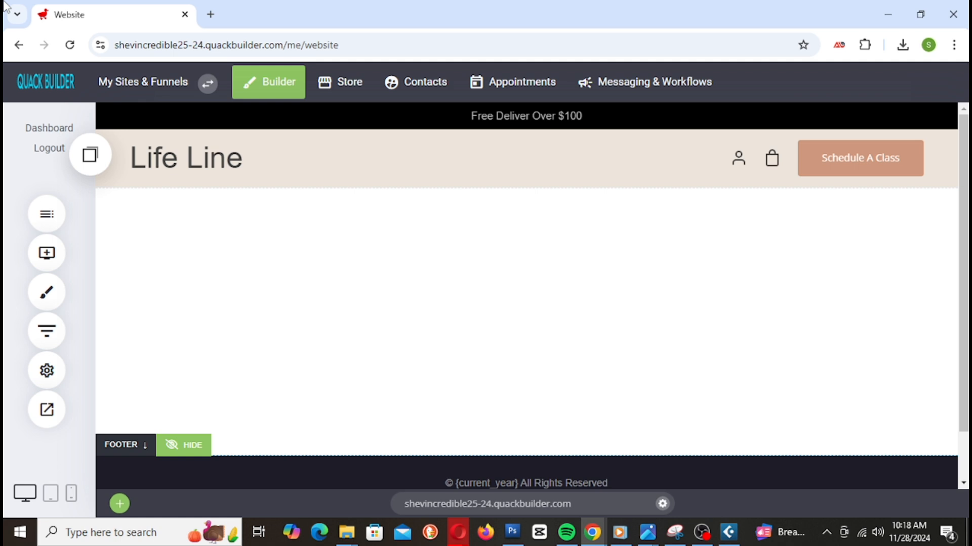
# Step: Add a Search widget to the Life Line header
pyautogui.moveTo(449, 388)
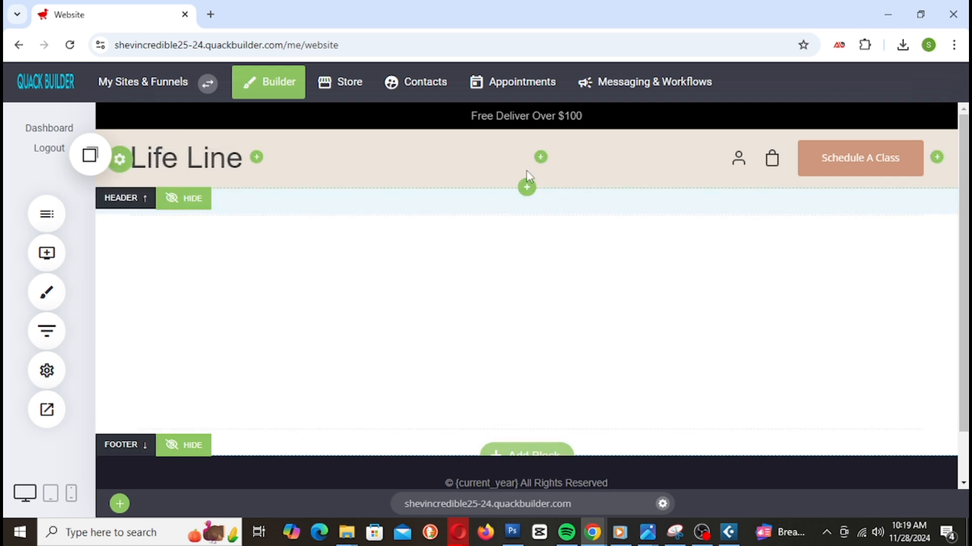
pyautogui.click(542, 158)
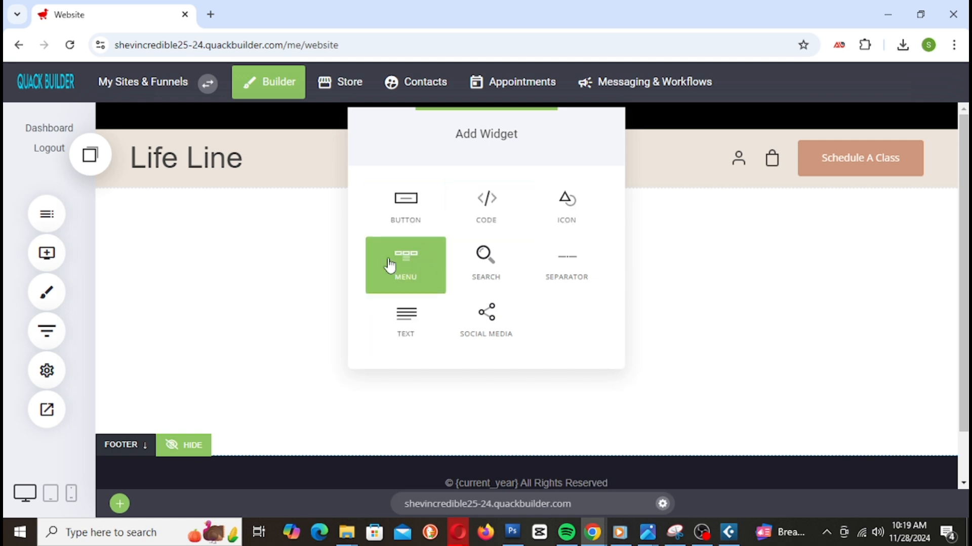
pyautogui.click(502, 266)
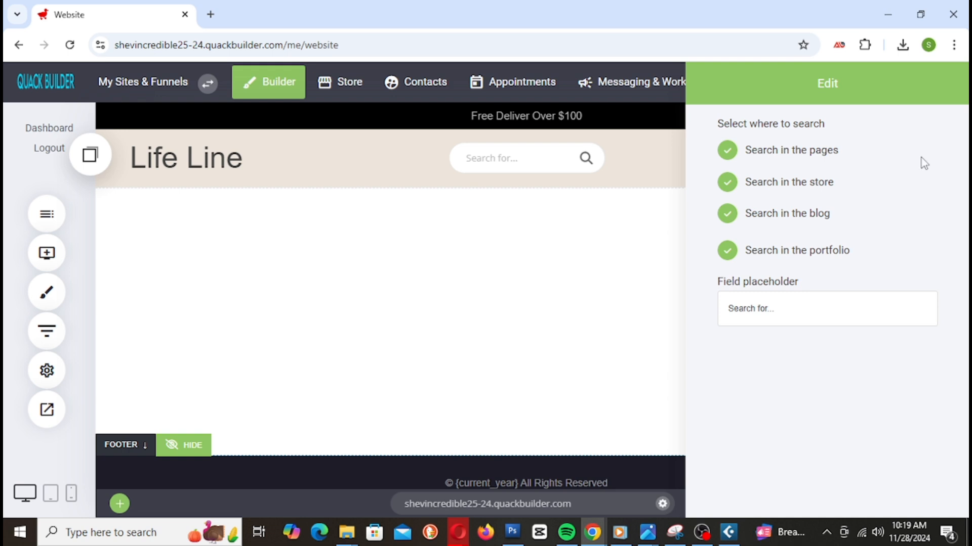
# Step: Limit the header search to store results by excluding pages, blog and portfolio
pyautogui.moveTo(891, 92); pyautogui.dragTo(847, 97)
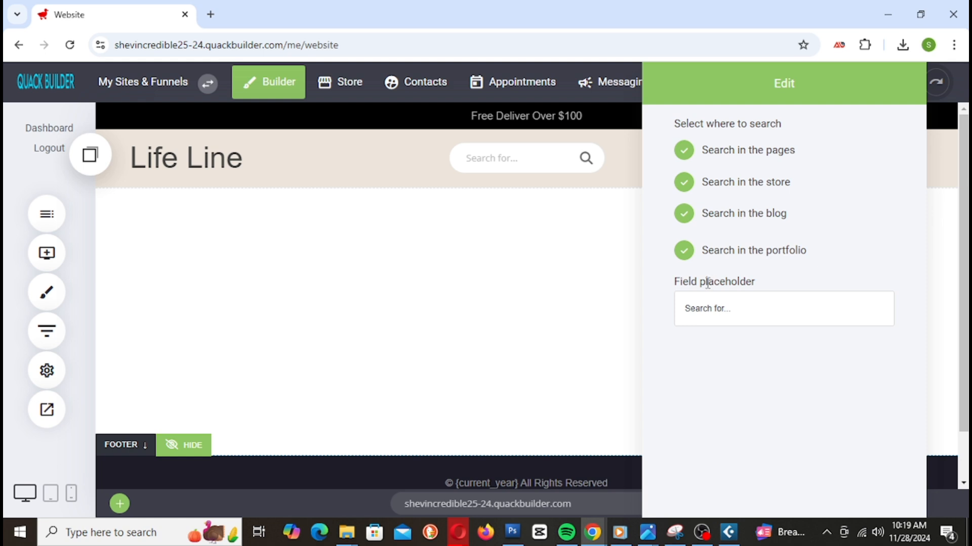
pyautogui.click(688, 256)
pyautogui.click(721, 259)
pyautogui.click(687, 218)
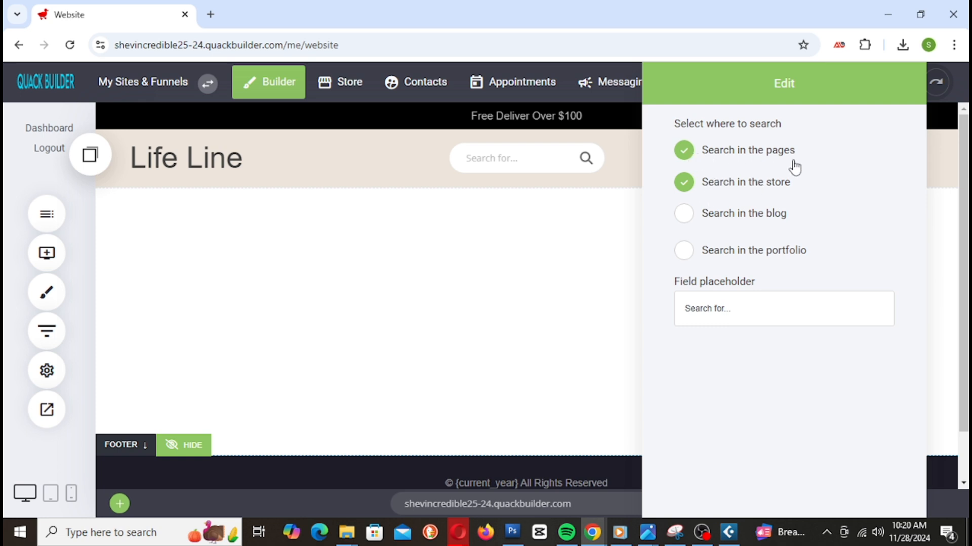
pyautogui.click(684, 157)
pyautogui.click(513, 237)
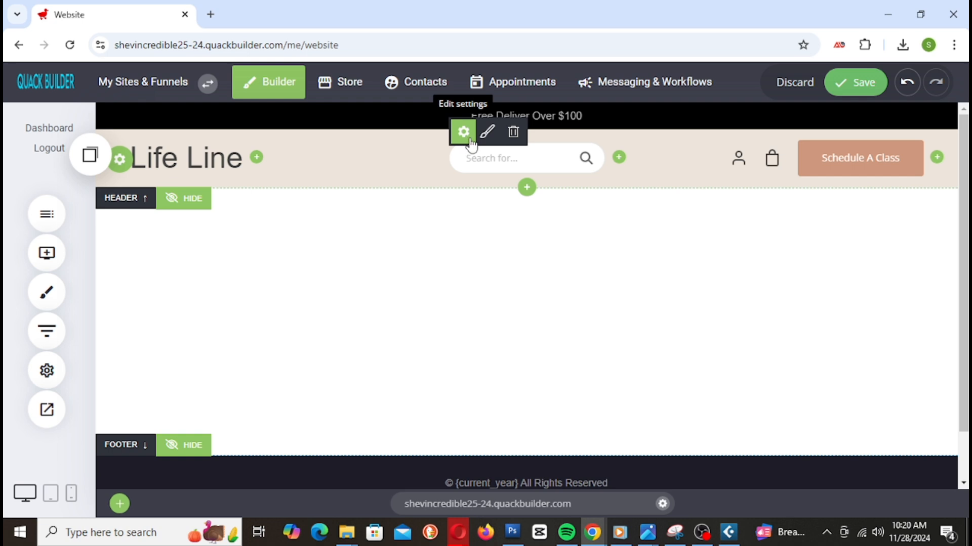
pyautogui.click(487, 132)
# Step: Set the search box font size to 19px and padding to 9px
pyautogui.moveTo(812, 87); pyautogui.dragTo(258, 146)
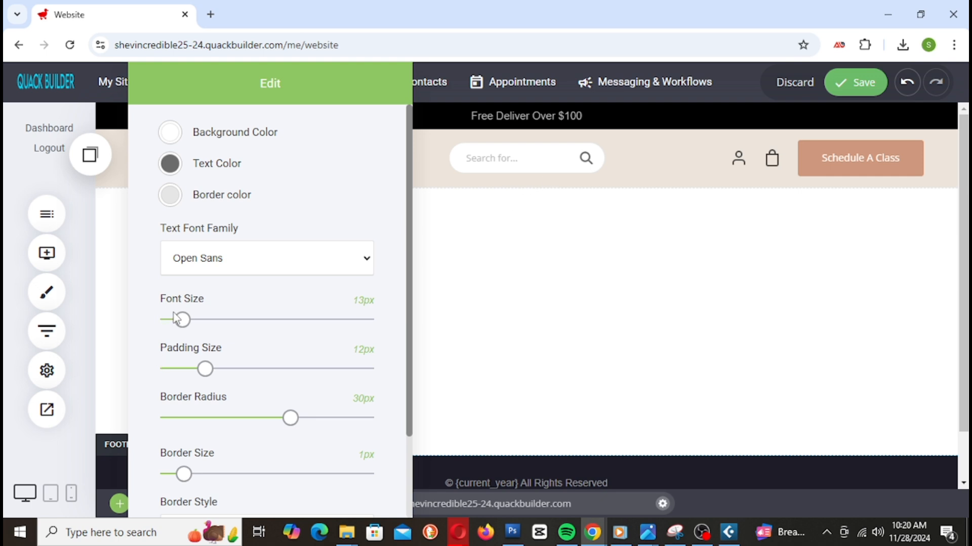
pyautogui.moveTo(183, 320); pyautogui.dragTo(192, 319)
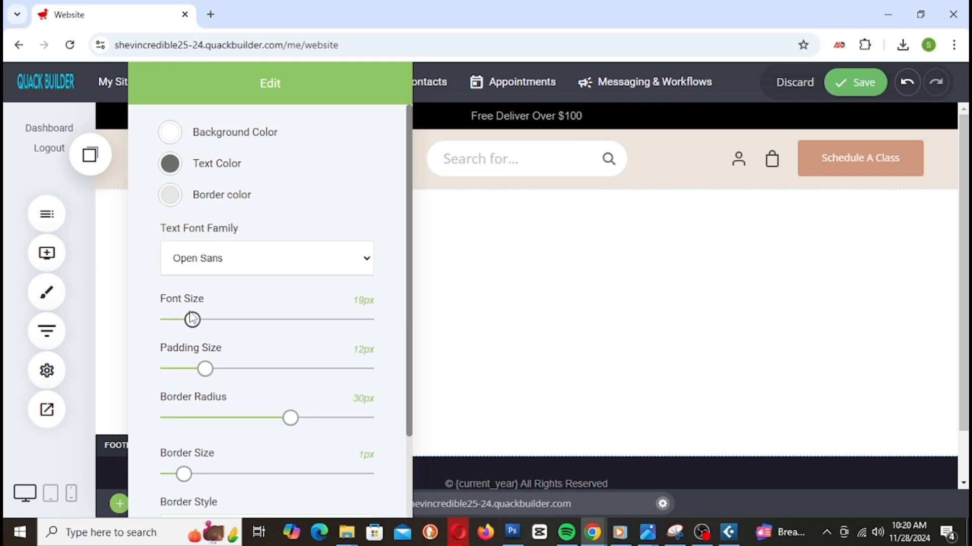
pyautogui.moveTo(208, 370)
pyautogui.mouseDown()
pyautogui.moveTo(302, 376)
pyautogui.moveTo(234, 392)
pyautogui.moveTo(186, 373)
pyautogui.moveTo(208, 373)
pyautogui.moveTo(198, 371)
pyautogui.mouseUp()
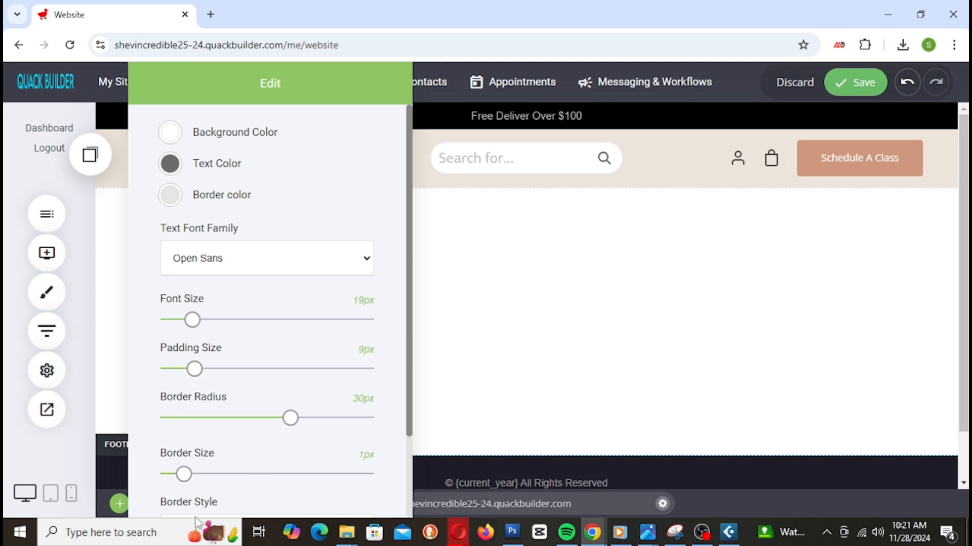
# Step: Give the search box a 1px dark grey (#636363) border
pyautogui.scroll(-2, 239, 411)
pyautogui.scroll(1, 239, 413)
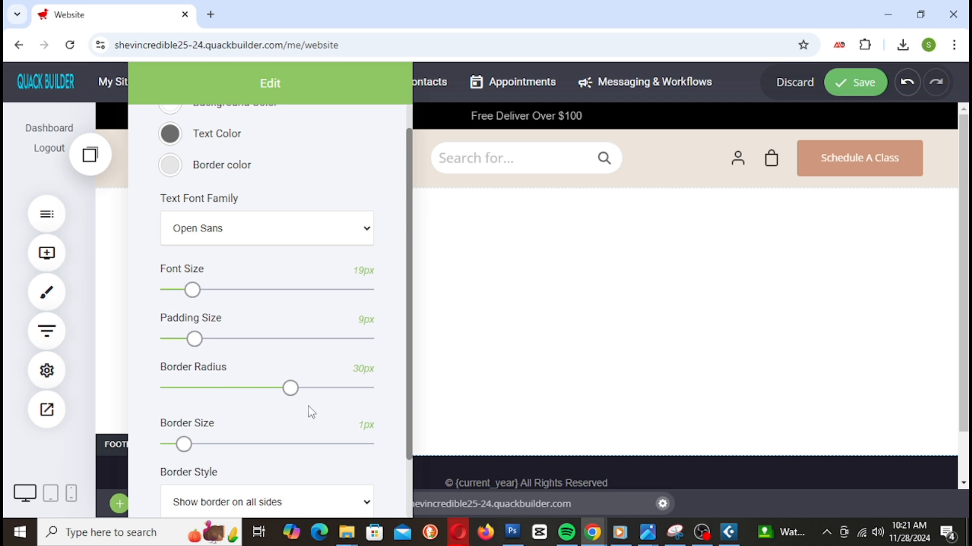
pyautogui.scroll(-1, 180, 430)
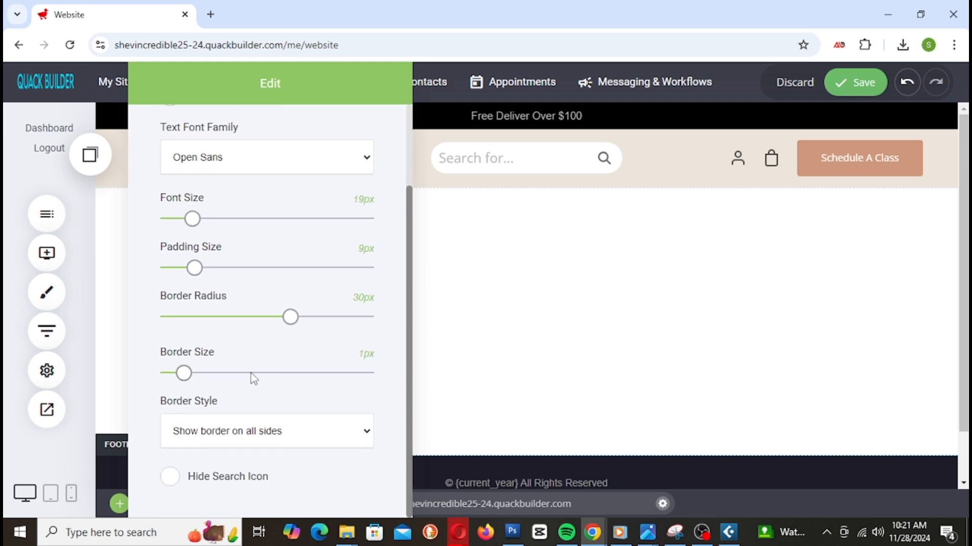
pyautogui.moveTo(184, 373)
pyautogui.mouseDown()
pyautogui.moveTo(242, 375)
pyautogui.moveTo(181, 375)
pyautogui.mouseUp()
pyautogui.scroll(2, 234, 364)
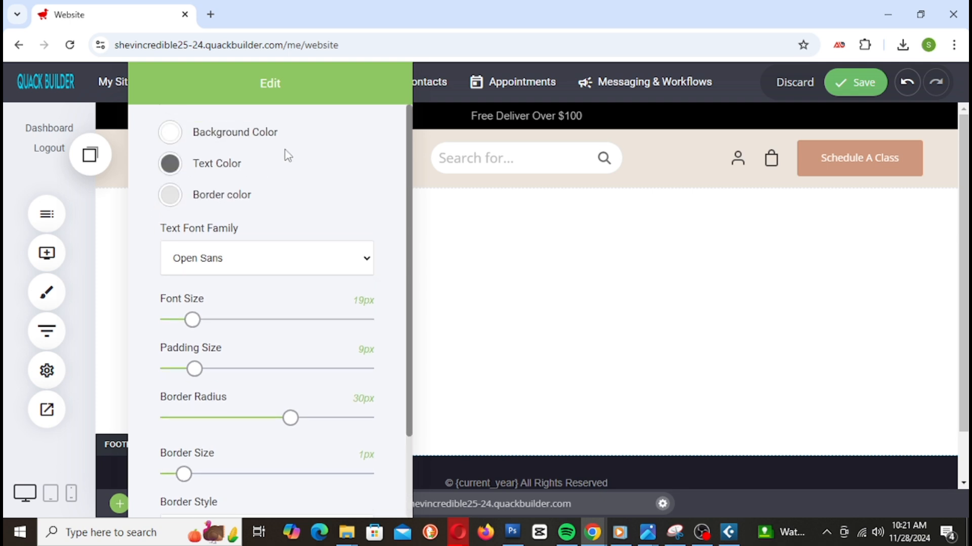
pyautogui.click(171, 195)
pyautogui.moveTo(181, 269); pyautogui.dragTo(157, 262)
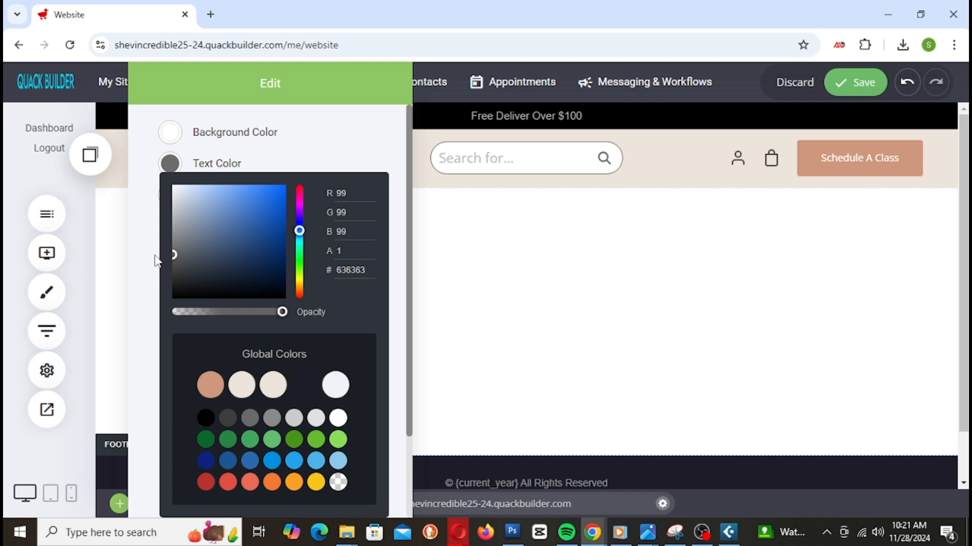
pyautogui.click(319, 144)
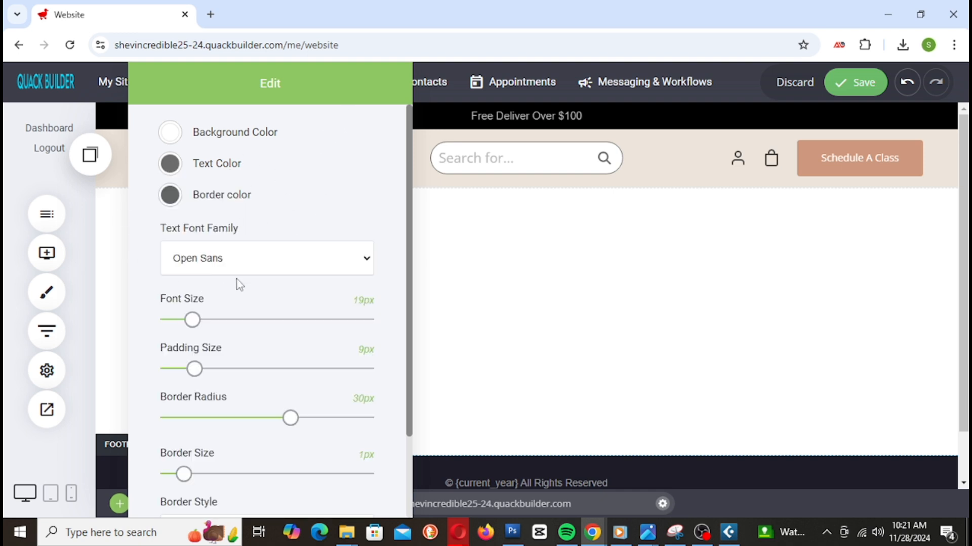
# Step: Set the search box text to 26px and its padding to 6px
pyautogui.moveTo(198, 331)
pyautogui.mouseDown()
pyautogui.moveTo(223, 329)
pyautogui.moveTo(208, 325)
pyautogui.mouseUp()
pyautogui.moveTo(279, 87); pyautogui.dragTo(276, 193)
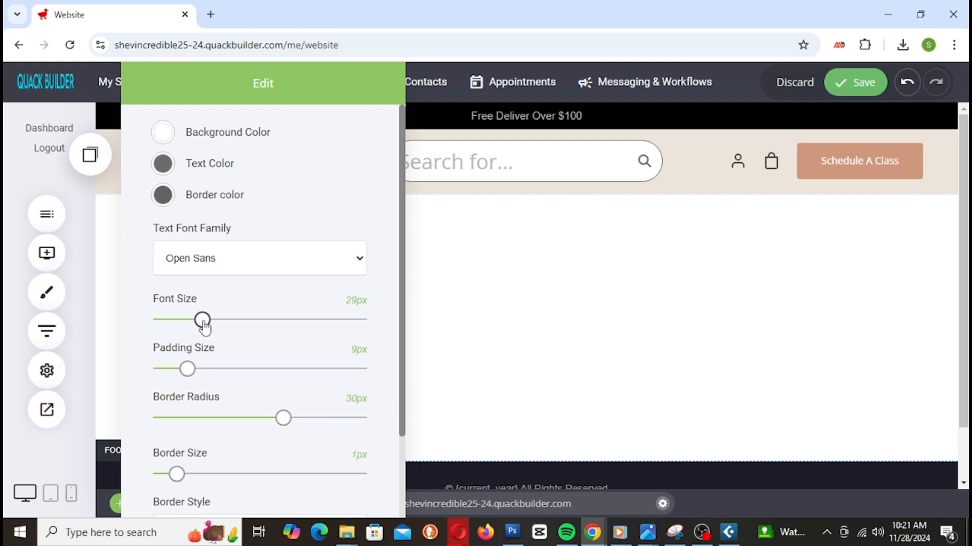
pyautogui.moveTo(203, 322); pyautogui.dragTo(200, 326)
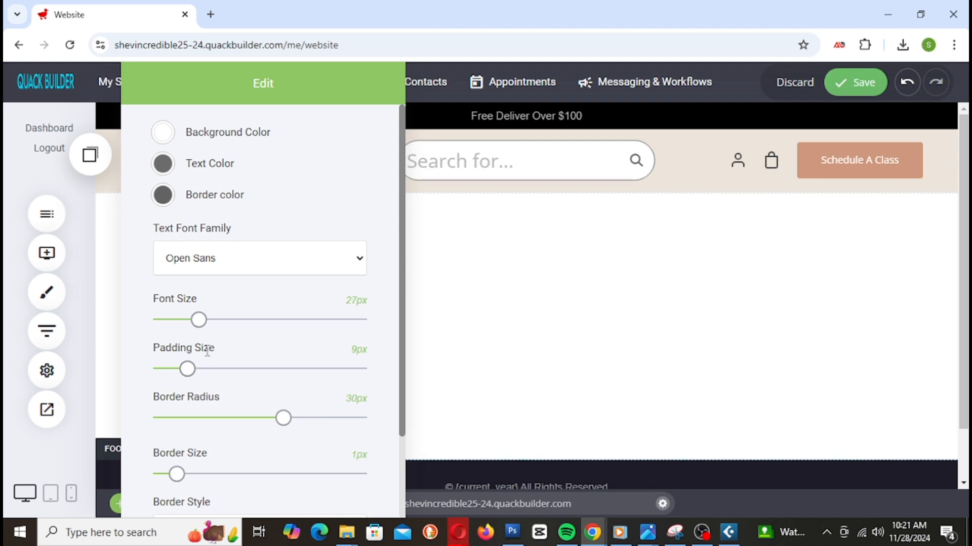
pyautogui.moveTo(187, 372); pyautogui.dragTo(171, 374)
pyautogui.moveTo(293, 95); pyautogui.dragTo(250, 108)
pyautogui.moveTo(123, 369); pyautogui.dragTo(134, 370)
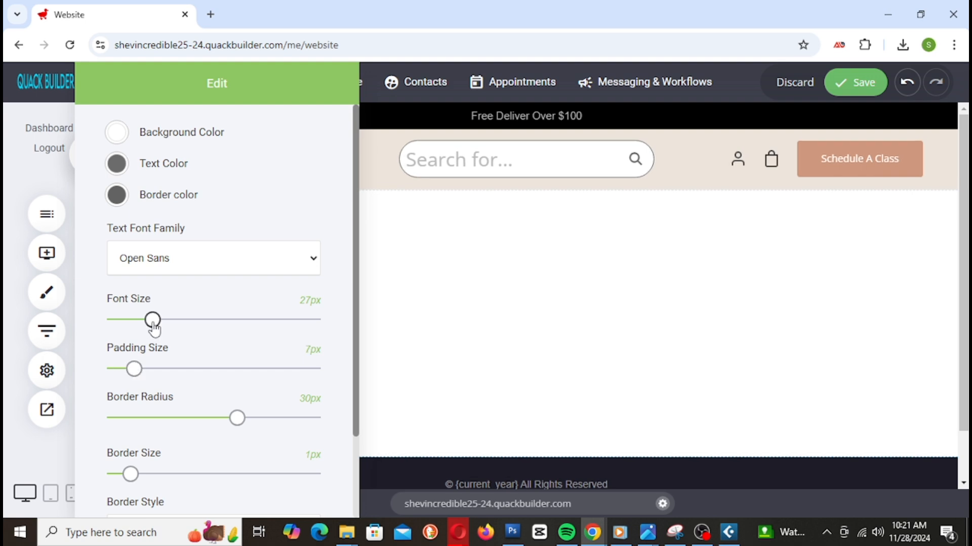
pyautogui.moveTo(155, 330); pyautogui.dragTo(157, 331)
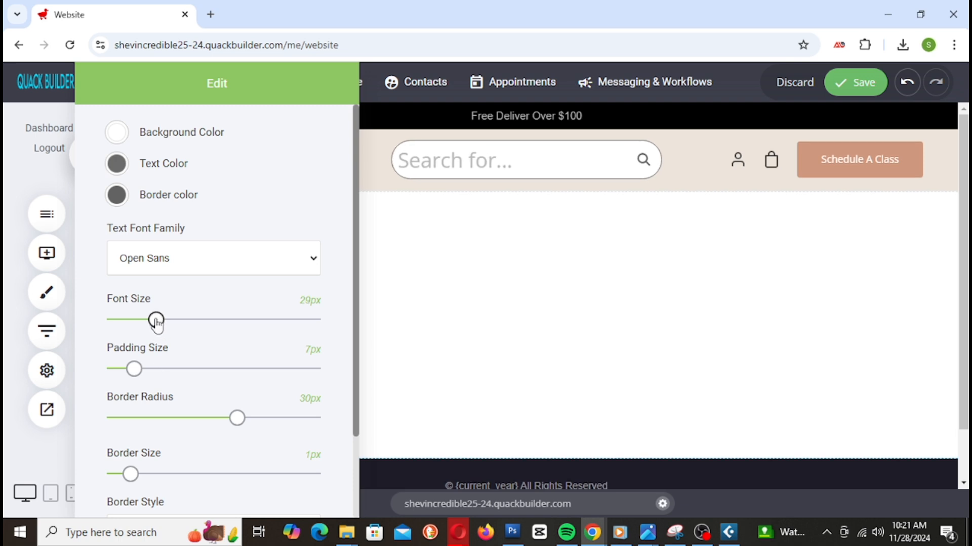
pyautogui.moveTo(157, 326); pyautogui.dragTo(153, 327)
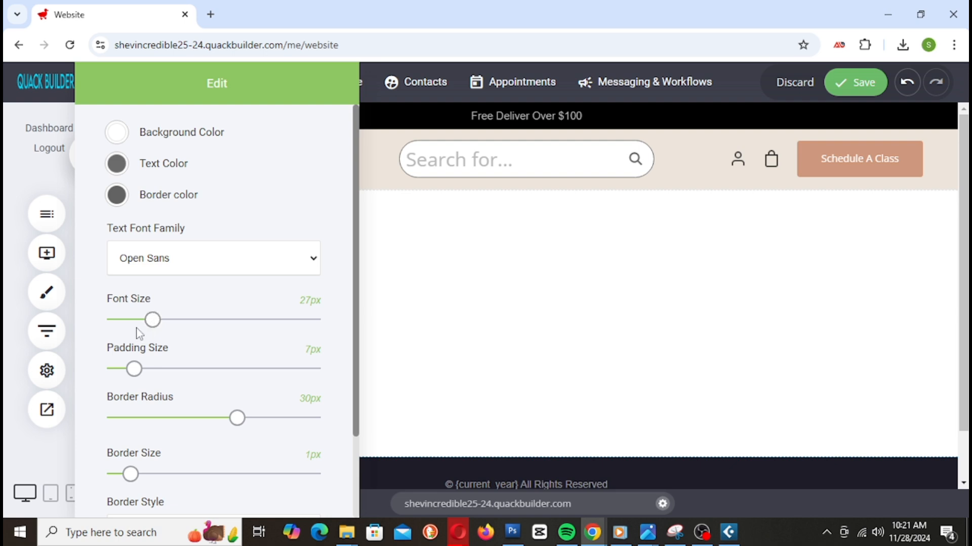
pyautogui.moveTo(152, 328); pyautogui.dragTo(151, 329)
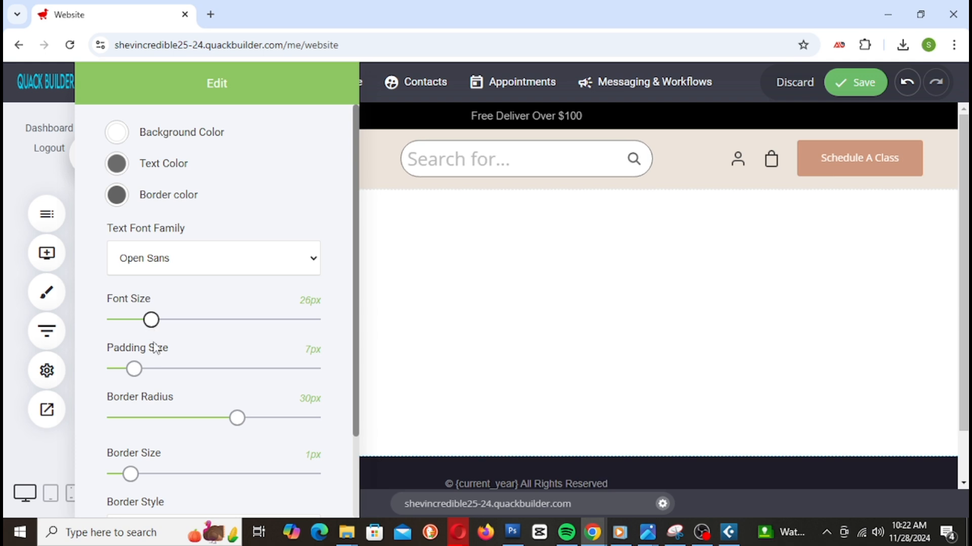
pyautogui.moveTo(135, 380); pyautogui.dragTo(131, 380)
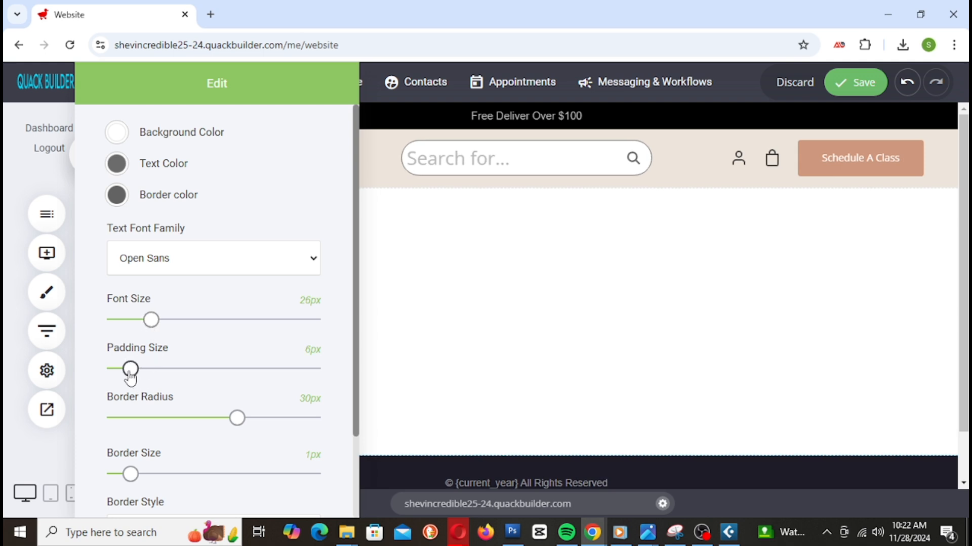
# Step: Round the search box corners to a 22px border radius and close the style panel
pyautogui.moveTo(238, 424); pyautogui.dragTo(208, 391)
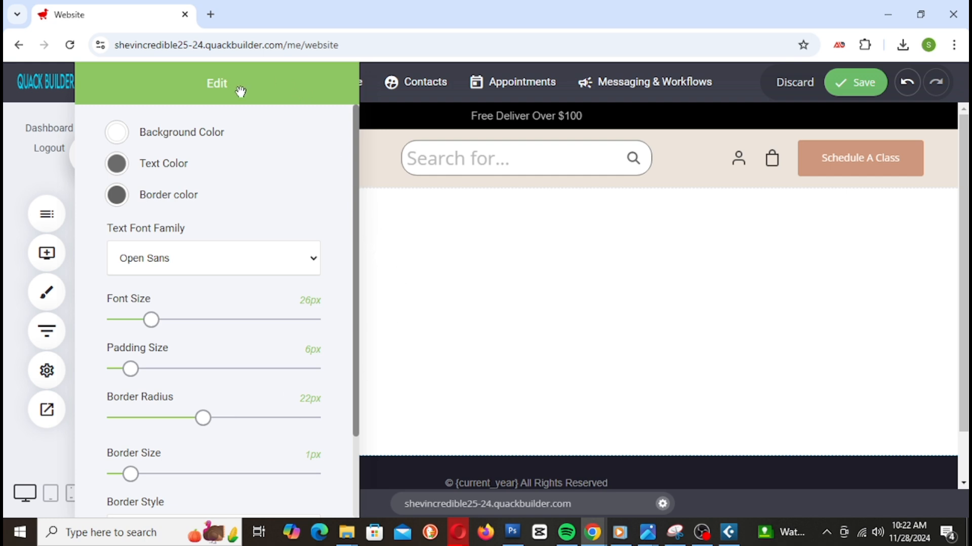
pyautogui.moveTo(241, 91); pyautogui.dragTo(285, 103)
pyautogui.click(521, 265)
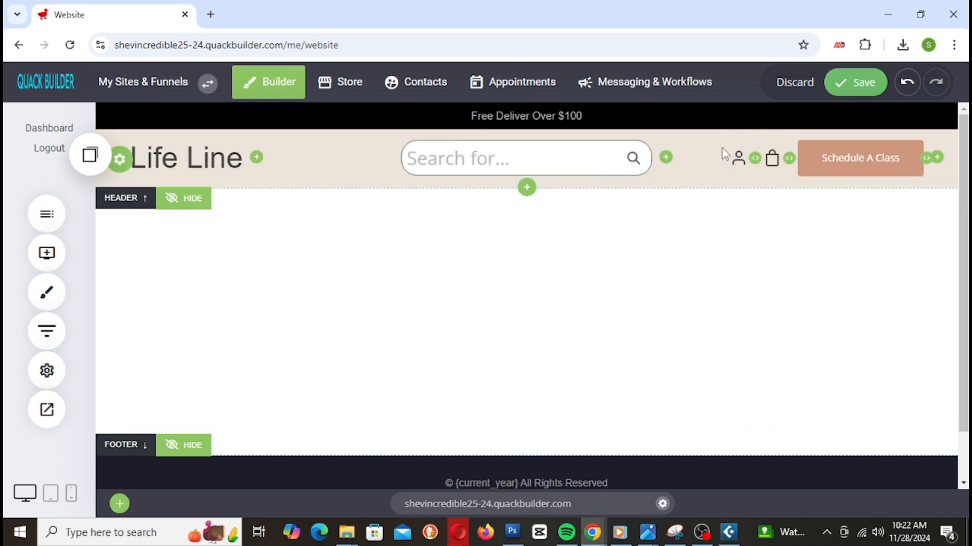
# Step: Change the header background colour from beige to white (#FFFFFF)
pyautogui.moveTo(632, 164)
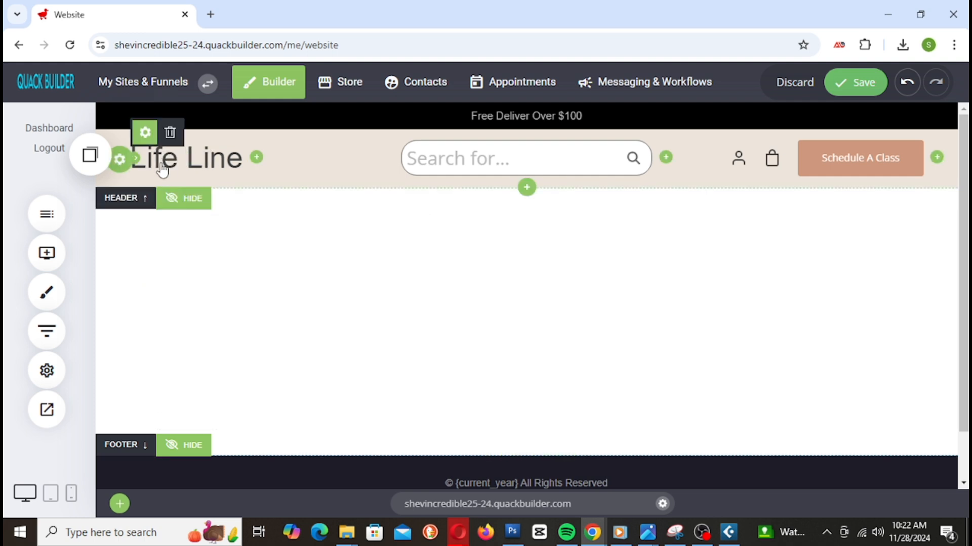
pyautogui.click(120, 160)
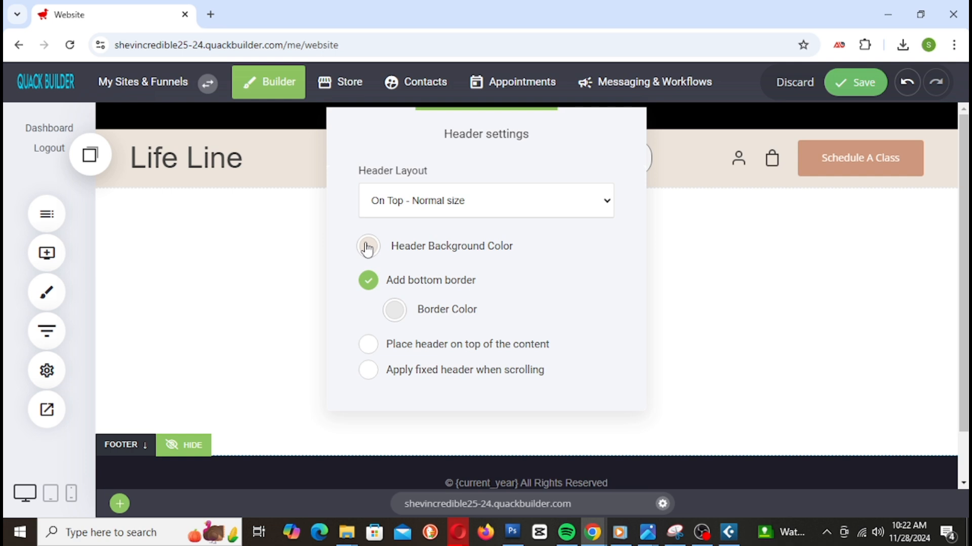
pyautogui.moveTo(567, 133); pyautogui.dragTo(769, 174)
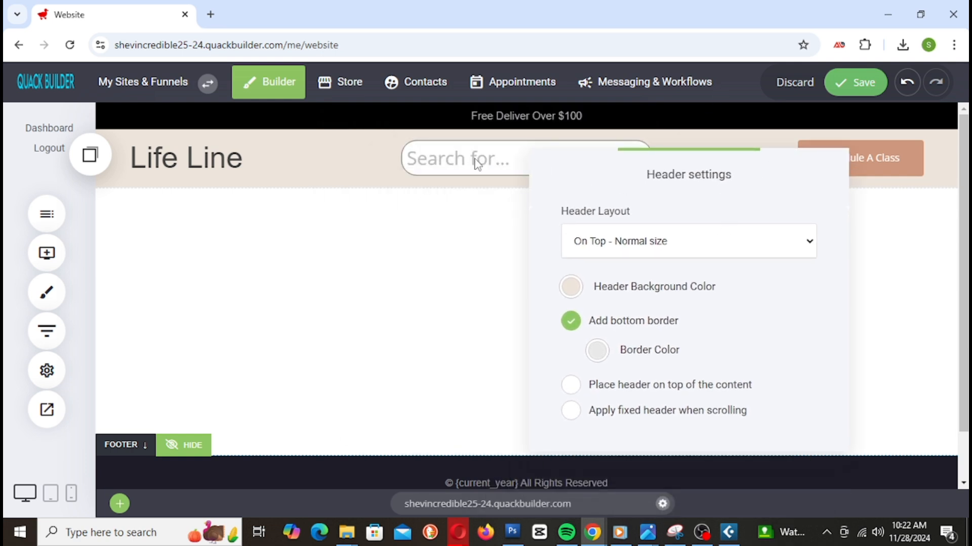
pyautogui.click(575, 287)
pyautogui.moveTo(583, 199); pyautogui.dragTo(565, 186)
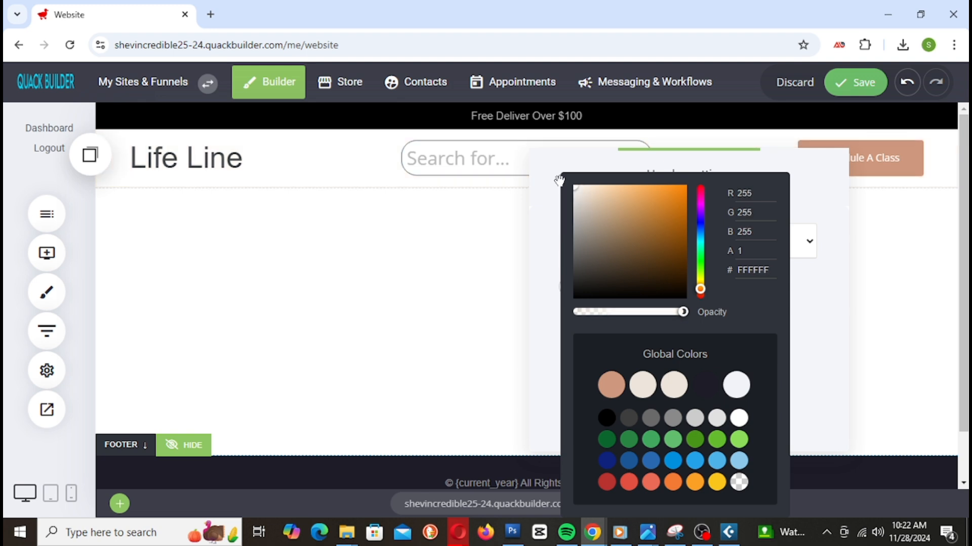
pyautogui.click(454, 238)
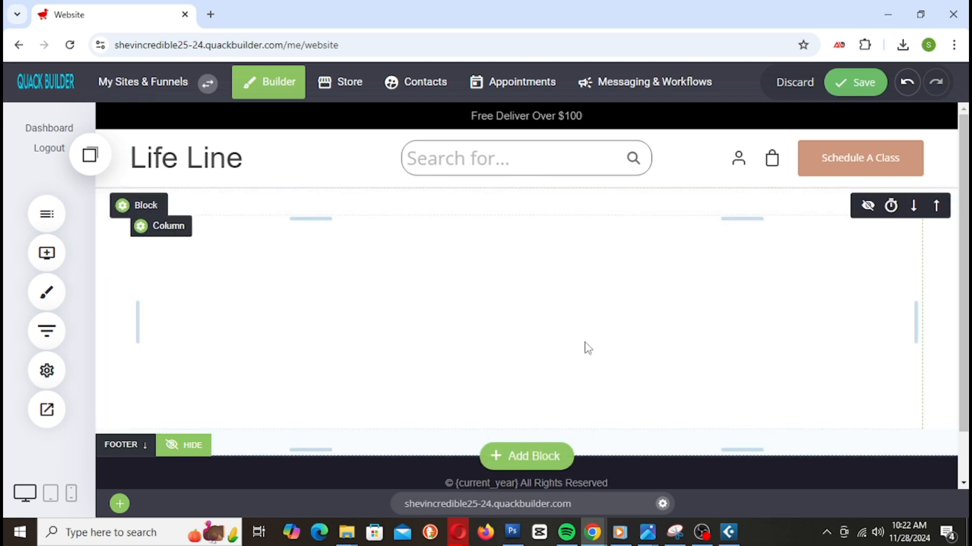
pyautogui.moveTo(423, 159)
pyautogui.click(439, 133)
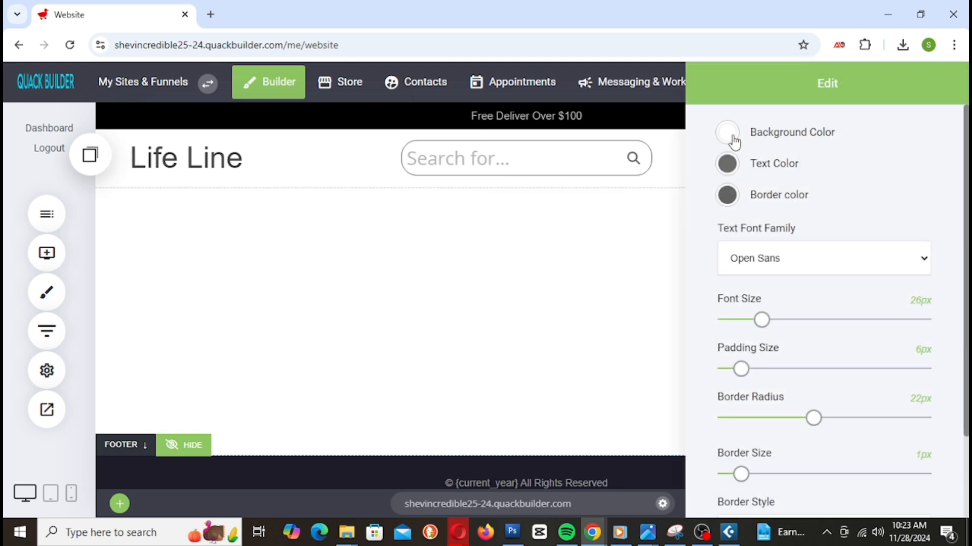
# Step: Give the search bar a pale yellow background (#FFFDC1) at 0.5354 alpha
pyautogui.click(729, 135)
pyautogui.moveTo(738, 165)
pyautogui.mouseDown()
pyautogui.moveTo(789, 165)
pyautogui.moveTo(809, 182)
pyautogui.moveTo(754, 169)
pyautogui.moveTo(770, 238)
pyautogui.moveTo(806, 239)
pyautogui.moveTo(789, 282)
pyautogui.mouseUp()
pyautogui.moveTo(790, 314); pyautogui.dragTo(745, 156)
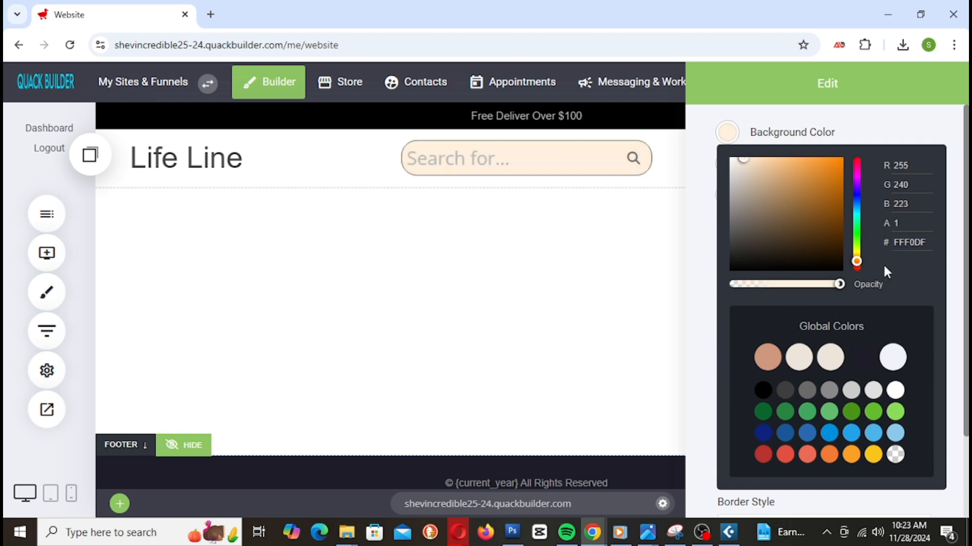
pyautogui.moveTo(857, 264); pyautogui.dragTo(855, 236)
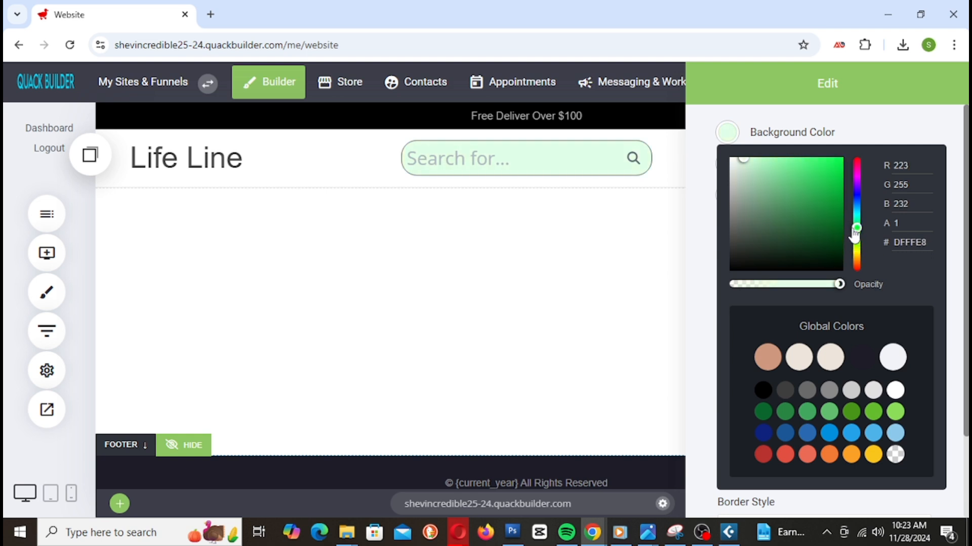
pyautogui.moveTo(739, 165)
pyautogui.mouseDown()
pyautogui.moveTo(805, 163)
pyautogui.moveTo(730, 169)
pyautogui.moveTo(752, 161)
pyautogui.moveTo(744, 171)
pyautogui.mouseUp()
pyautogui.moveTo(854, 243)
pyautogui.mouseDown()
pyautogui.moveTo(856, 223)
pyautogui.moveTo(861, 276)
pyautogui.moveTo(860, 258)
pyautogui.mouseUp()
pyautogui.moveTo(837, 289); pyautogui.dragTo(791, 282)
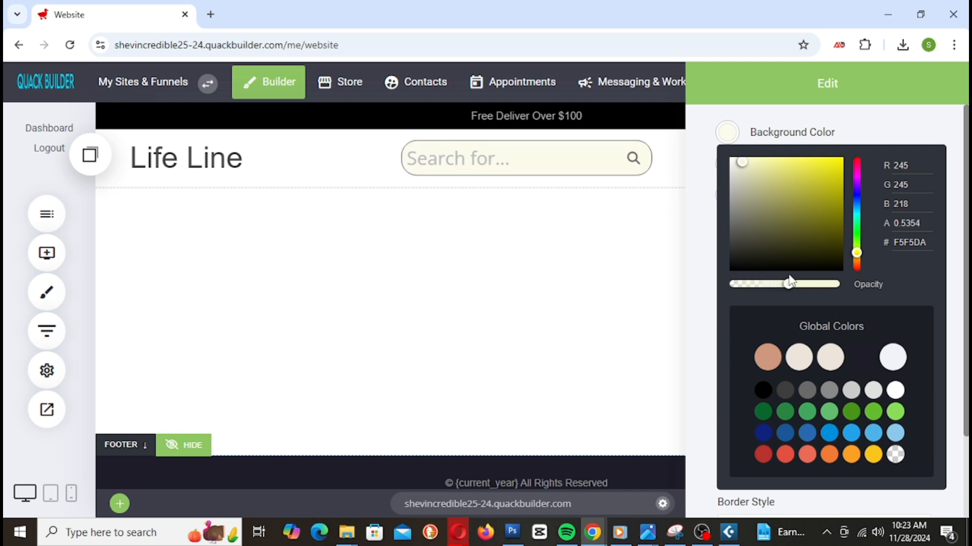
pyautogui.moveTo(747, 170)
pyautogui.mouseDown()
pyautogui.moveTo(806, 168)
pyautogui.moveTo(766, 163)
pyautogui.moveTo(774, 167)
pyautogui.moveTo(772, 157)
pyautogui.moveTo(822, 167)
pyautogui.moveTo(882, 160)
pyautogui.moveTo(759, 156)
pyautogui.mouseUp()
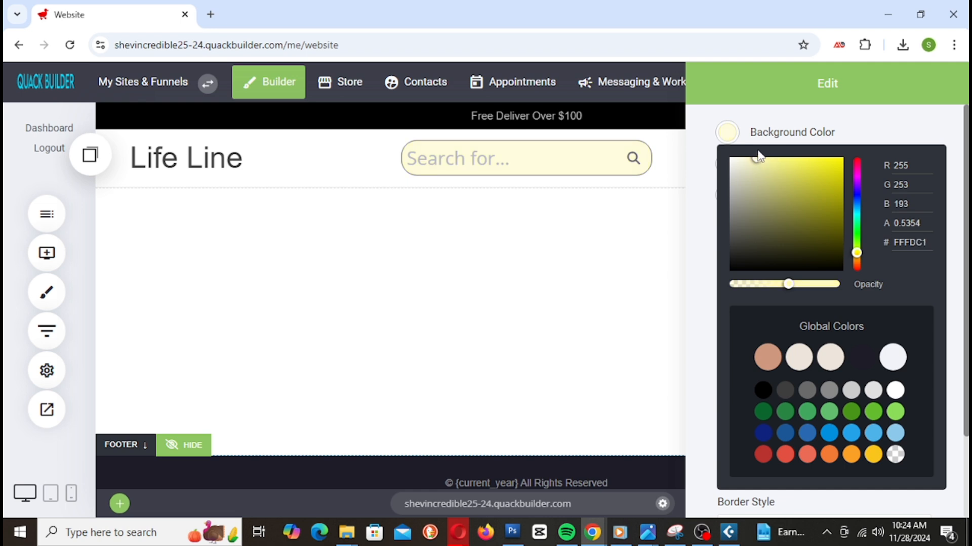
pyautogui.click(664, 181)
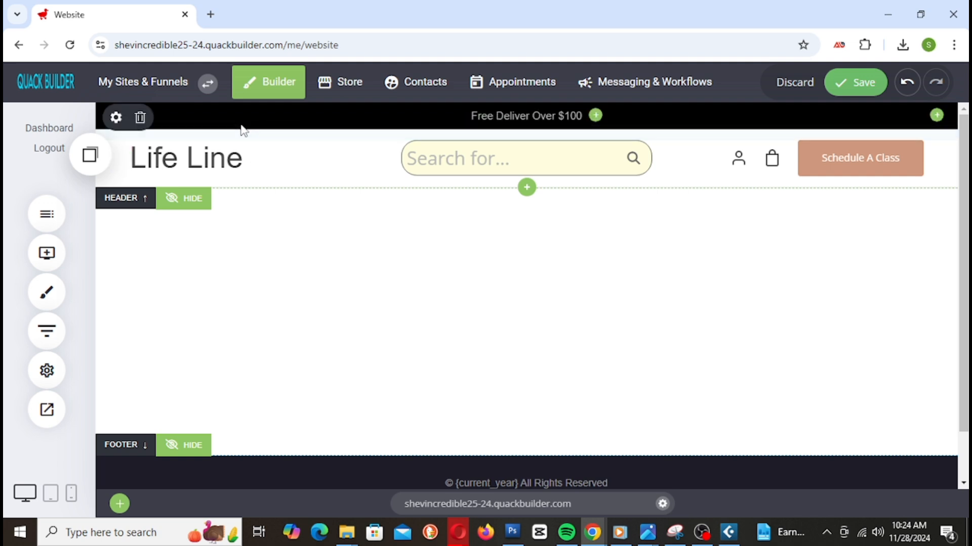
pyautogui.tripleClick(574, 118)
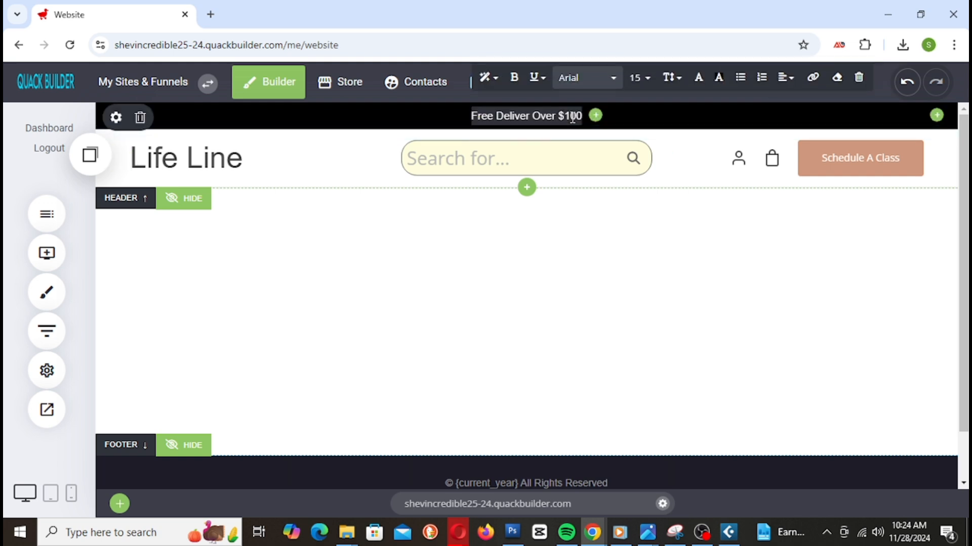
# Step: Set the 'Free Deliver Over $100' text colour to black (000000)
pyautogui.click(698, 80)
pyautogui.moveTo(746, 118); pyautogui.dragTo(734, 68)
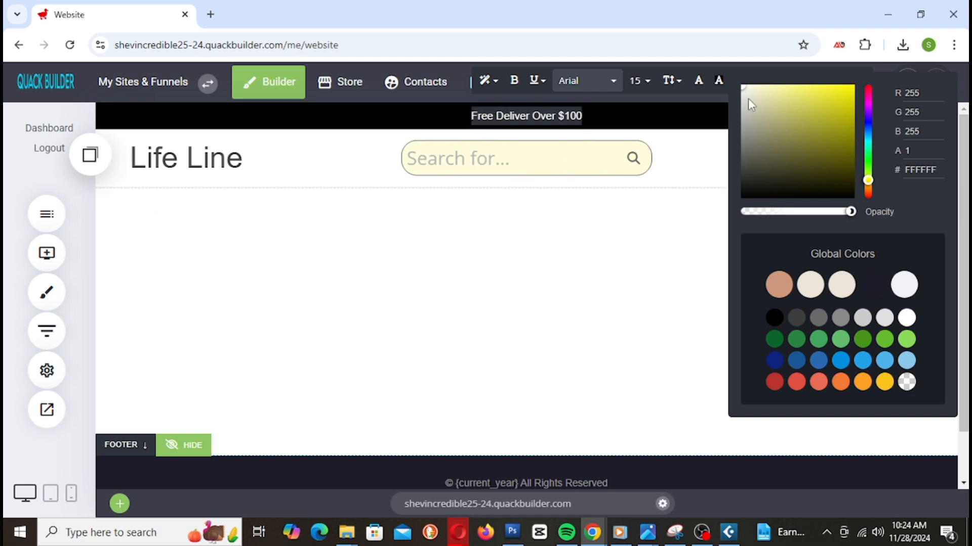
pyautogui.moveTo(744, 89); pyautogui.dragTo(727, 217)
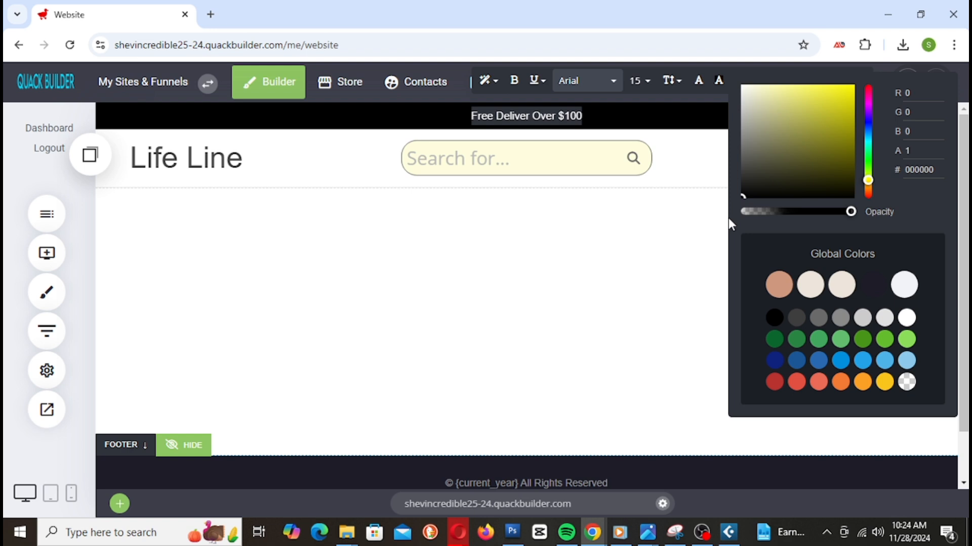
pyautogui.click(566, 227)
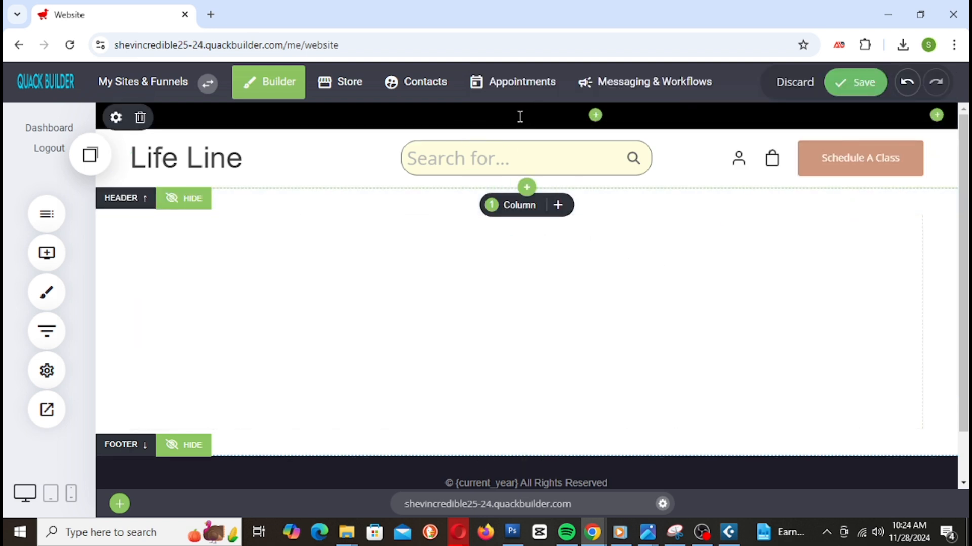
# Step: Make the promo bar background white (FFFFFF) and cut its padding from 15px to 6px
pyautogui.click(116, 118)
pyautogui.click(388, 182)
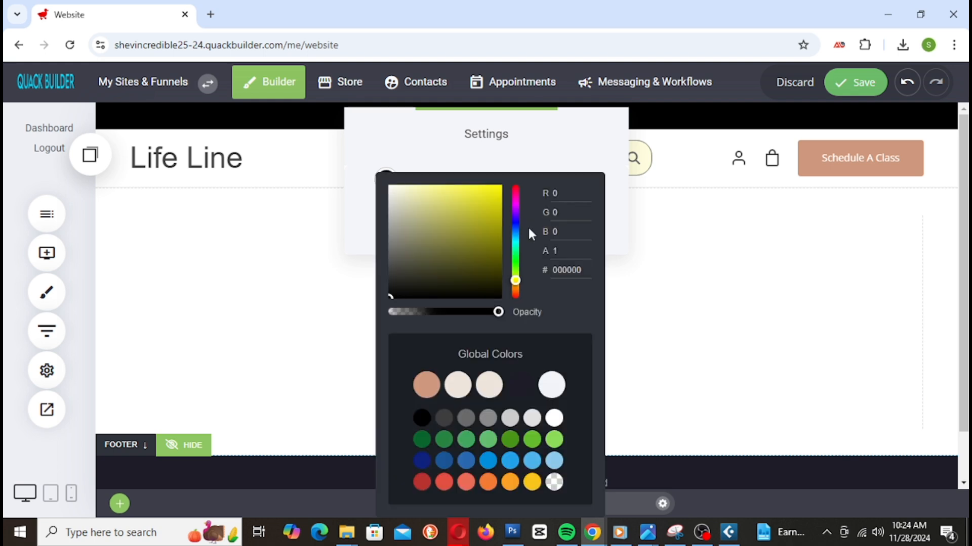
pyautogui.moveTo(491, 199); pyautogui.dragTo(329, 155)
pyautogui.click(296, 203)
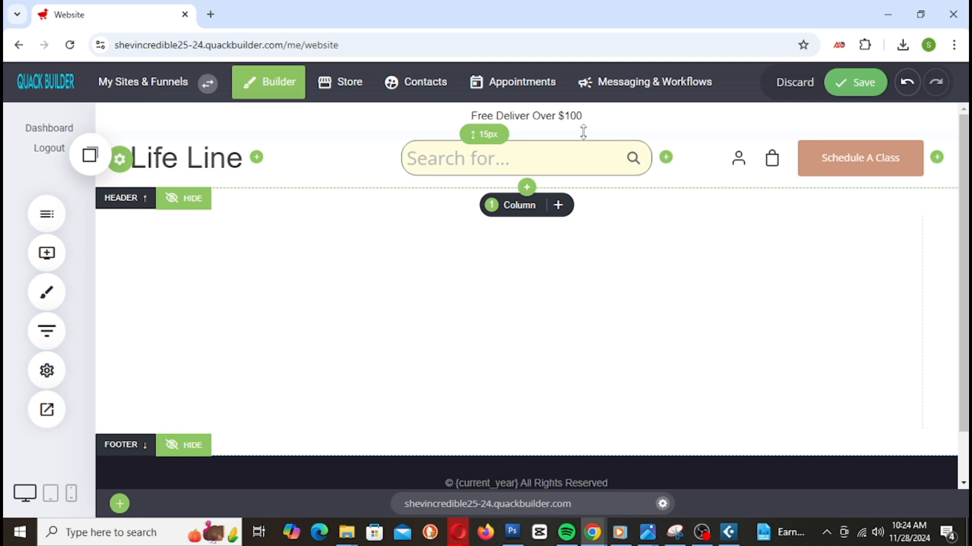
pyautogui.moveTo(580, 130); pyautogui.dragTo(580, 126)
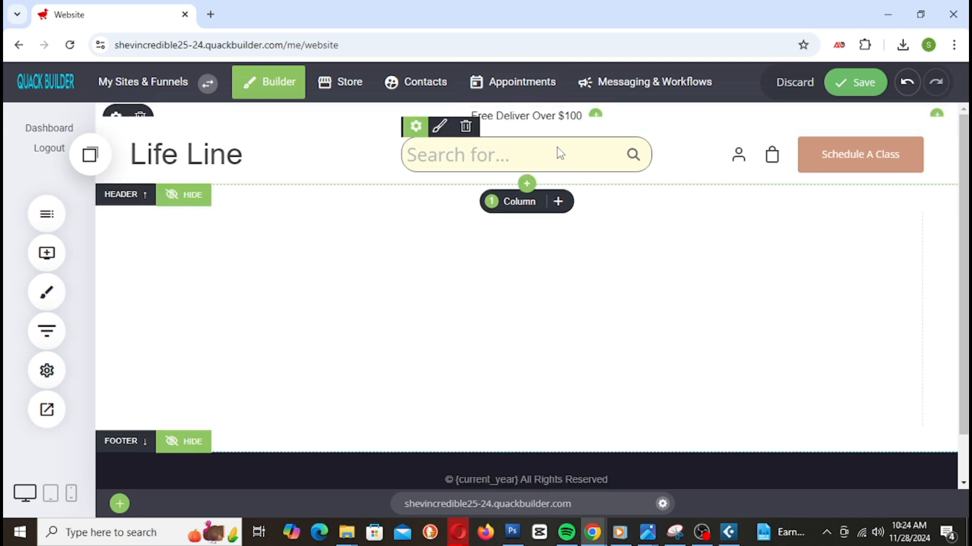
# Step: Reword the promo text to 'Get Free Deliver On All Orders Over $100'
pyautogui.doubleClick(537, 116)
pyautogui.tripleClick(532, 117)
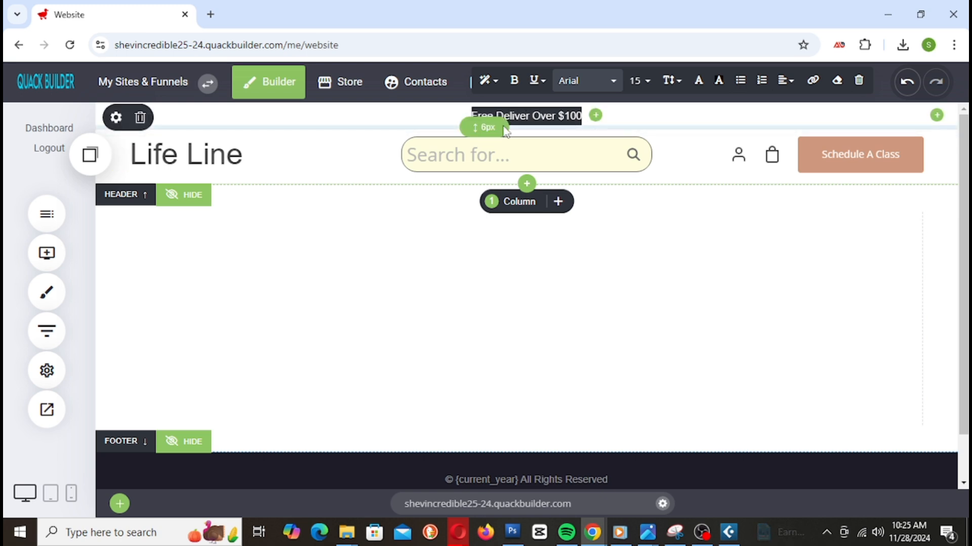
pyautogui.click(553, 115)
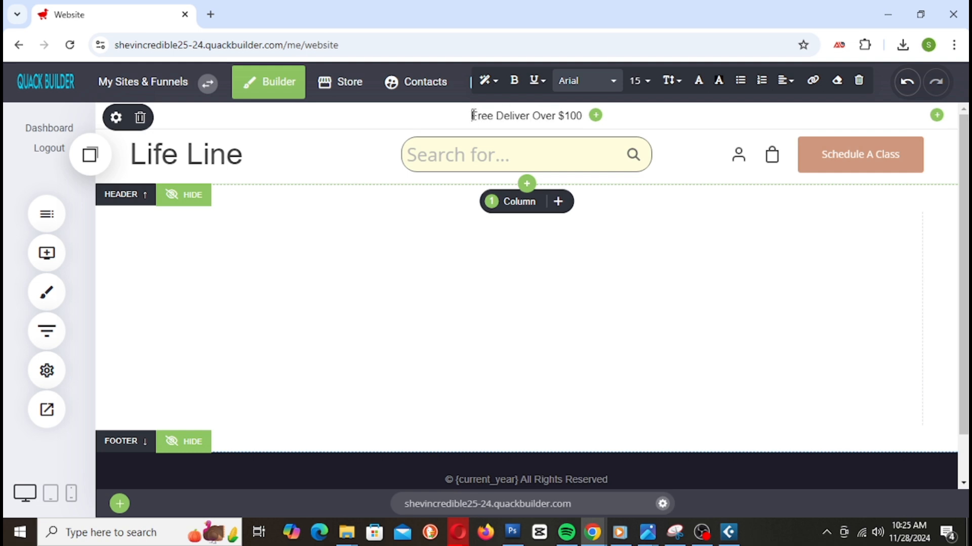
pyautogui.write('F')
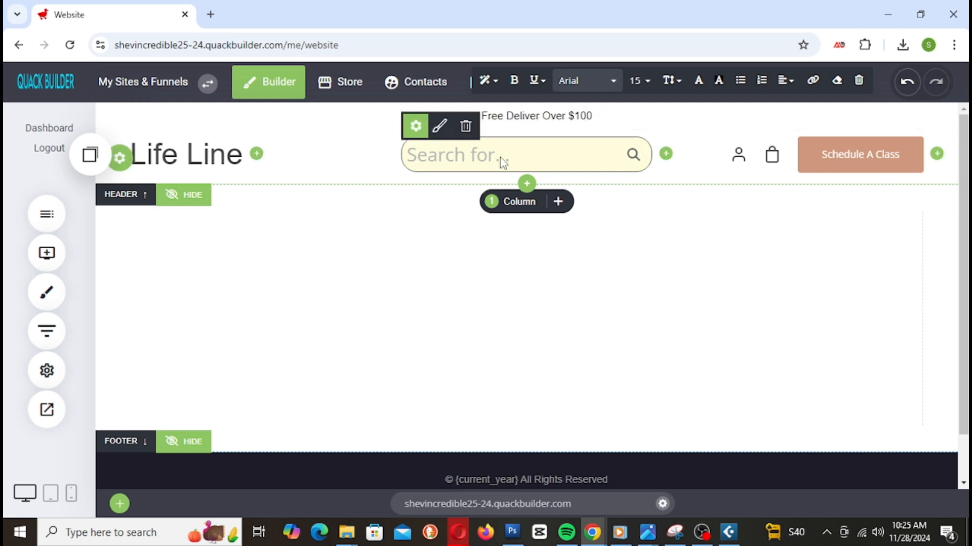
pyautogui.write('On ')
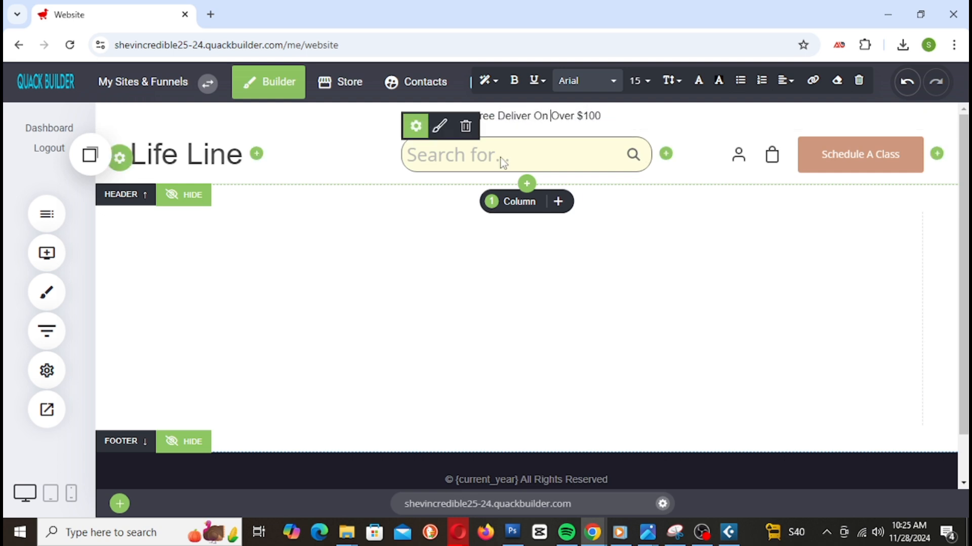
pyautogui.write('All ')
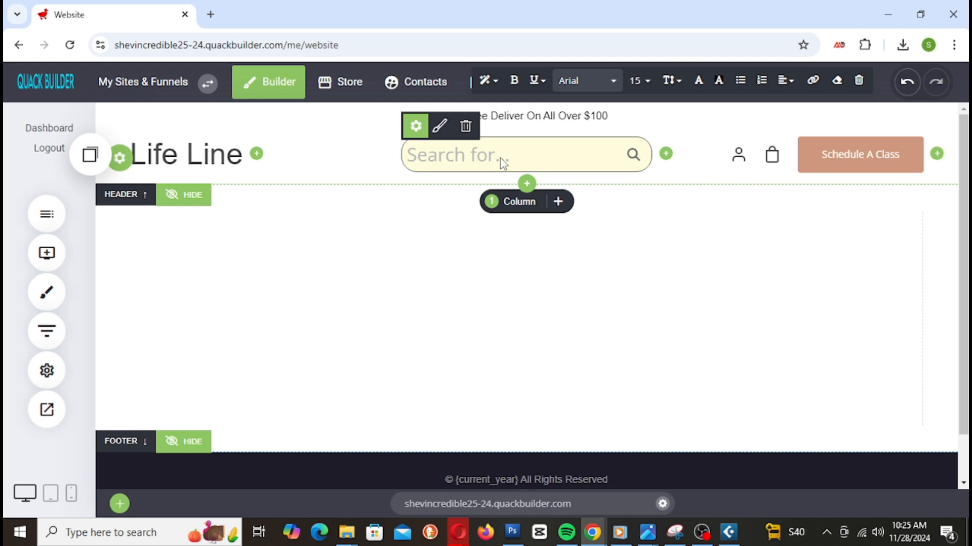
pyautogui.write('Orders O')
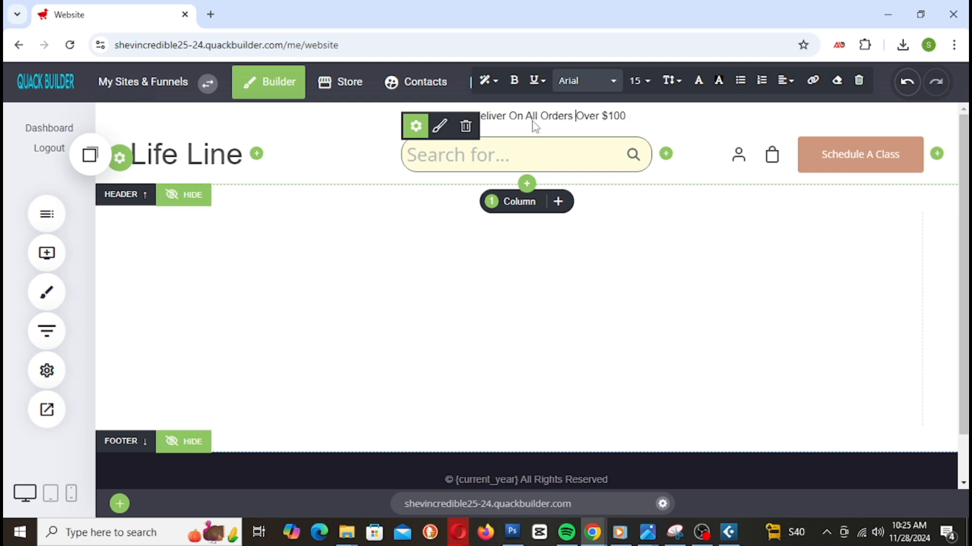
pyautogui.tripleClick(600, 116)
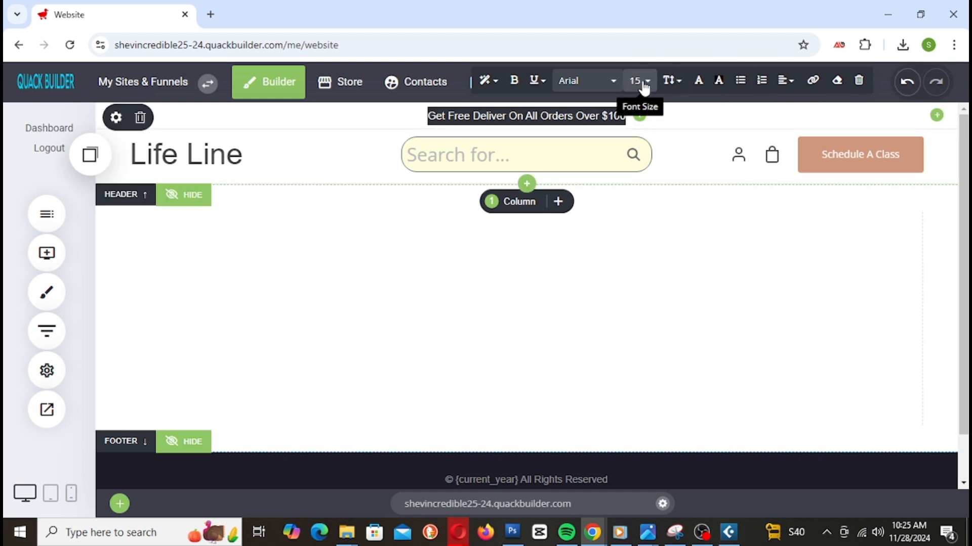
# Step: Set the promo text to size 22, top padding to 8px, and save the site
pyautogui.click(641, 83)
pyautogui.click(760, 162)
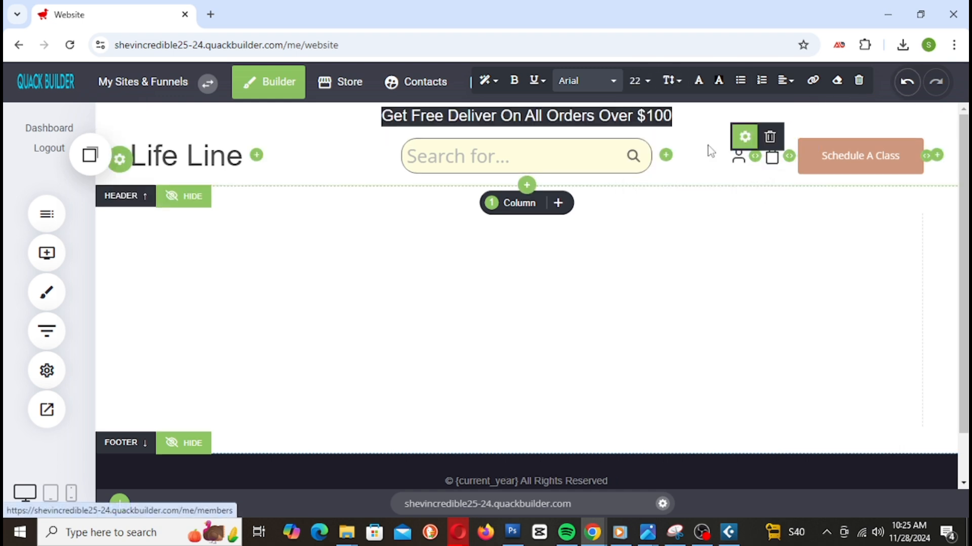
pyautogui.click(778, 272)
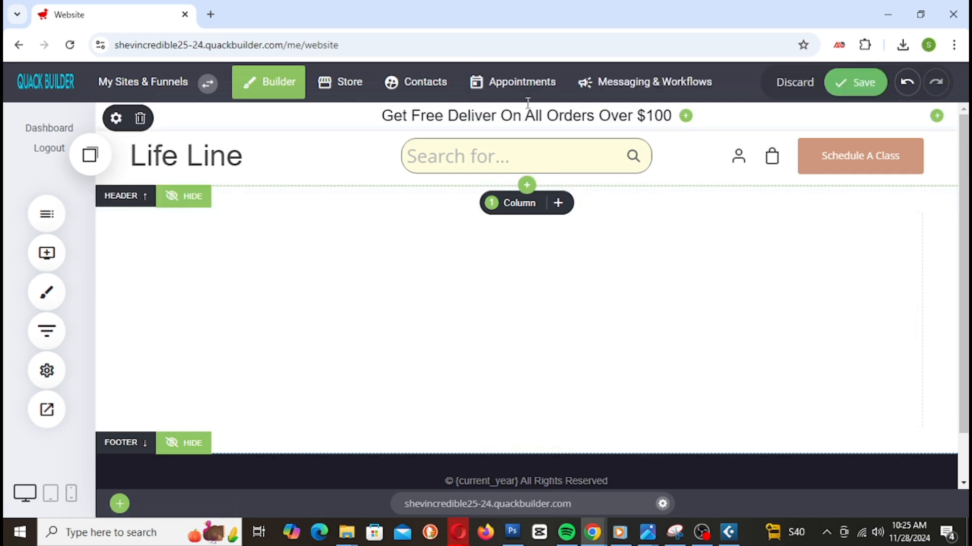
pyautogui.moveTo(537, 101); pyautogui.dragTo(537, 103)
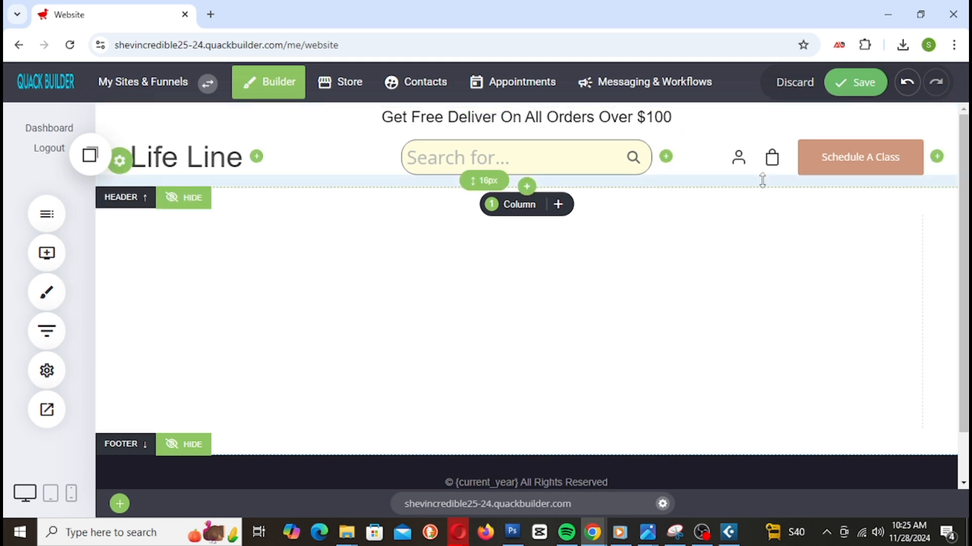
pyautogui.click(846, 83)
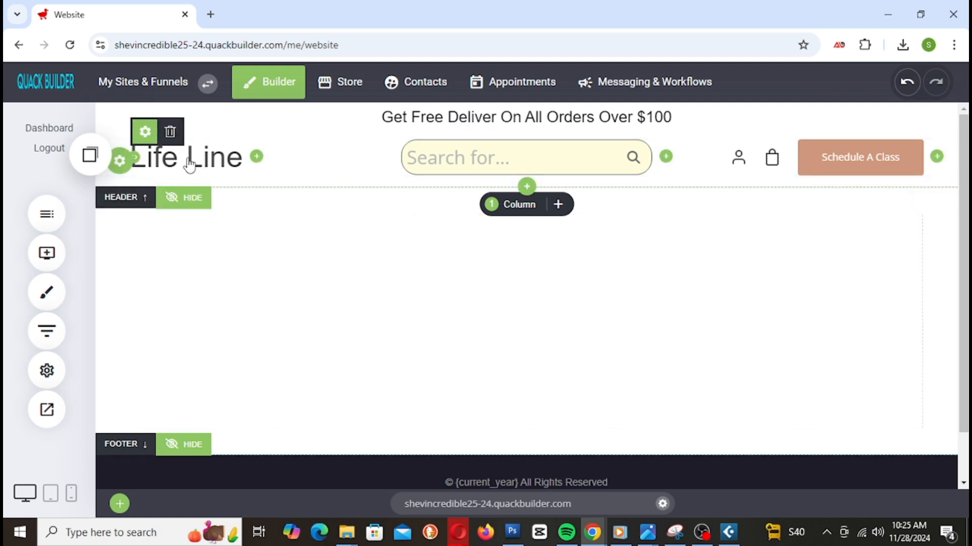
# Step: Try Courier New, Helvetica, Times New Roman and Verdana on the Life Line logo, settling on Courier New
pyautogui.click(145, 133)
pyautogui.click(875, 263)
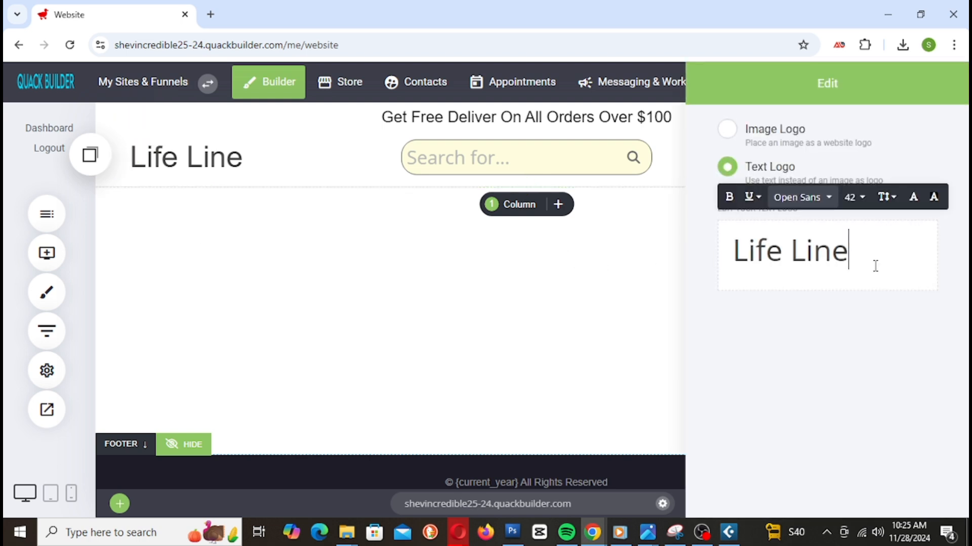
pyautogui.moveTo(872, 257); pyautogui.dragTo(711, 263)
pyautogui.click(802, 197)
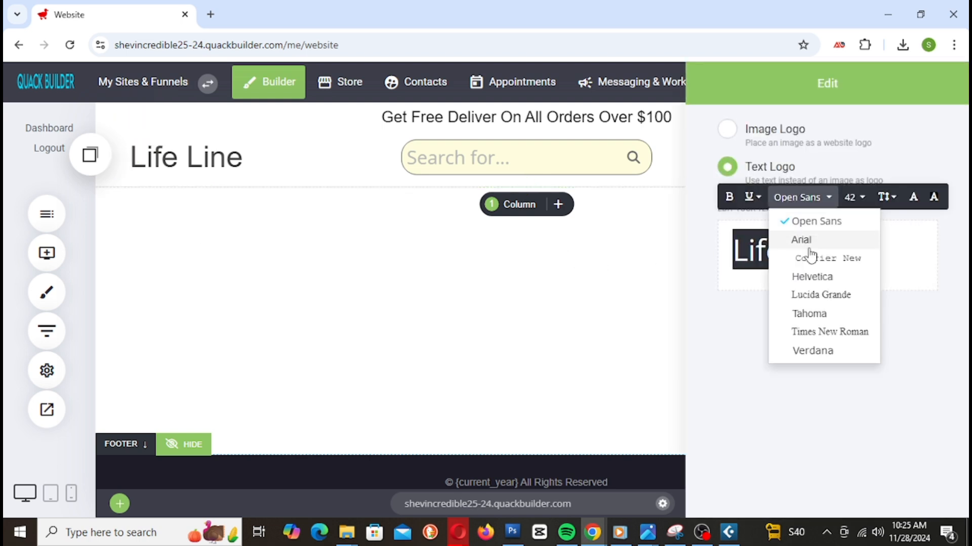
pyautogui.click(834, 259)
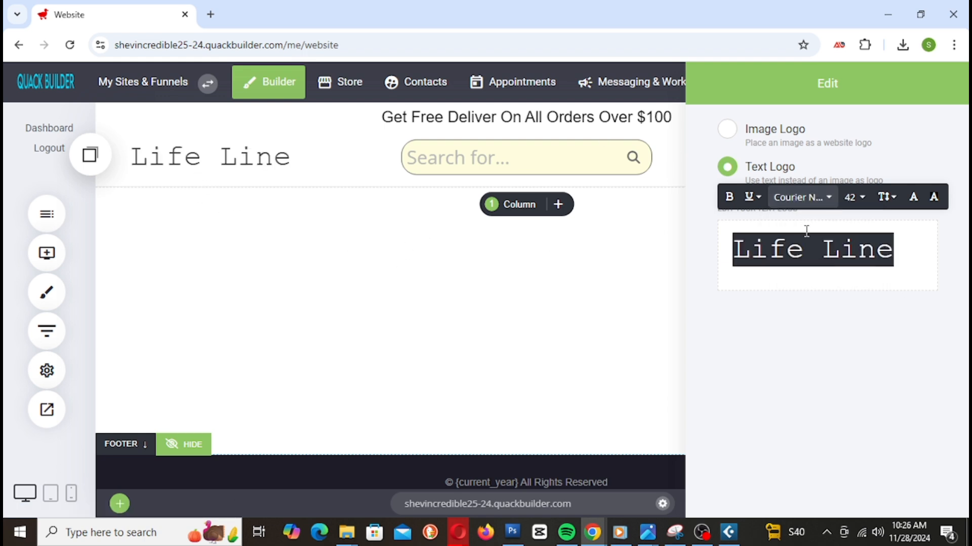
pyautogui.click(832, 205)
pyautogui.click(831, 280)
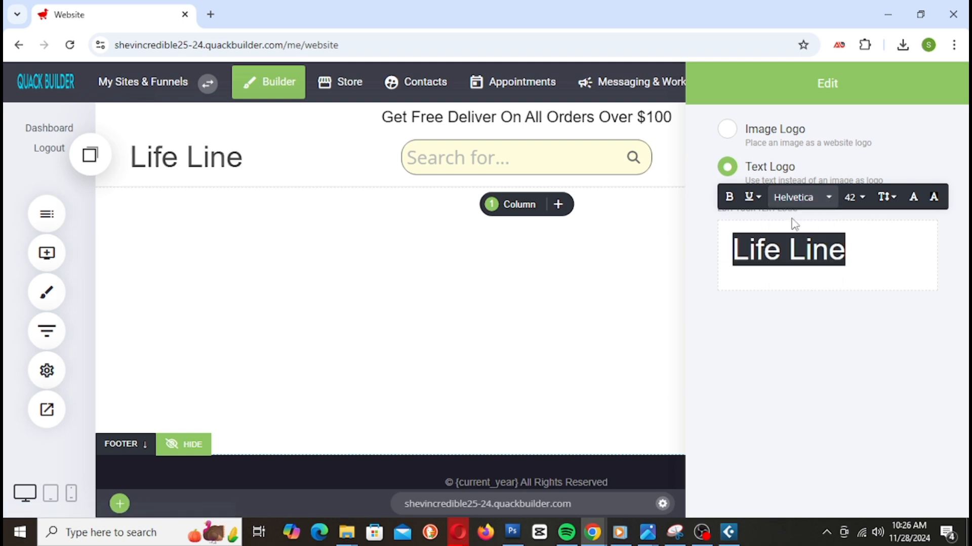
pyautogui.click(791, 202)
pyautogui.click(827, 333)
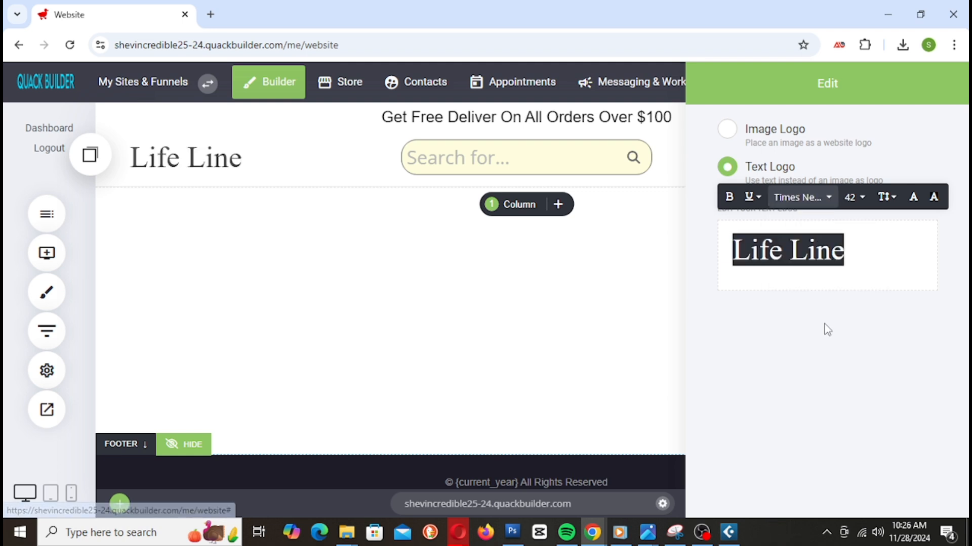
pyautogui.click(803, 199)
pyautogui.click(816, 350)
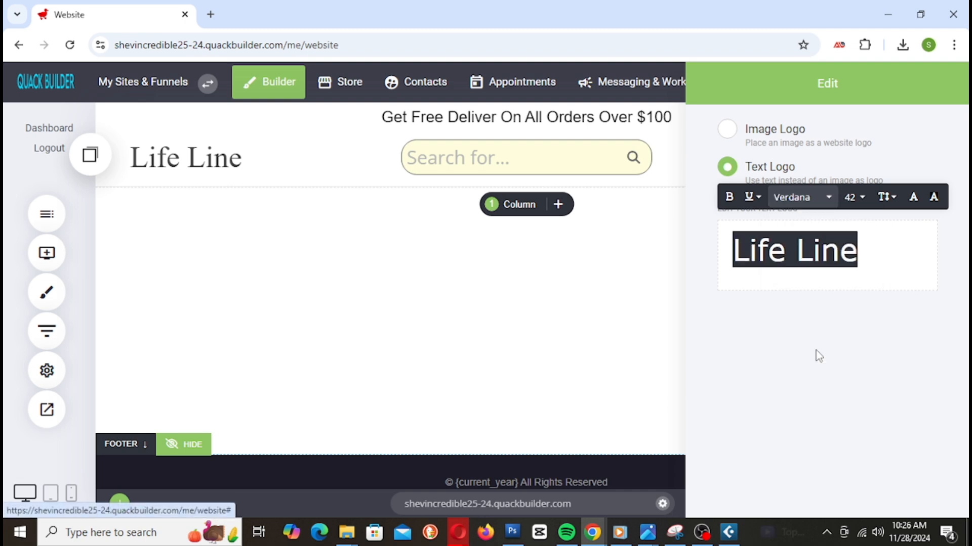
pyautogui.click(800, 199)
pyautogui.click(833, 259)
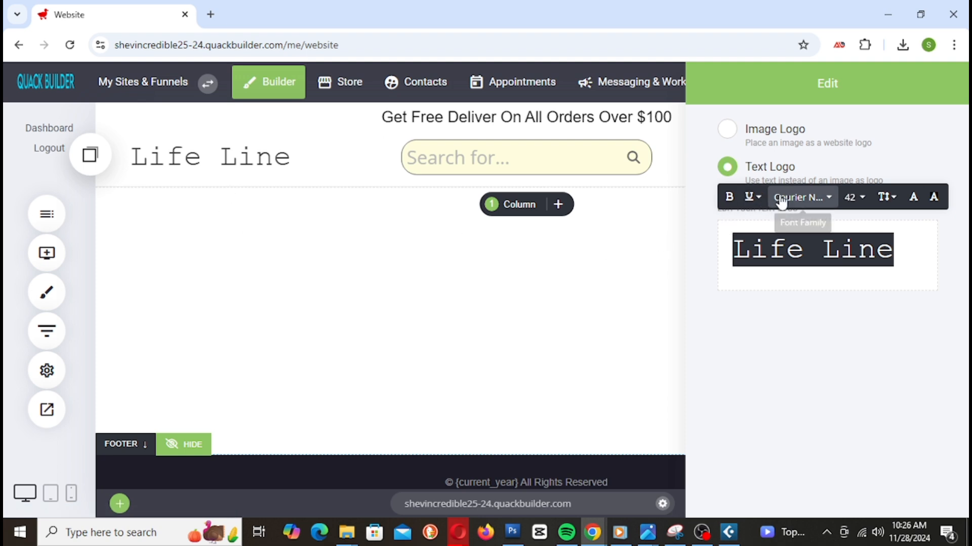
# Step: Keep the logo in Courier New at size 42, close the logo settings and save the site
pyautogui.click(799, 197)
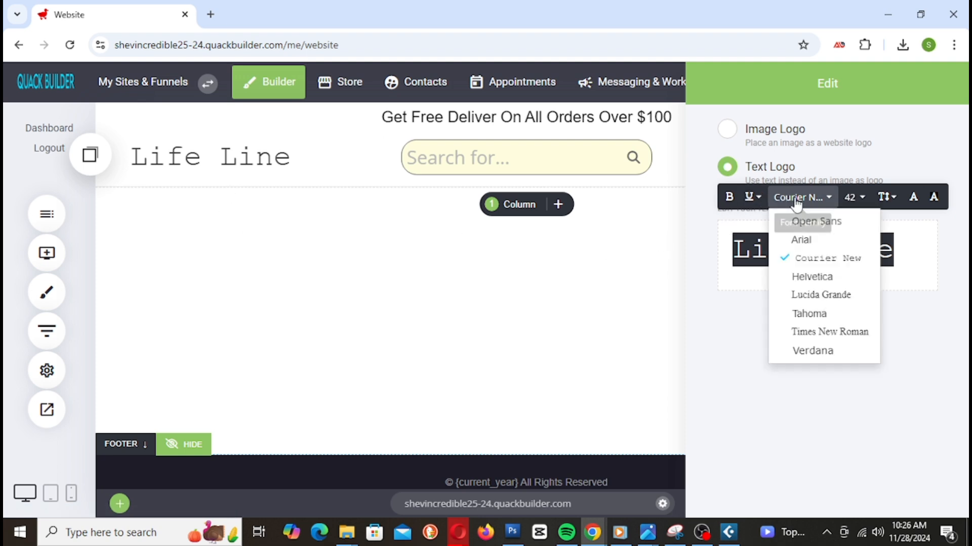
pyautogui.click(741, 338)
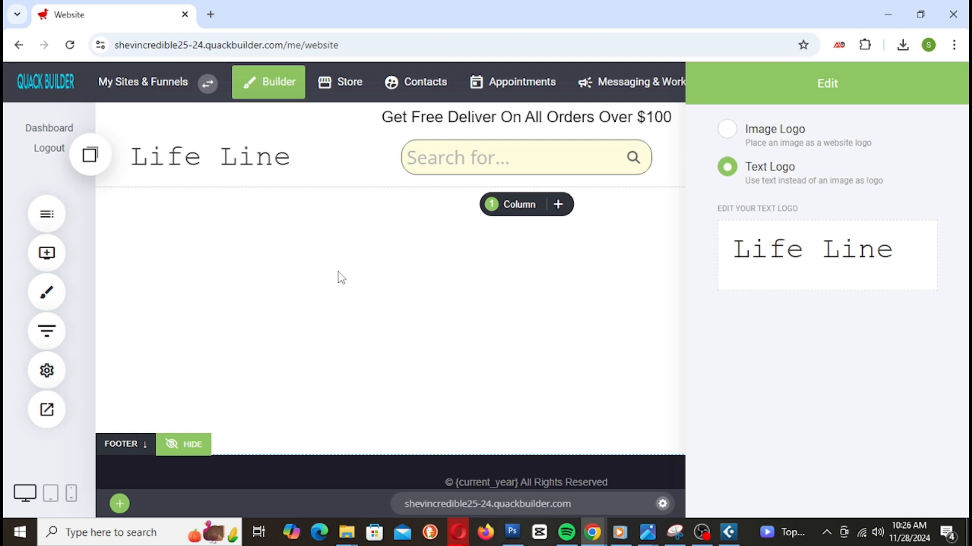
pyautogui.click(805, 245)
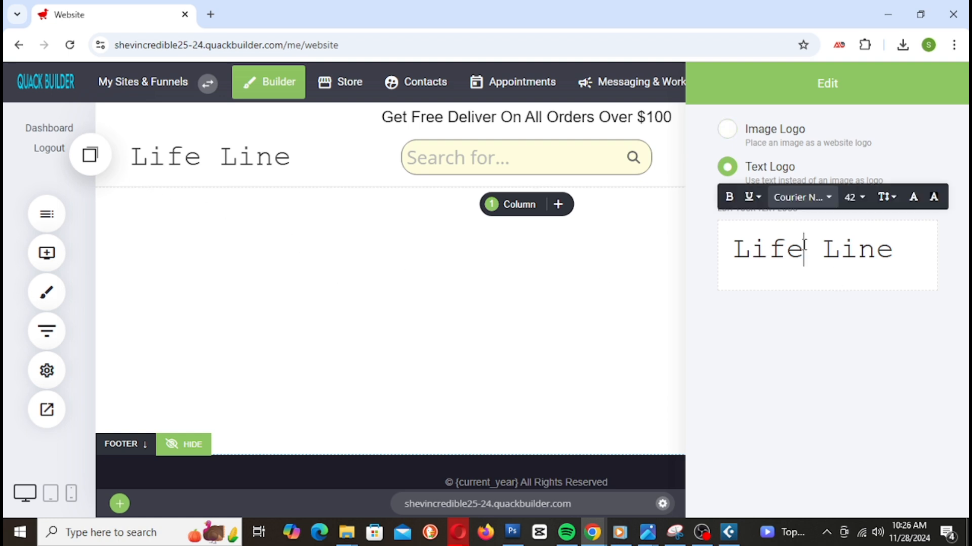
pyautogui.click(585, 290)
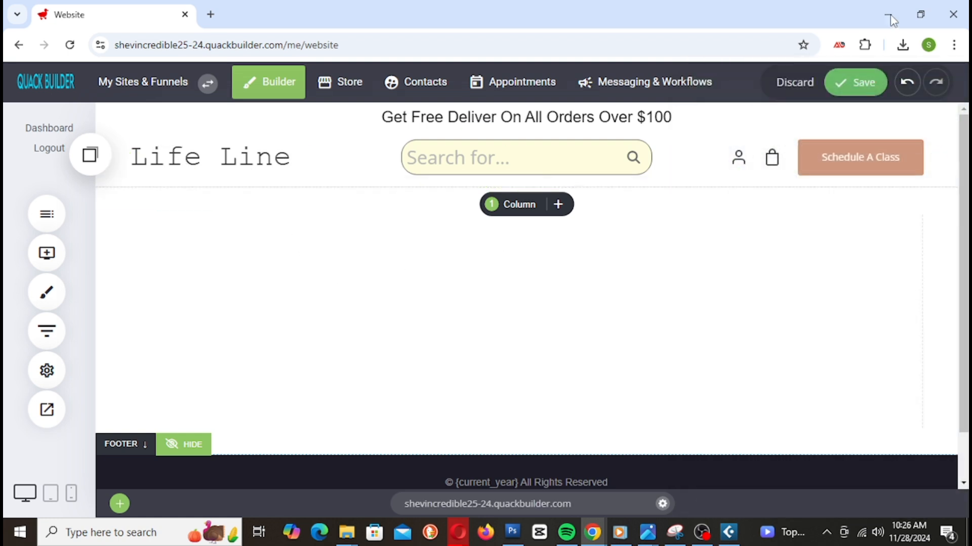
pyautogui.click(850, 86)
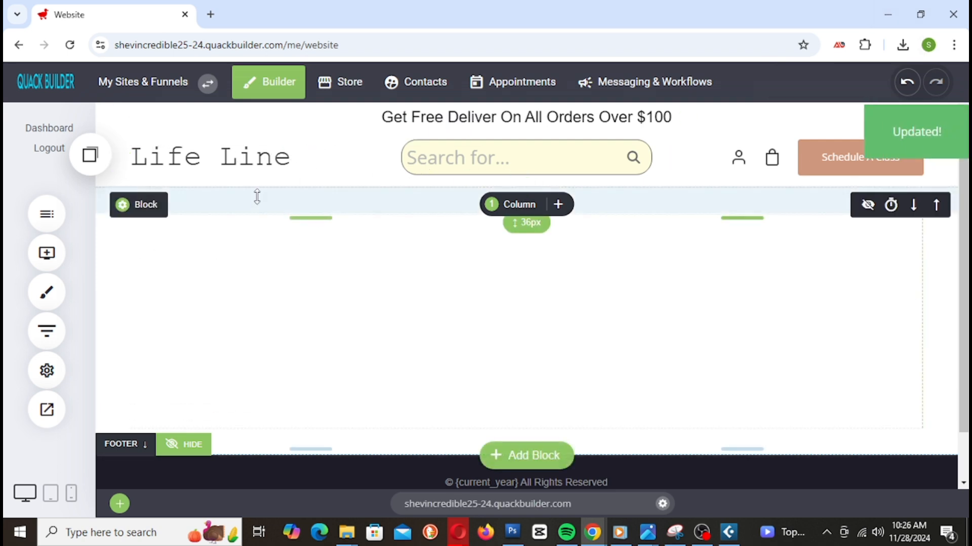
# Step: Look over Website Settings, then bring up the site-wide Global Styling panel
pyautogui.click(47, 373)
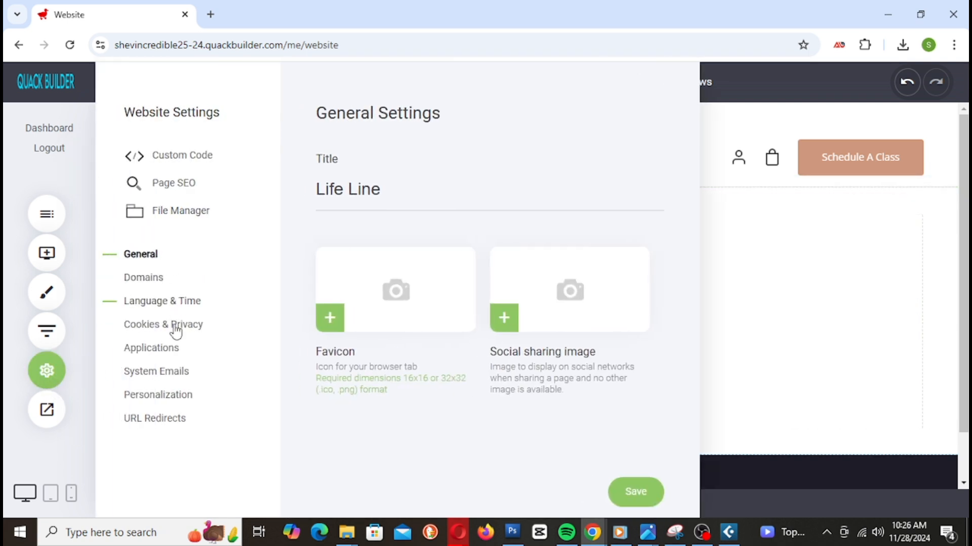
pyautogui.click(88, 456)
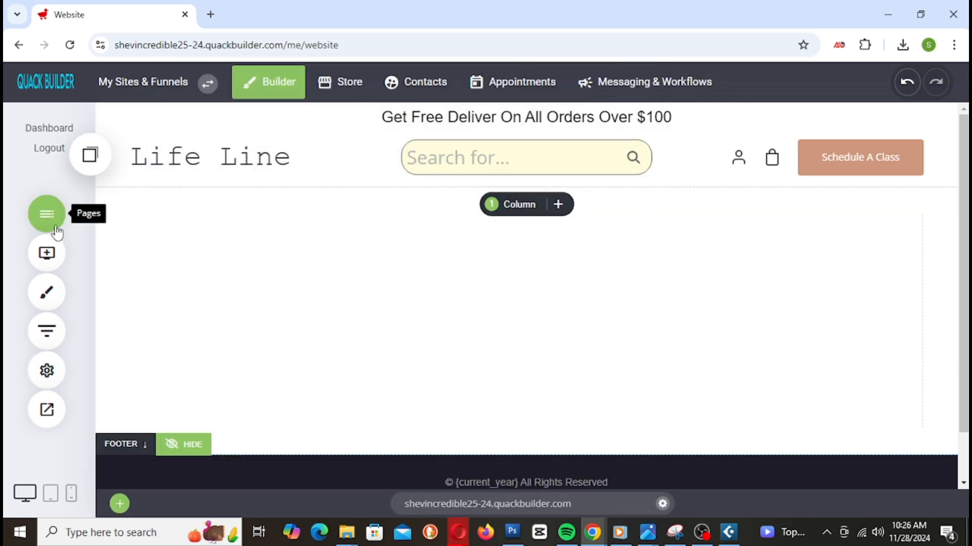
pyautogui.click(47, 292)
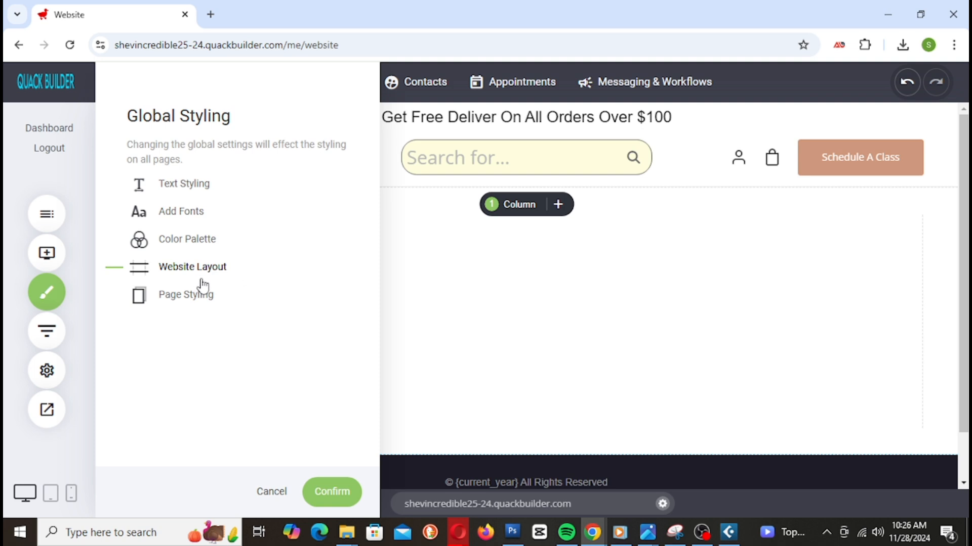
# Step: Open the website font settings and browse the font list for Dancing Script
pyautogui.click(197, 217)
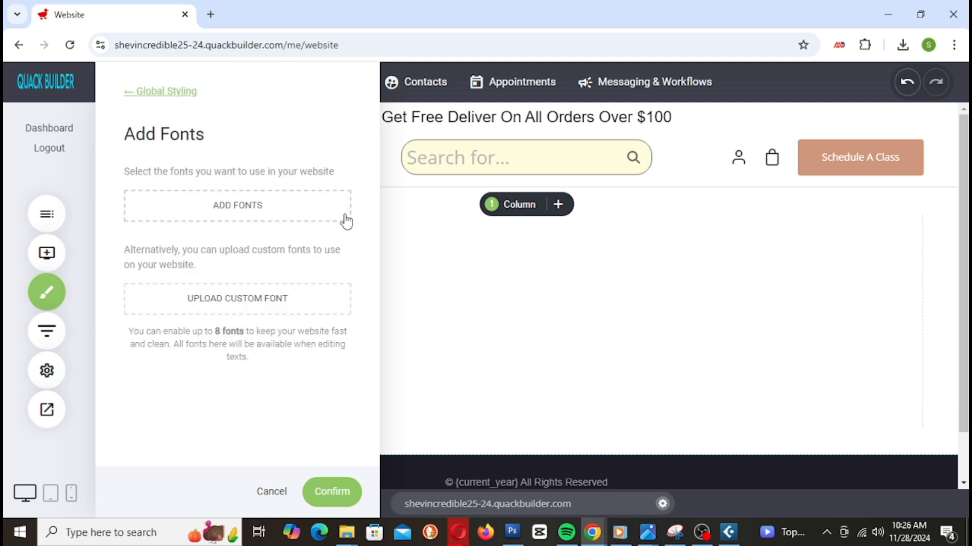
pyautogui.click(279, 218)
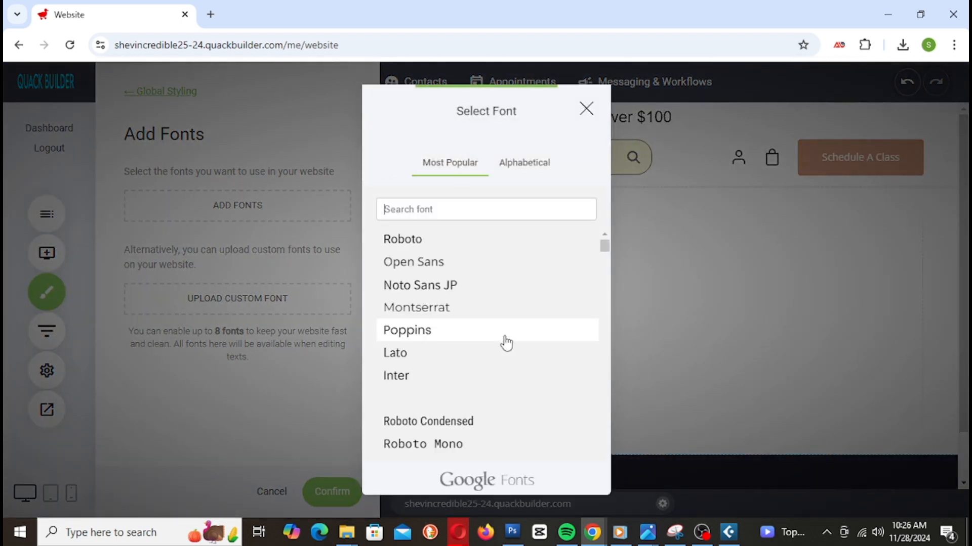
pyautogui.scroll(-5, 514, 297)
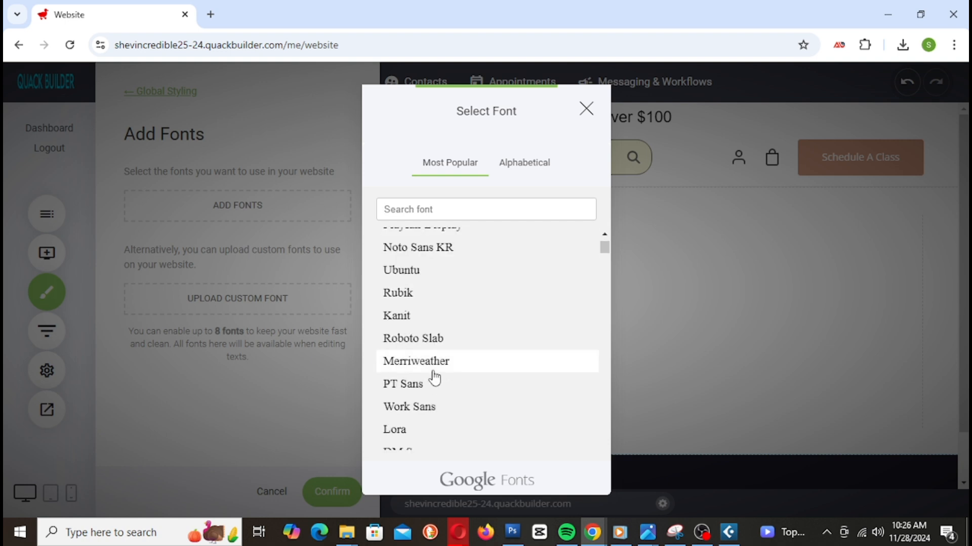
pyautogui.scroll(5, 482, 393)
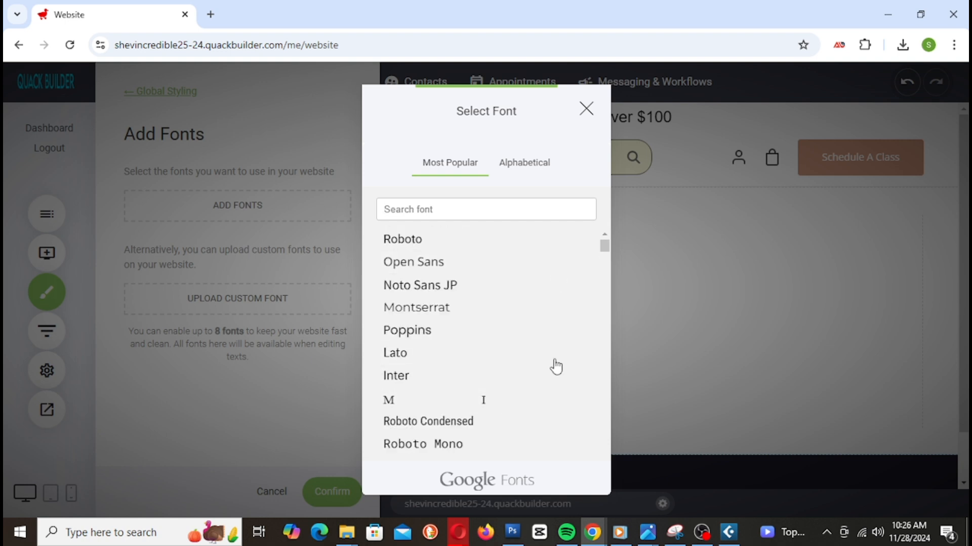
pyautogui.scroll(-10, 533, 354)
pyautogui.scroll(3, 432, 345)
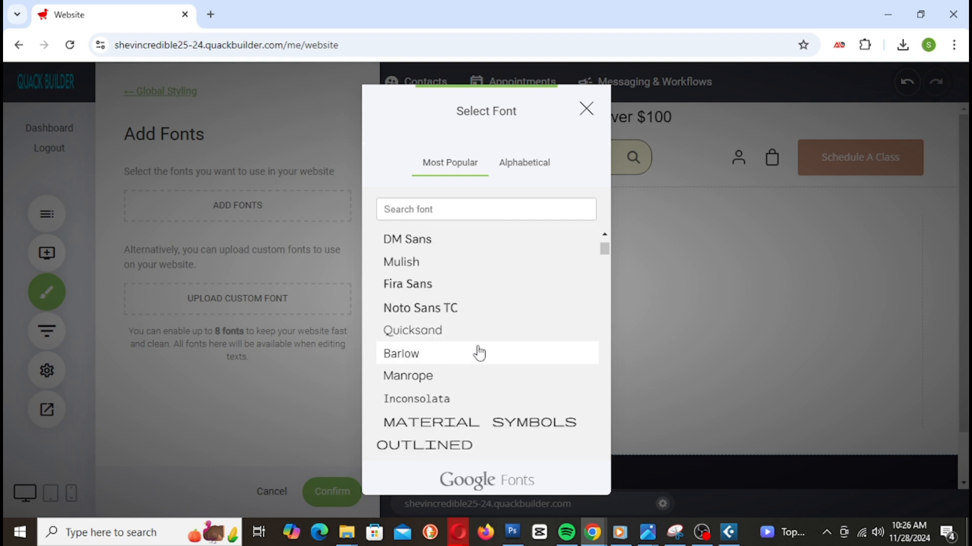
pyautogui.scroll(-6, 491, 394)
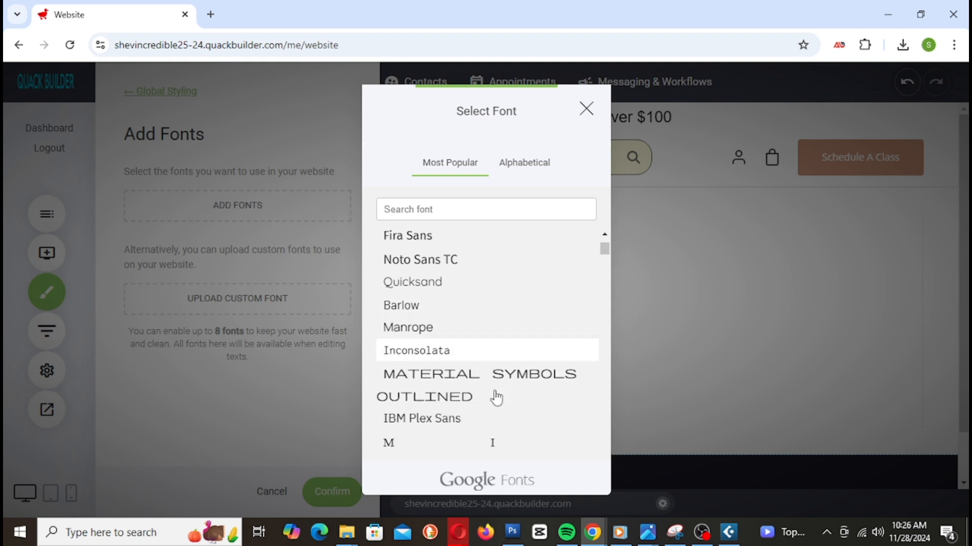
pyautogui.scroll(-3, 487, 369)
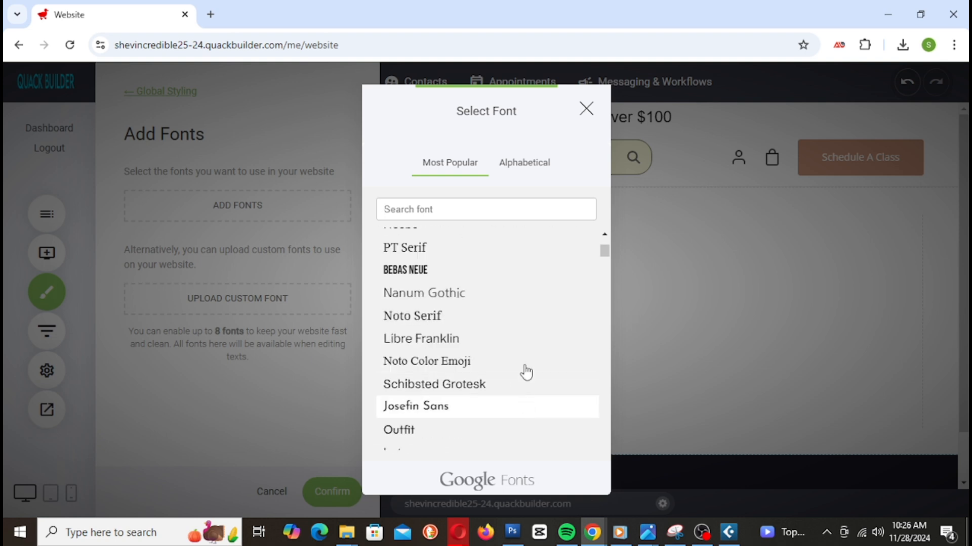
pyautogui.scroll(-3, 521, 368)
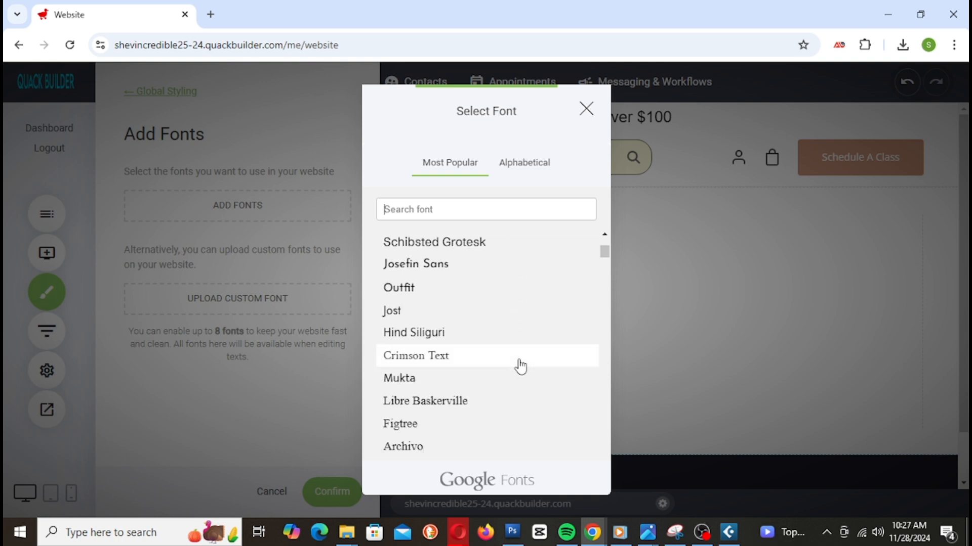
pyautogui.scroll(-5, 503, 318)
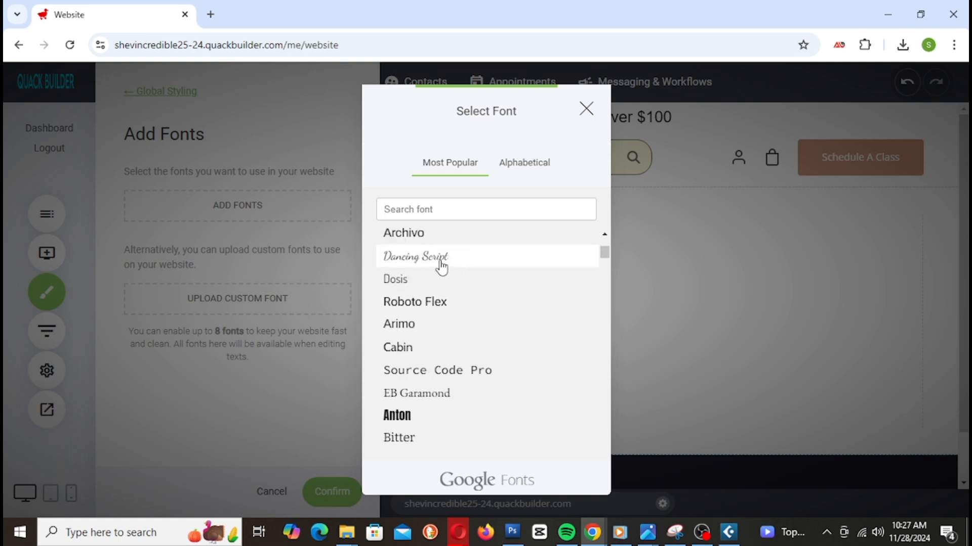
# Step: Add Dancing Script at weight 500 to the site fonts and confirm it
pyautogui.click(439, 260)
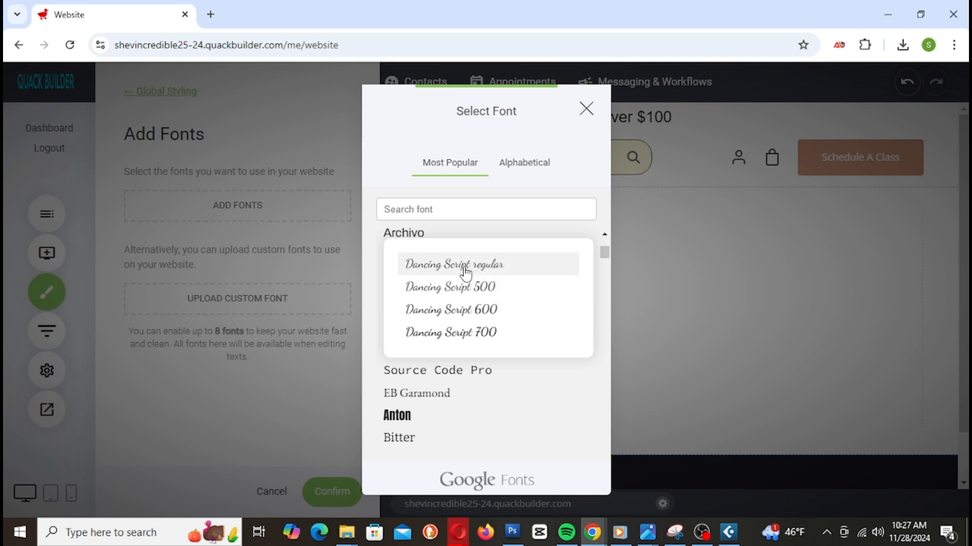
pyautogui.click(496, 288)
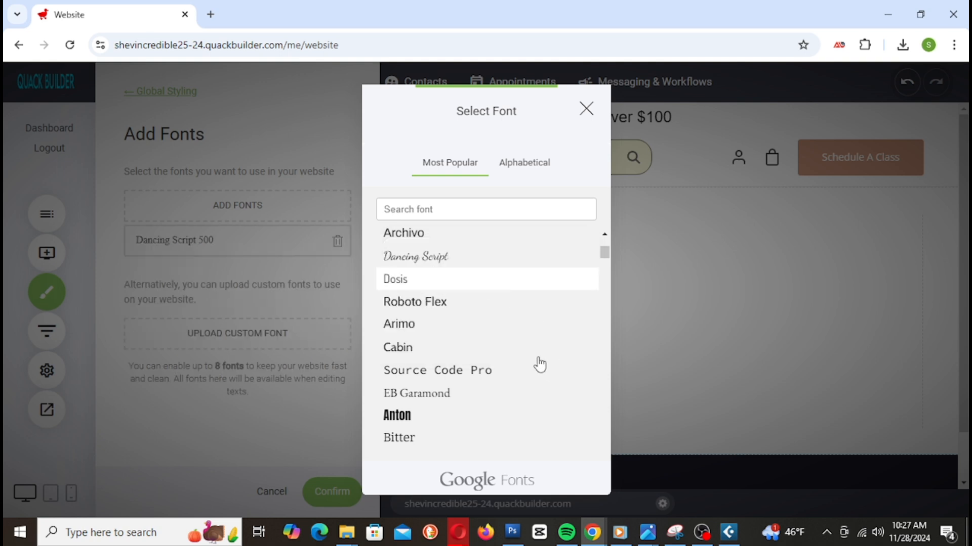
pyautogui.click(313, 260)
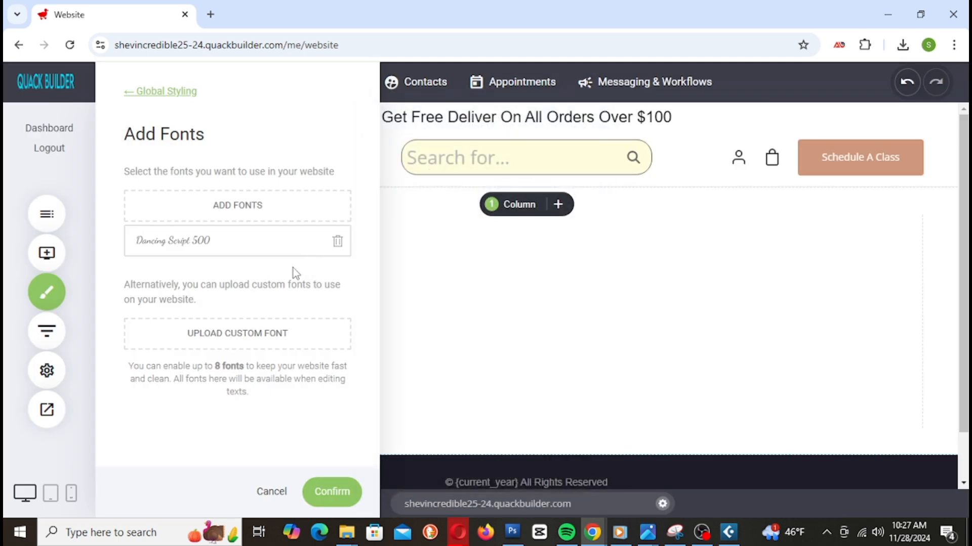
pyautogui.click(334, 494)
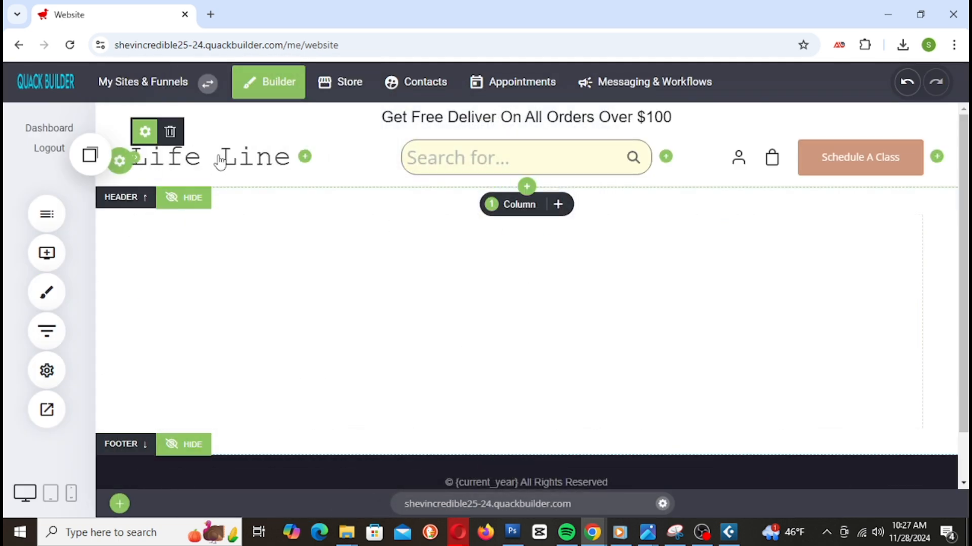
# Step: Select the Life Line logo text, set it to Dancing Script and make it bold
pyautogui.click(147, 134)
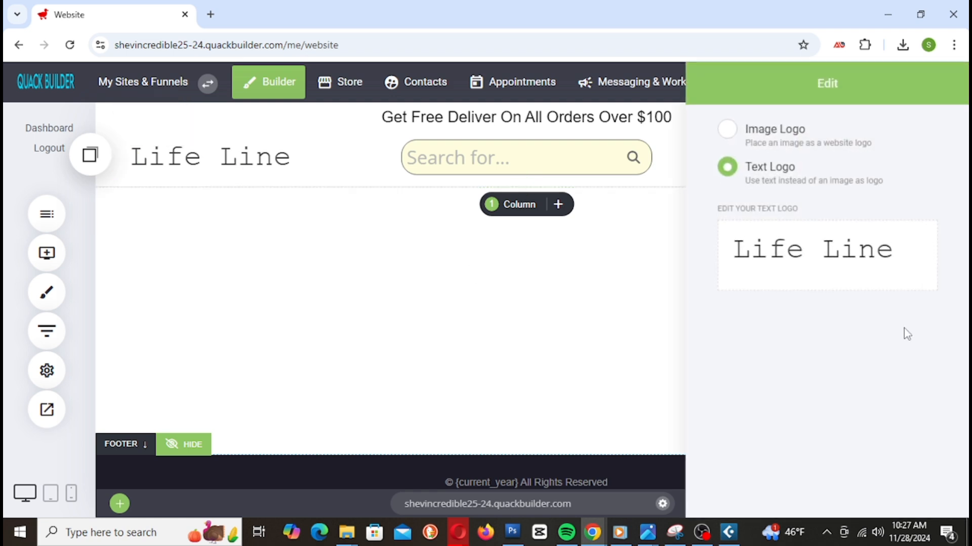
pyautogui.click(784, 248)
pyautogui.moveTo(904, 254); pyautogui.dragTo(692, 266)
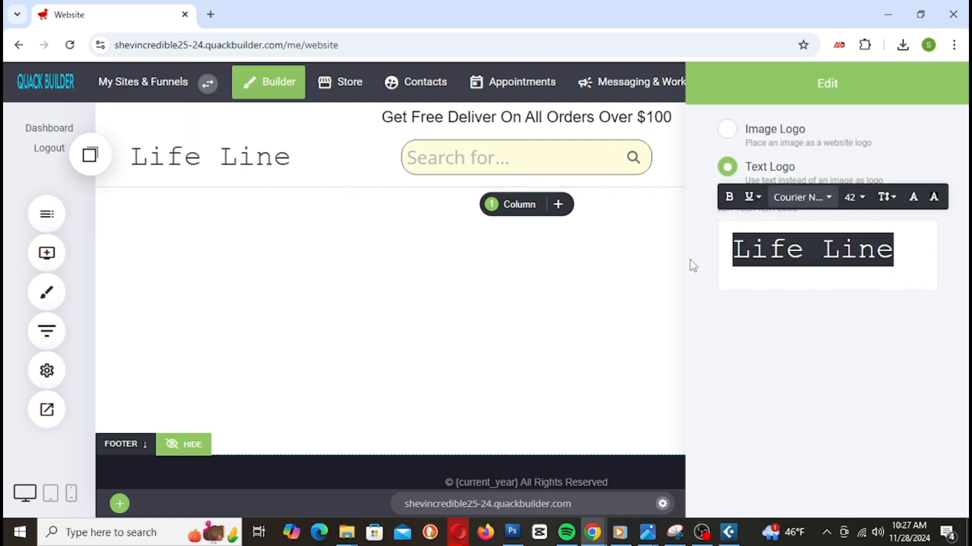
pyautogui.click(812, 198)
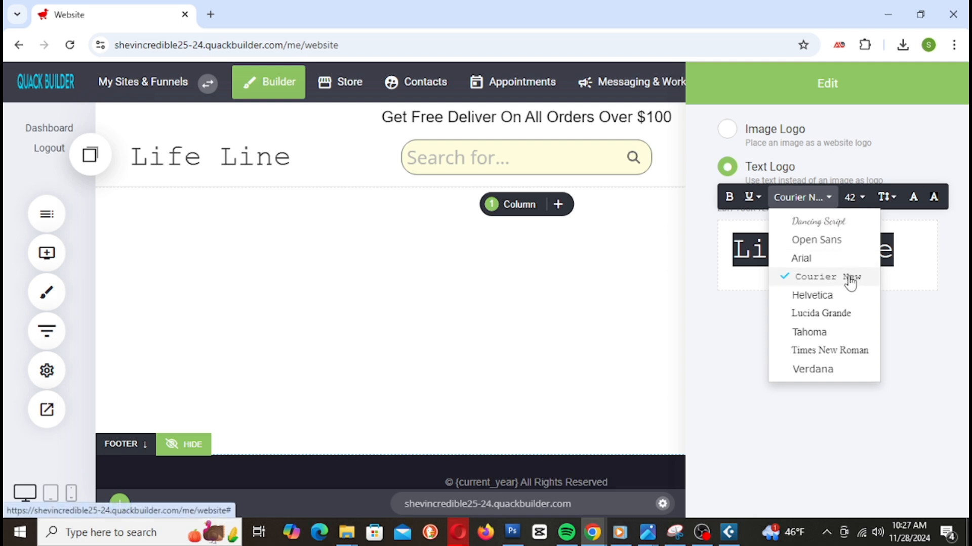
pyautogui.click(819, 223)
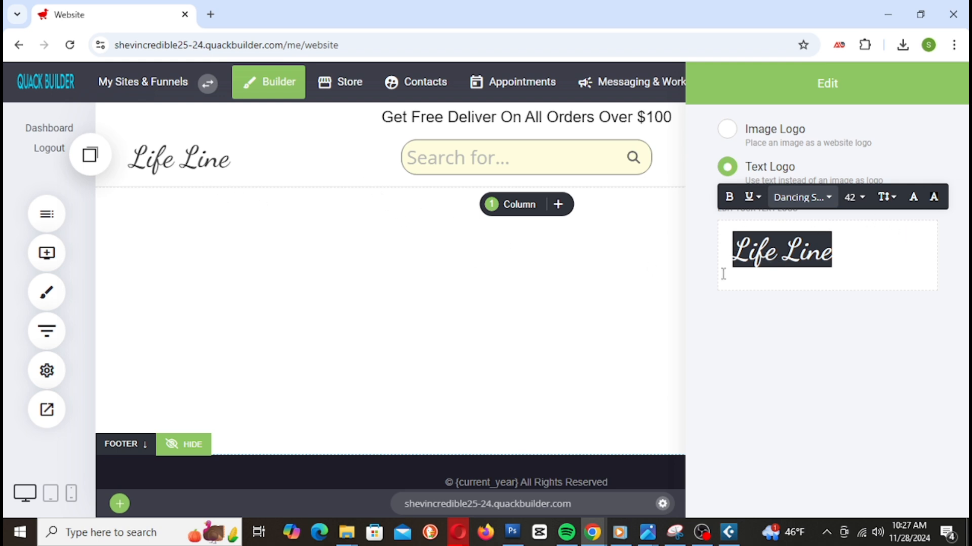
pyautogui.click(730, 199)
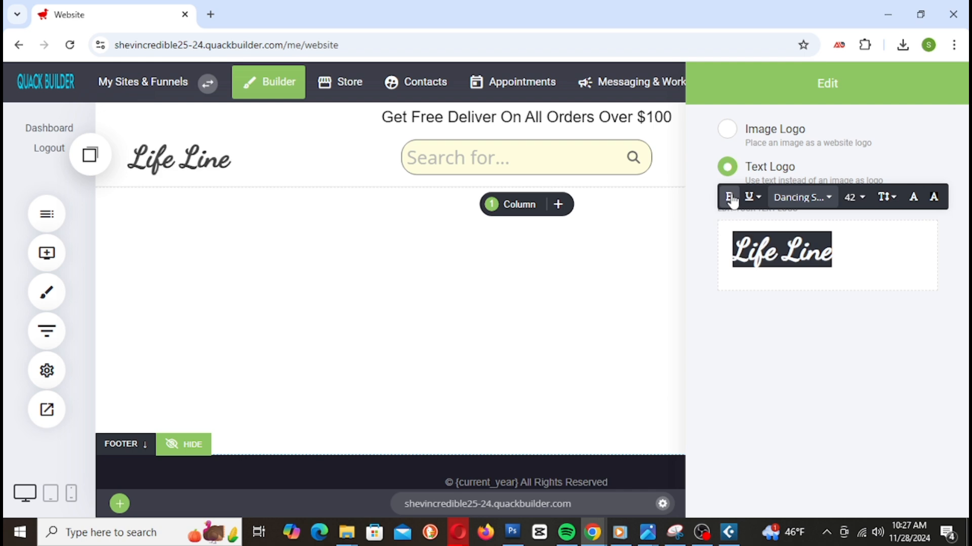
# Step: Enlarge the logo to size 54 and try the Open Sans, Helvetica and Lucida Grande fonts
pyautogui.click(844, 202)
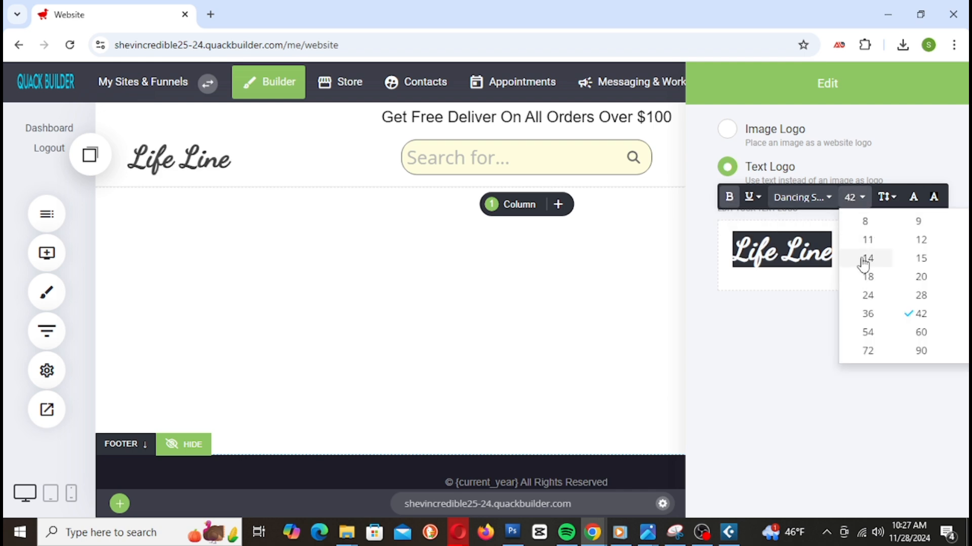
pyautogui.click(867, 332)
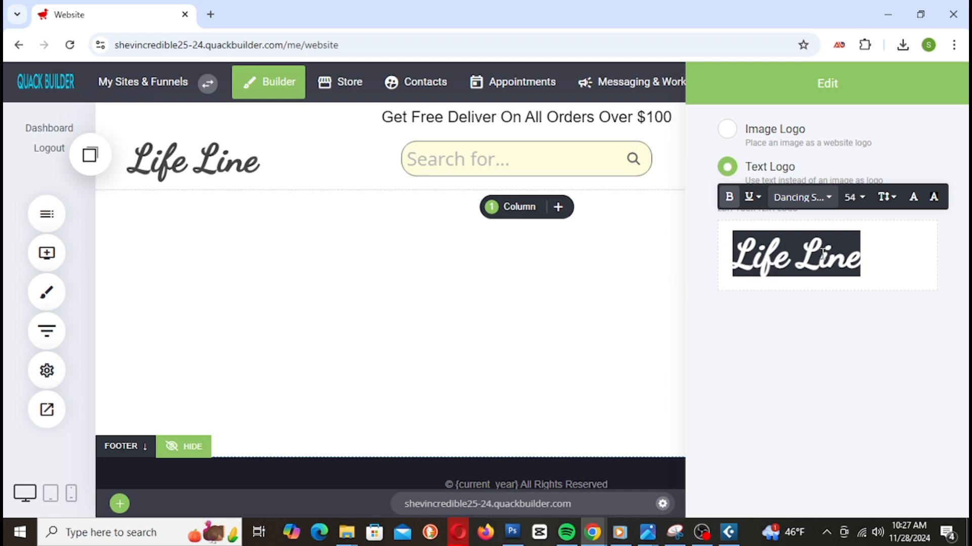
pyautogui.click(801, 197)
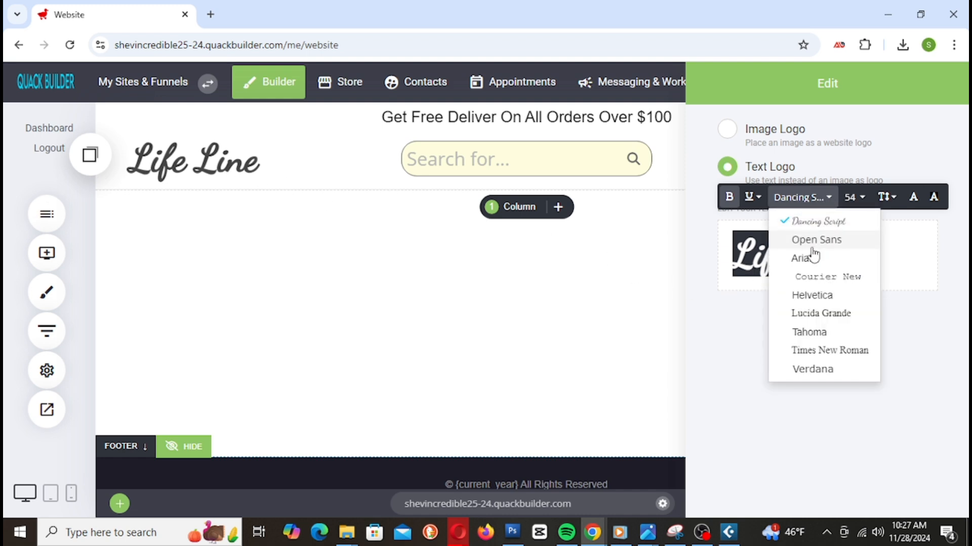
pyautogui.click(816, 240)
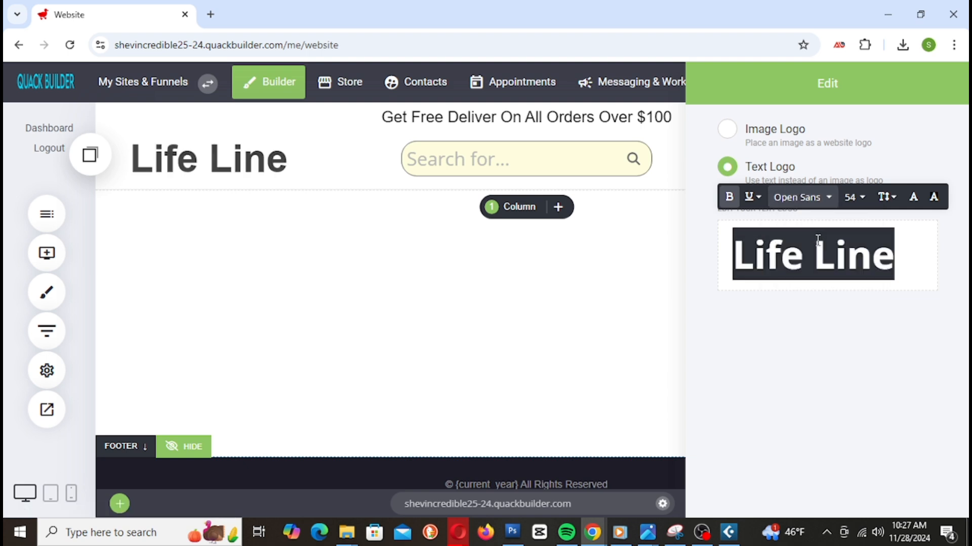
pyautogui.click(793, 206)
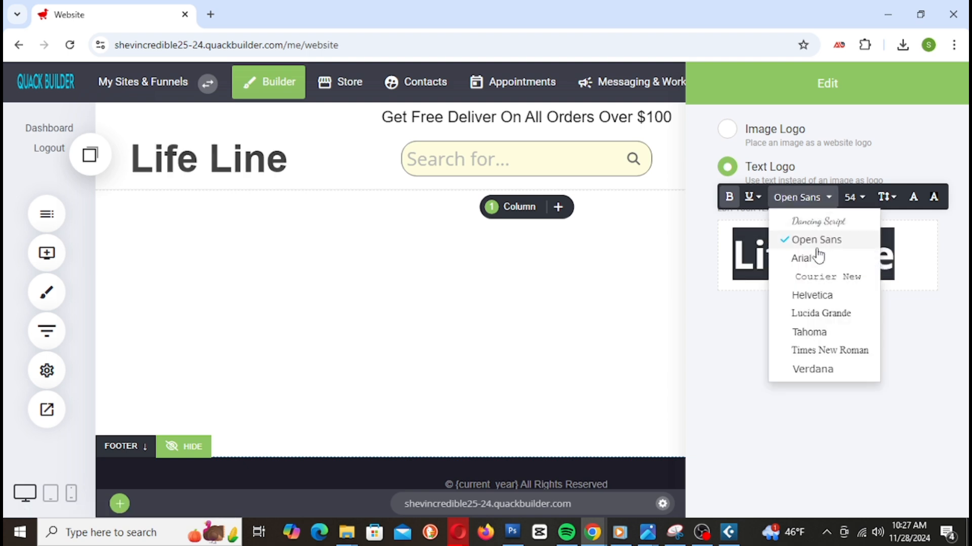
pyautogui.click(813, 296)
pyautogui.click(806, 208)
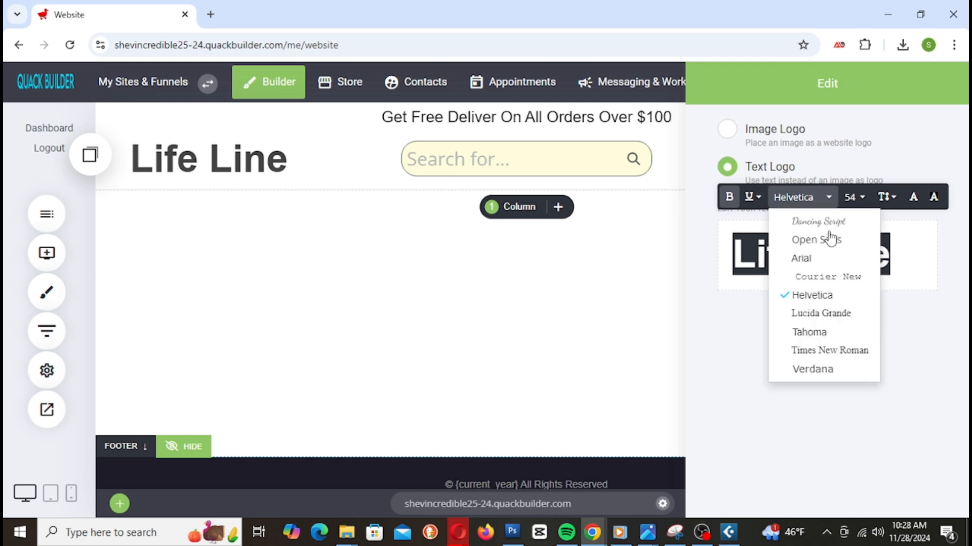
pyautogui.click(829, 315)
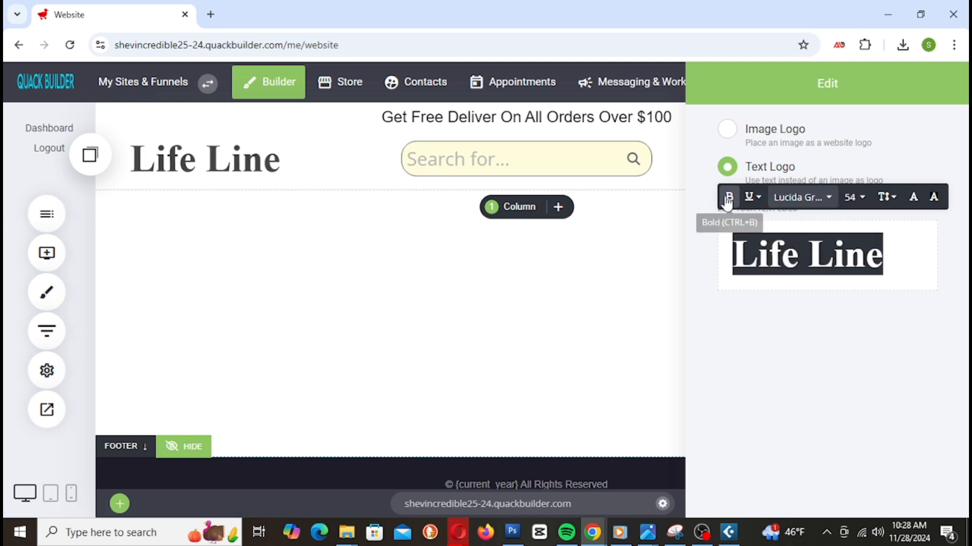
# Step: Try logo sizes 42, 36, 28 and 36, finally settling on size 42
pyautogui.click(854, 198)
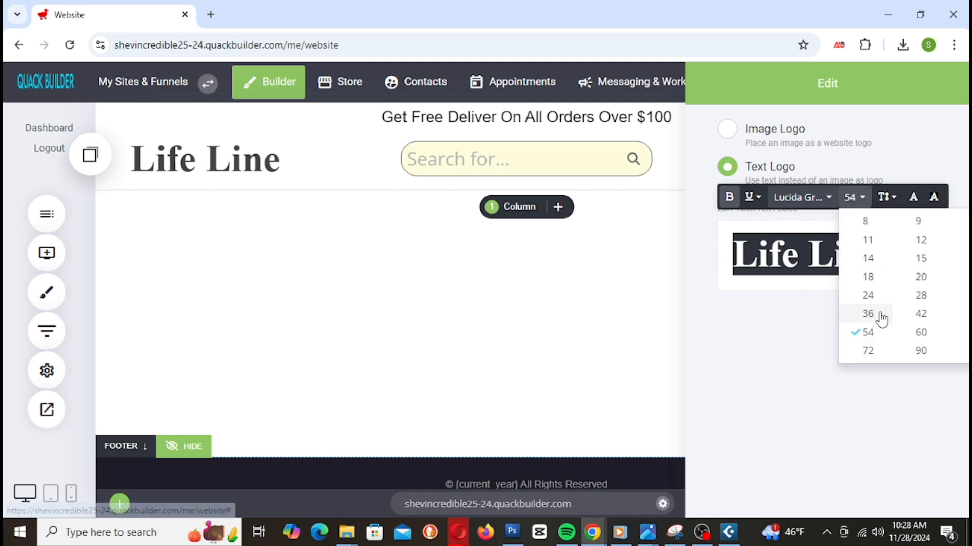
pyautogui.click(919, 314)
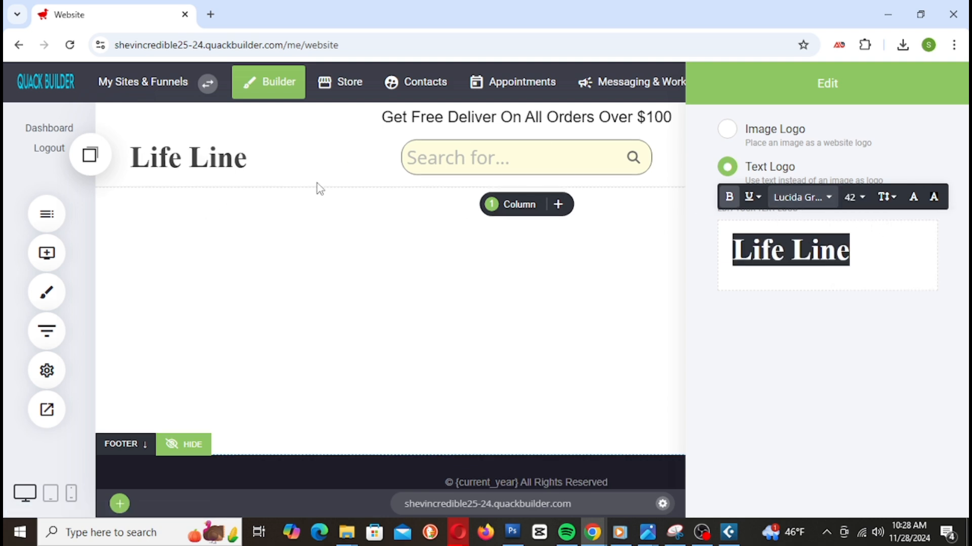
pyautogui.click(856, 197)
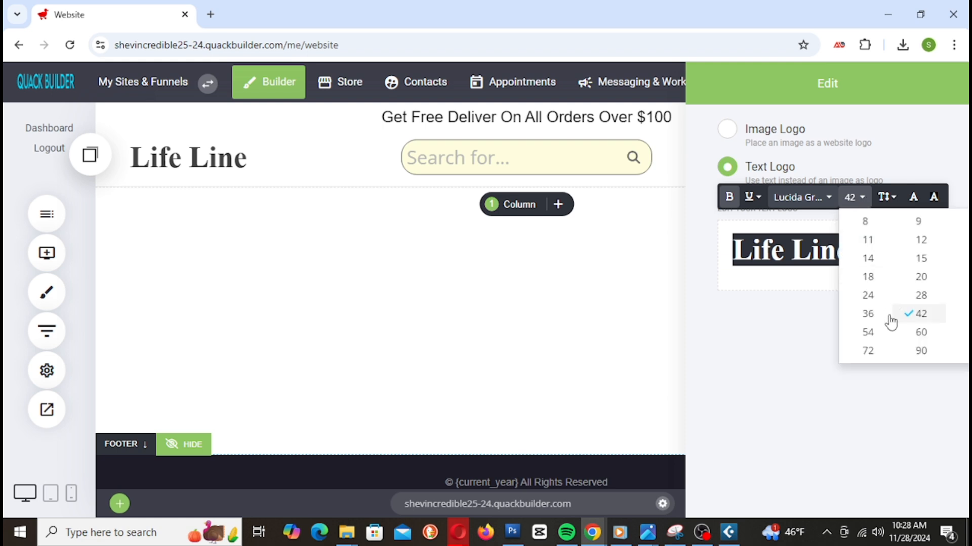
pyautogui.click(876, 314)
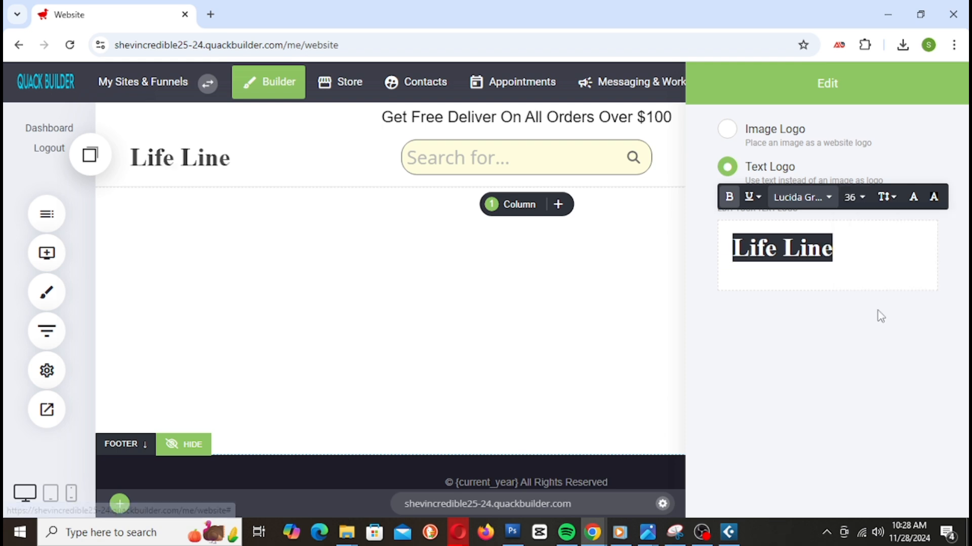
pyautogui.click(856, 198)
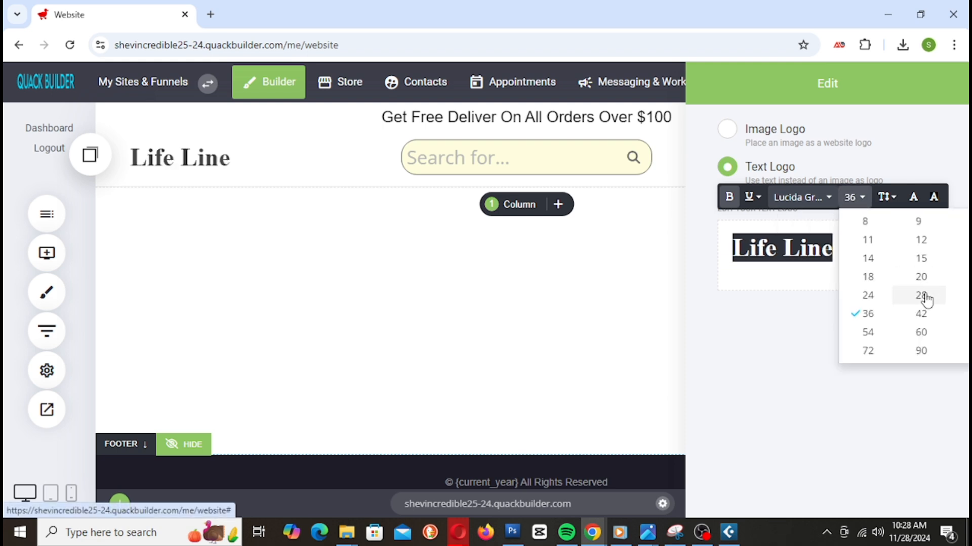
pyautogui.click(924, 279)
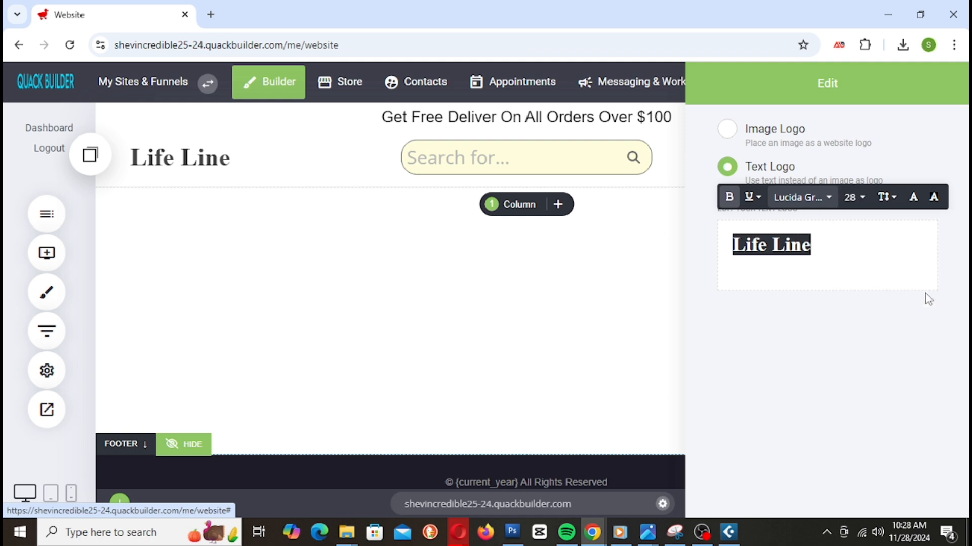
pyautogui.click(852, 198)
pyautogui.click(867, 326)
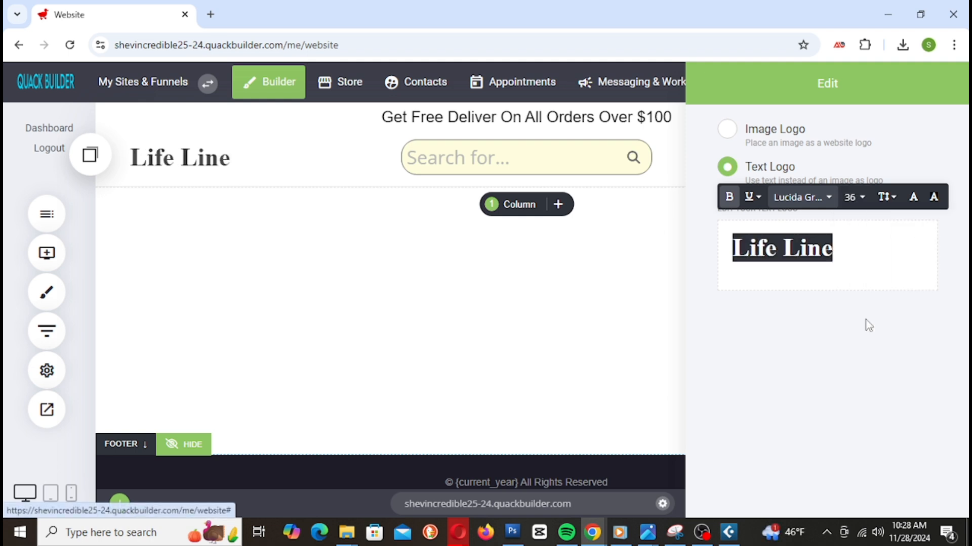
pyautogui.click(857, 197)
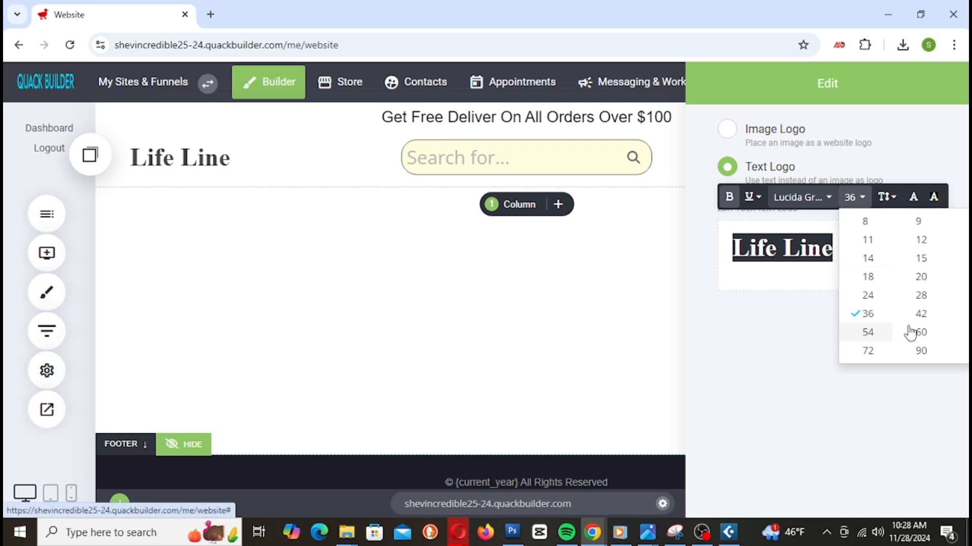
pyautogui.click(921, 314)
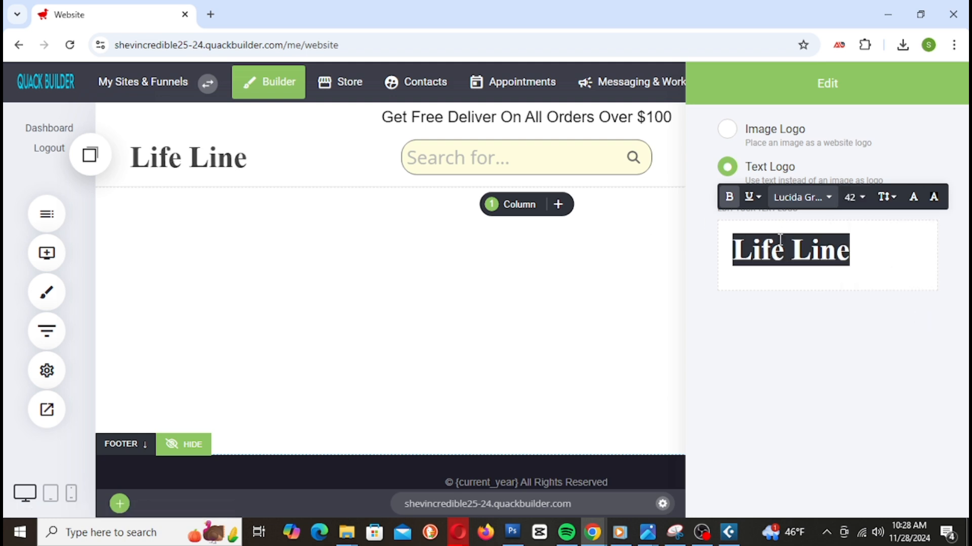
# Step: Switch the logo font to Tahoma and close the logo settings
pyautogui.click(802, 198)
pyautogui.click(828, 336)
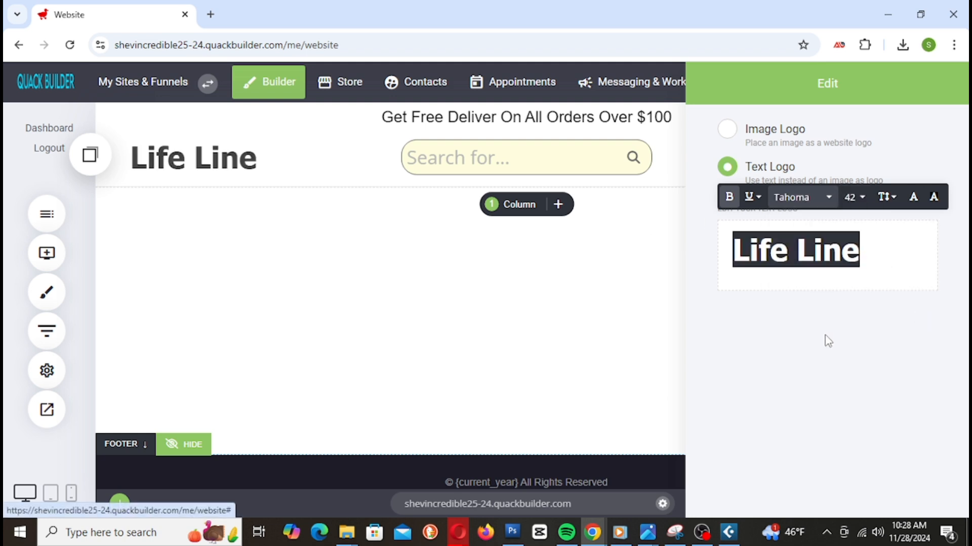
pyautogui.click(801, 200)
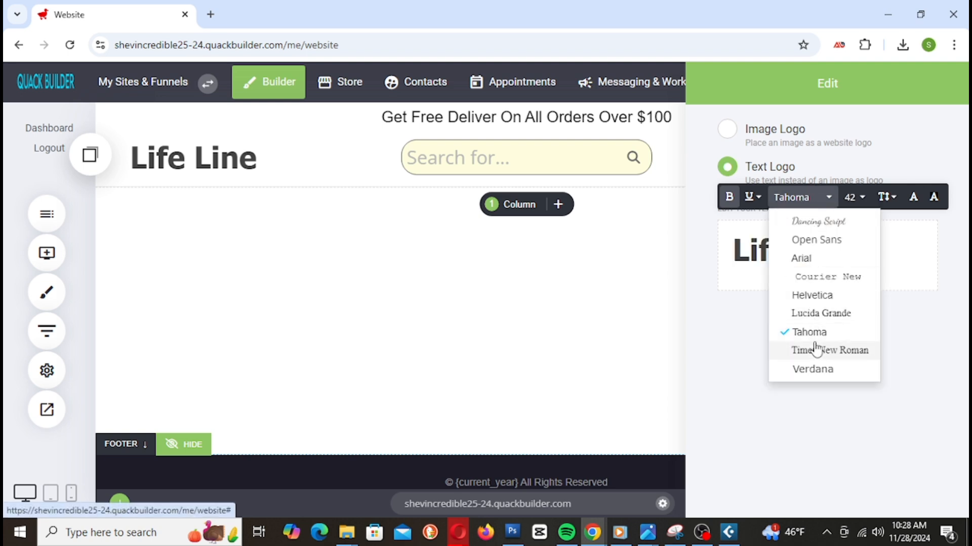
pyautogui.click(729, 304)
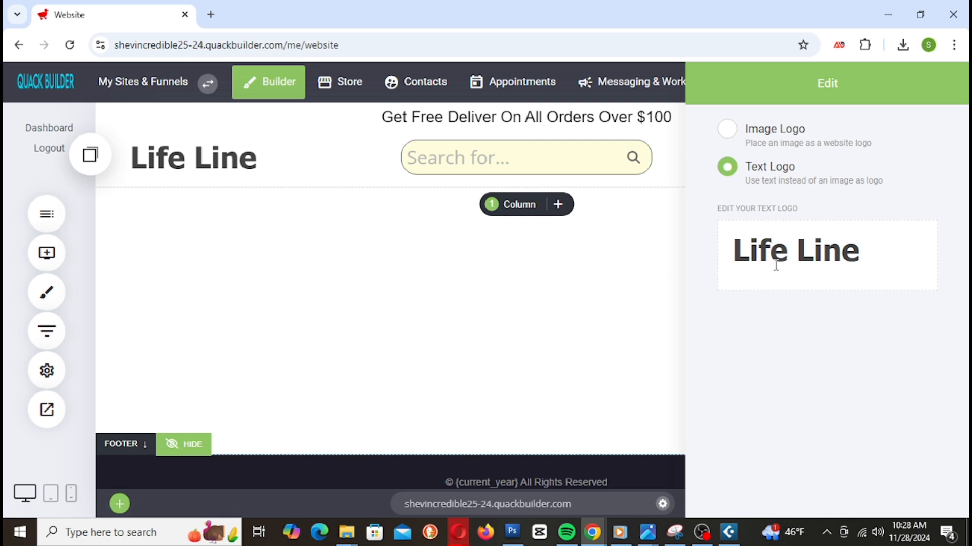
pyautogui.click(191, 177)
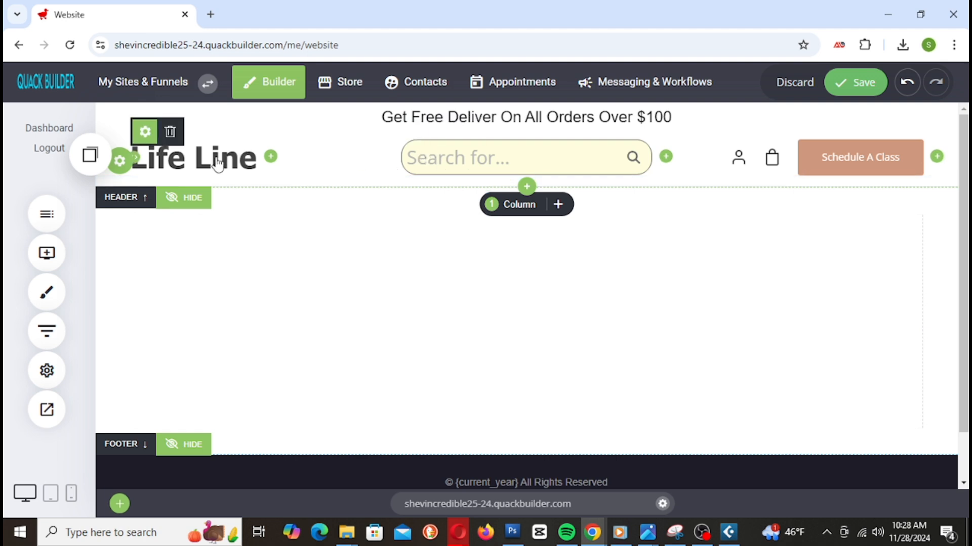
# Step: Reduce the header's bottom and top padding (top to 6px), save, and add a new header row below
pyautogui.moveTo(356, 179); pyautogui.dragTo(356, 176)
pyautogui.moveTo(384, 133); pyautogui.dragTo(382, 130)
pyautogui.click(862, 93)
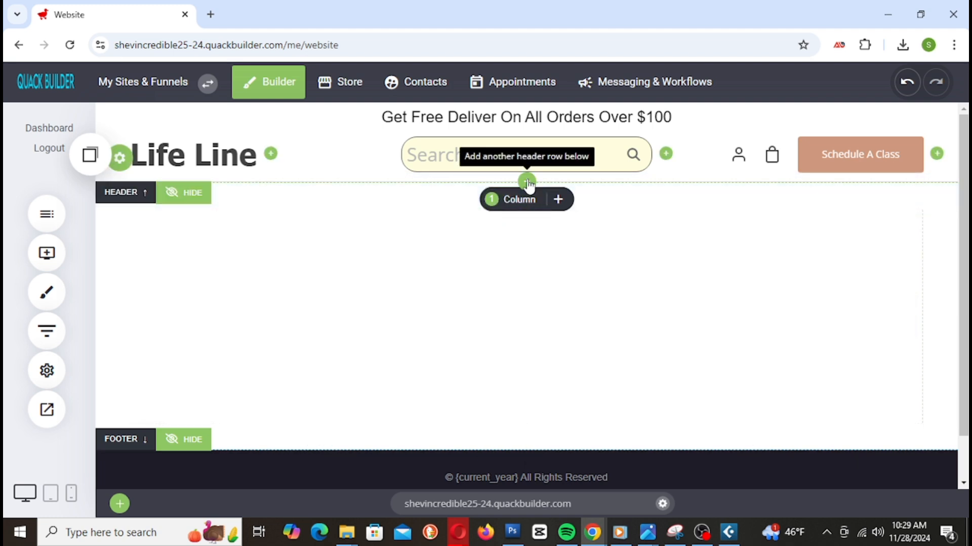
pyautogui.click(527, 182)
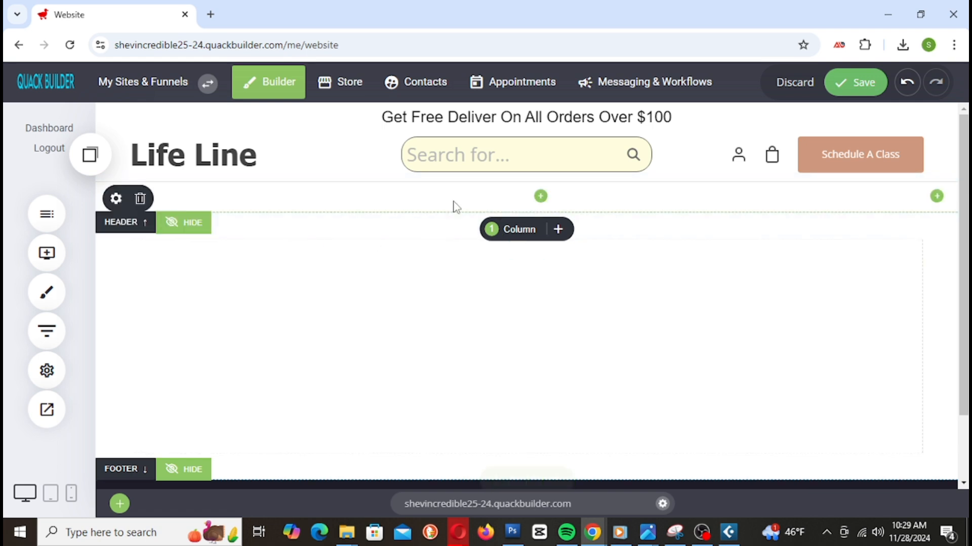
# Step: Insert a navigation menu widget into the new header row and begin its first menu item
pyautogui.click(540, 195)
pyautogui.click(405, 268)
pyautogui.click(792, 164)
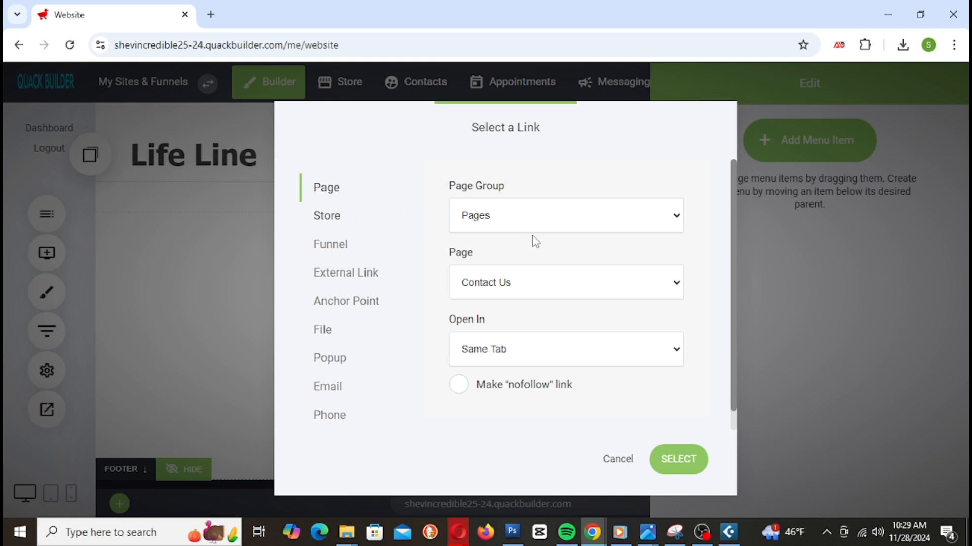
# Step: Link the first two menu items to the Contact Us and About Us pages
pyautogui.click(524, 221)
pyautogui.click(523, 284)
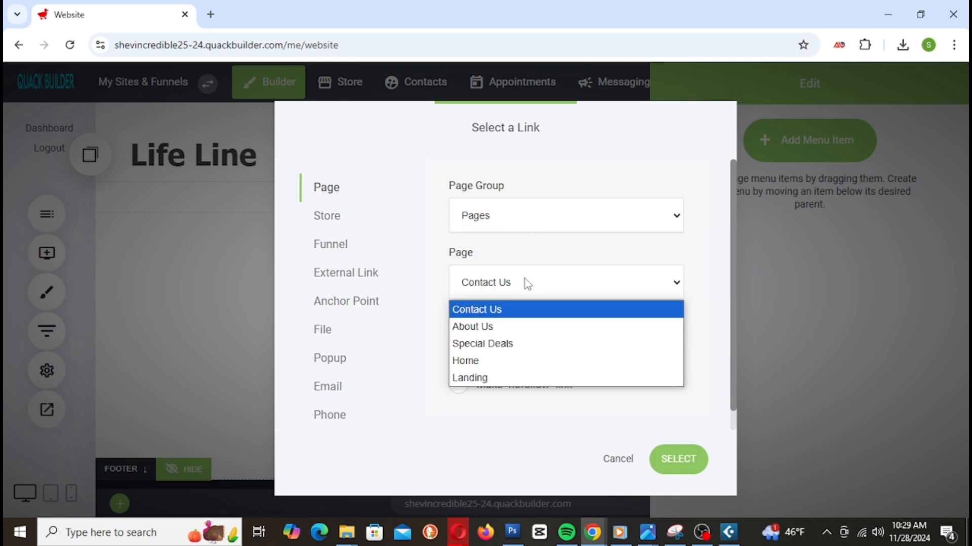
pyautogui.click(495, 316)
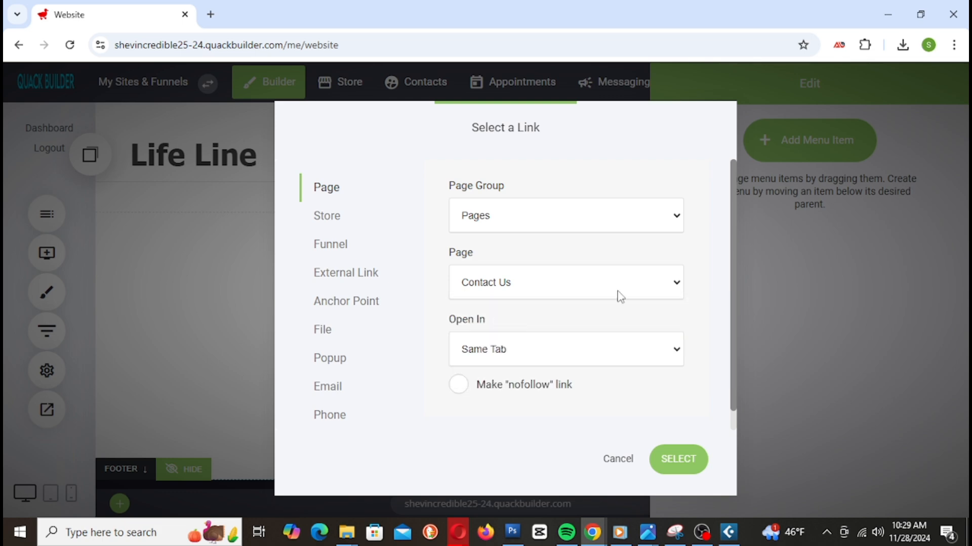
pyautogui.click(663, 461)
pyautogui.click(807, 153)
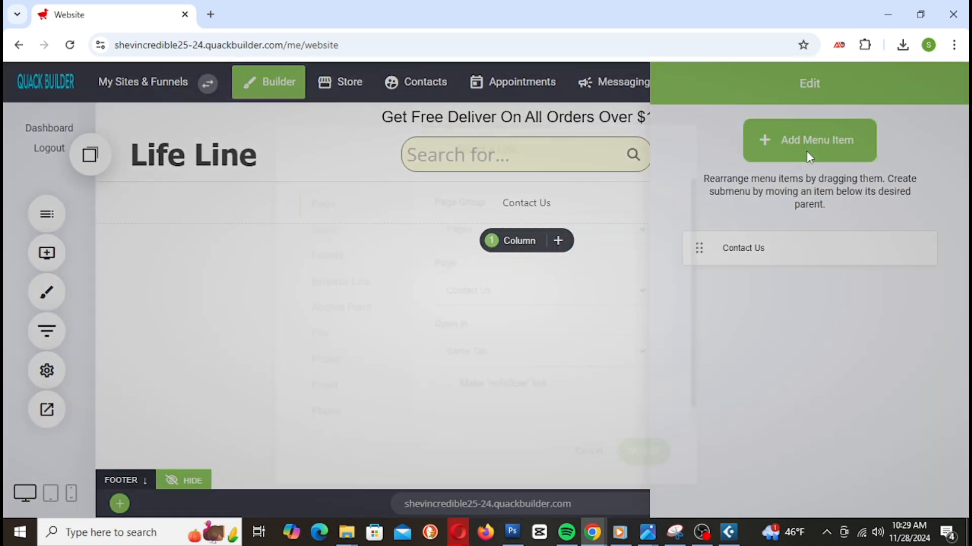
pyautogui.click(542, 291)
pyautogui.click(514, 333)
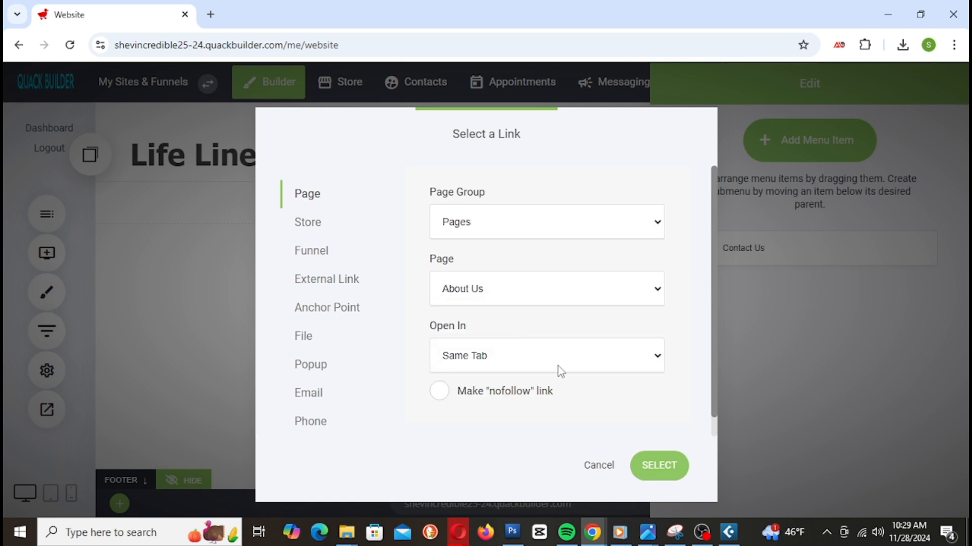
pyautogui.click(671, 483)
# Step: Add menu items linking to the Special Deals, Home and Landing pages
pyautogui.click(815, 139)
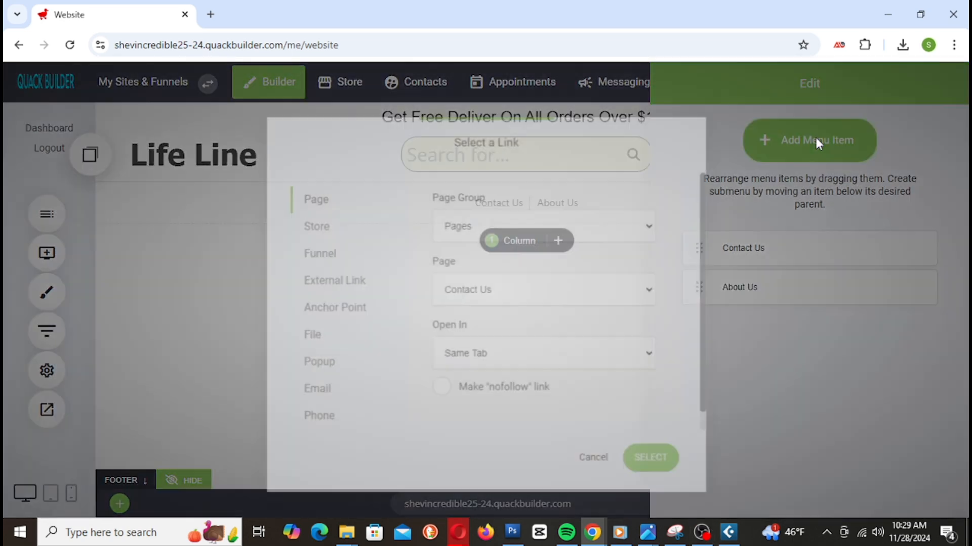
pyautogui.click(563, 294)
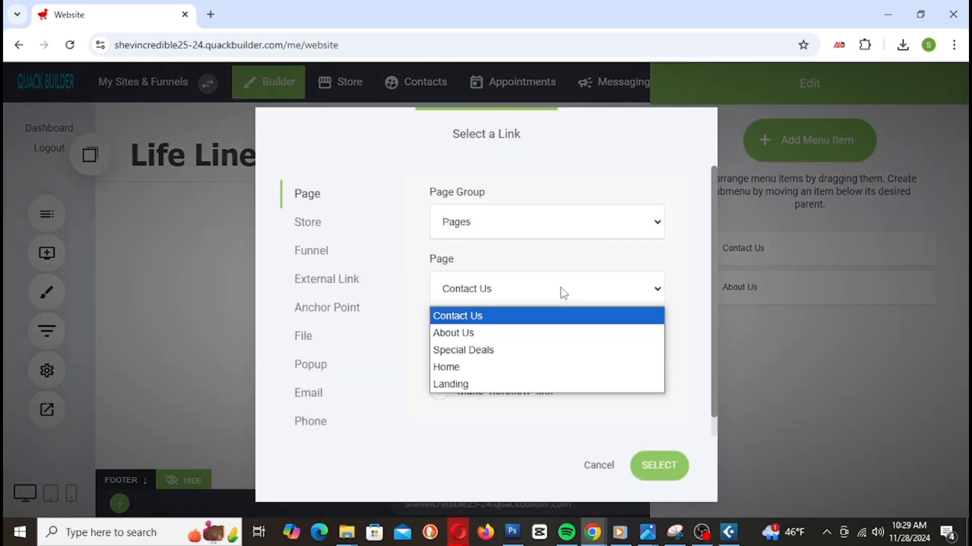
pyautogui.click(510, 350)
pyautogui.click(660, 473)
pyautogui.click(806, 147)
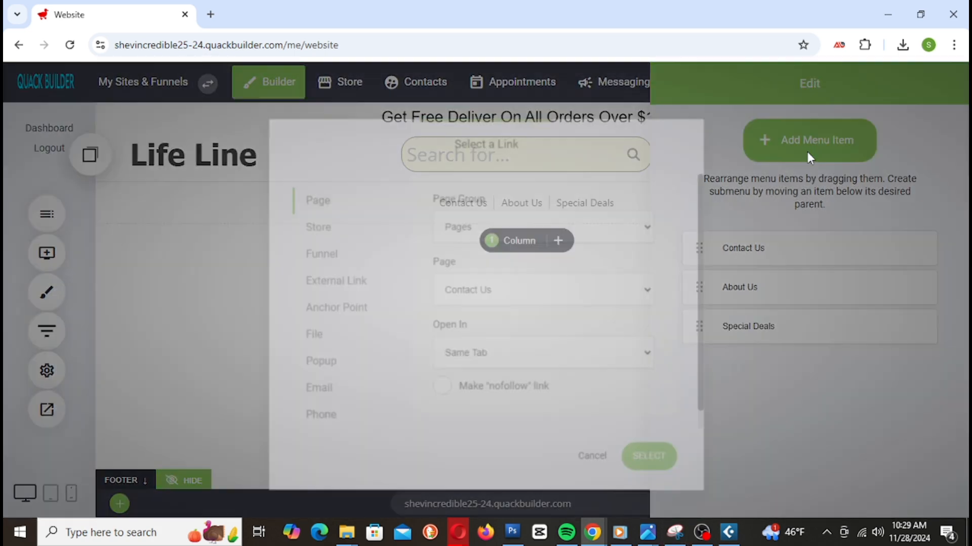
pyautogui.click(524, 298)
pyautogui.click(494, 376)
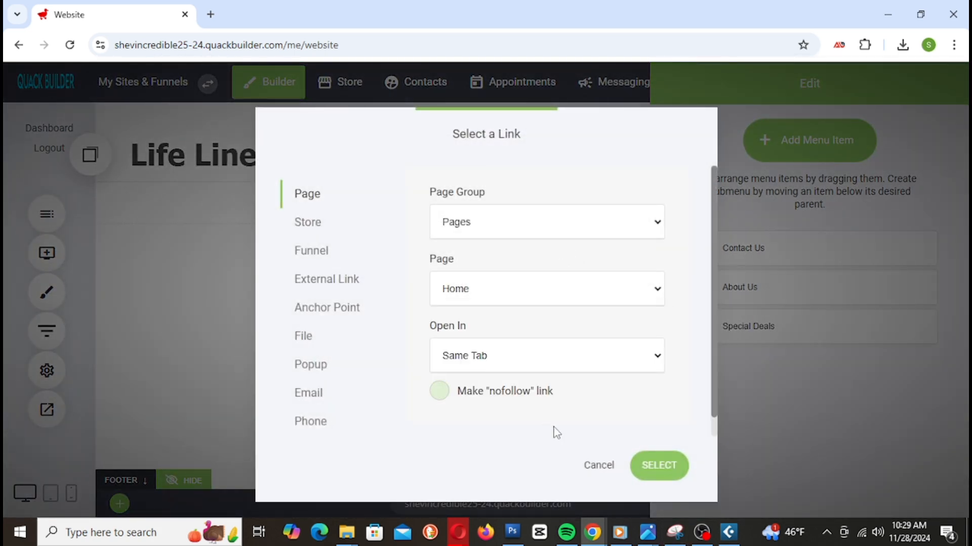
pyautogui.click(663, 464)
pyautogui.click(834, 143)
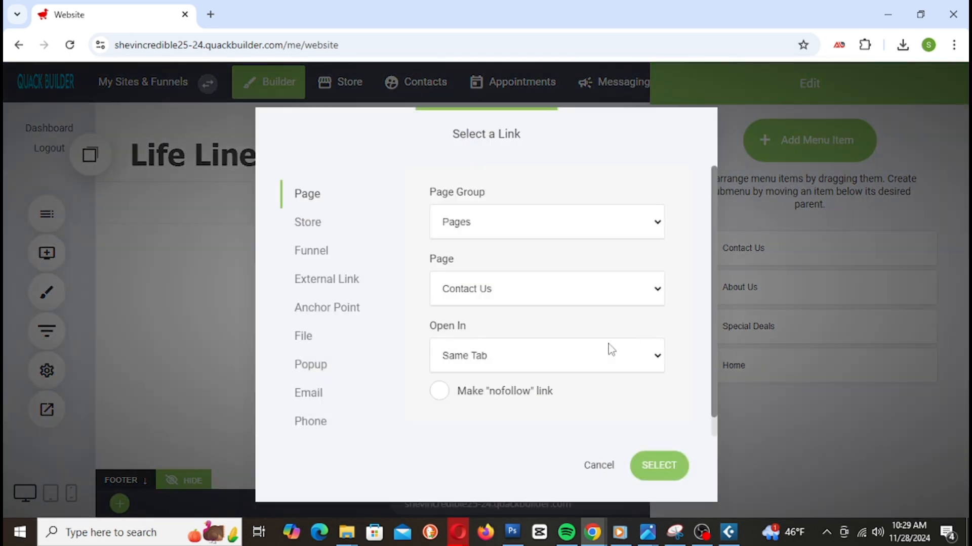
pyautogui.click(536, 295)
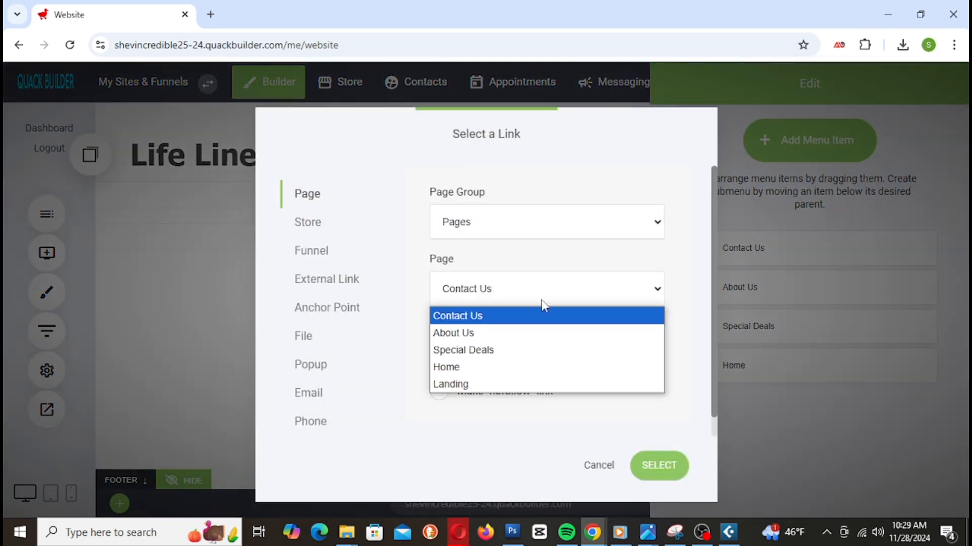
pyautogui.click(502, 384)
pyautogui.click(672, 469)
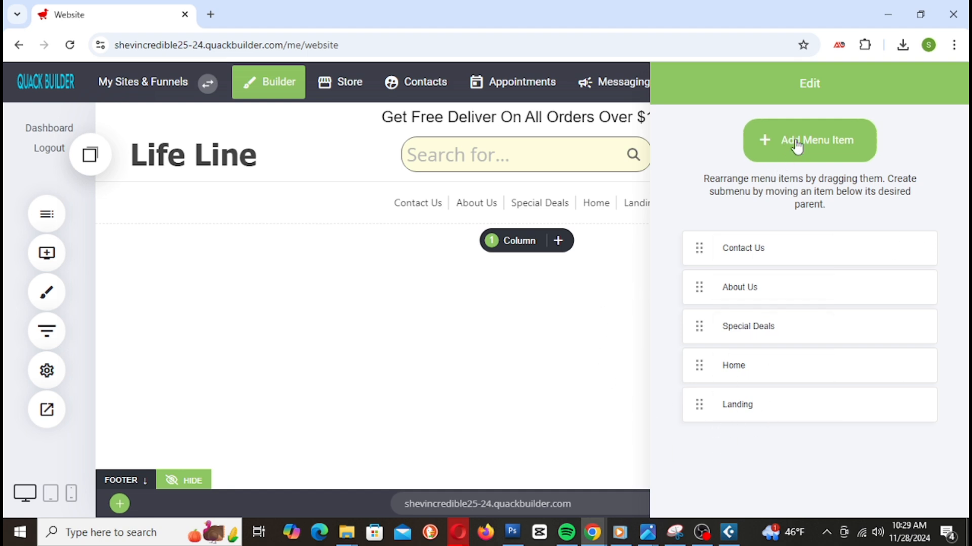
pyautogui.moveTo(805, 87); pyautogui.dragTo(707, 86)
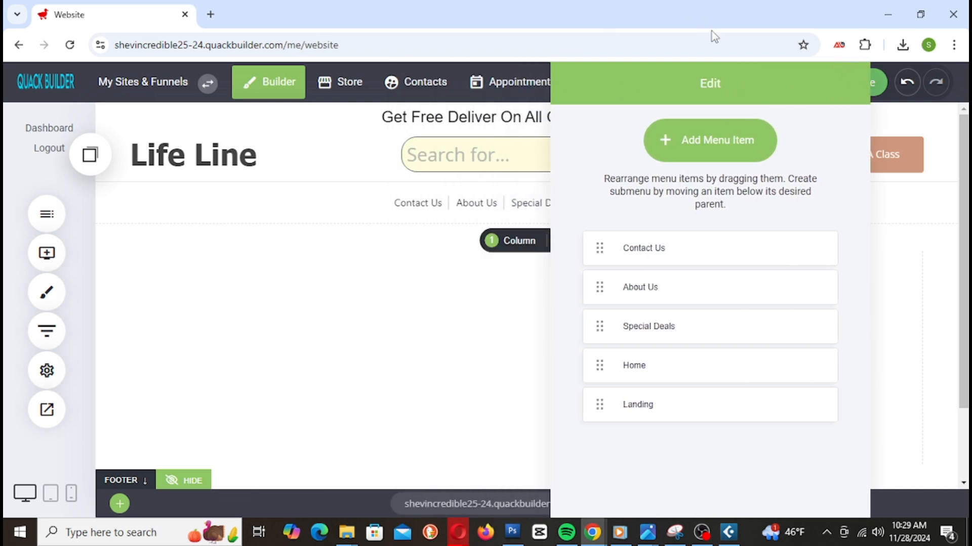
# Step: Retype the fifth menu item's name from Landing to 'Best Deals' and close the menu editor
pyautogui.moveTo(708, 83); pyautogui.dragTo(224, 86)
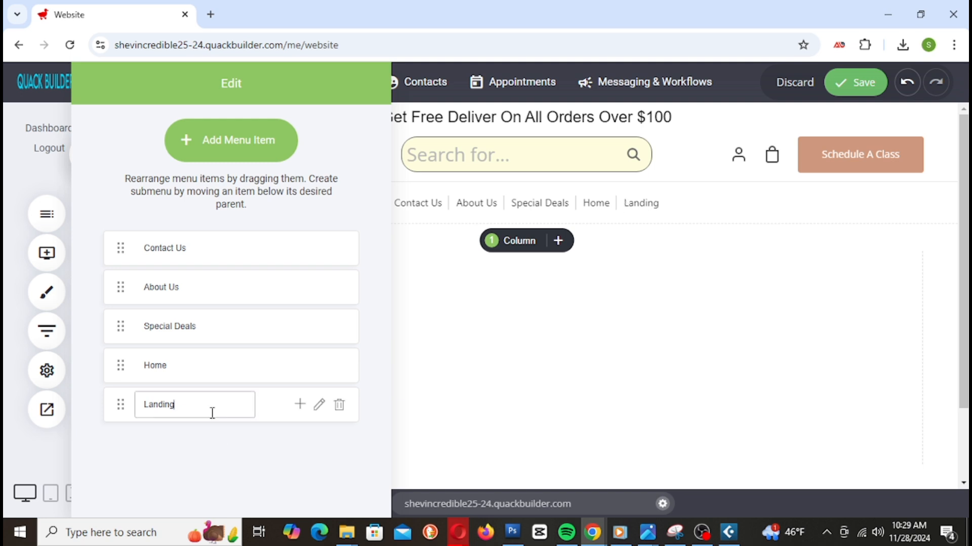
pyautogui.moveTo(178, 408); pyautogui.dragTo(117, 400)
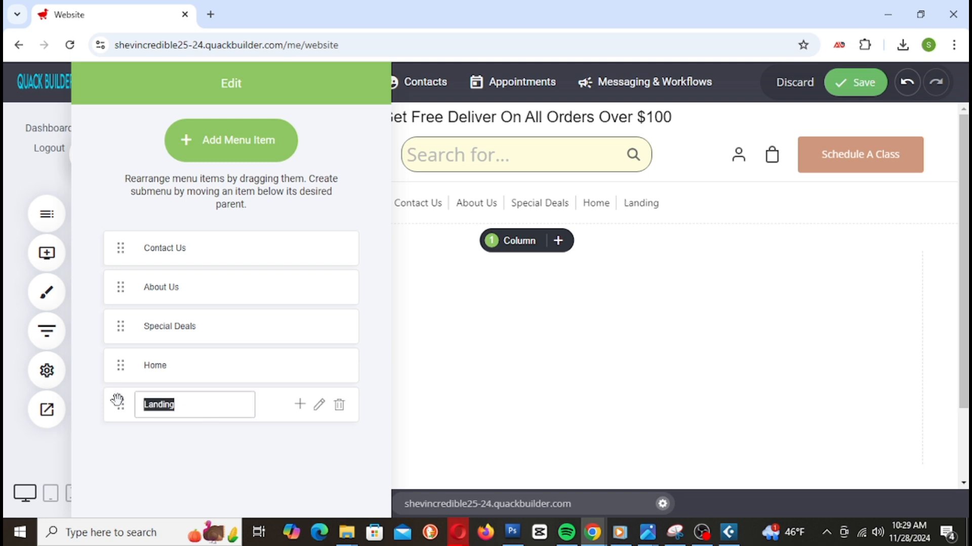
pyautogui.write('Best Deals')
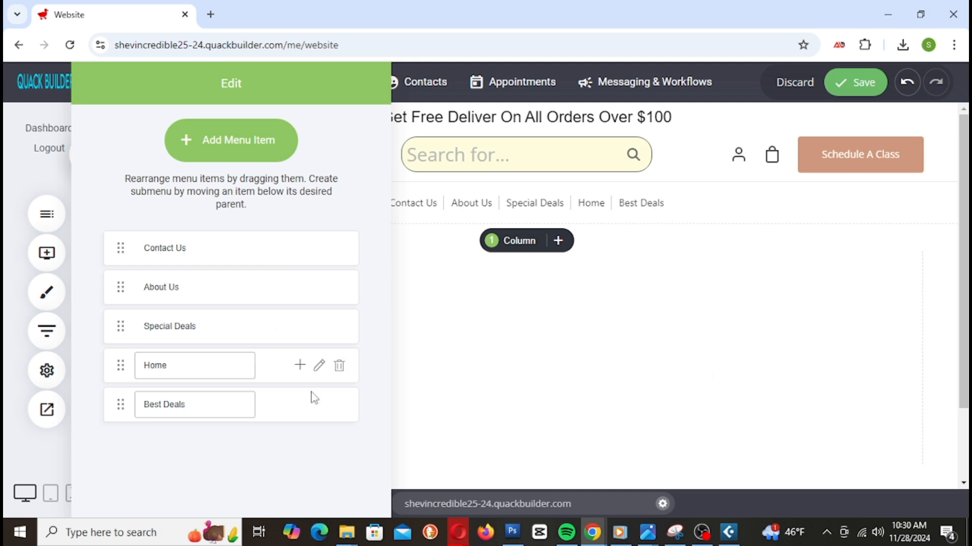
pyautogui.click(754, 351)
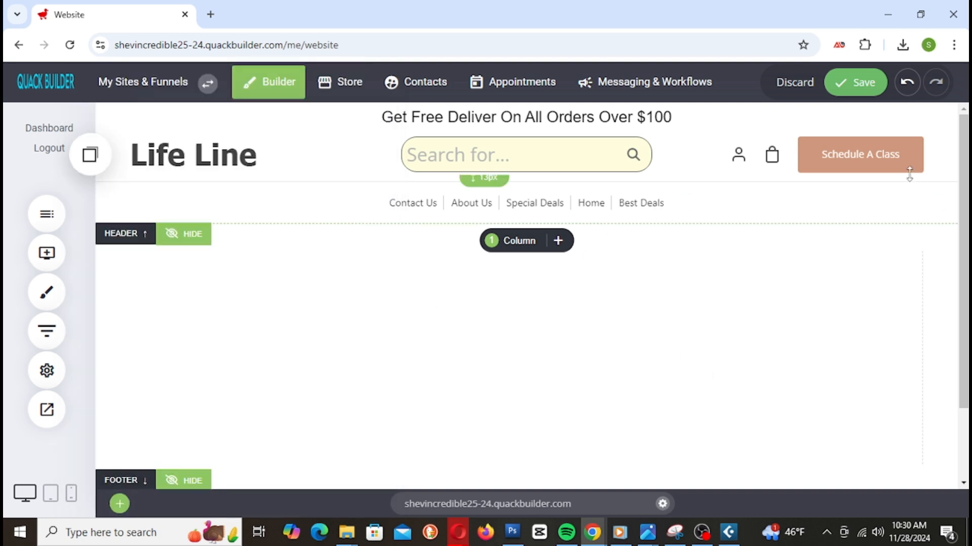
# Step: Save the Life Line site, check the page, then save it once more
pyautogui.click(869, 82)
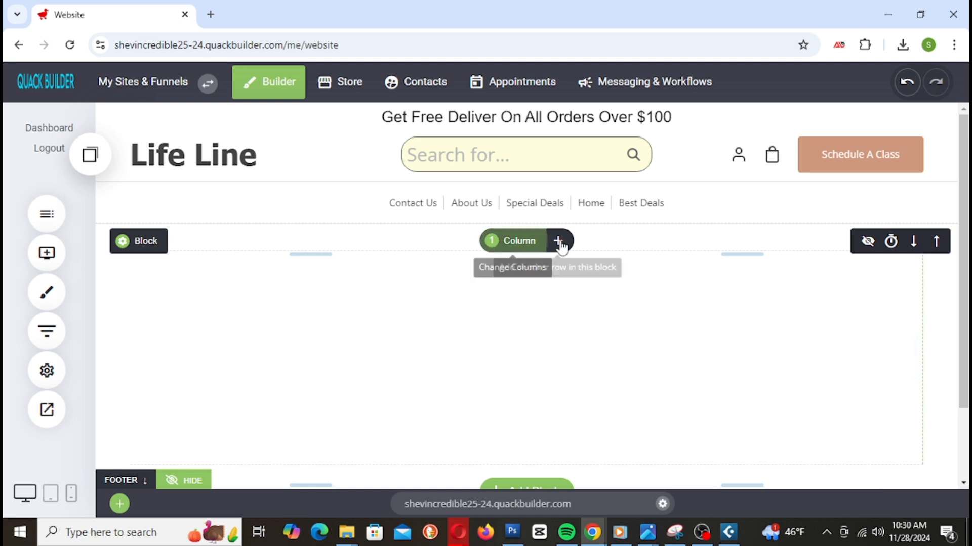
pyautogui.scroll(-2, 596, 287)
pyautogui.scroll(1, 596, 290)
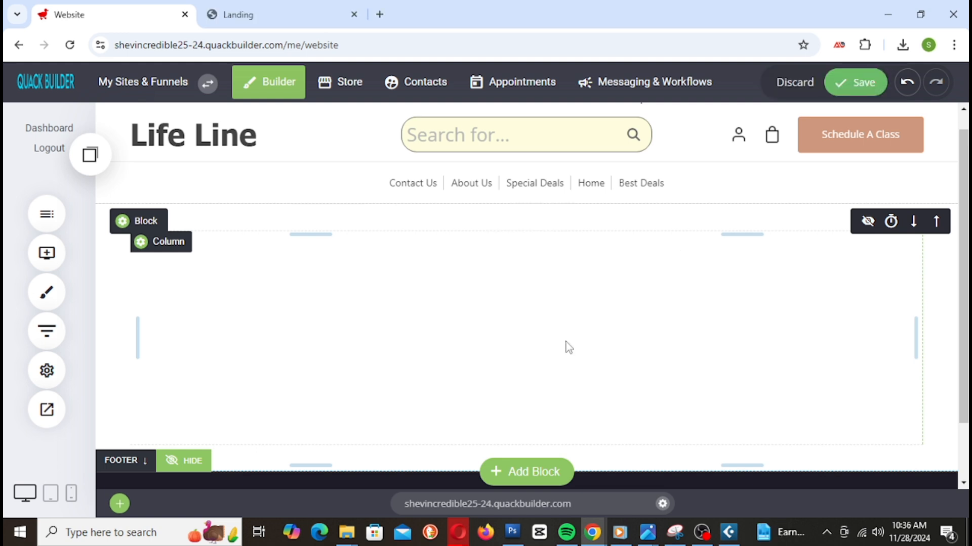
pyautogui.click(861, 83)
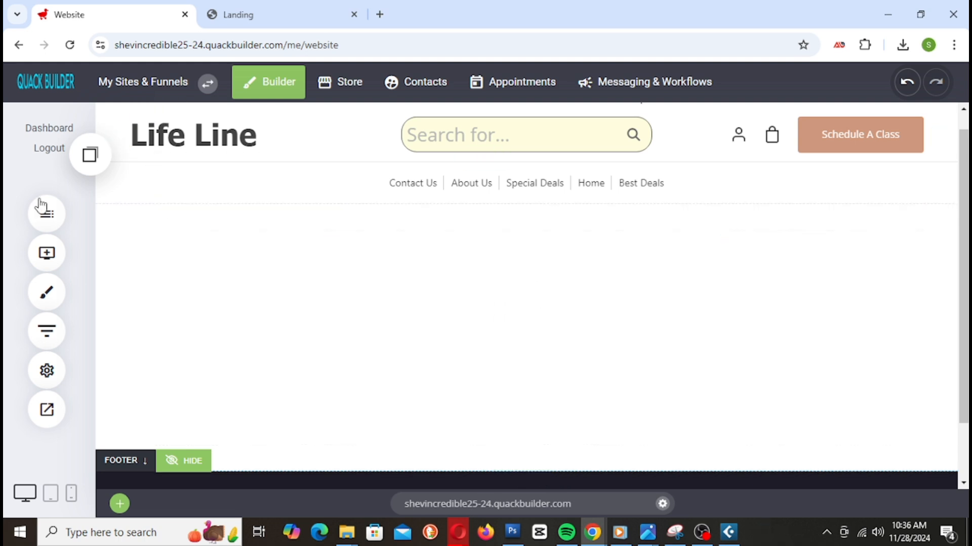
# Step: Place a Slider widget from the Media widgets onto the page below the header menu
pyautogui.click(47, 278)
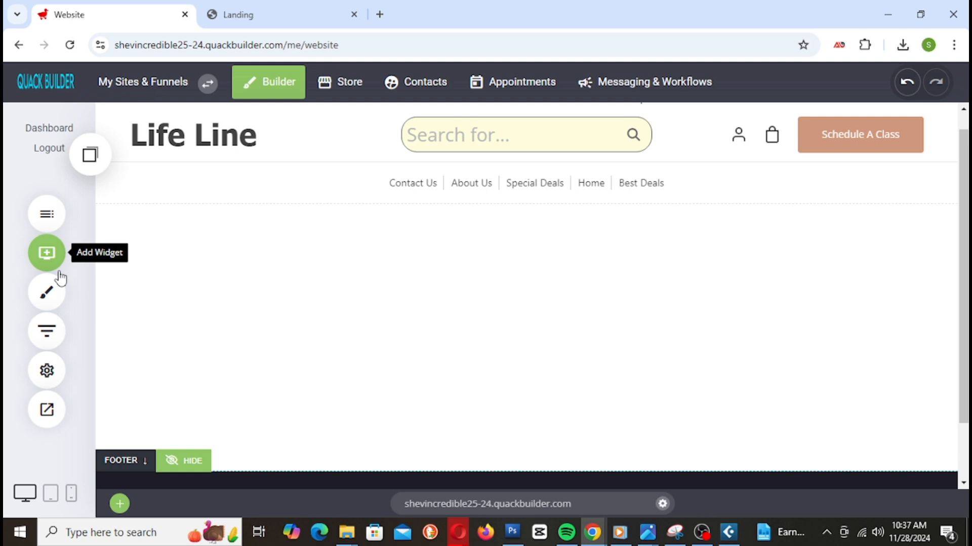
pyautogui.click(59, 273)
pyautogui.scroll(-10, 258, 297)
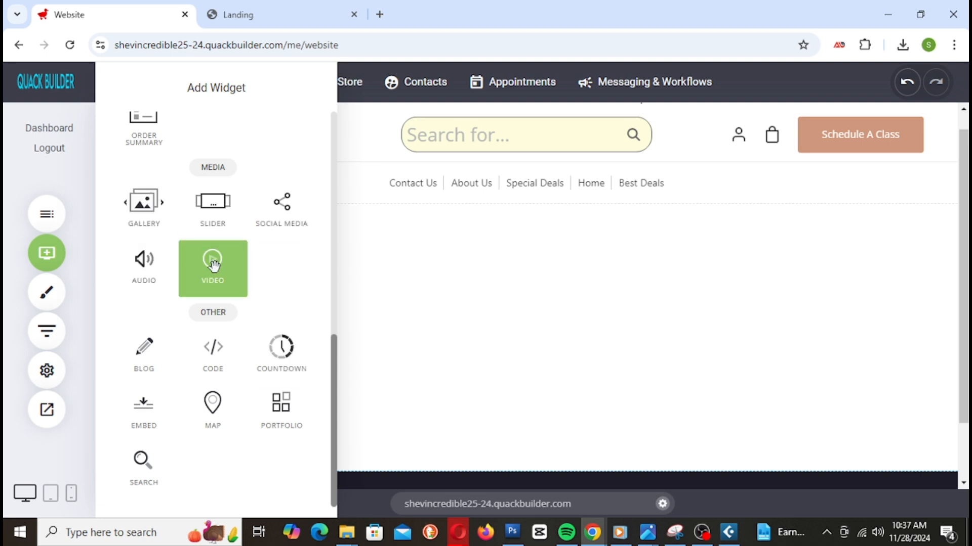
pyautogui.moveTo(224, 208); pyautogui.dragTo(572, 247)
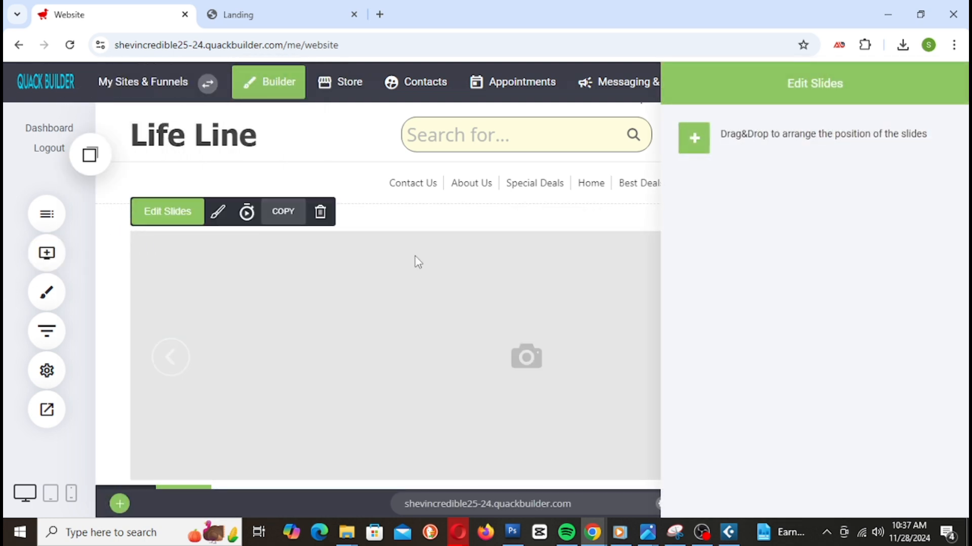
# Step: Add a new slide, look through the layer types, and cancel a video layer back to Edit Background
pyautogui.click(701, 145)
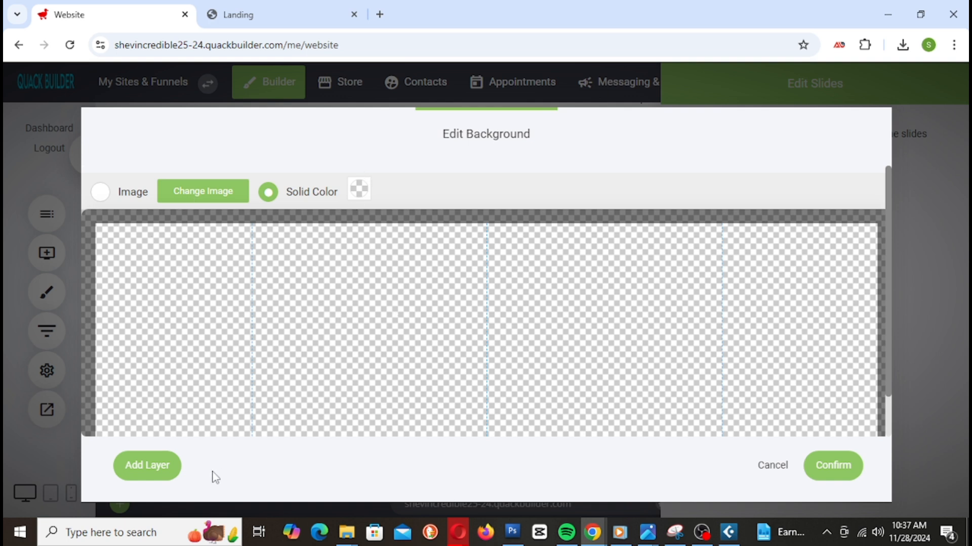
pyautogui.click(144, 472)
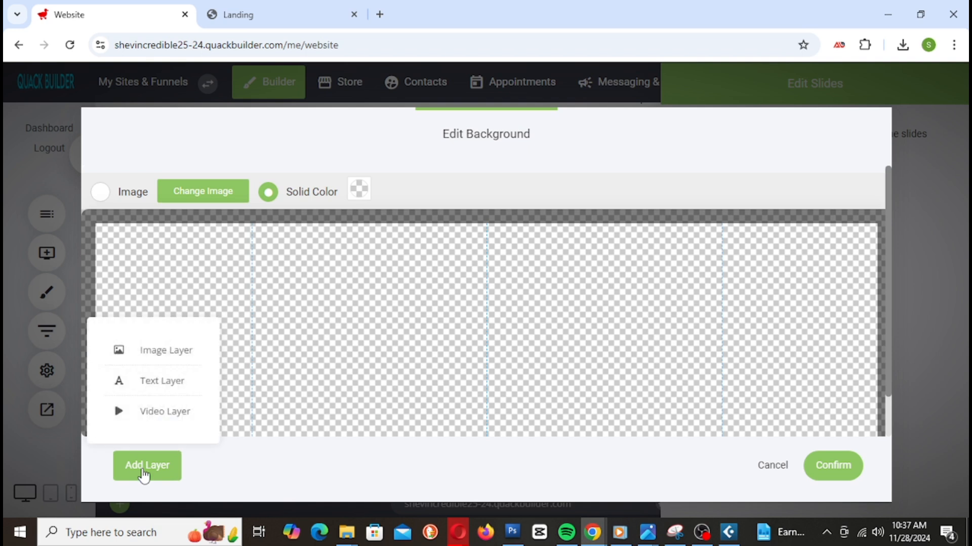
pyautogui.click(414, 280)
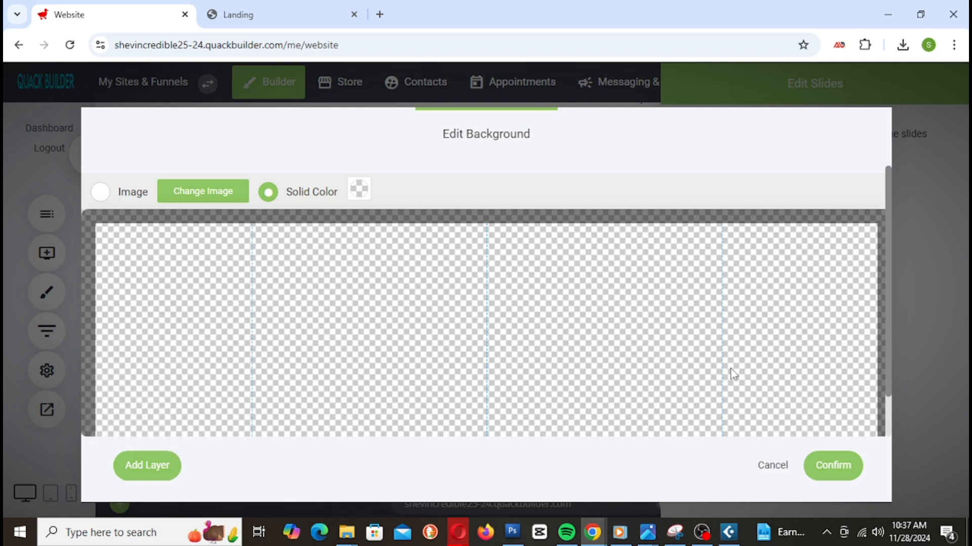
pyautogui.click(149, 473)
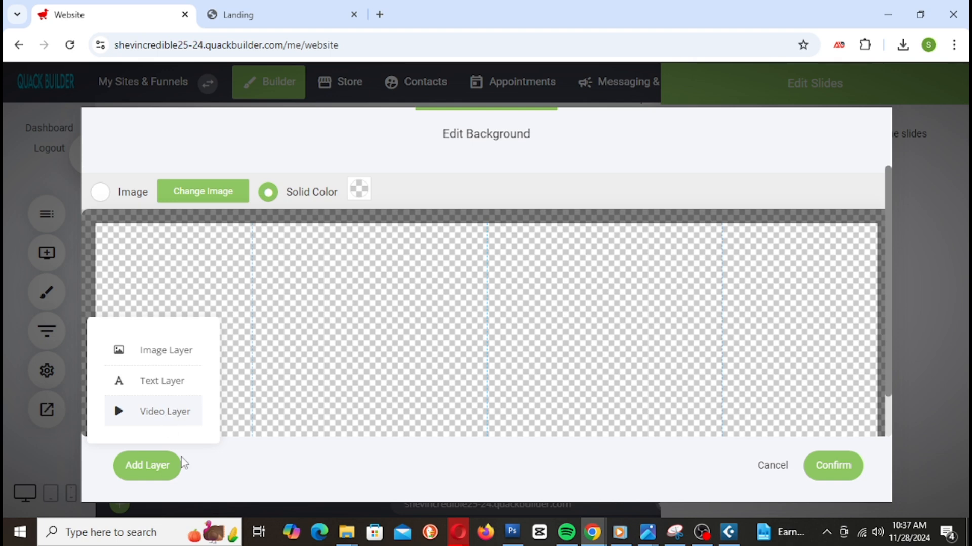
pyautogui.click(170, 413)
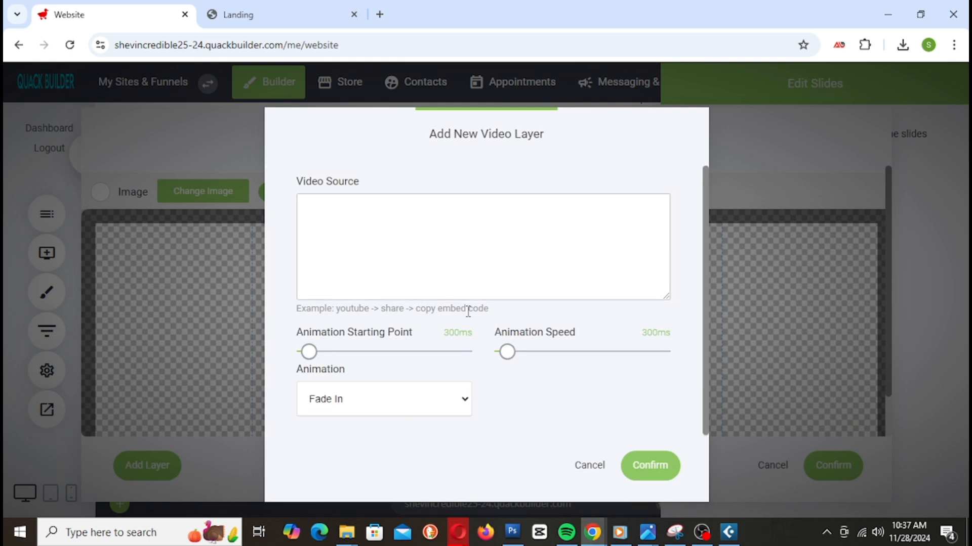
pyautogui.click(597, 466)
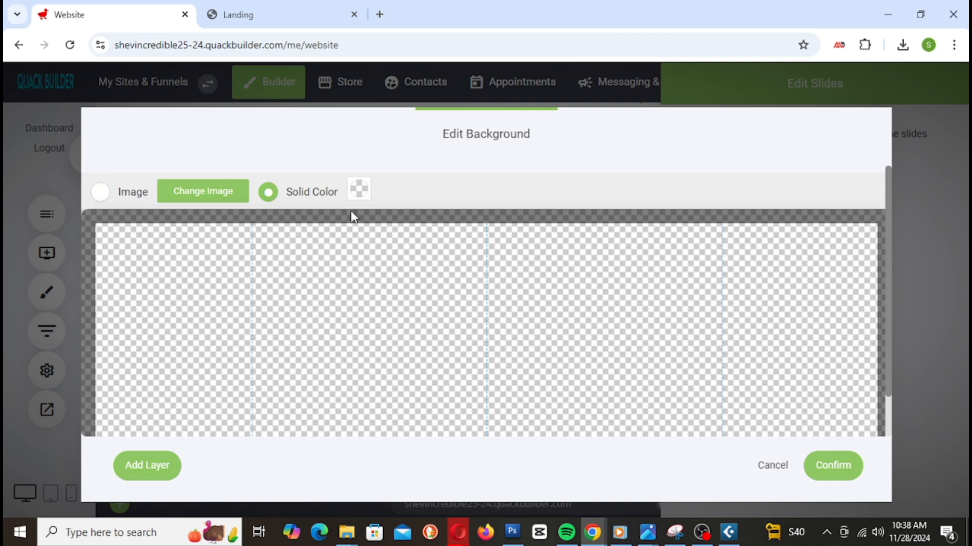
# Step: Set the new slide's solid background colour to white (FFFFFF) and go to Change Image
pyautogui.click(359, 191)
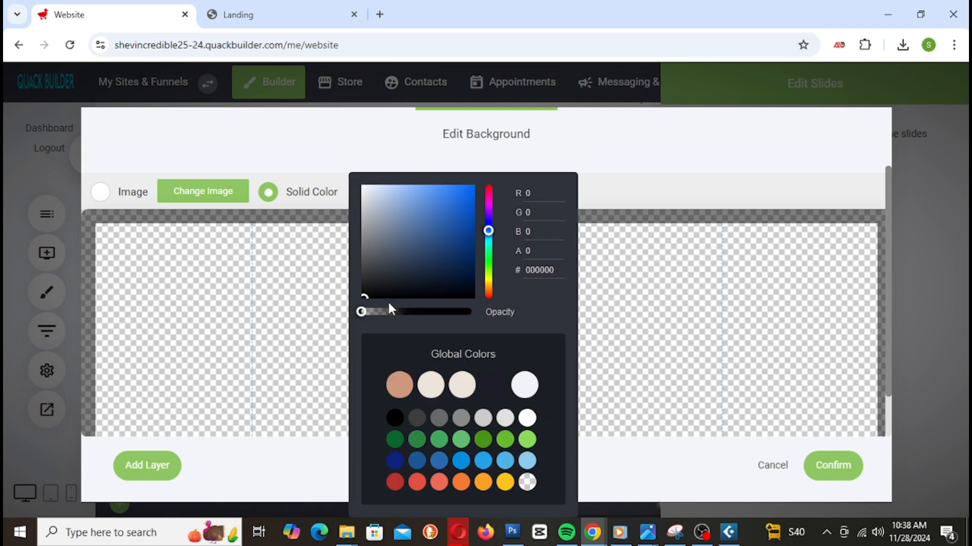
pyautogui.click(389, 190)
pyautogui.moveTo(384, 195); pyautogui.dragTo(343, 185)
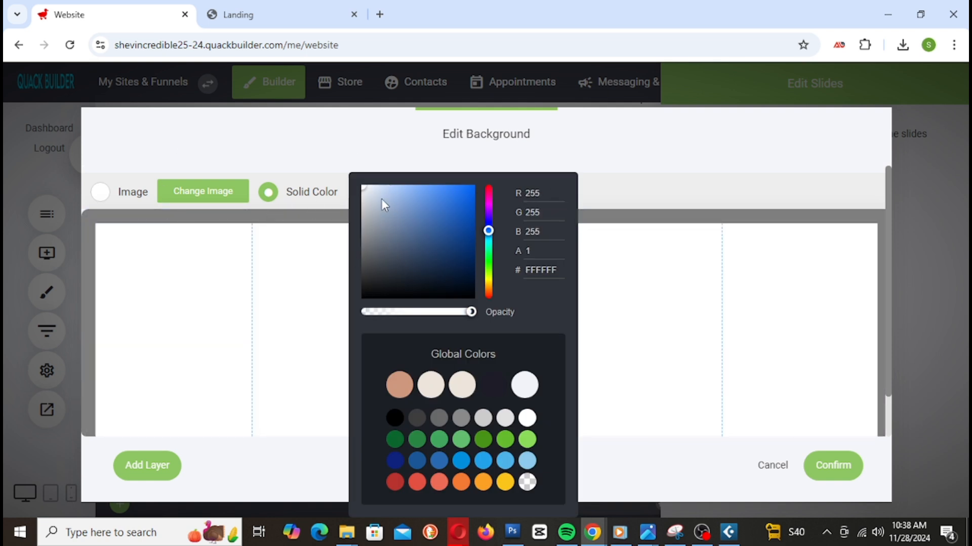
pyautogui.click(223, 196)
pyautogui.click(222, 196)
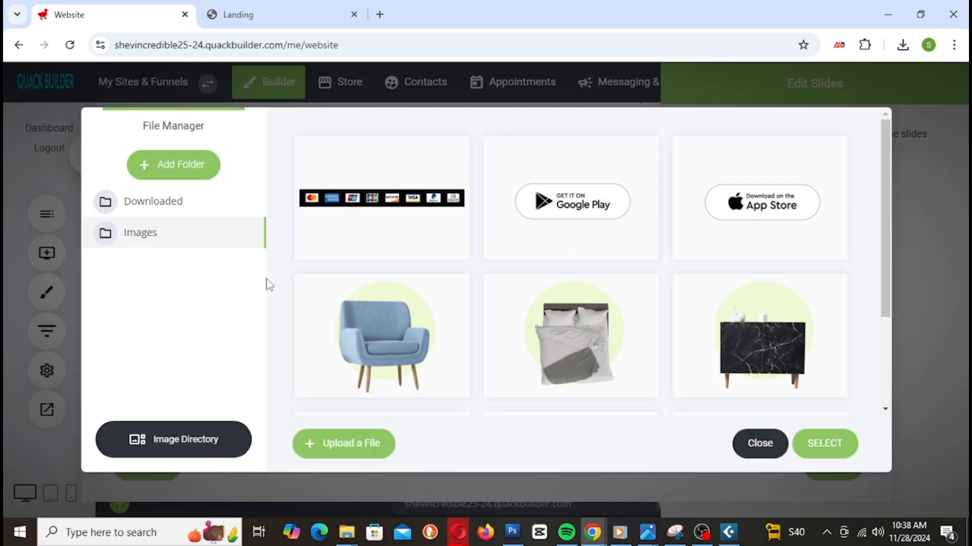
# Step: Apply the pink abstract Unsplash photo from Image Directory as the slide background
pyautogui.click(157, 201)
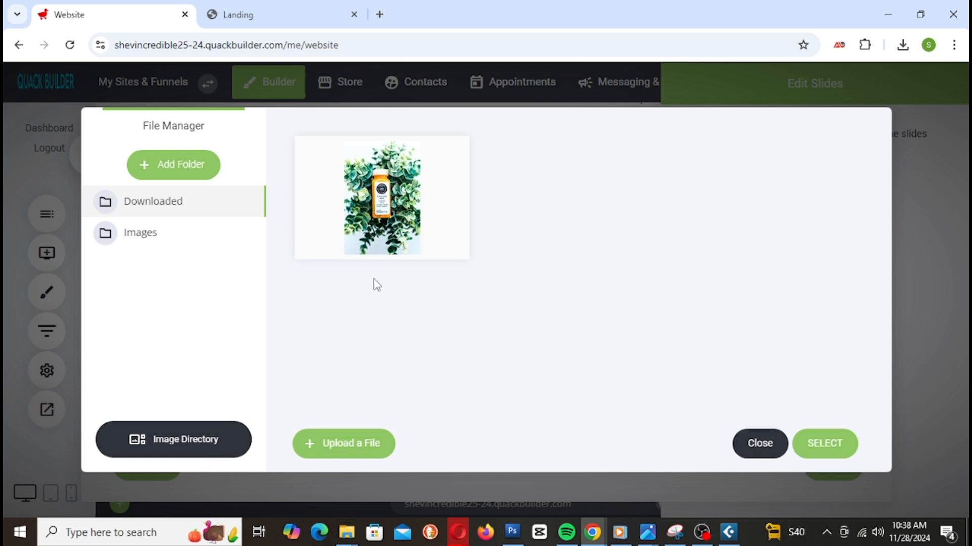
pyautogui.click(200, 454)
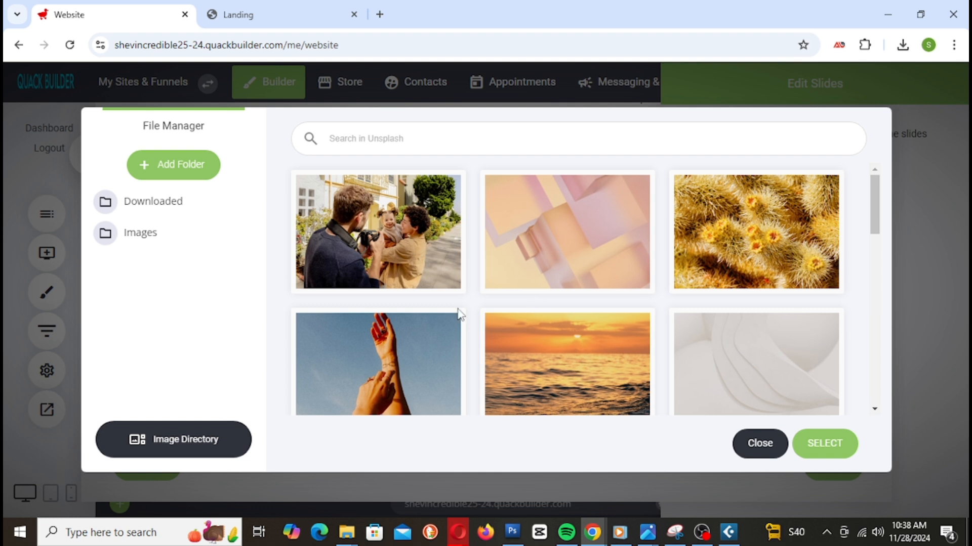
pyautogui.click(437, 139)
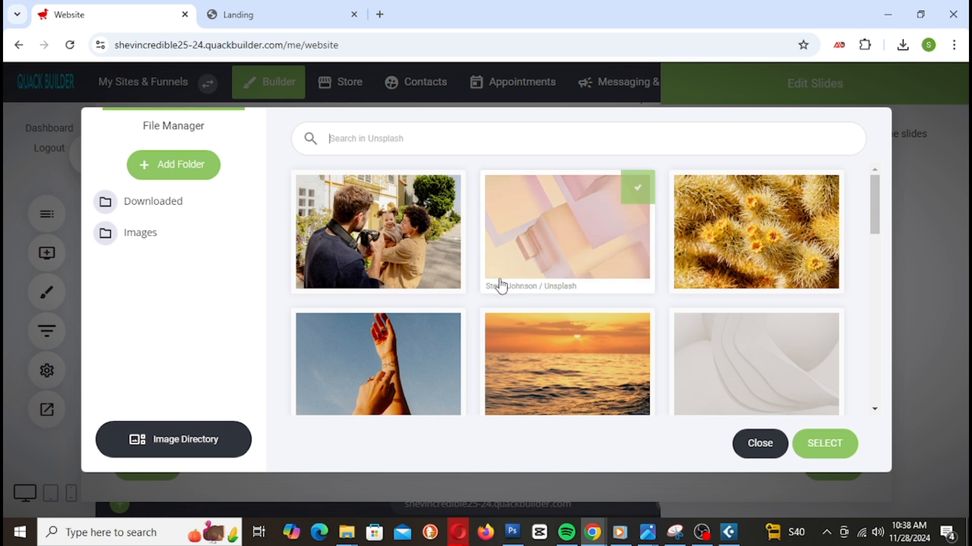
pyautogui.scroll(-4, 553, 316)
pyautogui.scroll(-3, 609, 326)
pyautogui.scroll(6, 627, 334)
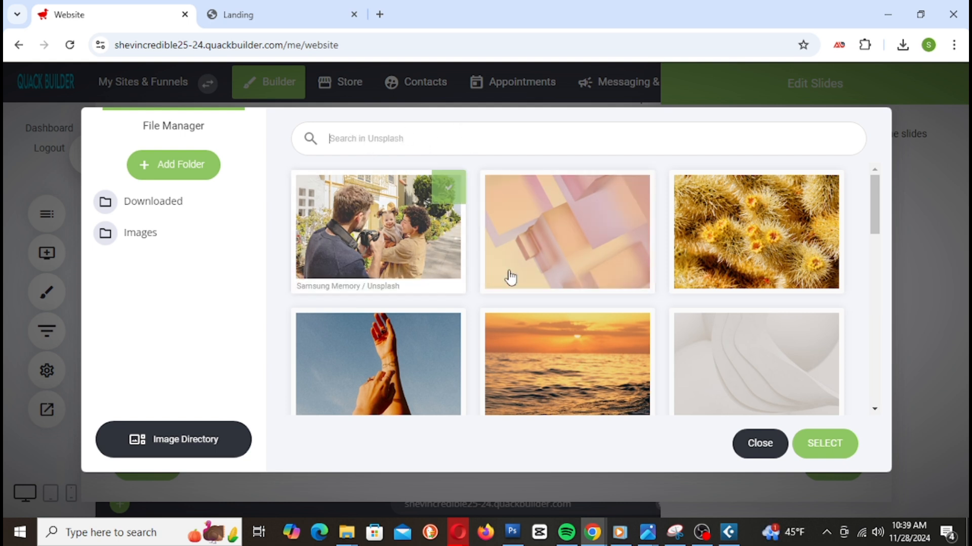
pyautogui.click(592, 266)
pyautogui.scroll(-5, 598, 279)
pyautogui.scroll(5, 600, 276)
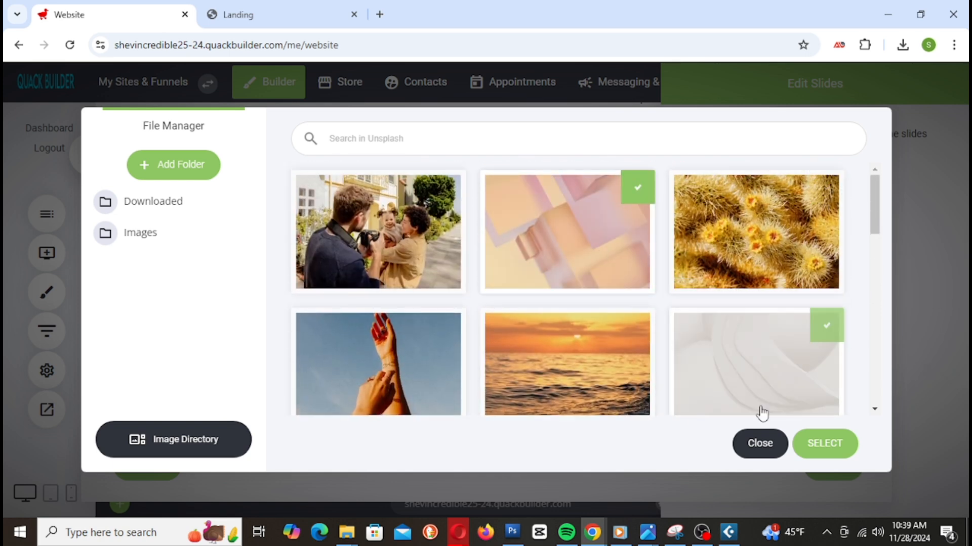
pyautogui.click(809, 445)
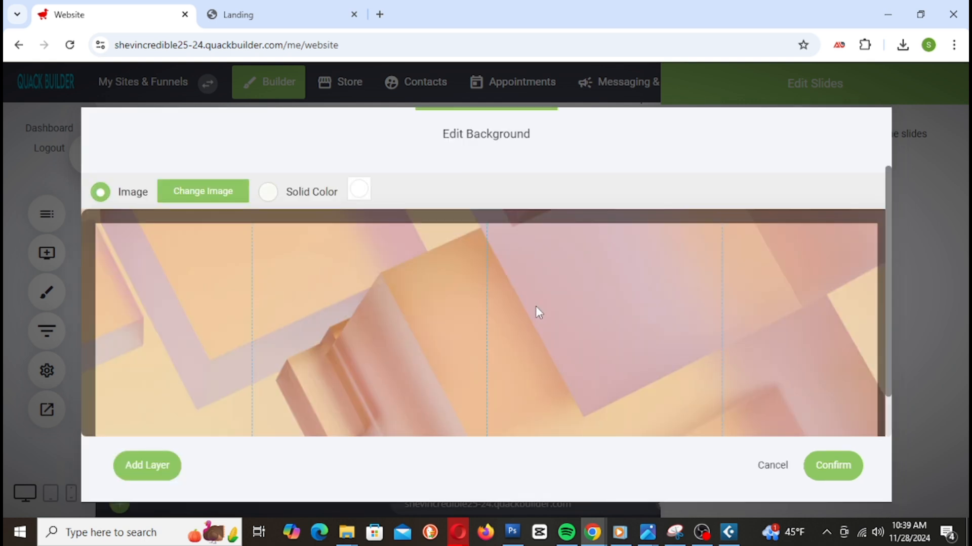
# Step: Reopen the background image picker to swap in a different photo
pyautogui.scroll(-1, 494, 288)
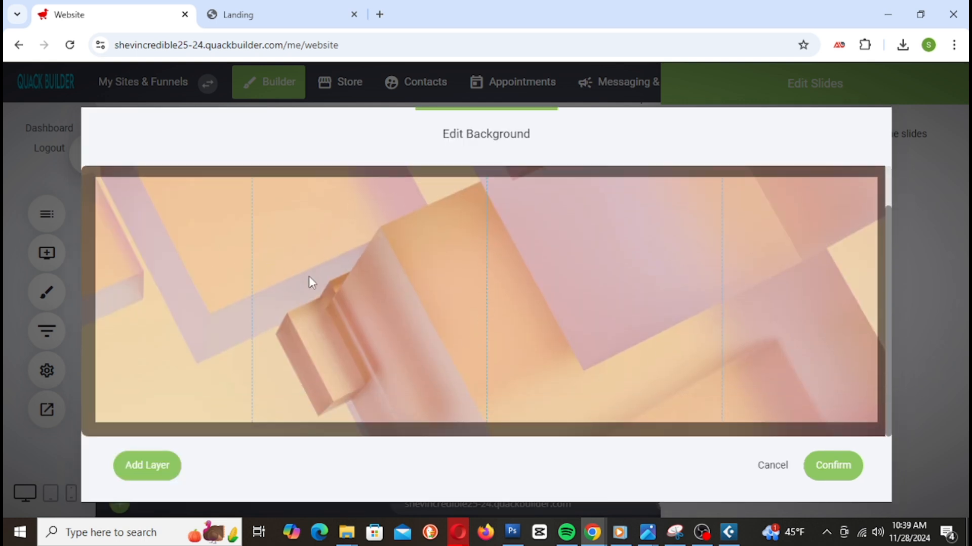
pyautogui.scroll(1, 588, 349)
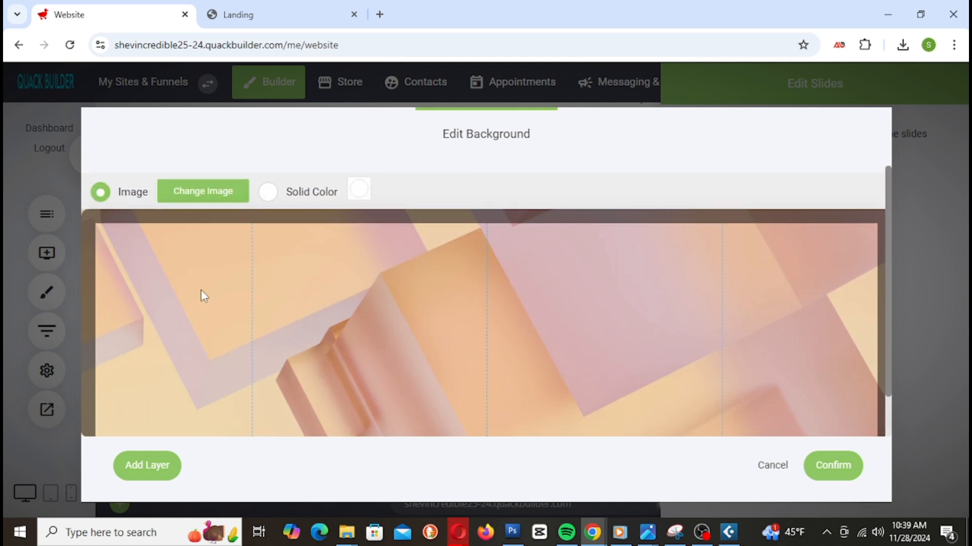
pyautogui.click(204, 194)
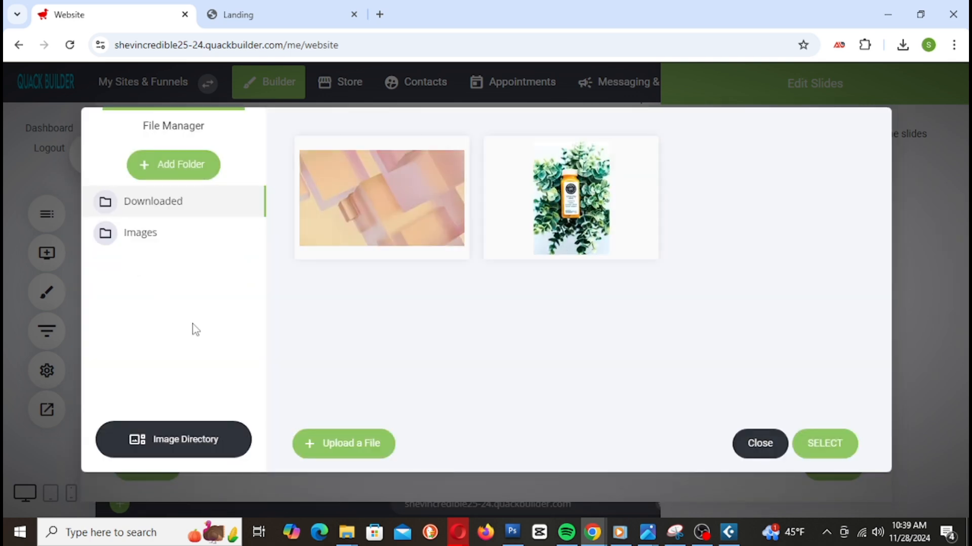
# Step: Search the Unsplash library for 'Product' and preview a couple of product photos
pyautogui.click(195, 449)
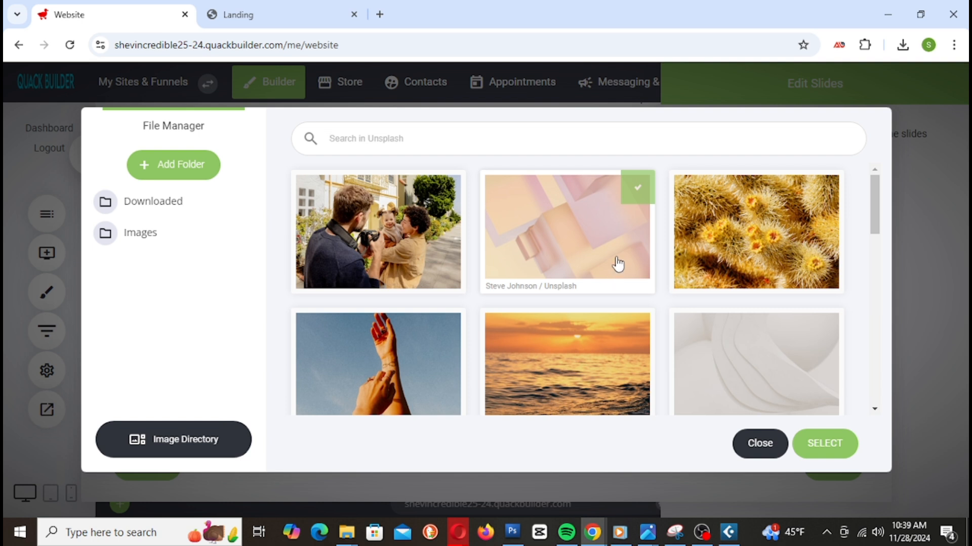
pyautogui.write('Product')
pyautogui.click(777, 228)
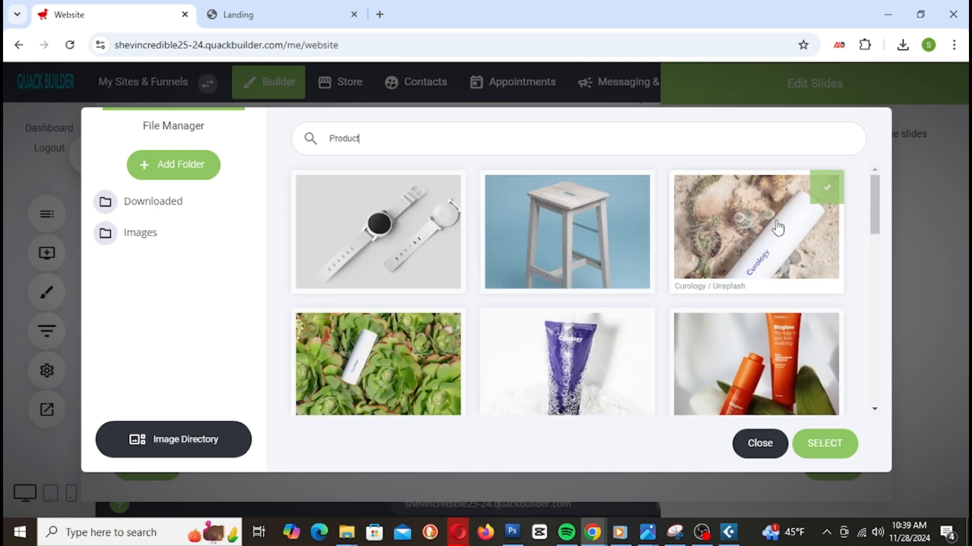
pyautogui.click(764, 364)
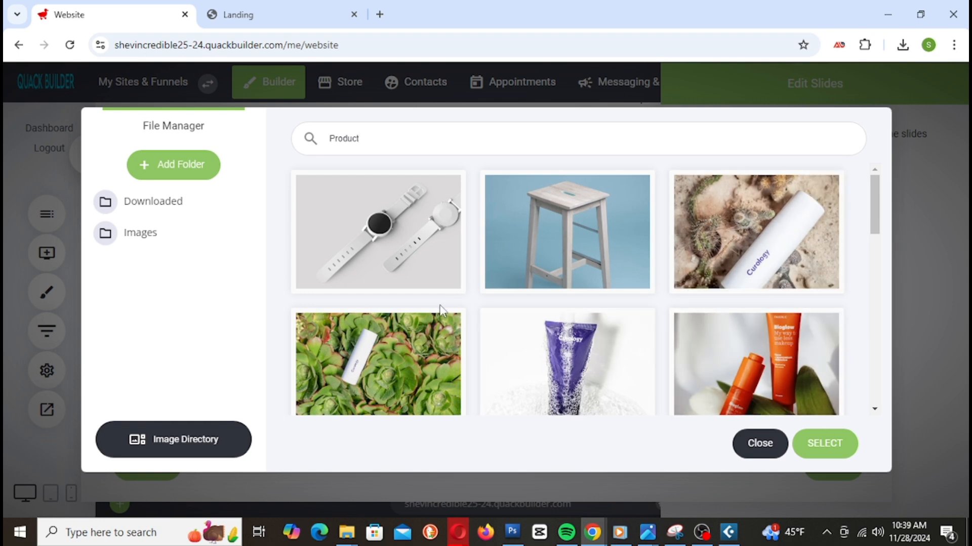
# Step: Set the white game controller photo as the slide background
pyautogui.scroll(-8, 551, 304)
pyautogui.scroll(-5, 548, 298)
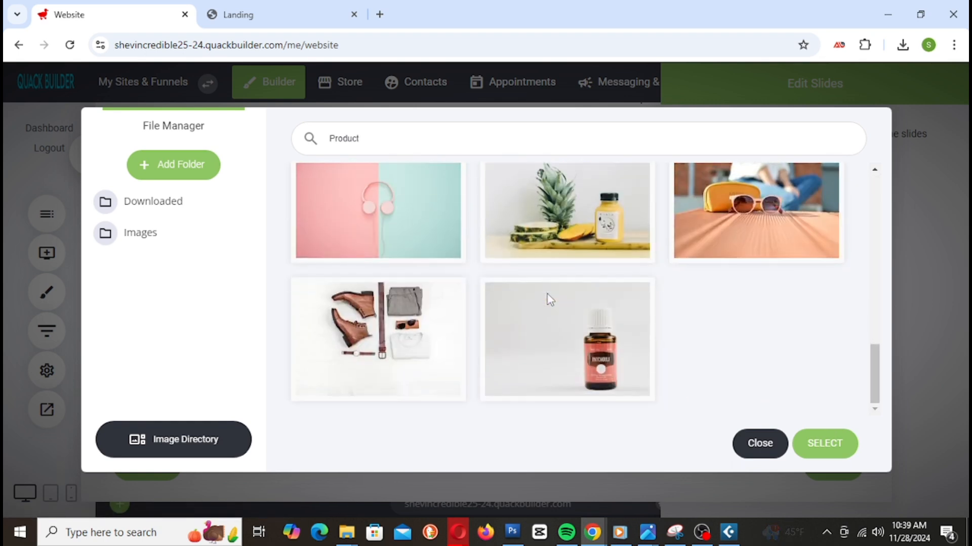
pyautogui.scroll(3, 546, 299)
pyautogui.scroll(-1, 731, 299)
pyautogui.scroll(-3, 731, 300)
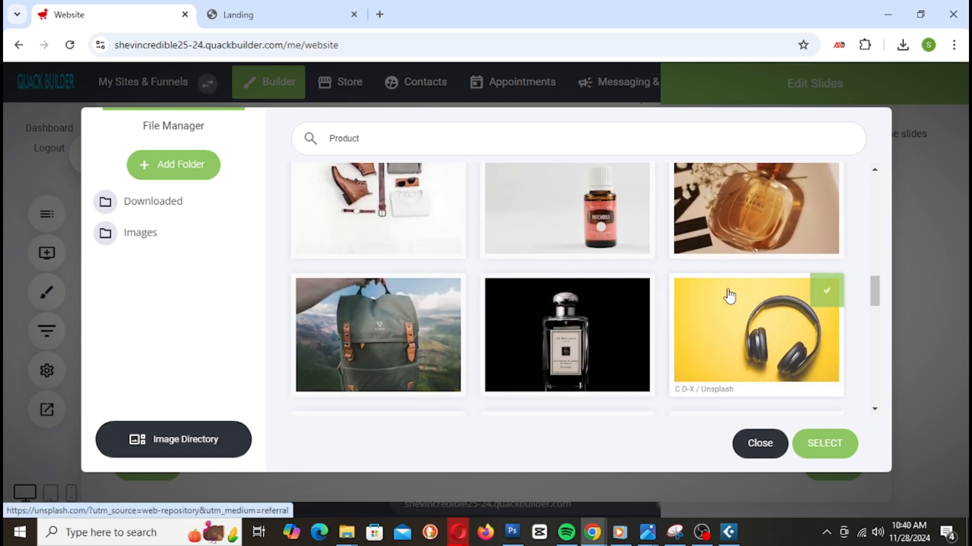
pyautogui.scroll(-2, 596, 297)
pyautogui.scroll(2, 602, 291)
pyautogui.scroll(2, 604, 291)
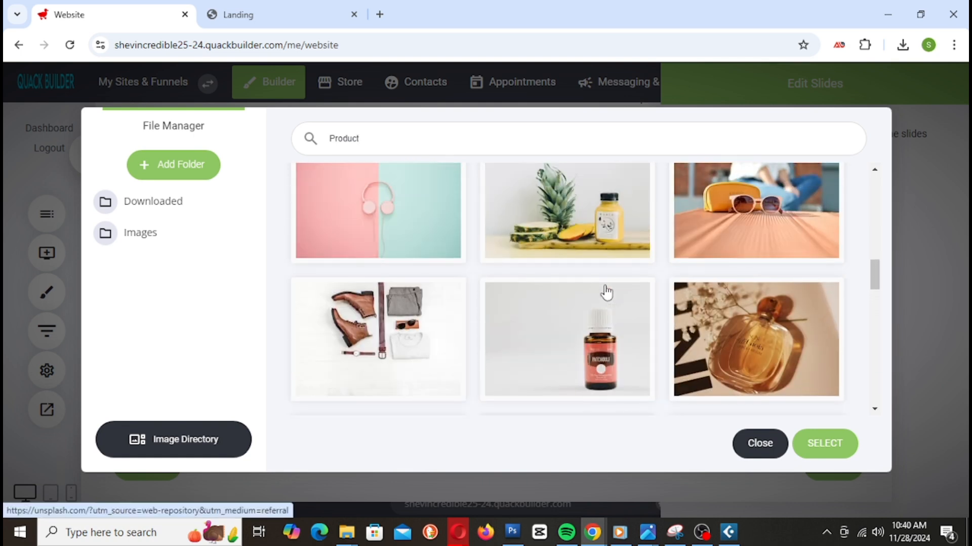
pyautogui.scroll(-1, 592, 283)
pyautogui.scroll(-1, 714, 302)
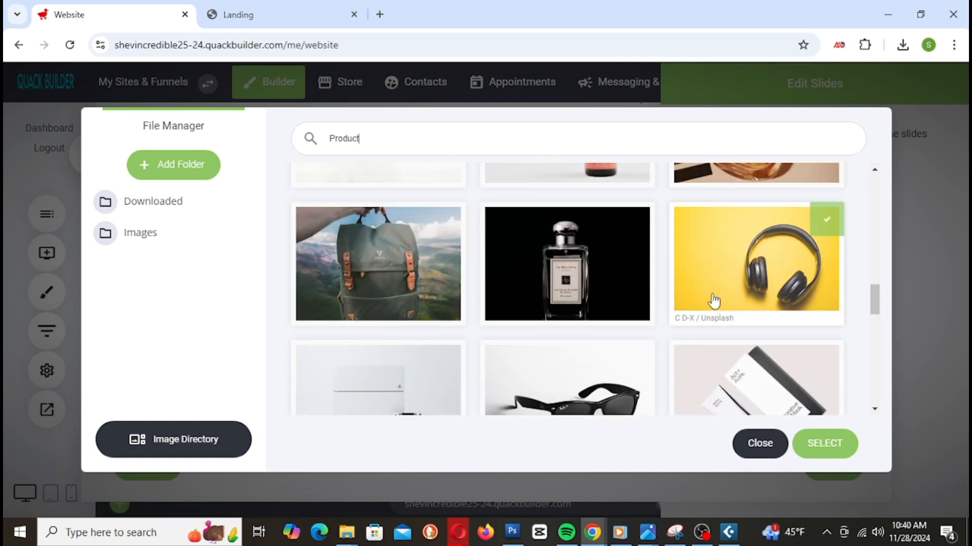
pyautogui.scroll(-1, 714, 301)
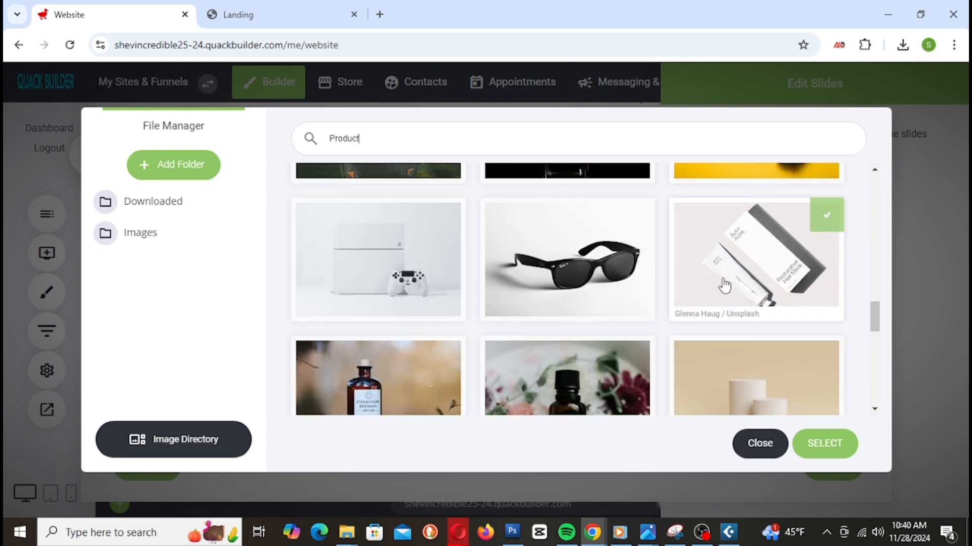
pyautogui.click(403, 254)
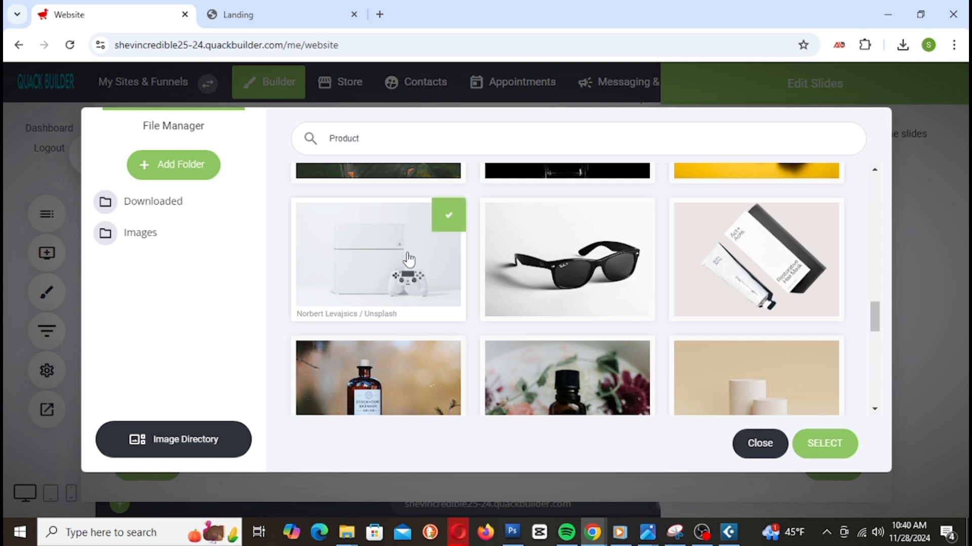
pyautogui.click(826, 455)
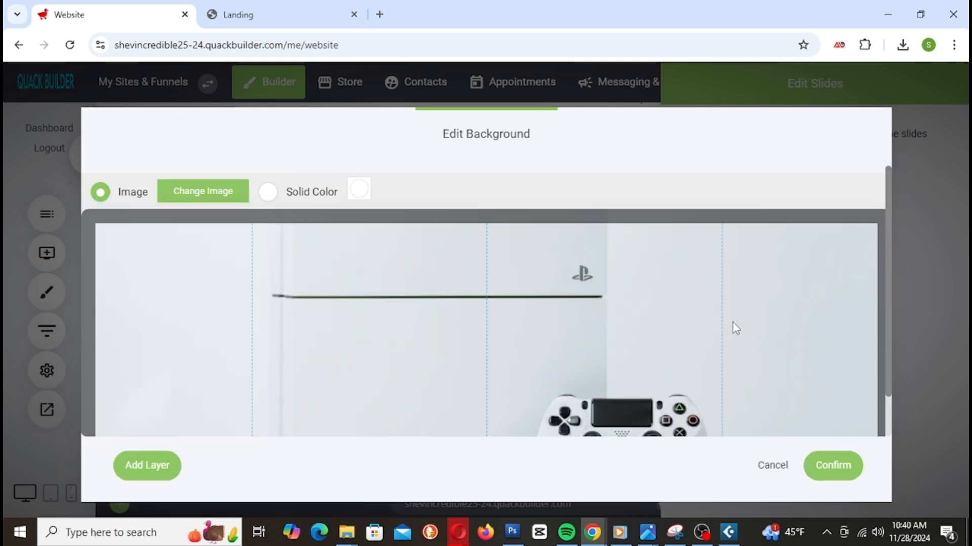
# Step: Review the new background and open the Add Layer menu
pyautogui.scroll(-1, 733, 321)
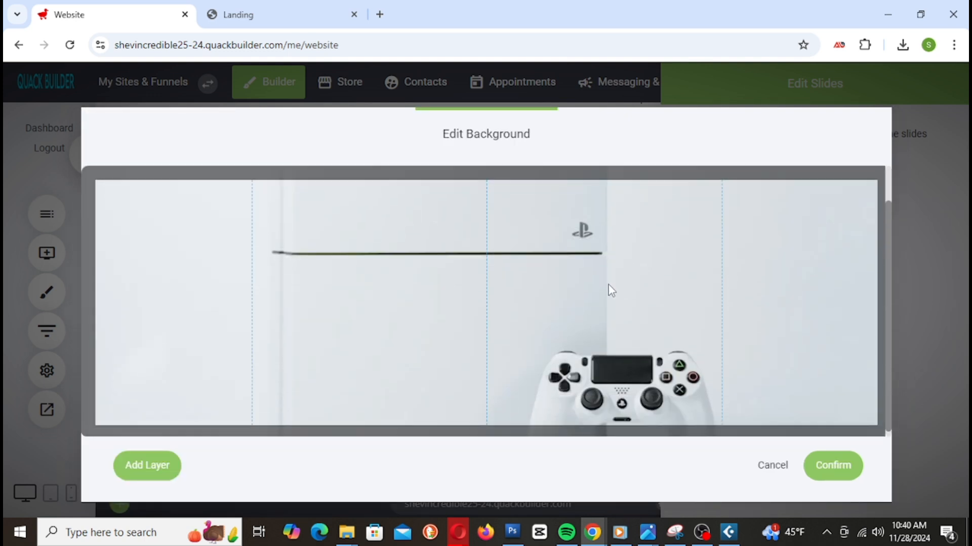
pyautogui.scroll(1, 696, 269)
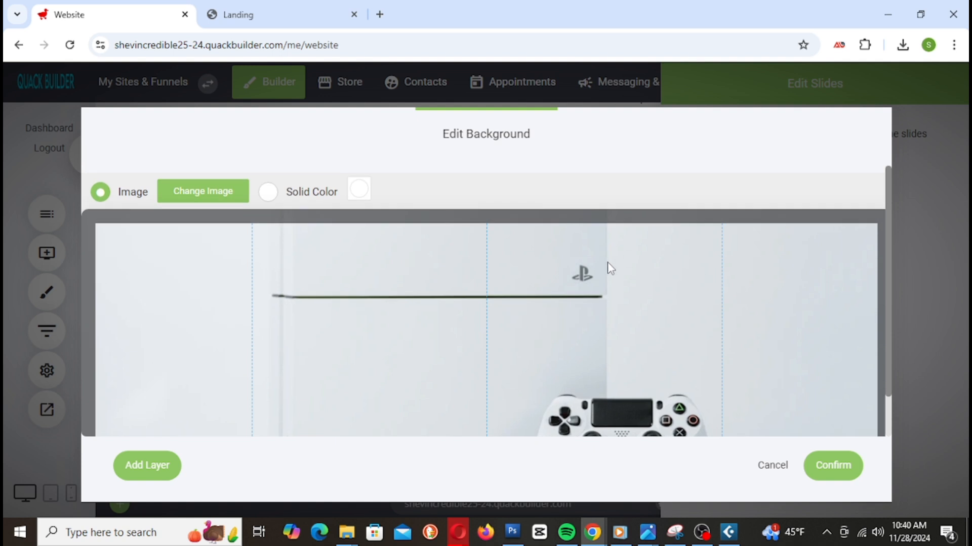
pyautogui.scroll(-1, 606, 269)
pyautogui.scroll(1, 536, 304)
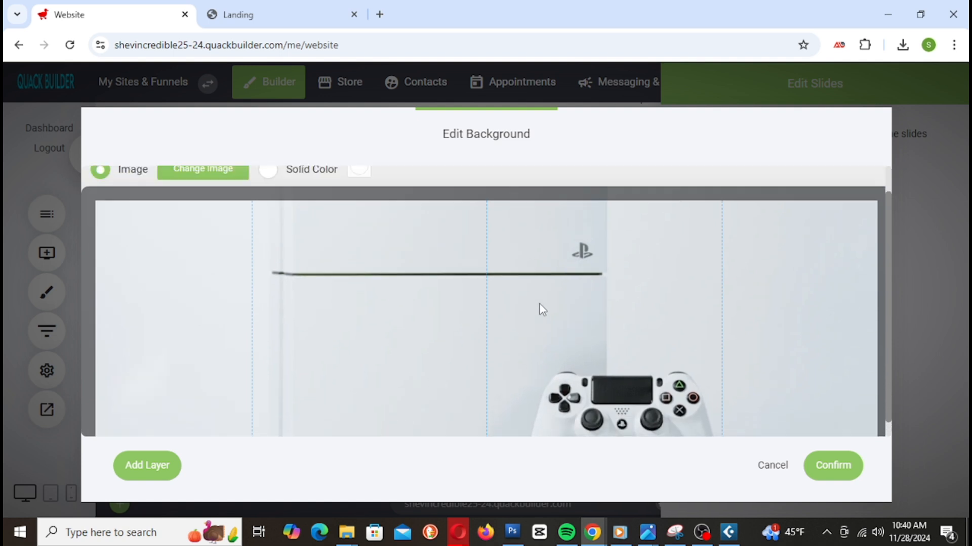
pyautogui.scroll(-1, 359, 296)
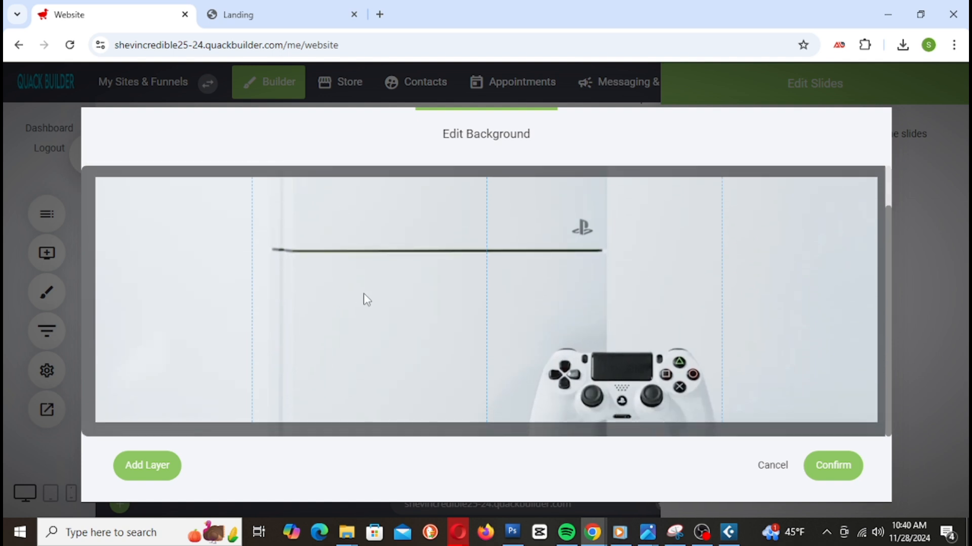
pyautogui.click(153, 478)
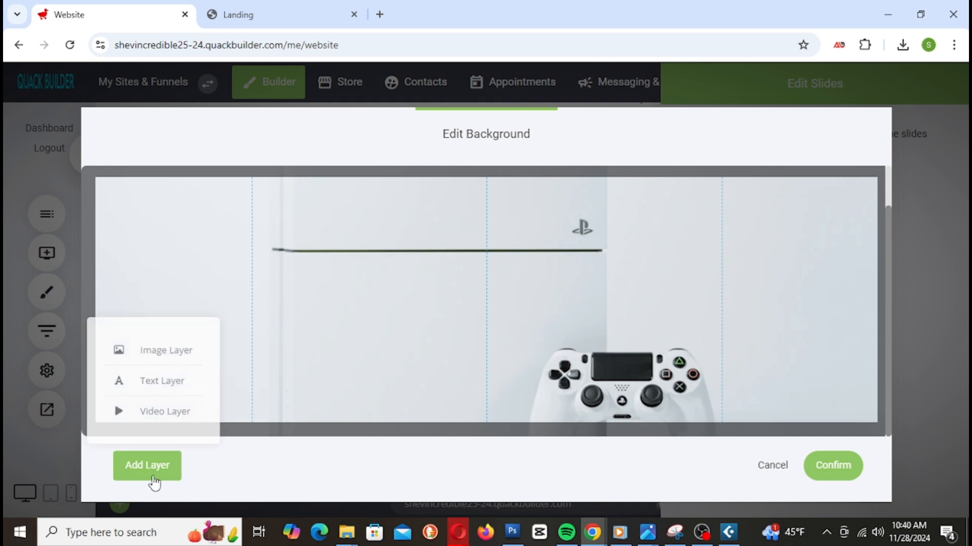
# Step: Start a text layer with the headline 'Get our top gaming deals'
pyautogui.click(154, 383)
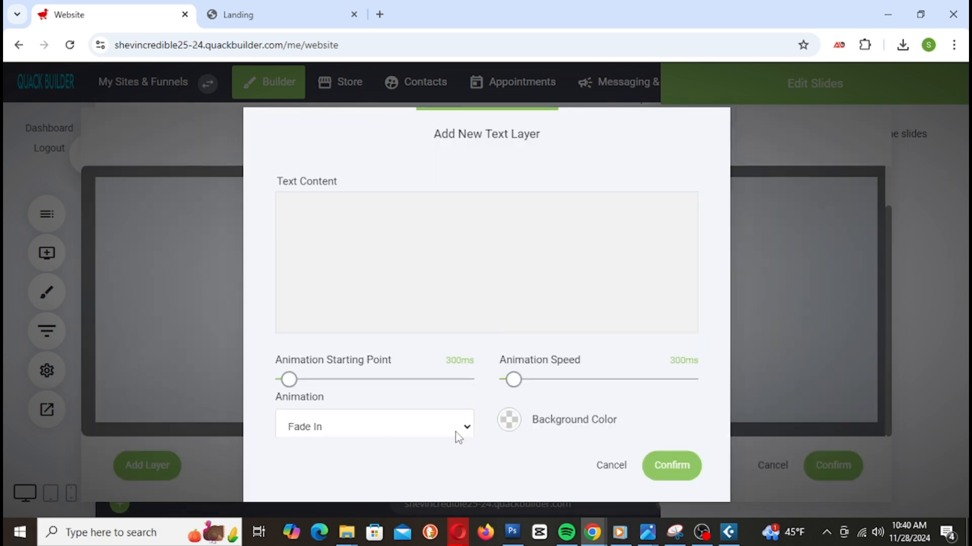
pyautogui.click(338, 216)
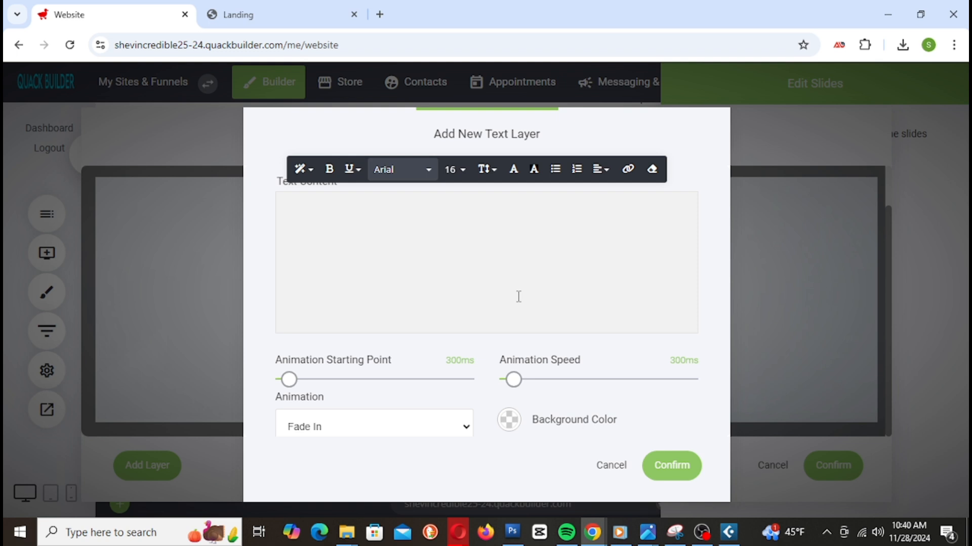
pyautogui.write('Get ')
pyautogui.write('top')
pyautogui.press('BackSpace')
pyautogui.press('BackSpace')
pyautogui.press('BackSpace')
pyautogui.write('our te')
pyautogui.write('m')
pyautogui.press('BackSpace')
pyautogui.press('BackSpace')
pyautogui.write('op gami')
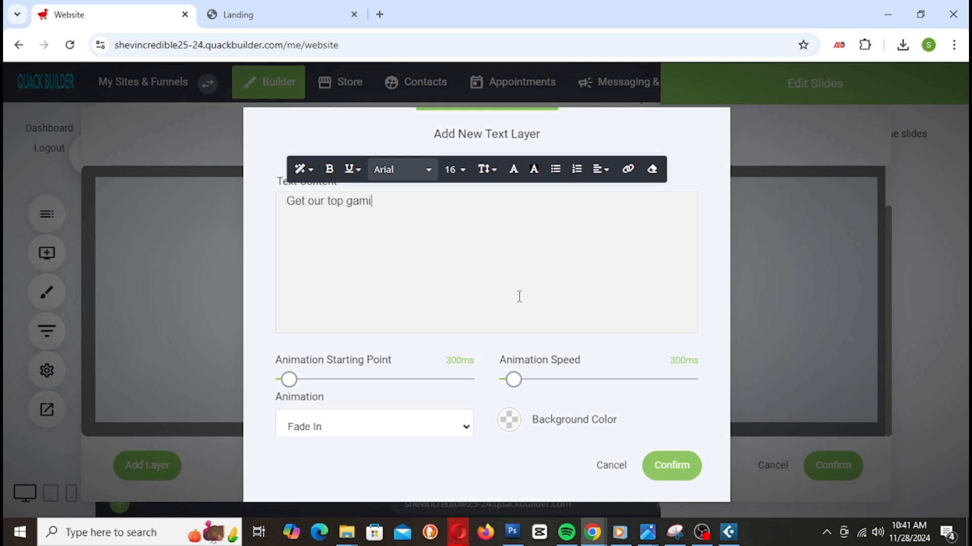
pyautogui.write('nig')
pyautogui.press('BackSpace')
pyautogui.press('BackSpace')
pyautogui.press('BackSpace')
pyautogui.press('BackSpace')
pyautogui.write('ing deals')
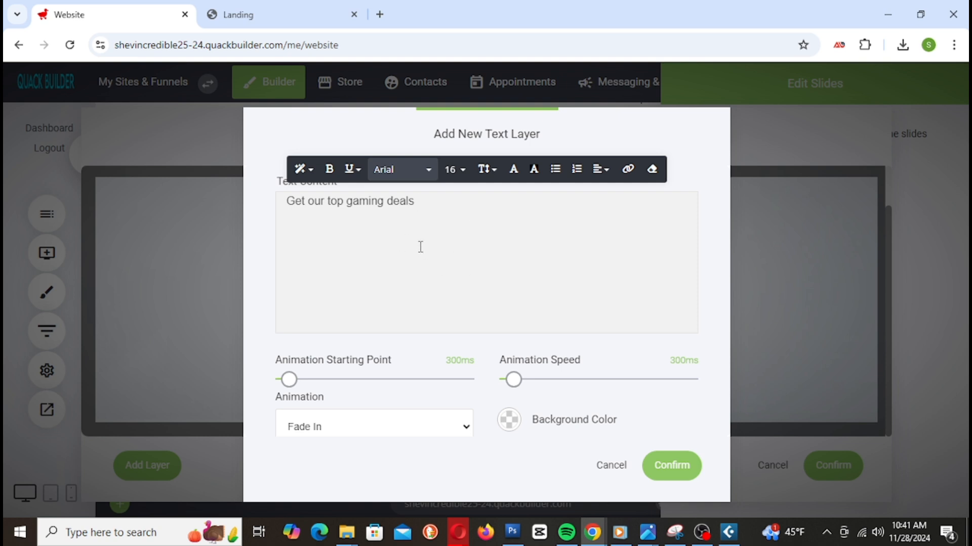
pyautogui.press('Return')
# Step: Add 'Shop now to save Big', 'This is a limited time offer', 'Click here to get this deal', selecting the last line
pyautogui.write('Shop now to save')
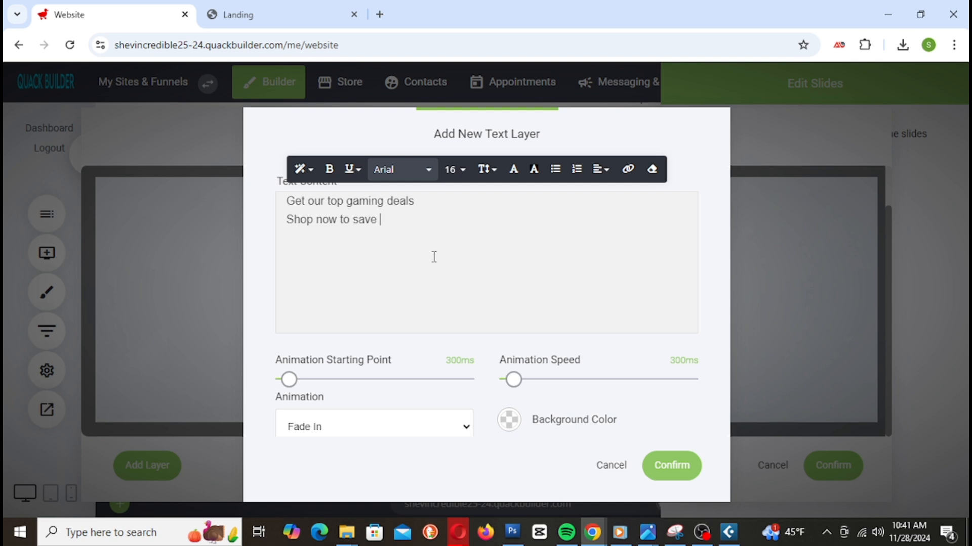
pyautogui.write(' Big')
pyautogui.press('Return')
pyautogui.write('th')
pyautogui.press('BackSpace')
pyautogui.press('BackSpace')
pyautogui.write('This is a limited ')
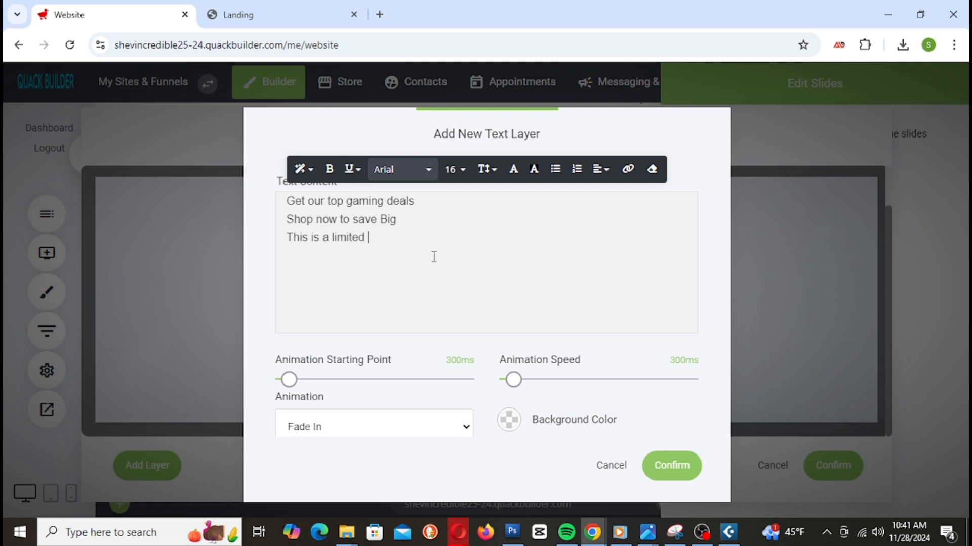
pyautogui.write('time offer')
pyautogui.press('Return')
pyautogui.press('Return')
pyautogui.write('Click h')
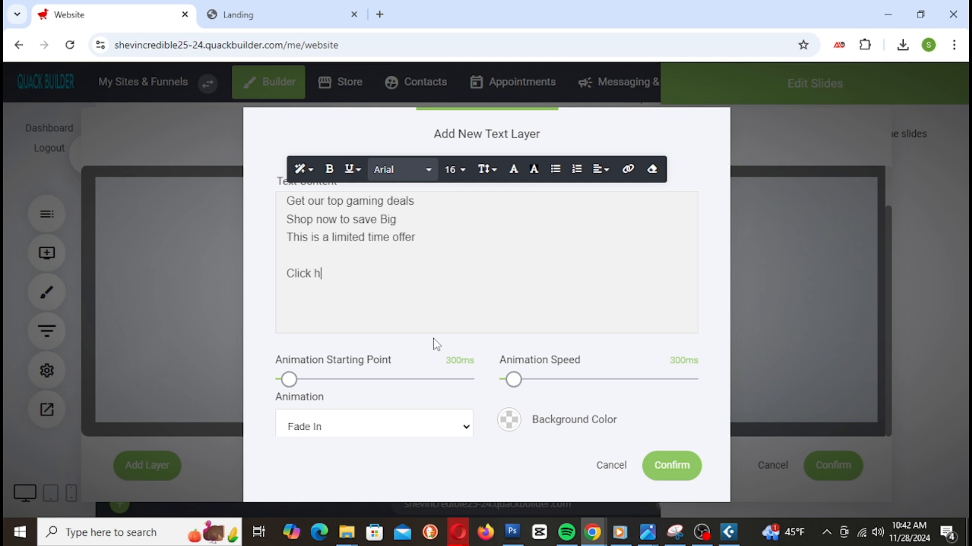
pyautogui.write('ere to get')
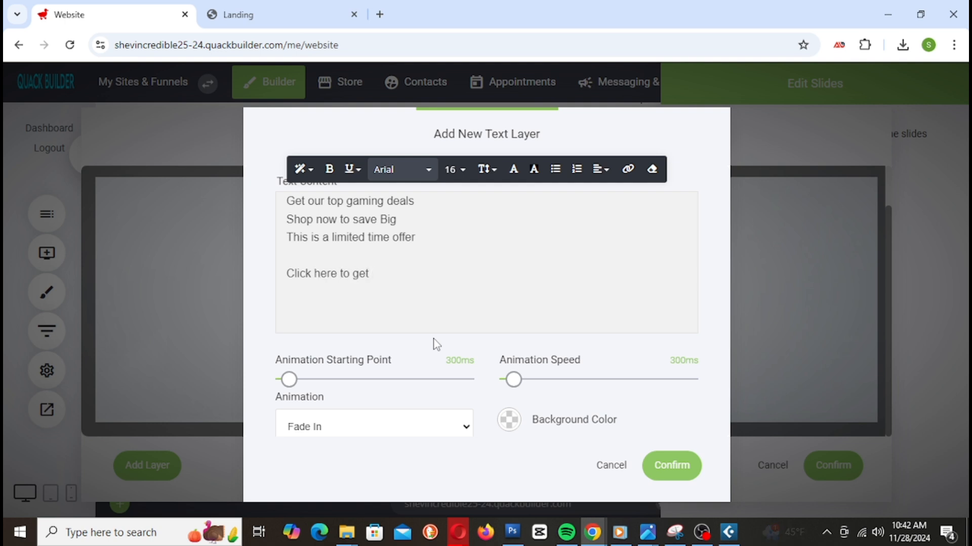
pyautogui.write(' this deal')
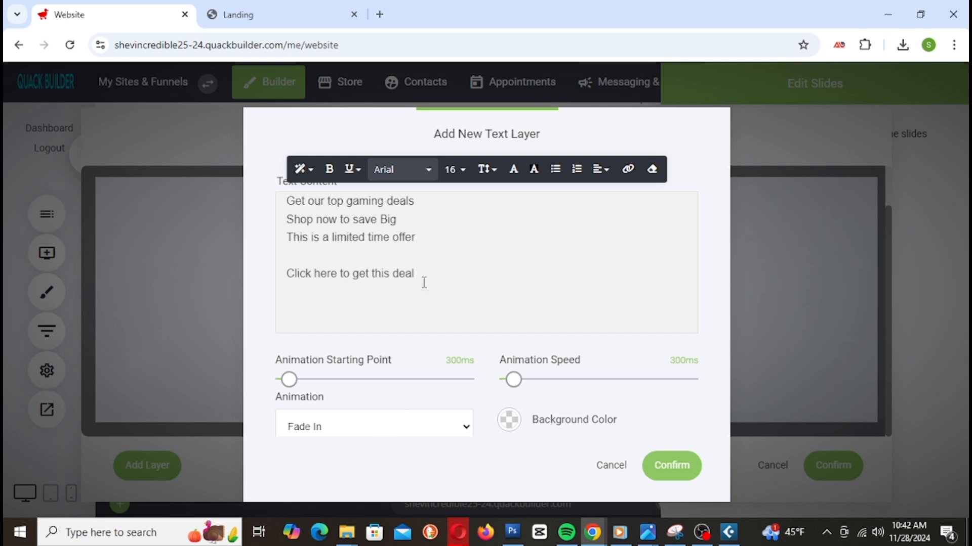
pyautogui.moveTo(414, 268); pyautogui.dragTo(284, 277)
pyautogui.click(385, 281)
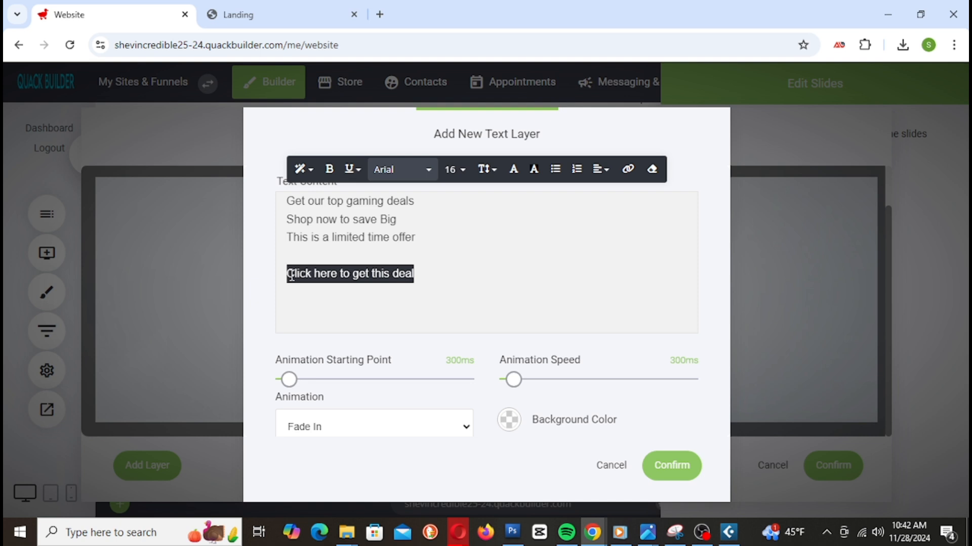
# Step: Link 'Click here to get this deal' to the store's Category 1, All products page
pyautogui.click(628, 169)
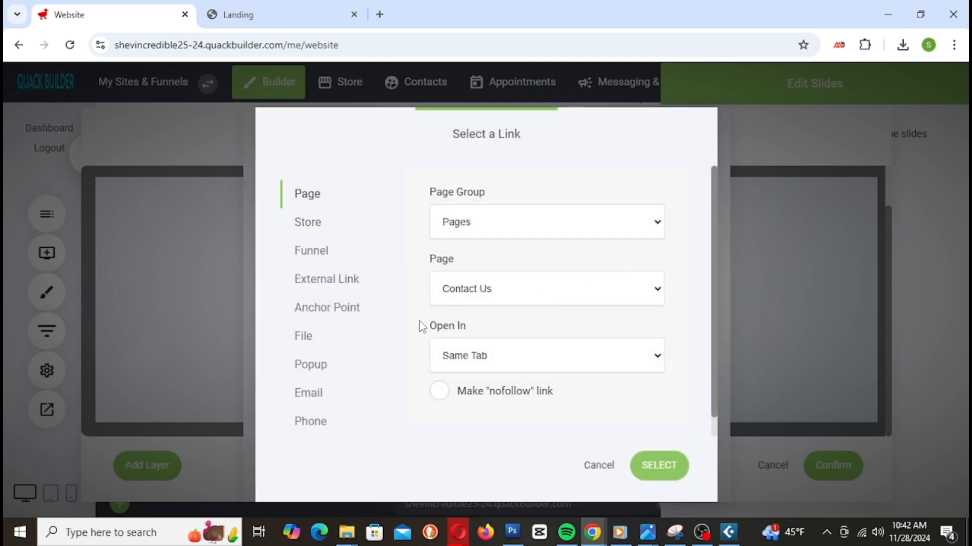
pyautogui.click(319, 225)
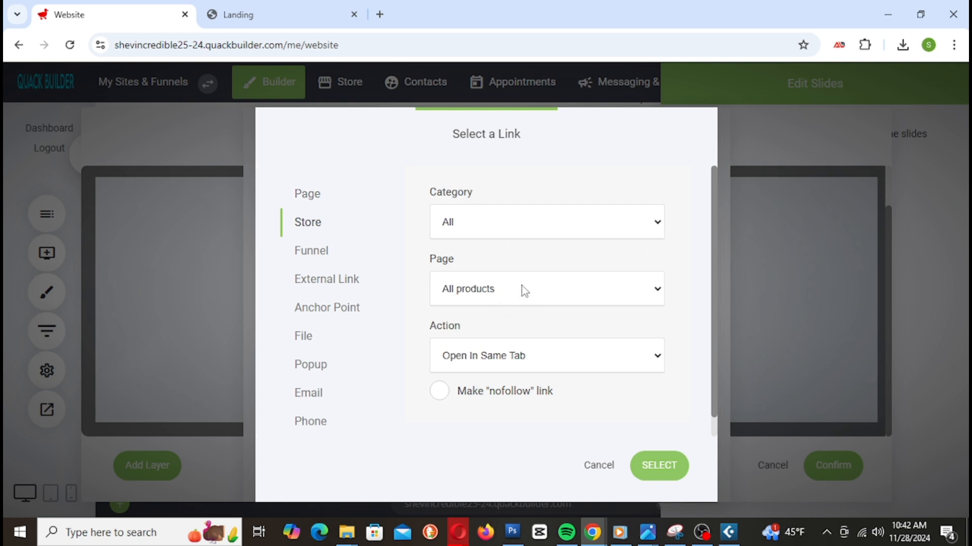
pyautogui.click(536, 225)
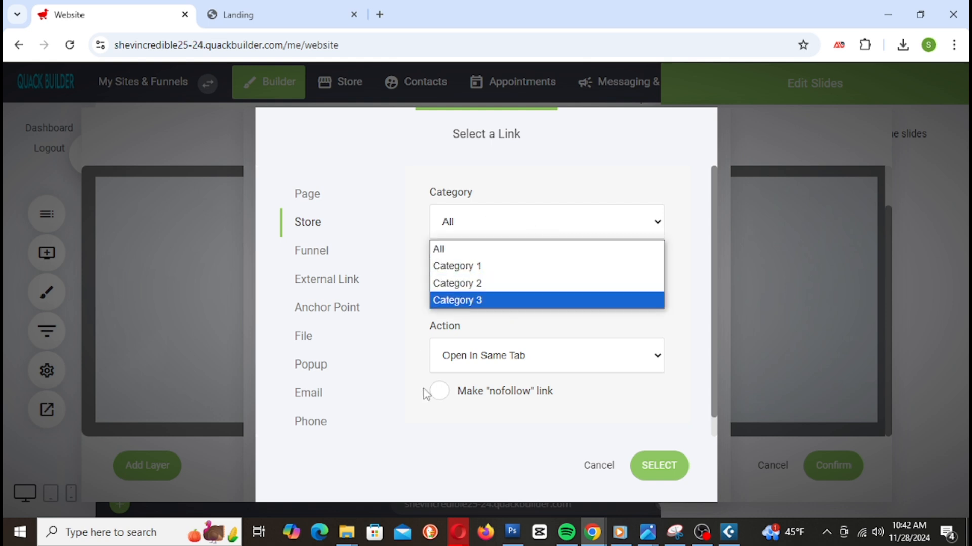
pyautogui.click(501, 430)
pyautogui.click(521, 294)
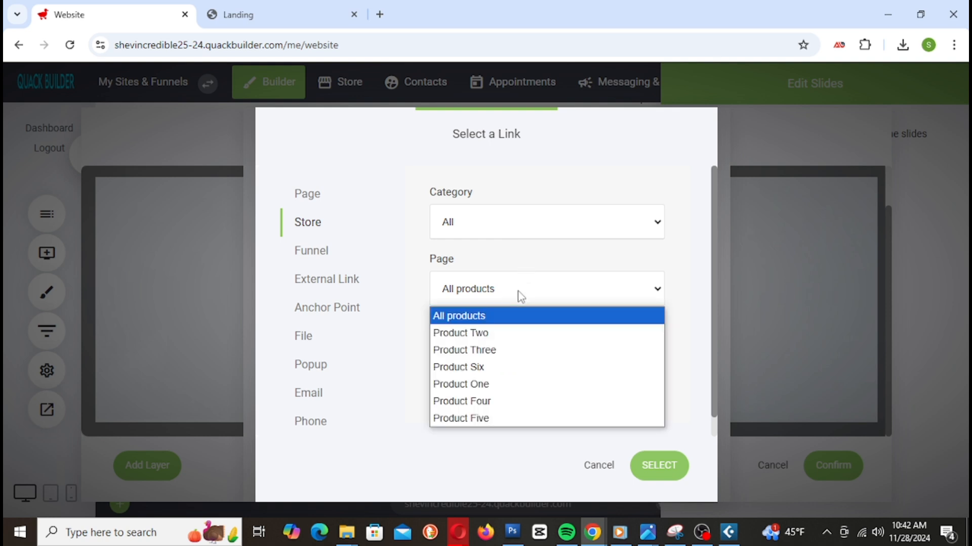
pyautogui.click(549, 166)
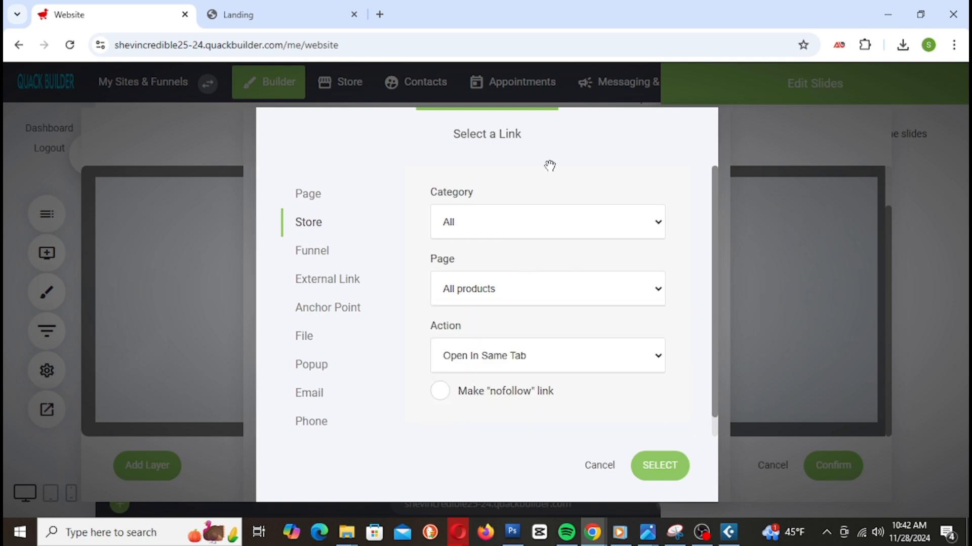
pyautogui.click(547, 236)
pyautogui.click(527, 266)
pyautogui.click(657, 472)
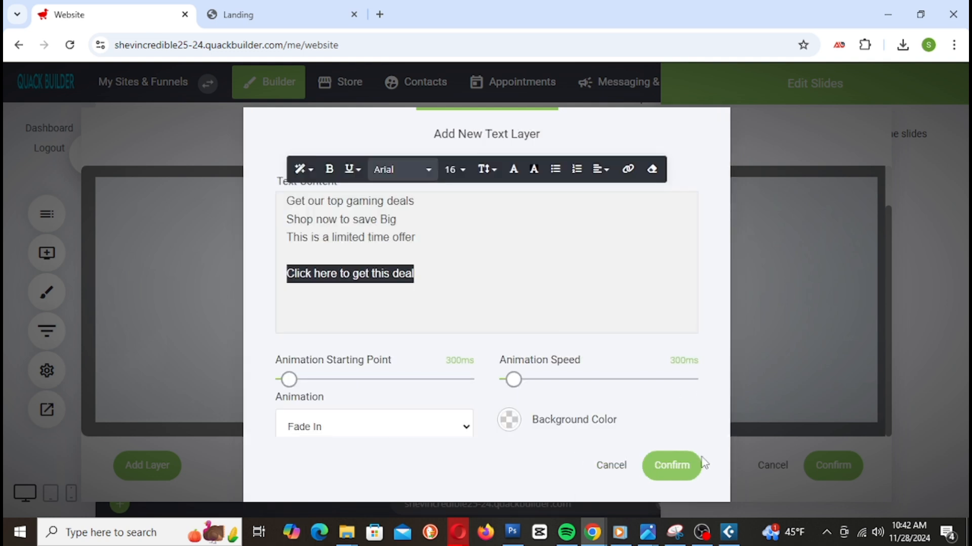
# Step: Color the 'Click here to get this deal' line orange and add the text layer to the slide
pyautogui.click(523, 176)
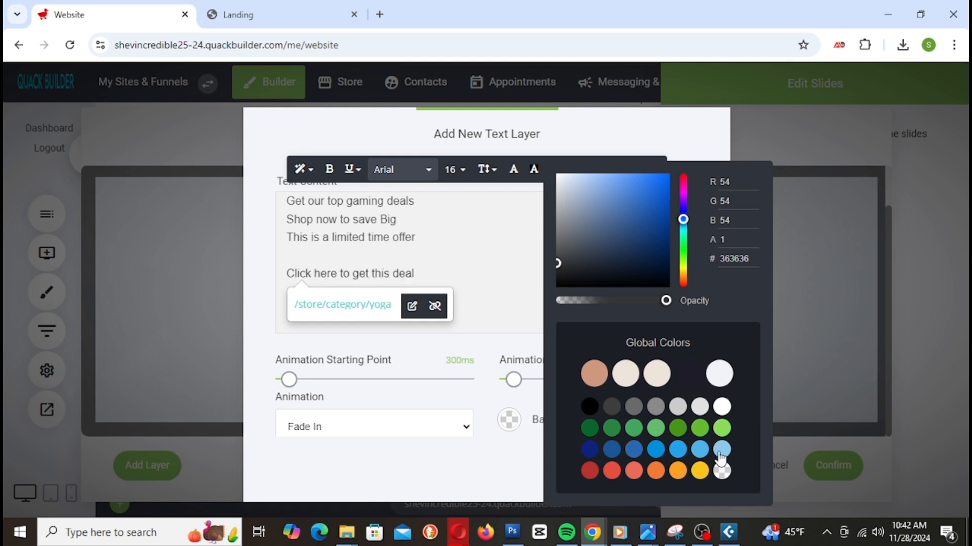
pyautogui.click(721, 453)
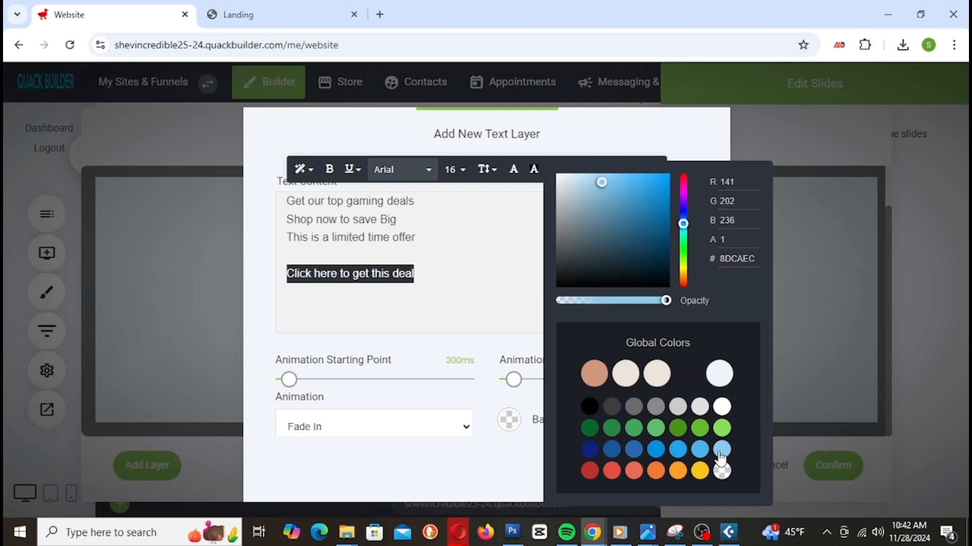
pyautogui.click(677, 454)
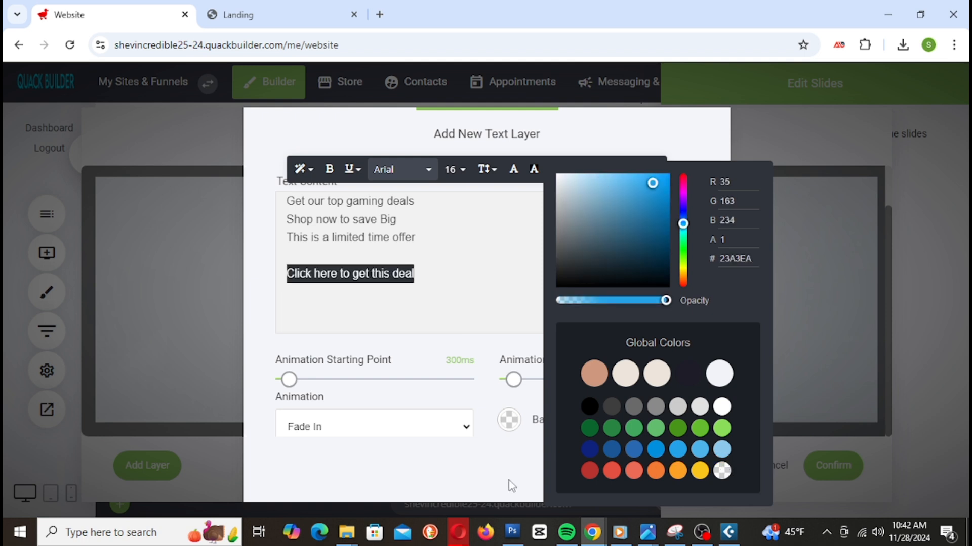
pyautogui.click(699, 473)
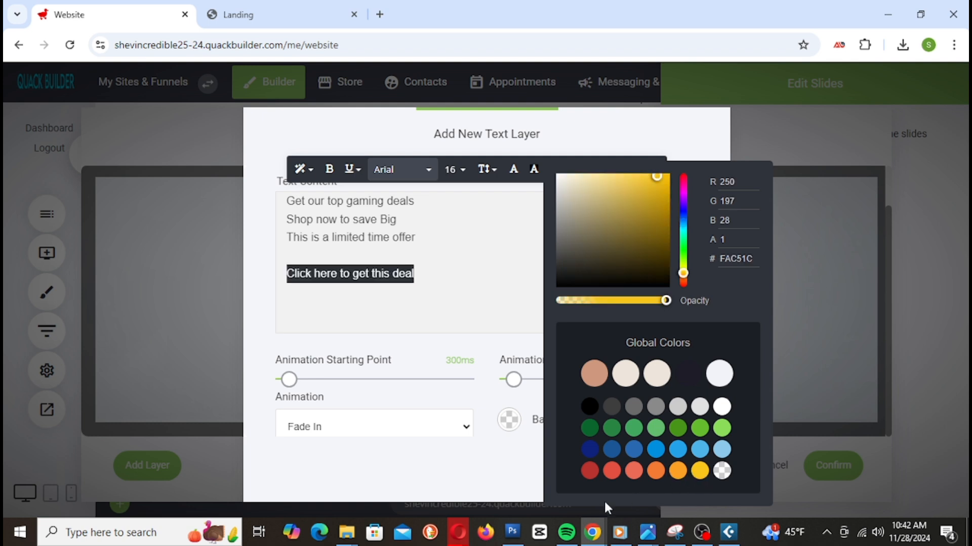
pyautogui.click(678, 473)
pyautogui.click(509, 482)
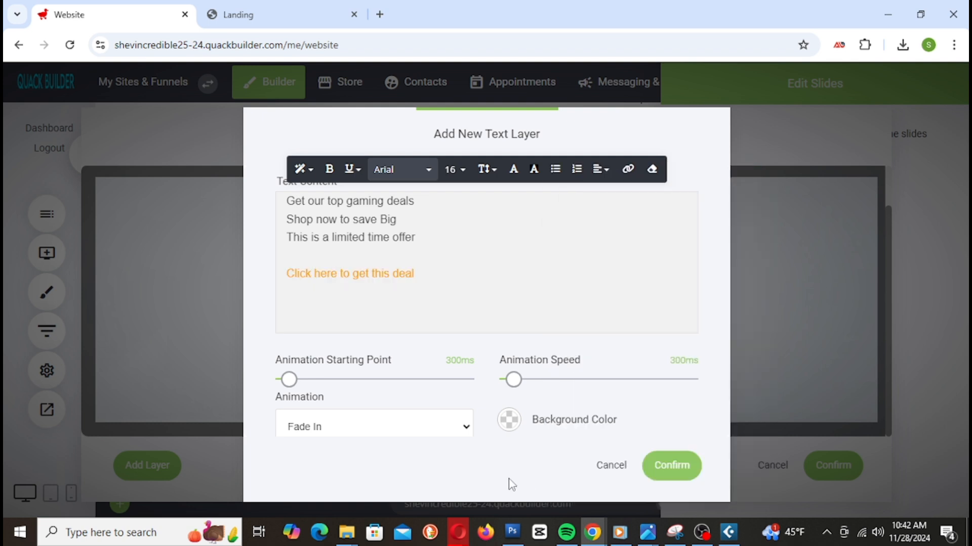
pyautogui.click(681, 474)
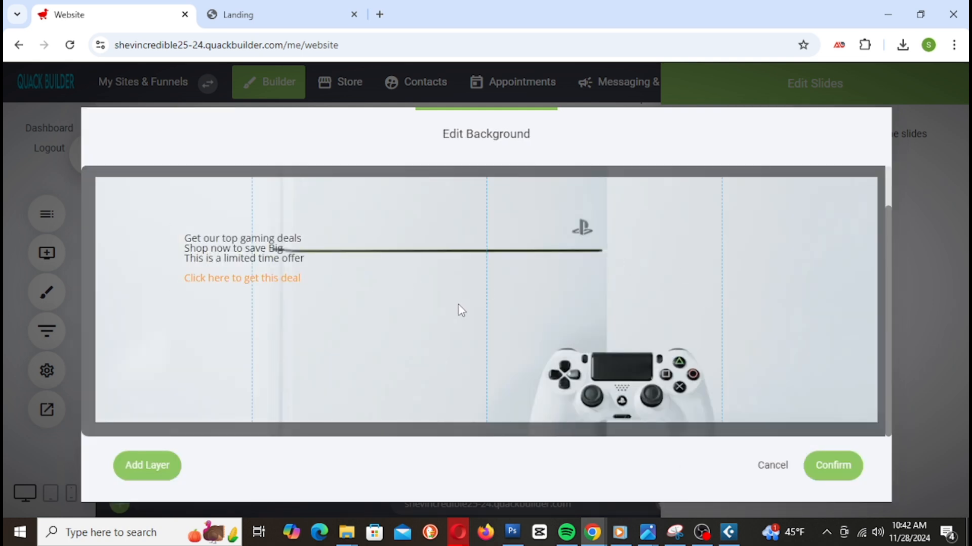
# Step: Set all of the promo text layer's text to font size 48 and save the layer
pyautogui.click(238, 239)
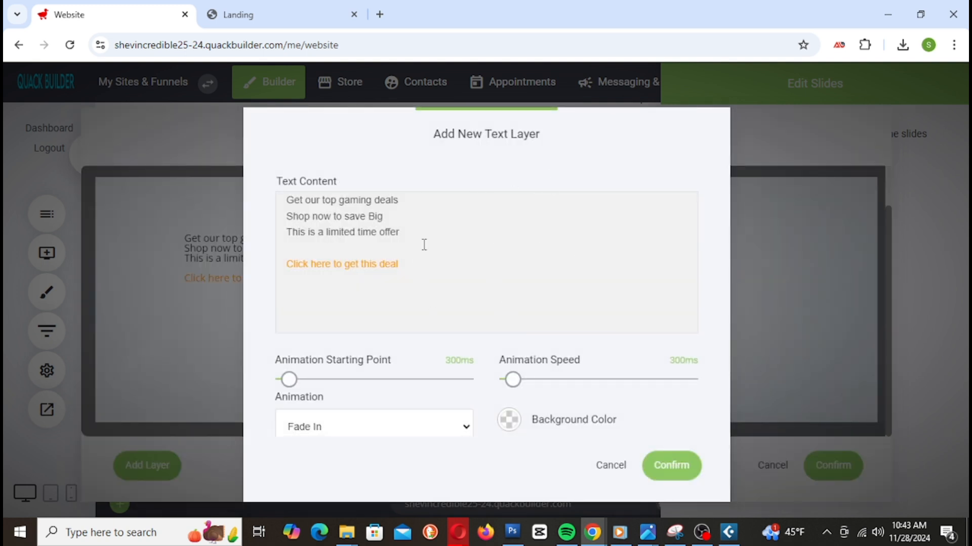
pyautogui.click(417, 230)
pyautogui.moveTo(417, 230); pyautogui.dragTo(412, 288)
pyautogui.click(289, 203)
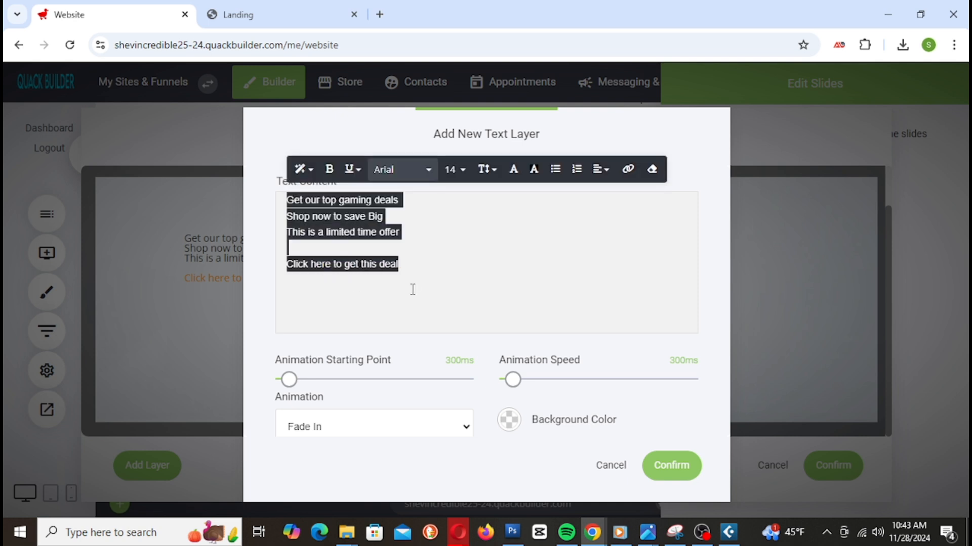
pyautogui.click(463, 170)
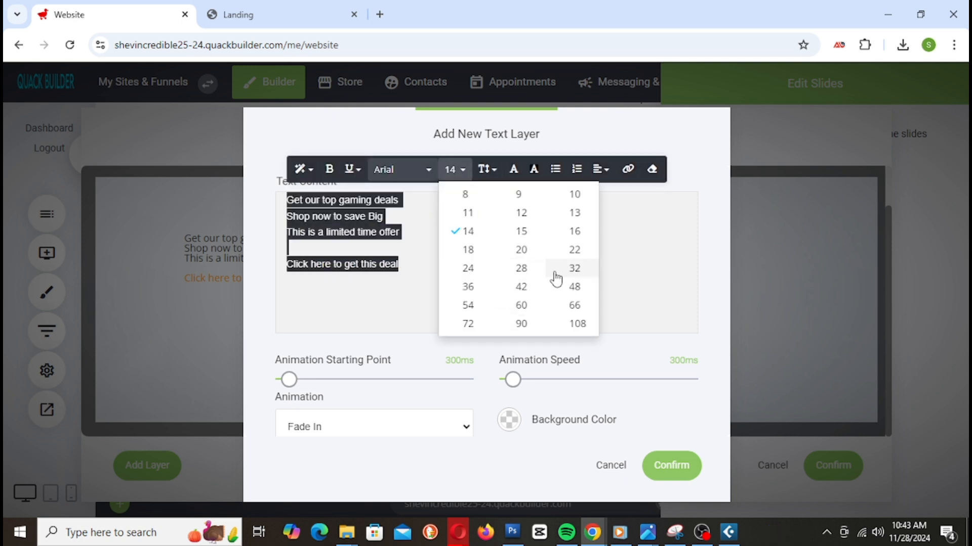
pyautogui.click(575, 286)
pyautogui.click(423, 211)
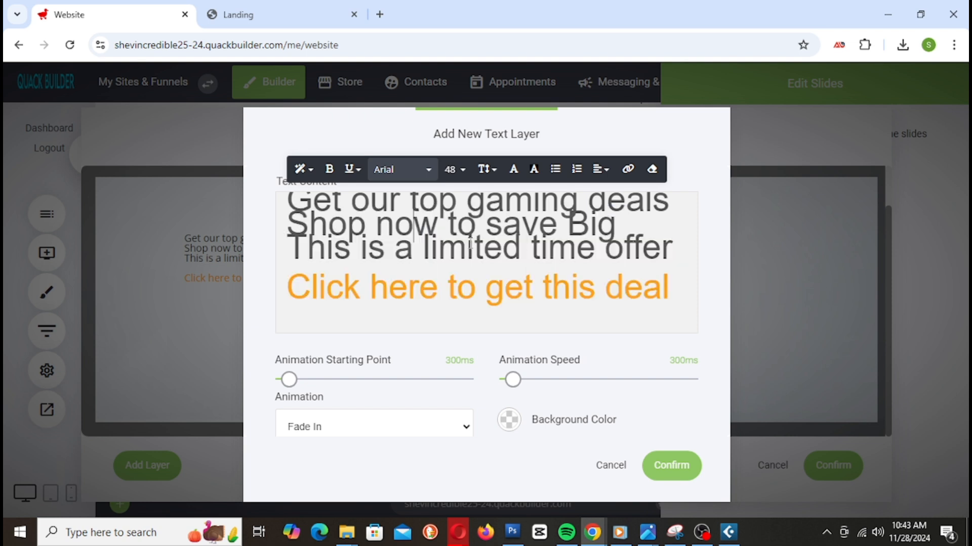
pyautogui.click(665, 464)
# Step: Reposition the promo text block over the controller photo and confirm the slide edits
pyautogui.moveTo(547, 282)
pyautogui.moveTo(386, 304); pyautogui.dragTo(329, 269)
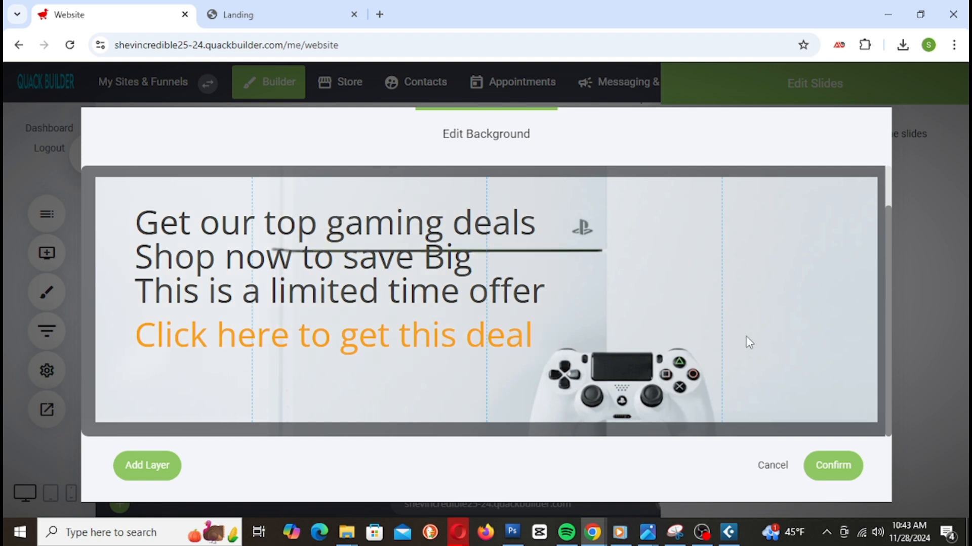
pyautogui.moveTo(380, 310); pyautogui.dragTo(373, 316)
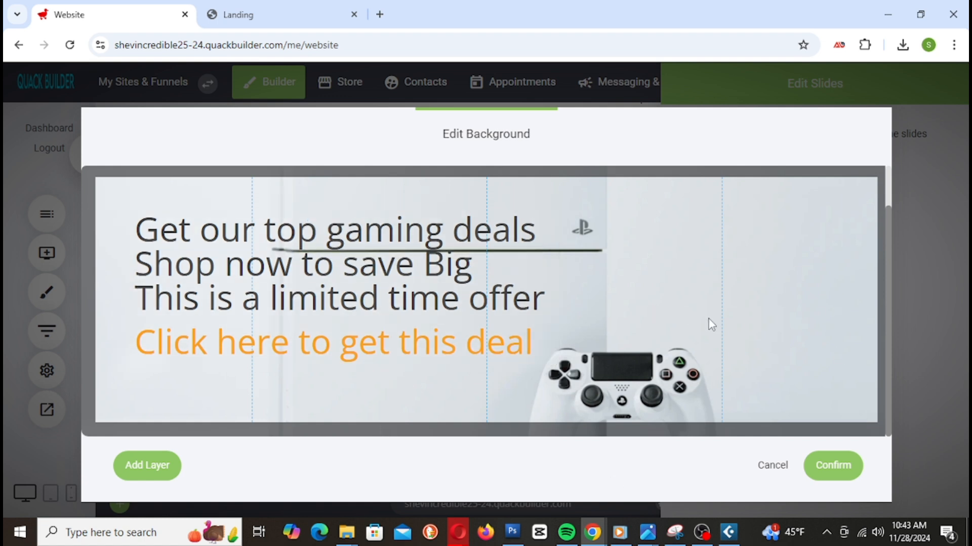
pyautogui.moveTo(404, 319); pyautogui.dragTo(393, 303)
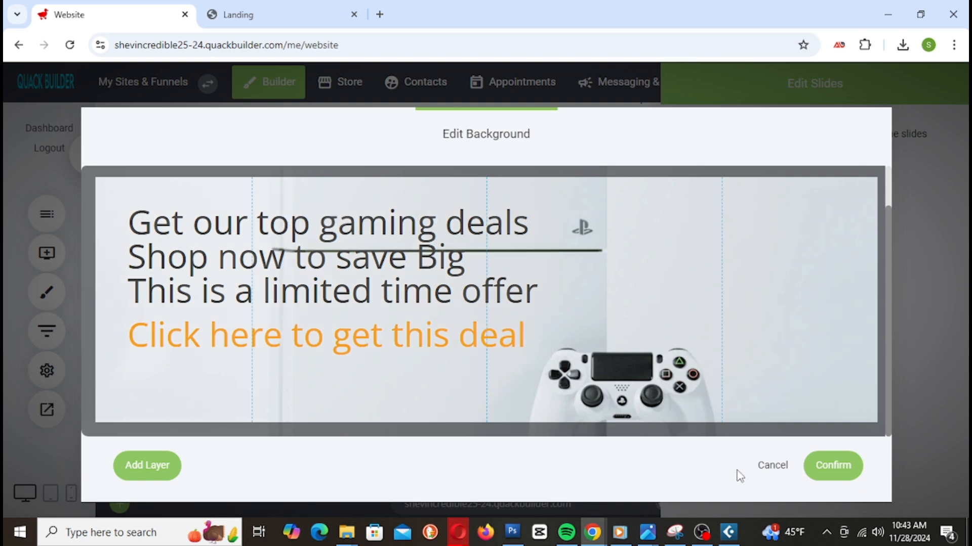
pyautogui.click(830, 468)
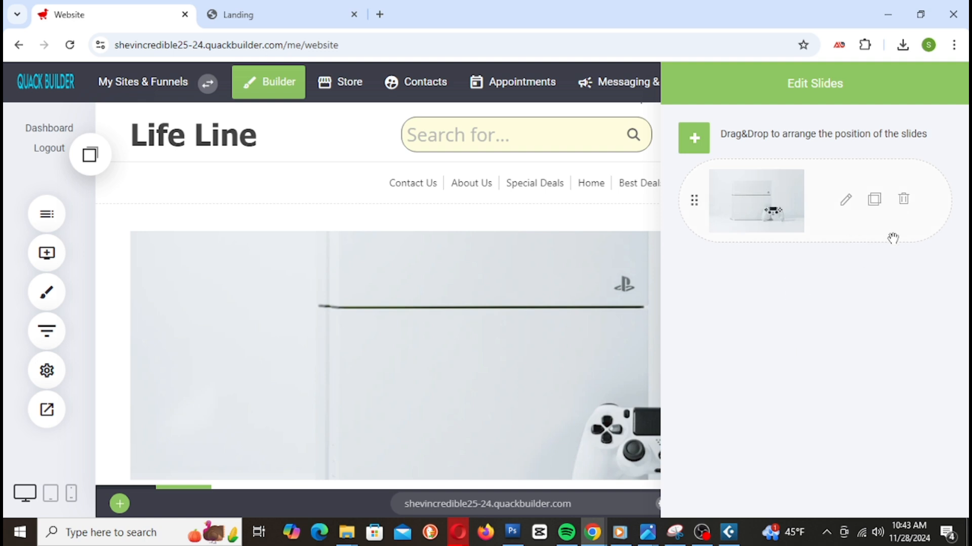
# Step: Duplicate the gaming slide and give the copy the pink abstract background image
pyautogui.click(877, 205)
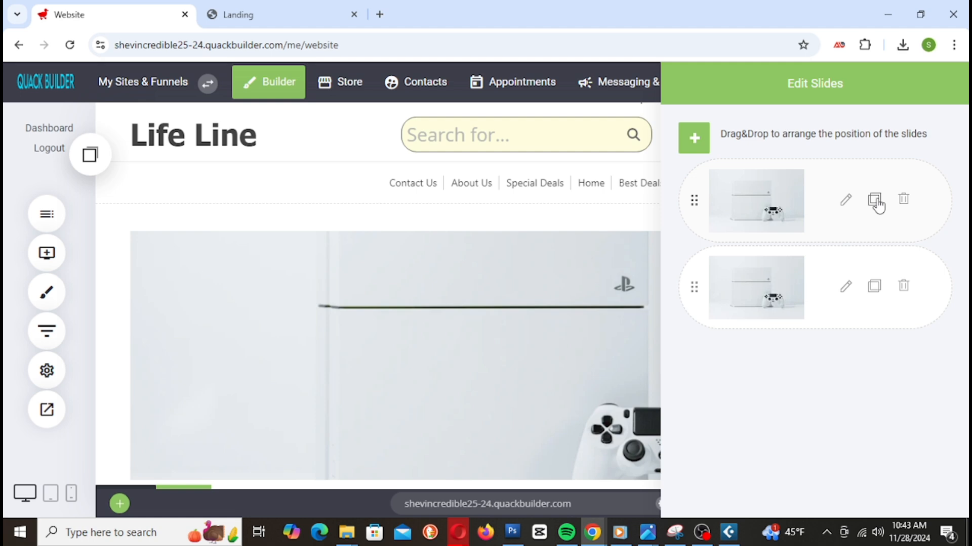
pyautogui.click(850, 293)
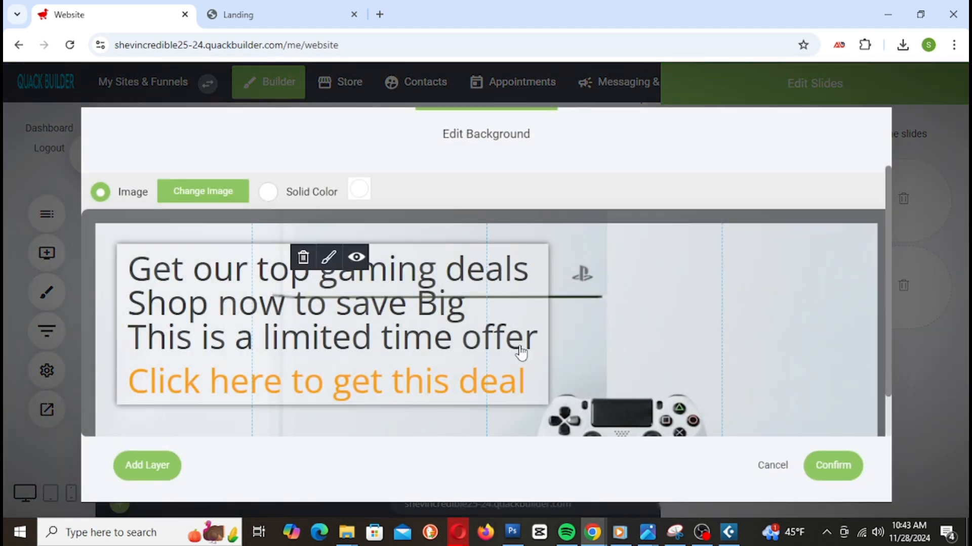
pyautogui.click(203, 192)
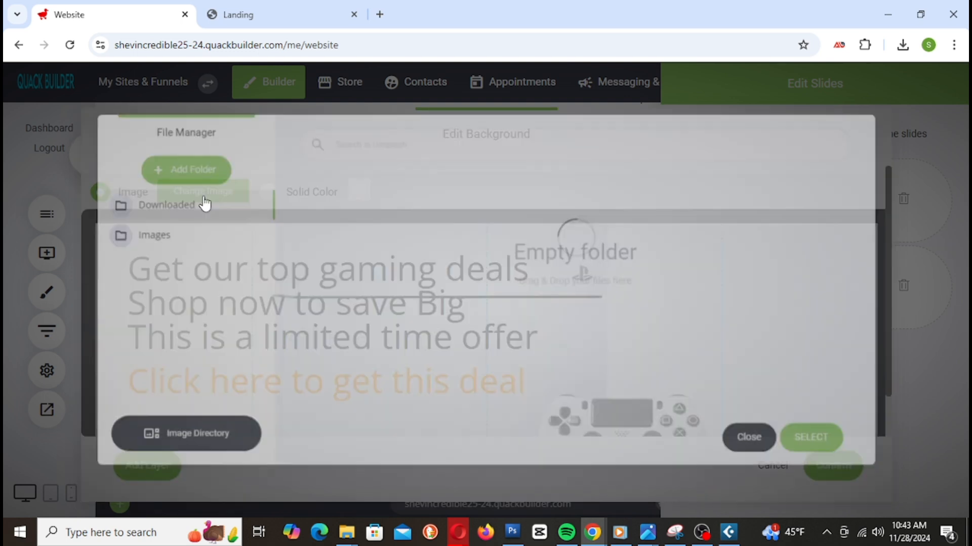
pyautogui.click(596, 206)
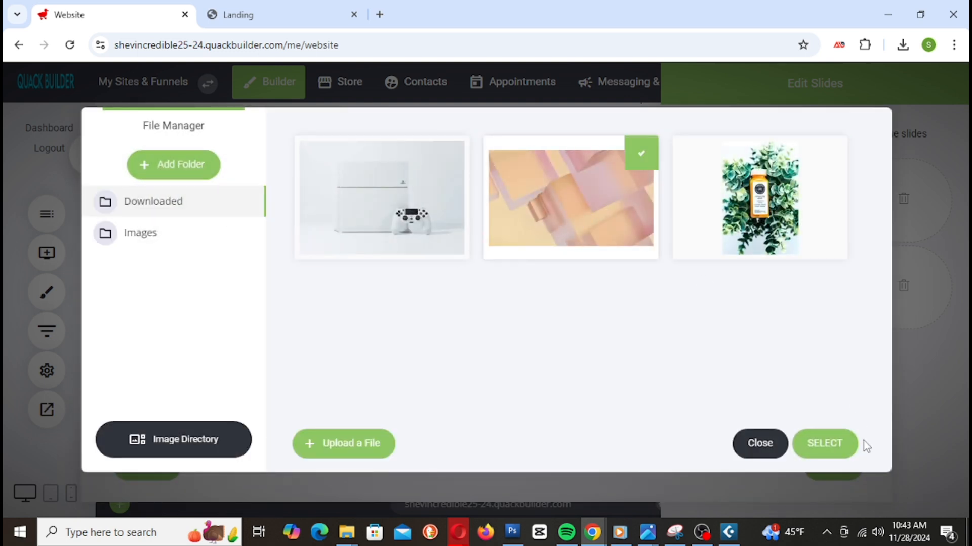
pyautogui.click(830, 452)
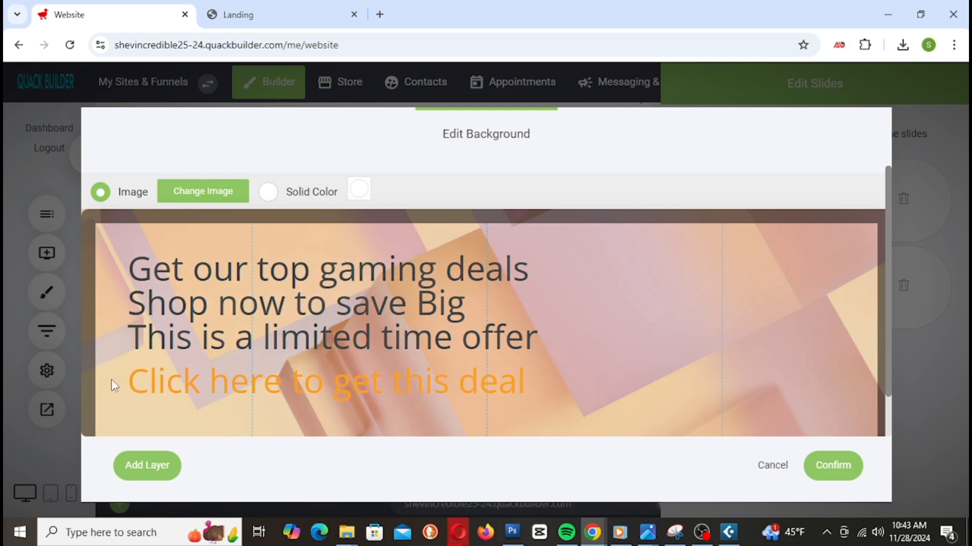
# Step: Replace that background with a family street photo from the Unsplash stock library
pyautogui.click(192, 192)
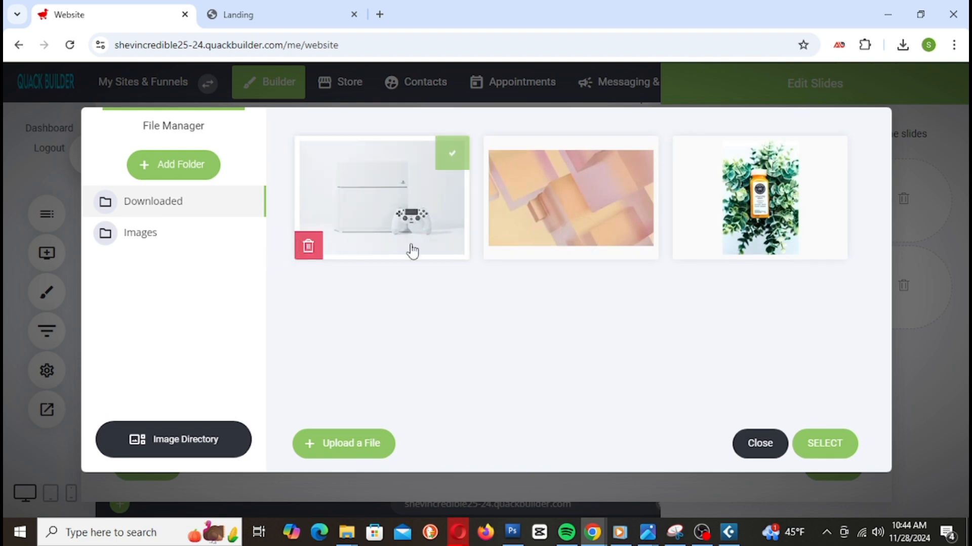
pyautogui.click(131, 452)
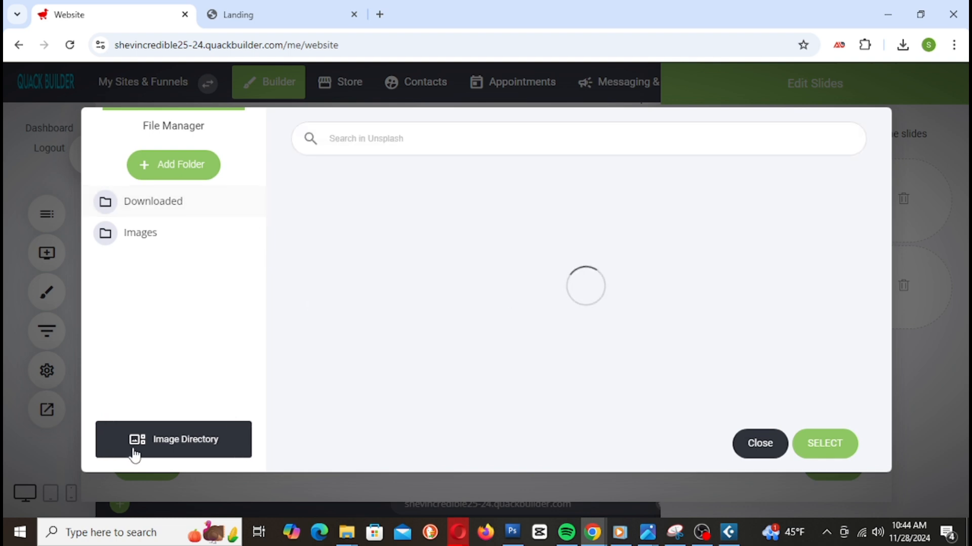
pyautogui.click(834, 443)
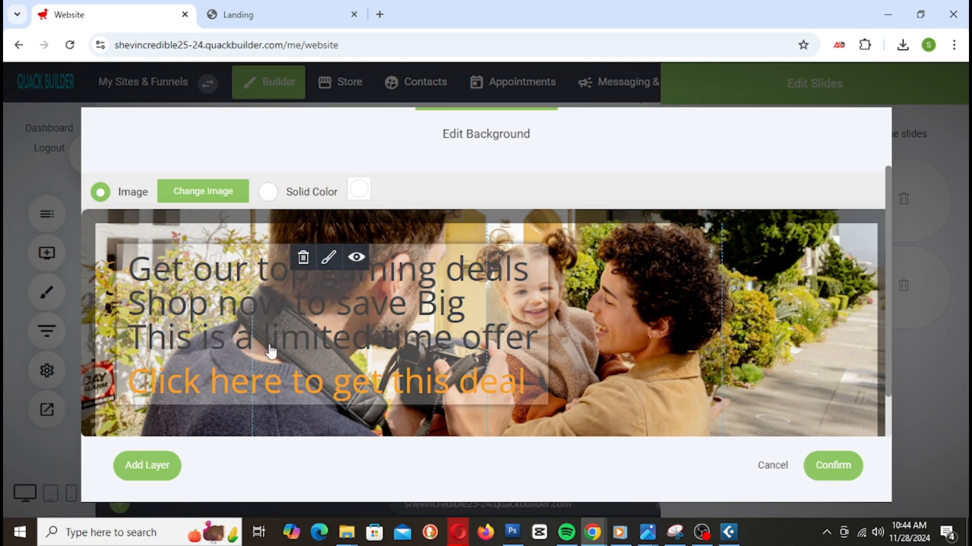
# Step: Set the bright interior photo with staircase and large plant as the copied slide's background
pyautogui.click(202, 192)
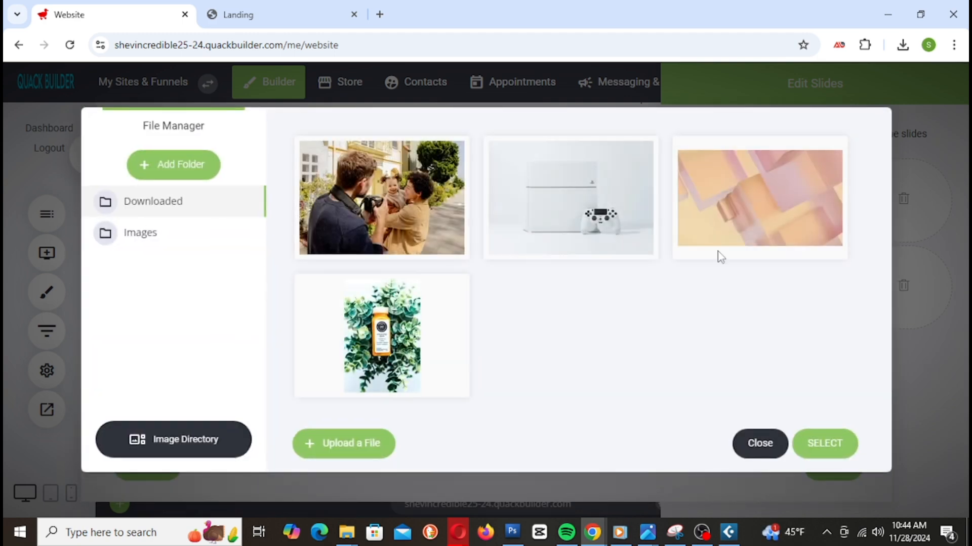
pyautogui.click(169, 441)
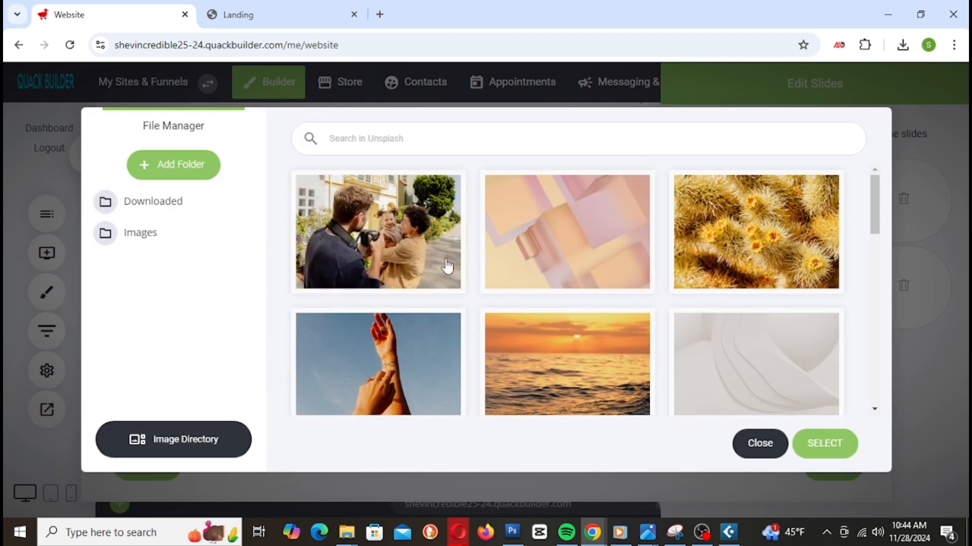
pyautogui.scroll(-6, 653, 271)
pyautogui.scroll(-10, 644, 275)
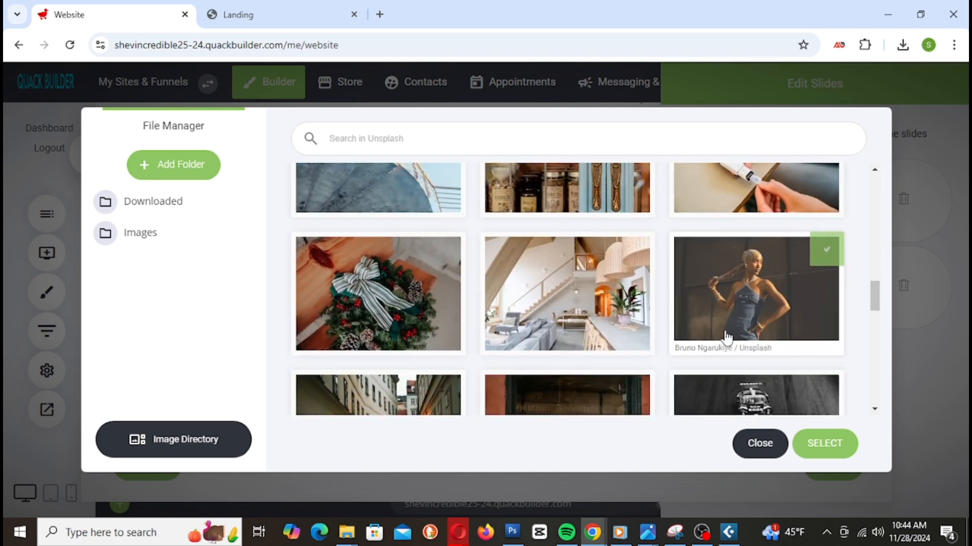
pyautogui.scroll(3, 729, 337)
pyautogui.scroll(-4, 687, 342)
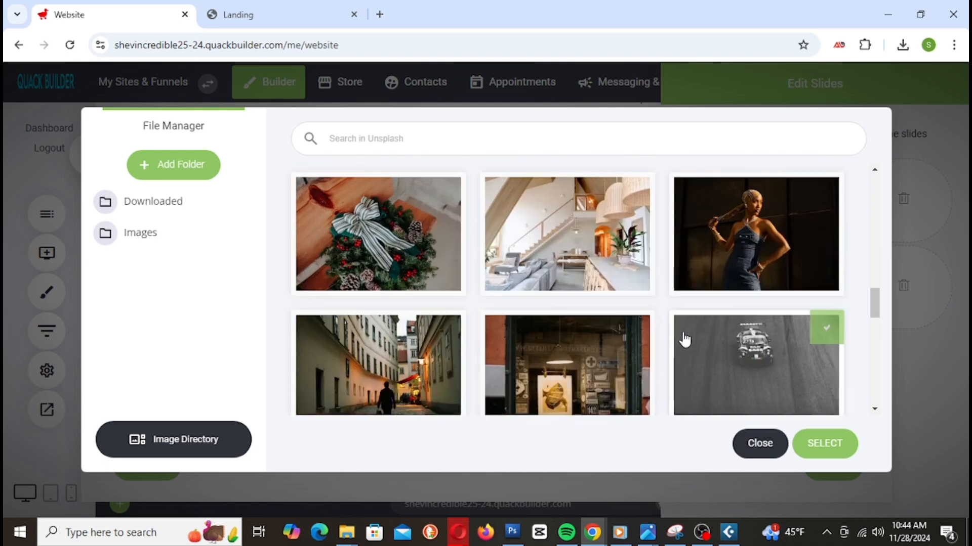
pyautogui.scroll(2, 784, 310)
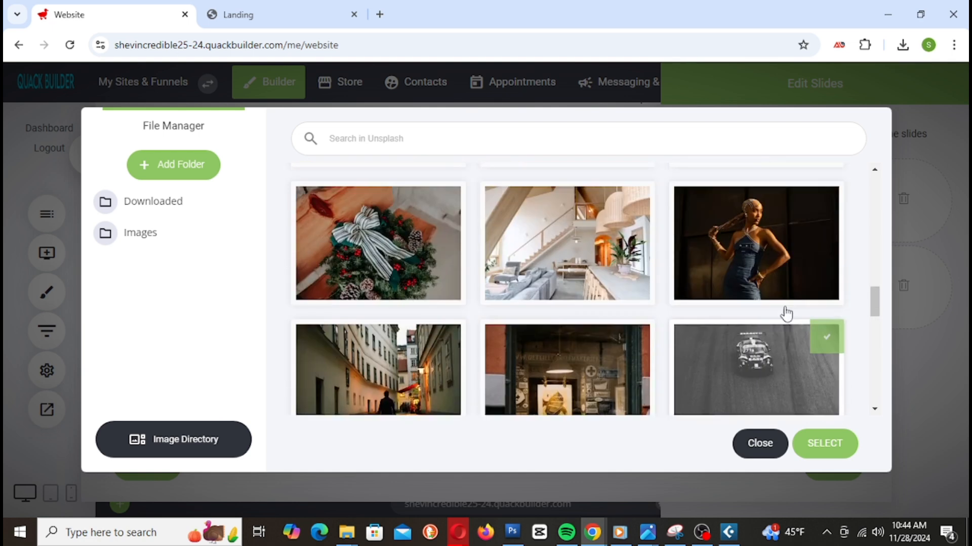
pyautogui.scroll(-3, 866, 326)
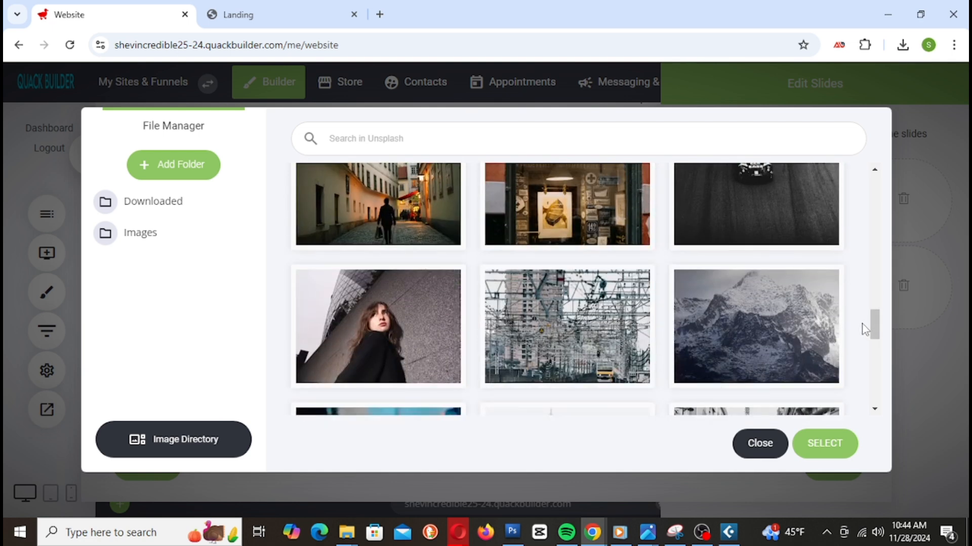
pyautogui.scroll(-5, 863, 326)
pyautogui.scroll(-3, 863, 329)
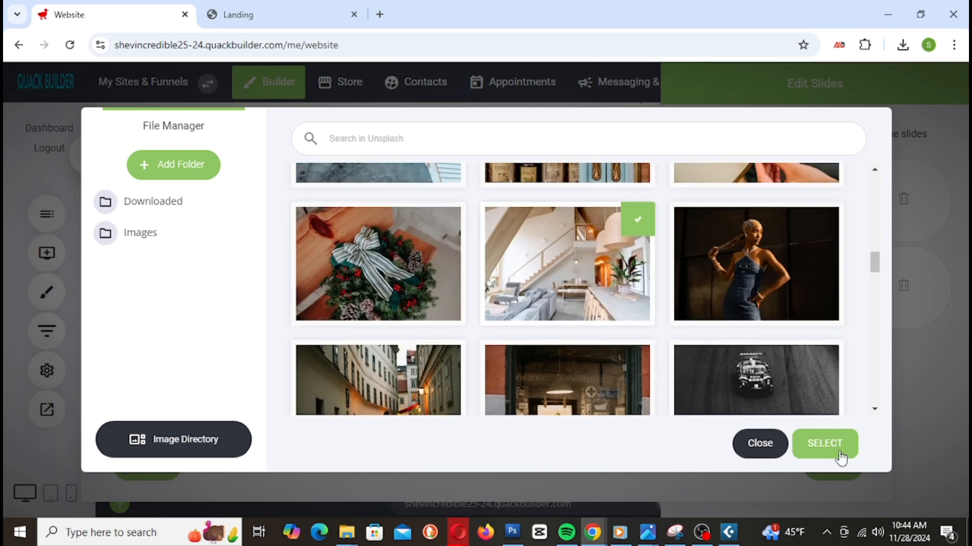
pyautogui.click(820, 445)
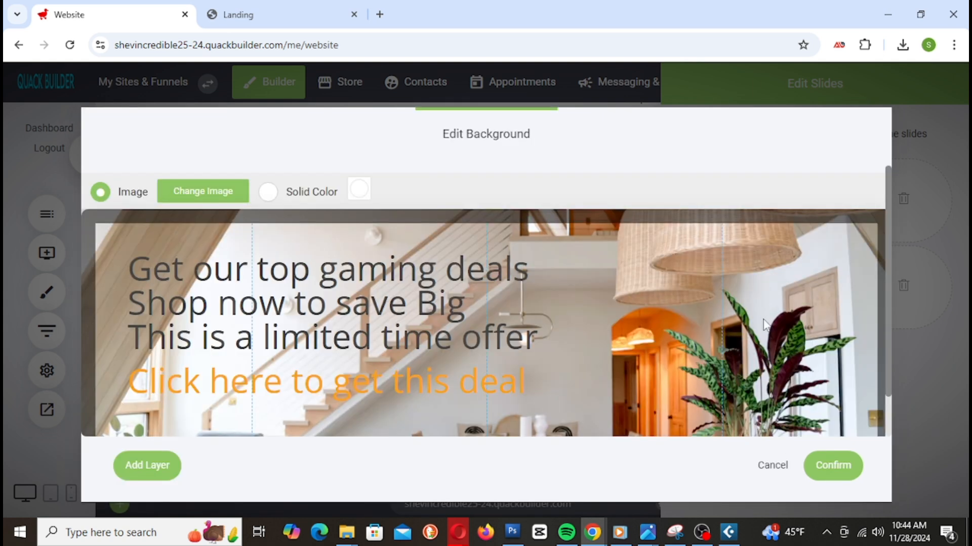
pyautogui.scroll(-1, 716, 376)
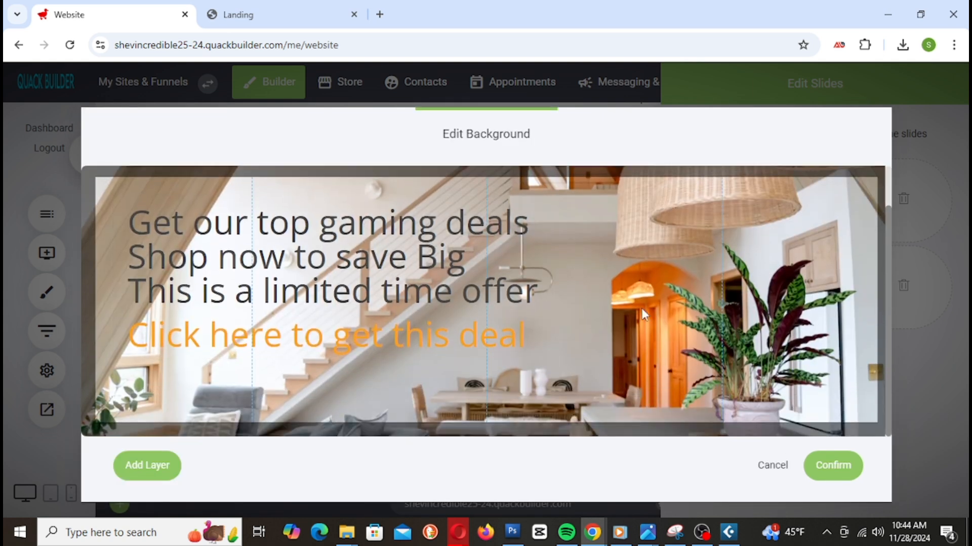
pyautogui.moveTo(232, 239)
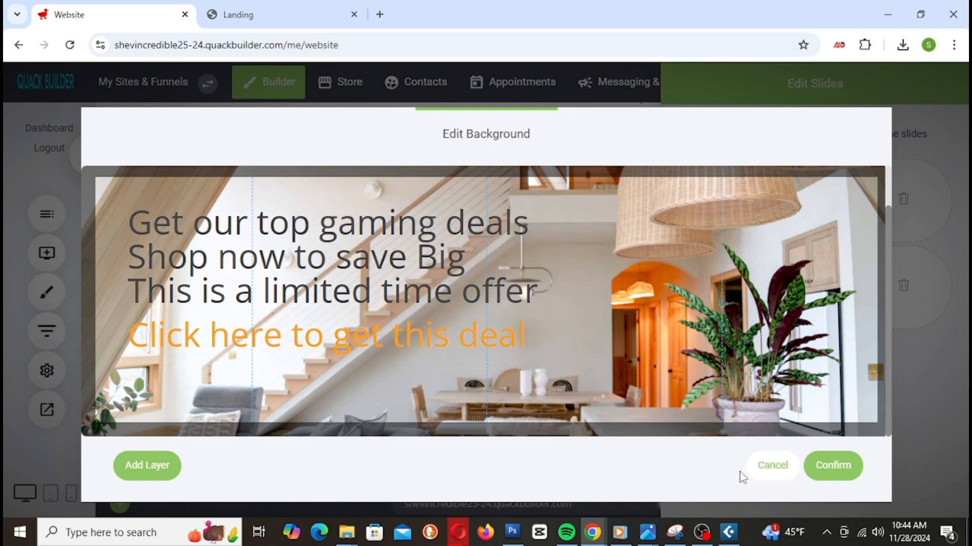
pyautogui.moveTo(421, 316)
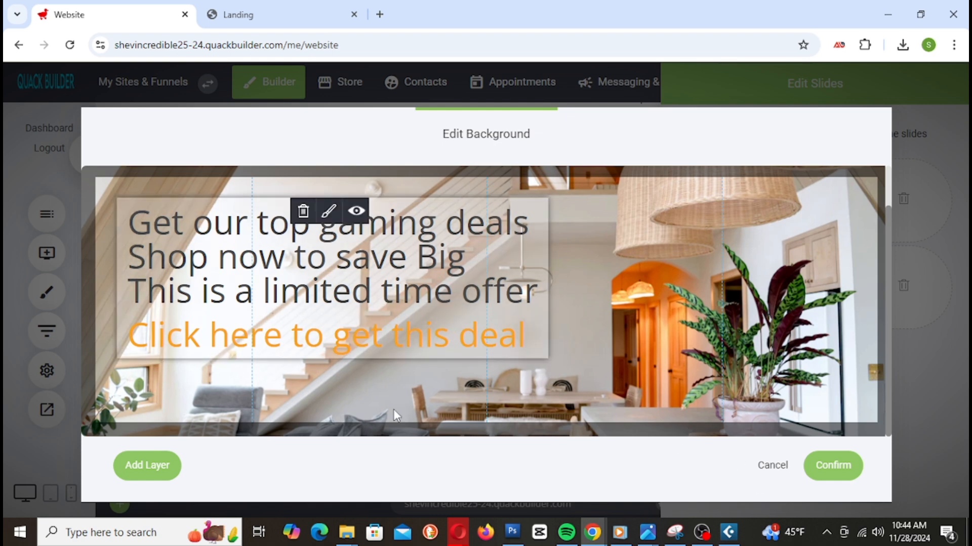
# Step: Replace the 'Get our top gaming deals' line with 'improve Your Home Today' and confirm
pyautogui.click(167, 240)
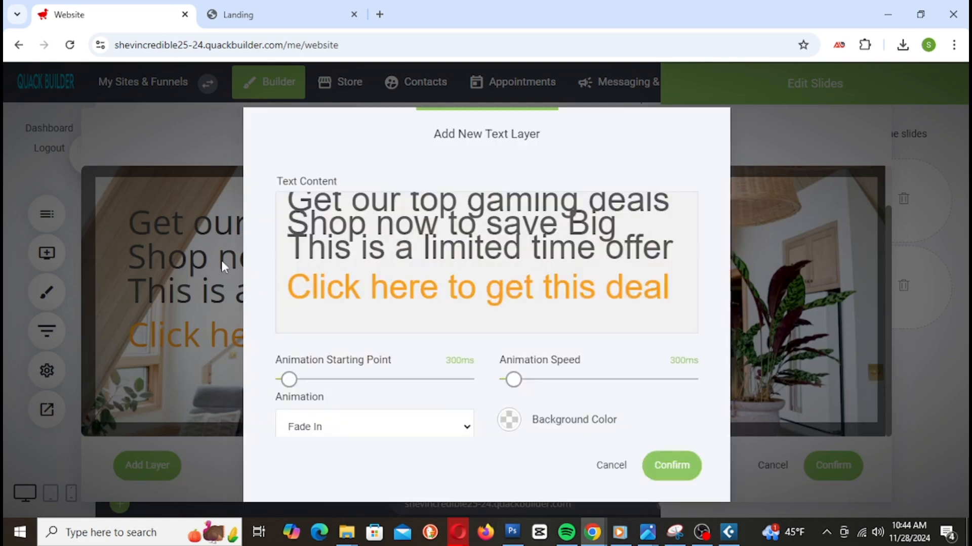
pyautogui.click(313, 218)
pyautogui.click(294, 202)
pyautogui.moveTo(291, 200); pyautogui.dragTo(663, 193)
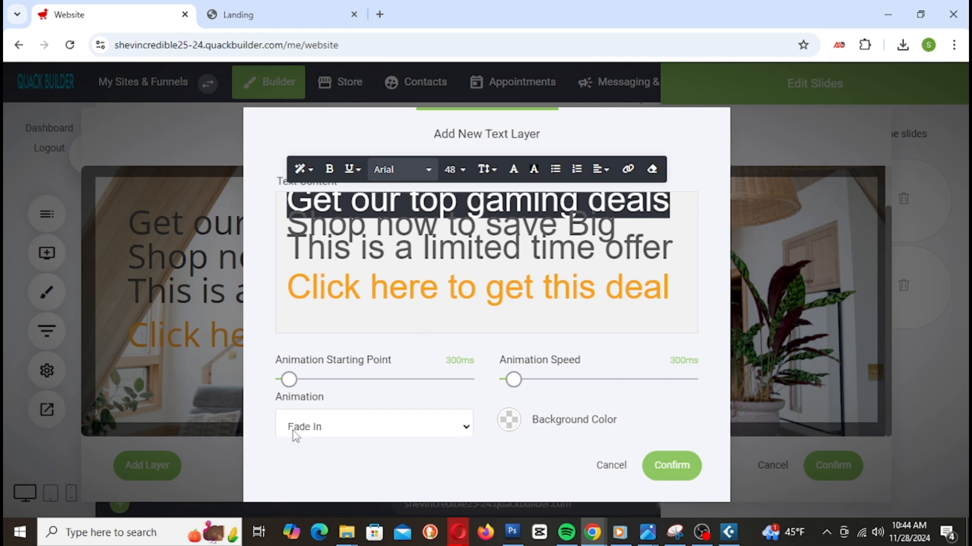
pyautogui.write('impro')
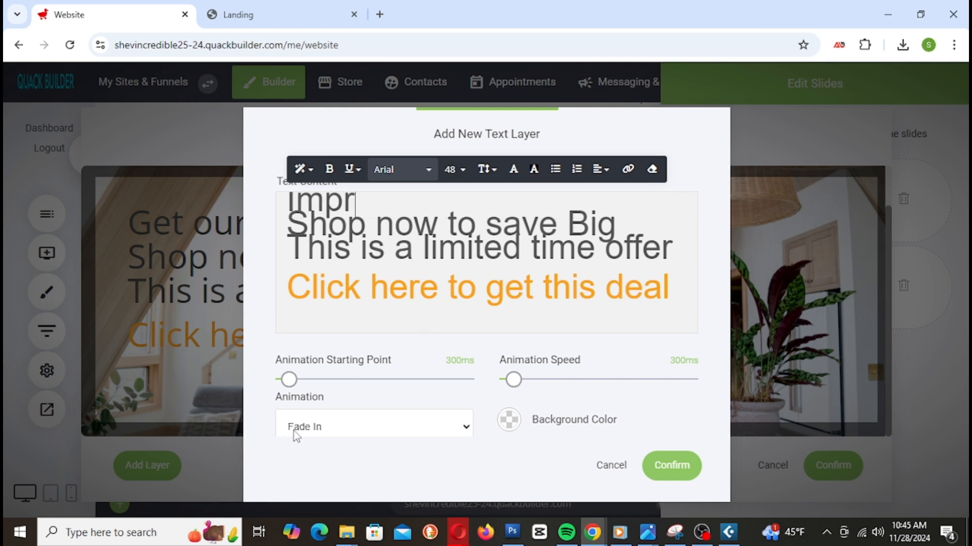
pyautogui.write('ve Y')
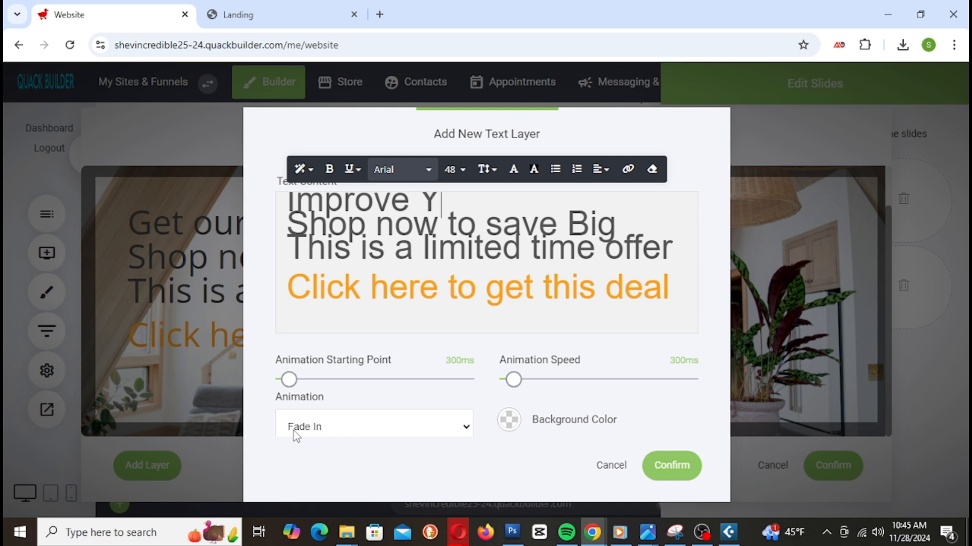
pyautogui.write('our Home')
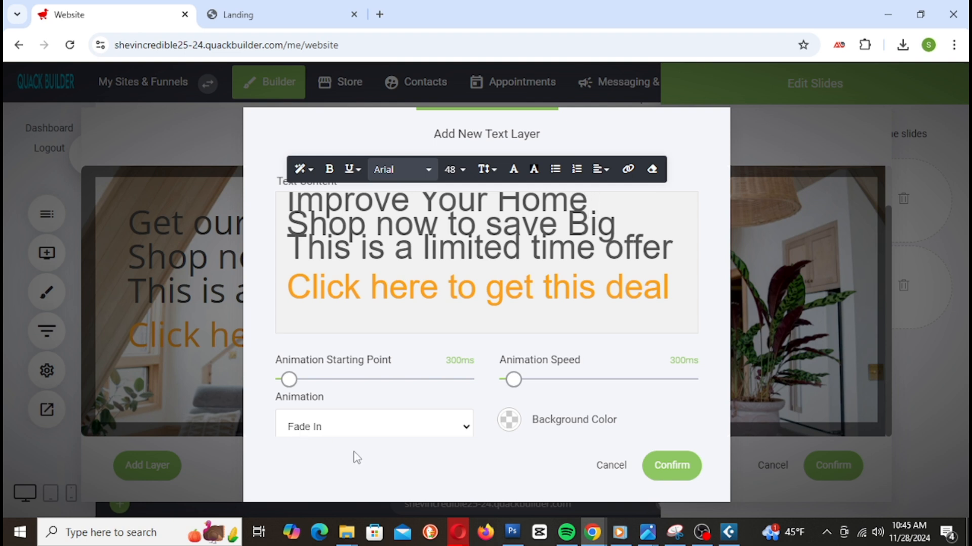
pyautogui.write(' Today')
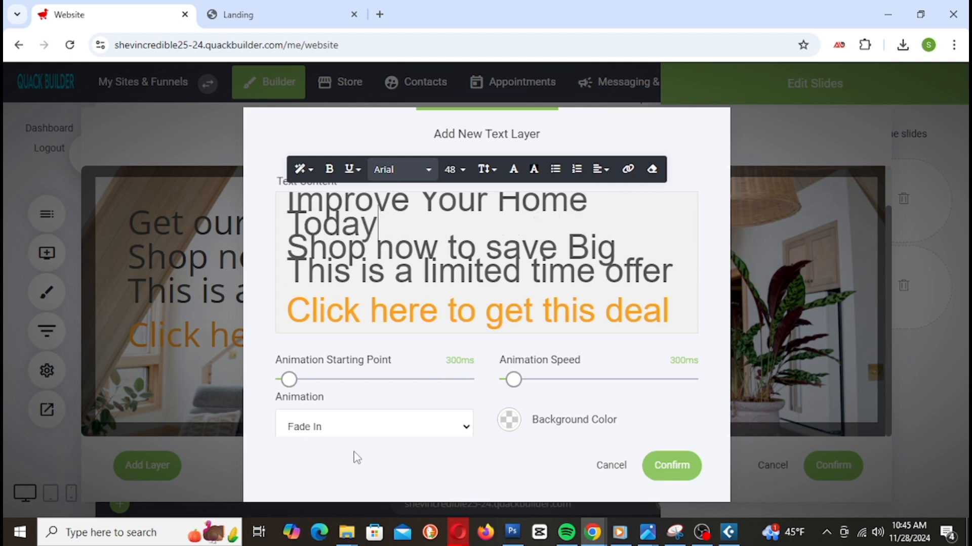
pyautogui.click(671, 466)
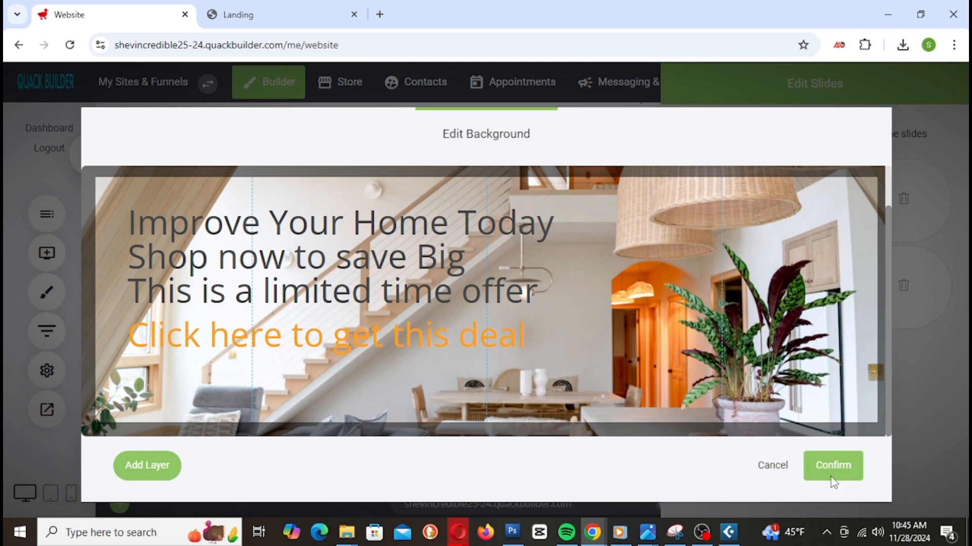
# Step: Confirm the new background and trim the slider back to two slides
pyautogui.click(831, 464)
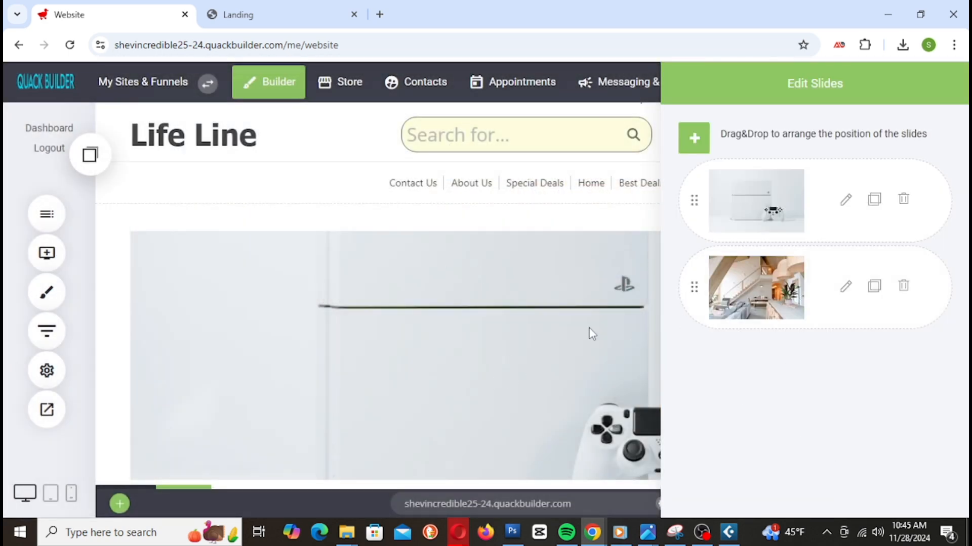
pyautogui.click(508, 314)
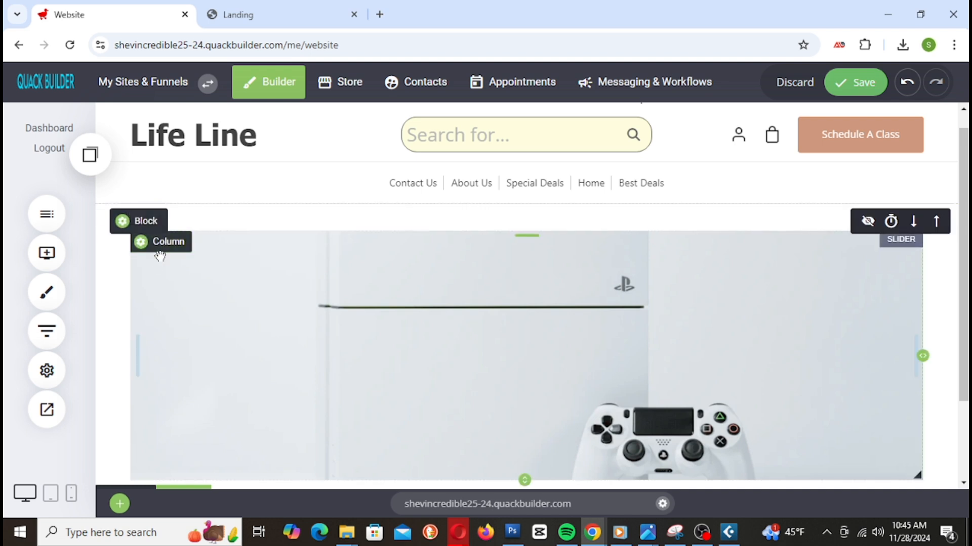
pyautogui.click(444, 379)
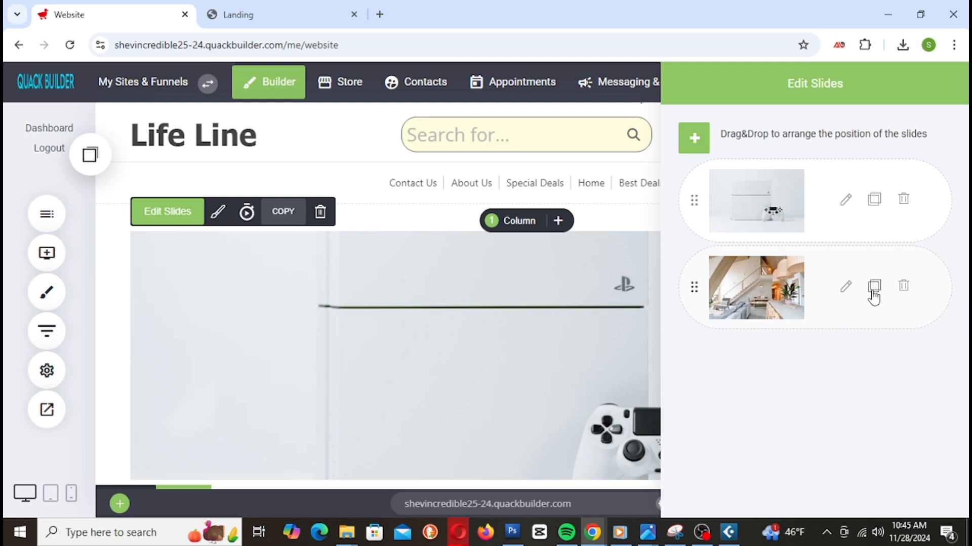
pyautogui.click(874, 287)
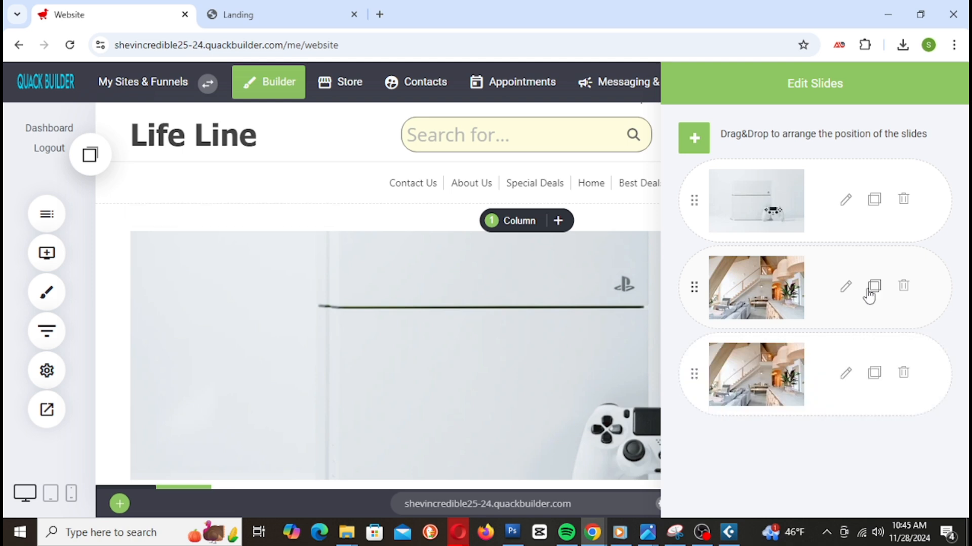
pyautogui.click(905, 373)
pyautogui.click(557, 384)
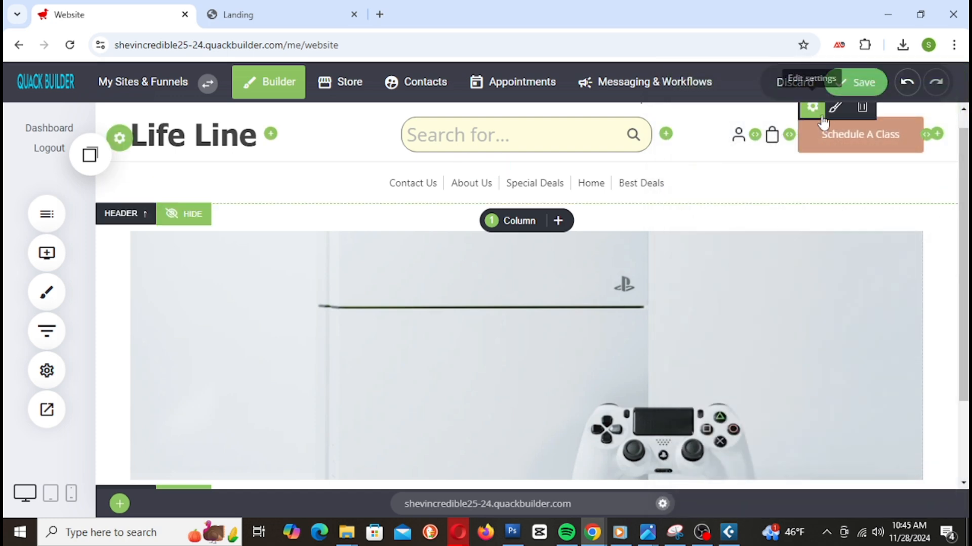
# Step: Save the site and open its preview in a new browser tab
pyautogui.click(846, 88)
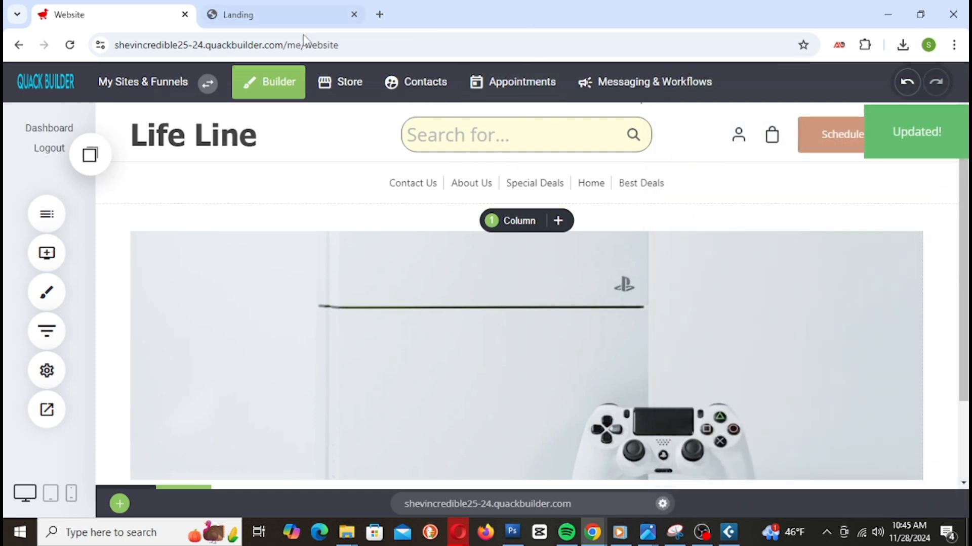
pyautogui.click(58, 412)
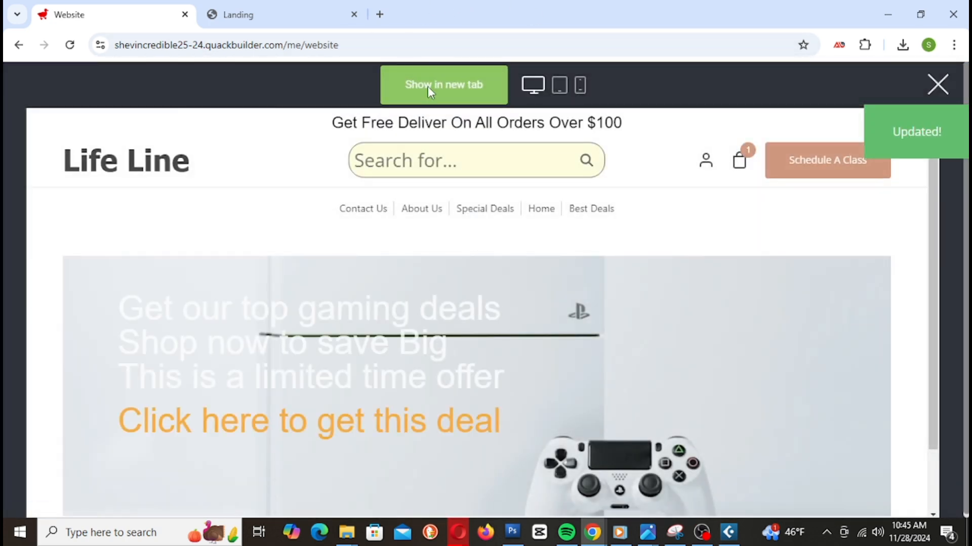
pyautogui.click(427, 86)
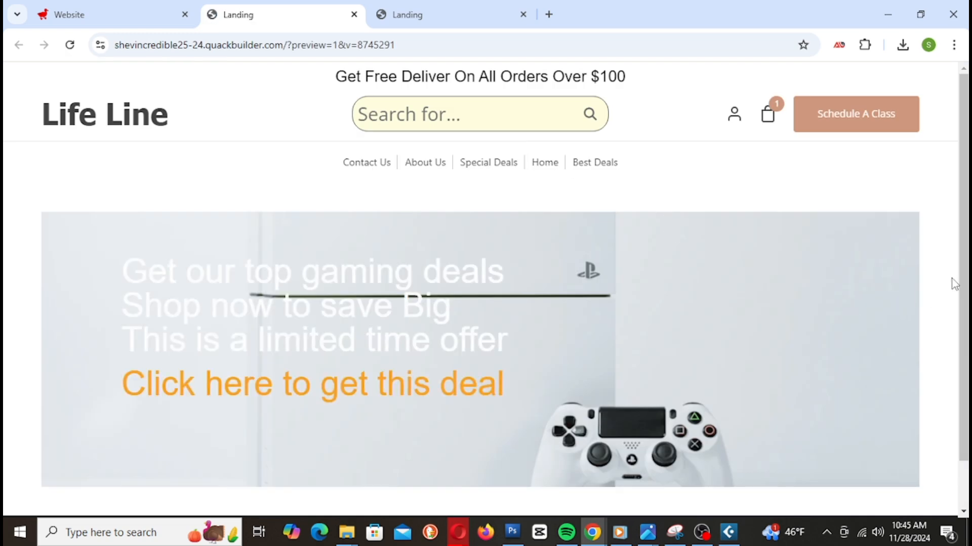
# Step: Scroll the Landing preview down to review the slider and footer
pyautogui.scroll(-1, 881, 277)
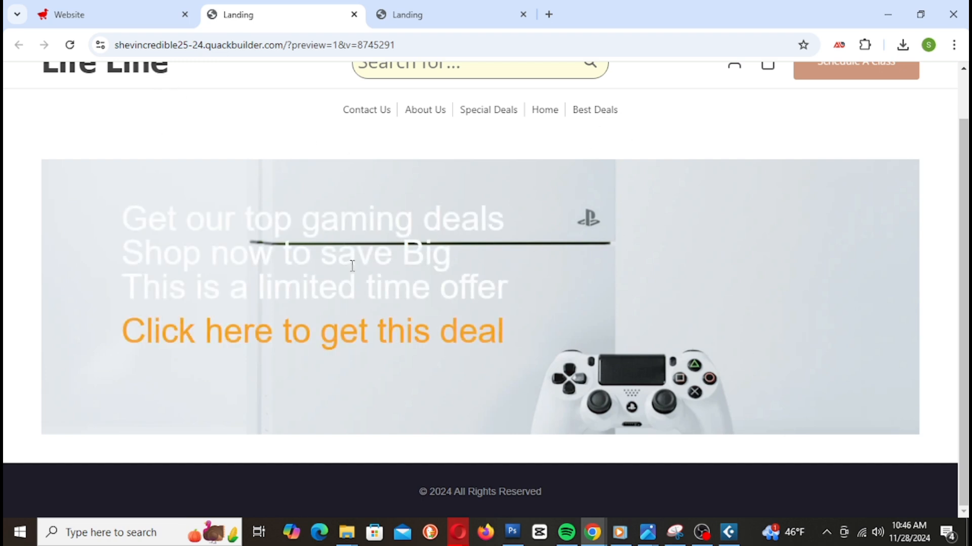
# Step: Open the second slide's background image library and search Unsplash for 'Home'
pyautogui.click(115, 20)
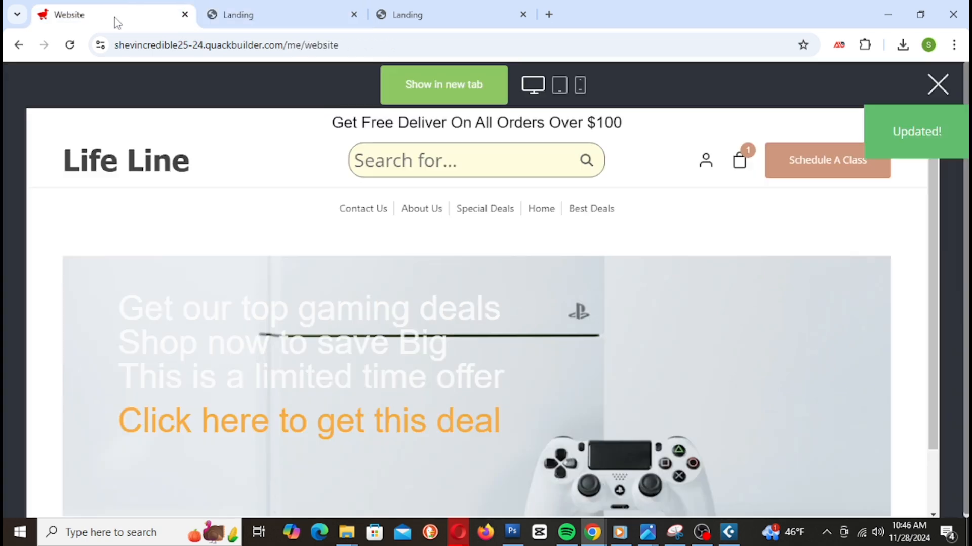
pyautogui.click(508, 343)
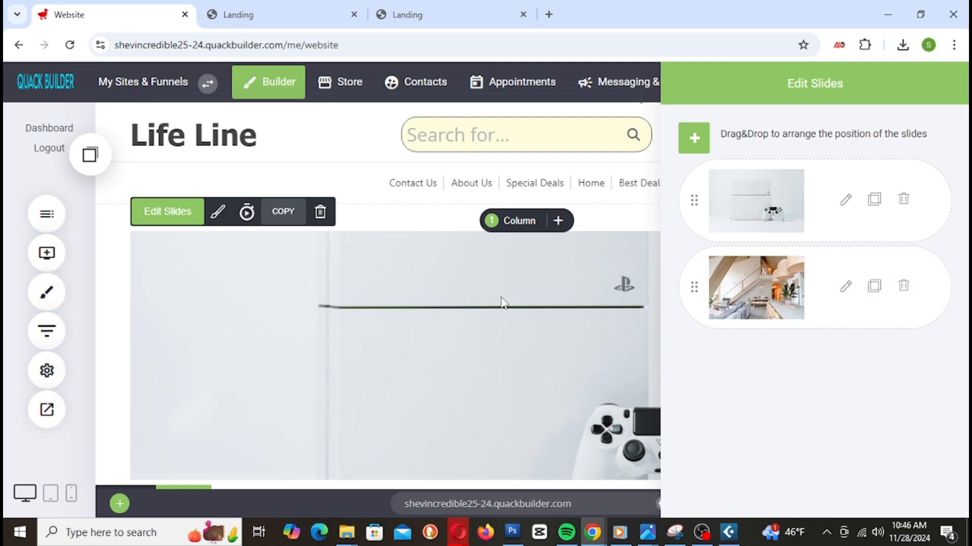
pyautogui.click(845, 288)
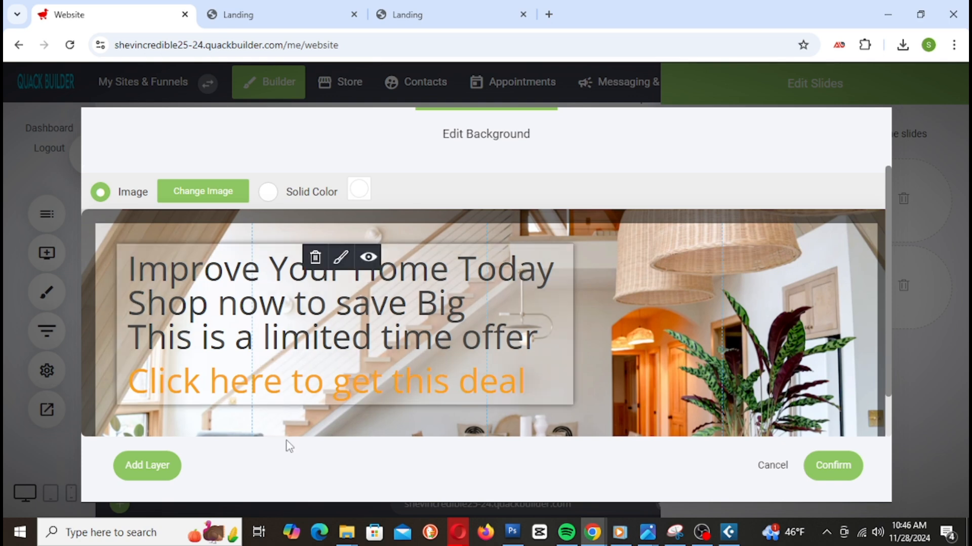
pyautogui.click(201, 200)
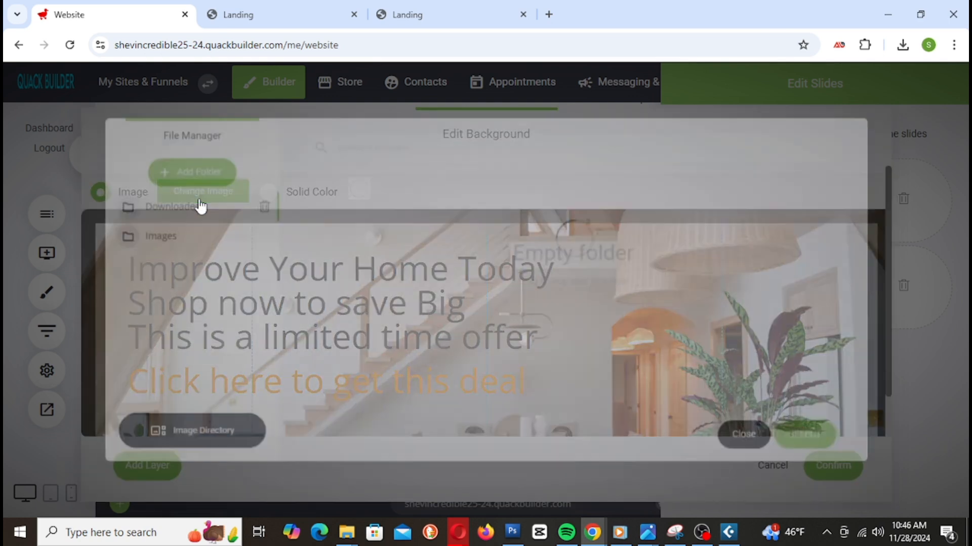
pyautogui.click(238, 436)
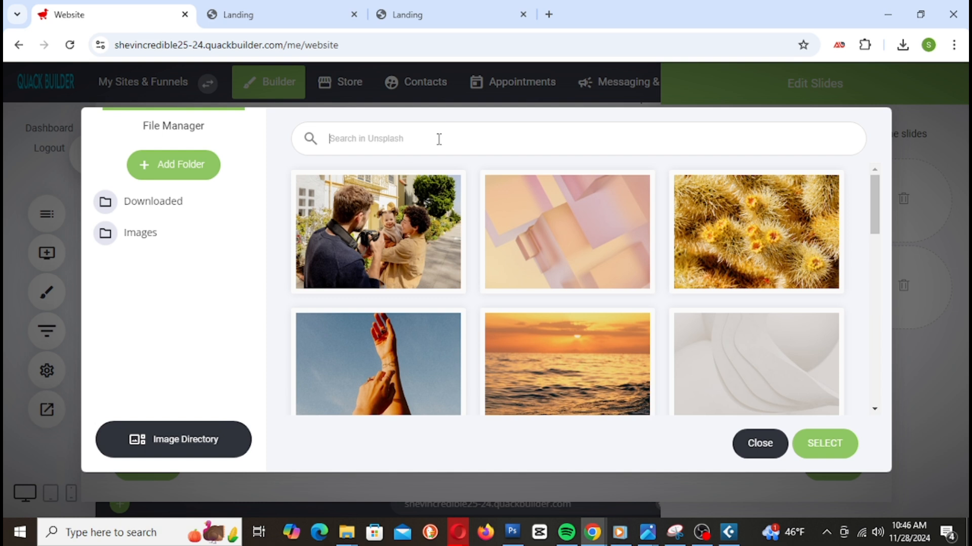
pyautogui.write('Home')
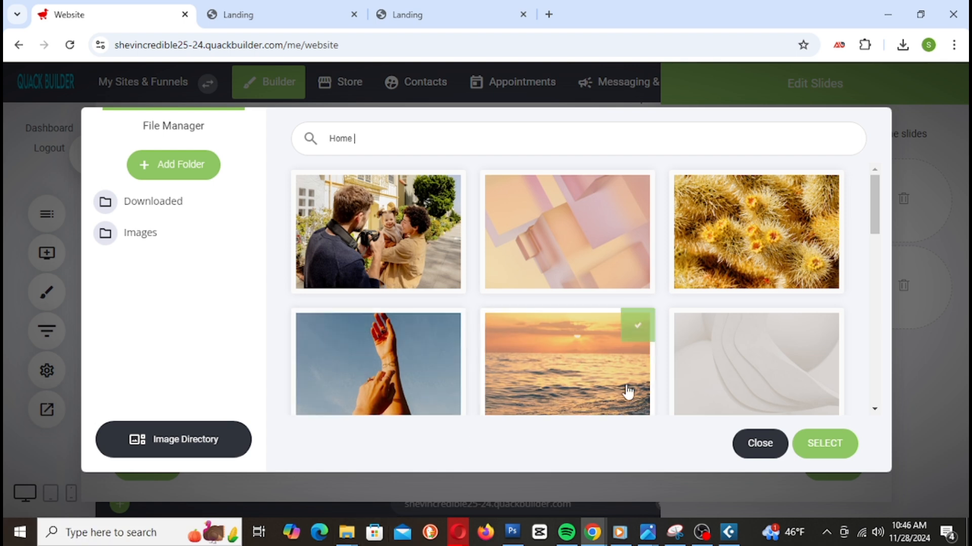
# Step: Choose the bright white kitchen photo from the results as the slide background
pyautogui.click(820, 444)
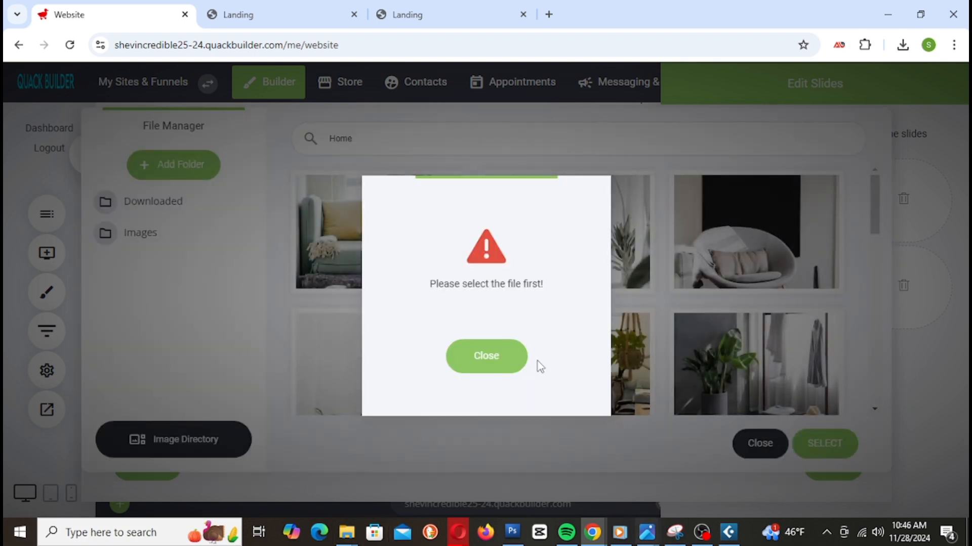
pyautogui.click(506, 355)
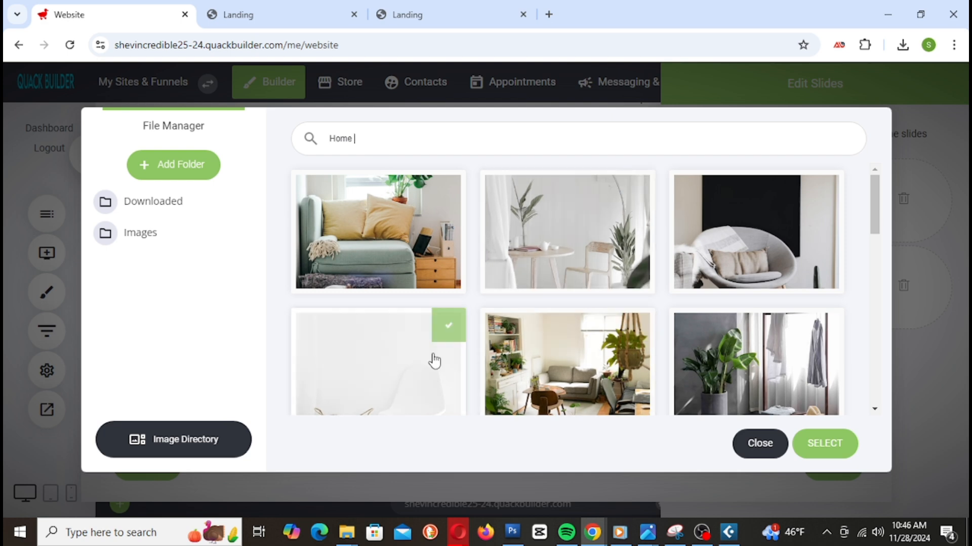
pyautogui.click(604, 251)
pyautogui.scroll(-3, 706, 344)
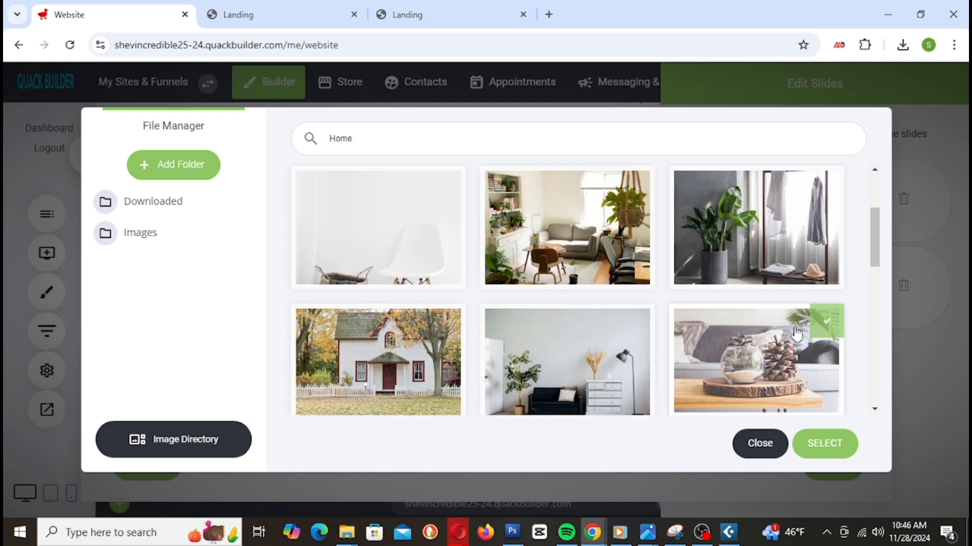
pyautogui.scroll(3, 794, 335)
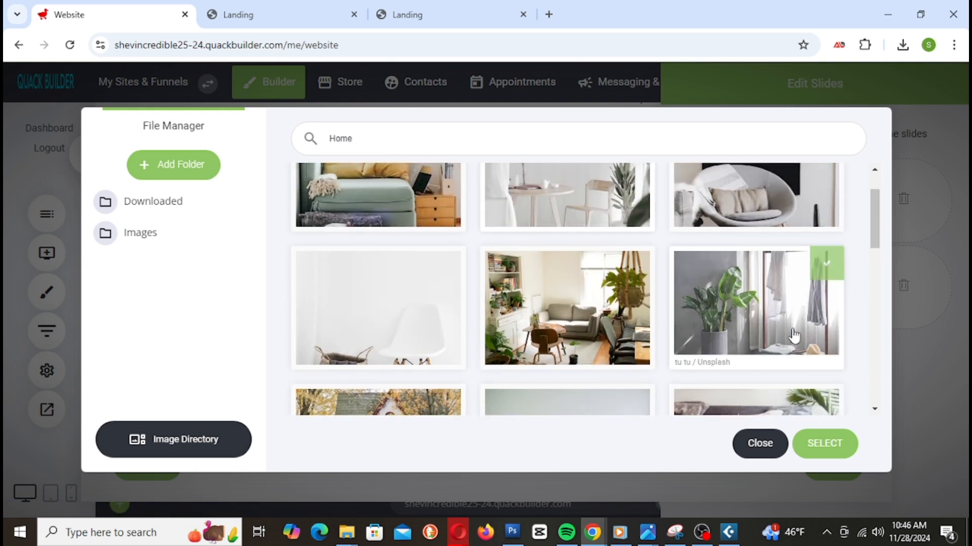
pyautogui.scroll(-3, 793, 336)
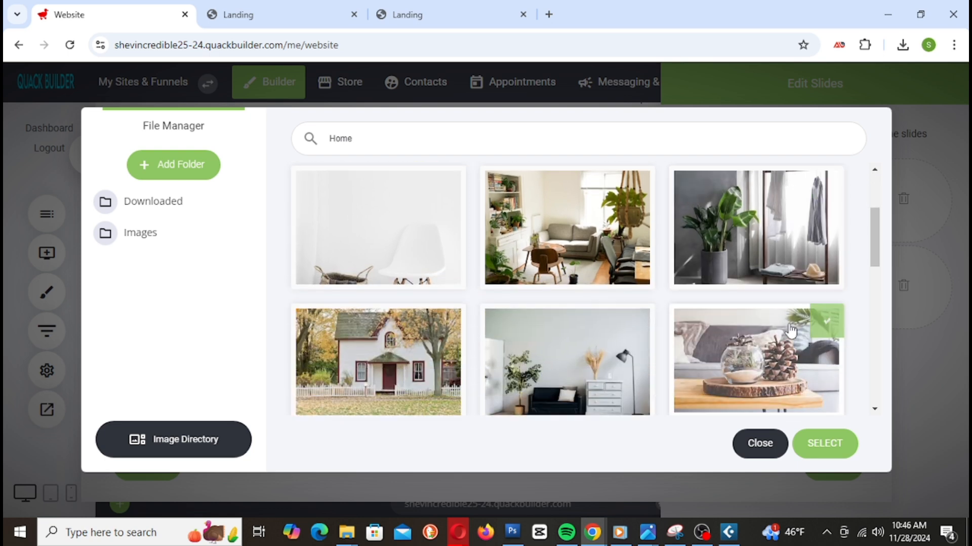
pyautogui.click(607, 228)
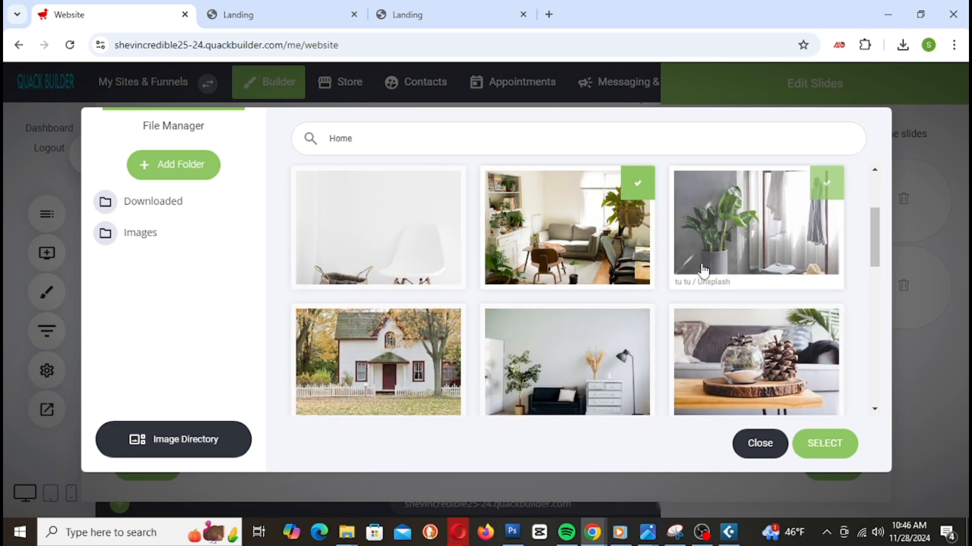
pyautogui.scroll(-3, 774, 334)
pyautogui.scroll(-3, 776, 332)
pyautogui.scroll(1, 778, 329)
pyautogui.click(635, 275)
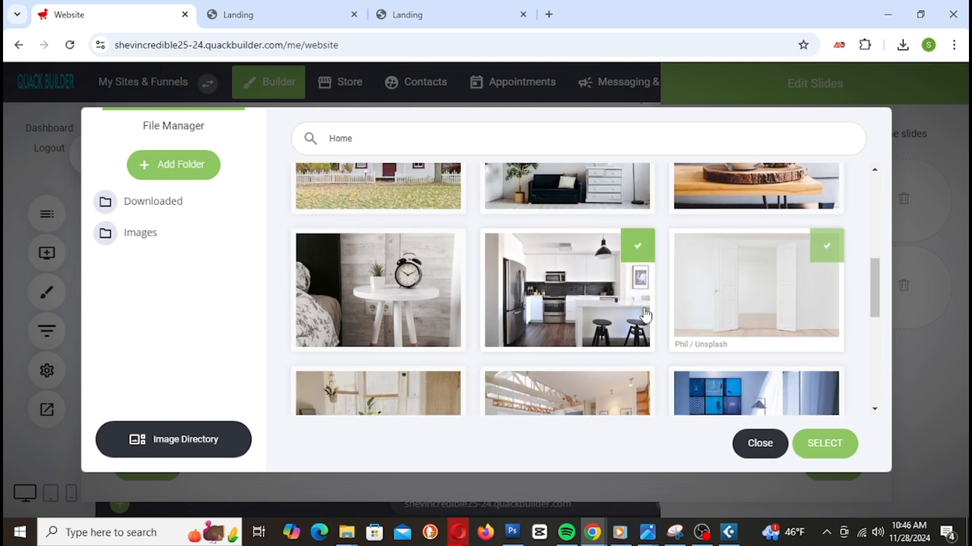
pyautogui.click(831, 445)
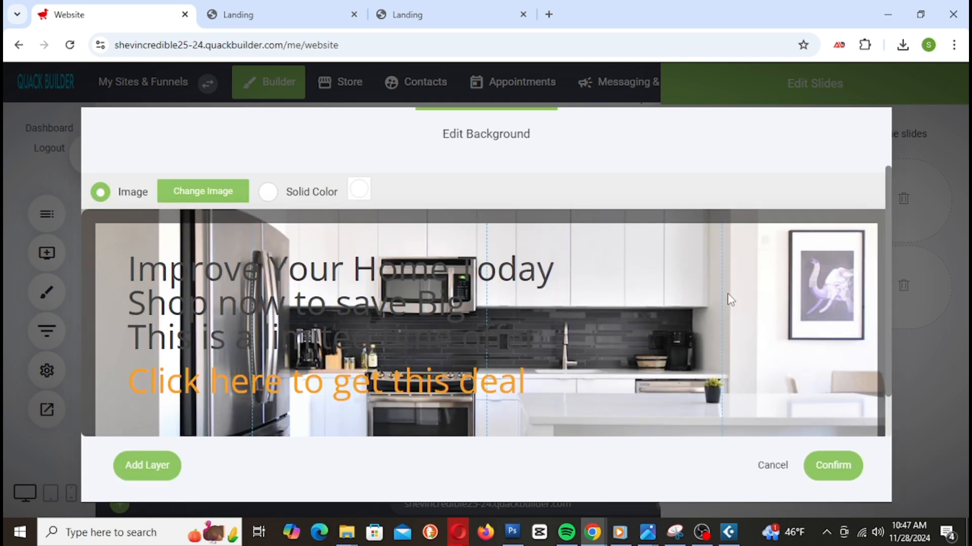
# Step: Select the kitchen slide's first three text lines and try a light grey BFBFBF colour
pyautogui.scroll(-1, 729, 299)
pyautogui.moveTo(139, 225)
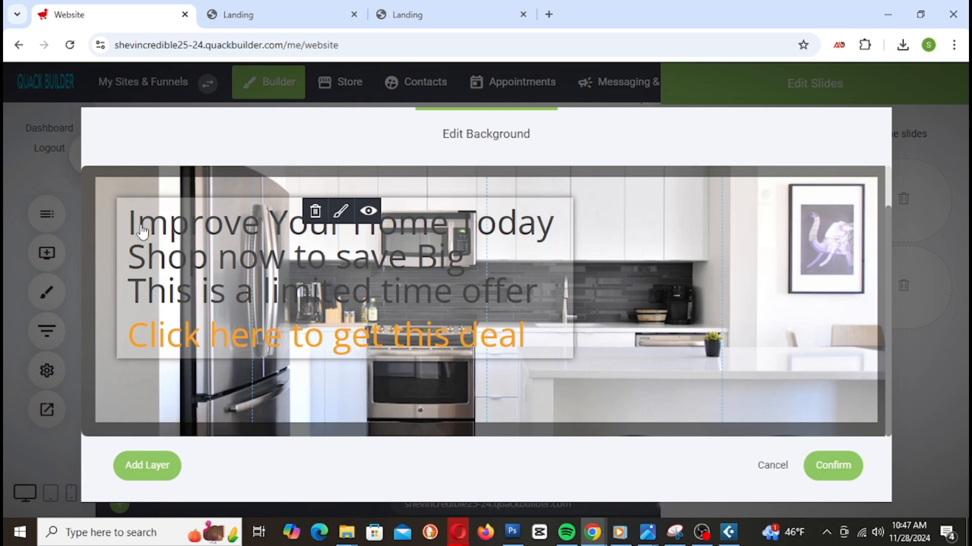
pyautogui.click(338, 210)
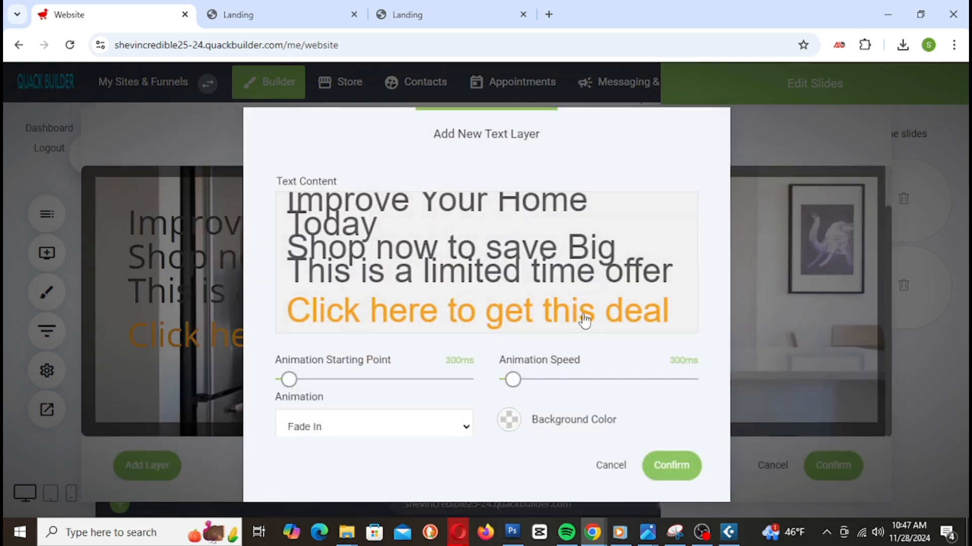
pyautogui.click(390, 207)
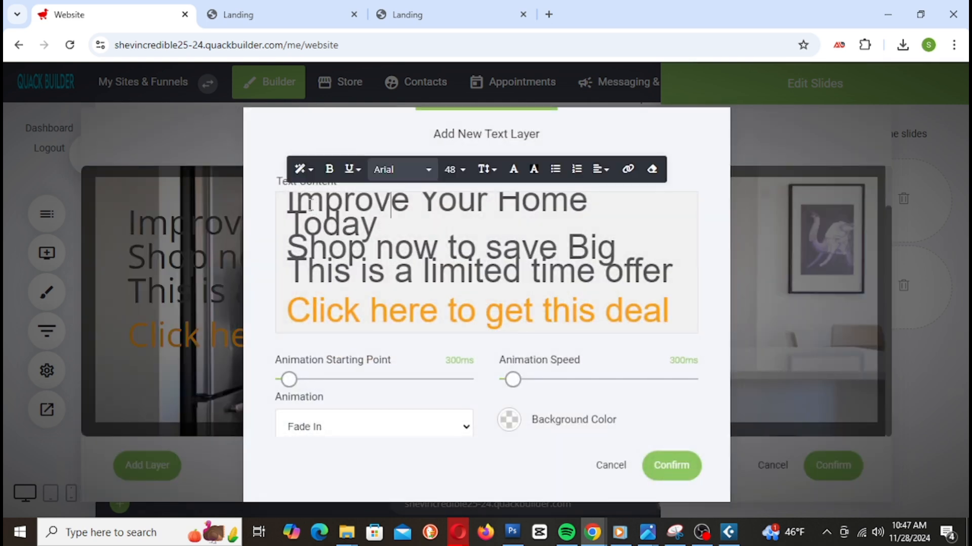
pyautogui.click(289, 199)
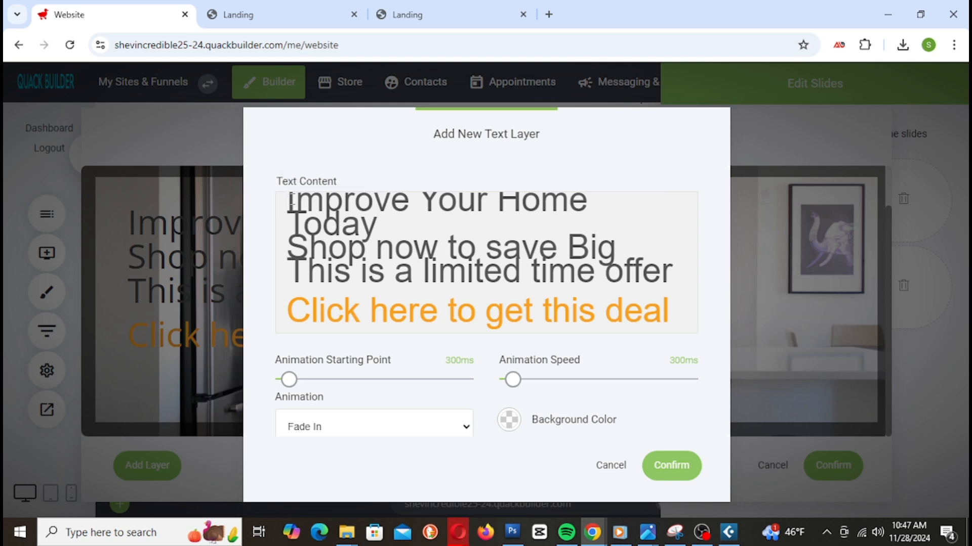
pyautogui.moveTo(290, 199); pyautogui.dragTo(616, 251)
pyautogui.click(569, 265)
pyautogui.moveTo(676, 275); pyautogui.dragTo(293, 197)
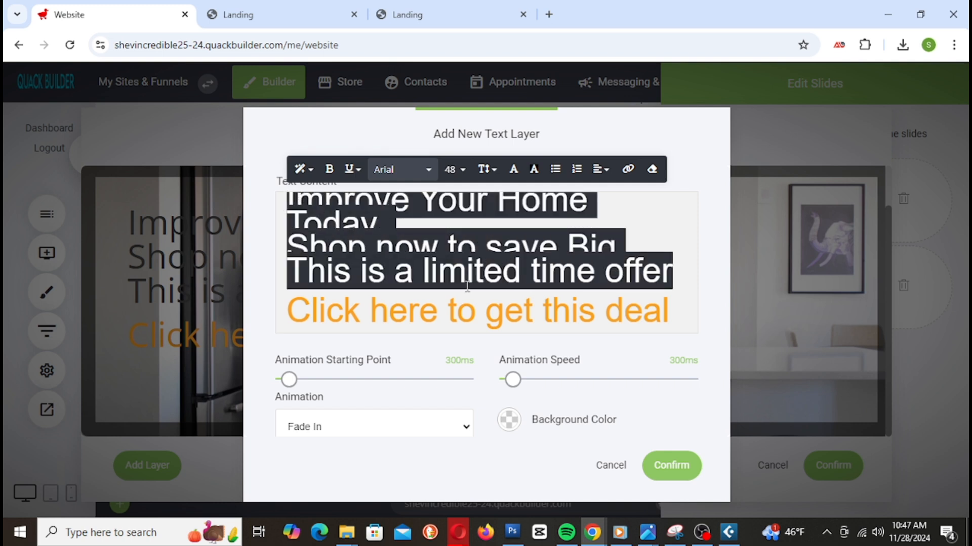
pyautogui.click(513, 169)
pyautogui.moveTo(559, 251); pyautogui.dragTo(553, 203)
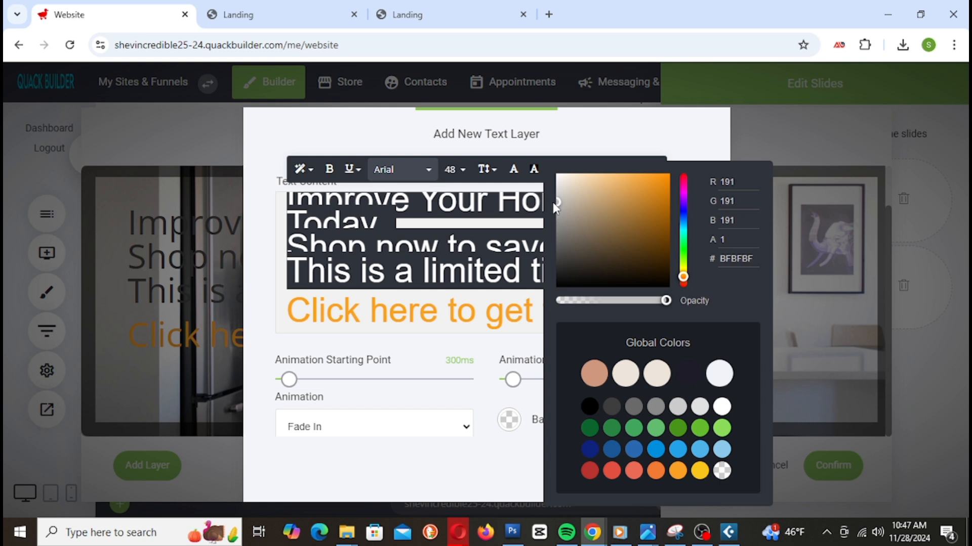
pyautogui.click(448, 239)
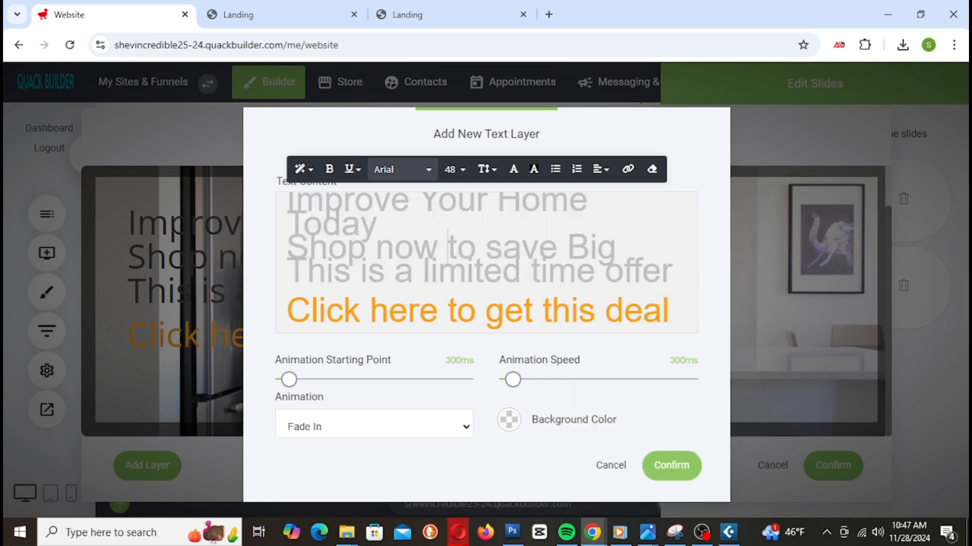
# Step: Recolour the three lines, trying pale cyan before settling on grey-blue 899BA0
pyautogui.moveTo(288, 203); pyautogui.dragTo(674, 265)
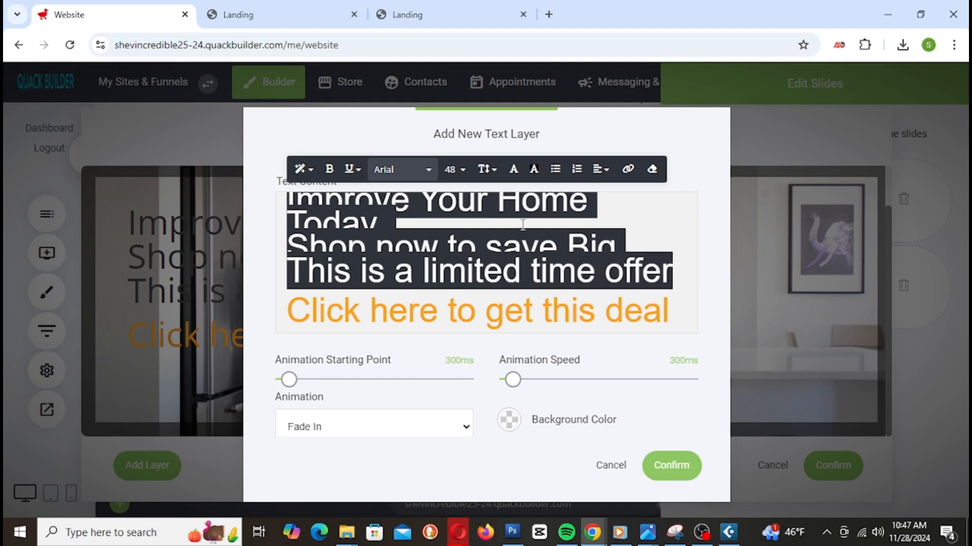
pyautogui.click(513, 169)
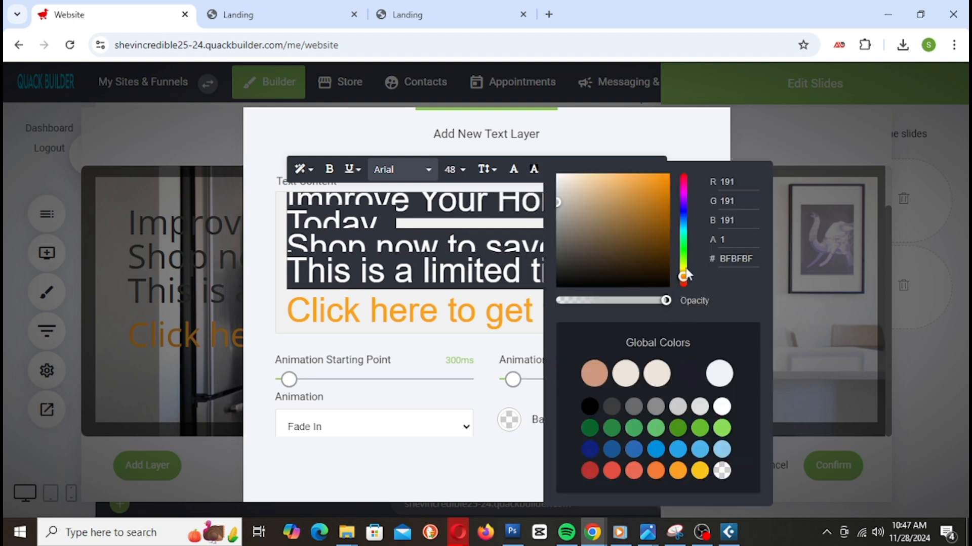
pyautogui.moveTo(559, 203); pyautogui.dragTo(558, 189)
pyautogui.click(684, 229)
pyautogui.moveTo(577, 195)
pyautogui.mouseDown()
pyautogui.moveTo(562, 195)
pyautogui.moveTo(567, 187)
pyautogui.mouseUp()
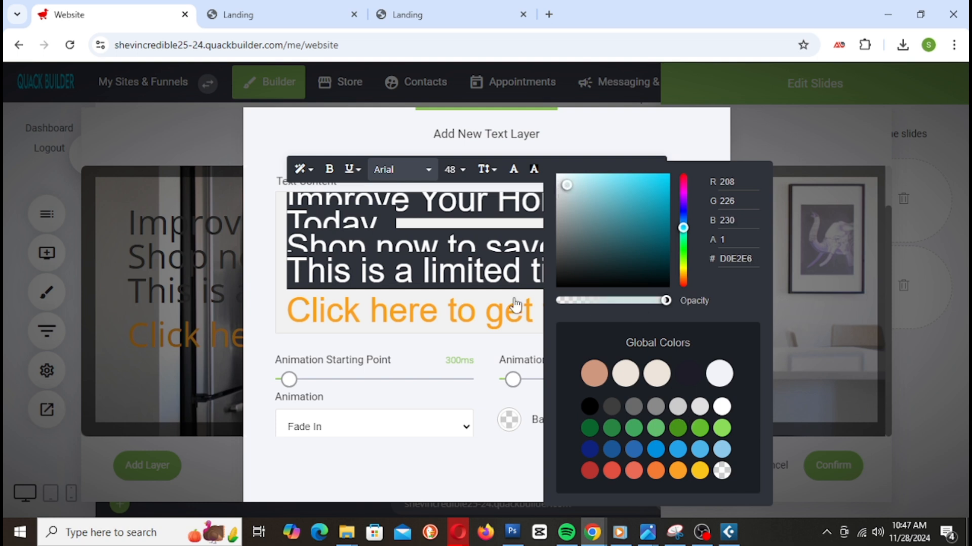
pyautogui.click(464, 197)
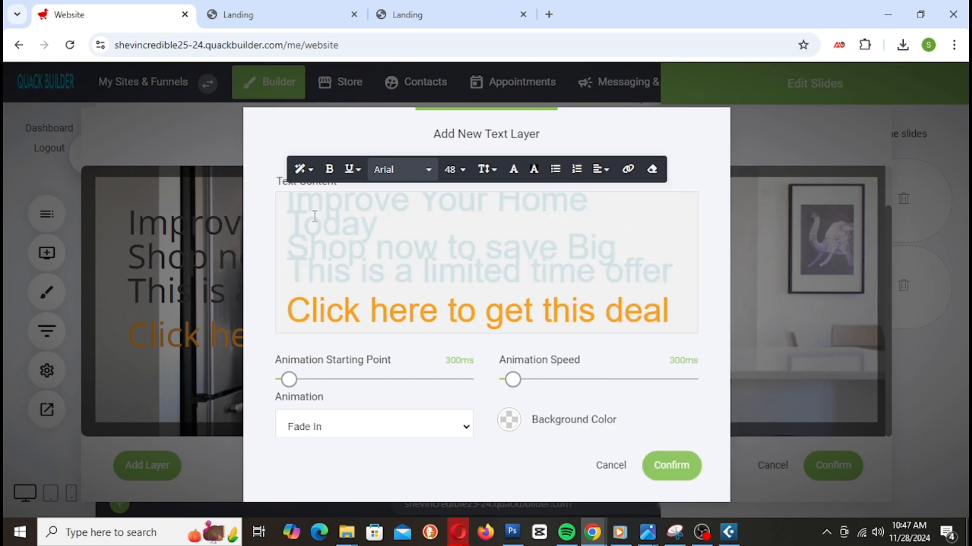
pyautogui.moveTo(290, 200); pyautogui.dragTo(683, 280)
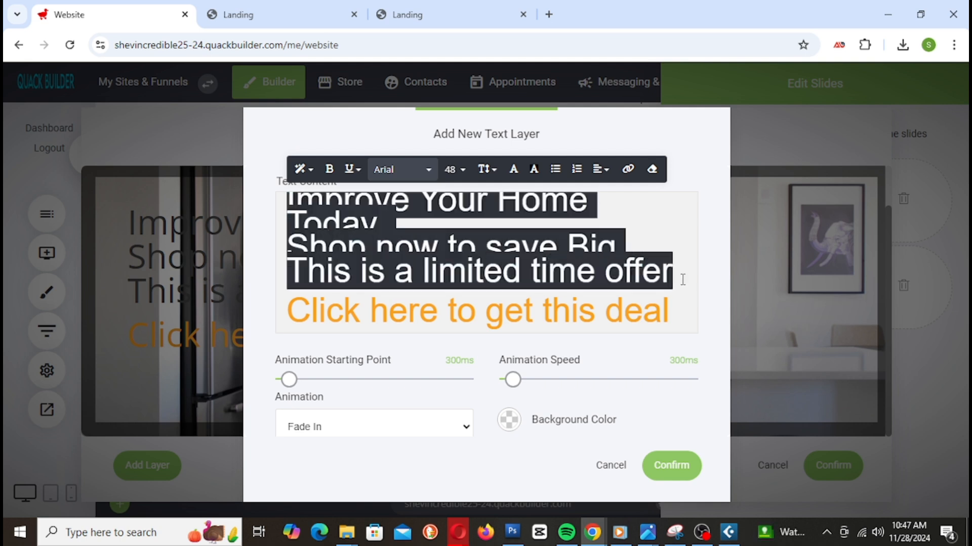
pyautogui.click(513, 169)
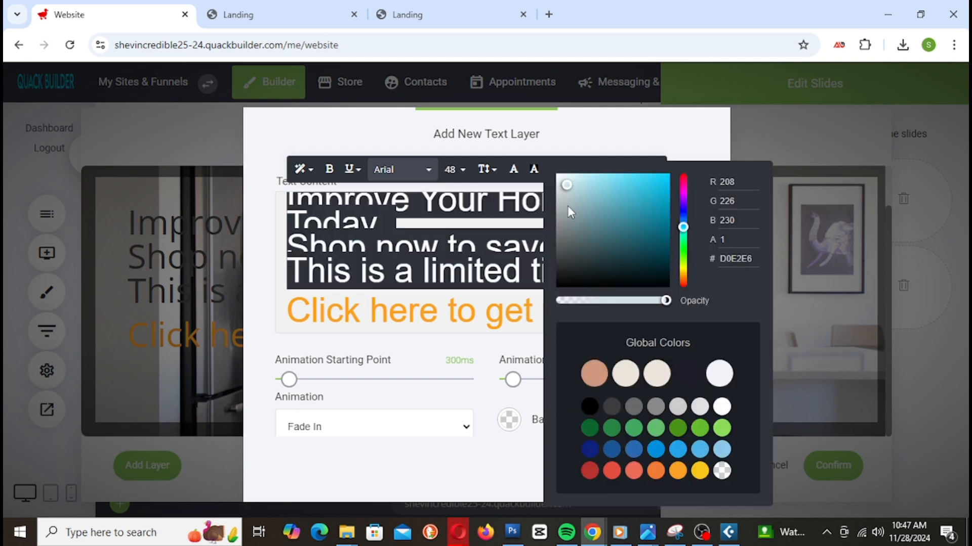
pyautogui.moveTo(568, 188); pyautogui.dragTo(573, 223)
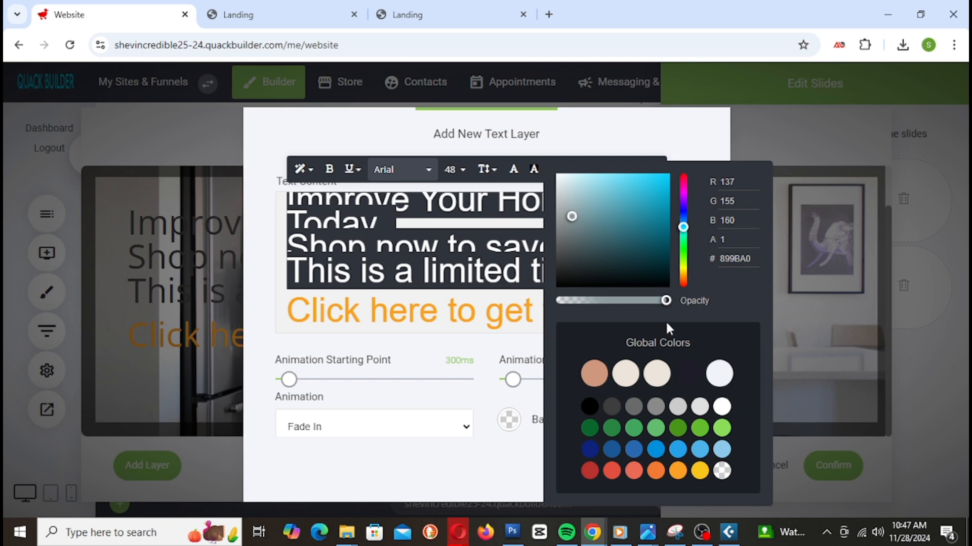
pyautogui.click(470, 222)
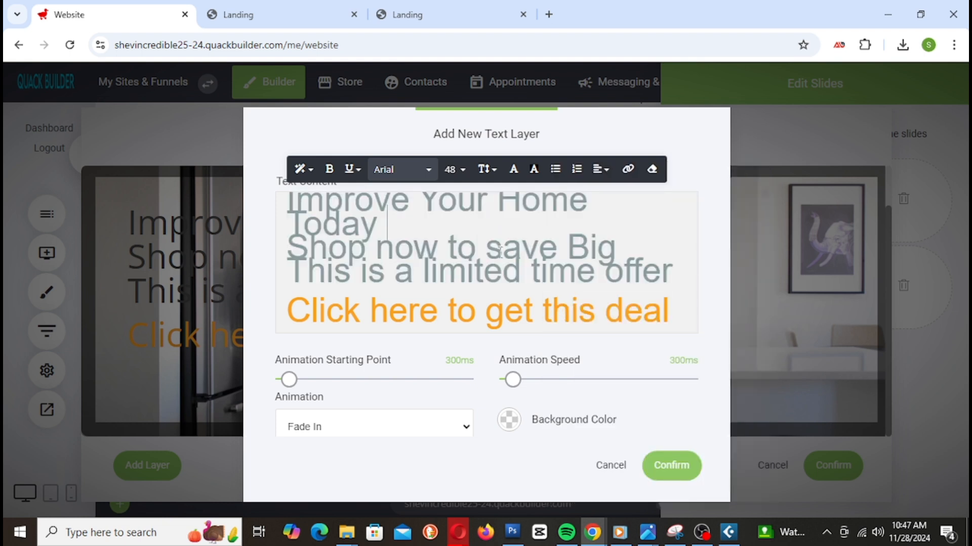
# Step: Confirm both dialogs, save the site, and reload the Landing preview
pyautogui.click(678, 465)
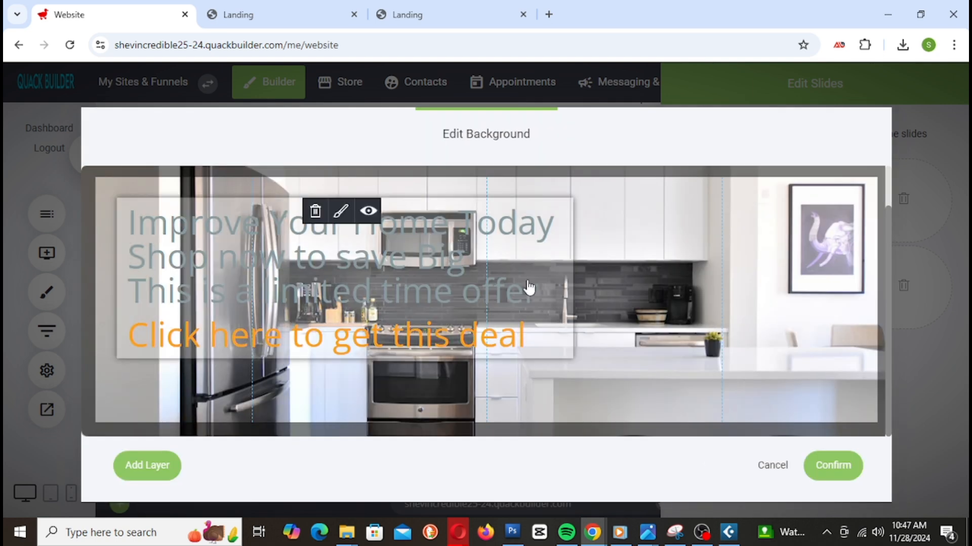
pyautogui.click(837, 471)
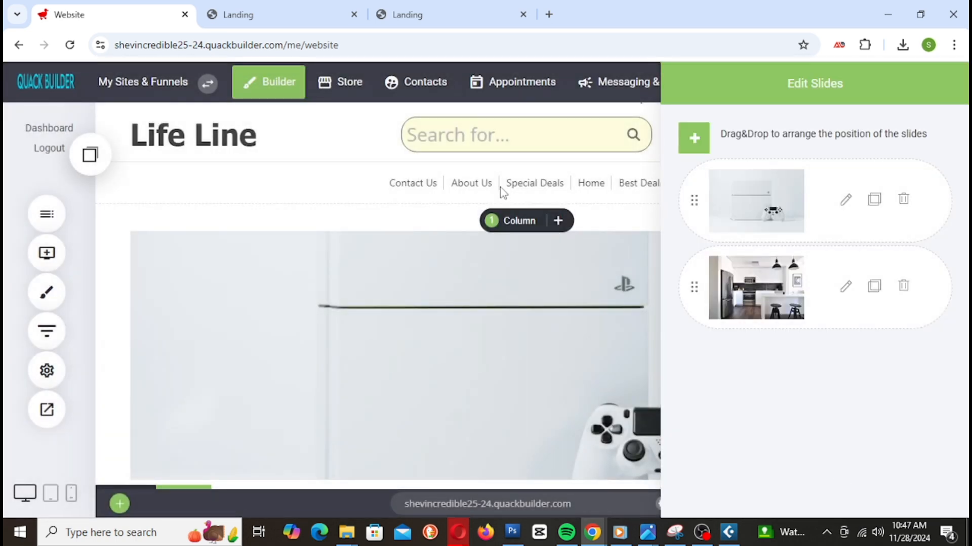
pyautogui.click(855, 80)
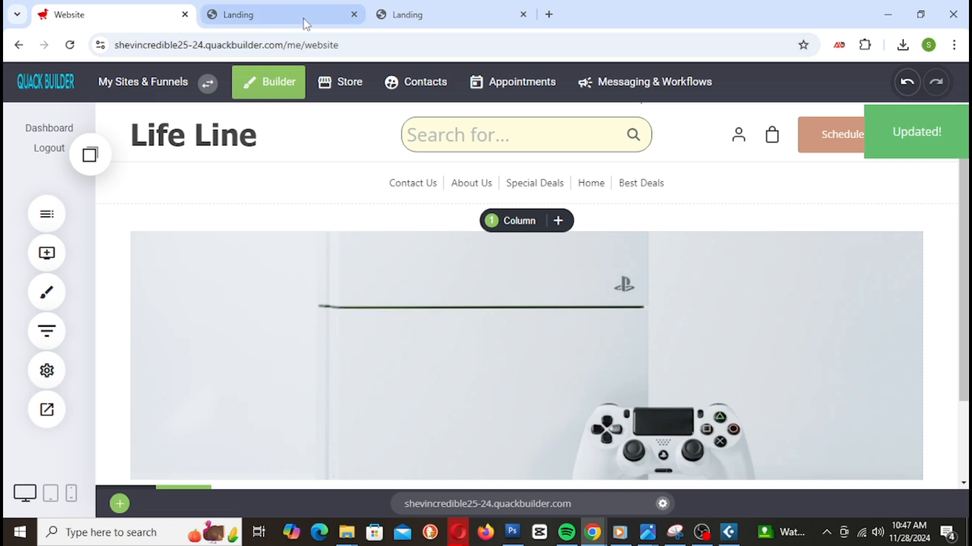
pyautogui.click(304, 19)
pyautogui.rightClick(303, 19)
pyautogui.click(382, 148)
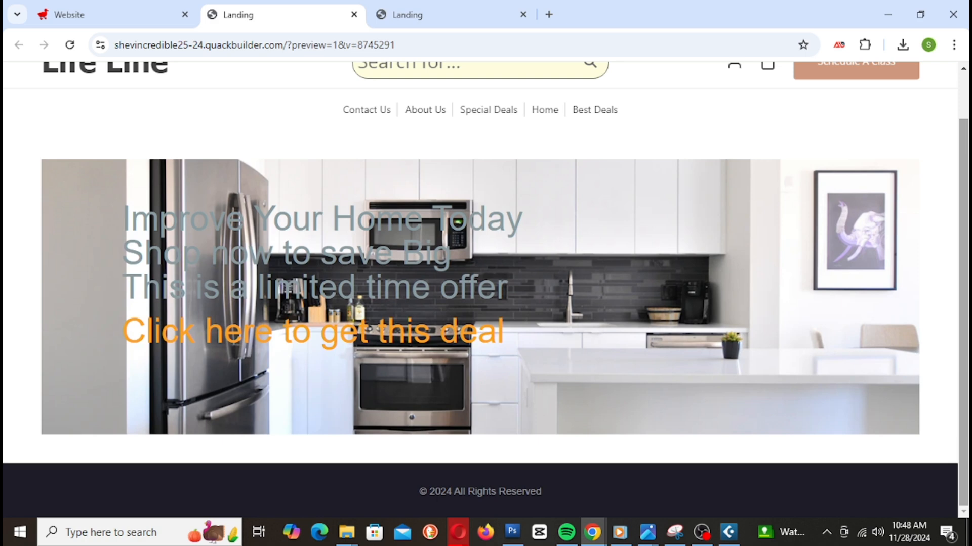
# Step: Give the kitchen slide's first three text lines a translucent light-blue BAF2FF background
pyautogui.click(141, 23)
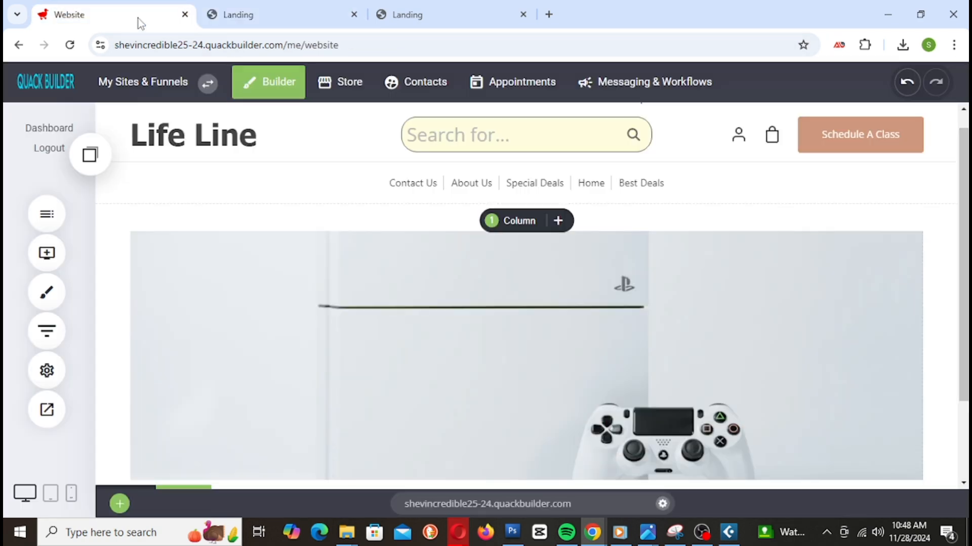
pyautogui.click(417, 310)
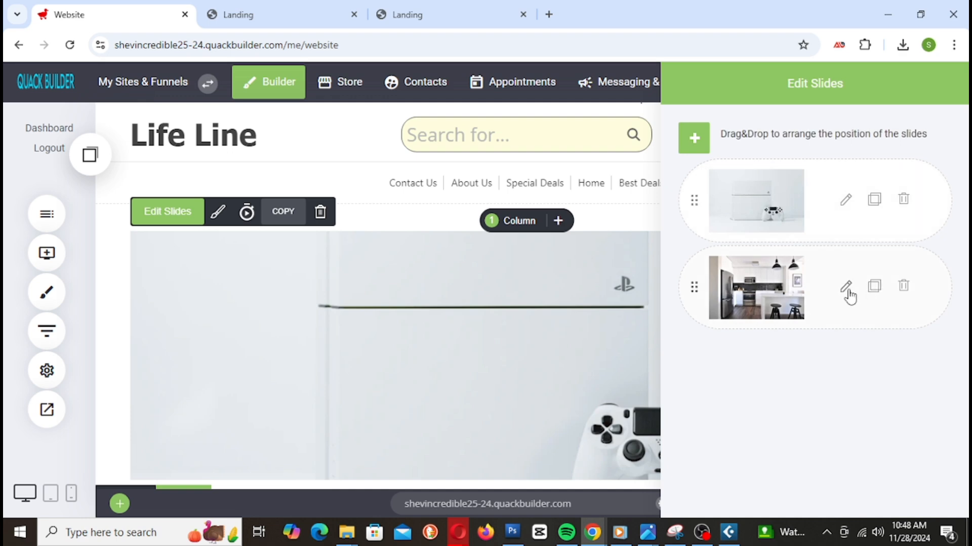
pyautogui.click(850, 297)
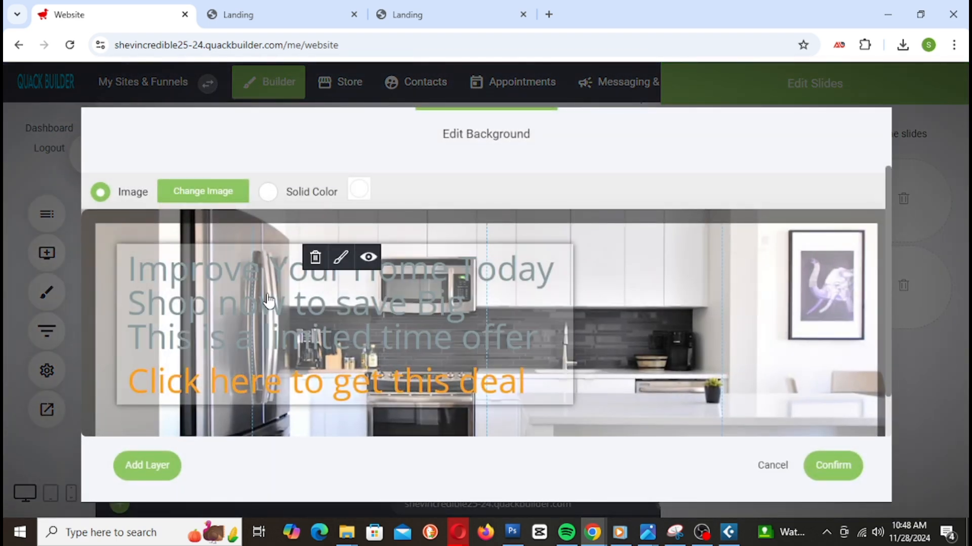
pyautogui.click(221, 280)
pyautogui.click(287, 205)
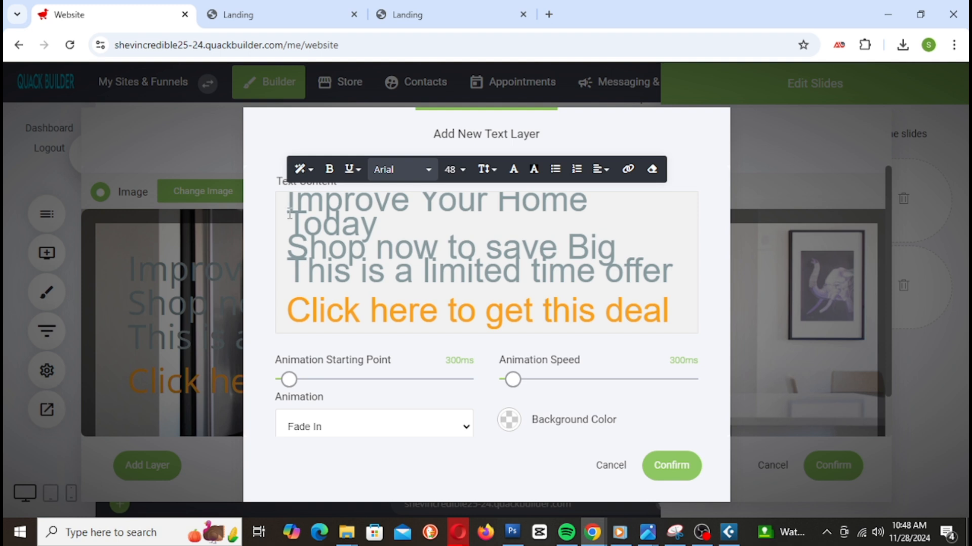
pyautogui.moveTo(288, 201); pyautogui.dragTo(682, 265)
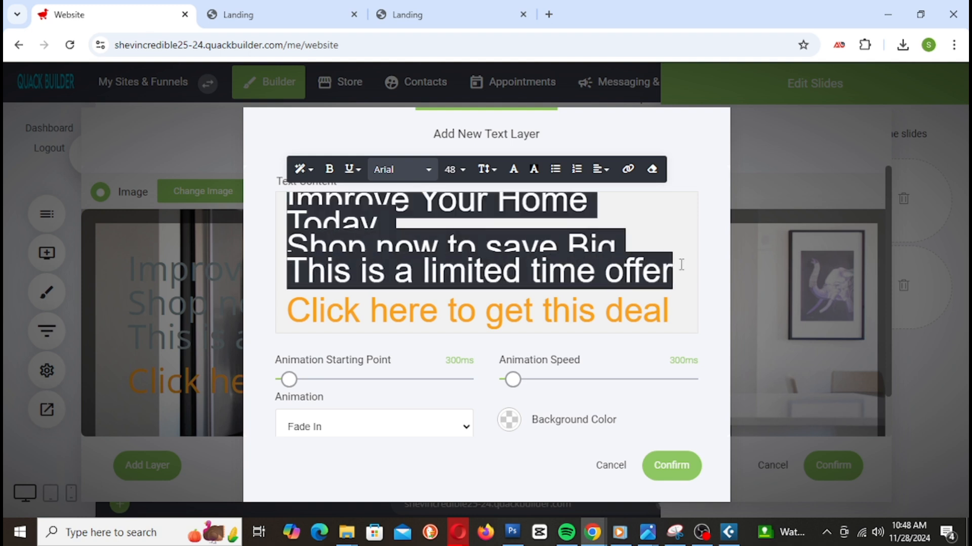
pyautogui.click(534, 169)
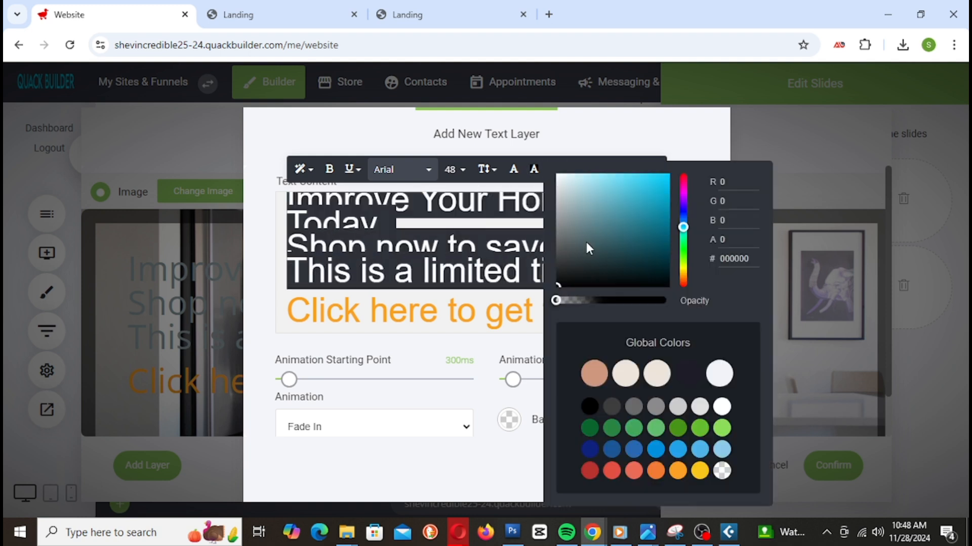
pyautogui.moveTo(604, 187); pyautogui.dragTo(587, 174)
pyautogui.moveTo(661, 299); pyautogui.dragTo(627, 304)
pyautogui.click(391, 131)
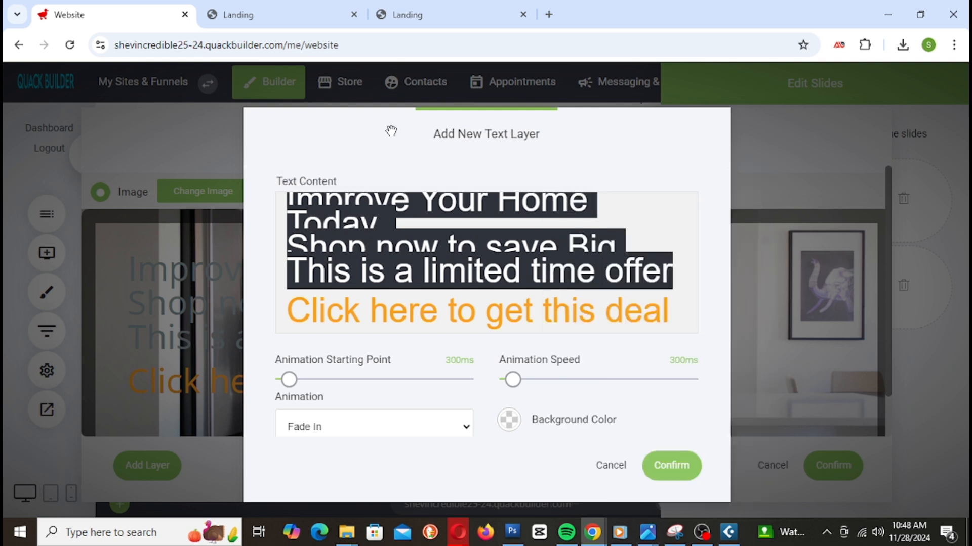
pyautogui.click(411, 244)
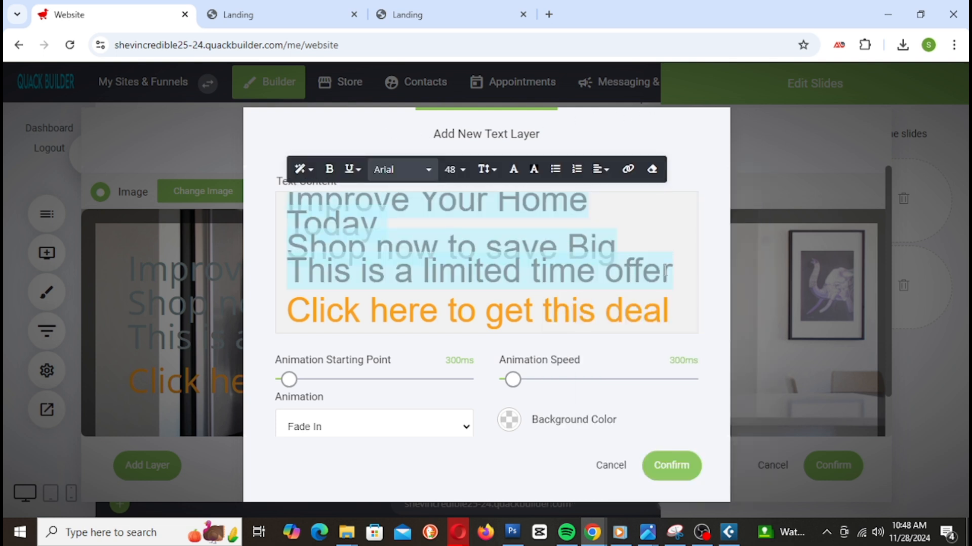
# Step: Change those three lines' text colour and confirm the text layer
pyautogui.moveTo(669, 272); pyautogui.dragTo(289, 202)
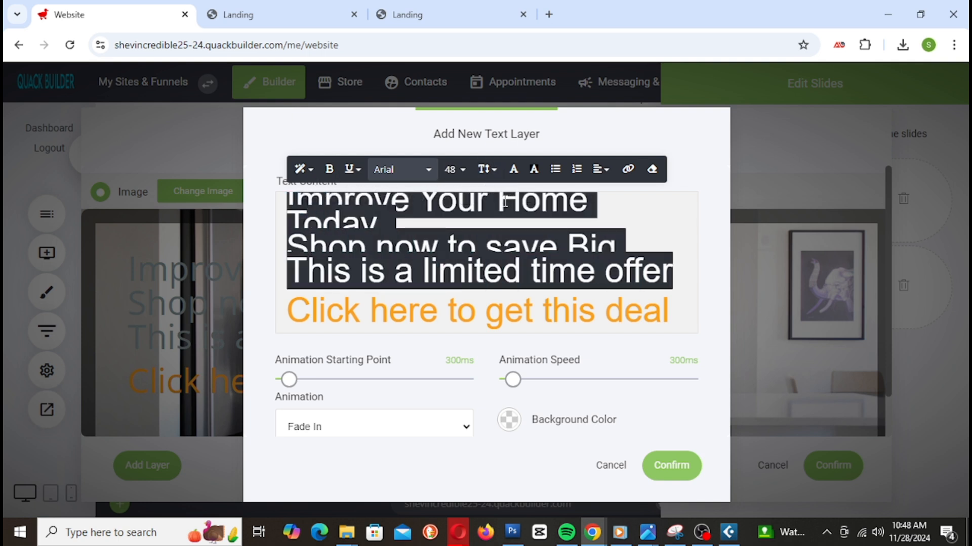
pyautogui.click(513, 170)
pyautogui.moveTo(560, 220); pyautogui.dragTo(519, 263)
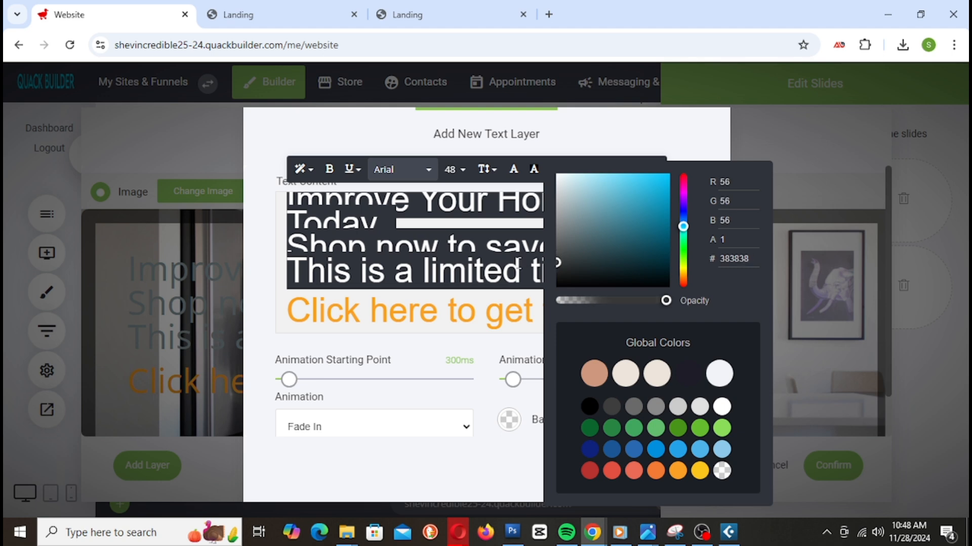
pyautogui.click(618, 138)
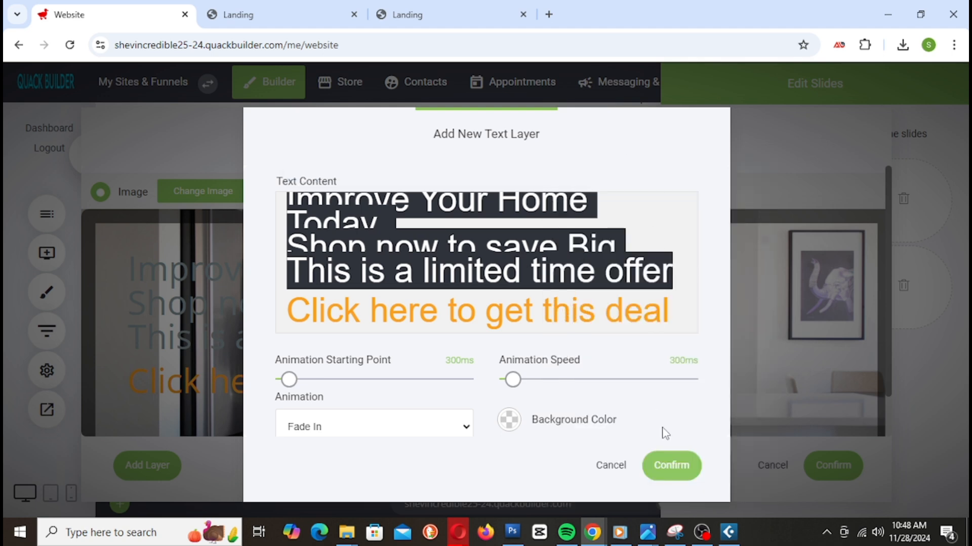
pyautogui.click(671, 465)
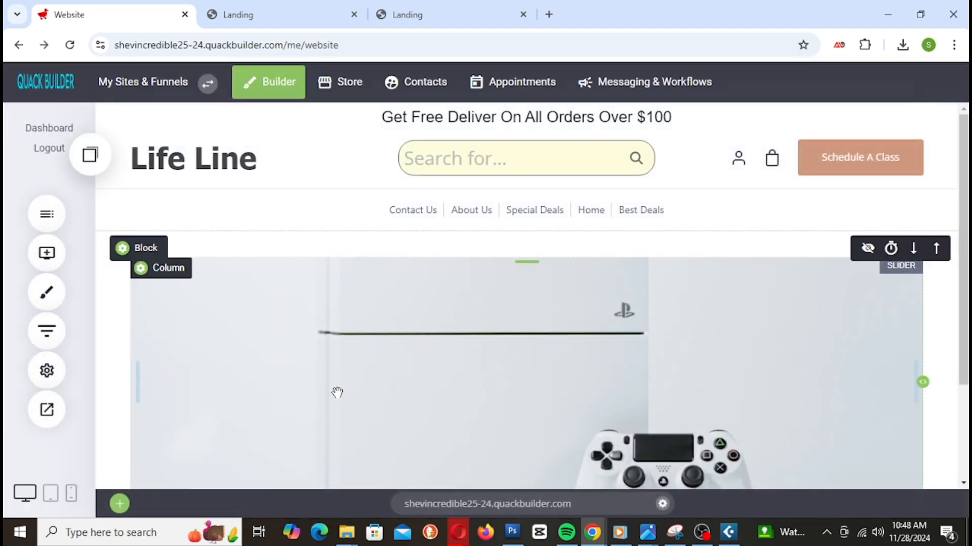
pyautogui.click(337, 393)
# Step: Reapply a translucent light-cyan background to the kitchen slide's first three lines
pyautogui.click(844, 286)
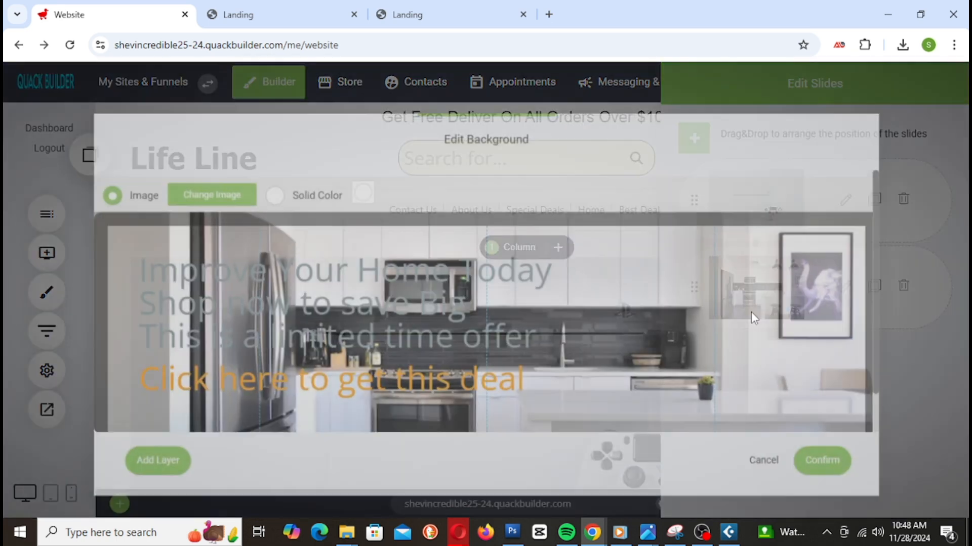
pyautogui.click(202, 295)
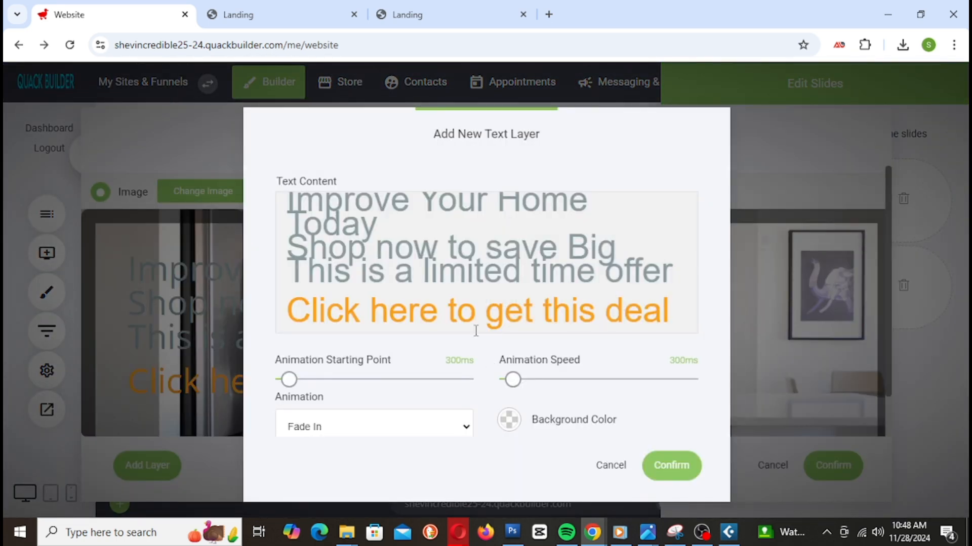
pyautogui.click(332, 227)
pyautogui.moveTo(288, 203); pyautogui.dragTo(687, 272)
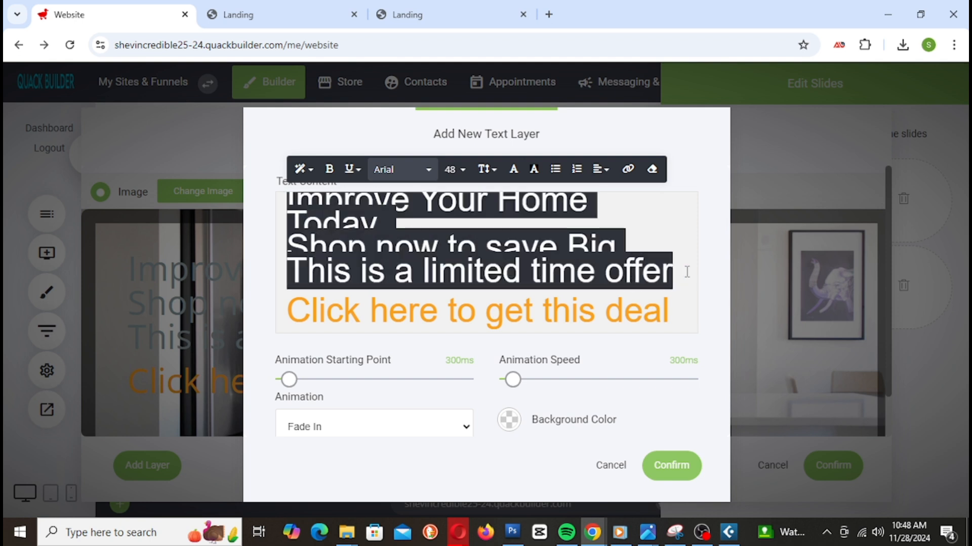
pyautogui.click(533, 169)
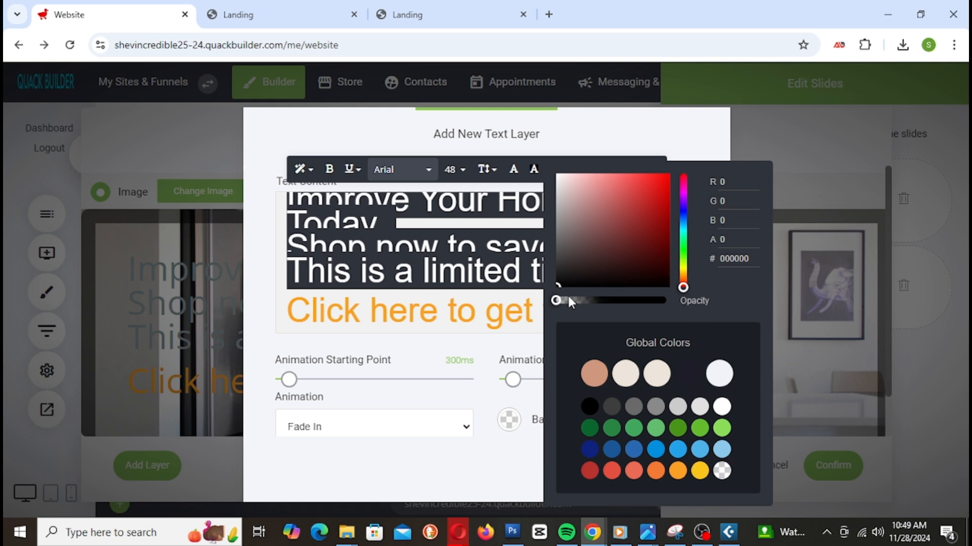
pyautogui.moveTo(686, 273); pyautogui.dragTo(684, 234)
pyautogui.moveTo(618, 200); pyautogui.dragTo(587, 178)
pyautogui.moveTo(666, 301); pyautogui.dragTo(621, 301)
pyautogui.click(470, 227)
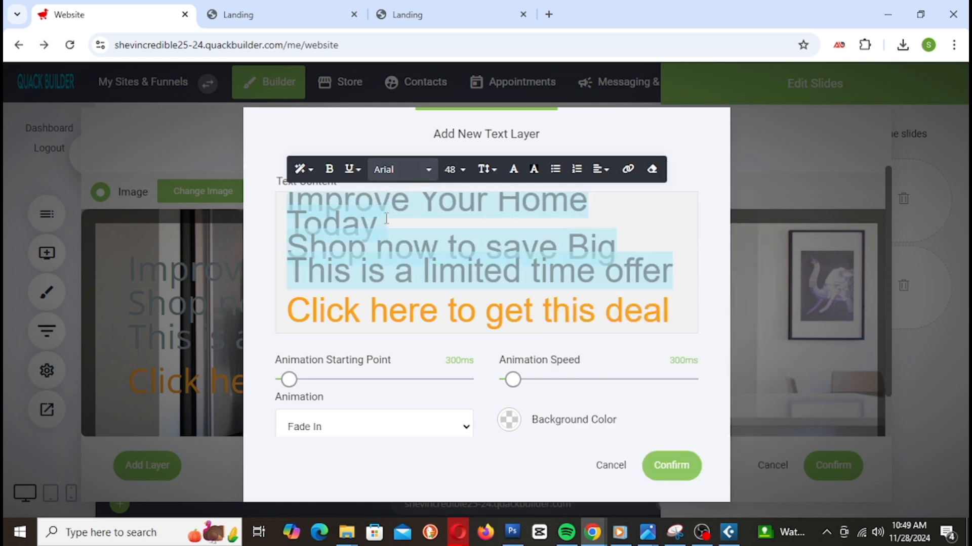
pyautogui.click(286, 200)
# Step: Darken their text to near-black grey, confirm both dialogs, and save the site
pyautogui.moveTo(288, 200); pyautogui.dragTo(679, 265)
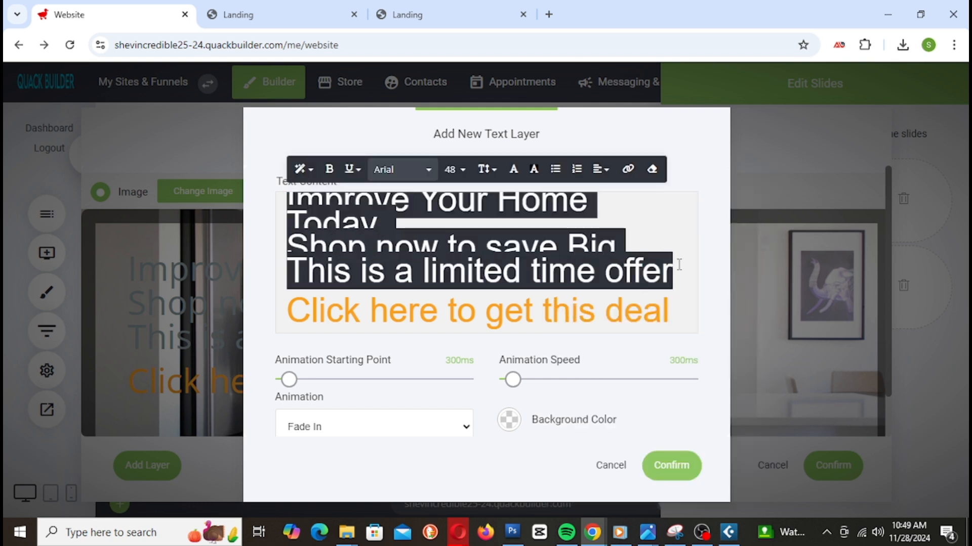
pyautogui.click(513, 170)
pyautogui.moveTo(570, 221); pyautogui.dragTo(536, 269)
pyautogui.click(465, 225)
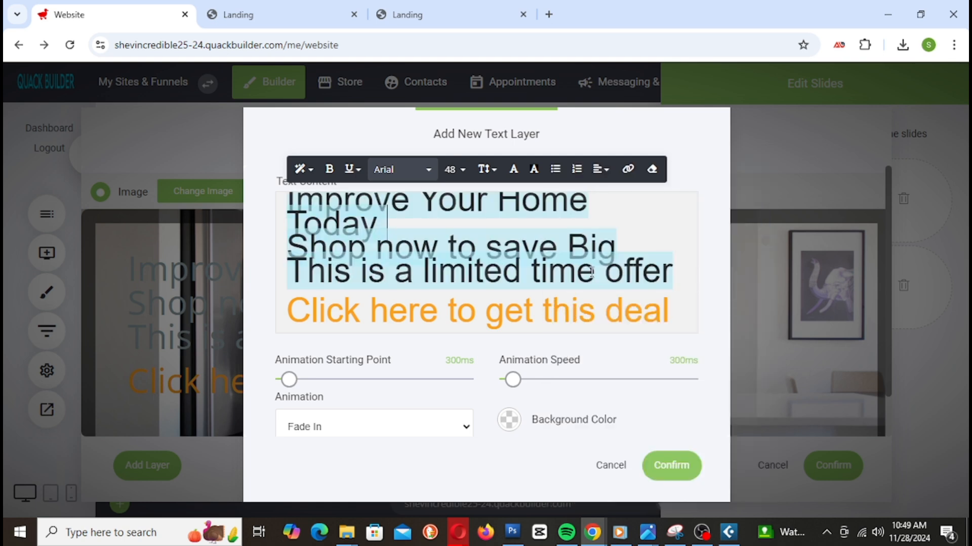
pyautogui.click(676, 473)
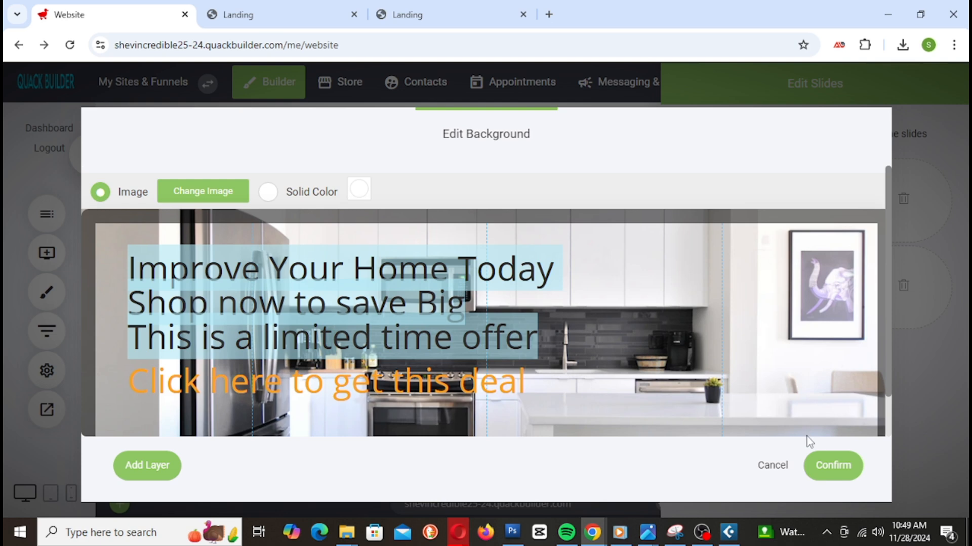
pyautogui.click(833, 465)
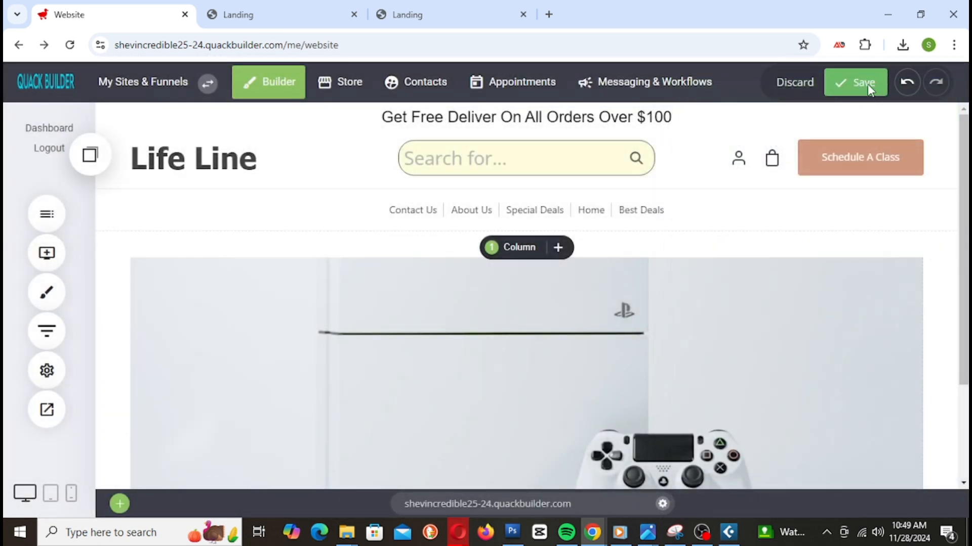
pyautogui.click(867, 84)
pyautogui.click(275, 20)
pyautogui.rightClick(276, 19)
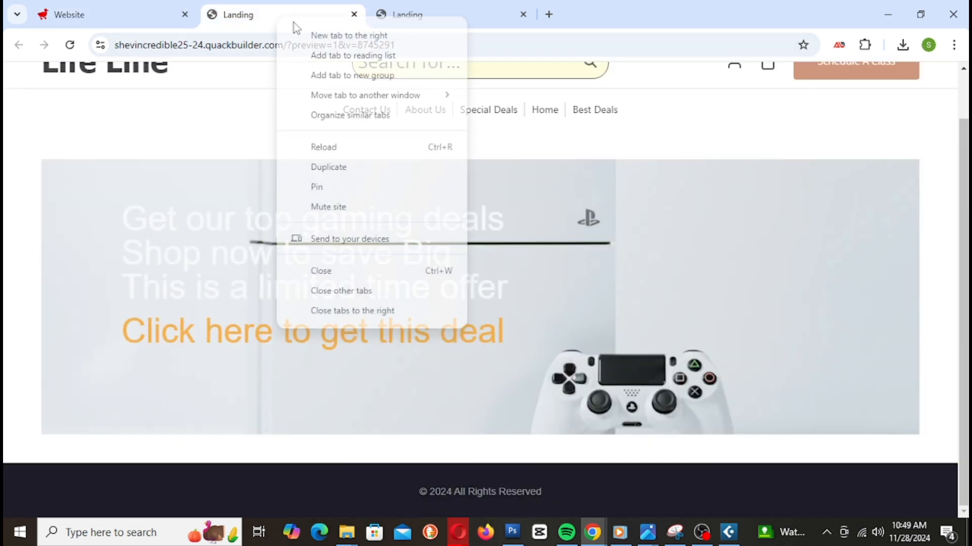
pyautogui.click(352, 147)
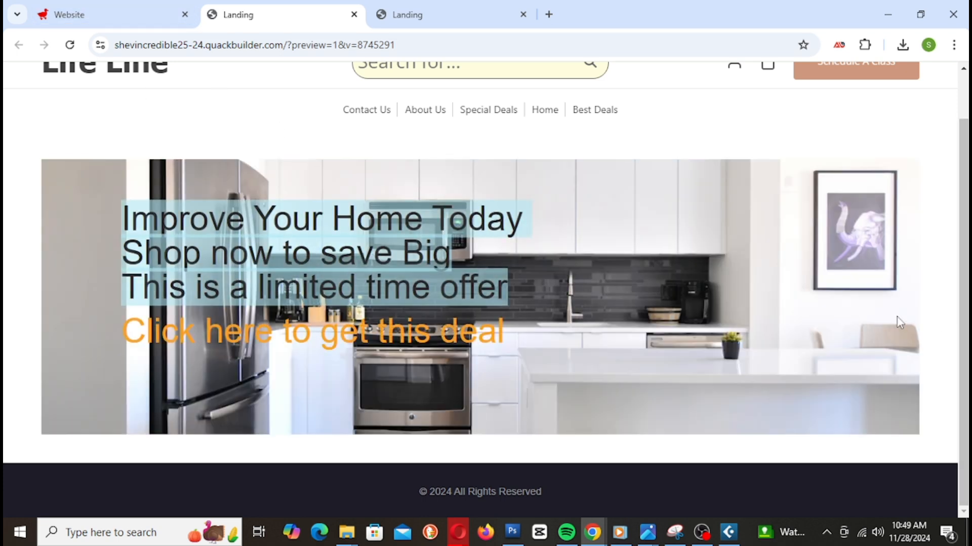
pyautogui.scroll(1, 722, 377)
pyautogui.scroll(-1, 717, 375)
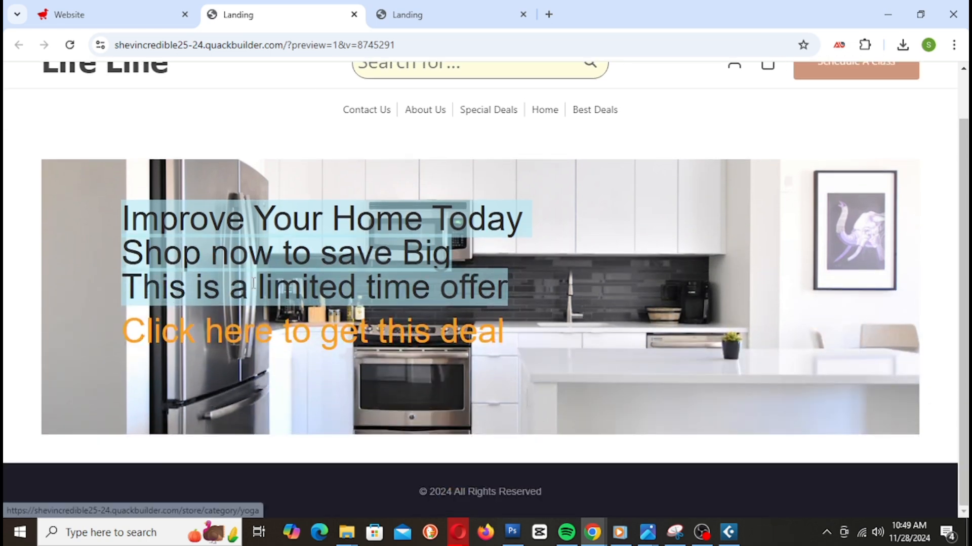
pyautogui.click(320, 346)
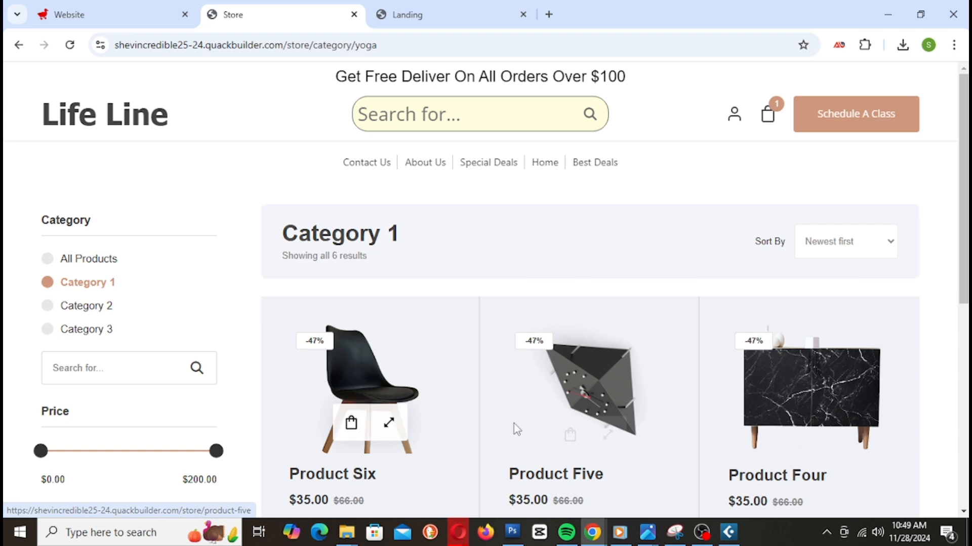
pyautogui.scroll(-8, 500, 412)
pyautogui.scroll(8, 541, 413)
pyautogui.click(19, 45)
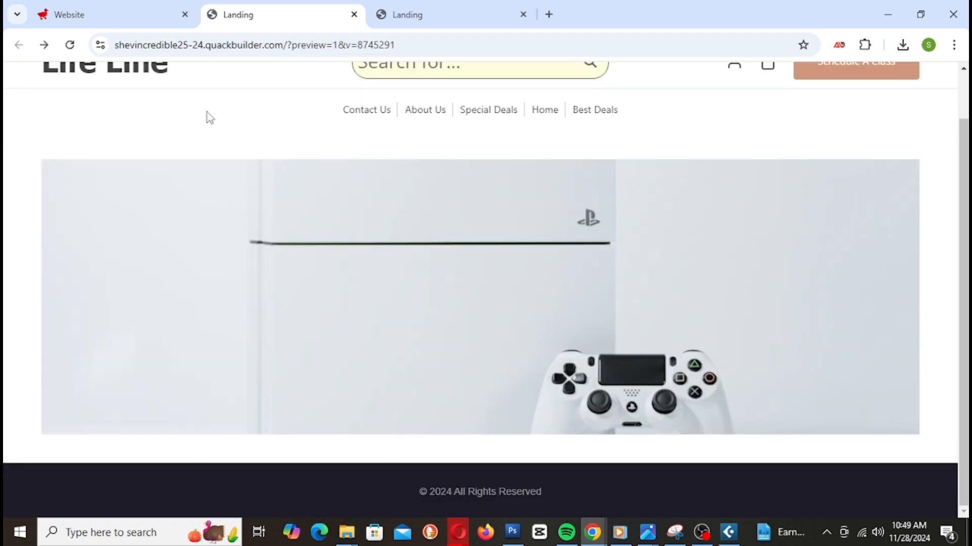
pyautogui.click(112, 16)
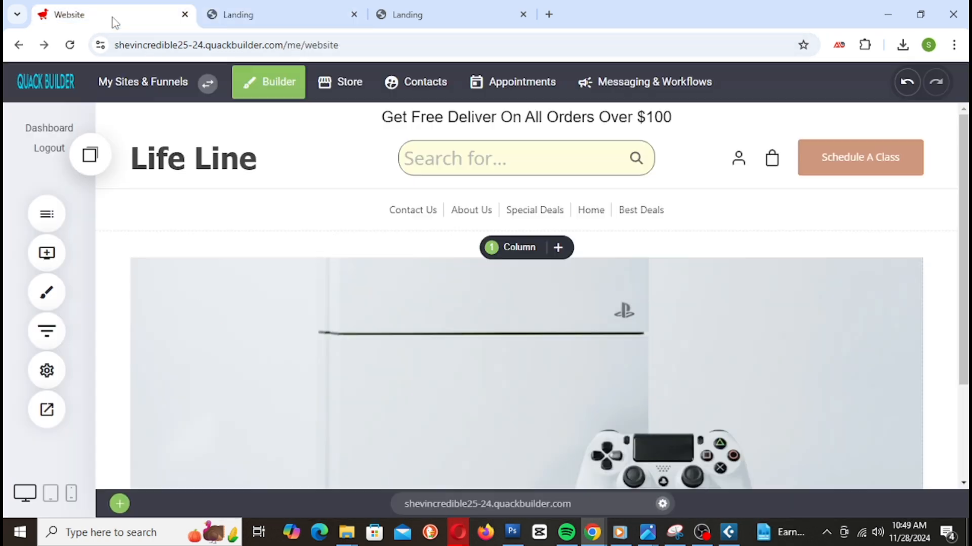
# Step: Turn on pause on mouse over, the timer and navigation arrows for the hero slider, then save
pyautogui.scroll(-1, 540, 358)
pyautogui.scroll(1, 536, 353)
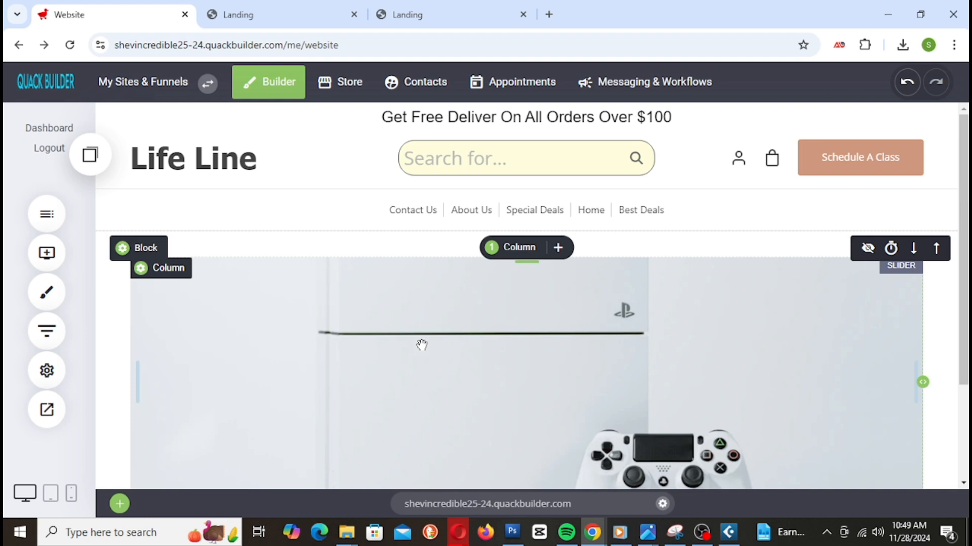
pyautogui.scroll(-2, 537, 349)
pyautogui.click(455, 265)
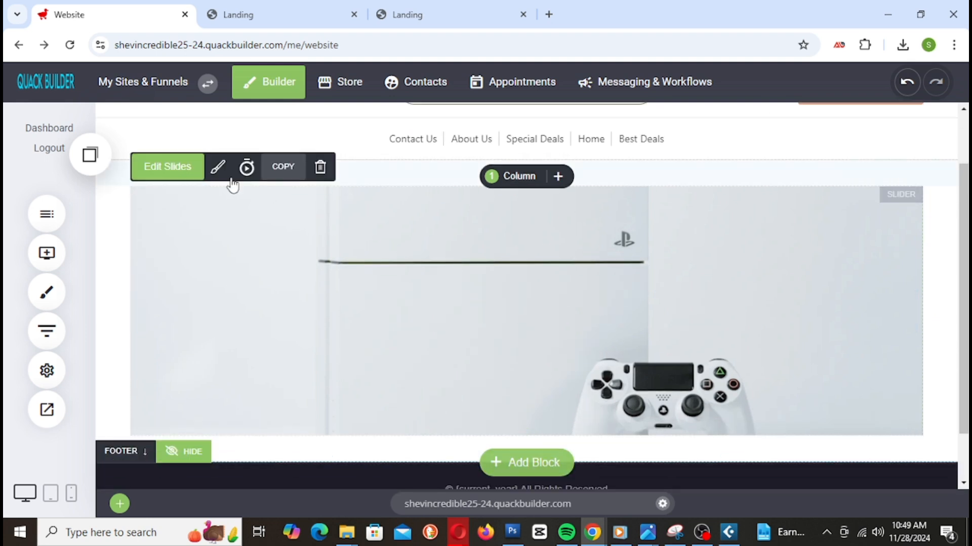
pyautogui.click(218, 169)
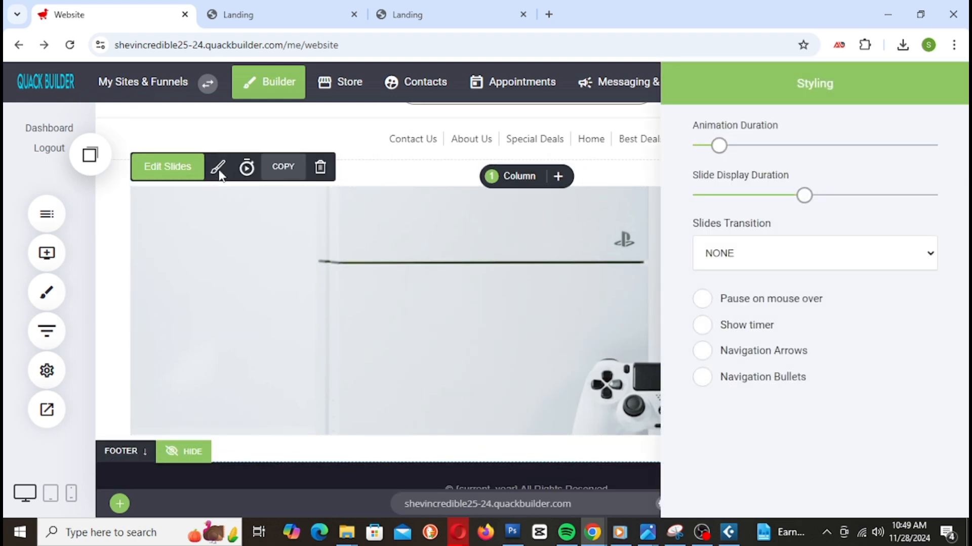
pyautogui.click(702, 301)
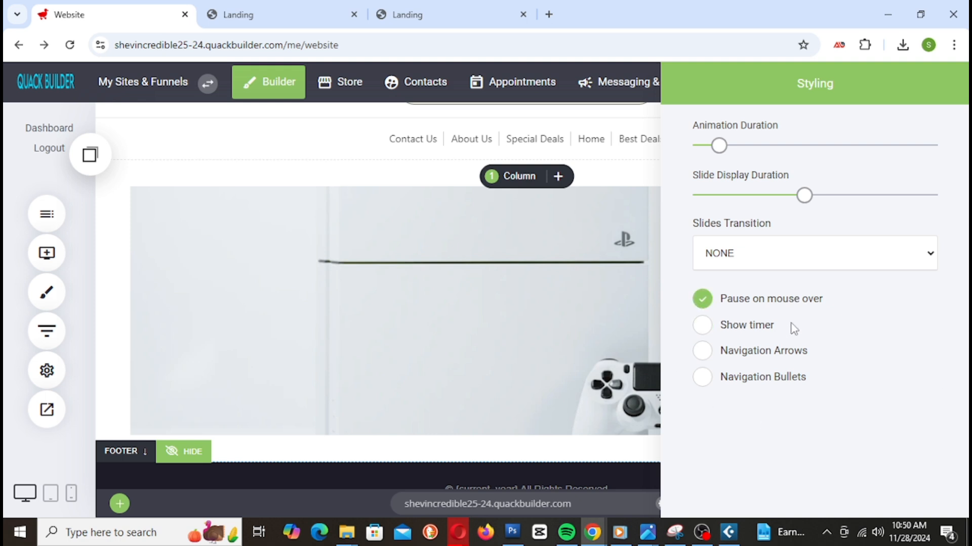
pyautogui.click(709, 328)
pyautogui.click(704, 353)
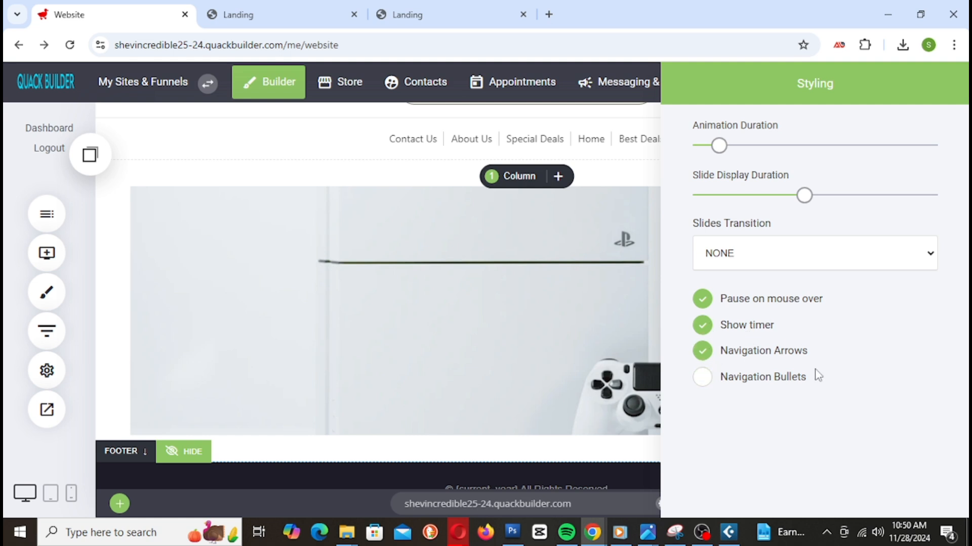
pyautogui.click(564, 339)
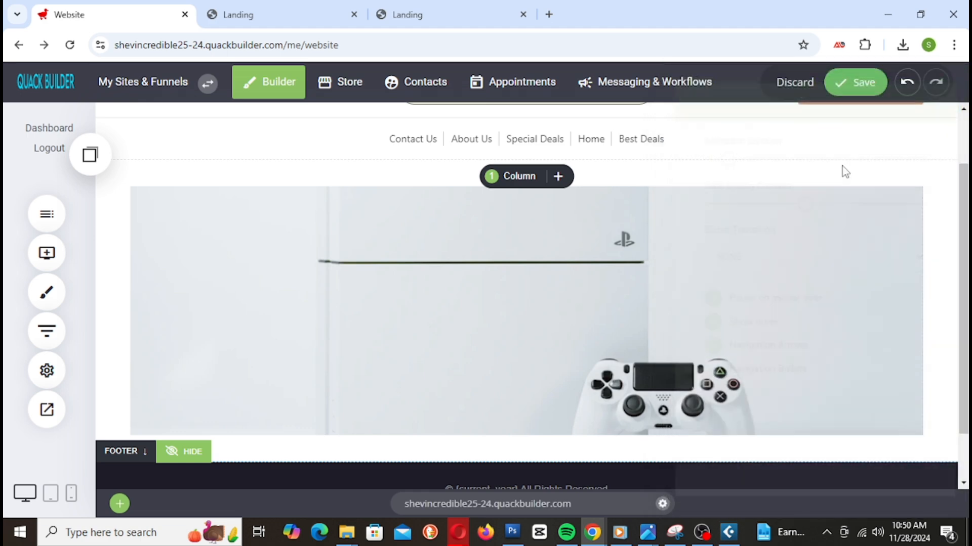
pyautogui.click(859, 84)
# Step: Reload the Landing preview and use the next arrow to cycle between gaming and kitchen slides
pyautogui.click(293, 14)
pyautogui.rightClick(293, 13)
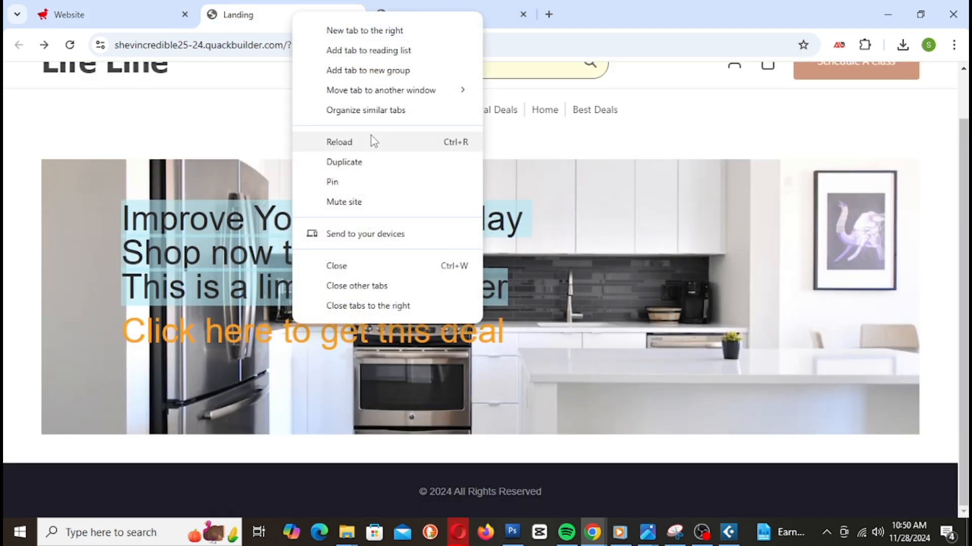
pyautogui.click(369, 141)
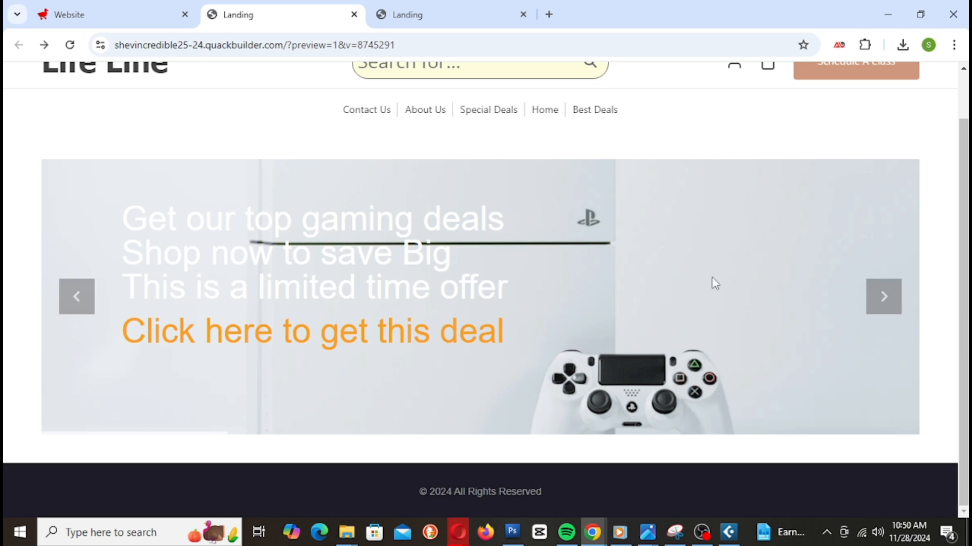
pyautogui.click(883, 311)
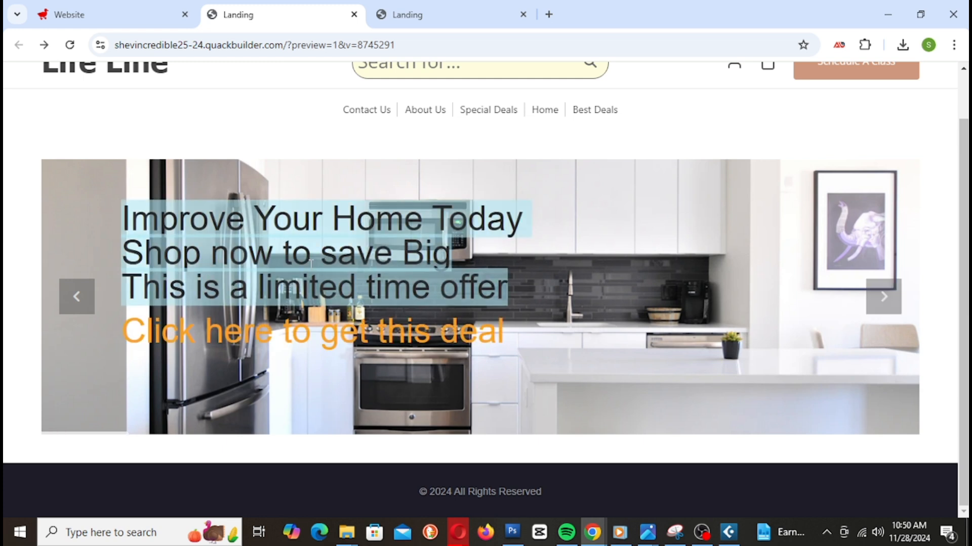
pyautogui.click(885, 303)
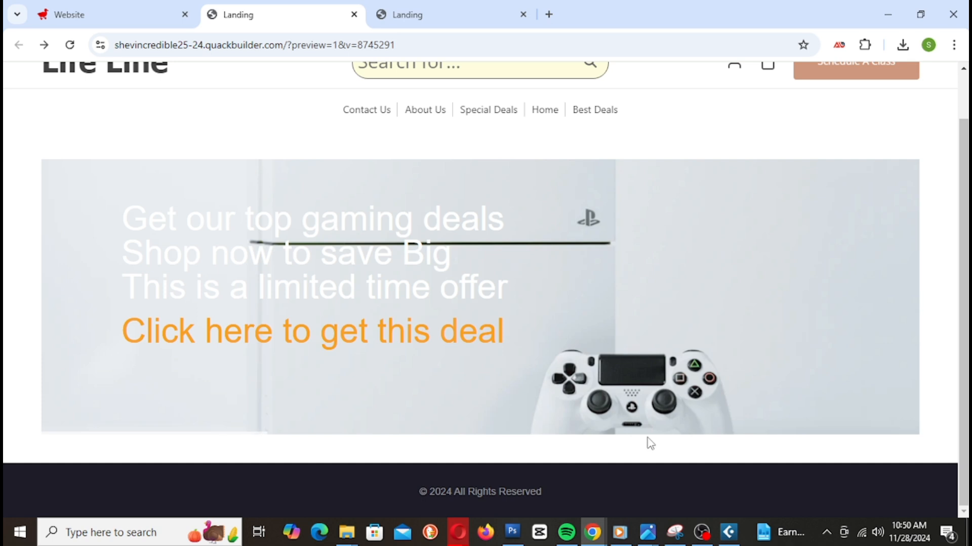
pyautogui.scroll(1, 650, 443)
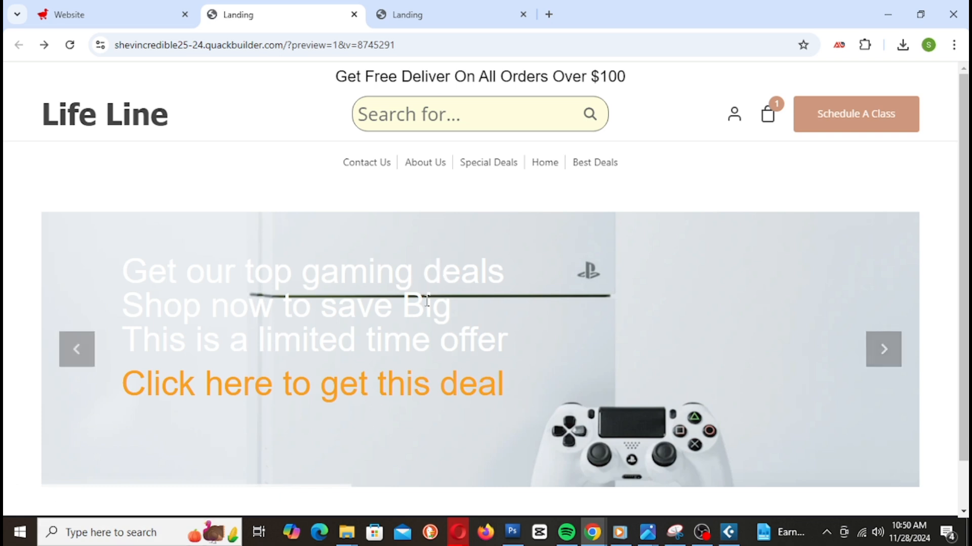
pyautogui.scroll(-1, 553, 467)
pyautogui.scroll(1, 729, 395)
pyautogui.click(893, 349)
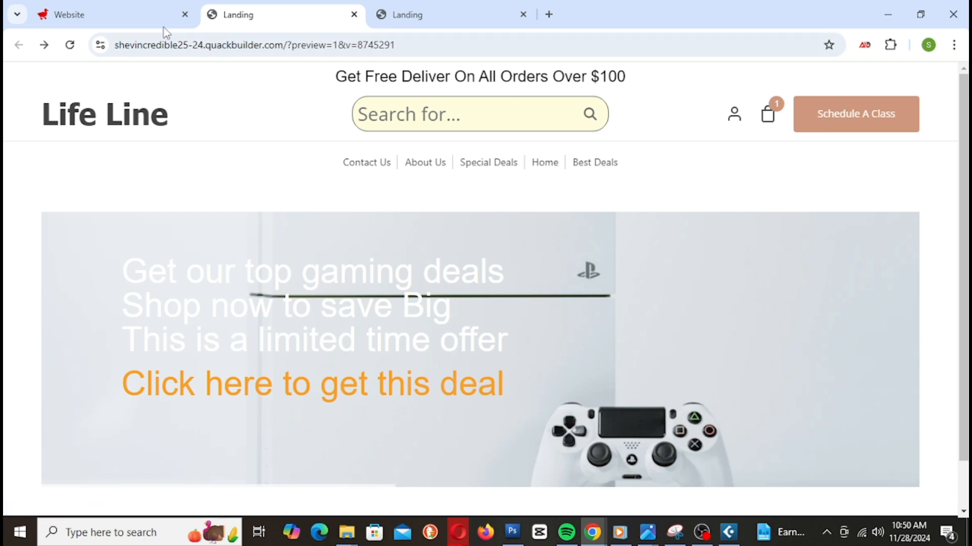
pyautogui.click(144, 20)
# Step: Highlight the gaming slide's first three lines in light blue 2DC6F1 at about one-third opacity, then save
pyautogui.click(471, 309)
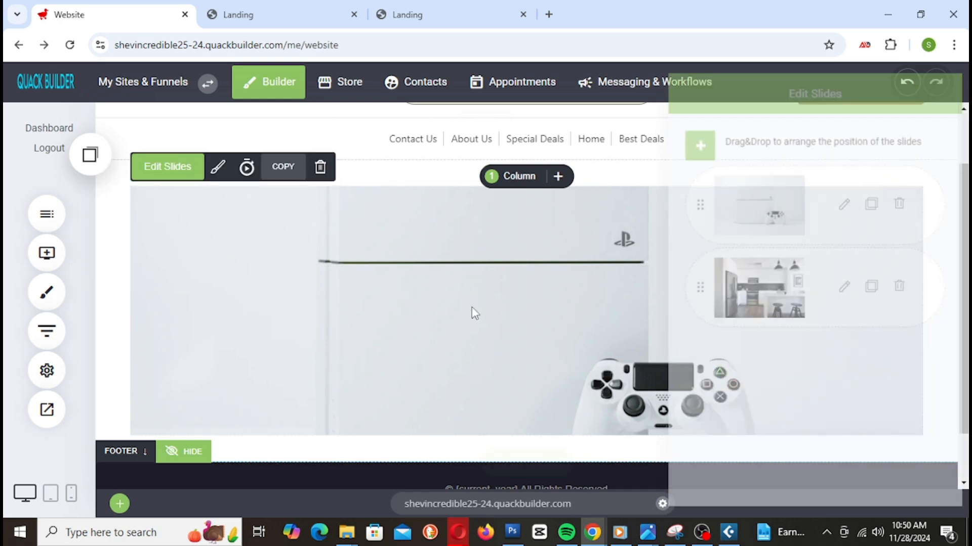
pyautogui.click(846, 204)
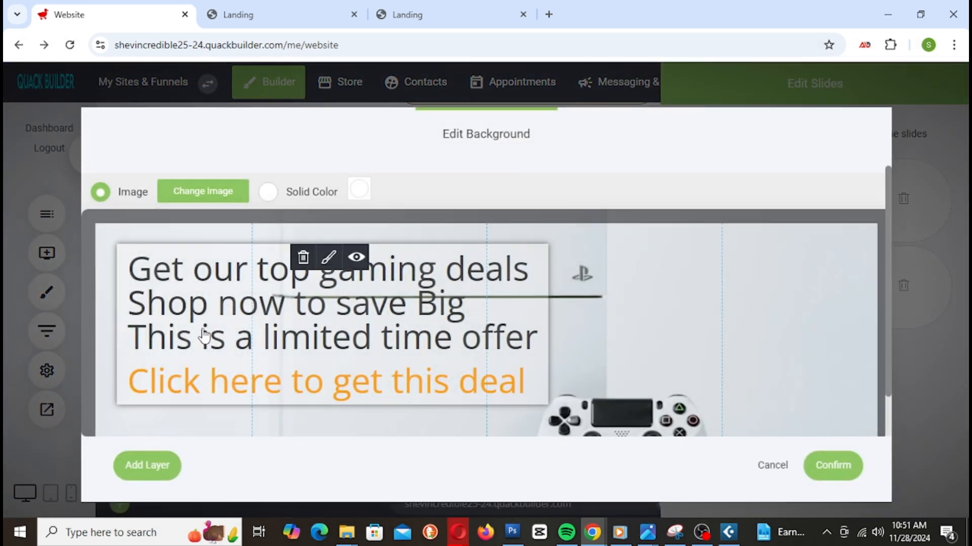
pyautogui.click(331, 259)
pyautogui.click(346, 232)
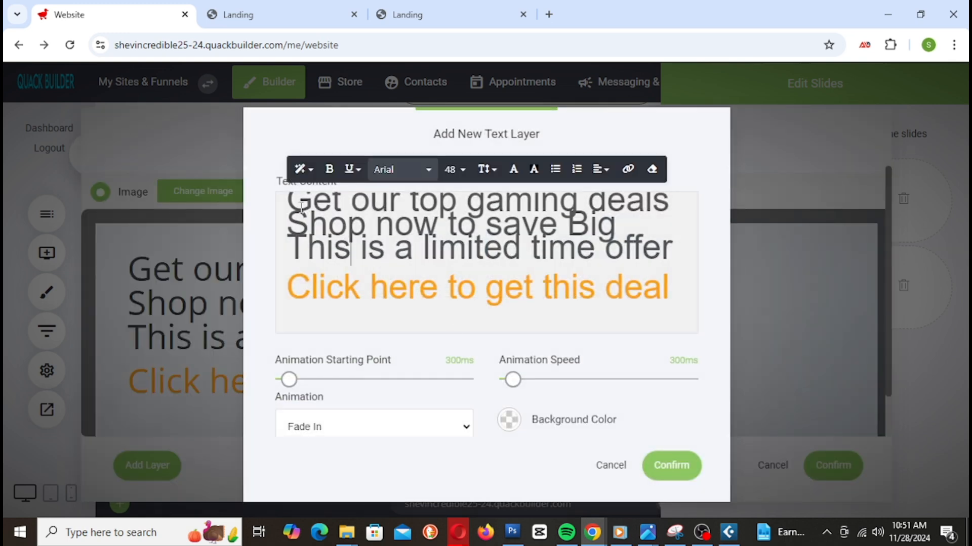
pyautogui.moveTo(293, 213); pyautogui.dragTo(690, 247)
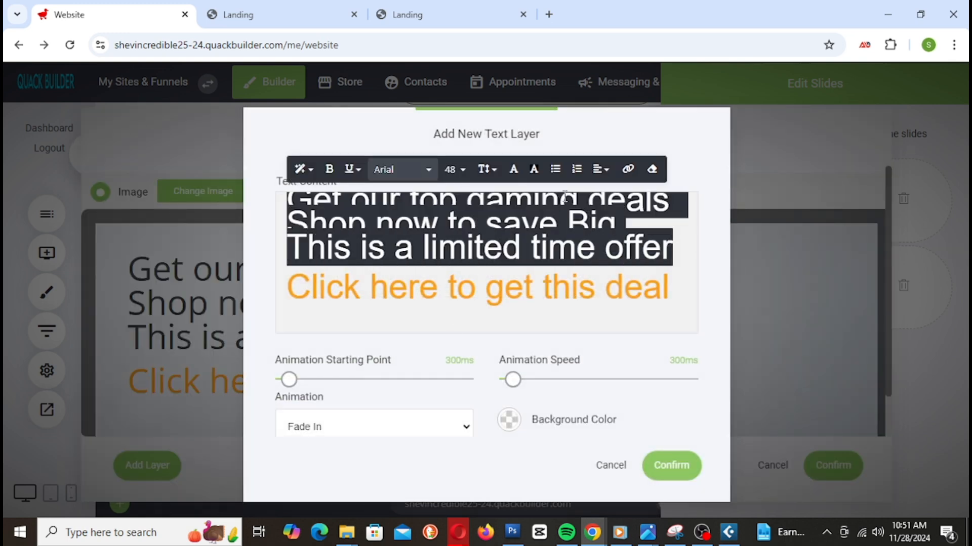
pyautogui.click(533, 169)
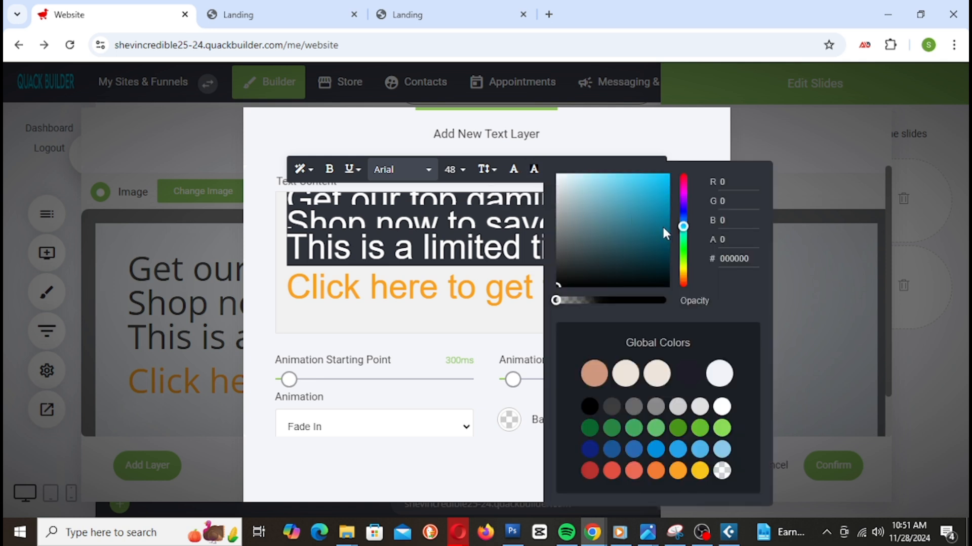
pyautogui.click(648, 180)
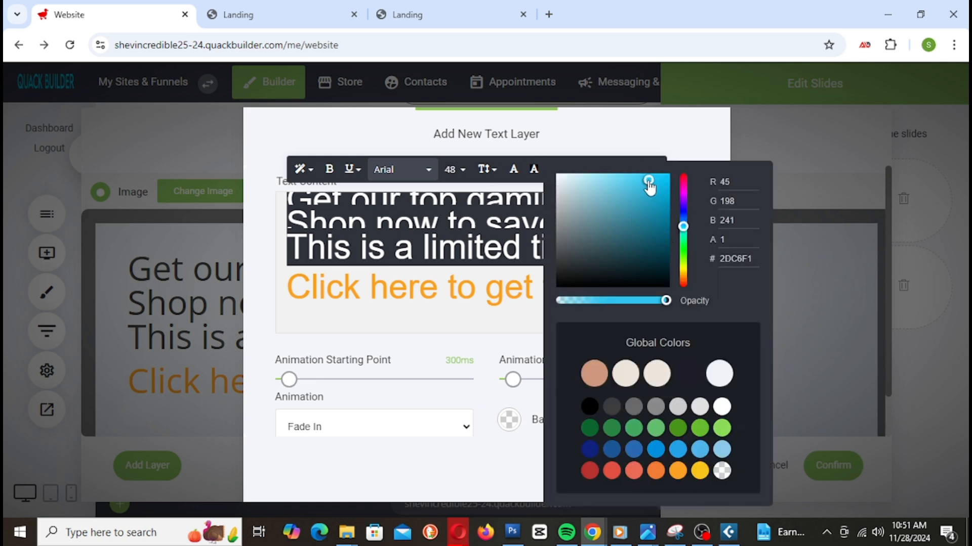
pyautogui.click(661, 301)
pyautogui.moveTo(661, 302); pyautogui.dragTo(597, 314)
pyautogui.click(607, 141)
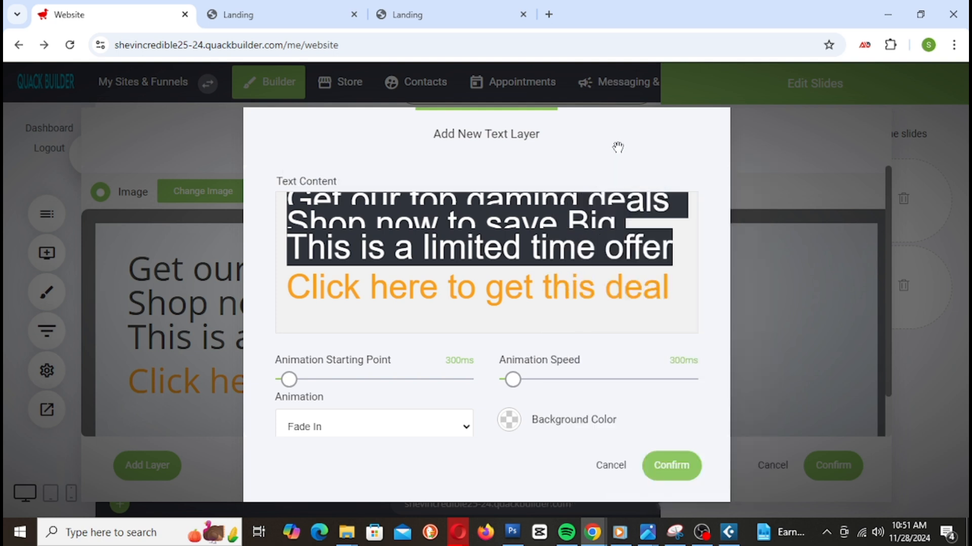
pyautogui.click(609, 243)
pyautogui.click(674, 471)
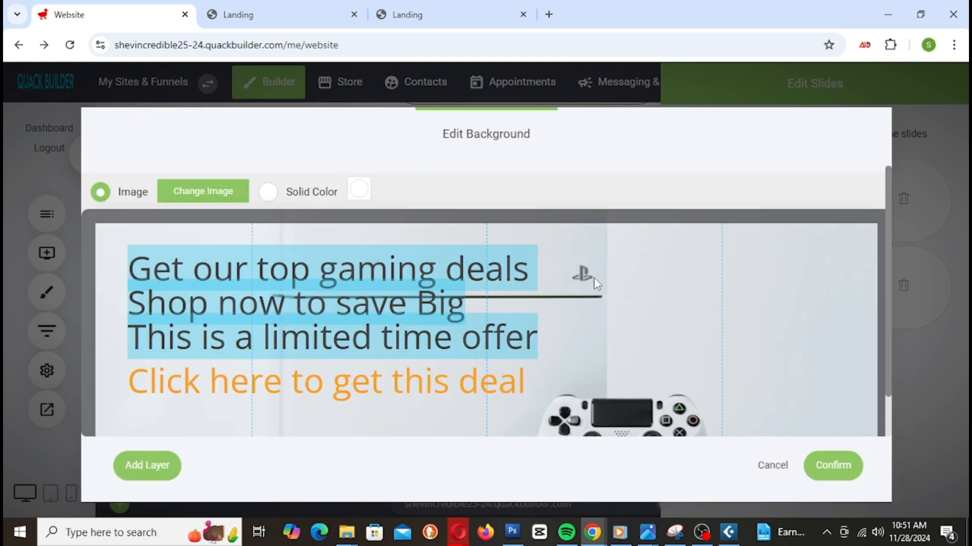
pyautogui.click(837, 469)
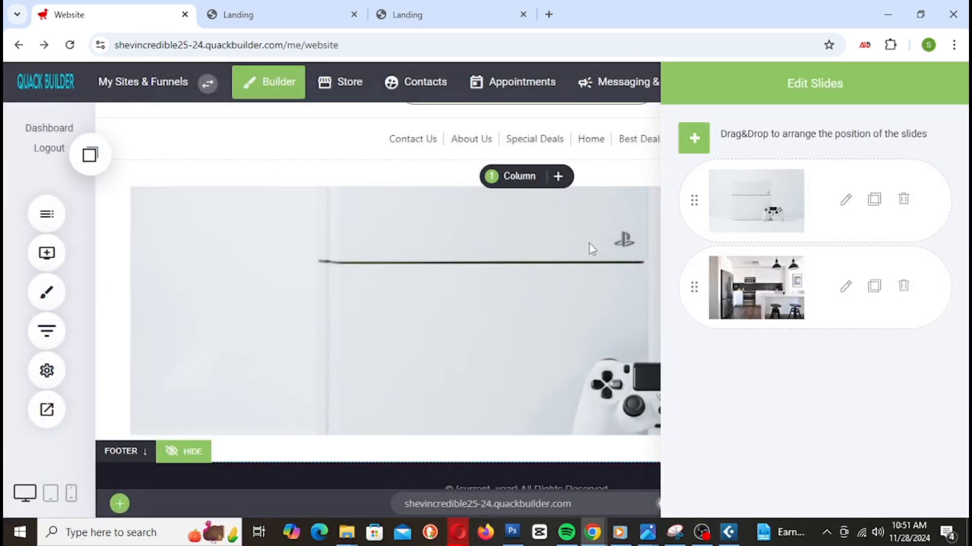
pyautogui.click(855, 82)
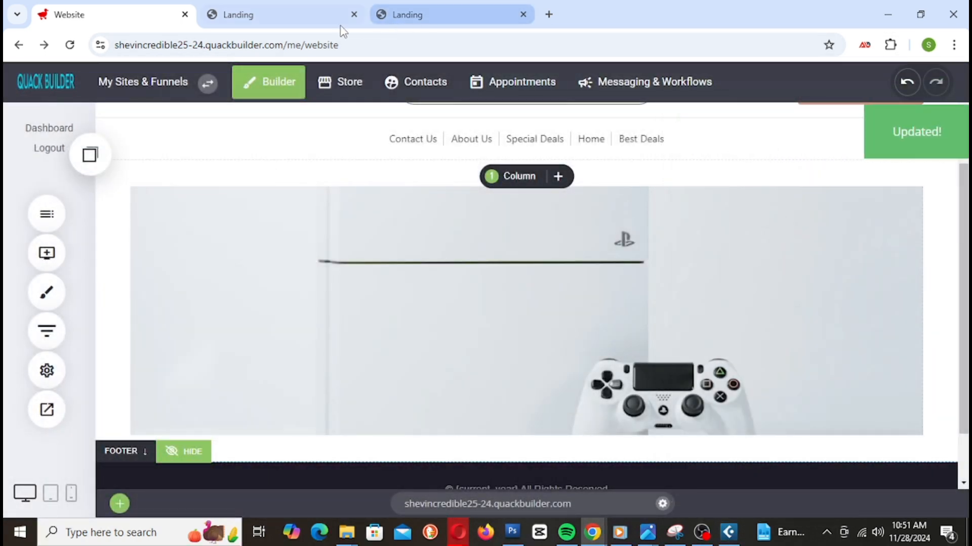
# Step: Reload the Landing preview to watch the saved slides cycle, then return to the editor
pyautogui.click(311, 17)
pyautogui.rightClick(311, 17)
pyautogui.click(359, 139)
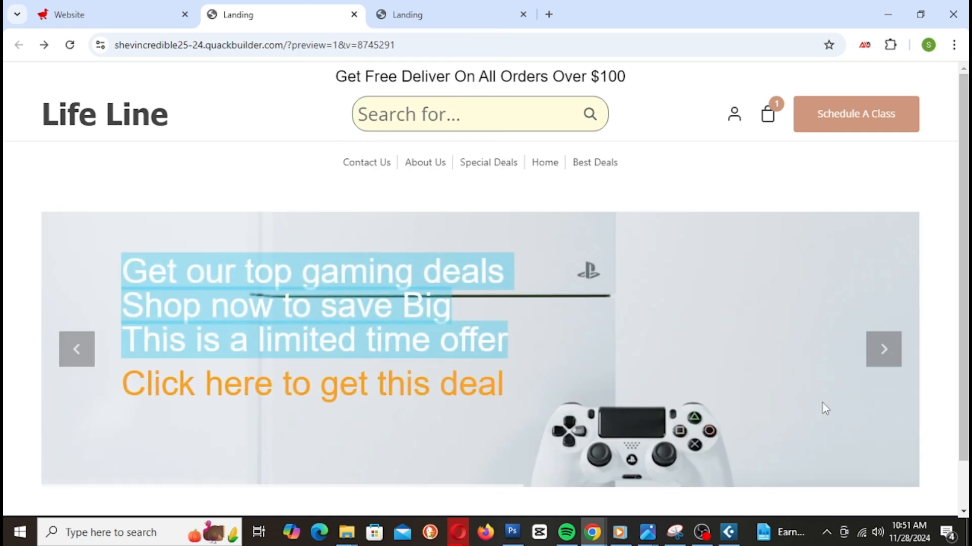
pyautogui.scroll(-1, 946, 348)
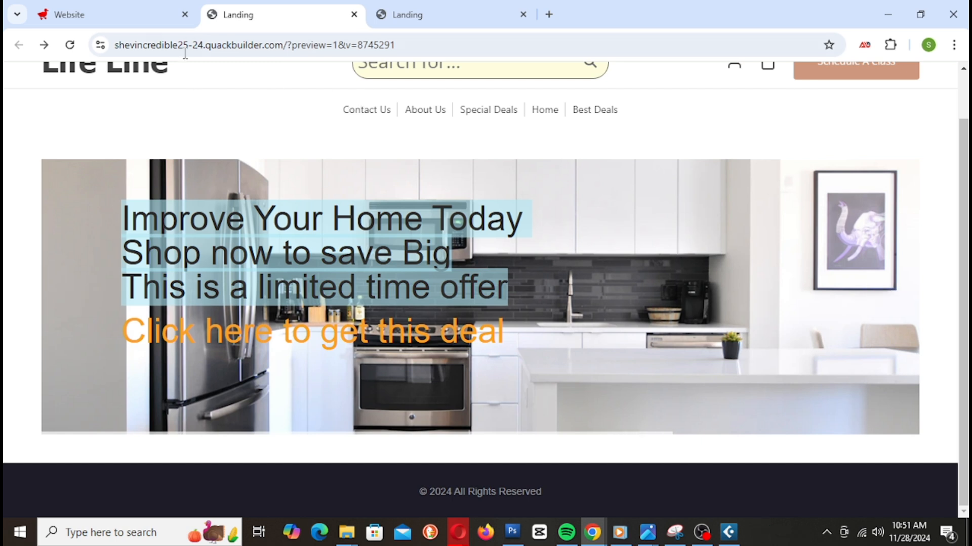
pyautogui.click(134, 18)
# Step: On the kitchen slide, add a blank line after 'offer' above 'Click here to get this deal'
pyautogui.doubleClick(474, 330)
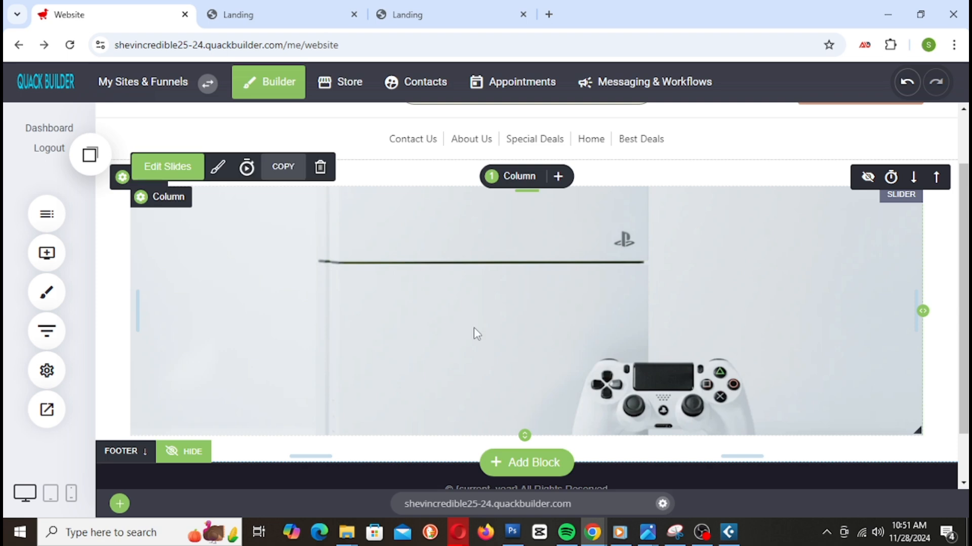
pyautogui.click(846, 287)
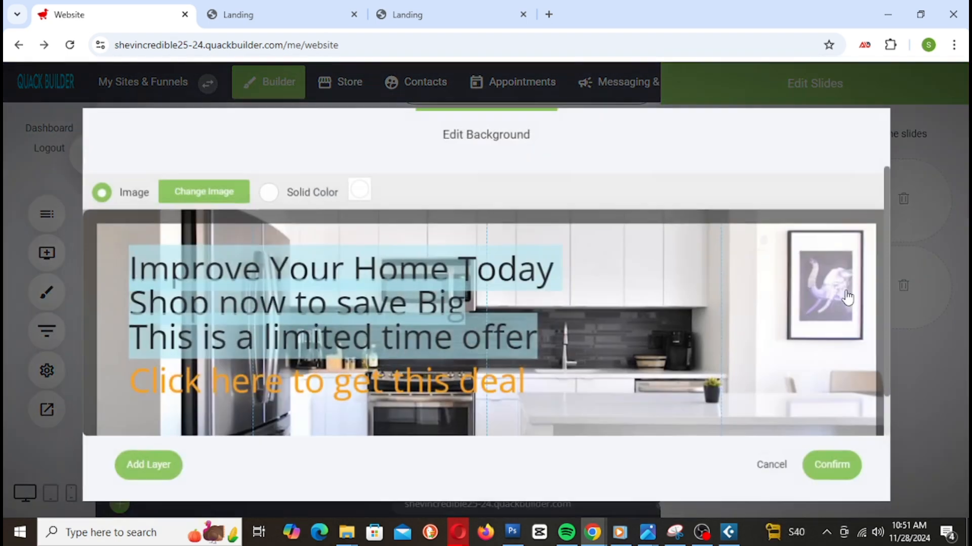
pyautogui.moveTo(542, 355)
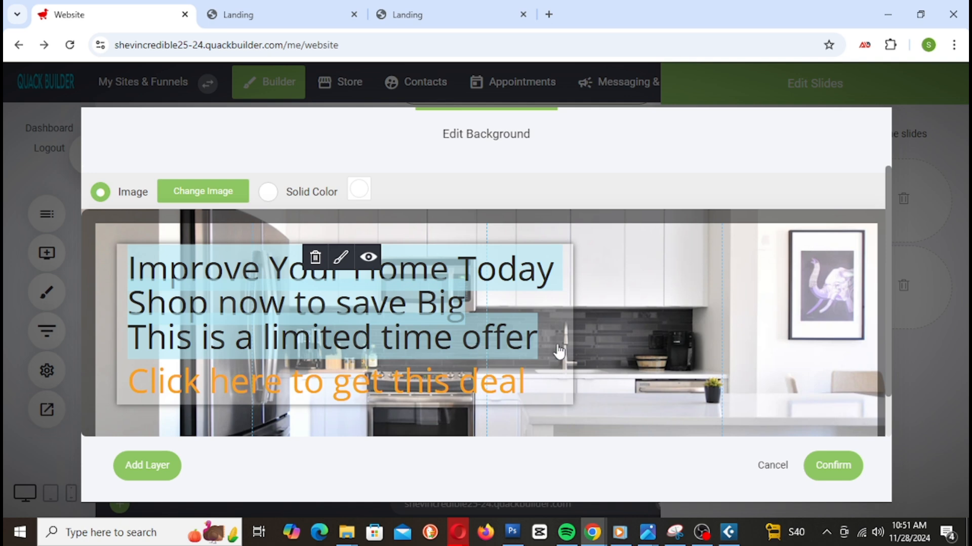
pyautogui.click(337, 263)
pyautogui.click(685, 282)
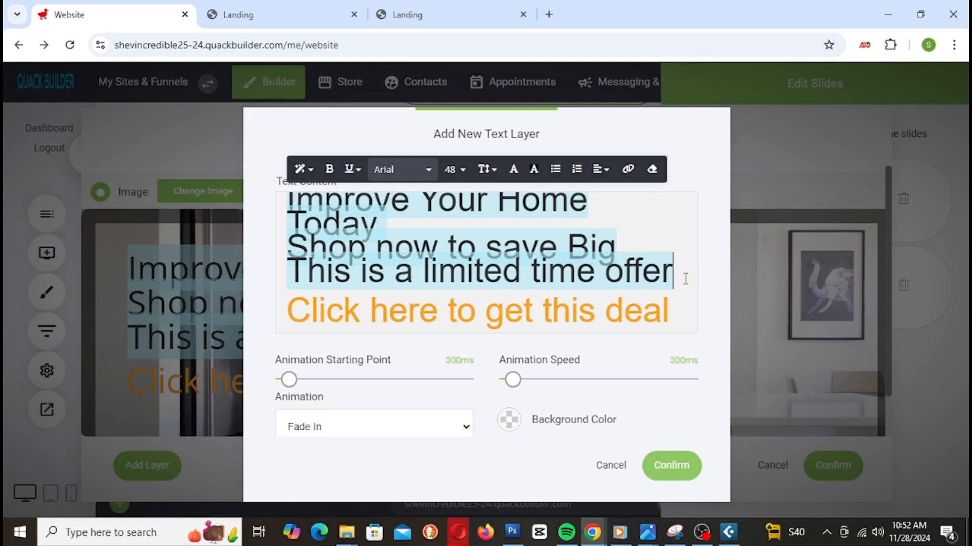
pyautogui.press('Return')
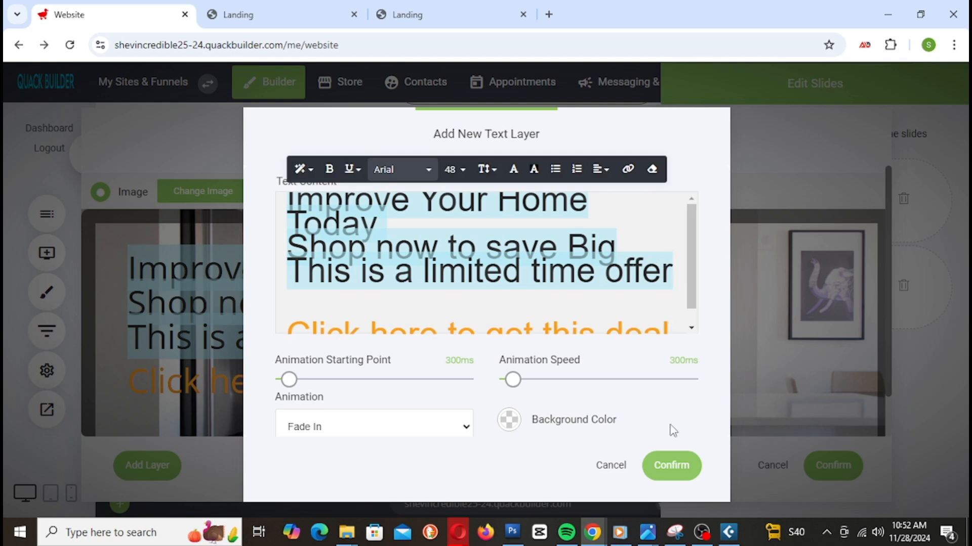
pyautogui.click(673, 465)
pyautogui.moveTo(372, 402)
pyautogui.scroll(-1, 372, 402)
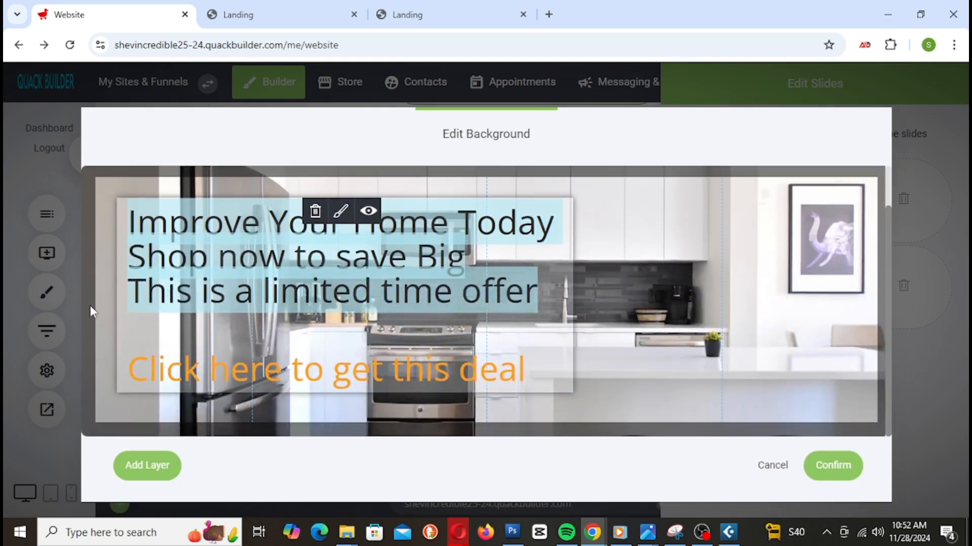
pyautogui.click(829, 464)
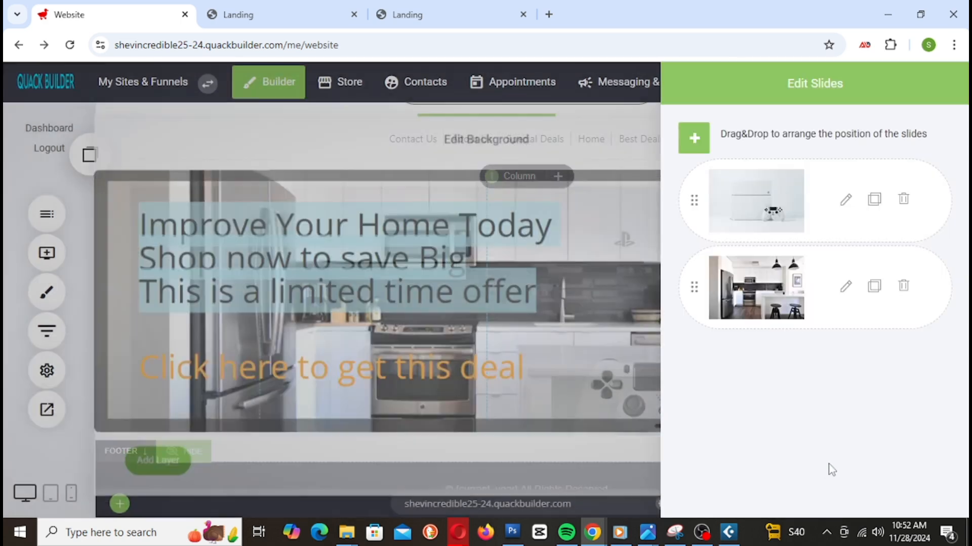
# Step: Add the same blank line above the gaming slide's call-to-action and save the slides
pyautogui.click(846, 202)
pyautogui.moveTo(433, 320)
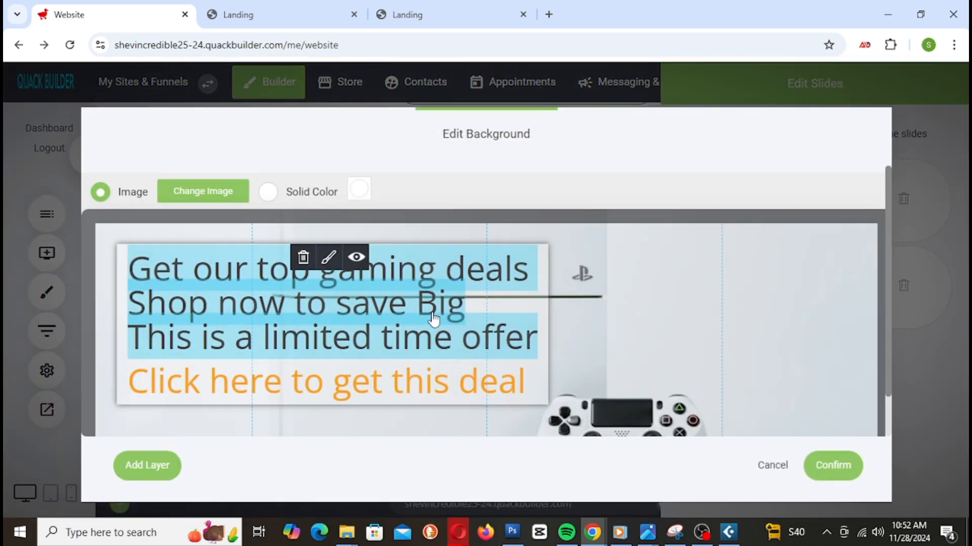
pyautogui.click(330, 257)
pyautogui.click(680, 249)
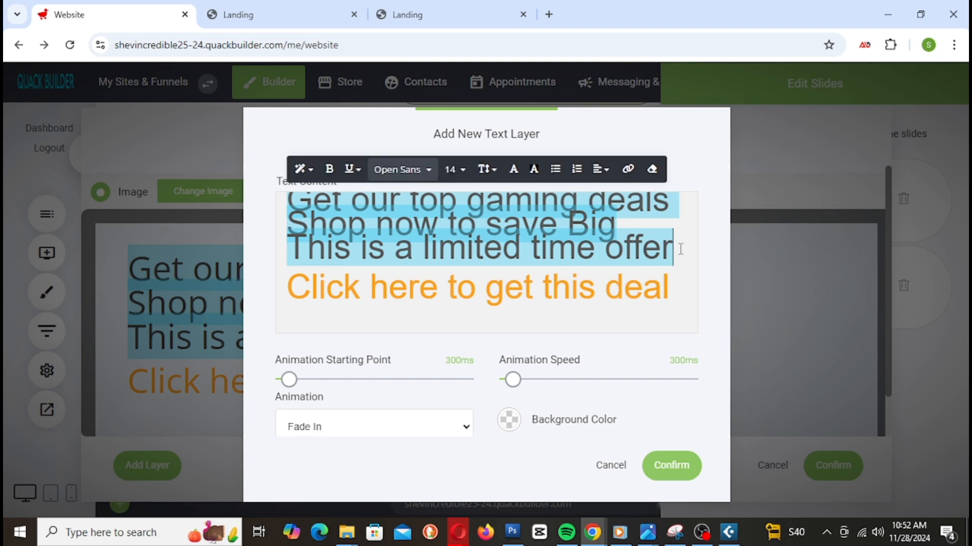
pyautogui.press('Return')
pyautogui.click(683, 464)
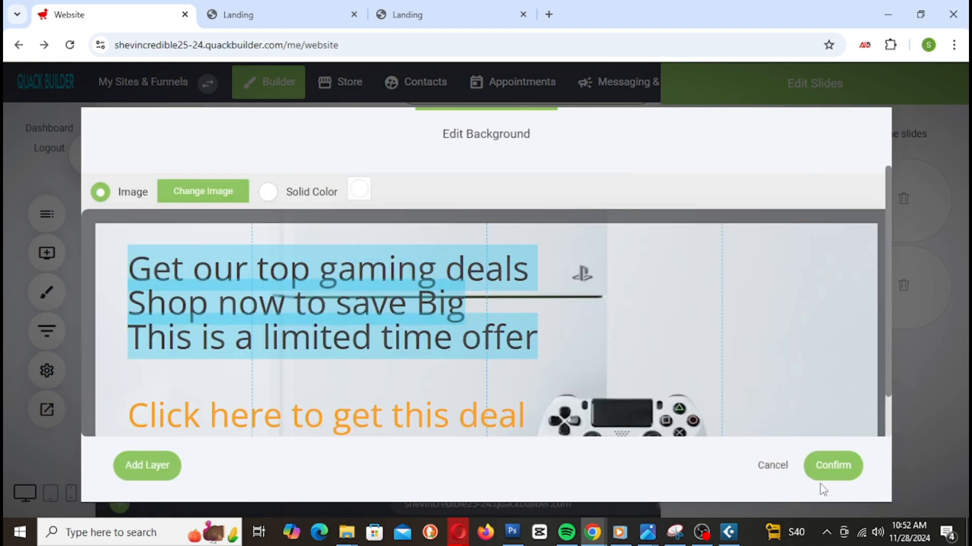
pyautogui.click(825, 466)
pyautogui.click(580, 277)
pyautogui.click(827, 89)
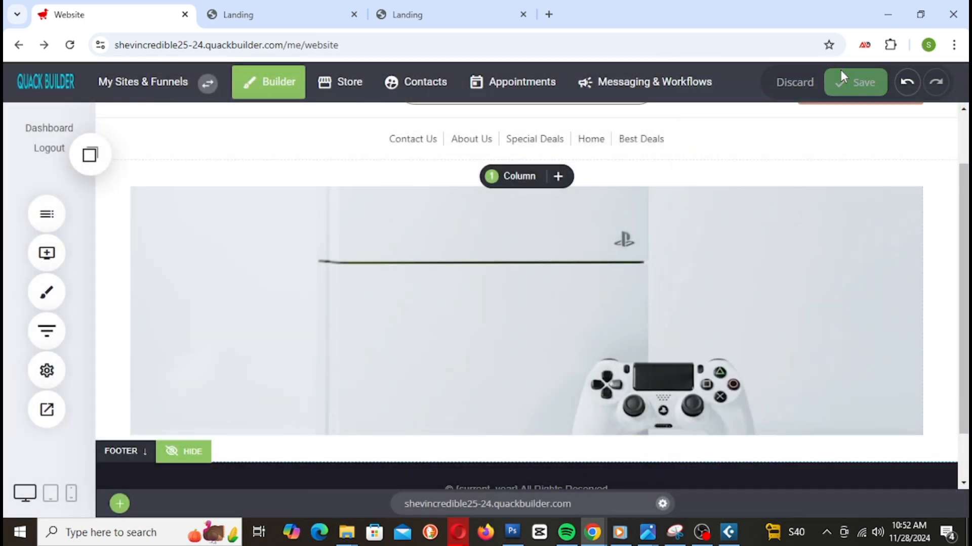
# Step: Reload the Landing preview and check that the kitchen and gaming slides both show the lowered call-to-action
pyautogui.click(283, 15)
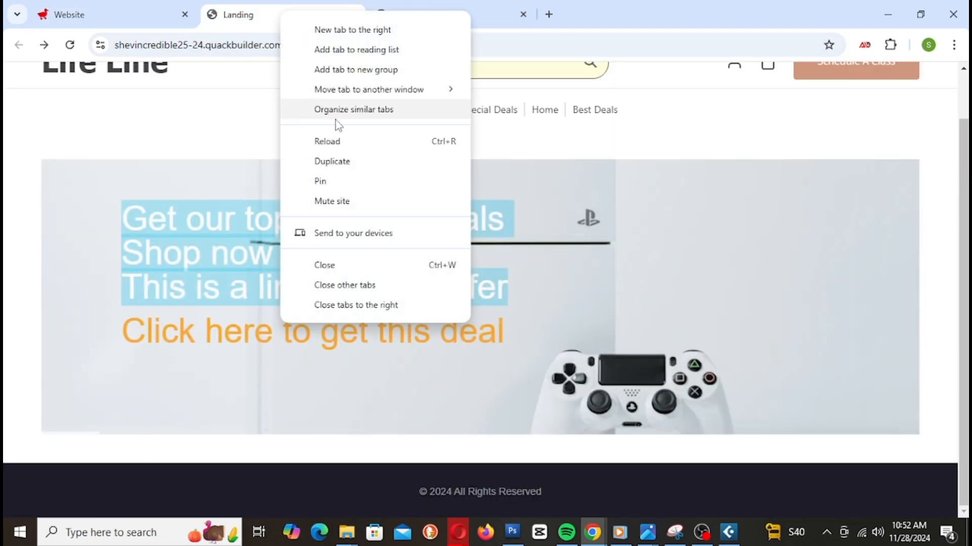
pyautogui.click(340, 145)
pyautogui.moveTo(722, 387)
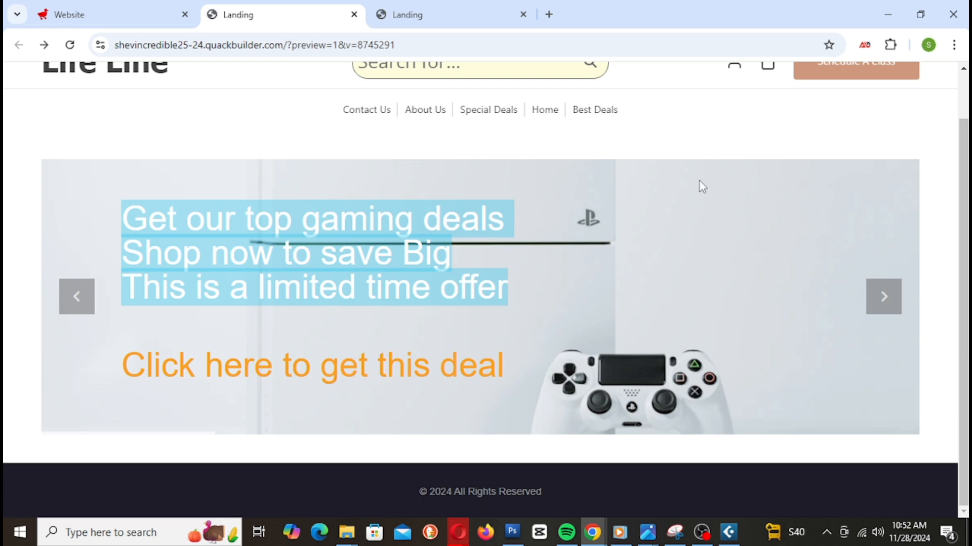
pyautogui.click(885, 297)
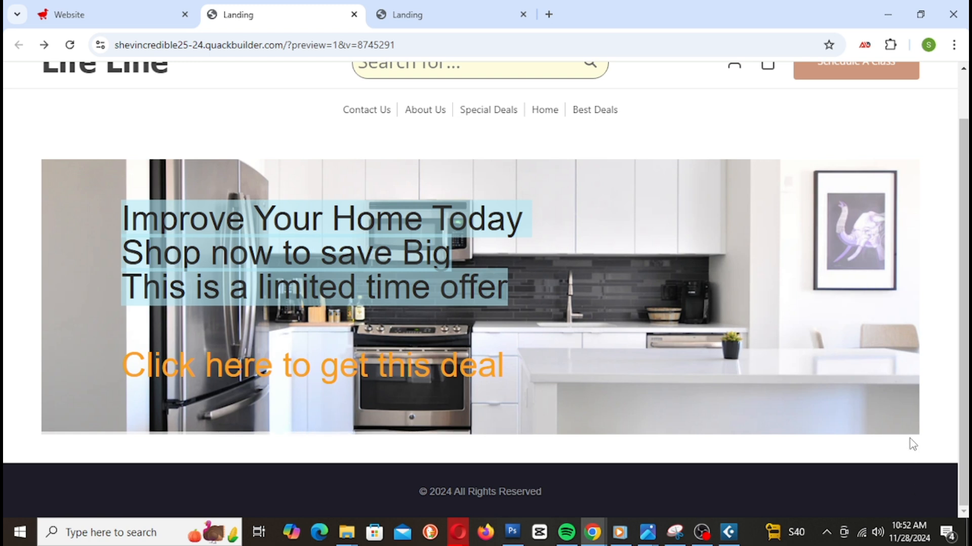
pyautogui.scroll(1, 911, 430)
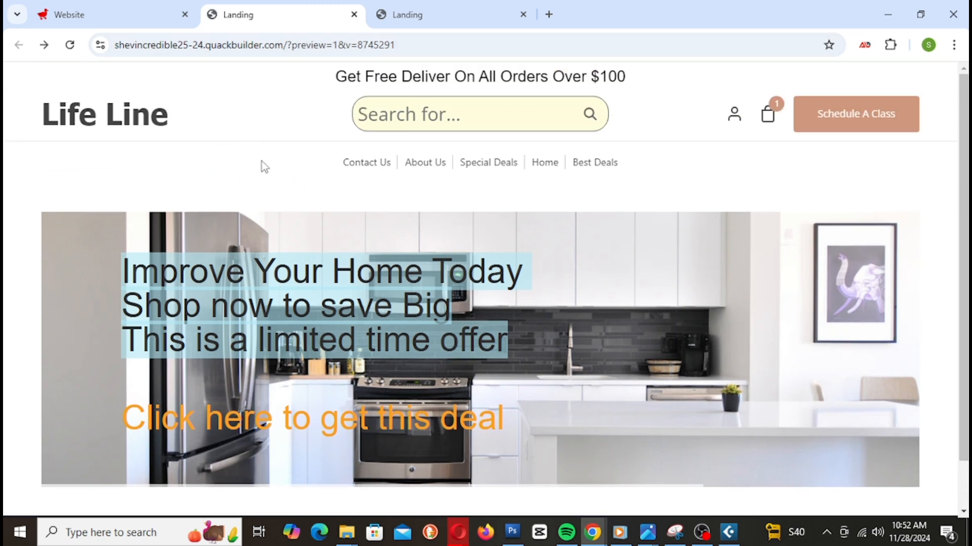
pyautogui.scroll(-1, 882, 193)
pyautogui.scroll(1, 451, 255)
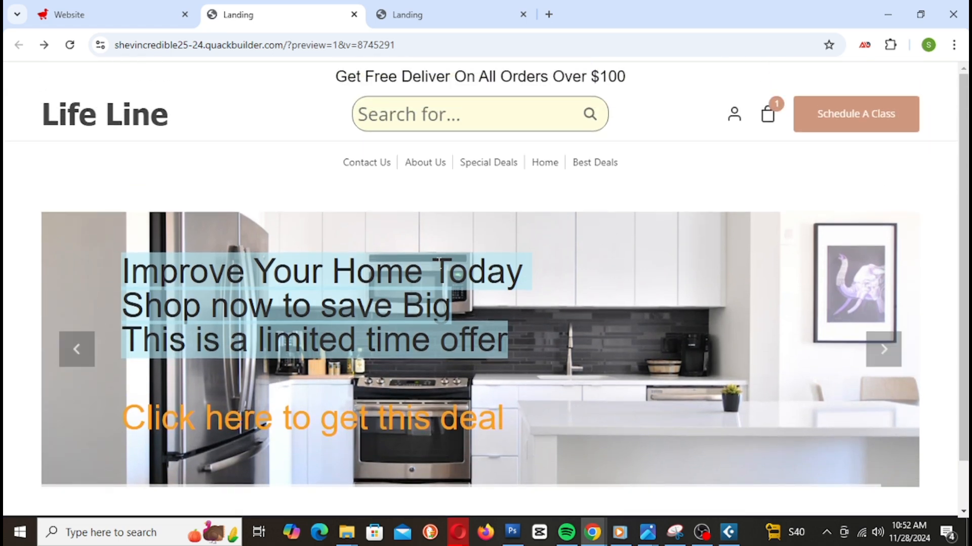
pyautogui.click(879, 349)
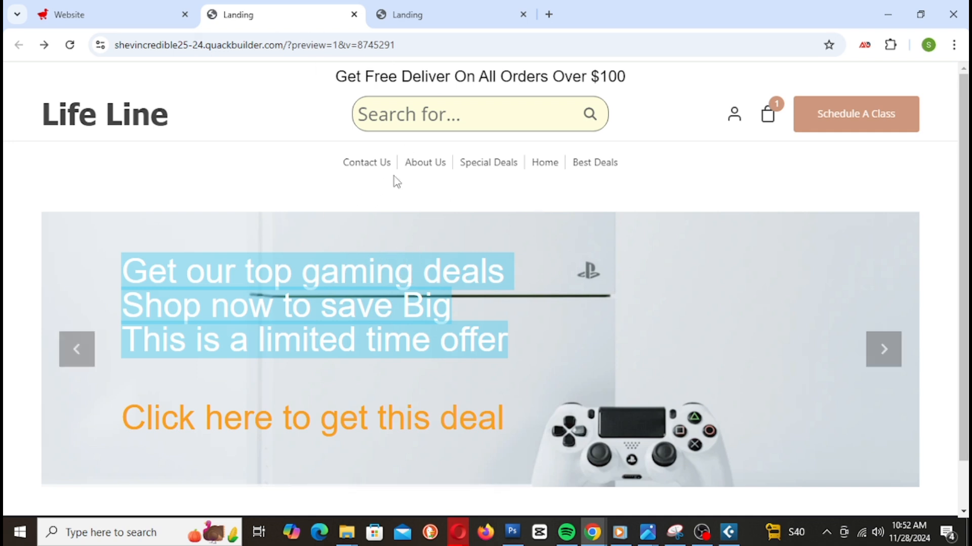
# Step: Shrink the top padding above the hero slider and save
pyautogui.click(158, 28)
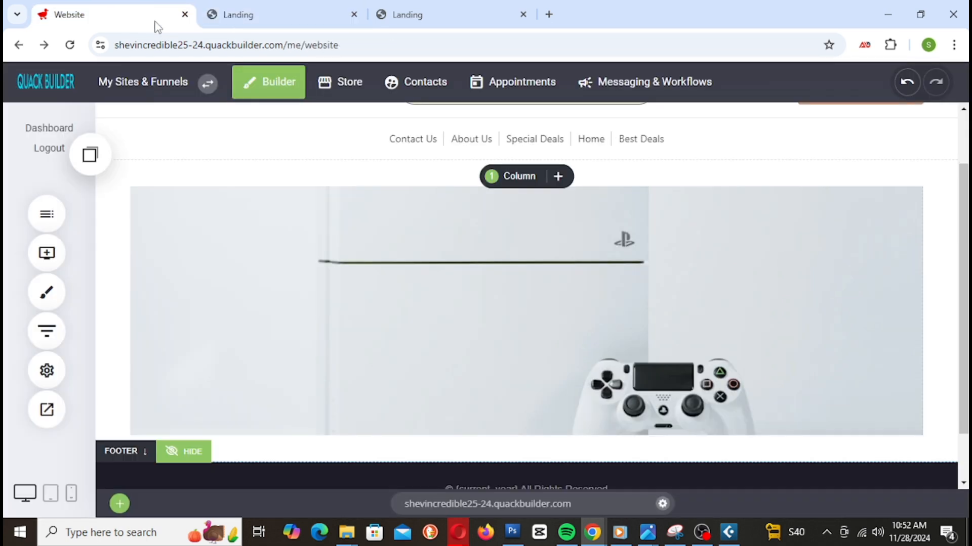
pyautogui.moveTo(445, 181)
pyautogui.moveTo(446, 182); pyautogui.dragTo(445, 162)
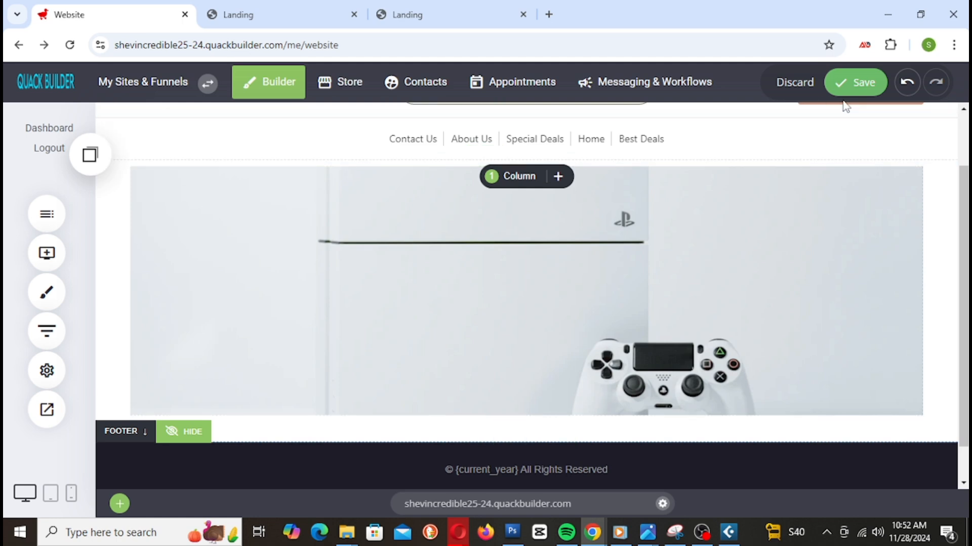
pyautogui.click(854, 83)
# Step: Reload the Landing preview to check the tighter layout, then go back to the editor
pyautogui.click(262, 16)
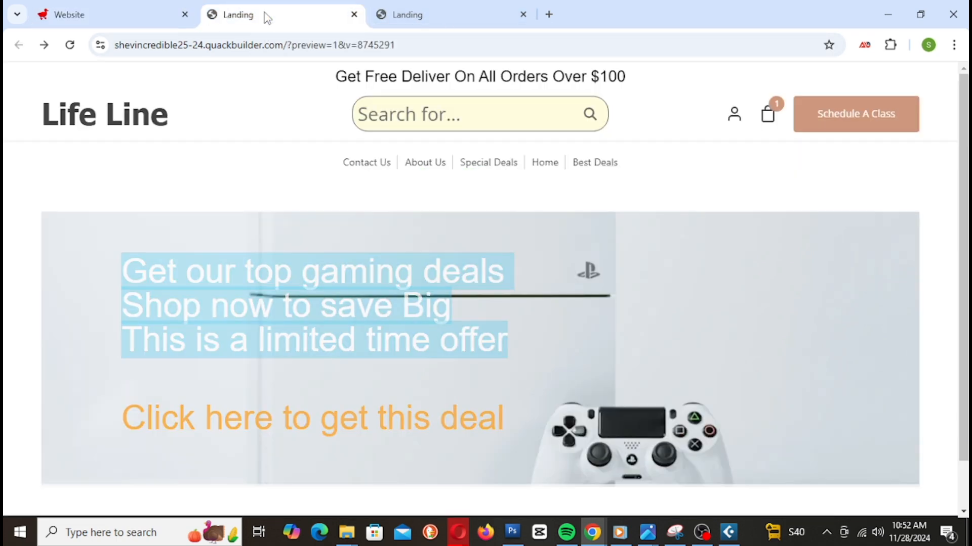
pyautogui.rightClick(264, 14)
pyautogui.click(336, 141)
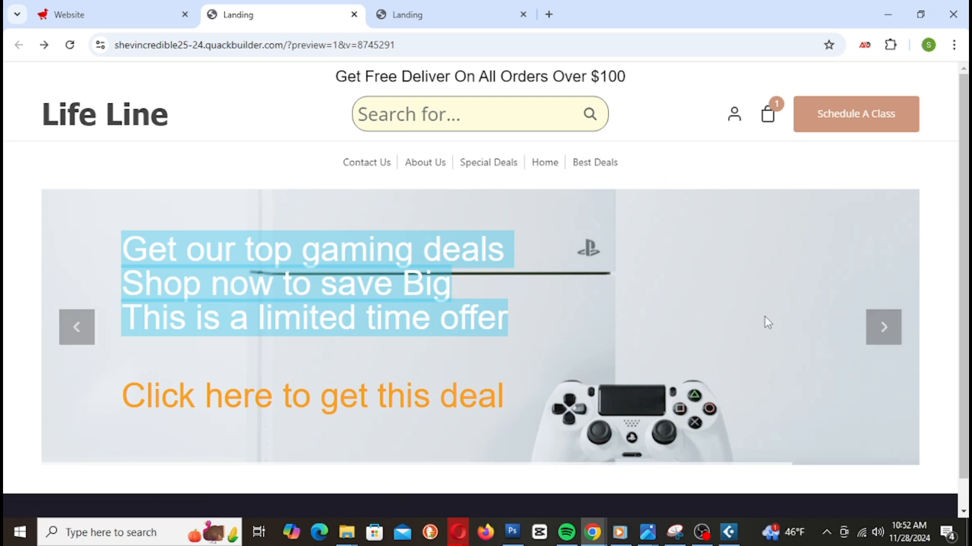
pyautogui.scroll(-1, 764, 319)
pyautogui.scroll(1, 764, 317)
pyautogui.click(129, 11)
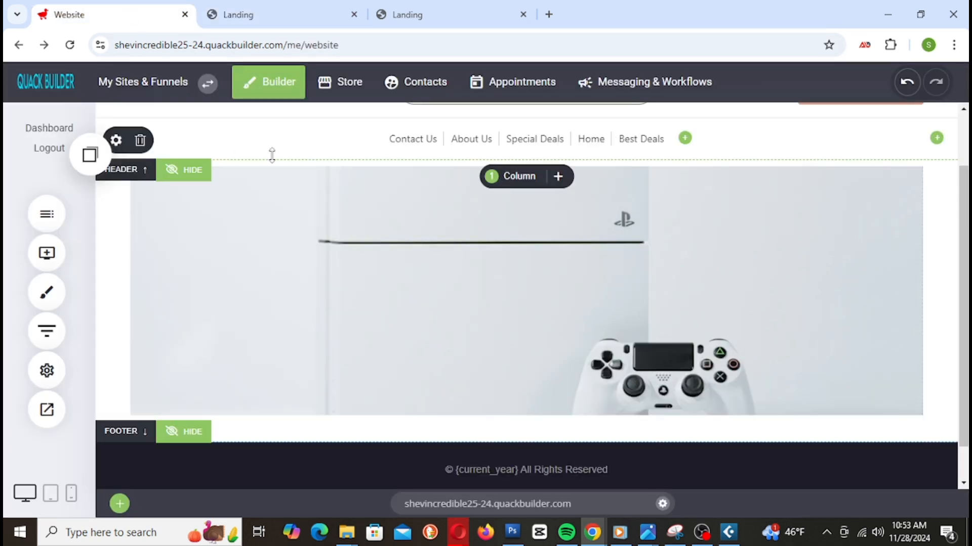
# Step: Insert a Full Width Separator at the top of the slider section with top padding cut to 2px
pyautogui.click(45, 253)
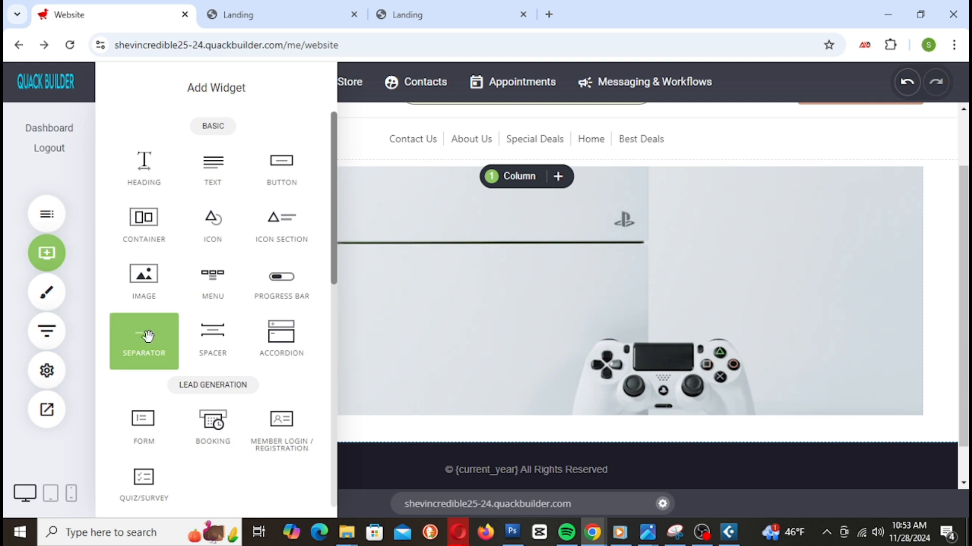
pyautogui.moveTo(148, 335); pyautogui.dragTo(510, 195)
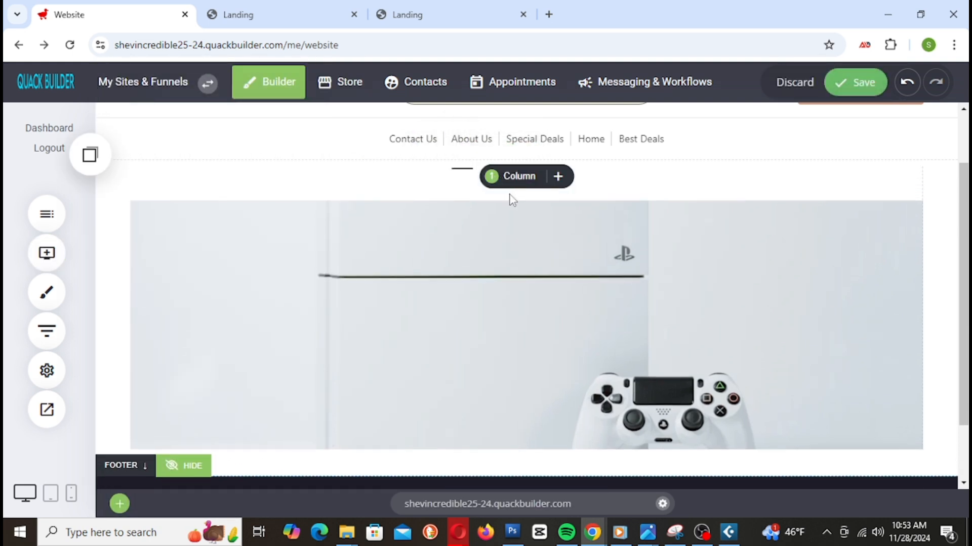
pyautogui.click(848, 149)
pyautogui.click(847, 201)
pyautogui.click(676, 185)
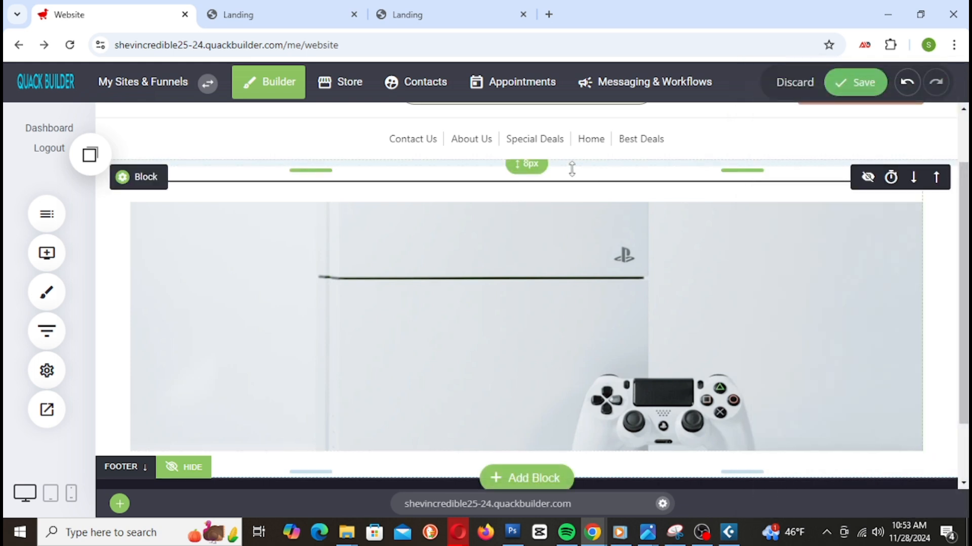
pyautogui.moveTo(572, 167); pyautogui.dragTo(563, 134)
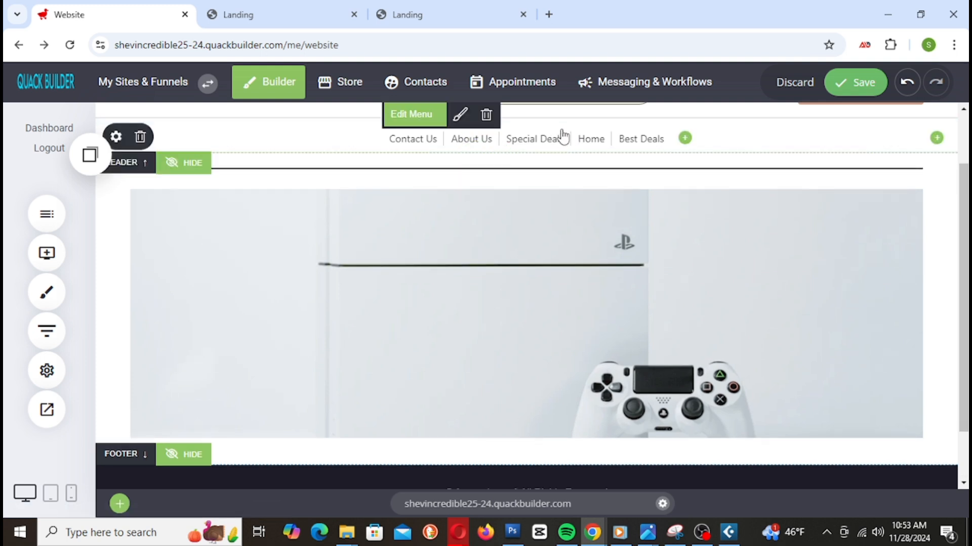
# Step: Save the separator and reload the Landing preview to see the new divider above the slider
pyautogui.click(860, 79)
pyautogui.click(309, 23)
pyautogui.rightClick(309, 23)
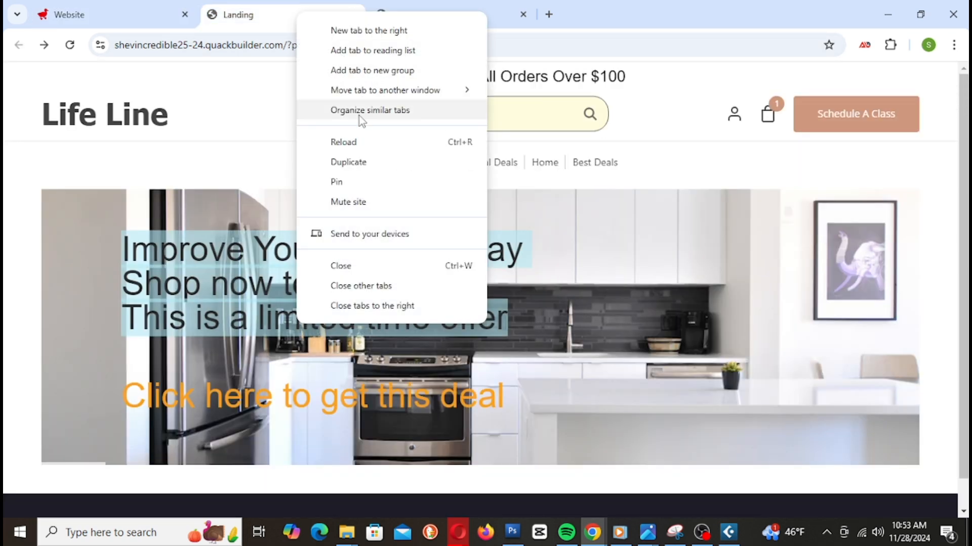
pyautogui.click(366, 148)
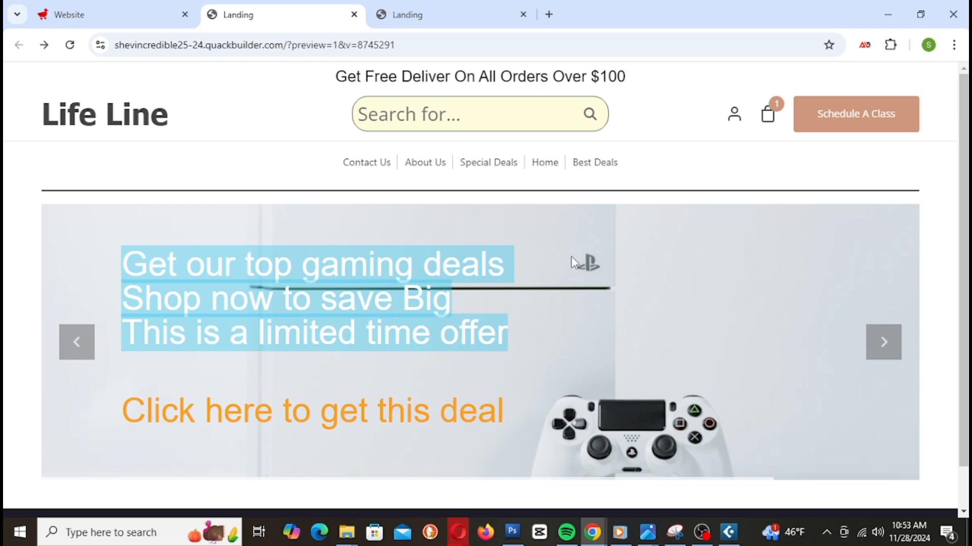
pyautogui.click(121, 26)
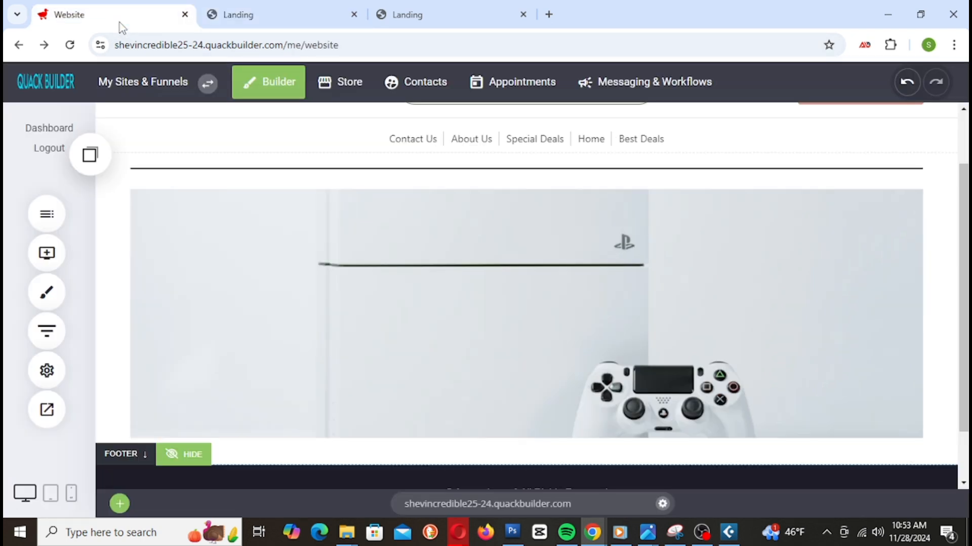
# Step: Set the separator colour's opacity to 0 and save the page
pyautogui.click(362, 169)
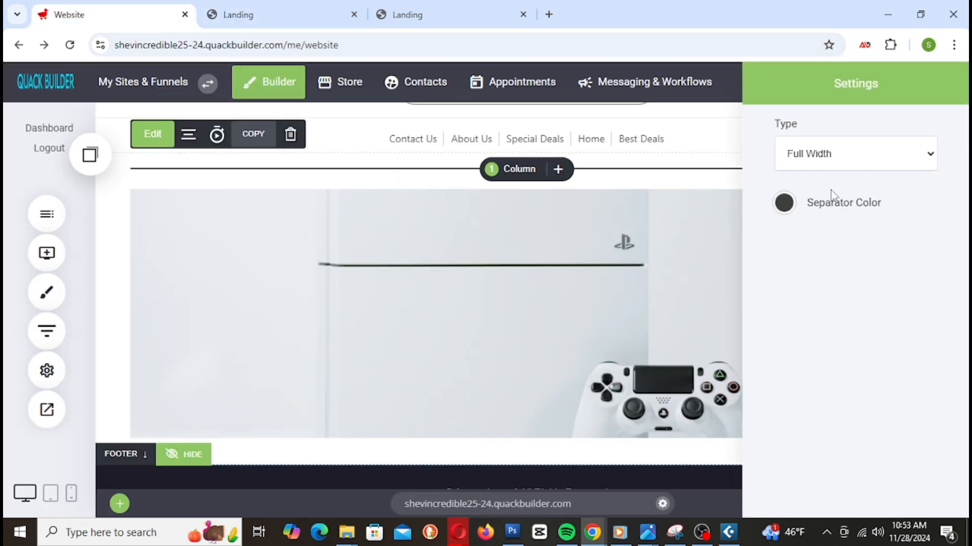
pyautogui.click(784, 203)
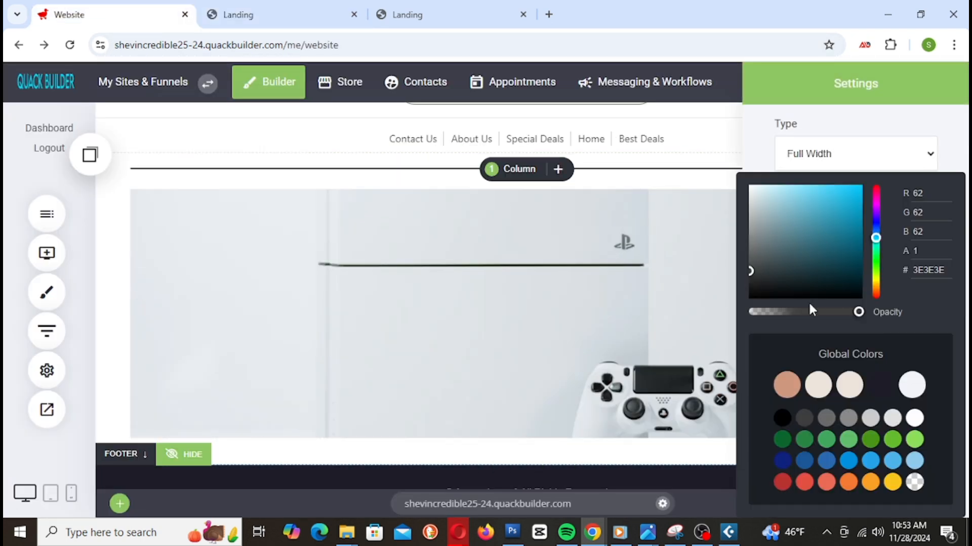
pyautogui.moveTo(858, 315); pyautogui.dragTo(741, 312)
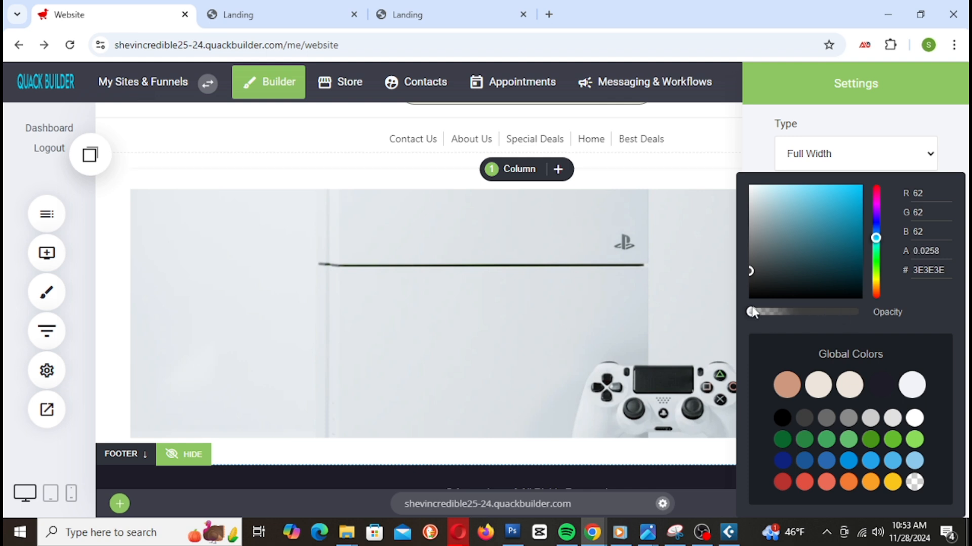
pyautogui.click(688, 205)
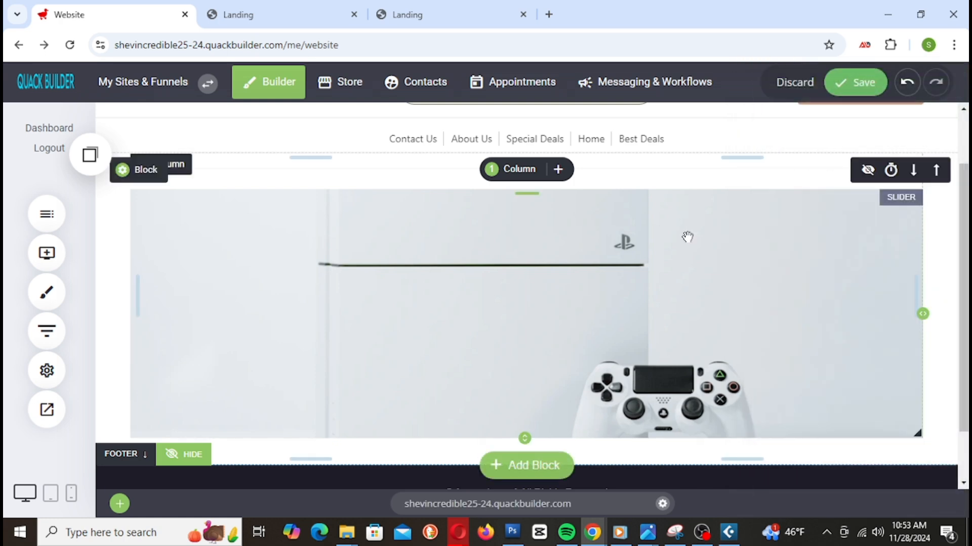
pyautogui.scroll(2, 915, 304)
pyautogui.click(855, 83)
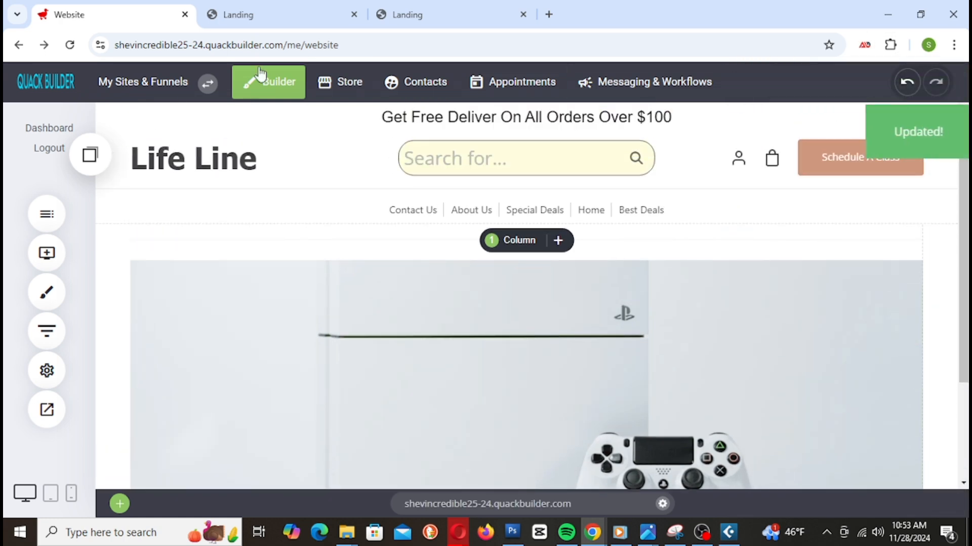
# Step: Reload the Landing preview to confirm no divider line shows under the menu
pyautogui.click(264, 18)
pyautogui.rightClick(265, 16)
pyautogui.click(342, 146)
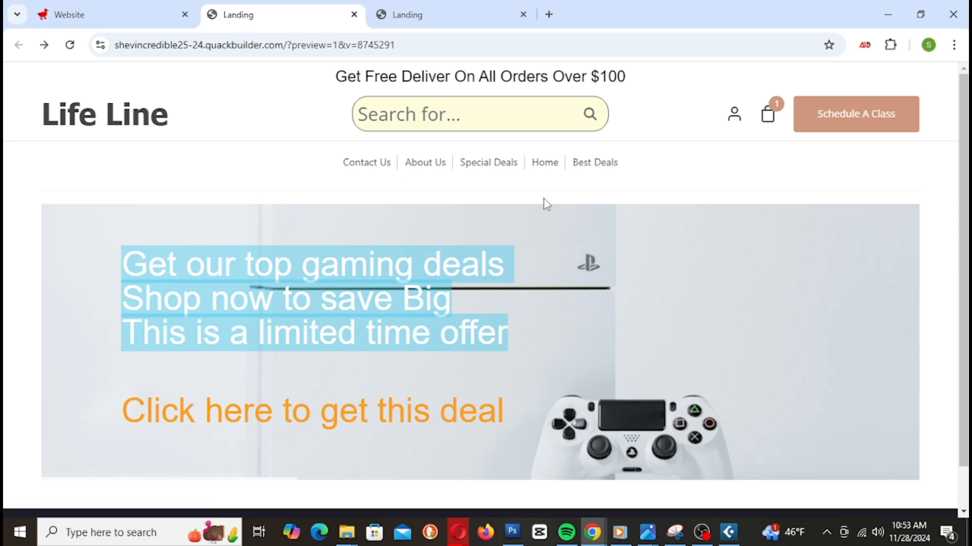
pyautogui.click(148, 15)
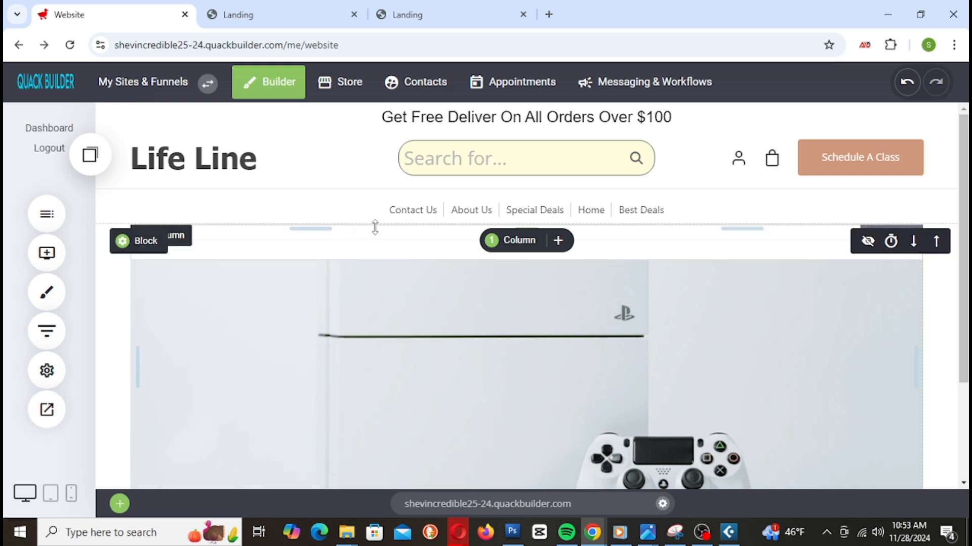
# Step: Delete the hidden separator, set the hero block's top padding to 12px, and save
pyautogui.moveTo(388, 226)
pyautogui.mouseDown()
pyautogui.moveTo(381, 244)
pyautogui.moveTo(382, 231)
pyautogui.mouseUp()
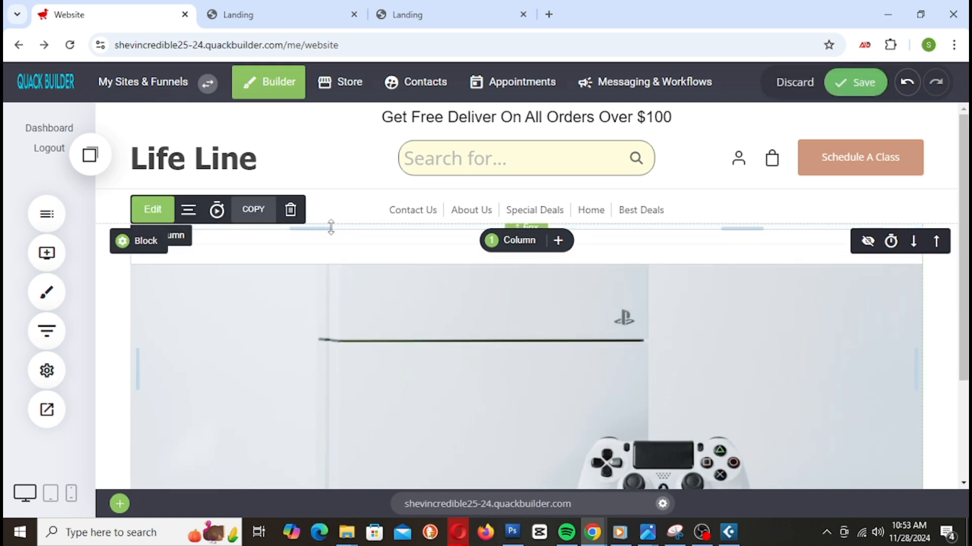
pyautogui.click(290, 209)
pyautogui.click(550, 328)
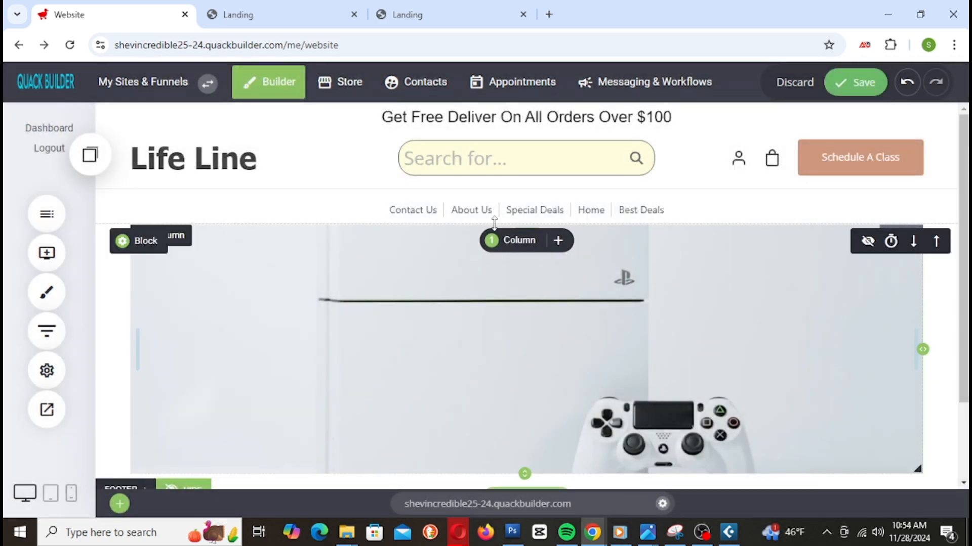
pyautogui.moveTo(427, 221); pyautogui.dragTo(428, 228)
pyautogui.click(861, 82)
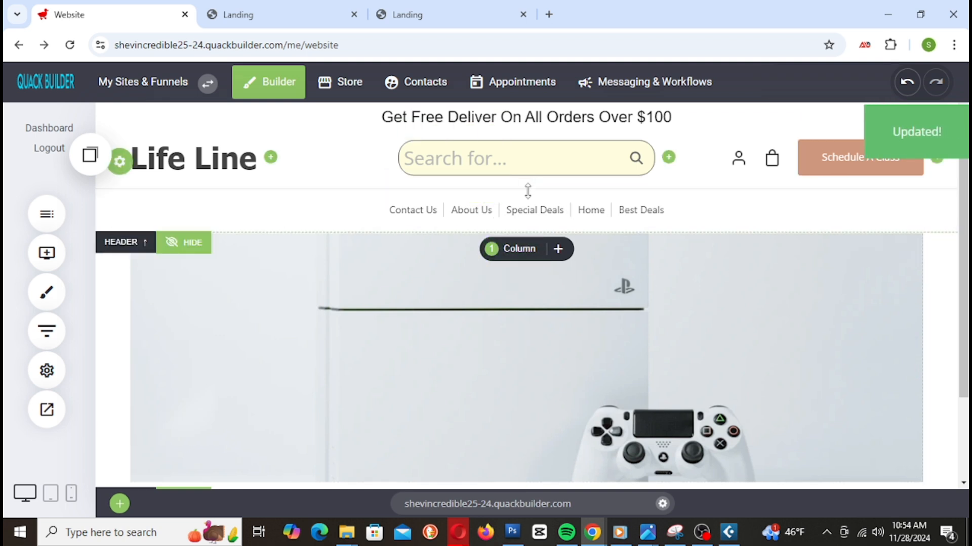
pyautogui.scroll(-2, 623, 354)
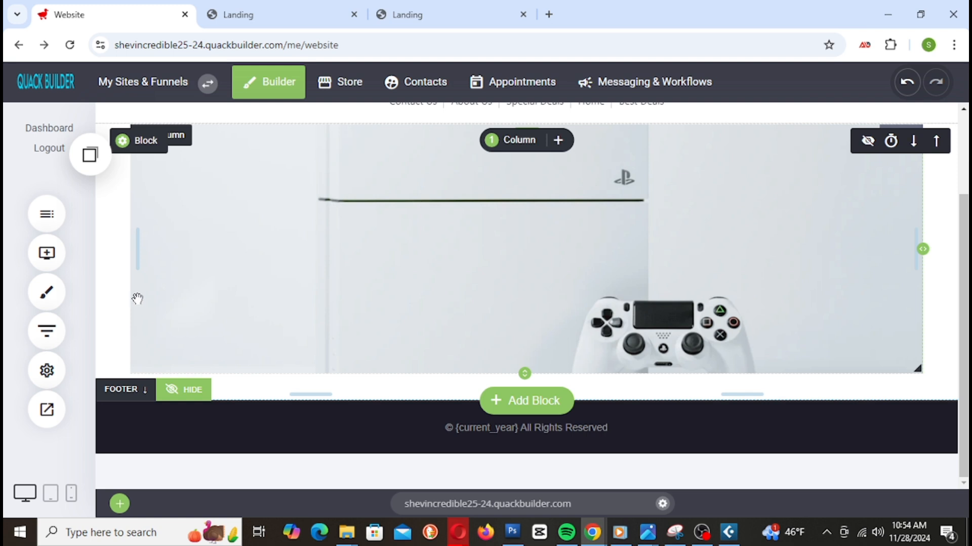
# Step: Add a Container block below the hero slider with 16px top padding and save it
pyautogui.click(47, 253)
pyautogui.moveTo(143, 223); pyautogui.dragTo(625, 344)
pyautogui.scroll(-5, 676, 354)
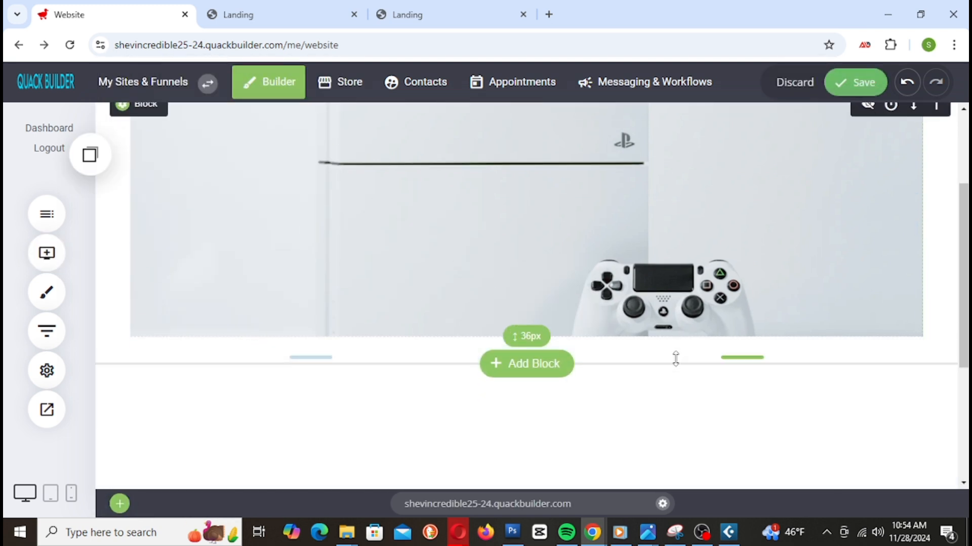
pyautogui.scroll(2, 675, 348)
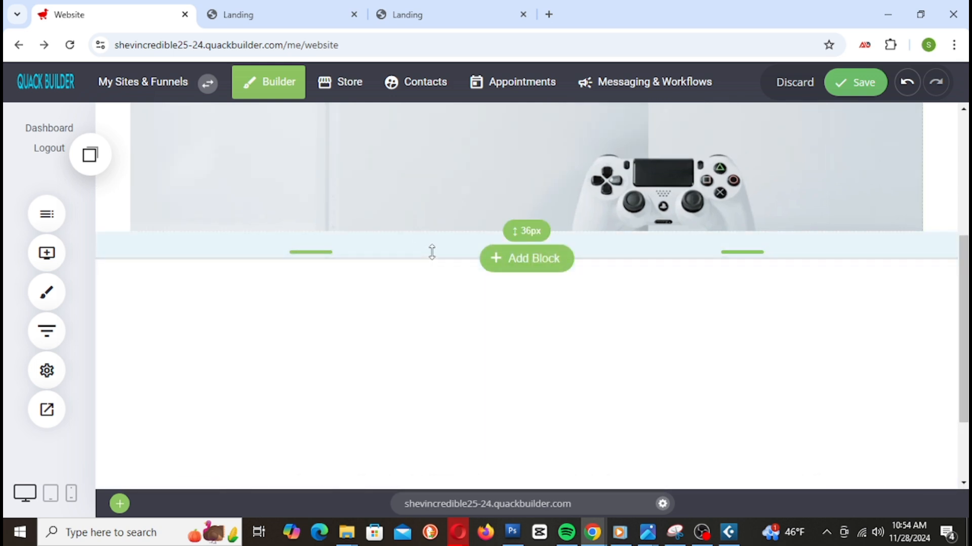
pyautogui.moveTo(429, 251); pyautogui.dragTo(435, 234)
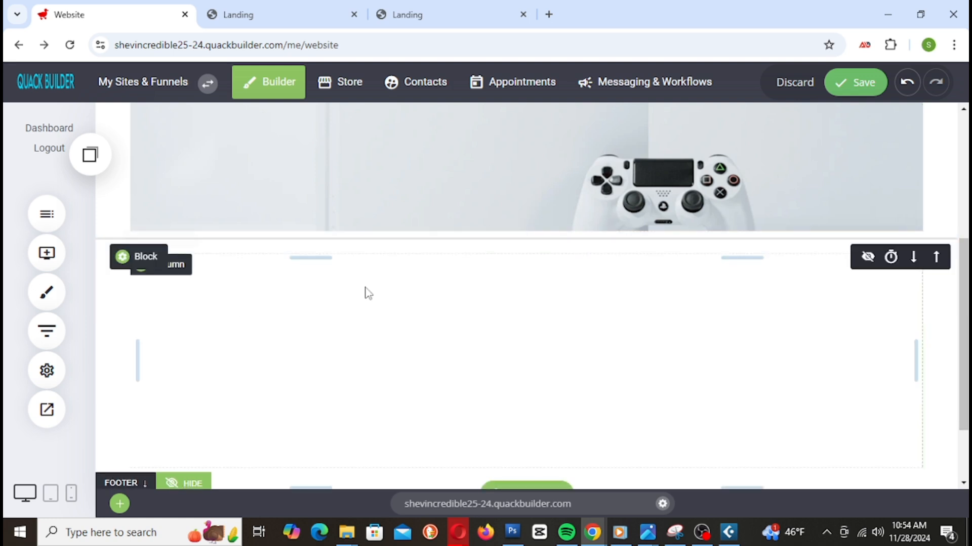
pyautogui.click(858, 89)
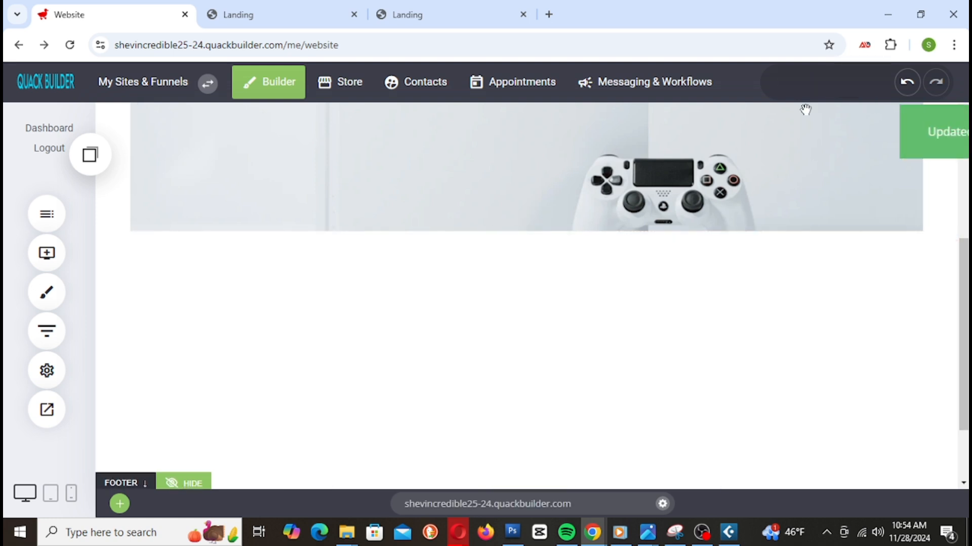
pyautogui.click(59, 264)
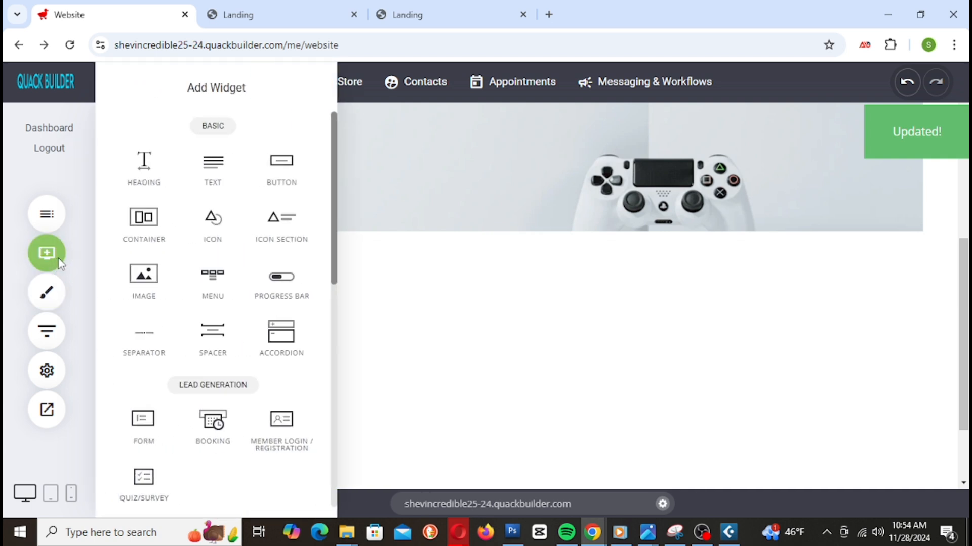
pyautogui.click(386, 303)
# Step: Give the new block a solid black background, remove its gap to the slider, and save
pyautogui.click(156, 261)
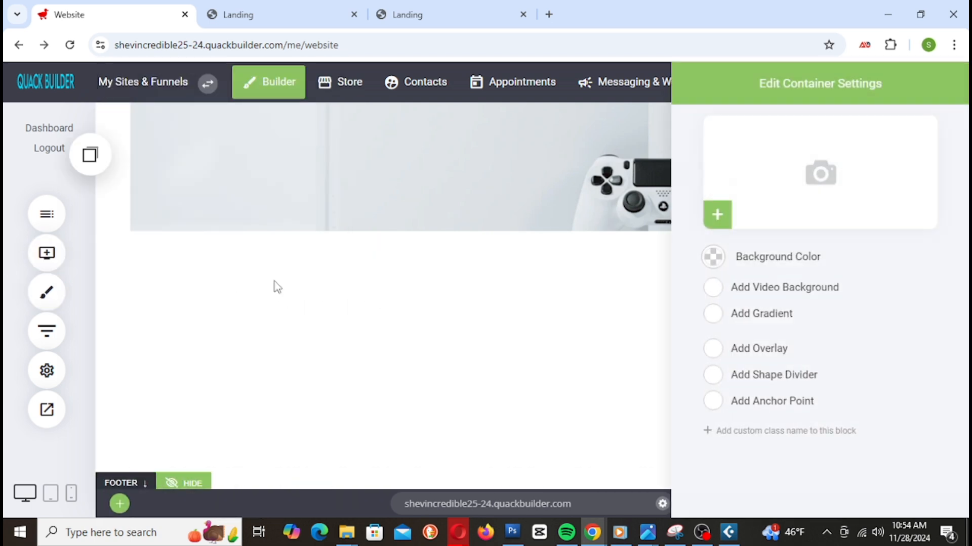
pyautogui.click(712, 258)
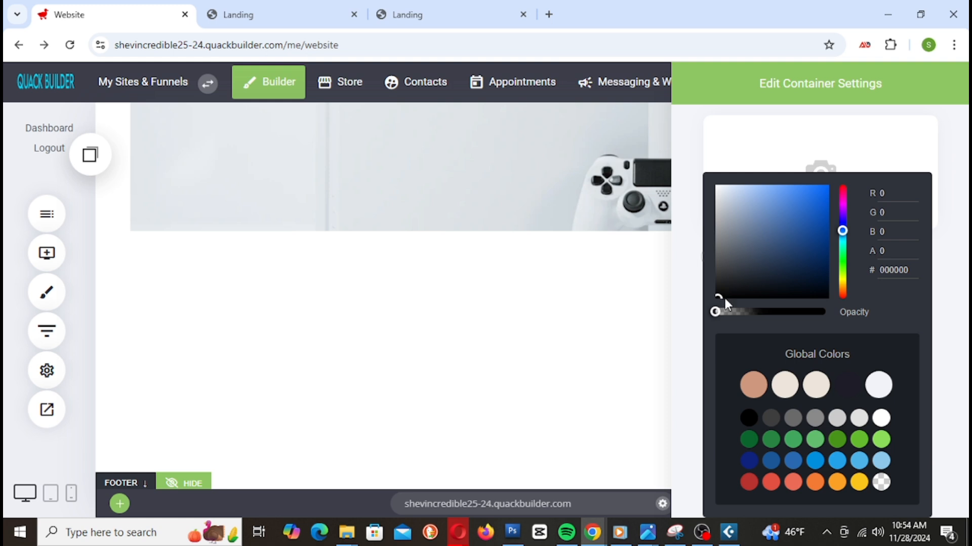
pyautogui.moveTo(745, 307); pyautogui.dragTo(826, 312)
pyautogui.click(519, 374)
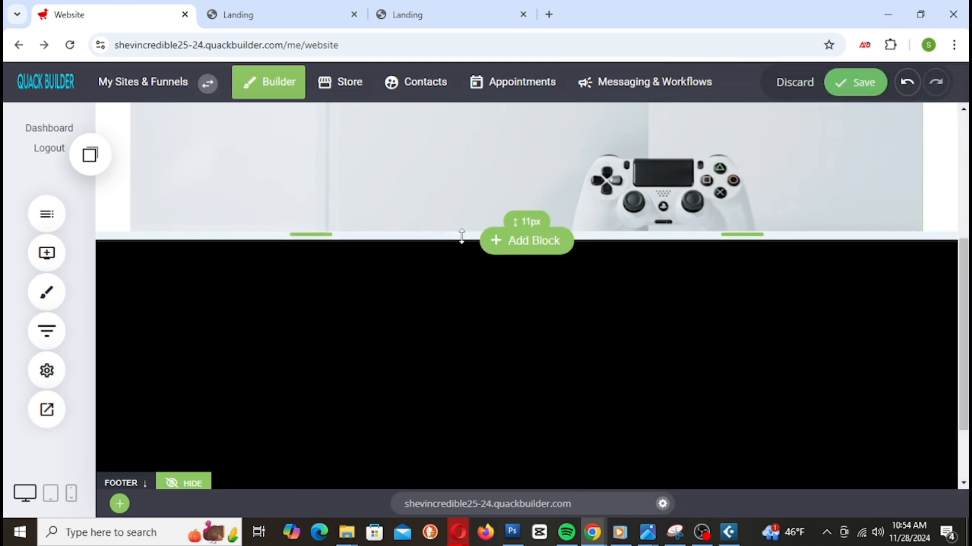
pyautogui.moveTo(462, 237); pyautogui.dragTo(475, 211)
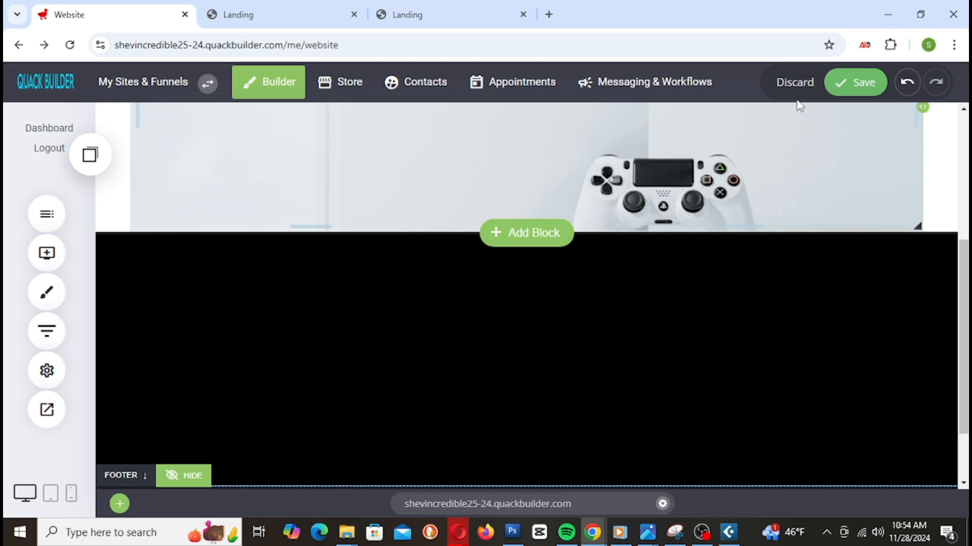
pyautogui.click(858, 84)
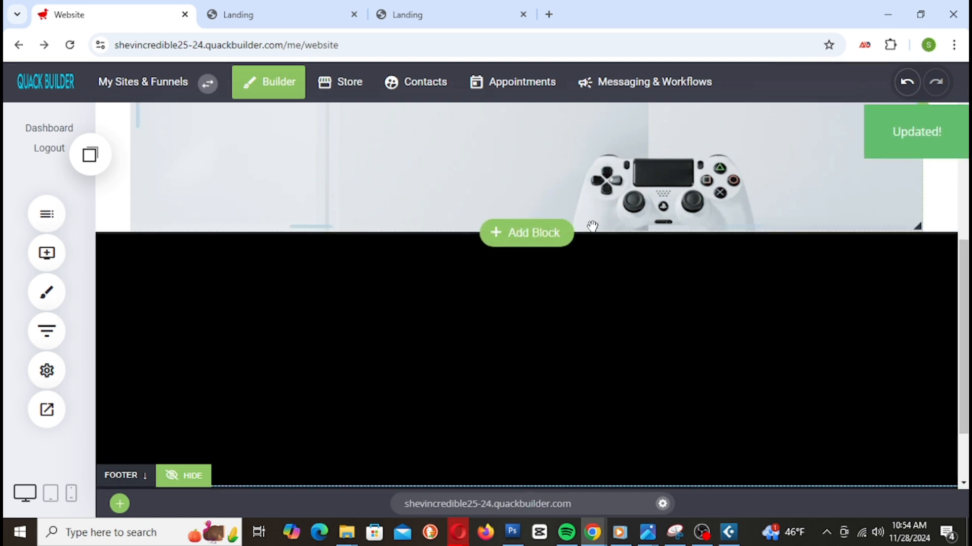
pyautogui.moveTo(592, 233); pyautogui.dragTo(592, 223)
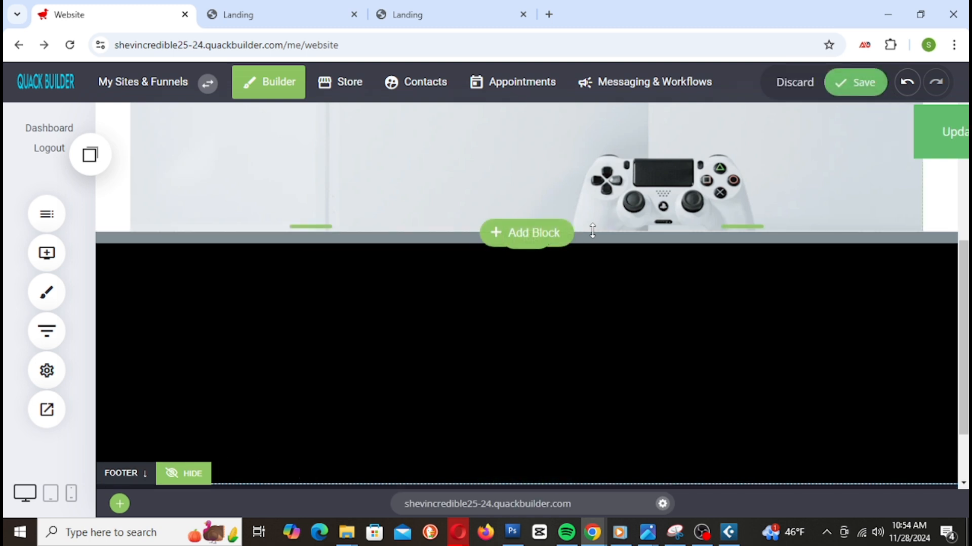
pyautogui.scroll(-1, 633, 325)
pyautogui.scroll(1, 652, 349)
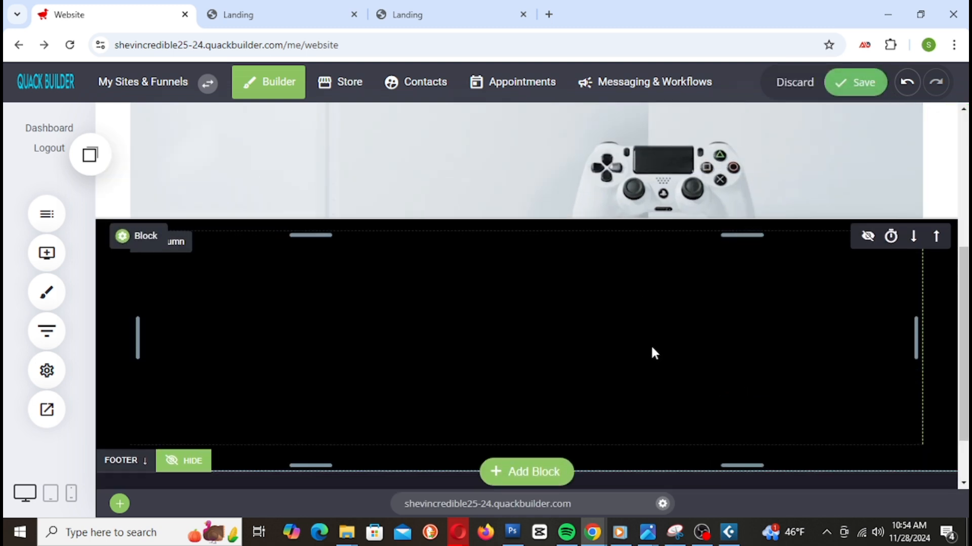
# Step: Add a Paper-shaped shape divider along the black block's bottom edge
pyautogui.click(152, 237)
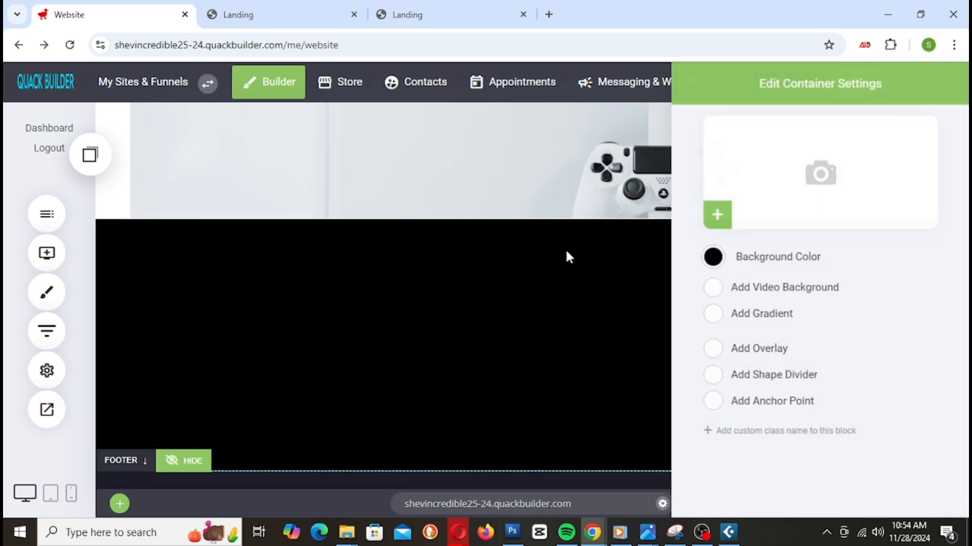
pyautogui.click(713, 375)
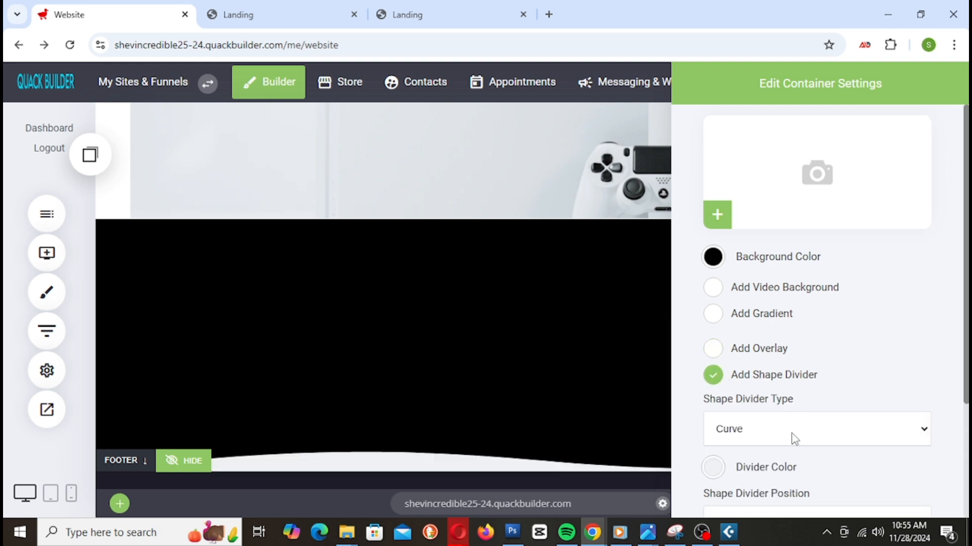
pyautogui.click(794, 439)
pyautogui.click(718, 349)
pyautogui.click(766, 441)
pyautogui.click(754, 317)
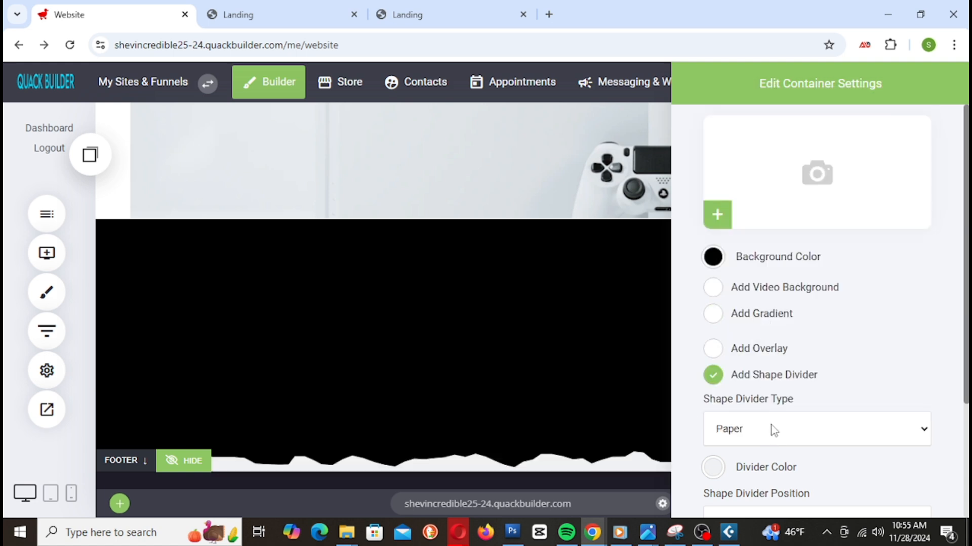
pyautogui.click(526, 360)
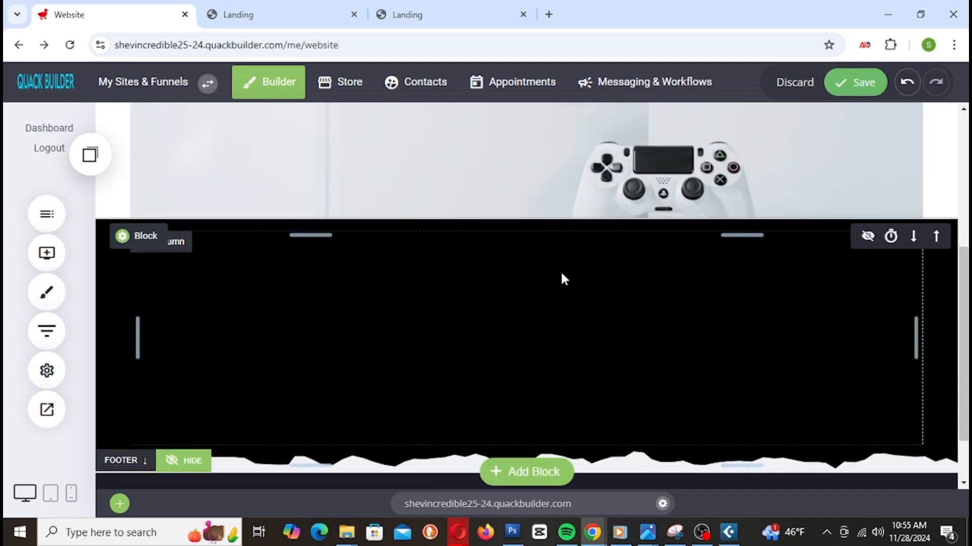
pyautogui.click(57, 263)
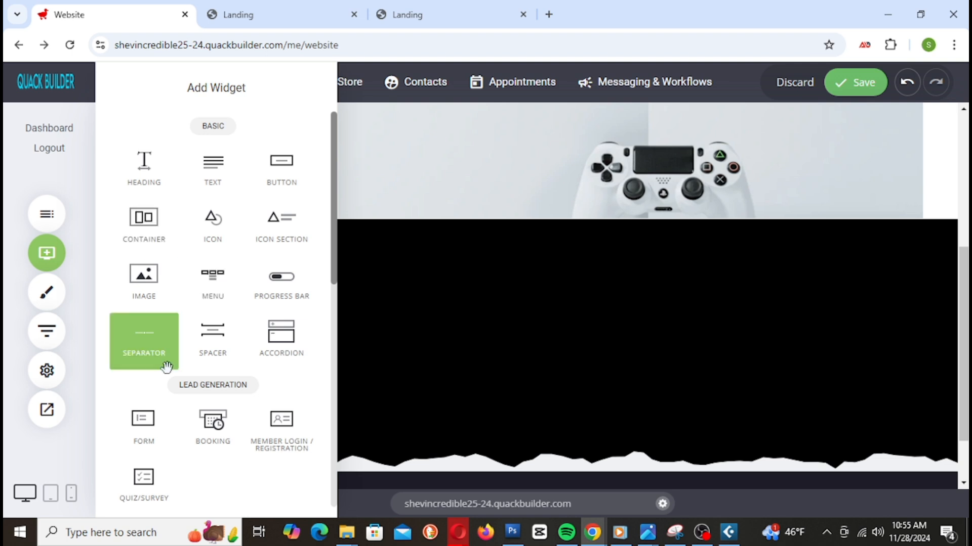
# Step: Drag a Form widget into the black footer block
pyautogui.scroll(-4, 268, 375)
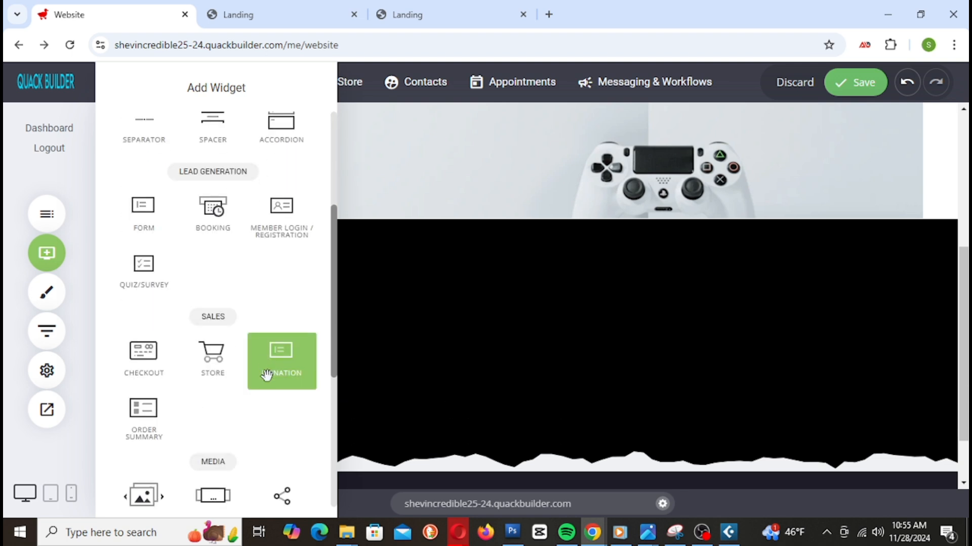
pyautogui.scroll(-4, 211, 408)
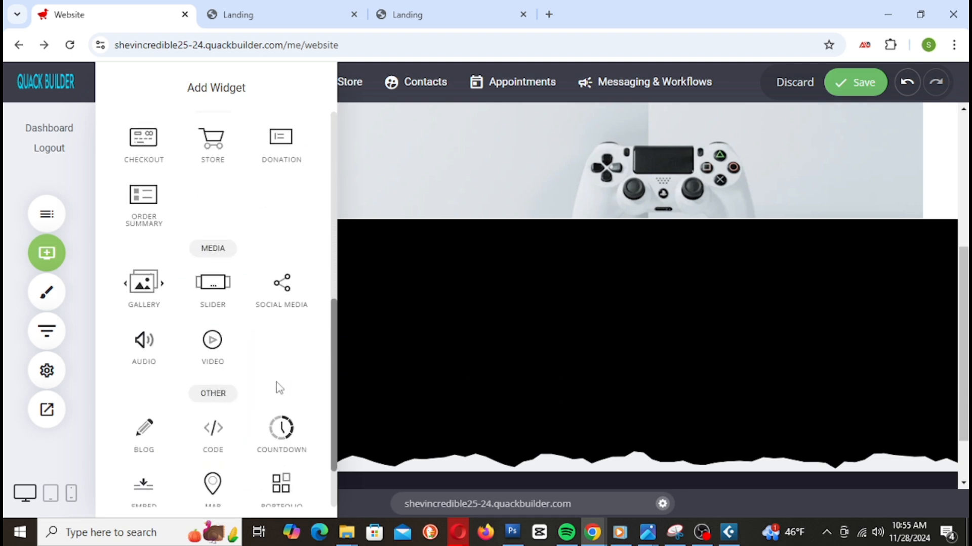
pyautogui.scroll(-2, 278, 384)
pyautogui.scroll(8, 275, 380)
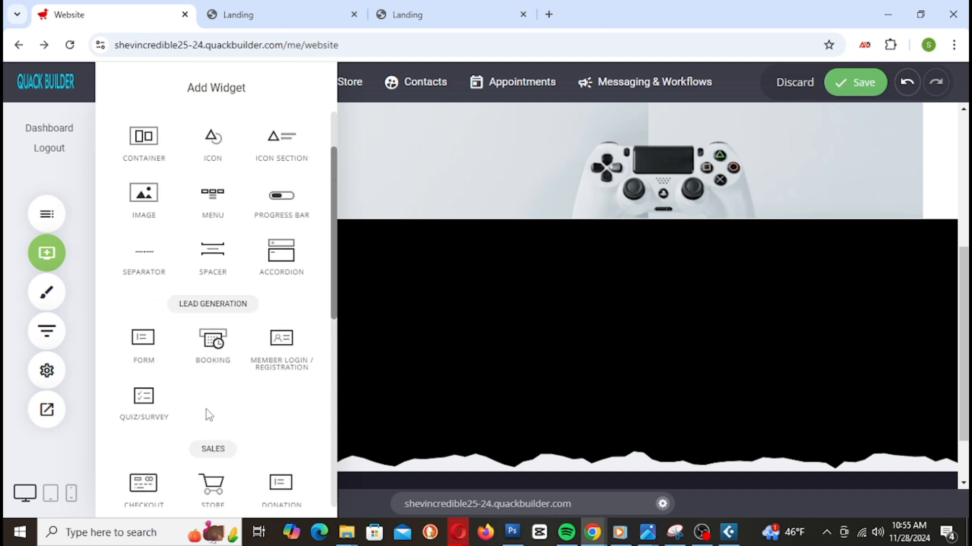
pyautogui.moveTo(143, 338); pyautogui.dragTo(623, 248)
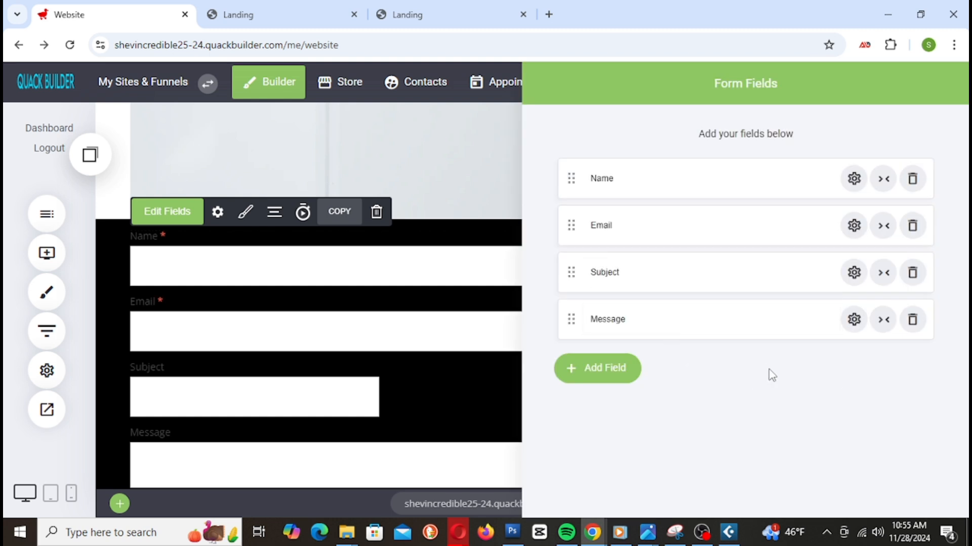
# Step: Delete the form's Message, Subject and Name fields, leaving only Email
pyautogui.click(919, 330)
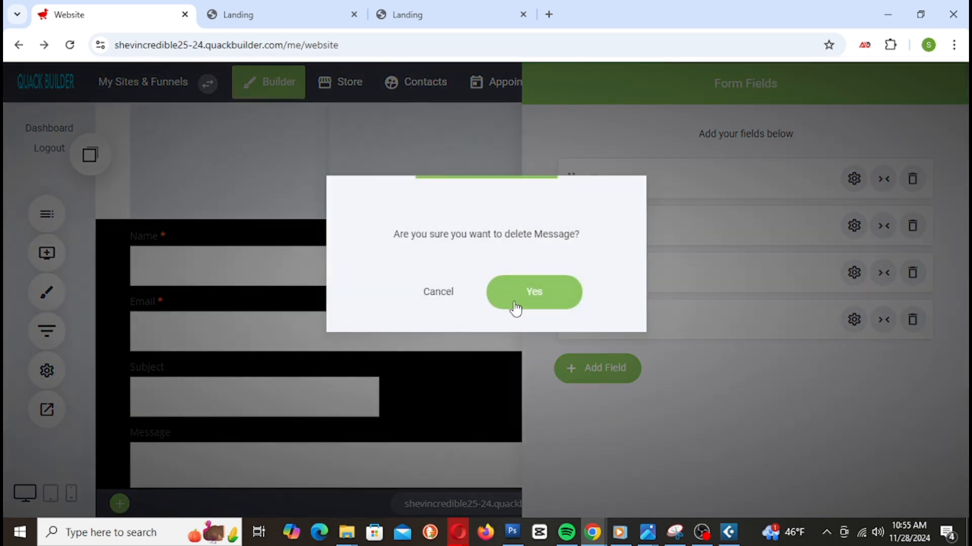
pyautogui.click(512, 302)
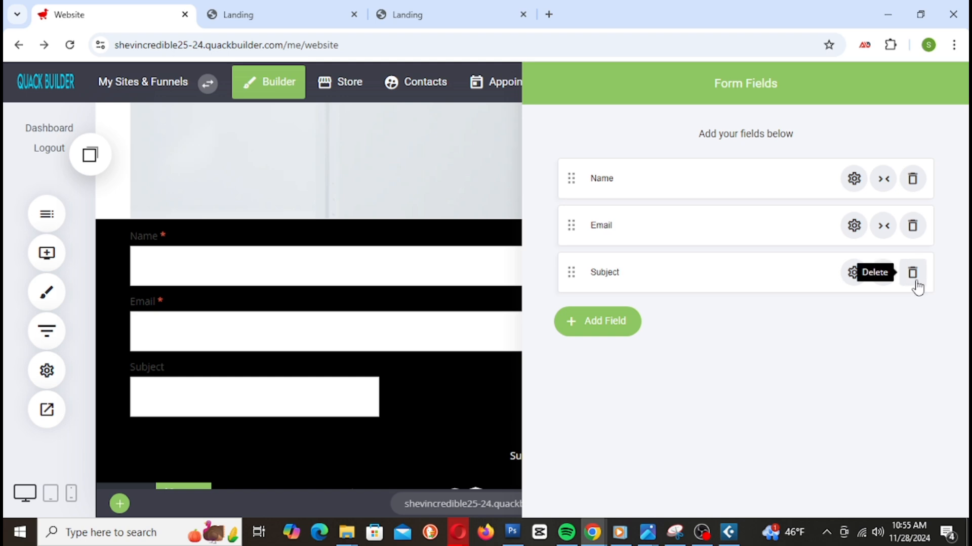
pyautogui.click(912, 274)
pyautogui.click(566, 303)
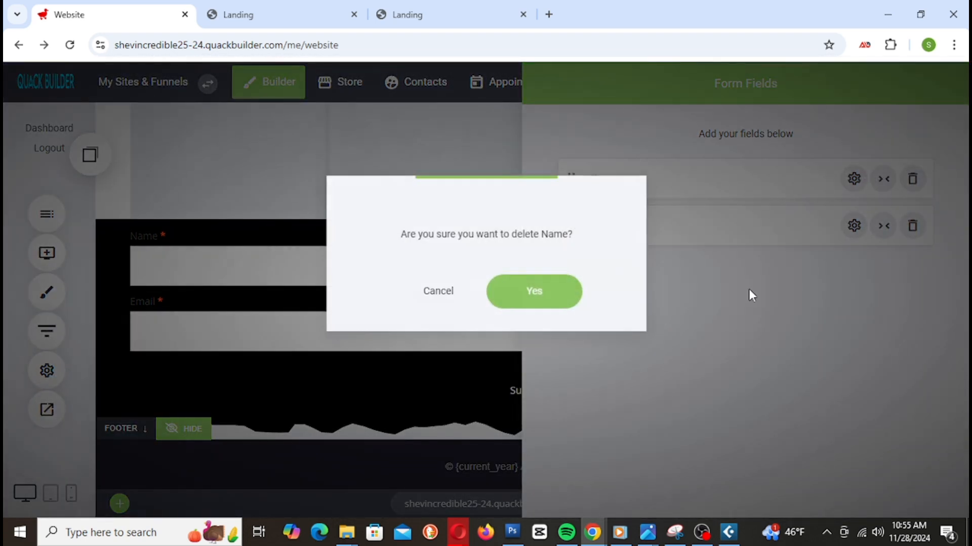
pyautogui.click(573, 299)
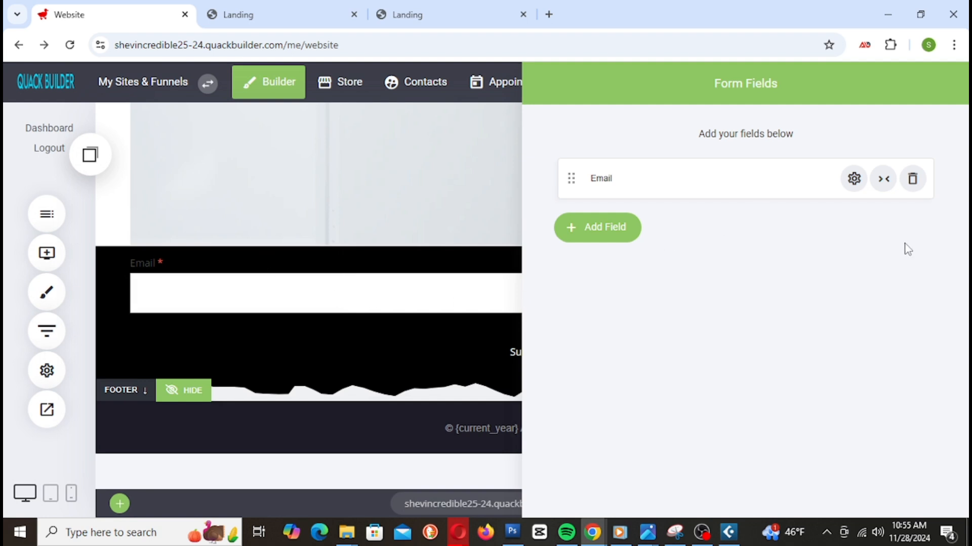
pyautogui.click(442, 327)
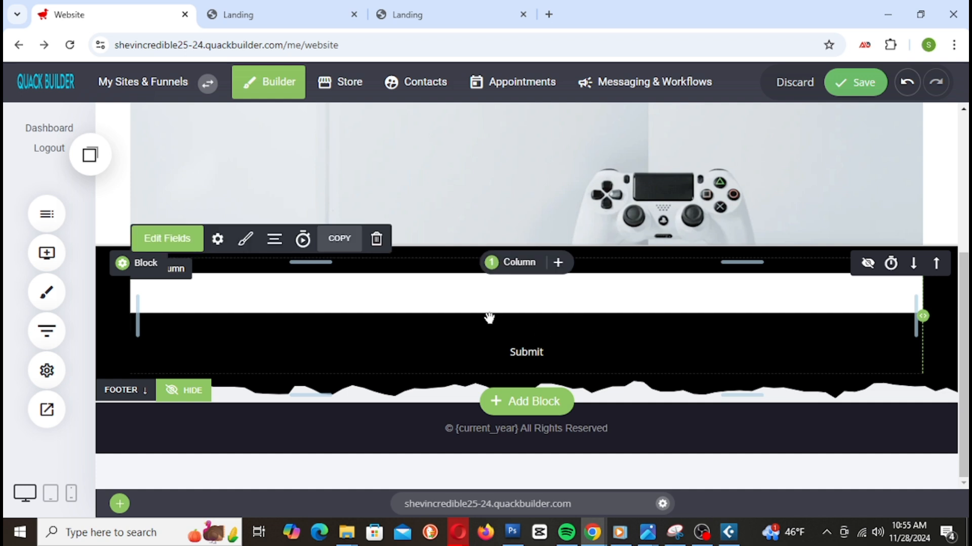
# Step: Split the black block into 2 columns, move the form right, then revert to 1 column
pyautogui.click(521, 268)
pyautogui.click(540, 335)
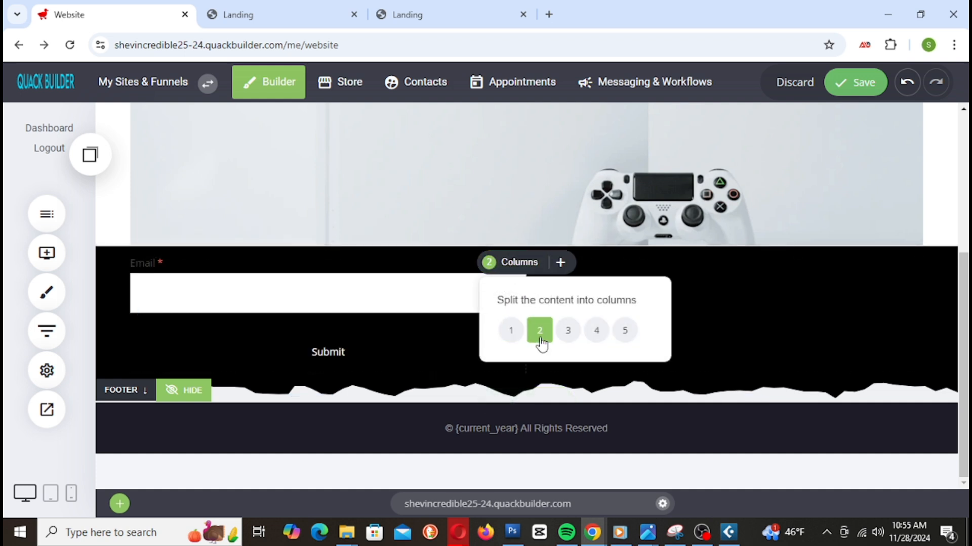
pyautogui.click(417, 340)
pyautogui.moveTo(399, 308); pyautogui.dragTo(711, 293)
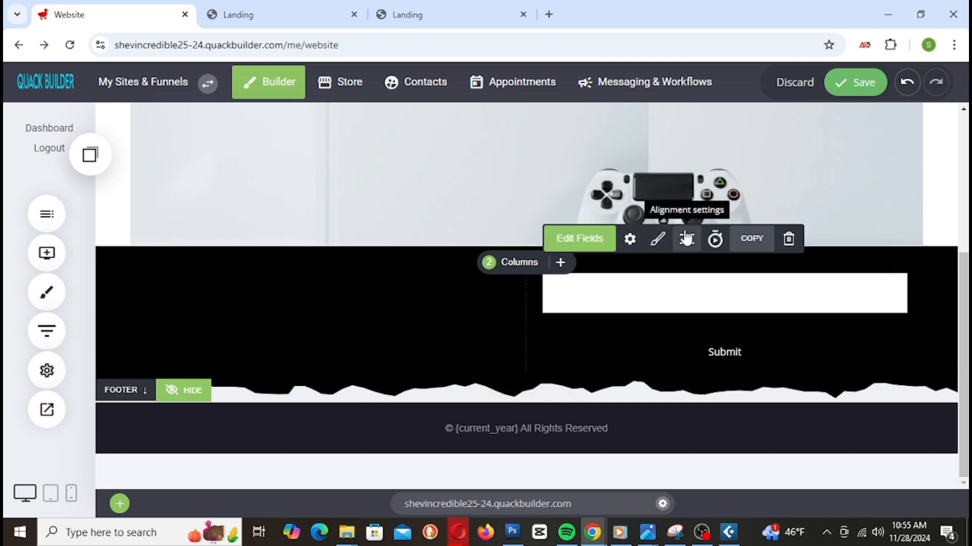
pyautogui.click(510, 262)
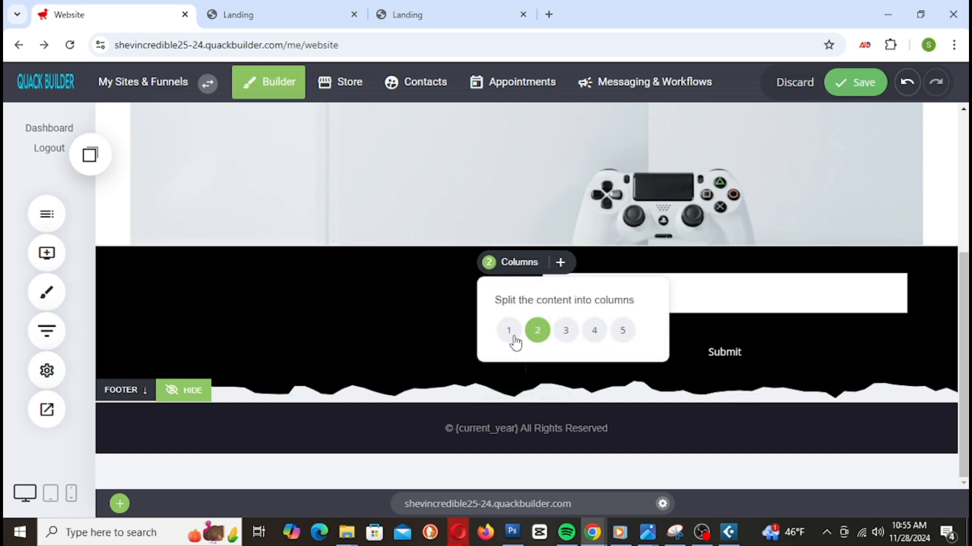
pyautogui.click(508, 336)
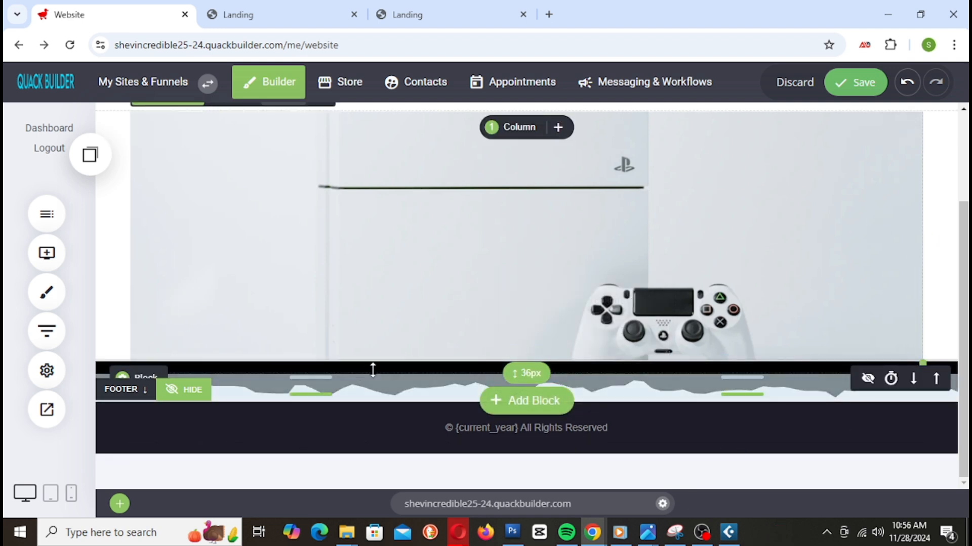
# Step: Increase the black block's top padding to about 129px
pyautogui.moveTo(385, 368); pyautogui.dragTo(399, 442)
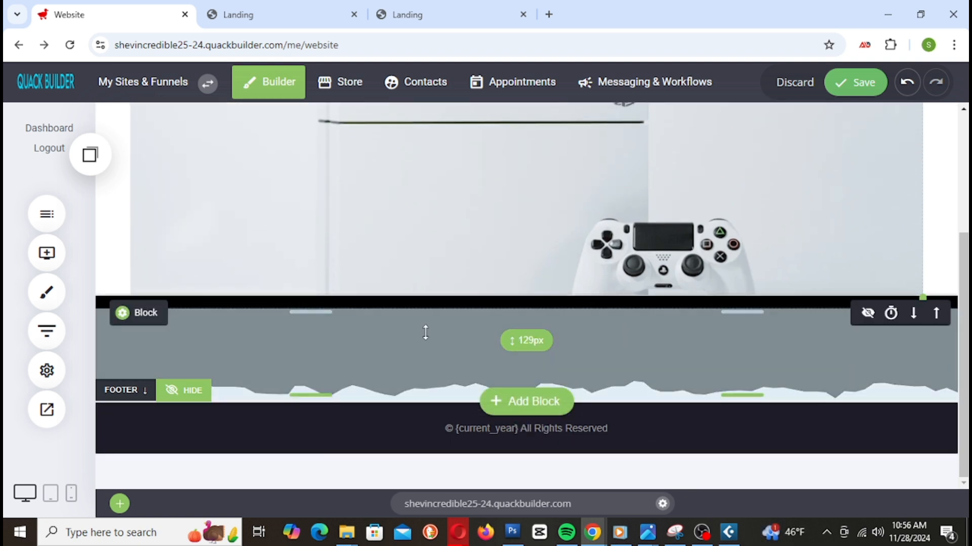
pyautogui.moveTo(460, 304); pyautogui.dragTo(460, 330)
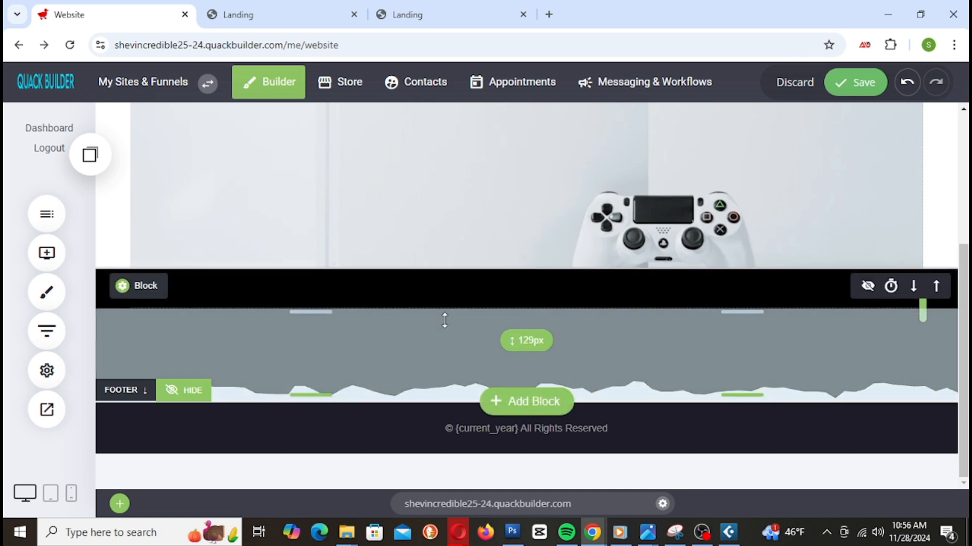
pyautogui.scroll(5, 724, 347)
pyautogui.scroll(-5, 725, 347)
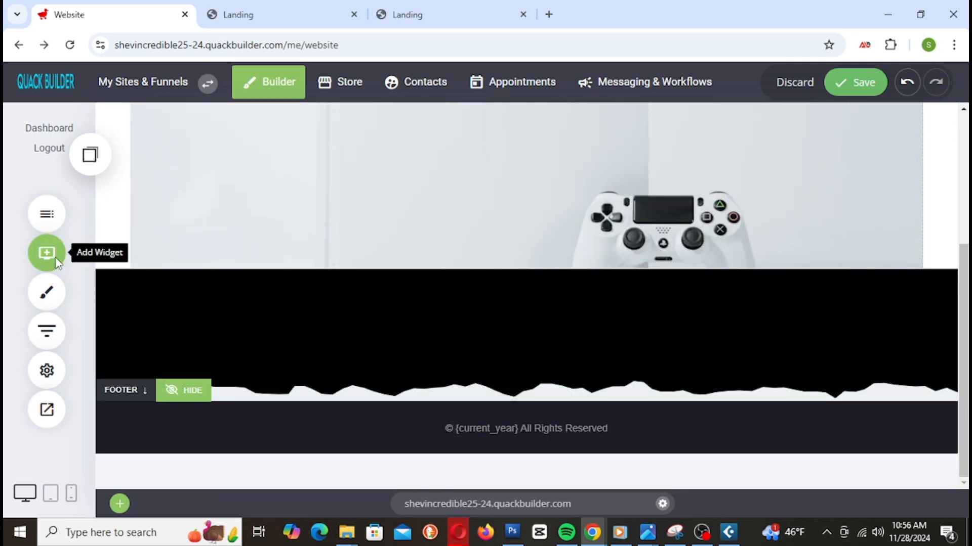
# Step: Drag a new Form widget into the black footer block
pyautogui.click(44, 253)
pyautogui.scroll(-4, 173, 321)
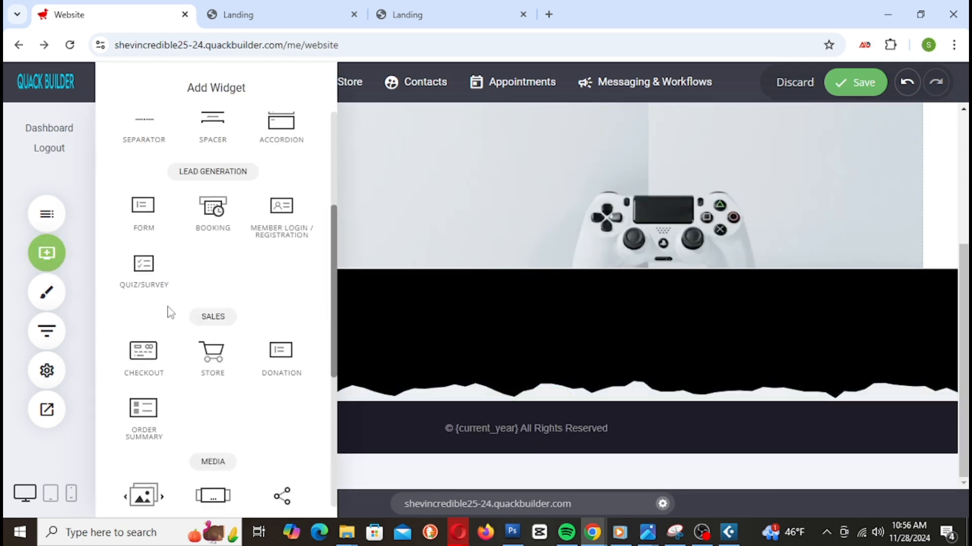
pyautogui.moveTo(143, 218); pyautogui.dragTo(627, 311)
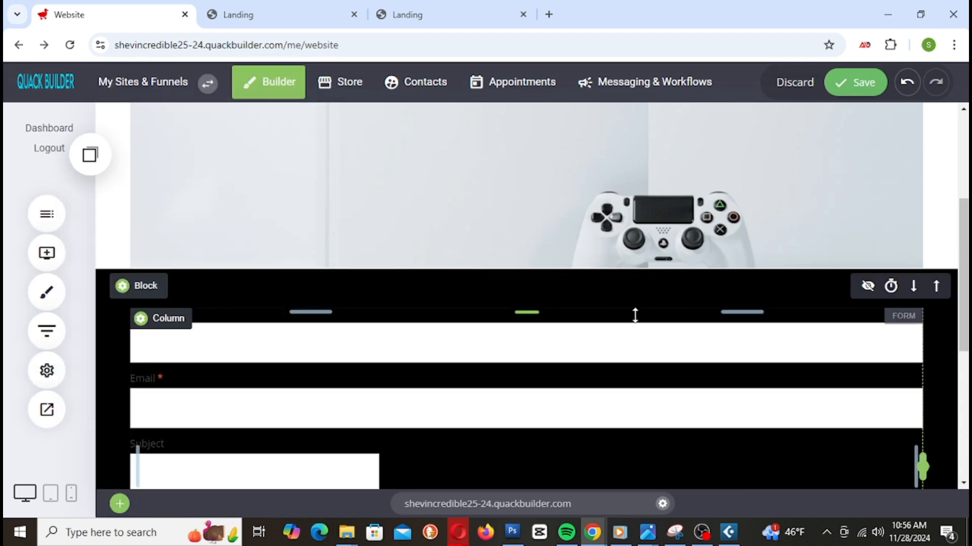
# Step: Delete the Message, Subject and Name fields so only Email and Submit remain
pyautogui.click(912, 319)
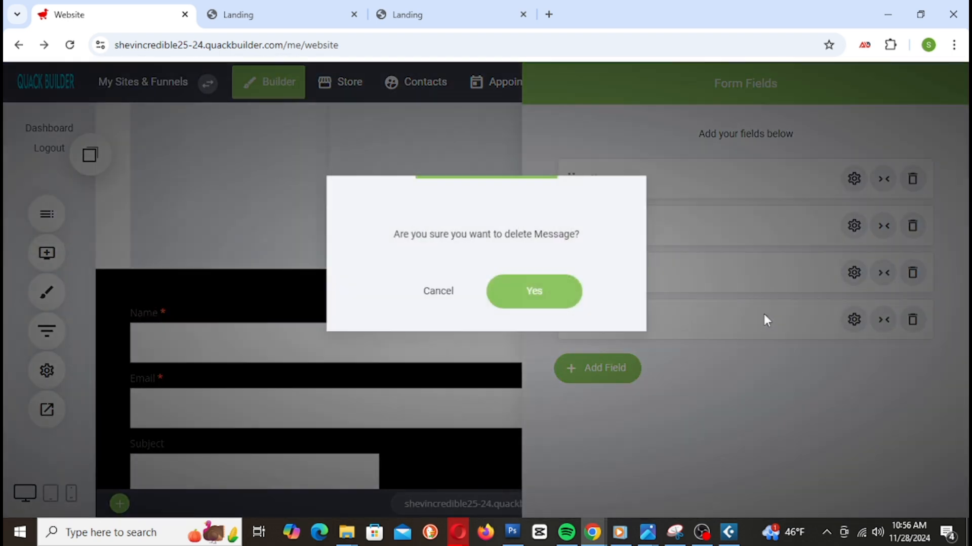
pyautogui.click(557, 303)
pyautogui.click(912, 272)
pyautogui.click(562, 304)
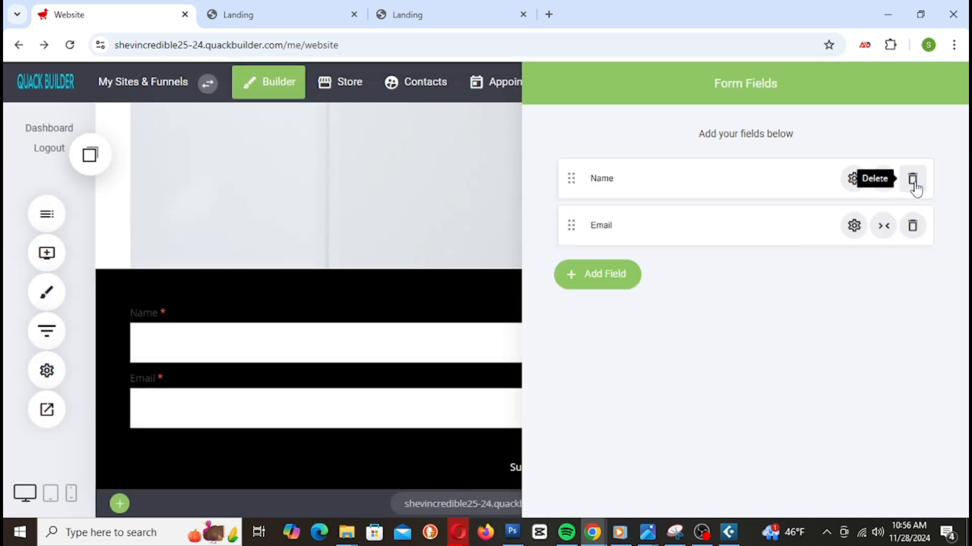
pyautogui.click(912, 179)
pyautogui.click(563, 296)
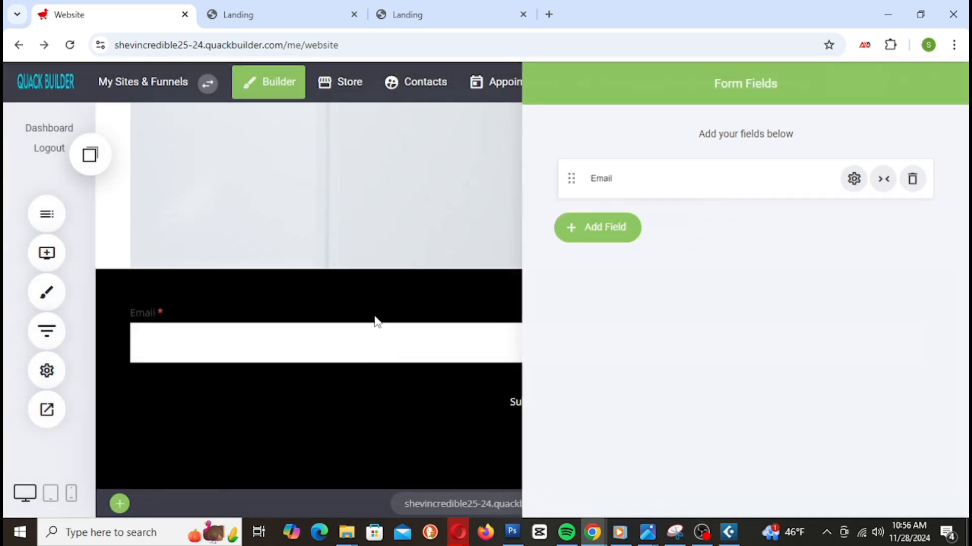
pyautogui.click(375, 321)
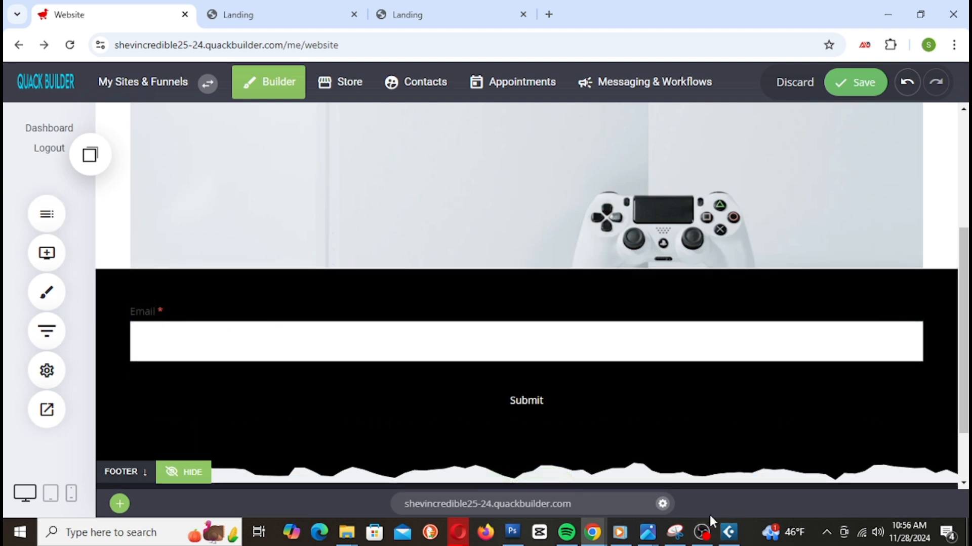
pyautogui.moveTo(724, 528)
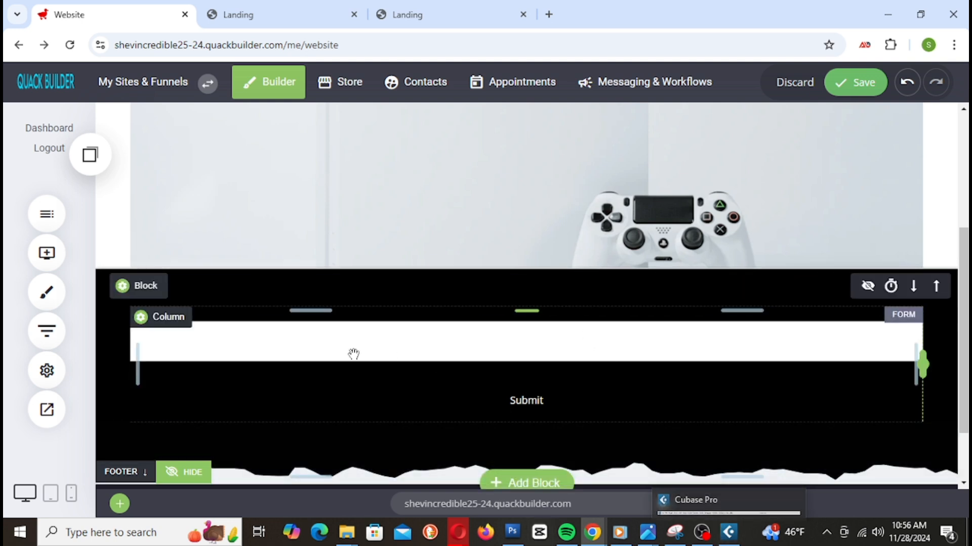
# Step: Add a Heading widget above the Email field and select its placeholder text
pyautogui.click(47, 253)
pyautogui.moveTo(144, 162); pyautogui.dragTo(554, 303)
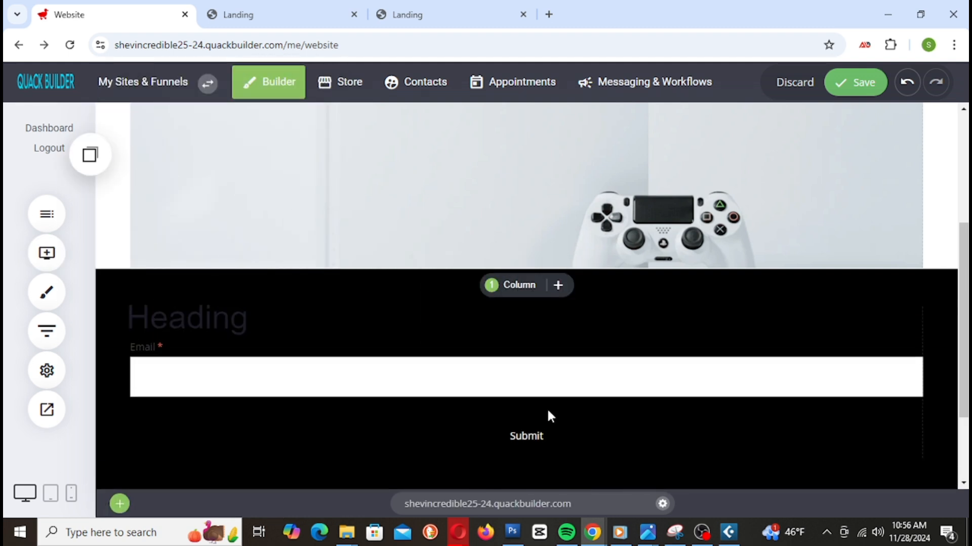
pyautogui.click(161, 324)
pyautogui.moveTo(140, 324); pyautogui.dragTo(315, 333)
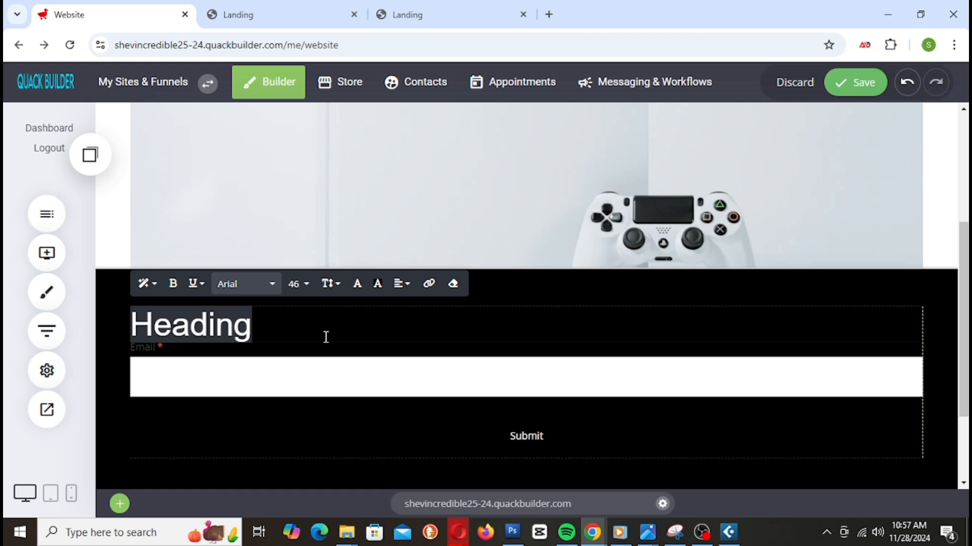
# Step: Type the heading 'Subscribe to get up to 15% off we will send you coupon code via email'
pyautogui.write('G')
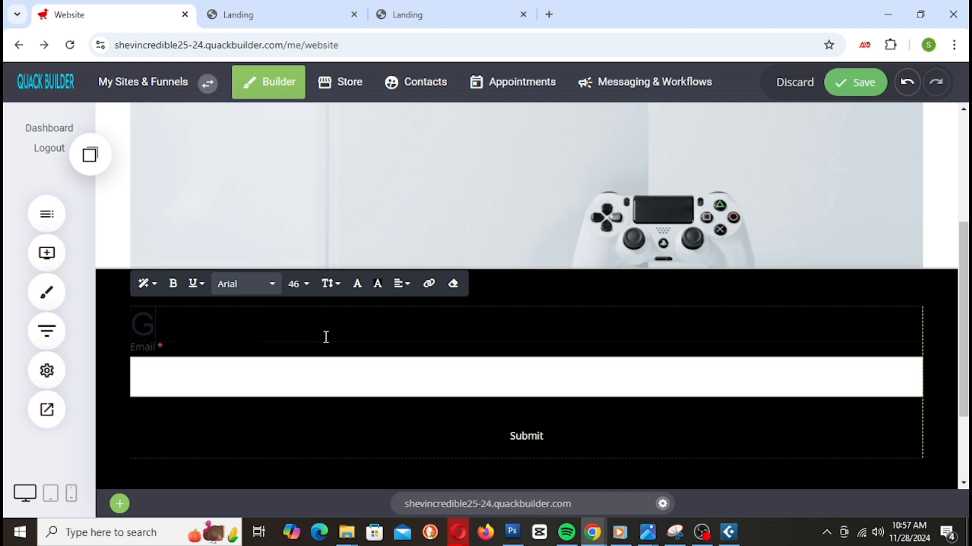
pyautogui.press('BackSpace')
pyautogui.write('Su')
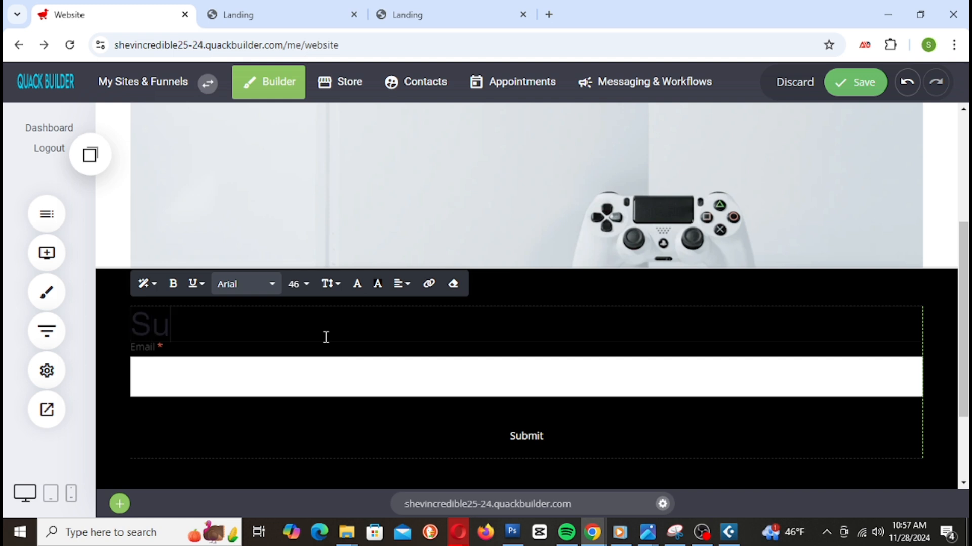
pyautogui.write('bscr')
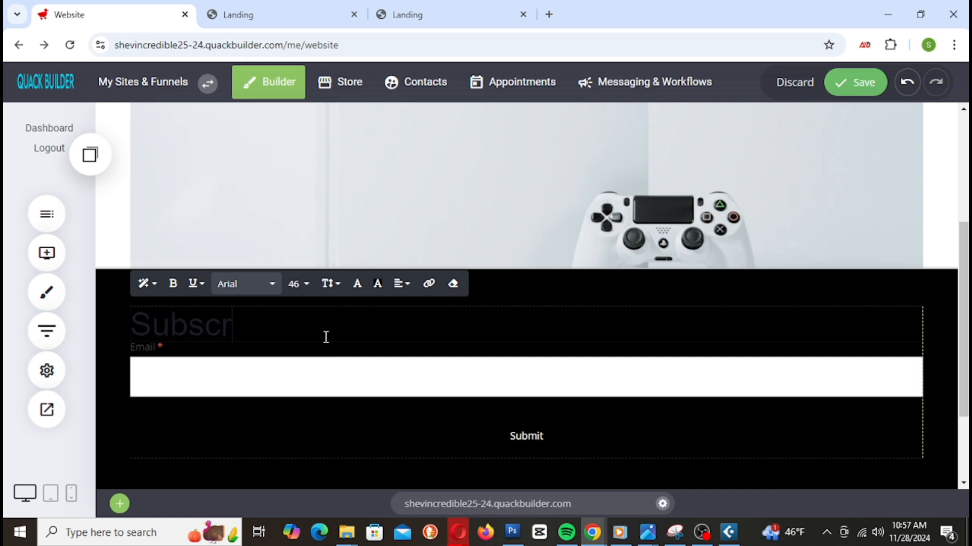
pyautogui.write('ibe to save')
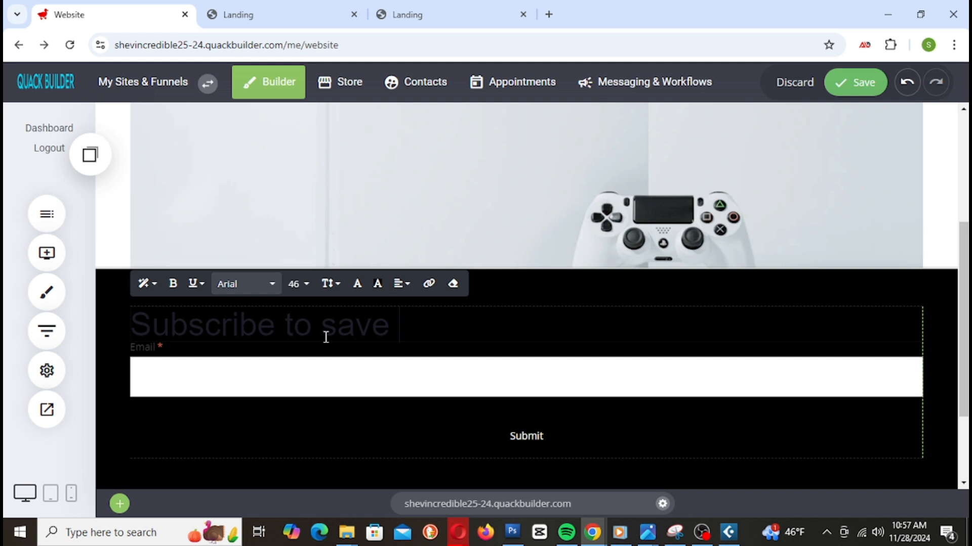
pyautogui.press('BackSpace')
pyautogui.press('BackSpace')
pyautogui.press('BackSpace')
pyautogui.press('BackSpace')
pyautogui.write('get up to')
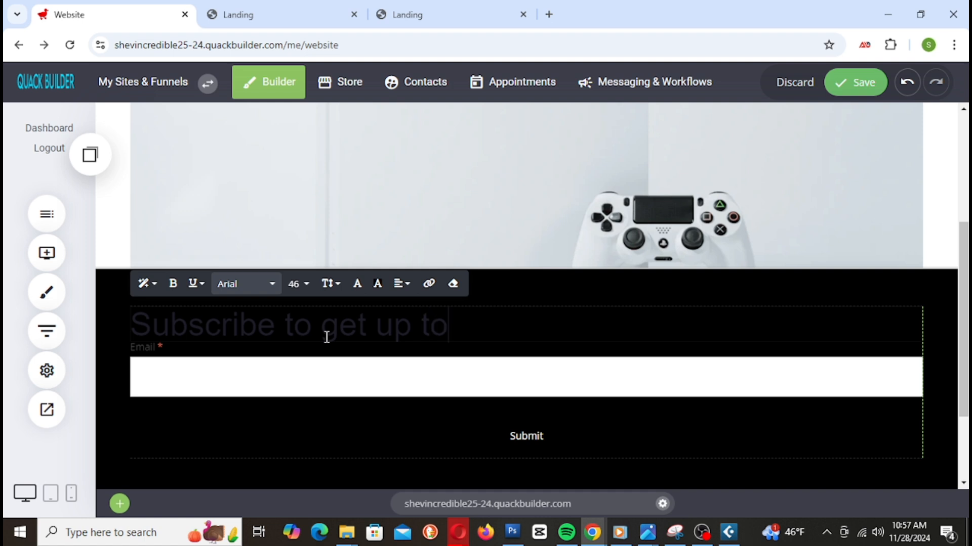
pyautogui.write(' 15% off')
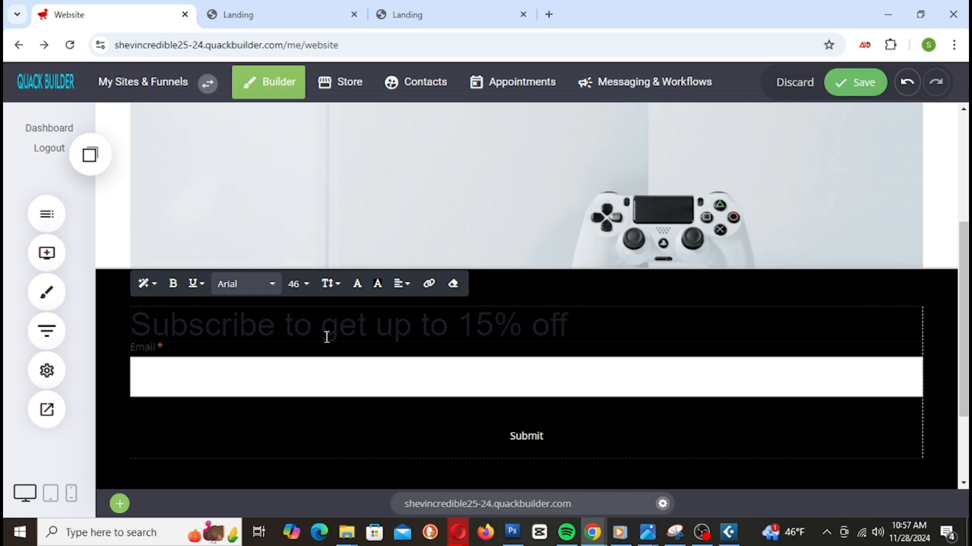
pyautogui.write('wit')
pyautogui.press('BackSpace')
pyautogui.press('BackSpace')
pyautogui.press('BackSpace')
pyautogui.press('BackSpace')
pyautogui.write('we will')
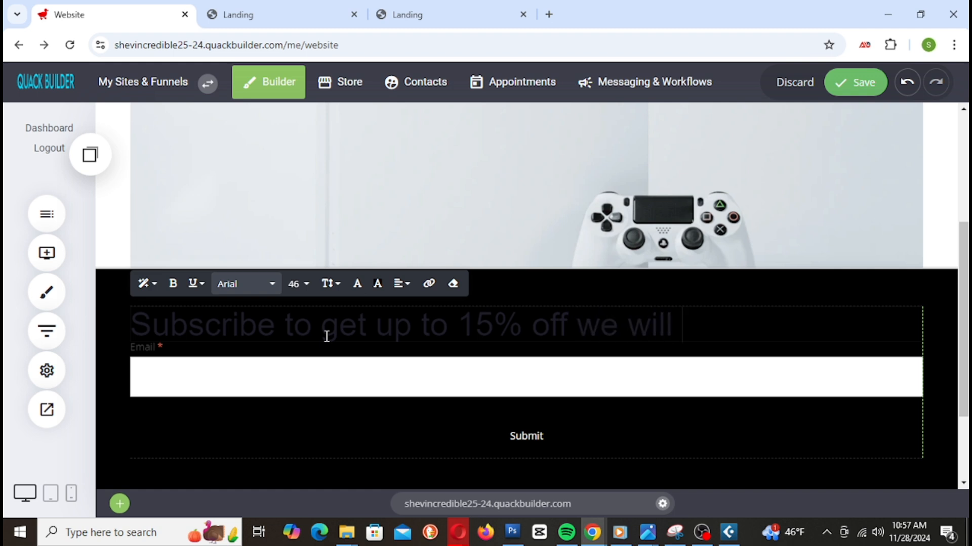
pyautogui.write(' send')
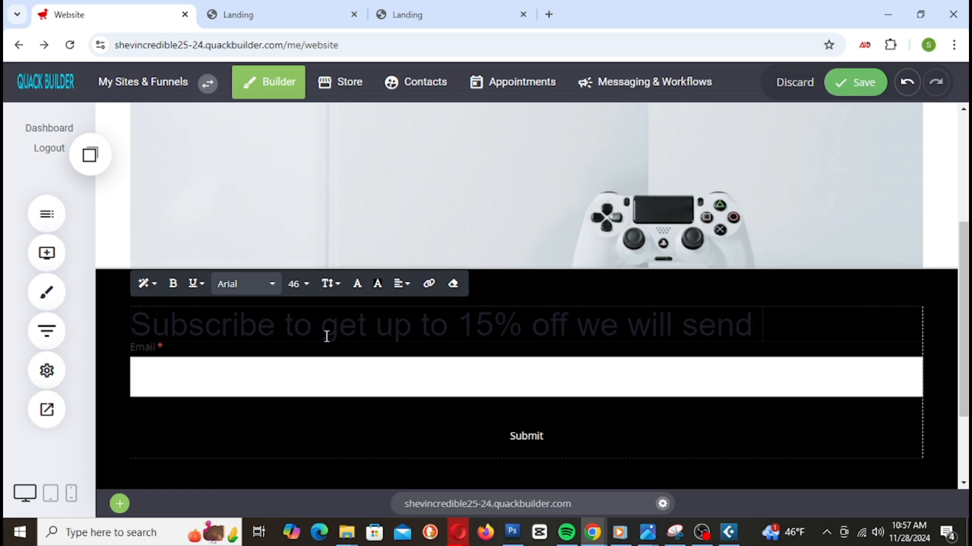
pyautogui.write(' you coupon')
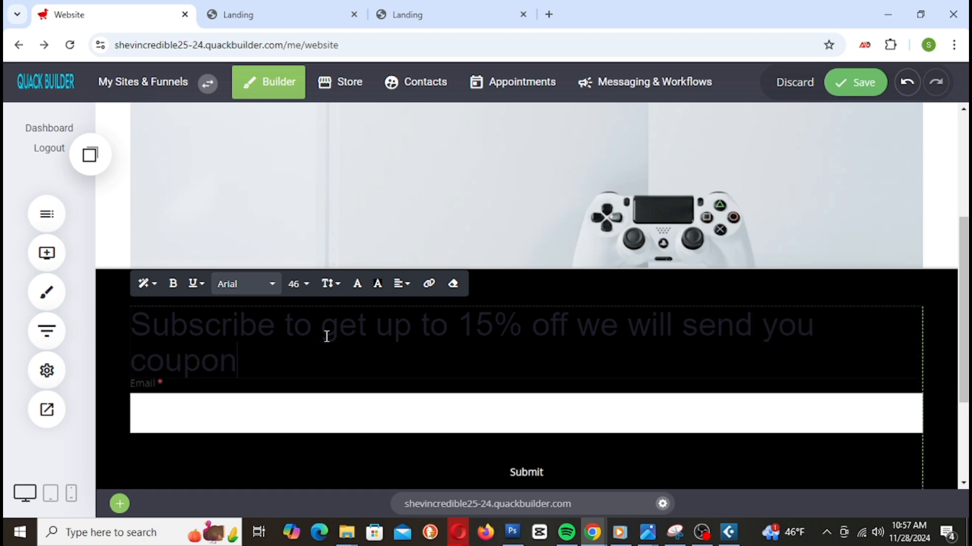
pyautogui.write(' code via email')
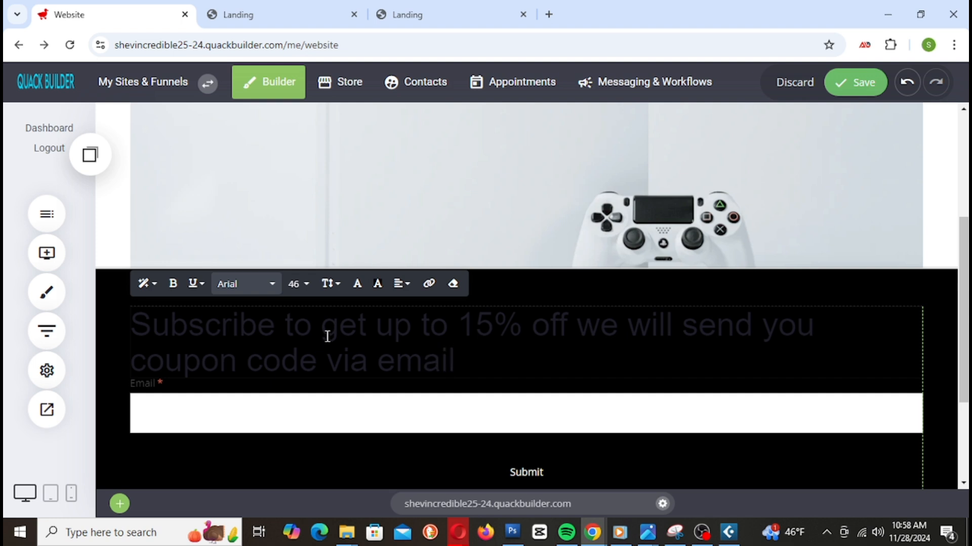
# Step: Set the whole heading to font size 28
pyautogui.tripleClick(328, 337)
pyautogui.click(298, 290)
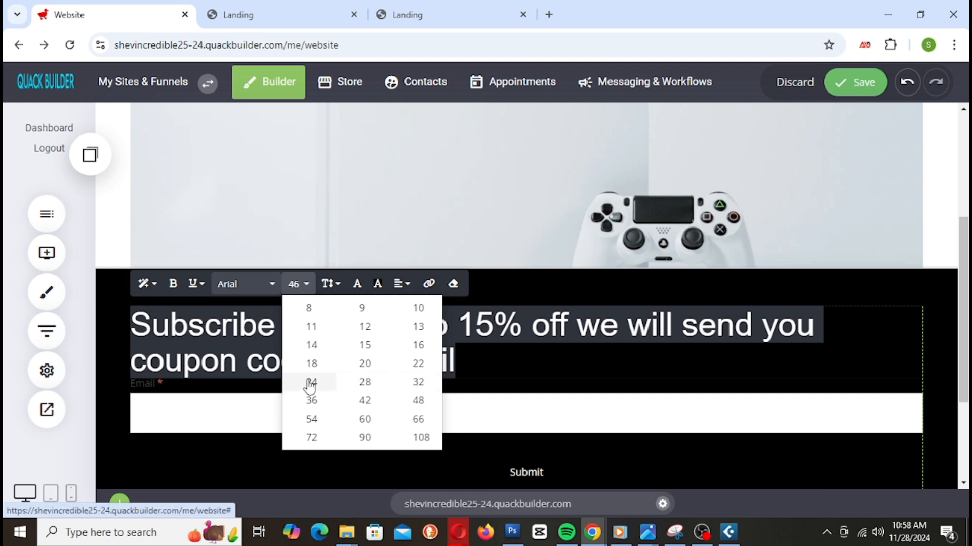
pyautogui.click(310, 383)
pyautogui.click(299, 286)
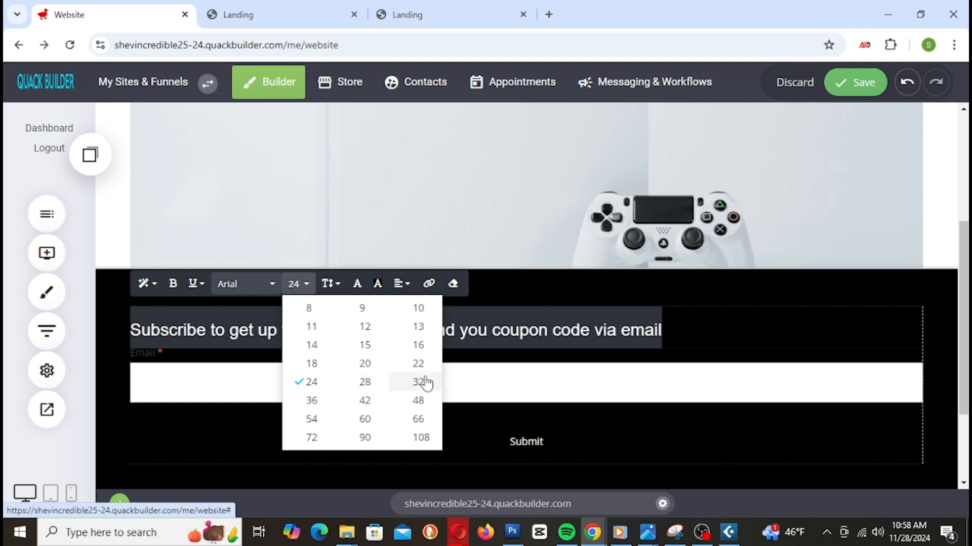
pyautogui.click(364, 384)
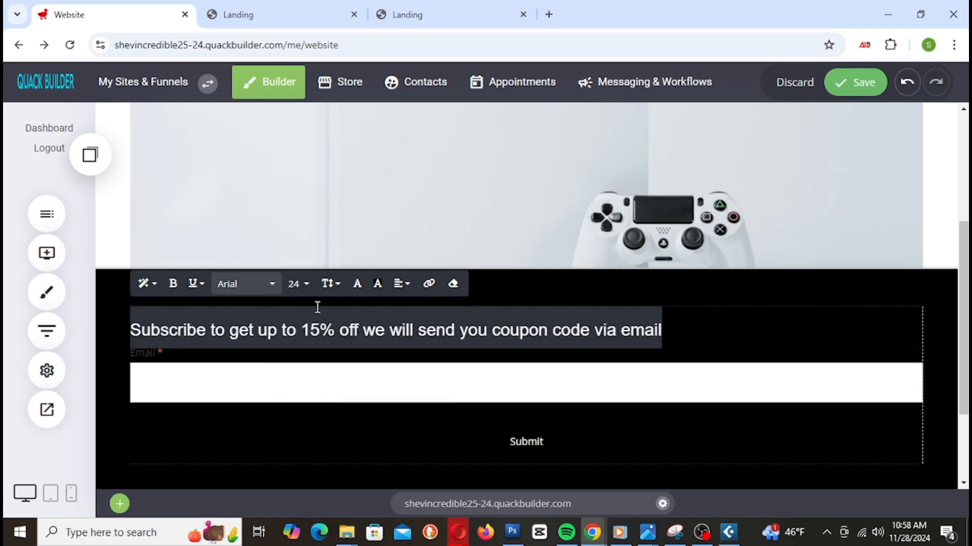
pyautogui.click(298, 284)
pyautogui.click(362, 381)
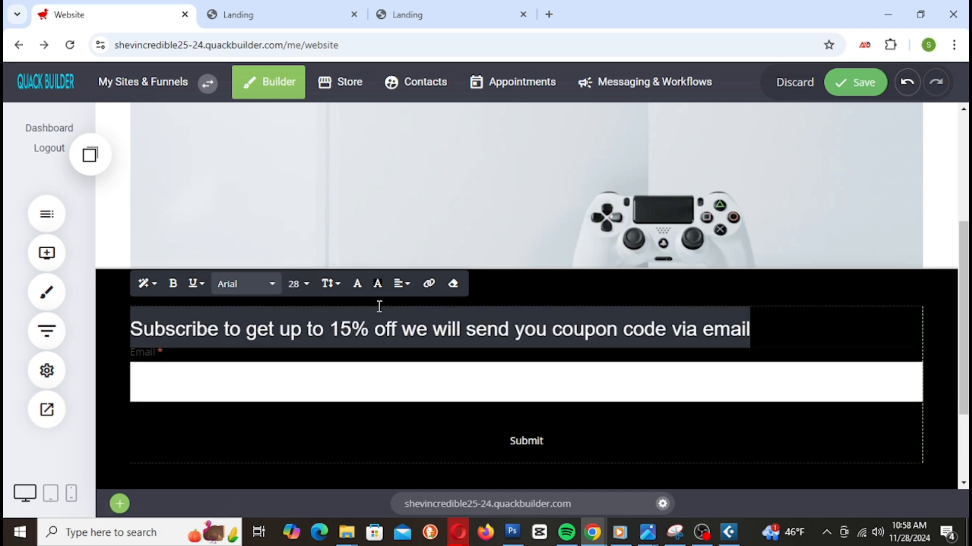
# Step: Centre the heading and make its text white (#FFFFFF)
pyautogui.click(402, 284)
pyautogui.click(419, 310)
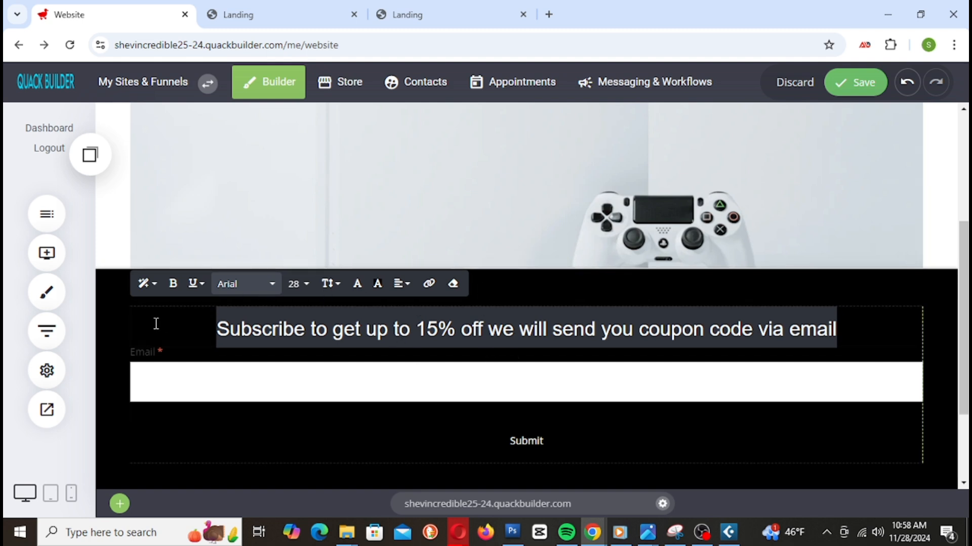
pyautogui.click(357, 284)
pyautogui.moveTo(417, 243); pyautogui.dragTo(387, 184)
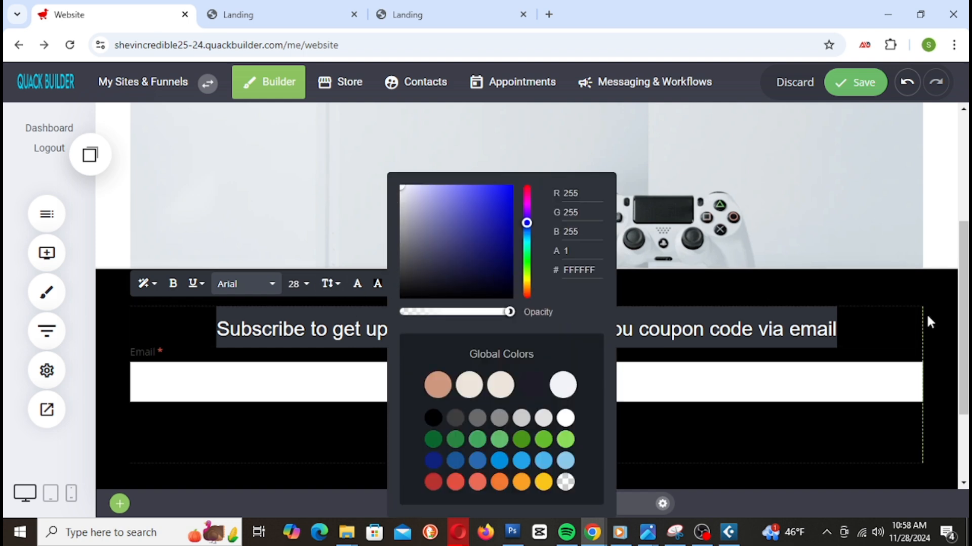
pyautogui.click(937, 340)
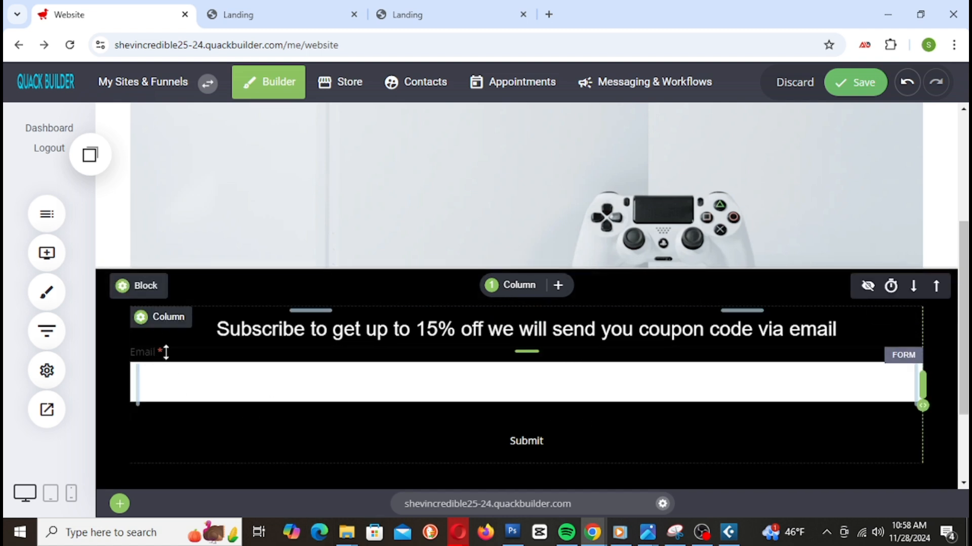
pyautogui.click(255, 368)
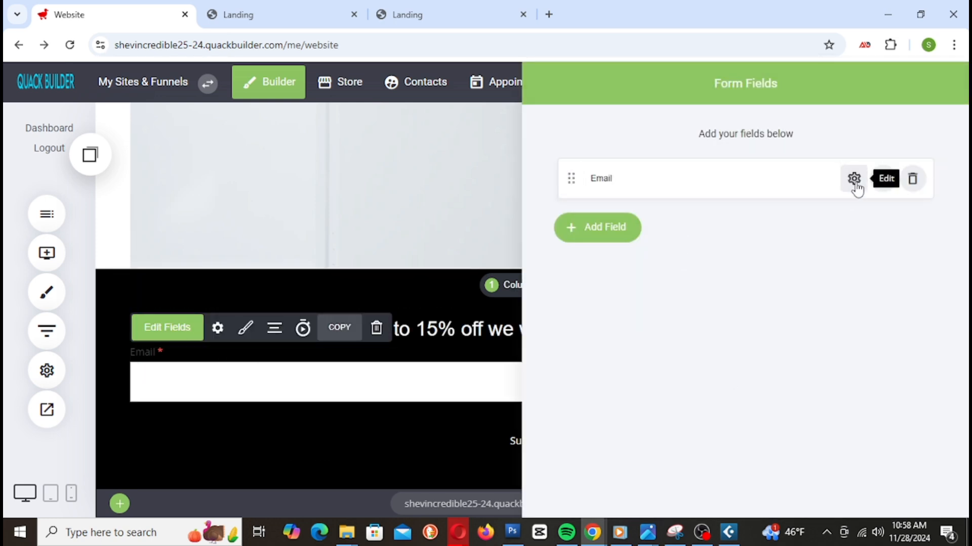
# Step: Relabel the Email field 'Enter your email here' and save the site
pyautogui.moveTo(789, 90); pyautogui.dragTo(521, 226)
pyautogui.click(495, 180)
pyautogui.hotkey('ctrl', 'a')
pyautogui.press('BackSpace')
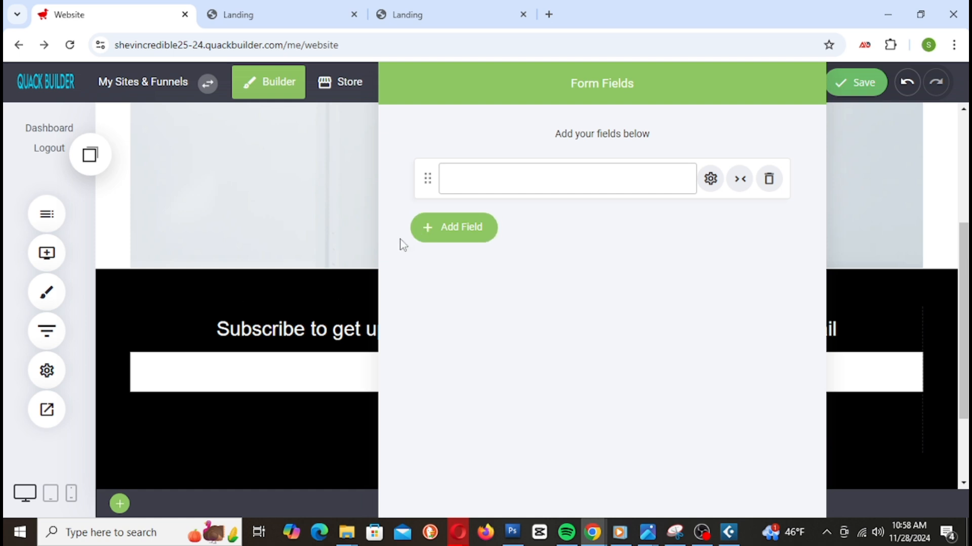
pyautogui.moveTo(660, 89); pyautogui.dragTo(666, 251)
pyautogui.click(481, 181)
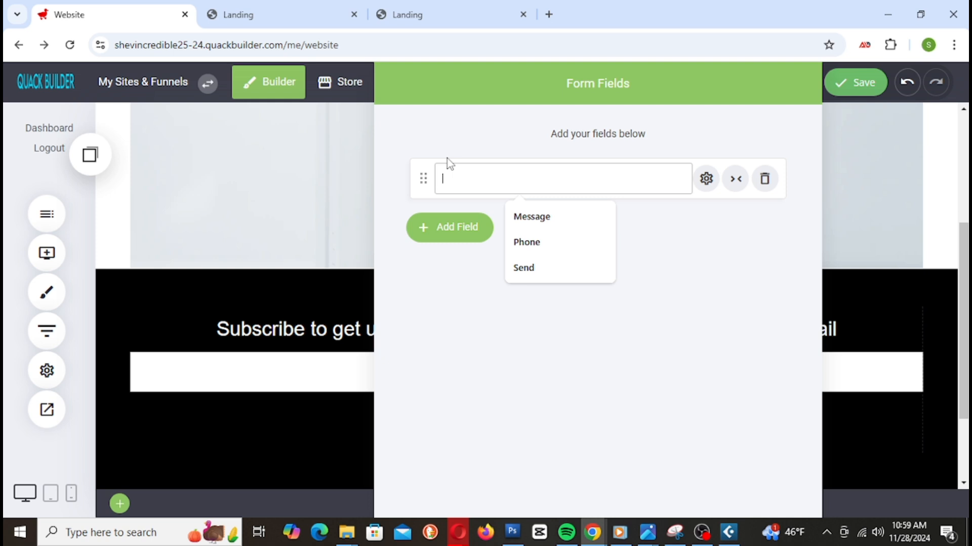
pyautogui.write('Em')
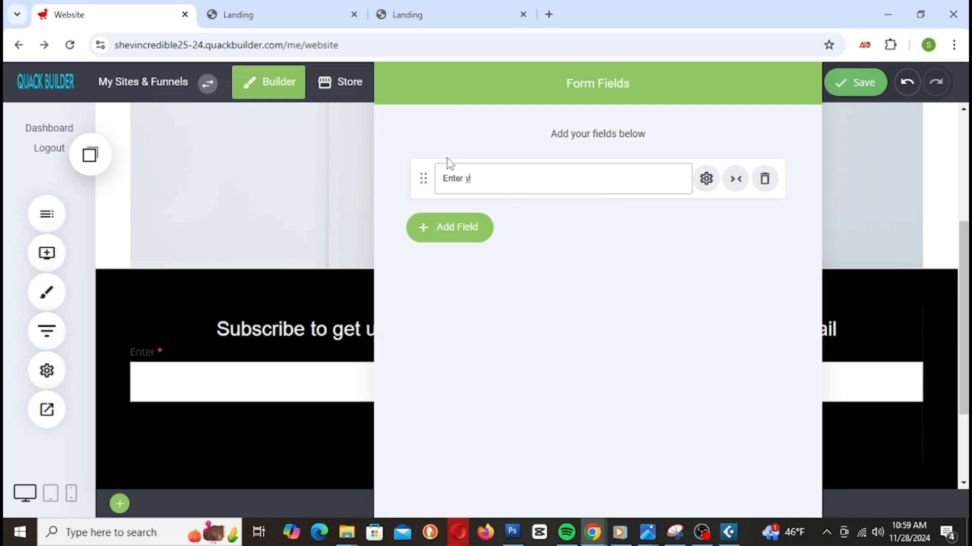
pyautogui.write('ter your email here')
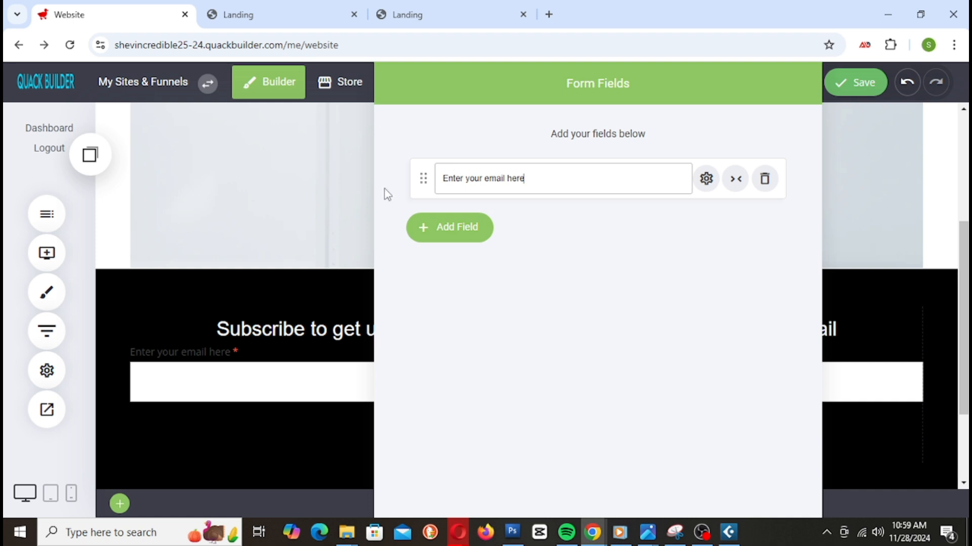
pyautogui.click(309, 349)
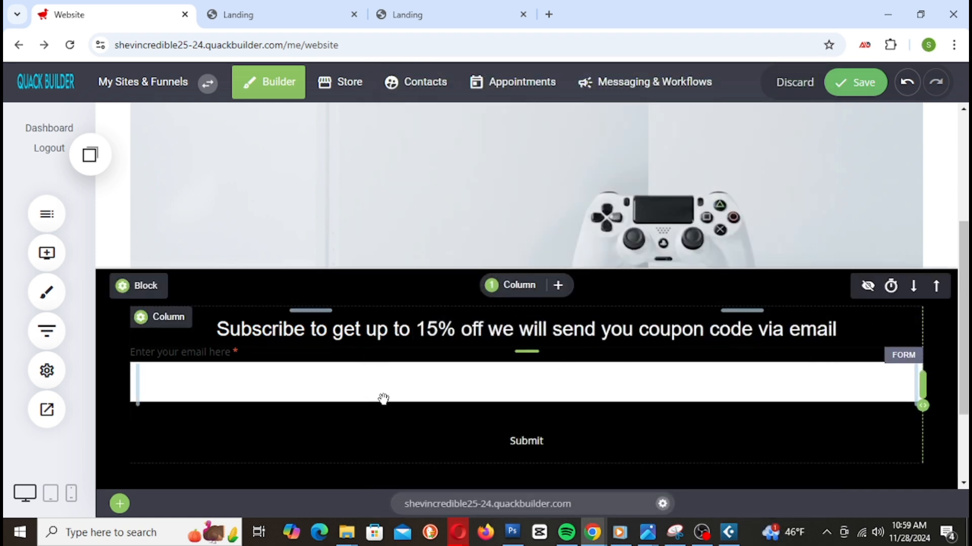
pyautogui.click(871, 86)
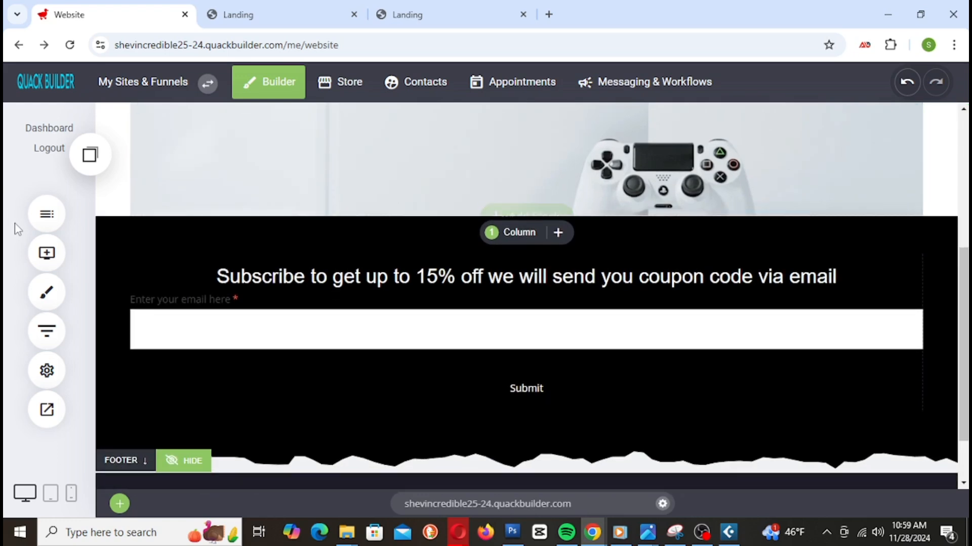
# Step: Reload the Landing preview and scroll down to check the subscribe block and email form
pyautogui.click(281, 11)
pyautogui.rightClick(281, 11)
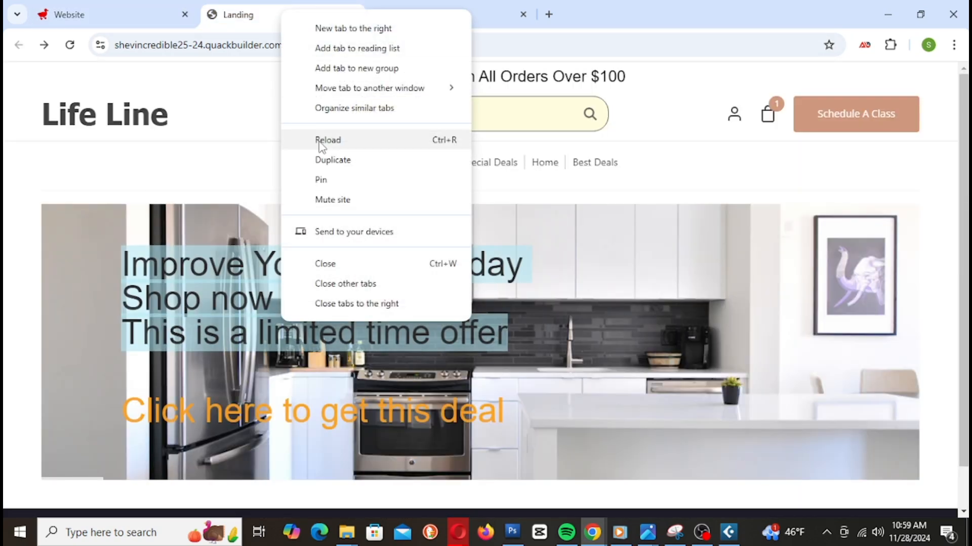
pyautogui.click(349, 140)
pyautogui.scroll(-4, 769, 181)
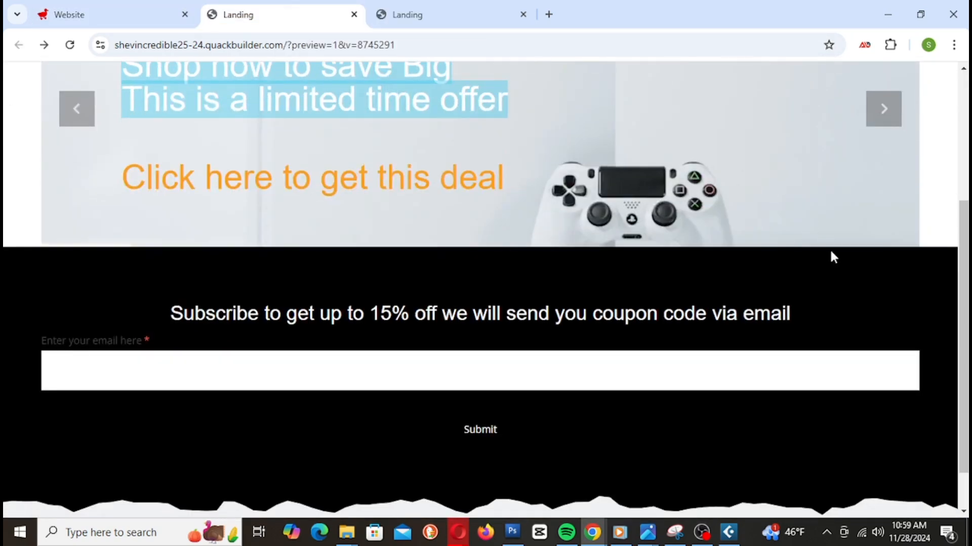
pyautogui.scroll(-1, 832, 258)
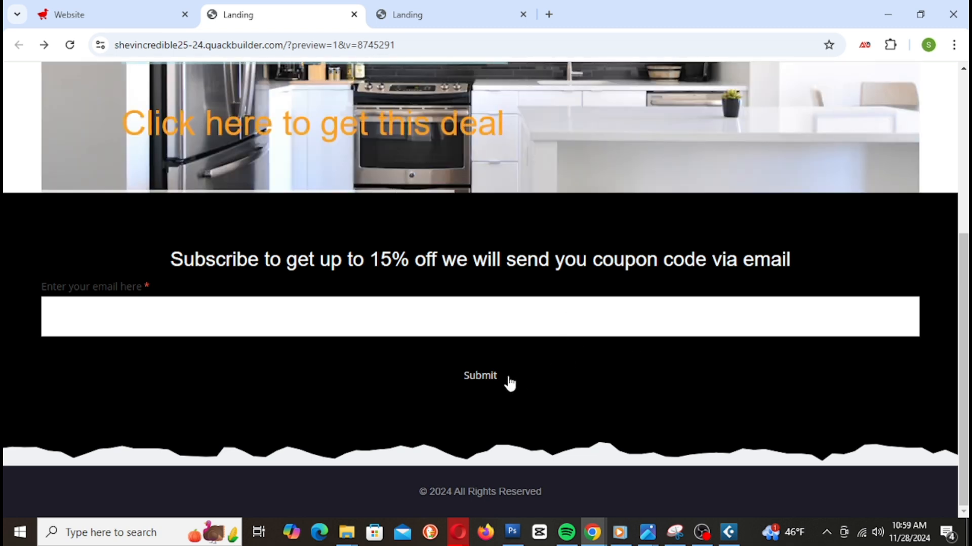
pyautogui.click(123, 14)
pyautogui.click(363, 319)
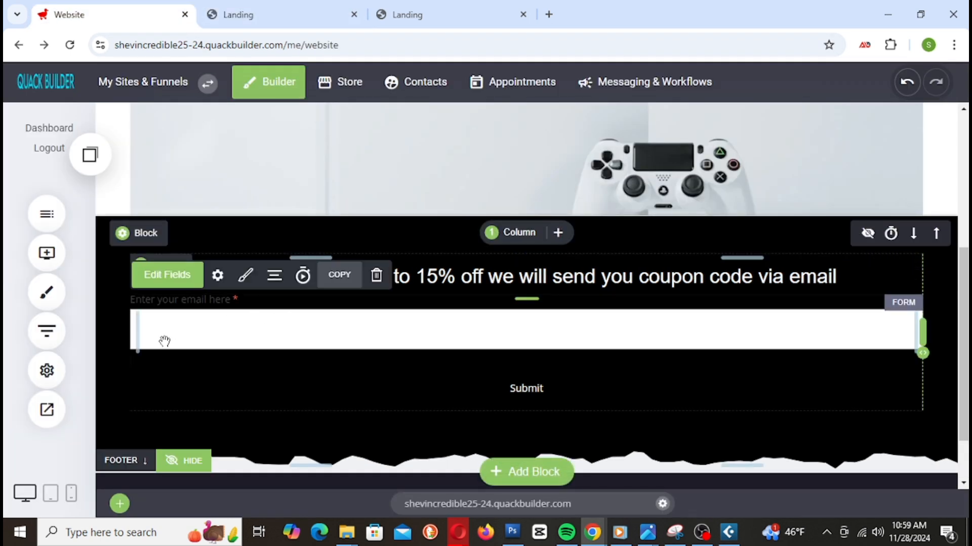
# Step: Drag the form column's left padding to 20%
pyautogui.moveTo(143, 332); pyautogui.dragTo(385, 316)
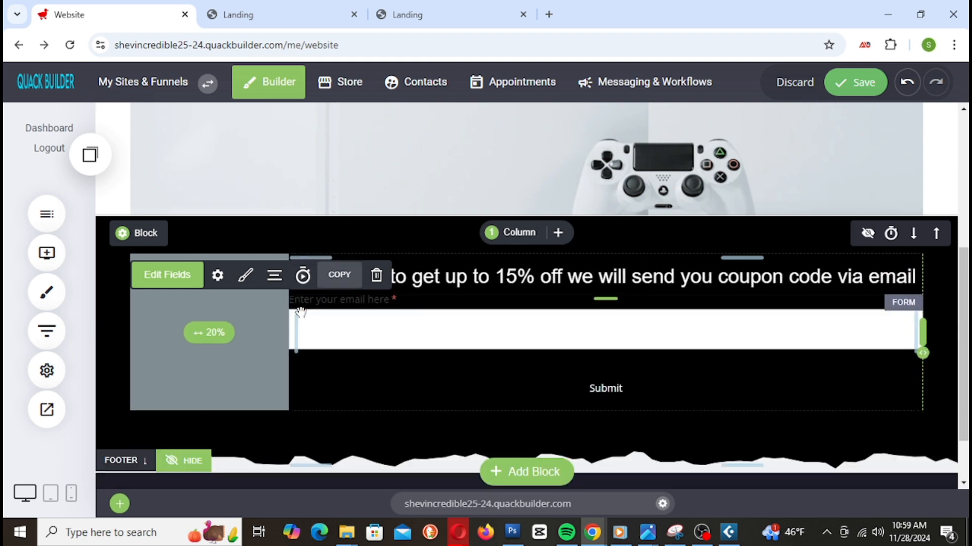
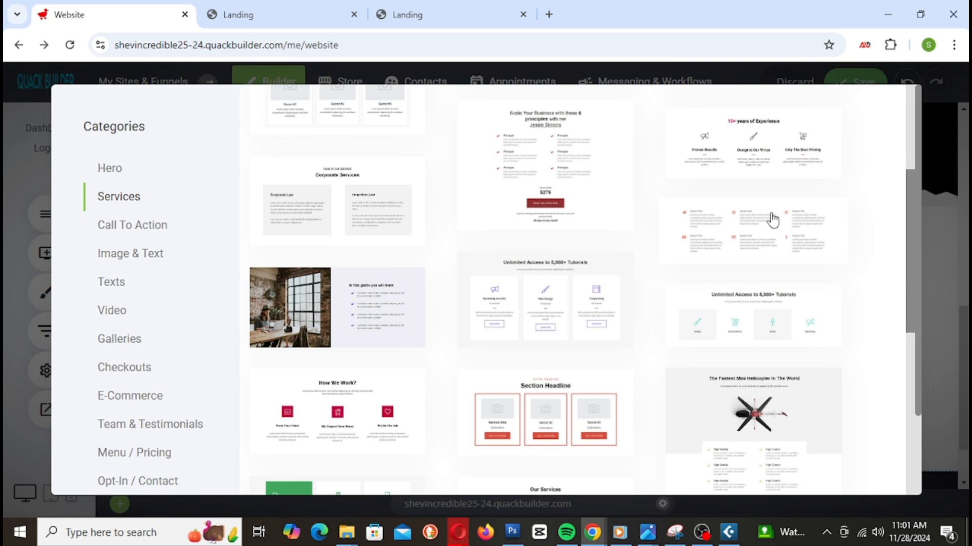
# Step: Insert the Free Delivery, 14 Day Return and Phone Support icon strip below the subscribe form
pyautogui.scroll(4, 808, 303)
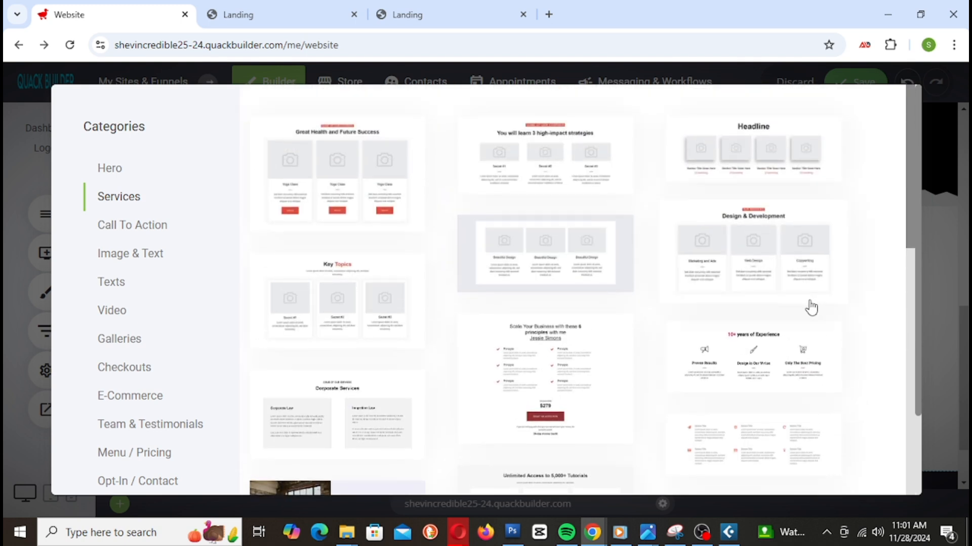
pyautogui.scroll(-2, 825, 338)
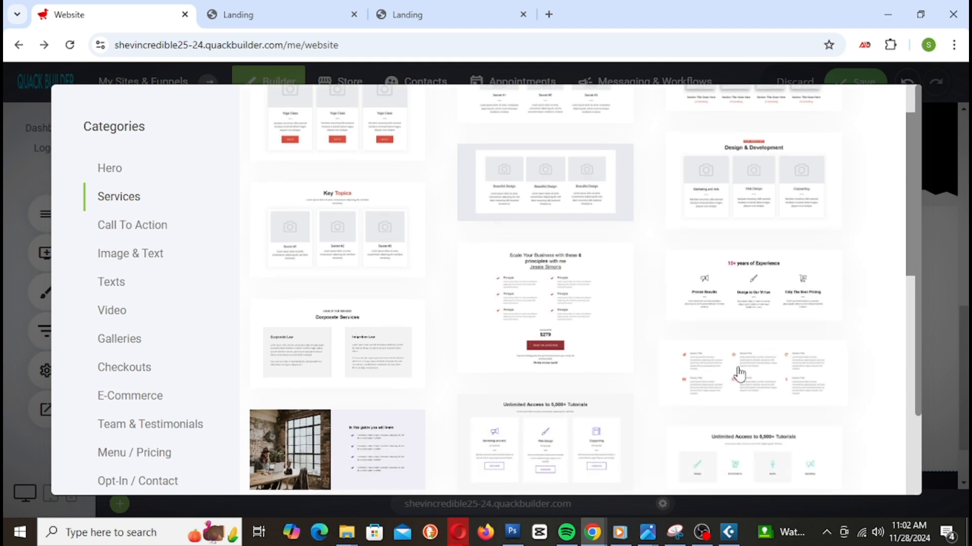
pyautogui.scroll(-4, 846, 311)
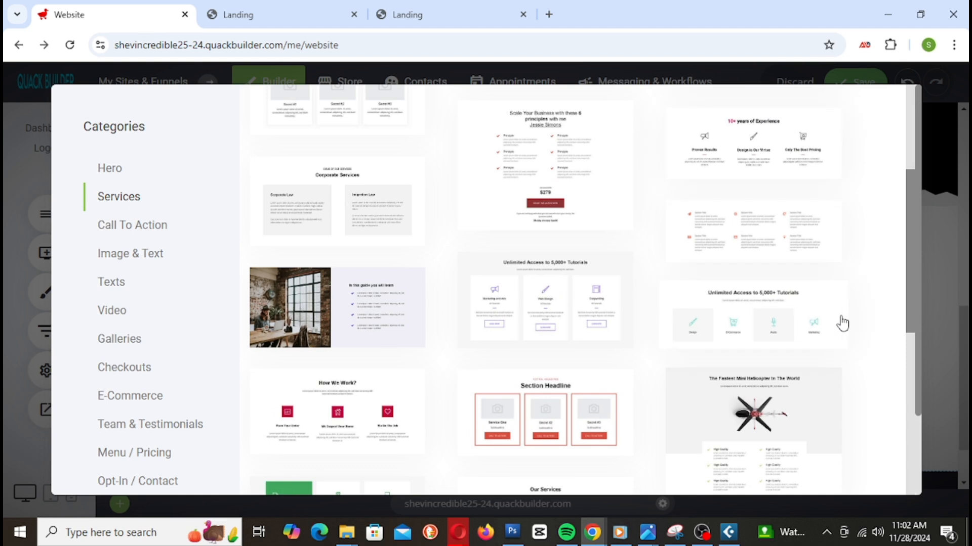
pyautogui.scroll(-6, 844, 318)
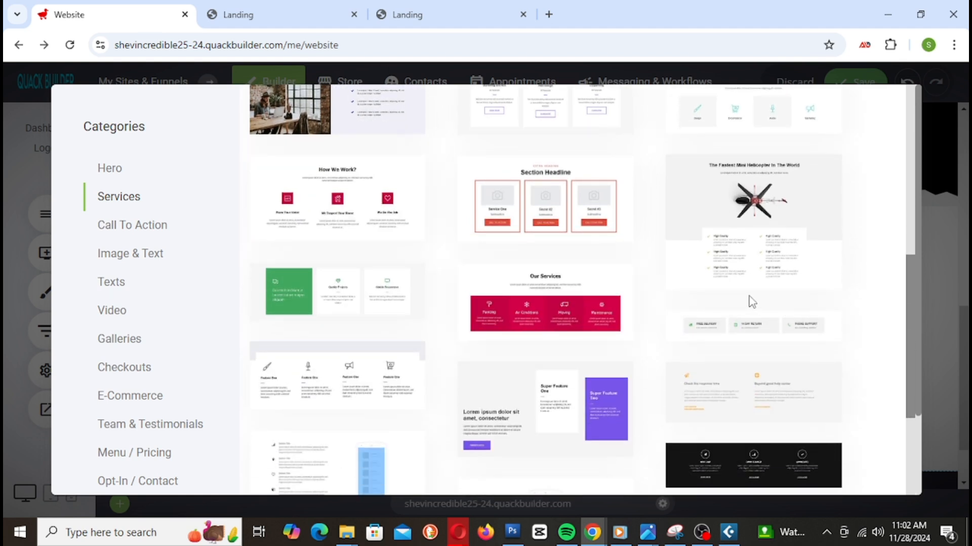
pyautogui.scroll(-4, 749, 300)
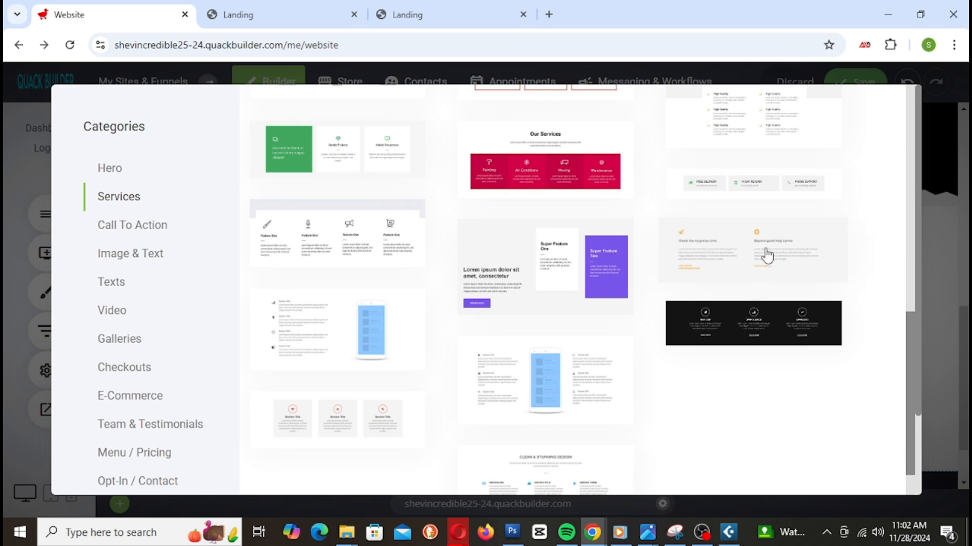
pyautogui.scroll(-1, 772, 366)
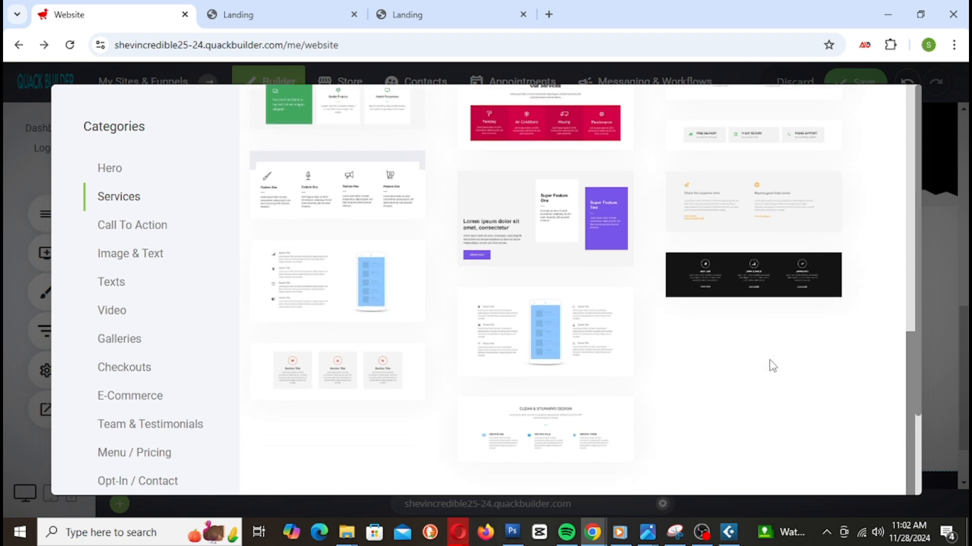
pyautogui.scroll(10, 773, 366)
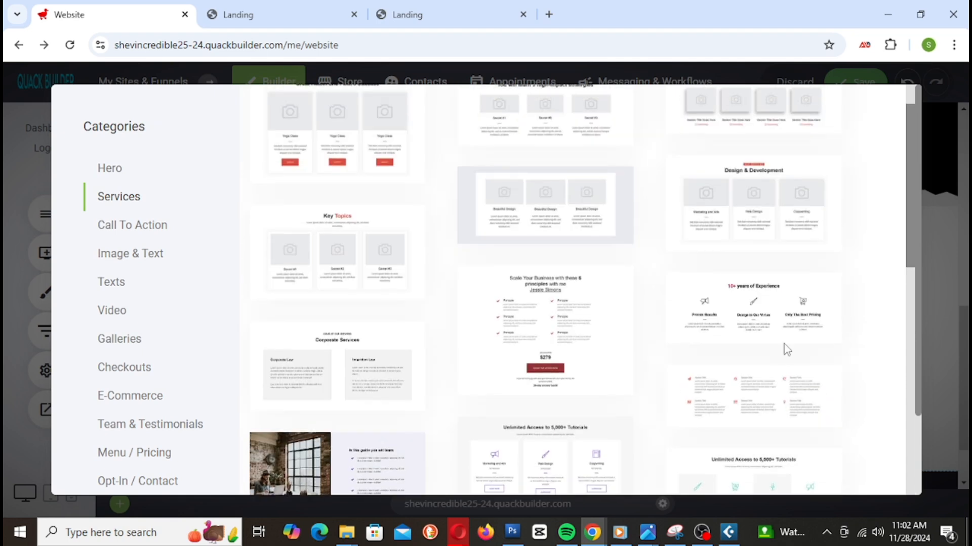
pyautogui.scroll(-4, 789, 341)
pyautogui.scroll(-2, 793, 341)
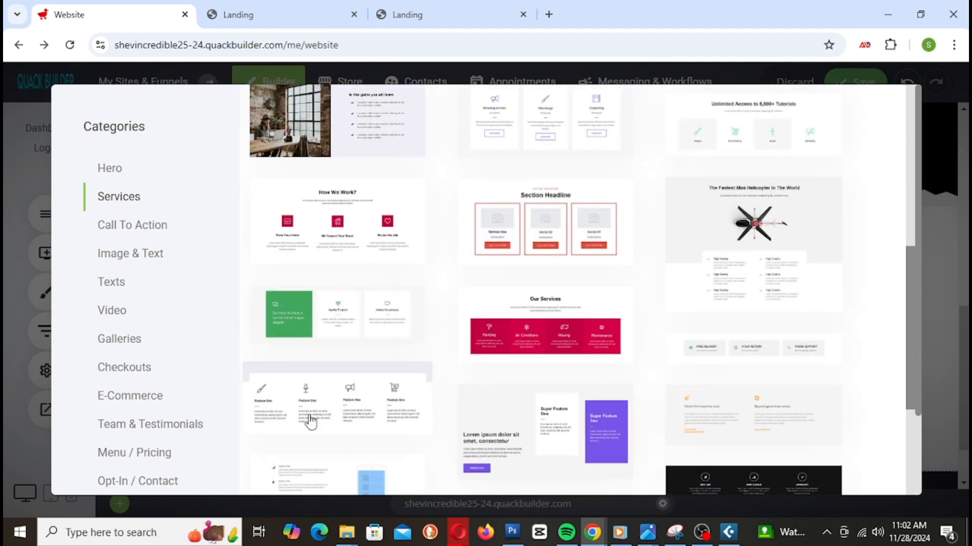
pyautogui.scroll(-1, 310, 421)
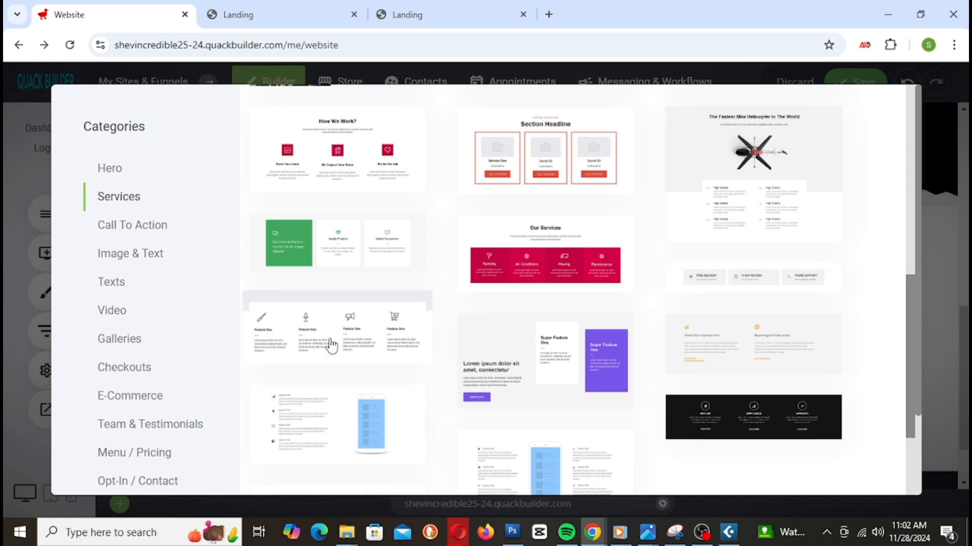
pyautogui.click(826, 288)
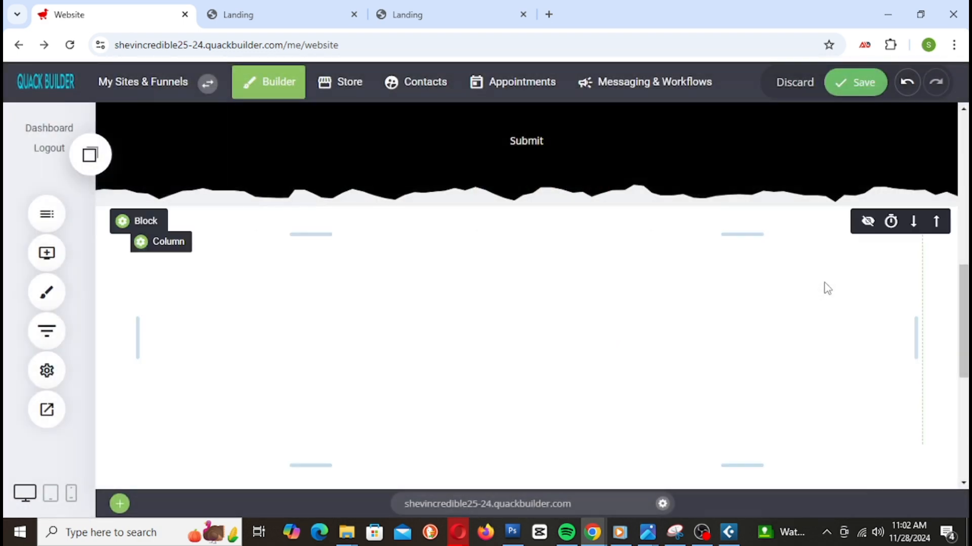
# Step: Reduce the strip's top padding to 35px and save the page
pyautogui.moveTo(539, 392); pyautogui.dragTo(511, 202)
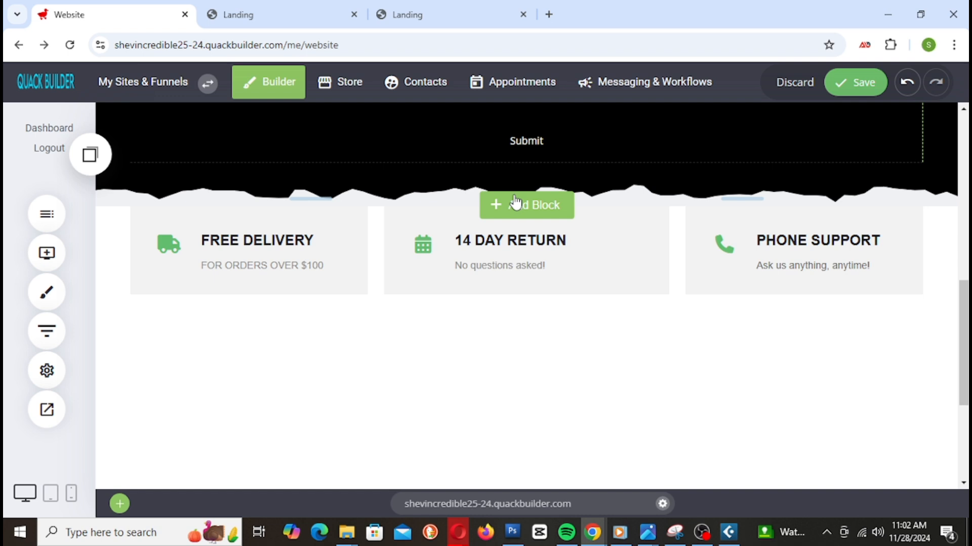
pyautogui.moveTo(515, 204); pyautogui.dragTo(513, 221)
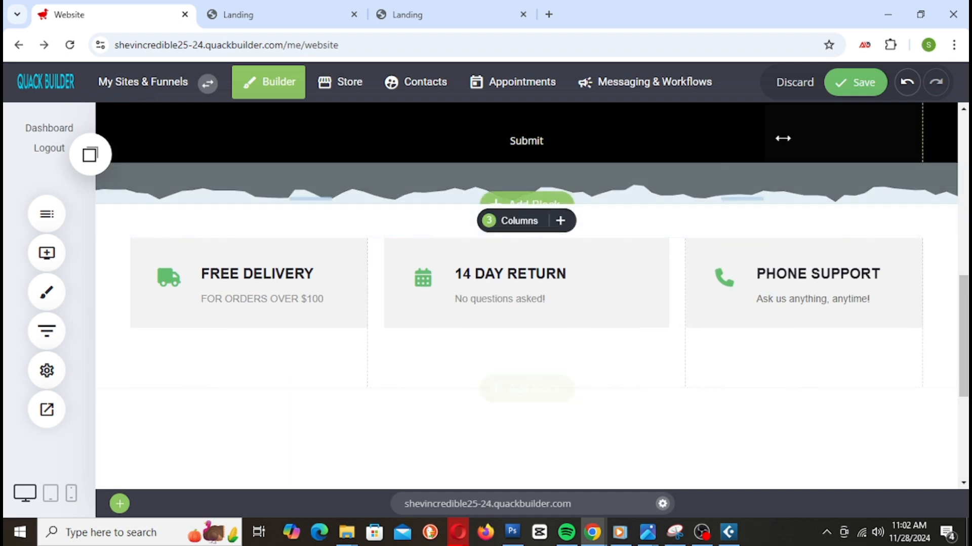
pyautogui.click(862, 81)
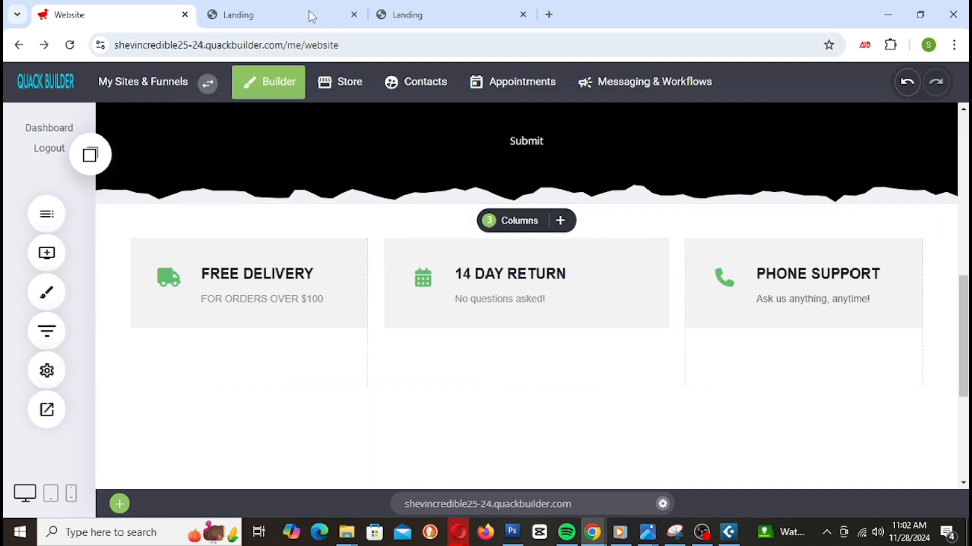
# Step: Reload the Landing preview to check the feature cards, then save in the builder
pyautogui.click(276, 15)
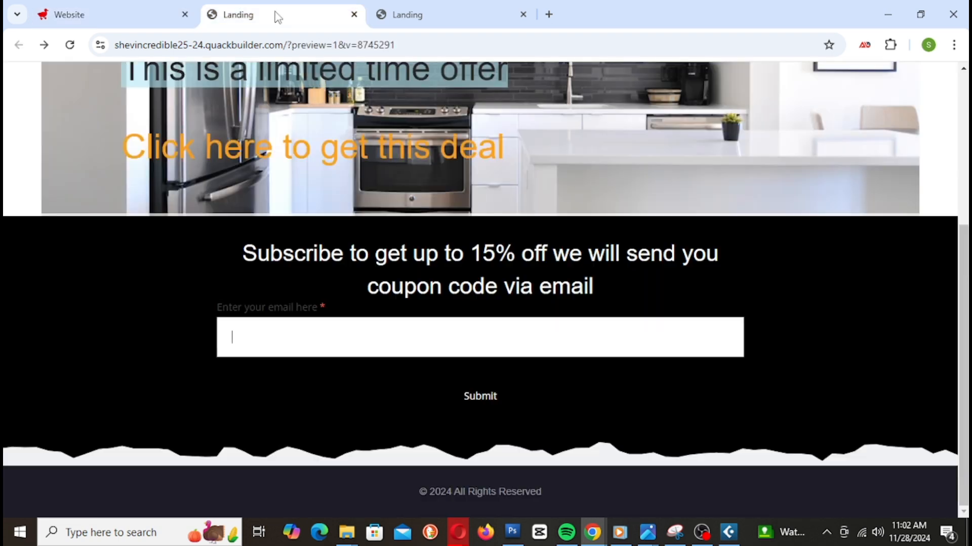
pyautogui.rightClick(277, 14)
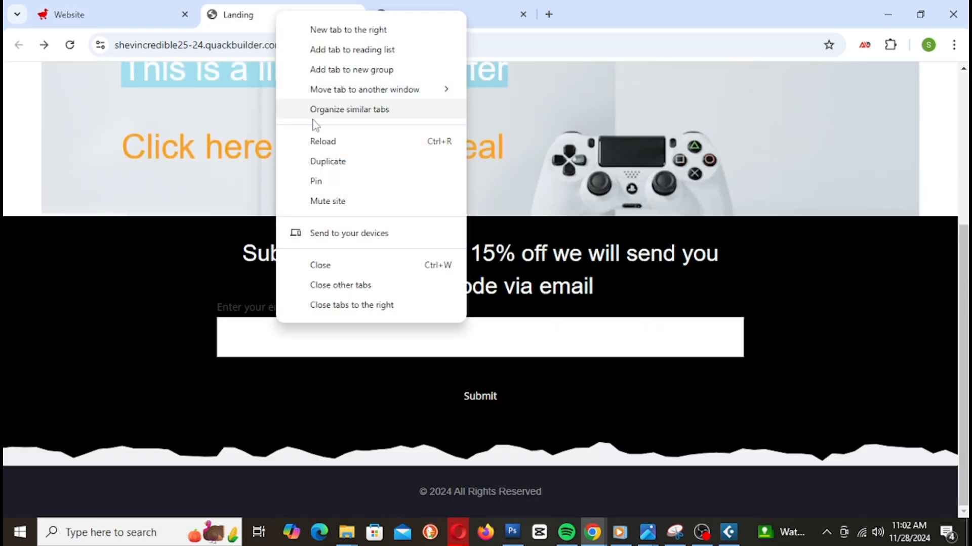
pyautogui.click(322, 148)
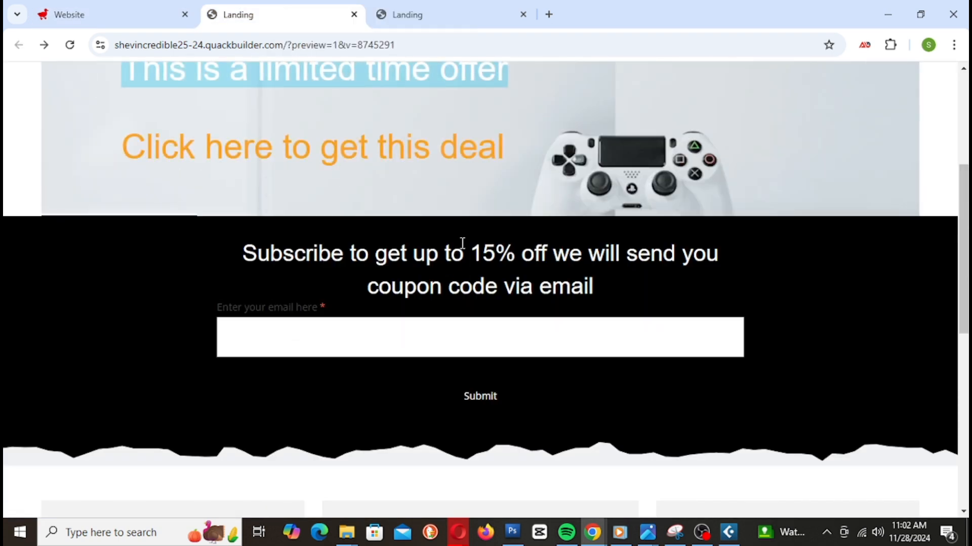
pyautogui.scroll(-5, 459, 245)
pyautogui.scroll(-1, 662, 313)
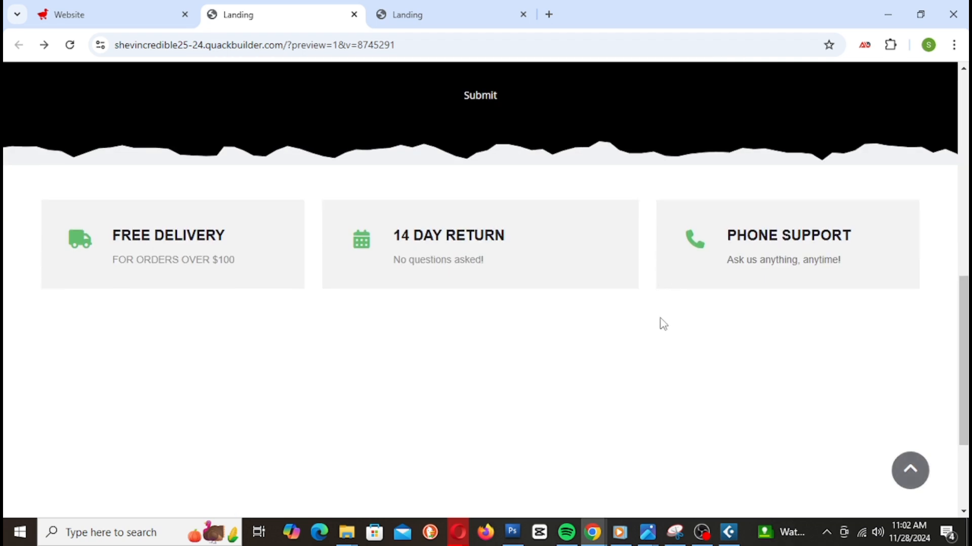
pyautogui.scroll(2, 607, 329)
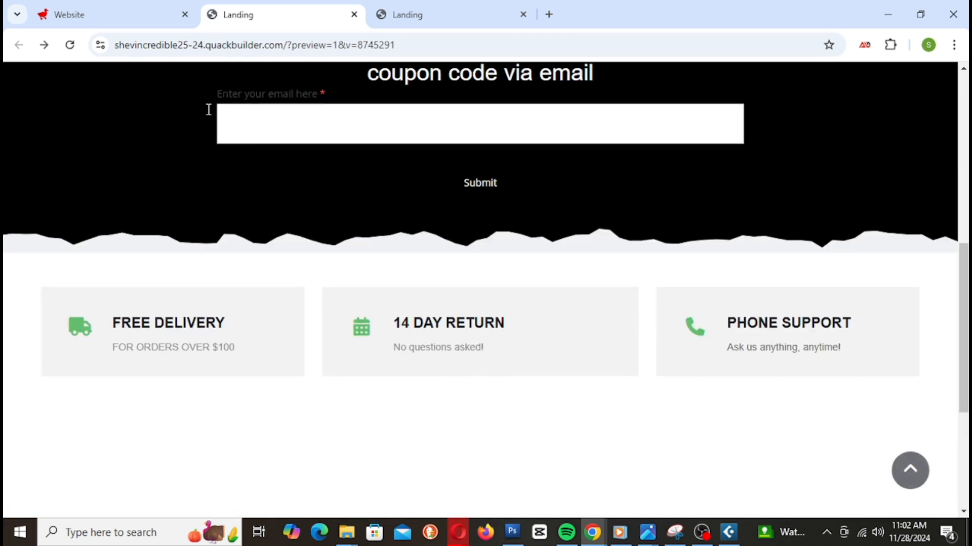
pyautogui.click(108, 20)
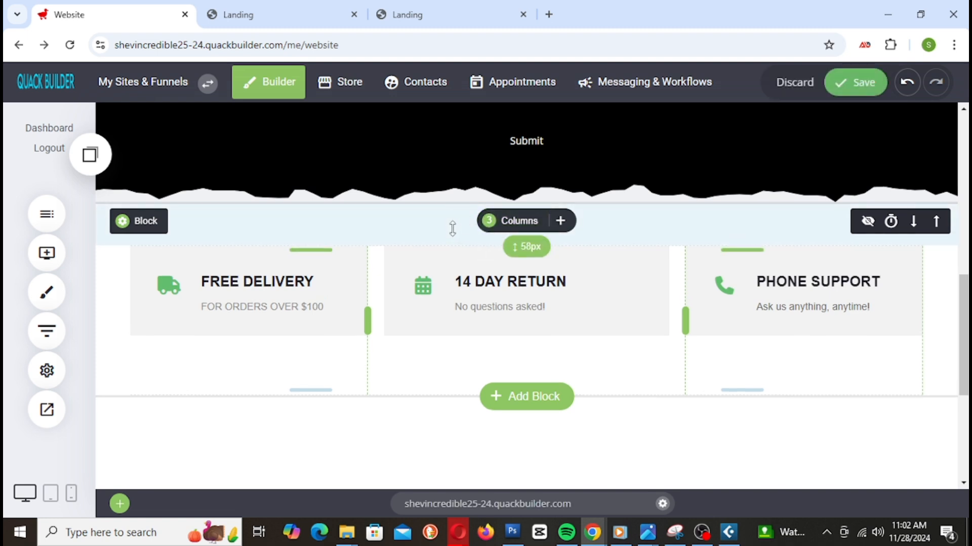
pyautogui.click(837, 87)
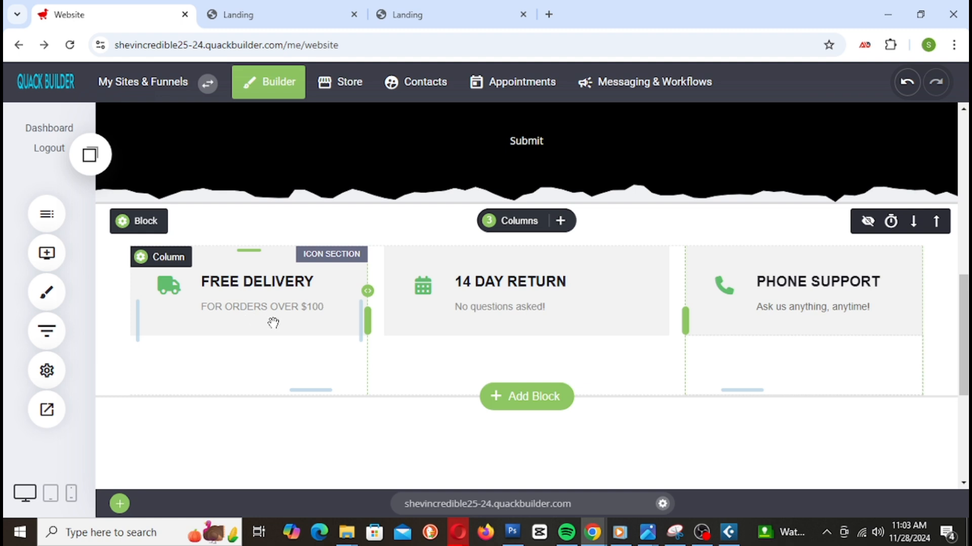
# Step: Select the 14 Day Return and Phone Support sections, then recheck the reloaded preview
pyautogui.click(557, 319)
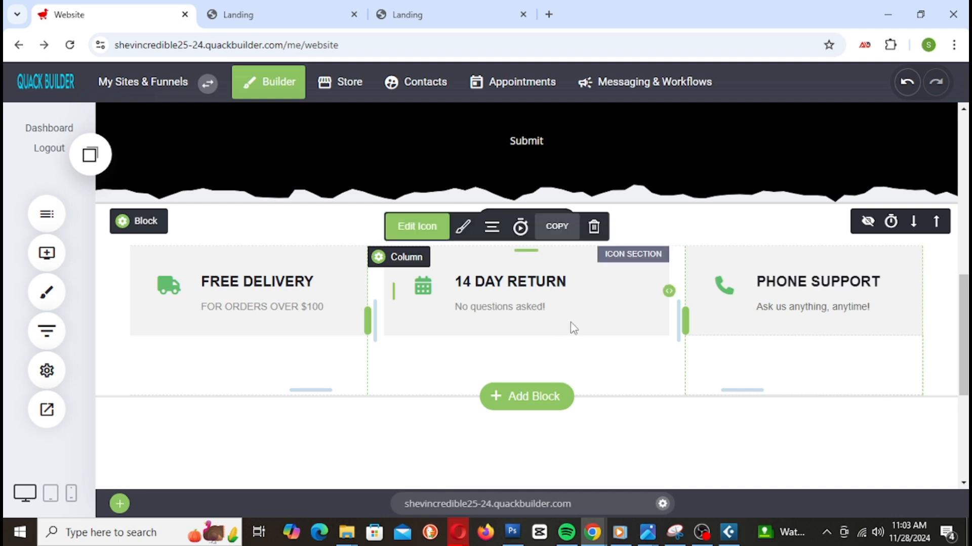
pyautogui.click(782, 310)
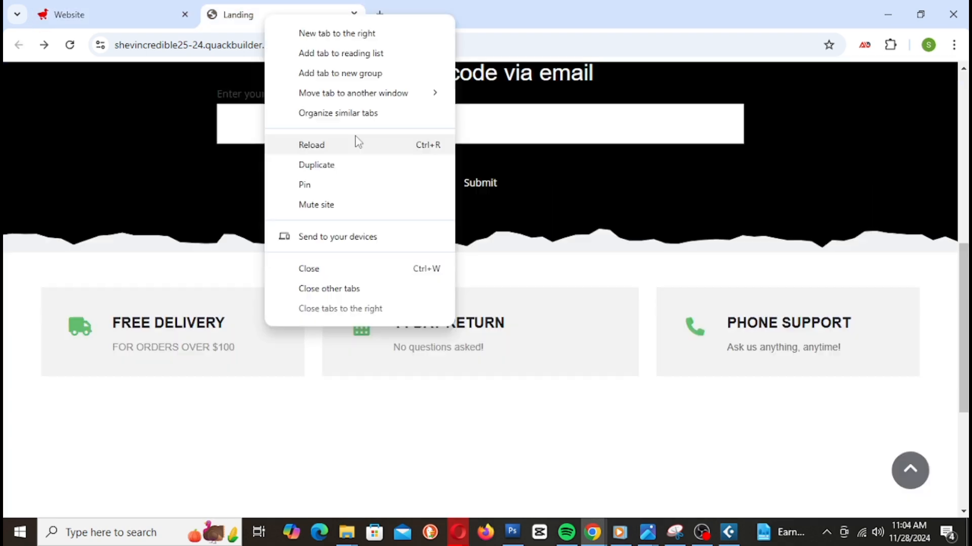
pyautogui.click(358, 142)
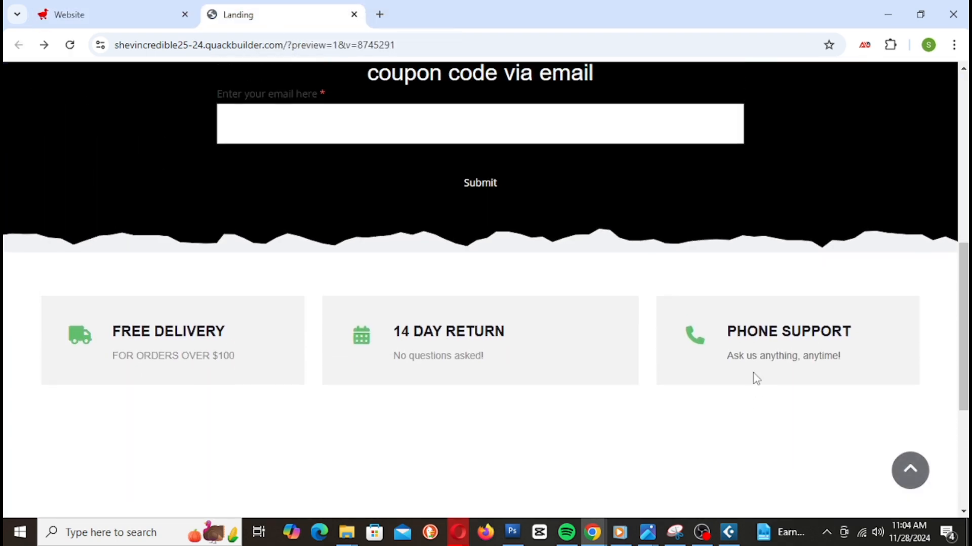
pyautogui.scroll(9, 758, 343)
pyautogui.scroll(-10, 759, 369)
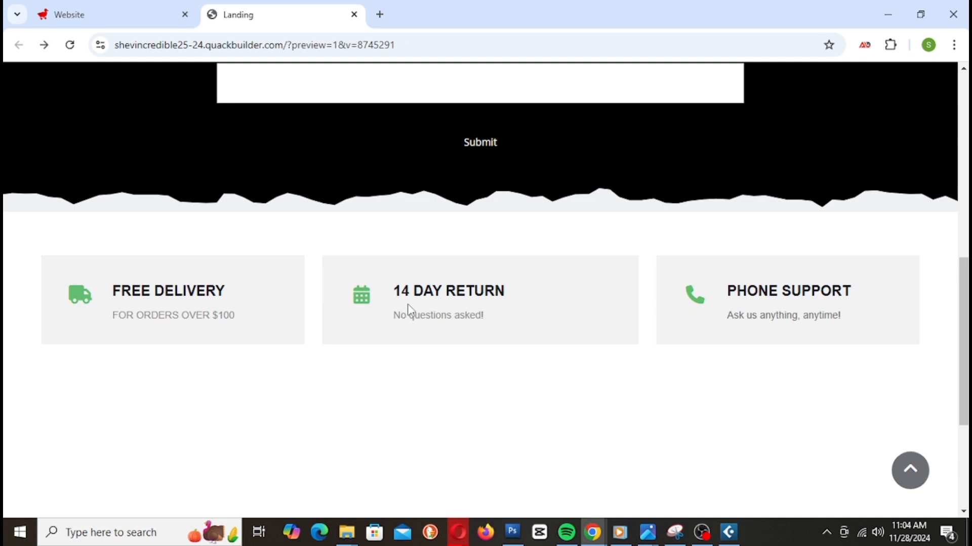
pyautogui.scroll(7, 797, 364)
pyautogui.scroll(-7, 797, 364)
pyautogui.scroll(3, 797, 365)
pyautogui.scroll(-1, 797, 364)
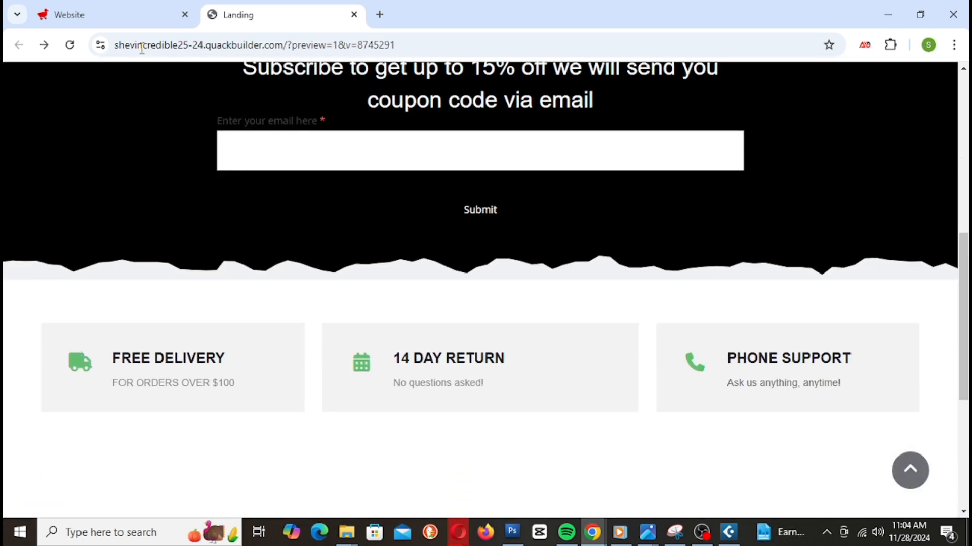
pyautogui.click(124, 14)
pyautogui.click(521, 398)
pyautogui.scroll(1, 600, 349)
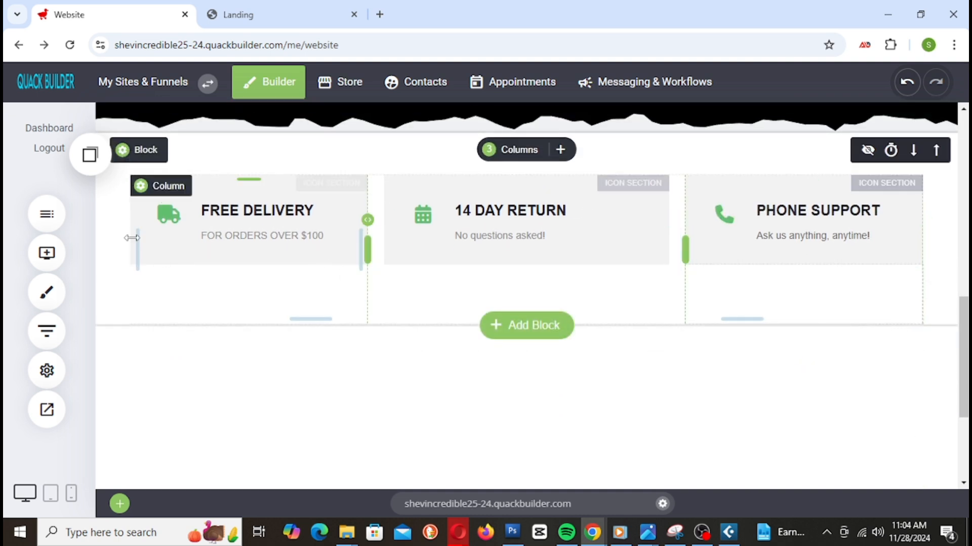
# Step: Switch the feature block to full width, then set it back to boxed width
pyautogui.click(184, 151)
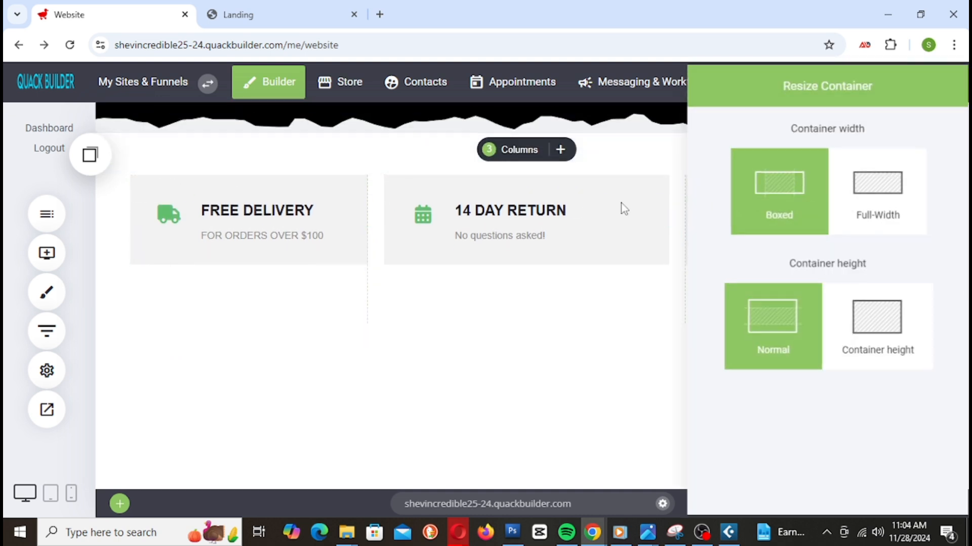
pyautogui.click(865, 206)
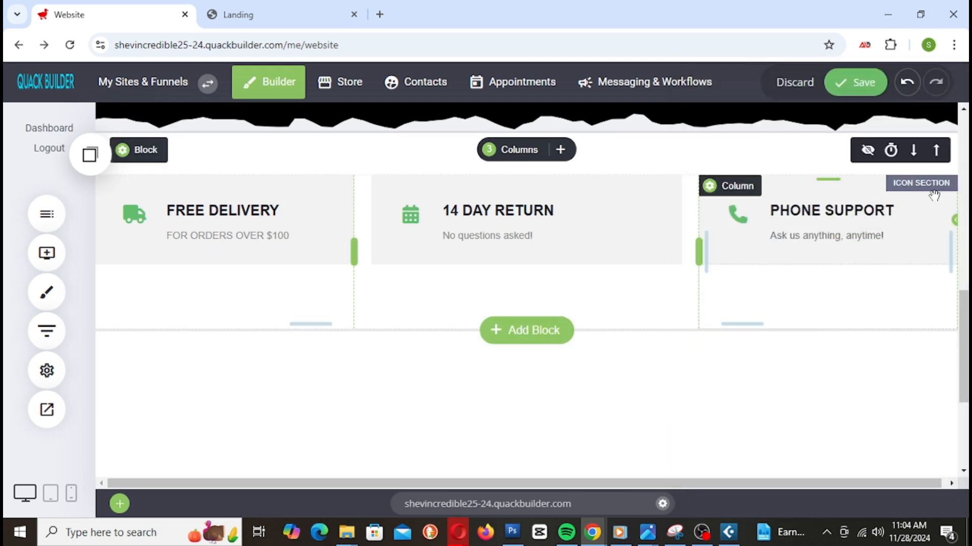
pyautogui.click(181, 150)
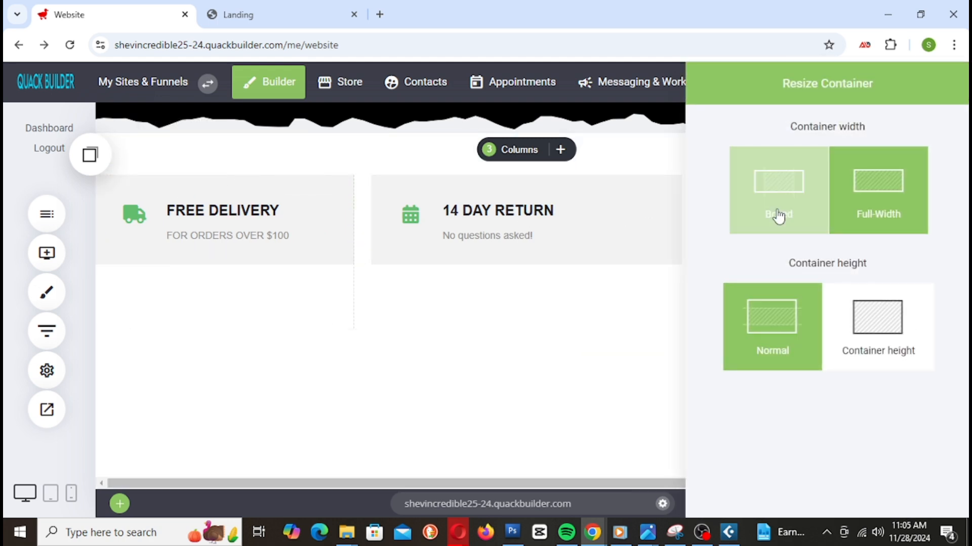
pyautogui.click(778, 215)
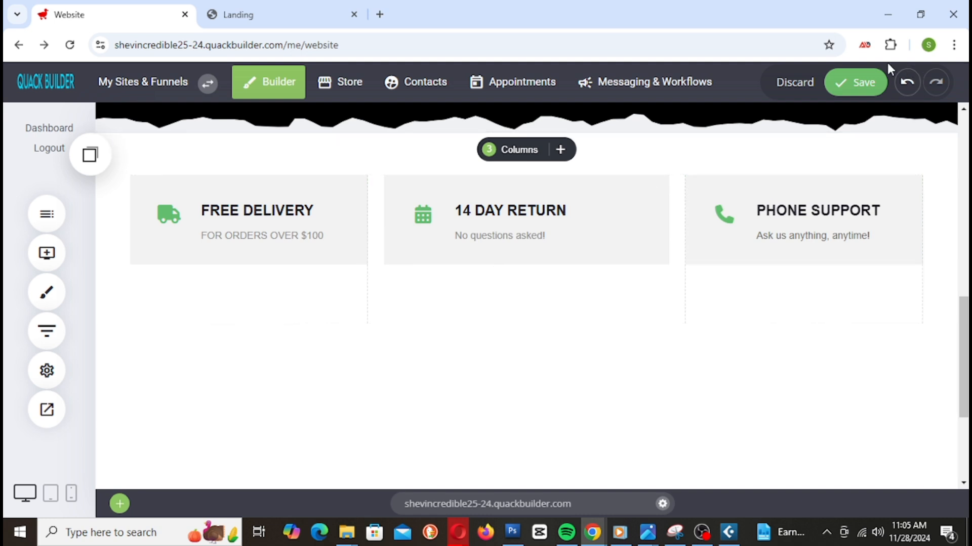
# Step: Save the edits and scroll down to the empty block above the footer
pyautogui.click(861, 83)
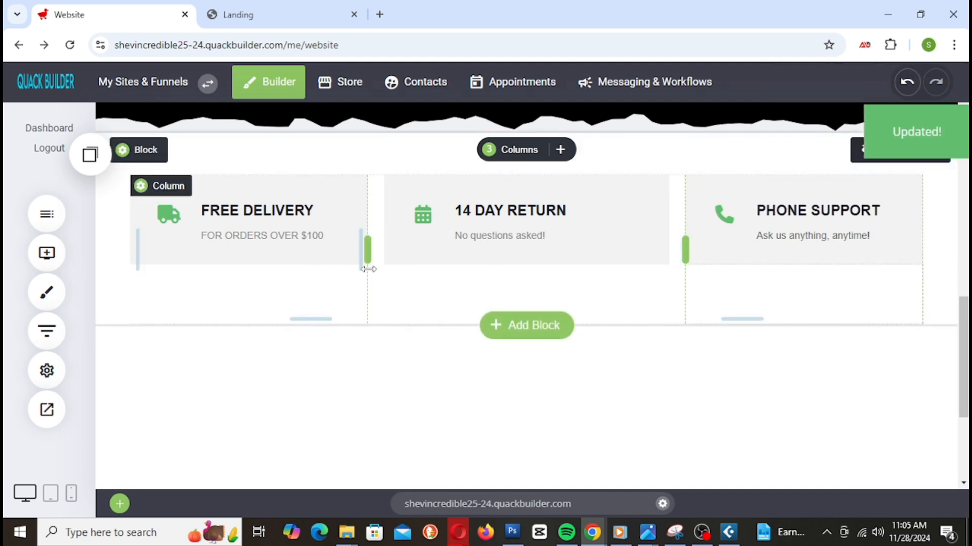
pyautogui.scroll(-3, 430, 276)
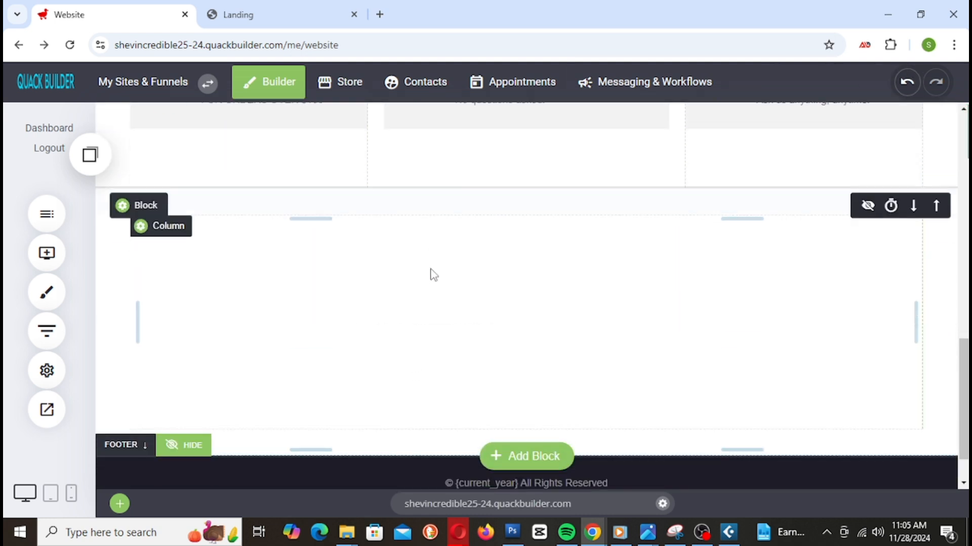
pyautogui.scroll(1, 624, 306)
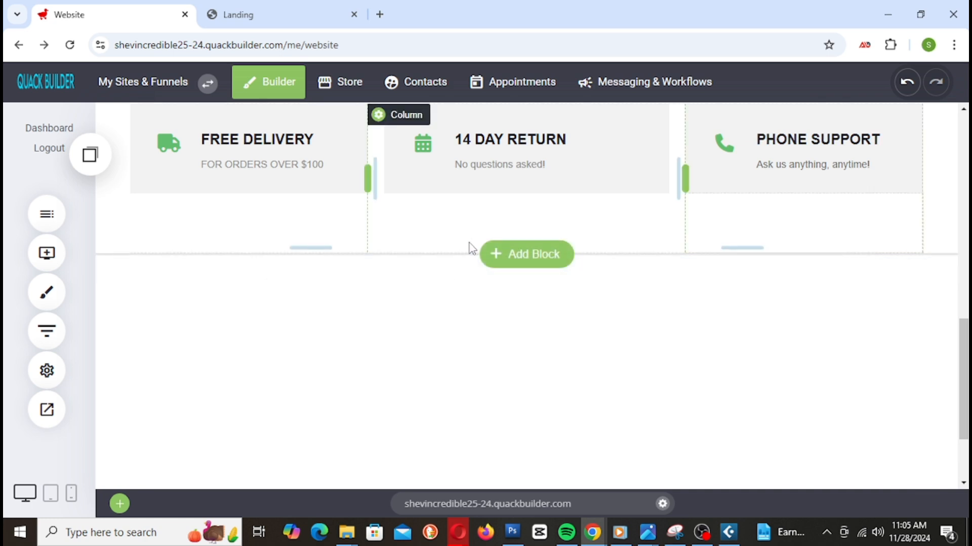
pyautogui.scroll(-1, 469, 315)
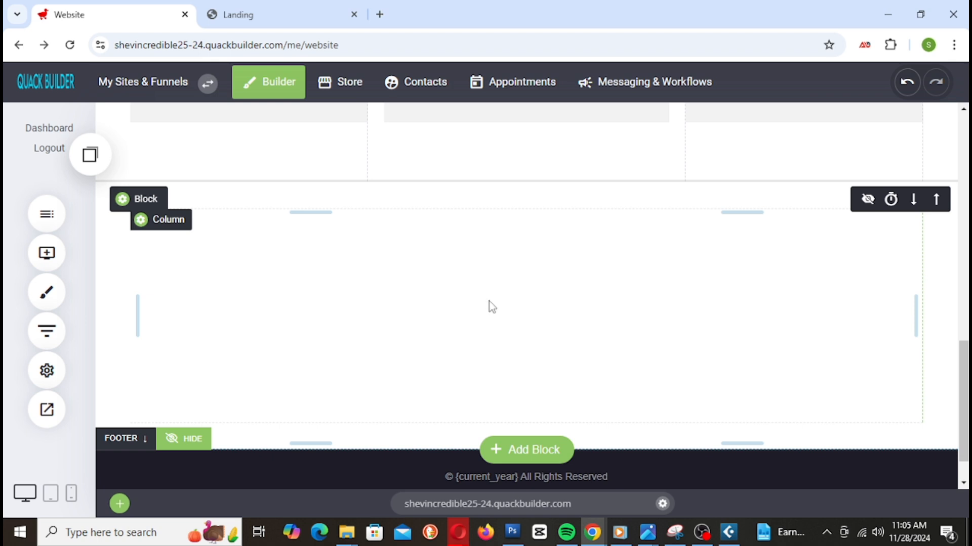
# Step: Add a container and place a Heading widget in the empty block below the feature cards
pyautogui.click(51, 265)
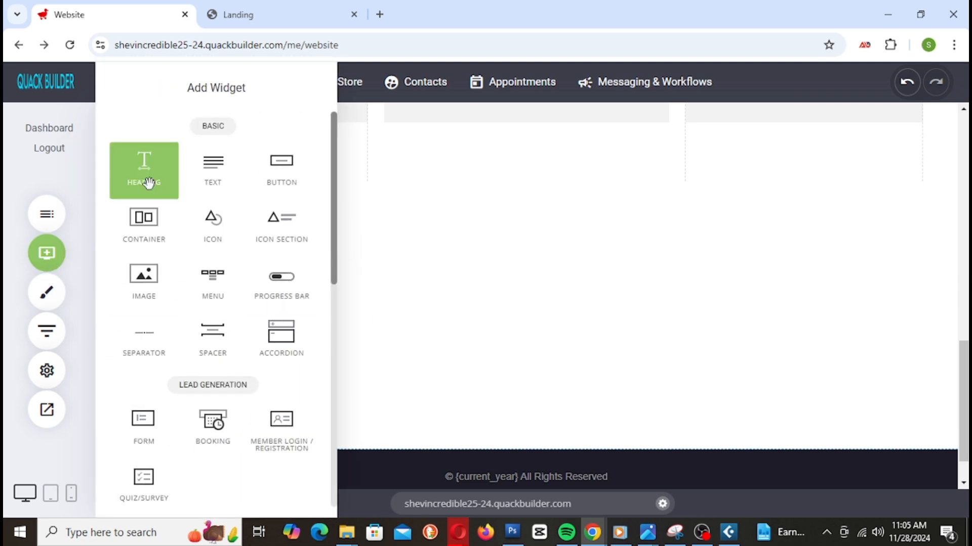
pyautogui.moveTo(144, 223); pyautogui.dragTo(535, 207)
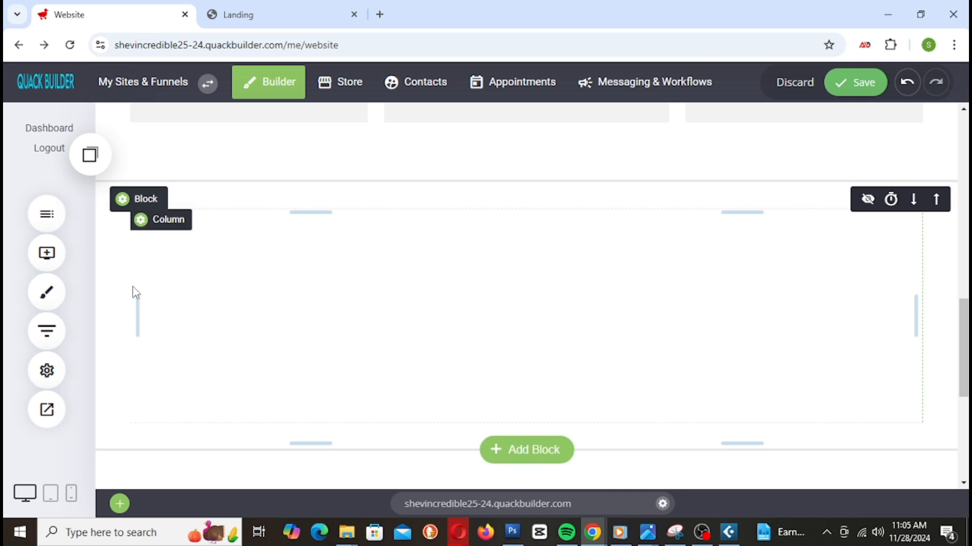
pyautogui.click(46, 253)
pyautogui.moveTo(138, 167); pyautogui.dragTo(594, 239)
# Step: Replace the placeholder heading text with 'Shop In Categories'
pyautogui.click(230, 229)
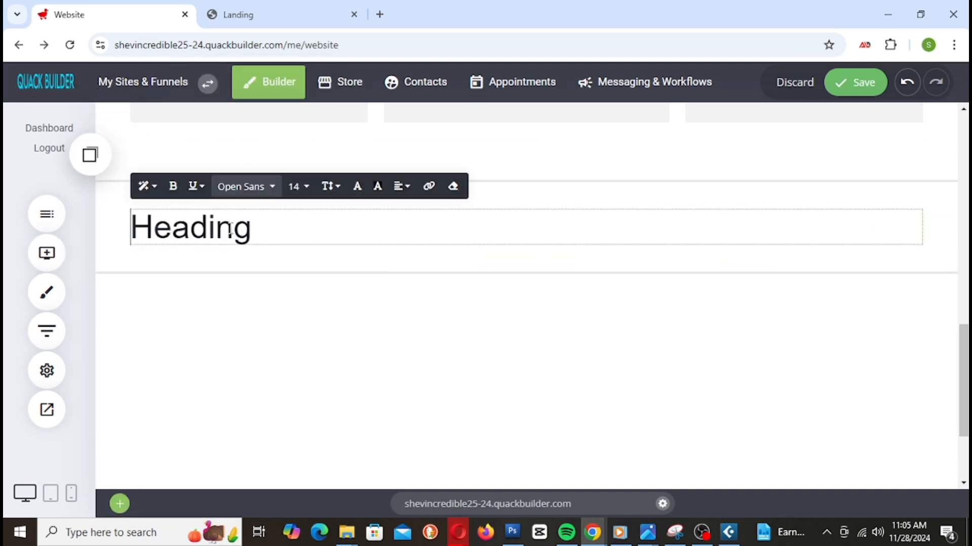
pyautogui.moveTo(253, 228); pyautogui.dragTo(71, 325)
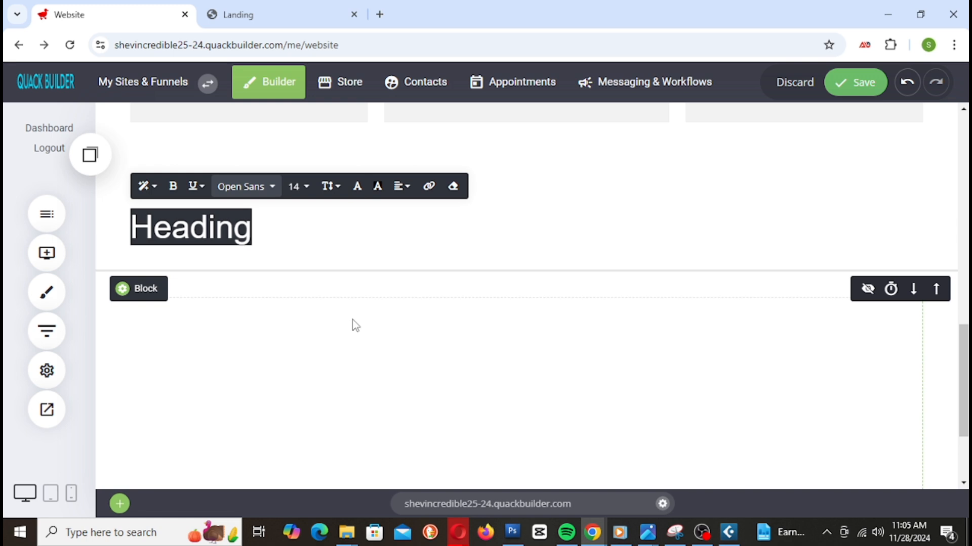
pyautogui.write('Shop')
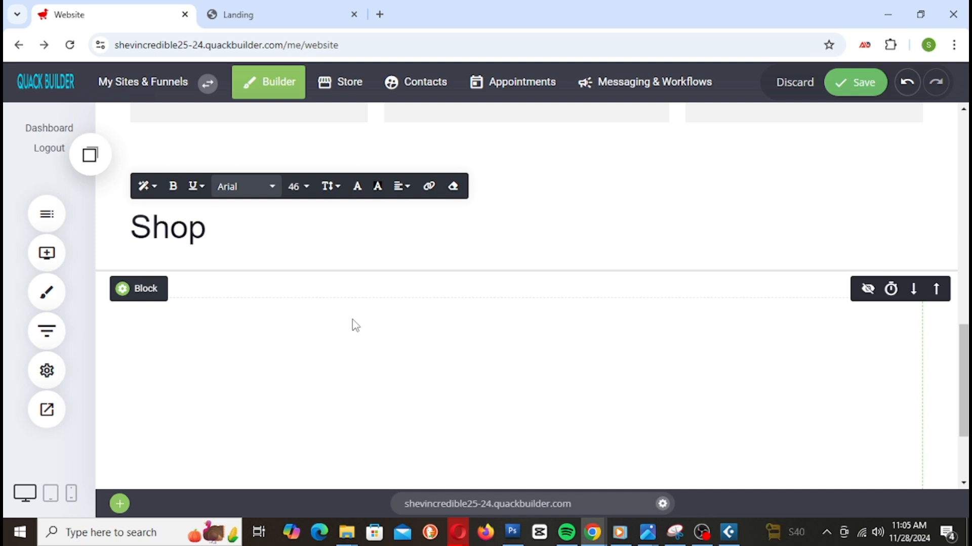
pyautogui.write('Y')
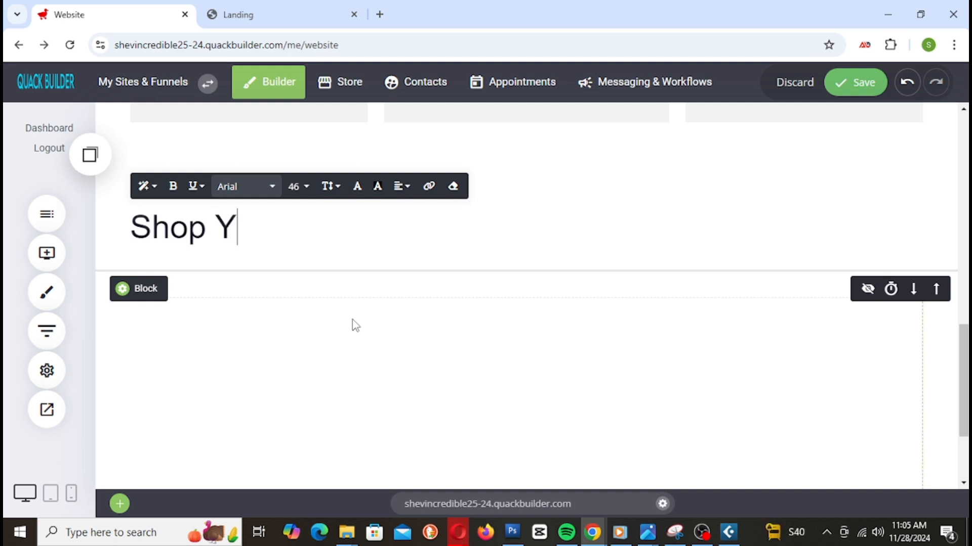
pyautogui.write('our')
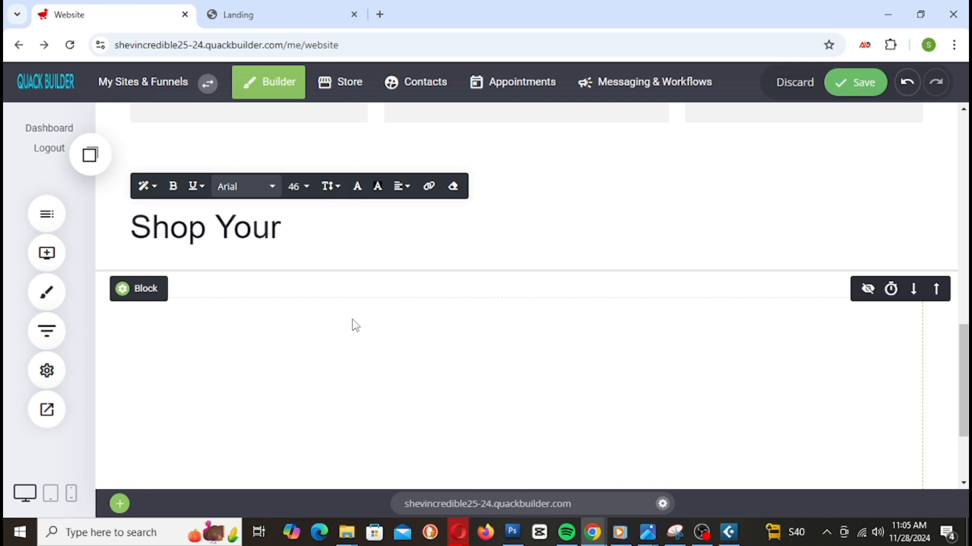
pyautogui.press('BackSpace')
pyautogui.press('BackSpace')
pyautogui.press('BackSpace')
pyautogui.press('BackSpace')
pyautogui.press('BackSpace')
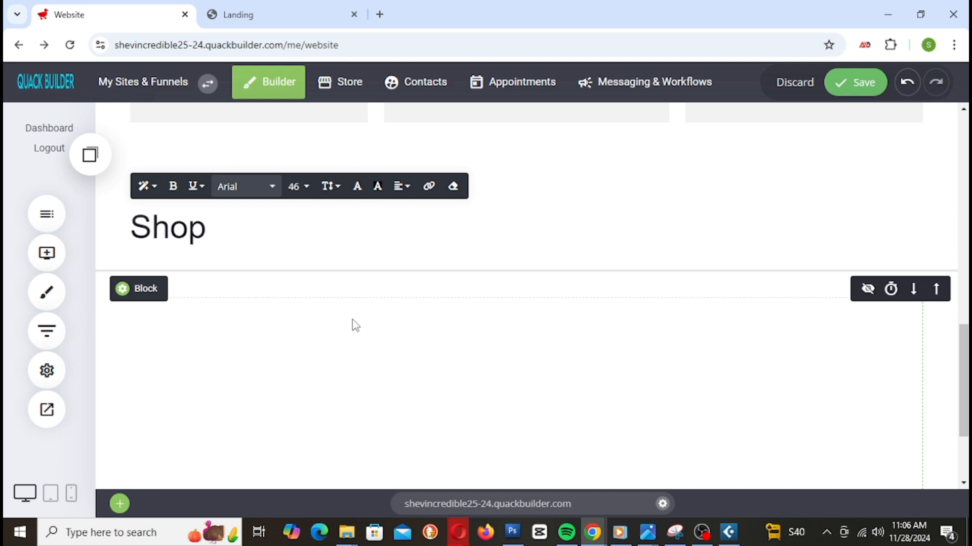
pyautogui.write('In Ca')
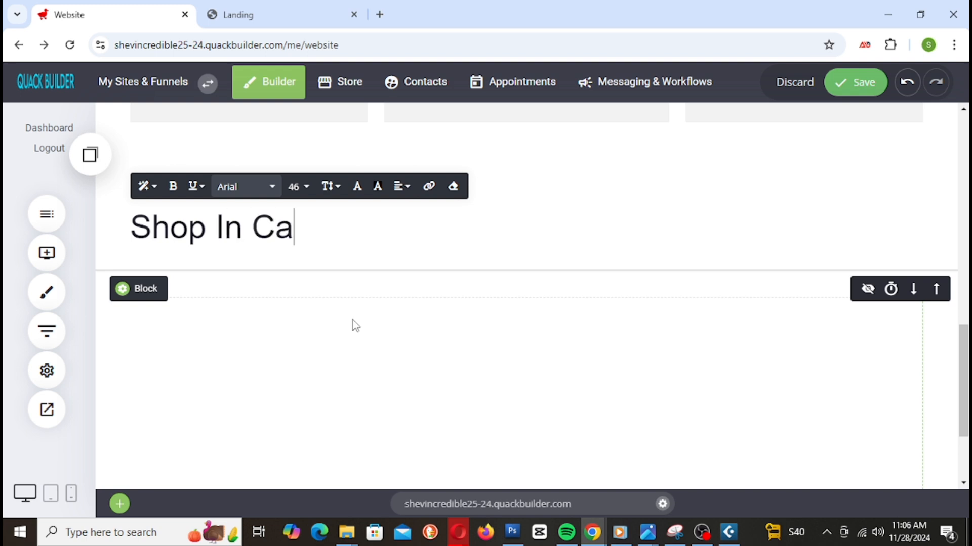
pyautogui.write('tego')
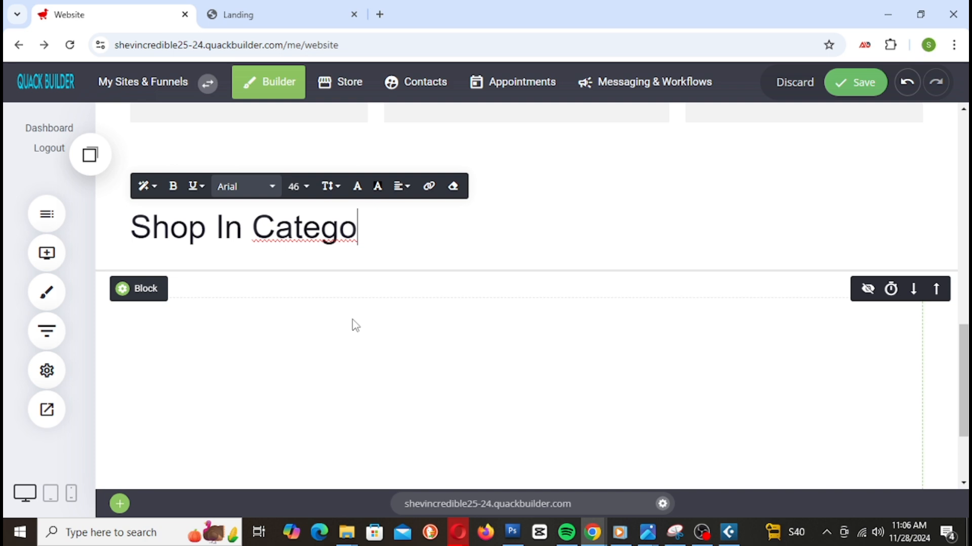
pyautogui.write('rie')
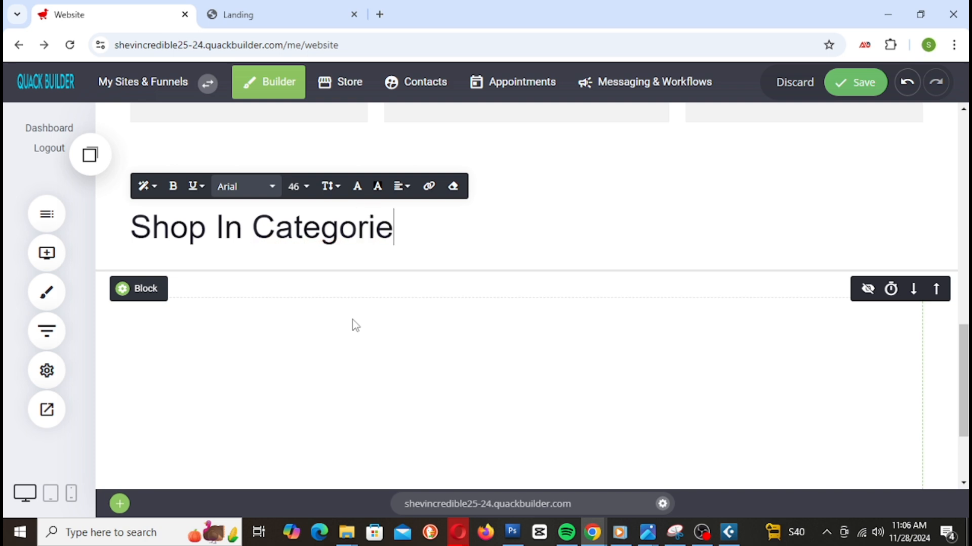
pyautogui.write('s')
pyautogui.click(934, 237)
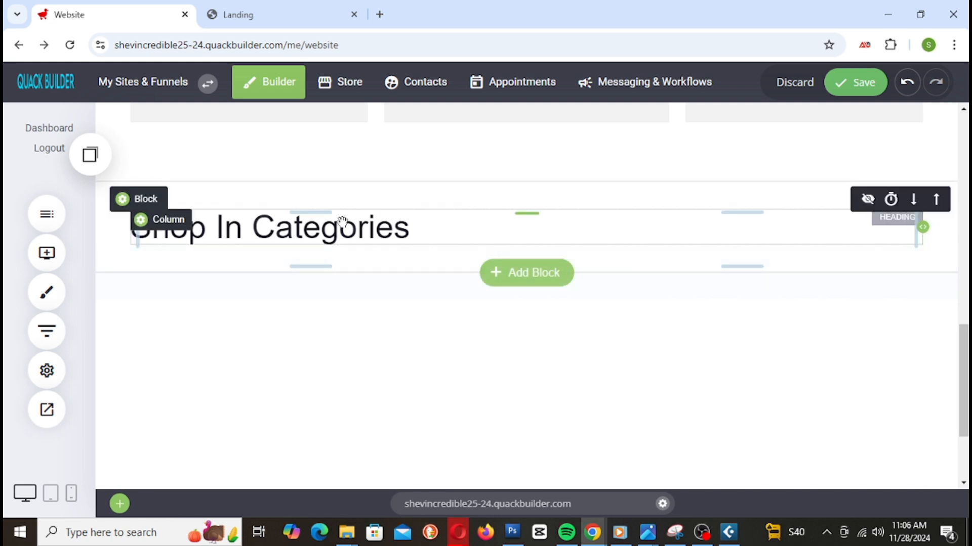
# Step: Set the heading's font size to 28 after trying 24 and 18
pyautogui.click(390, 222)
pyautogui.click(390, 221)
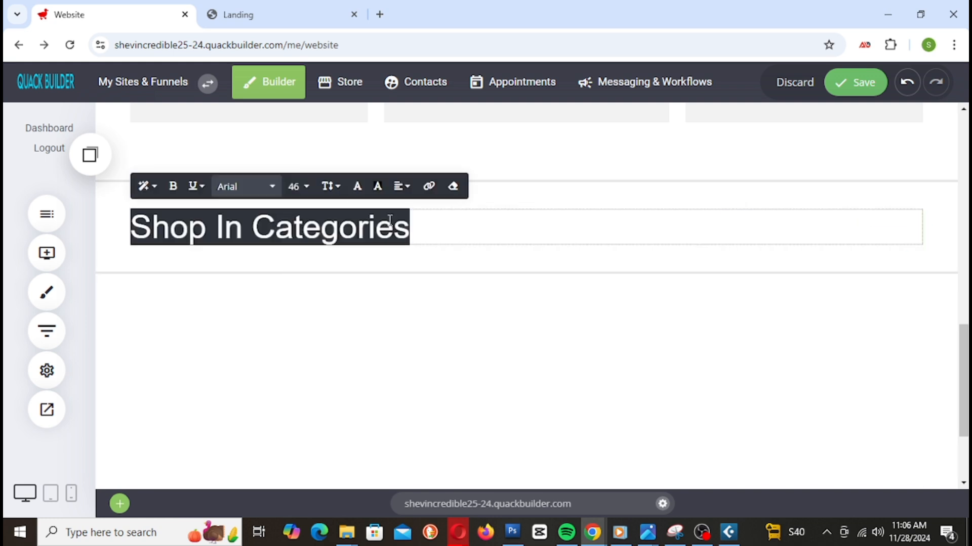
pyautogui.click(306, 187)
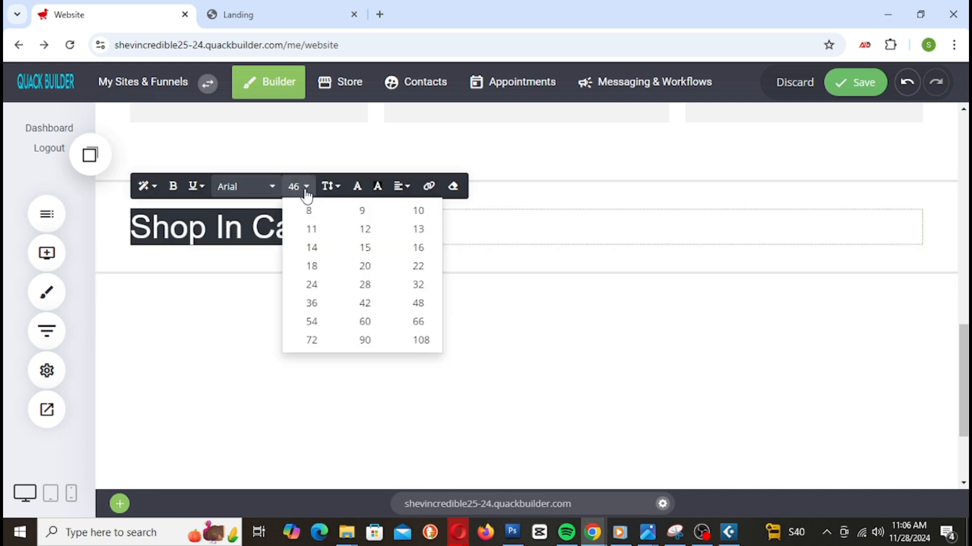
pyautogui.click(313, 285)
pyautogui.tripleClick(344, 223)
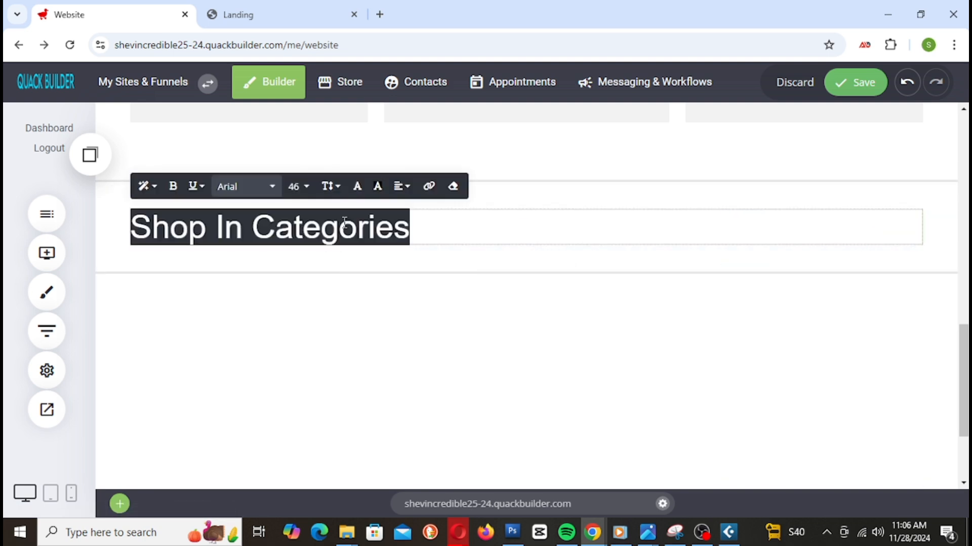
pyautogui.click(306, 187)
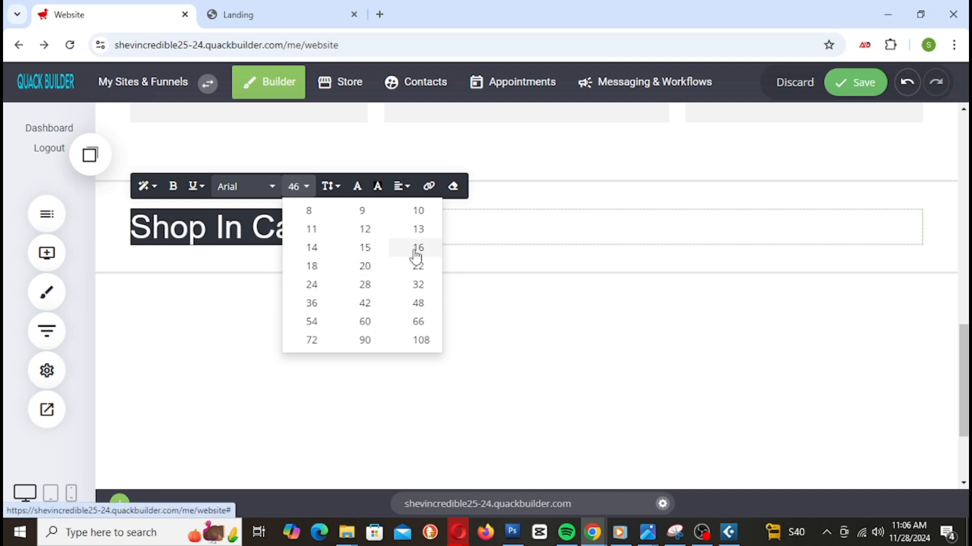
pyautogui.click(312, 266)
pyautogui.click(302, 188)
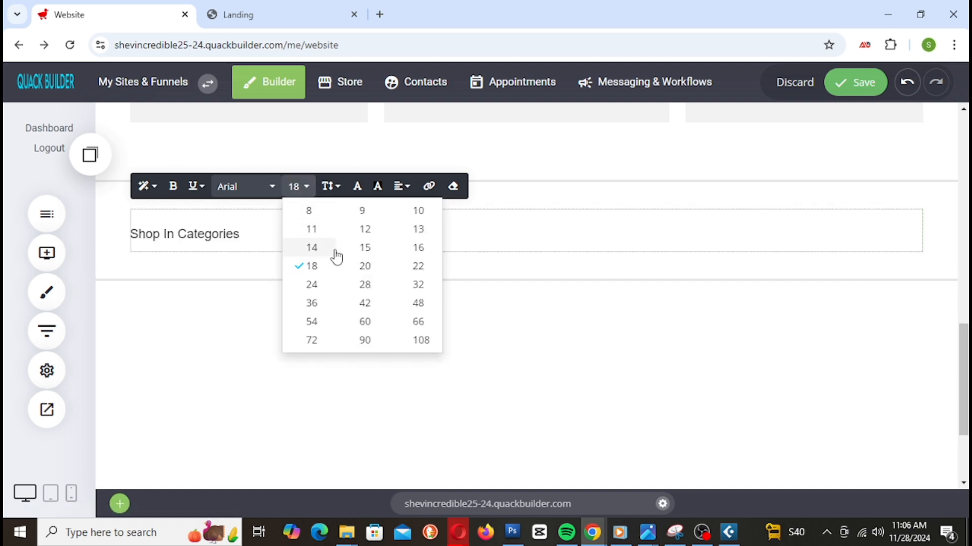
pyautogui.click(366, 284)
pyautogui.doubleClick(207, 241)
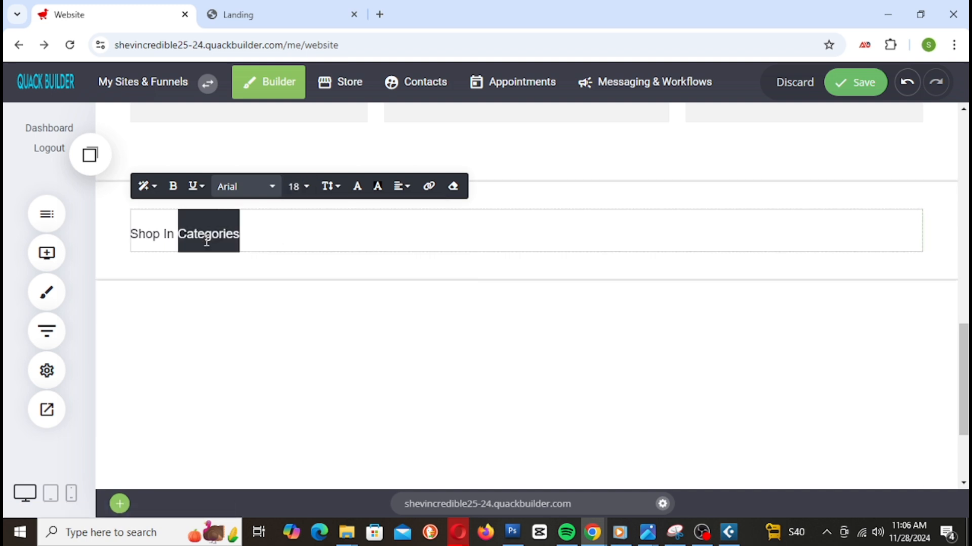
pyautogui.click(298, 187)
pyautogui.click(360, 283)
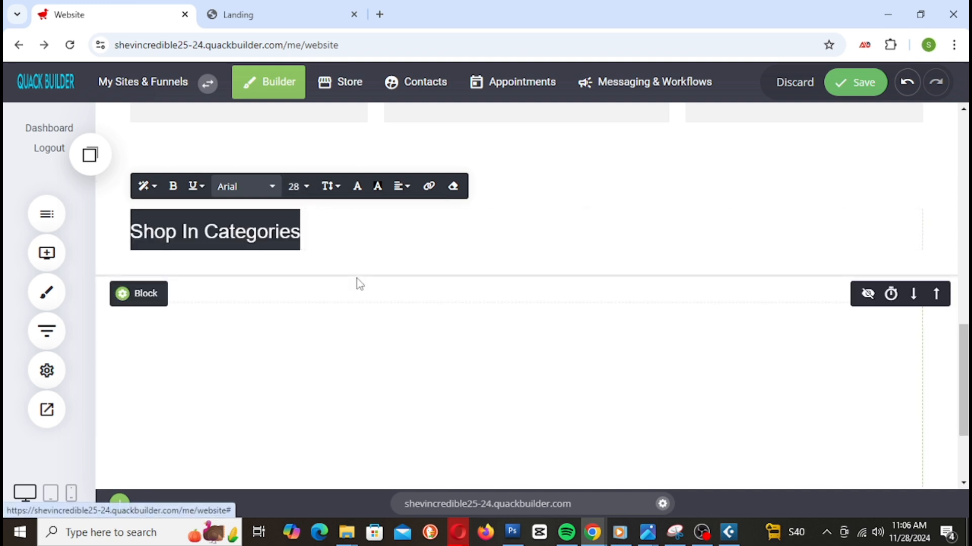
pyautogui.click(941, 230)
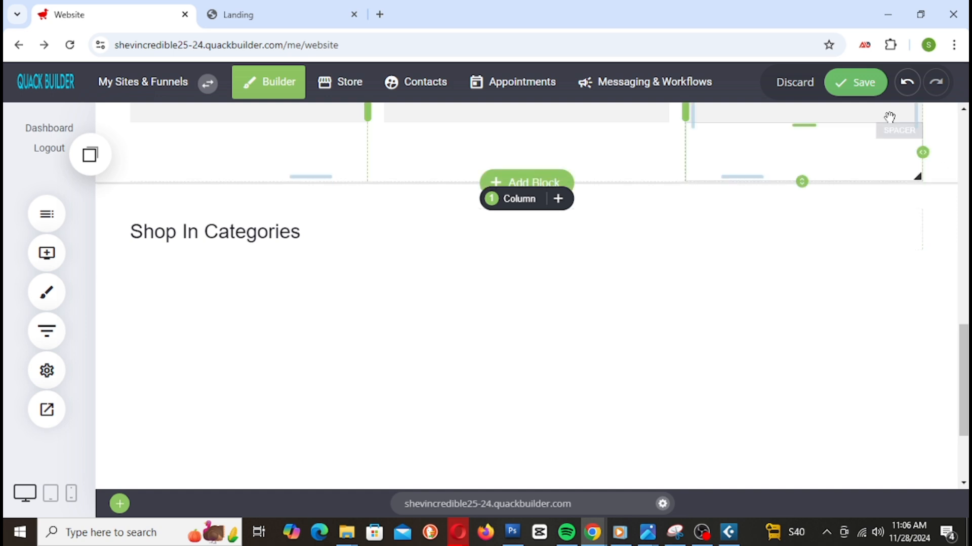
# Step: Save the heading and drag the block's top padding smaller
pyautogui.click(857, 88)
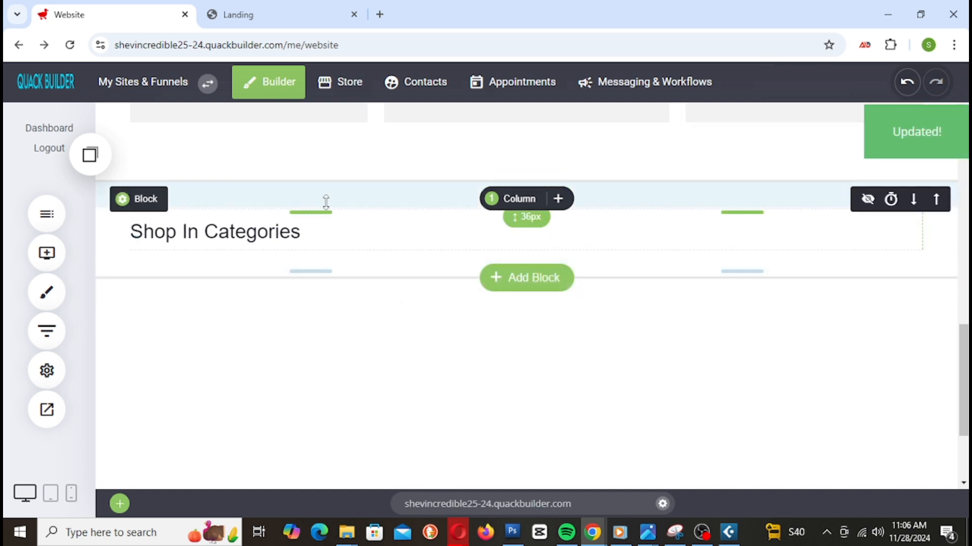
pyautogui.scroll(1, 469, 209)
pyautogui.moveTo(426, 276); pyautogui.dragTo(423, 264)
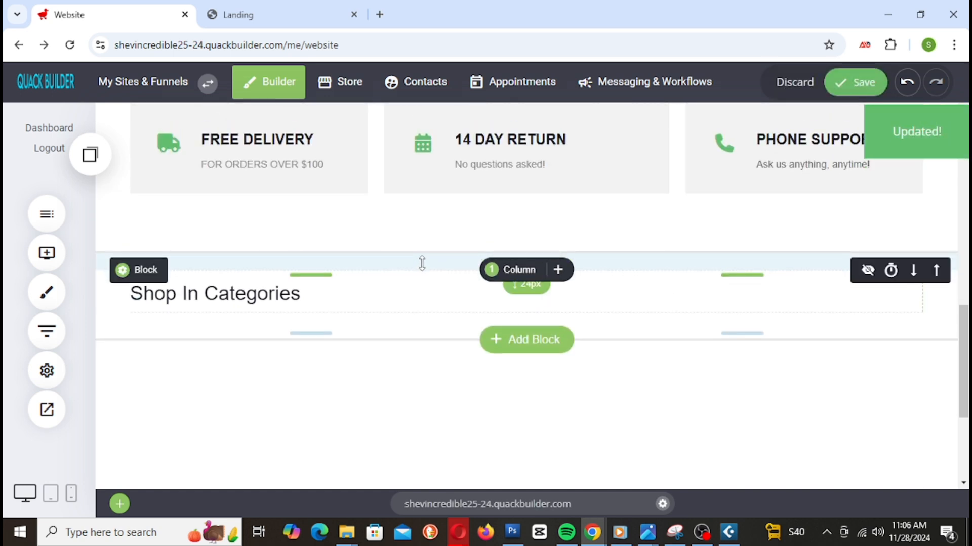
pyautogui.scroll(-1, 312, 316)
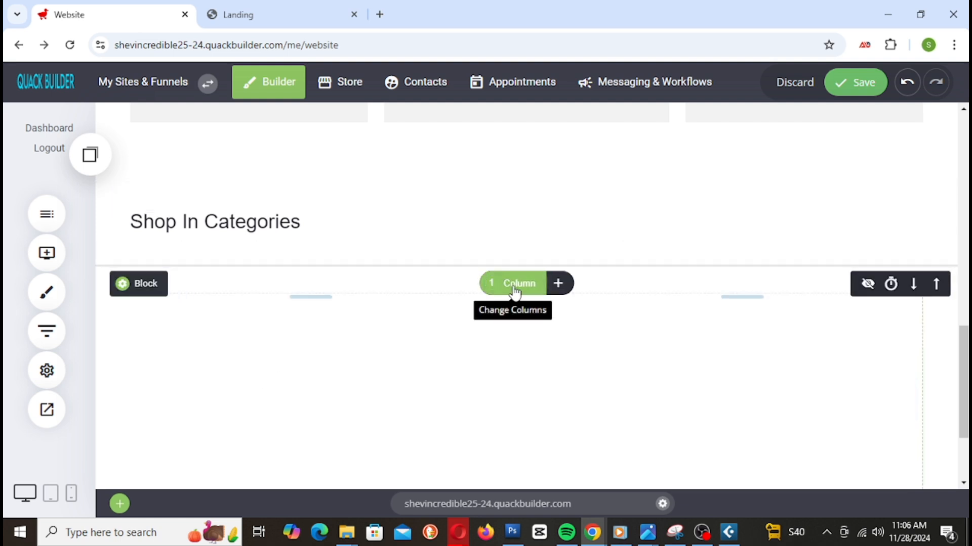
# Step: Split the block below the heading into four columns and trim the heading block's bottom spacing
pyautogui.click(515, 292)
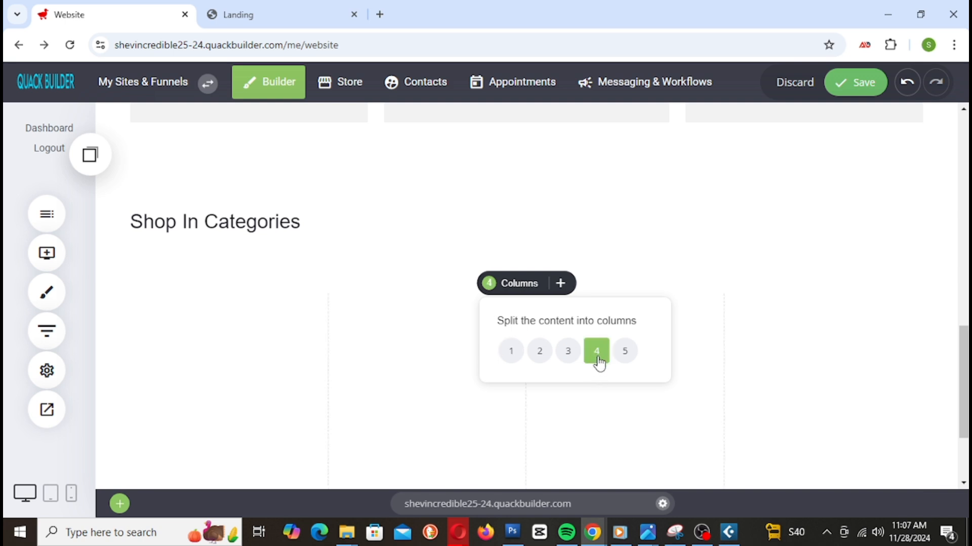
pyautogui.click(812, 384)
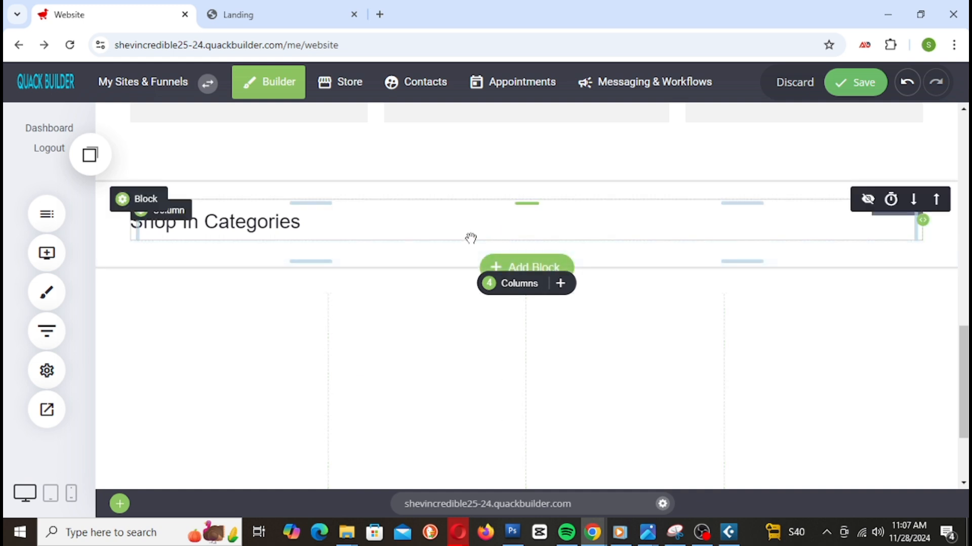
pyautogui.moveTo(399, 249); pyautogui.dragTo(411, 238)
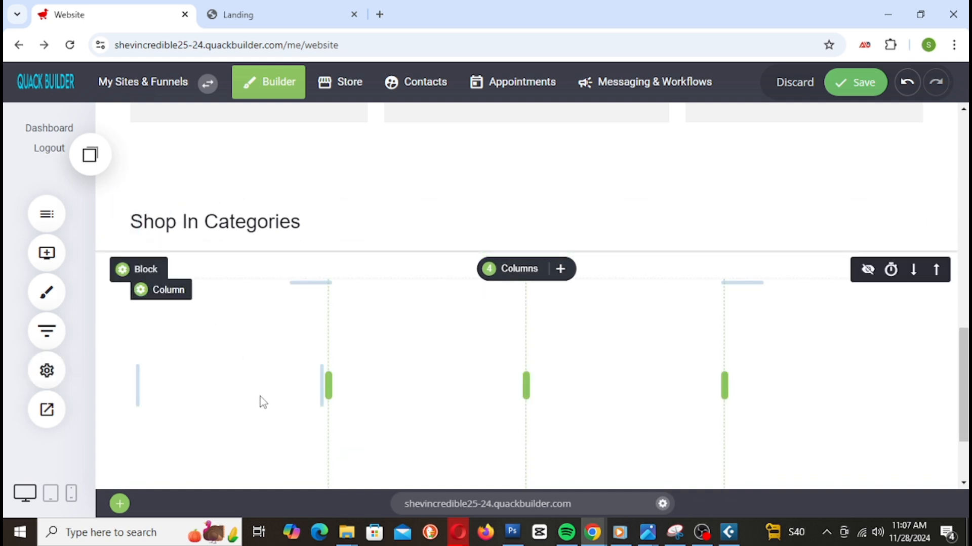
pyautogui.scroll(-2, 334, 443)
pyautogui.scroll(1, 425, 428)
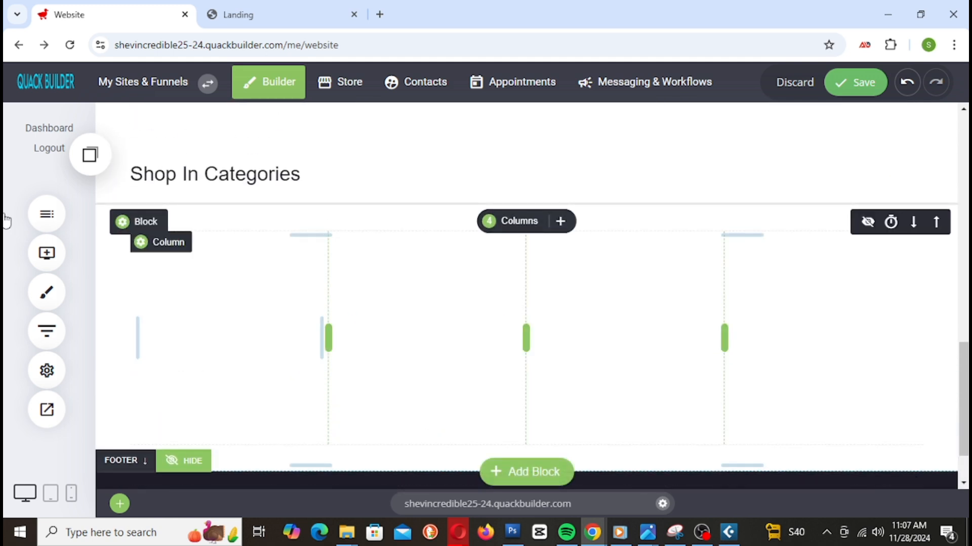
pyautogui.click(47, 253)
# Step: Add Image widgets with the blue armchair and bed pictures to the first two columns
pyautogui.moveTo(142, 275); pyautogui.dragTo(277, 271)
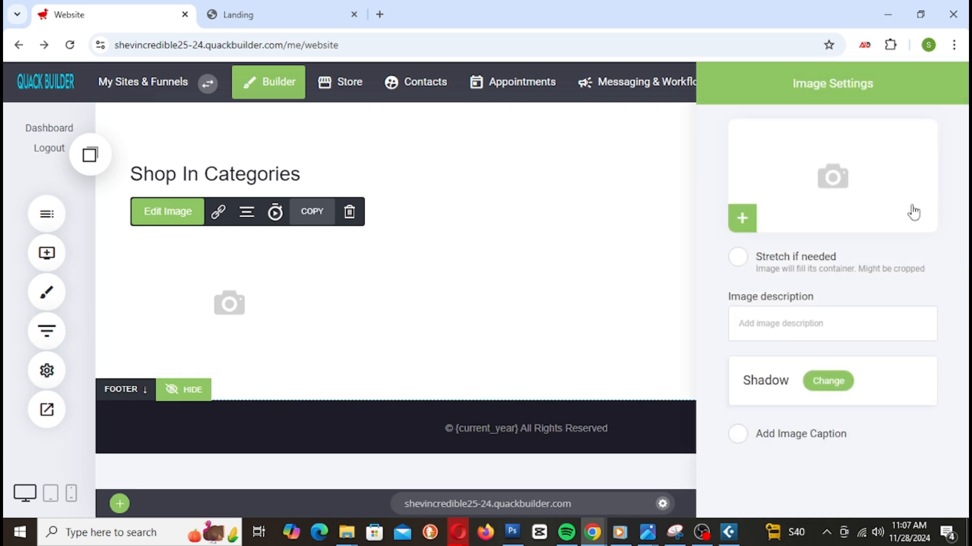
pyautogui.click(882, 189)
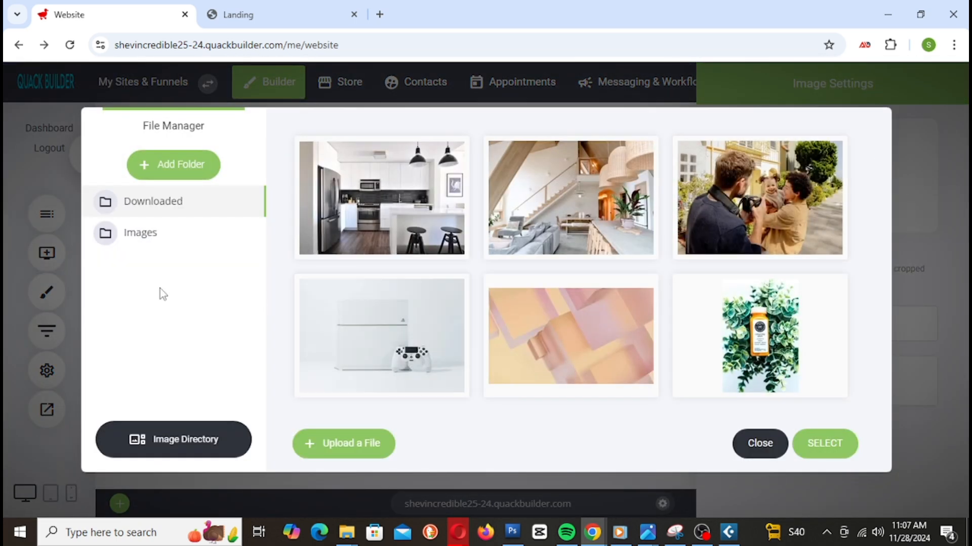
pyautogui.click(152, 235)
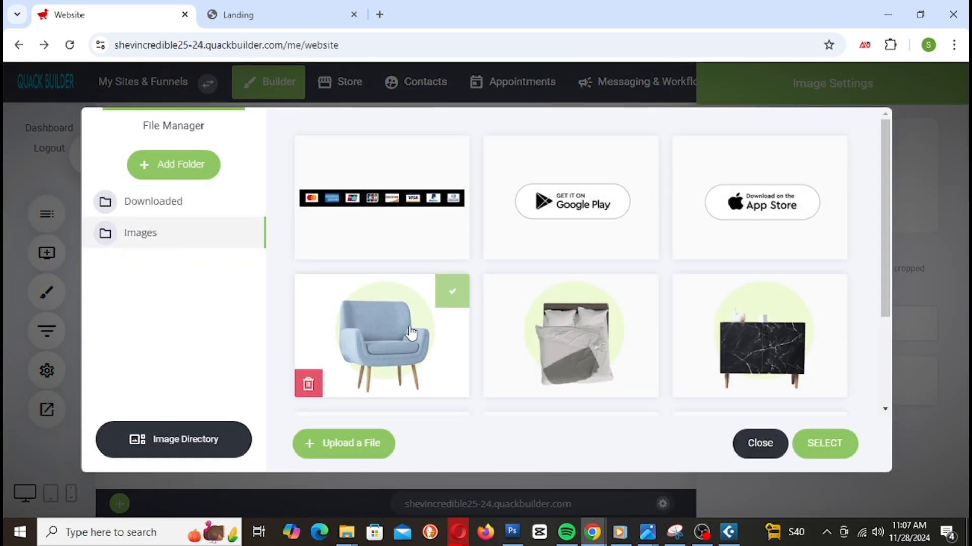
pyautogui.scroll(-3, 689, 256)
pyautogui.scroll(3, 690, 258)
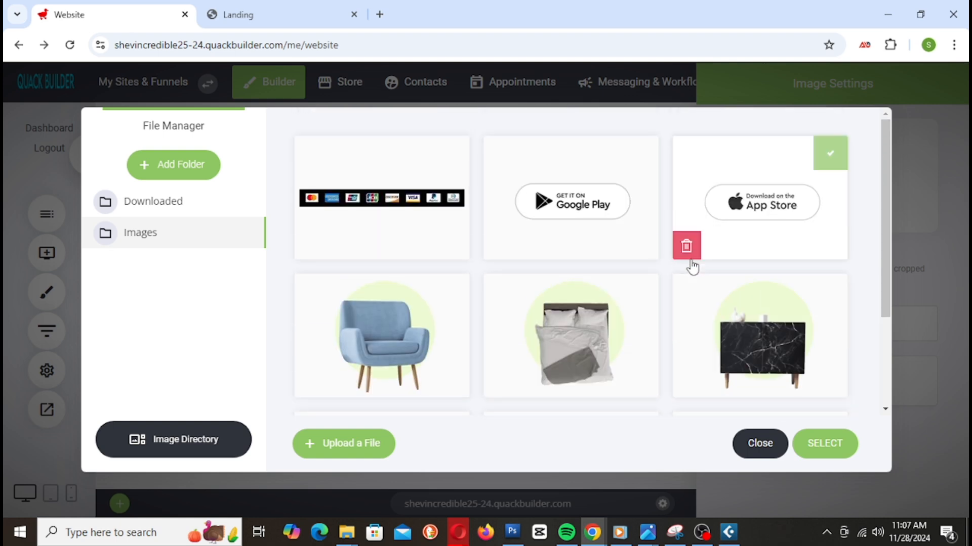
pyautogui.scroll(-2, 693, 267)
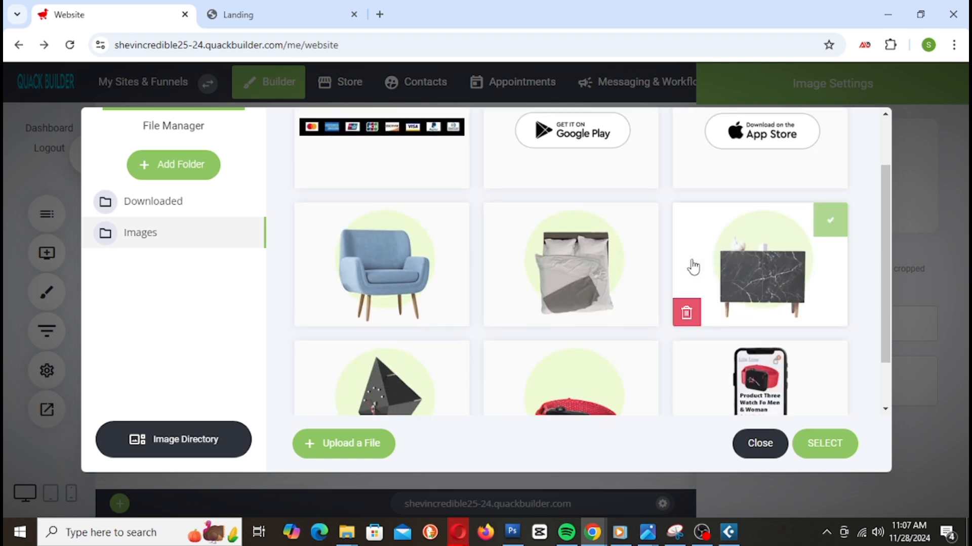
pyautogui.click(458, 292)
pyautogui.click(823, 443)
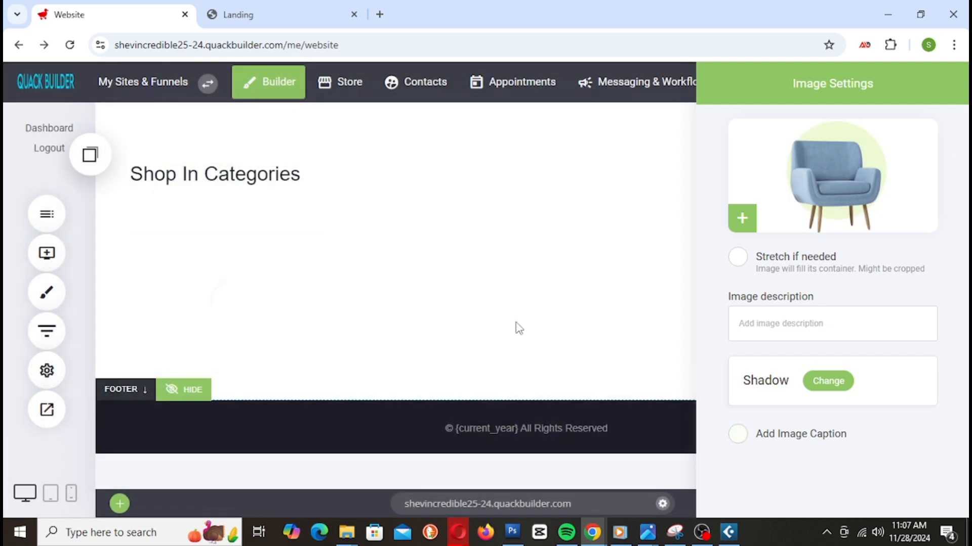
pyautogui.click(444, 294)
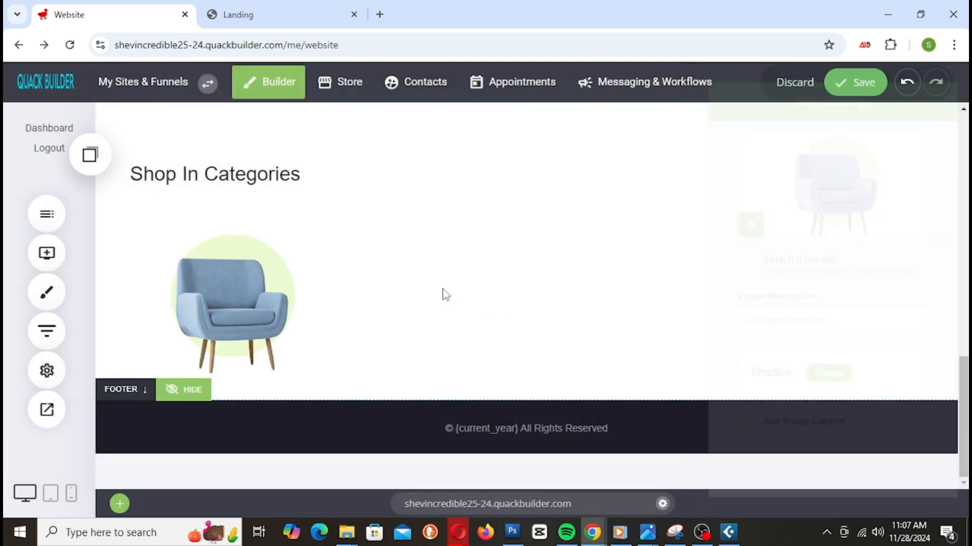
pyautogui.click(47, 253)
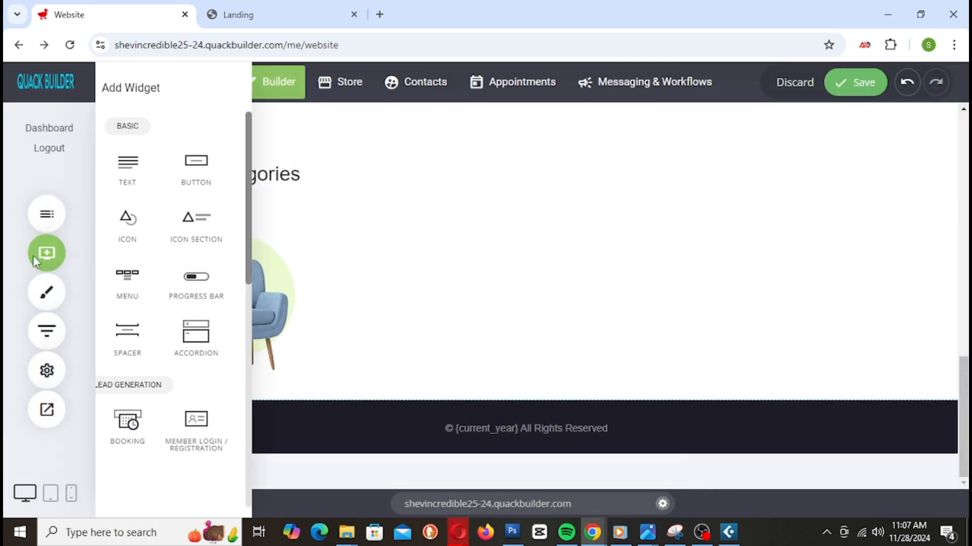
pyautogui.moveTo(144, 282); pyautogui.dragTo(476, 289)
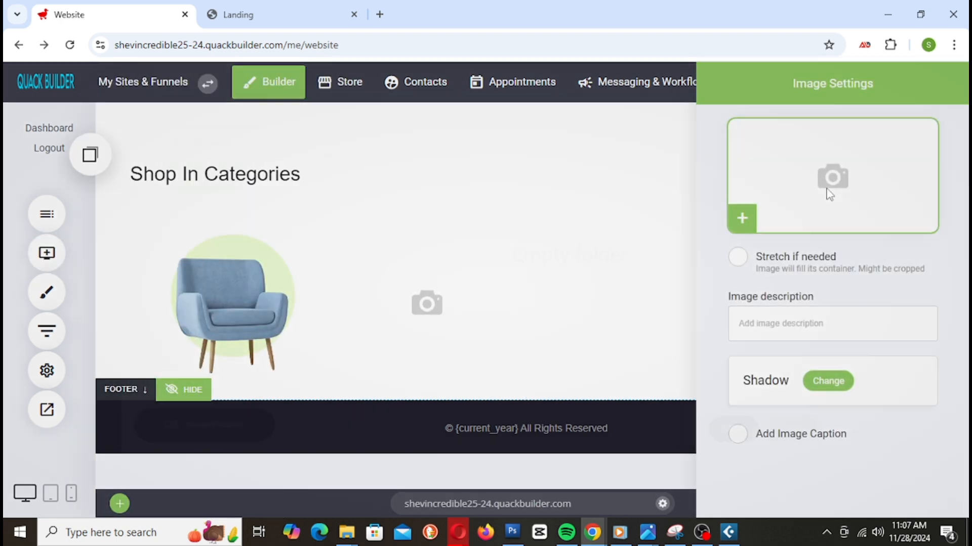
pyautogui.click(829, 194)
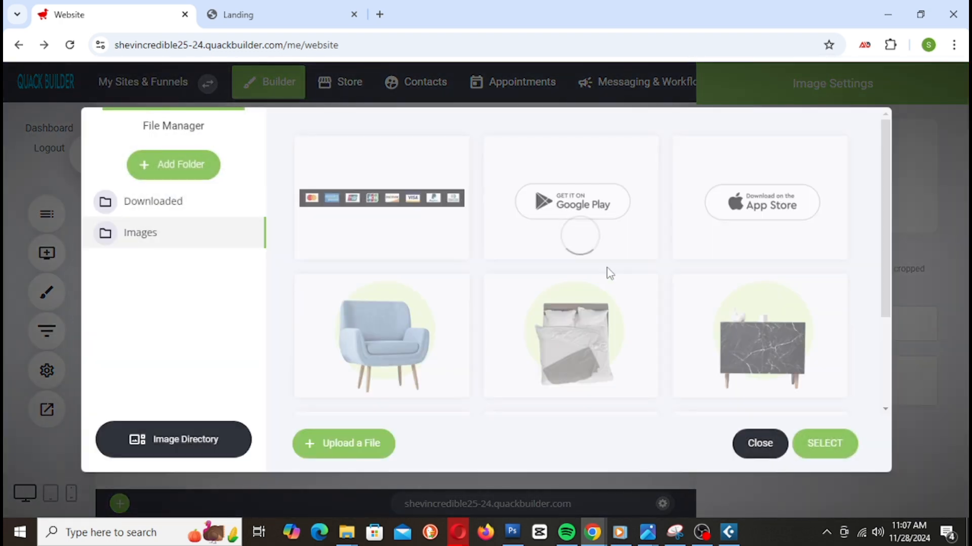
pyautogui.click(606, 299)
pyautogui.click(570, 341)
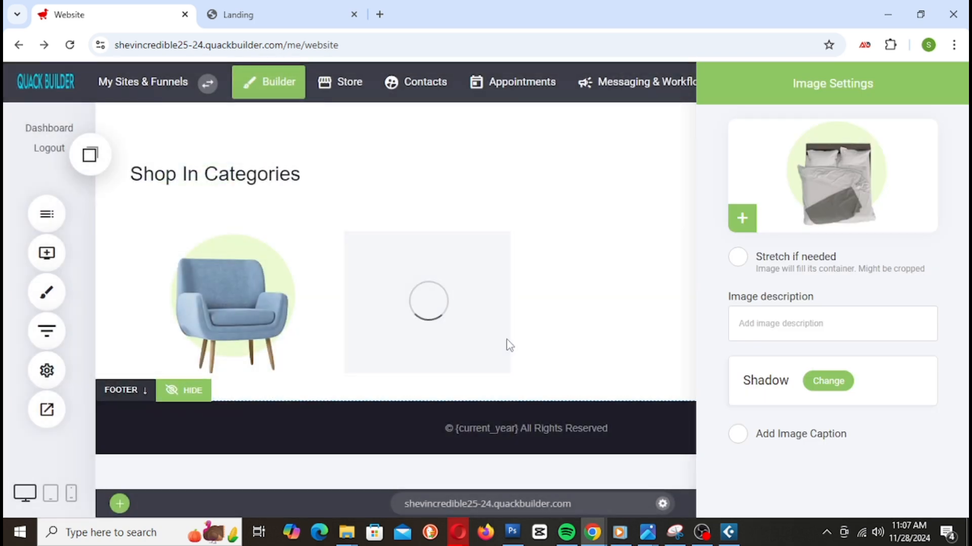
pyautogui.click(578, 325)
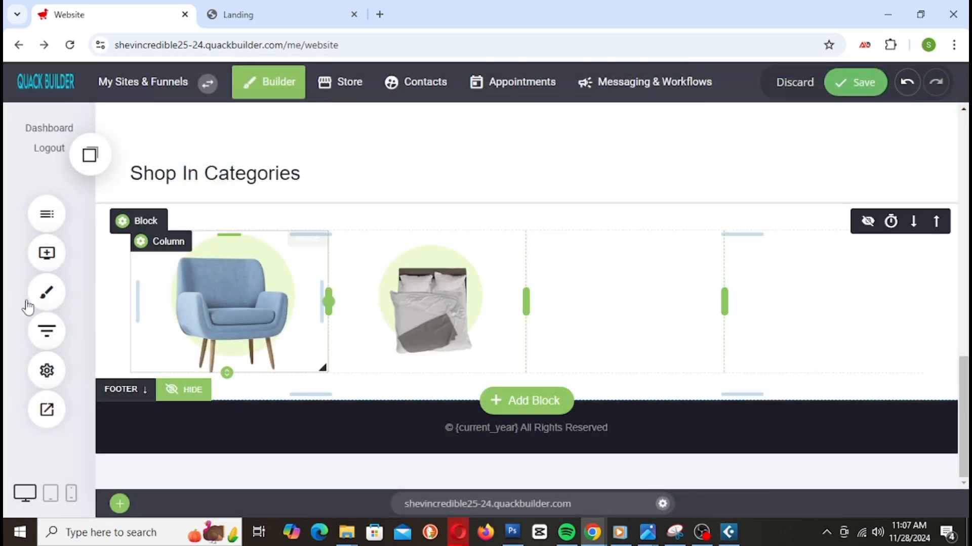
# Step: Fill the third and fourth columns with the marble cabinet and geometric clock images, then save
pyautogui.click(50, 263)
pyautogui.moveTo(130, 275); pyautogui.dragTo(635, 280)
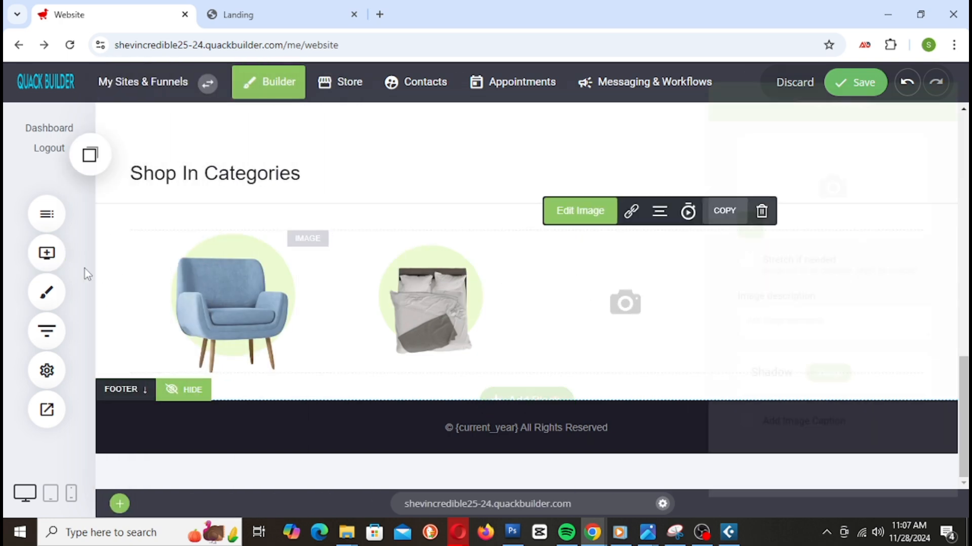
pyautogui.click(742, 219)
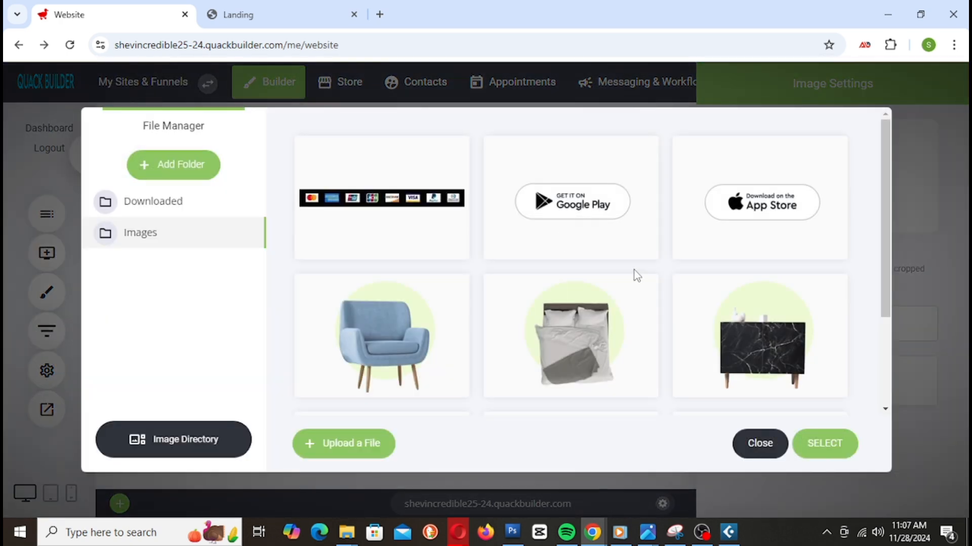
pyautogui.click(787, 340)
pyautogui.click(640, 317)
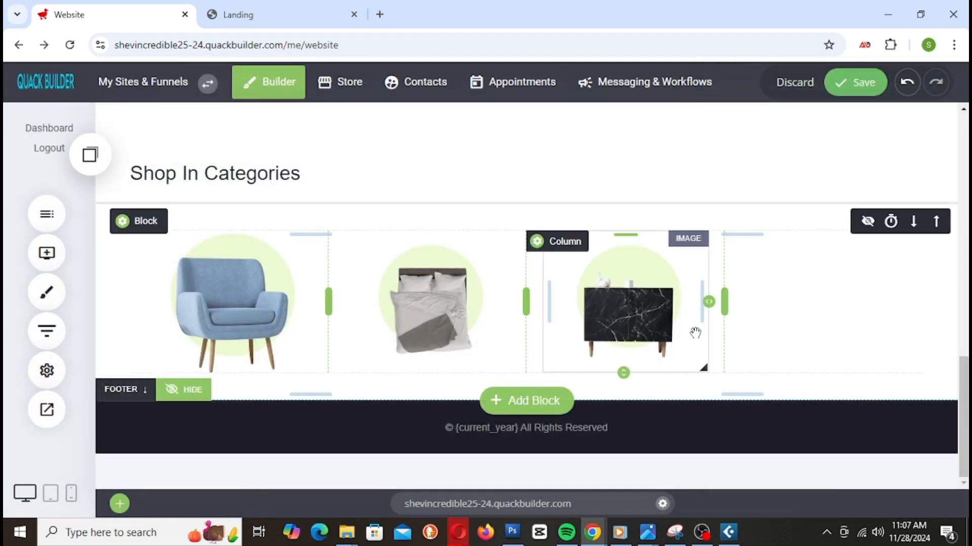
pyautogui.click(46, 252)
pyautogui.moveTo(151, 286); pyautogui.dragTo(869, 262)
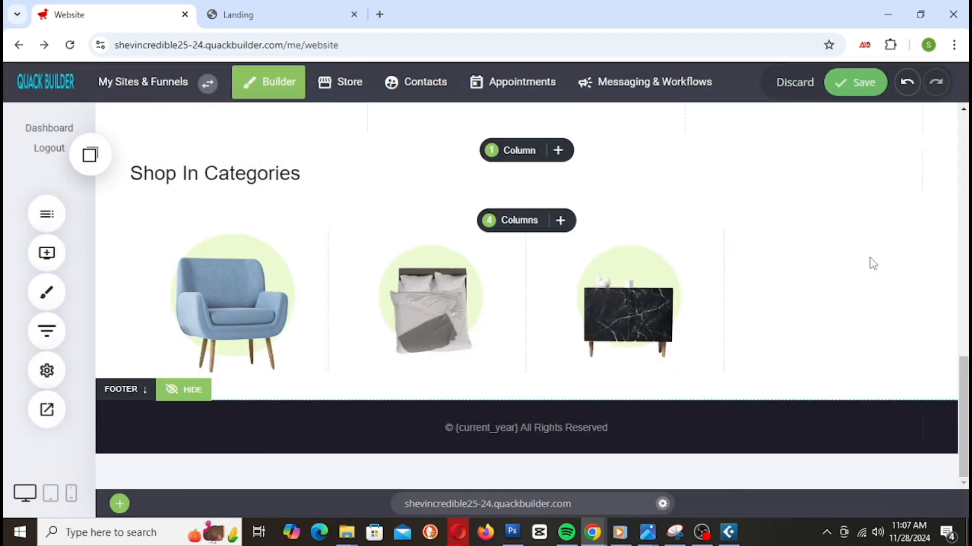
pyautogui.click(819, 202)
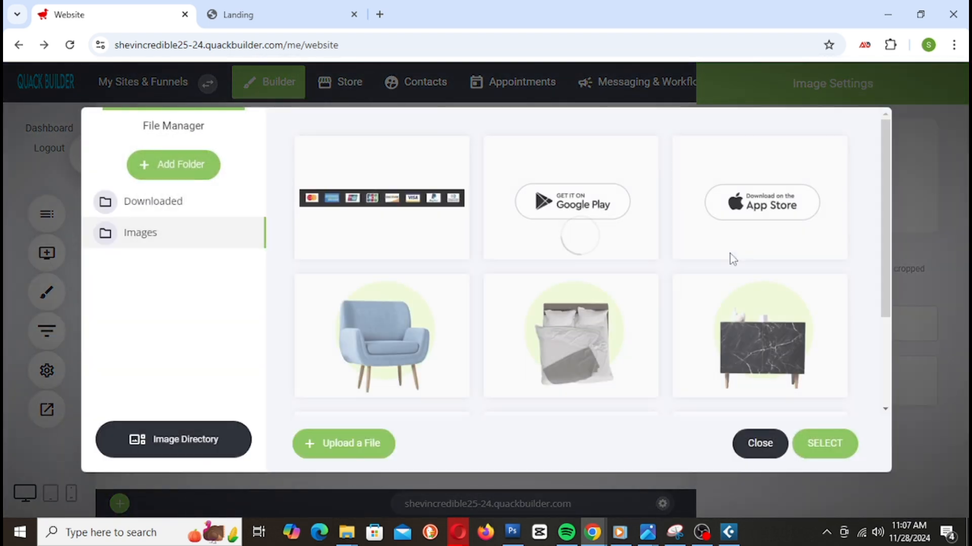
pyautogui.scroll(-3, 730, 308)
pyautogui.doubleClick(409, 338)
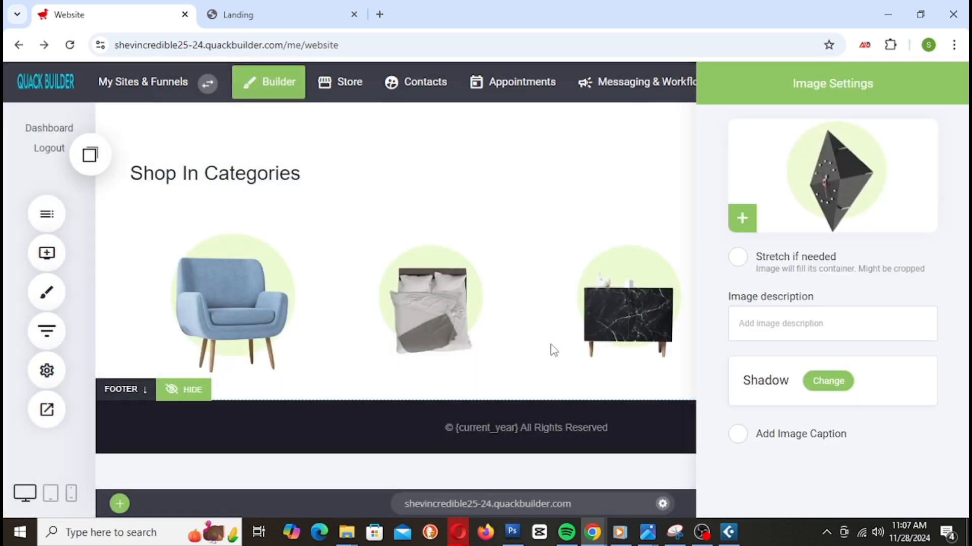
pyautogui.click(554, 350)
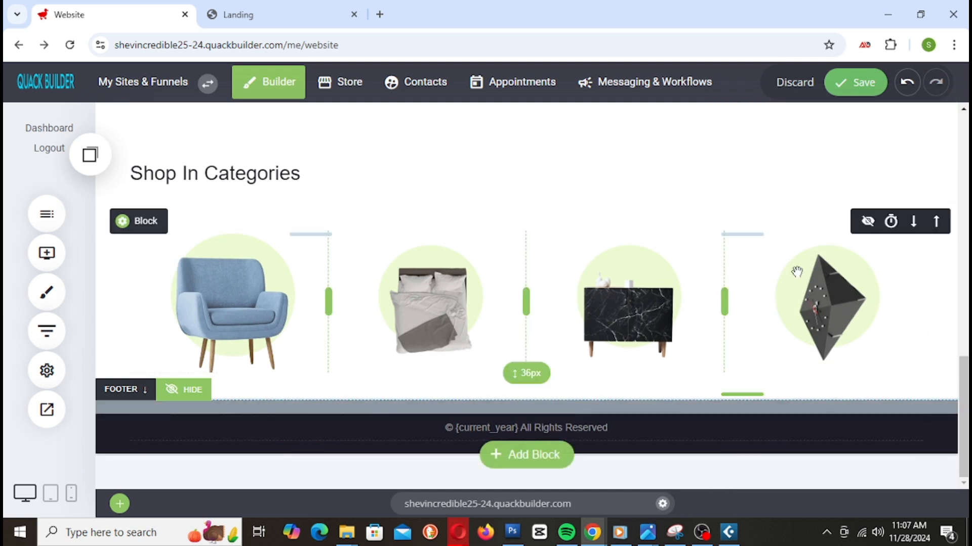
pyautogui.click(854, 89)
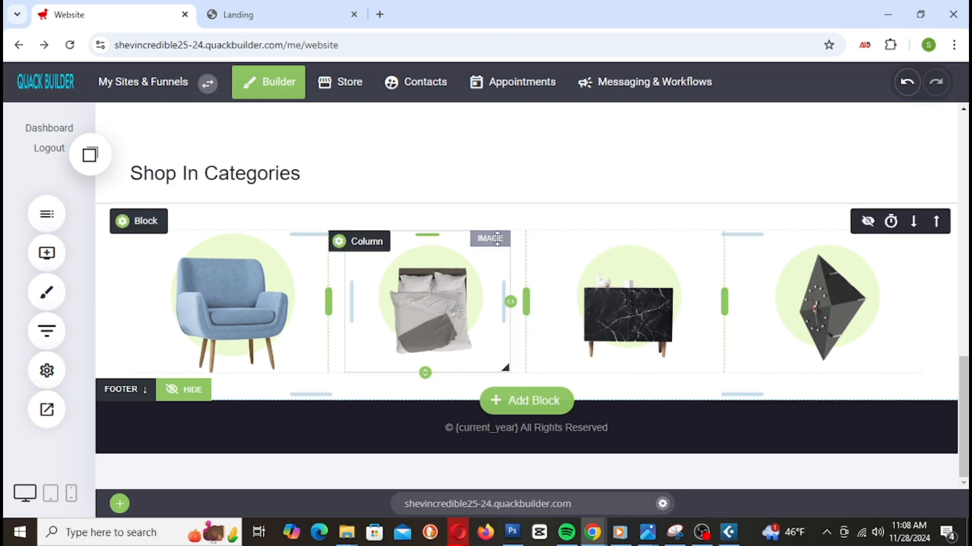
# Step: Drag the category block's bottom padding down to add space below the image row
pyautogui.scroll(5, 522, 262)
pyautogui.scroll(1, 522, 262)
pyautogui.scroll(-7, 522, 262)
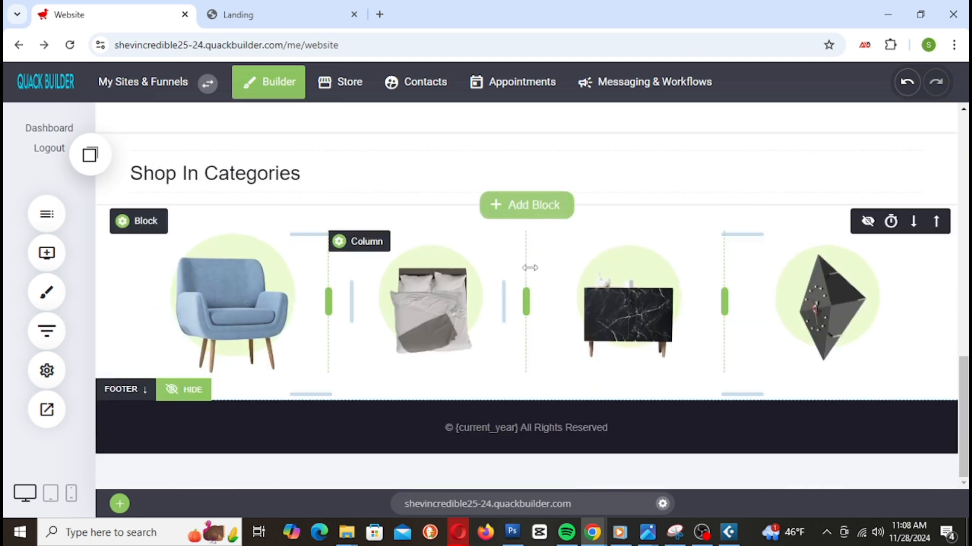
pyautogui.moveTo(131, 233)
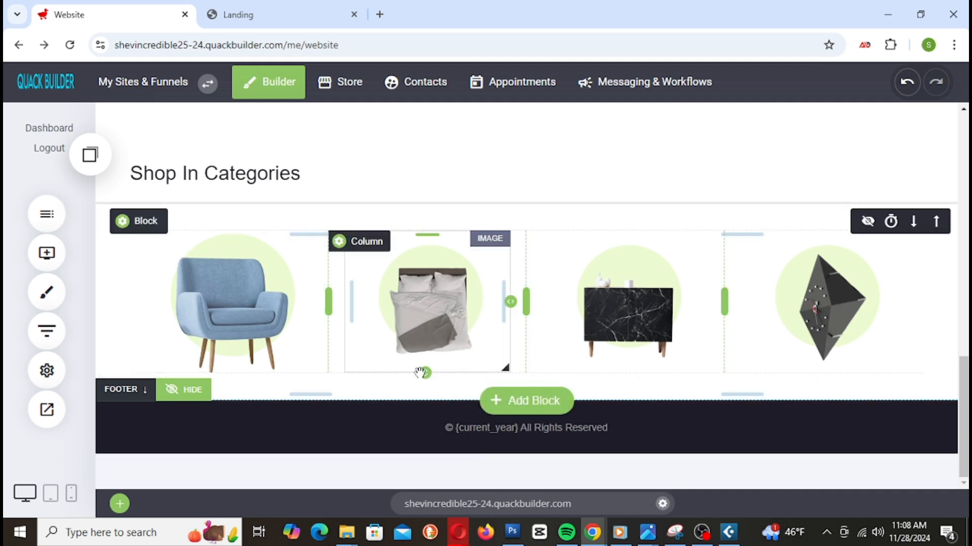
pyautogui.moveTo(410, 388); pyautogui.dragTo(412, 406)
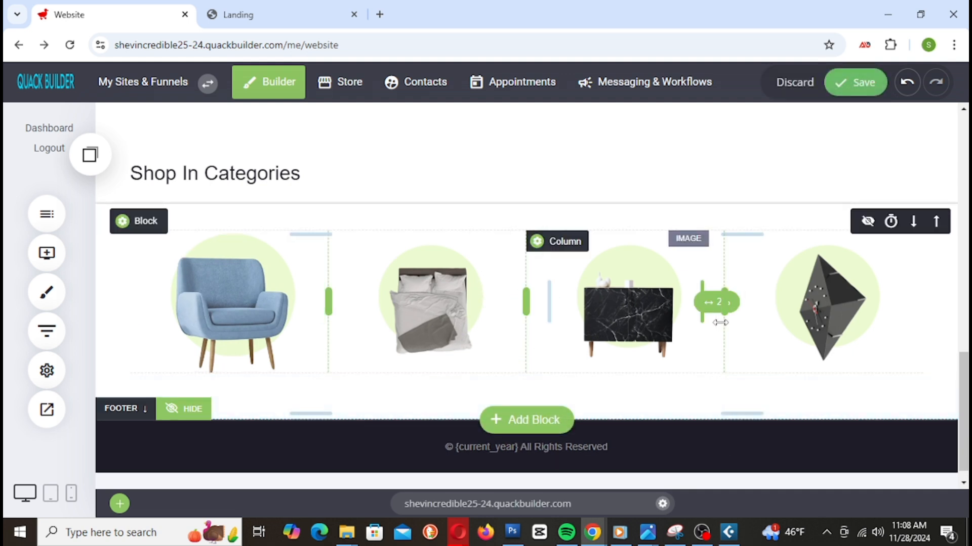
pyautogui.scroll(-1, 762, 344)
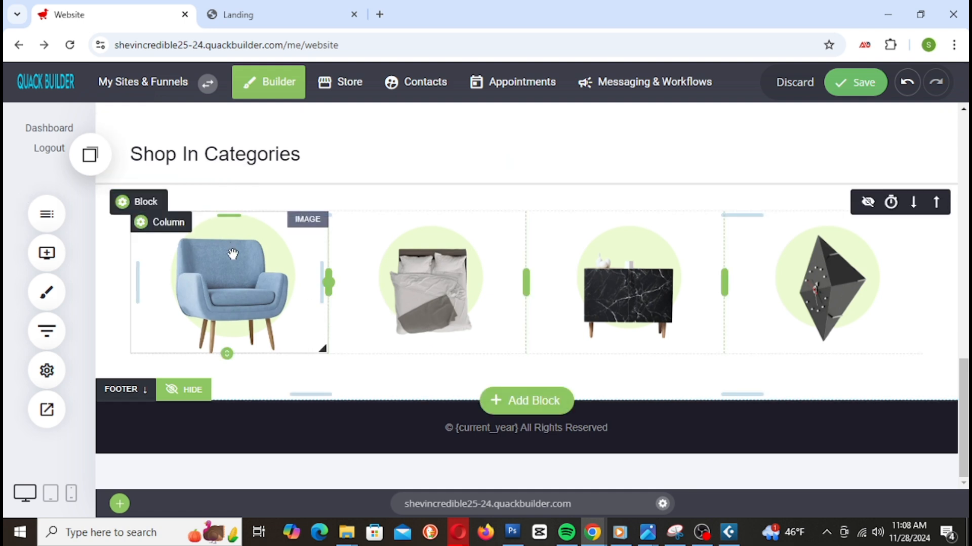
# Step: Give the armchair and bed columns thin 1px black borders
pyautogui.click(140, 222)
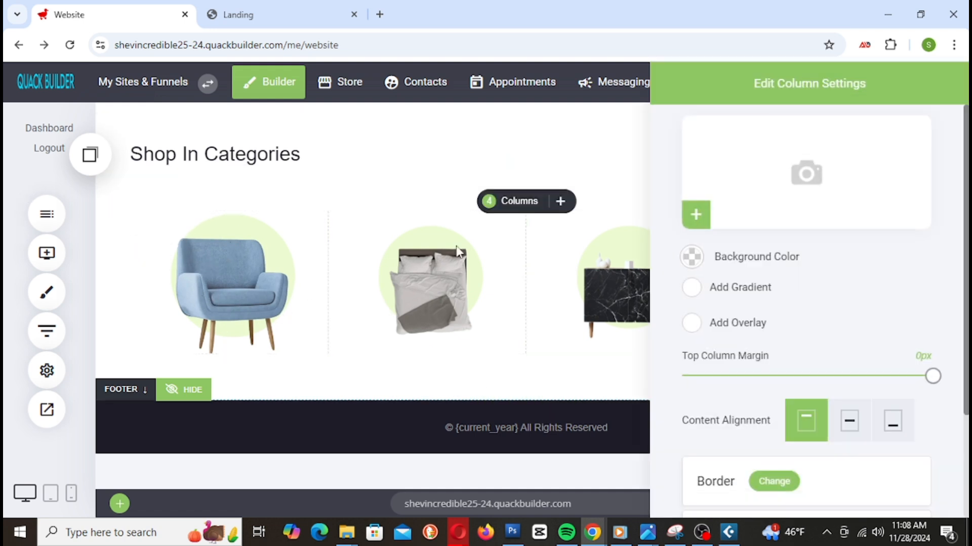
pyautogui.scroll(-3, 745, 257)
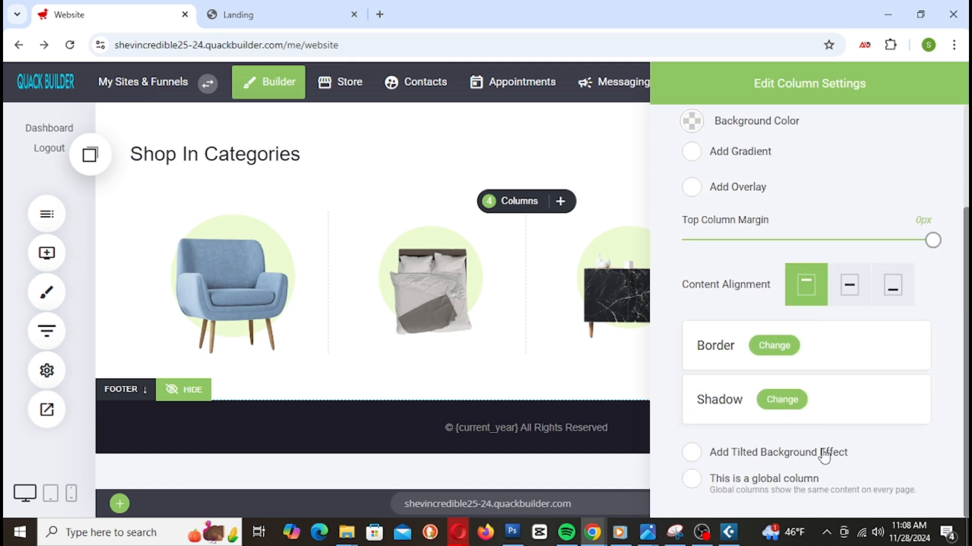
pyautogui.scroll(3, 805, 443)
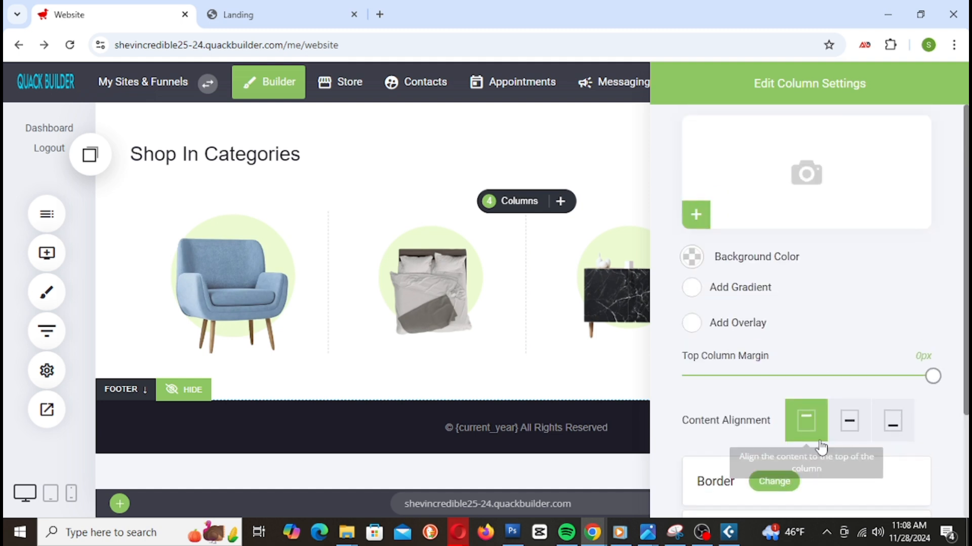
pyautogui.scroll(-3, 829, 395)
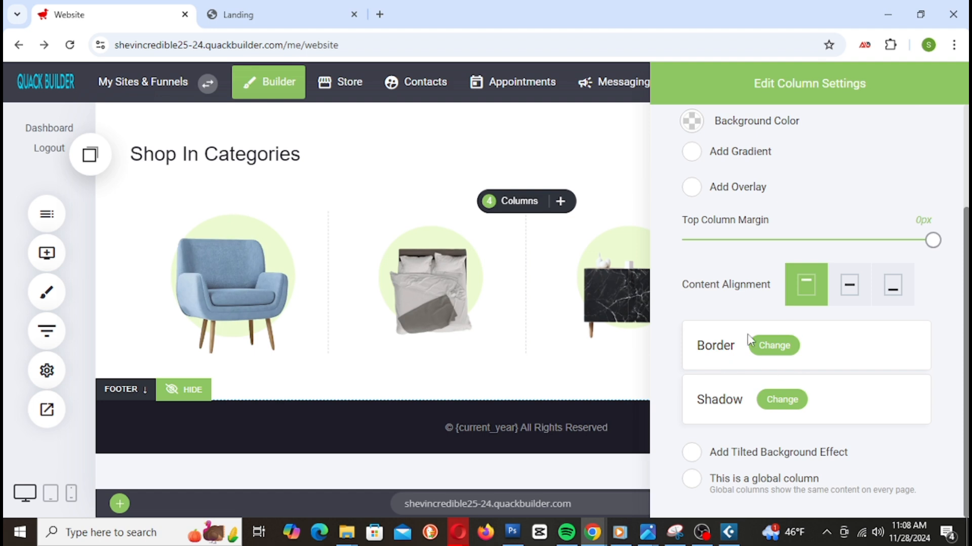
pyautogui.click(773, 346)
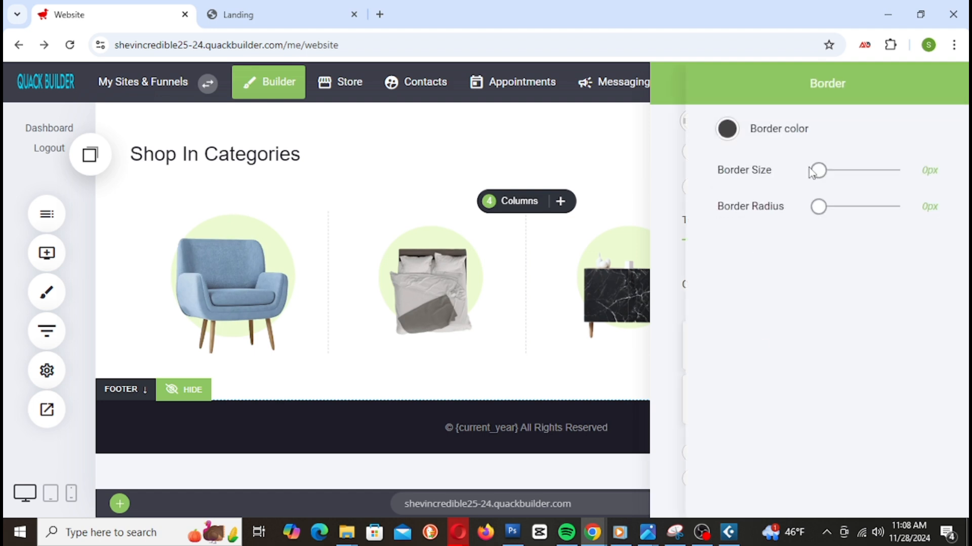
pyautogui.moveTo(821, 177); pyautogui.dragTo(822, 178)
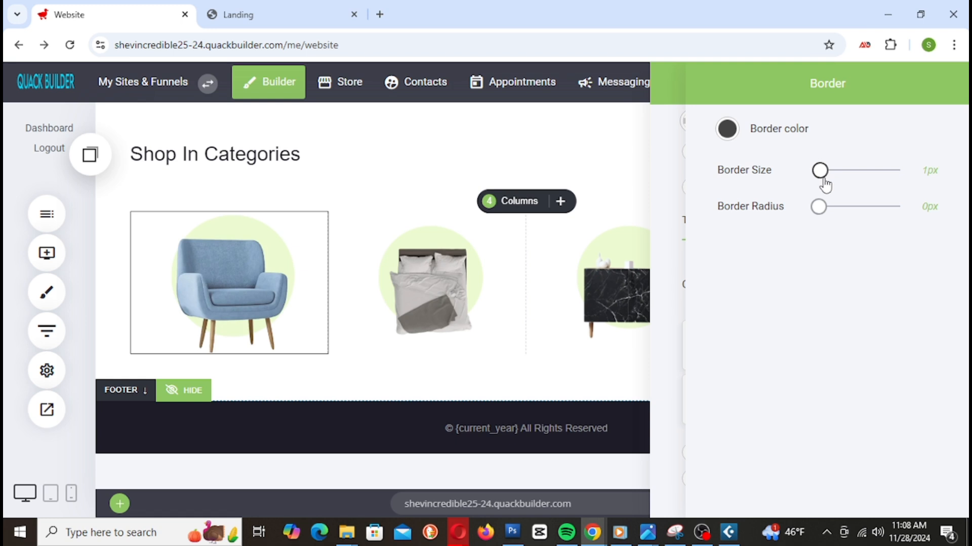
pyautogui.click(454, 263)
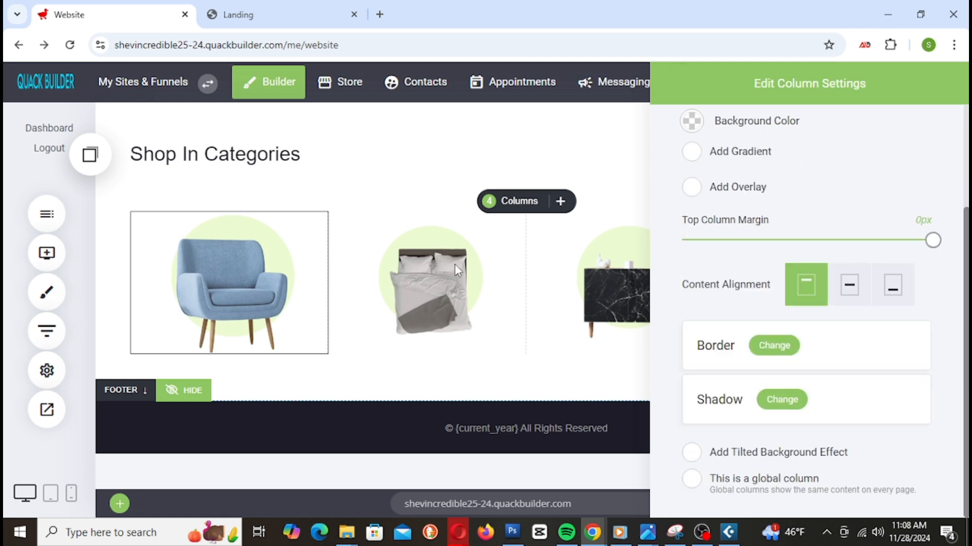
pyautogui.click(454, 264)
pyautogui.click(375, 224)
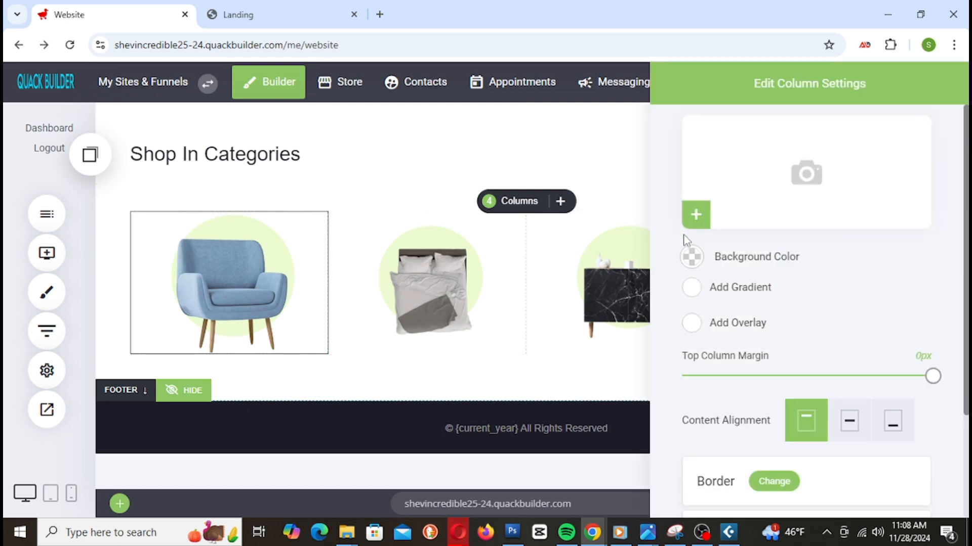
pyautogui.scroll(-3, 758, 389)
pyautogui.click(782, 344)
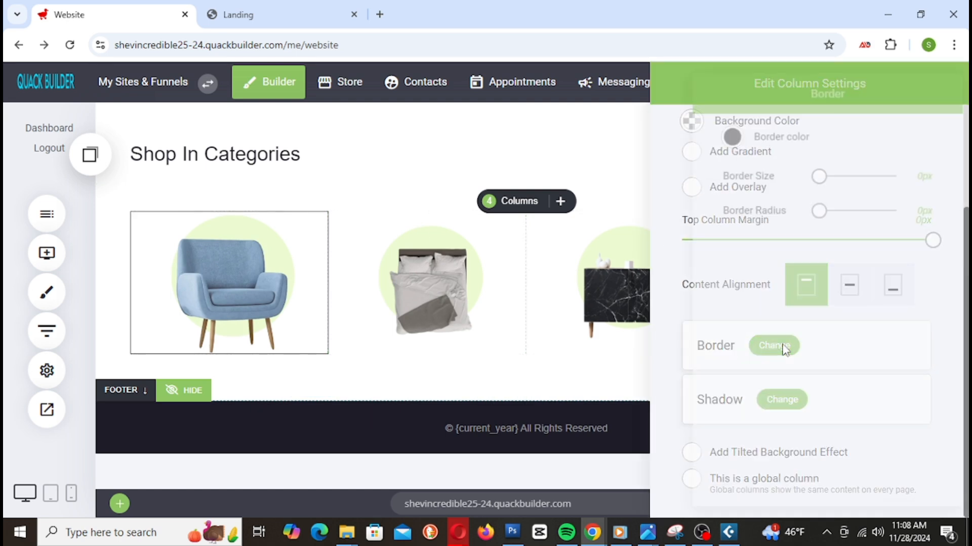
pyautogui.moveTo(819, 173); pyautogui.dragTo(821, 175)
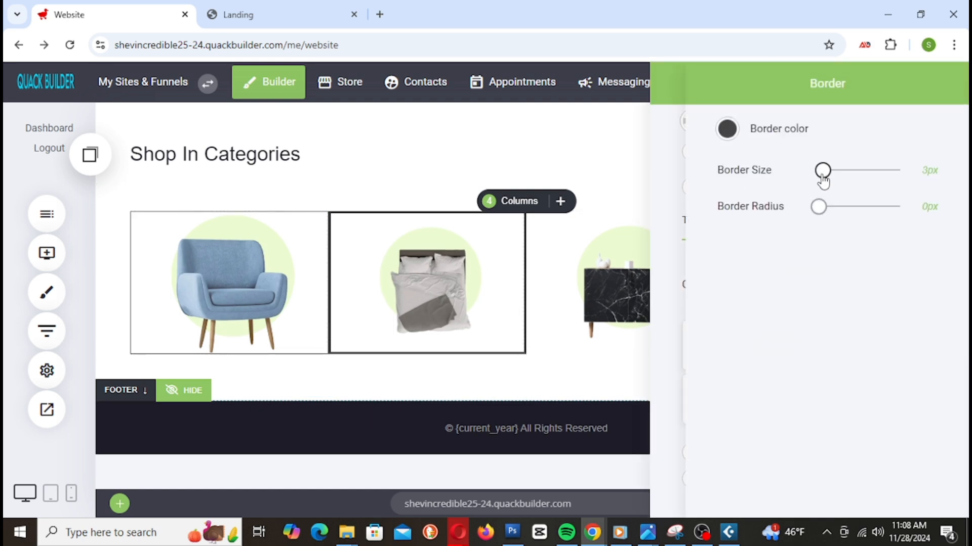
pyautogui.click(662, 235)
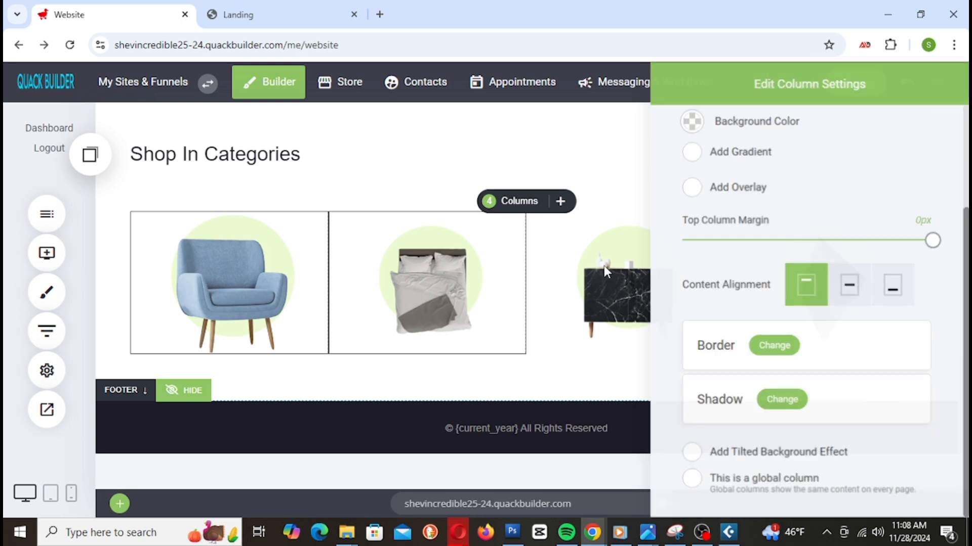
pyautogui.click(605, 272)
# Step: Add a thin black border to the cabinet column, check the clock column's border, and save
pyautogui.click(567, 233)
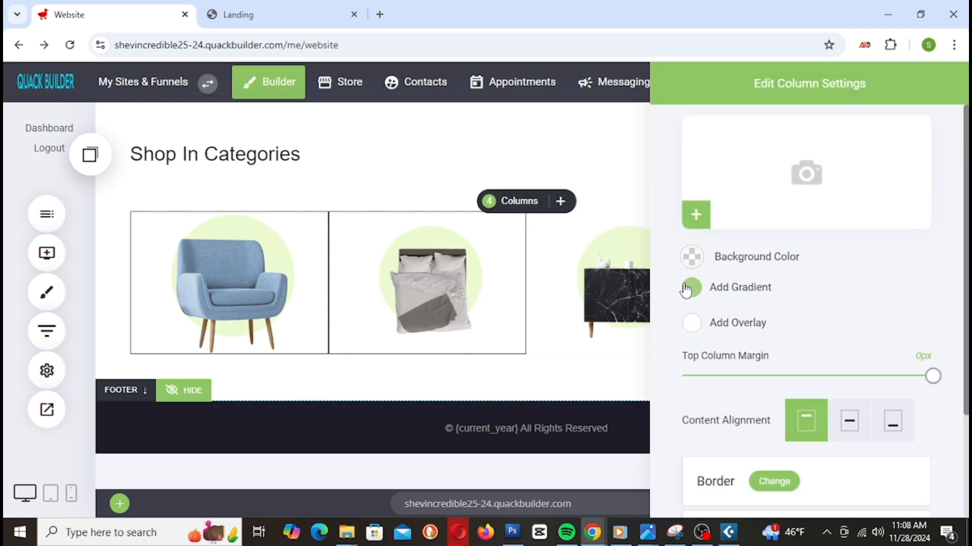
pyautogui.scroll(-3, 708, 354)
pyautogui.click(774, 345)
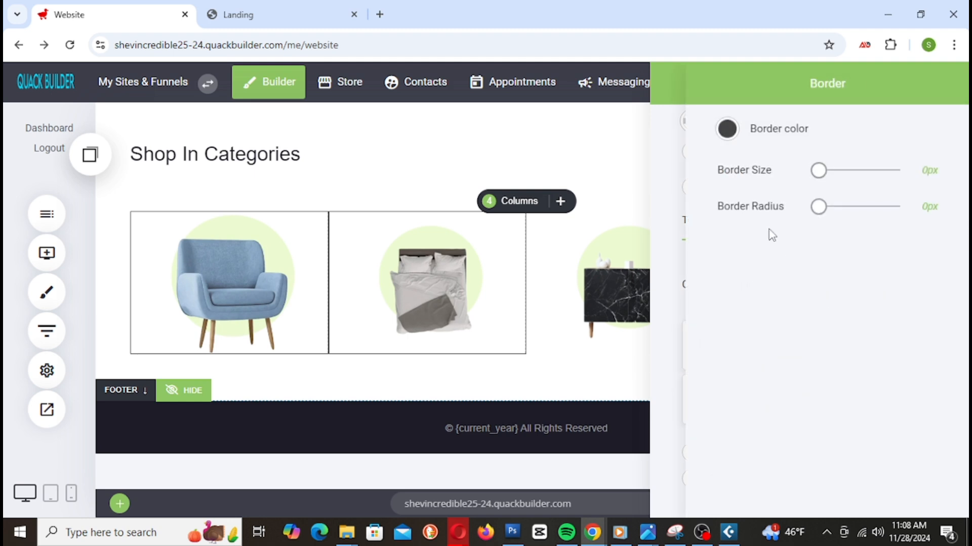
pyautogui.moveTo(819, 175); pyautogui.dragTo(823, 178)
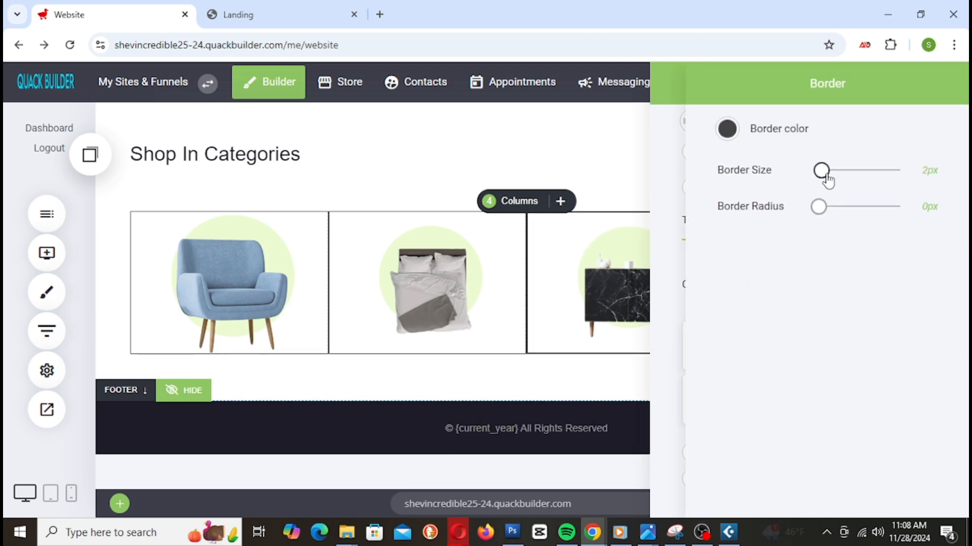
pyautogui.click(565, 217)
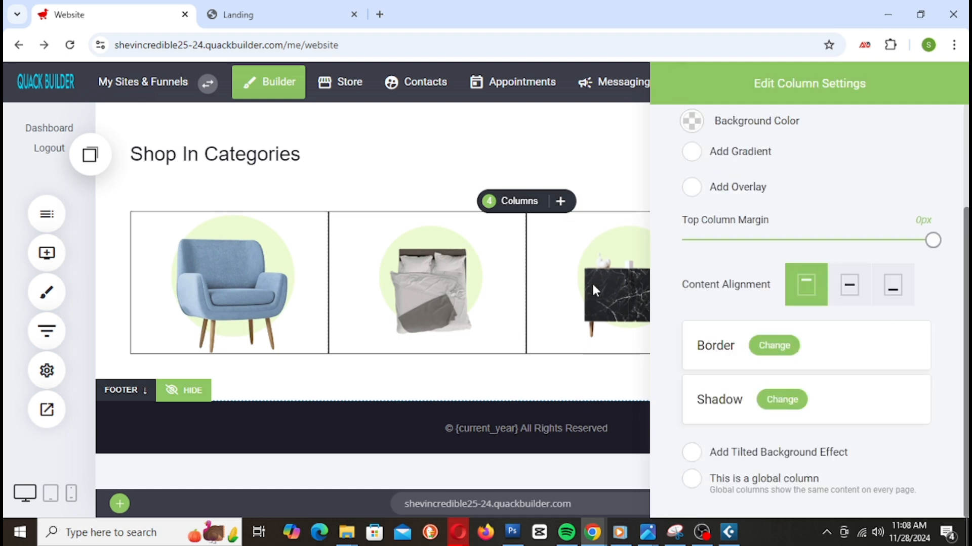
pyautogui.click(591, 281)
pyautogui.click(832, 268)
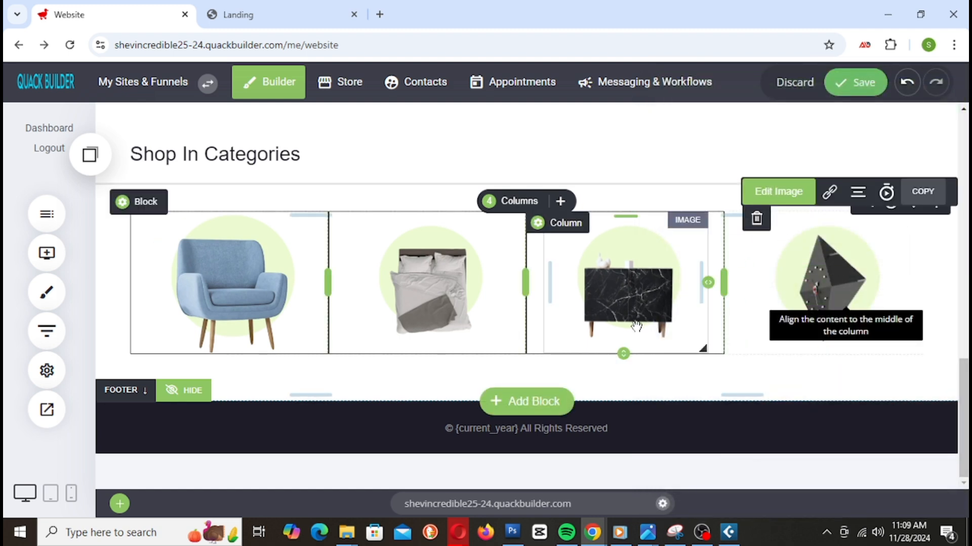
pyautogui.click(760, 230)
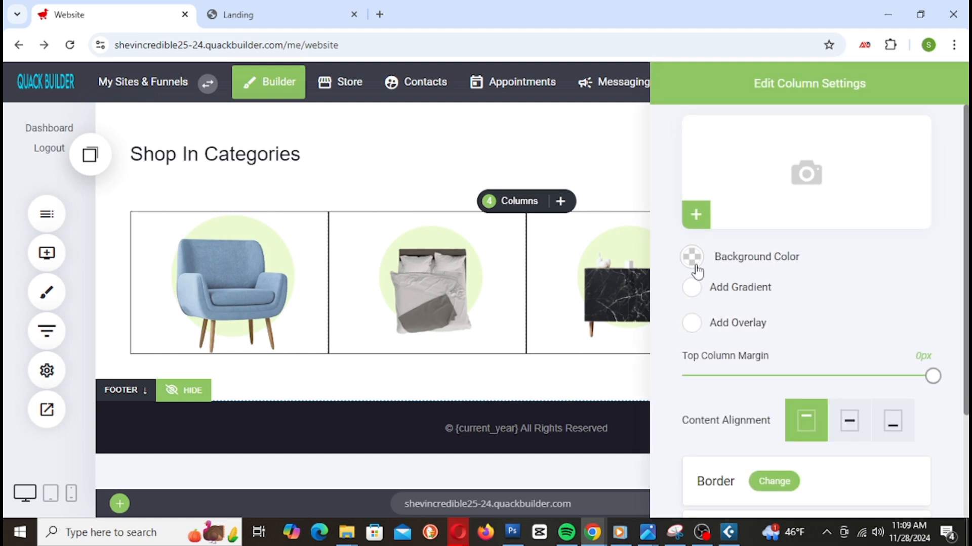
pyautogui.scroll(-3, 725, 414)
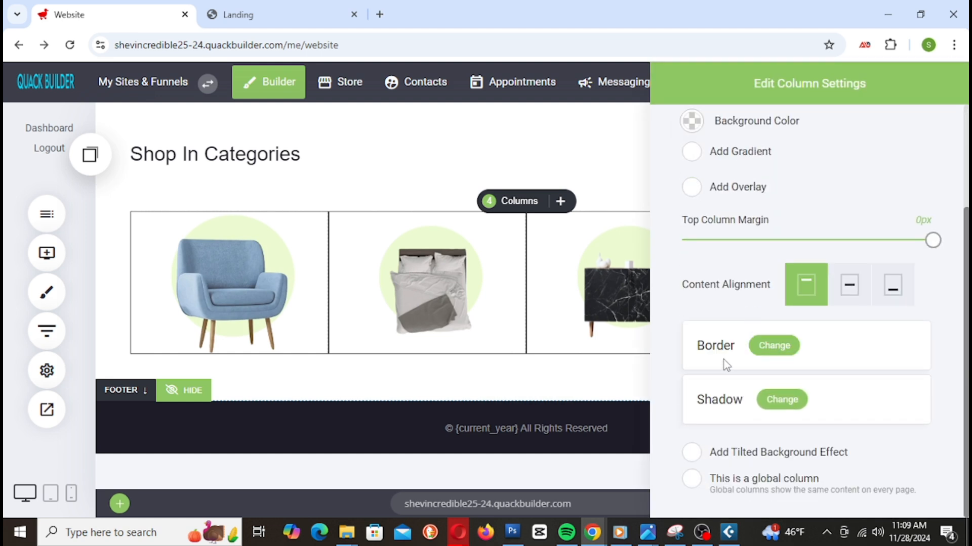
pyautogui.click(773, 346)
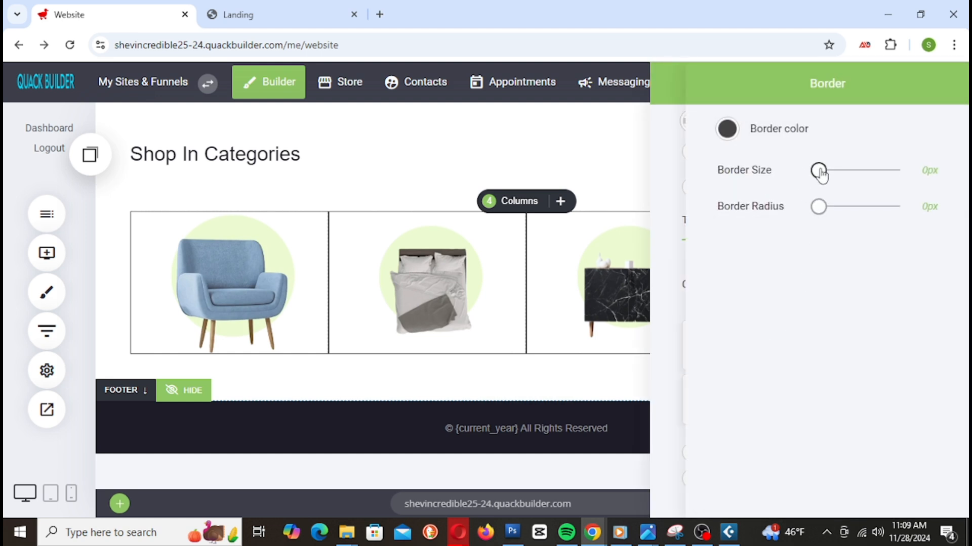
pyautogui.click(492, 229)
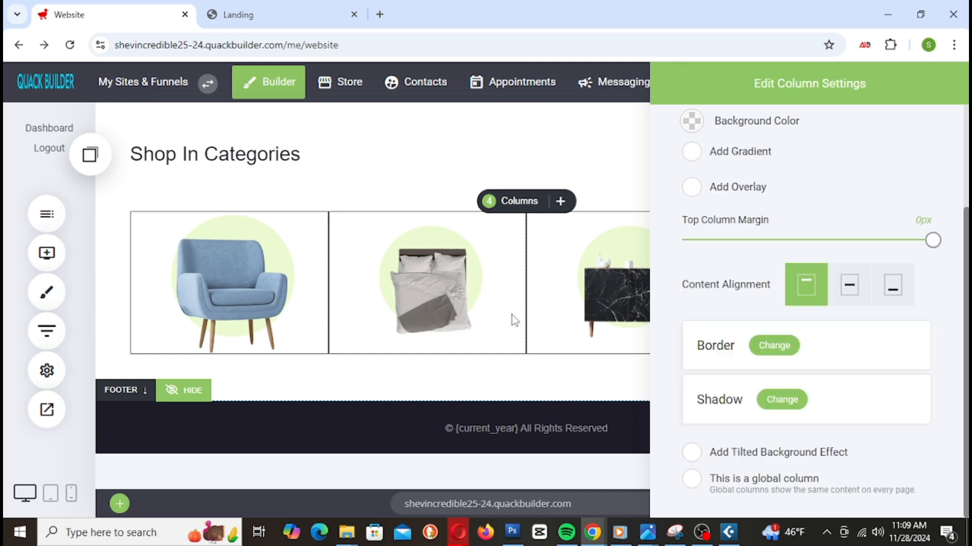
pyautogui.click(512, 316)
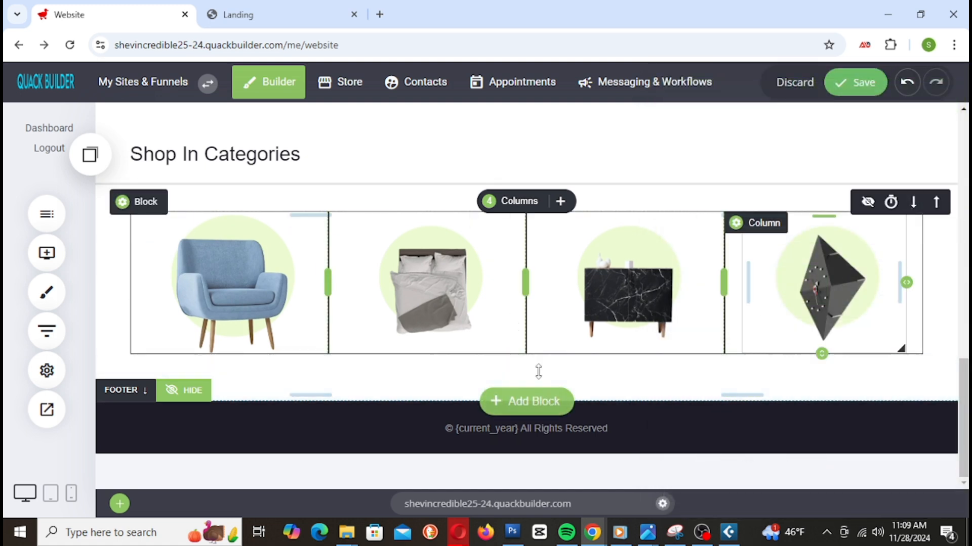
pyautogui.click(855, 82)
# Step: Drop a saved Container copy of the four-product grid beneath the first grid
pyautogui.moveTo(156, 205)
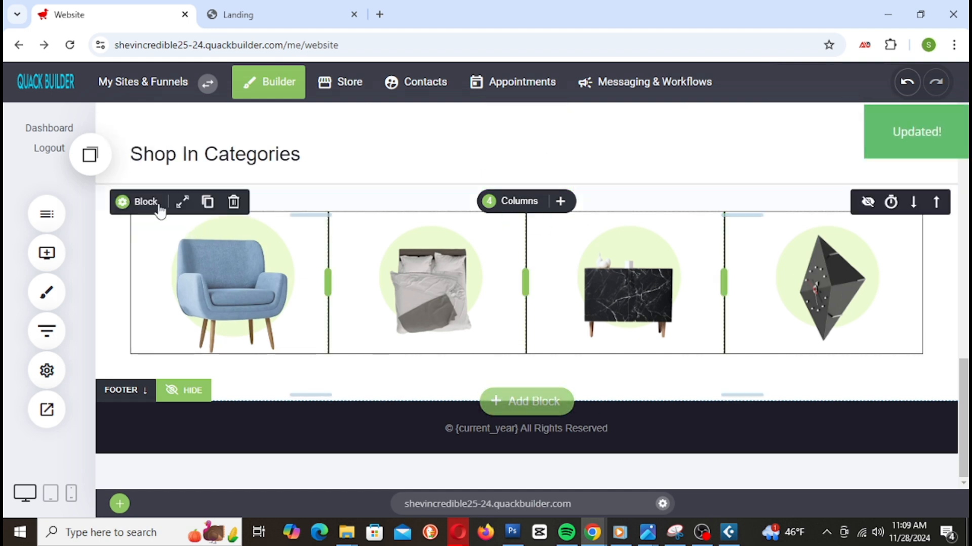
pyautogui.click(207, 202)
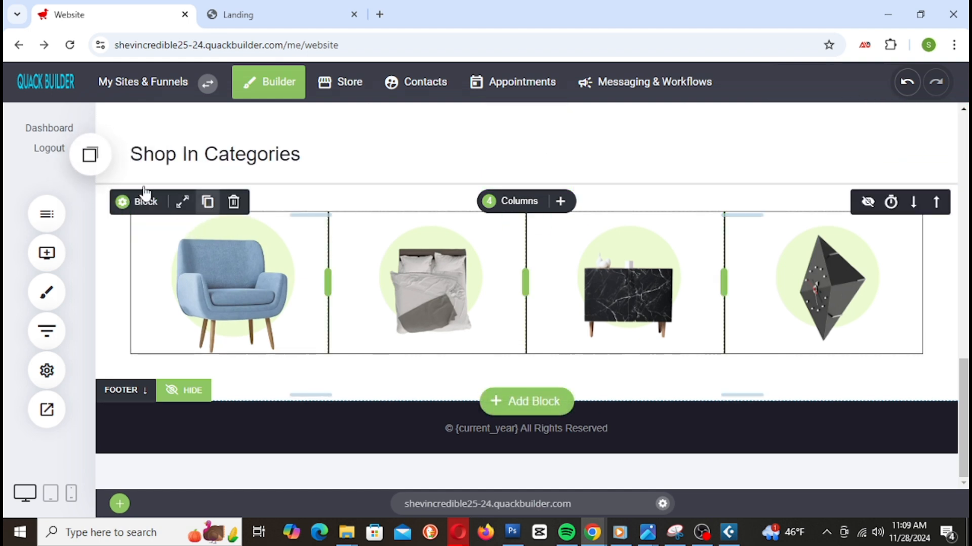
pyautogui.click(91, 154)
pyautogui.moveTo(171, 289); pyautogui.dragTo(436, 255)
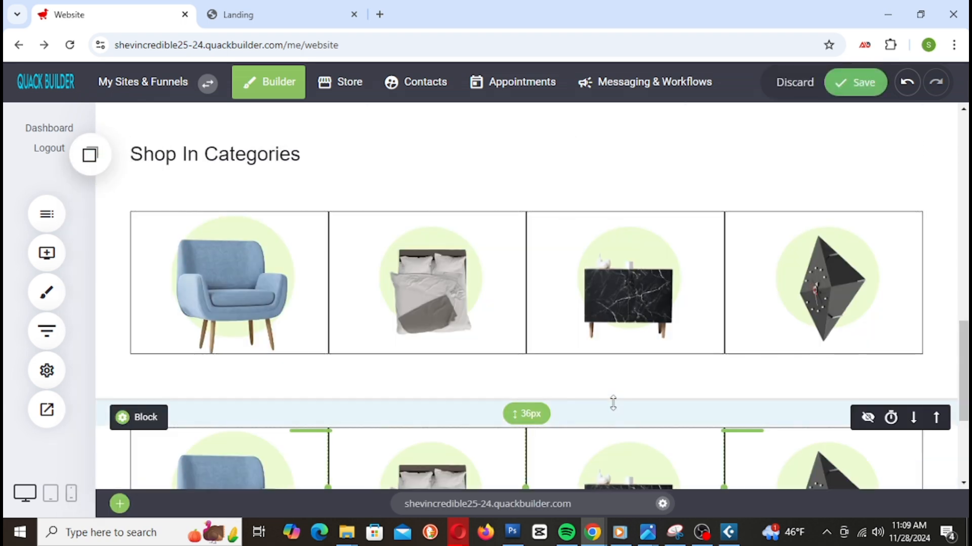
# Step: Remove the top grid's bottom padding and shrink the lower grid's top padding to 25px
pyautogui.scroll(-3, 701, 273)
pyautogui.scroll(2, 712, 319)
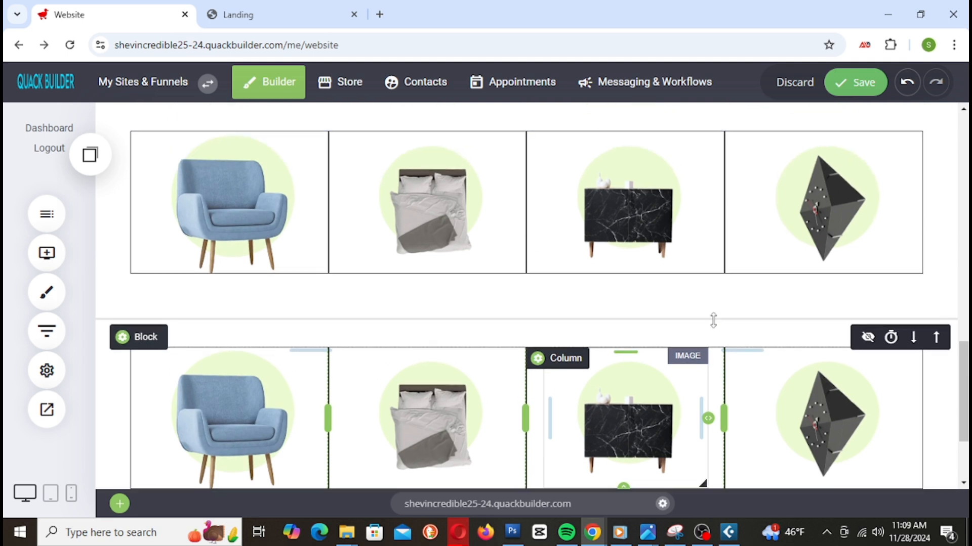
pyautogui.moveTo(378, 315); pyautogui.dragTo(406, 253)
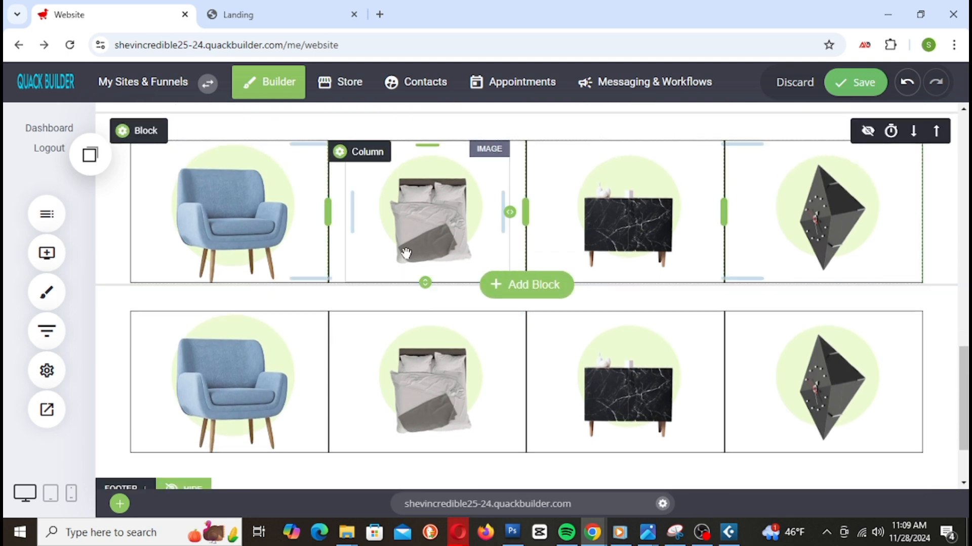
pyautogui.moveTo(345, 292); pyautogui.dragTo(375, 245)
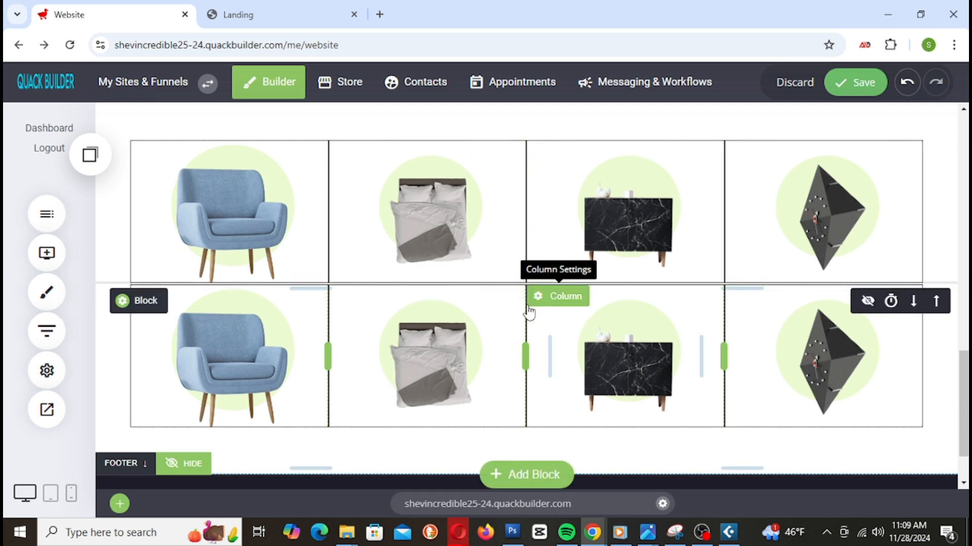
# Step: Swap the top grid's first-column armchair for the red watch image from File Manager
pyautogui.click(243, 211)
pyautogui.click(885, 205)
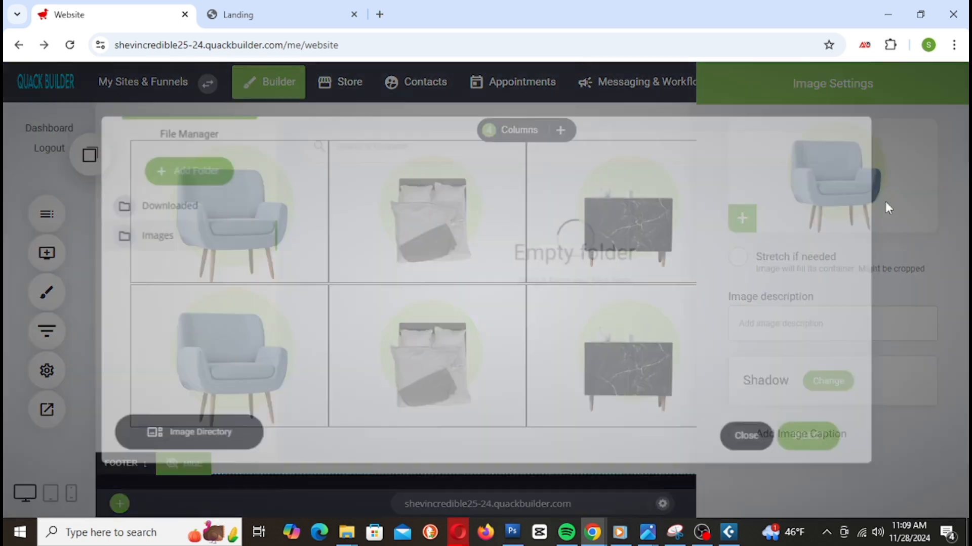
pyautogui.scroll(-3, 666, 314)
pyautogui.click(599, 362)
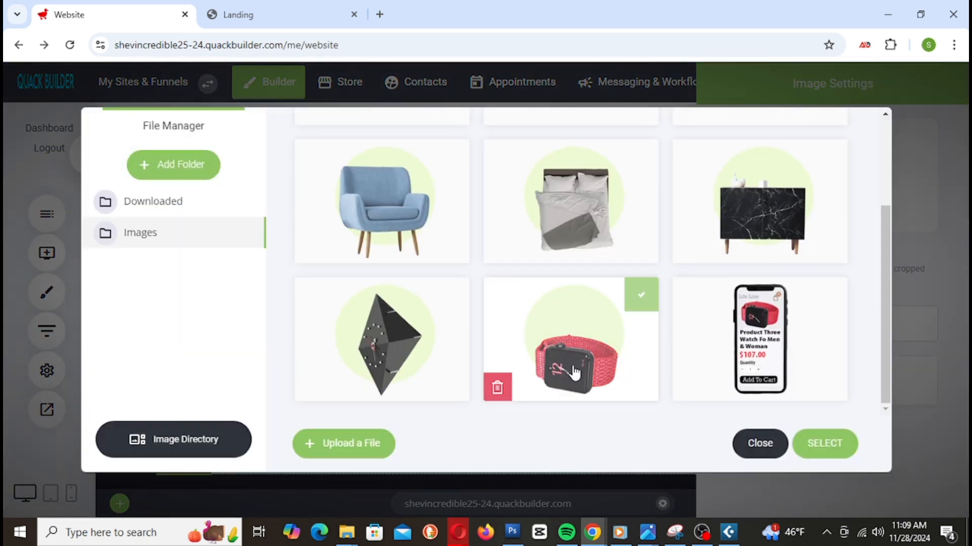
pyautogui.doubleClick(586, 353)
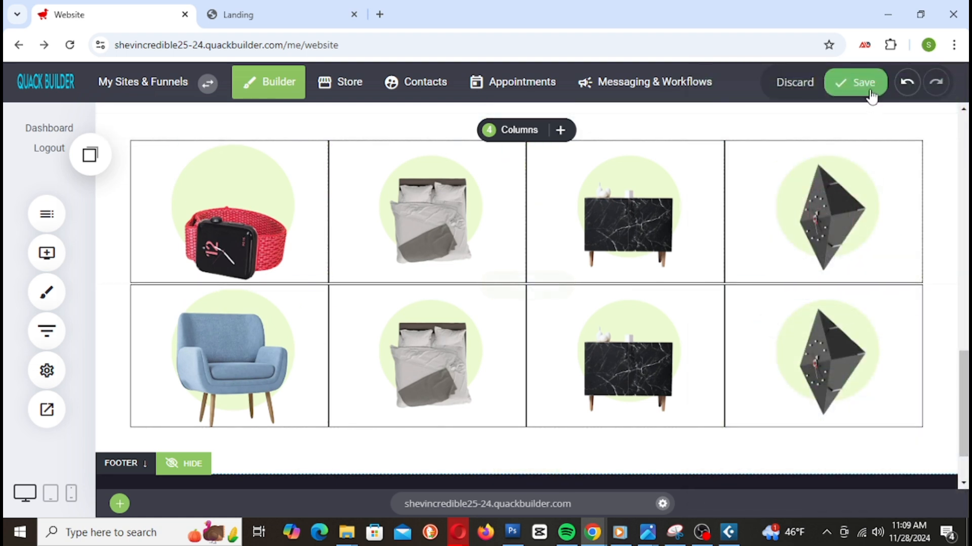
# Step: Save the page with the red watch in place and review the grid
pyautogui.click(861, 83)
pyautogui.scroll(-2, 866, 192)
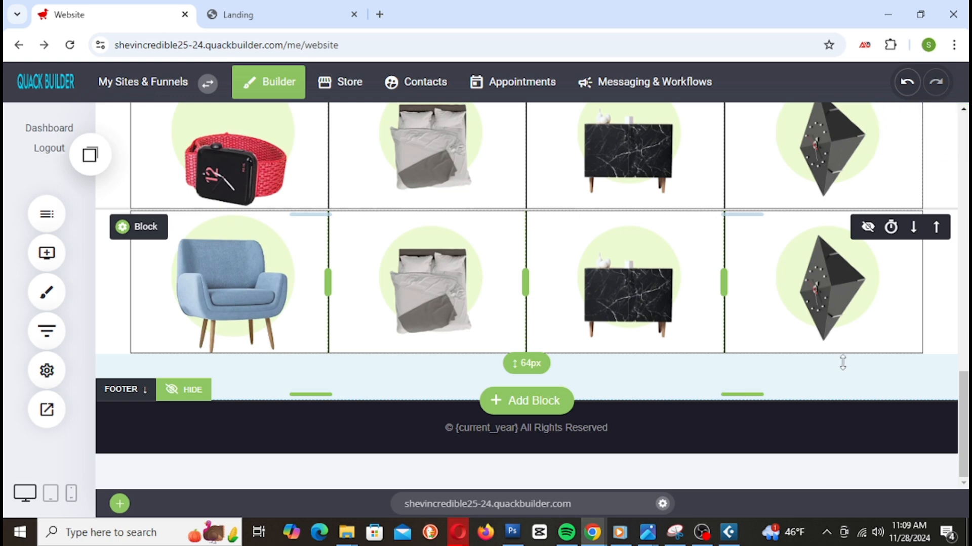
pyautogui.scroll(4, 842, 362)
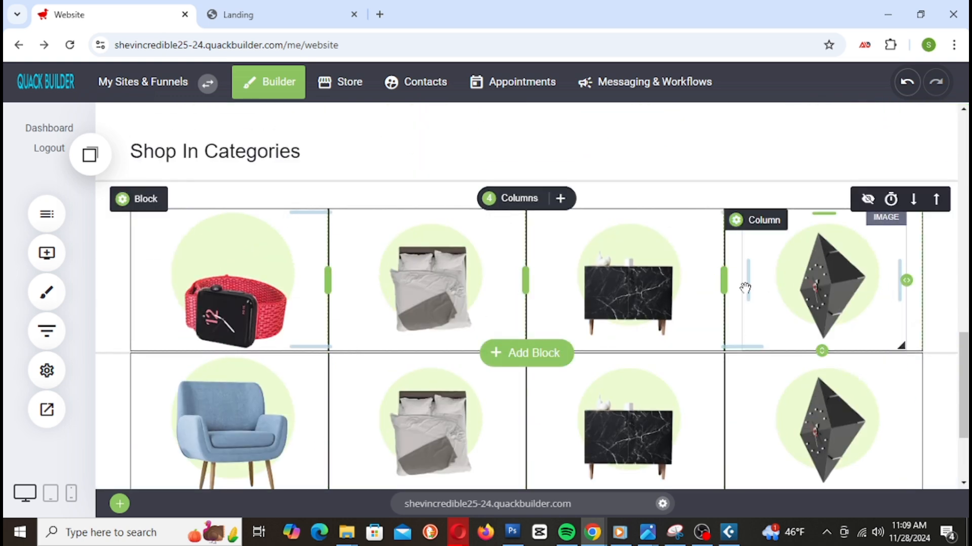
pyautogui.scroll(-3, 808, 329)
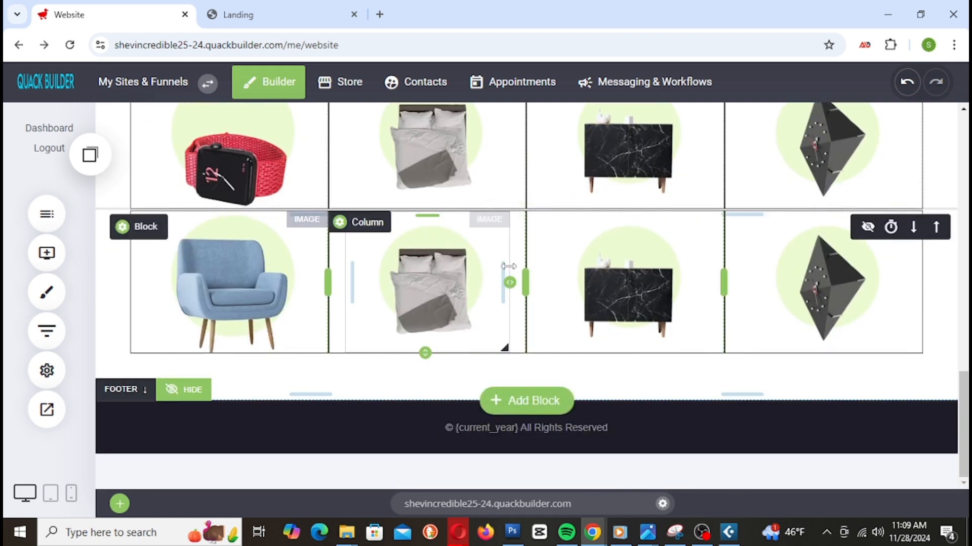
pyautogui.scroll(5, 508, 276)
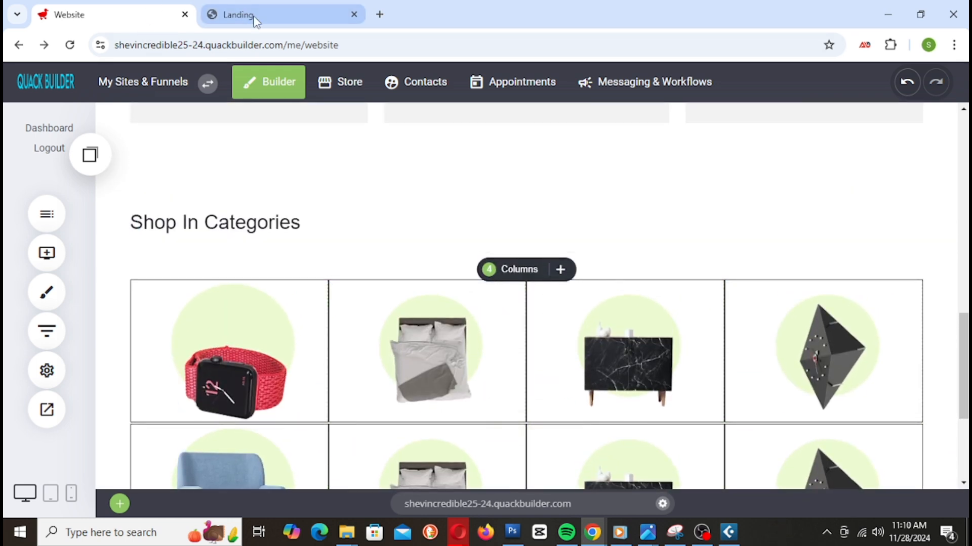
# Step: Reload the Landing preview tab to see the red watch live
pyautogui.click(258, 12)
pyautogui.rightClick(260, 11)
pyautogui.click(309, 140)
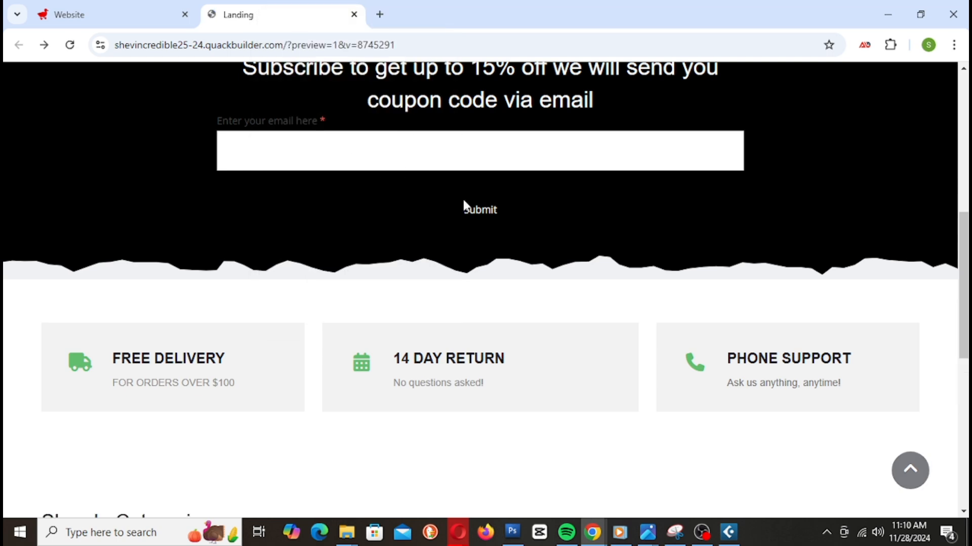
pyautogui.scroll(-5, 659, 265)
pyautogui.scroll(-4, 688, 287)
pyautogui.scroll(10, 699, 299)
pyautogui.scroll(-8, 705, 304)
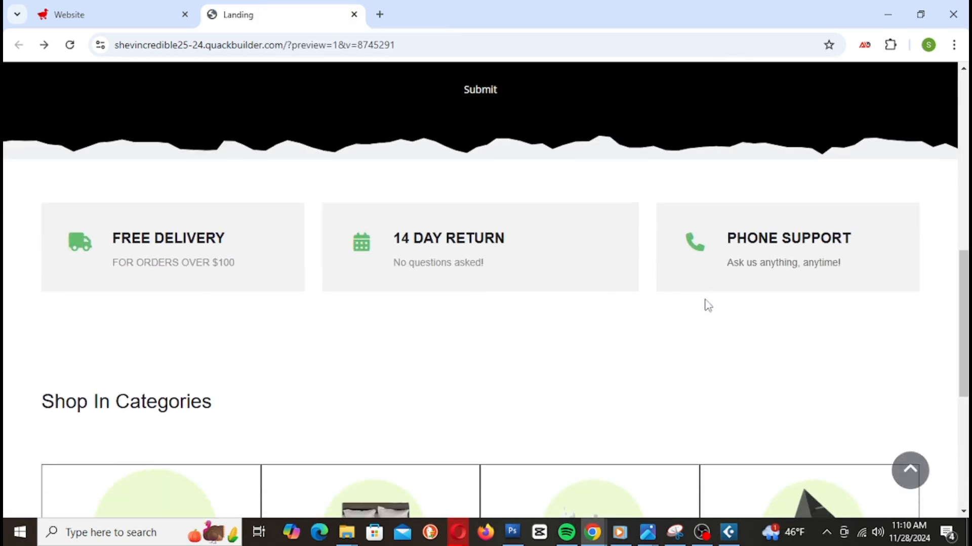
# Step: Shrink the gap above Shop In Categories, set the section's bottom padding to 8px, and save
pyautogui.click(89, 10)
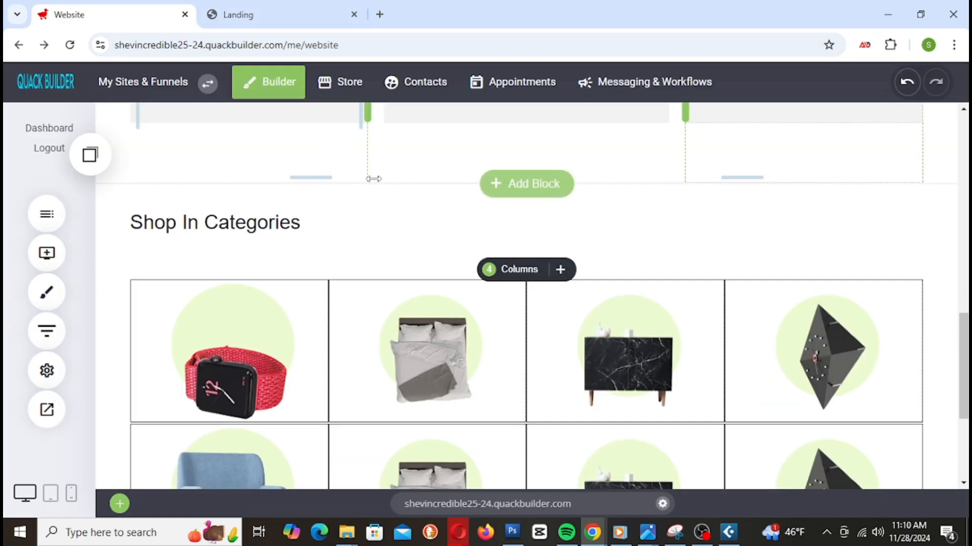
pyautogui.scroll(3, 380, 218)
pyautogui.moveTo(262, 342)
pyautogui.mouseDown()
pyautogui.moveTo(263, 316)
pyautogui.moveTo(268, 328)
pyautogui.mouseUp()
pyautogui.moveTo(282, 371); pyautogui.dragTo(289, 369)
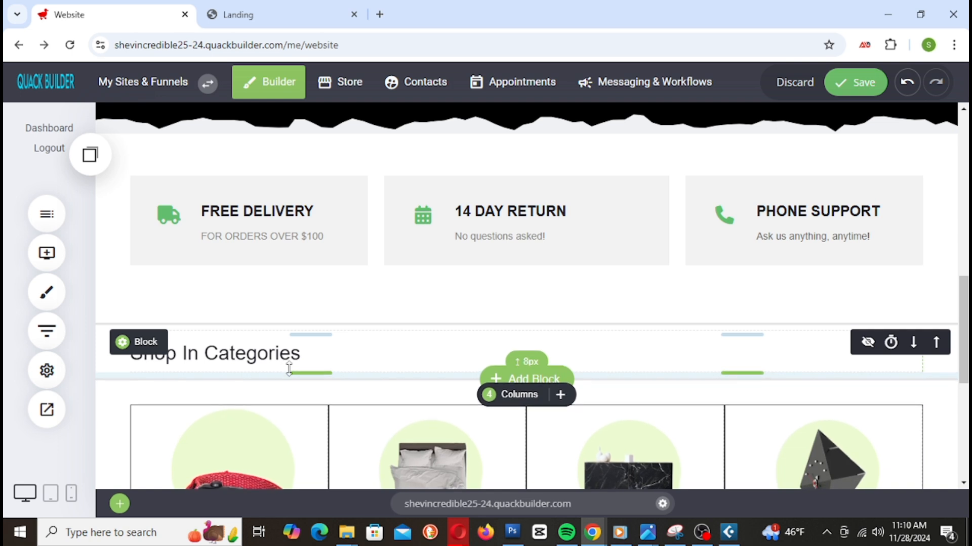
pyautogui.click(862, 92)
# Step: Reload the live preview to check the tighter spacing, then go back to the editor
pyautogui.click(265, 28)
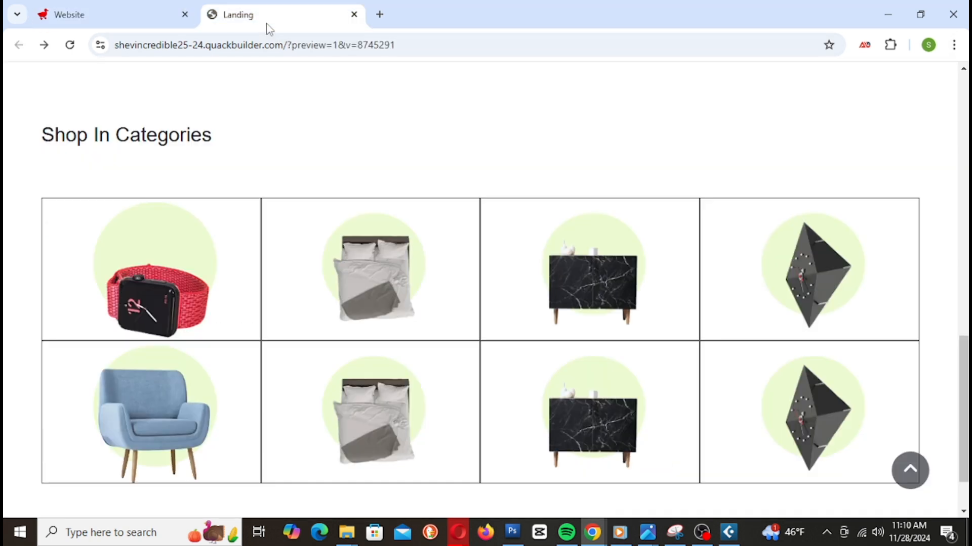
pyautogui.rightClick(268, 29)
pyautogui.click(369, 159)
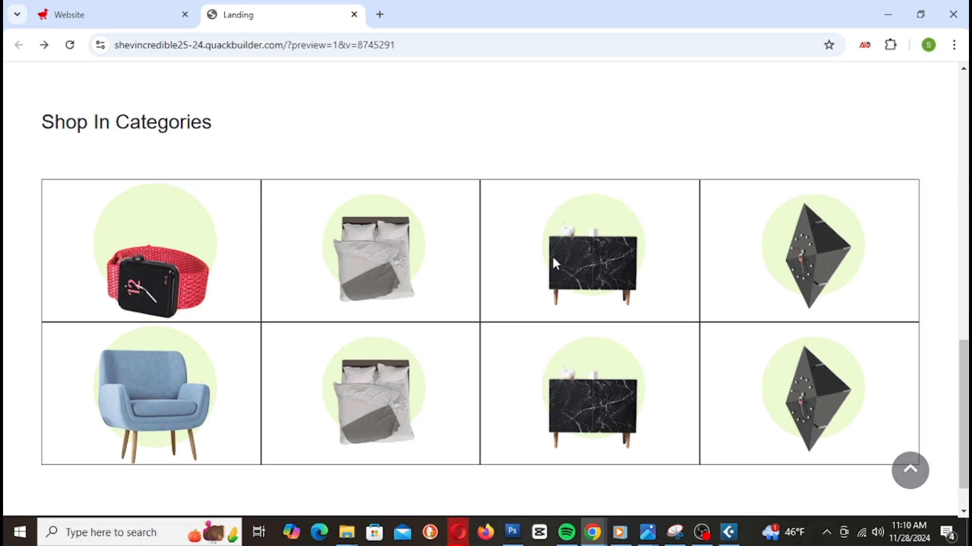
pyautogui.scroll(15, 702, 378)
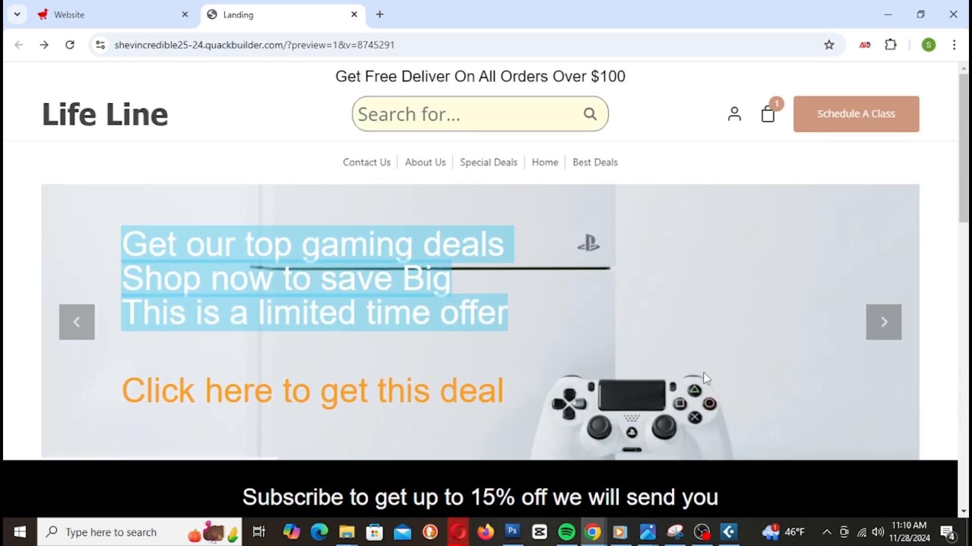
pyautogui.scroll(-8, 704, 378)
pyautogui.scroll(-3, 703, 380)
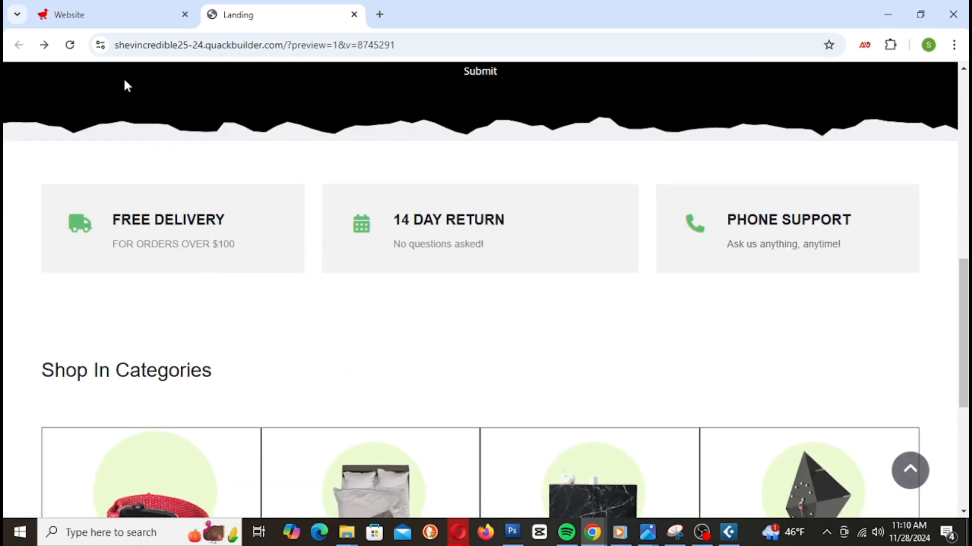
pyautogui.click(126, 21)
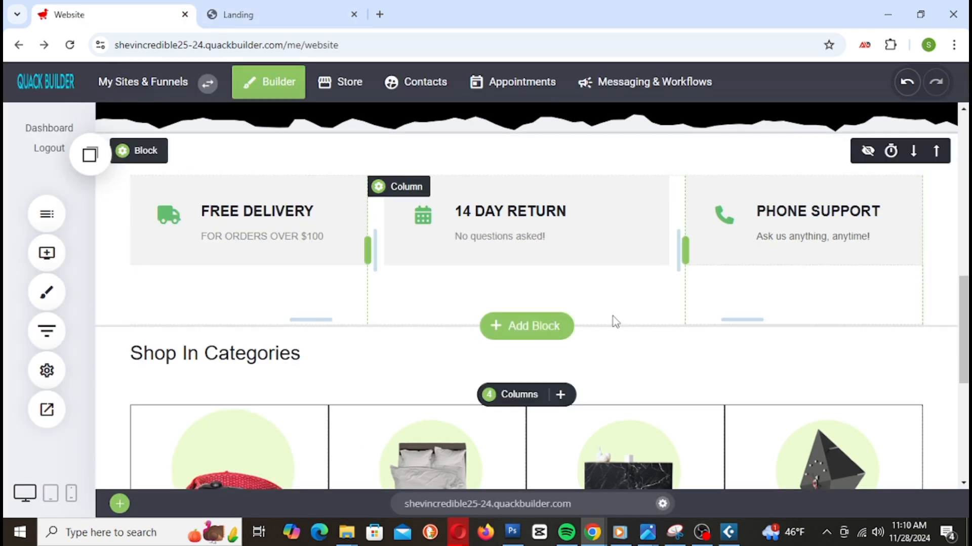
pyautogui.scroll(2, 614, 321)
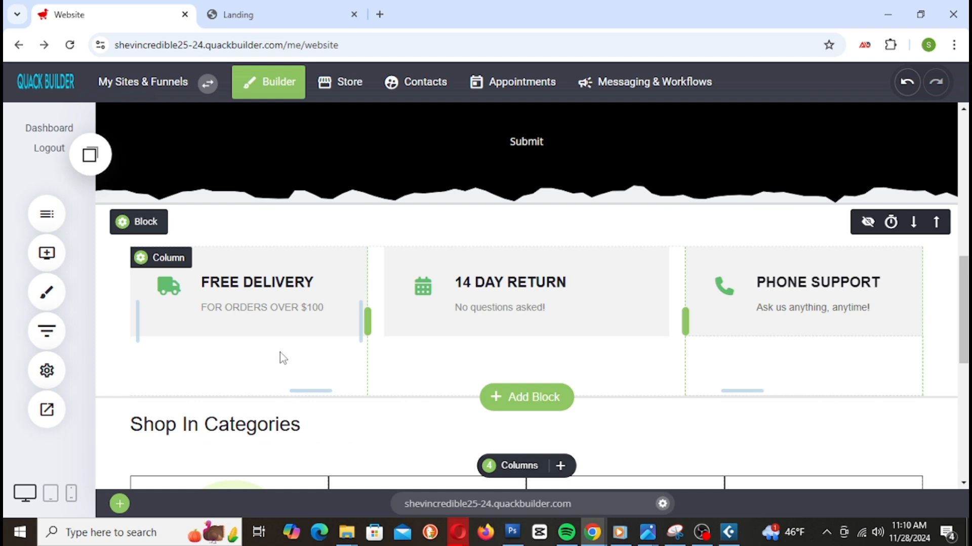
pyautogui.click(233, 290)
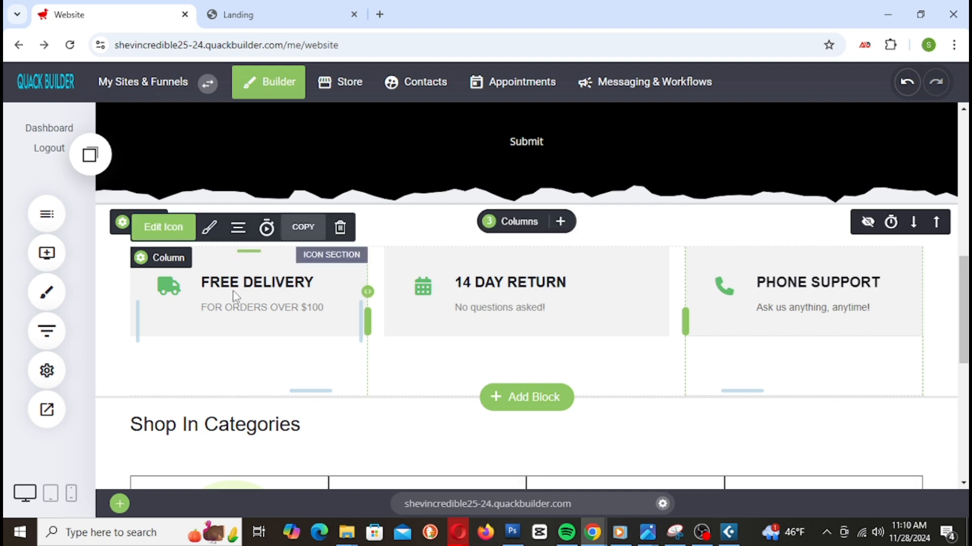
pyautogui.click(157, 229)
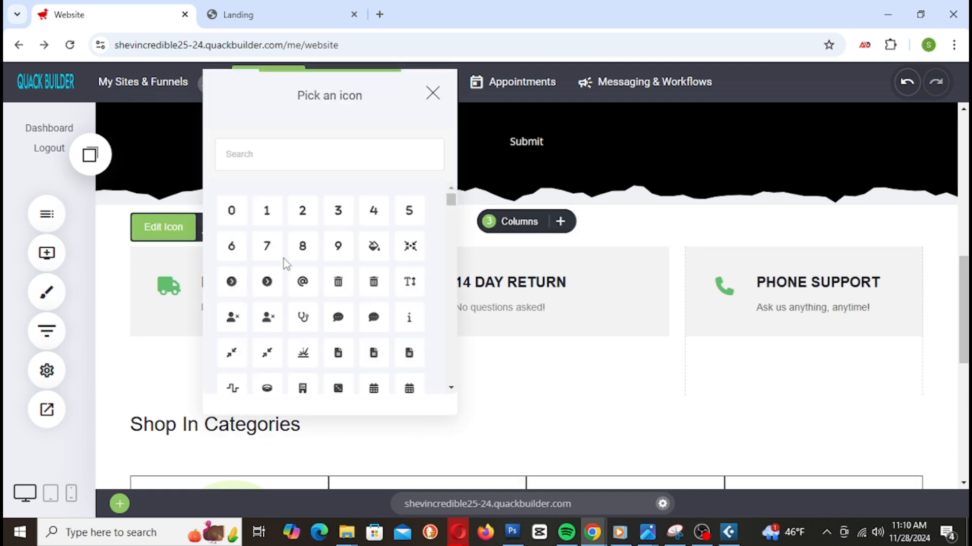
pyautogui.scroll(-3, 322, 353)
pyautogui.scroll(3, 322, 353)
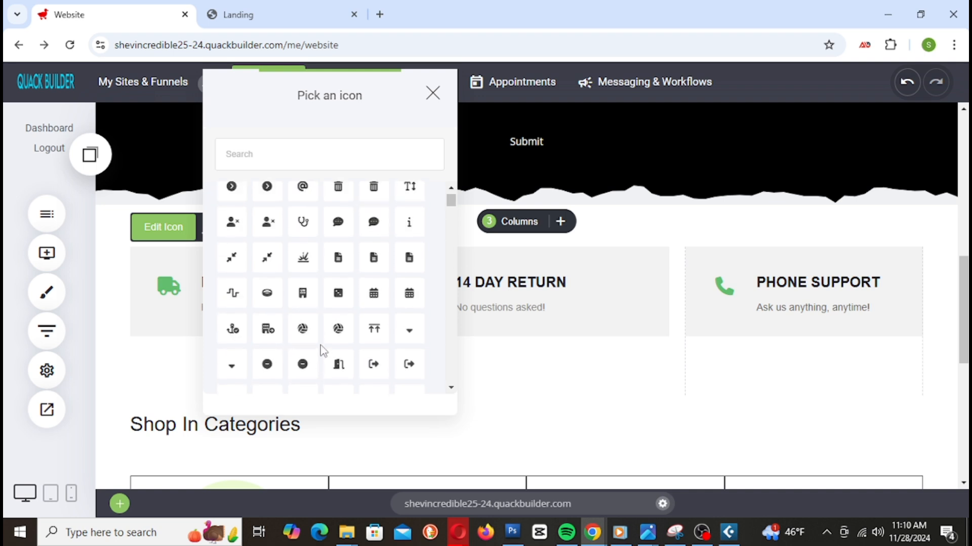
pyautogui.scroll(-8, 305, 314)
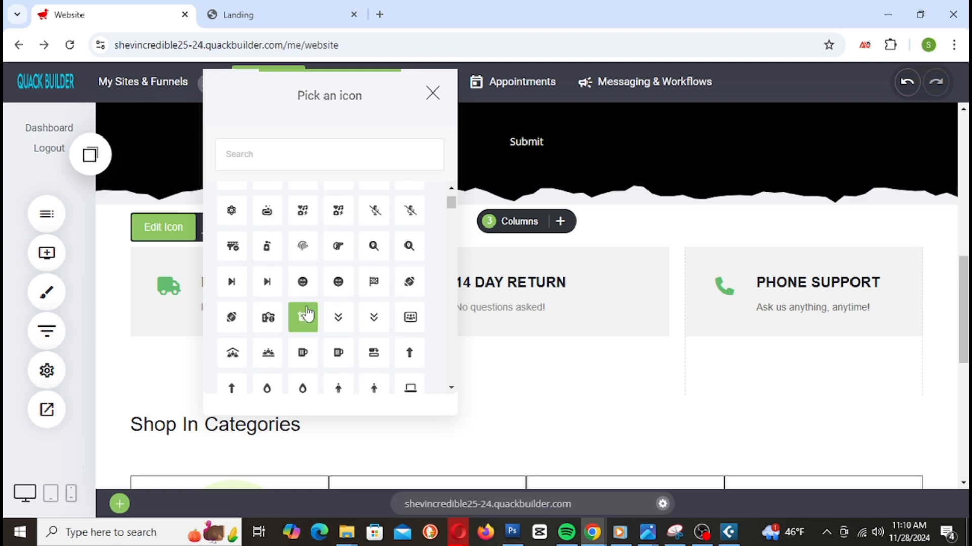
pyautogui.scroll(-3, 308, 315)
pyautogui.scroll(-2, 310, 315)
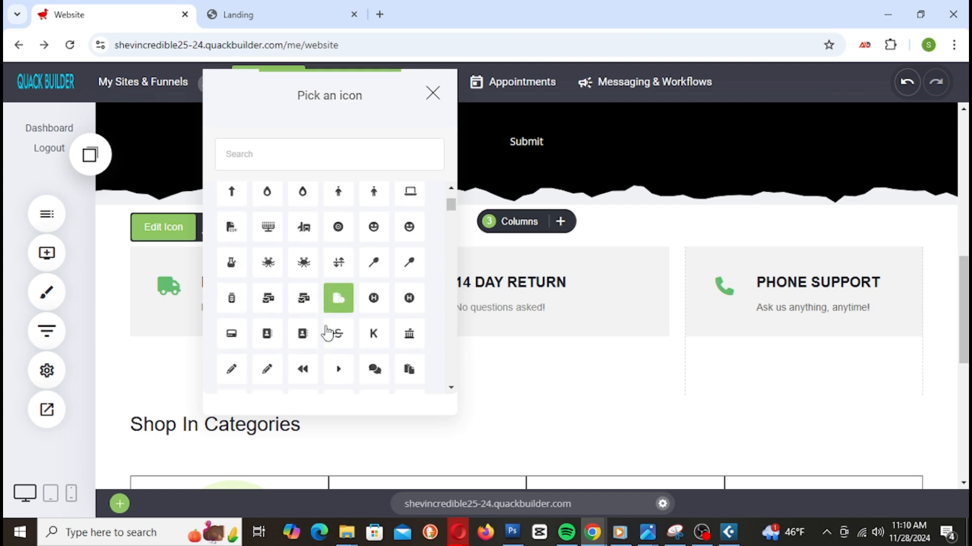
pyautogui.scroll(-3, 331, 327)
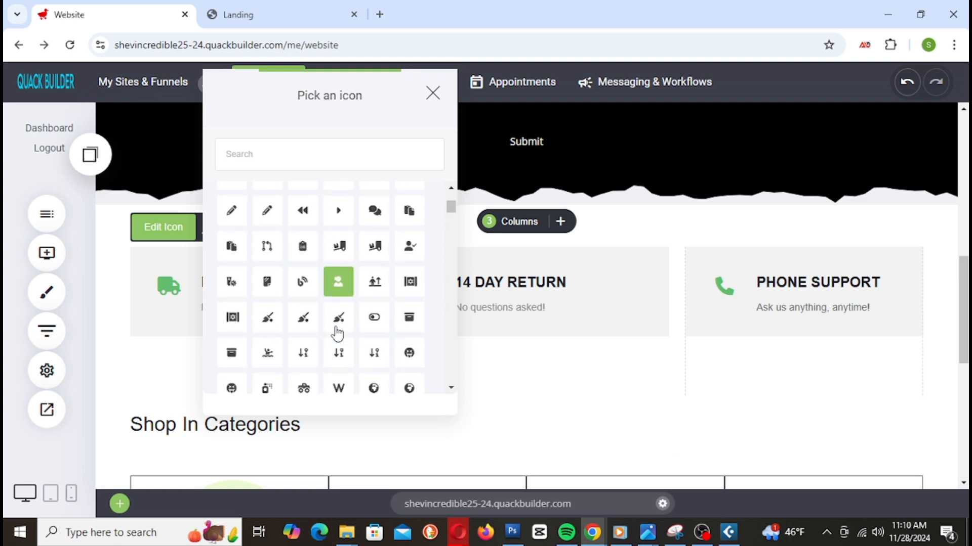
pyautogui.scroll(-5, 353, 328)
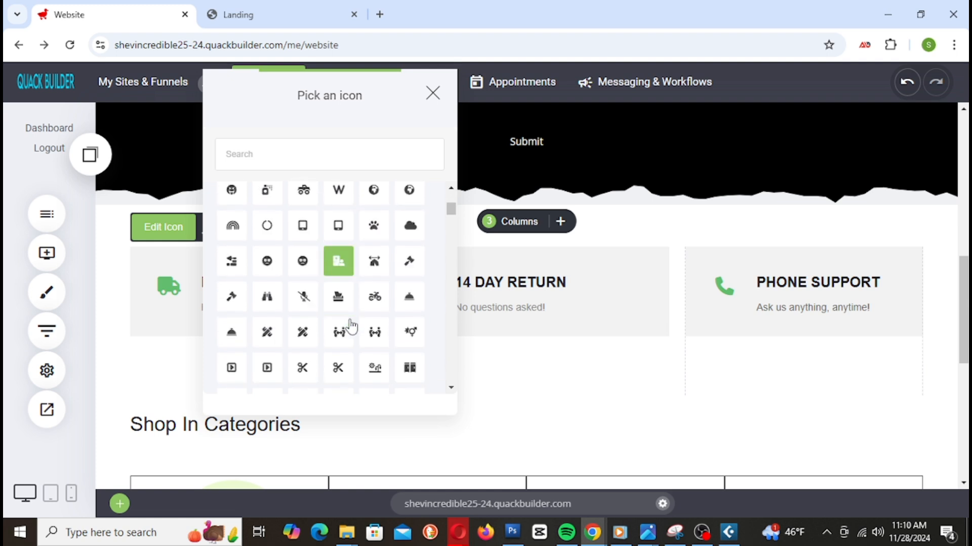
pyautogui.scroll(-4, 353, 328)
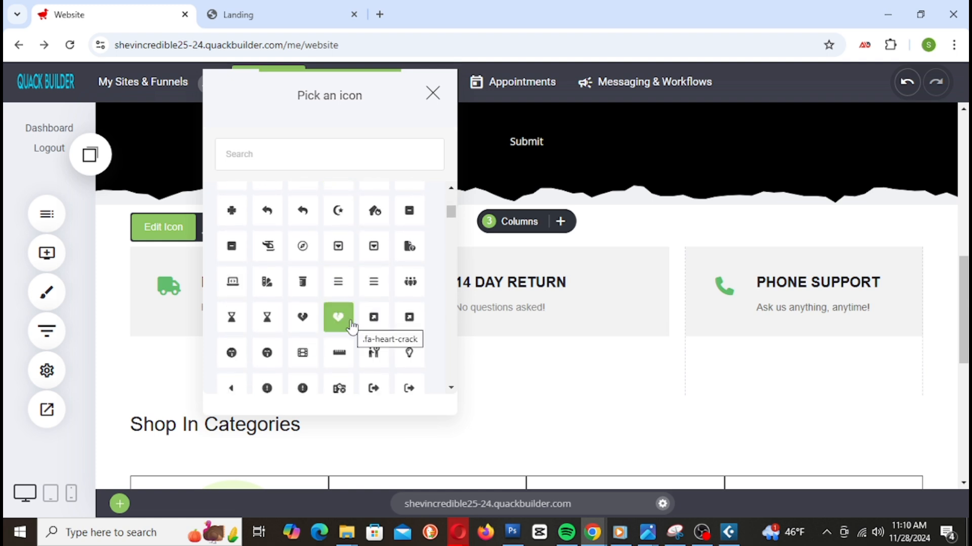
pyautogui.scroll(-5, 353, 327)
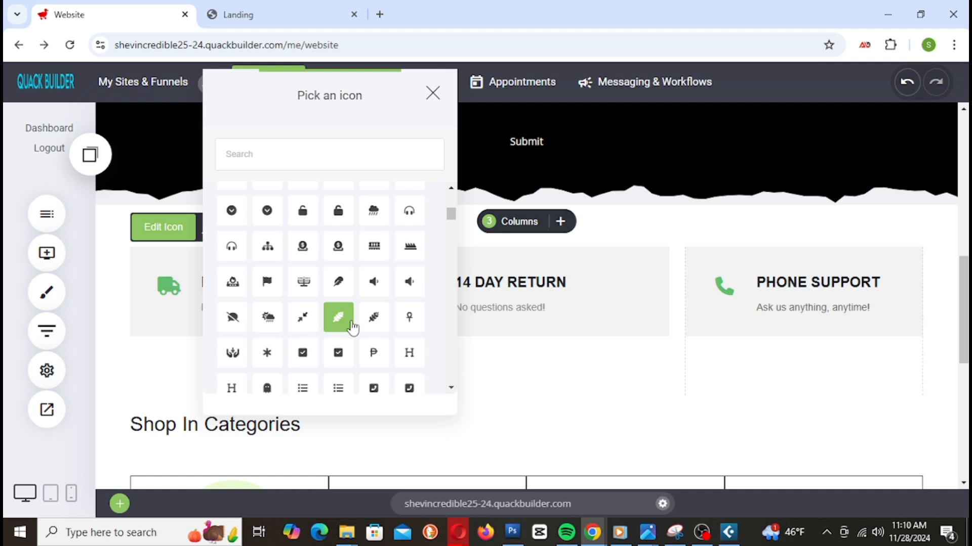
pyautogui.scroll(-6, 352, 328)
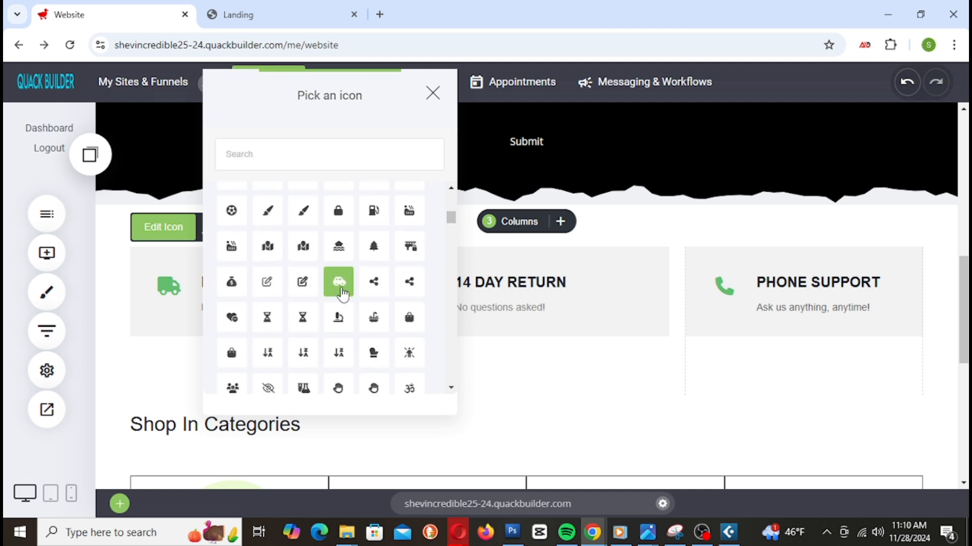
pyautogui.click(343, 292)
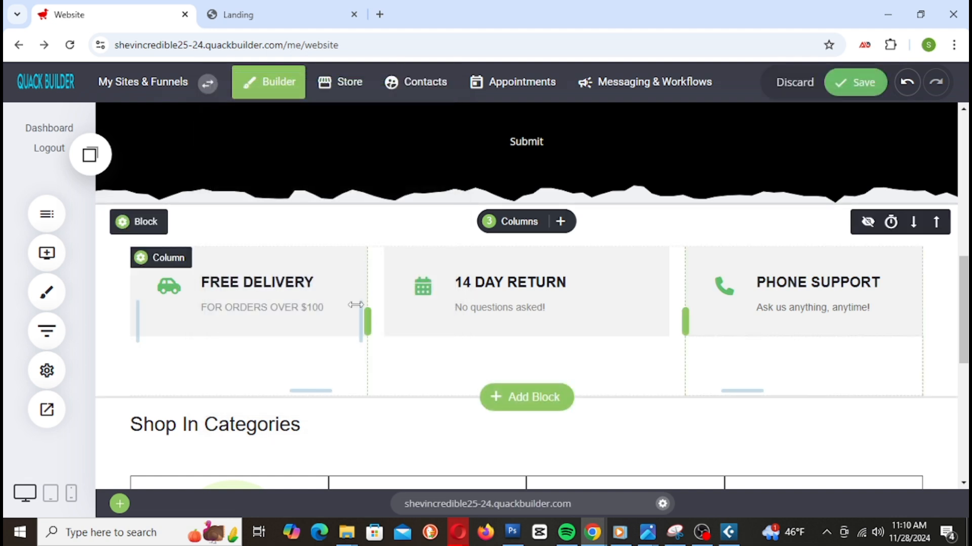
pyautogui.click(176, 285)
pyautogui.click(163, 227)
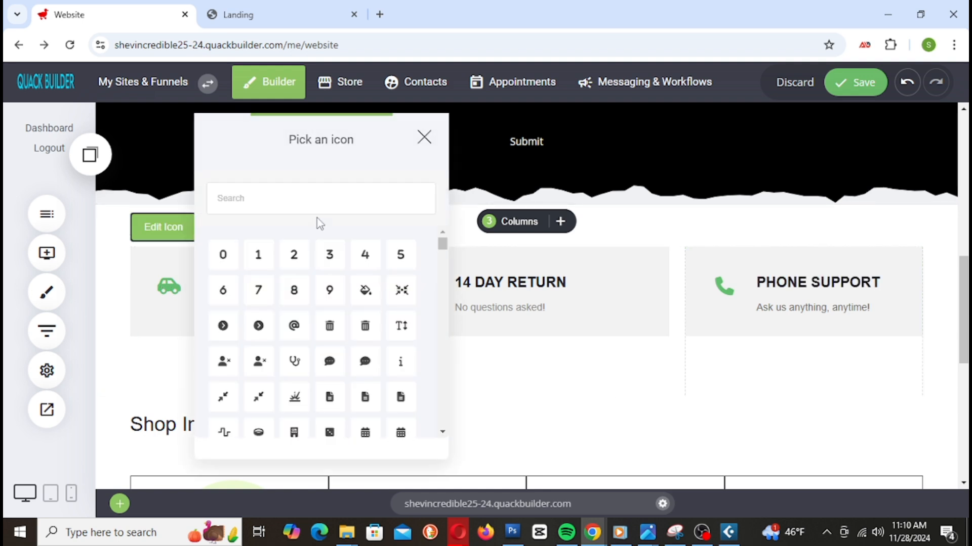
pyautogui.scroll(-5, 359, 340)
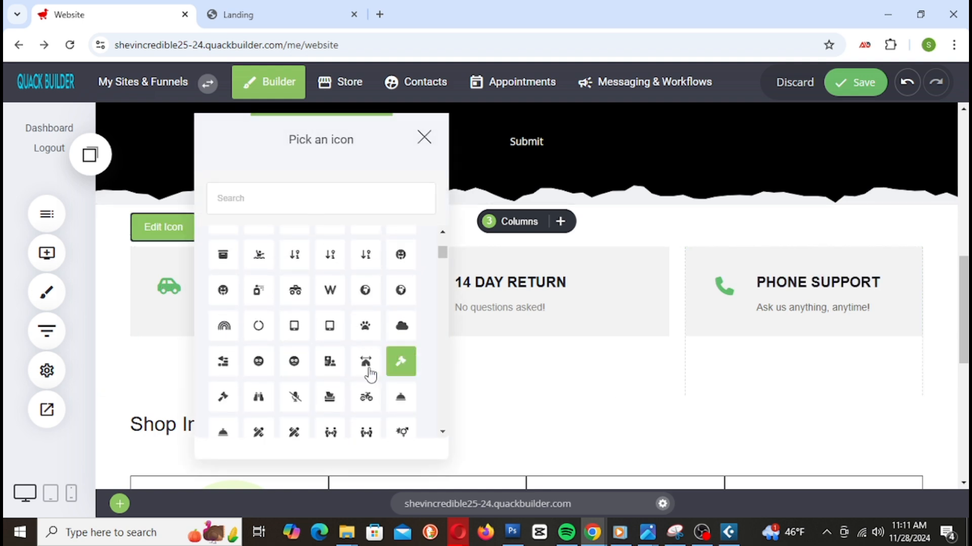
pyautogui.scroll(-5, 377, 372)
pyautogui.scroll(-5, 375, 373)
pyautogui.scroll(-10, 376, 372)
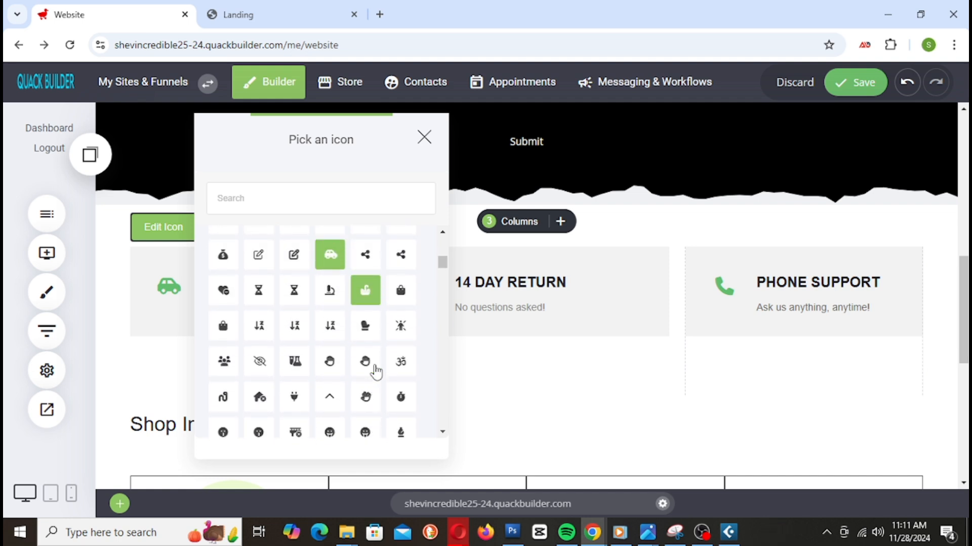
pyautogui.scroll(2, 377, 371)
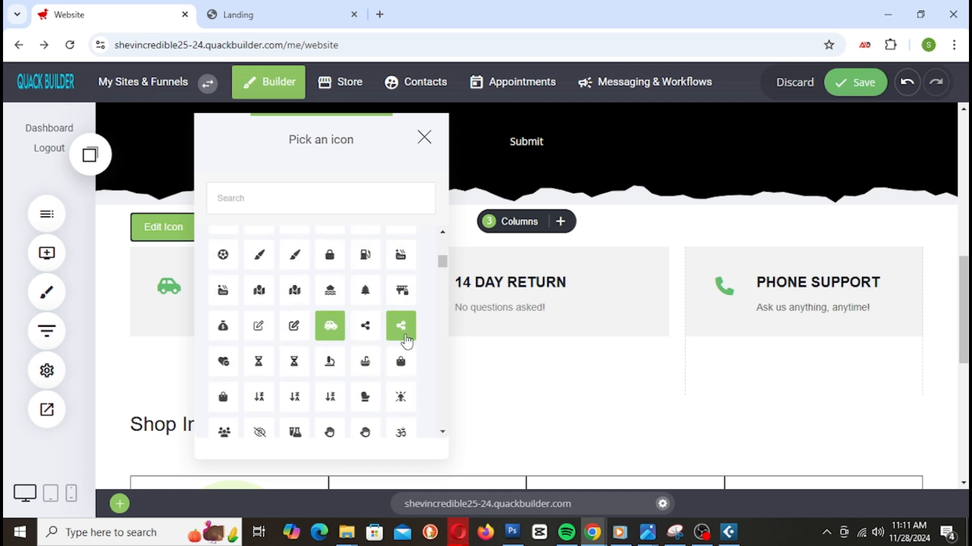
pyautogui.scroll(-2, 403, 397)
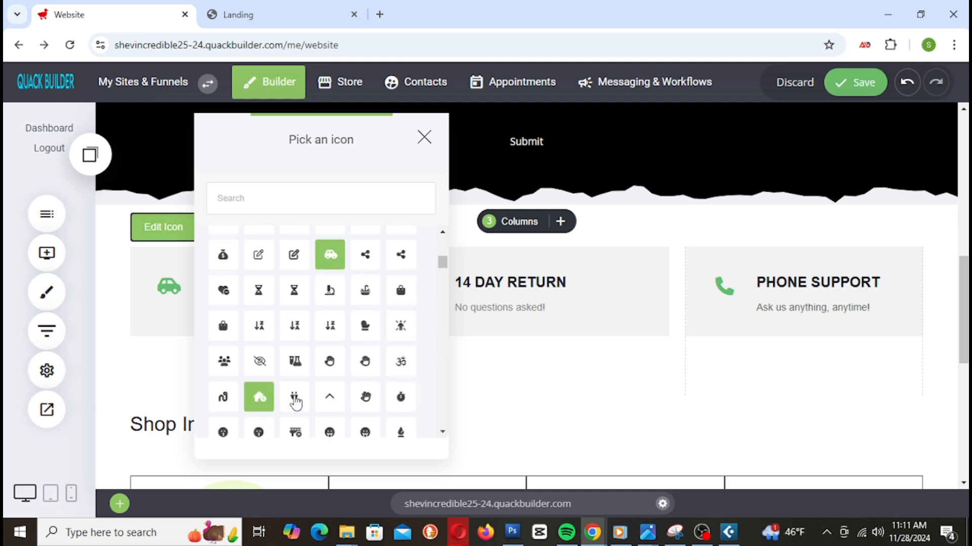
pyautogui.scroll(-4, 319, 399)
pyautogui.scroll(-10, 340, 355)
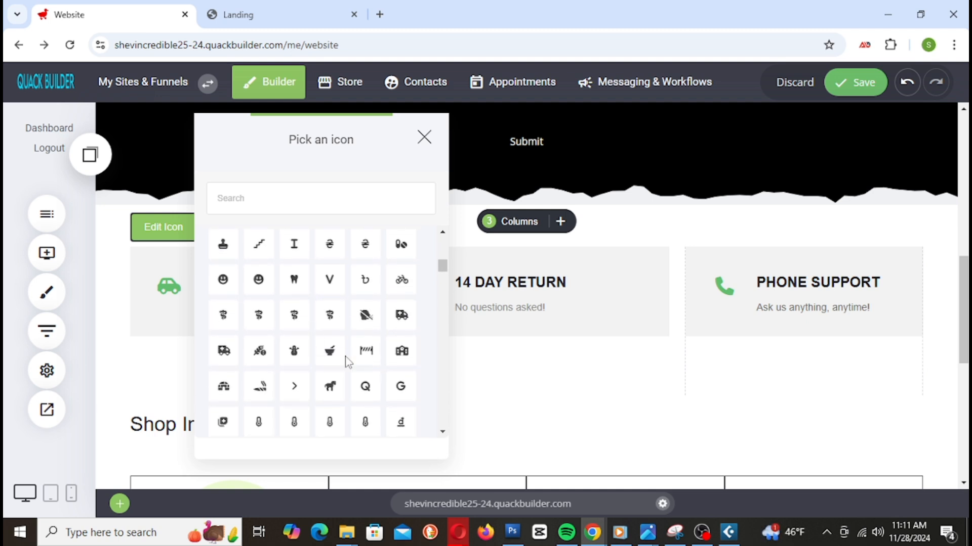
pyautogui.scroll(-5, 349, 363)
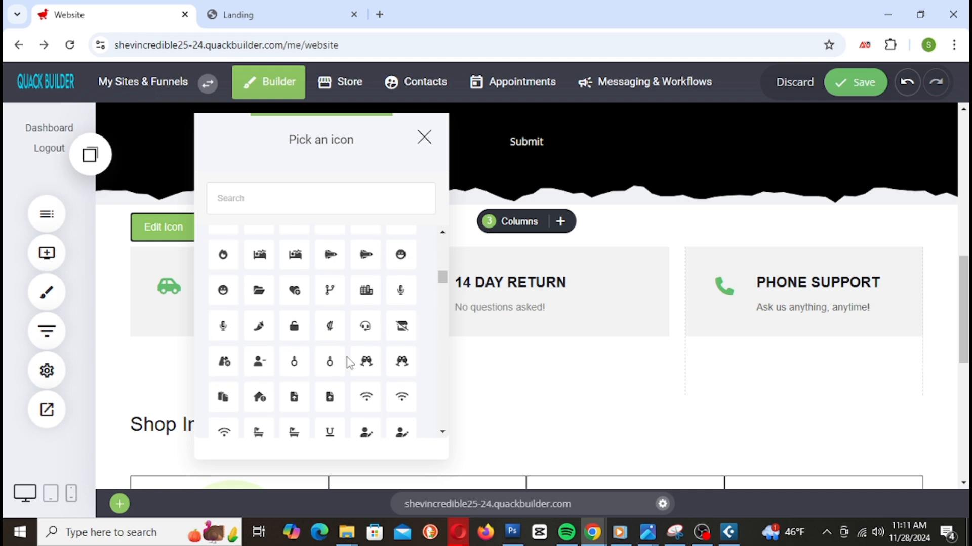
pyautogui.scroll(1, 350, 362)
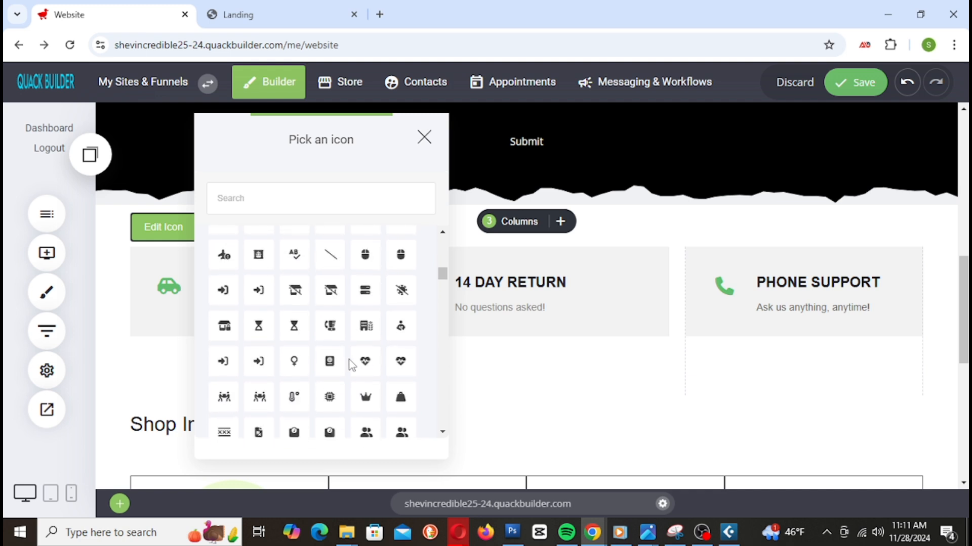
pyautogui.scroll(5, 350, 365)
pyautogui.scroll(5, 350, 365)
pyautogui.scroll(5, 348, 366)
pyautogui.scroll(5, 352, 374)
pyautogui.scroll(3, 354, 383)
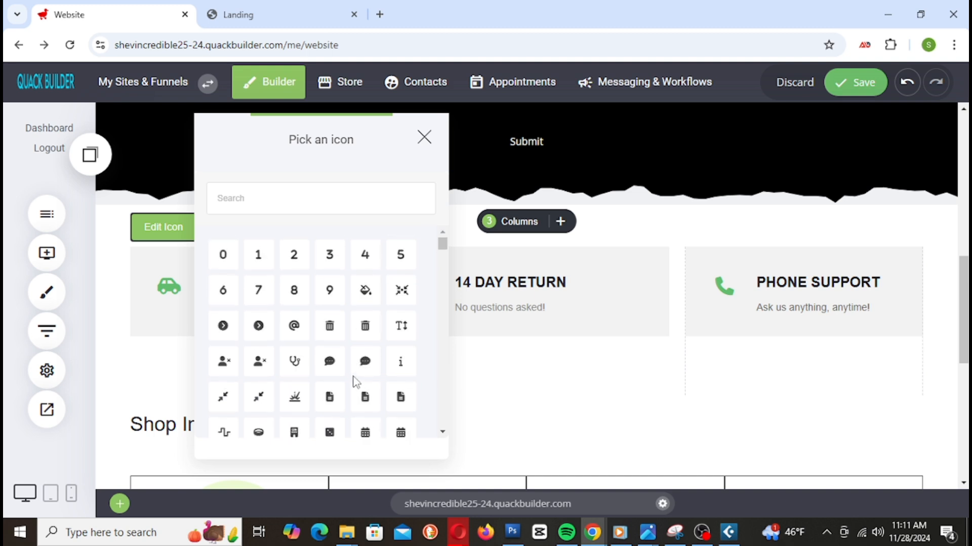
pyautogui.click(425, 138)
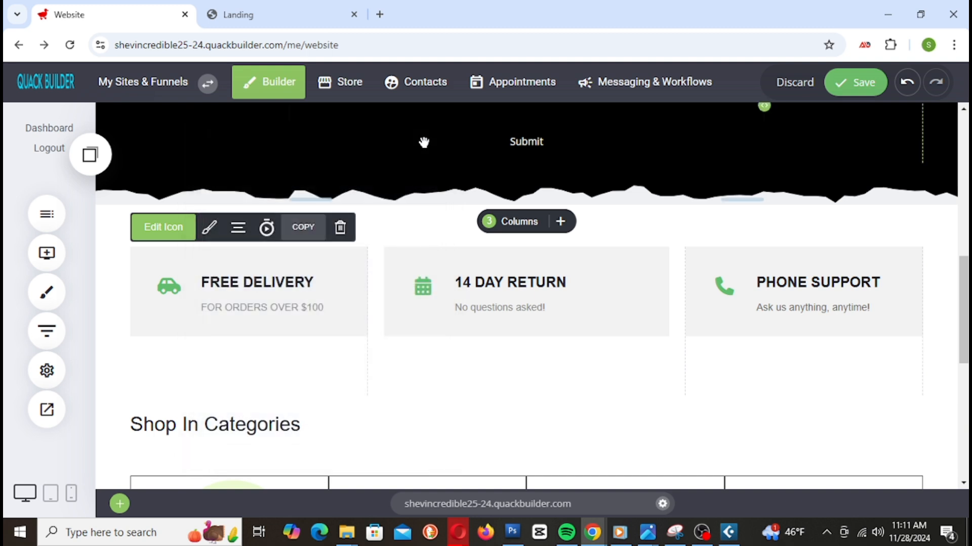
pyautogui.click(906, 82)
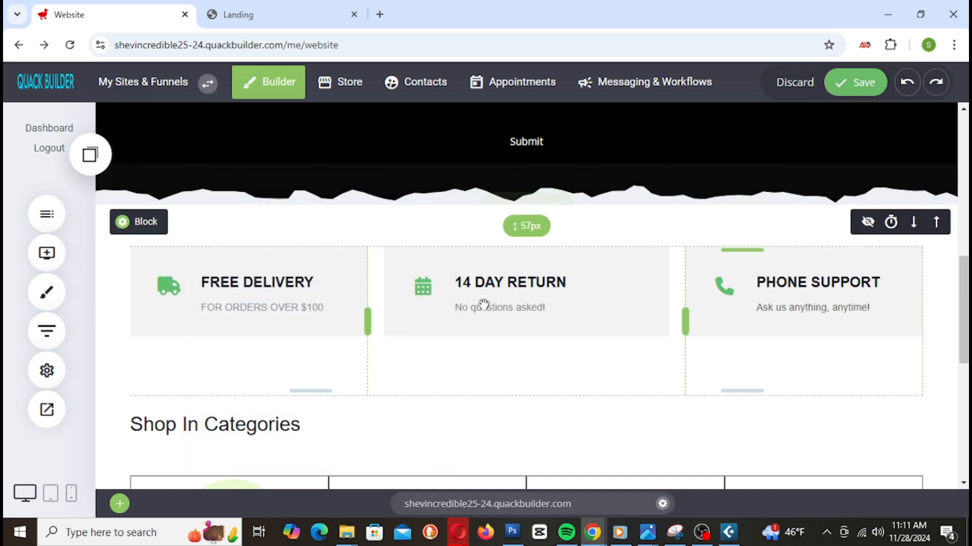
# Step: Drag the Shop In Categories block's top padding down for more space and save
pyautogui.click(877, 91)
pyautogui.scroll(-3, 545, 304)
pyautogui.moveTo(314, 259); pyautogui.dragTo(317, 324)
pyautogui.scroll(-3, 357, 302)
pyautogui.click(855, 82)
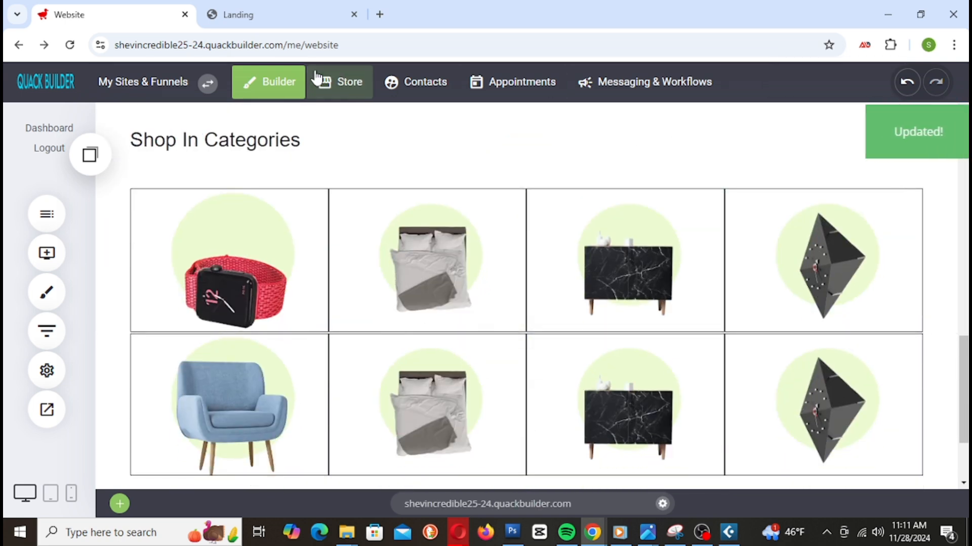
# Step: Reload the Landing preview to check the added spacing, then return to the editor
pyautogui.click(263, 14)
pyautogui.rightClick(264, 14)
pyautogui.click(348, 134)
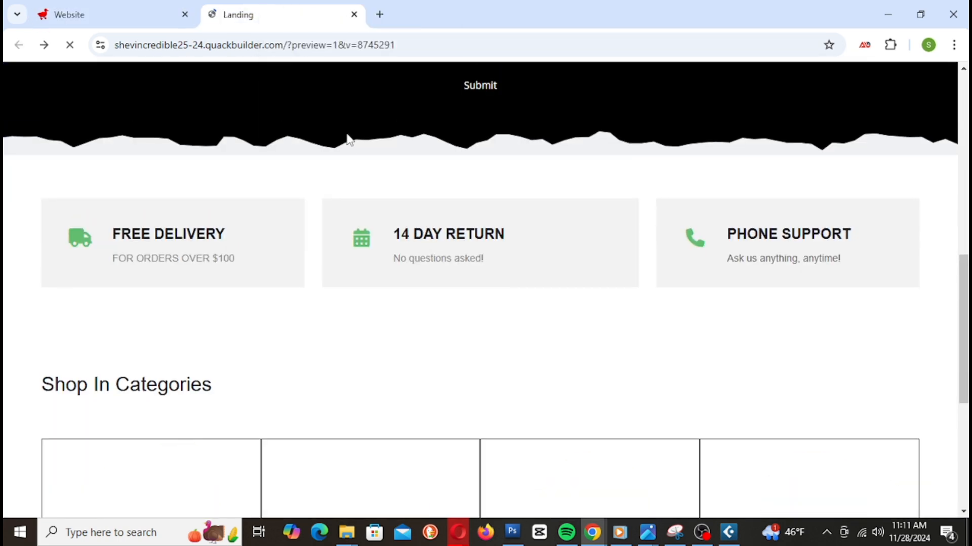
pyautogui.scroll(10, 541, 258)
pyautogui.scroll(-4, 549, 262)
pyautogui.scroll(-6, 550, 264)
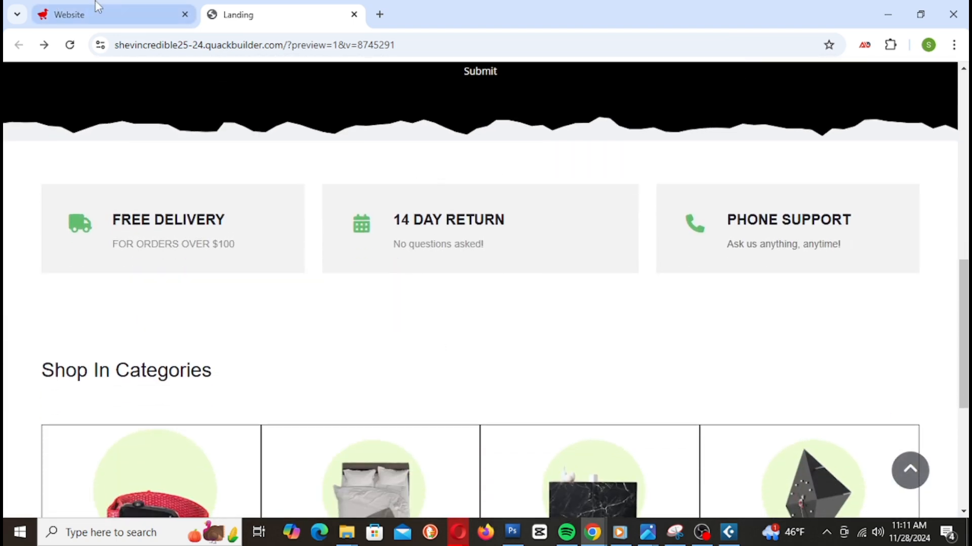
pyautogui.moveTo(111, 14)
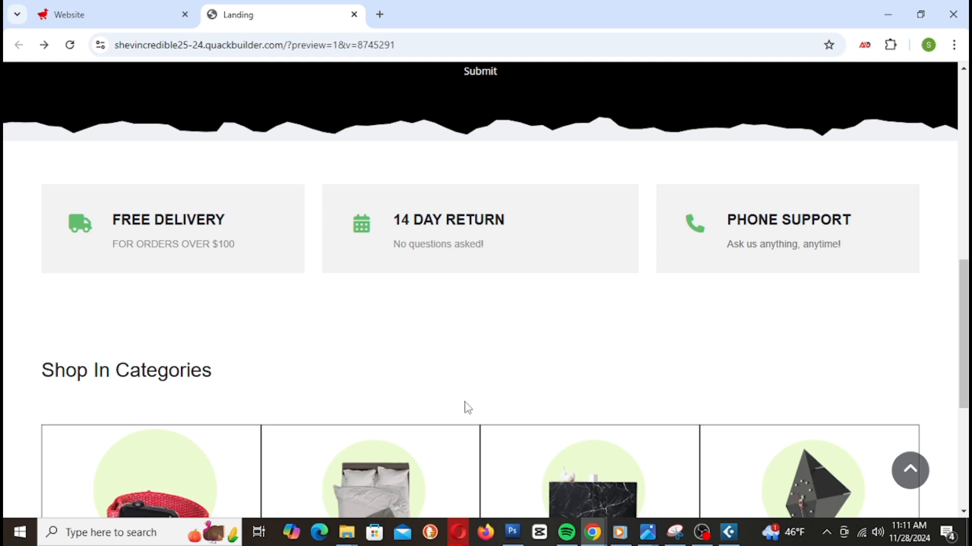
pyautogui.click(135, 10)
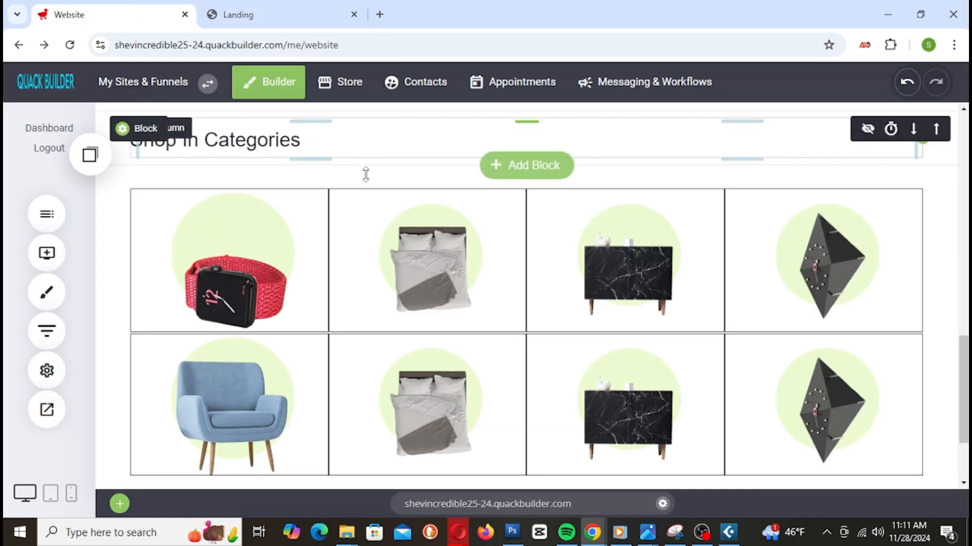
# Step: Reduce the top padding above the delivery row and save
pyautogui.scroll(5, 364, 173)
pyautogui.moveTo(384, 226); pyautogui.dragTo(392, 212)
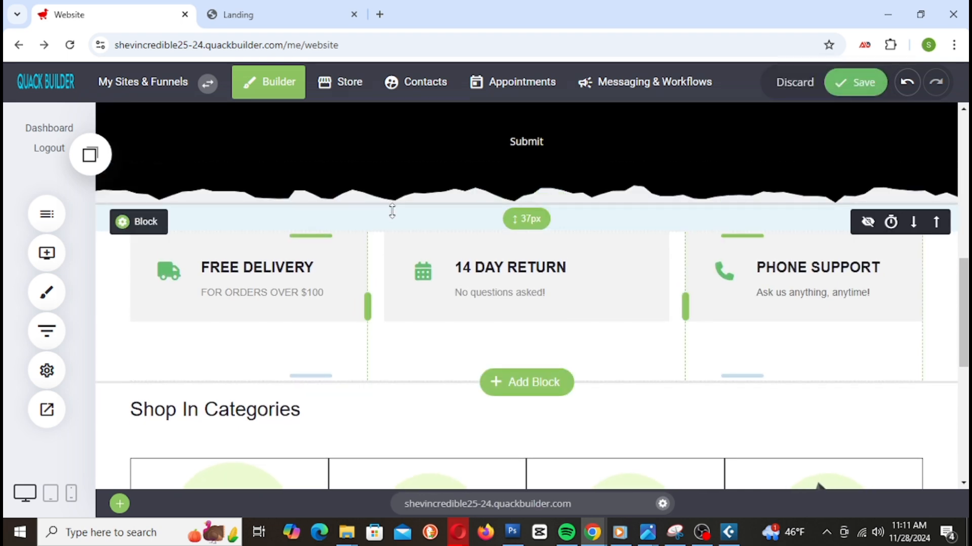
pyautogui.click(853, 87)
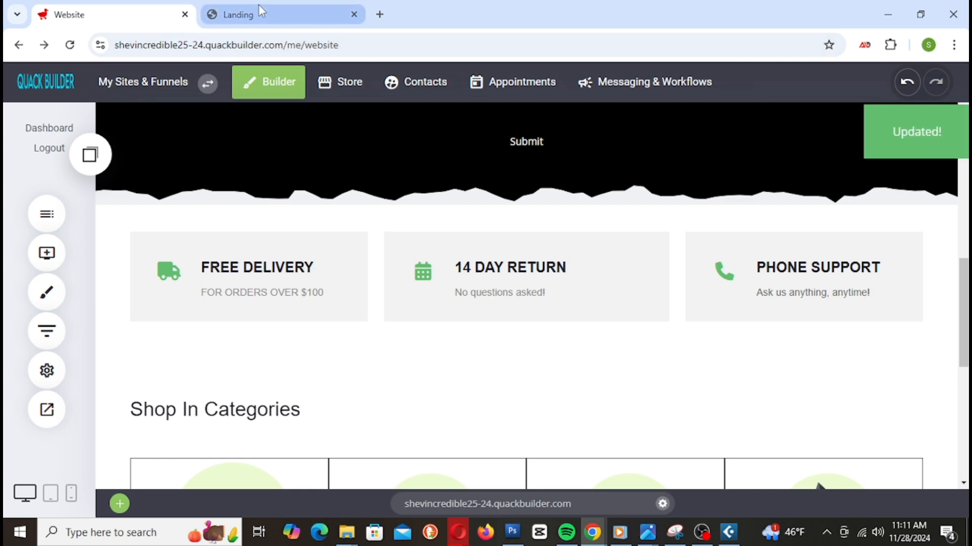
# Step: Reload the Landing preview to check the delivery row spacing
pyautogui.click(259, 6)
pyautogui.rightClick(260, 9)
pyautogui.click(338, 127)
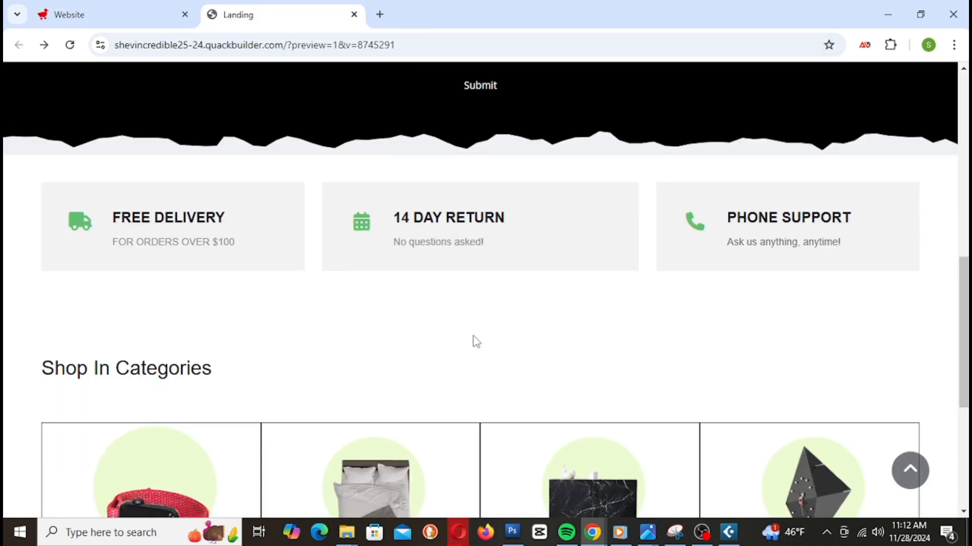
pyautogui.scroll(-5, 488, 317)
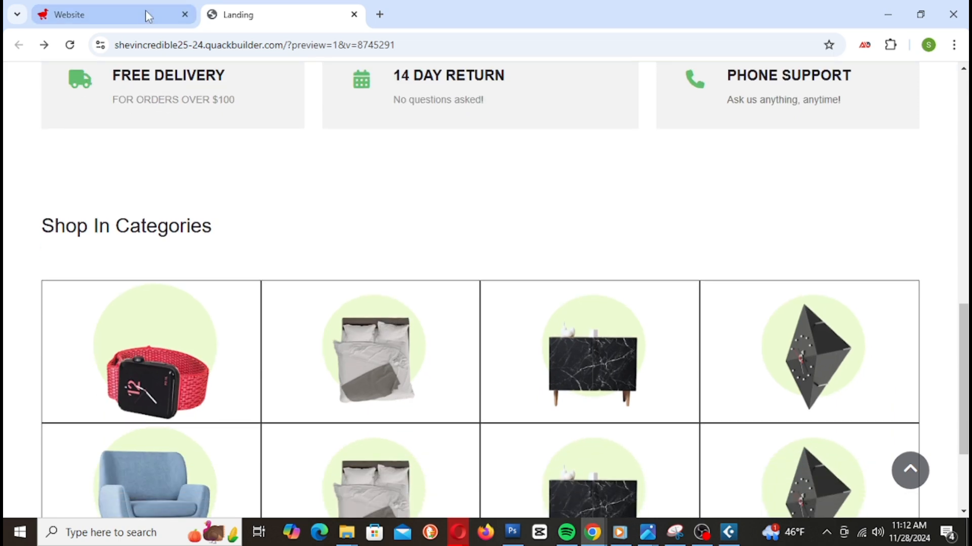
# Step: Slightly adjust the spacing above the Shop In Categories block and save
pyautogui.click(149, 17)
pyautogui.moveTo(238, 386); pyautogui.dragTo(238, 383)
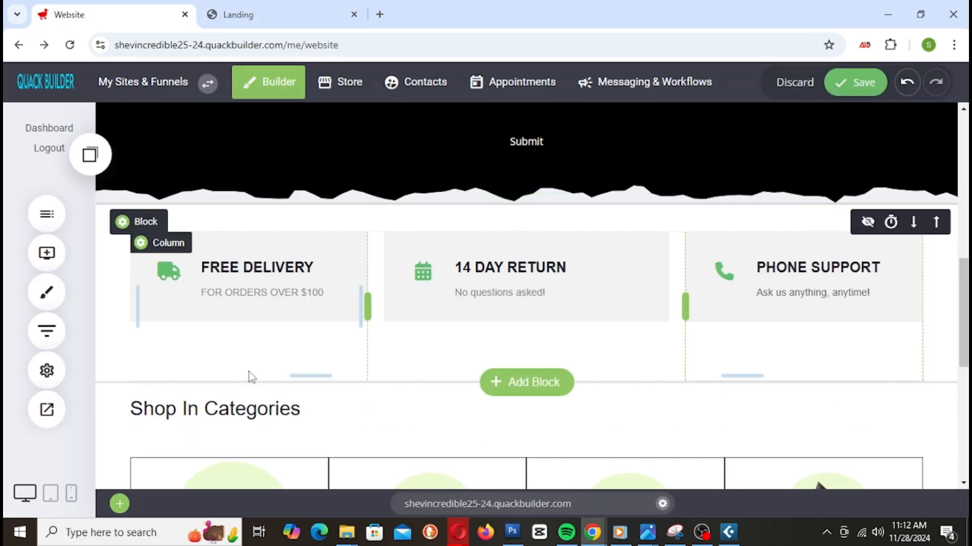
pyautogui.scroll(-10, 562, 377)
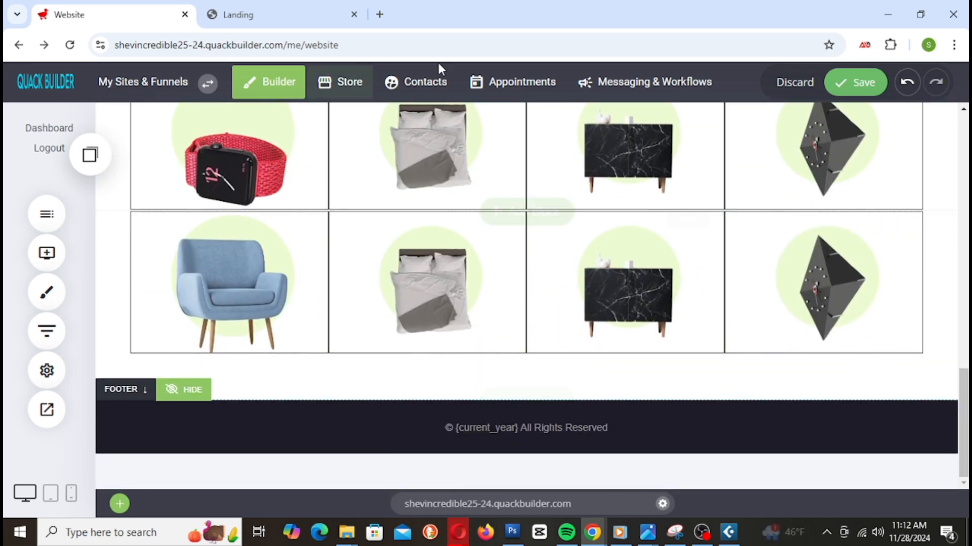
pyautogui.click(844, 94)
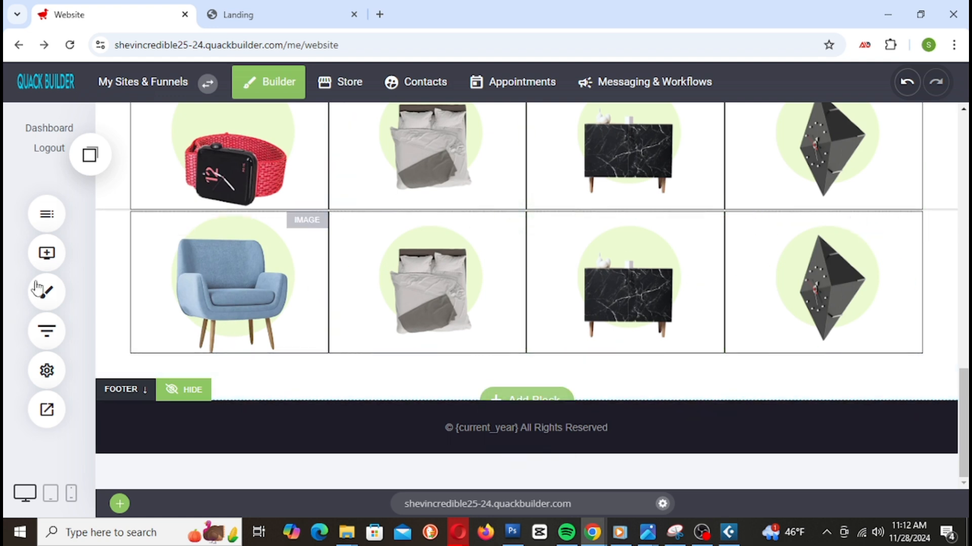
# Step: Add an empty CONTAINER section below the second product grid
pyautogui.click(51, 259)
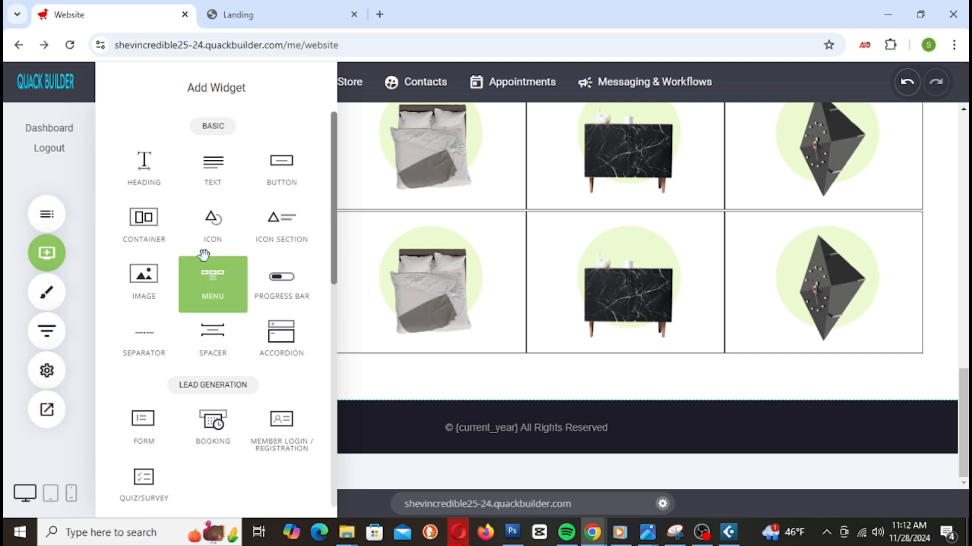
pyautogui.scroll(-1, 228, 278)
pyautogui.scroll(-3, 243, 296)
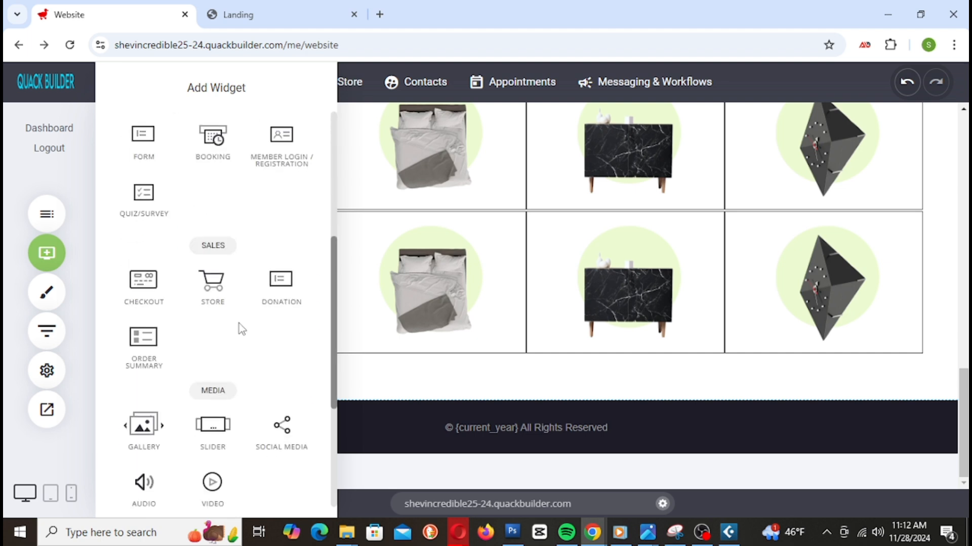
pyautogui.scroll(4, 247, 419)
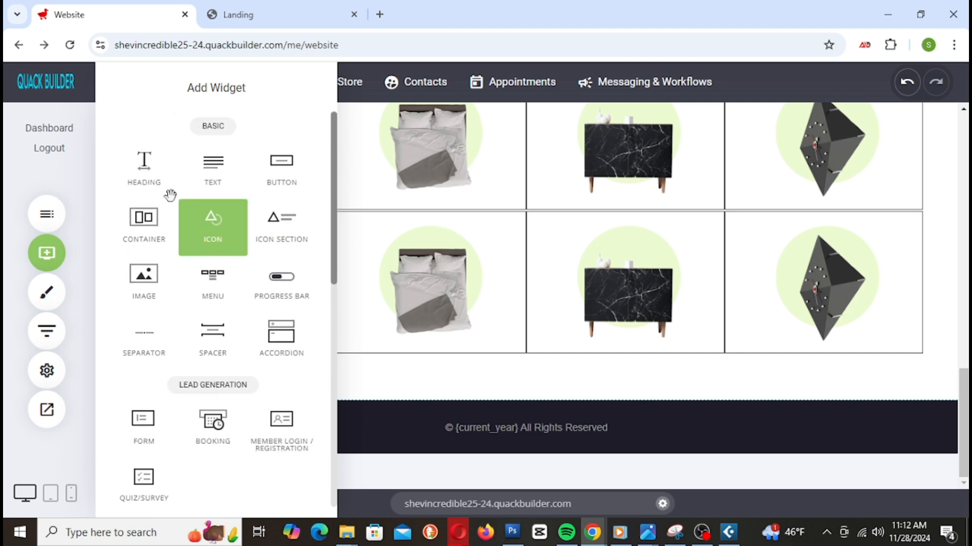
pyautogui.moveTo(276, 169); pyautogui.dragTo(47, 222)
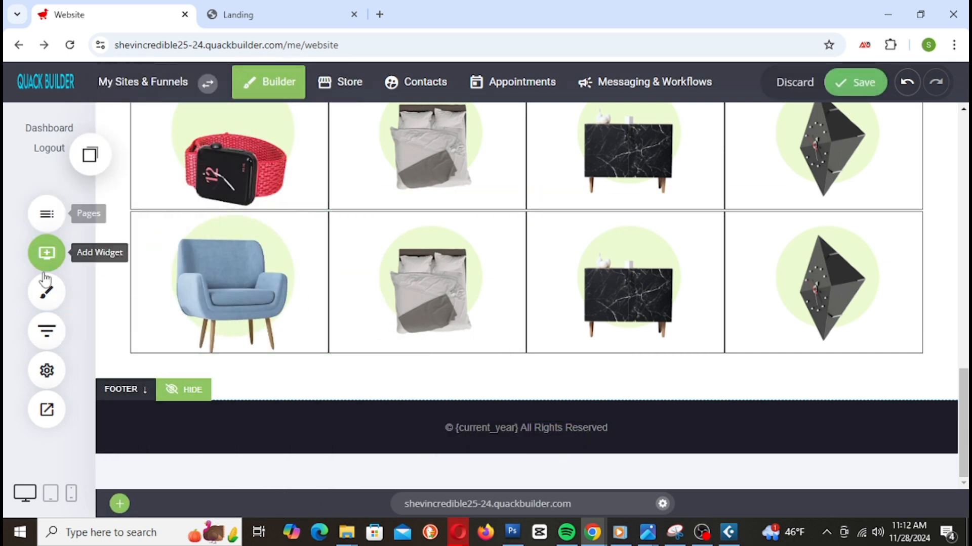
pyautogui.click(46, 252)
pyautogui.moveTo(147, 220); pyautogui.dragTo(520, 376)
# Step: Drag a BUTTON widget into the new container section
pyautogui.scroll(-1, 440, 325)
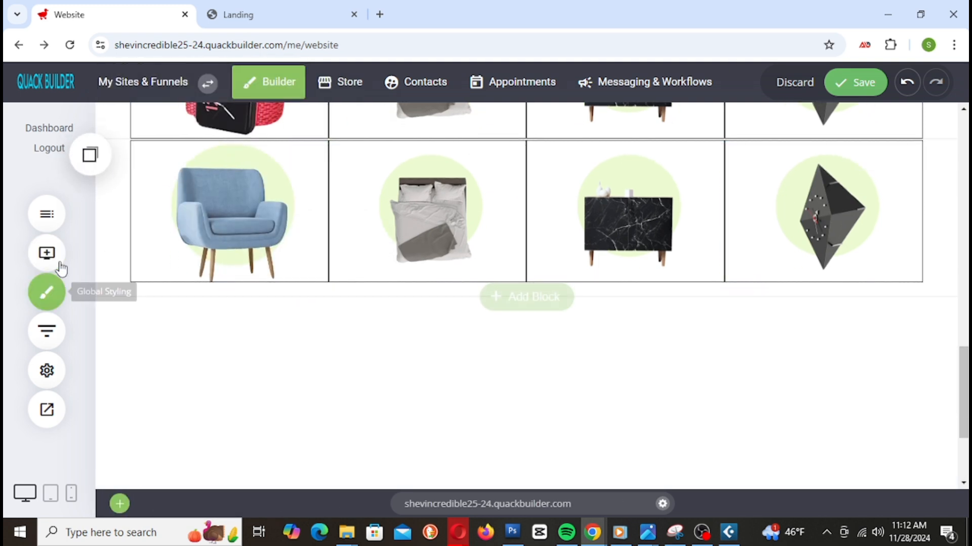
pyautogui.click(47, 253)
pyautogui.moveTo(262, 169); pyautogui.dragTo(575, 324)
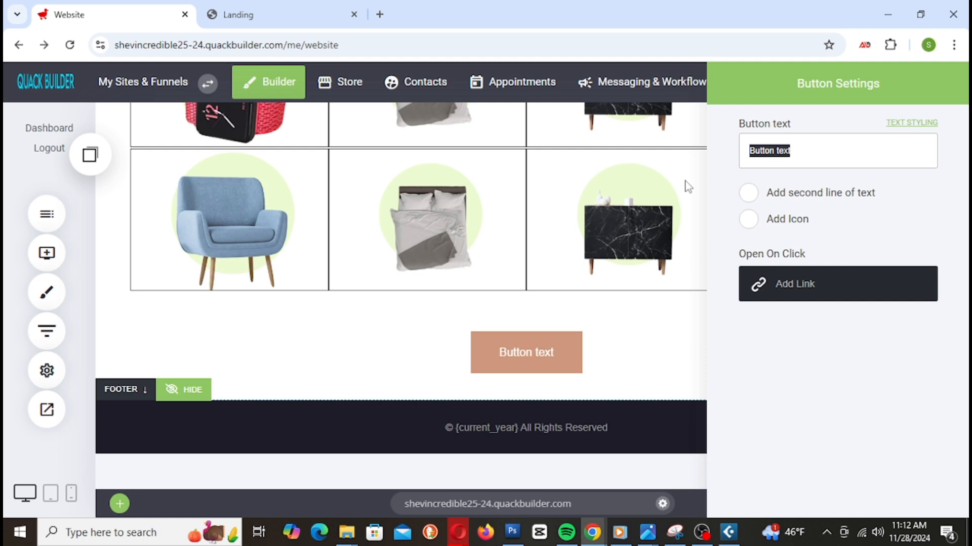
# Step: Label the button 'Shop All Products' and link it to Store > All products (/store)
pyautogui.write('Shop ')
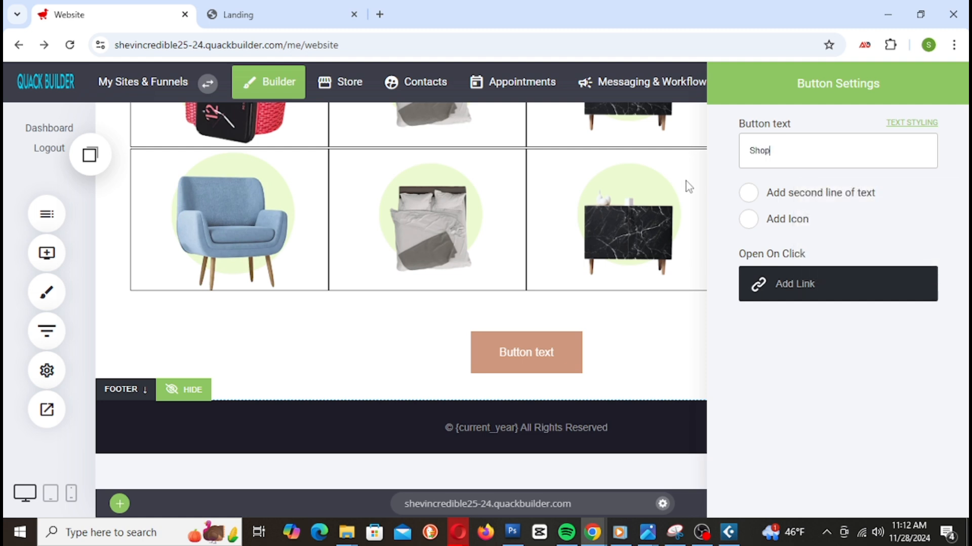
pyautogui.write('All Products')
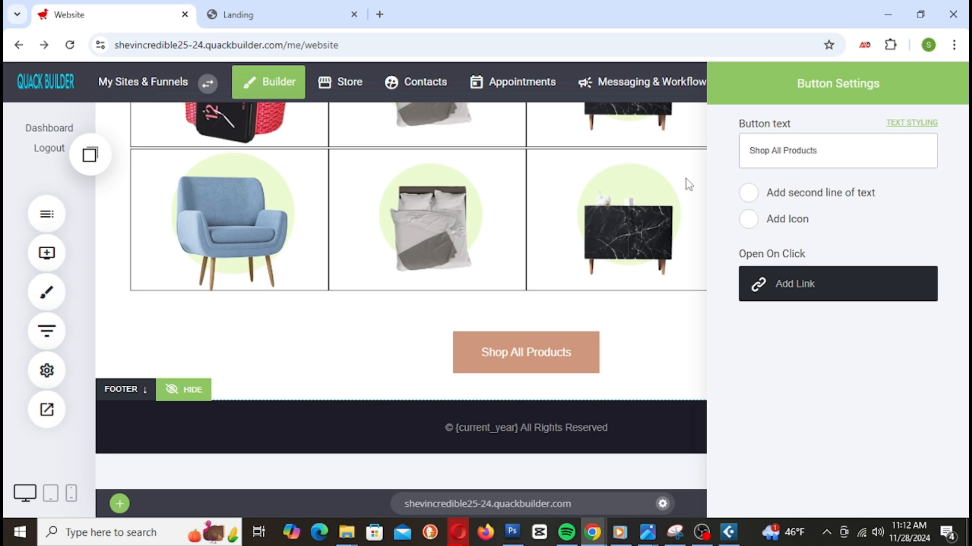
pyautogui.click(849, 285)
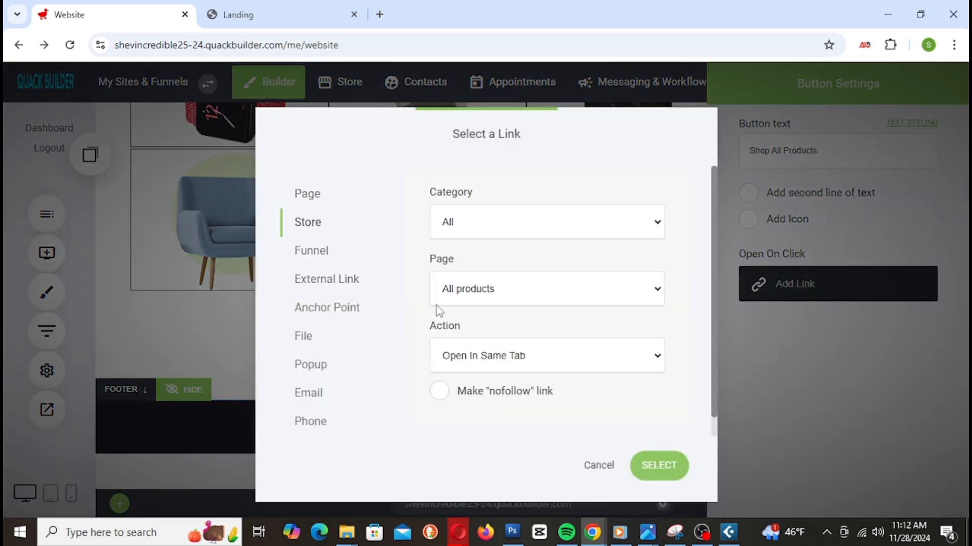
pyautogui.click(678, 461)
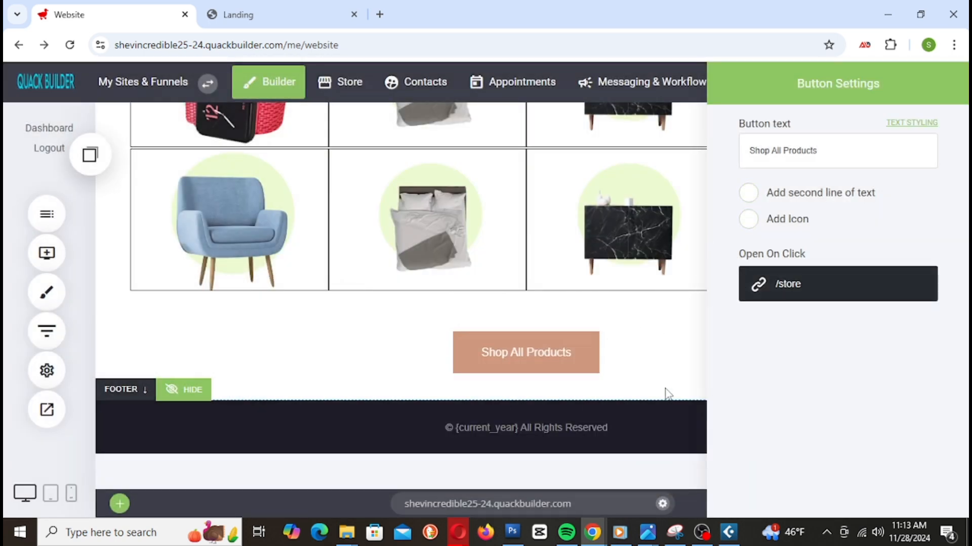
pyautogui.click(919, 124)
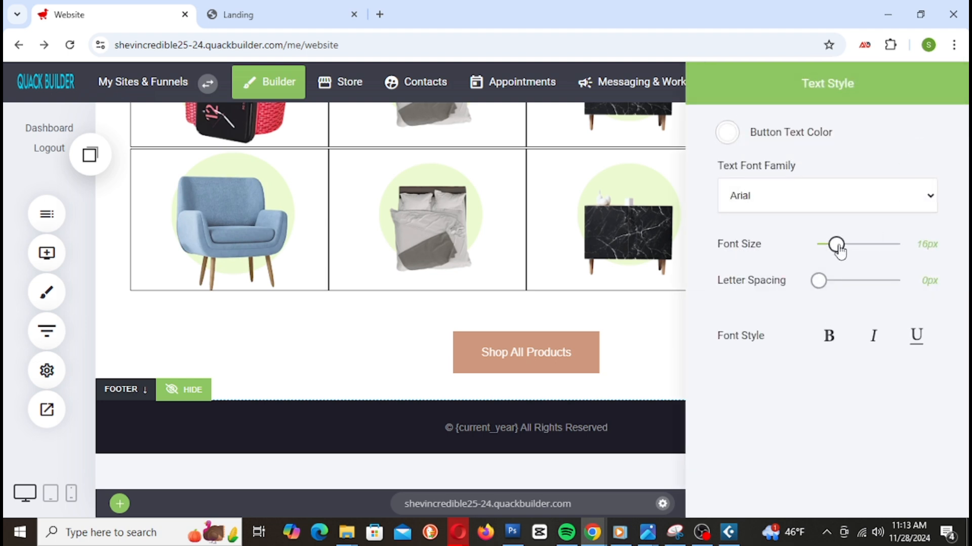
# Step: Set the Shop All Products button text's letter spacing to 6px
pyautogui.moveTo(838, 248)
pyautogui.mouseDown()
pyautogui.moveTo(882, 260)
pyautogui.moveTo(840, 263)
pyautogui.mouseUp()
pyautogui.moveTo(818, 294)
pyautogui.mouseDown()
pyautogui.moveTo(864, 283)
pyautogui.moveTo(827, 291)
pyautogui.mouseUp()
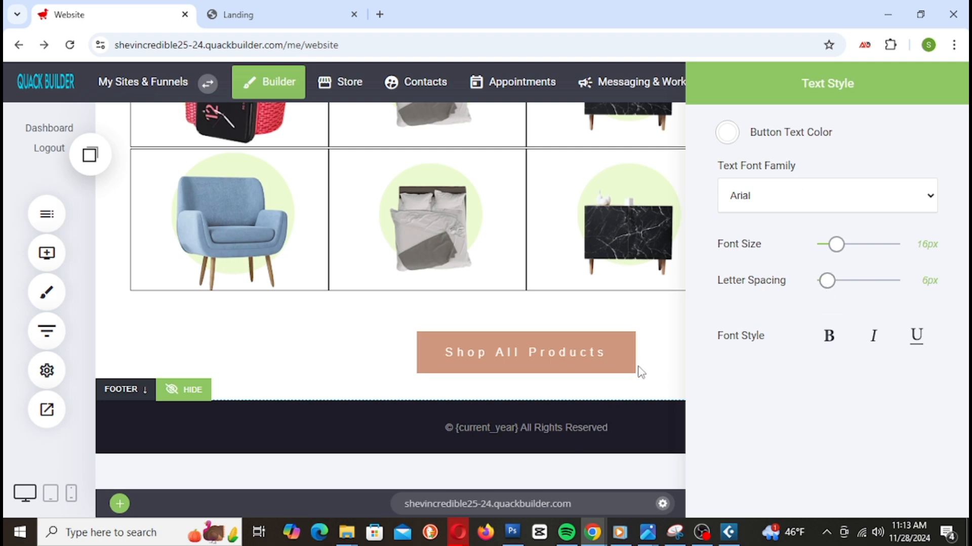
pyautogui.click(658, 289)
pyautogui.click(621, 341)
# Step: Set the button's border radius to 13px, keeping no border and normal width, and save
pyautogui.moveTo(470, 353)
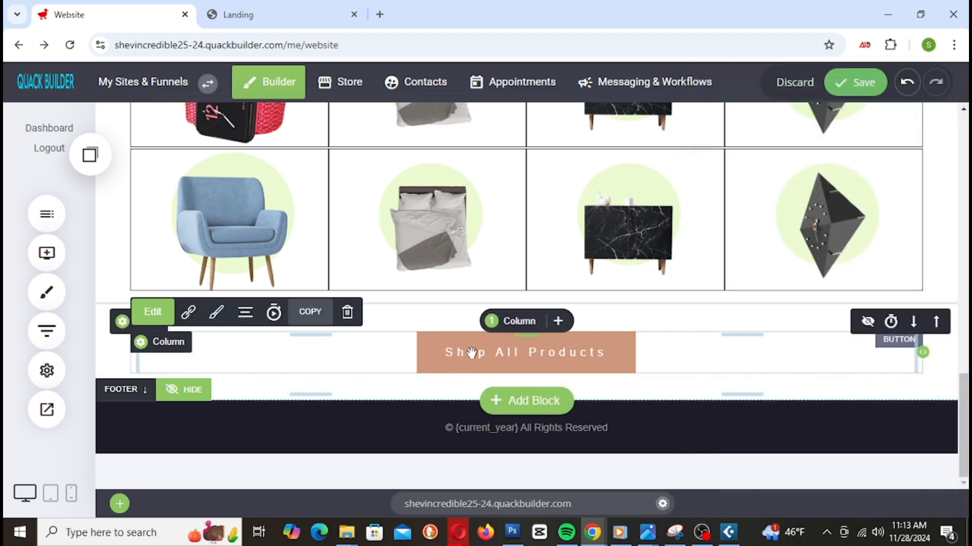
pyautogui.click(217, 314)
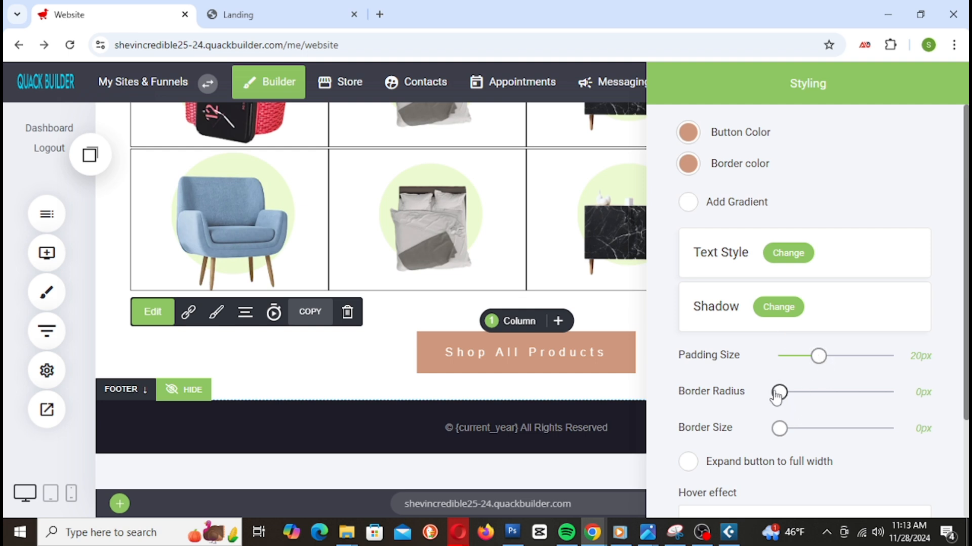
pyautogui.moveTo(777, 393); pyautogui.dragTo(797, 388)
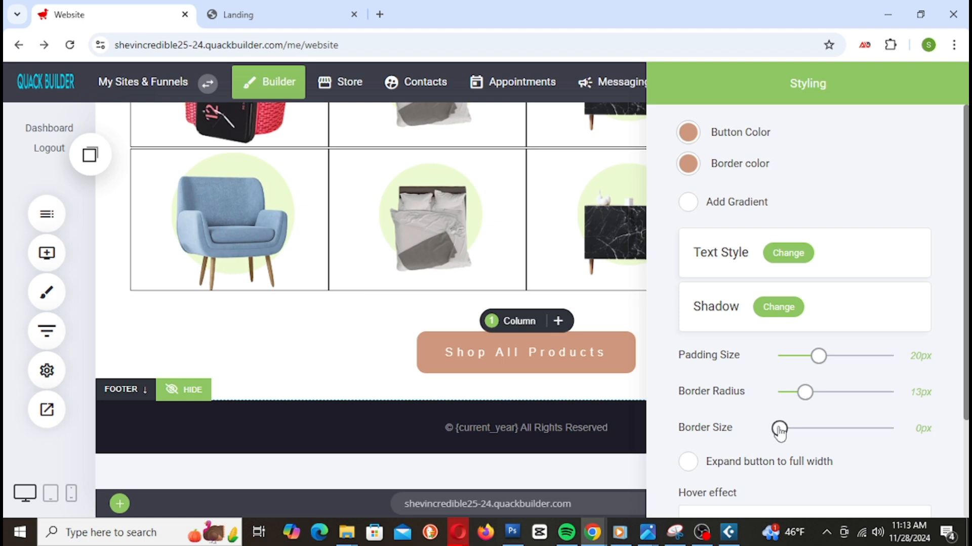
pyautogui.moveTo(780, 428); pyautogui.dragTo(731, 427)
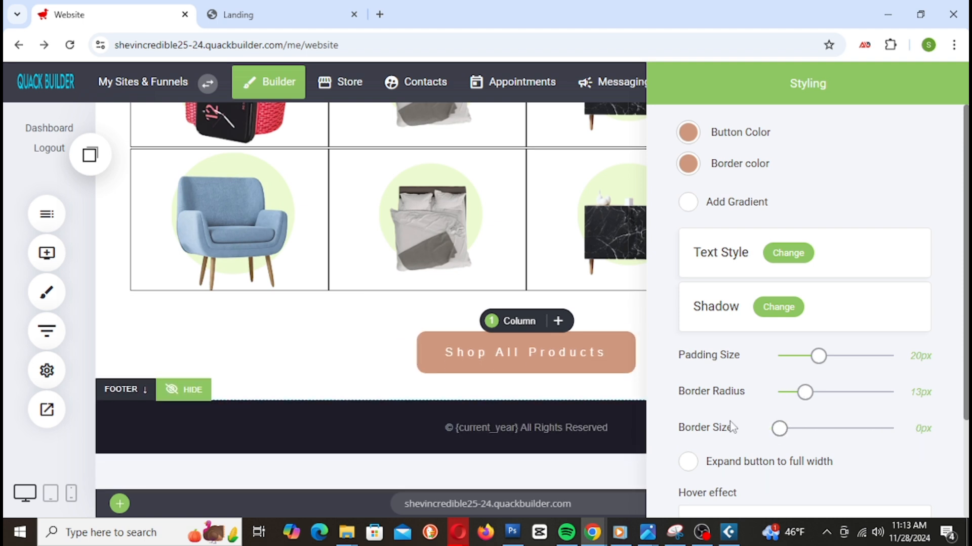
pyautogui.click(688, 471)
pyautogui.click(687, 470)
pyautogui.scroll(-3, 723, 340)
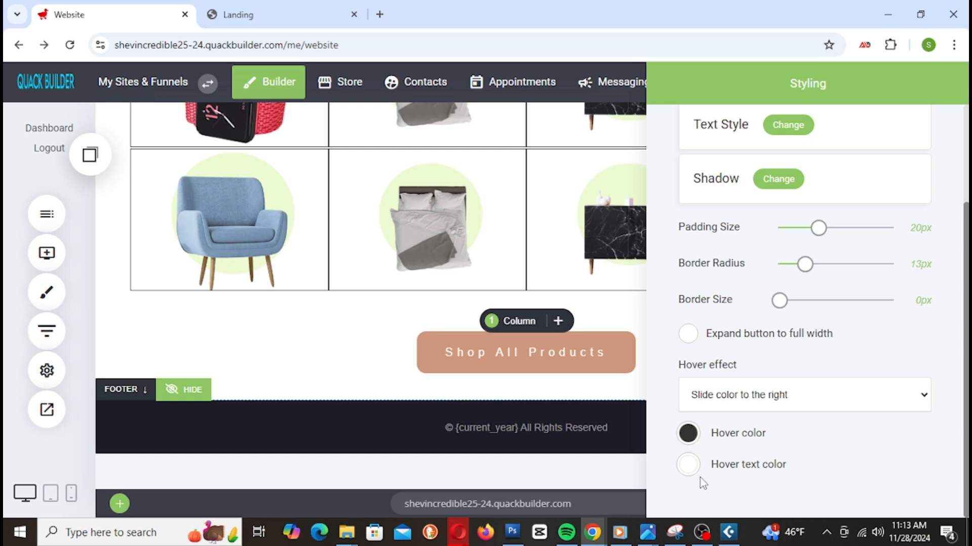
pyautogui.click(557, 331)
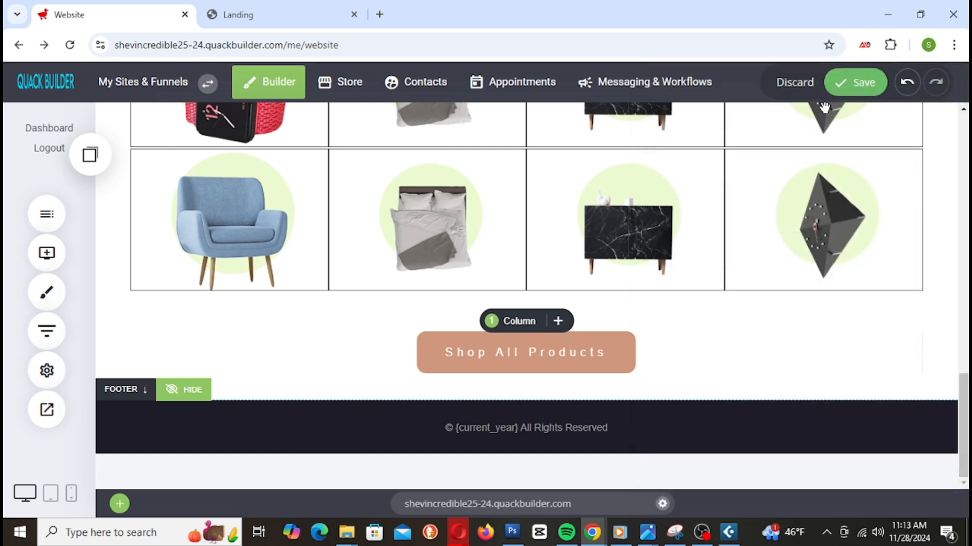
pyautogui.click(848, 89)
pyautogui.click(260, 14)
pyautogui.rightClick(260, 14)
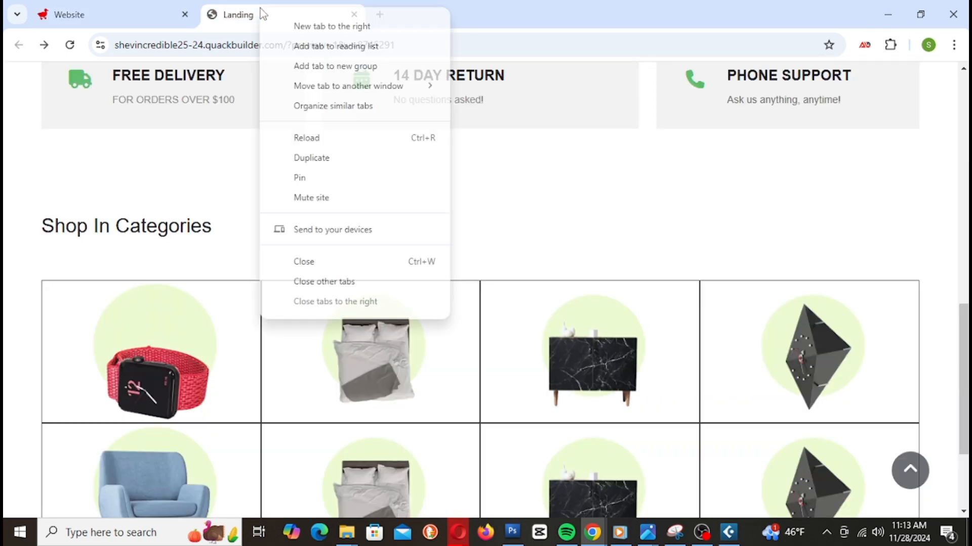
pyautogui.click(296, 136)
pyautogui.scroll(-4, 405, 200)
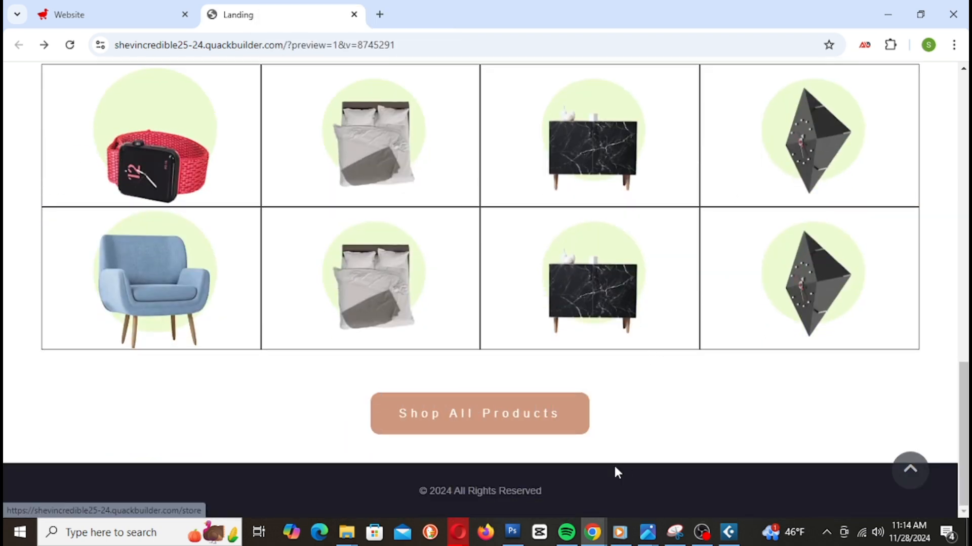
pyautogui.click(487, 425)
pyautogui.hotkey('alt', 'Left')
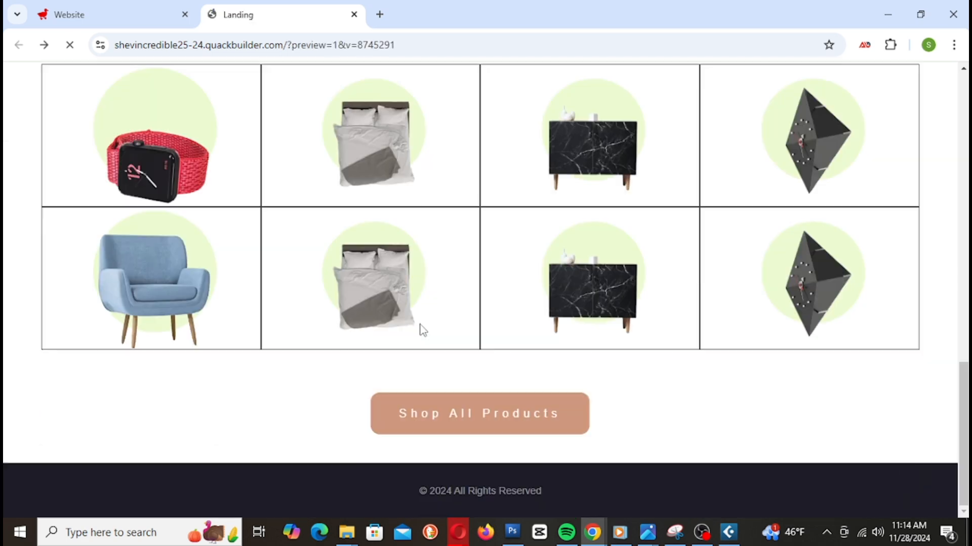
pyautogui.scroll(6, 456, 321)
pyautogui.scroll(-5, 456, 321)
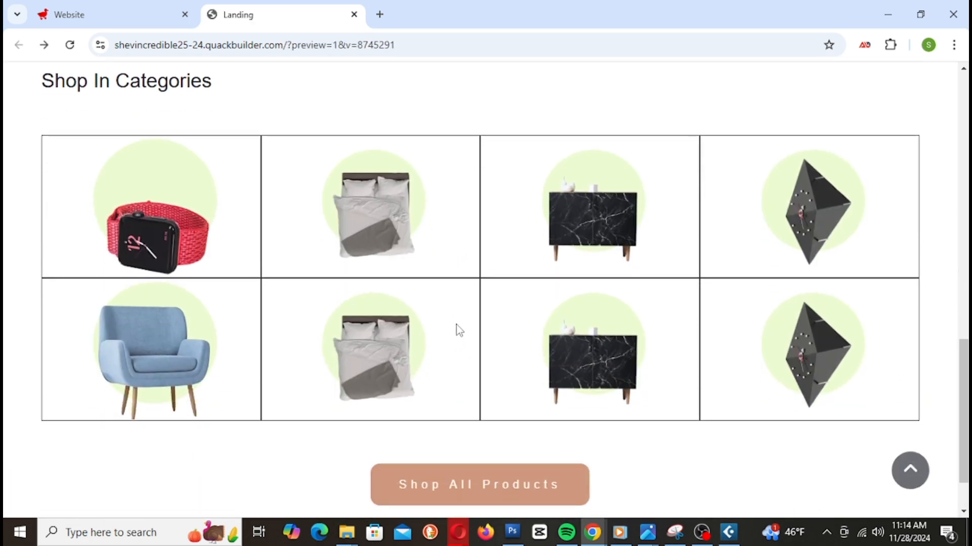
pyautogui.scroll(1, 362, 279)
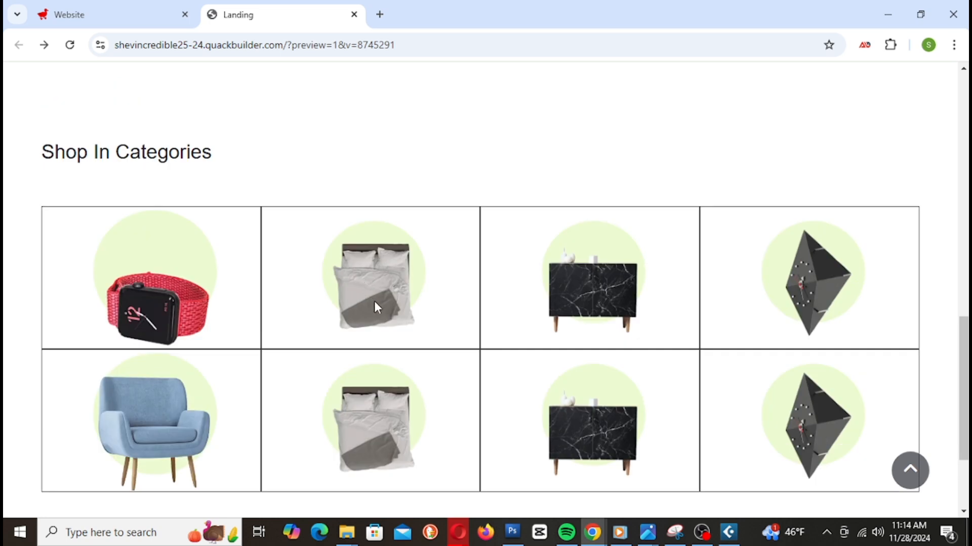
pyautogui.scroll(7, 369, 296)
pyautogui.scroll(-5, 382, 311)
pyautogui.scroll(-2, 431, 293)
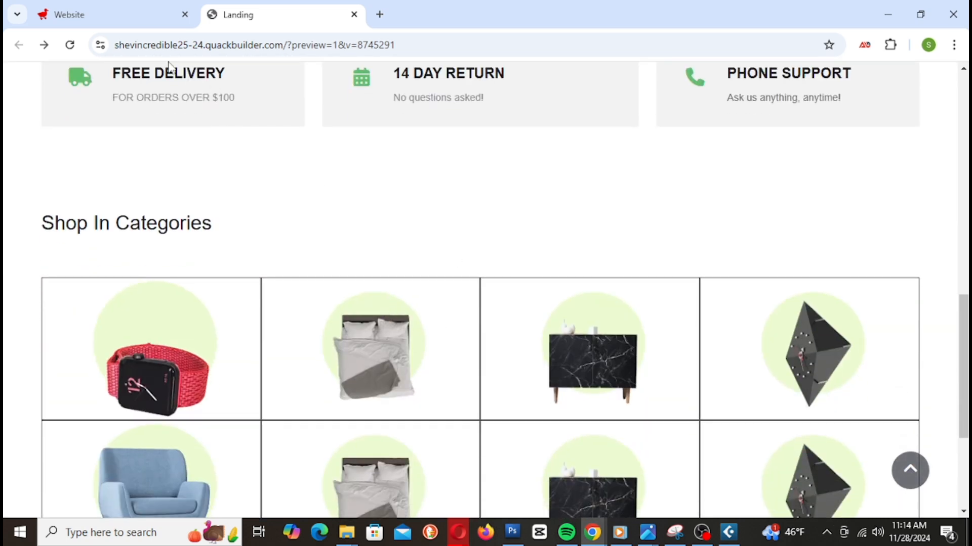
pyautogui.scroll(15, 358, 281)
pyautogui.scroll(-12, 559, 354)
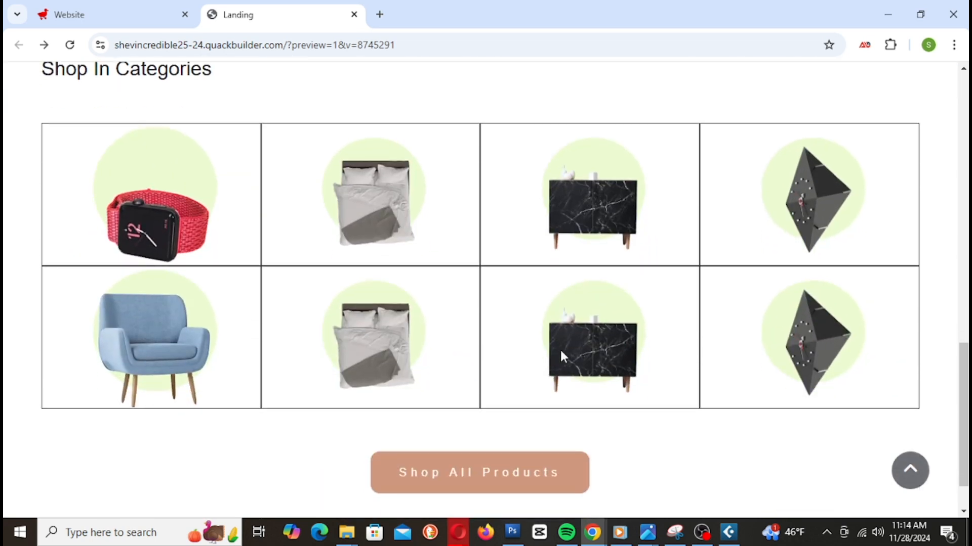
pyautogui.click(133, 12)
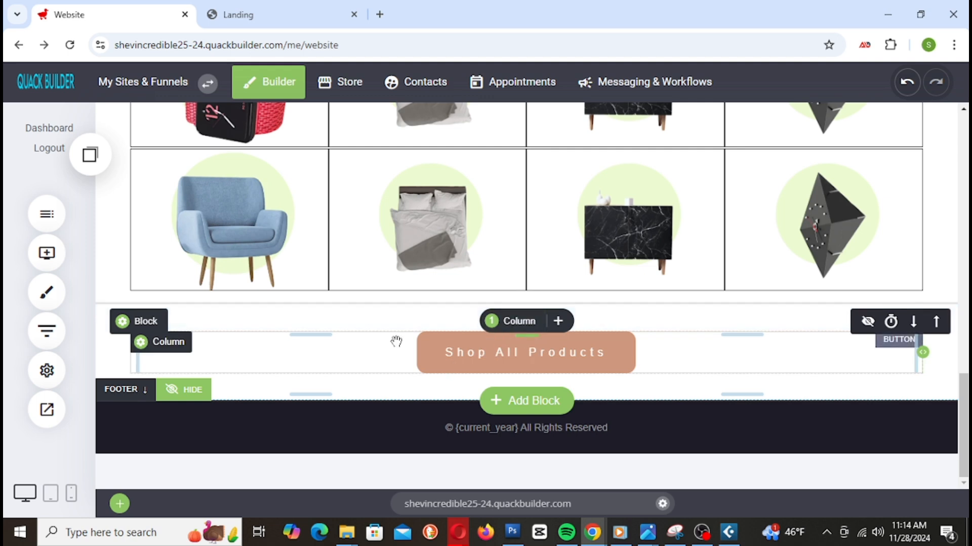
pyautogui.click(504, 342)
# Step: Change the Shop All Products button colour from tan to teal (#7DCFB6)
pyautogui.click(217, 312)
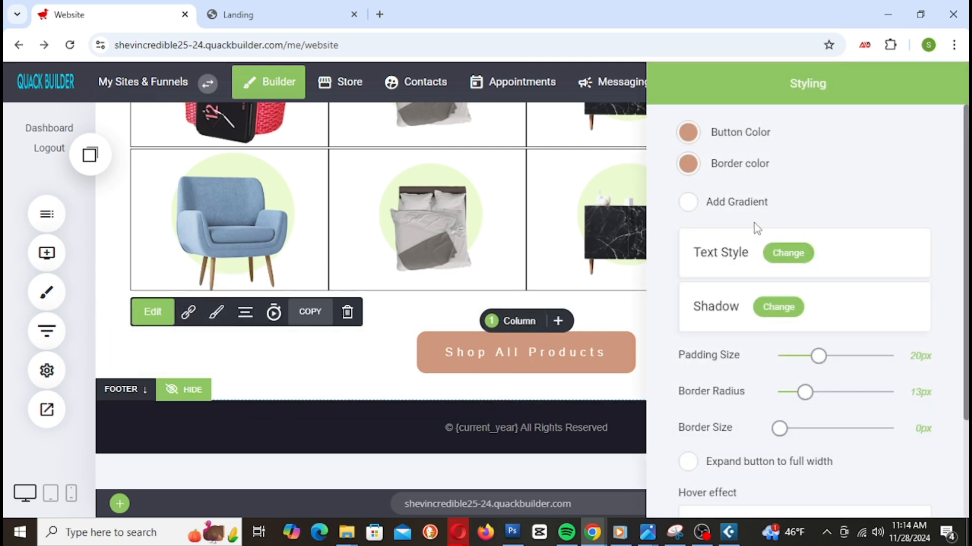
pyautogui.click(688, 133)
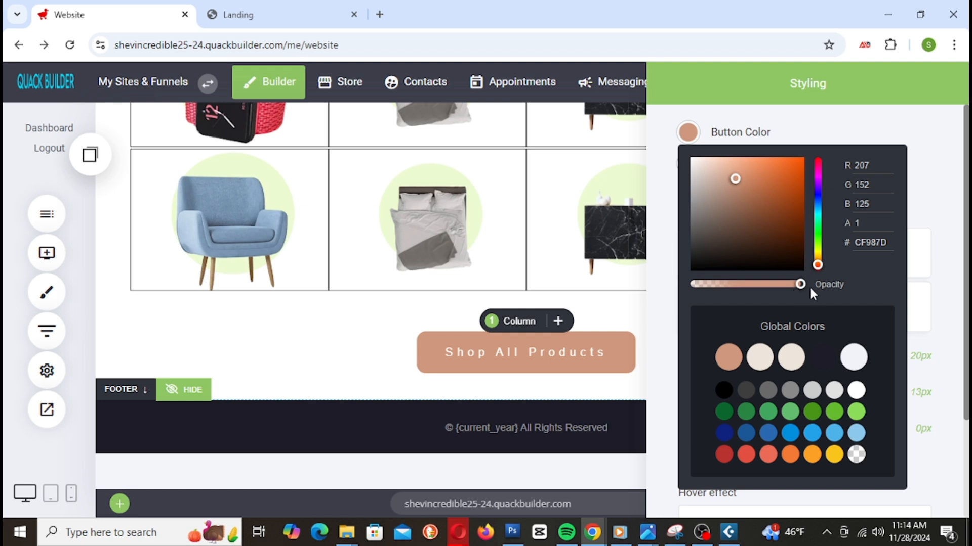
pyautogui.moveTo(818, 265); pyautogui.dragTo(822, 230)
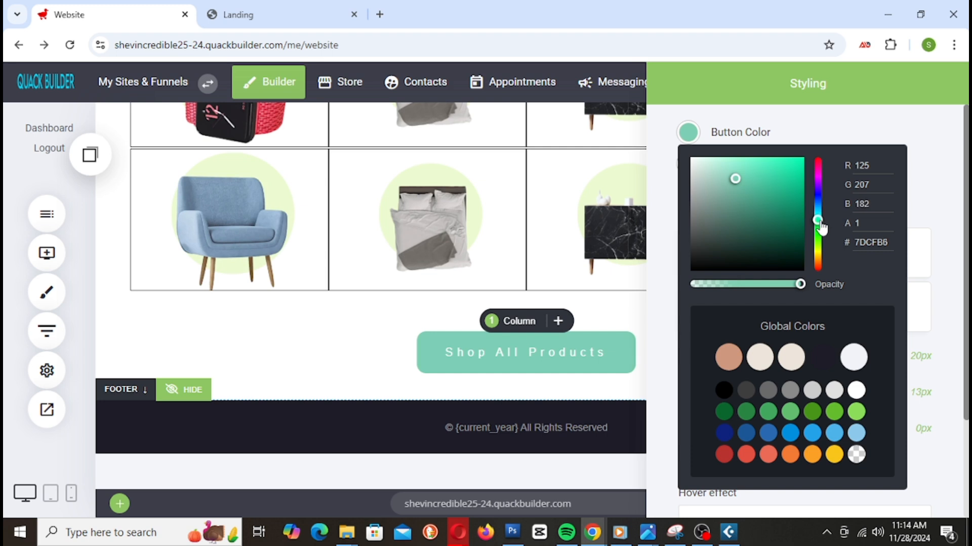
pyautogui.click(659, 306)
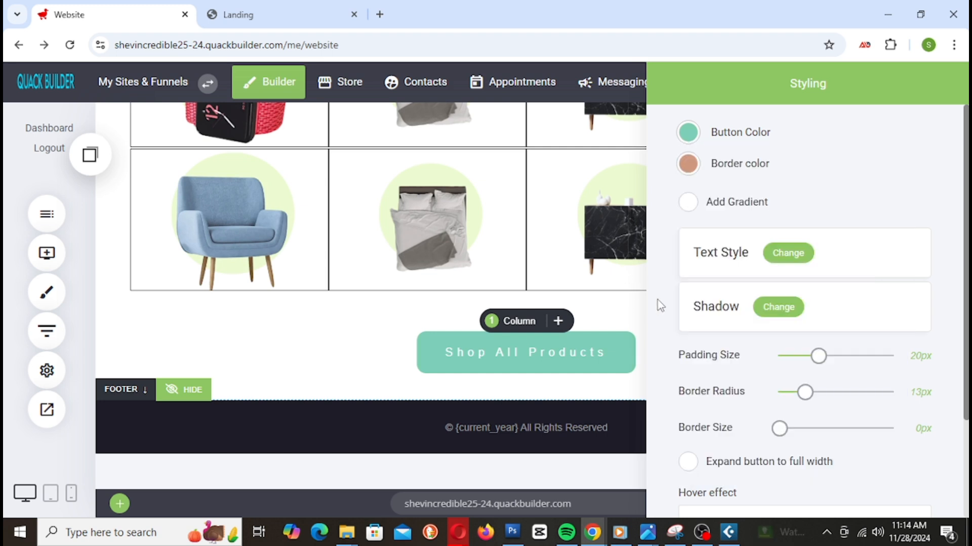
# Step: Lower the opacity of the button's border colour
pyautogui.click(688, 163)
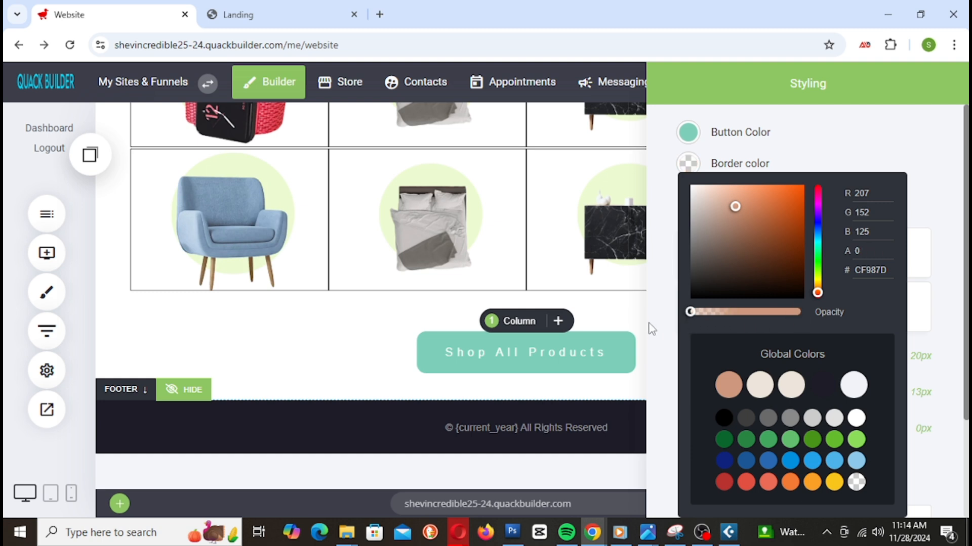
pyautogui.moveTo(800, 312); pyautogui.dragTo(791, 312)
pyautogui.click(660, 271)
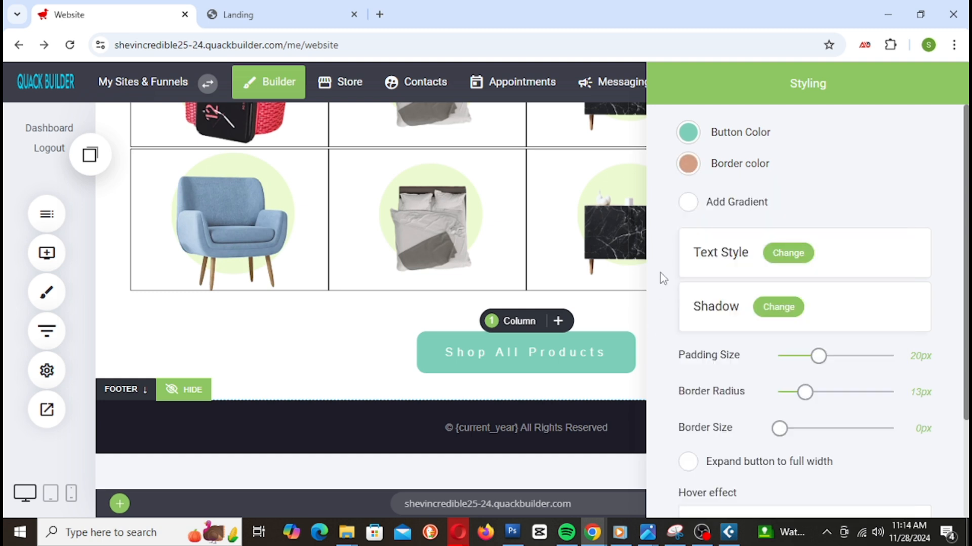
pyautogui.scroll(-3, 822, 485)
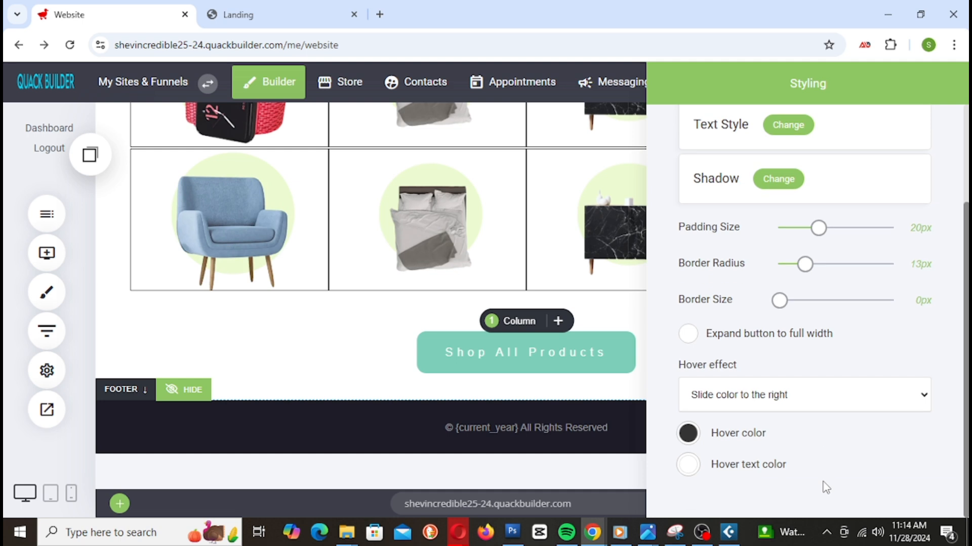
pyautogui.scroll(3, 825, 483)
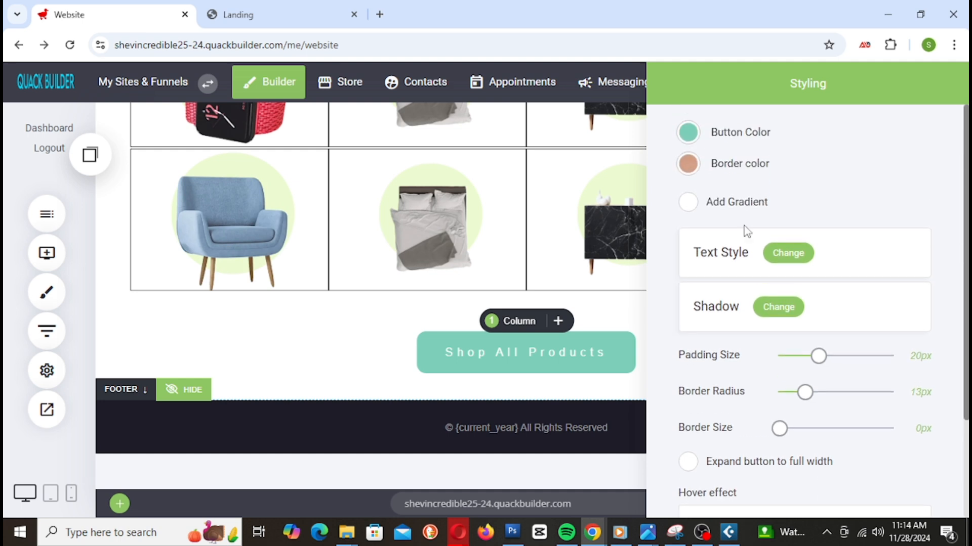
pyautogui.click(796, 251)
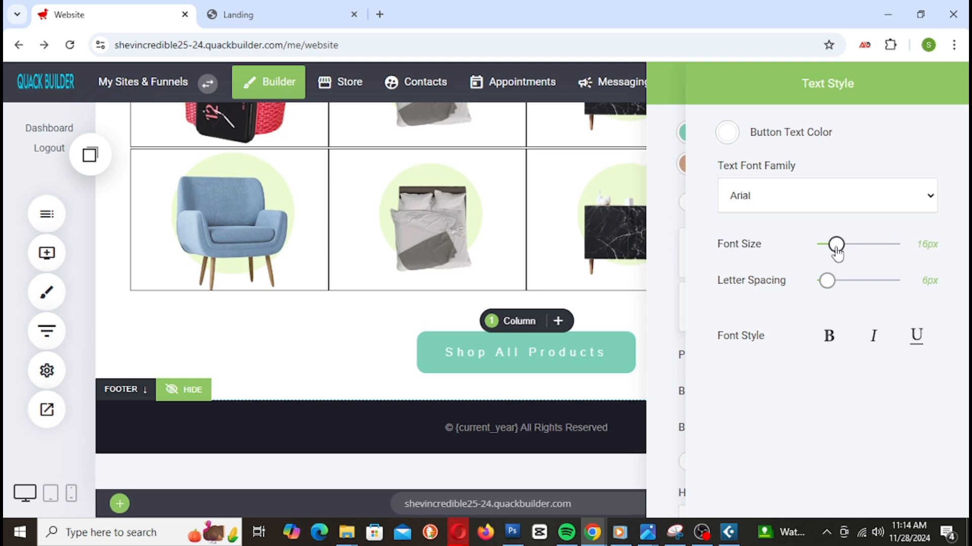
# Step: Keep the button text at 16px and leave its text colour opacity unchanged
pyautogui.moveTo(837, 253)
pyautogui.mouseDown()
pyautogui.moveTo(825, 256)
pyautogui.moveTo(841, 261)
pyautogui.mouseUp()
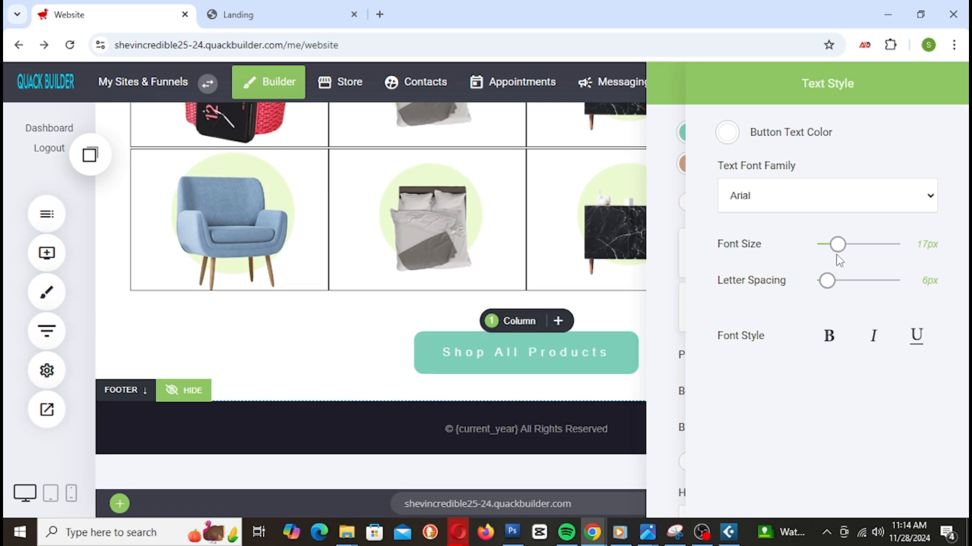
pyautogui.moveTo(838, 248); pyautogui.dragTo(838, 248)
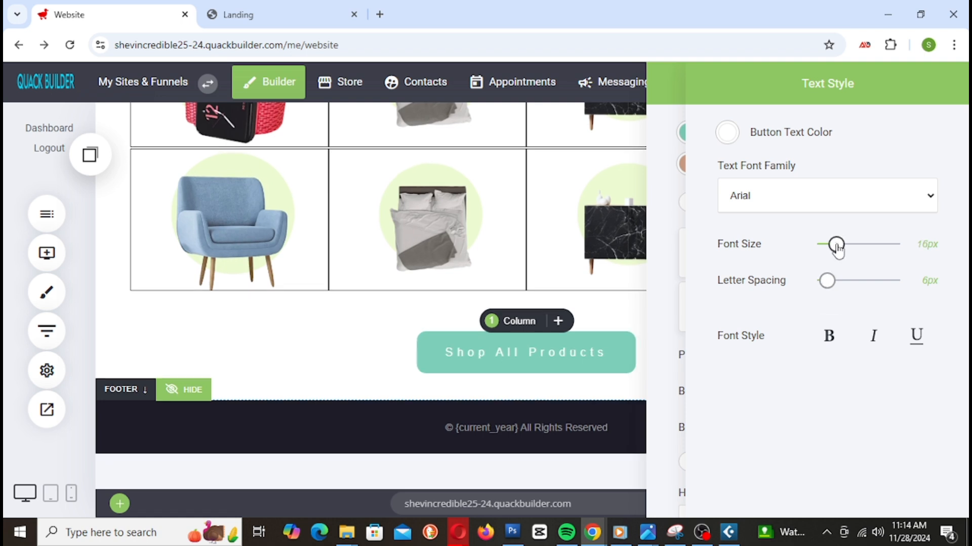
pyautogui.click(728, 133)
pyautogui.moveTo(841, 293); pyautogui.dragTo(915, 302)
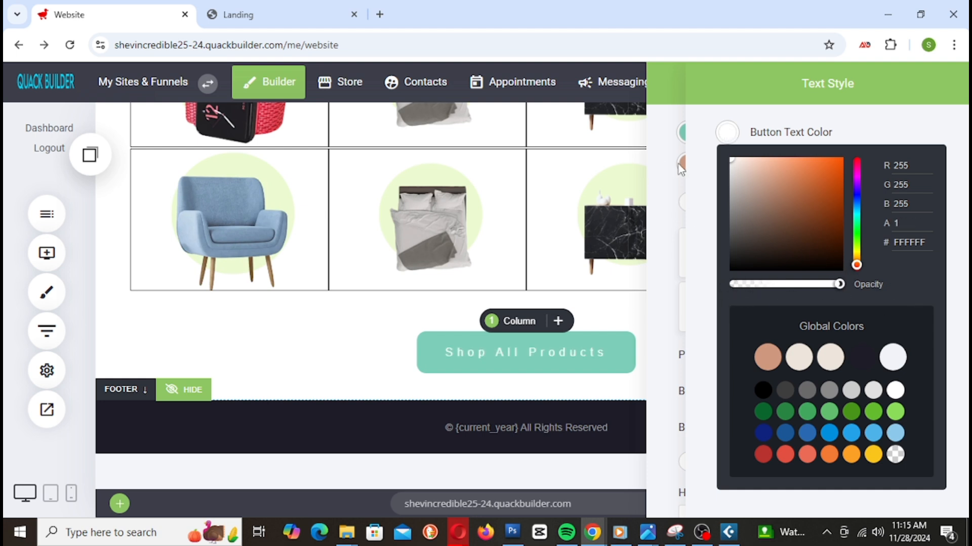
pyautogui.click(696, 169)
pyautogui.click(665, 181)
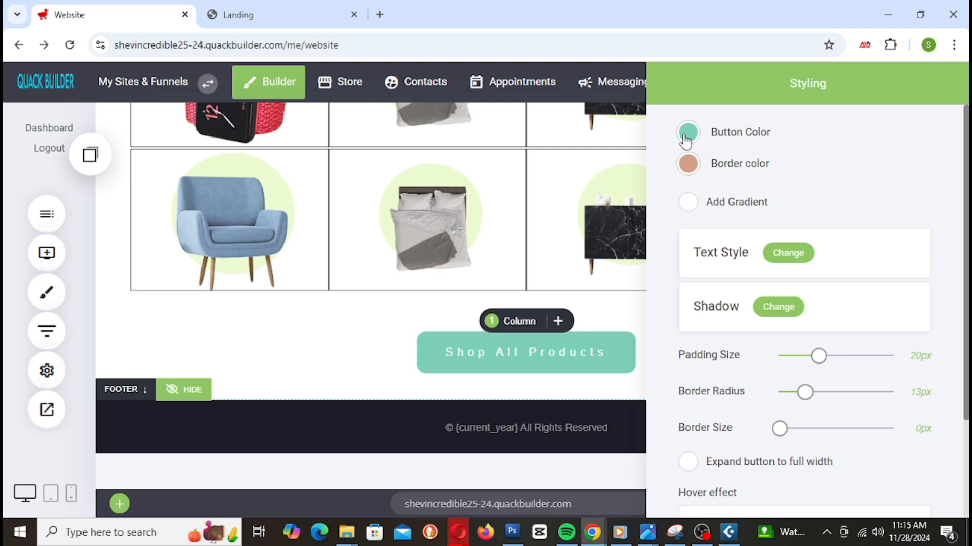
# Step: Lower the teal button fill opacity to about 0.88 and close the Styling panel
pyautogui.click(688, 134)
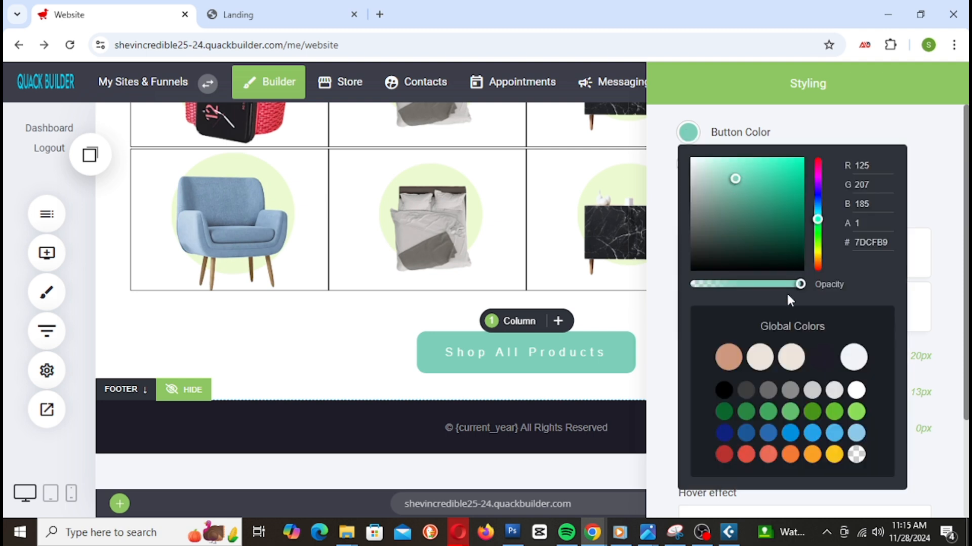
pyautogui.moveTo(801, 285); pyautogui.dragTo(787, 299)
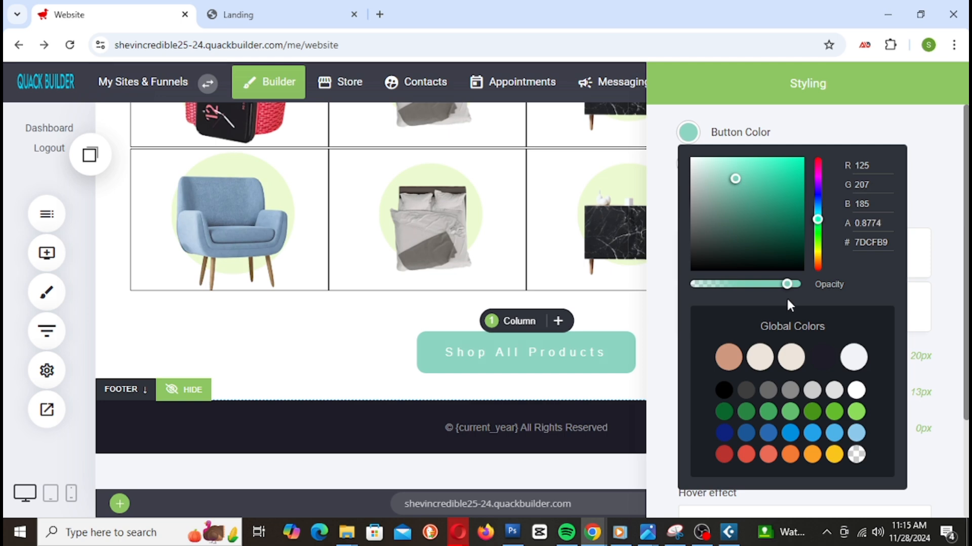
pyautogui.click(671, 245)
pyautogui.click(595, 330)
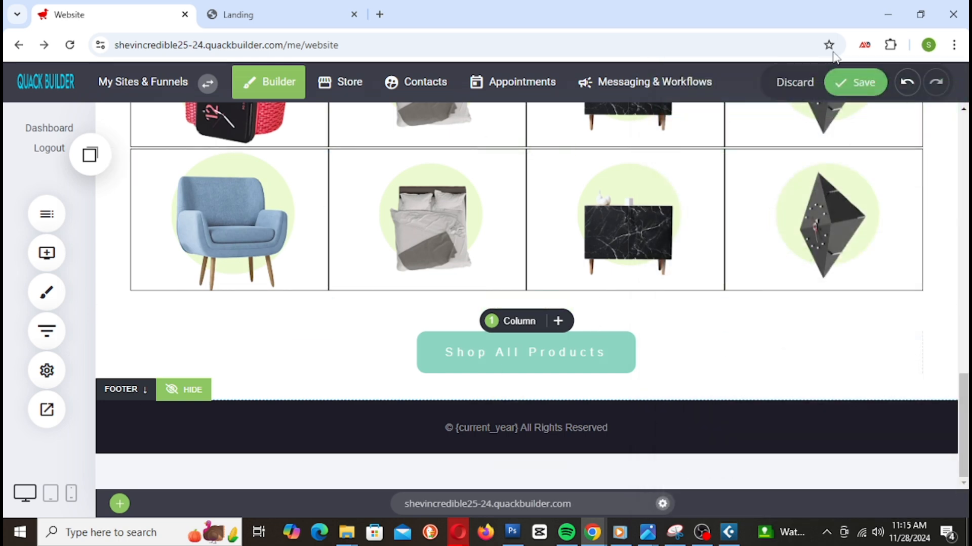
# Step: Save the page and reload the Landing preview tab
pyautogui.click(848, 86)
pyautogui.click(286, 14)
pyautogui.rightClick(292, 10)
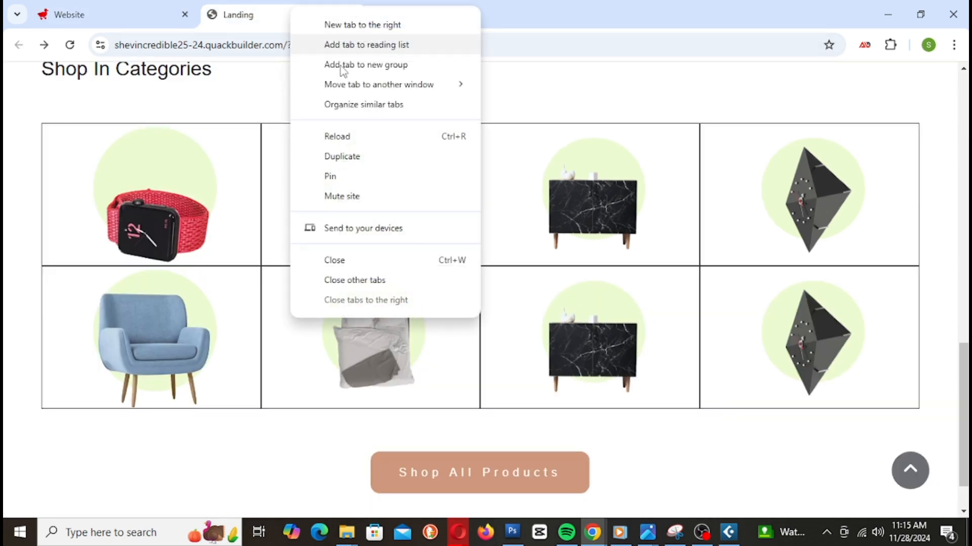
pyautogui.click(371, 138)
# Step: Check the softened teal Shop All Products button in the preview, then return to the Website tab
pyautogui.scroll(10, 602, 342)
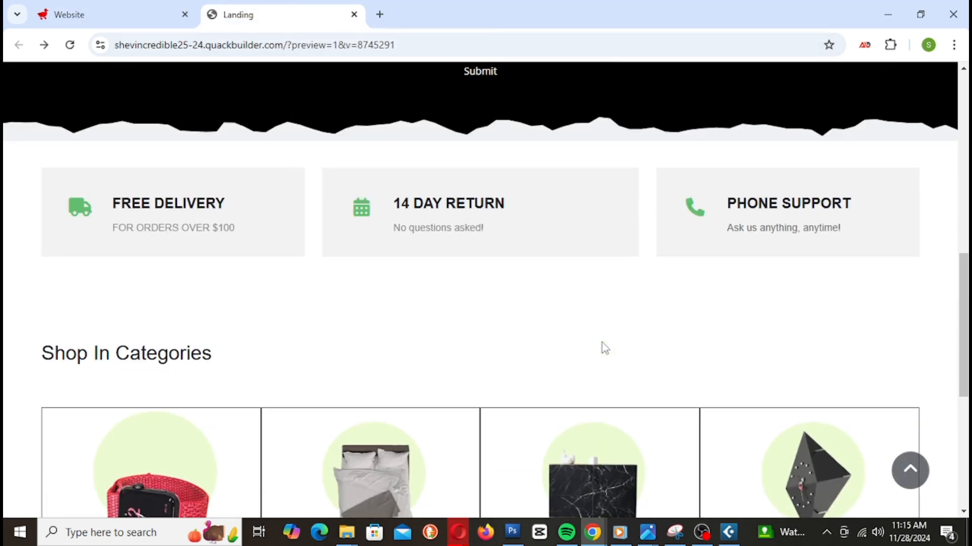
pyautogui.scroll(4, 606, 349)
pyautogui.scroll(-12, 606, 349)
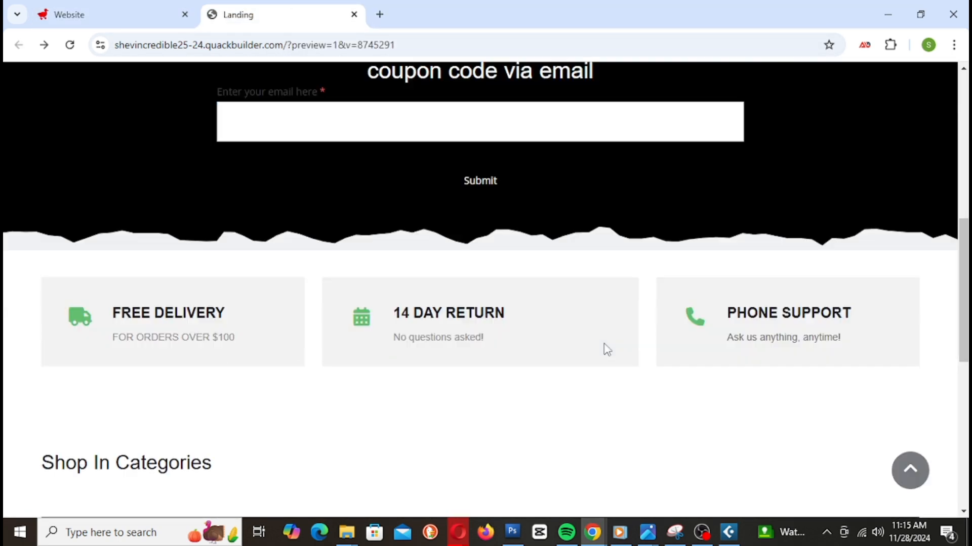
pyautogui.scroll(-4, 607, 349)
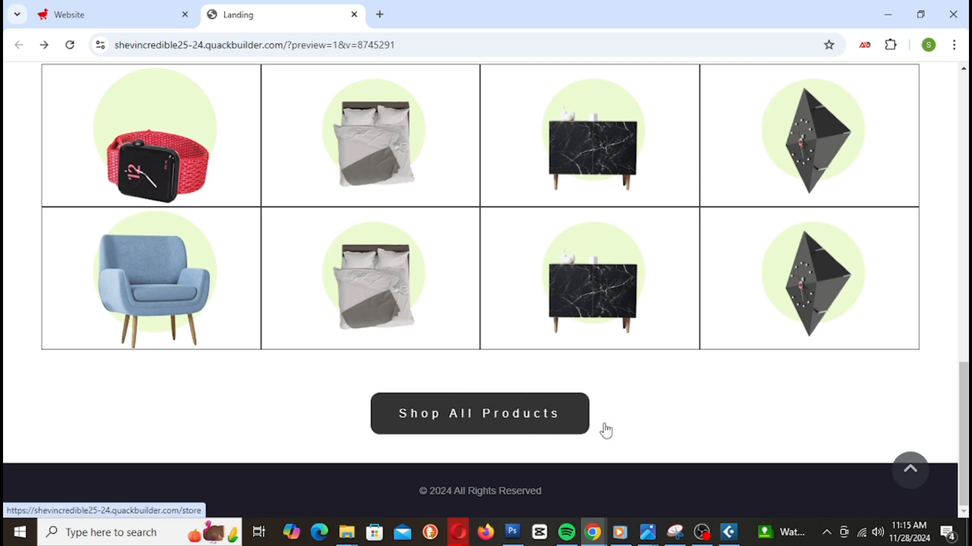
pyautogui.scroll(7, 632, 420)
pyautogui.scroll(-5, 656, 414)
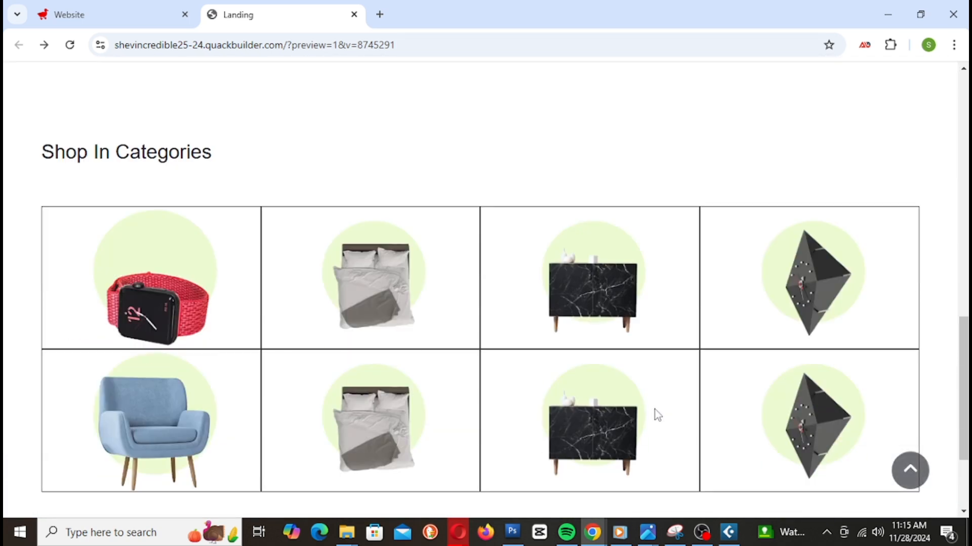
pyautogui.scroll(-1, 656, 414)
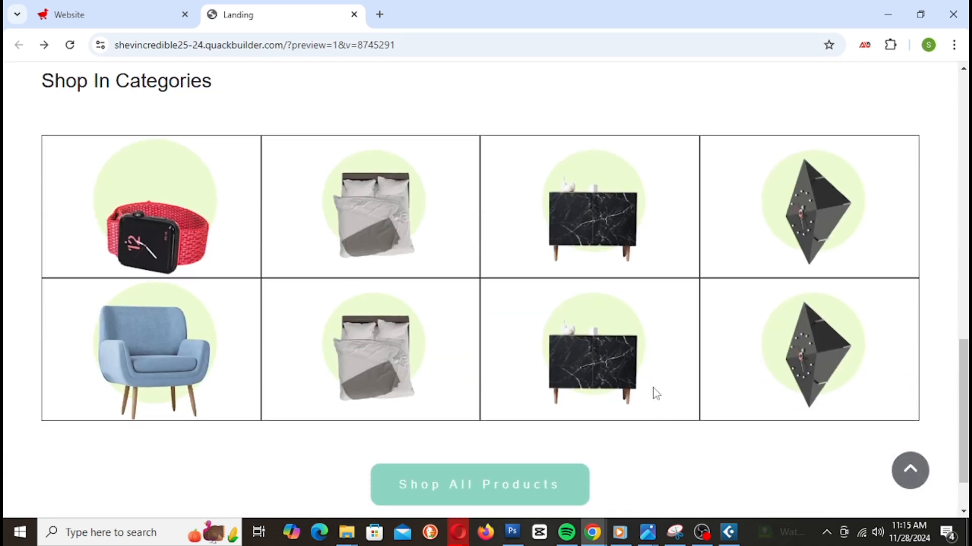
pyautogui.click(147, 15)
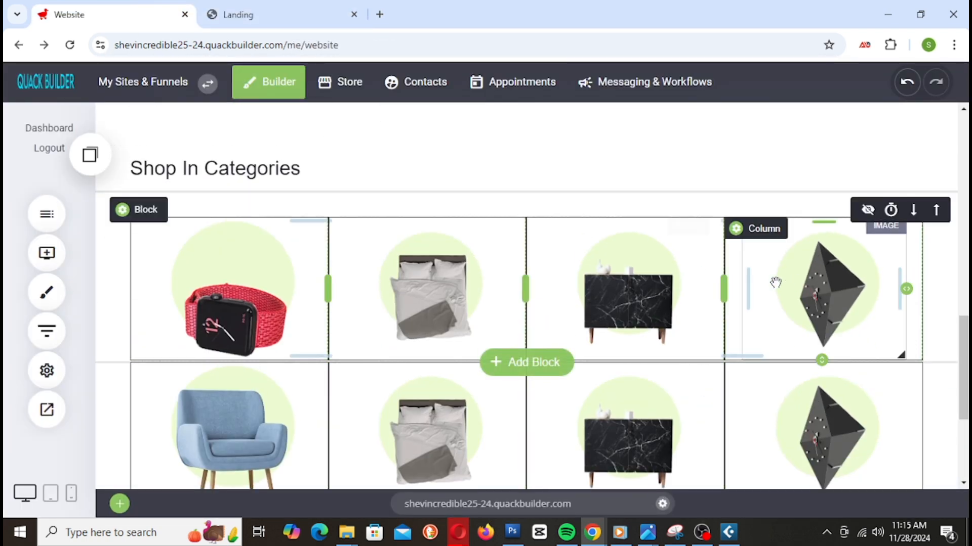
# Step: Turn on 'Stretch if needed' for the first-row watch, bed, dresser and clock images
pyautogui.click(255, 266)
pyautogui.click(740, 258)
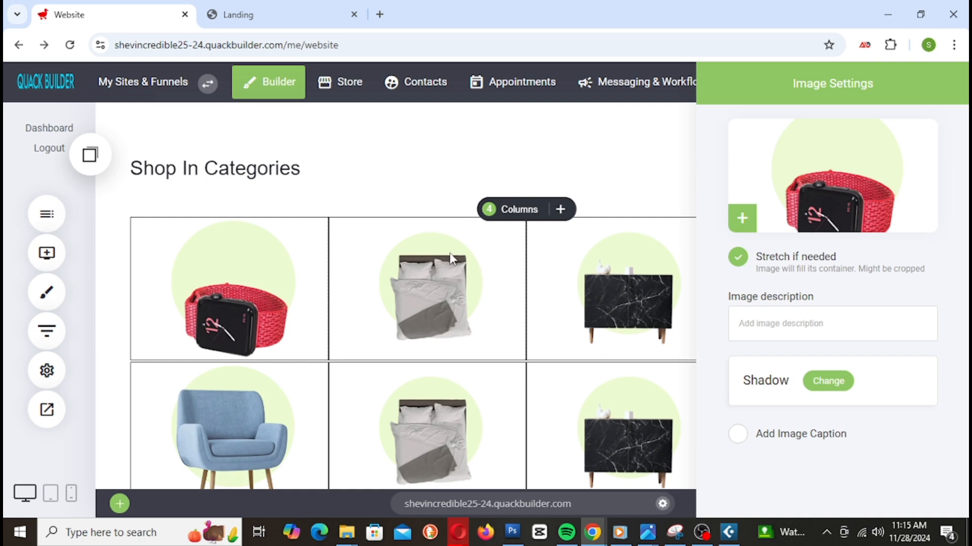
pyautogui.click(450, 258)
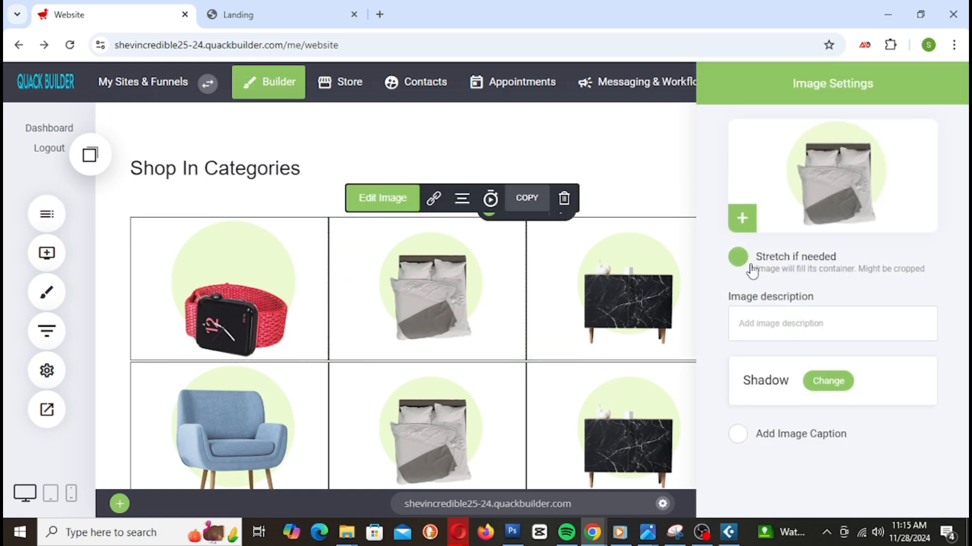
pyautogui.click(750, 265)
pyautogui.click(603, 278)
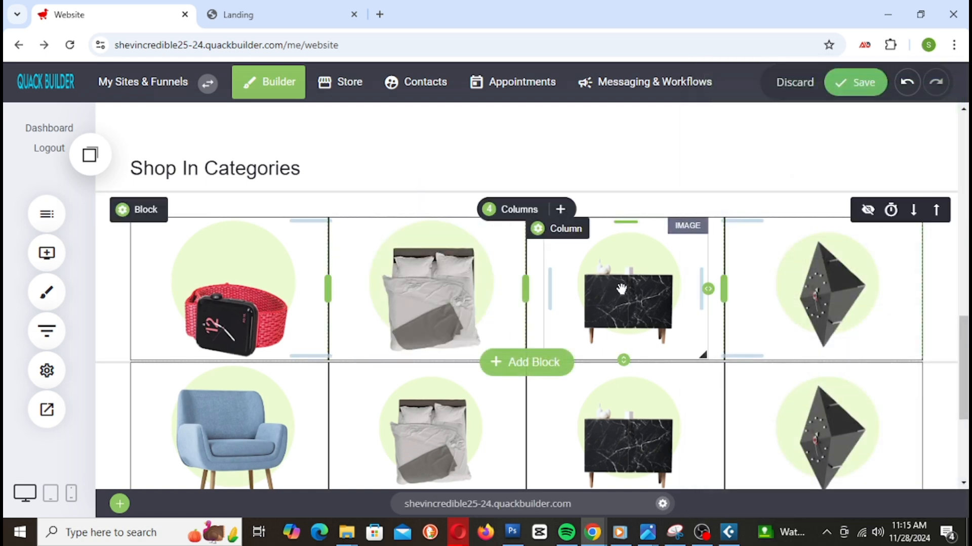
pyautogui.click(621, 289)
pyautogui.click(738, 258)
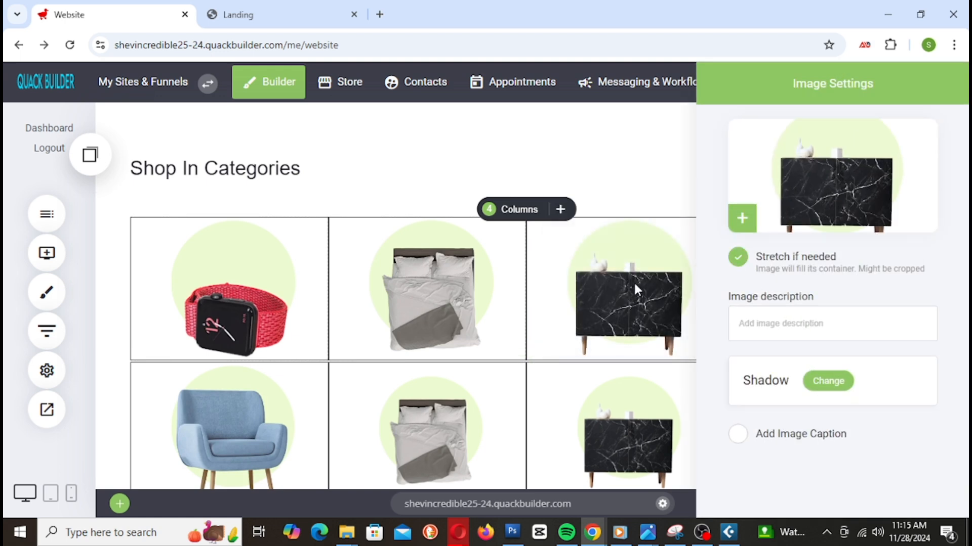
pyautogui.click(634, 285)
pyautogui.click(801, 280)
pyautogui.click(729, 261)
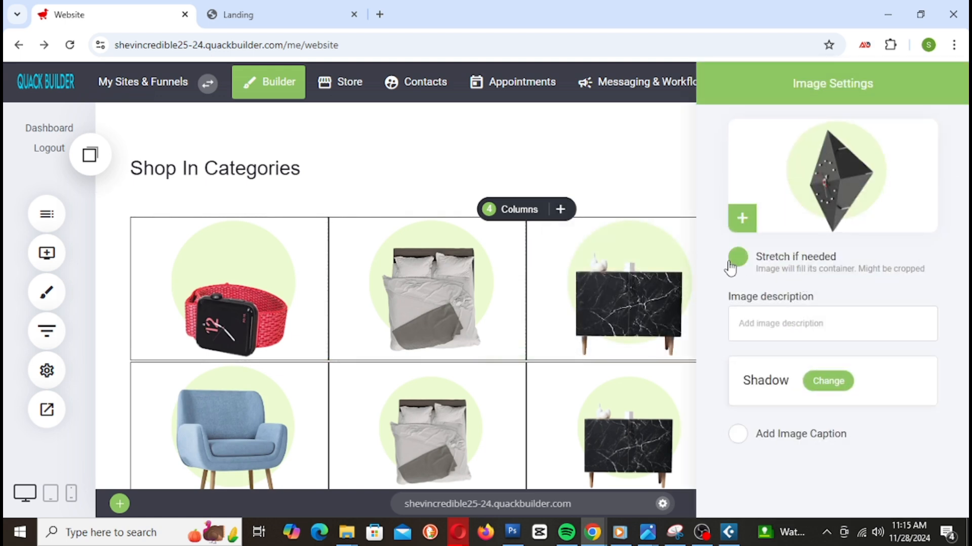
pyautogui.click(649, 287)
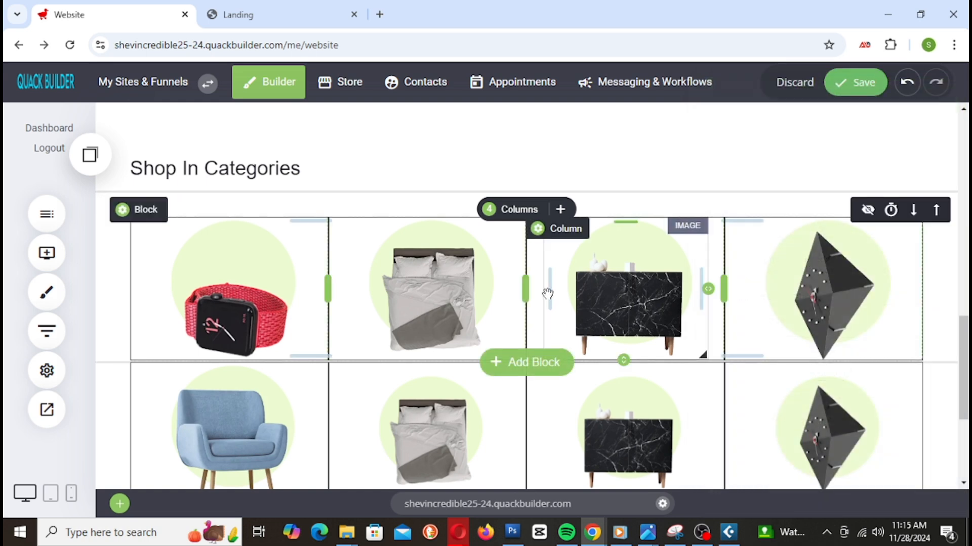
# Step: Turn on 'Stretch if needed' for the second-row chair, bed, dresser and clock images, then close the panel
pyautogui.scroll(-3, 546, 293)
pyautogui.click(259, 252)
pyautogui.click(739, 258)
pyautogui.click(581, 310)
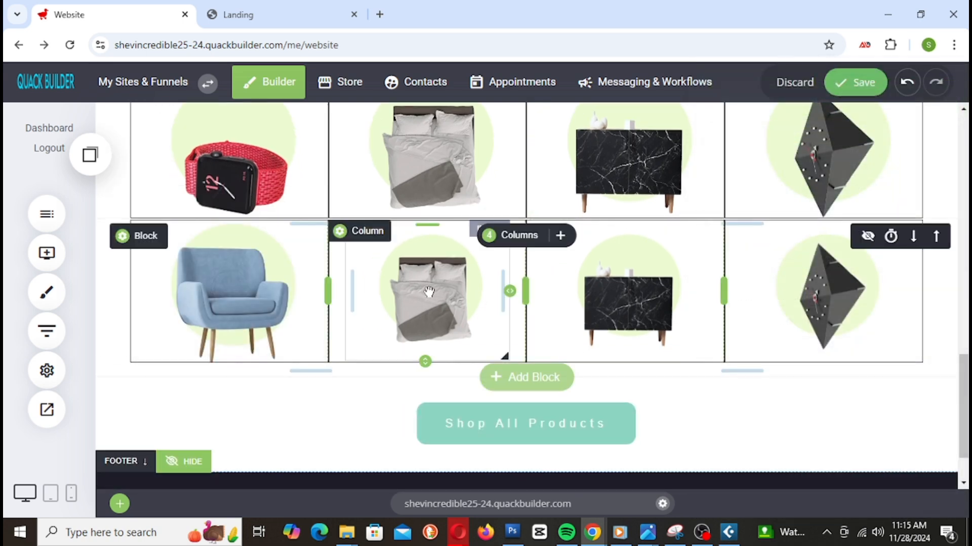
pyautogui.doubleClick(428, 290)
pyautogui.click(737, 257)
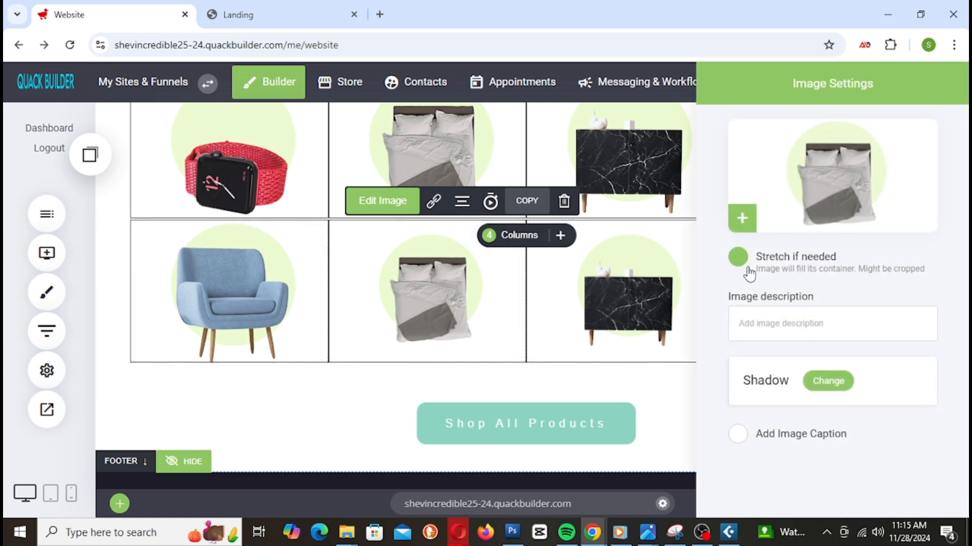
pyautogui.click(643, 294)
pyautogui.doubleClick(644, 296)
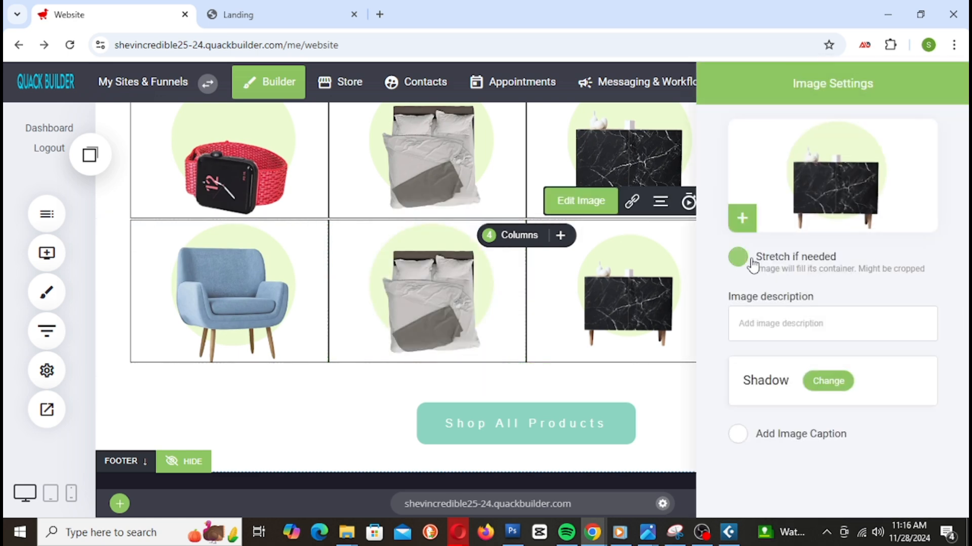
pyautogui.click(738, 257)
pyautogui.click(622, 295)
pyautogui.doubleClick(800, 306)
pyautogui.click(737, 258)
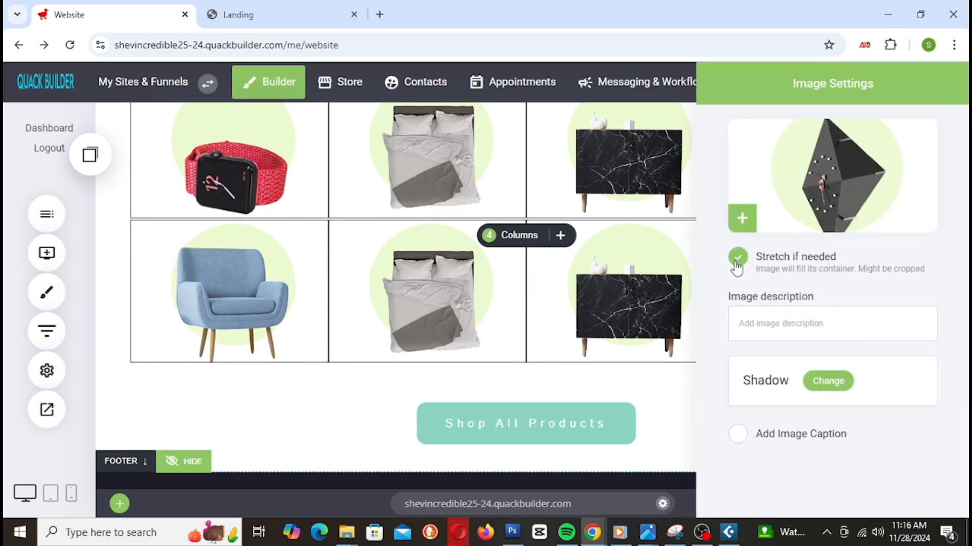
pyautogui.click(630, 288)
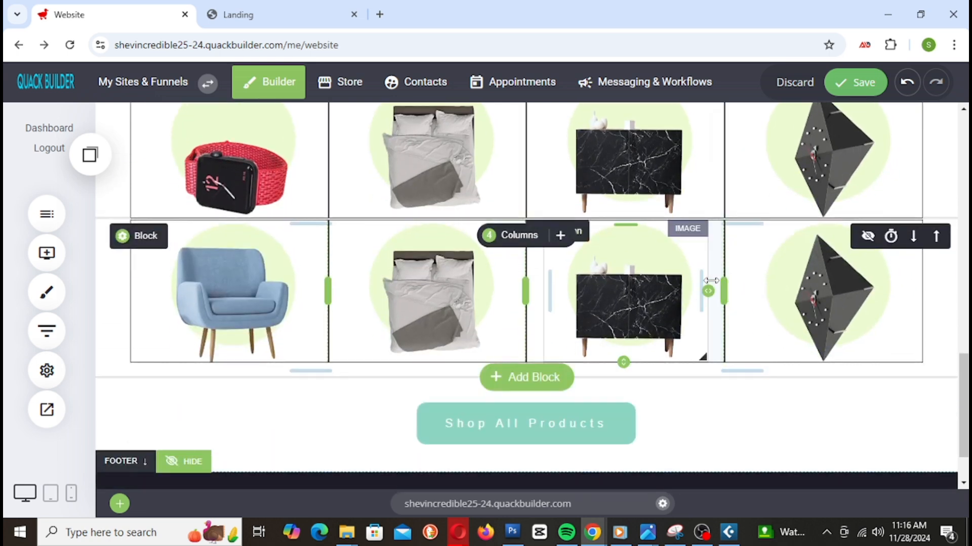
pyautogui.scroll(1, 677, 337)
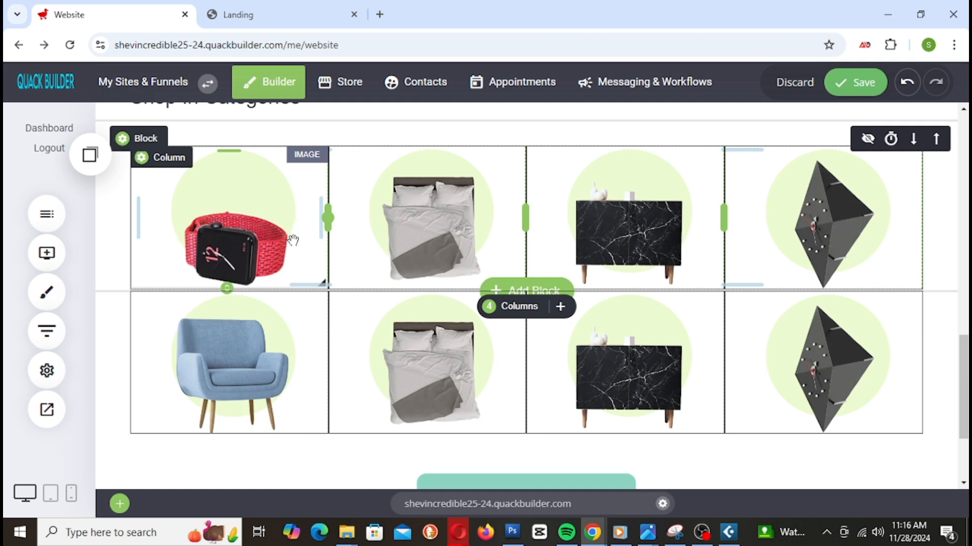
# Step: Enlarge the first-row watch, bed, dresser and clock images to deepen the top row
pyautogui.moveTo(215, 290); pyautogui.dragTo(238, 295)
pyautogui.moveTo(241, 291); pyautogui.dragTo(241, 298)
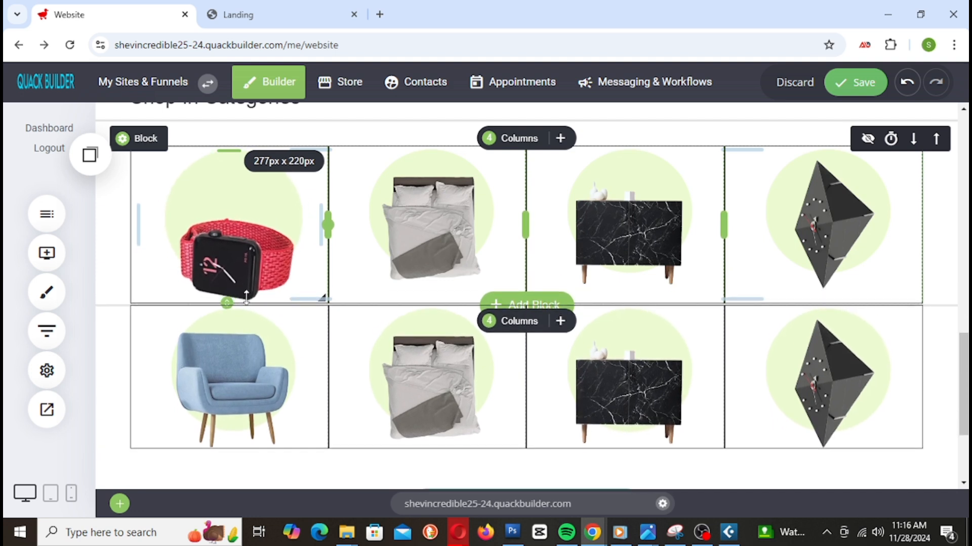
pyautogui.moveTo(425, 288); pyautogui.dragTo(431, 315)
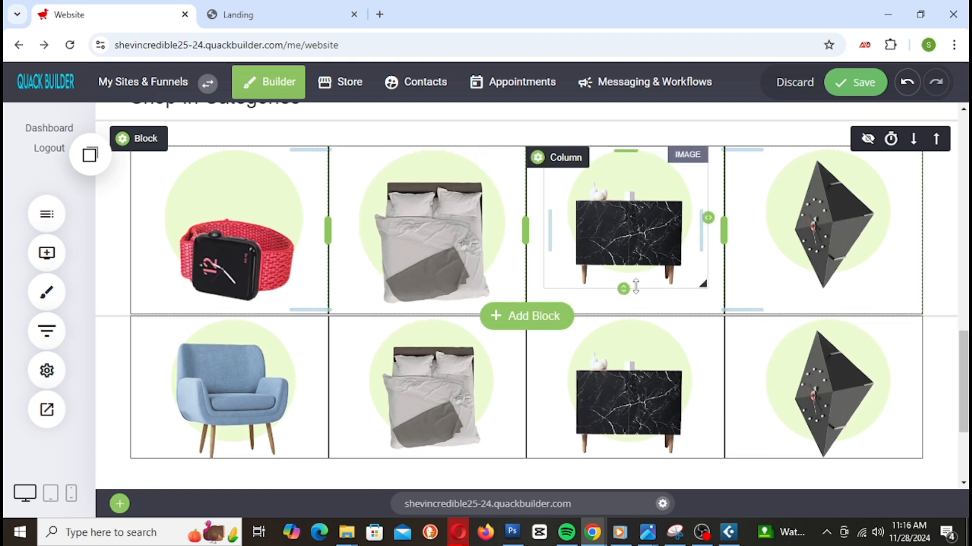
pyautogui.moveTo(623, 288); pyautogui.dragTo(625, 317)
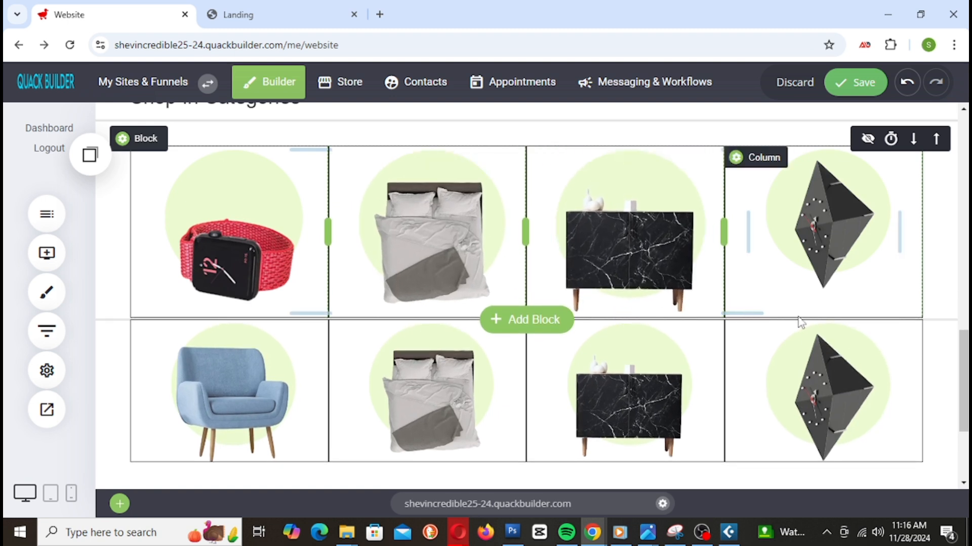
pyautogui.moveTo(825, 286); pyautogui.dragTo(824, 316)
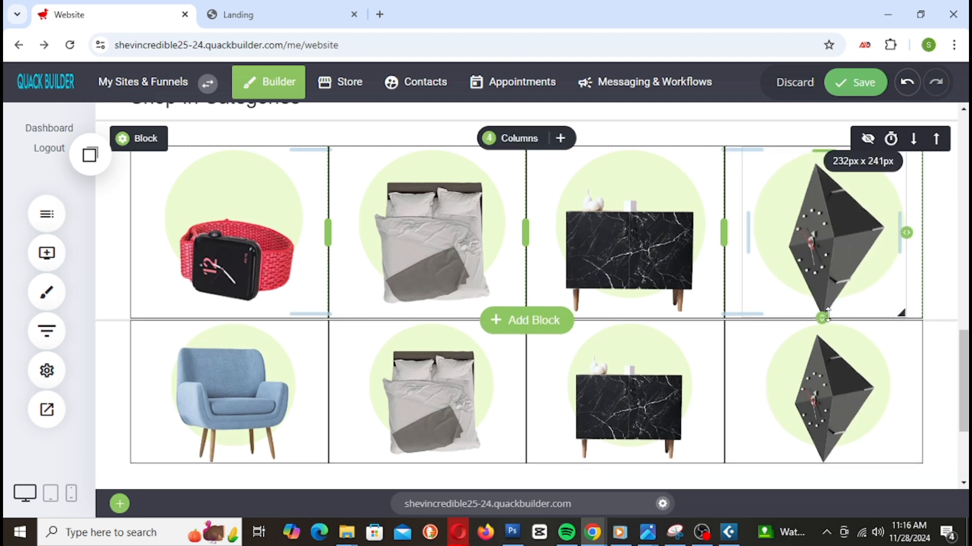
# Step: Enlarge the second-row chair, bed, dresser and clock images to deepen the bottom row
pyautogui.scroll(-2, 228, 355)
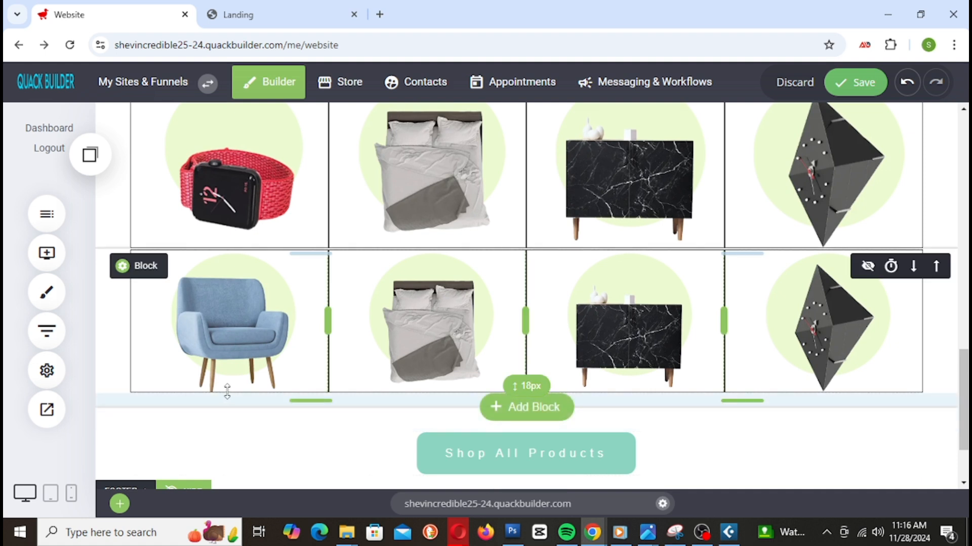
pyautogui.moveTo(225, 391); pyautogui.dragTo(226, 427)
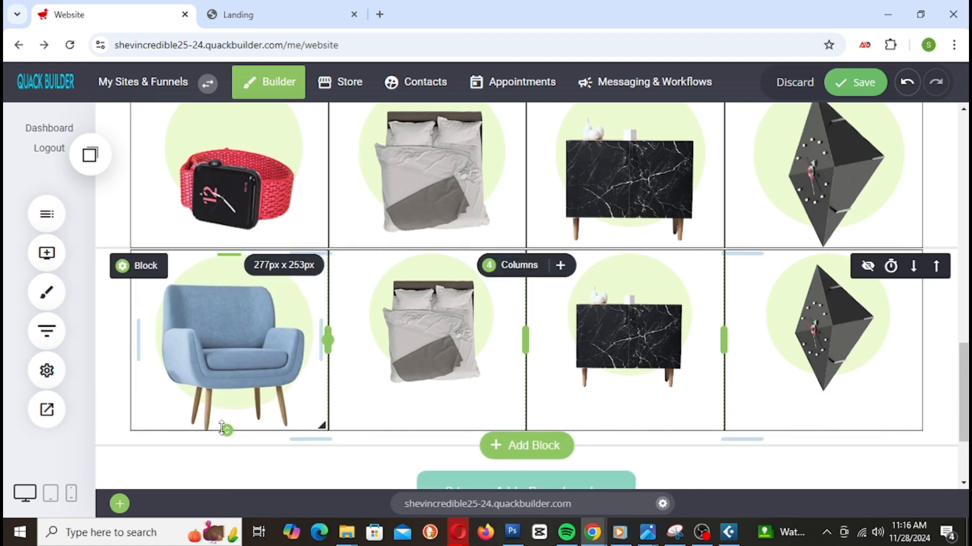
pyautogui.moveTo(425, 400); pyautogui.dragTo(419, 436)
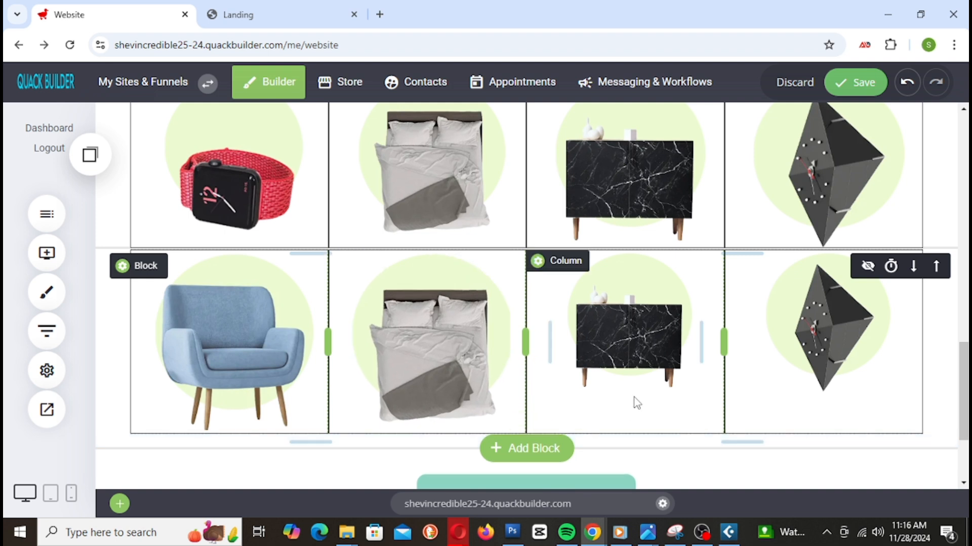
pyautogui.moveTo(629, 385); pyautogui.dragTo(623, 430)
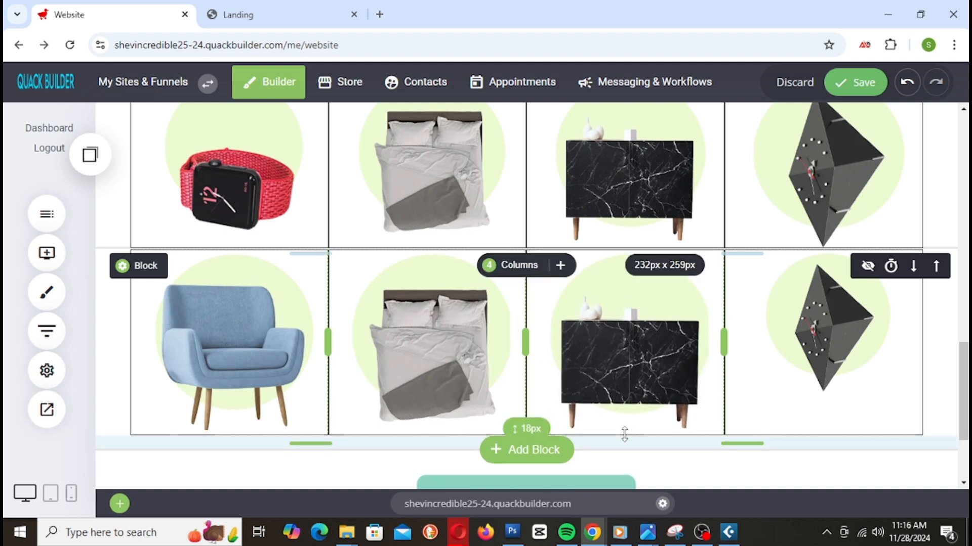
pyautogui.moveTo(823, 391); pyautogui.dragTo(827, 429)
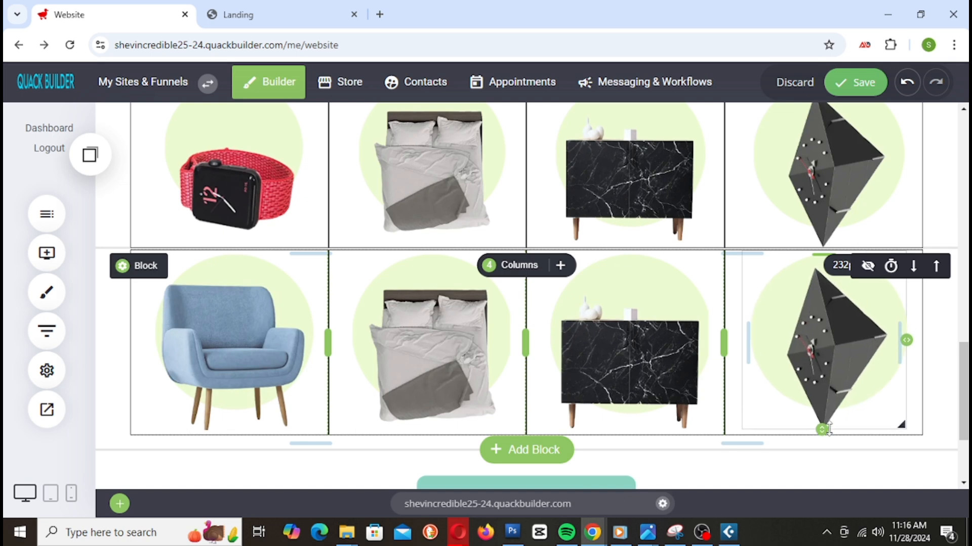
pyautogui.scroll(8, 739, 334)
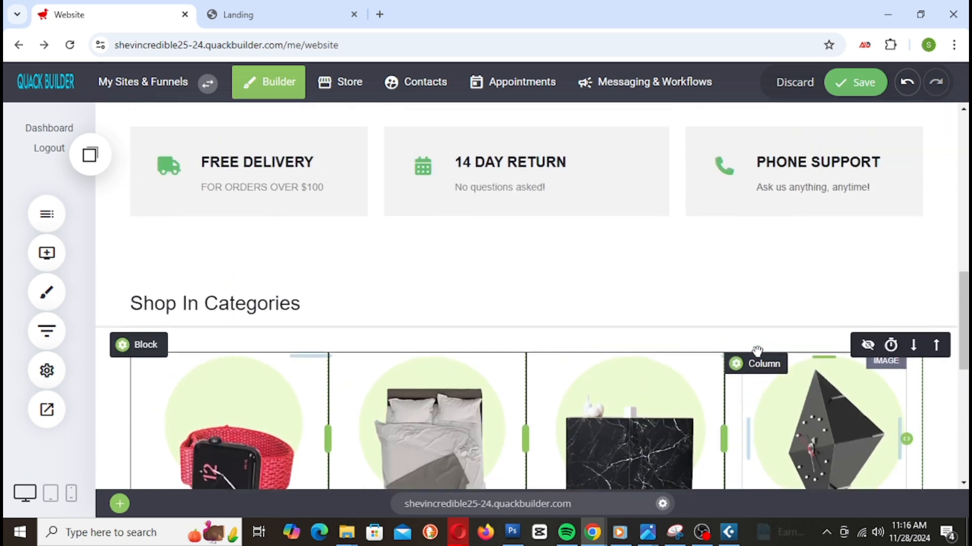
pyautogui.click(879, 87)
pyautogui.scroll(-8, 559, 217)
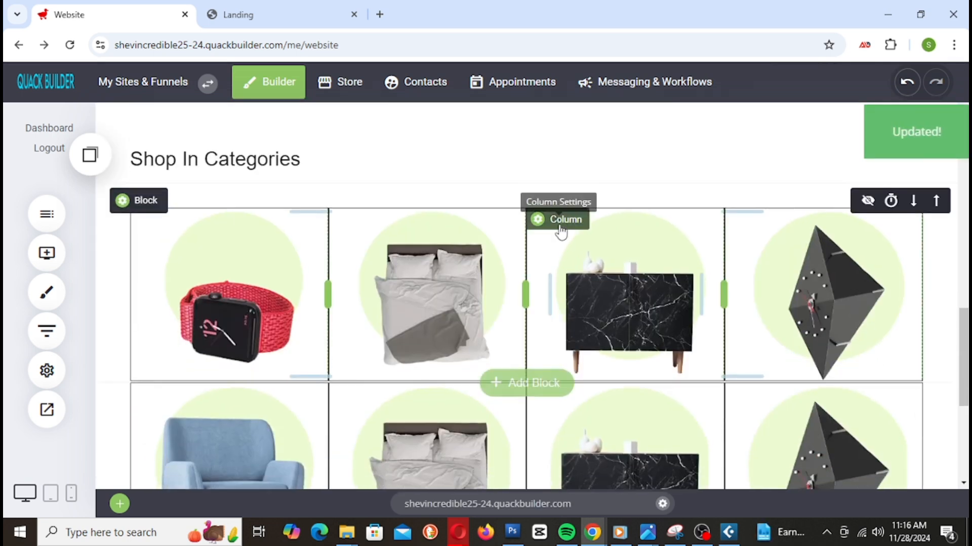
pyautogui.click(241, 23)
pyautogui.rightClick(242, 23)
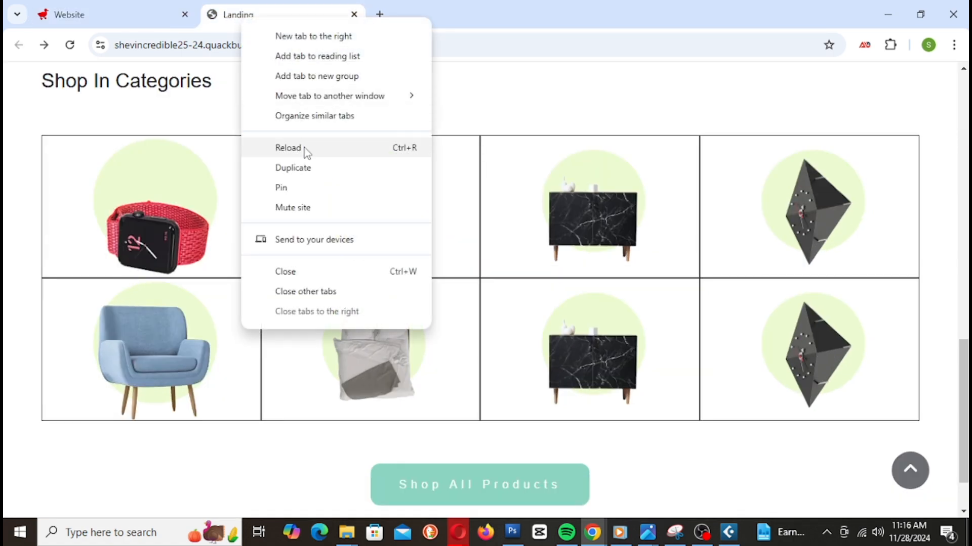
pyautogui.click(305, 148)
pyautogui.scroll(12, 804, 332)
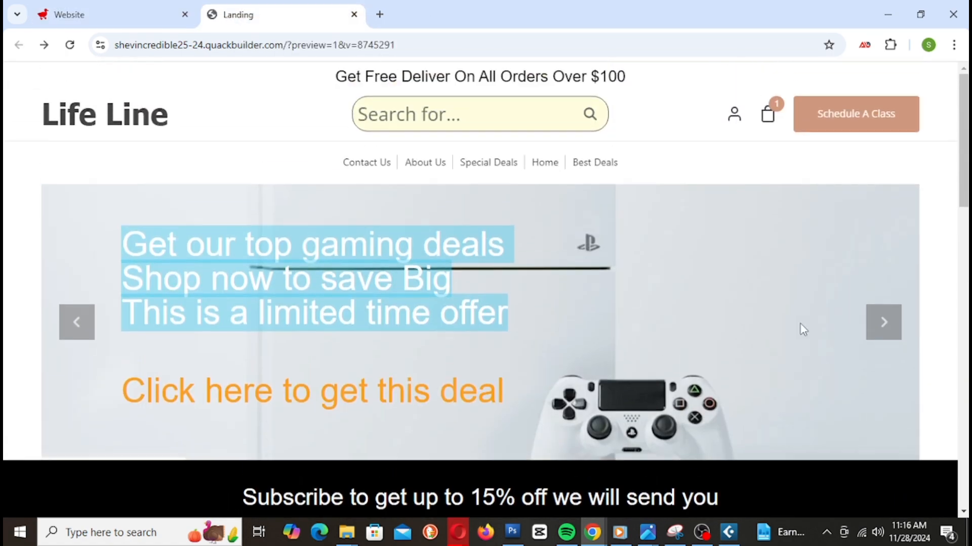
pyautogui.scroll(-9, 800, 325)
pyautogui.scroll(-5, 802, 329)
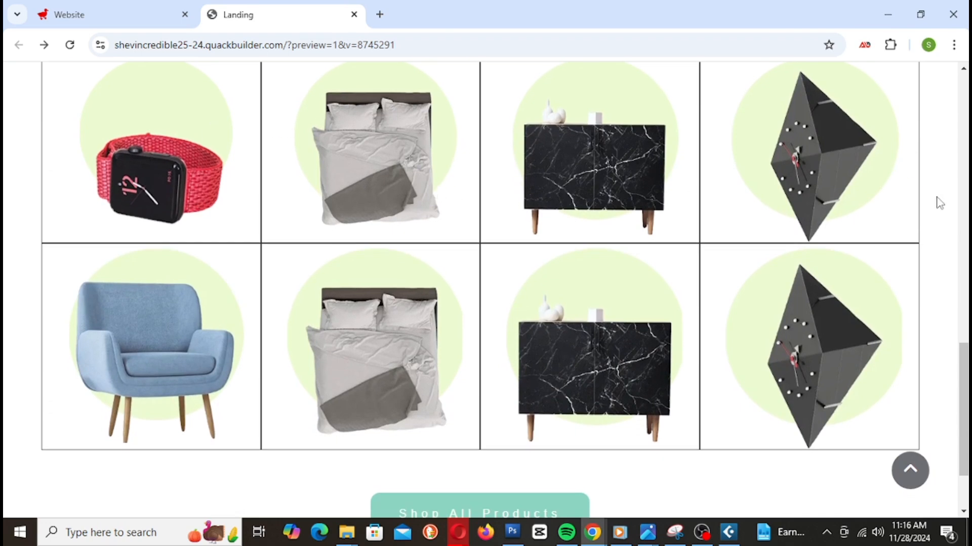
pyautogui.scroll(-2, 644, 248)
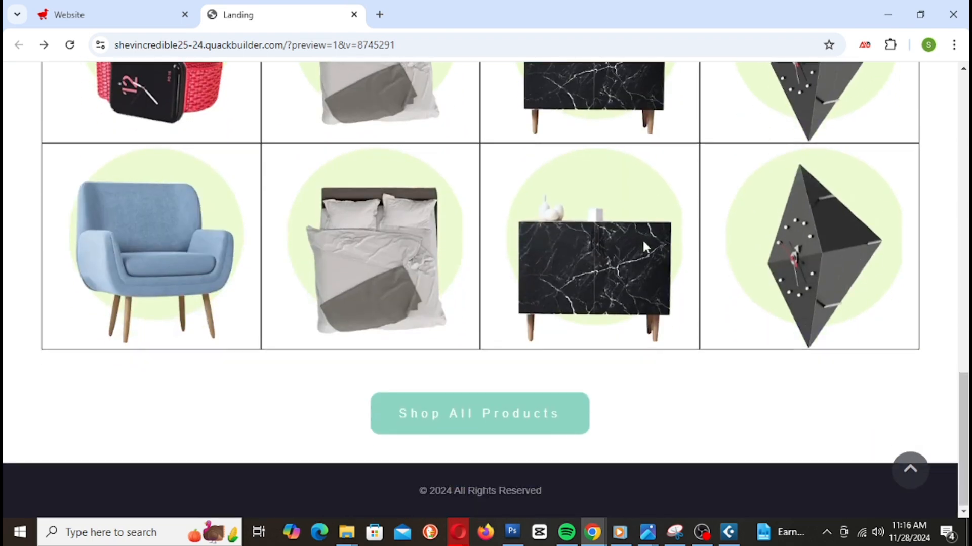
pyautogui.scroll(9, 648, 244)
pyautogui.scroll(-4, 650, 241)
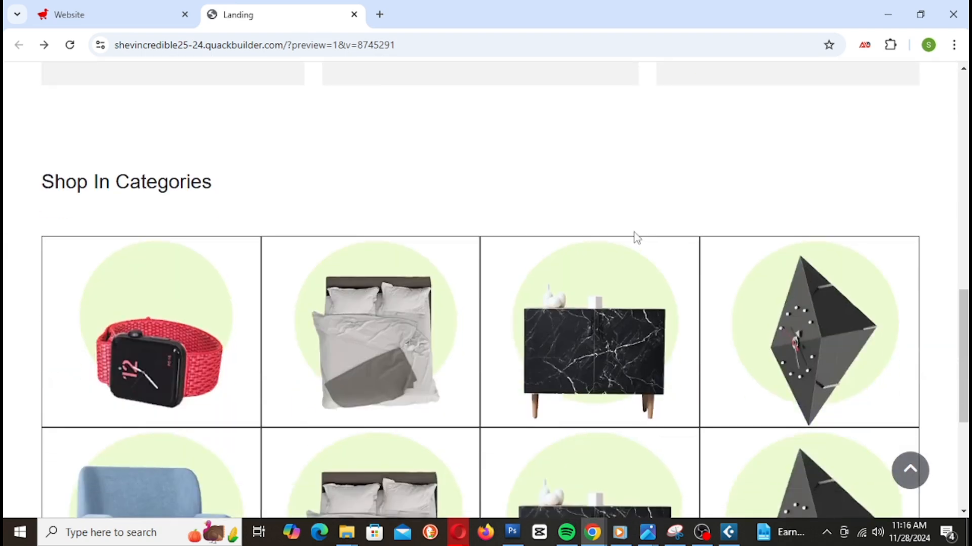
pyautogui.scroll(-5, 883, 326)
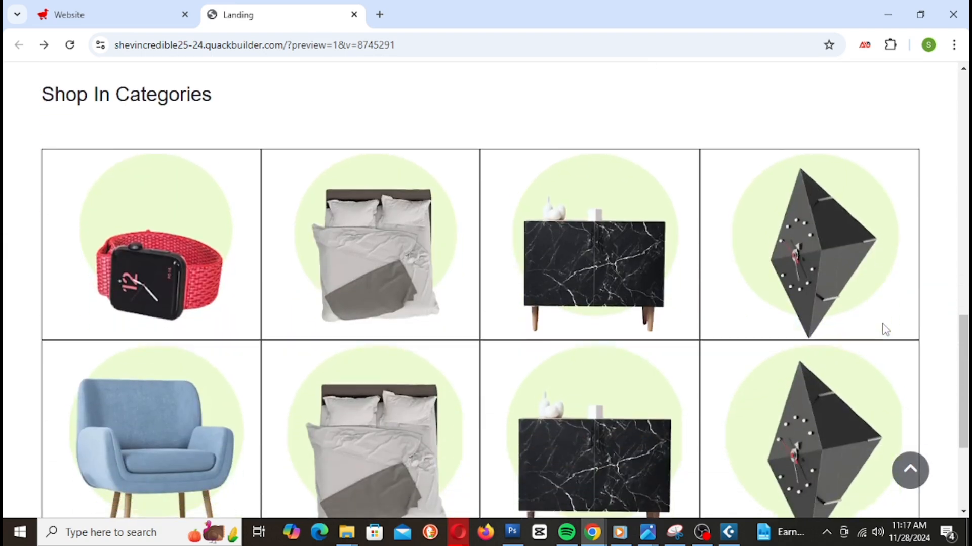
pyautogui.scroll(18, 850, 263)
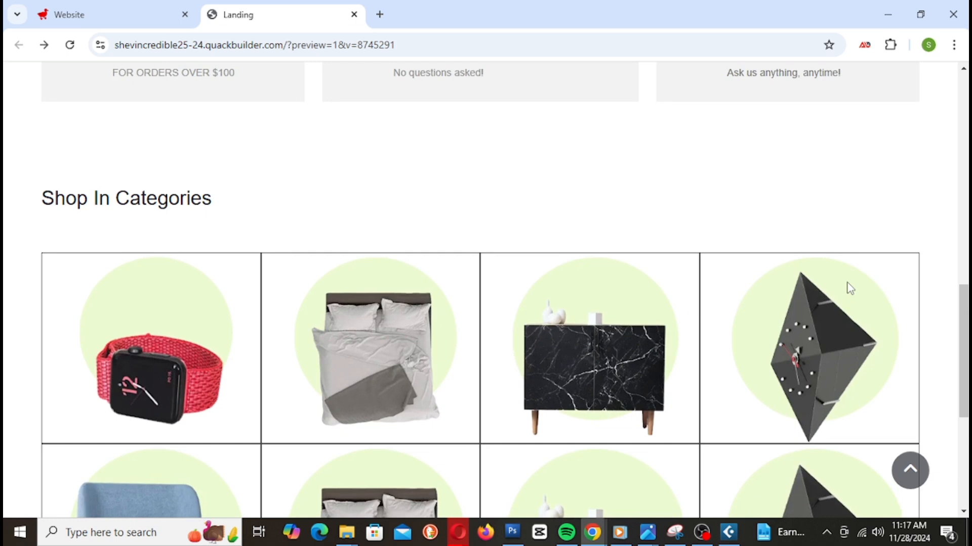
pyautogui.scroll(-13, 845, 281)
pyautogui.scroll(-3, 845, 278)
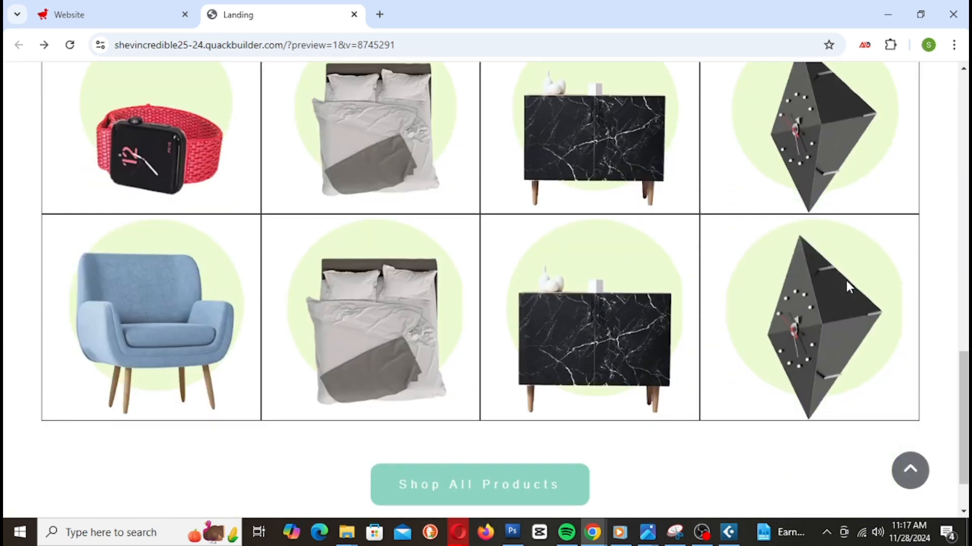
pyautogui.scroll(2, 848, 283)
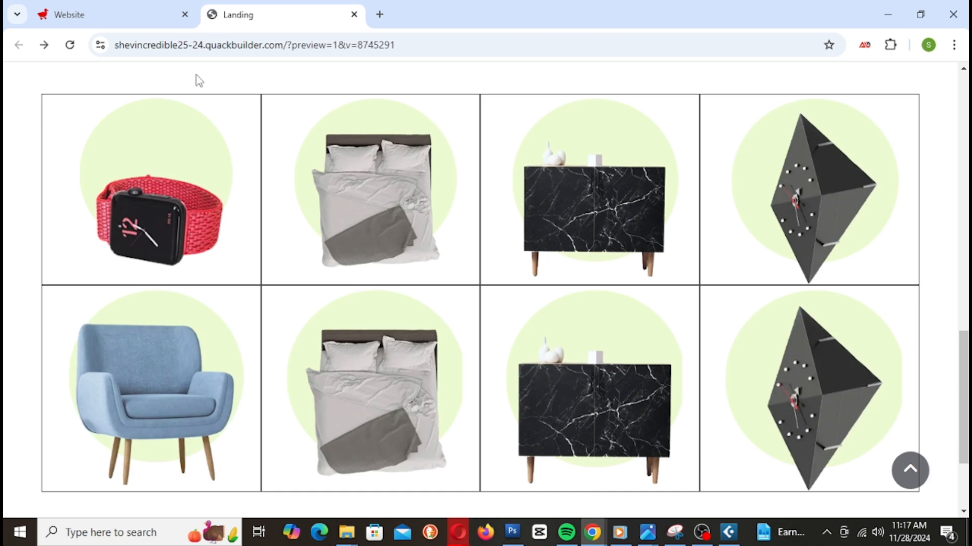
pyautogui.click(110, 15)
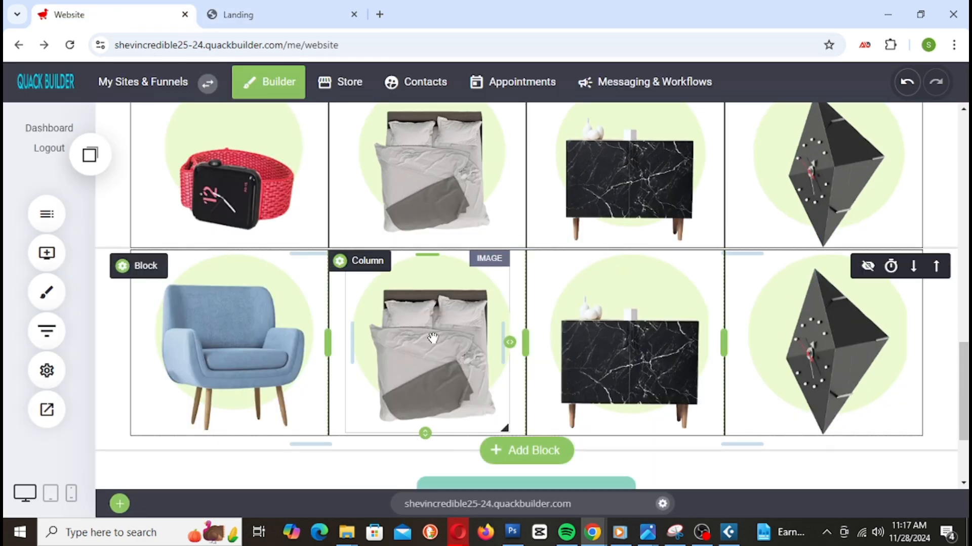
# Step: Replace the second-row bed with the diamond clock and the top-row cabinet with the red watch
pyautogui.click(432, 337)
pyautogui.click(836, 188)
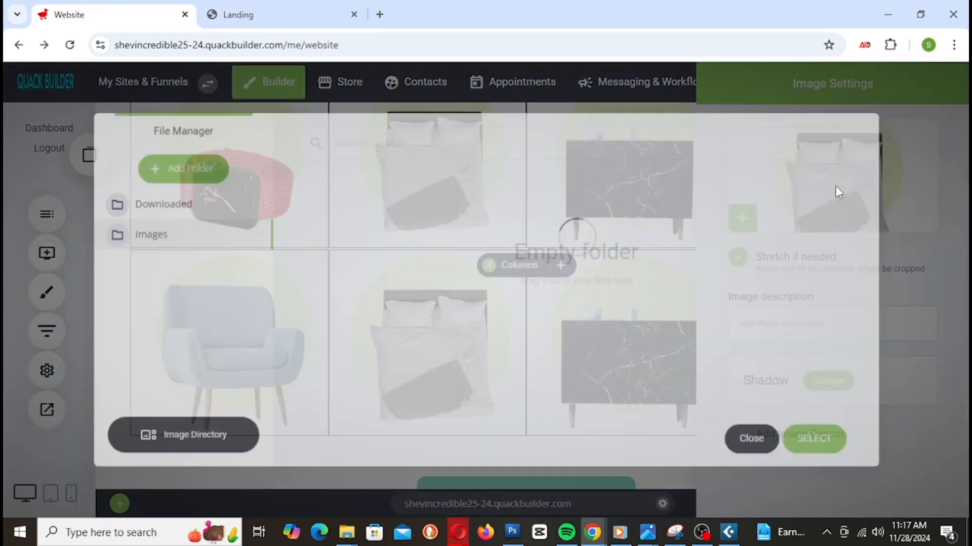
pyautogui.scroll(-3, 638, 304)
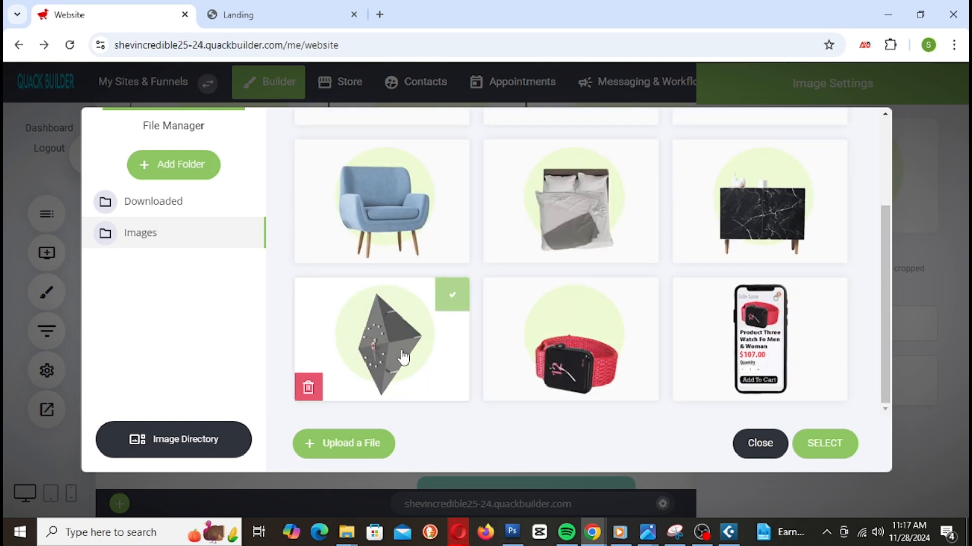
pyautogui.click(415, 310)
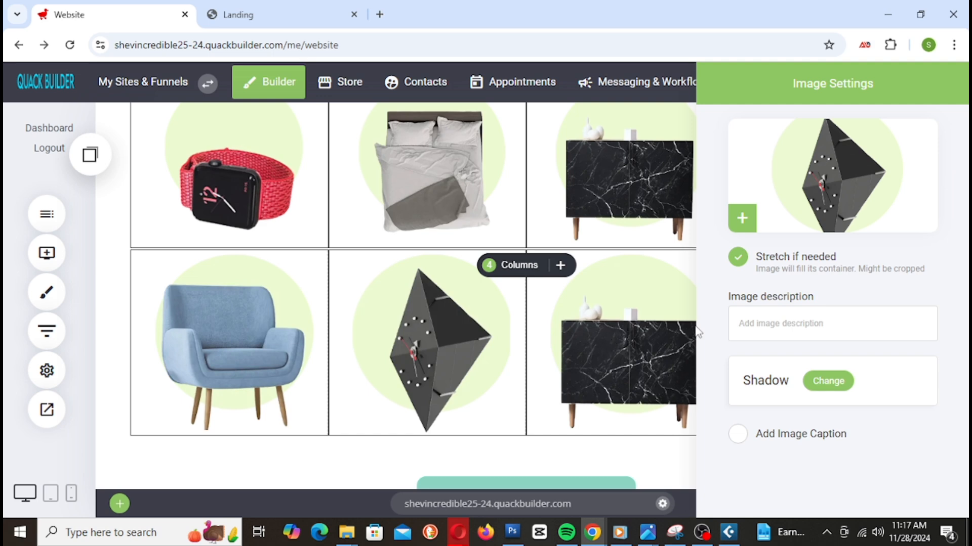
pyautogui.click(658, 202)
pyautogui.click(664, 171)
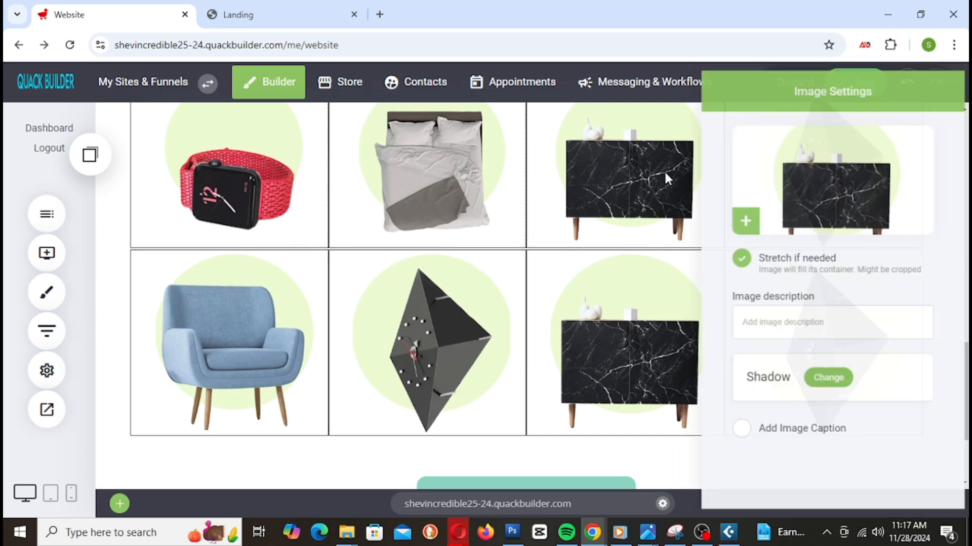
pyautogui.click(842, 175)
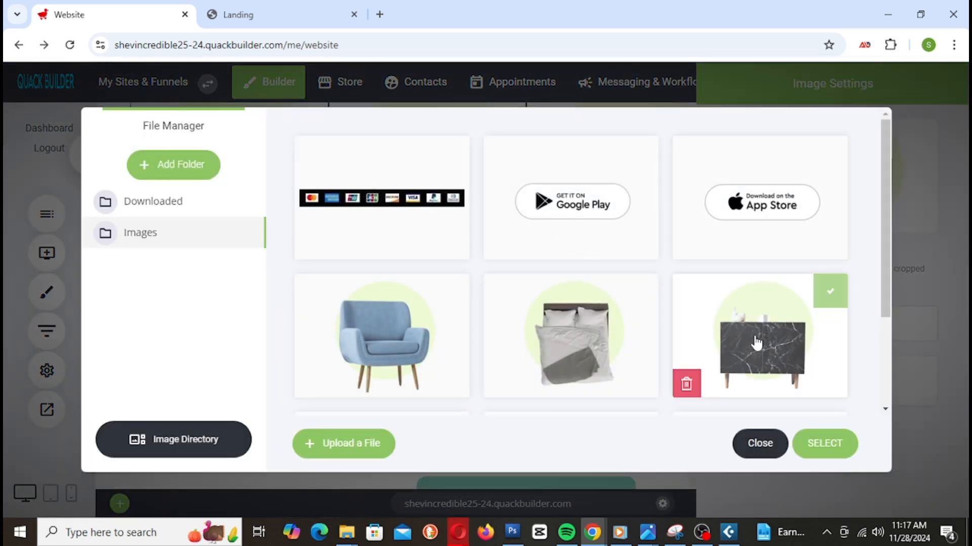
pyautogui.scroll(-3, 756, 346)
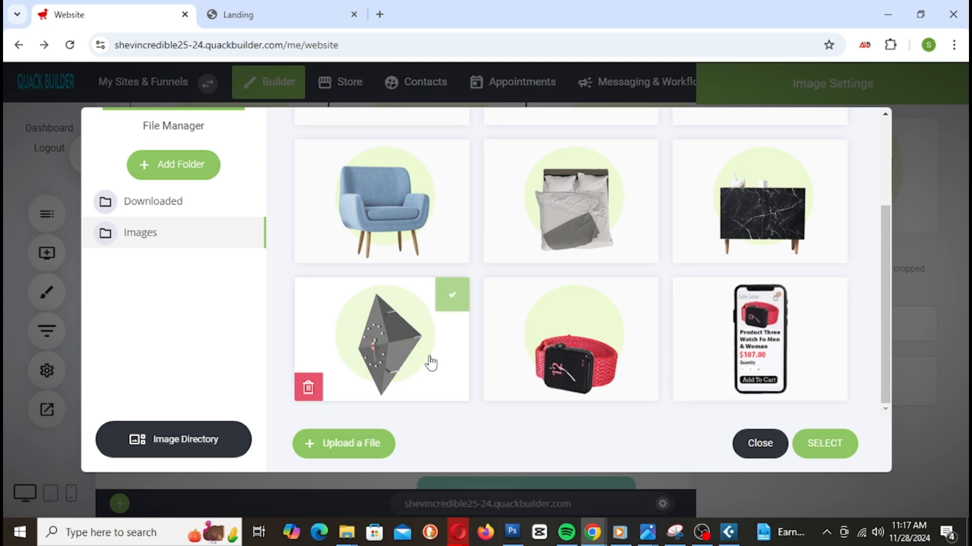
pyautogui.click(583, 348)
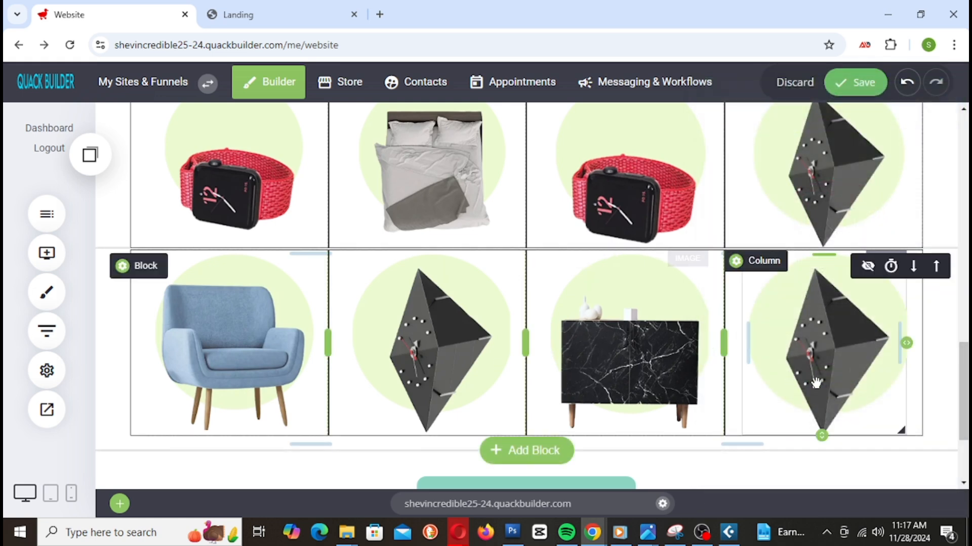
# Step: Replace the bottom-right clock image with the blue chair from File Manager
pyautogui.scroll(-1, 820, 381)
pyautogui.scroll(2, 821, 383)
pyautogui.scroll(-1, 821, 383)
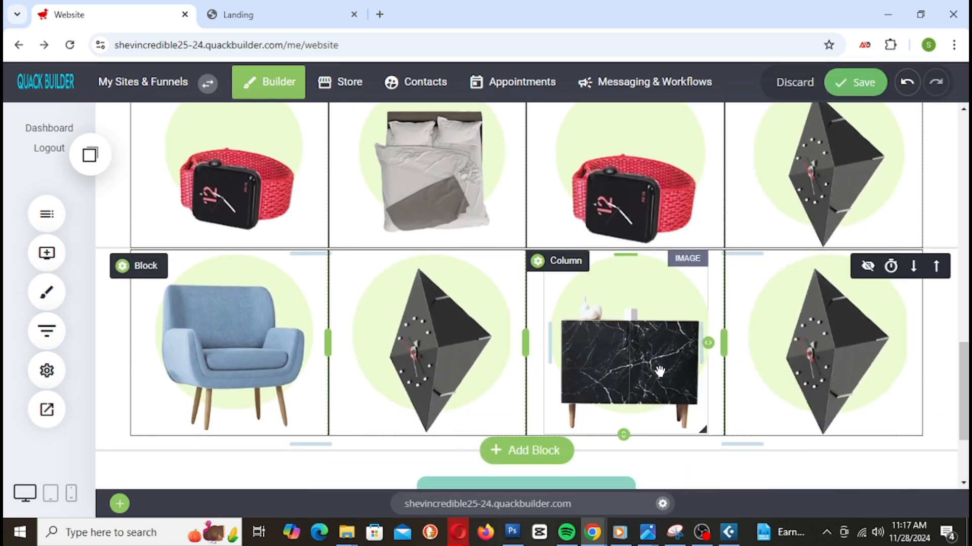
pyautogui.doubleClick(815, 371)
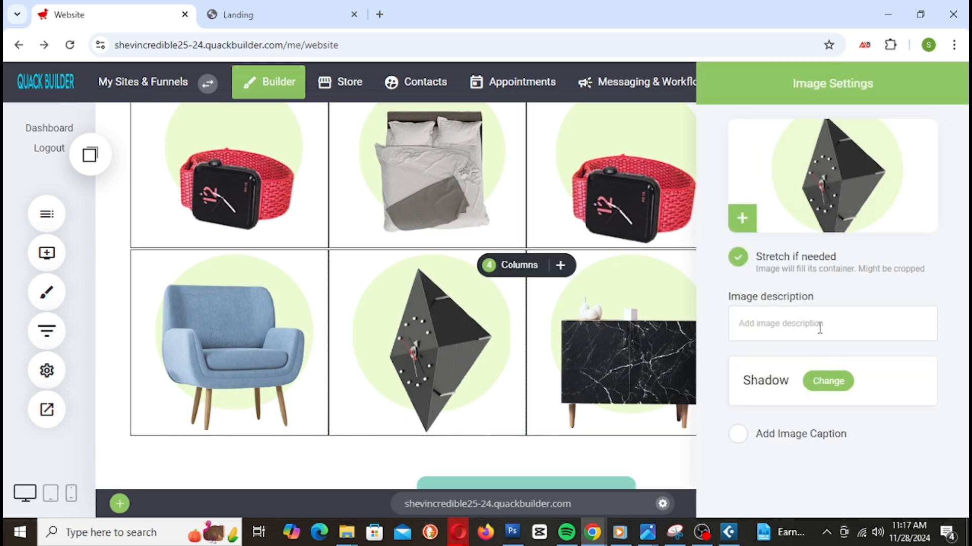
pyautogui.click(808, 191)
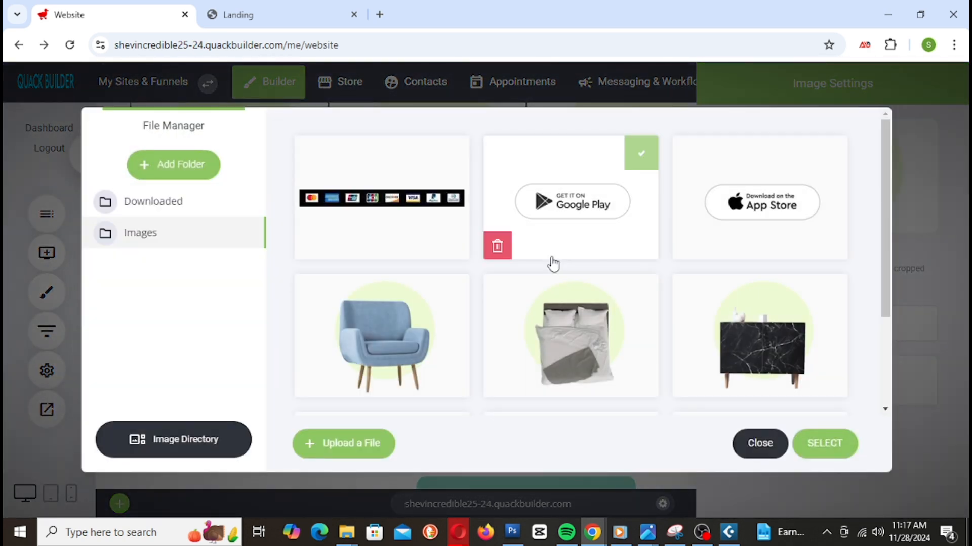
pyautogui.scroll(-3, 549, 281)
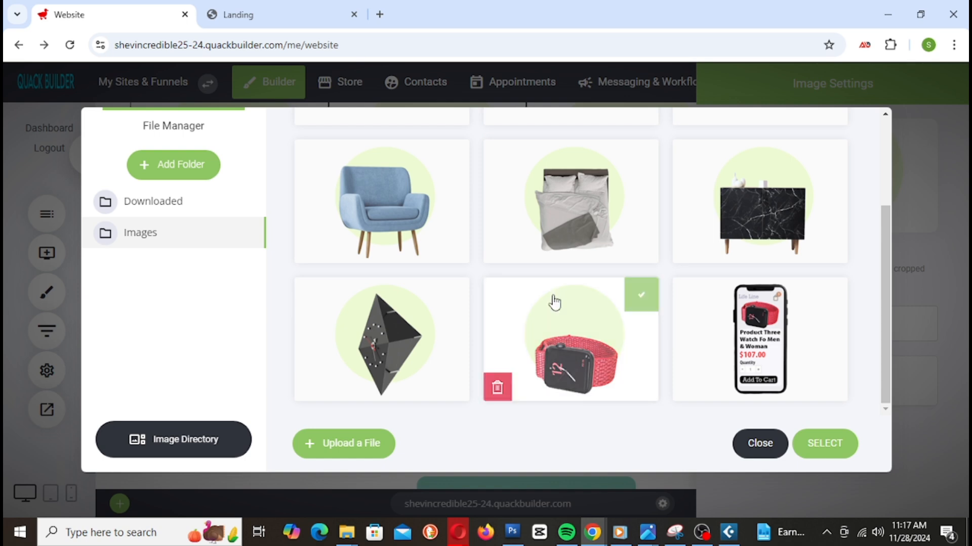
pyautogui.scroll(3, 553, 302)
pyautogui.scroll(-3, 553, 303)
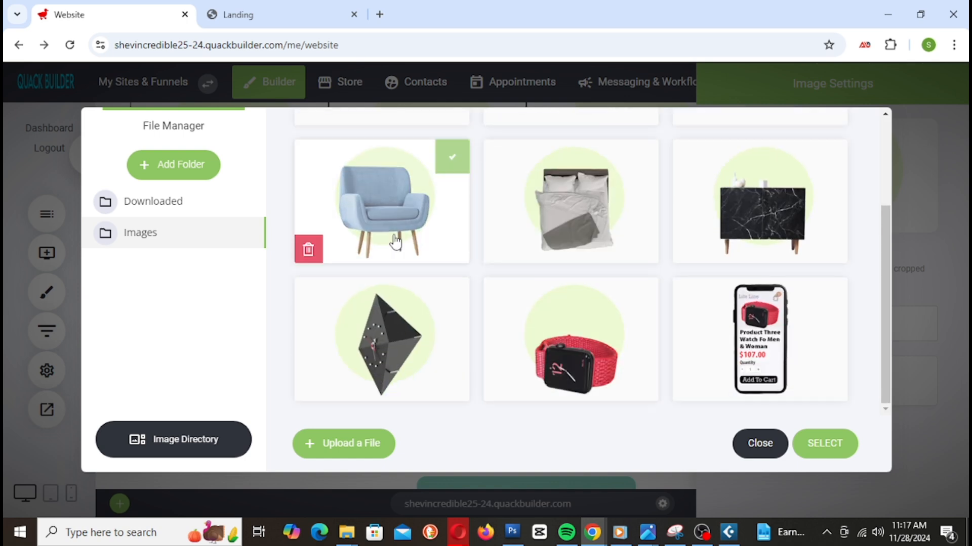
pyautogui.click(398, 209)
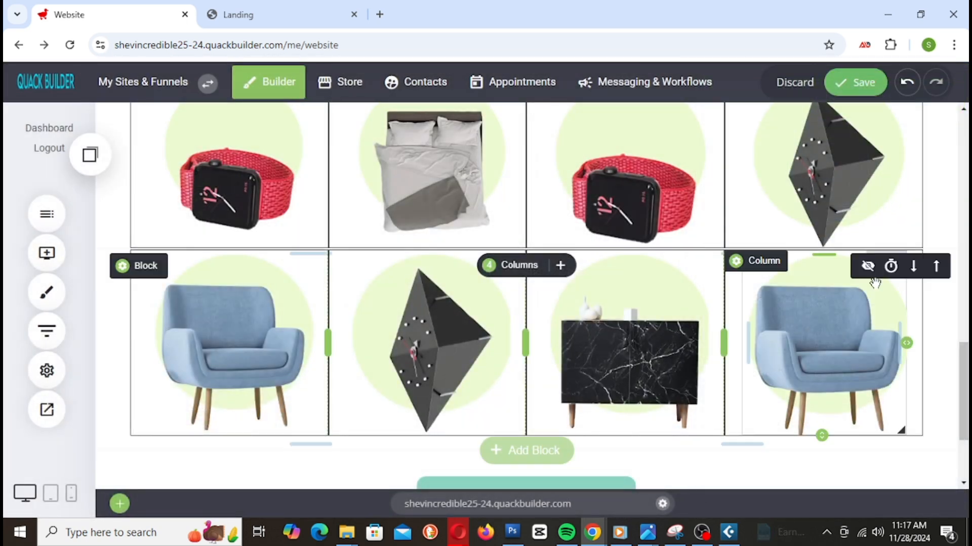
pyautogui.scroll(3, 835, 372)
pyautogui.scroll(-3, 835, 372)
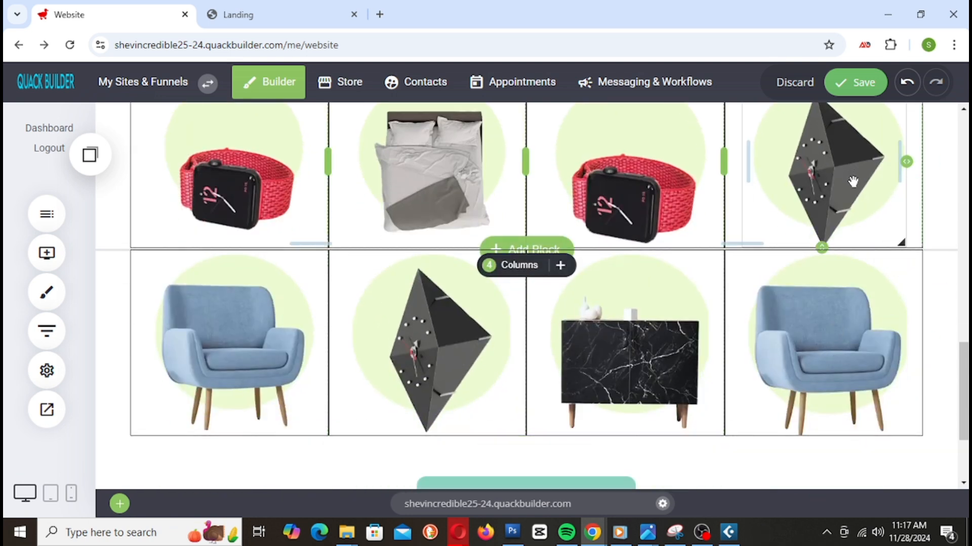
pyautogui.scroll(2, 852, 181)
pyautogui.scroll(-2, 853, 181)
# Step: Save the grid (watch, bed, watch, clock / chair, clock, cabinet, chair) and view it in the Landing preview
pyautogui.click(855, 96)
pyautogui.scroll(7, 580, 389)
pyautogui.scroll(-5, 582, 393)
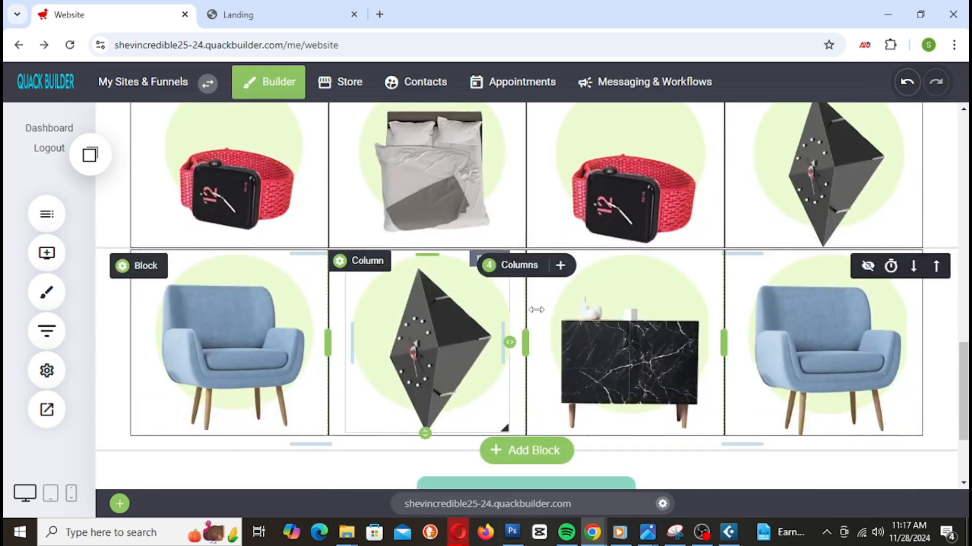
pyautogui.scroll(5, 785, 321)
pyautogui.scroll(-3, 785, 321)
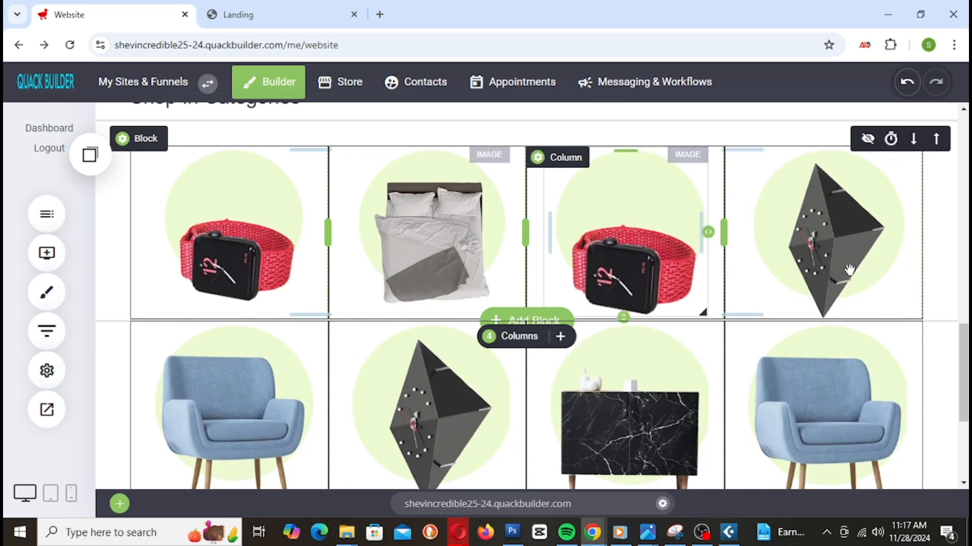
pyautogui.scroll(-3, 552, 238)
pyautogui.scroll(3, 531, 238)
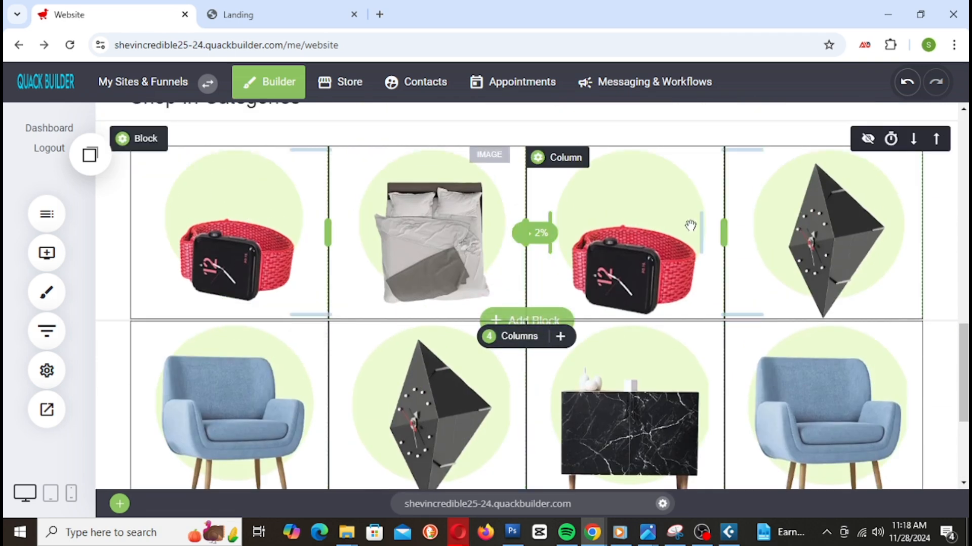
pyautogui.scroll(-1, 657, 341)
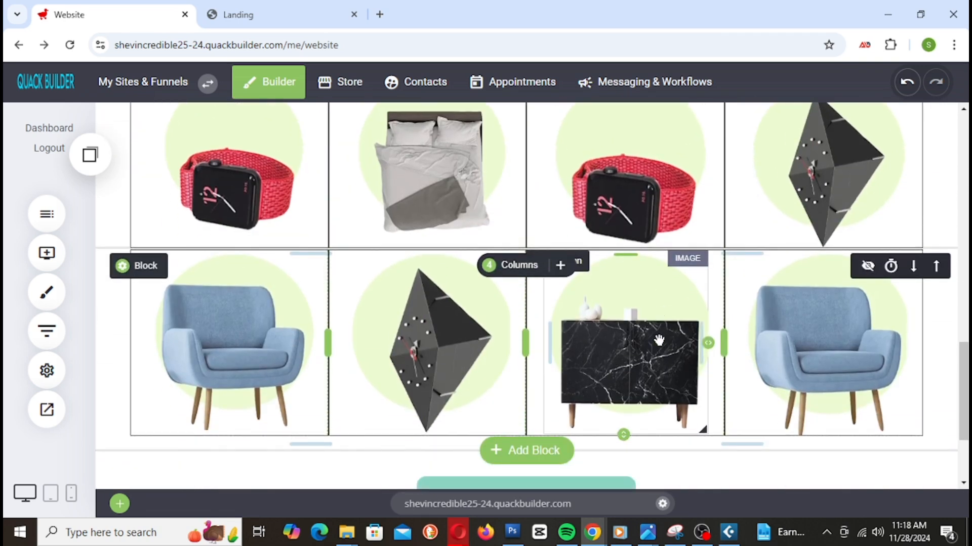
pyautogui.scroll(1, 659, 340)
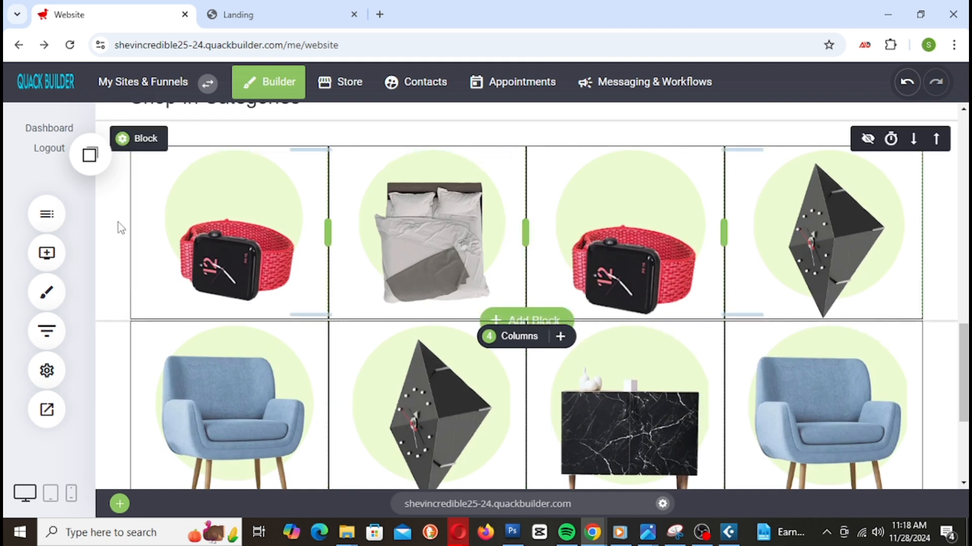
pyautogui.scroll(-1, 460, 216)
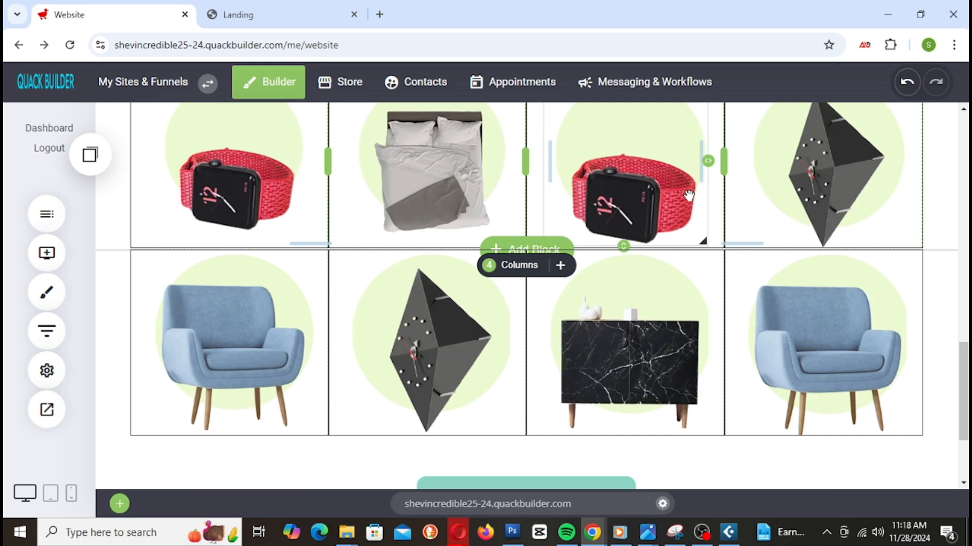
pyautogui.hotkey('ctrl', 'Tab')
pyautogui.scroll(-15, 778, 342)
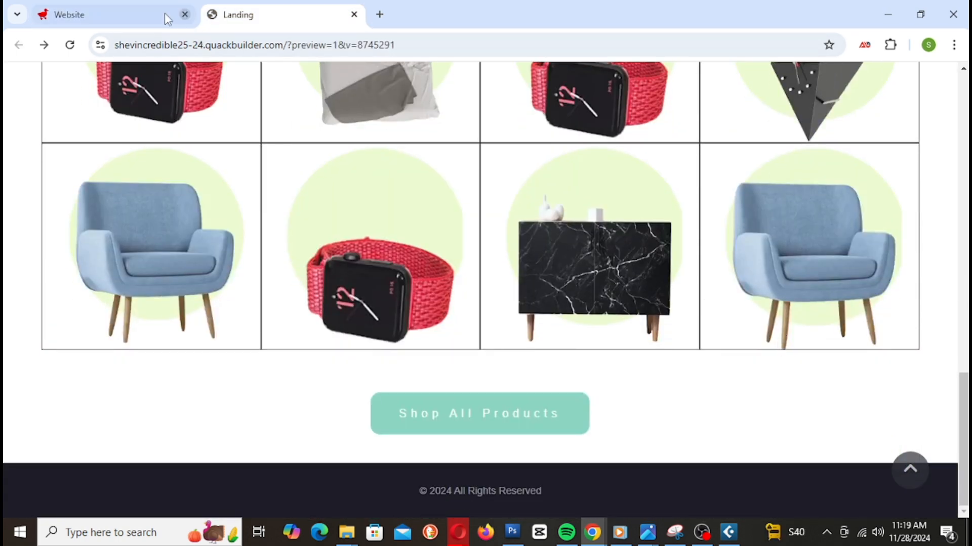
# Step: Drag a Container widget from Add Widget to just below the Shop All Products button
pyautogui.click(167, 19)
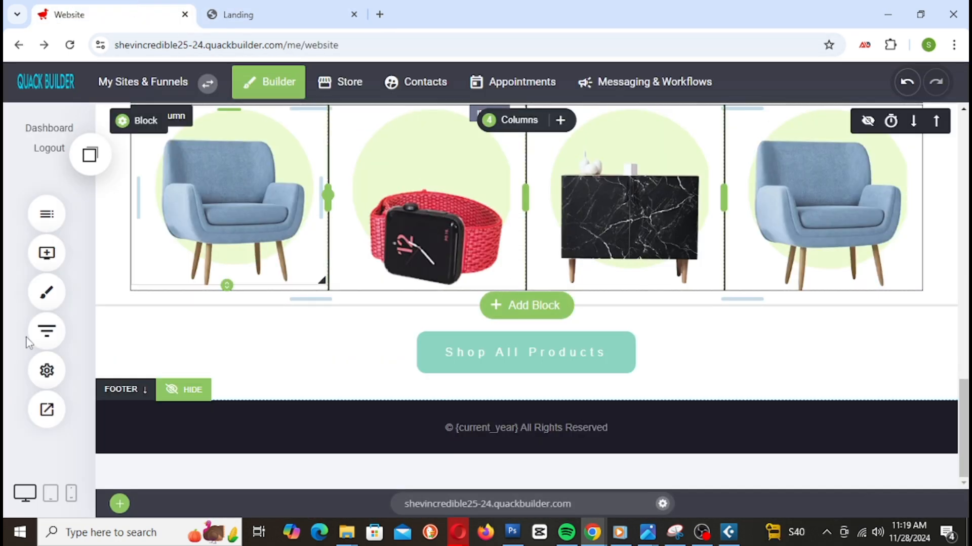
pyautogui.click(46, 253)
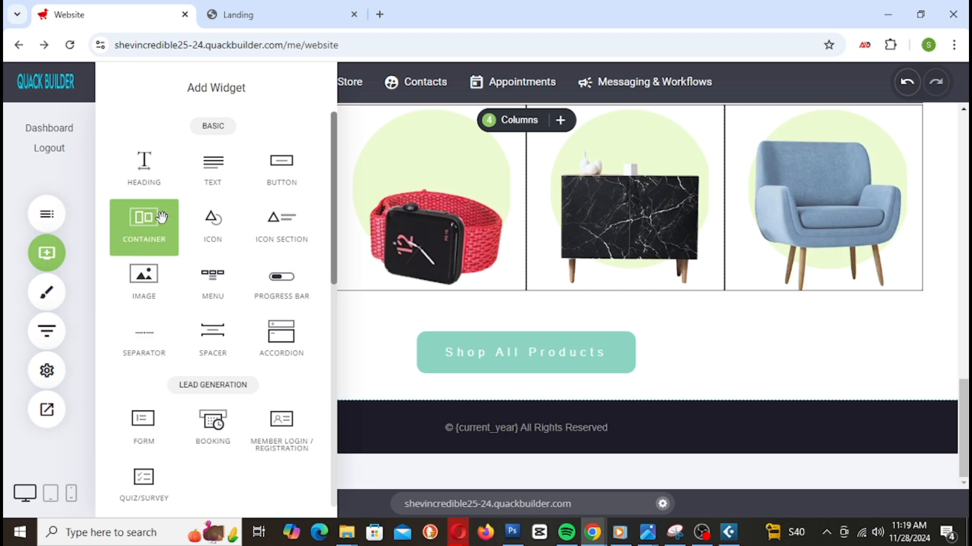
pyautogui.moveTo(161, 218); pyautogui.dragTo(546, 387)
pyautogui.scroll(-4, 889, 326)
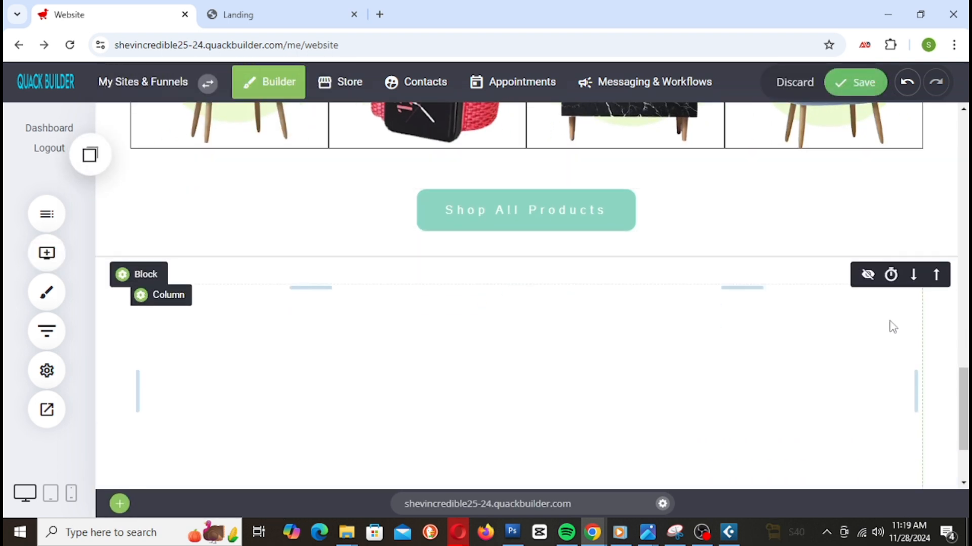
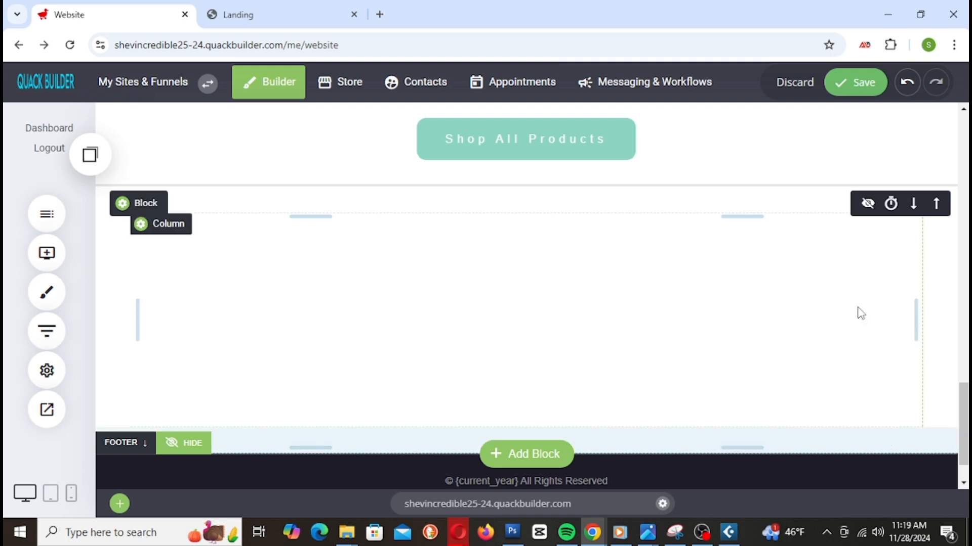
# Step: Check the page in the Landing live preview, then go back to the editor
pyautogui.click(309, 7)
pyautogui.scroll(7, 413, 262)
pyautogui.scroll(-2, 407, 282)
pyautogui.scroll(-5, 306, 235)
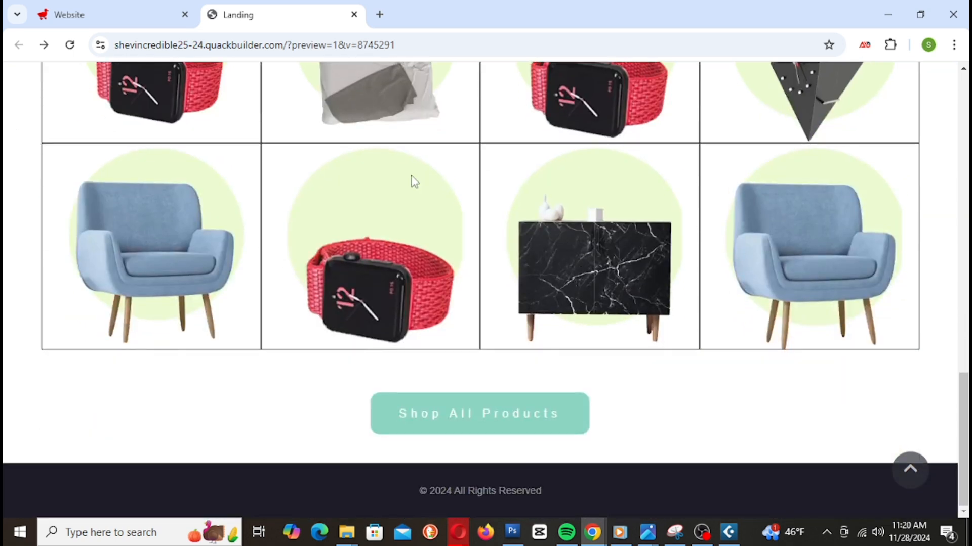
pyautogui.click(54, 8)
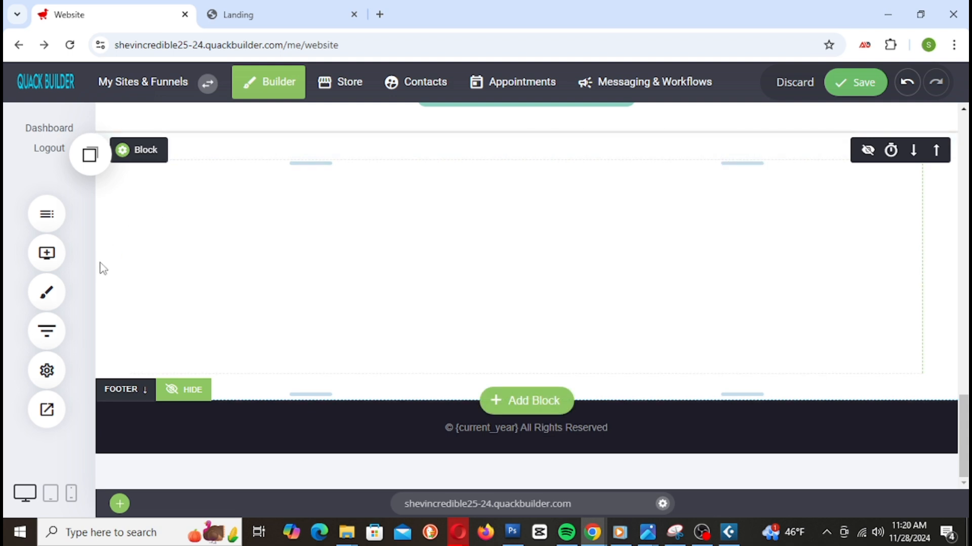
# Step: Add an empty Container below Shop All Products and drop a Heading widget into it
pyautogui.click(50, 269)
pyautogui.moveTo(162, 220); pyautogui.dragTo(406, 193)
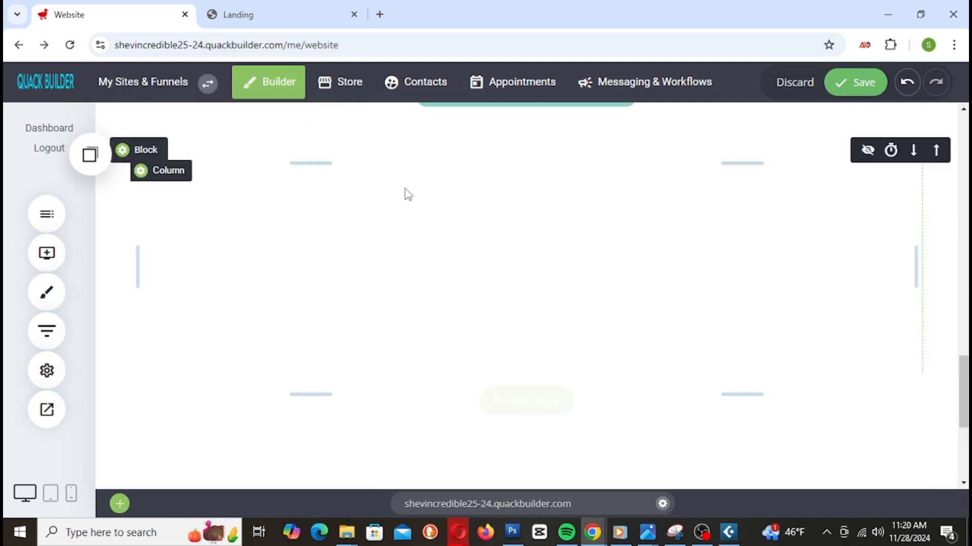
pyautogui.click(42, 271)
pyautogui.moveTo(150, 188); pyautogui.dragTo(393, 180)
# Step: Change the heading text to 'Best Deals' at font size 36
pyautogui.click(212, 178)
pyautogui.doubleClick(211, 178)
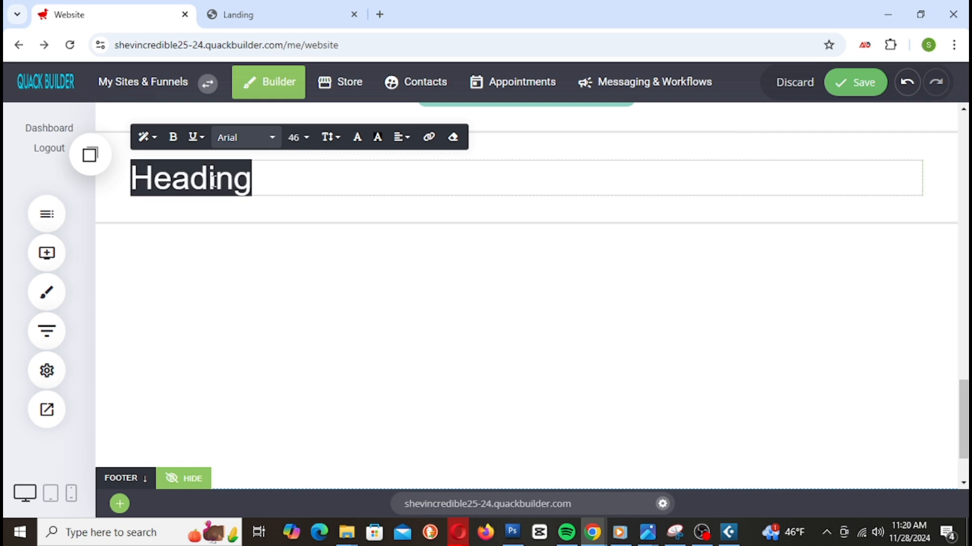
pyautogui.write('Best Deals')
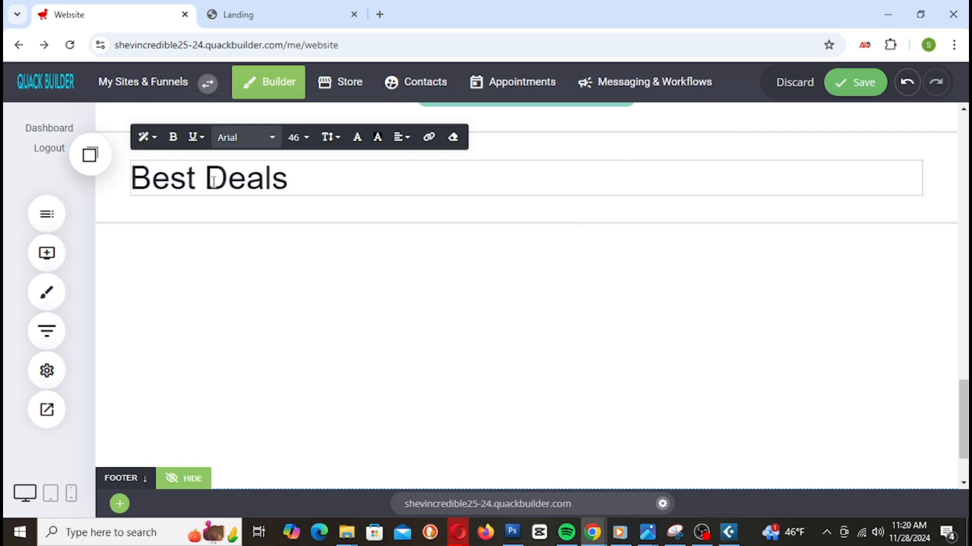
pyautogui.tripleClick(283, 183)
pyautogui.click(297, 138)
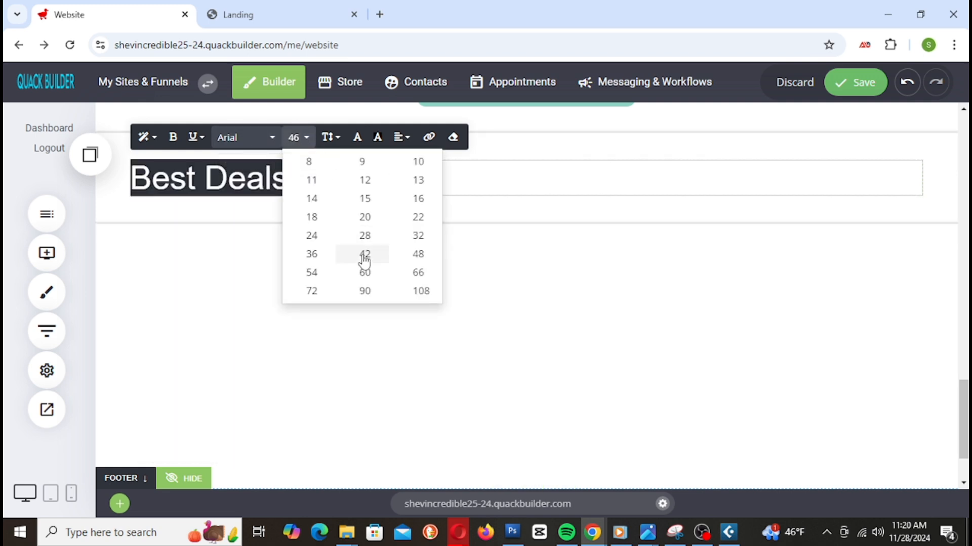
pyautogui.click(312, 255)
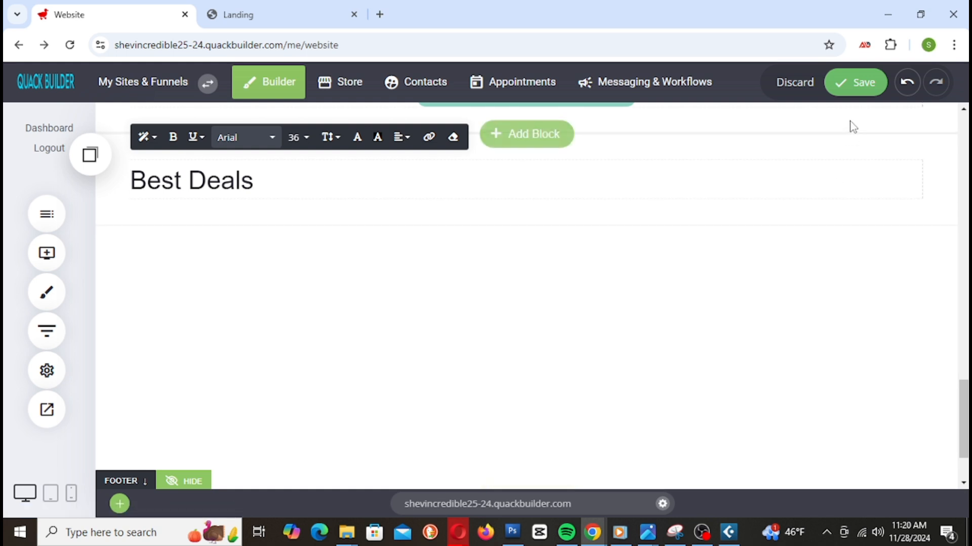
# Step: Save the page and tighten the section's bottom and top padding
pyautogui.click(860, 82)
pyautogui.moveTo(351, 211); pyautogui.dragTo(352, 194)
pyautogui.moveTo(349, 143)
pyautogui.mouseDown()
pyautogui.moveTo(351, 106)
pyautogui.moveTo(345, 136)
pyautogui.moveTo(342, 126)
pyautogui.mouseUp()
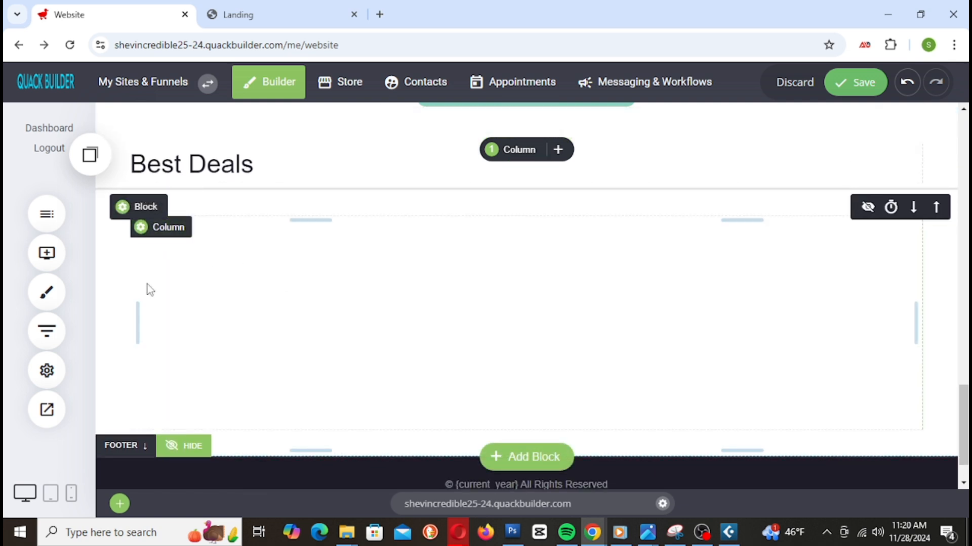
# Step: Add a Store widget under Best Deals showing the latest 3 products, and save
pyautogui.click(47, 253)
pyautogui.scroll(-5, 207, 334)
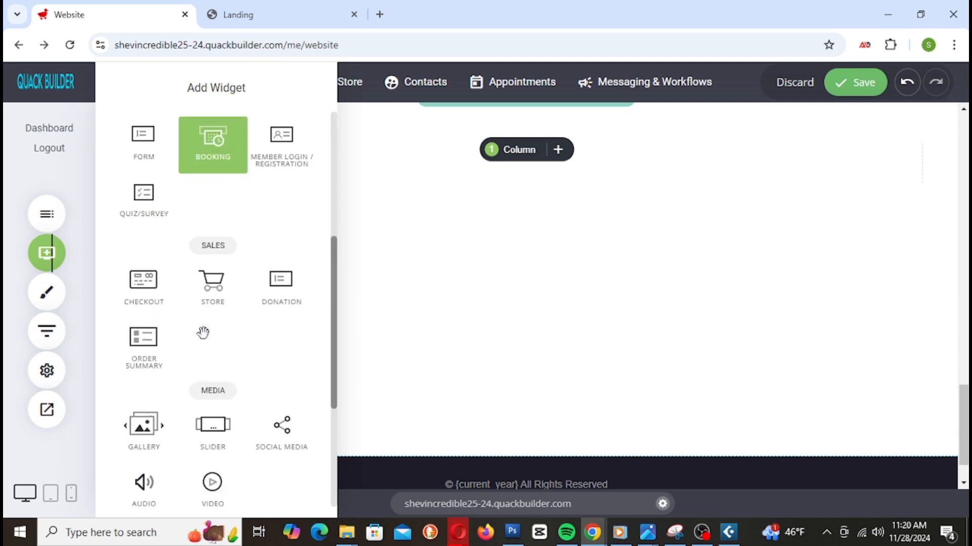
pyautogui.moveTo(212, 286); pyautogui.dragTo(524, 213)
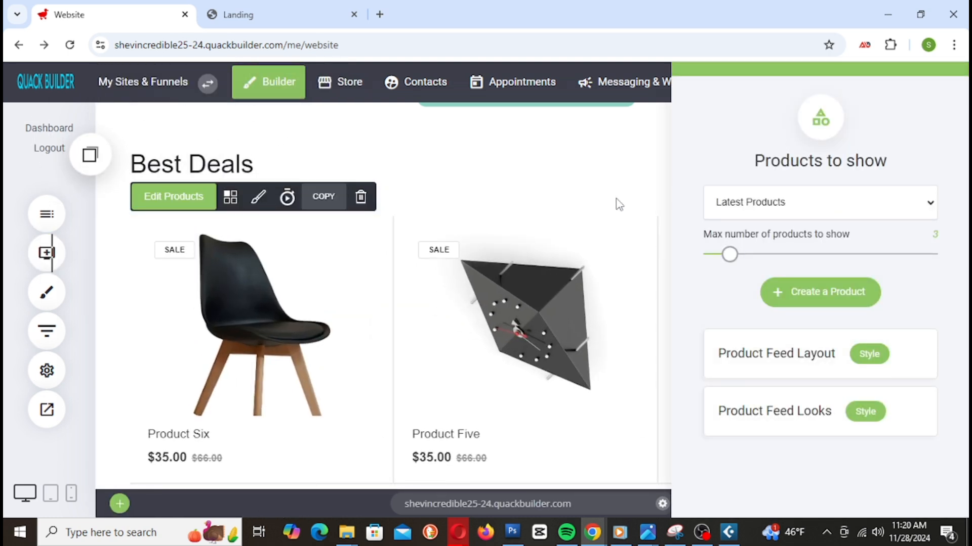
pyautogui.click(622, 203)
pyautogui.click(856, 81)
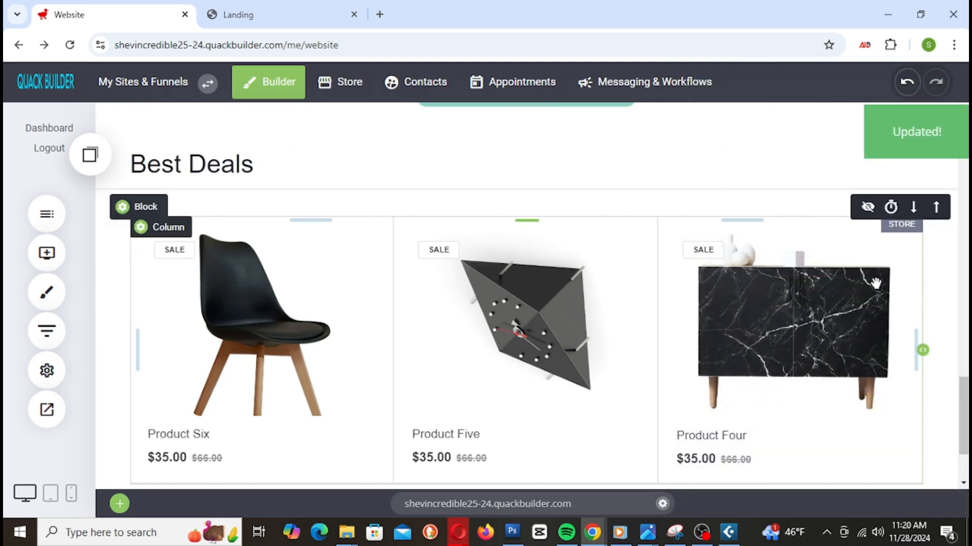
pyautogui.scroll(-3, 876, 283)
pyautogui.scroll(5, 875, 283)
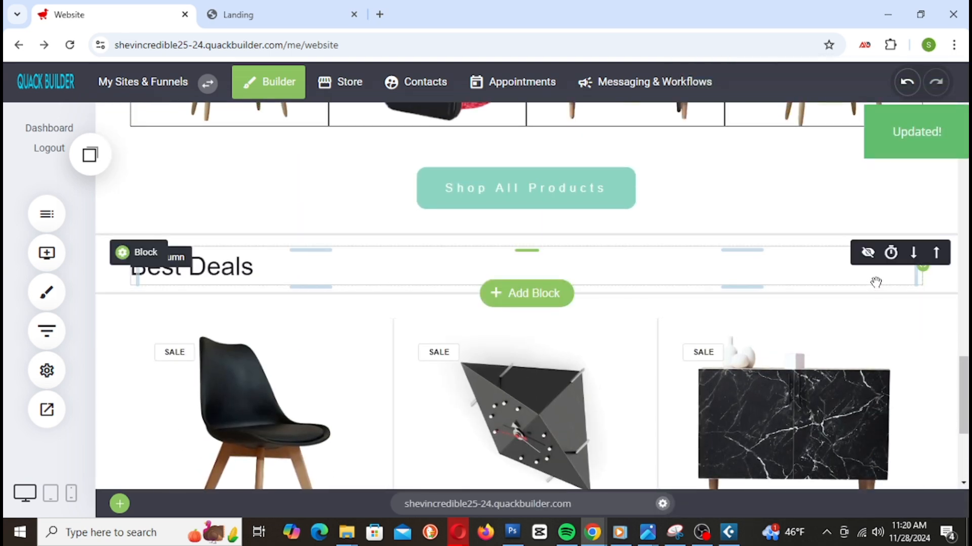
pyautogui.scroll(-1, 876, 283)
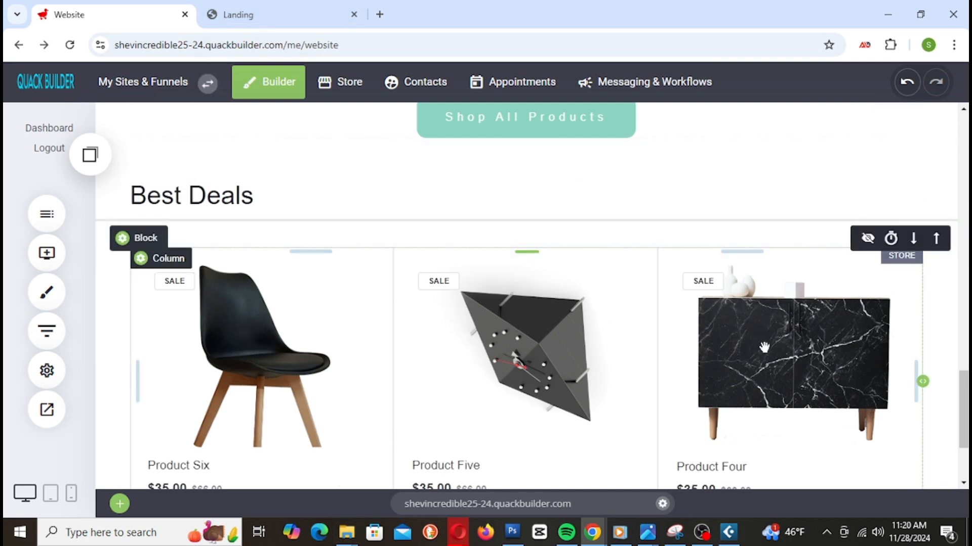
# Step: Reload the Landing preview to check the three sale products, then go back to the editor
pyautogui.click(283, 20)
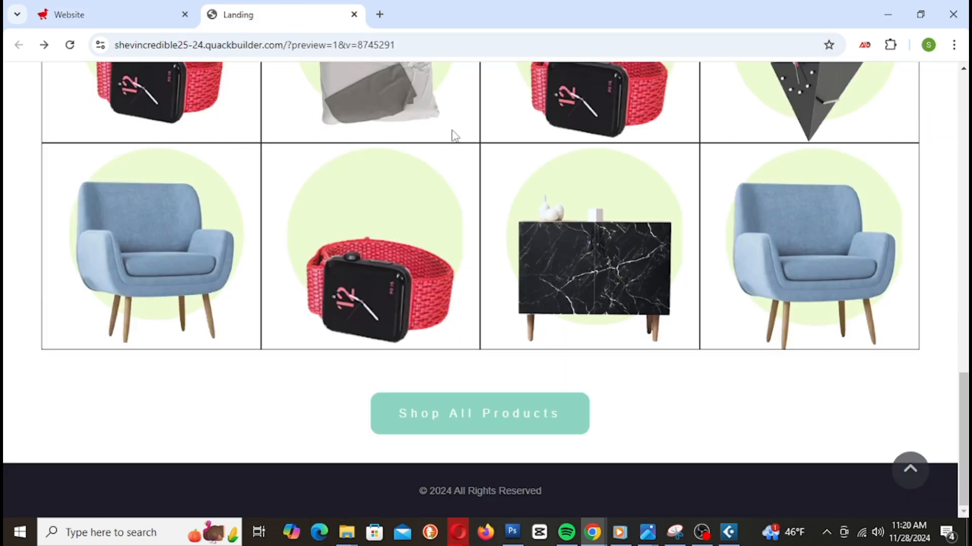
pyautogui.scroll(3, 533, 290)
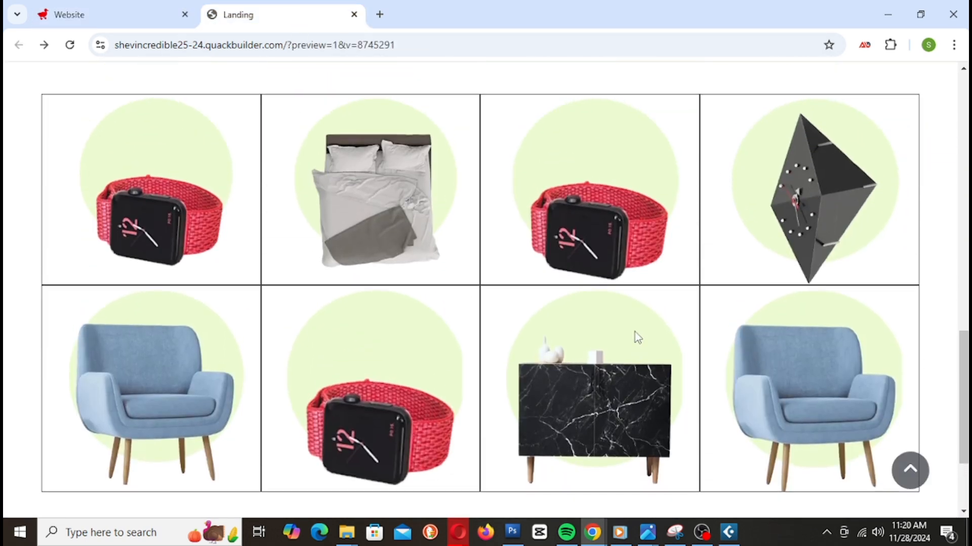
pyautogui.rightClick(269, 12)
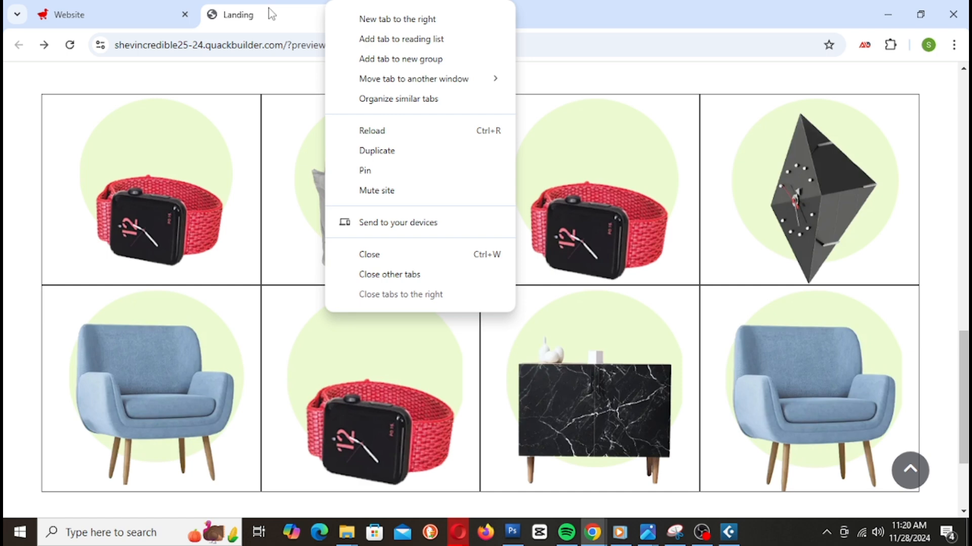
pyautogui.click(319, 137)
pyautogui.scroll(-7, 490, 186)
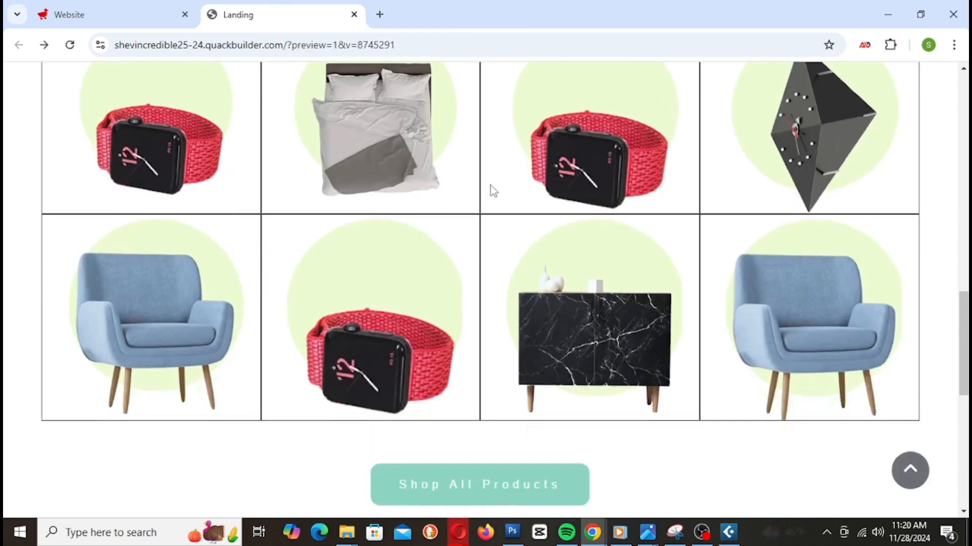
pyautogui.scroll(-4, 493, 191)
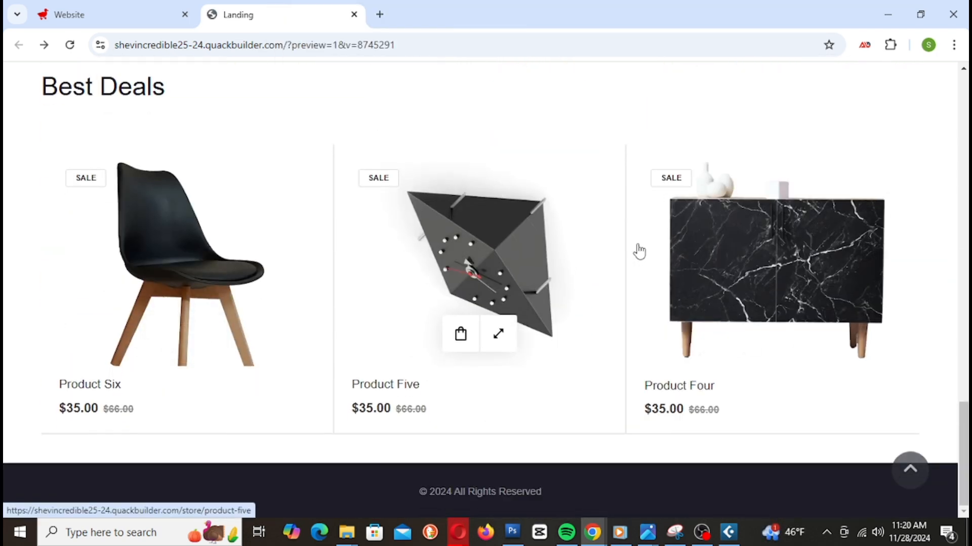
pyautogui.scroll(20, 840, 309)
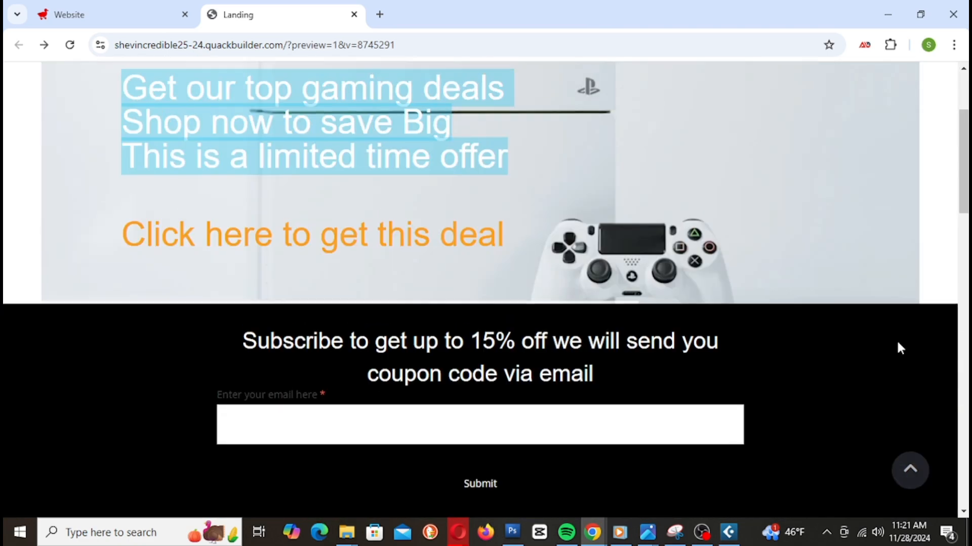
pyautogui.scroll(-15, 895, 347)
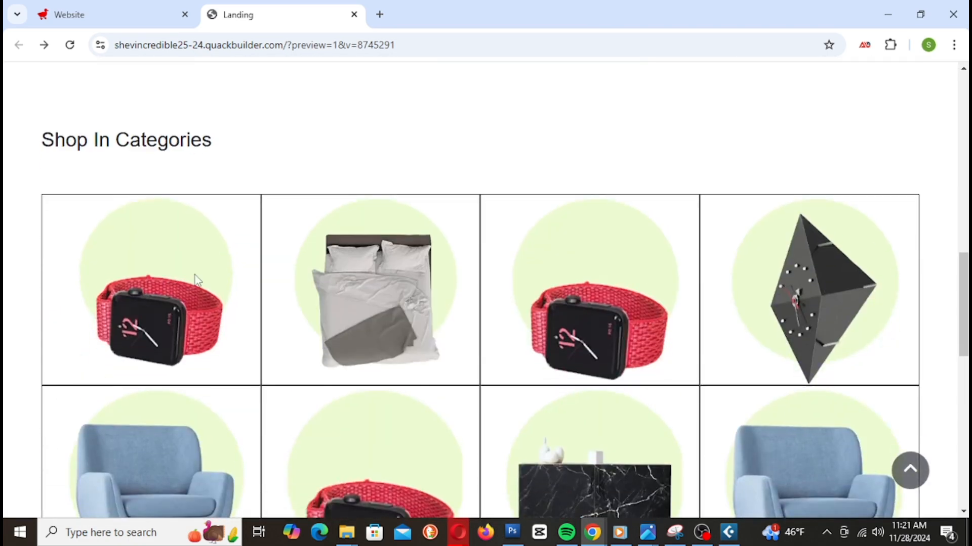
pyautogui.scroll(-3, 312, 314)
pyautogui.scroll(-4, 838, 302)
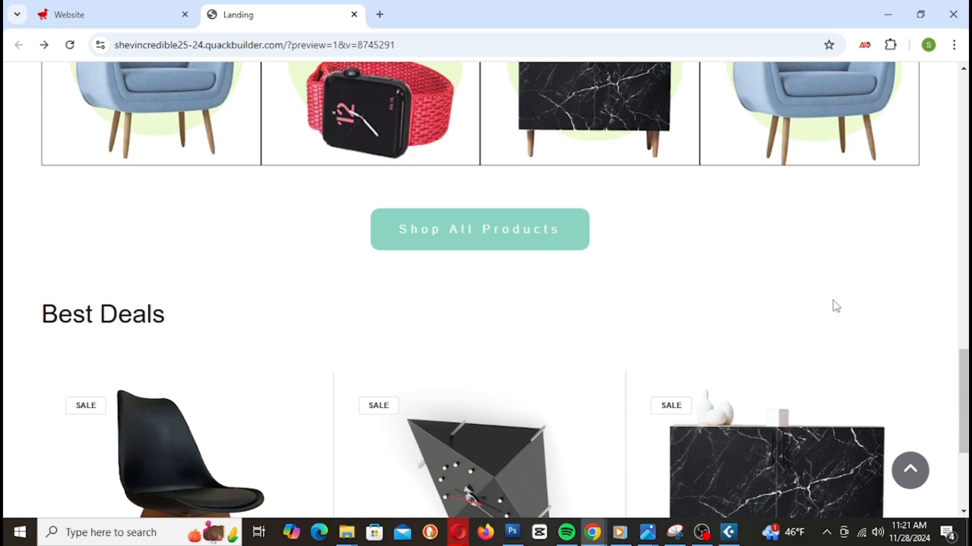
pyautogui.scroll(-3, 635, 325)
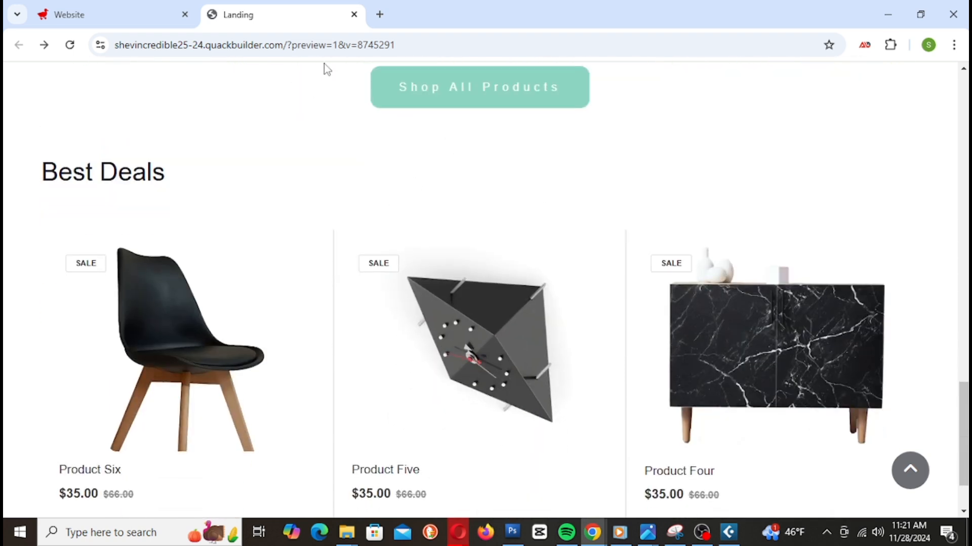
pyautogui.click(106, 9)
pyautogui.scroll(3, 382, 269)
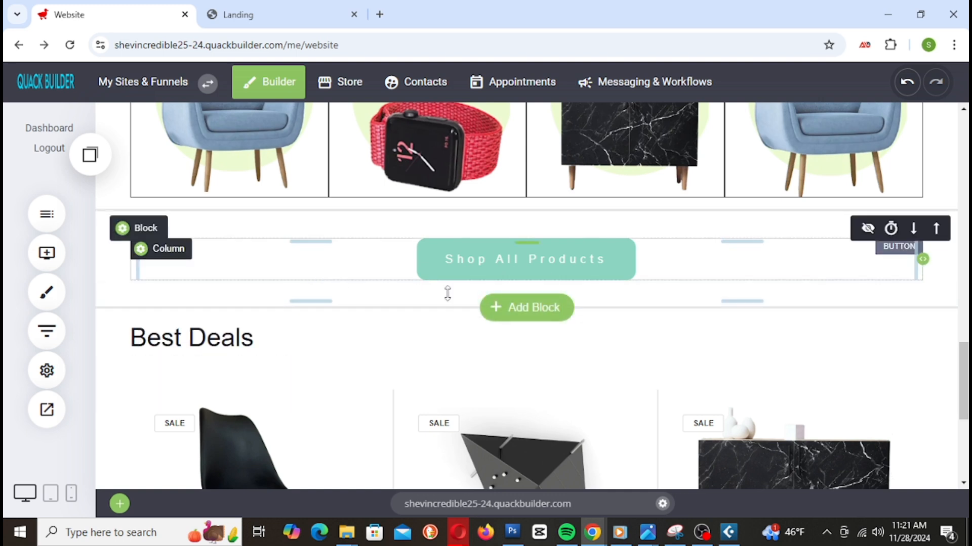
# Step: Paste a copy of the Shop All Products section below the product feed, with 28px top spacing
pyautogui.scroll(-5, 353, 249)
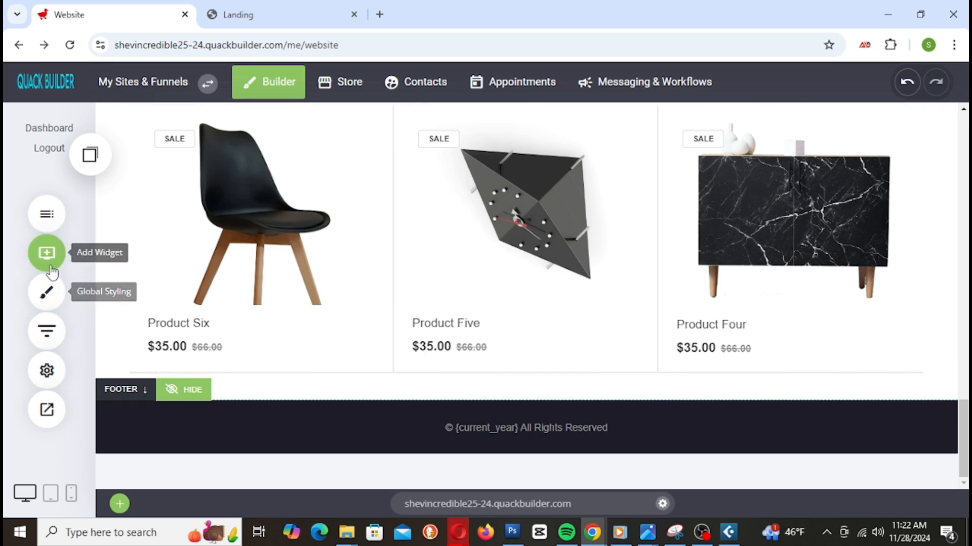
pyautogui.scroll(6, 540, 377)
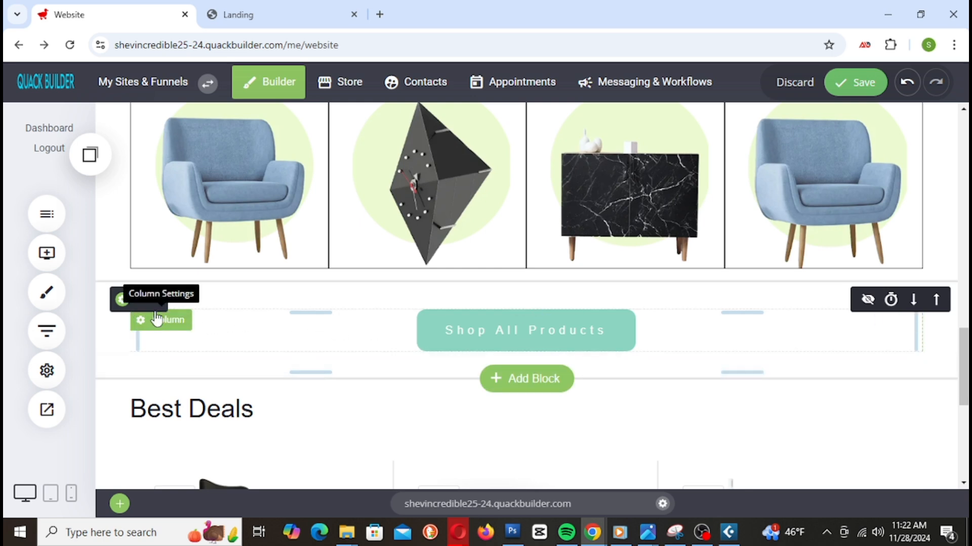
pyautogui.click(207, 301)
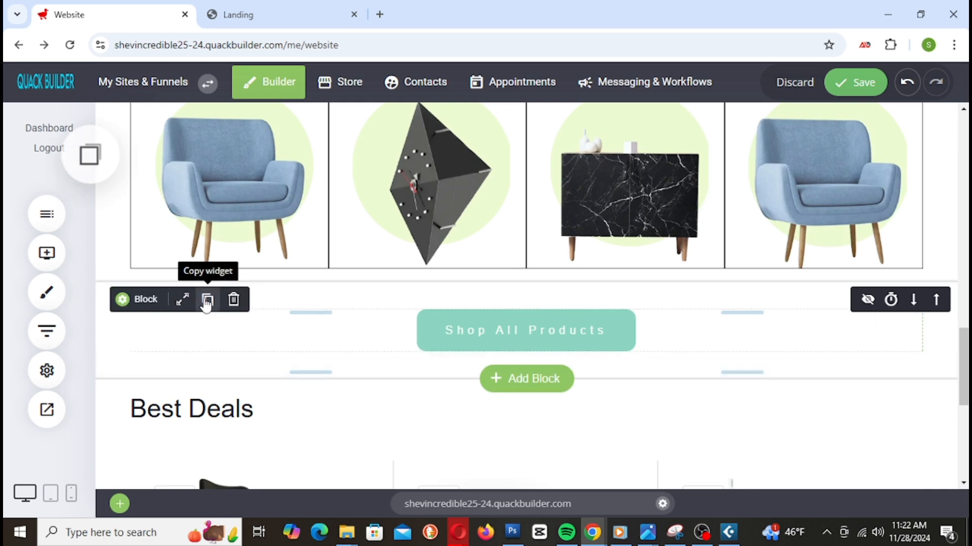
pyautogui.scroll(-7, 303, 320)
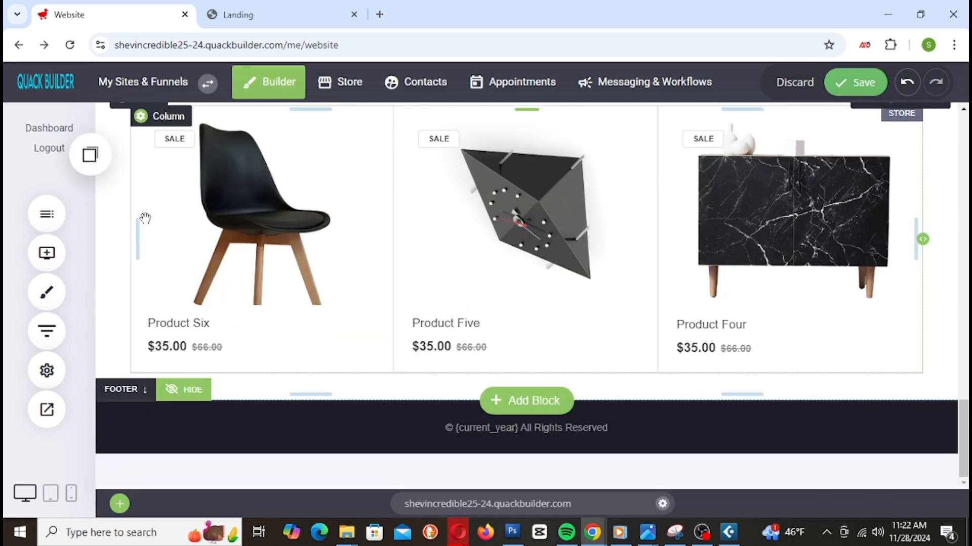
pyautogui.click(90, 155)
pyautogui.moveTo(132, 294); pyautogui.dragTo(494, 365)
pyautogui.scroll(-2, 657, 407)
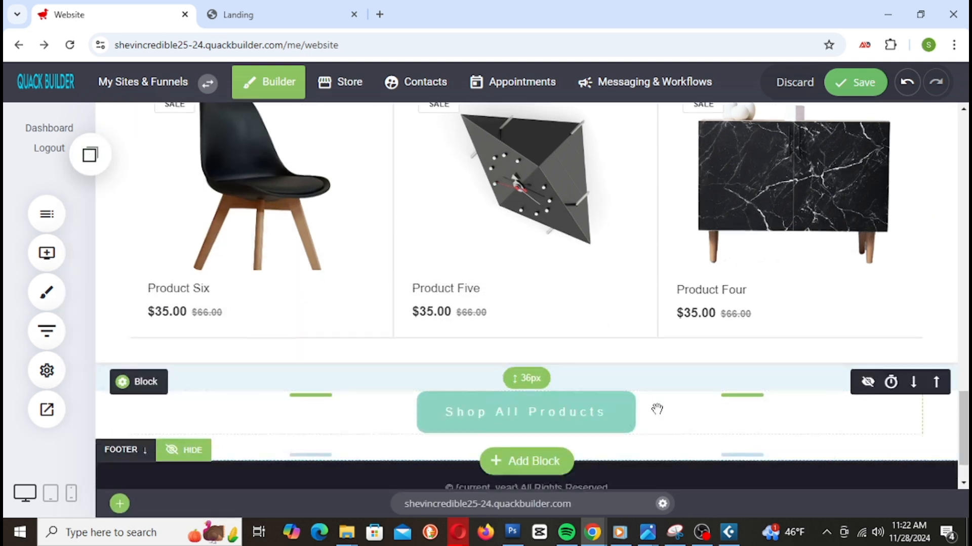
pyautogui.moveTo(486, 319); pyautogui.dragTo(490, 312)
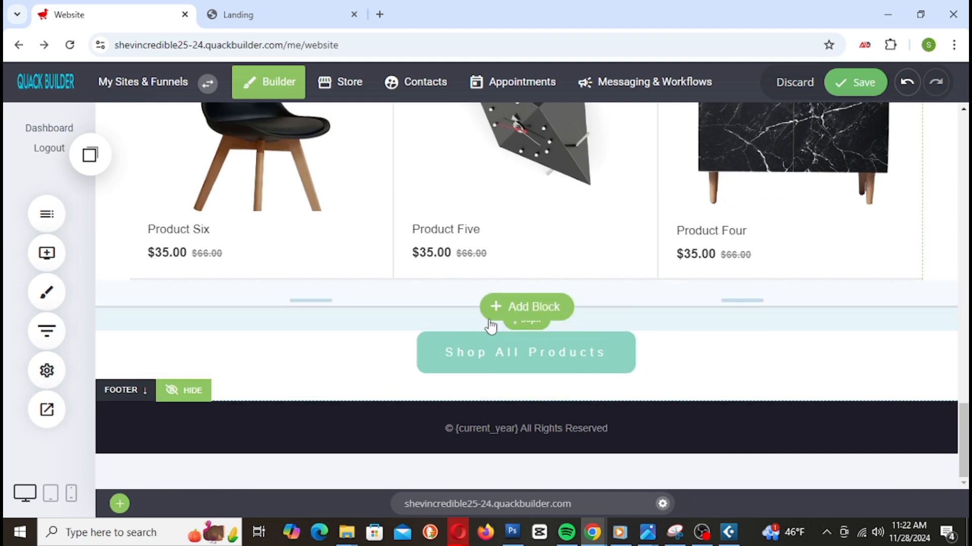
# Step: Rename the copied button to 'Shop All Deals', reduce block padding to 30px, and save
pyautogui.click(477, 363)
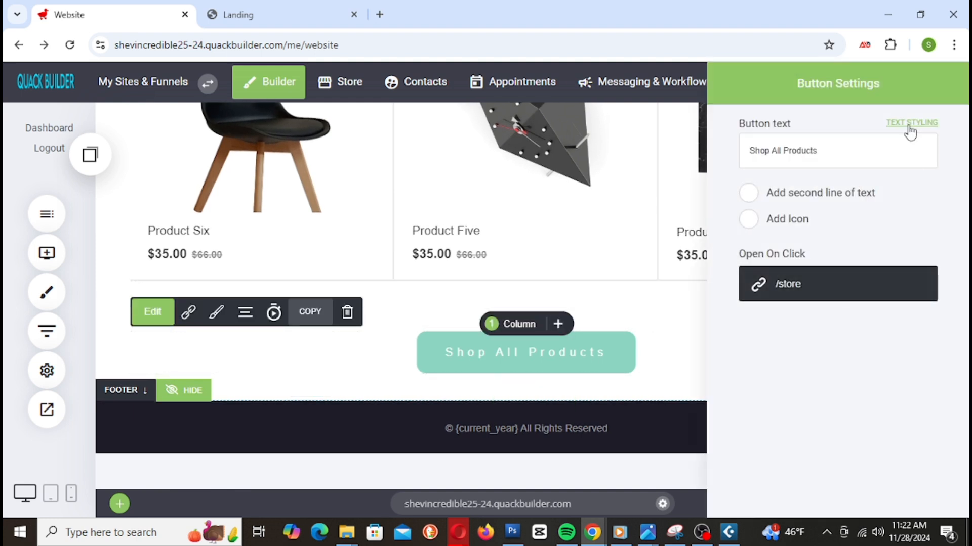
pyautogui.moveTo(820, 147); pyautogui.dragTo(667, 167)
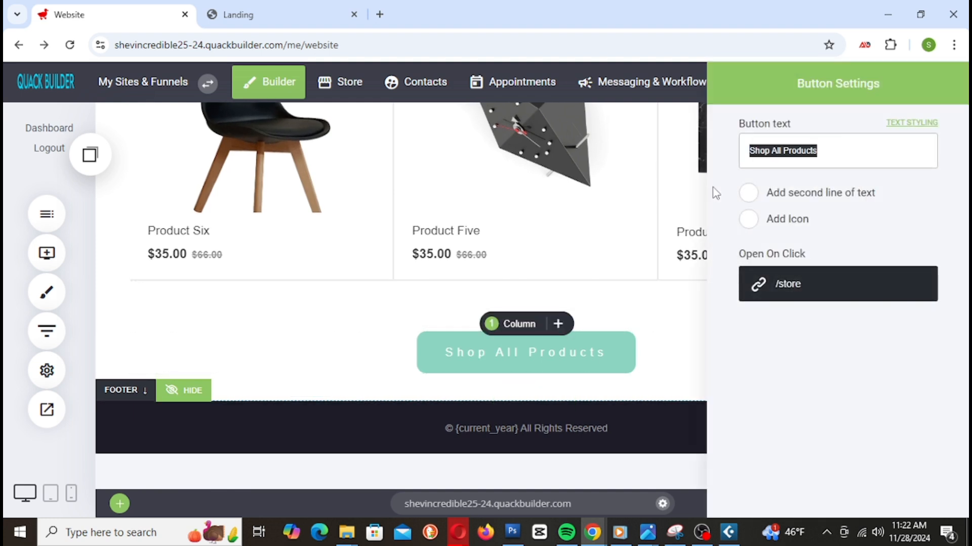
pyautogui.write('Sh')
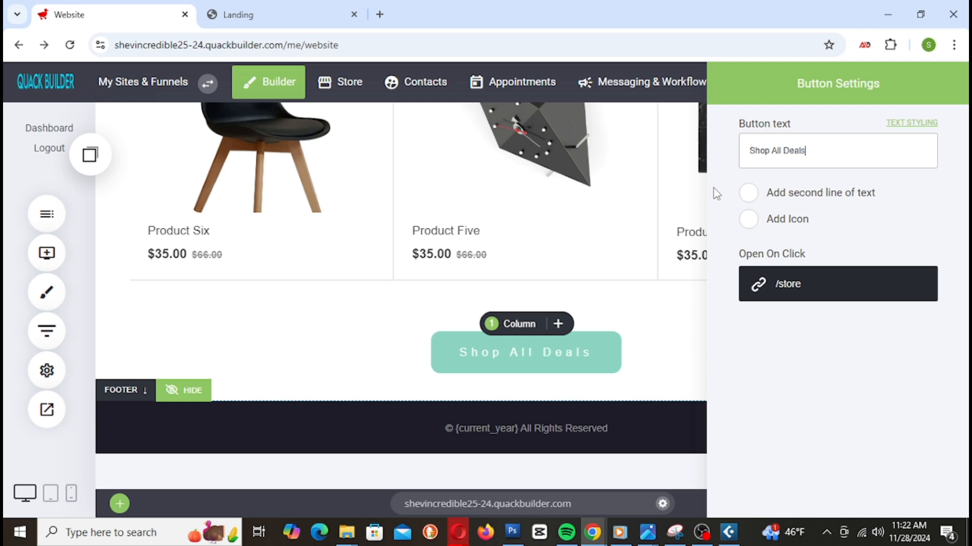
pyautogui.click(645, 375)
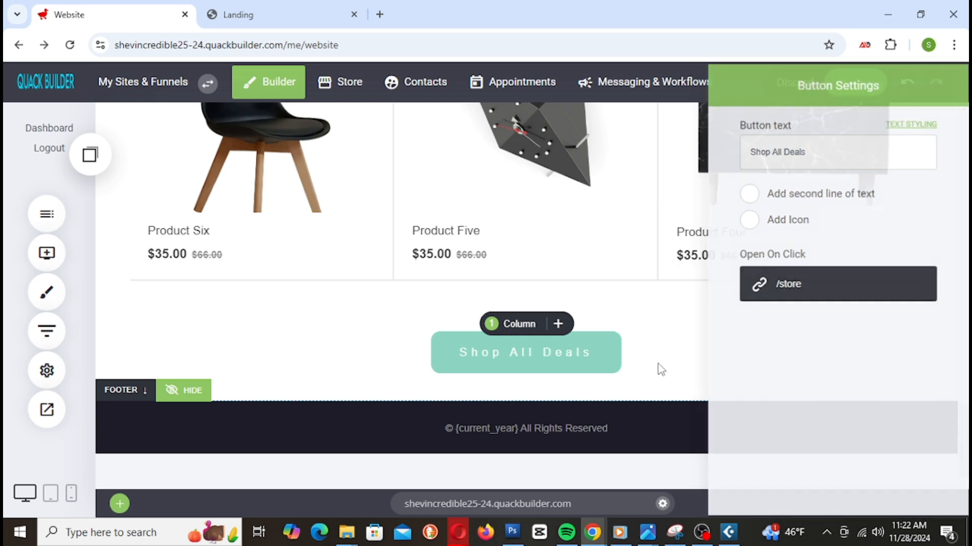
pyautogui.click(879, 84)
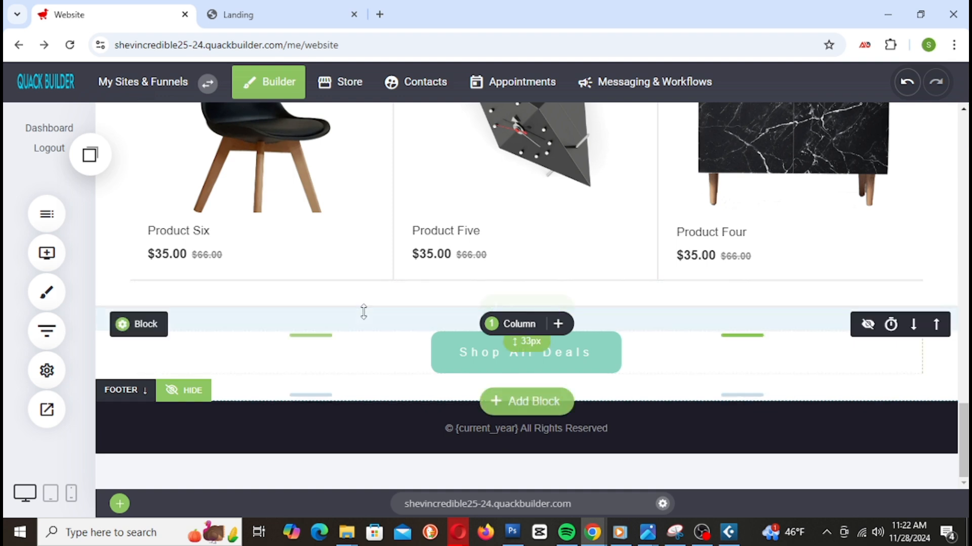
pyautogui.moveTo(363, 304); pyautogui.dragTo(362, 301)
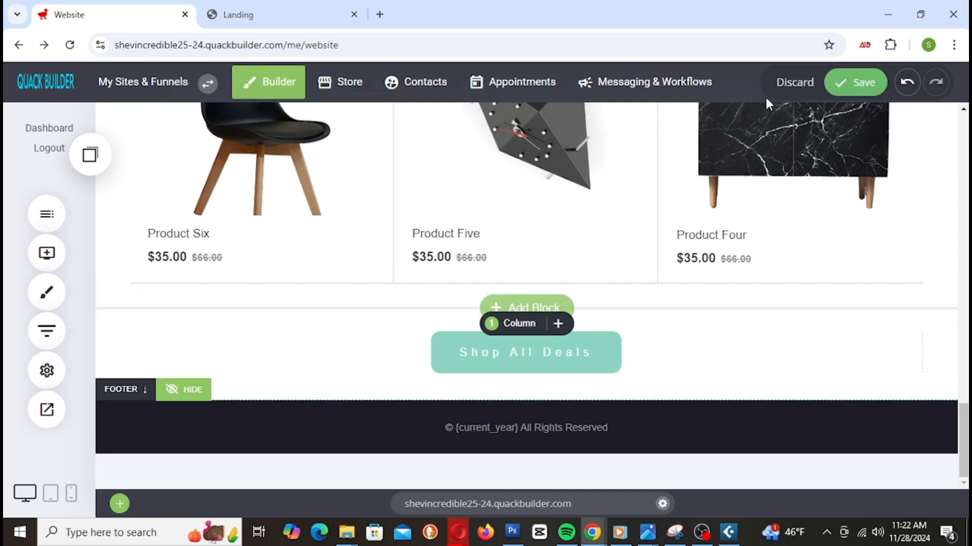
pyautogui.click(863, 91)
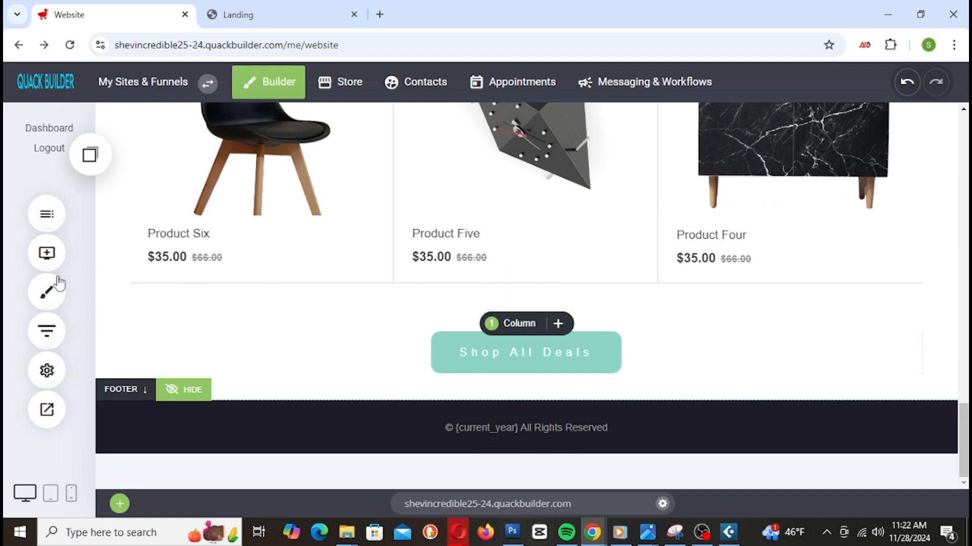
# Step: Add an empty Container below the Shop All Deals button and reduce its top padding
pyautogui.click(49, 260)
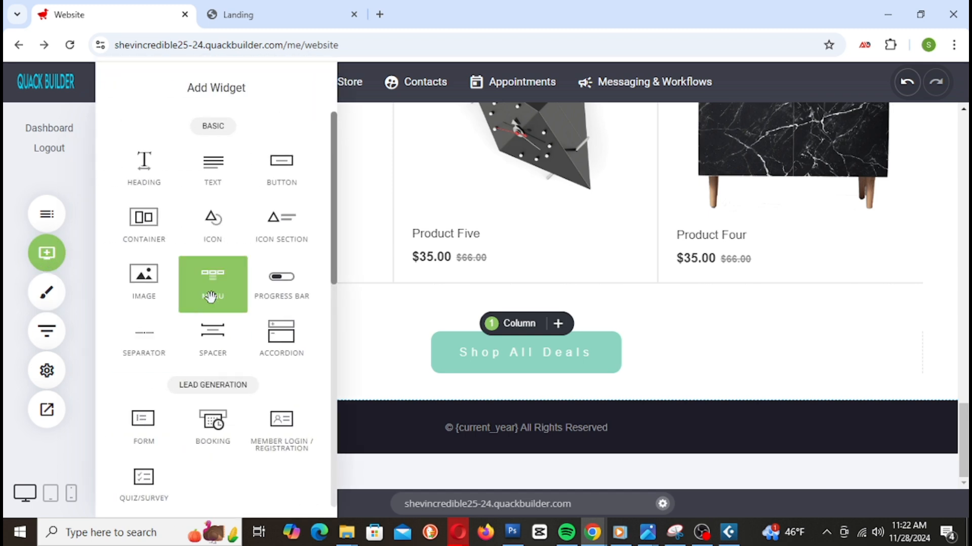
pyautogui.moveTo(146, 238); pyautogui.dragTo(621, 382)
pyautogui.scroll(-2, 825, 401)
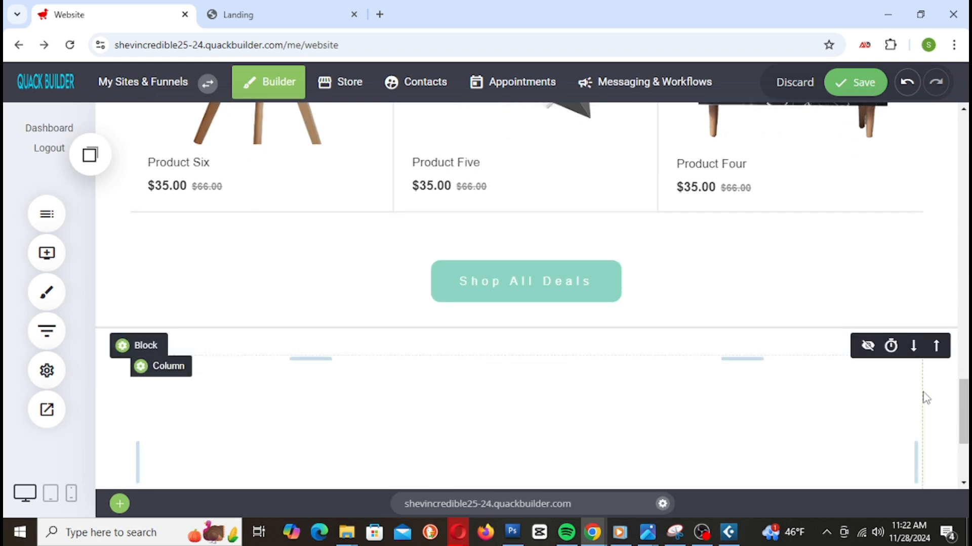
pyautogui.scroll(-3, 909, 404)
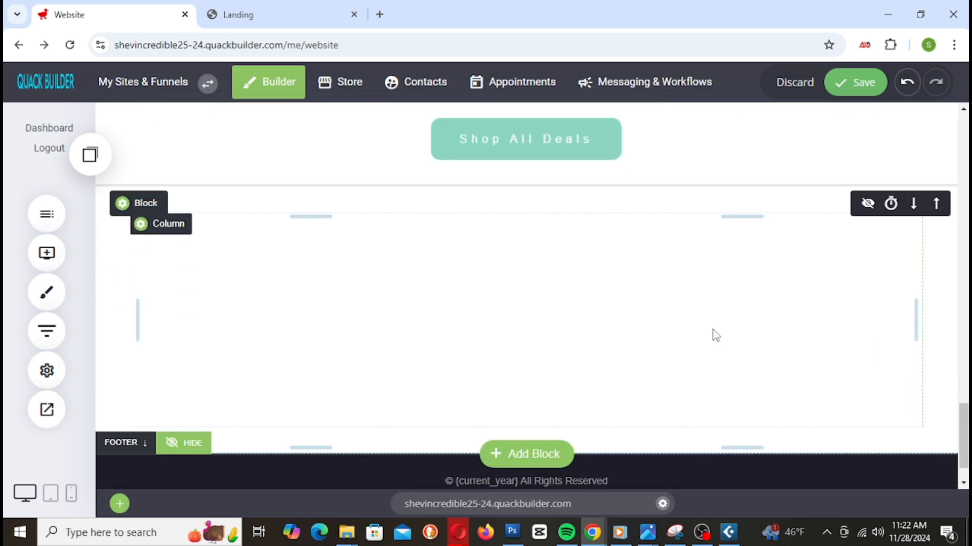
pyautogui.moveTo(451, 197); pyautogui.dragTo(445, 173)
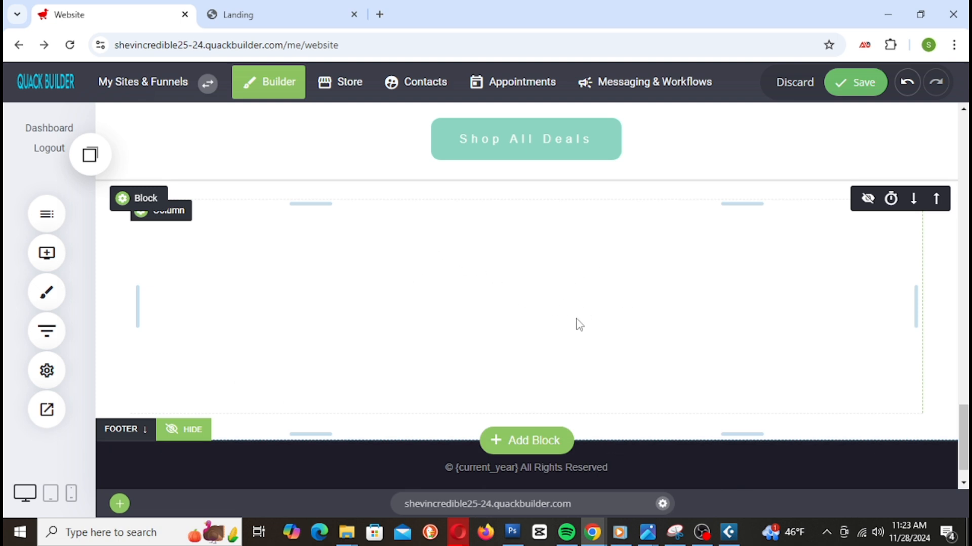
# Step: Select the new empty section and bring up its container settings
pyautogui.click(45, 256)
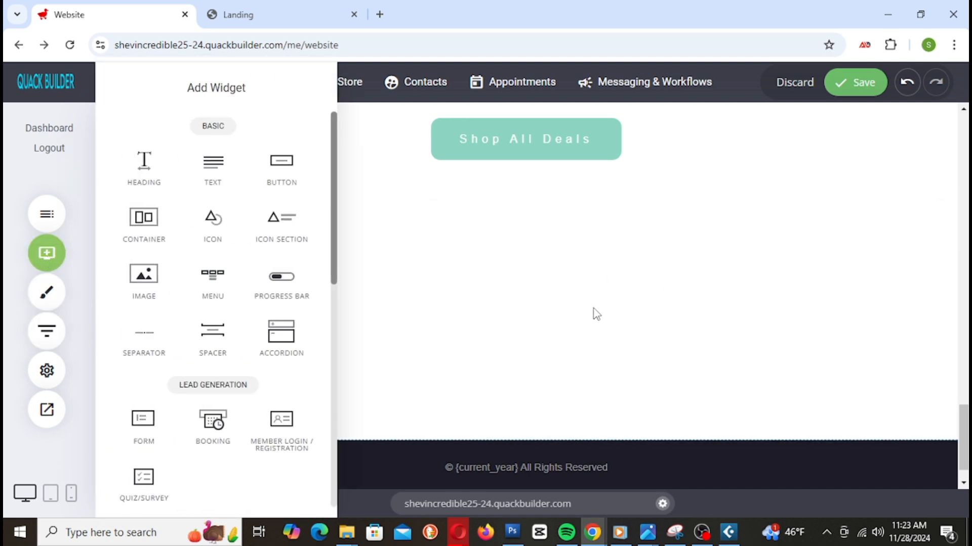
pyautogui.click(589, 327)
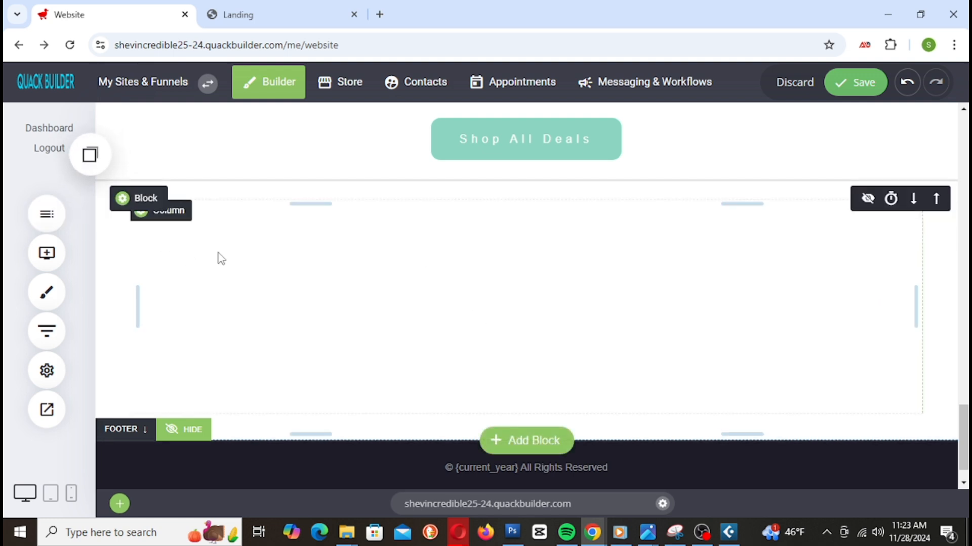
pyautogui.click(141, 200)
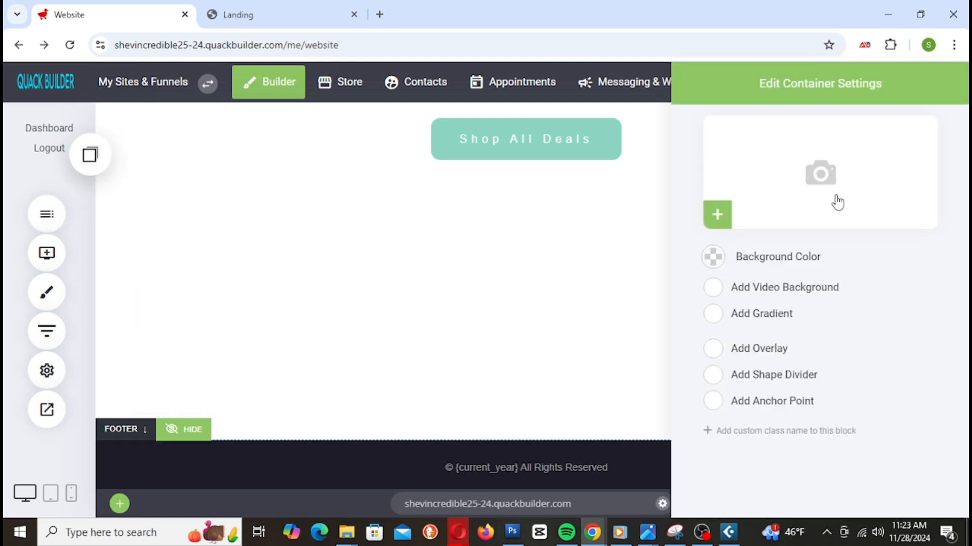
# Step: Search the stock photo library for 'App' to pick the section's background image
pyautogui.click(865, 175)
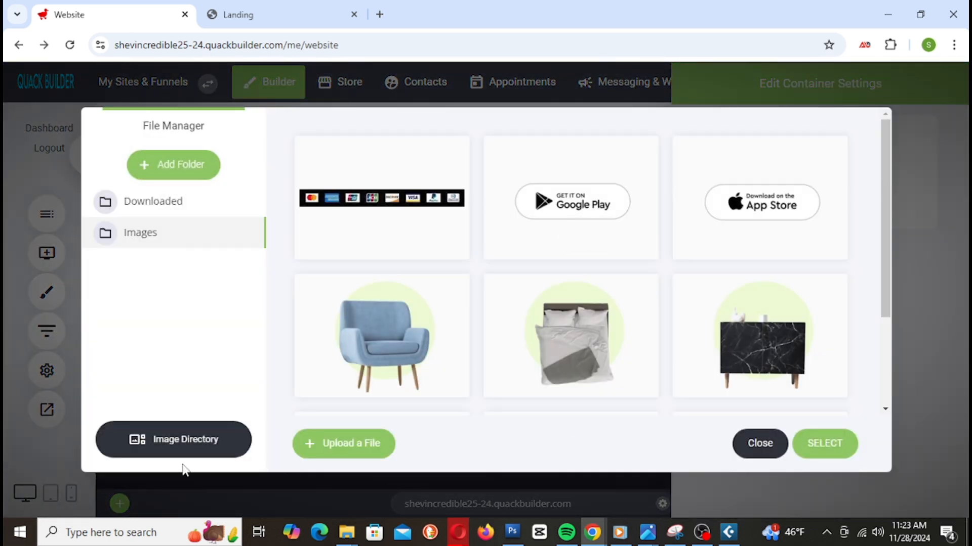
pyautogui.click(205, 448)
pyautogui.click(479, 143)
pyautogui.write('App')
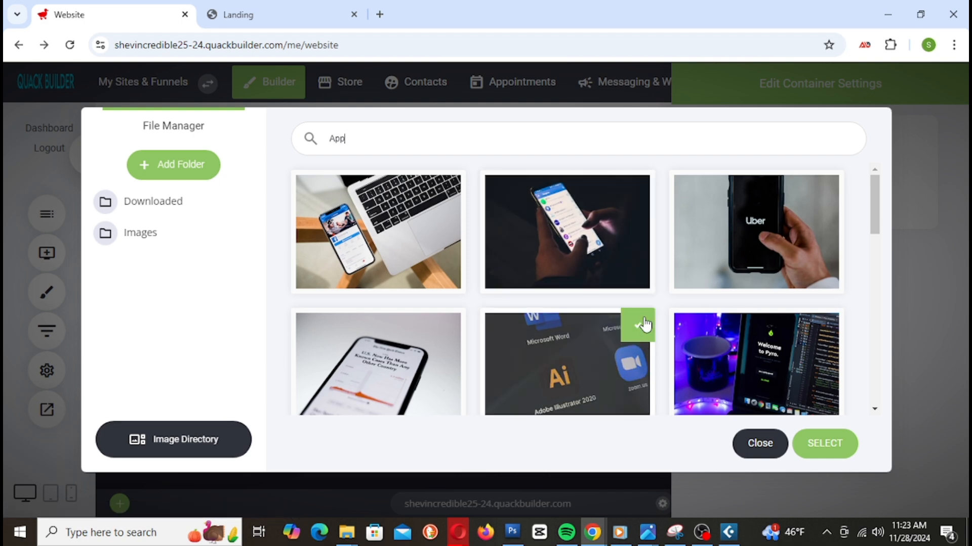
# Step: Browse the 'App' results and select the photo of a woman using her phone at a desk
pyautogui.scroll(-5, 639, 304)
pyautogui.scroll(-3, 635, 277)
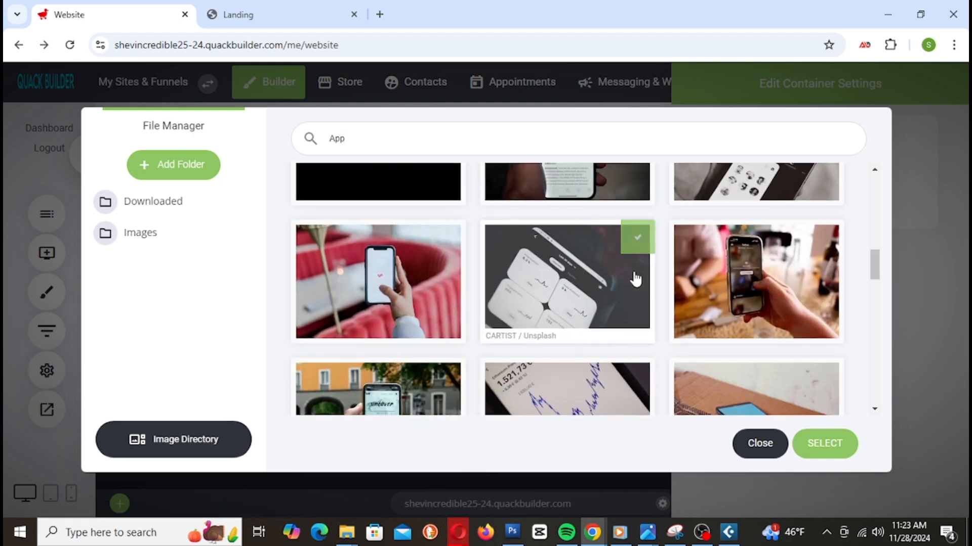
pyautogui.scroll(1, 735, 315)
pyautogui.scroll(2, 736, 315)
pyautogui.scroll(-5, 731, 317)
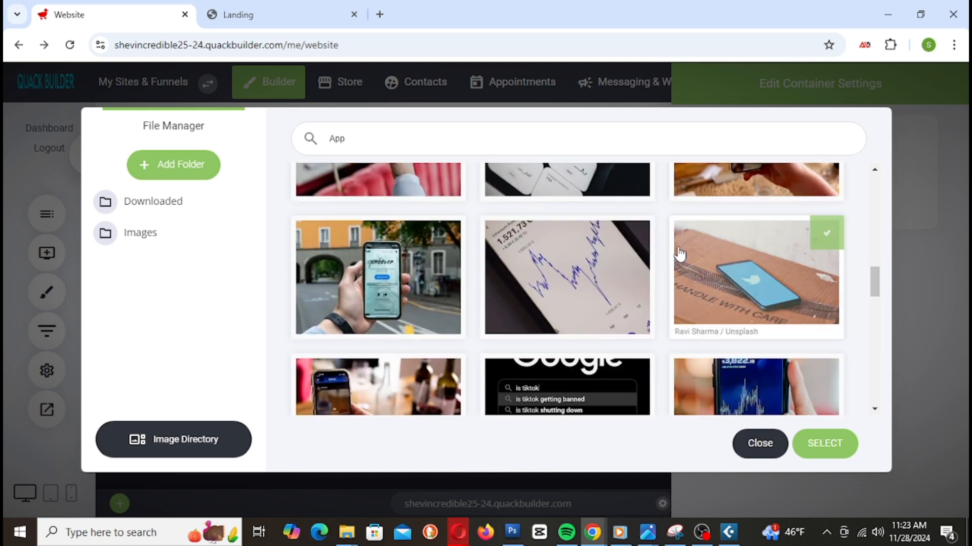
pyautogui.scroll(-3, 718, 284)
pyautogui.scroll(-6, 732, 264)
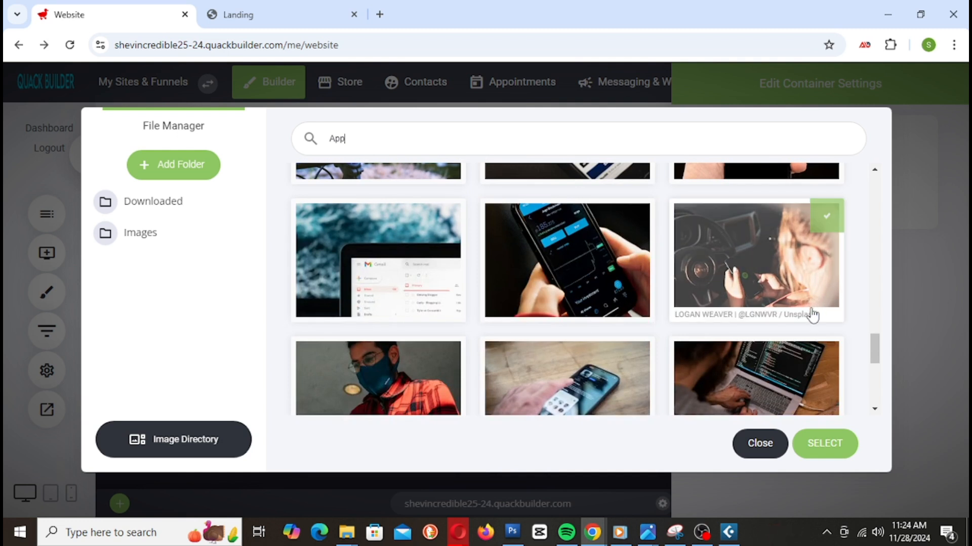
pyautogui.scroll(-2, 809, 321)
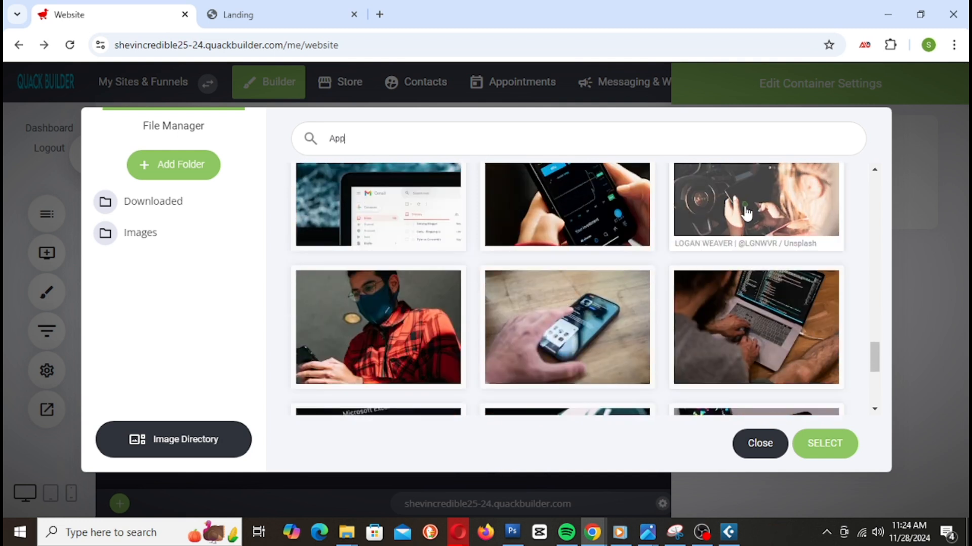
pyautogui.scroll(-4, 559, 243)
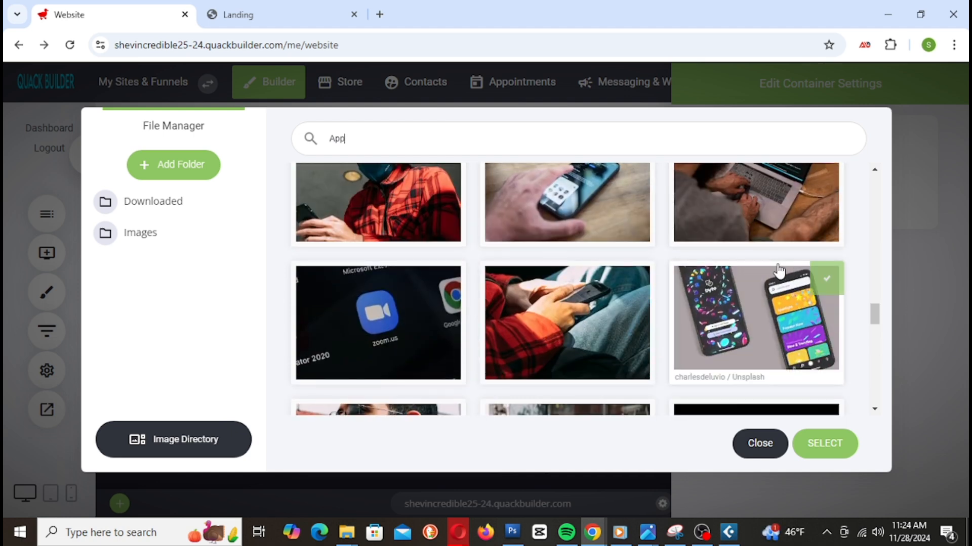
pyautogui.scroll(3, 780, 283)
pyautogui.scroll(3, 822, 327)
pyautogui.scroll(-9, 774, 299)
pyautogui.scroll(-5, 820, 332)
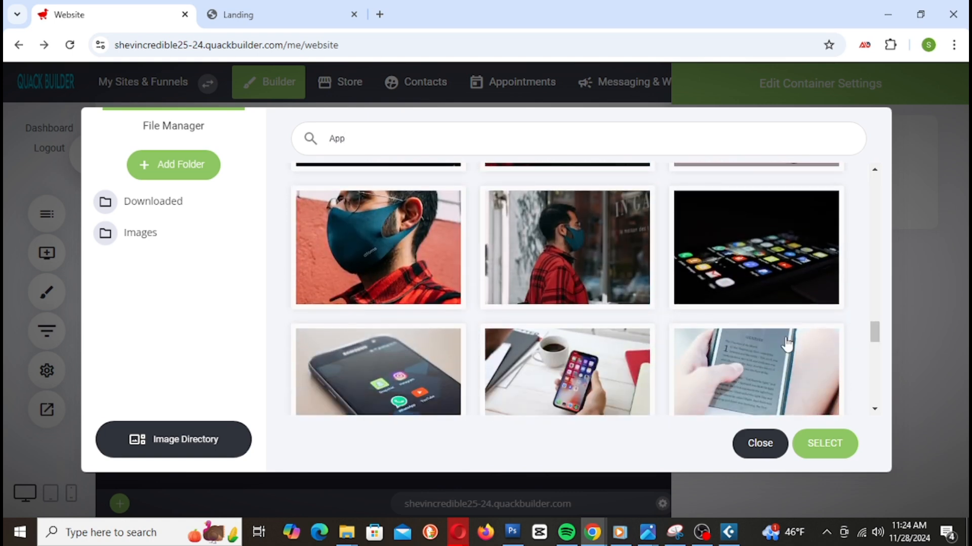
pyautogui.scroll(-3, 759, 328)
pyautogui.scroll(3, 759, 328)
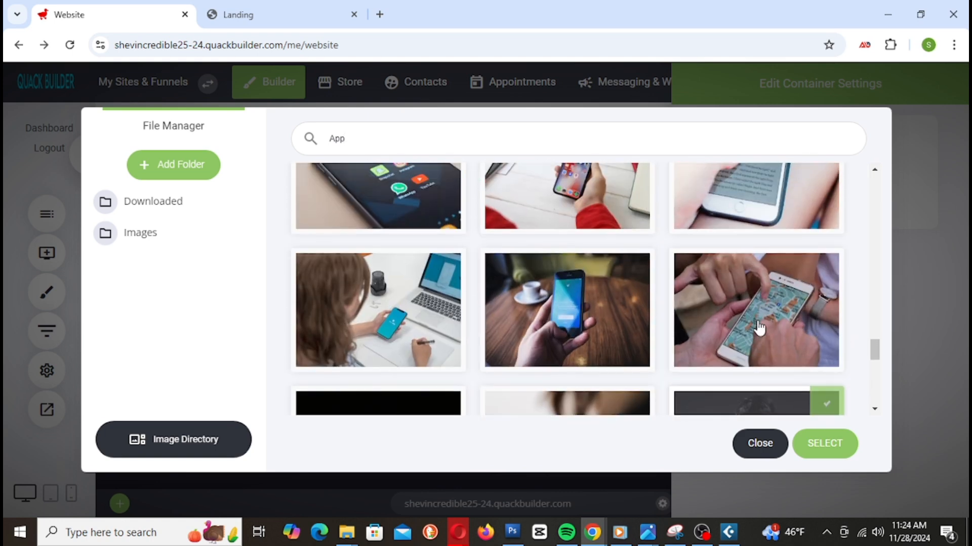
pyautogui.scroll(-3, 615, 326)
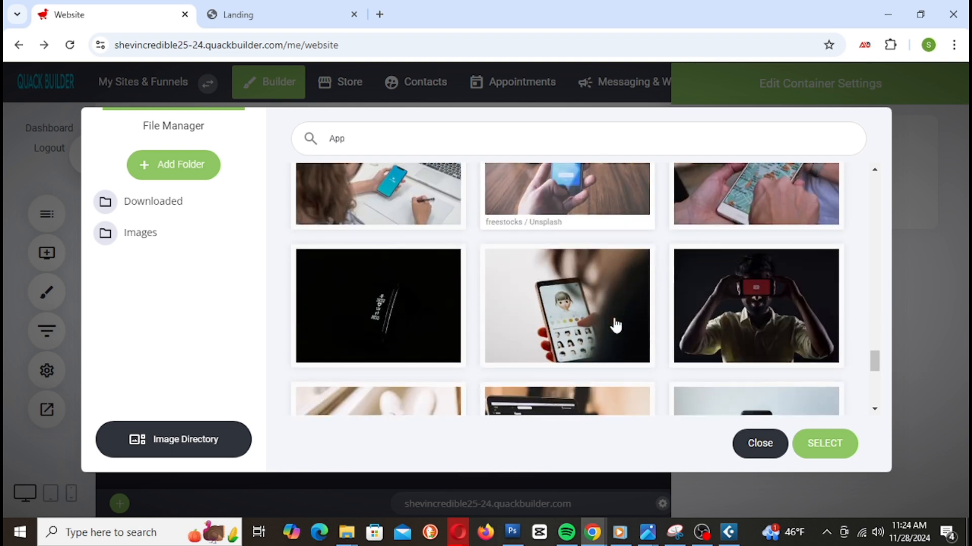
pyautogui.scroll(-6, 615, 327)
pyautogui.scroll(3, 615, 327)
pyautogui.scroll(-3, 616, 325)
pyautogui.scroll(-9, 620, 318)
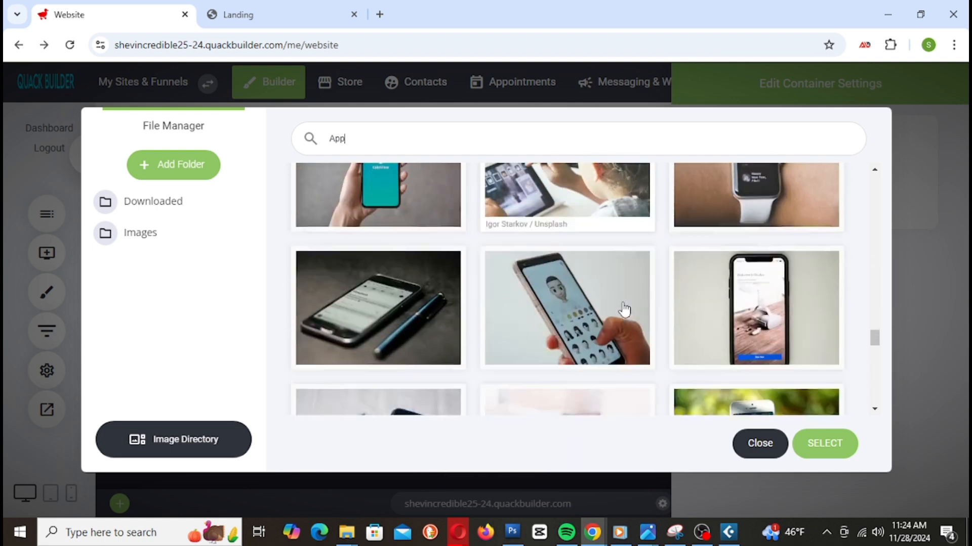
pyautogui.scroll(-6, 599, 197)
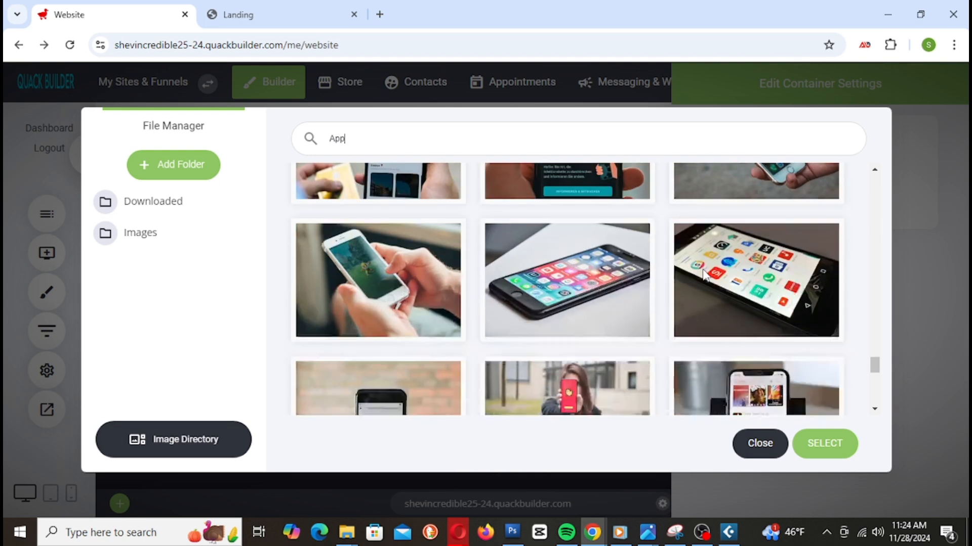
pyautogui.scroll(-3, 711, 284)
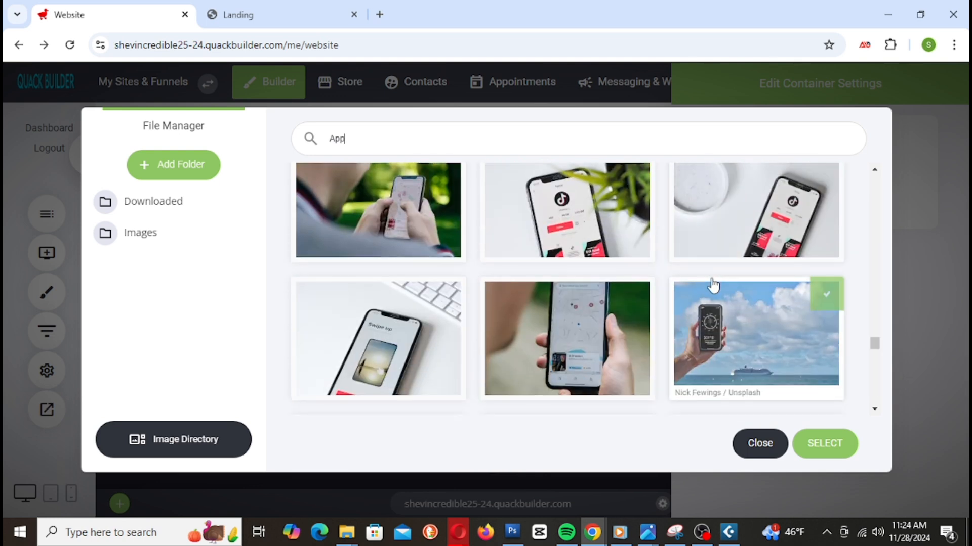
pyautogui.scroll(-3, 713, 285)
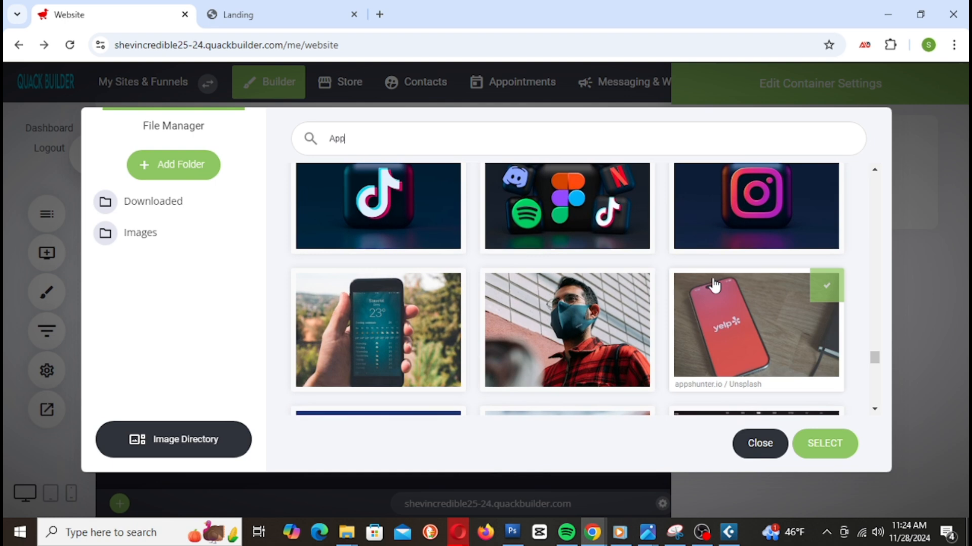
pyautogui.scroll(-3, 714, 284)
pyautogui.scroll(-3, 806, 306)
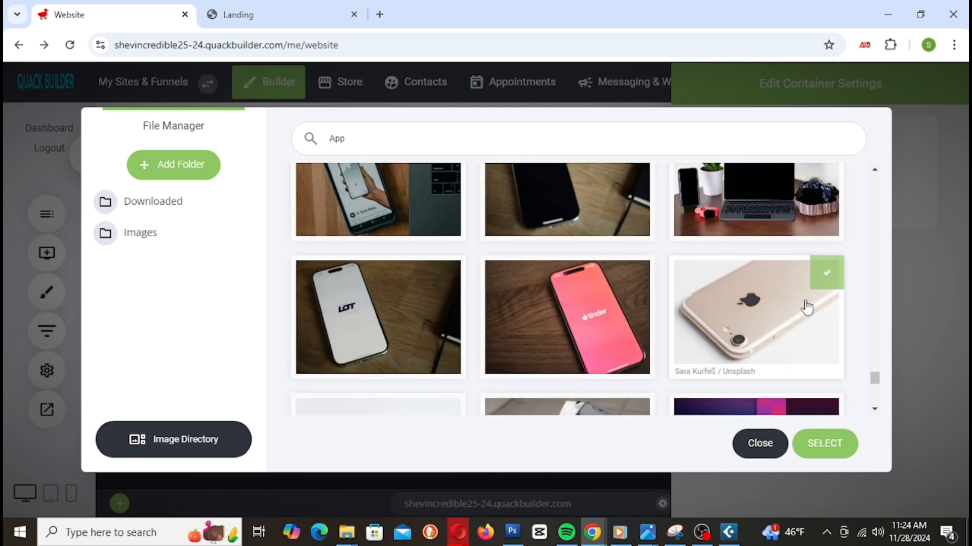
pyautogui.scroll(-5, 806, 307)
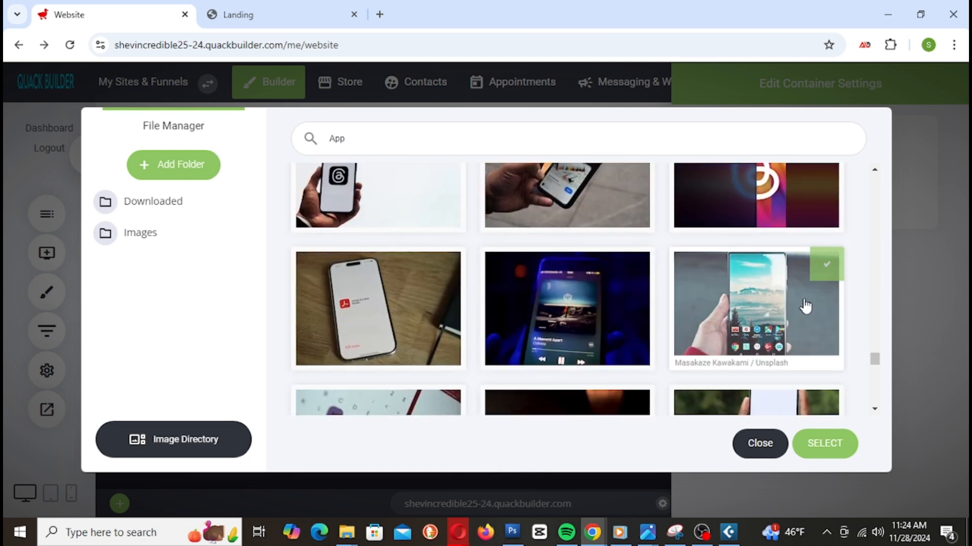
pyautogui.scroll(-5, 806, 307)
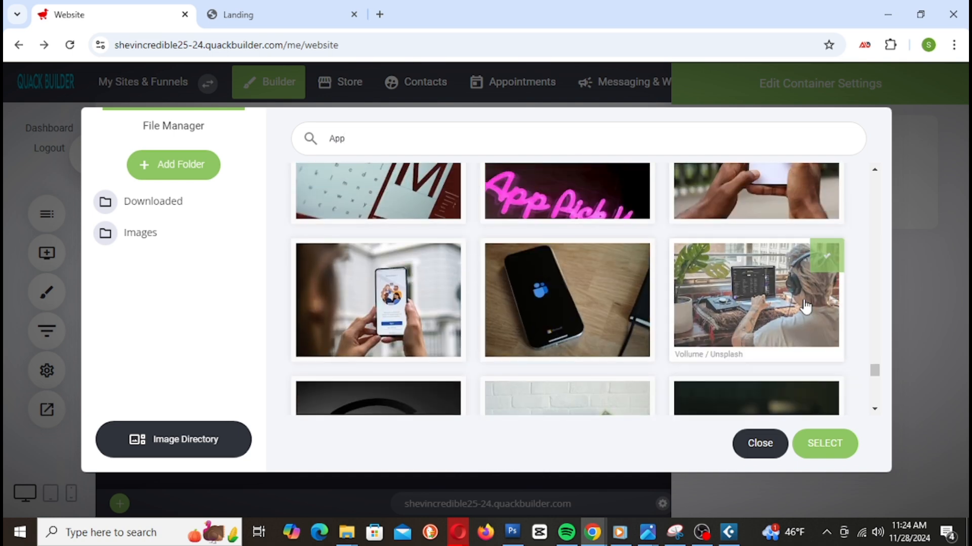
pyautogui.scroll(-6, 806, 306)
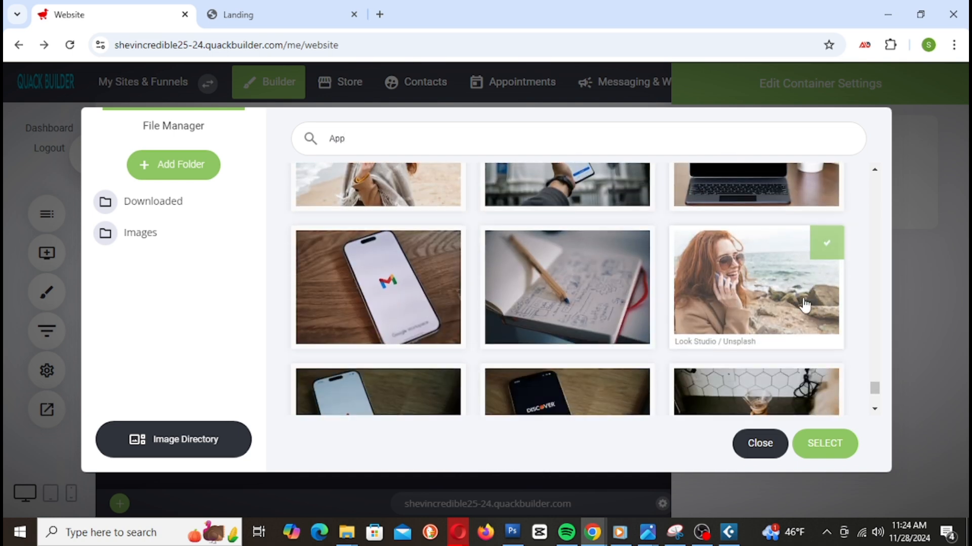
pyautogui.scroll(-2, 805, 306)
pyautogui.scroll(-6, 805, 305)
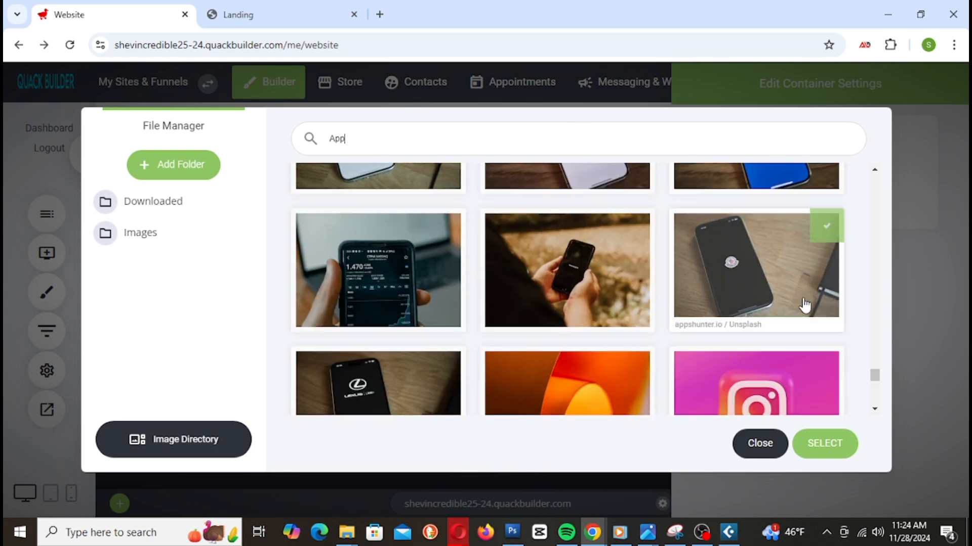
pyautogui.scroll(-3, 805, 305)
pyautogui.scroll(-3, 804, 305)
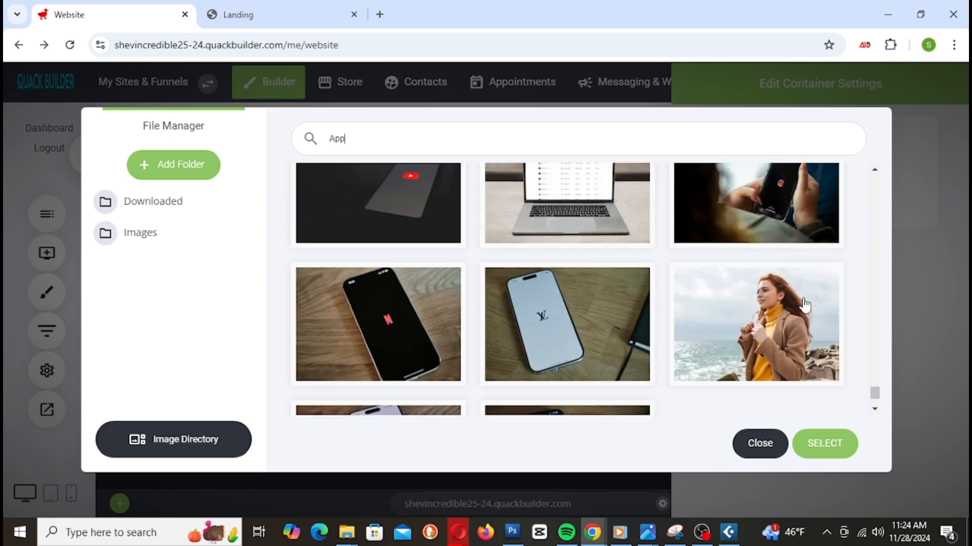
pyautogui.scroll(-6, 804, 305)
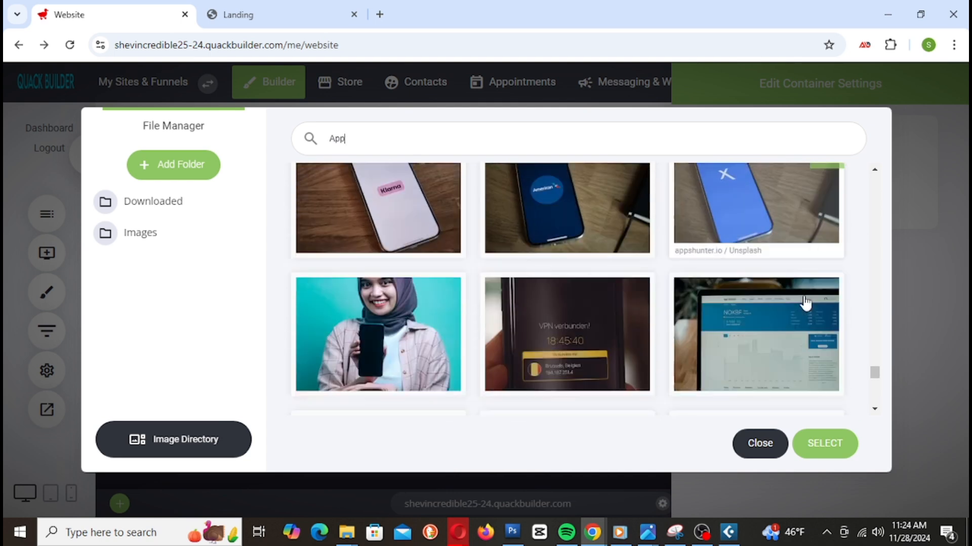
pyautogui.scroll(-2, 803, 293)
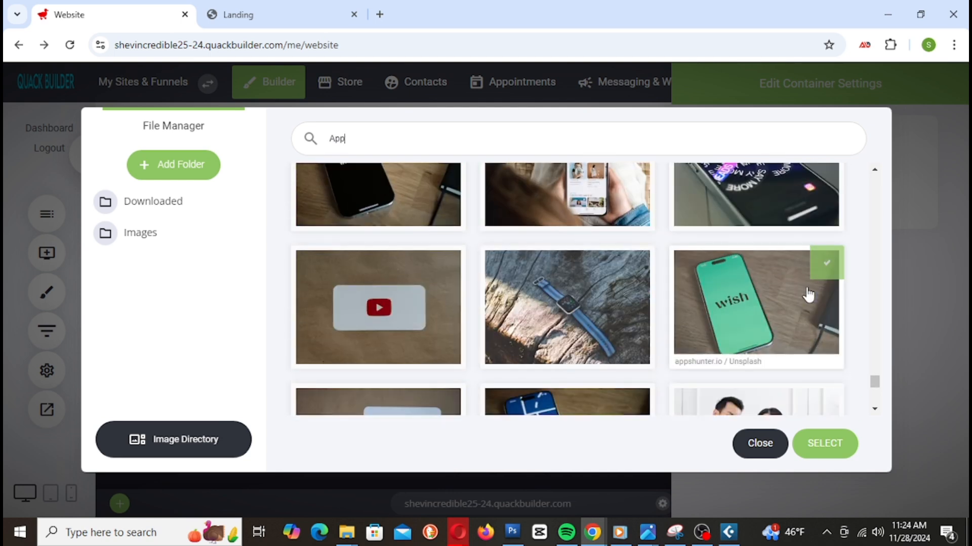
pyautogui.scroll(-4, 805, 294)
pyautogui.scroll(-3, 808, 294)
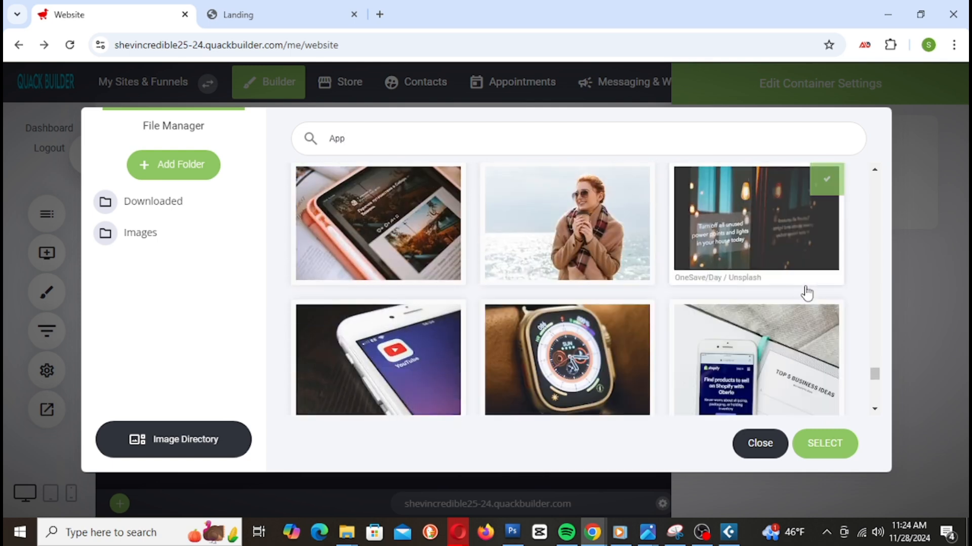
pyautogui.scroll(-1, 804, 289)
pyautogui.scroll(-8, 804, 290)
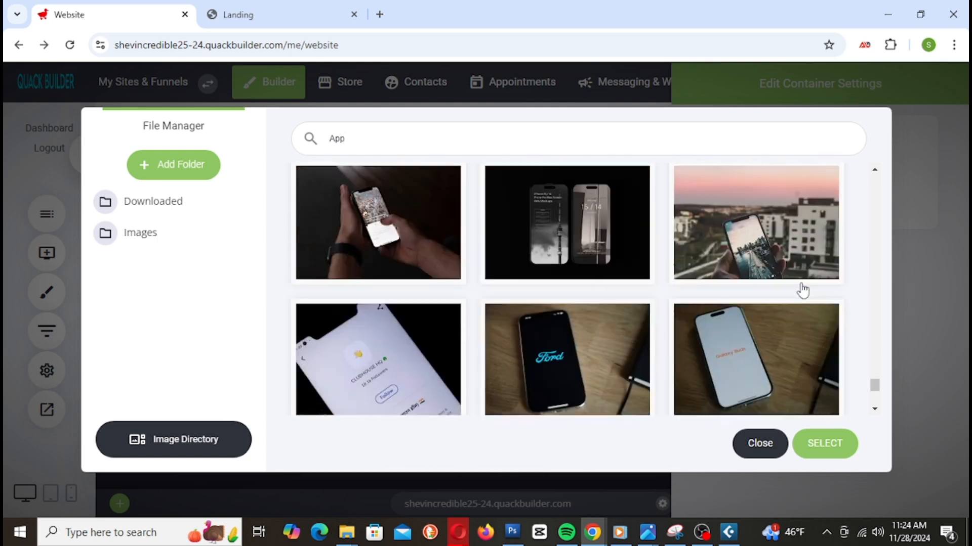
pyautogui.scroll(-8, 802, 290)
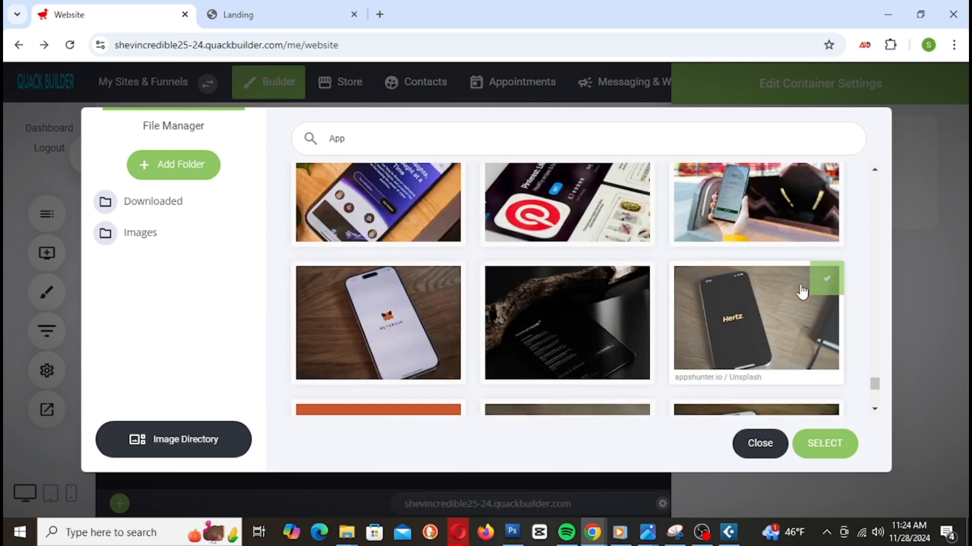
pyautogui.scroll(-3, 802, 291)
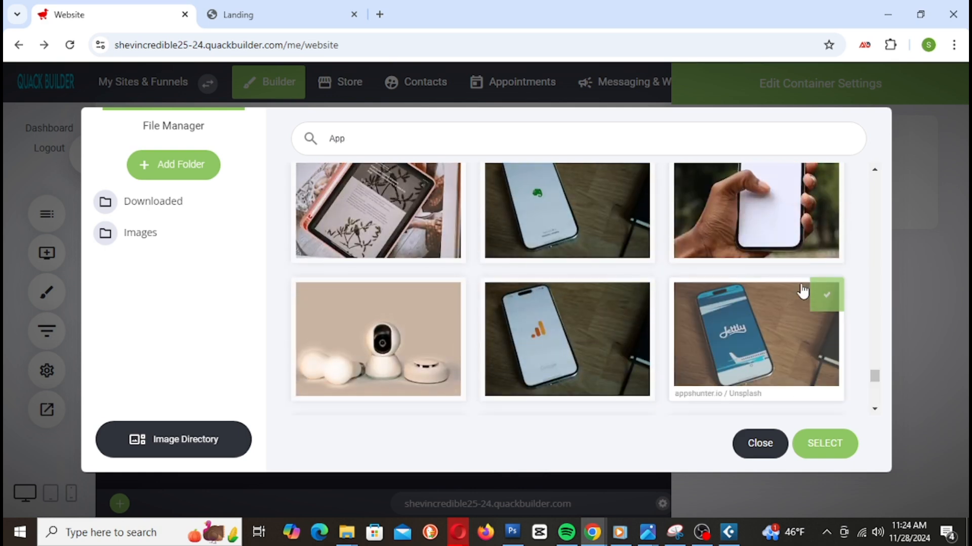
pyautogui.scroll(-7, 794, 289)
pyautogui.scroll(3, 794, 288)
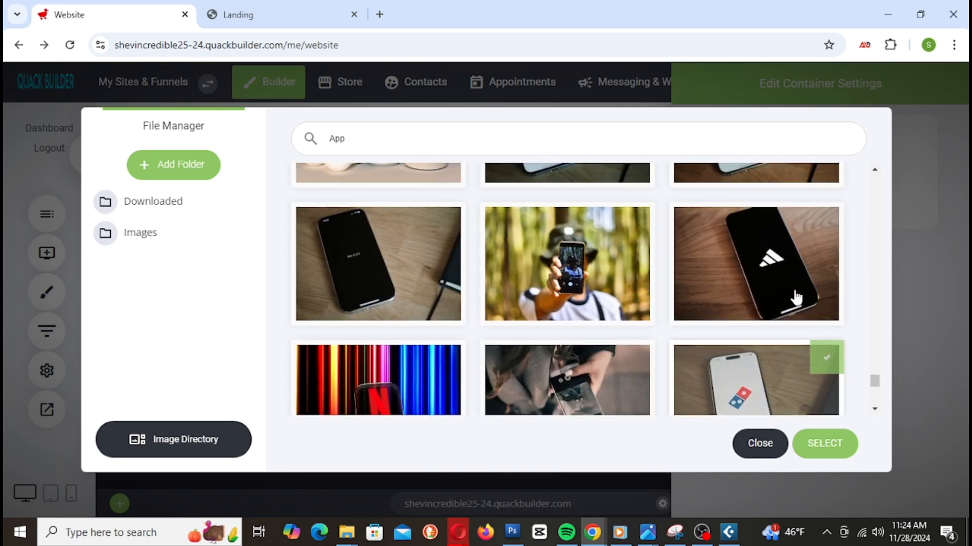
pyautogui.scroll(-4, 694, 278)
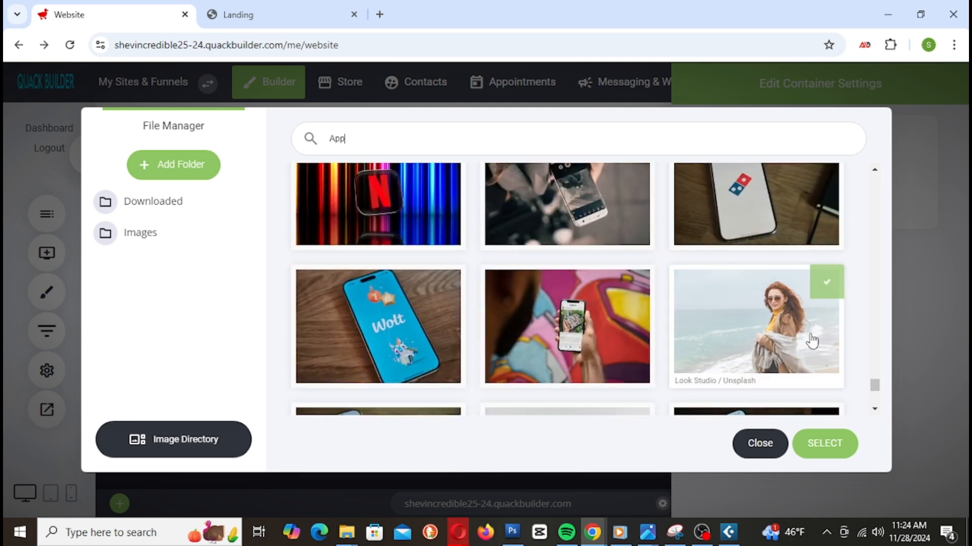
pyautogui.scroll(-2, 678, 308)
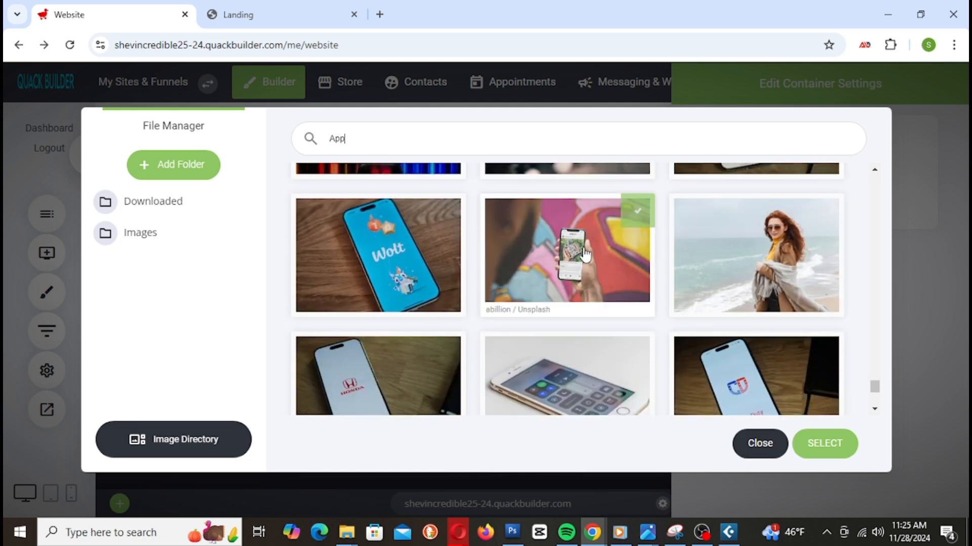
pyautogui.scroll(-3, 585, 257)
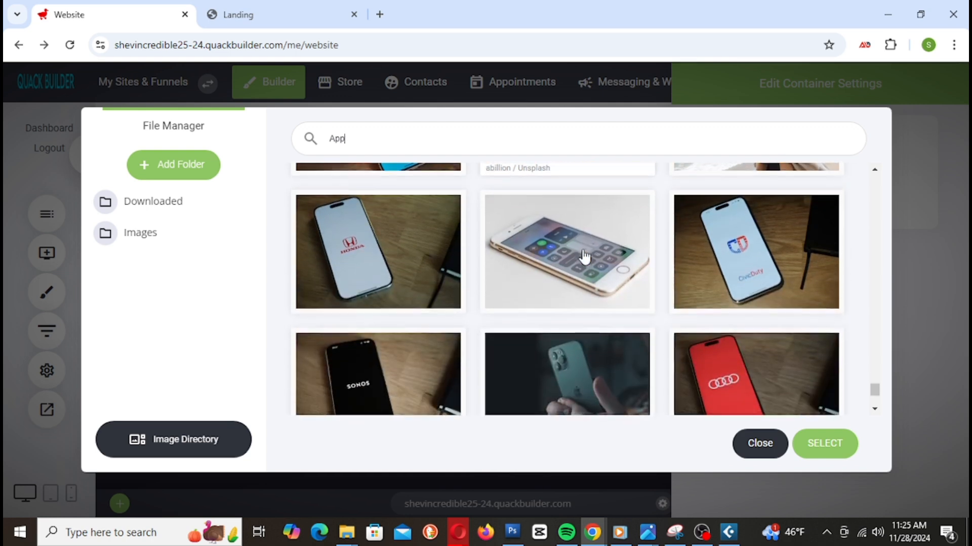
pyautogui.scroll(-3, 588, 257)
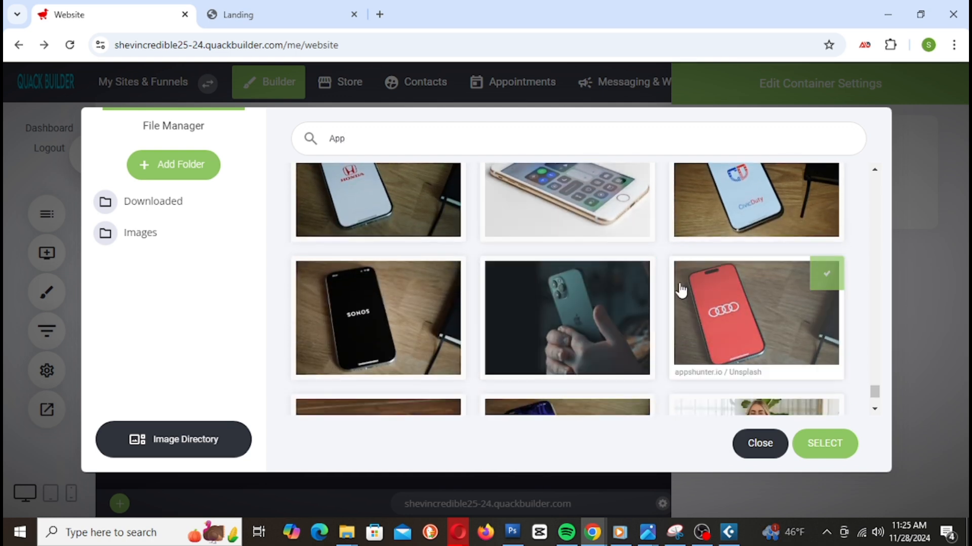
pyautogui.scroll(-3, 657, 289)
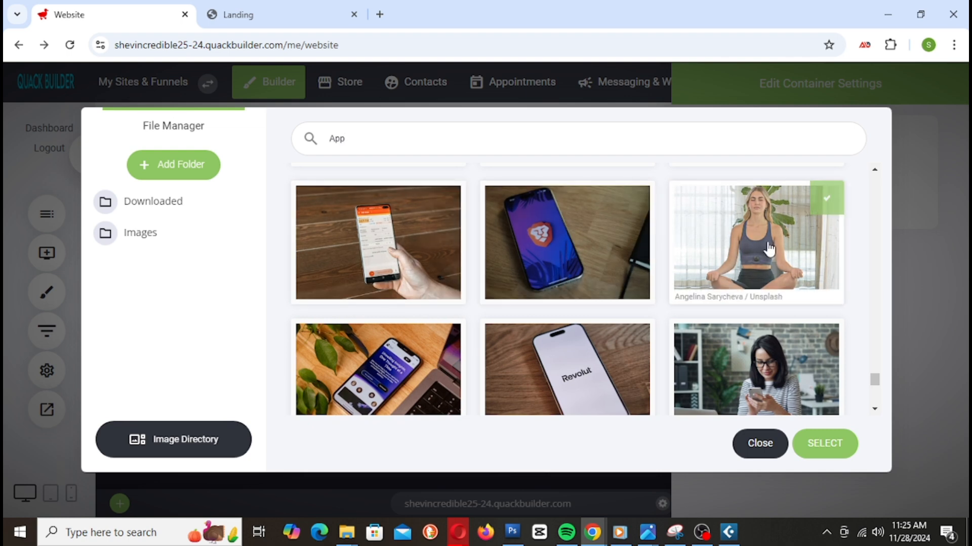
pyautogui.scroll(-3, 835, 247)
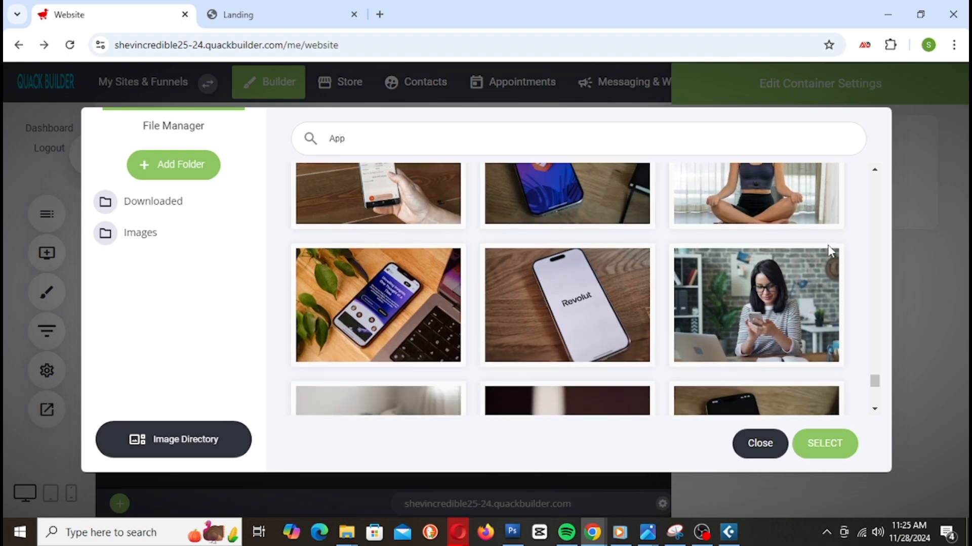
pyautogui.scroll(-3, 807, 251)
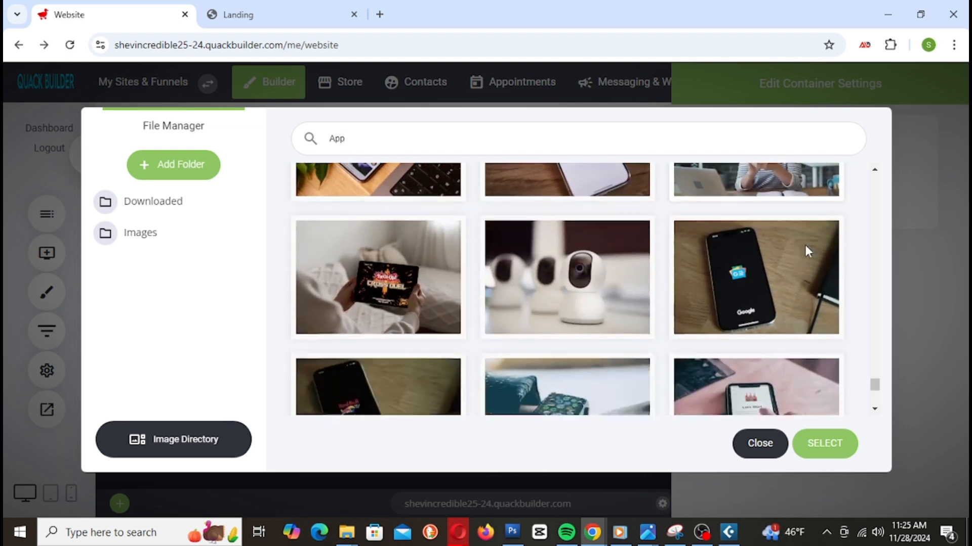
pyautogui.scroll(-2, 806, 252)
pyautogui.click(822, 445)
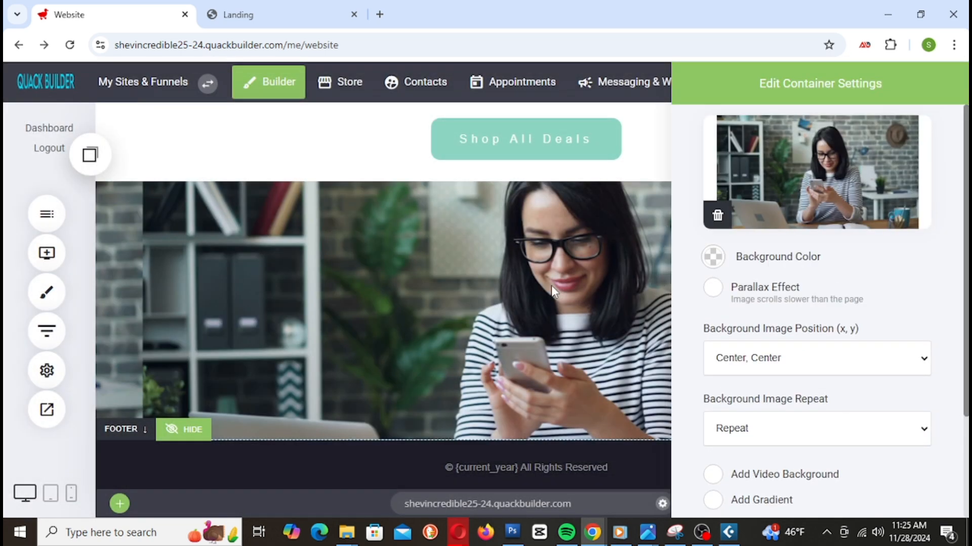
# Step: Try the right-top, right-centre and right-bottom background image positions, toggling parallax on
pyautogui.moveTo(862, 99); pyautogui.dragTo(831, 99)
pyautogui.moveTo(792, 139); pyautogui.dragTo(698, 147)
pyautogui.click(720, 370)
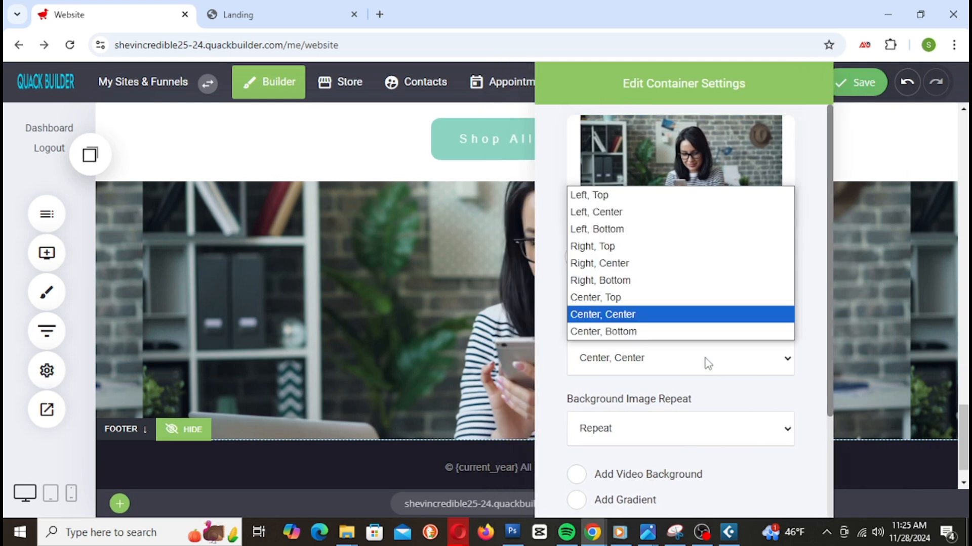
pyautogui.click(608, 247)
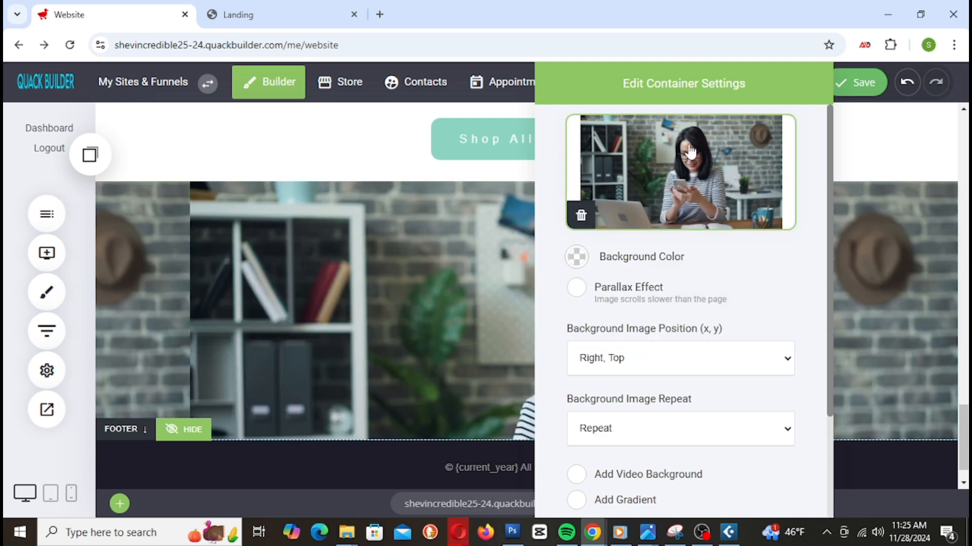
pyautogui.moveTo(397, 95); pyautogui.dragTo(561, 112)
pyautogui.click(526, 362)
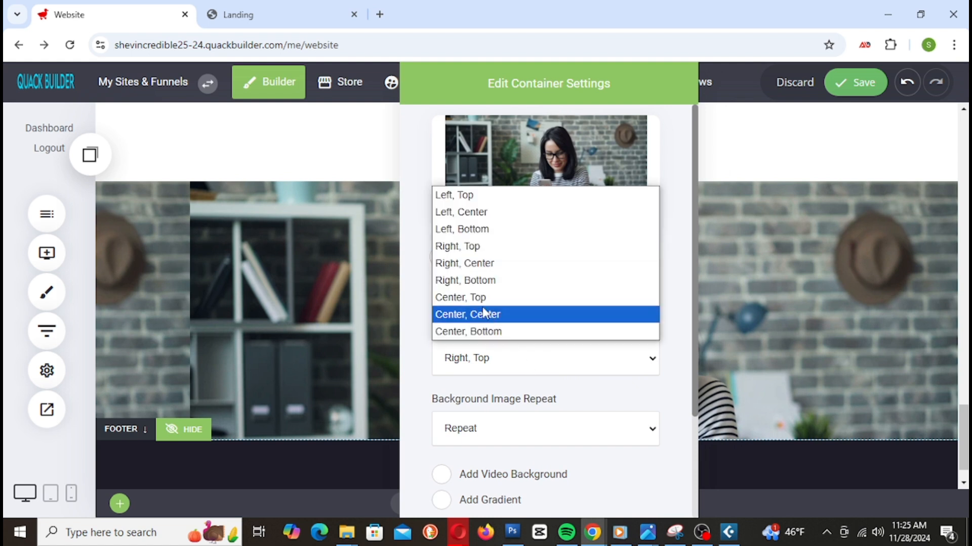
pyautogui.click(479, 263)
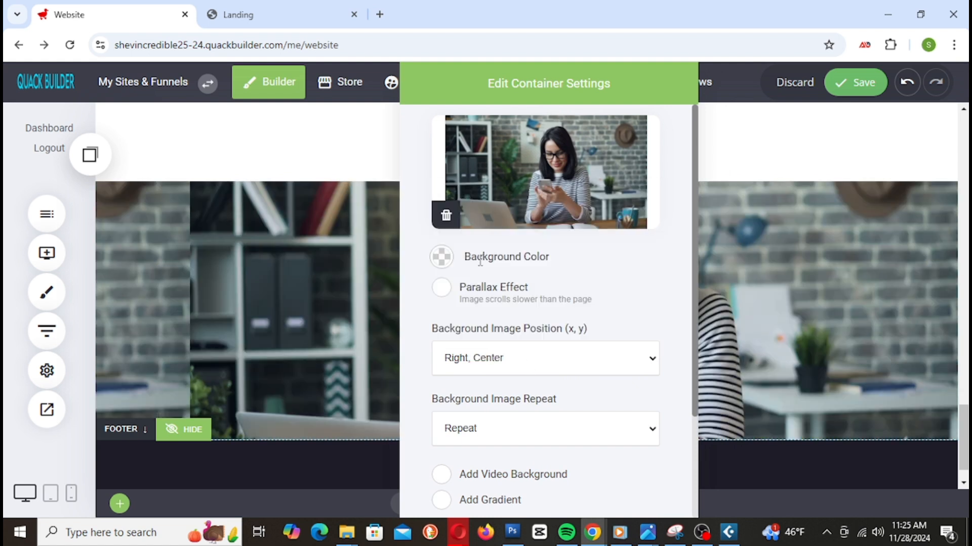
pyautogui.click(508, 360)
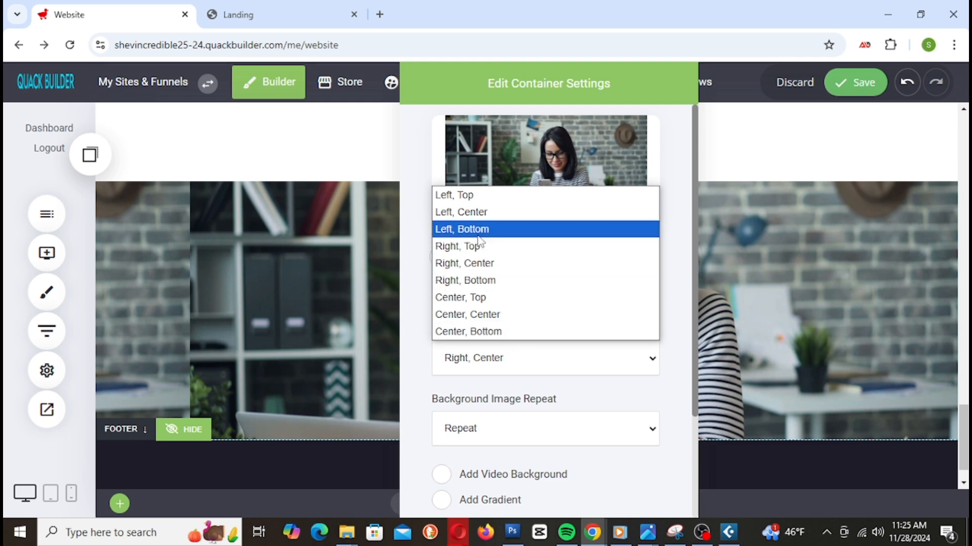
pyautogui.click(506, 290)
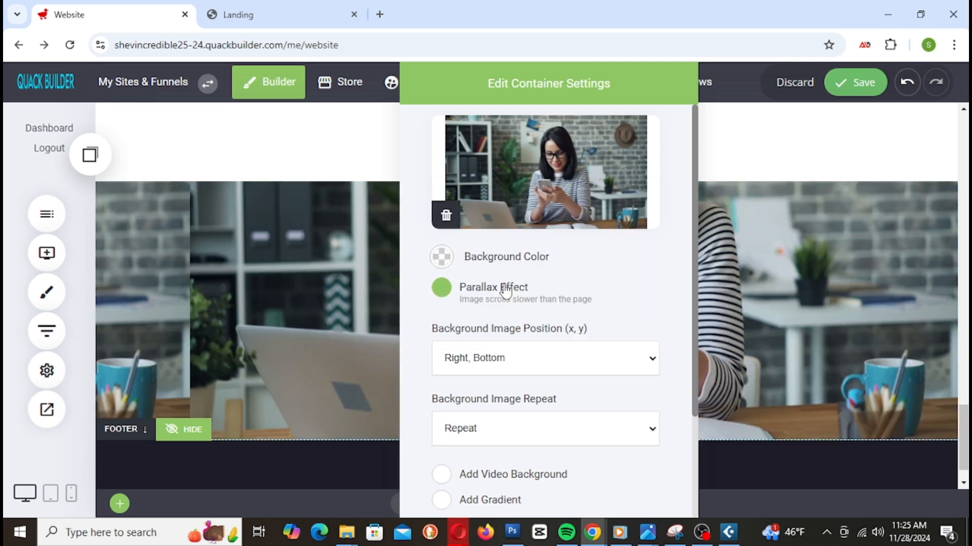
pyautogui.click(513, 285)
# Step: After trying centre-top and centre-bottom, anchor the woman background image at right centre
pyautogui.moveTo(542, 80); pyautogui.dragTo(541, 182)
pyautogui.click(519, 359)
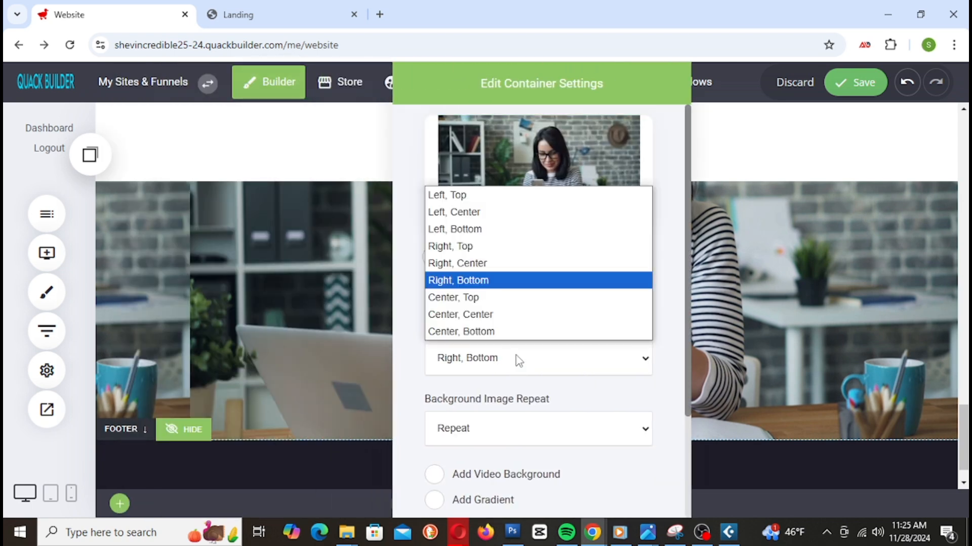
pyautogui.click(479, 297)
pyautogui.click(484, 306)
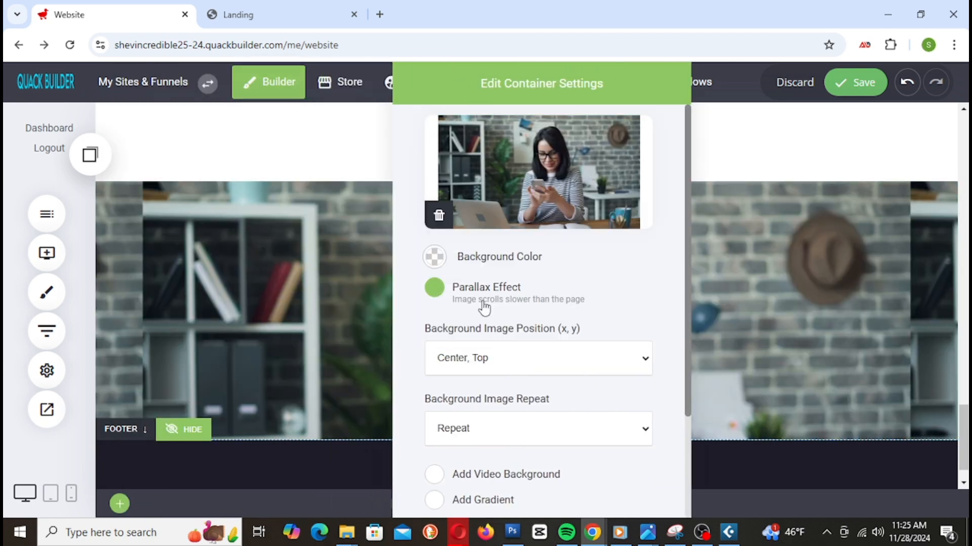
pyautogui.click(484, 304)
pyautogui.moveTo(542, 86); pyautogui.dragTo(509, 86)
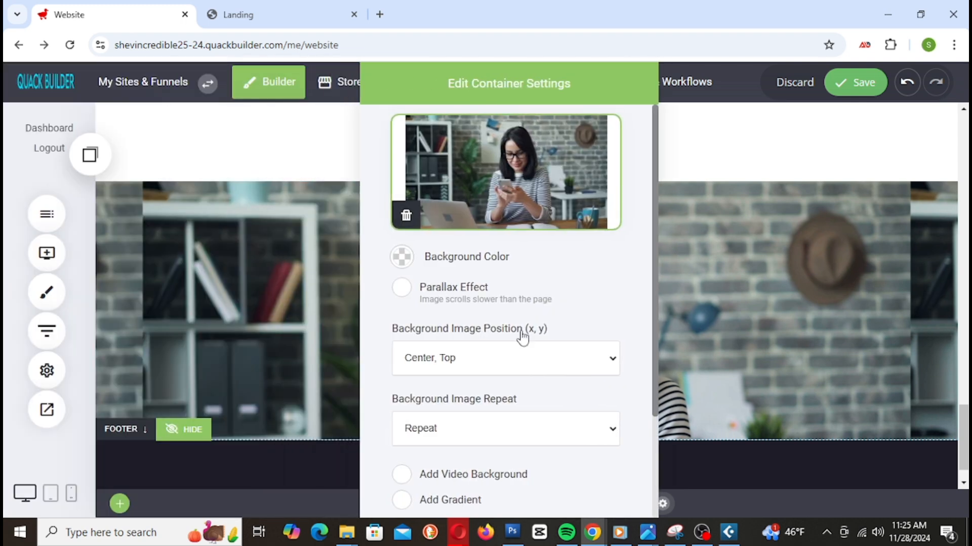
pyautogui.click(512, 365)
pyautogui.click(452, 331)
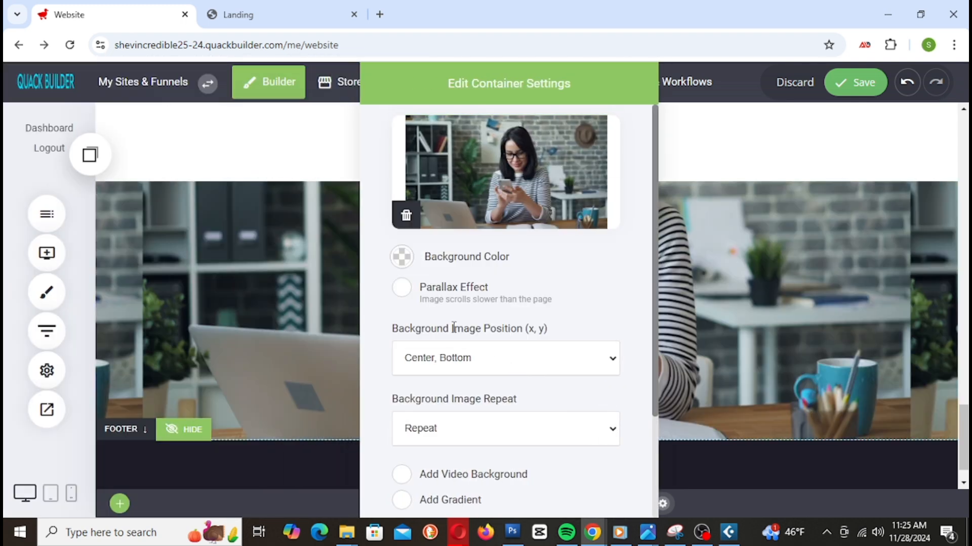
pyautogui.click(499, 355)
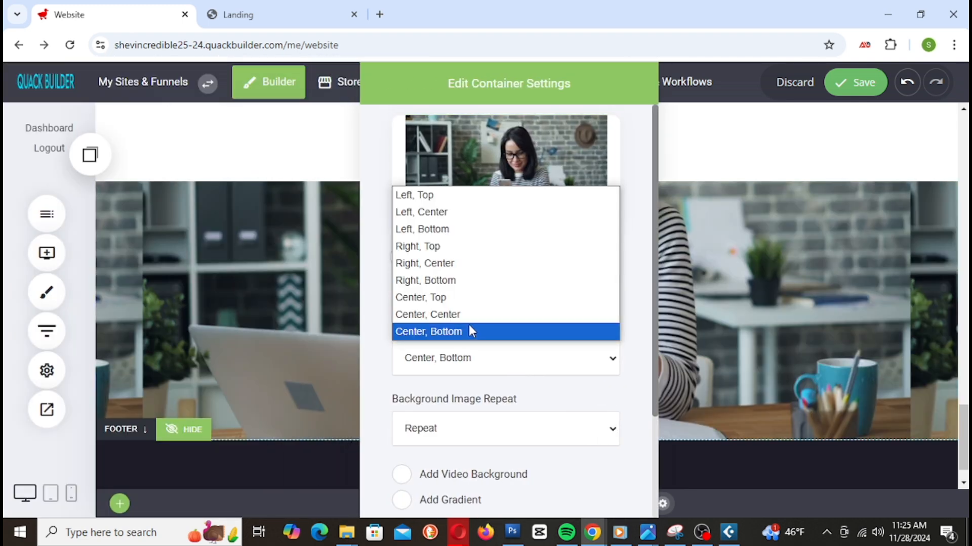
pyautogui.click(485, 250)
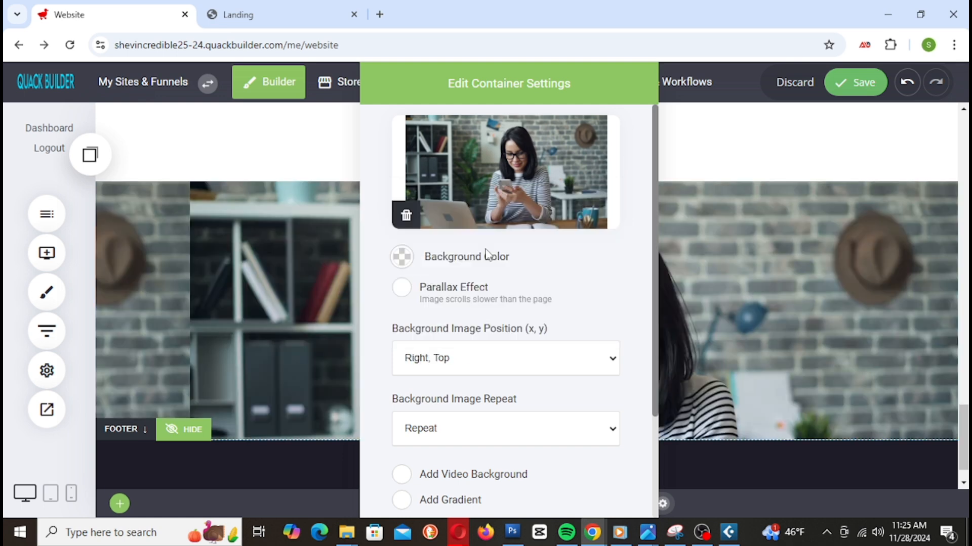
pyautogui.click(463, 348)
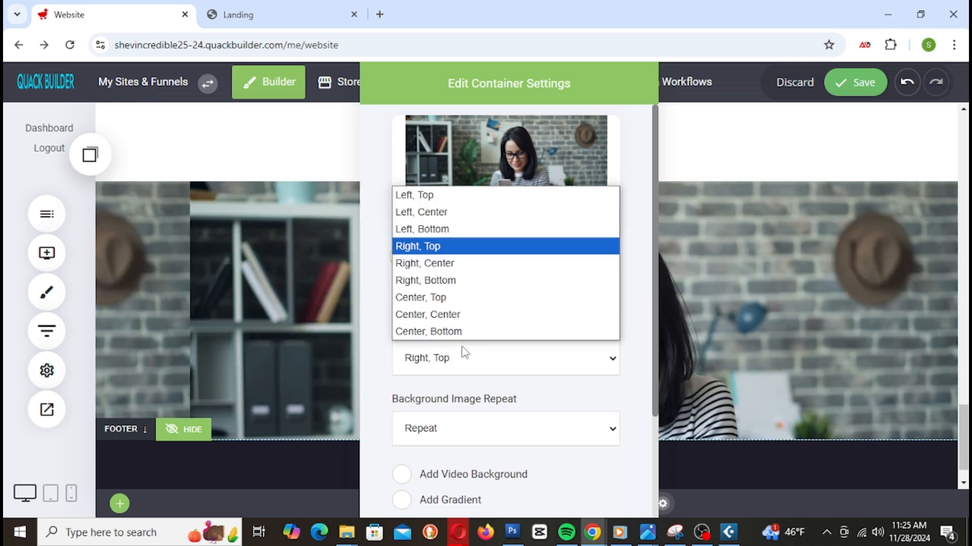
pyautogui.click(480, 270)
# Step: Set the background repeat to Repeat Horizontally and close the container settings
pyautogui.click(497, 437)
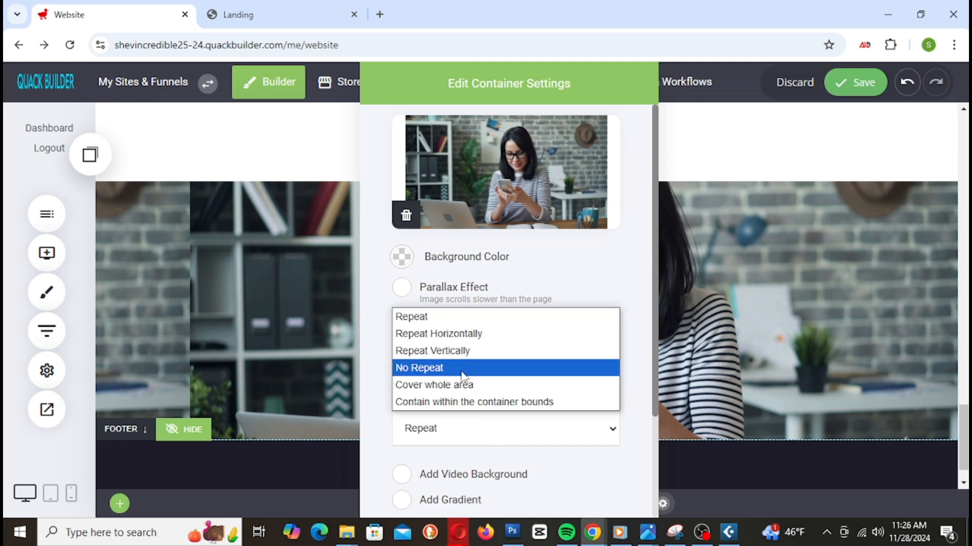
pyautogui.click(458, 353)
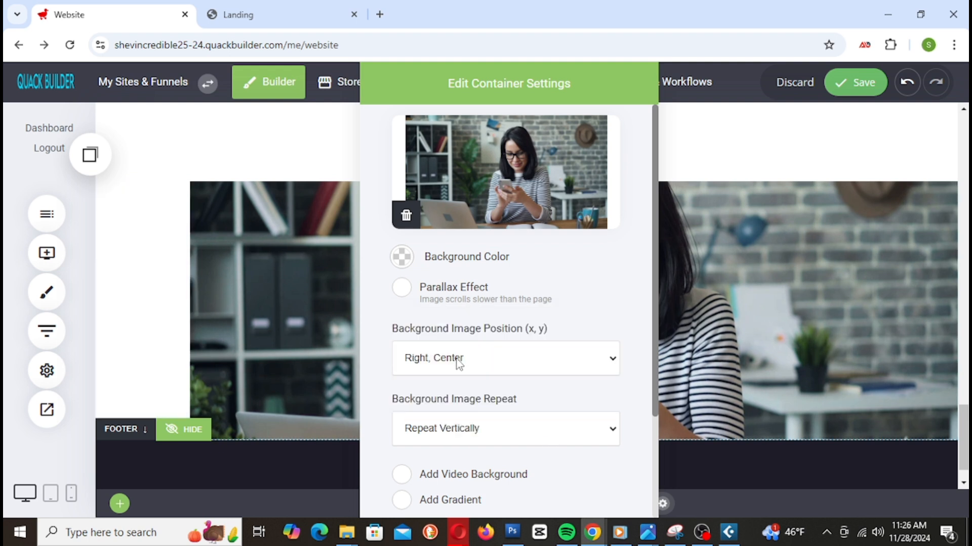
pyautogui.click(490, 434)
pyautogui.click(461, 384)
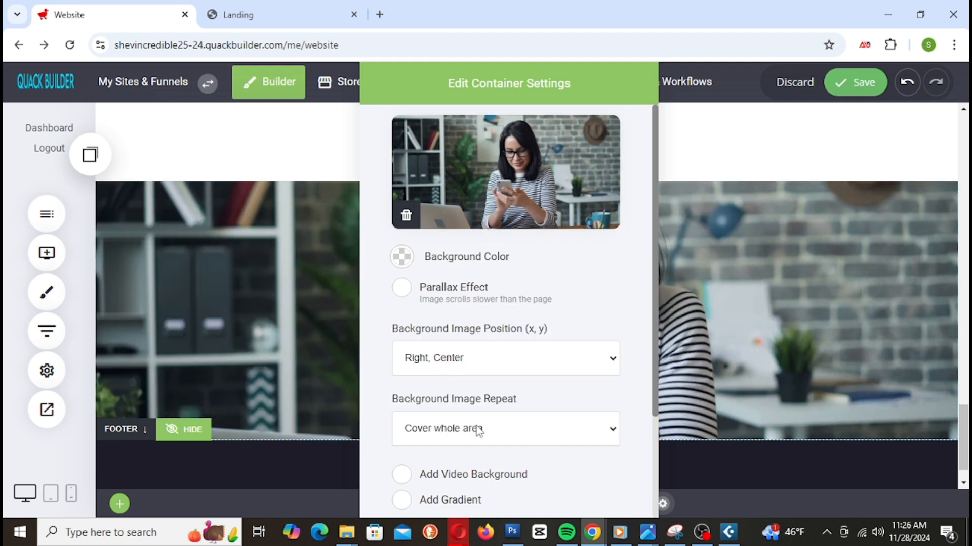
pyautogui.click(478, 430)
pyautogui.click(456, 401)
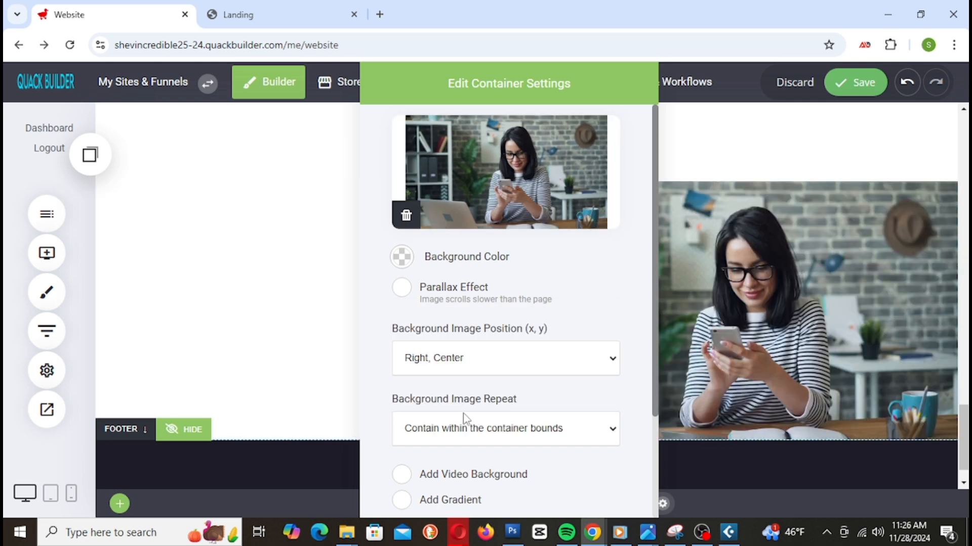
pyautogui.click(473, 429)
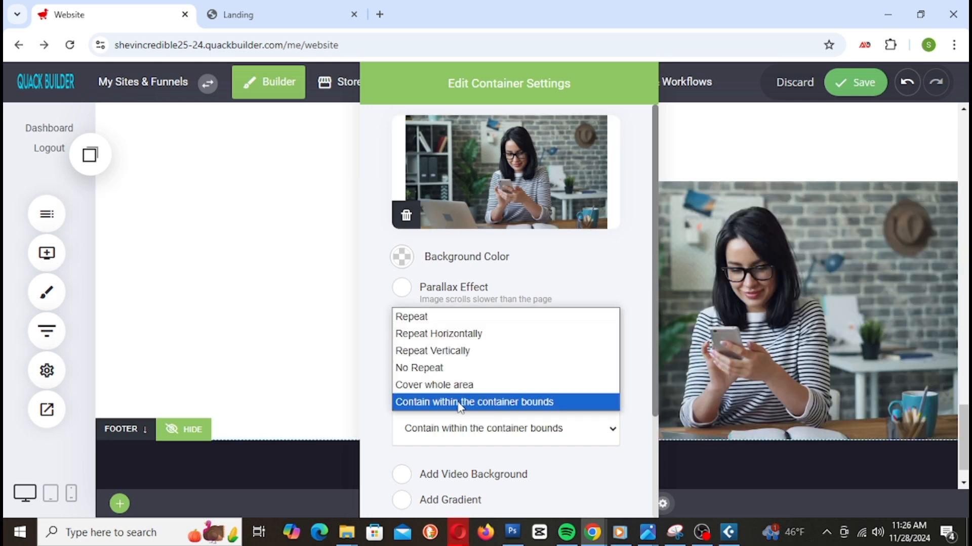
pyautogui.click(462, 336)
pyautogui.click(459, 428)
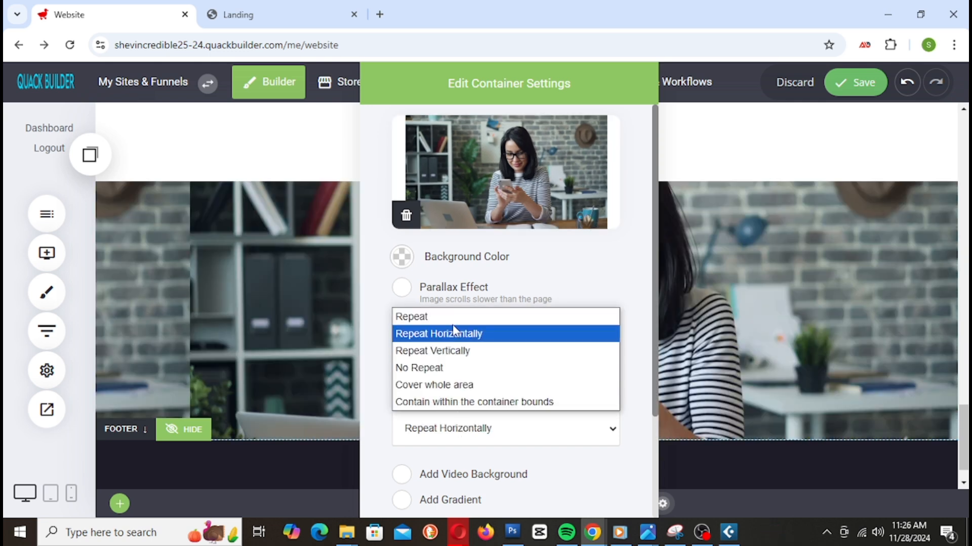
pyautogui.click(450, 319)
pyautogui.click(438, 426)
pyautogui.click(451, 330)
pyautogui.moveTo(488, 84); pyautogui.dragTo(555, 142)
pyautogui.click(837, 304)
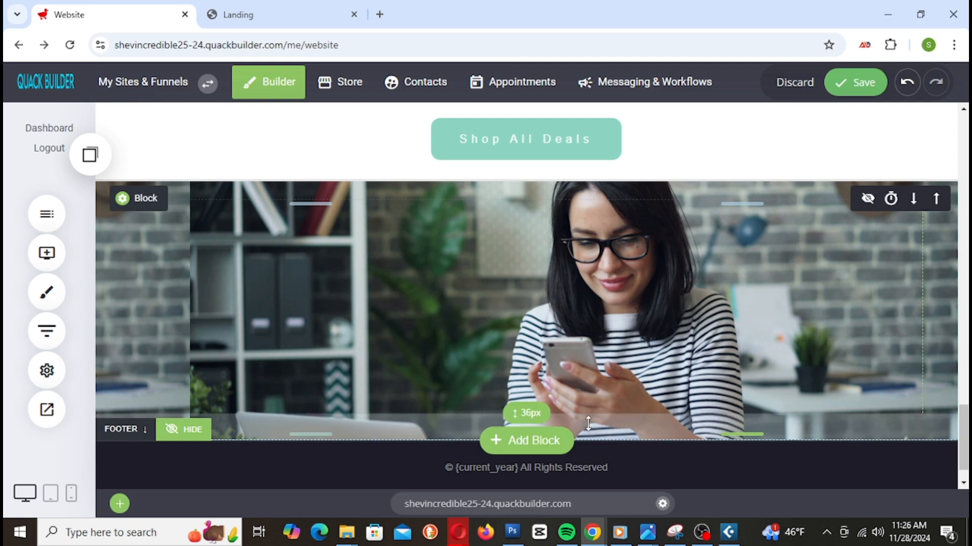
# Step: Make the image block's bottom padding taller and turn on parallax at normal speed
pyautogui.moveTo(556, 426); pyautogui.dragTo(610, 476)
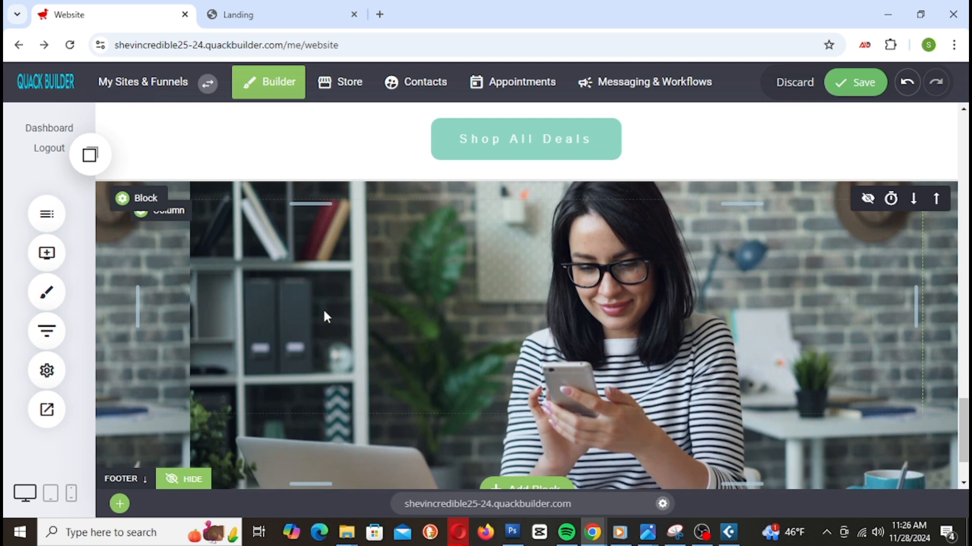
pyautogui.click(134, 198)
pyautogui.click(733, 288)
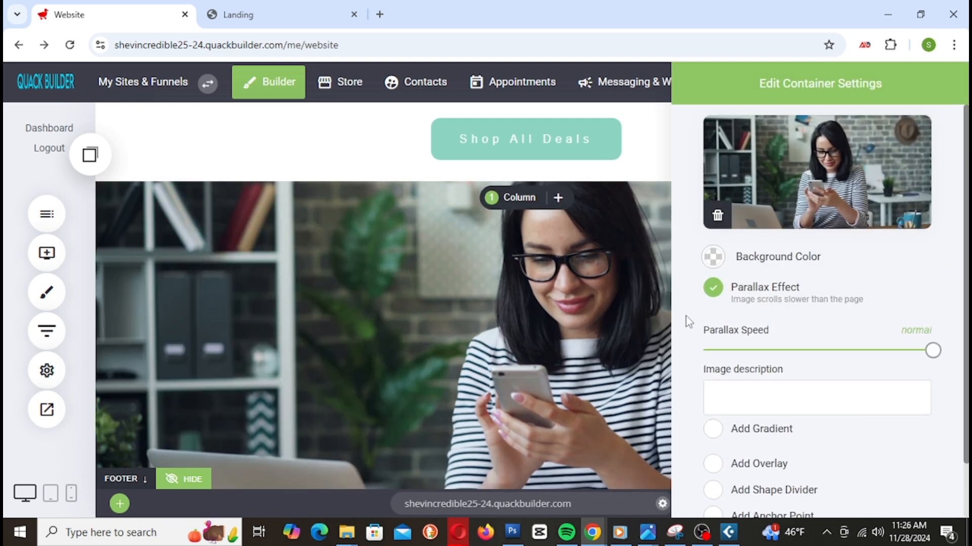
pyautogui.moveTo(937, 353); pyautogui.dragTo(868, 352)
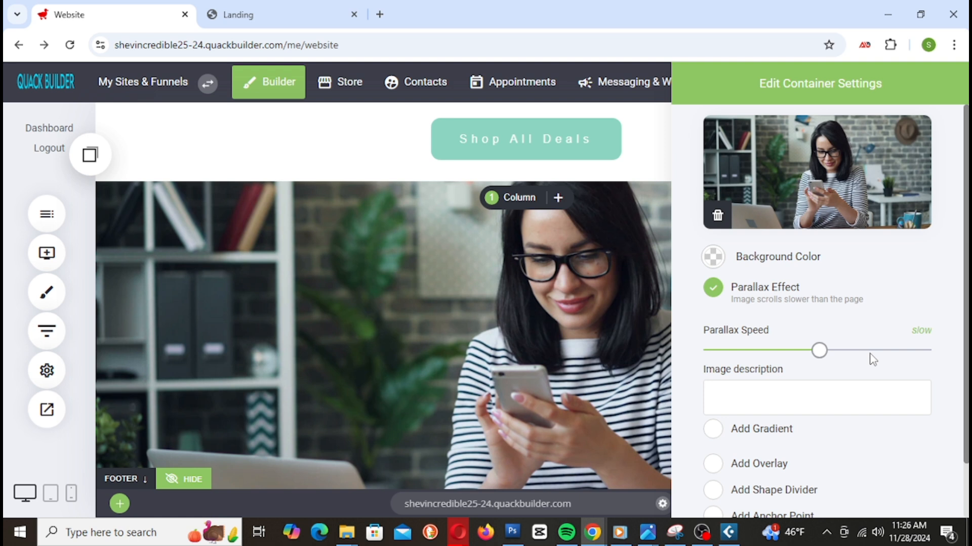
pyautogui.scroll(-2, 779, 334)
pyautogui.scroll(2, 777, 325)
pyautogui.moveTo(826, 359); pyautogui.dragTo(932, 353)
pyautogui.scroll(-2, 733, 302)
# Step: Add an overlay to the background image and close the container settings
pyautogui.click(713, 402)
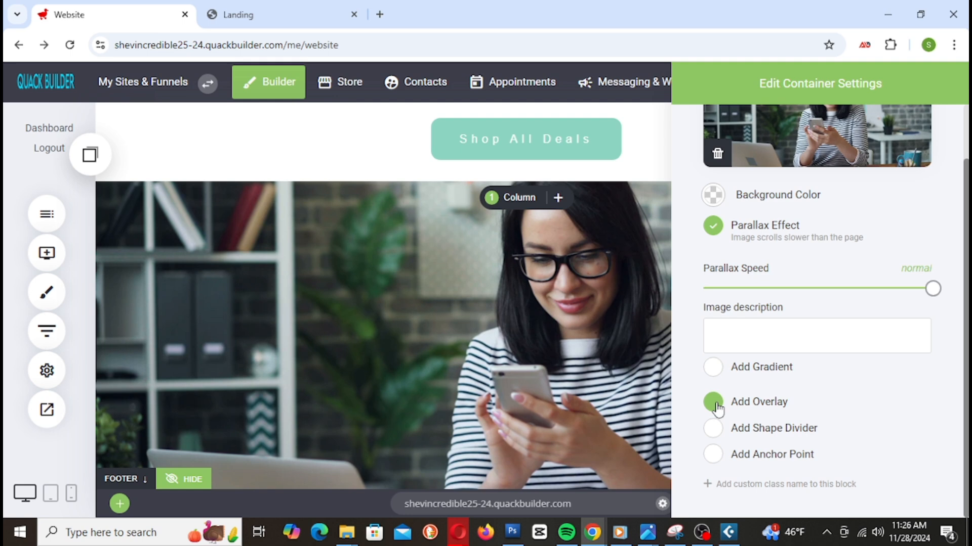
pyautogui.click(558, 317)
pyautogui.scroll(-2, 558, 317)
pyautogui.scroll(3, 558, 317)
pyautogui.scroll(-2, 559, 318)
pyautogui.scroll(-2, 559, 324)
pyautogui.scroll(2, 558, 317)
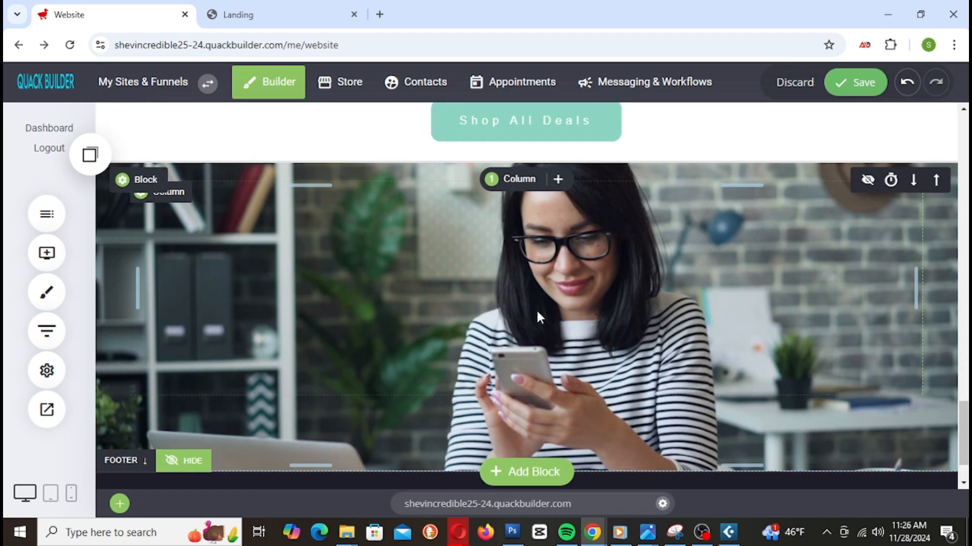
# Step: Drop a Heading widget into the image block and replace its text with 'Download Our Mobile App'
pyautogui.click(47, 252)
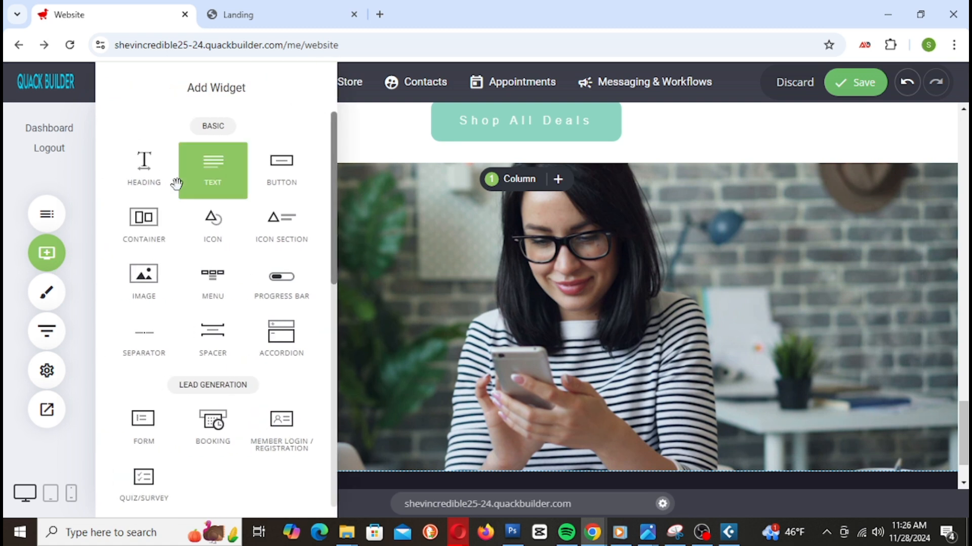
pyautogui.moveTo(152, 182); pyautogui.dragTo(281, 217)
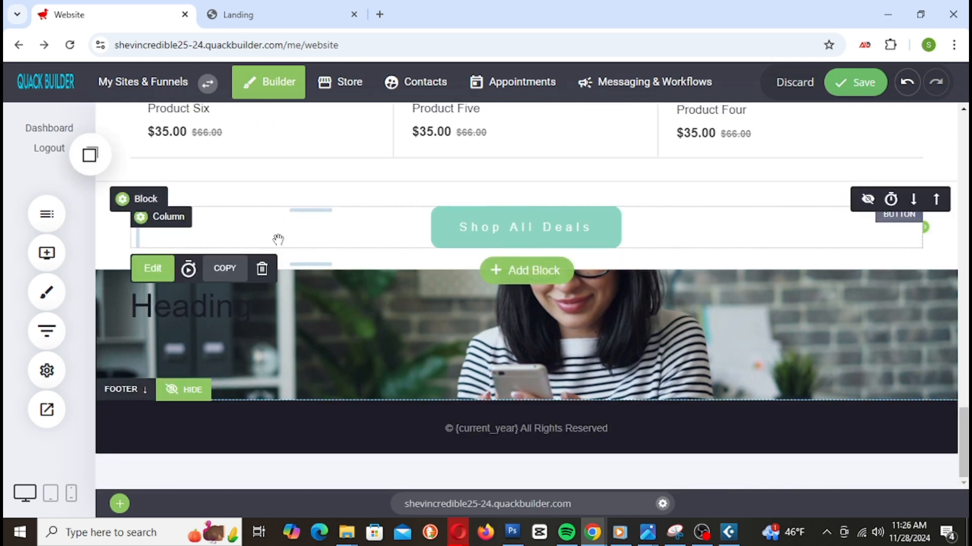
pyautogui.click(134, 304)
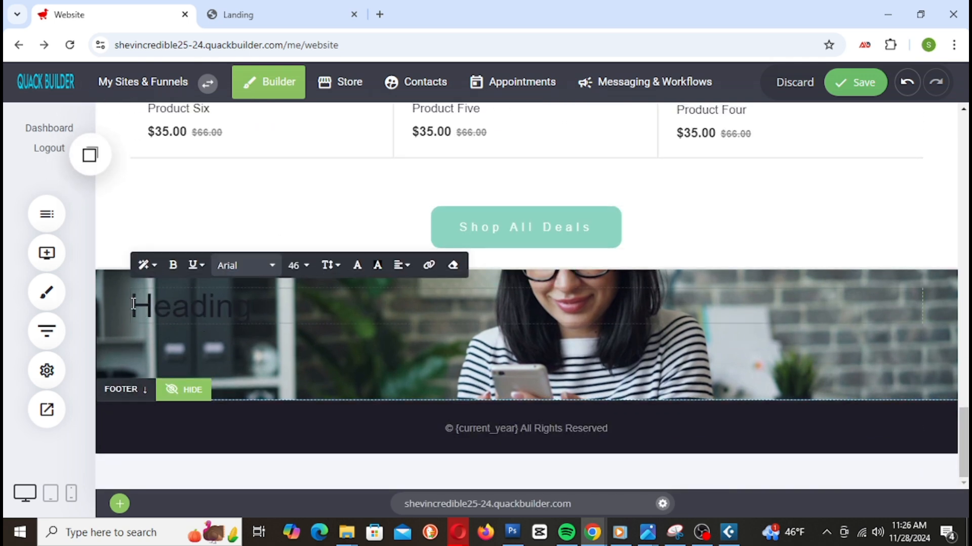
pyautogui.moveTo(133, 305); pyautogui.dragTo(251, 307)
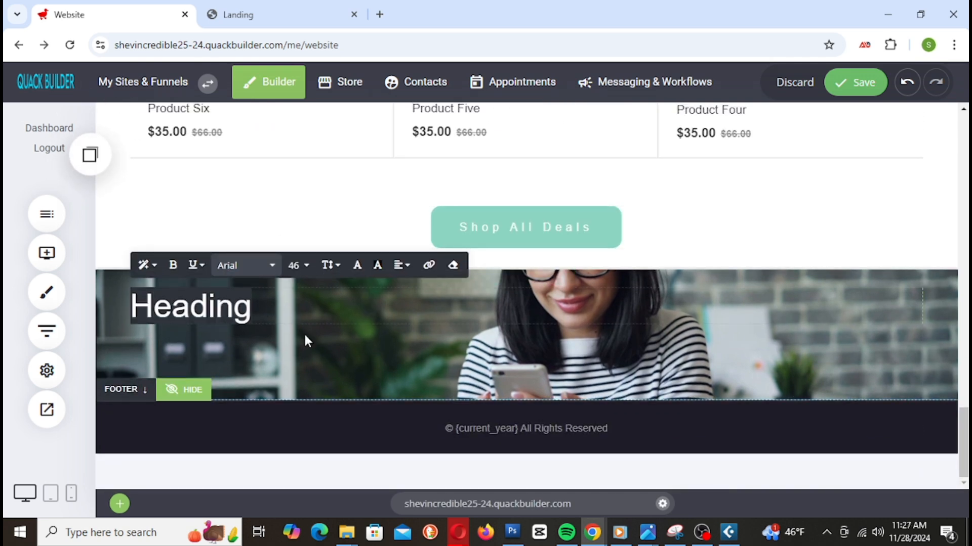
pyautogui.write('Do')
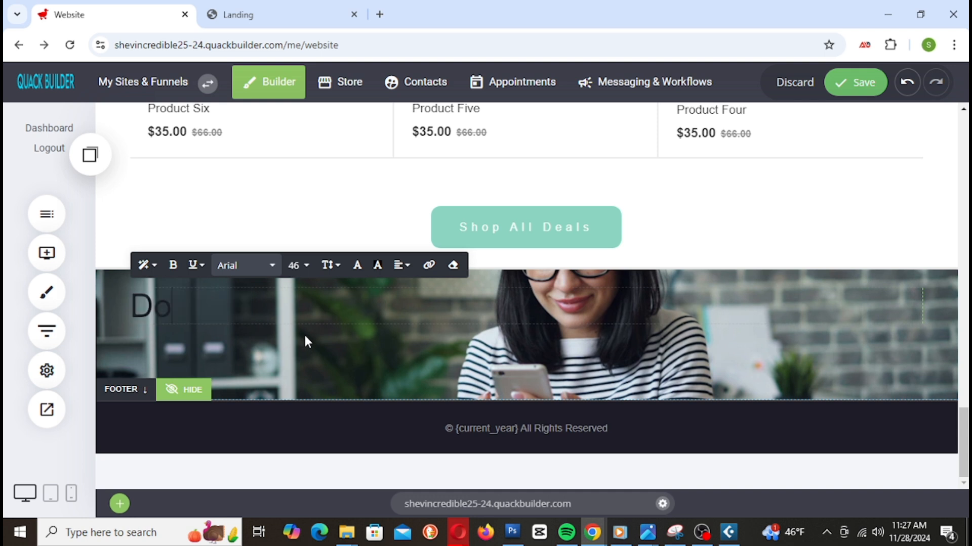
pyautogui.write('wnload Our Mobile ')
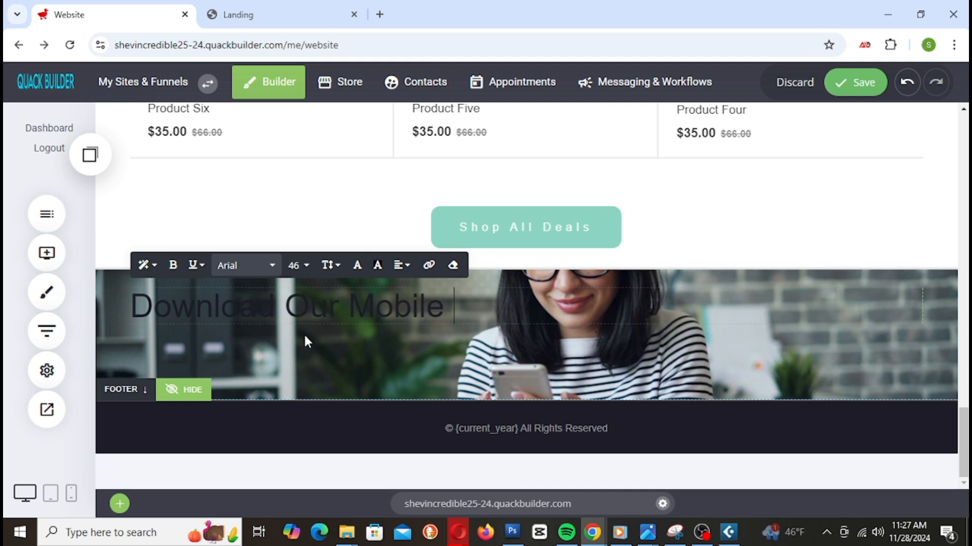
pyautogui.write('App')
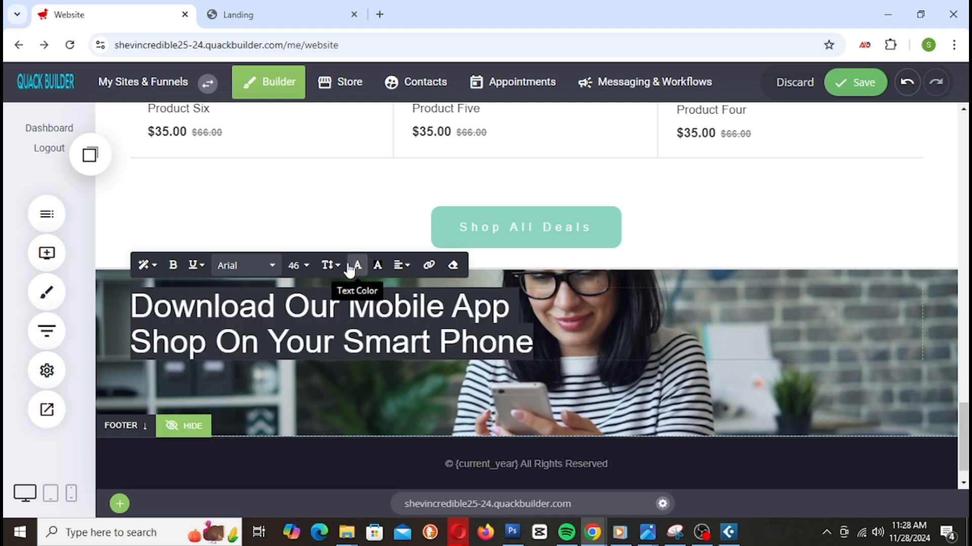
# Step: Make the heading text white (FFFFFF) and append '...' after Phone
pyautogui.click(360, 268)
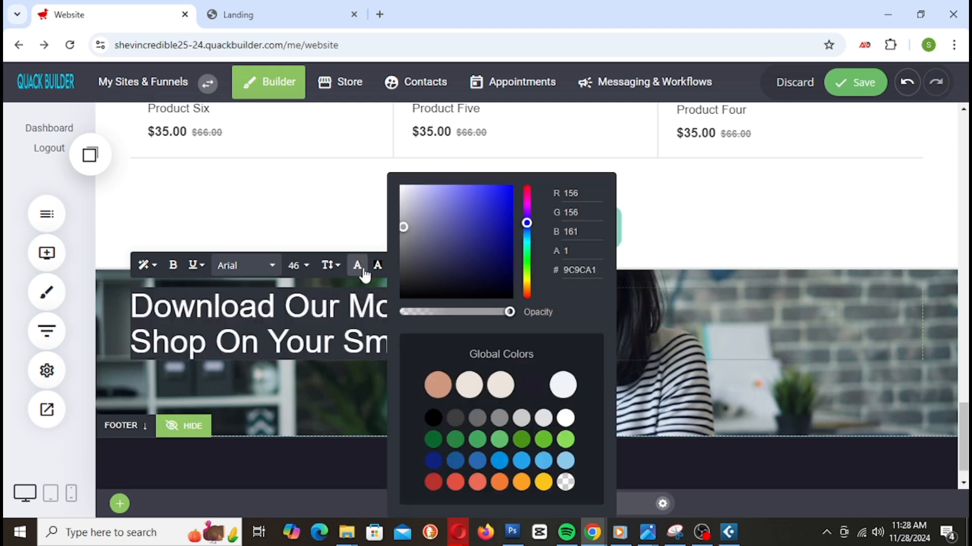
pyautogui.moveTo(407, 206); pyautogui.dragTo(393, 187)
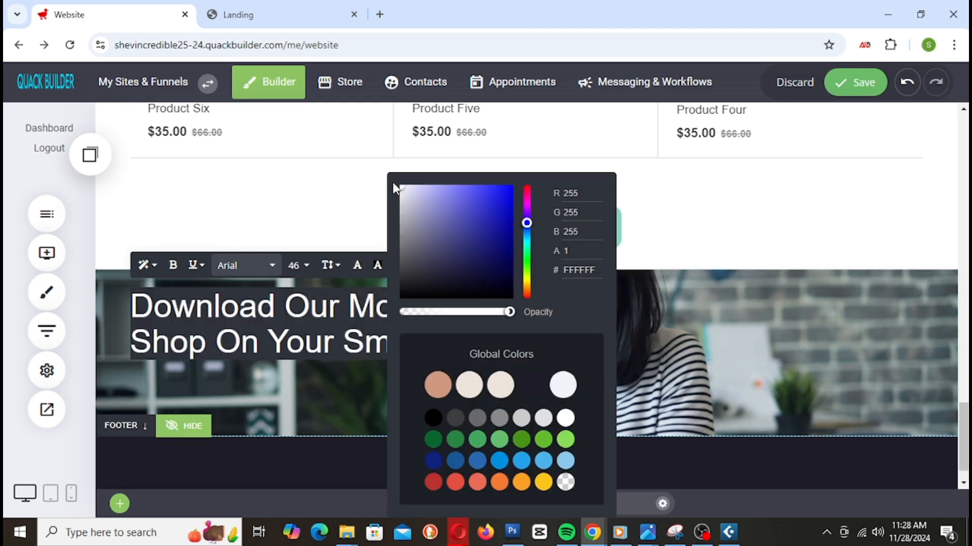
pyautogui.click(308, 326)
pyautogui.click(561, 349)
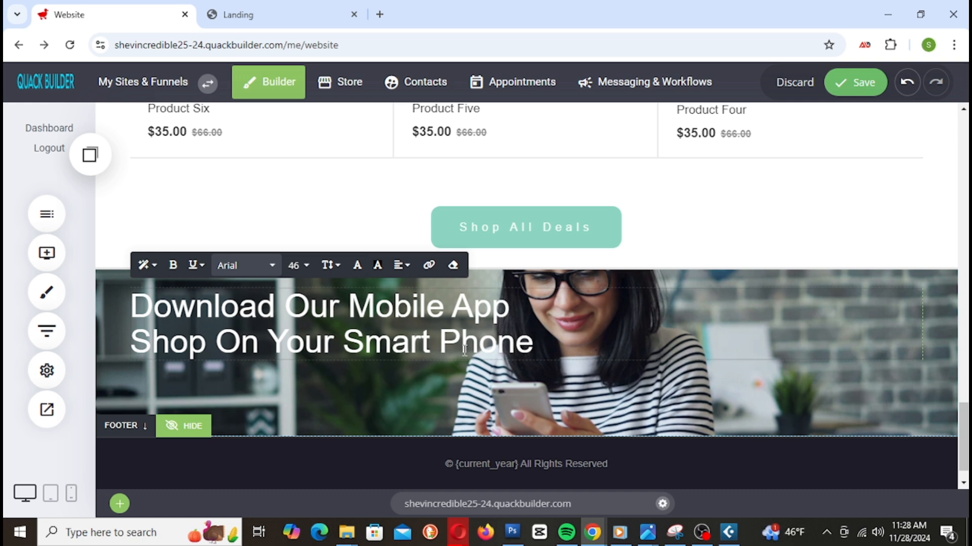
pyautogui.write('...')
# Step: Add a text paragraph below the heading, replacing the lorem ipsum with the pasted promo sentence
pyautogui.click(47, 253)
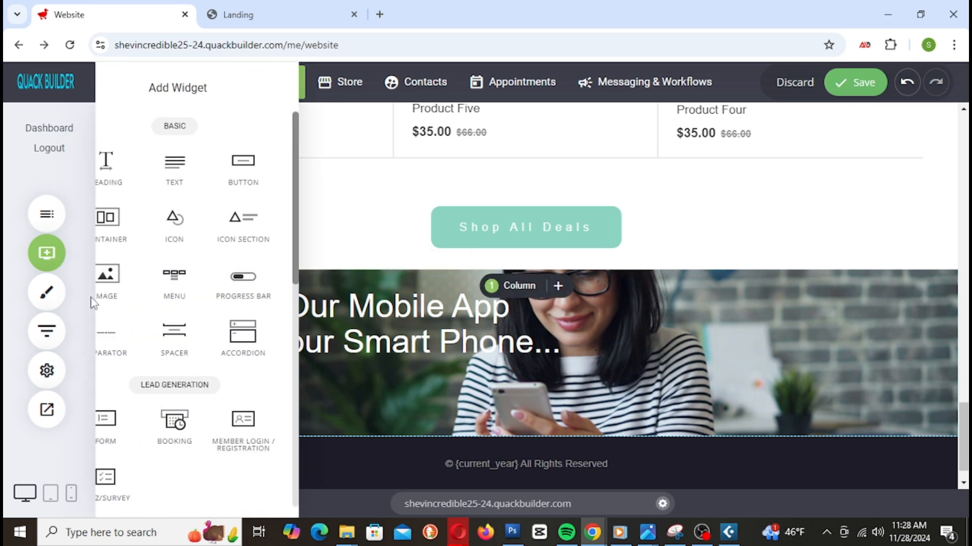
pyautogui.moveTo(213, 168); pyautogui.dragTo(344, 381)
pyautogui.click(183, 373)
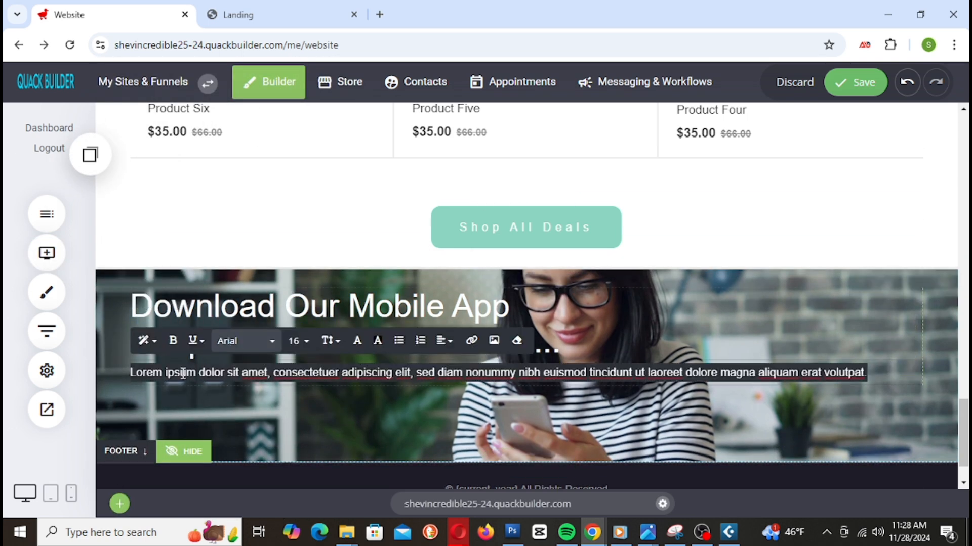
pyautogui.press('BackSpace')
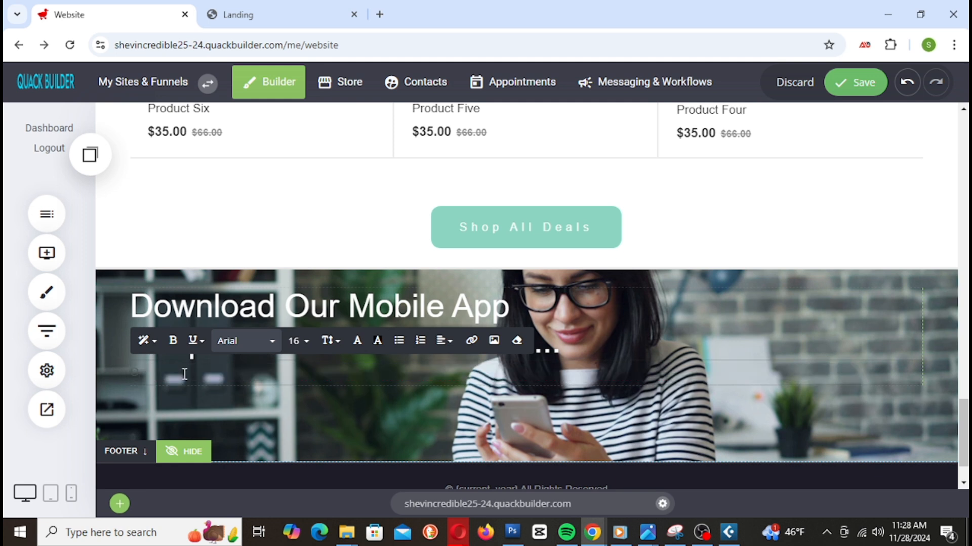
pyautogui.hotkey('ctrl', 'v')
# Step: Make the whole paragraph white (FFFFFF) and break it onto a second line after 'time'
pyautogui.click(357, 341)
pyautogui.moveTo(431, 239); pyautogui.dragTo(390, 187)
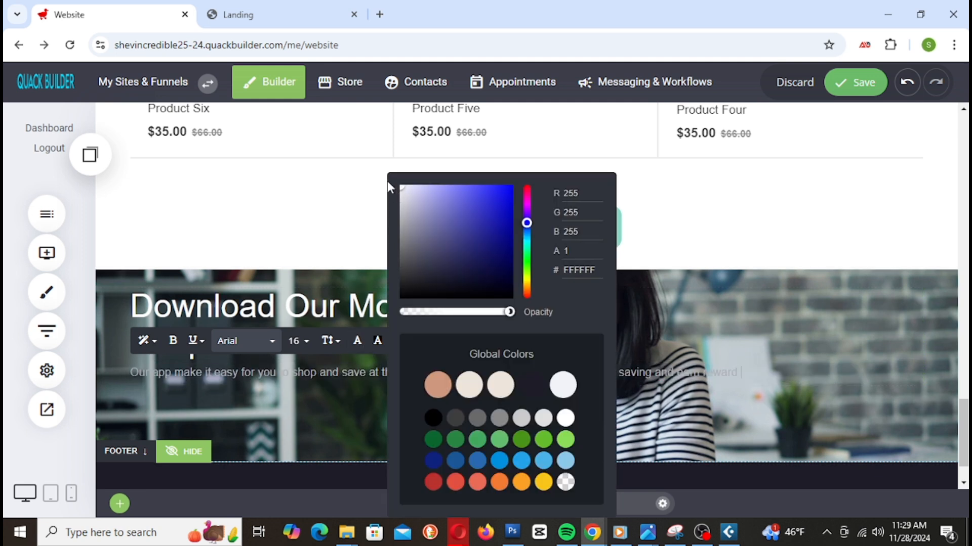
pyautogui.click(398, 230)
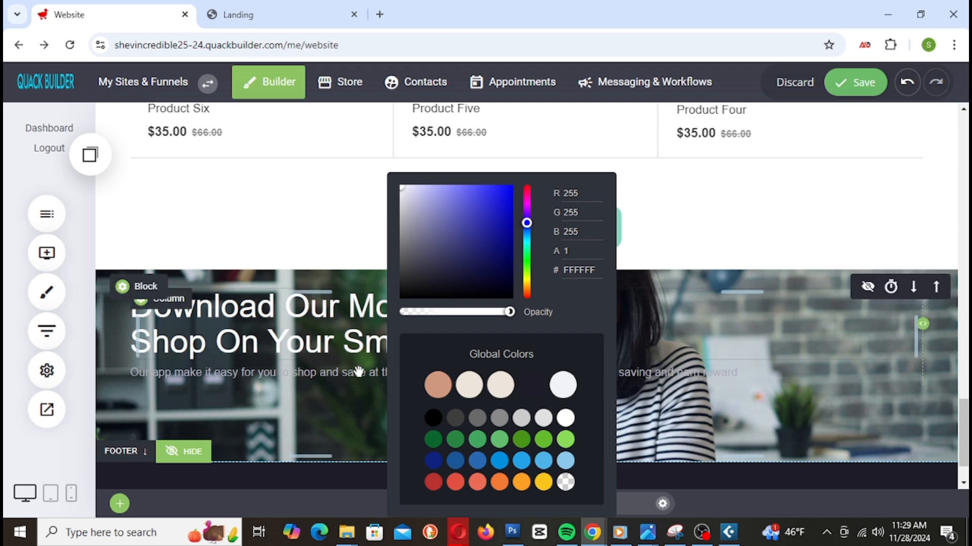
pyautogui.click(379, 344)
pyautogui.click(361, 377)
pyautogui.hotkey('ctrl', 'a')
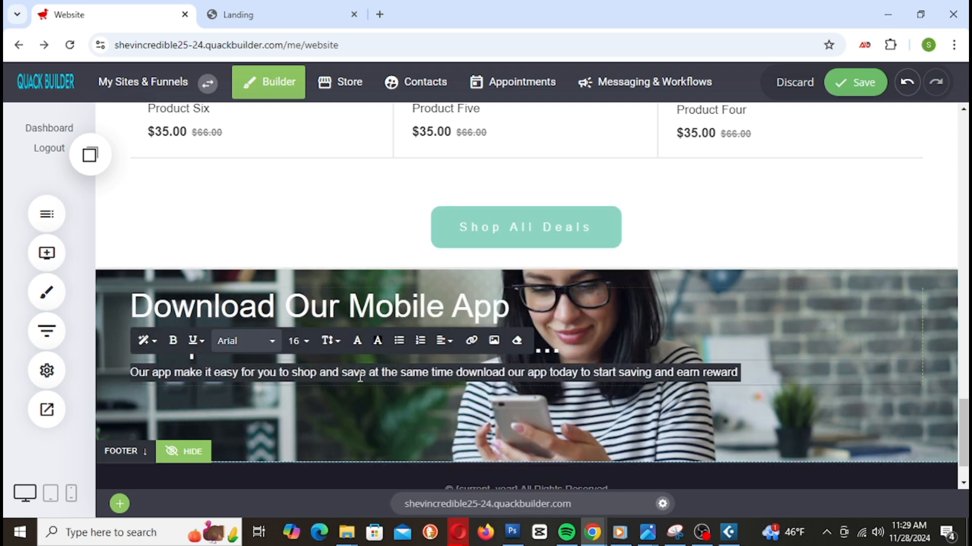
pyautogui.click(357, 341)
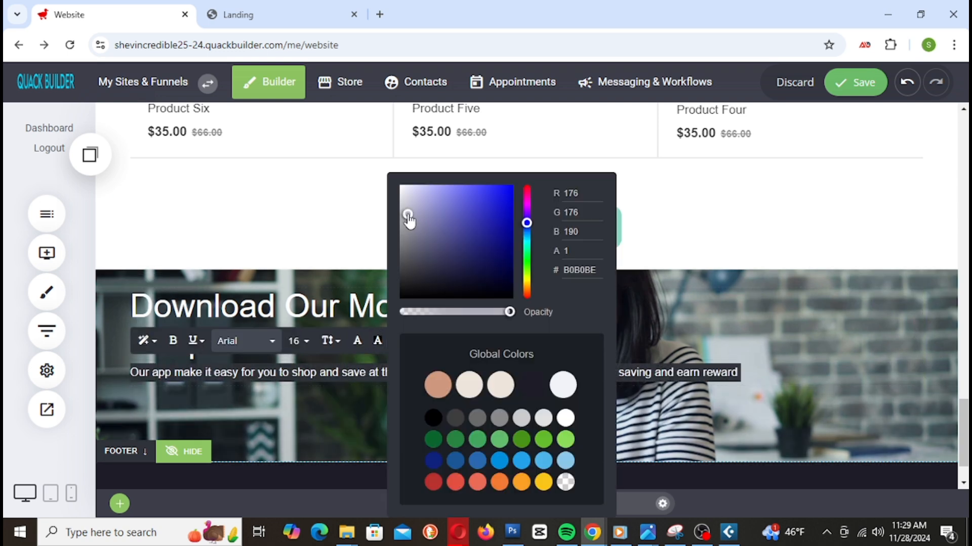
pyautogui.moveTo(409, 220); pyautogui.dragTo(390, 182)
pyautogui.click(322, 376)
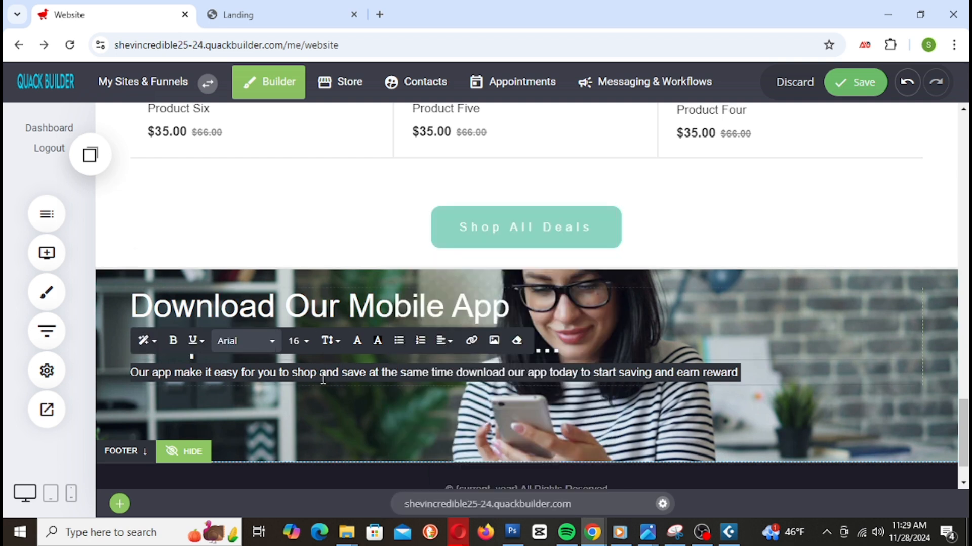
pyautogui.click(161, 380)
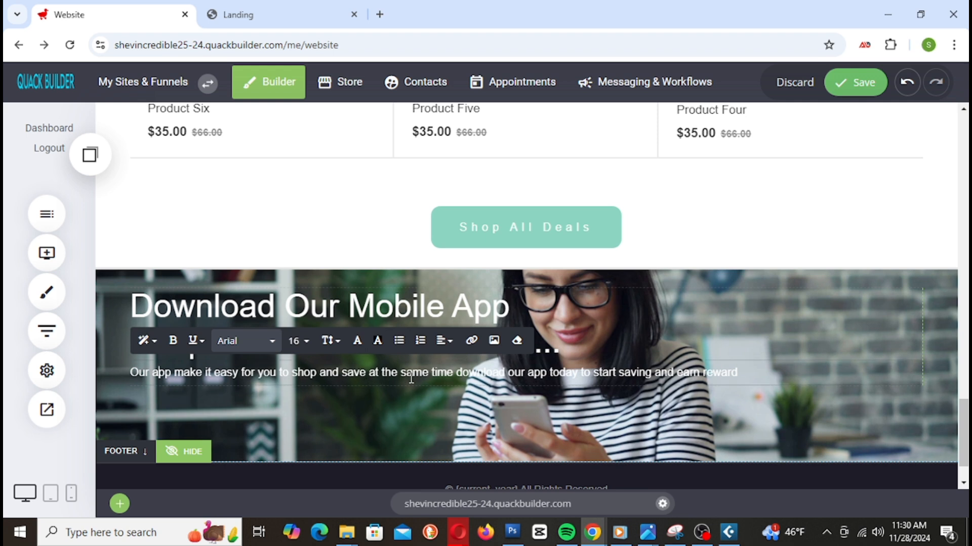
pyautogui.click(454, 373)
pyautogui.press('Return')
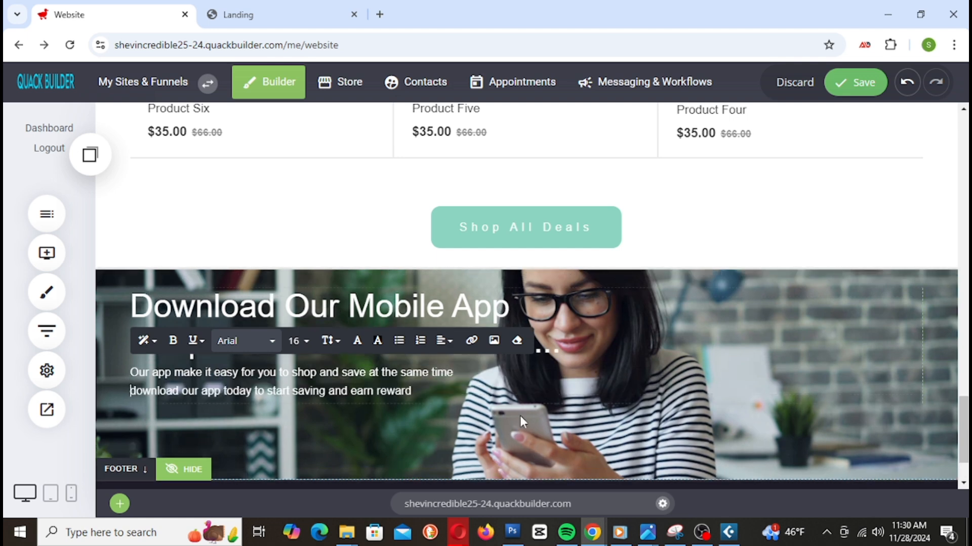
# Step: Save the page and increase the promo block's bottom padding to 130px
pyautogui.click(913, 416)
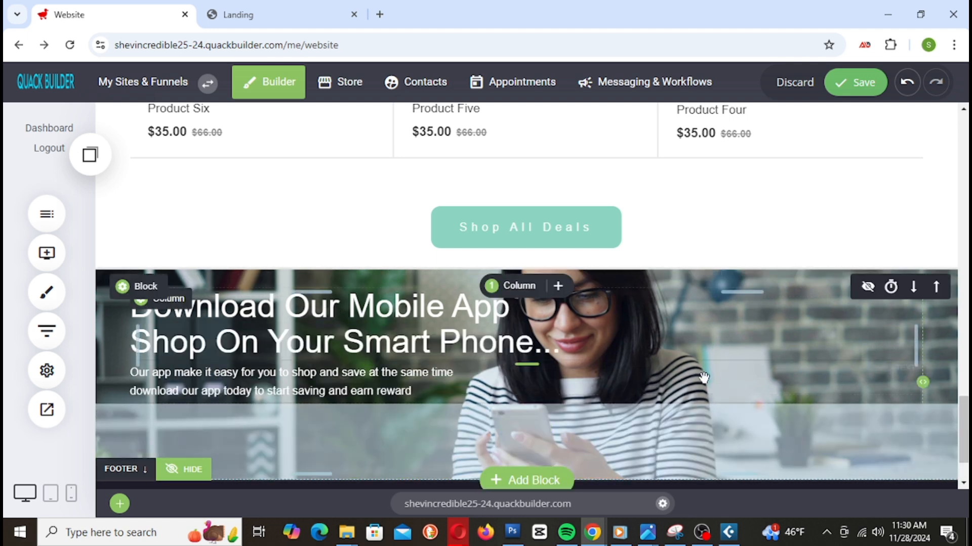
pyautogui.click(408, 398)
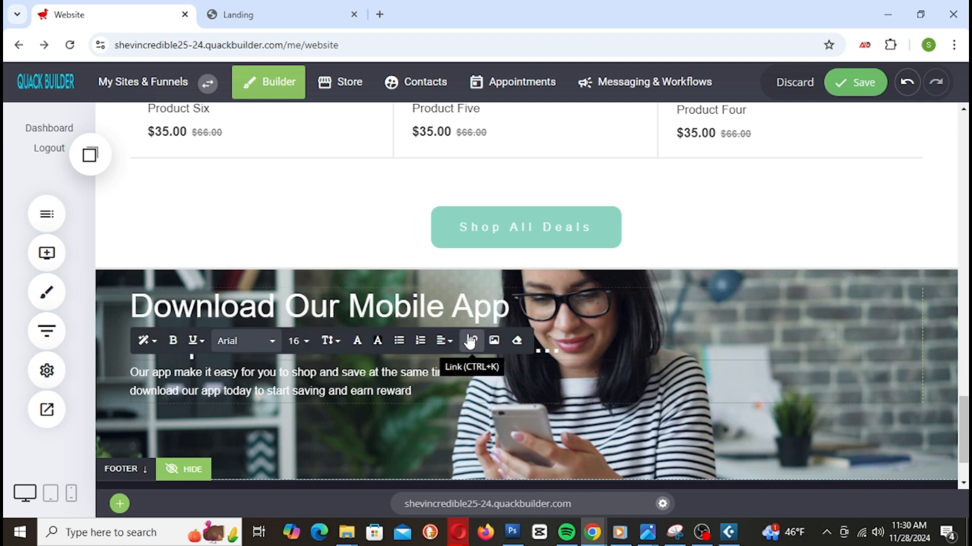
pyautogui.click(834, 94)
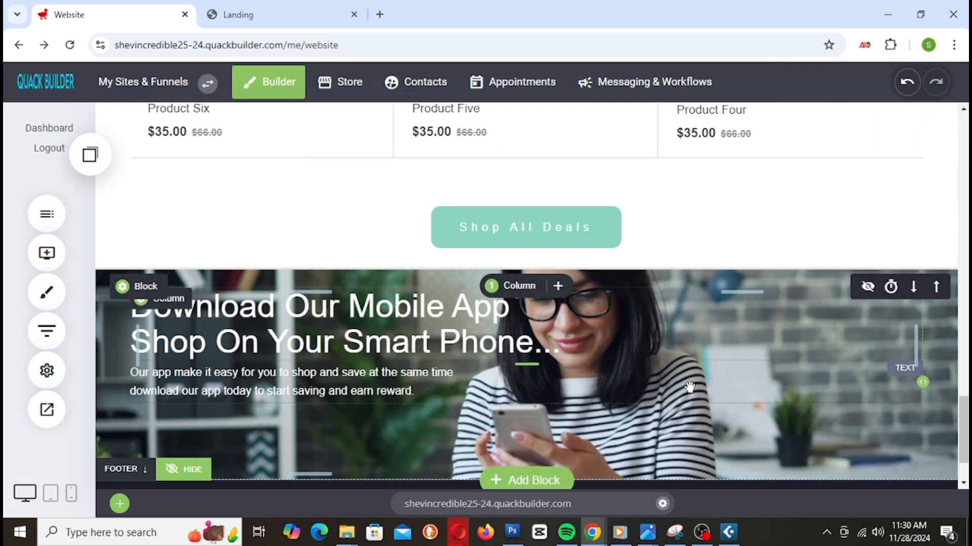
pyautogui.moveTo(494, 484)
pyautogui.mouseDown()
pyautogui.moveTo(491, 453)
pyautogui.moveTo(594, 447)
pyautogui.mouseUp()
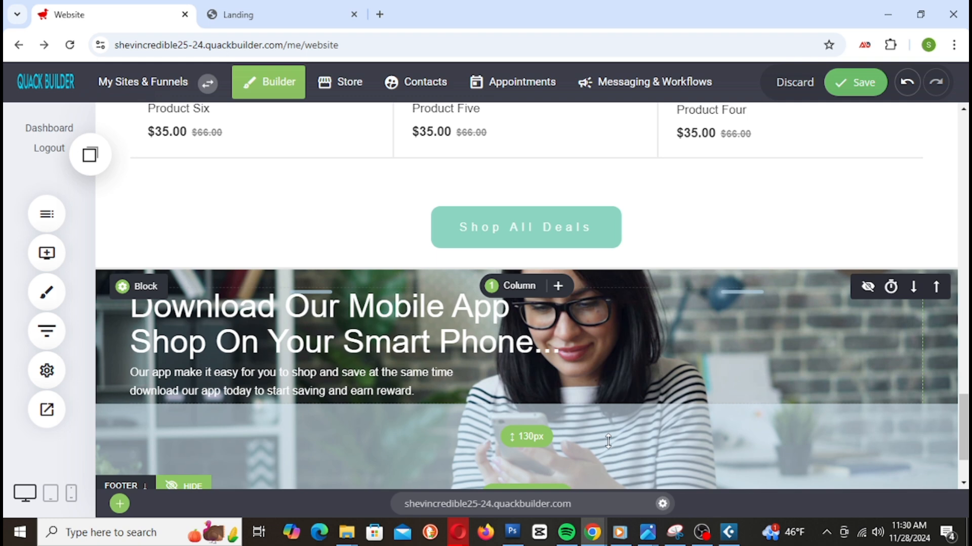
pyautogui.moveTo(608, 440); pyautogui.dragTo(608, 440)
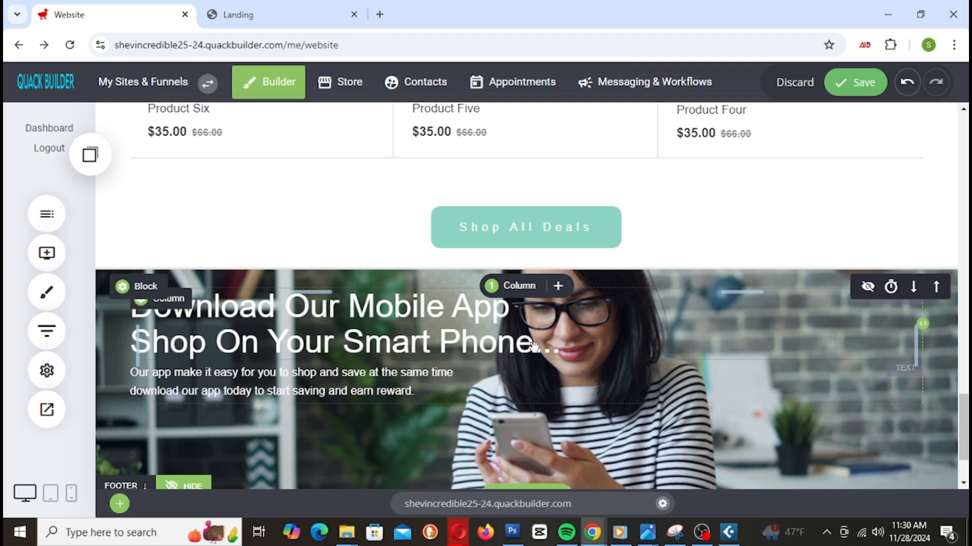
pyautogui.scroll(-2, 703, 365)
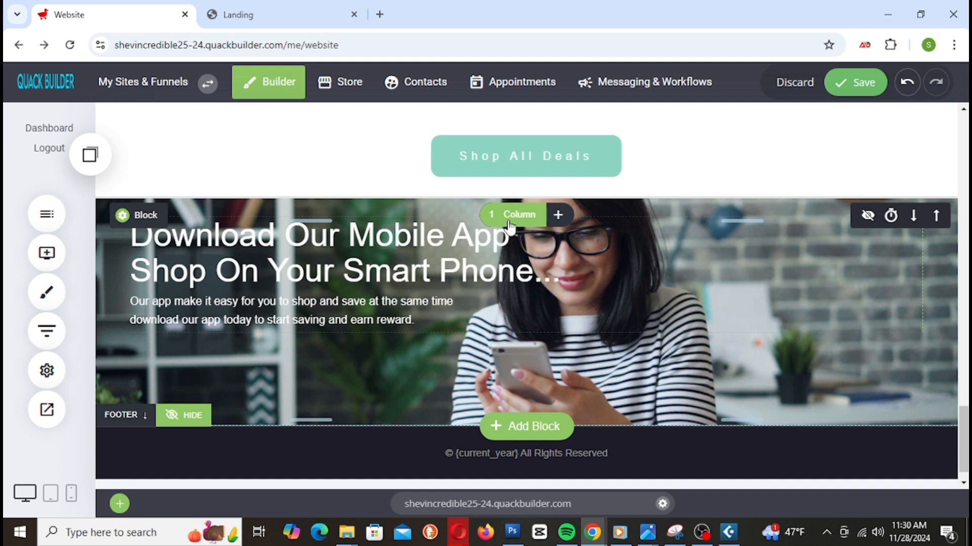
# Step: Split the promo block into 2 columns and move the heading and paragraph into the right column
pyautogui.click(509, 227)
pyautogui.click(539, 287)
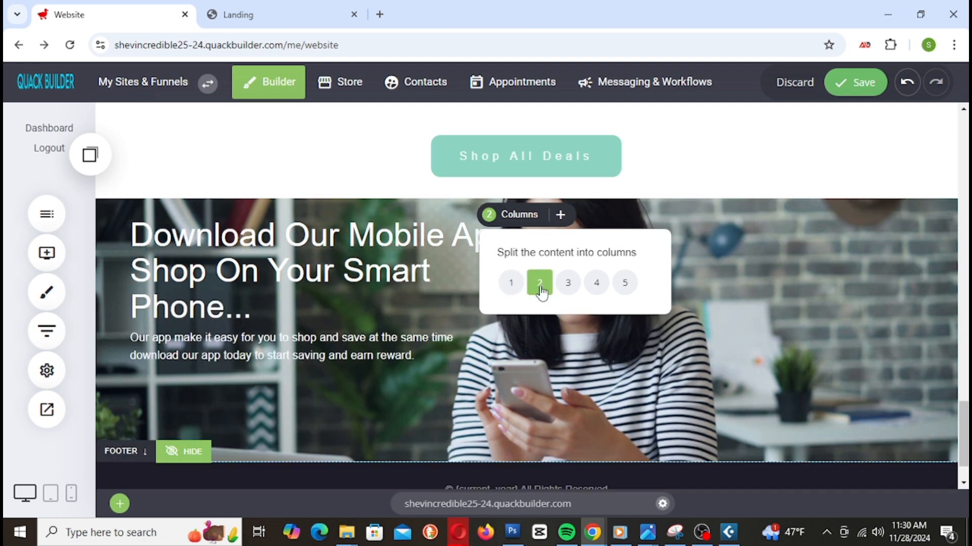
pyautogui.moveTo(339, 320); pyautogui.dragTo(667, 263)
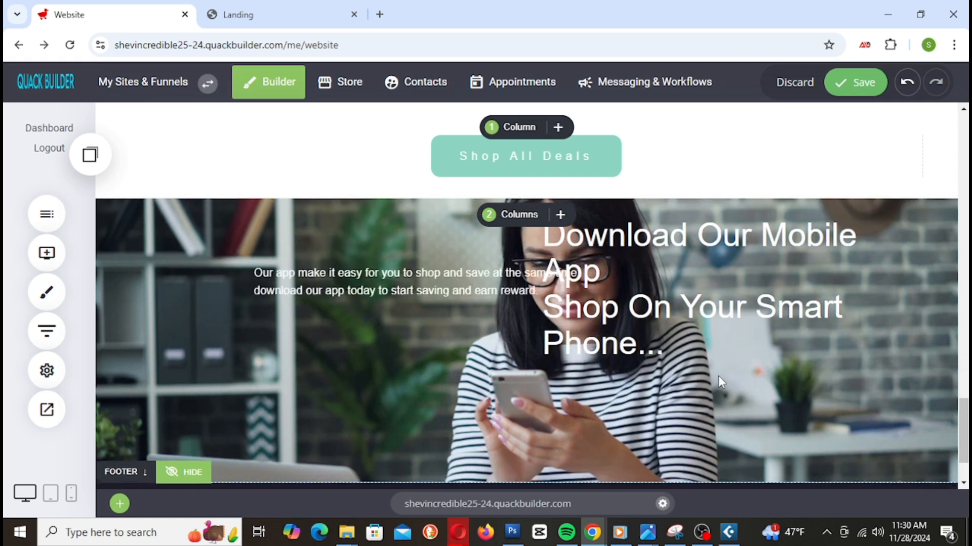
pyautogui.moveTo(718, 376); pyautogui.dragTo(720, 378)
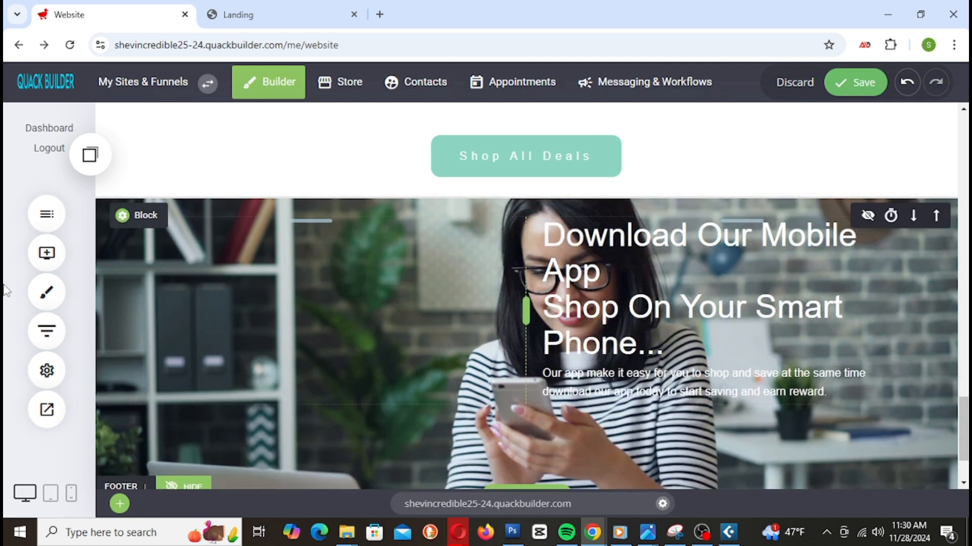
pyautogui.click(46, 253)
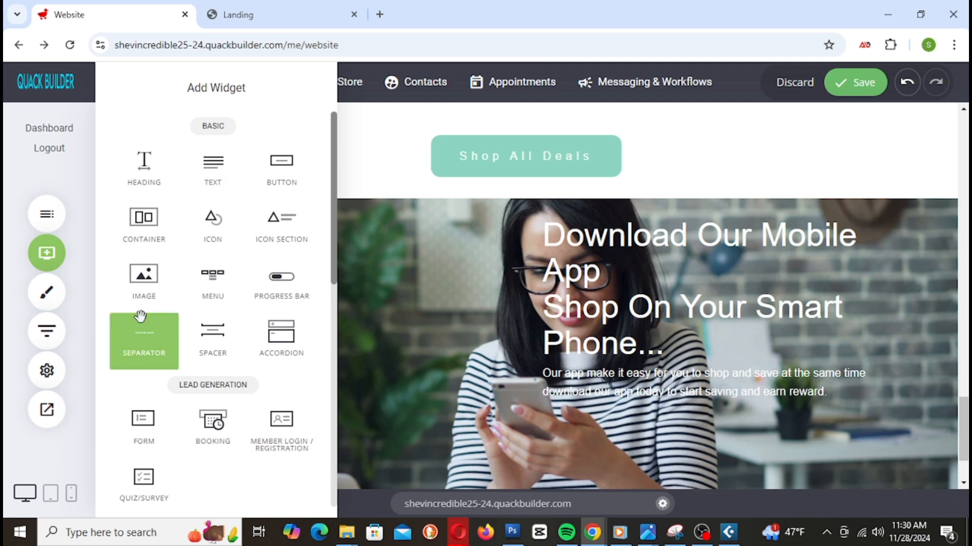
# Step: Insert the phone mockup from the Images folder into the left column, unstretched, and enlarge it to 355px tall
pyautogui.moveTo(143, 278); pyautogui.dragTo(343, 282)
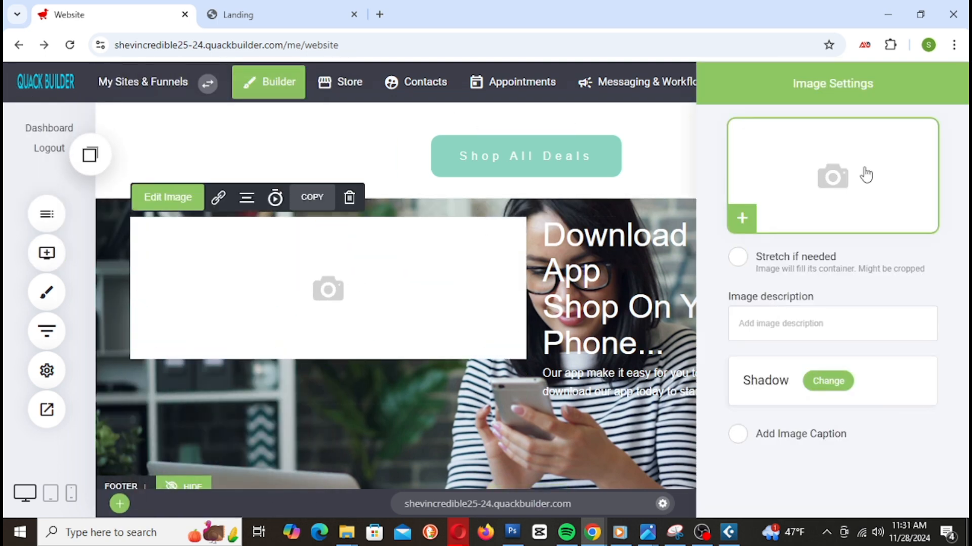
pyautogui.click(866, 174)
pyautogui.scroll(-3, 445, 255)
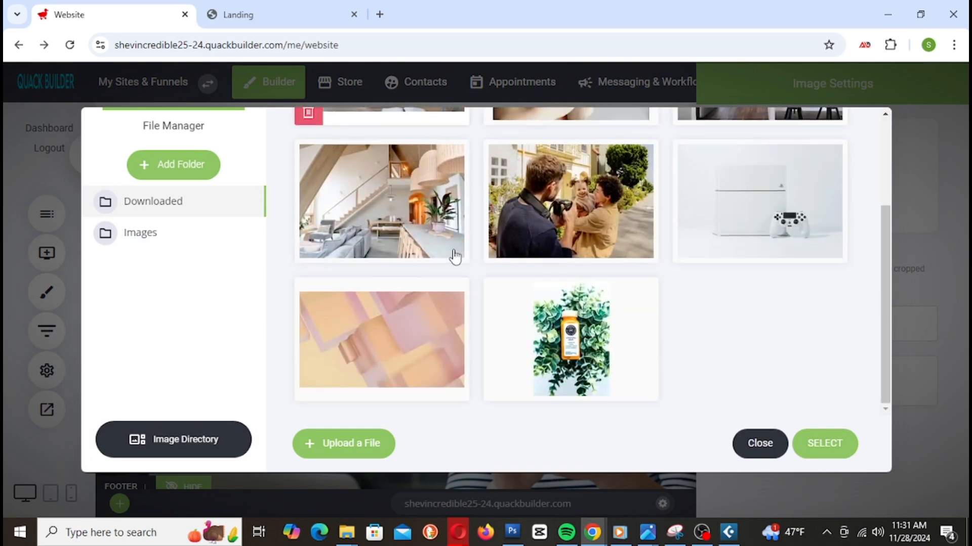
pyautogui.click(142, 231)
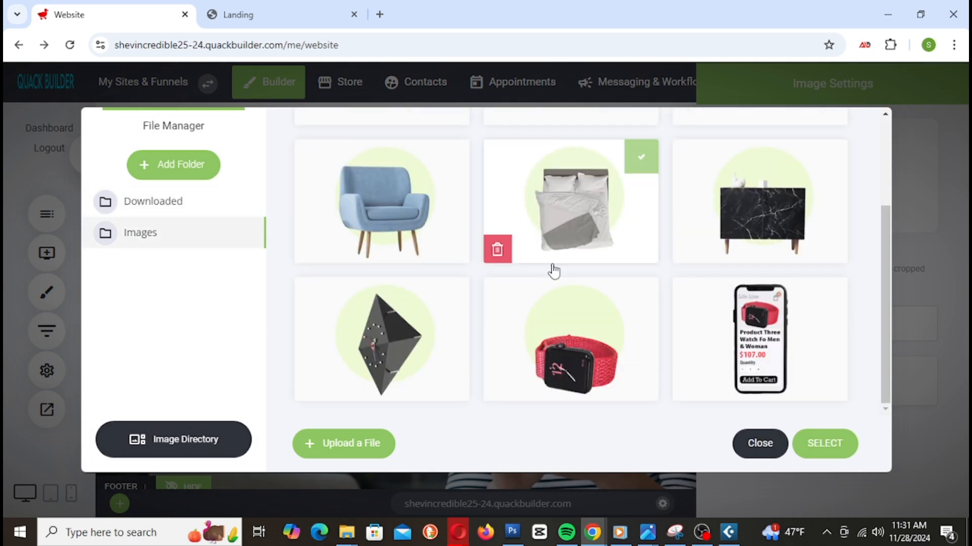
pyautogui.click(800, 347)
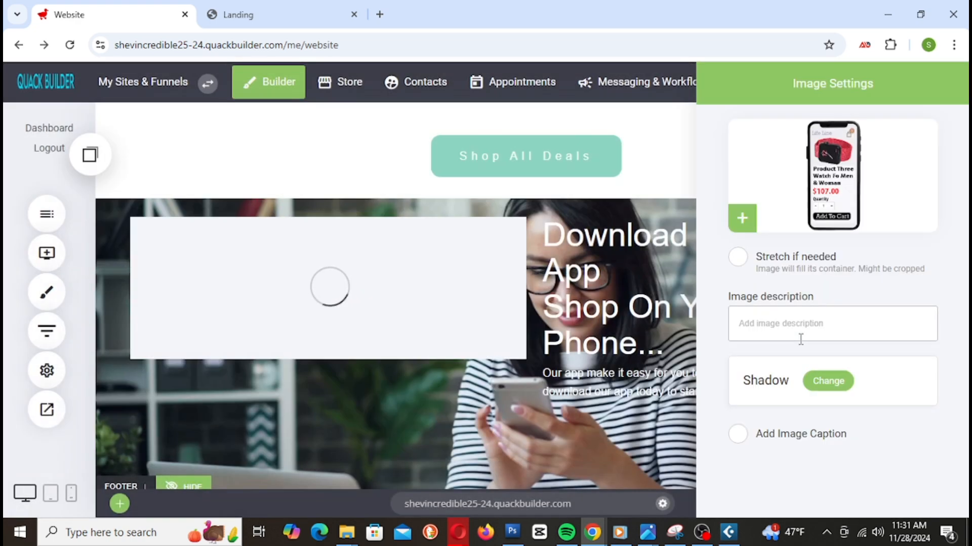
pyautogui.click(738, 258)
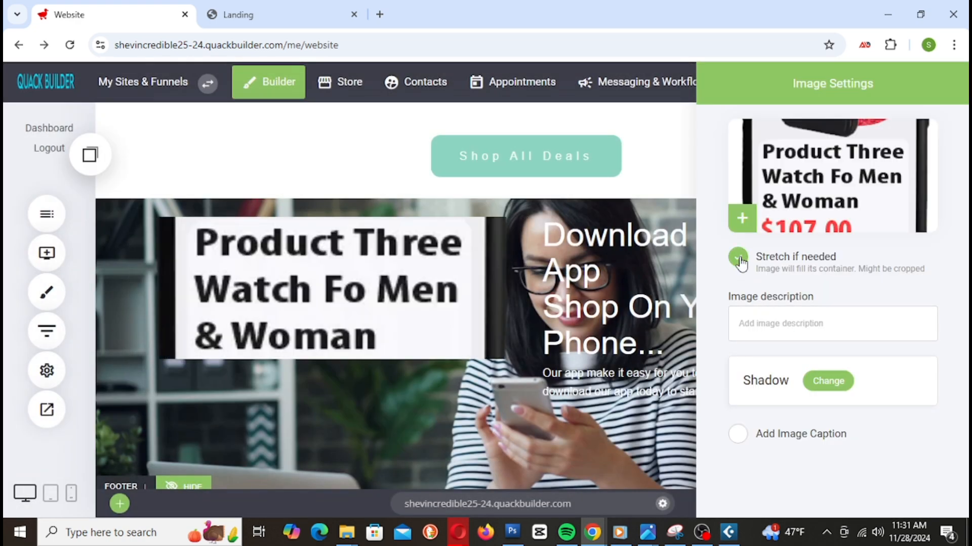
pyautogui.click(739, 258)
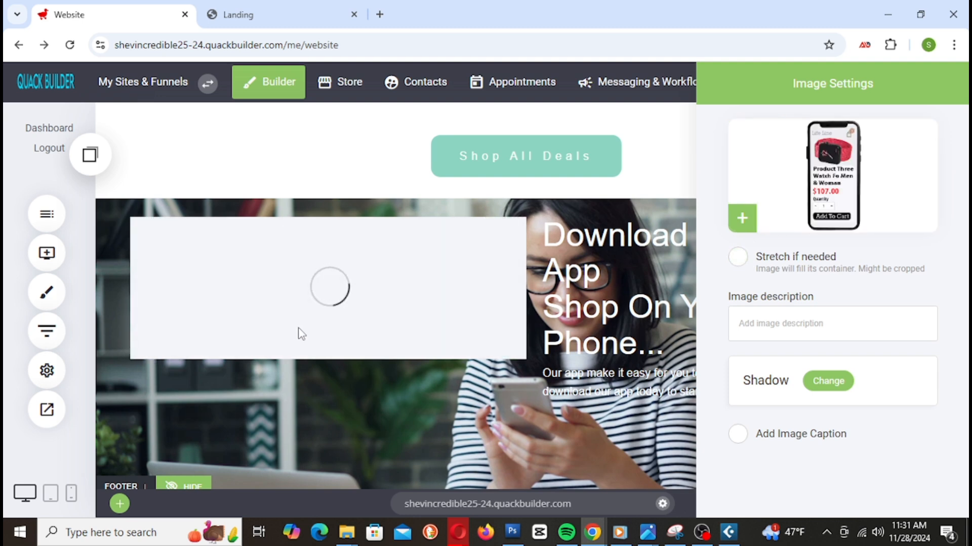
pyautogui.click(370, 310)
pyautogui.moveTo(326, 359); pyautogui.dragTo(358, 464)
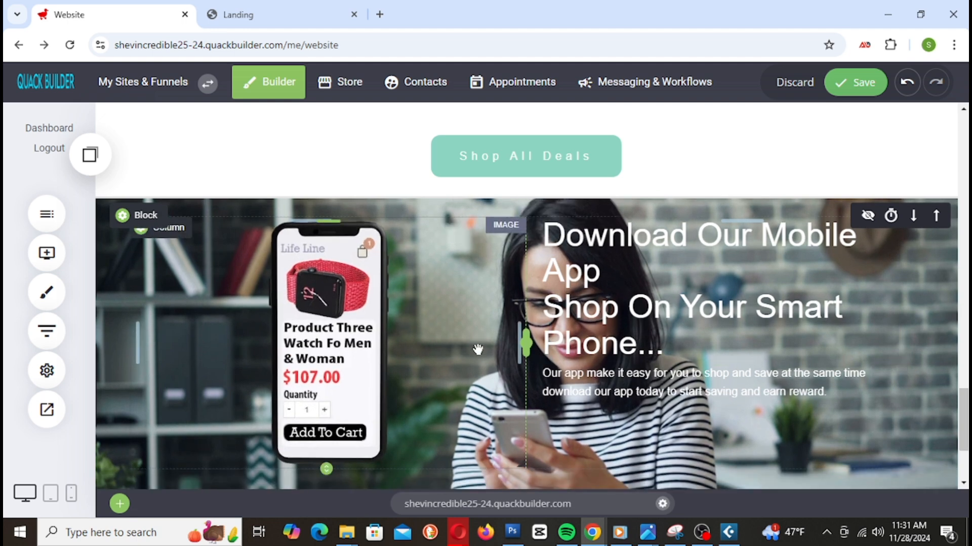
pyautogui.scroll(-1, 478, 352)
# Step: Shrink the promo section's bottom padding to 69px
pyautogui.moveTo(328, 398); pyautogui.dragTo(402, 472)
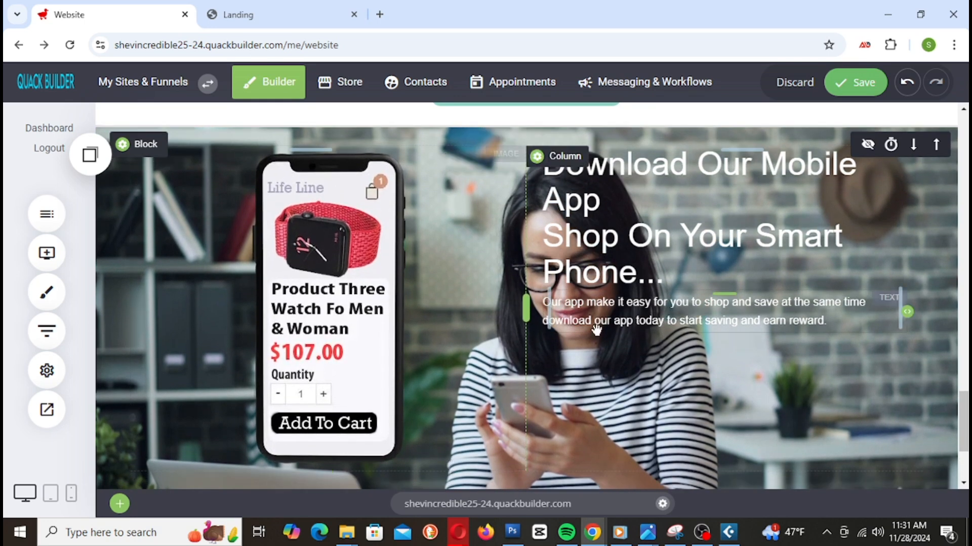
pyautogui.scroll(-1, 596, 329)
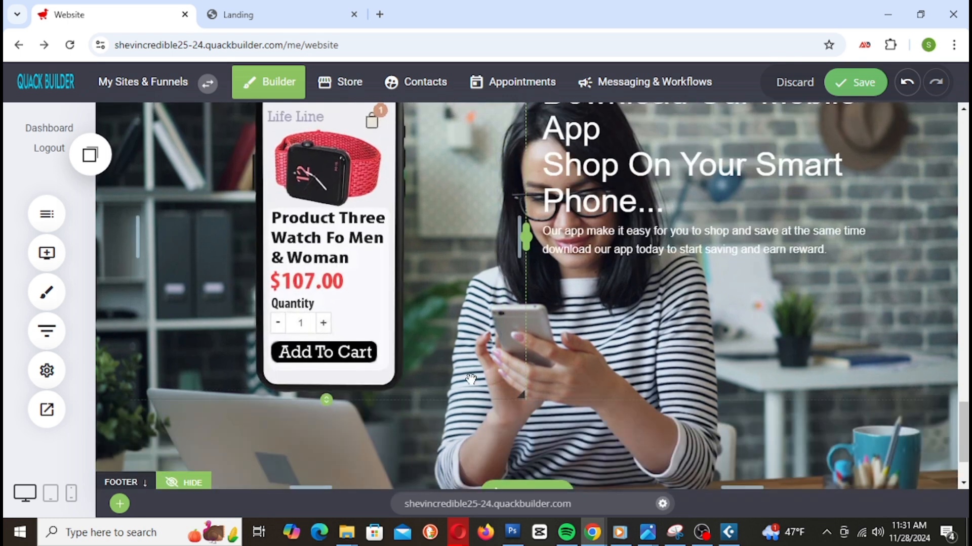
pyautogui.moveTo(418, 455); pyautogui.dragTo(420, 389)
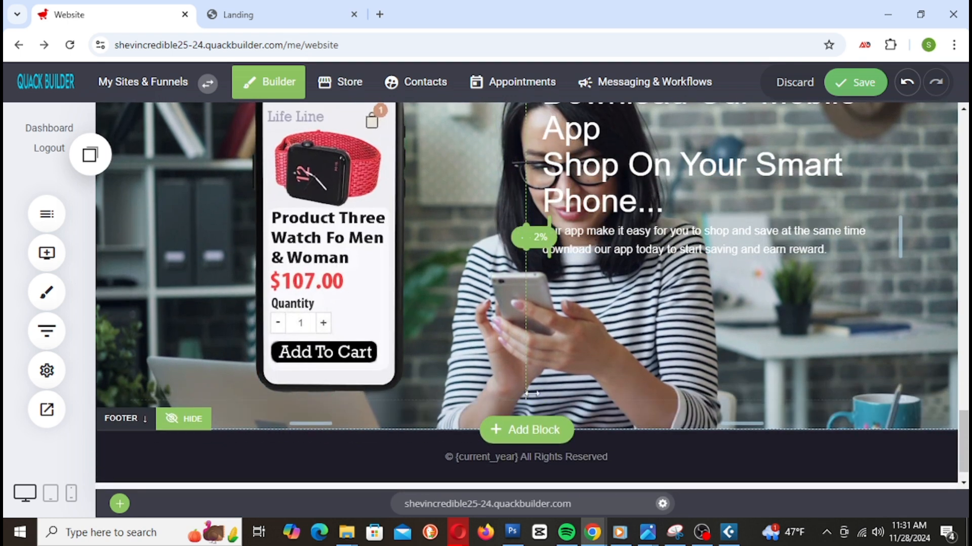
pyautogui.scroll(1, 617, 372)
pyautogui.scroll(-2, 595, 380)
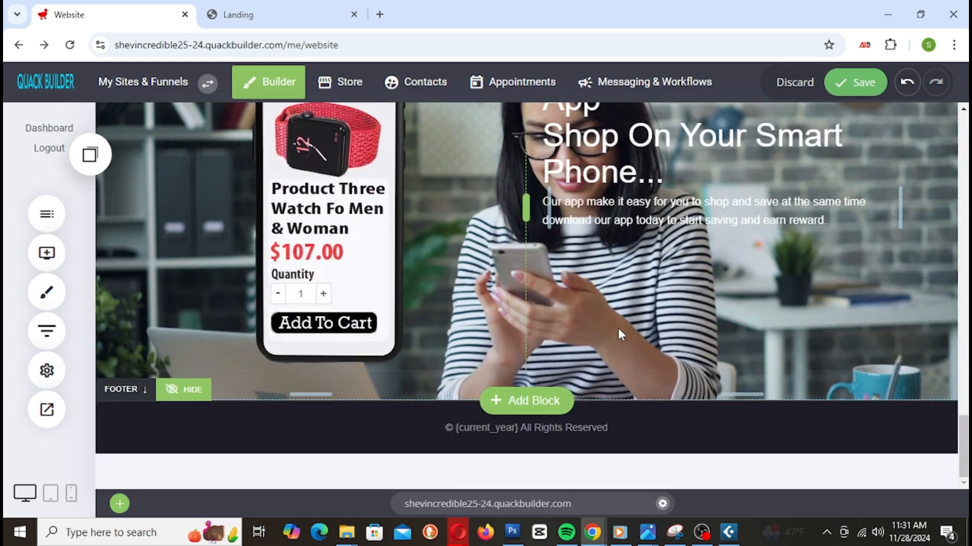
pyautogui.scroll(1, 618, 323)
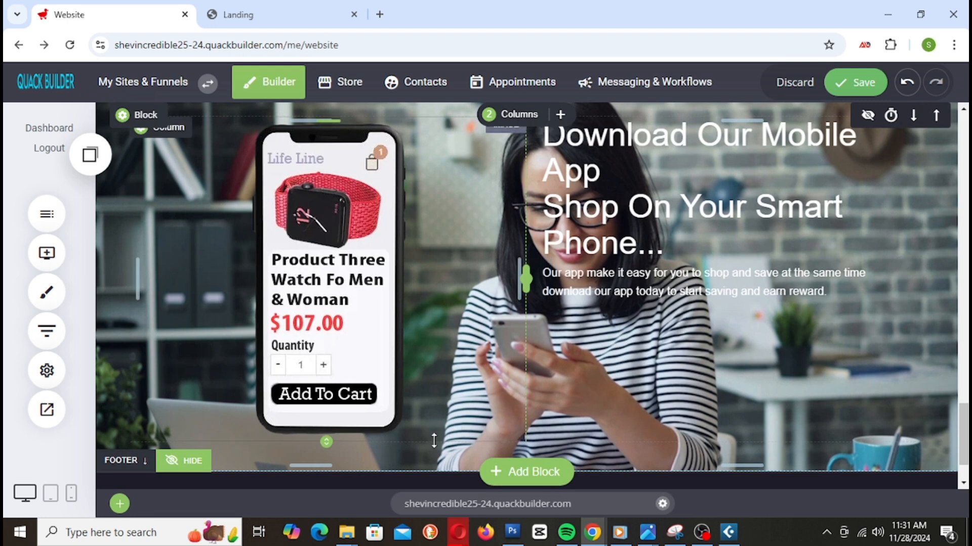
pyautogui.moveTo(412, 458)
pyautogui.mouseDown()
pyautogui.moveTo(416, 440)
pyautogui.moveTo(417, 448)
pyautogui.mouseUp()
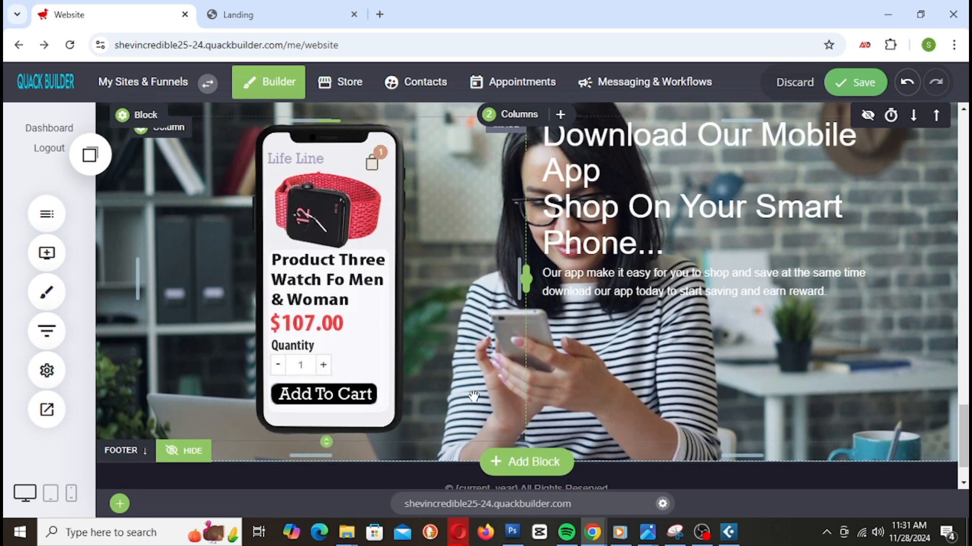
pyautogui.scroll(1, 468, 396)
# Step: Reduce the section's top padding and narrow the phone-mockup column
pyautogui.moveTo(429, 170); pyautogui.dragTo(429, 167)
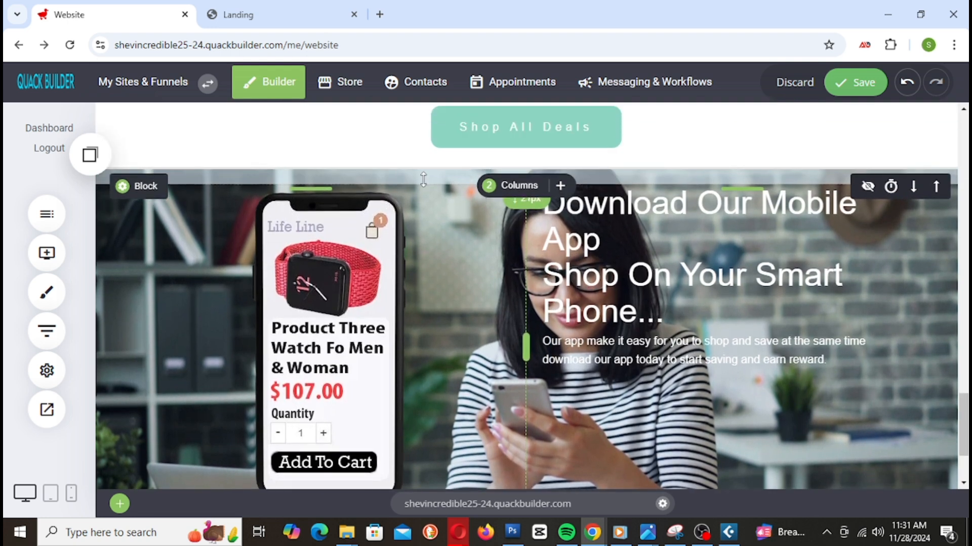
pyautogui.scroll(-1, 522, 327)
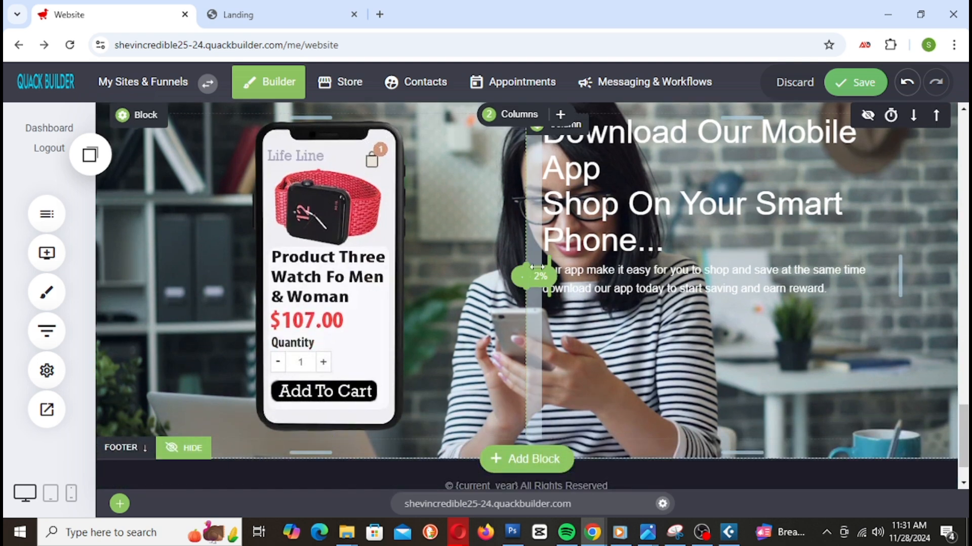
pyautogui.moveTo(526, 277)
pyautogui.mouseDown()
pyautogui.moveTo(484, 278)
pyautogui.moveTo(536, 281)
pyautogui.moveTo(519, 283)
pyautogui.mouseUp()
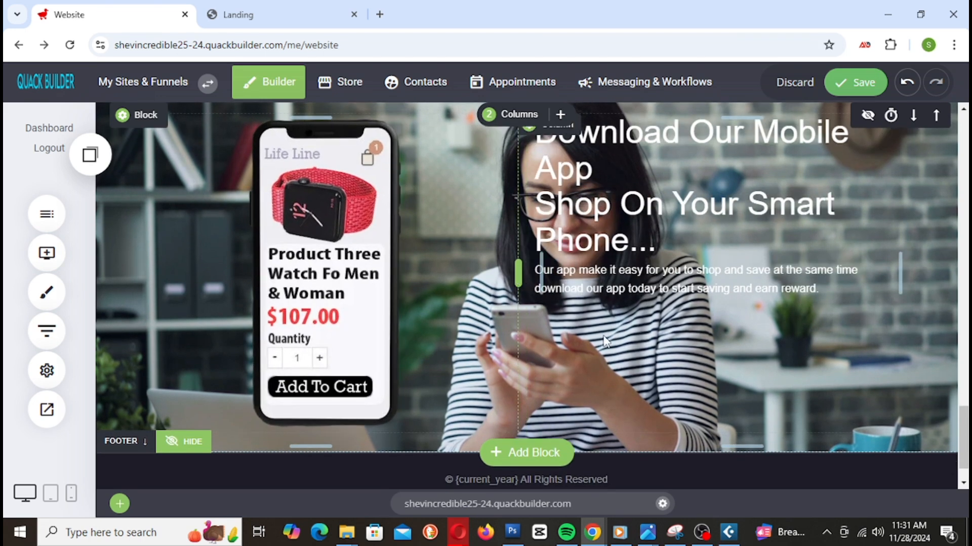
pyautogui.scroll(1, 683, 393)
pyautogui.scroll(-1, 682, 391)
pyautogui.scroll(-1, 681, 397)
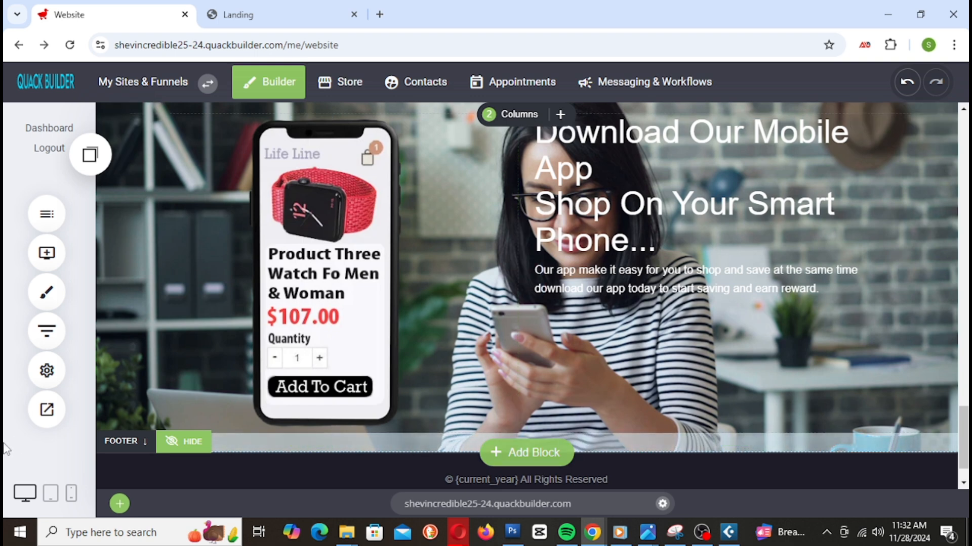
# Step: Add an image below the promo paragraph using the Google Play badge
pyautogui.click(47, 257)
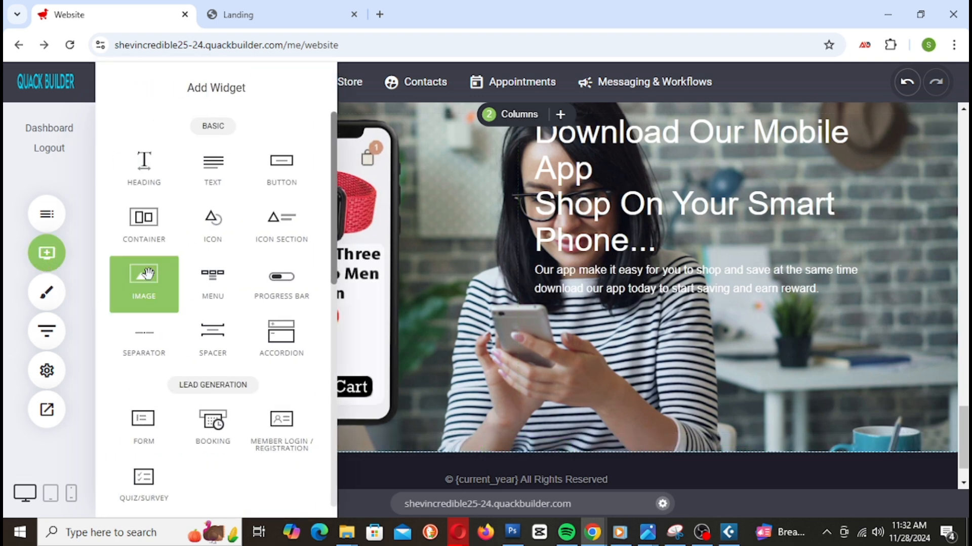
pyautogui.moveTo(147, 274); pyautogui.dragTo(639, 312)
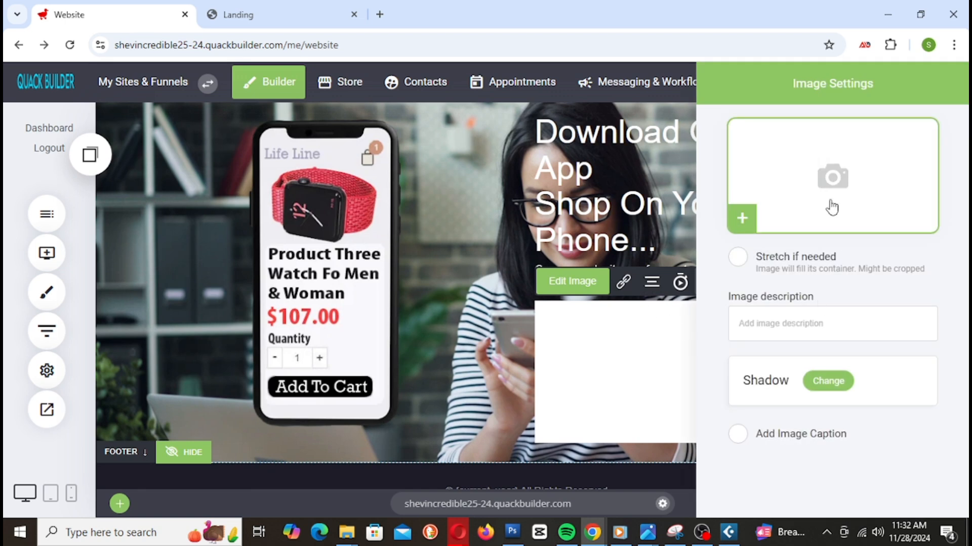
pyautogui.click(831, 207)
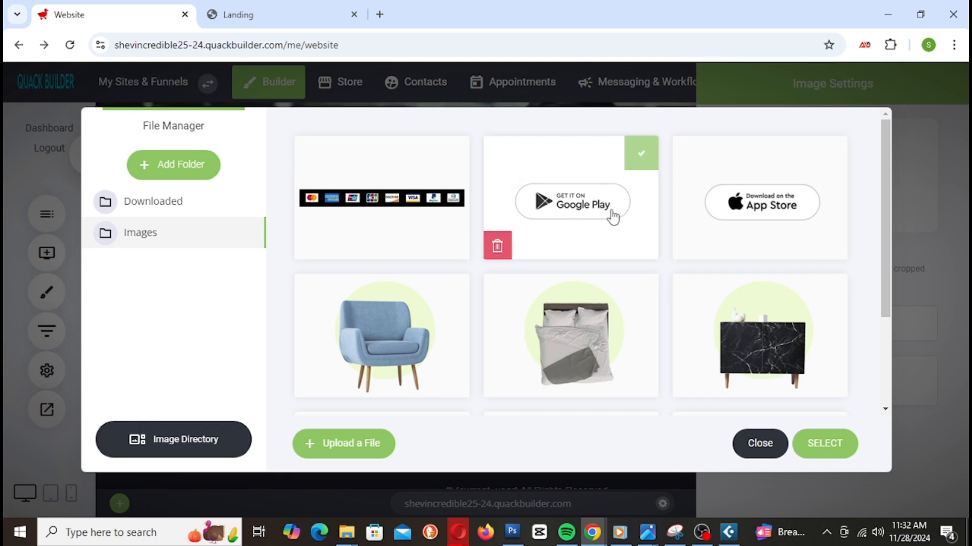
pyautogui.click(825, 452)
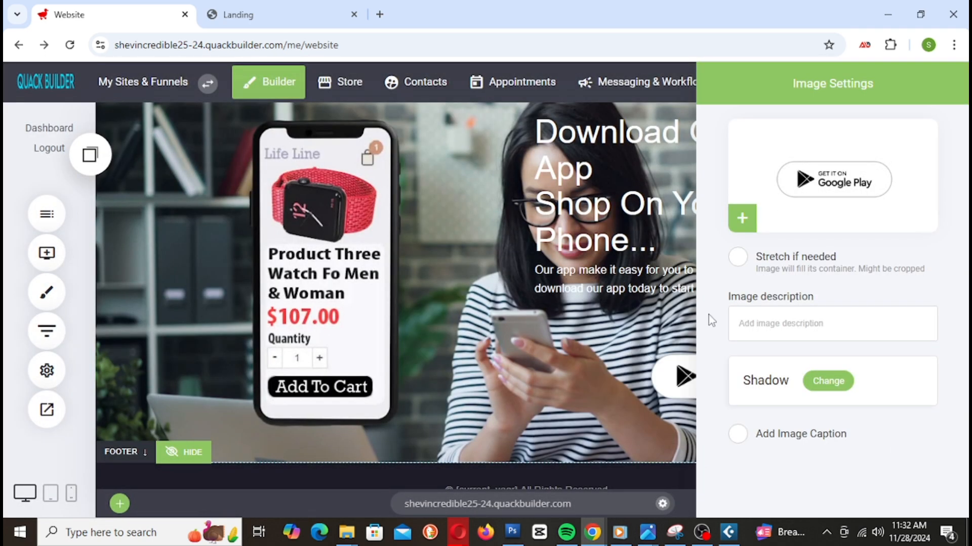
pyautogui.click(637, 319)
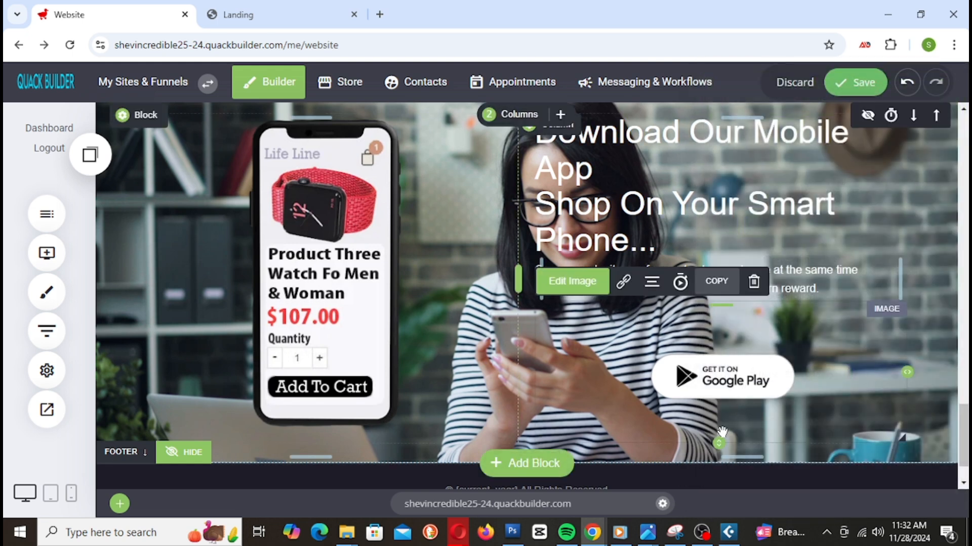
# Step: Resize the Google Play badge to a compact 187px × 150px
pyautogui.moveTo(720, 442); pyautogui.dragTo(719, 408)
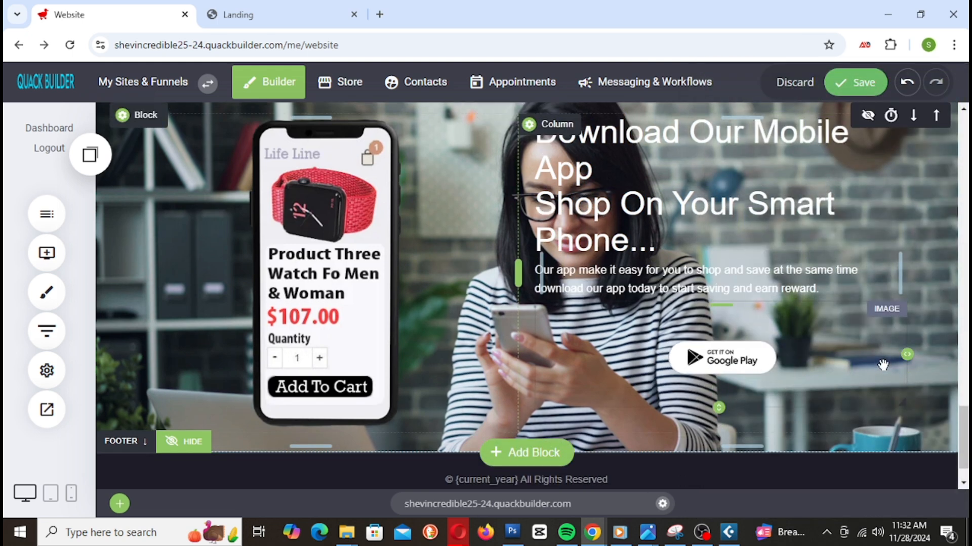
pyautogui.moveTo(906, 356); pyautogui.dragTo(663, 338)
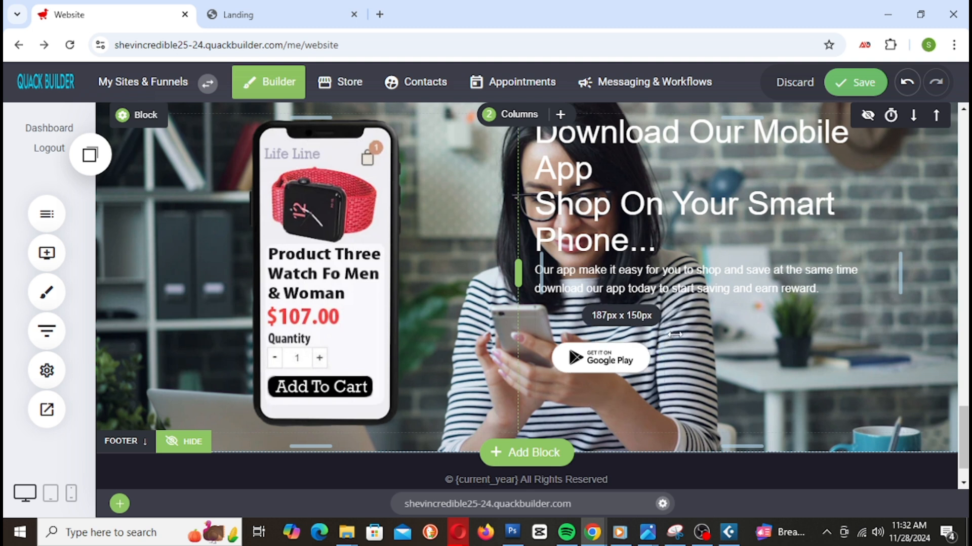
pyautogui.moveTo(674, 334); pyautogui.dragTo(686, 335)
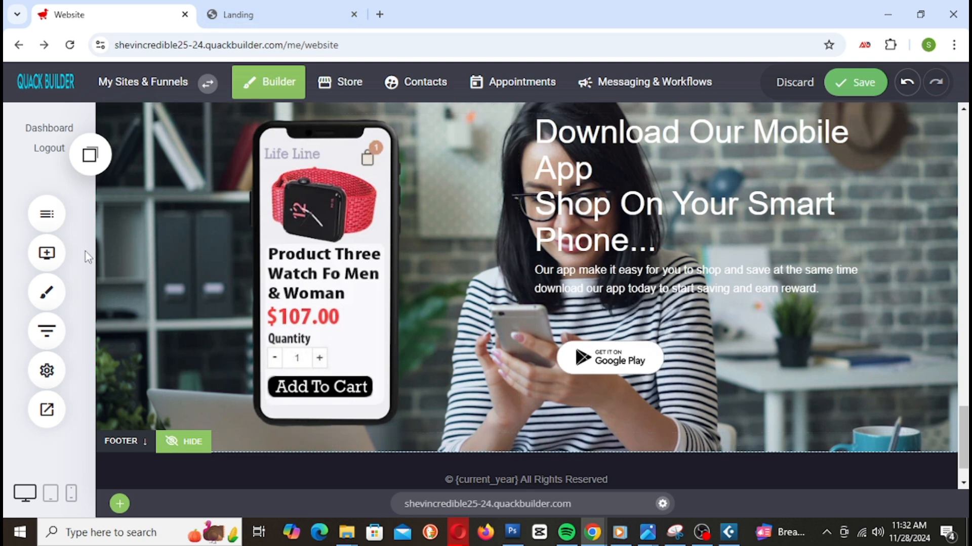
pyautogui.click(37, 256)
# Step: Add a second image beside Google Play using the App Store badge
pyautogui.moveTo(148, 286); pyautogui.dragTo(682, 366)
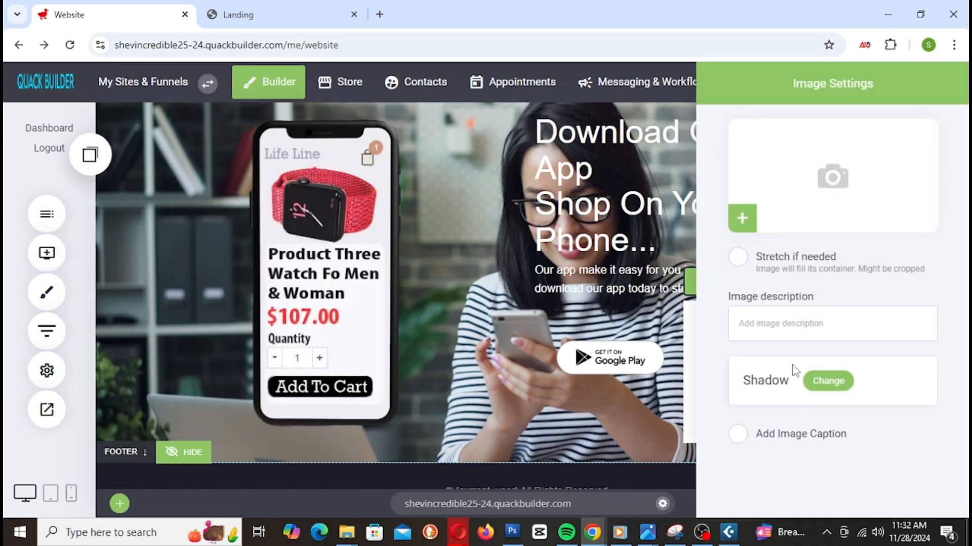
pyautogui.click(739, 217)
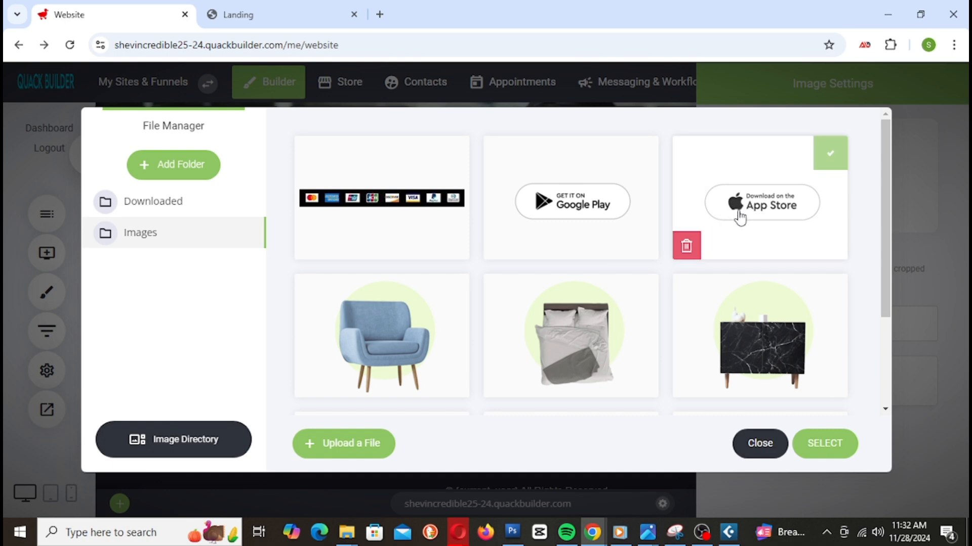
pyautogui.click(740, 217)
pyautogui.click(826, 443)
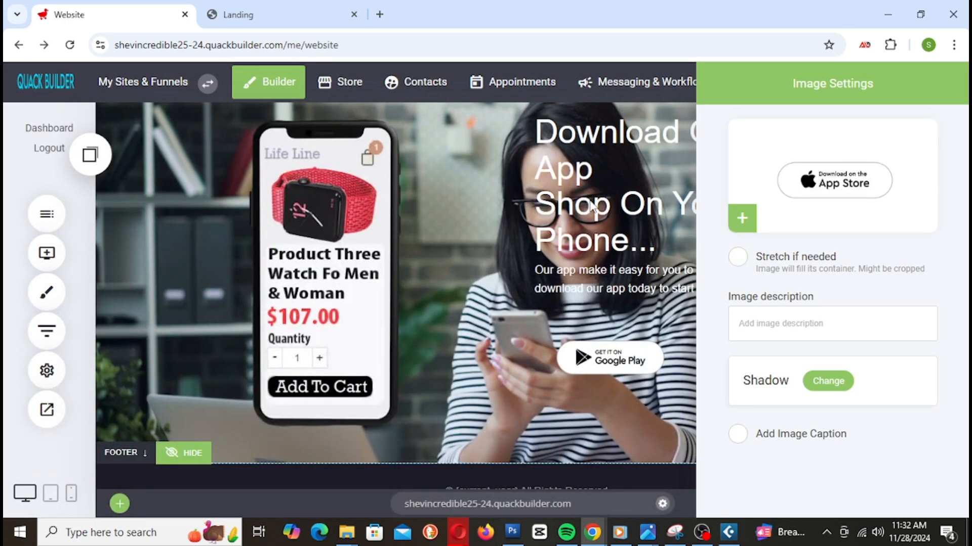
pyautogui.click(590, 201)
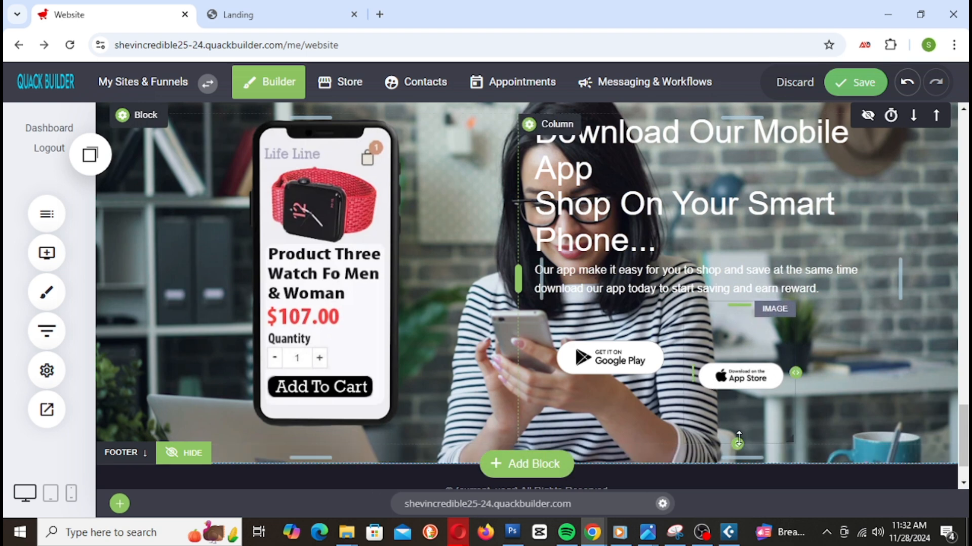
# Step: Resize the App Store badge to 262px × 159px, shift both badges right, and save the page
pyautogui.moveTo(738, 442); pyautogui.dragTo(738, 412)
pyautogui.moveTo(794, 358); pyautogui.dragTo(868, 358)
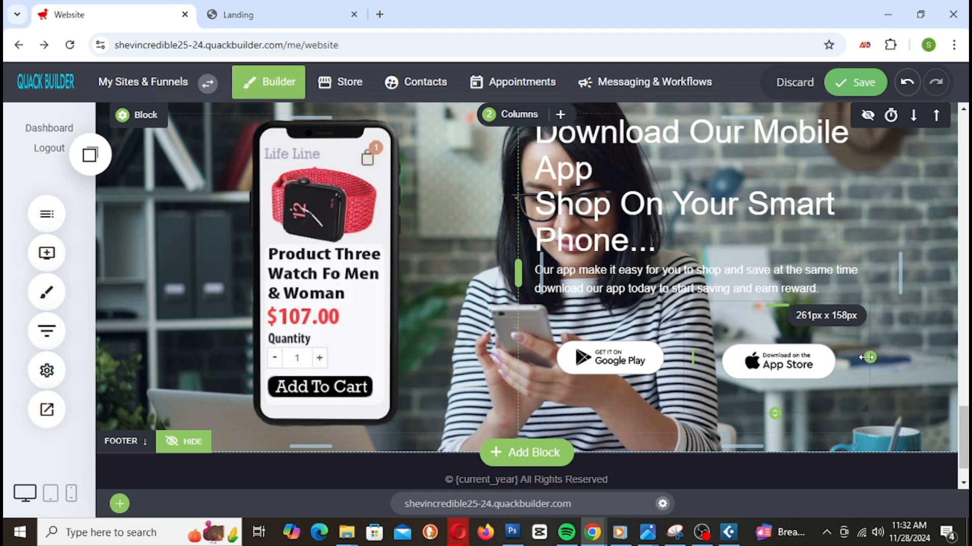
pyautogui.moveTo(686, 358); pyautogui.dragTo(711, 360)
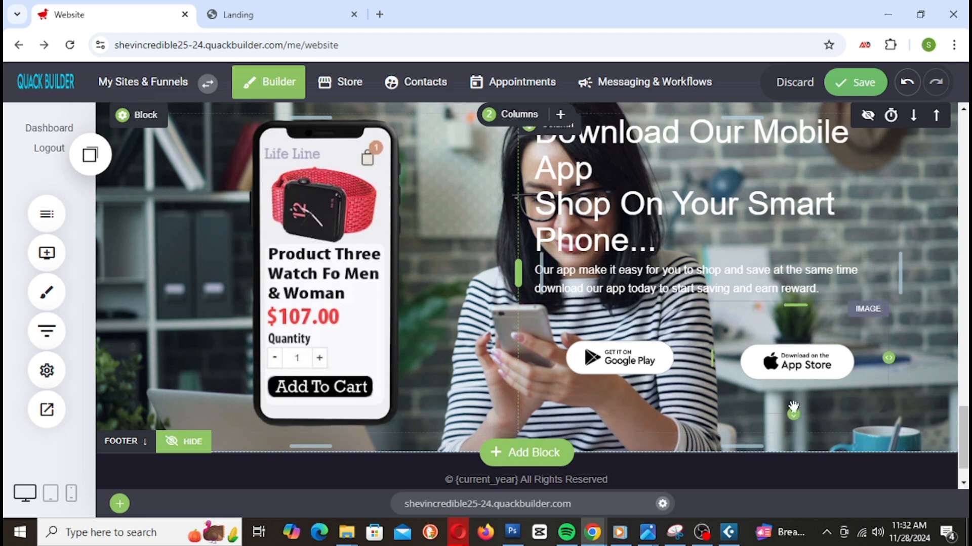
pyautogui.moveTo(793, 413); pyautogui.dragTo(793, 415)
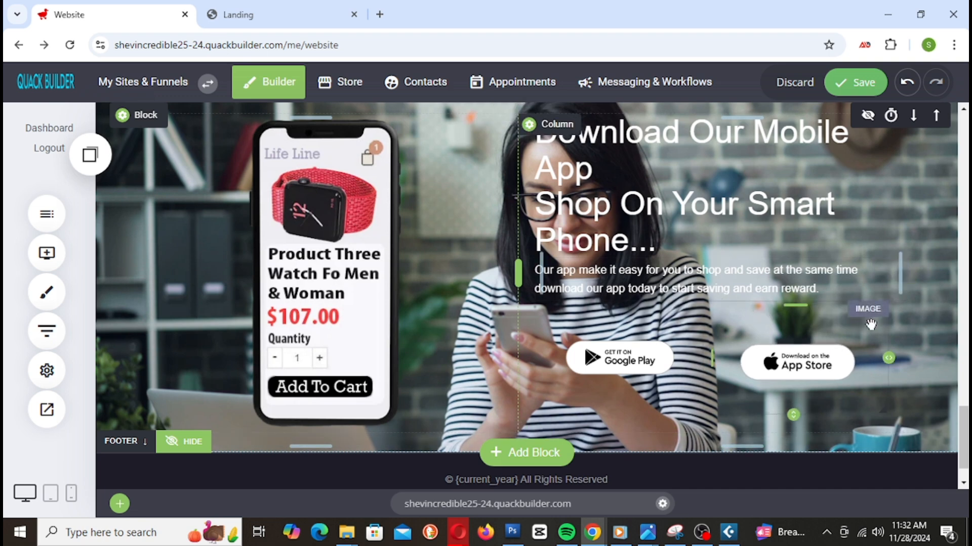
pyautogui.click(856, 82)
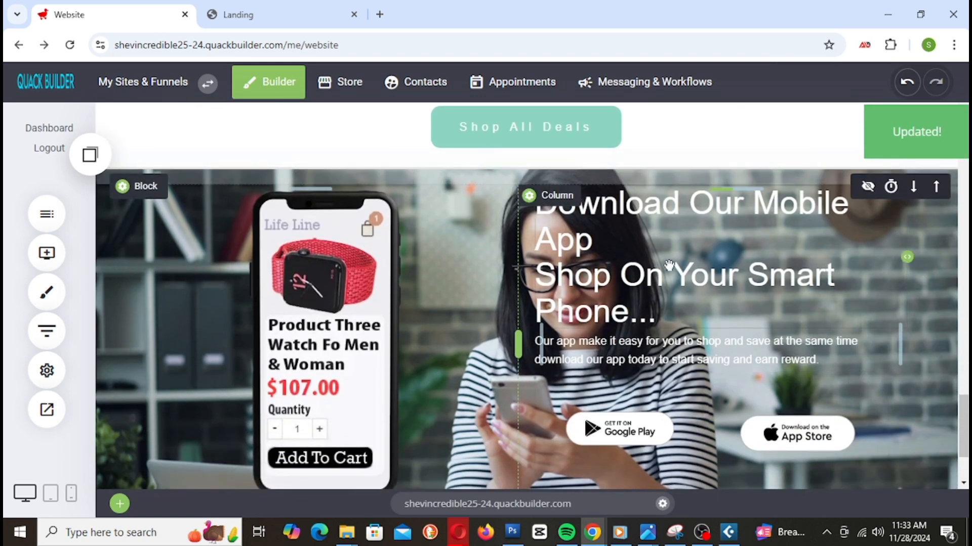
# Step: Set the two-line promo heading to font size 36 and drag the column divider to narrow the phone column
pyautogui.click(591, 259)
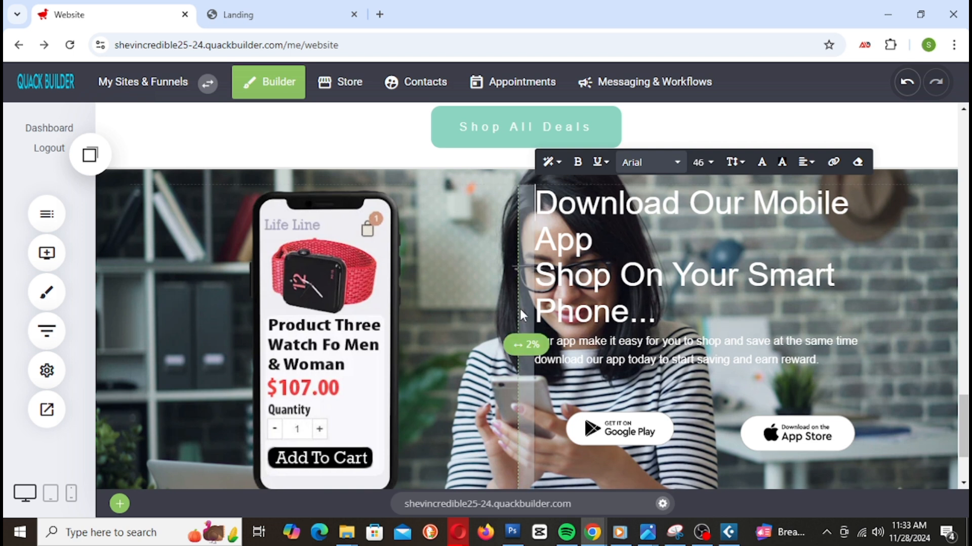
pyautogui.click(538, 202)
pyautogui.moveTo(537, 201); pyautogui.dragTo(788, 327)
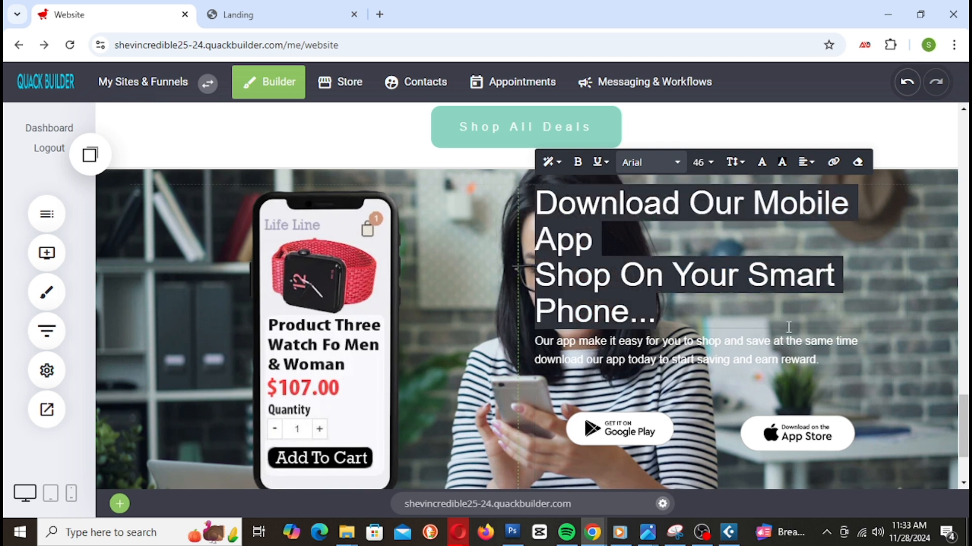
pyautogui.click(702, 163)
pyautogui.click(768, 280)
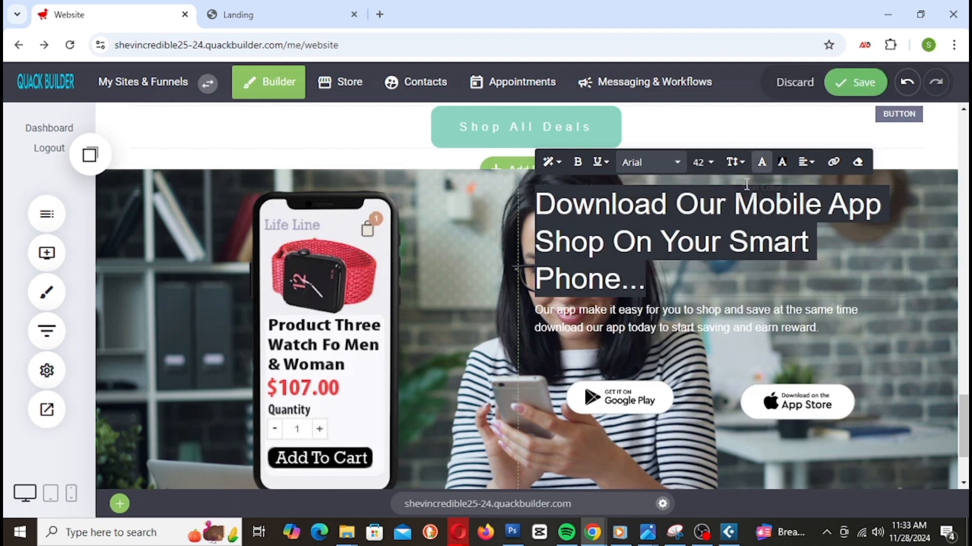
pyautogui.click(701, 163)
pyautogui.click(715, 279)
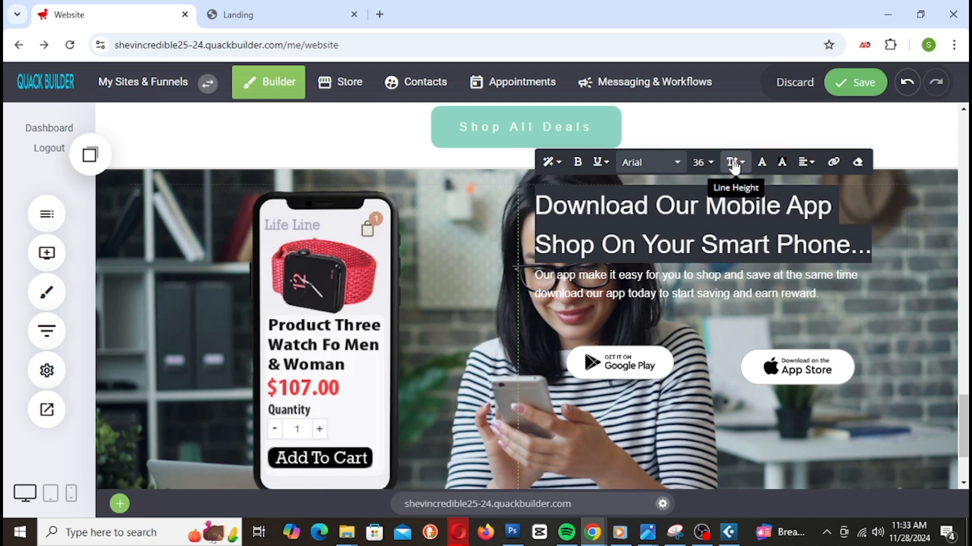
pyautogui.click(507, 330)
pyautogui.moveTo(516, 342)
pyautogui.mouseDown()
pyautogui.moveTo(503, 342)
pyautogui.moveTo(526, 338)
pyautogui.mouseUp()
# Step: Select the promo paragraph and try font sizes 20, 22, 24 and 28
pyautogui.click(668, 285)
pyautogui.click(658, 284)
pyautogui.moveTo(566, 307); pyautogui.dragTo(838, 309)
pyautogui.click(555, 278)
pyautogui.click(709, 243)
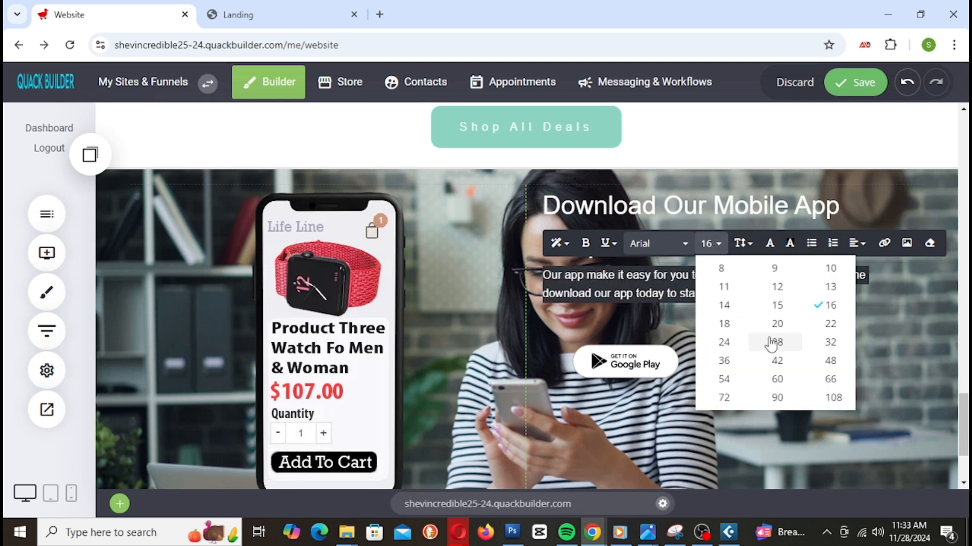
pyautogui.click(777, 325)
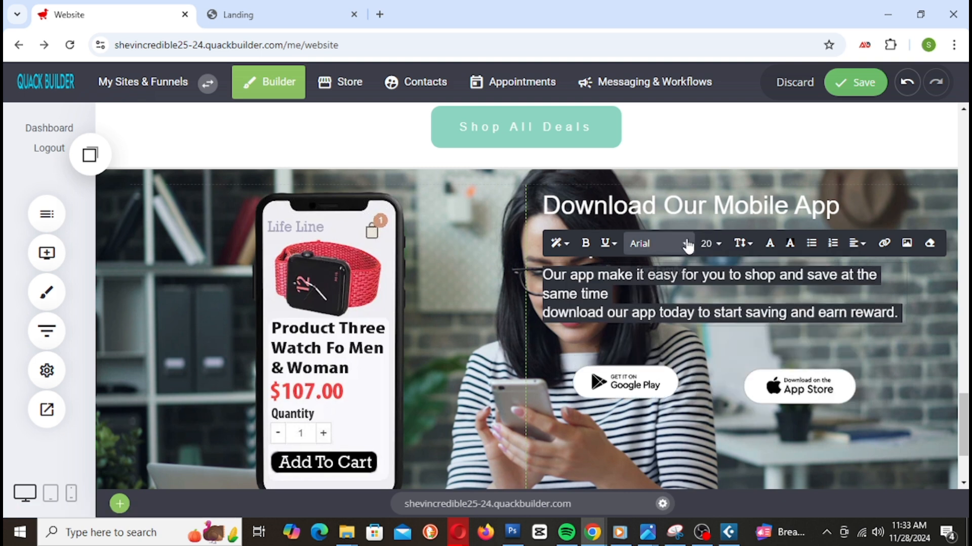
pyautogui.click(725, 255)
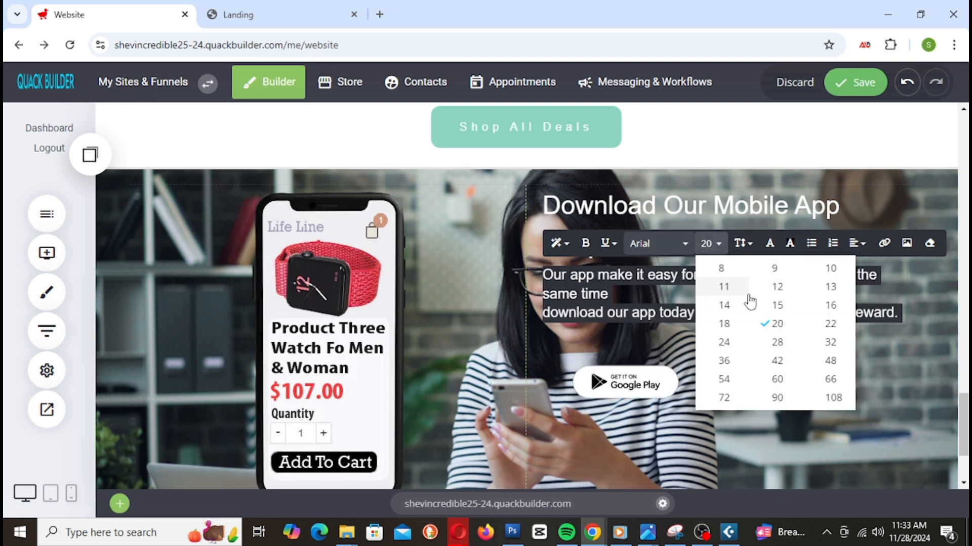
pyautogui.click(823, 328)
pyautogui.click(709, 244)
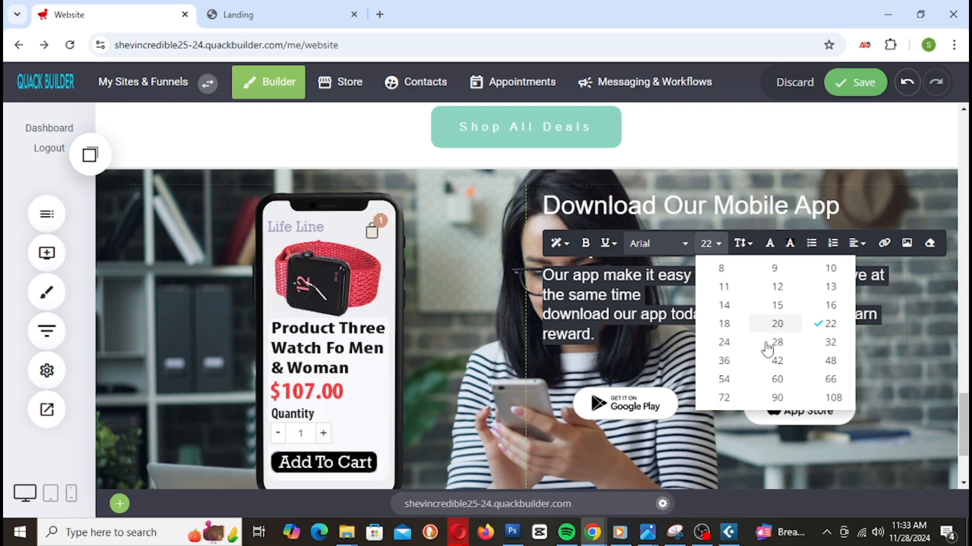
pyautogui.click(737, 342)
pyautogui.click(719, 256)
pyautogui.click(777, 341)
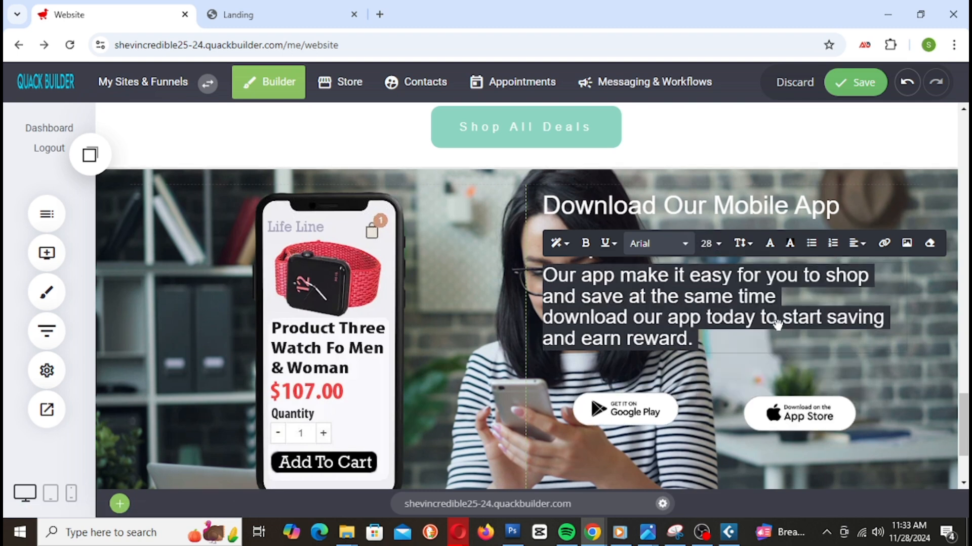
pyautogui.click(933, 335)
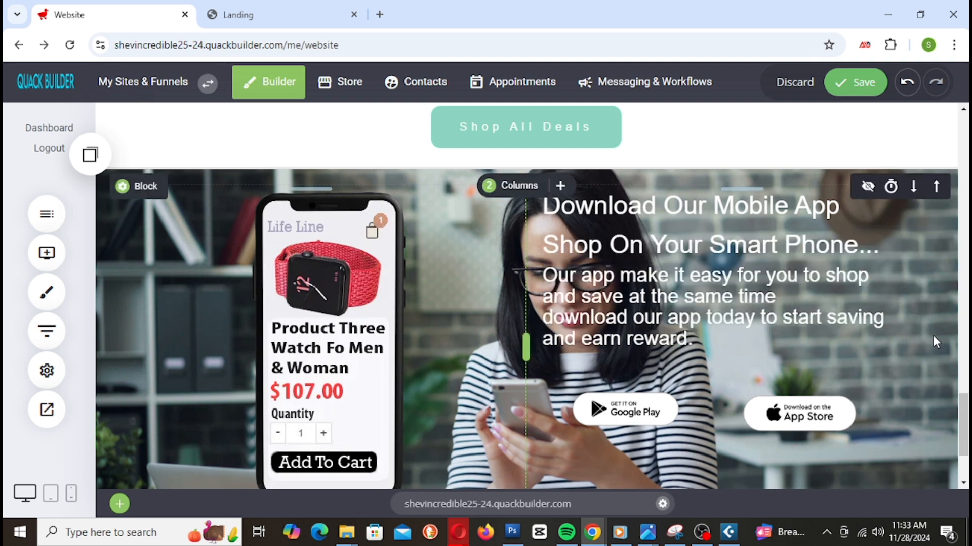
# Step: Reselect the paragraph and step its size back down through 24 and 22 to 20
pyautogui.click(647, 318)
pyautogui.moveTo(546, 276); pyautogui.dragTo(699, 340)
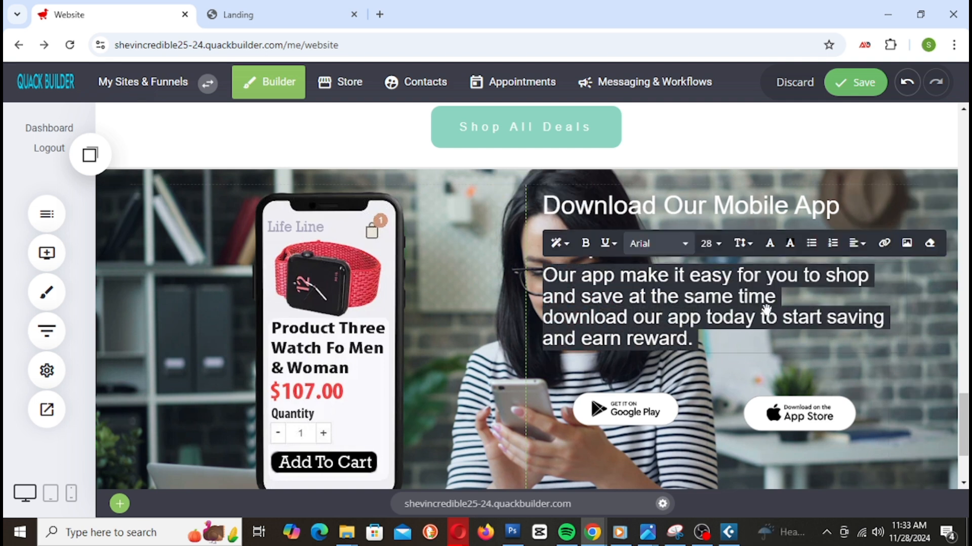
pyautogui.click(715, 249)
pyautogui.click(730, 344)
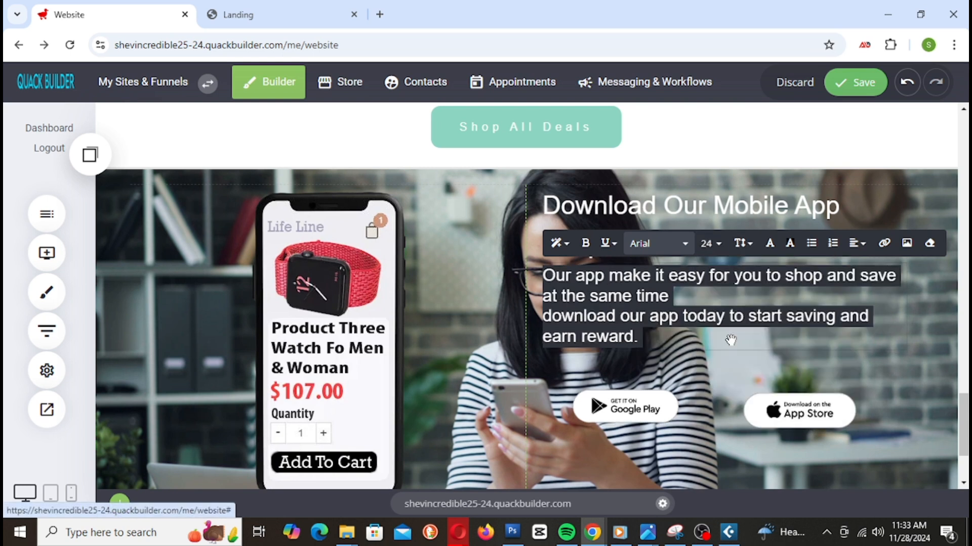
pyautogui.click(712, 248)
pyautogui.click(827, 328)
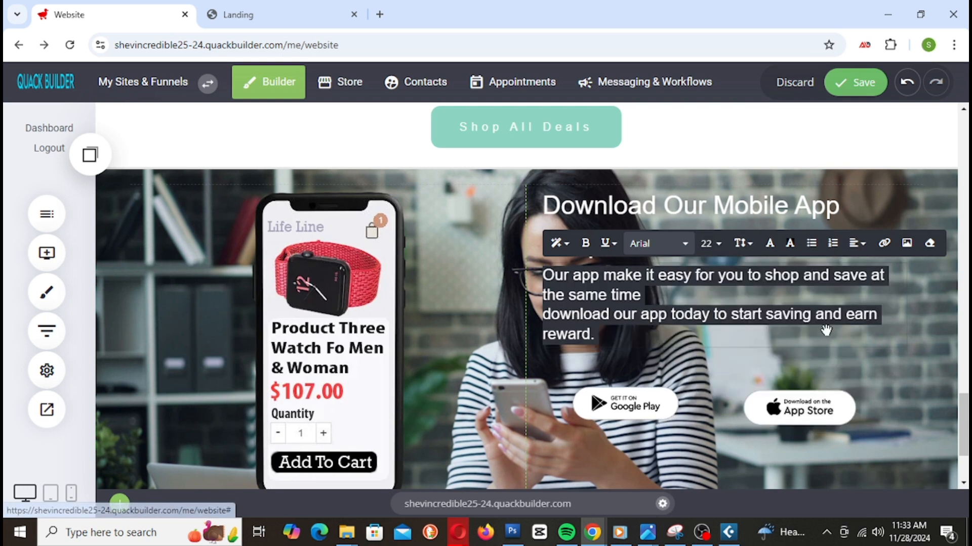
pyautogui.click(721, 248)
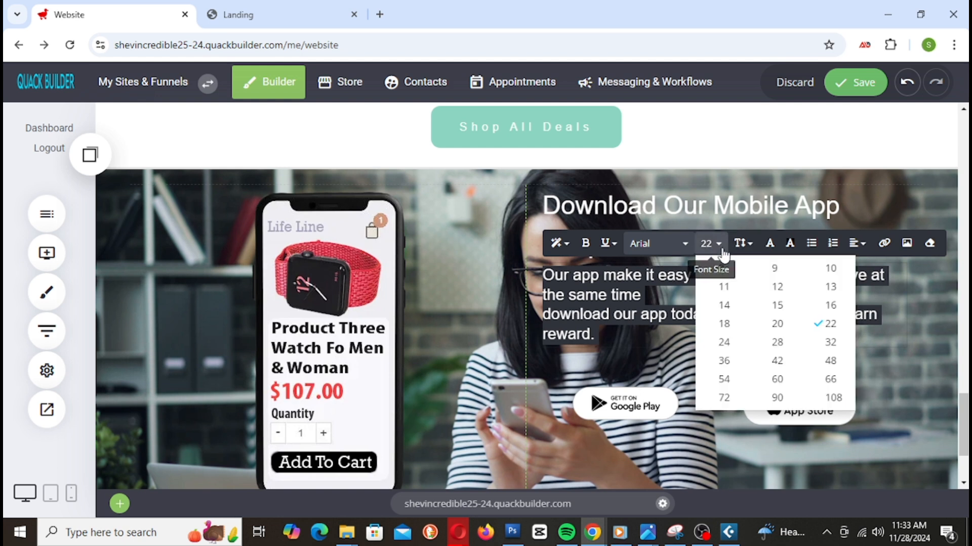
pyautogui.click(779, 324)
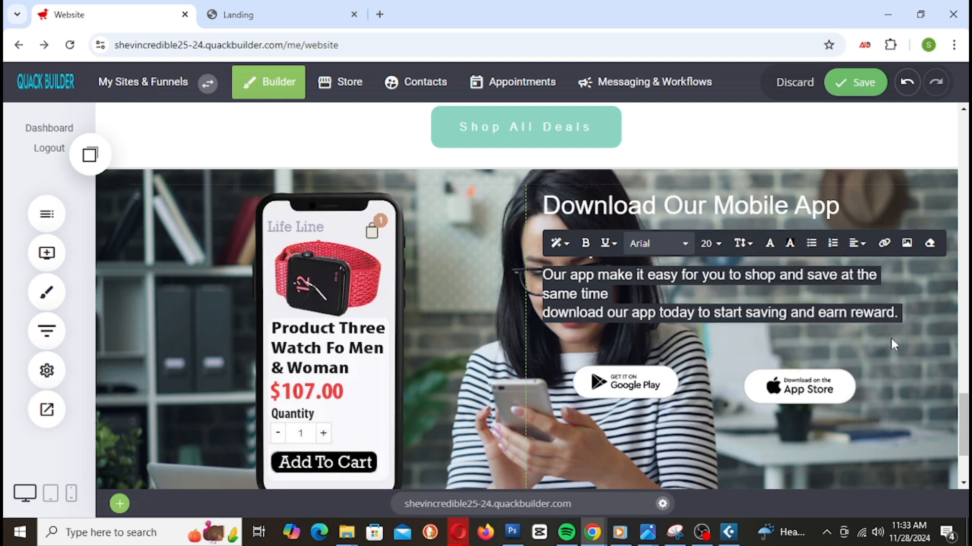
# Step: Delete the line break after 'same time' and set the whole paragraph to size 24
pyautogui.click(683, 293)
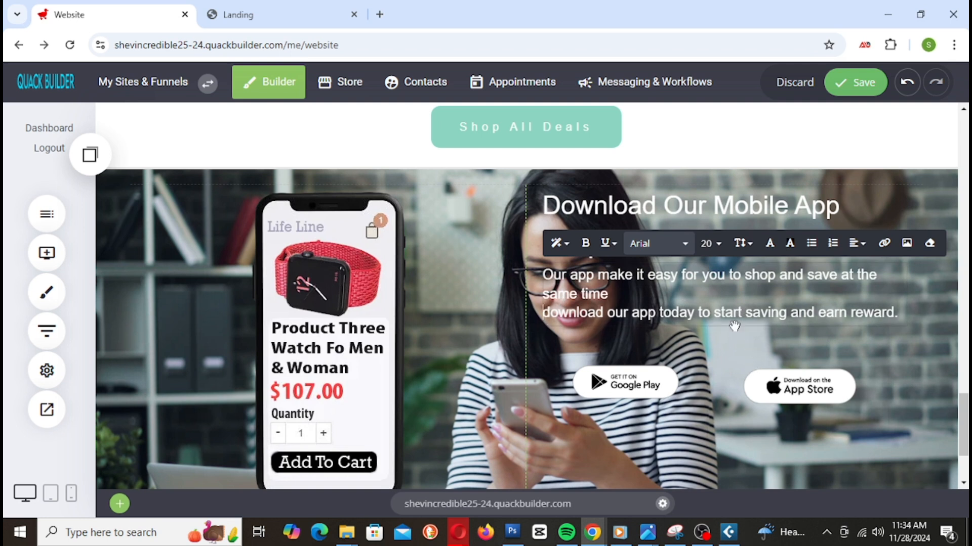
pyautogui.press('Delete')
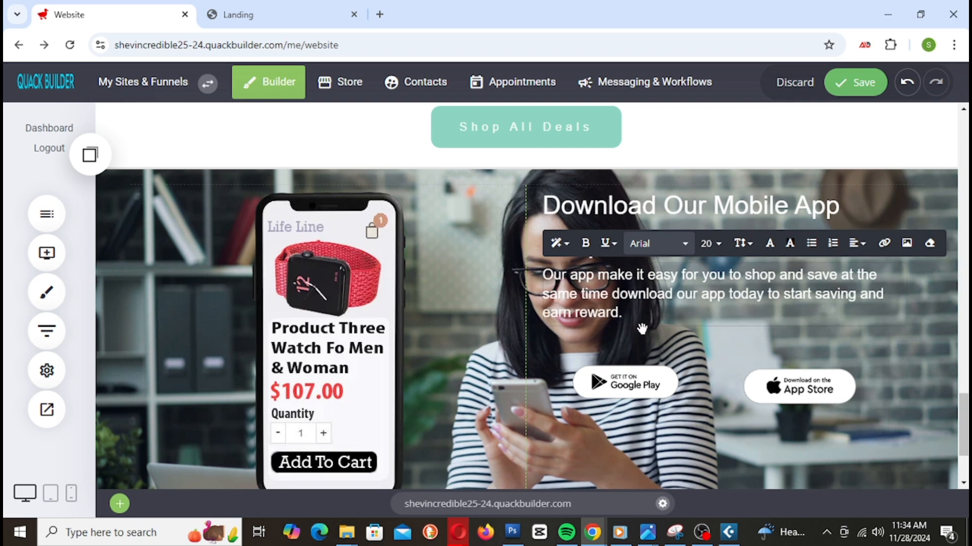
pyautogui.moveTo(643, 313); pyautogui.dragTo(542, 276)
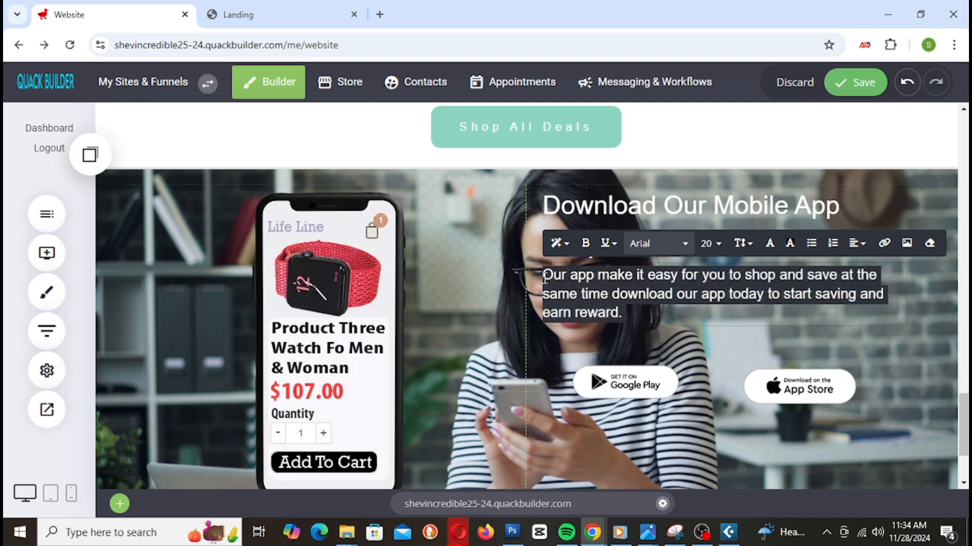
pyautogui.click(726, 251)
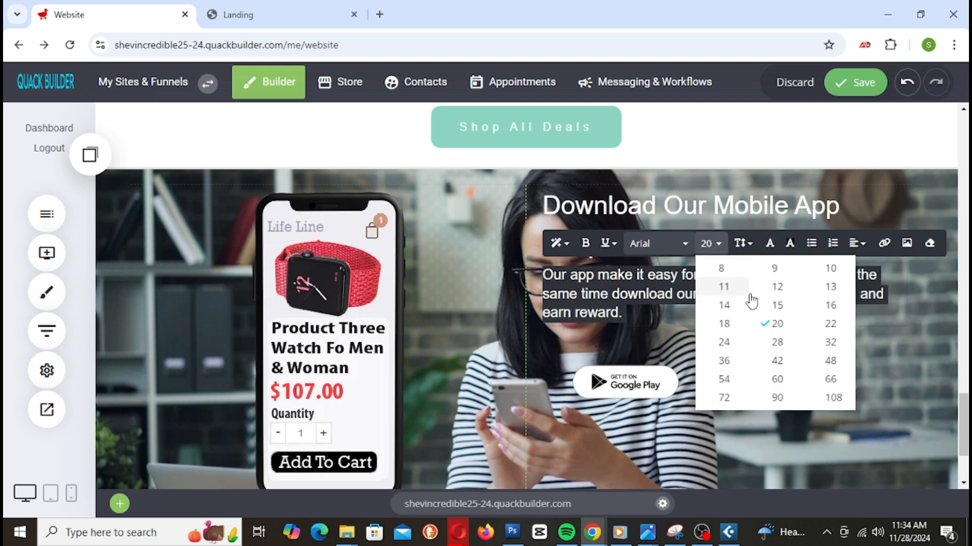
pyautogui.click(730, 341)
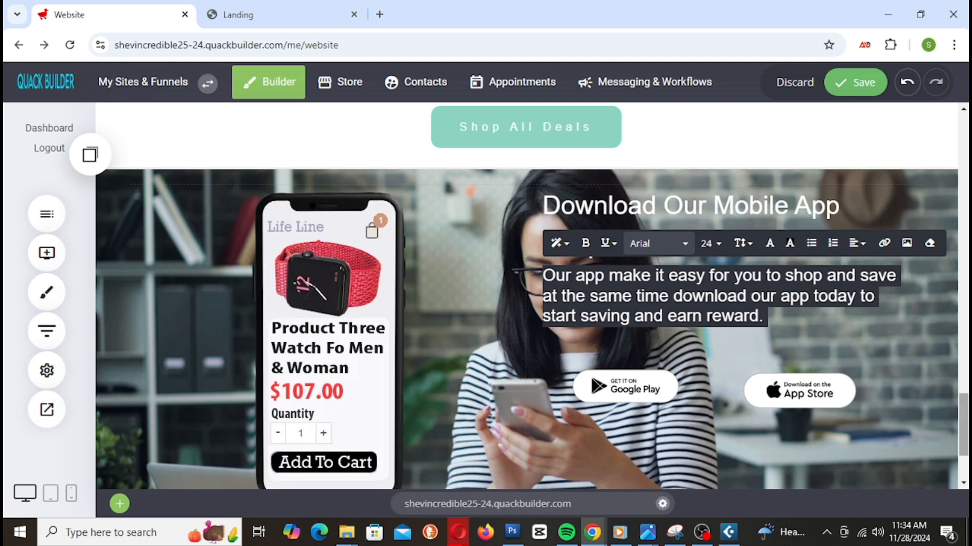
pyautogui.click(936, 337)
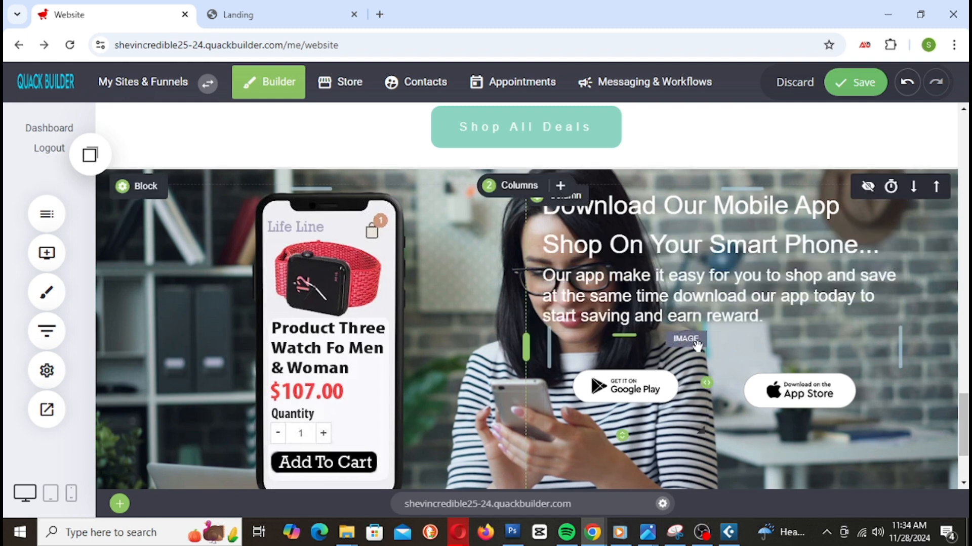
# Step: Shrink the Google Play and App Store badges slightly and trim the section's bottom padding
pyautogui.moveTo(624, 440); pyautogui.dragTo(623, 428)
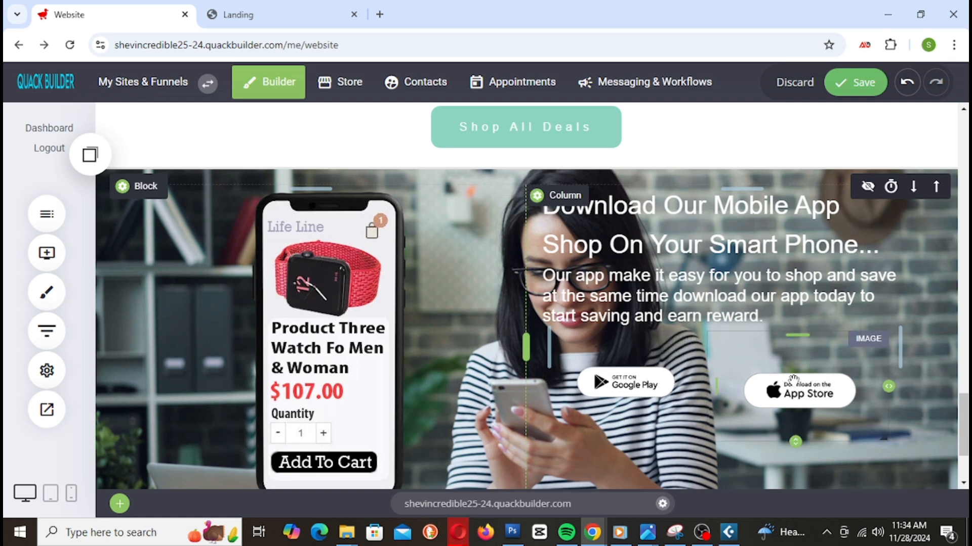
pyautogui.moveTo(796, 441); pyautogui.dragTo(796, 438)
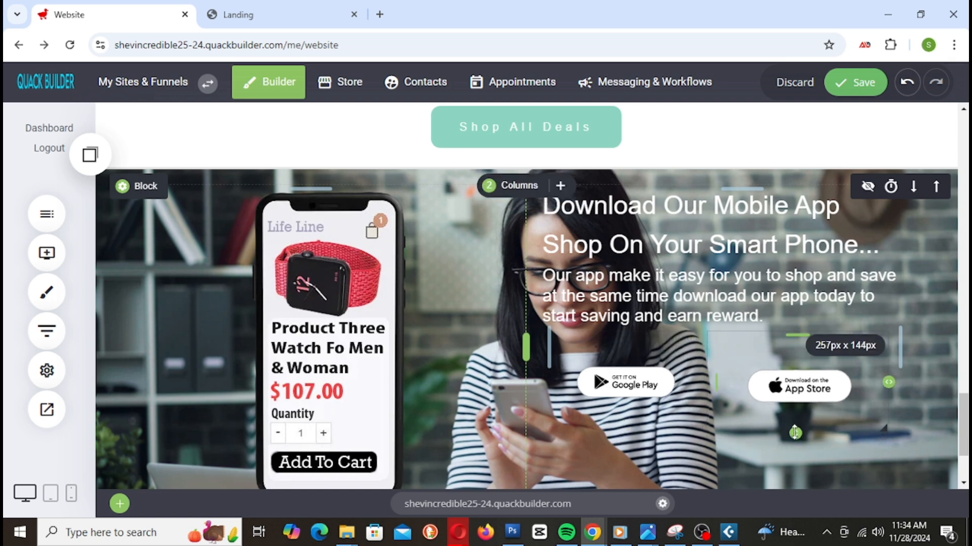
pyautogui.scroll(-2, 673, 373)
pyautogui.moveTo(583, 387)
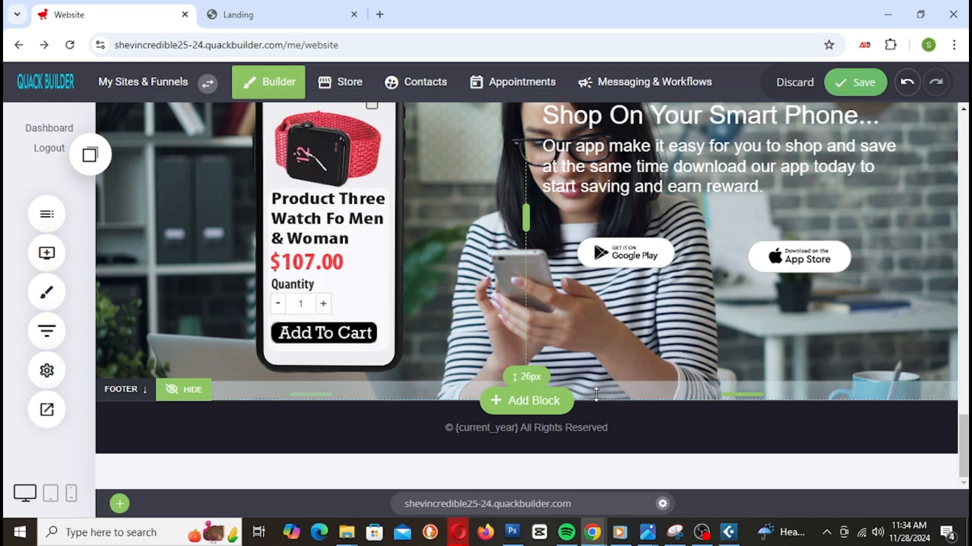
pyautogui.moveTo(593, 392); pyautogui.dragTo(593, 390)
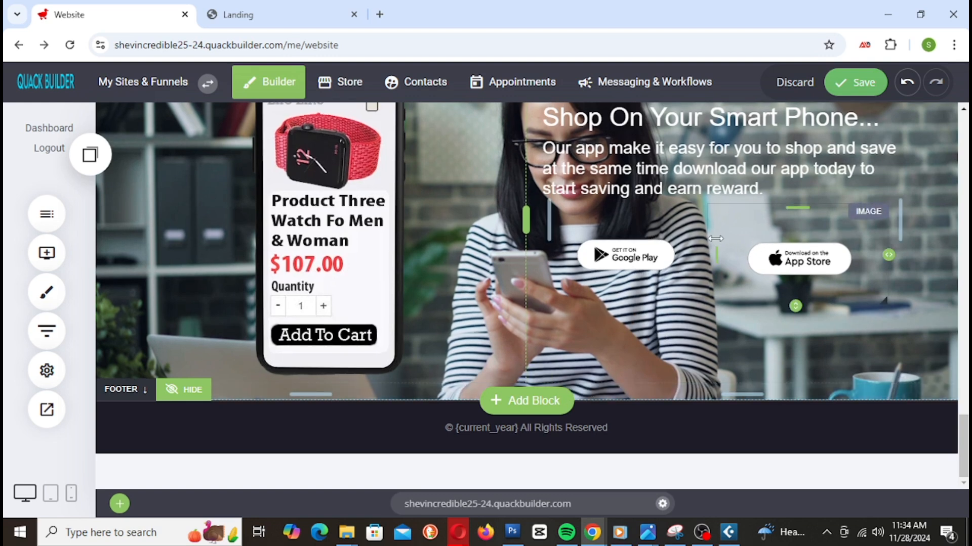
# Step: Increase the column's top padding to push the heading, text and badges lower, then save
pyautogui.scroll(4, 811, 281)
pyautogui.scroll(-2, 673, 131)
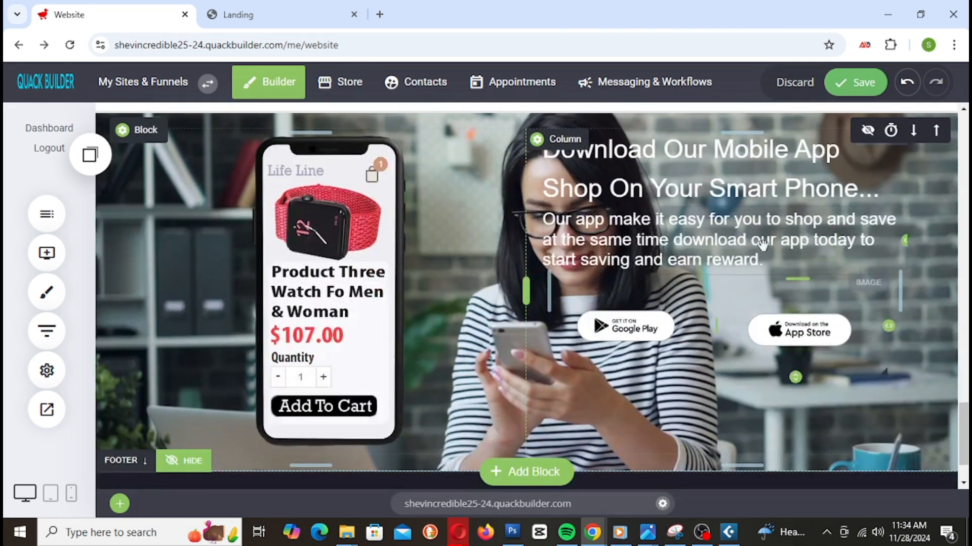
pyautogui.moveTo(718, 132); pyautogui.dragTo(711, 181)
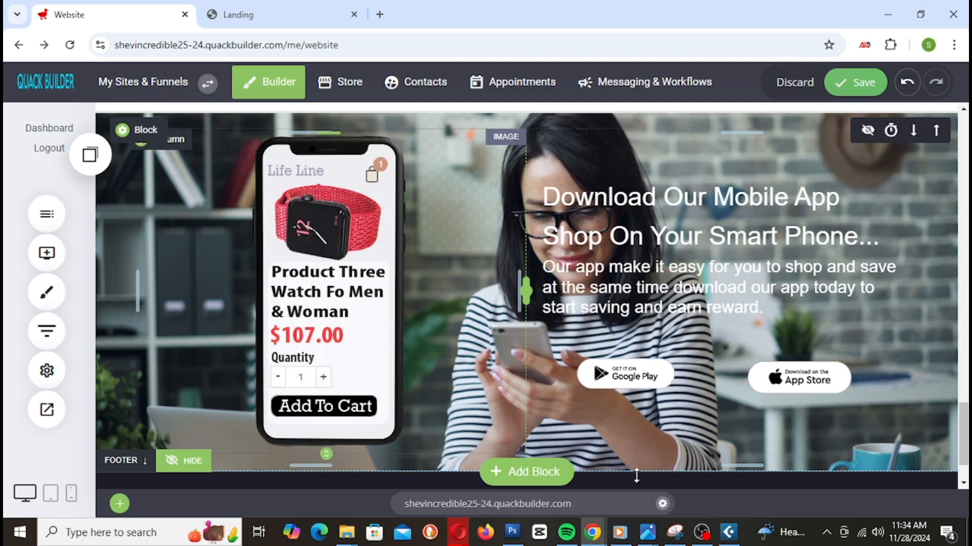
pyautogui.click(855, 82)
pyautogui.moveTo(726, 160); pyautogui.dragTo(726, 156)
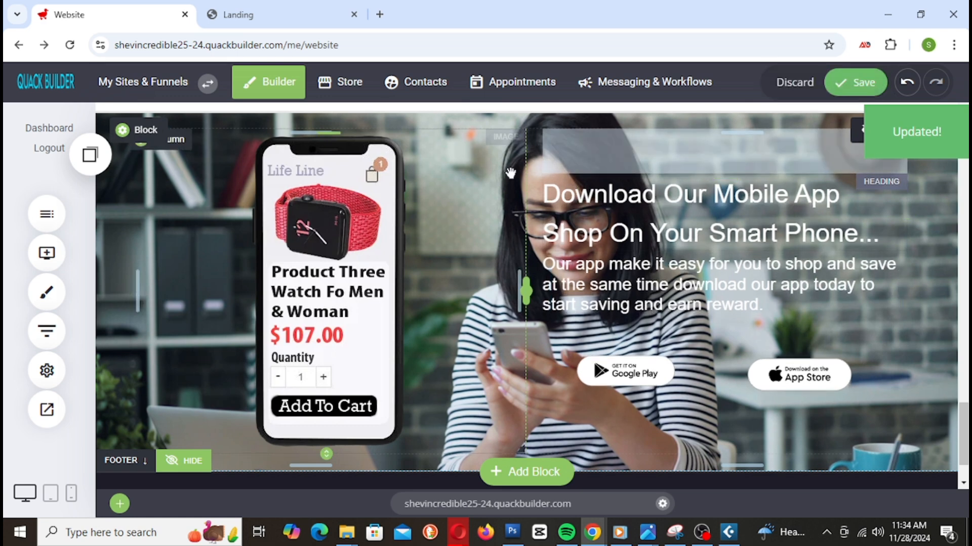
pyautogui.click(828, 90)
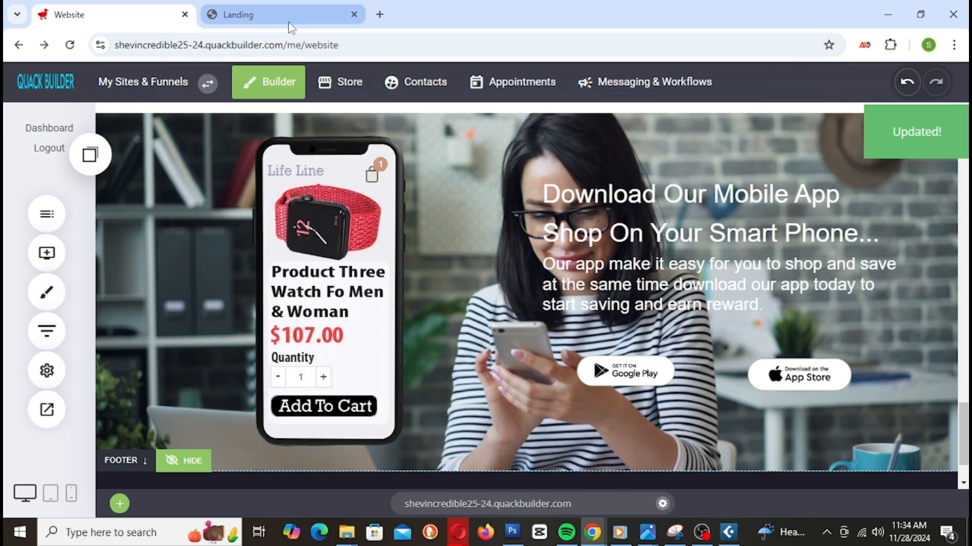
# Step: Reload the Landing preview and scroll to the finished mobile-app banner
pyautogui.click(285, 15)
pyautogui.rightClick(286, 16)
pyautogui.click(339, 140)
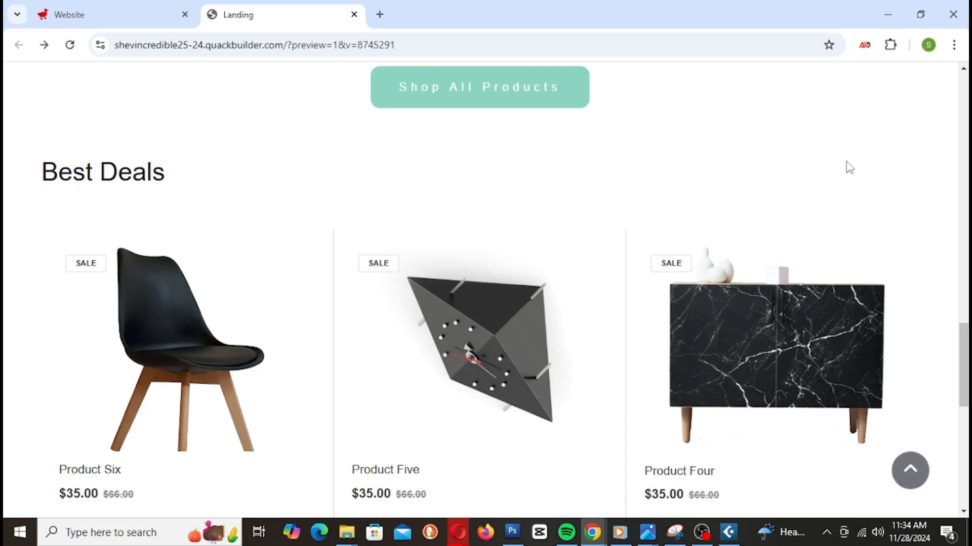
pyautogui.scroll(-5, 840, 177)
pyautogui.scroll(-4, 835, 184)
pyautogui.scroll(7, 832, 187)
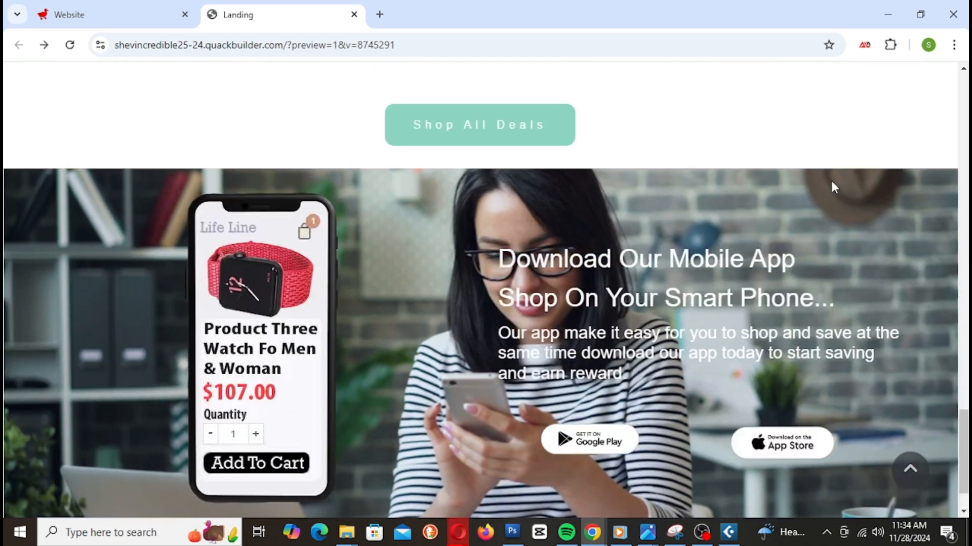
pyautogui.scroll(4, 831, 183)
pyautogui.scroll(-10, 830, 183)
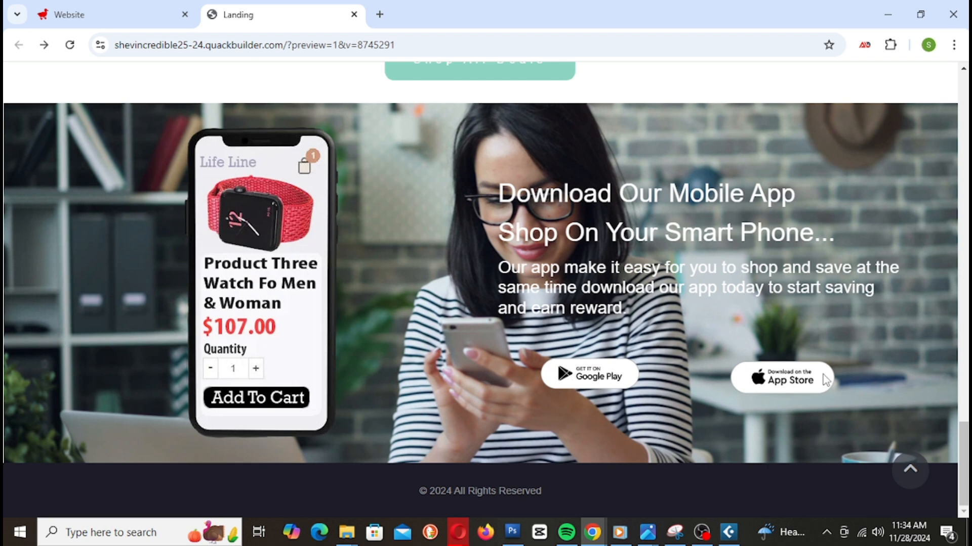
pyautogui.scroll(2, 625, 303)
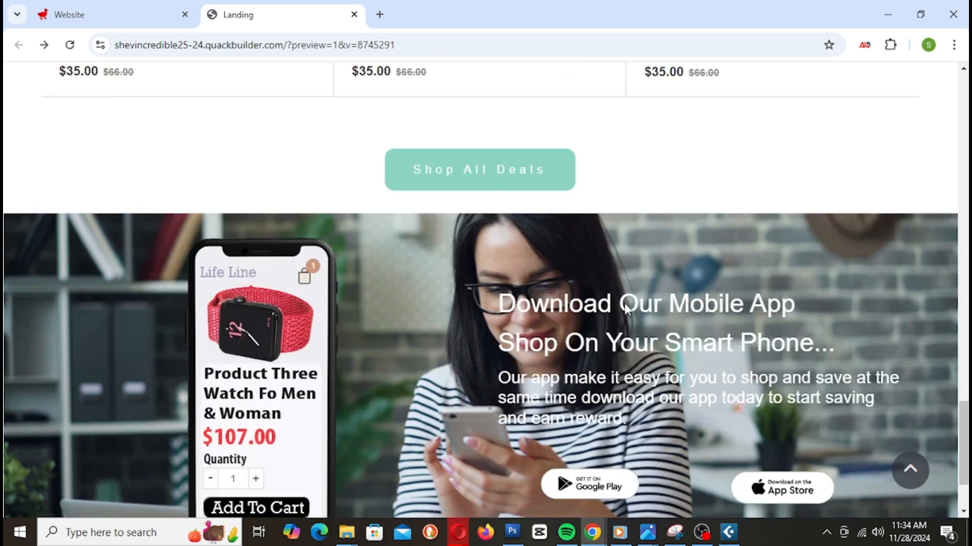
pyautogui.scroll(-2, 626, 302)
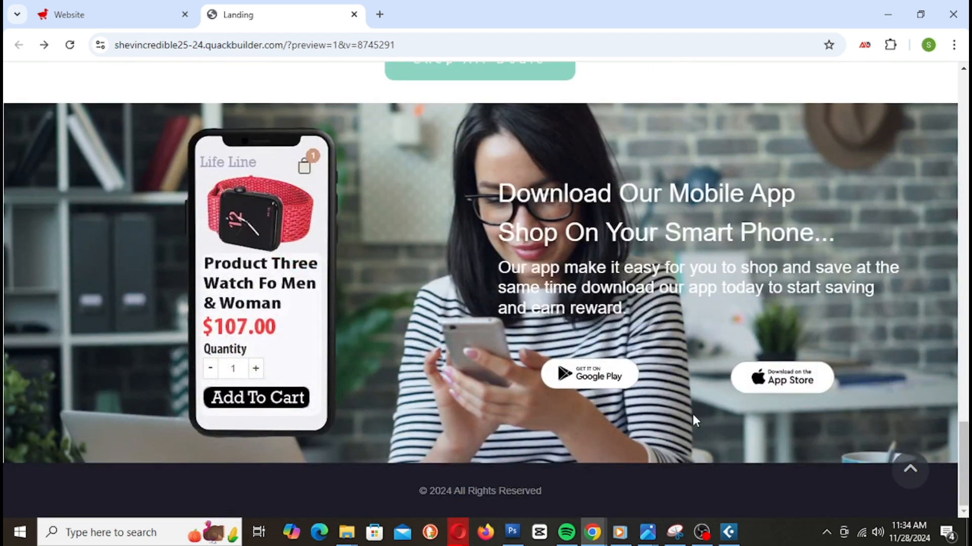
# Step: Widen the App Store badge and enable 'Stretch if needed' for both store badges
pyautogui.click(127, 14)
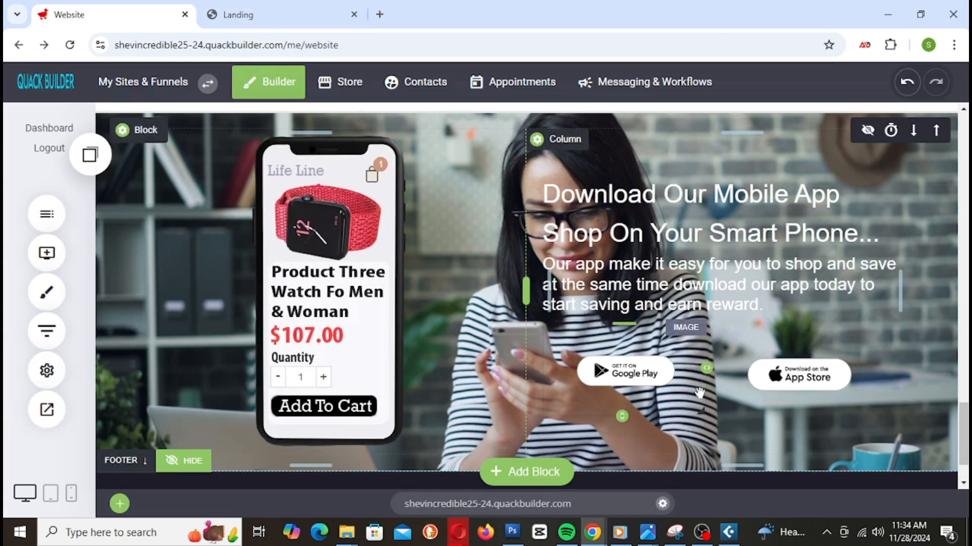
pyautogui.moveTo(709, 371); pyautogui.dragTo(669, 382)
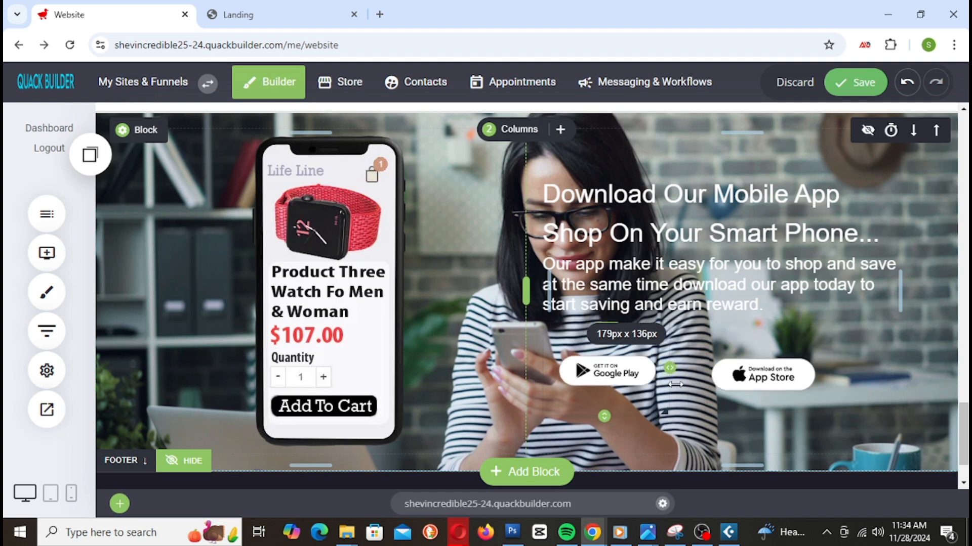
pyautogui.click(611, 369)
pyautogui.click(738, 265)
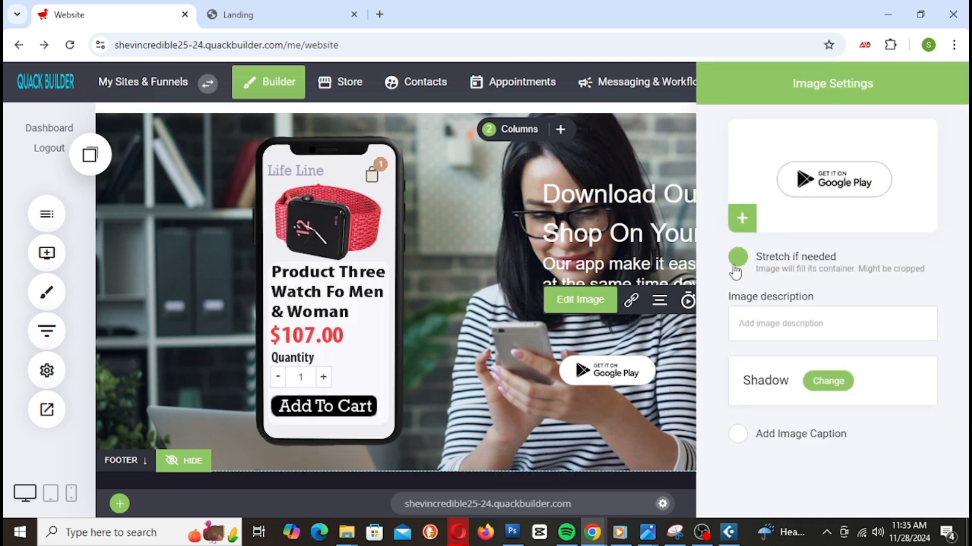
pyautogui.click(674, 353)
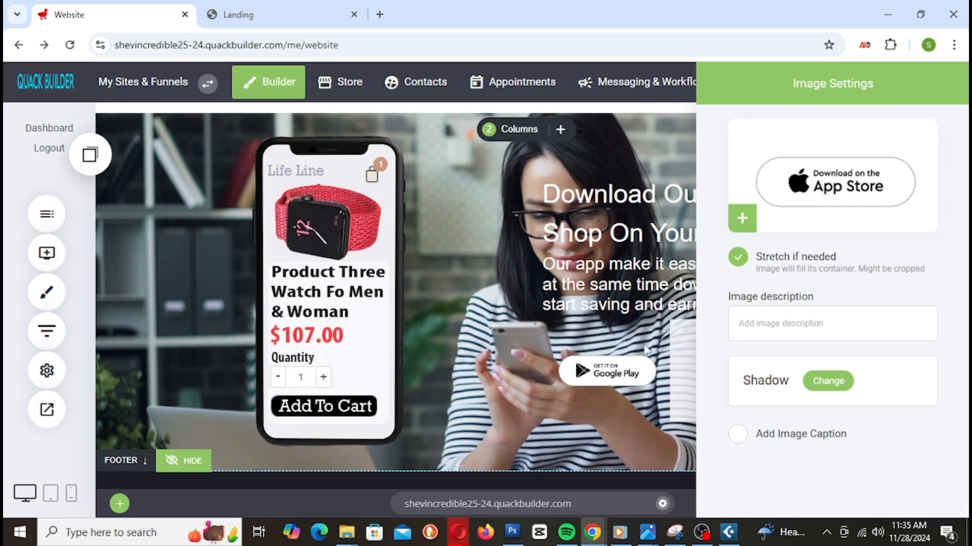
pyautogui.click(637, 375)
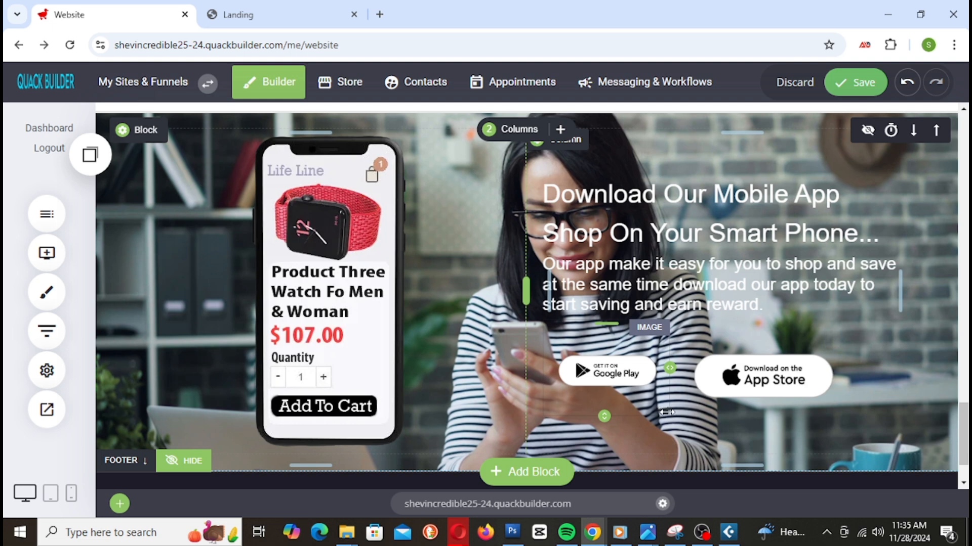
# Step: Resize the Google Play badge to 257px x 149px and save the page
pyautogui.moveTo(664, 413); pyautogui.dragTo(694, 427)
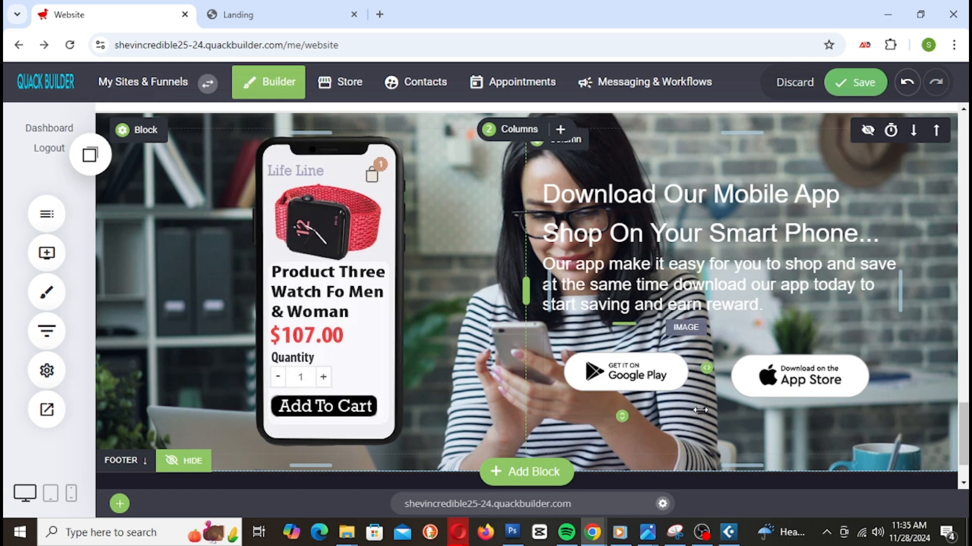
pyautogui.moveTo(698, 409); pyautogui.dragTo(712, 421)
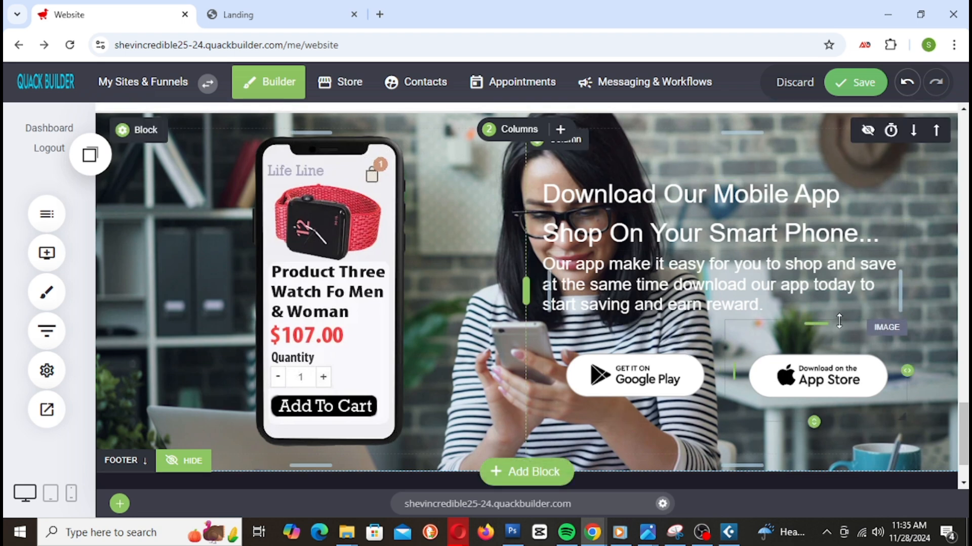
pyautogui.scroll(-1, 640, 324)
pyautogui.scroll(2, 640, 324)
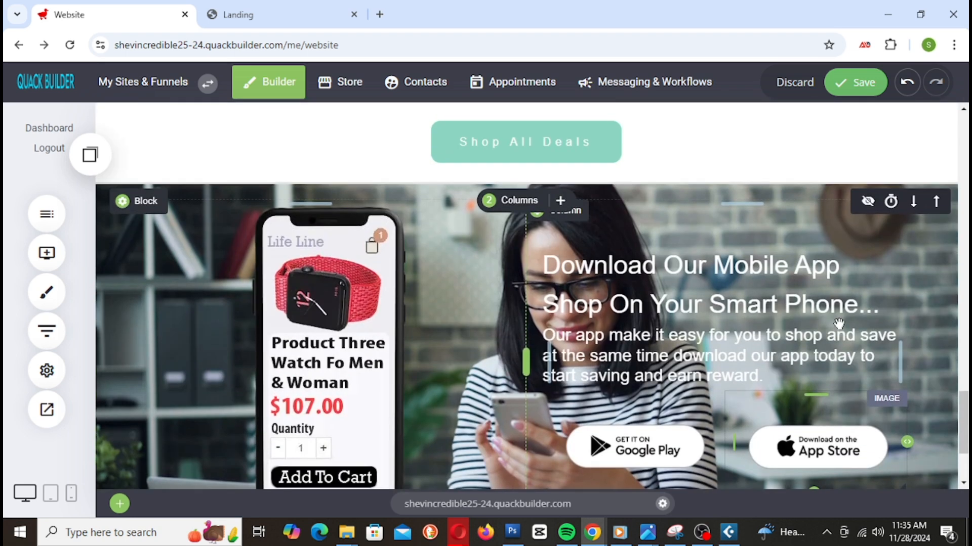
pyautogui.click(855, 81)
# Step: Reload the Landing preview and scroll through the app-download section to compare the store badges
pyautogui.scroll(-2, 622, 229)
pyautogui.scroll(1, 621, 228)
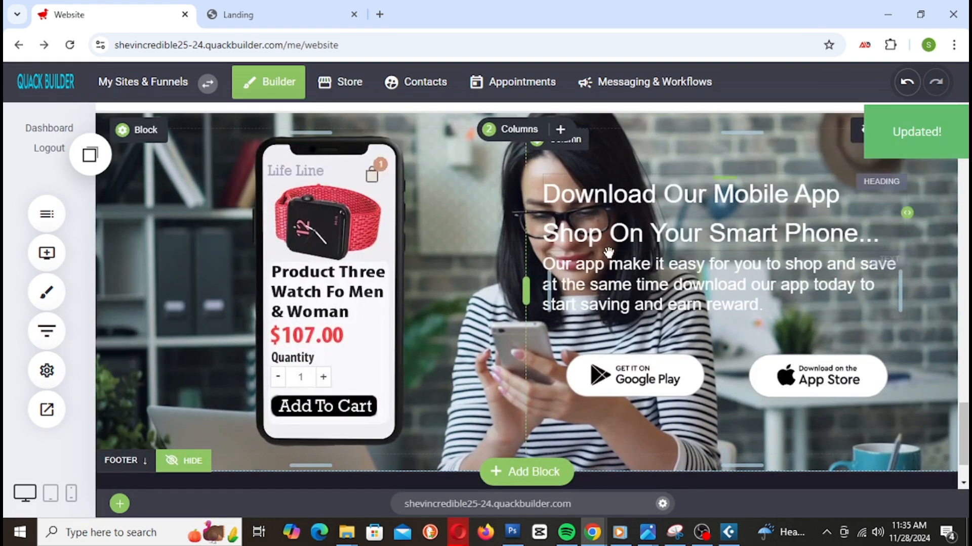
pyautogui.click(273, 15)
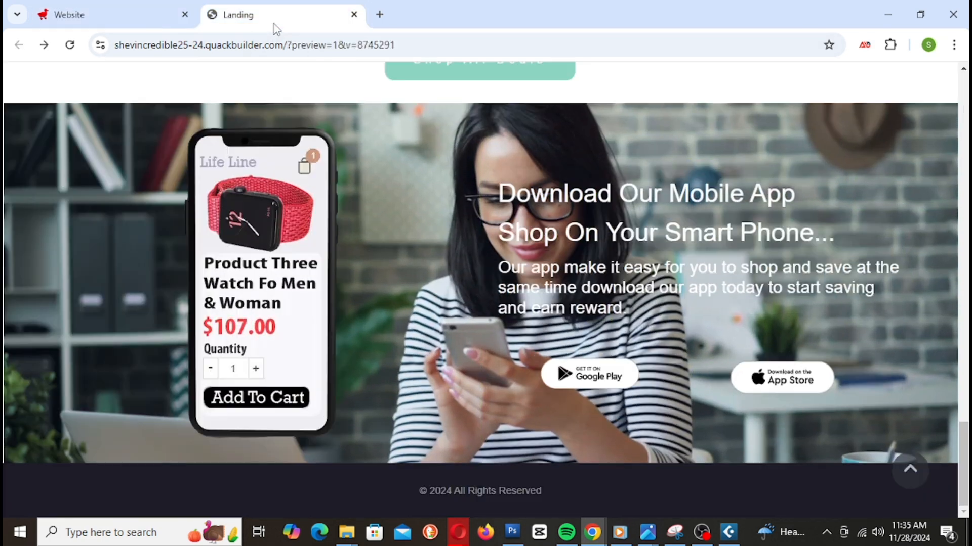
pyautogui.rightClick(274, 20)
pyautogui.click(334, 152)
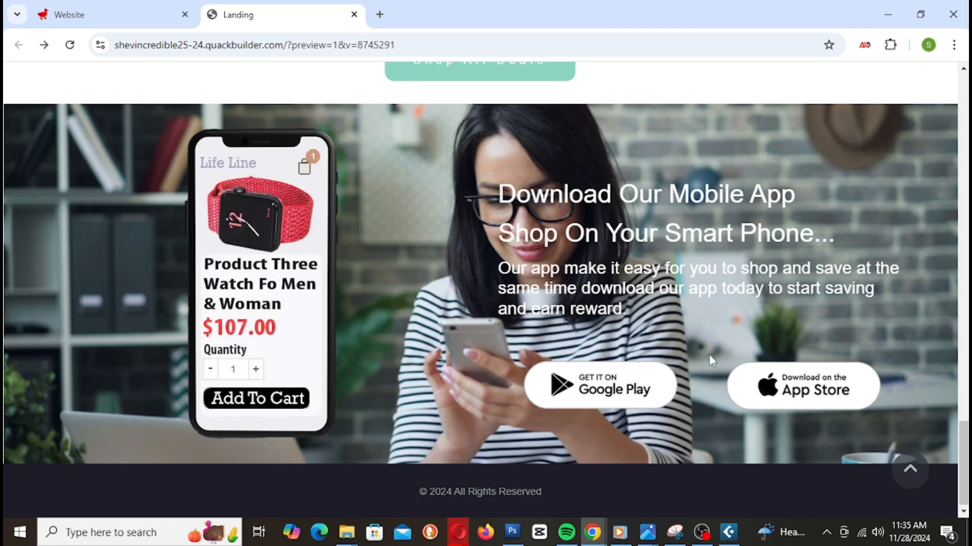
pyautogui.scroll(6, 729, 303)
pyautogui.scroll(-6, 733, 258)
pyautogui.scroll(3, 733, 256)
pyautogui.scroll(-3, 732, 256)
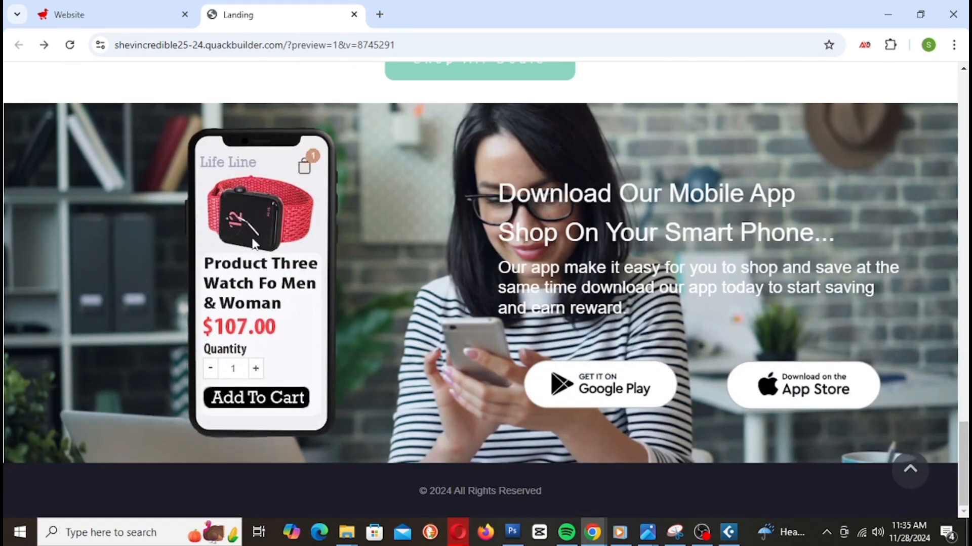
pyautogui.scroll(7, 314, 250)
pyautogui.scroll(-7, 321, 256)
pyautogui.scroll(5, 612, 344)
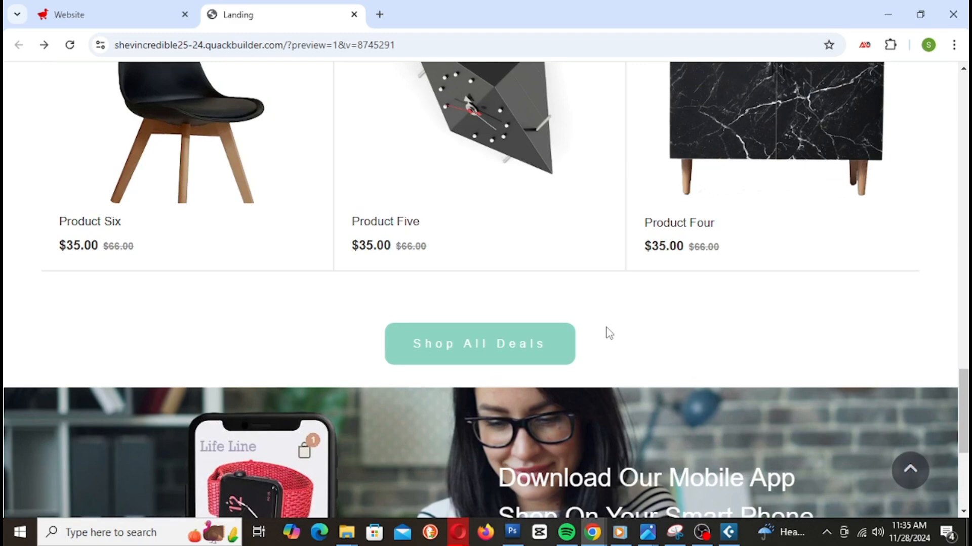
pyautogui.scroll(-5, 605, 329)
pyautogui.scroll(5, 606, 328)
pyautogui.scroll(-5, 606, 328)
# Step: Set the app-download block's background Parallax Speed to fixed and save the page
pyautogui.click(147, 15)
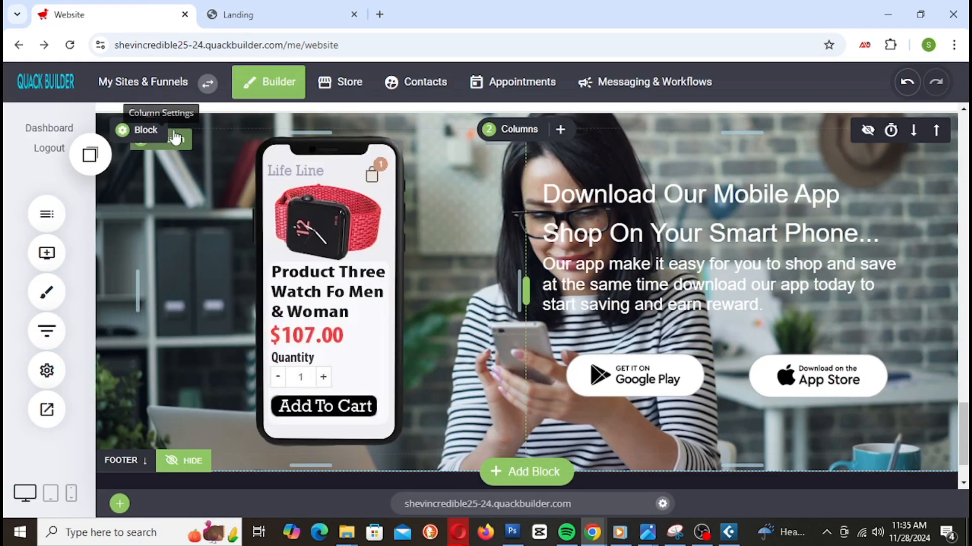
pyautogui.click(145, 130)
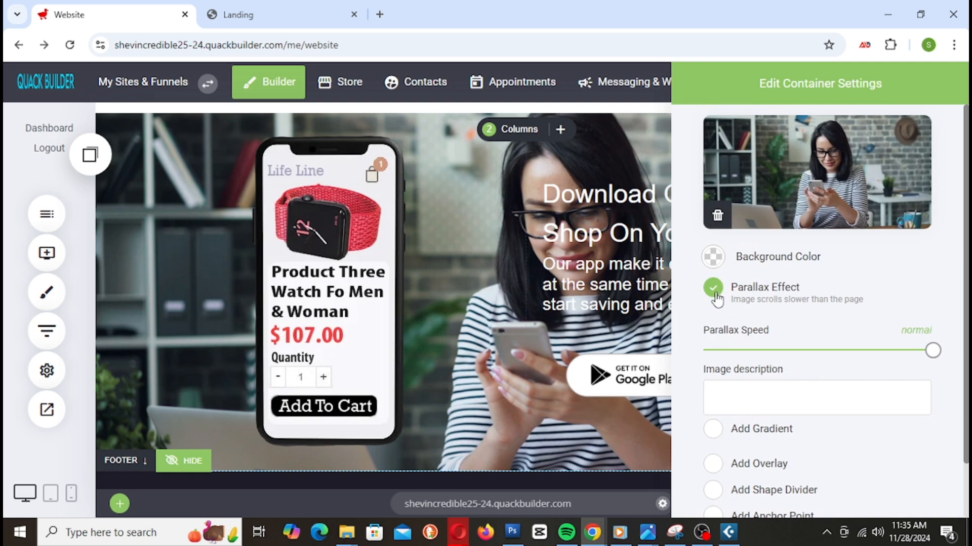
pyautogui.moveTo(934, 351); pyautogui.dragTo(727, 360)
pyautogui.click(491, 314)
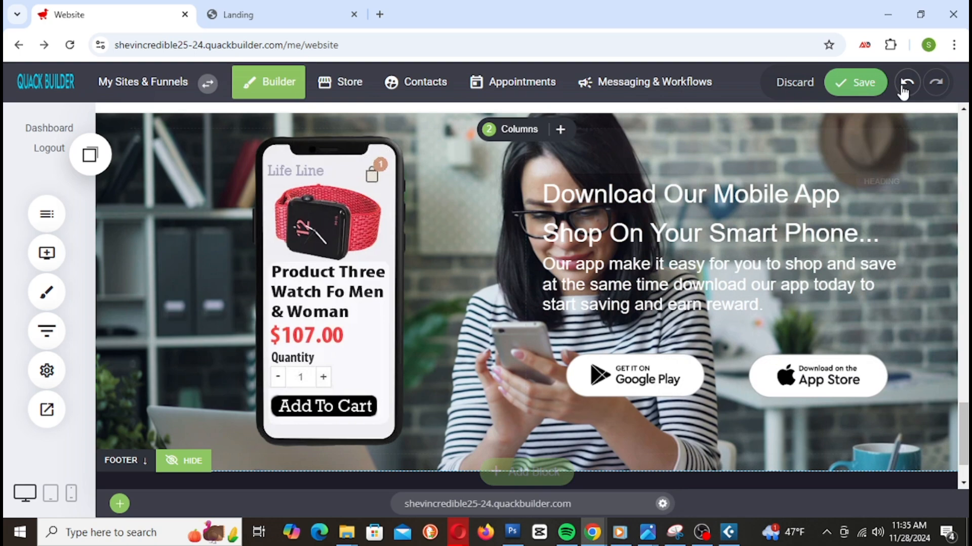
pyautogui.click(859, 79)
# Step: Reload the Landing preview to see the fixed background
pyautogui.click(346, 15)
pyautogui.rightClick(311, 14)
pyautogui.click(406, 132)
# Step: Scroll the Landing preview to inspect the fixed-parallax app-download background
pyautogui.scroll(8, 679, 237)
pyautogui.scroll(-8, 672, 221)
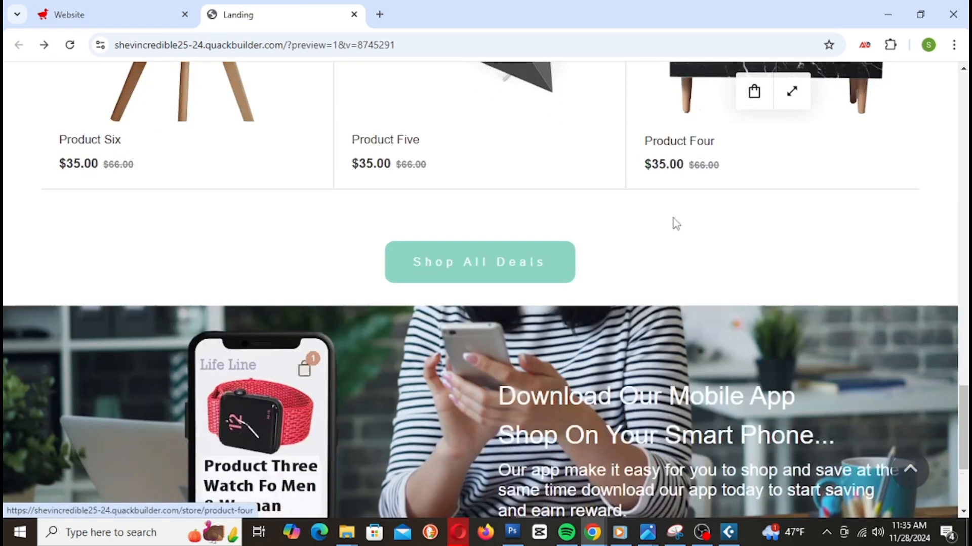
pyautogui.scroll(3, 672, 218)
pyautogui.scroll(-2, 673, 223)
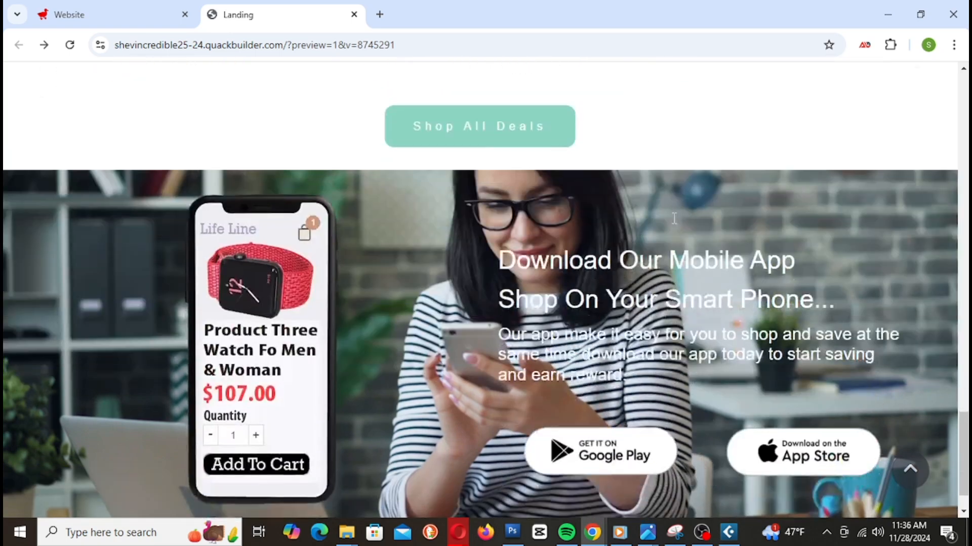
pyautogui.scroll(5, 673, 222)
pyautogui.scroll(-6, 675, 222)
pyautogui.scroll(7, 676, 223)
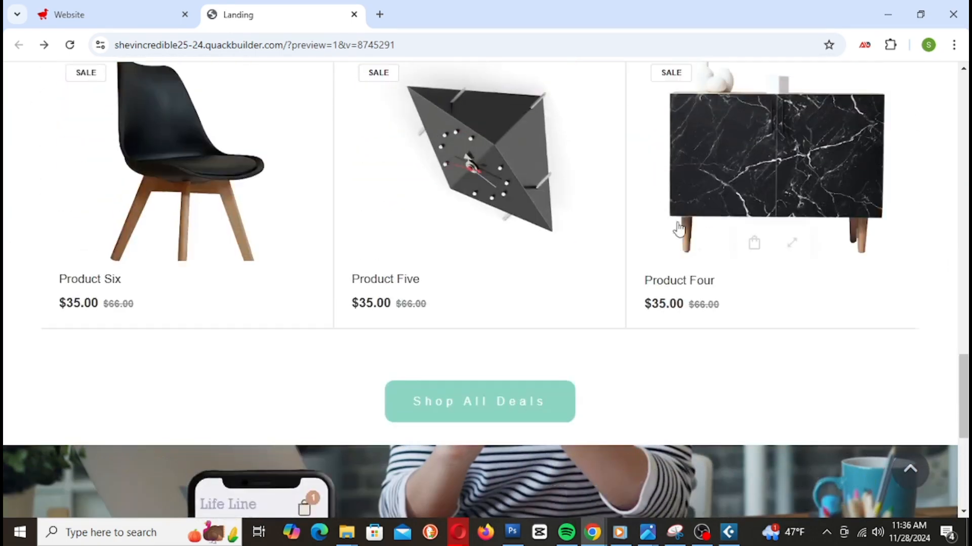
pyautogui.scroll(-4, 683, 227)
pyautogui.scroll(-4, 683, 228)
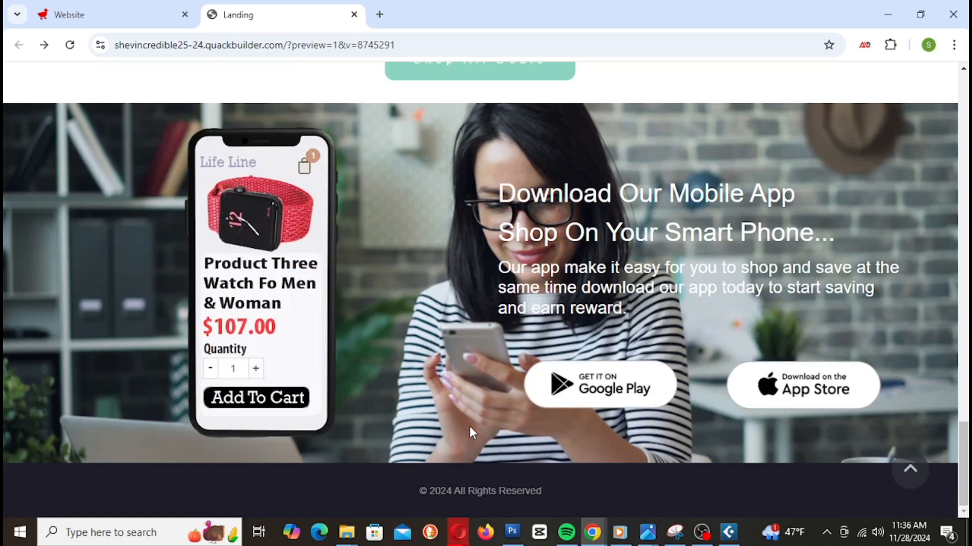
# Step: Return the block's background Parallax Speed to normal and save the page
pyautogui.click(102, 14)
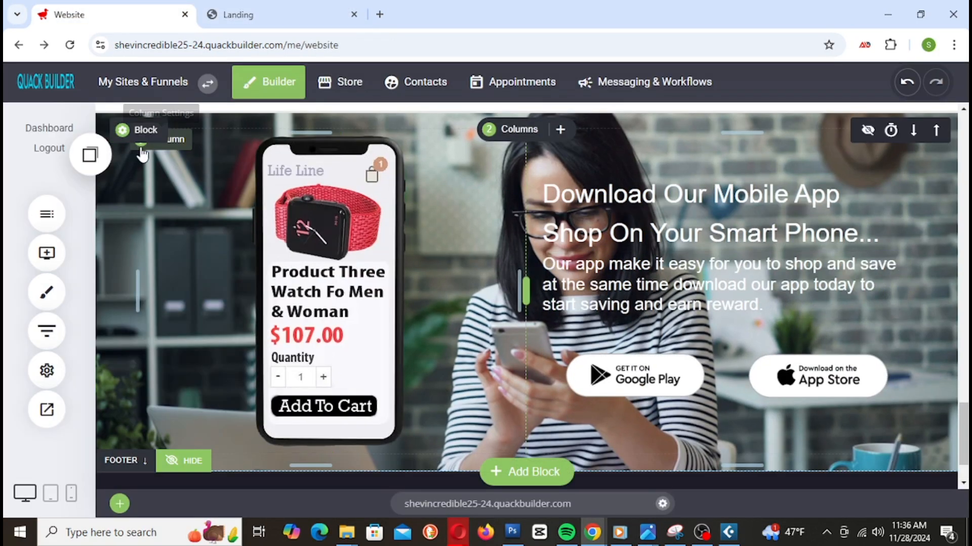
pyautogui.click(147, 128)
pyautogui.moveTo(704, 350); pyautogui.dragTo(932, 350)
pyautogui.click(522, 303)
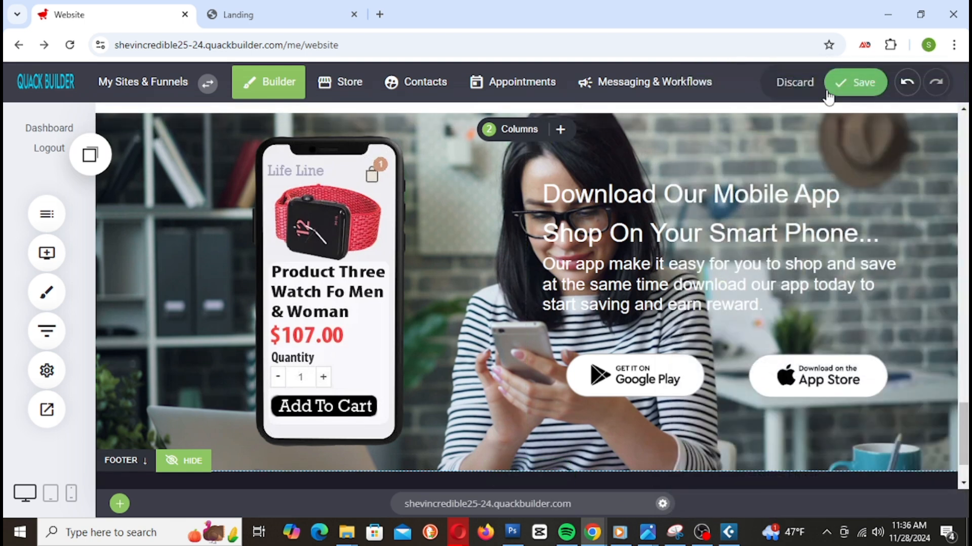
pyautogui.click(855, 82)
# Step: Reload the Landing preview and scroll through the app-download section
pyautogui.click(306, 20)
pyautogui.rightClick(306, 18)
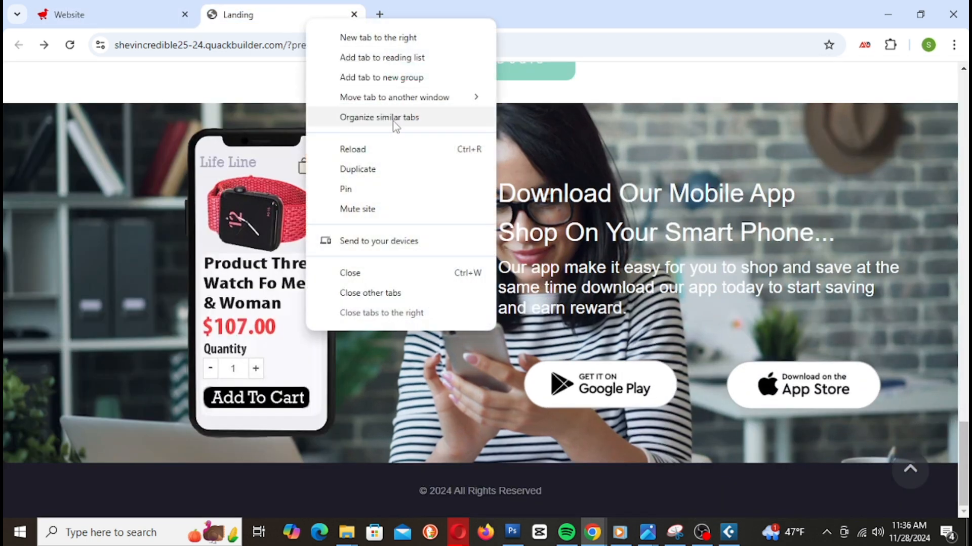
pyautogui.click(392, 146)
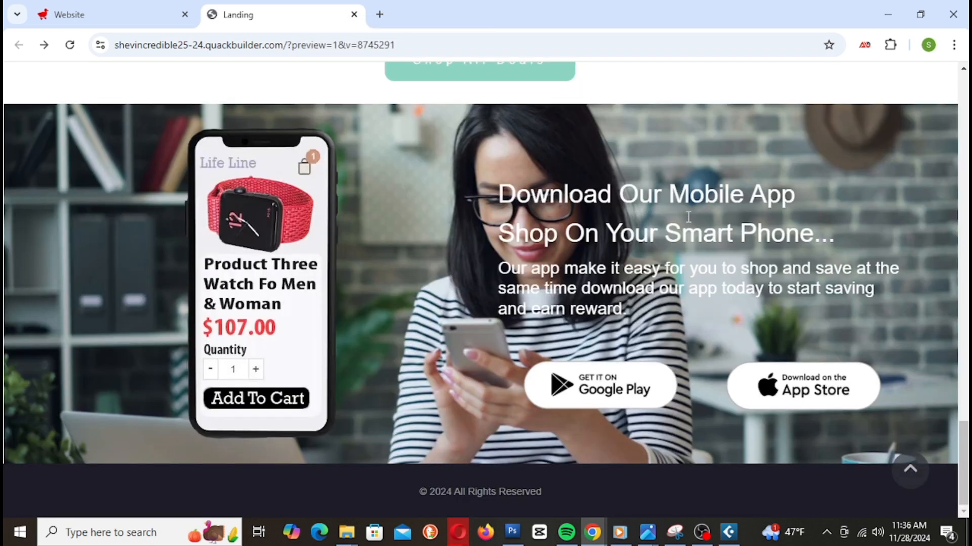
pyautogui.scroll(-2, 685, 216)
pyautogui.scroll(3, 684, 215)
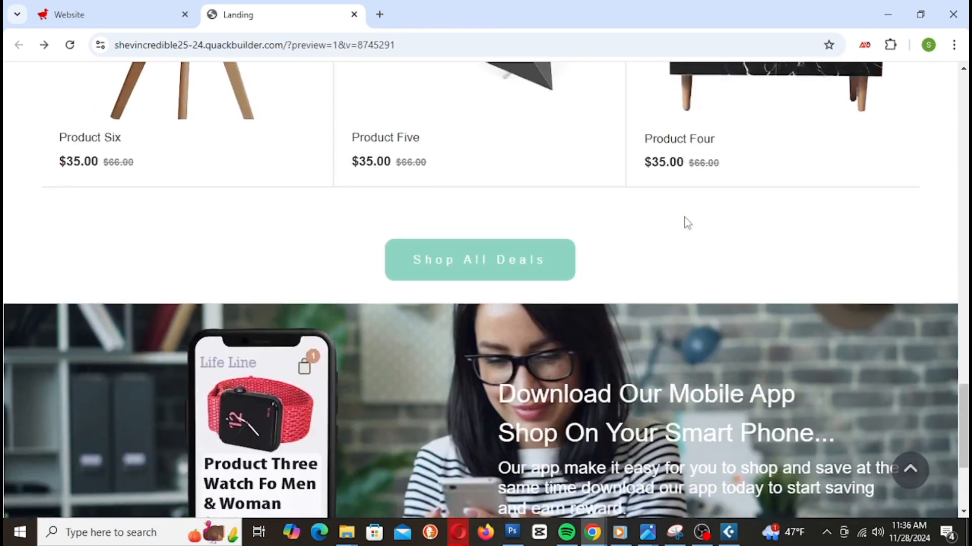
pyautogui.scroll(-3, 896, 284)
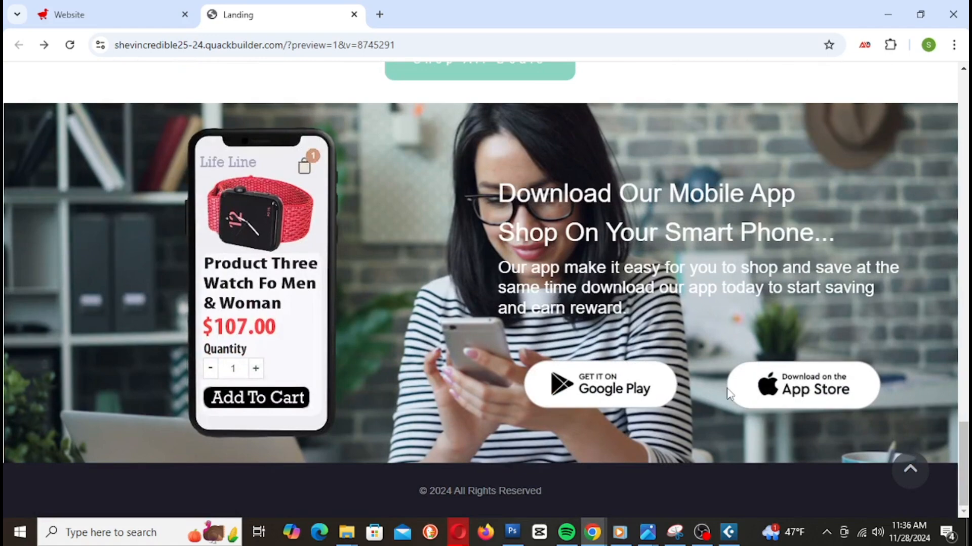
pyautogui.scroll(10, 714, 339)
pyautogui.scroll(-5, 711, 354)
pyautogui.scroll(-5, 707, 362)
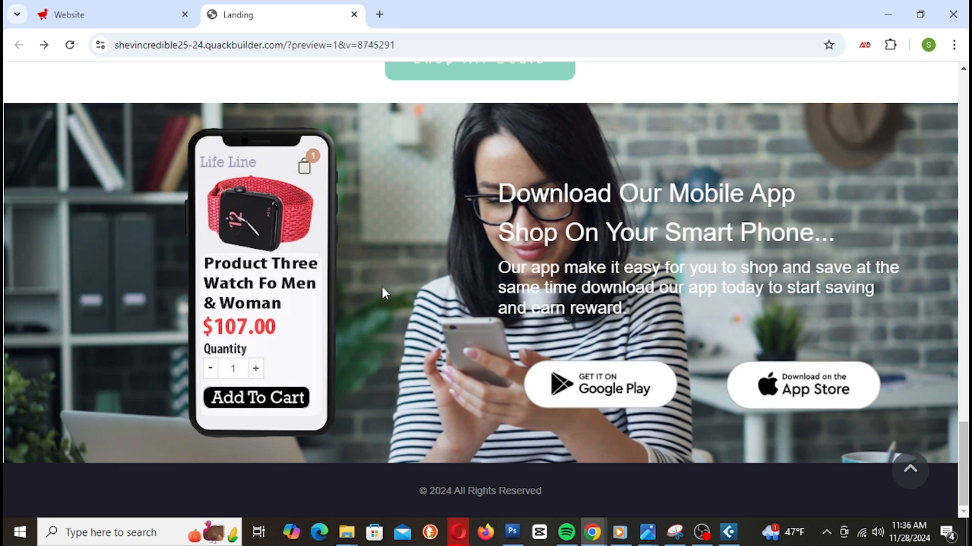
# Step: Return to the editor and scroll to the 'Download Our Mobile App' section above the footer
pyautogui.click(101, 14)
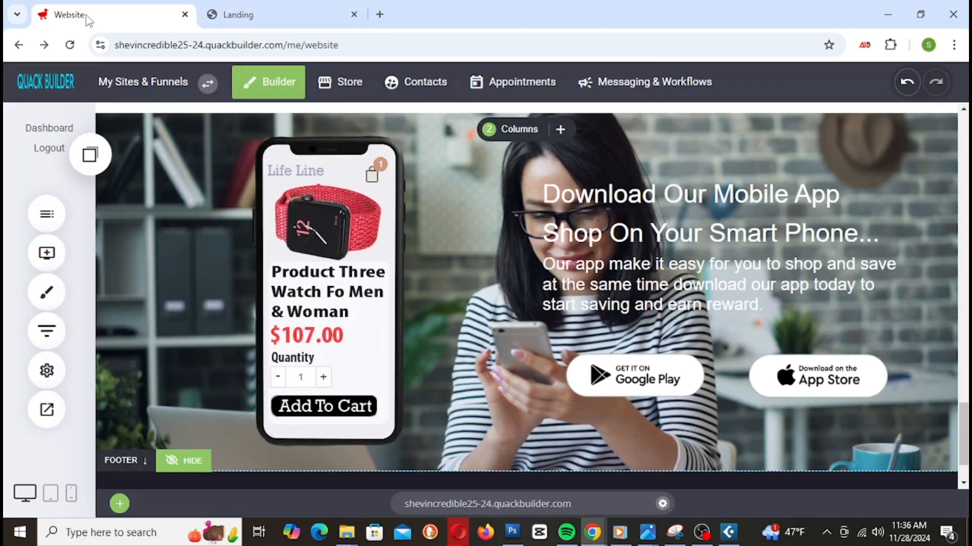
pyautogui.scroll(-2, 424, 253)
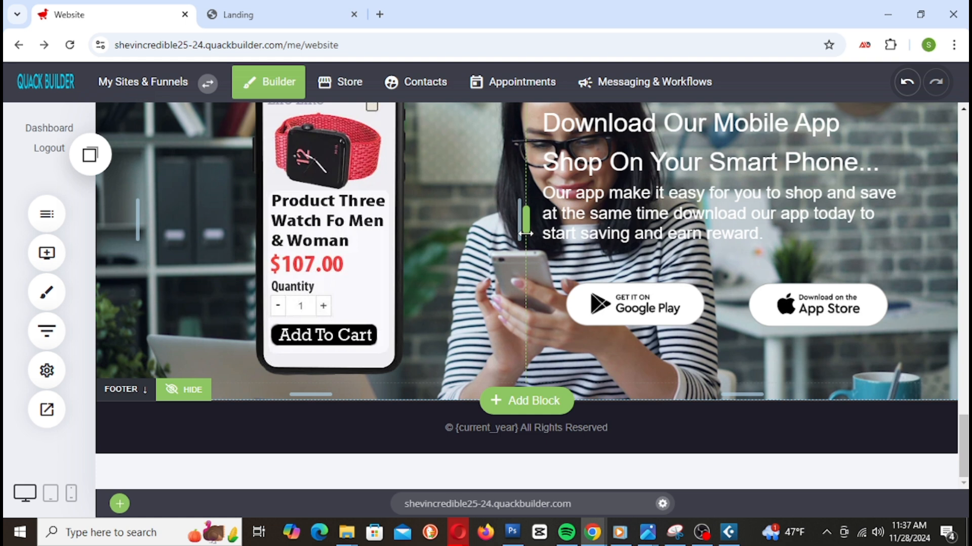
# Step: Add an empty Container below the app section and place a Headline widget in it
pyautogui.click(47, 253)
pyautogui.moveTo(154, 228); pyautogui.dragTo(618, 387)
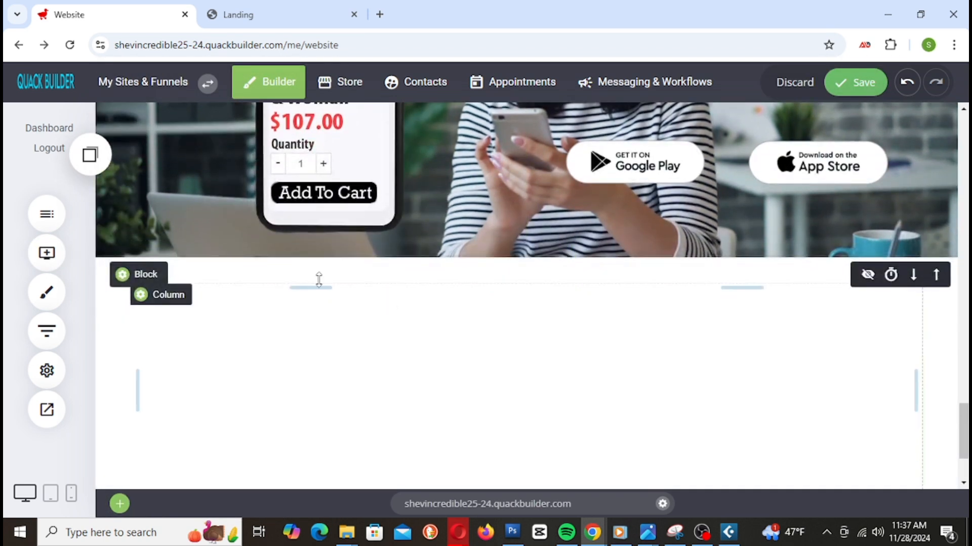
pyautogui.click(50, 256)
pyautogui.moveTo(144, 158); pyautogui.dragTo(468, 297)
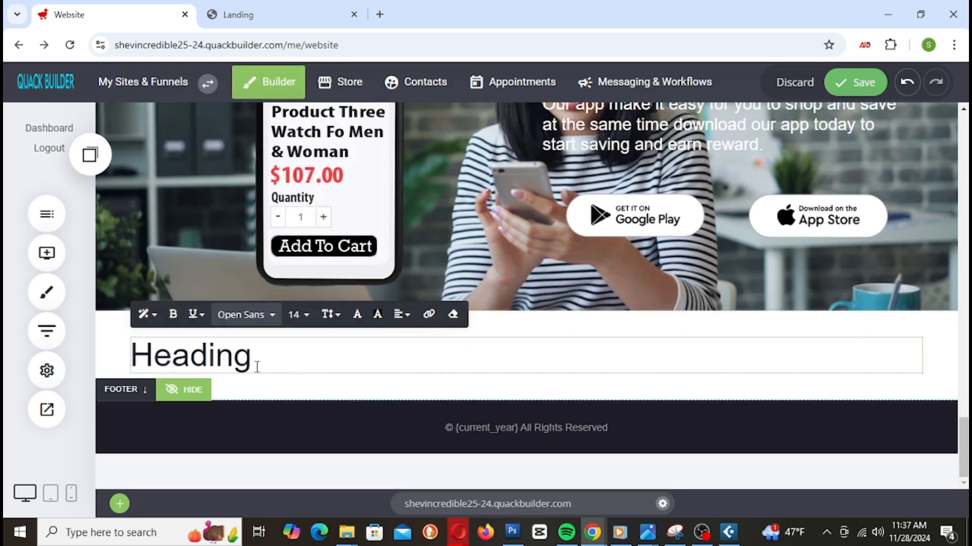
# Step: Replace the placeholder heading text with 'Customer Riviews'
pyautogui.moveTo(257, 367); pyautogui.dragTo(13, 353)
pyautogui.write('Cust')
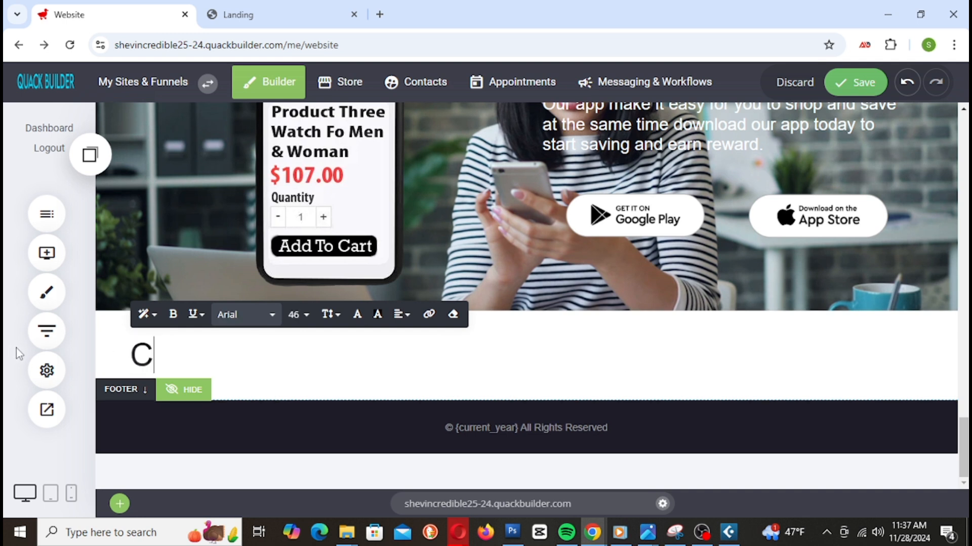
pyautogui.write('m')
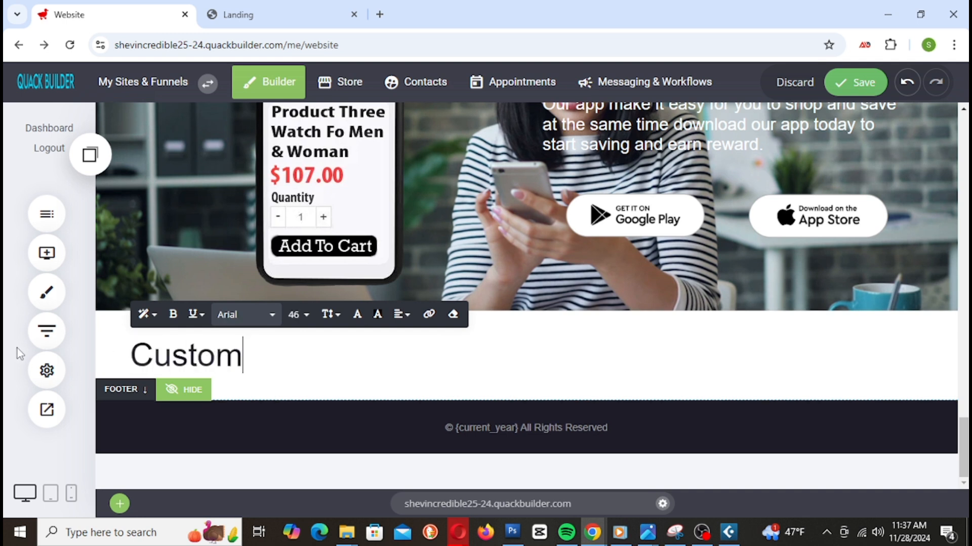
pyautogui.write('er Ri')
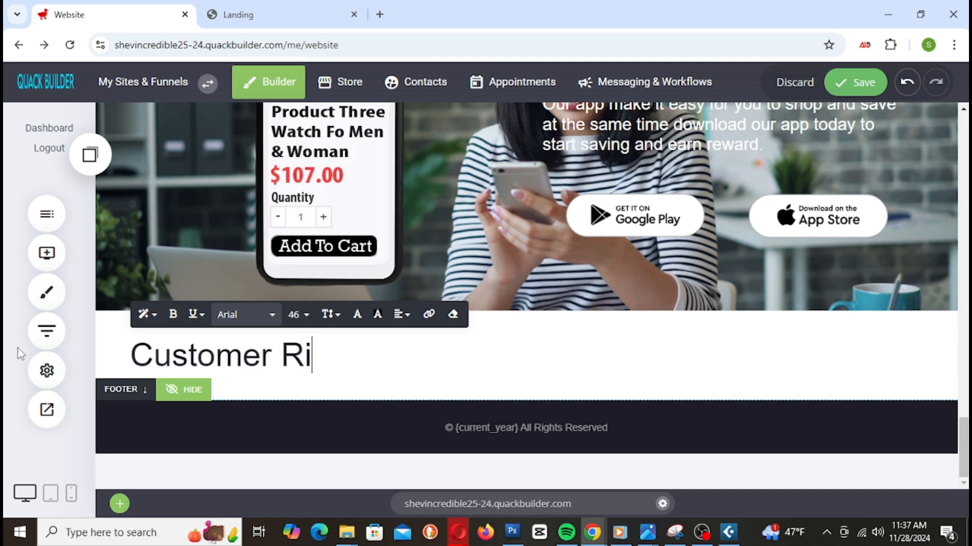
pyautogui.write('views')
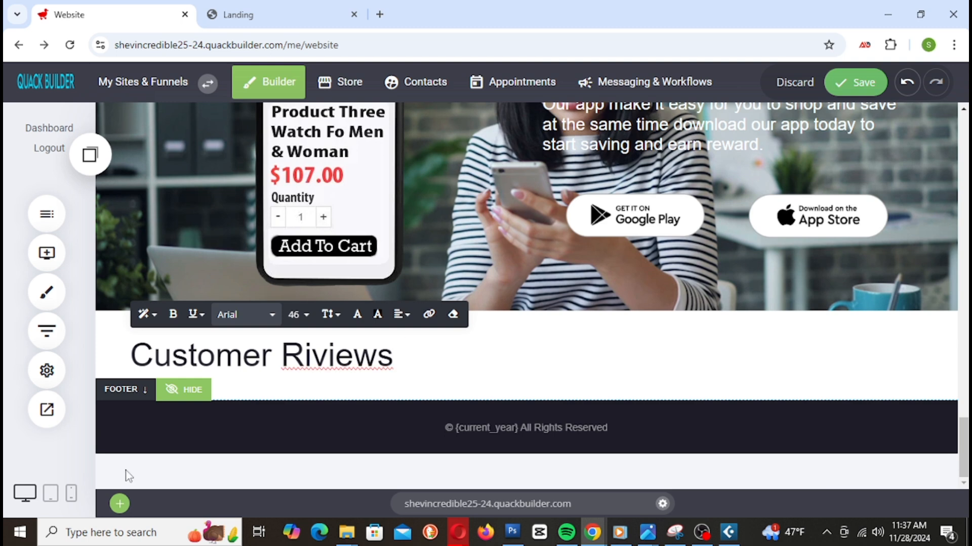
pyautogui.rightClick(343, 361)
pyautogui.click(338, 361)
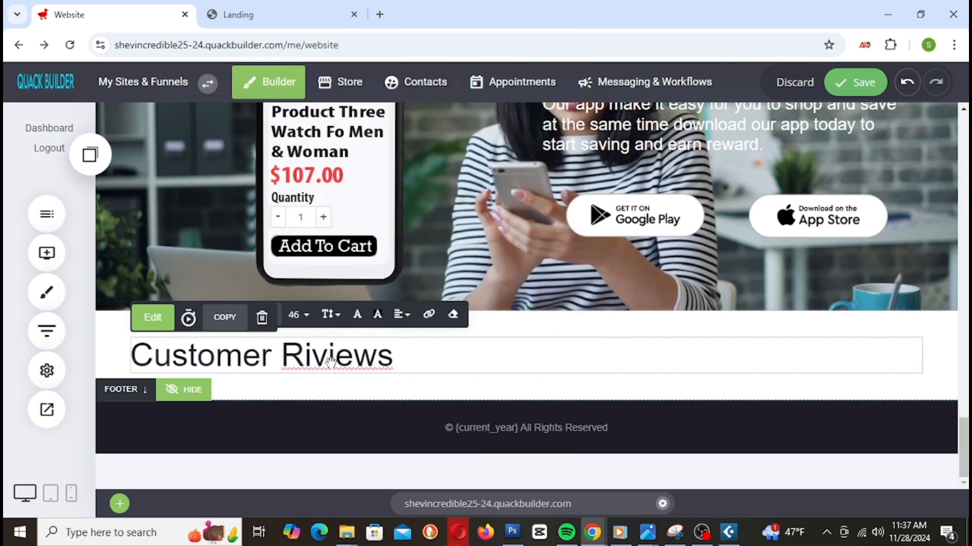
# Step: Correct the misspelled 'Riviews' so the heading reads 'Customer Reviews'
pyautogui.tripleClick(331, 360)
pyautogui.click(293, 352)
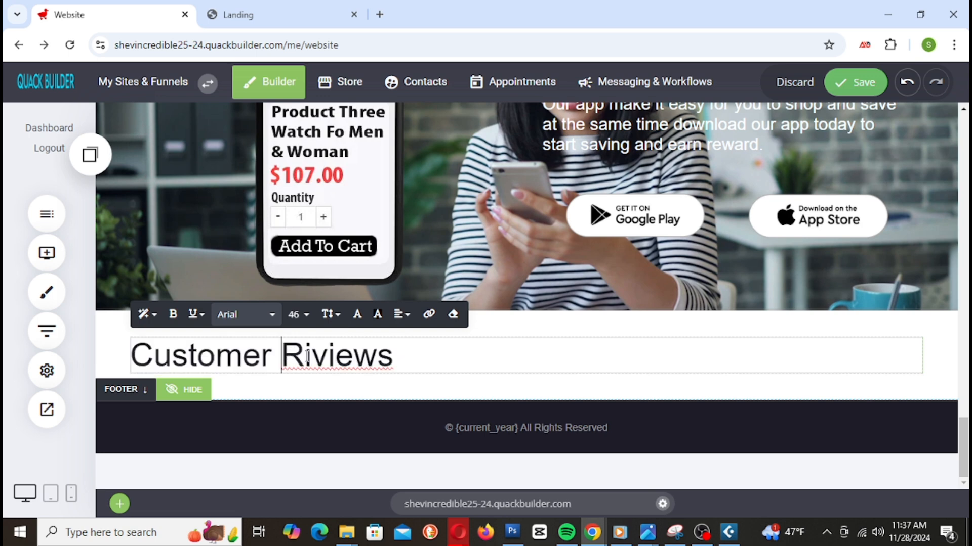
pyautogui.moveTo(292, 357); pyautogui.dragTo(425, 361)
pyautogui.rightClick(380, 349)
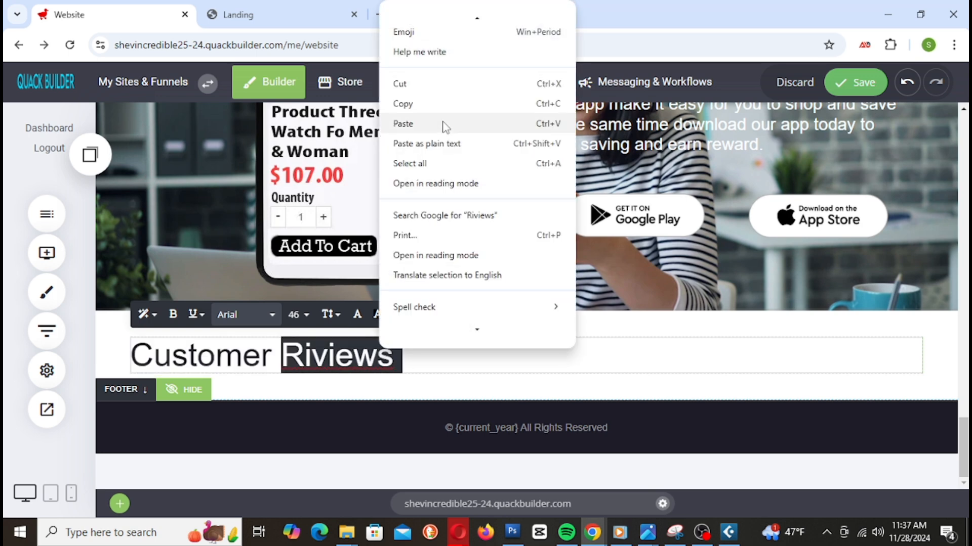
pyautogui.click(333, 351)
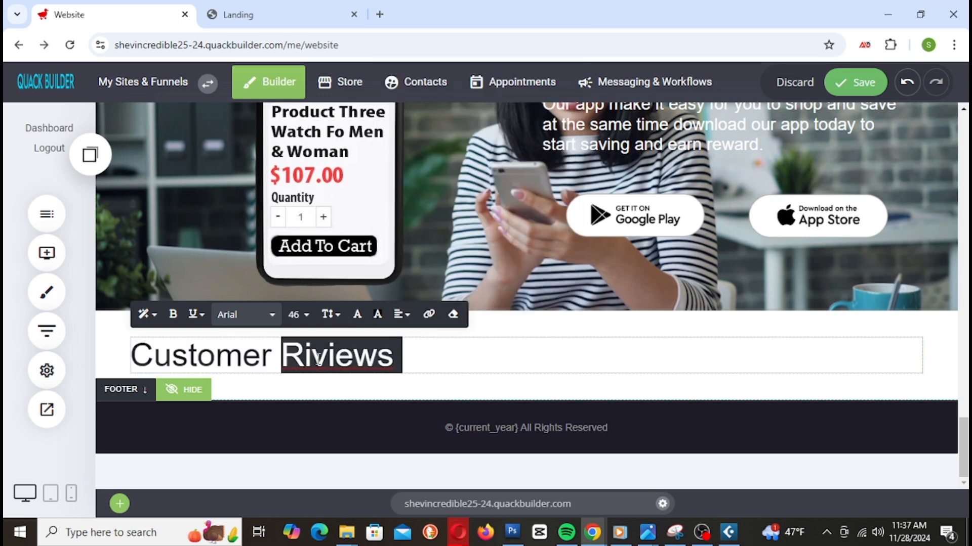
pyautogui.click(454, 361)
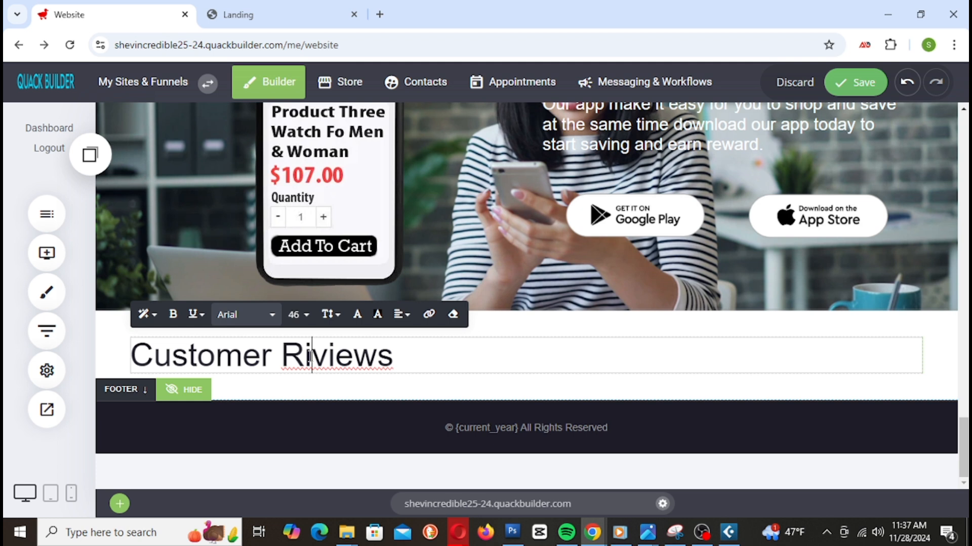
pyautogui.press('BackSpace')
pyautogui.write('e')
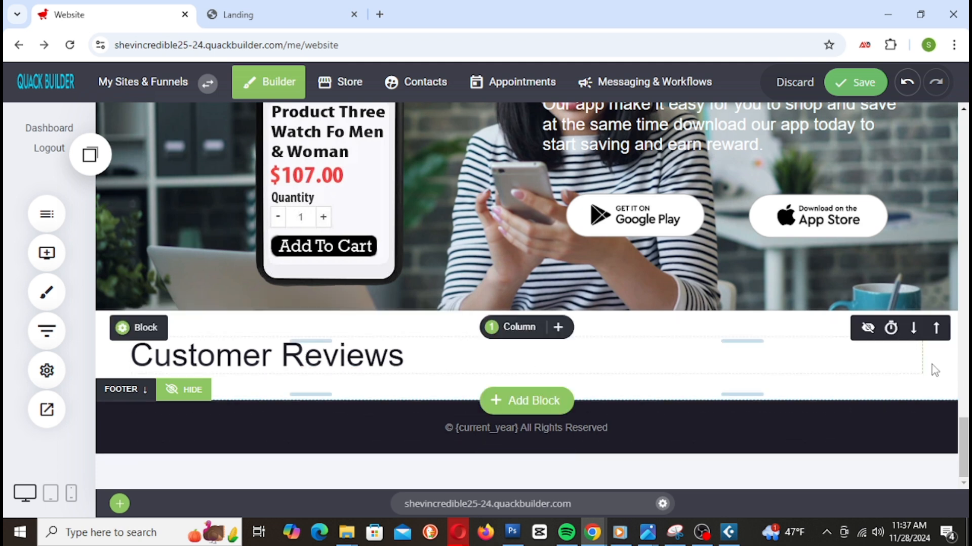
# Step: Set the Customer Reviews heading font size to 28
pyautogui.tripleClick(393, 358)
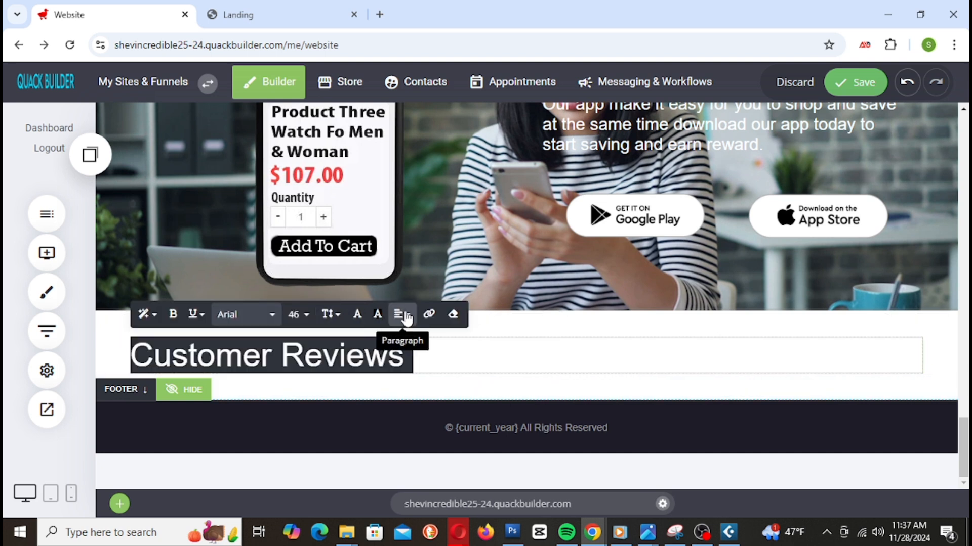
pyautogui.click(296, 314)
pyautogui.click(318, 413)
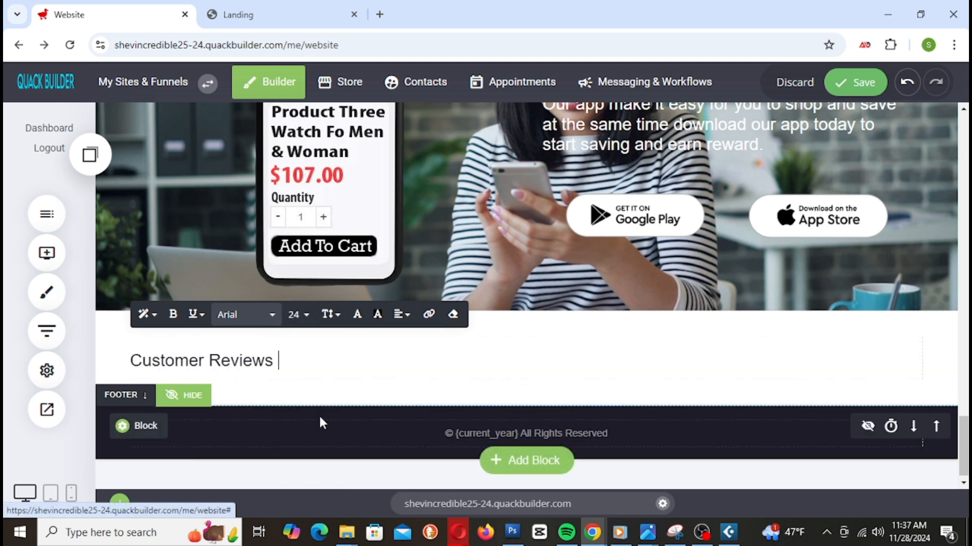
pyautogui.tripleClick(222, 362)
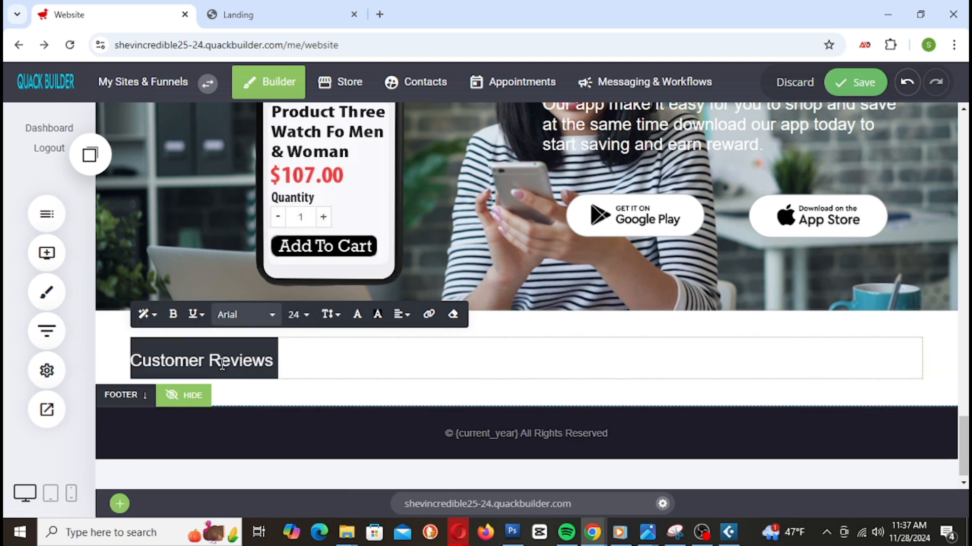
pyautogui.click(304, 323)
pyautogui.click(382, 416)
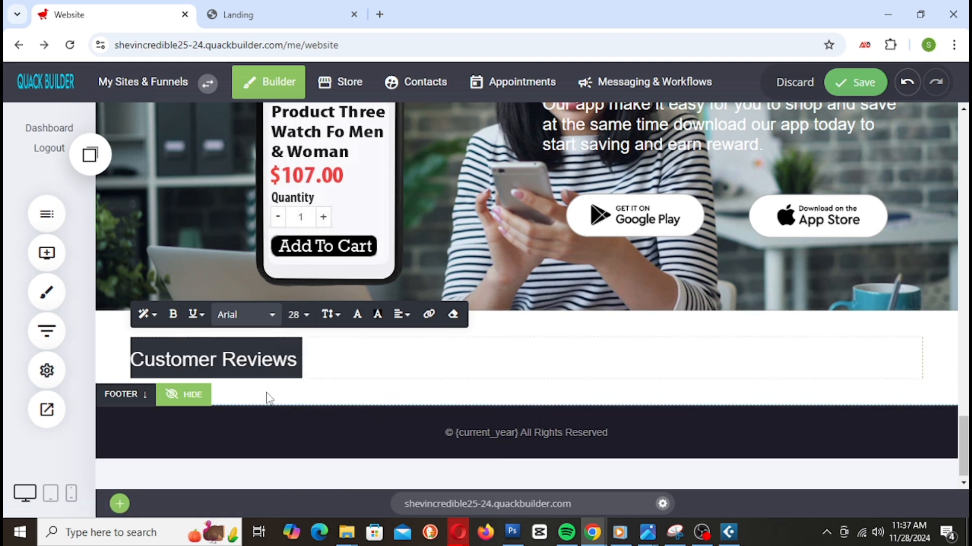
# Step: Deselect the heading and save the site
pyautogui.click(940, 356)
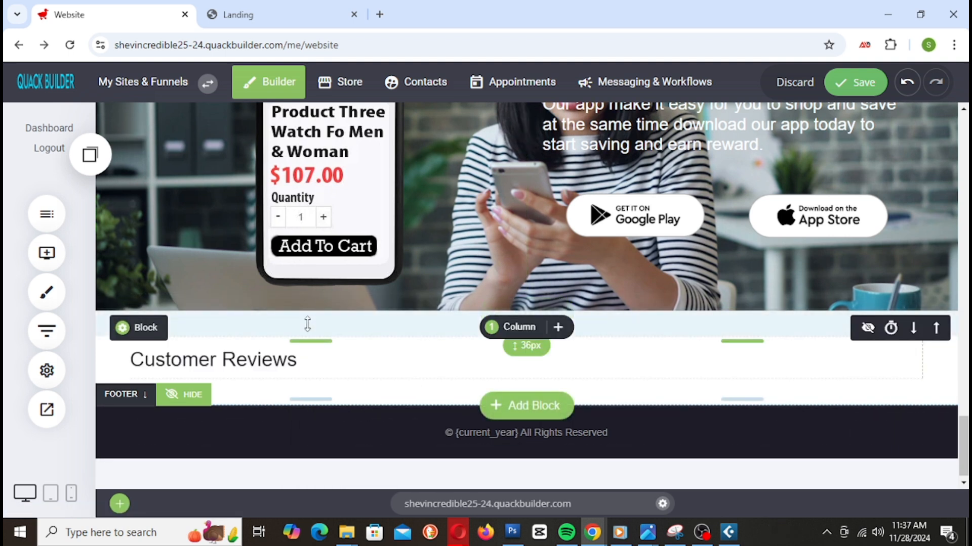
pyautogui.click(46, 253)
pyautogui.click(455, 376)
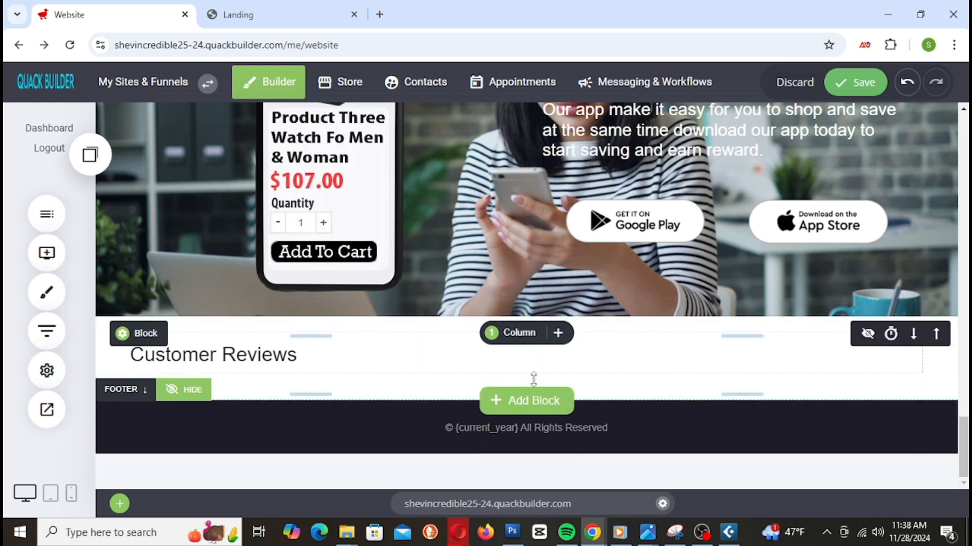
pyautogui.click(856, 81)
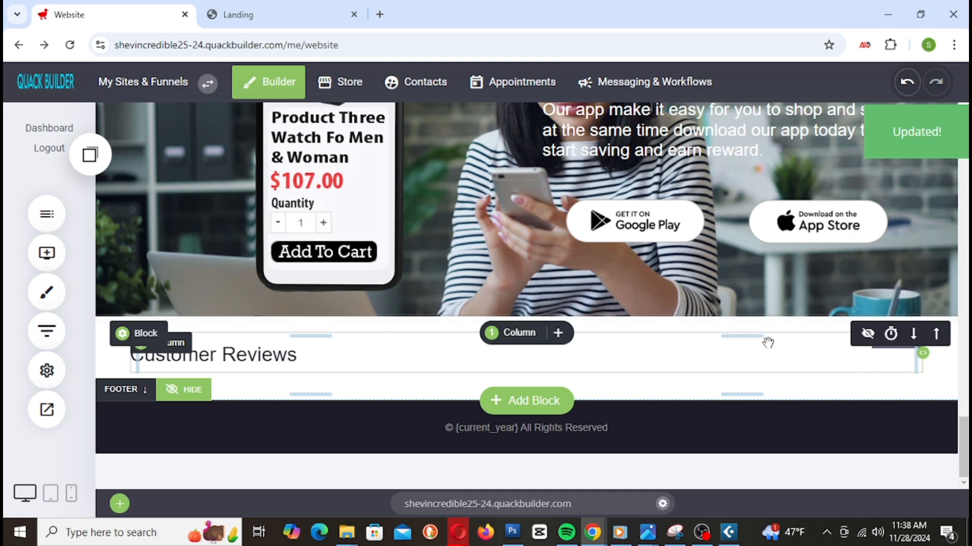
# Step: Insert the two-column 'What People Say' template from the Team & Testimonials category
pyautogui.click(527, 405)
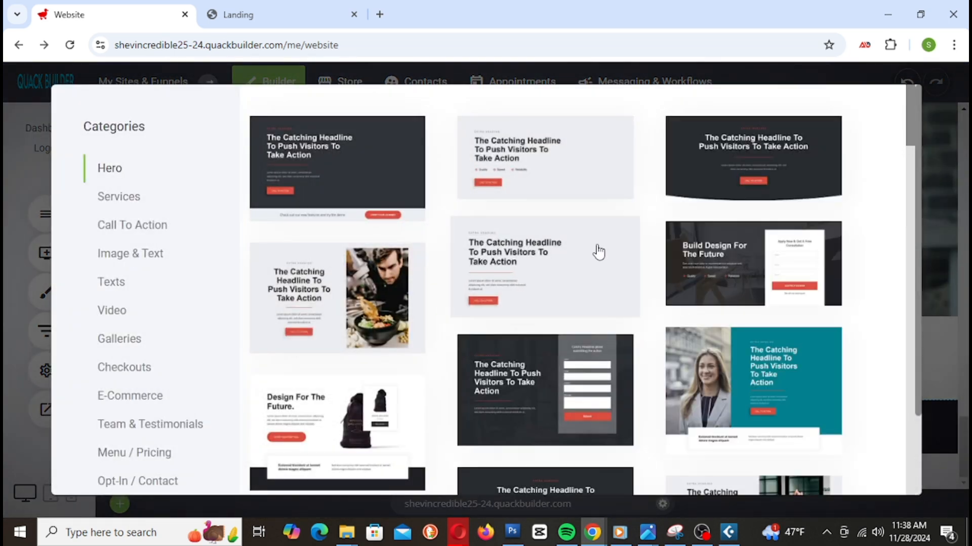
pyautogui.scroll(-2, 161, 349)
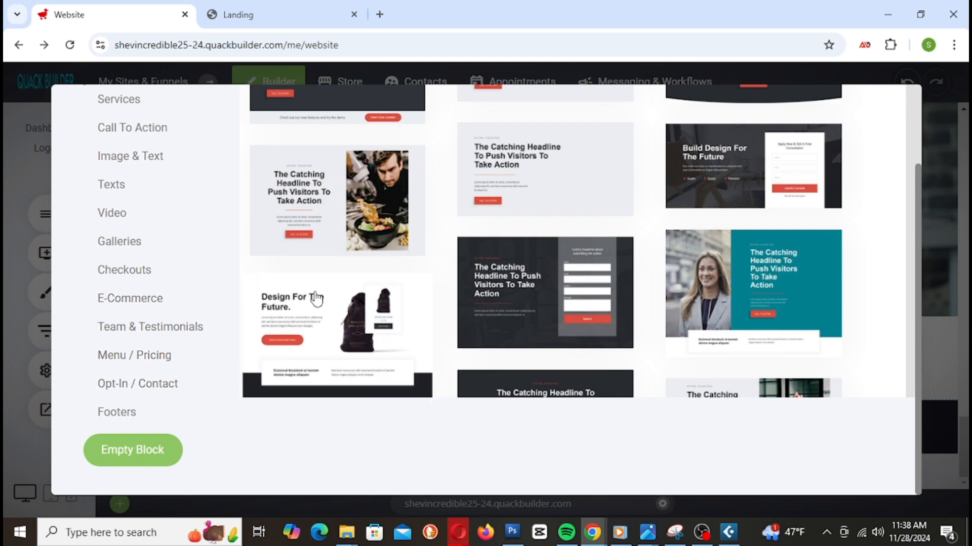
pyautogui.click(163, 346)
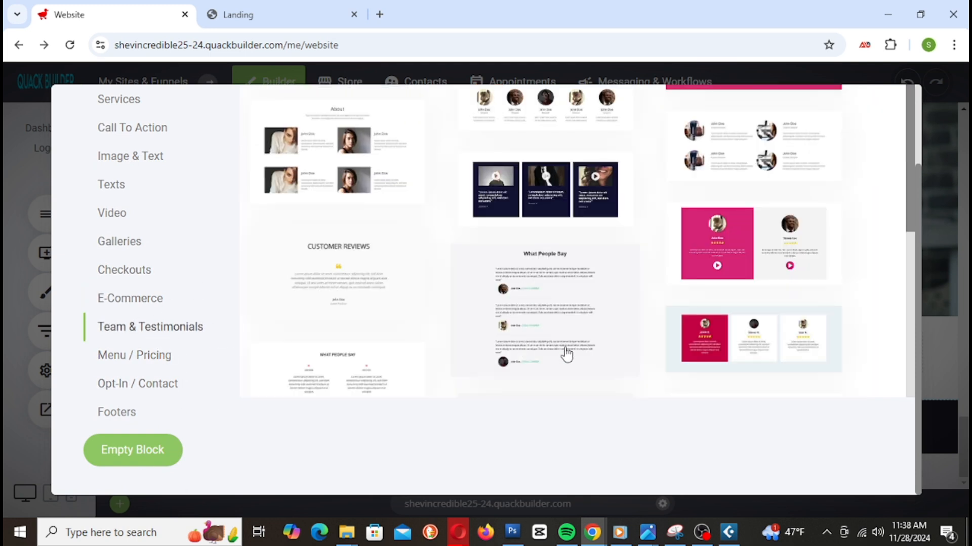
pyautogui.scroll(2, 564, 352)
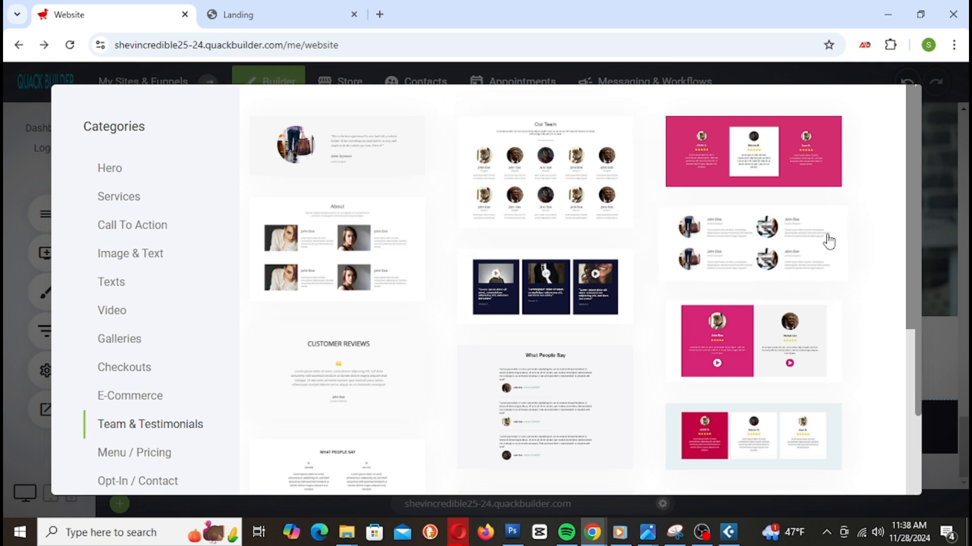
pyautogui.scroll(-2, 828, 243)
pyautogui.scroll(2, 828, 248)
pyautogui.scroll(-5, 736, 253)
pyautogui.scroll(3, 744, 250)
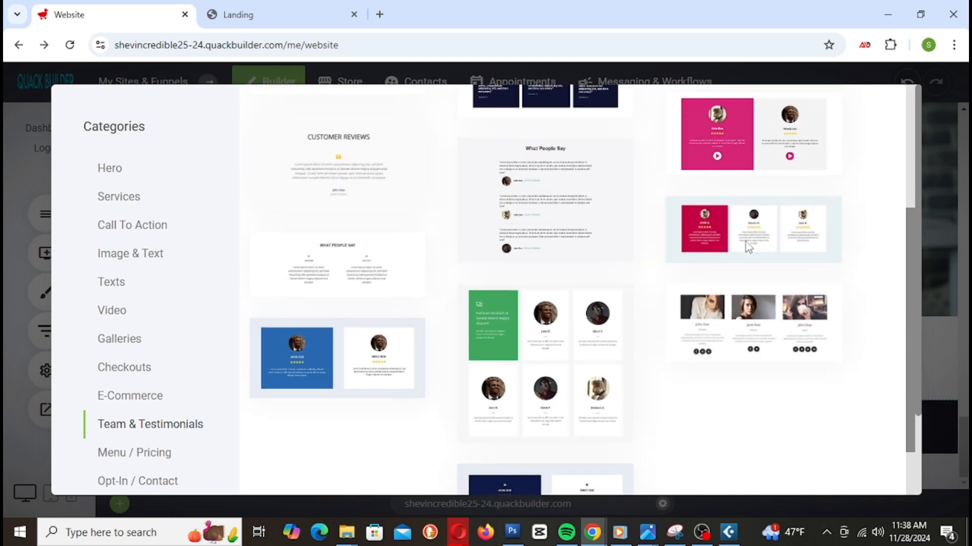
pyautogui.scroll(3, 748, 248)
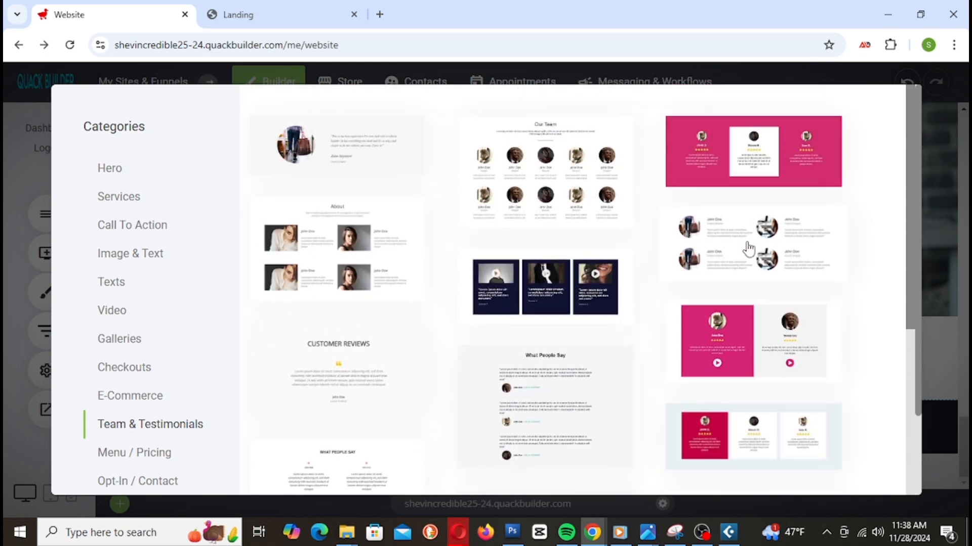
pyautogui.scroll(-4, 796, 254)
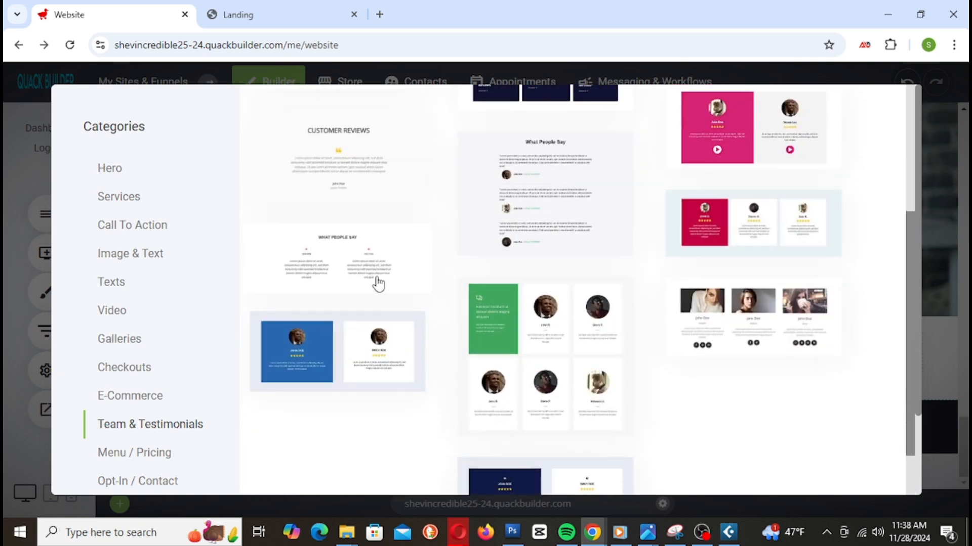
pyautogui.scroll(-1, 662, 386)
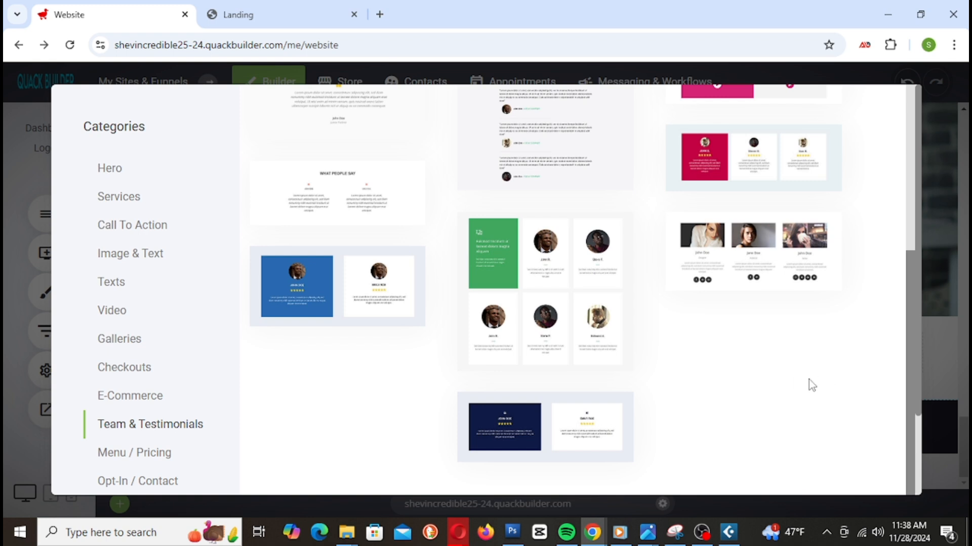
pyautogui.scroll(1, 812, 386)
pyautogui.scroll(2, 809, 381)
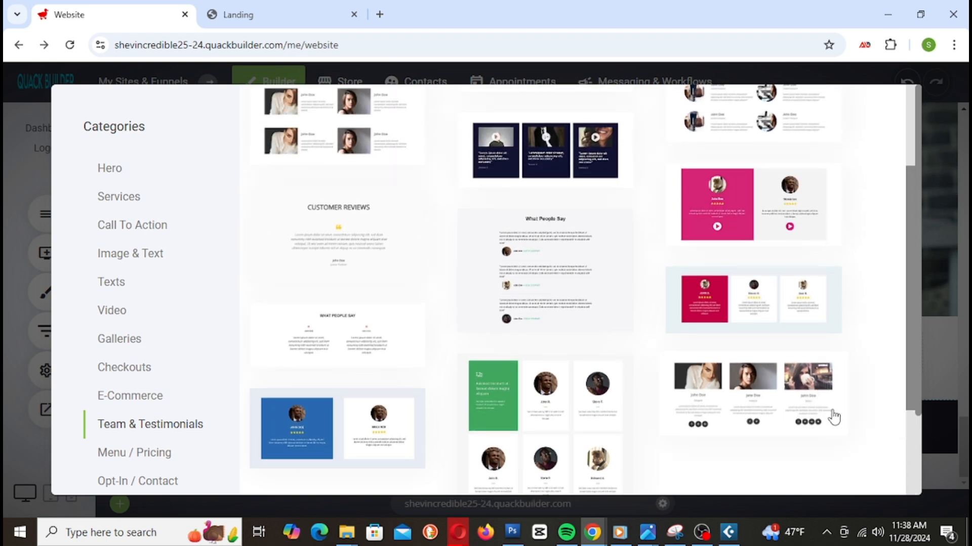
pyautogui.scroll(1, 868, 449)
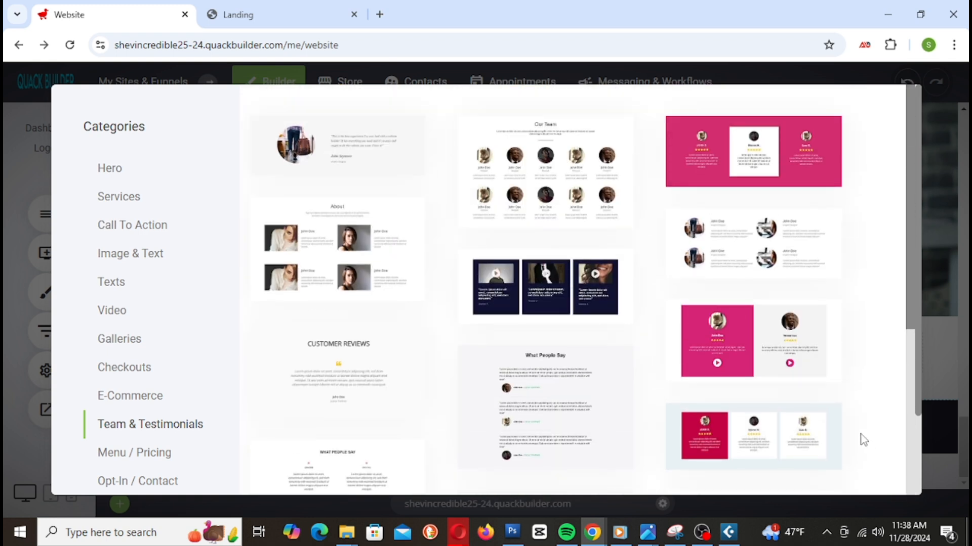
pyautogui.scroll(-3, 862, 441)
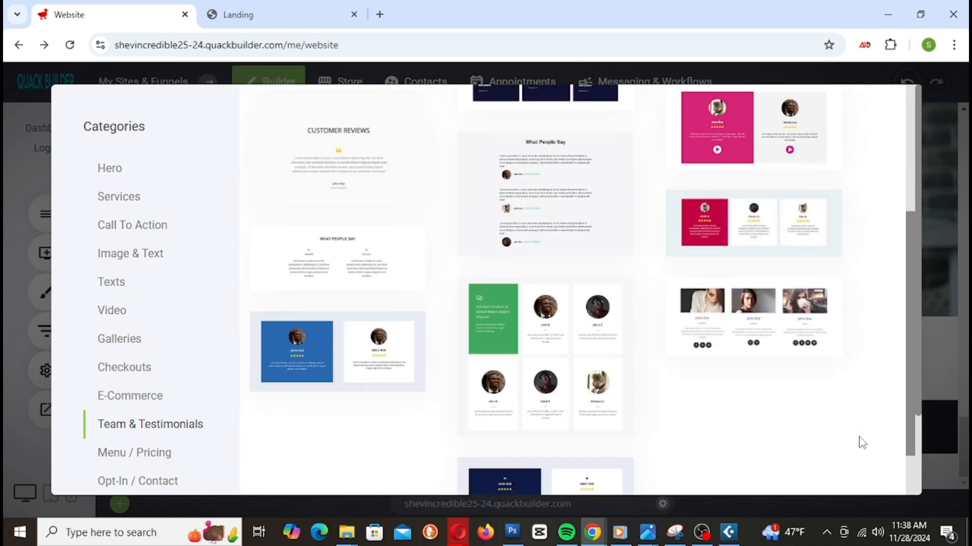
pyautogui.scroll(1, 863, 443)
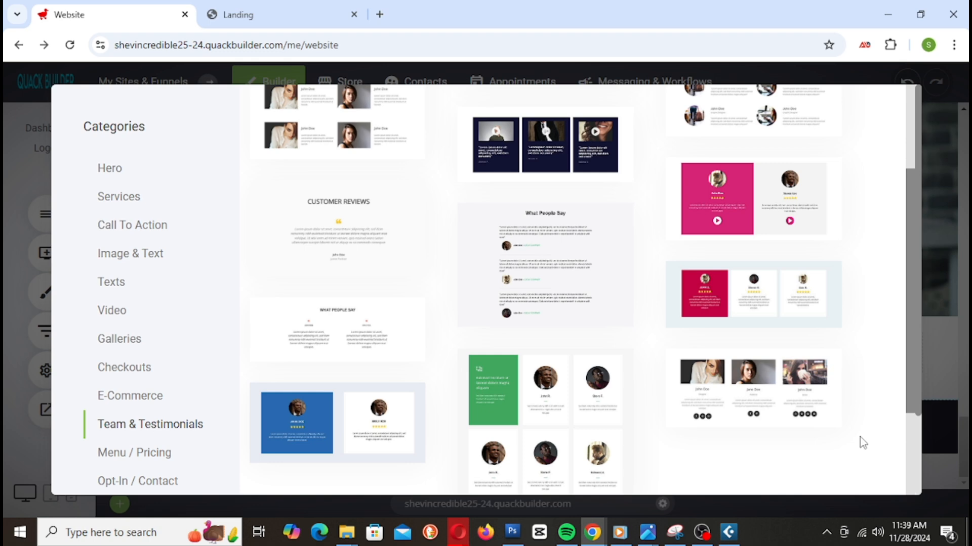
pyautogui.click(342, 332)
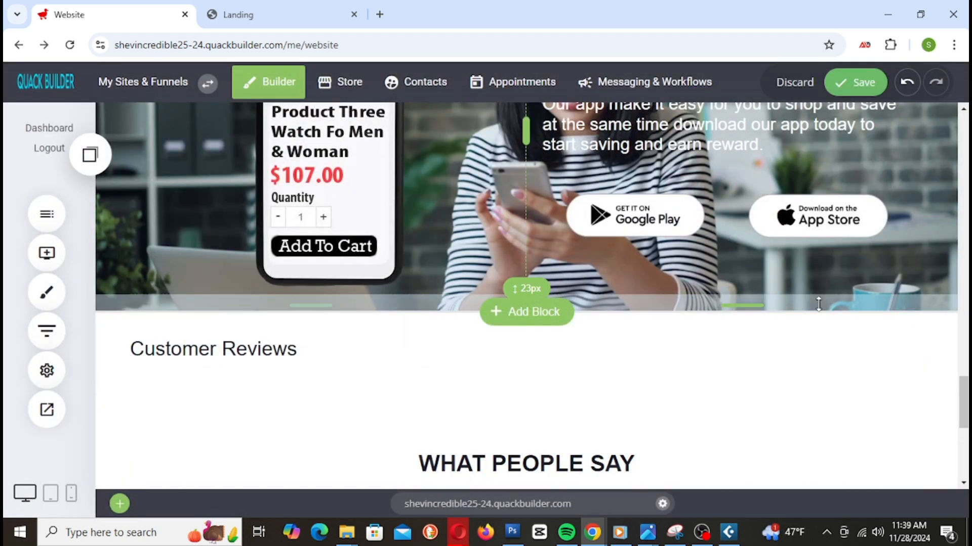
# Step: Cut the 'Customer Reviews' text and paste it over the WHAT PEOPLE SAY heading
pyautogui.scroll(-3, 820, 304)
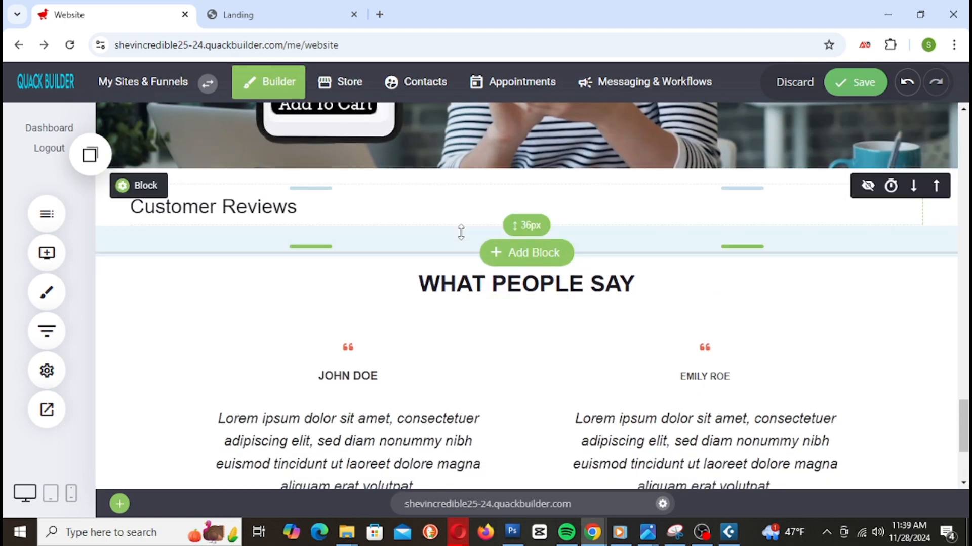
pyautogui.click(279, 206)
pyautogui.doubleClick(279, 205)
pyautogui.hotkey('ctrl', 'c')
pyautogui.rightClick(280, 205)
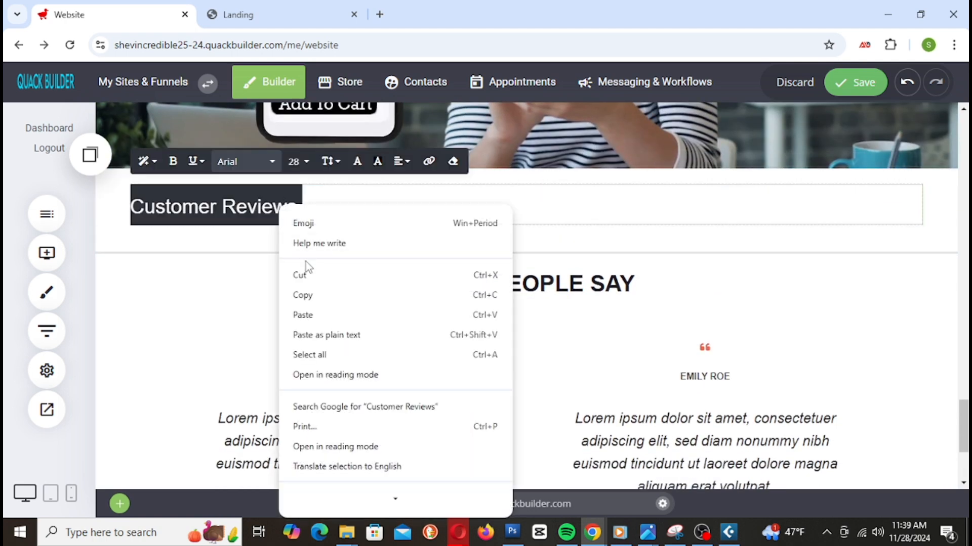
pyautogui.click(321, 277)
pyautogui.click(483, 277)
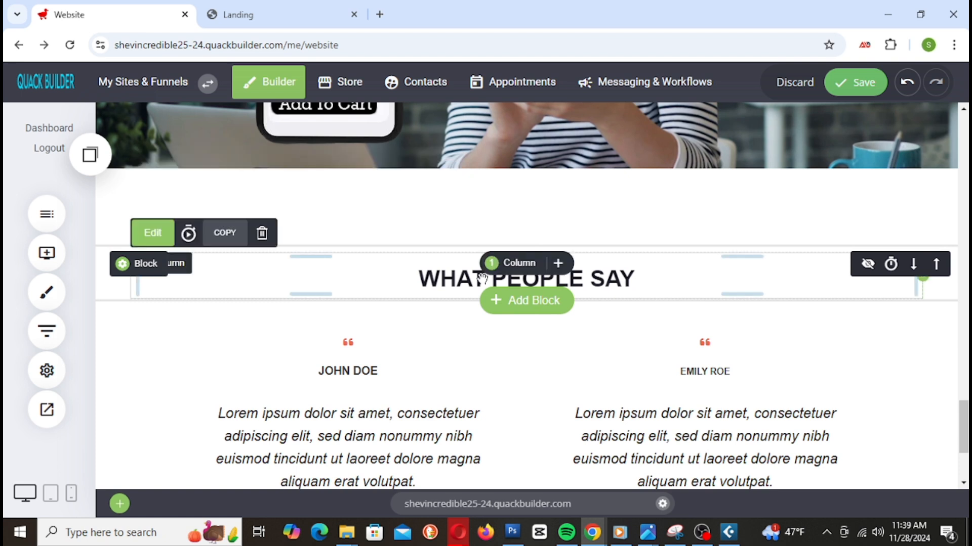
pyautogui.doubleClick(483, 277)
pyautogui.rightClick(482, 277)
pyautogui.click(542, 108)
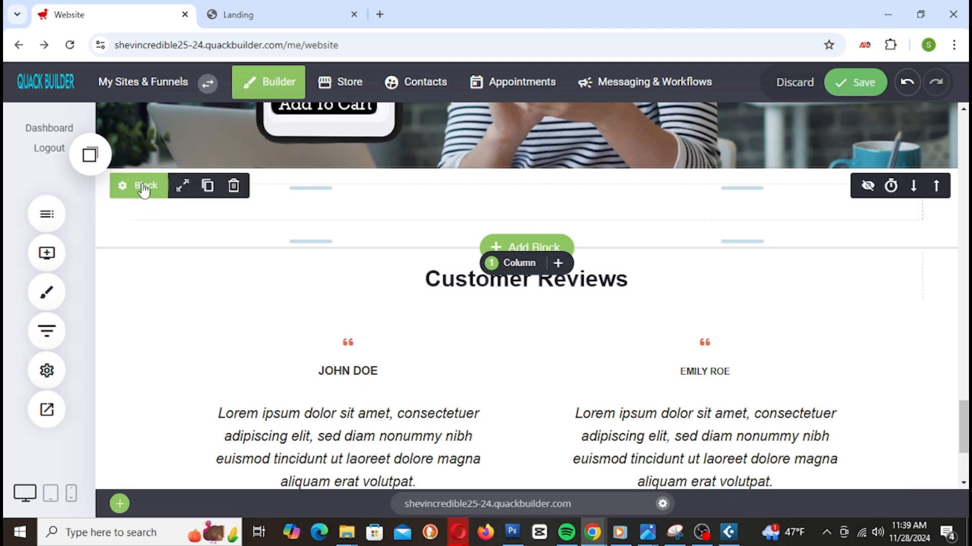
# Step: Delete the now-empty heading block above the testimonials and confirm
pyautogui.click(234, 186)
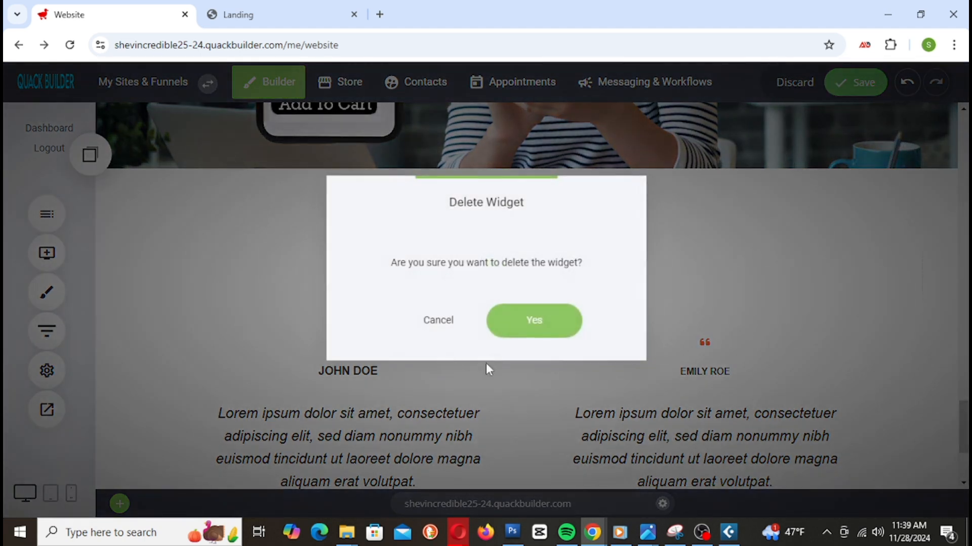
pyautogui.click(511, 311)
pyautogui.click(861, 82)
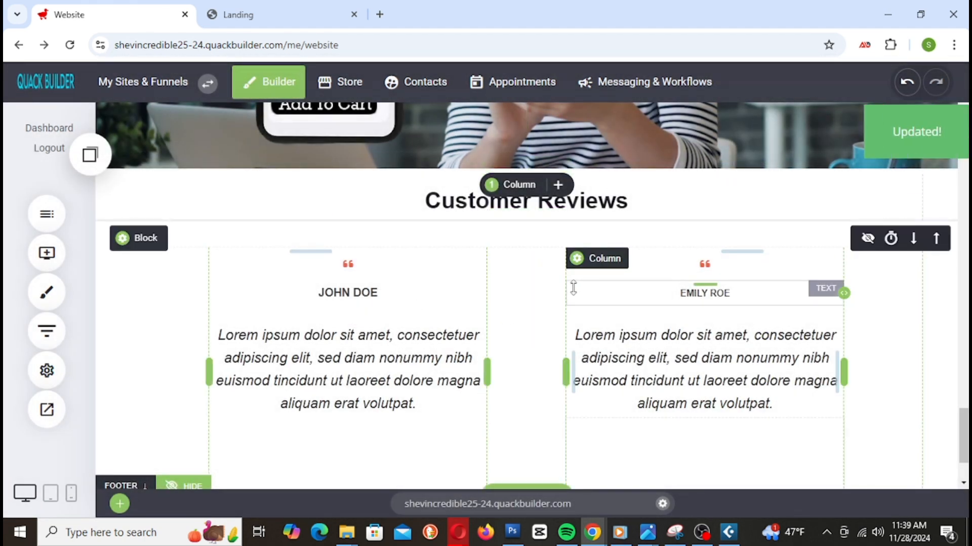
pyautogui.scroll(-2, 800, 385)
pyautogui.scroll(7, 475, 350)
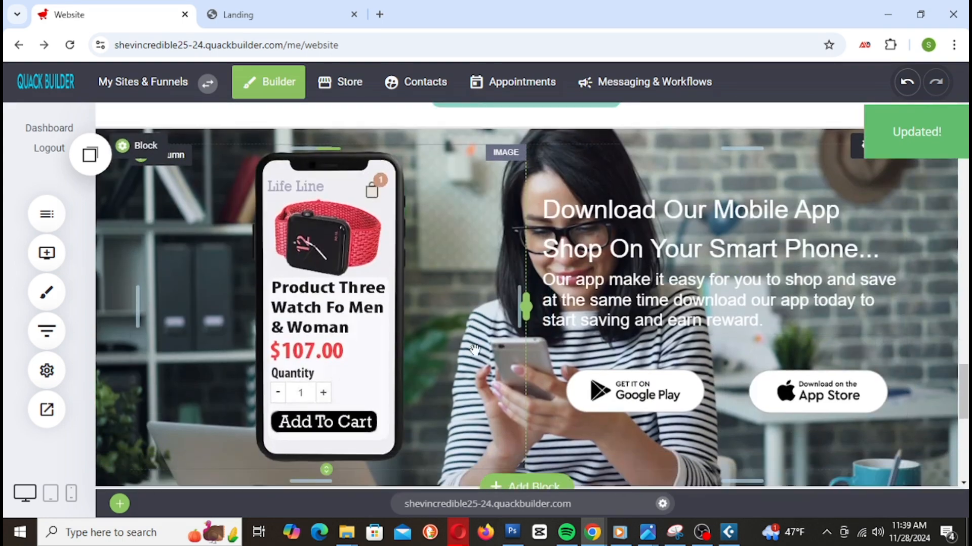
pyautogui.scroll(-6, 475, 349)
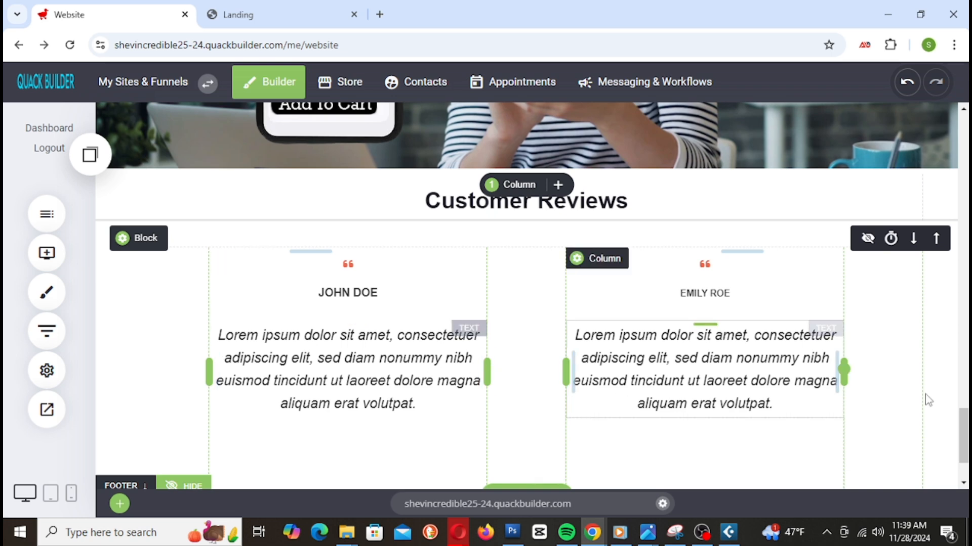
pyautogui.scroll(-2, 759, 385)
pyautogui.scroll(2, 506, 253)
# Step: Reload the Landing preview and scroll through the new Customer Reviews section
pyautogui.click(252, 15)
pyautogui.rightClick(251, 19)
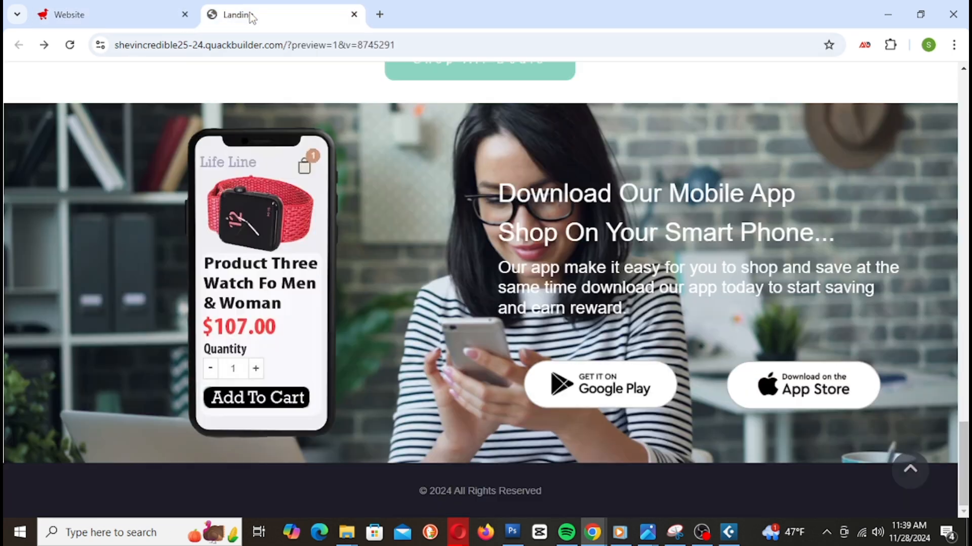
pyautogui.click(323, 142)
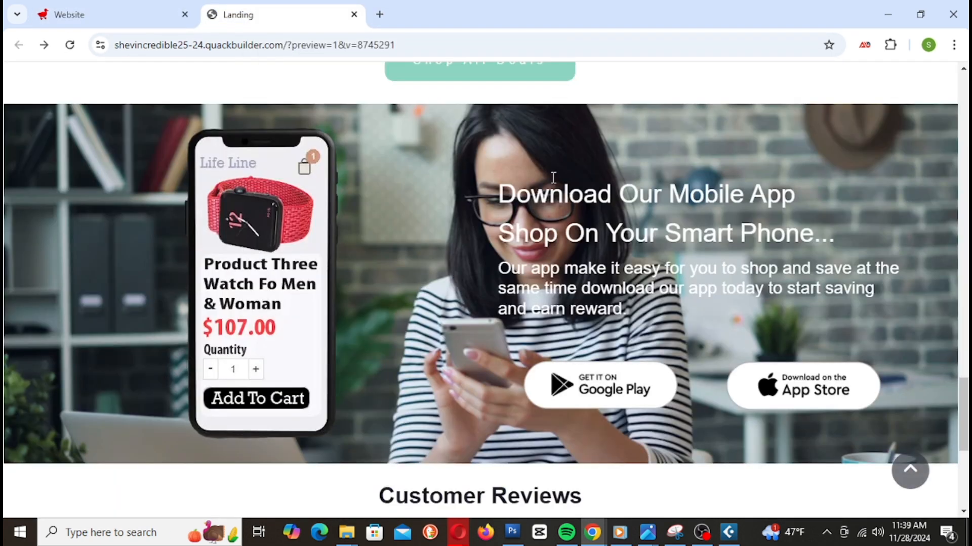
pyautogui.scroll(-5, 560, 177)
pyautogui.scroll(-1, 561, 177)
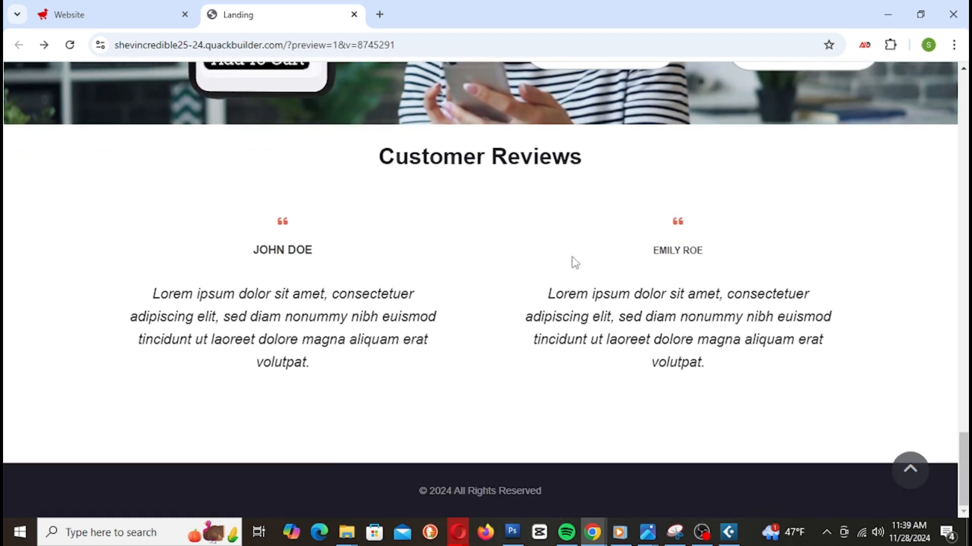
pyautogui.scroll(3, 284, 172)
# Step: Add about 24 px of top padding above Customer Reviews and save the page
pyautogui.click(132, 12)
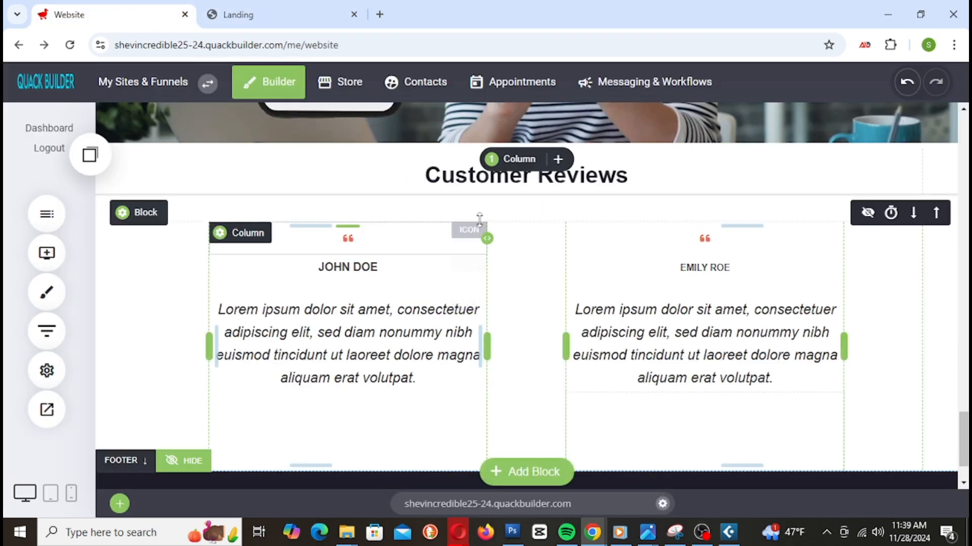
pyautogui.moveTo(450, 152); pyautogui.dragTo(451, 164)
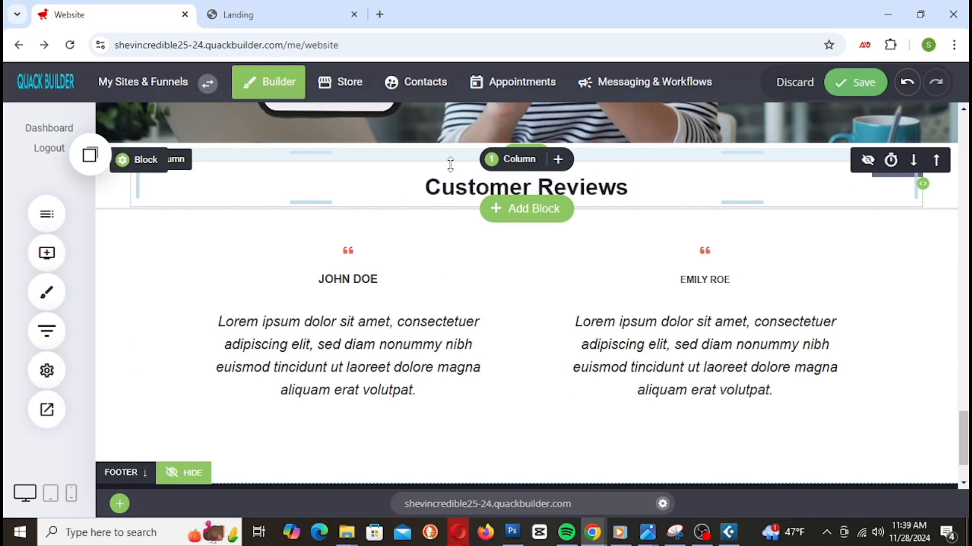
pyautogui.click(868, 95)
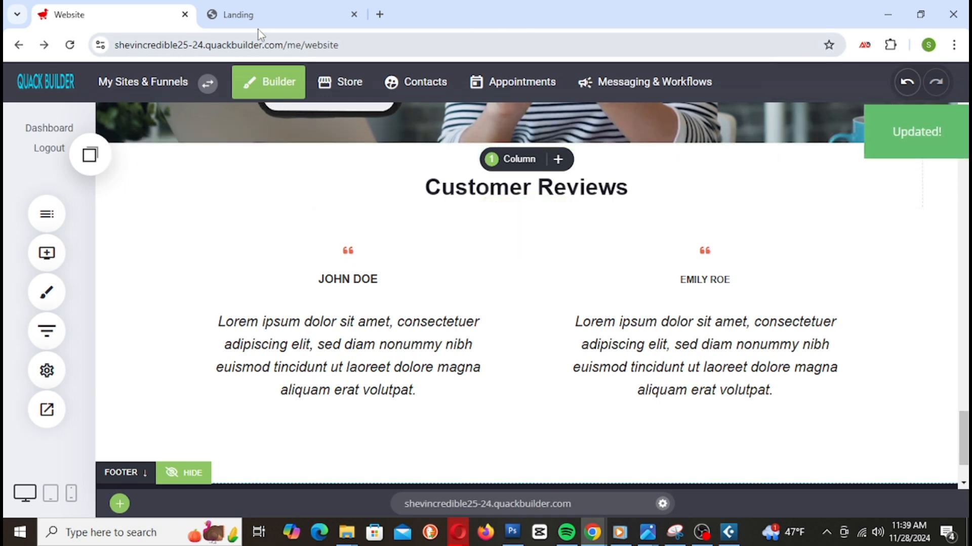
# Step: Reload the preview to check the added space, then go back to the builder
pyautogui.click(270, 10)
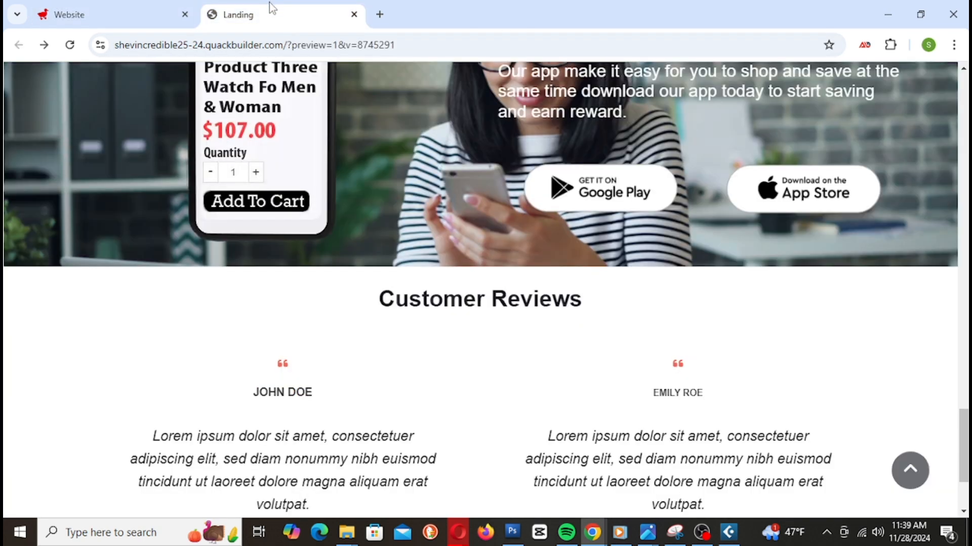
pyautogui.rightClick(420, 329)
pyautogui.click(508, 74)
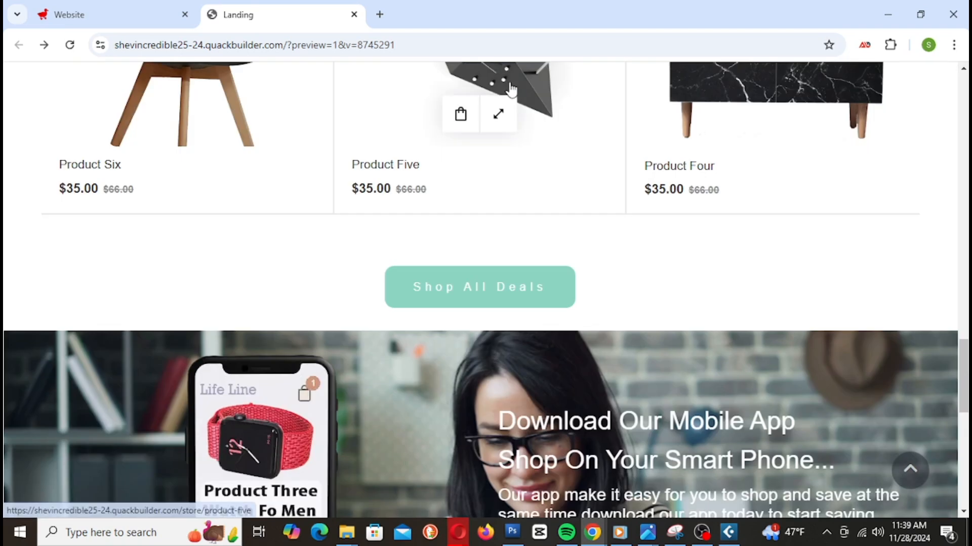
pyautogui.scroll(-5, 824, 302)
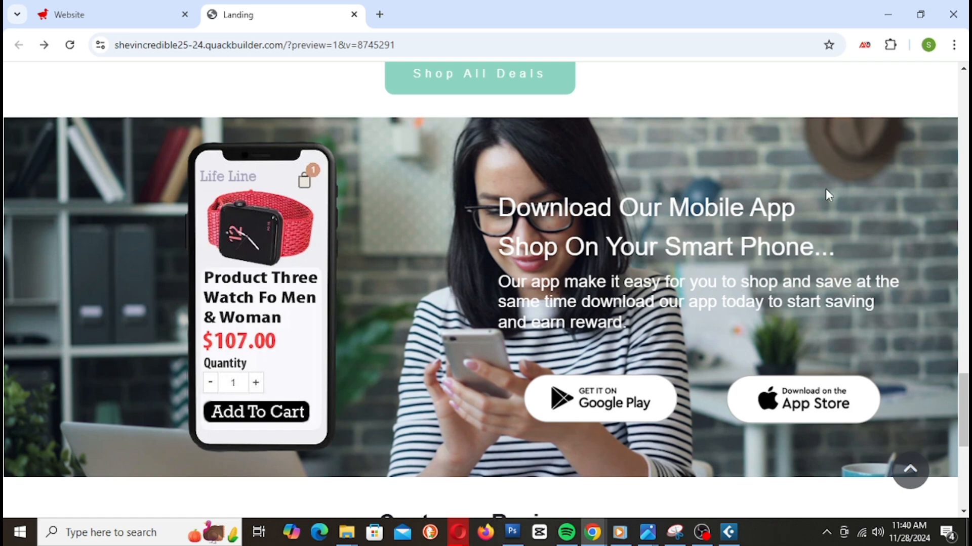
pyautogui.scroll(-5, 771, 229)
pyautogui.scroll(-1, 763, 236)
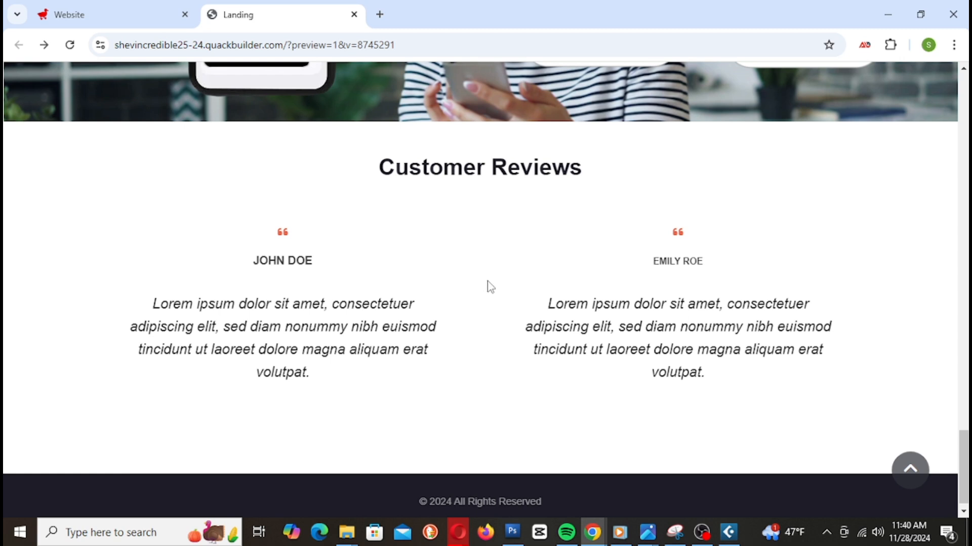
pyautogui.scroll(-1, 506, 289)
pyautogui.click(116, 15)
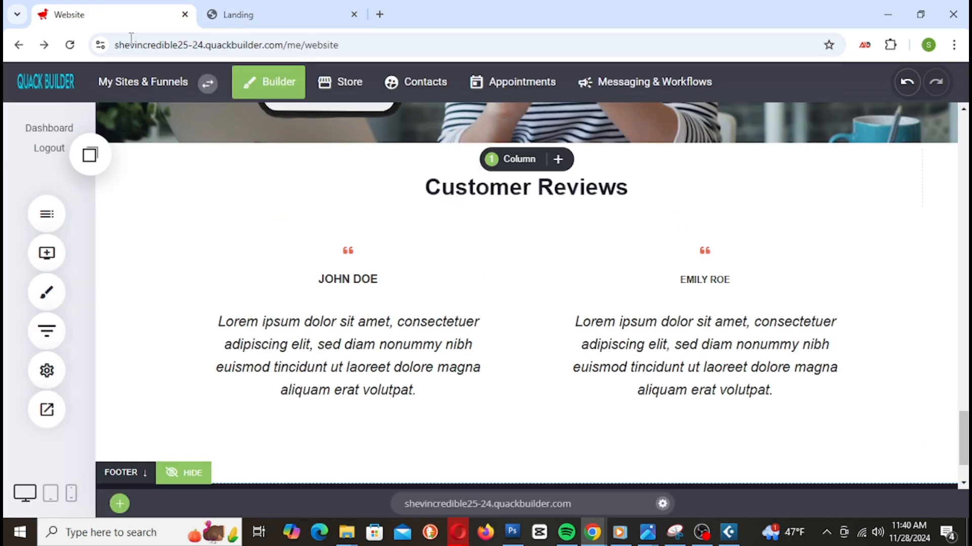
# Step: Place a new Container block between the Customer Reviews section and the footer
pyautogui.scroll(-3, 601, 297)
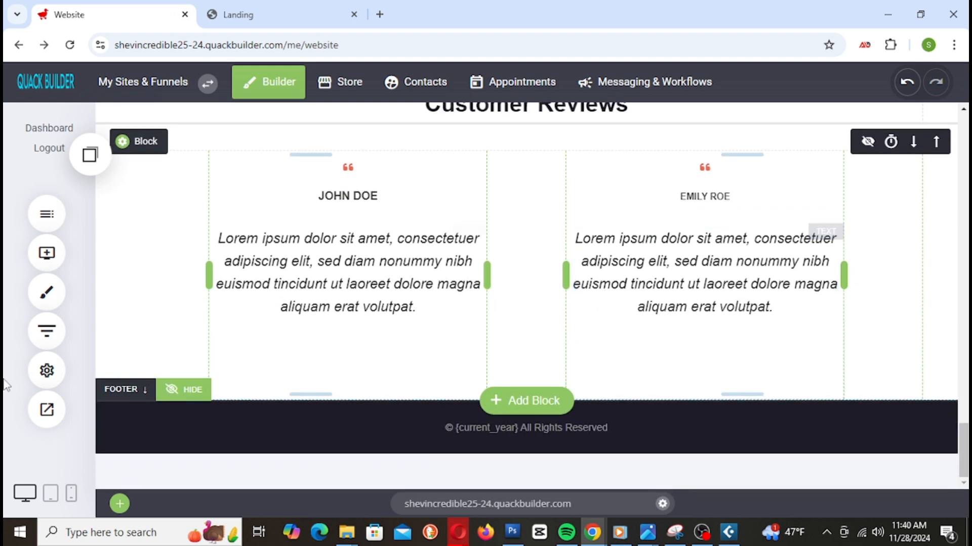
pyautogui.click(46, 253)
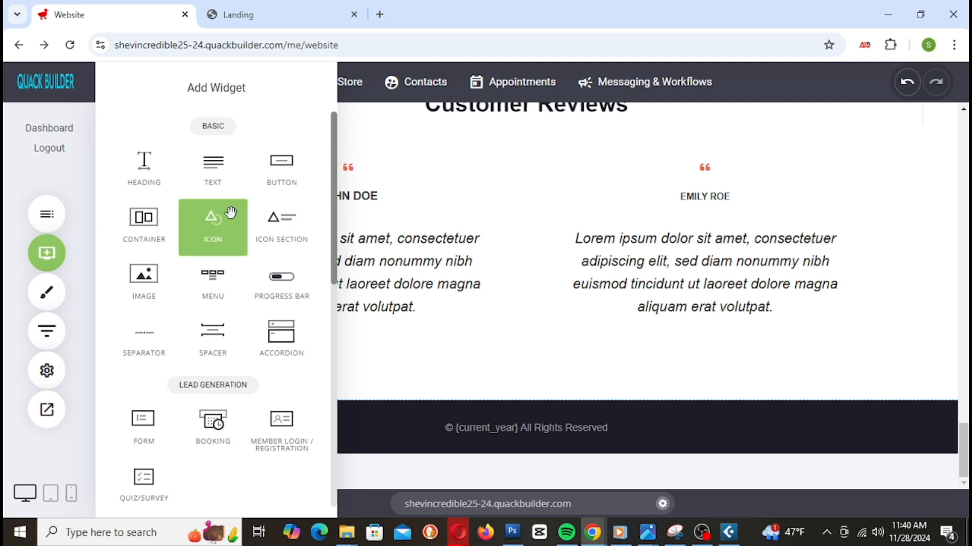
pyautogui.moveTo(146, 243); pyautogui.dragTo(538, 382)
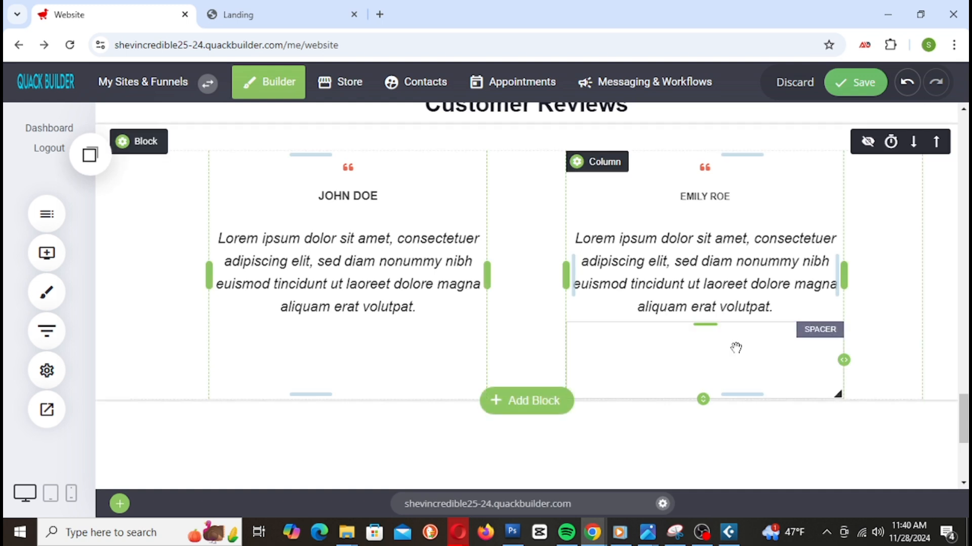
pyautogui.scroll(-4, 738, 354)
pyautogui.scroll(1, 756, 375)
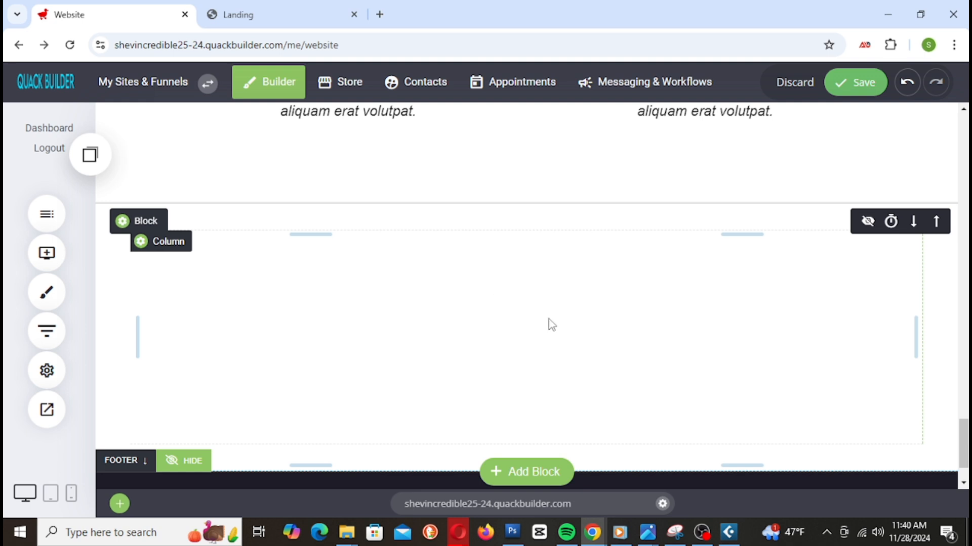
pyautogui.click(556, 354)
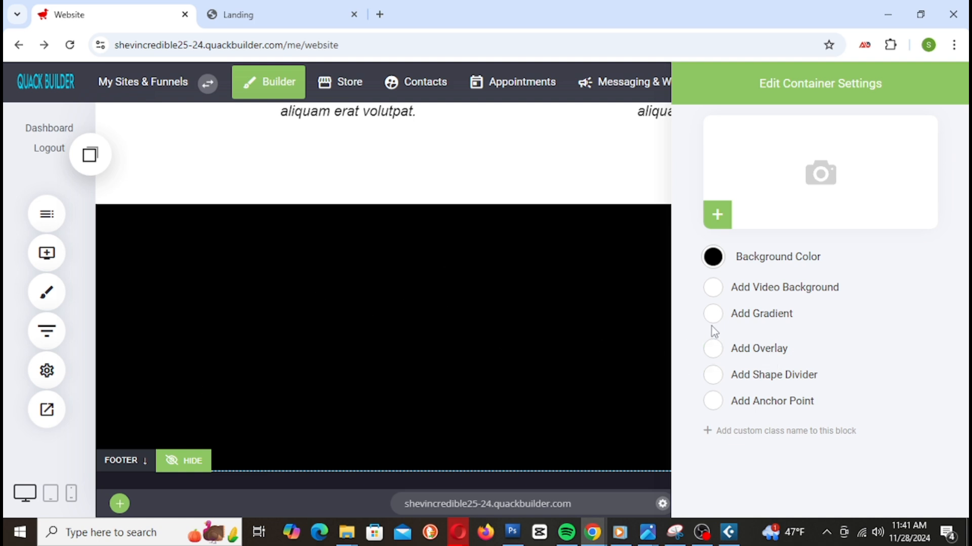
# Step: Enable Add Video Background and paste the clipboard text into the YouTube Video URL field
pyautogui.click(713, 288)
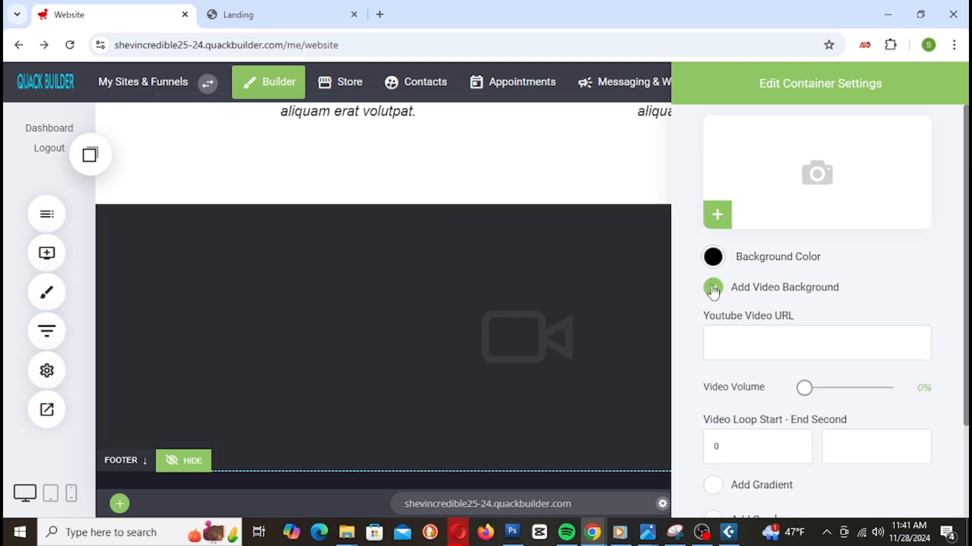
pyautogui.rightClick(733, 344)
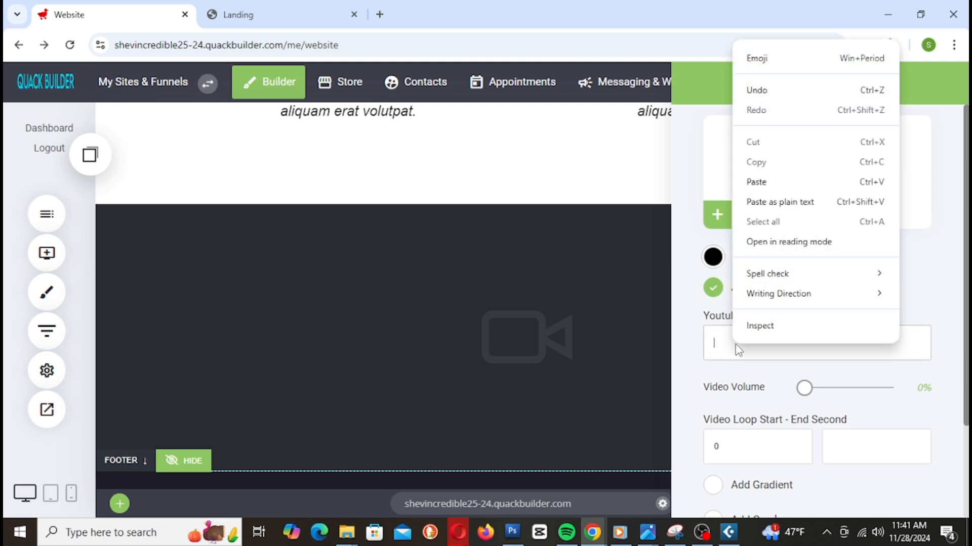
pyautogui.click(777, 183)
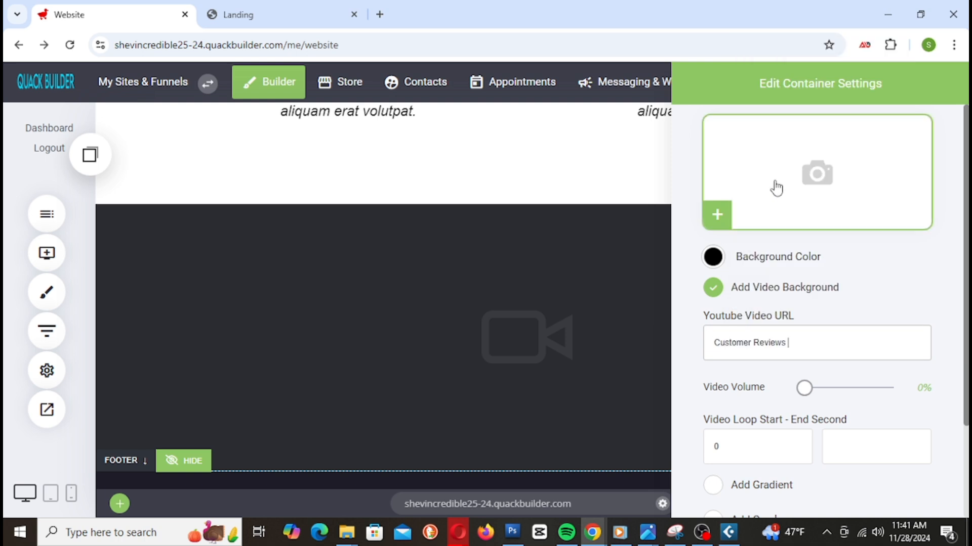
pyautogui.click(714, 290)
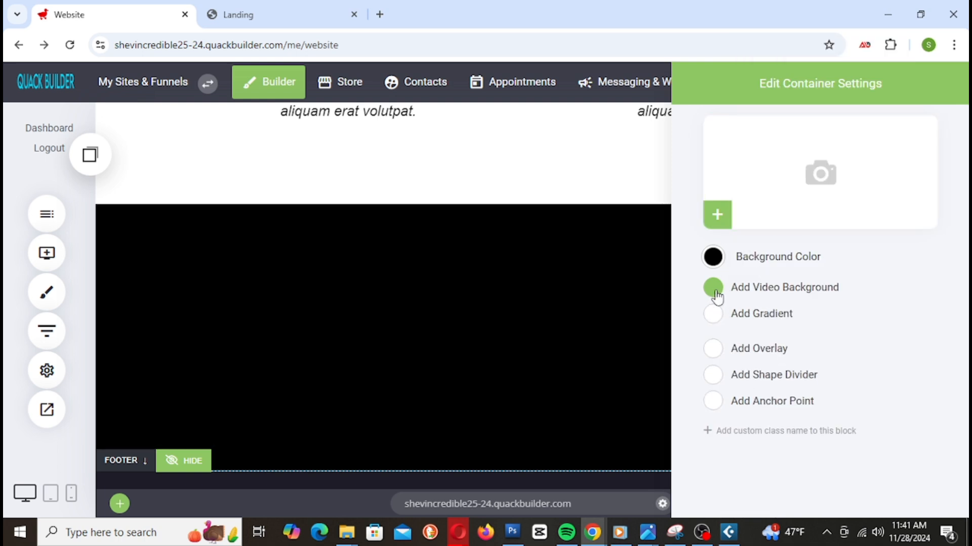
pyautogui.click(714, 289)
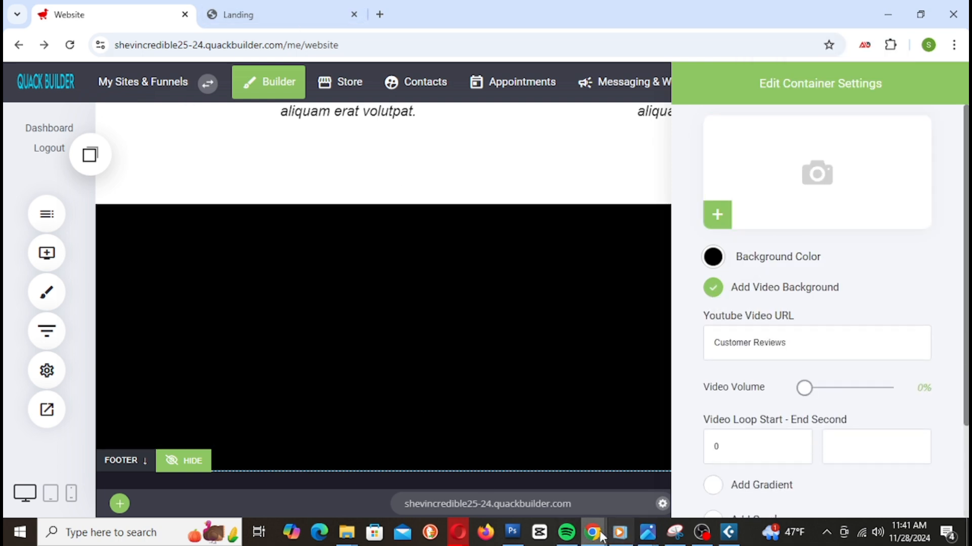
# Step: Copy the youtu.be share link of the Quack Builder business video in the other window
pyautogui.moveTo(600, 535)
pyautogui.click(534, 477)
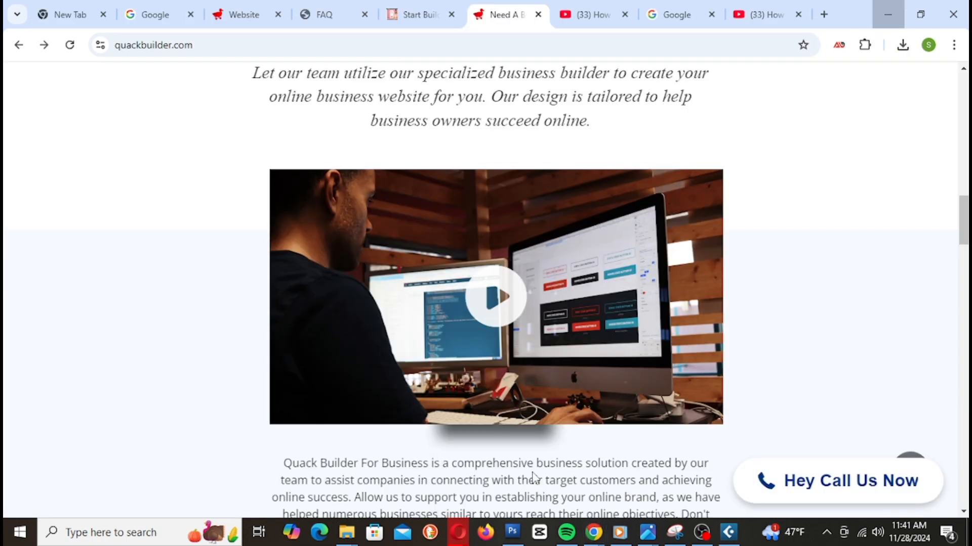
pyautogui.click(496, 297)
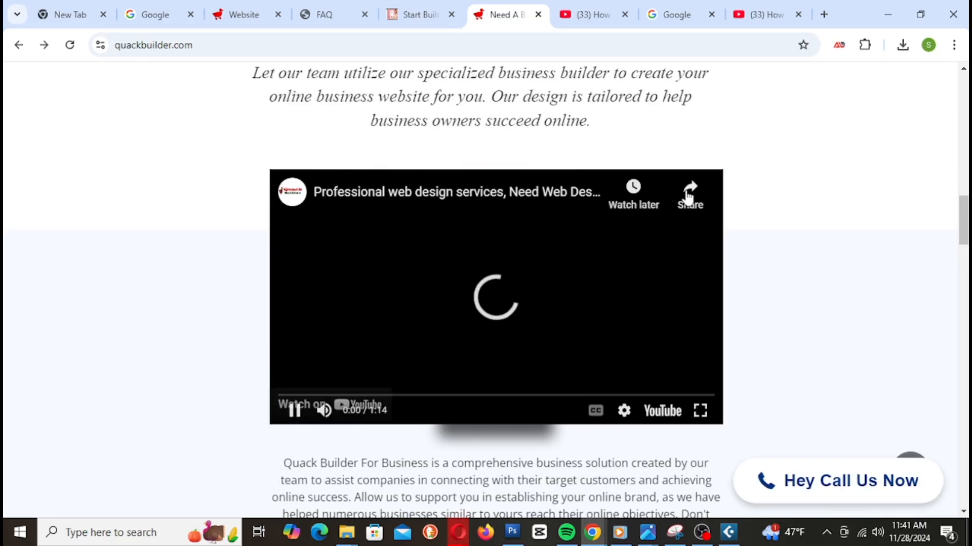
pyautogui.click(689, 197)
pyautogui.rightClick(528, 290)
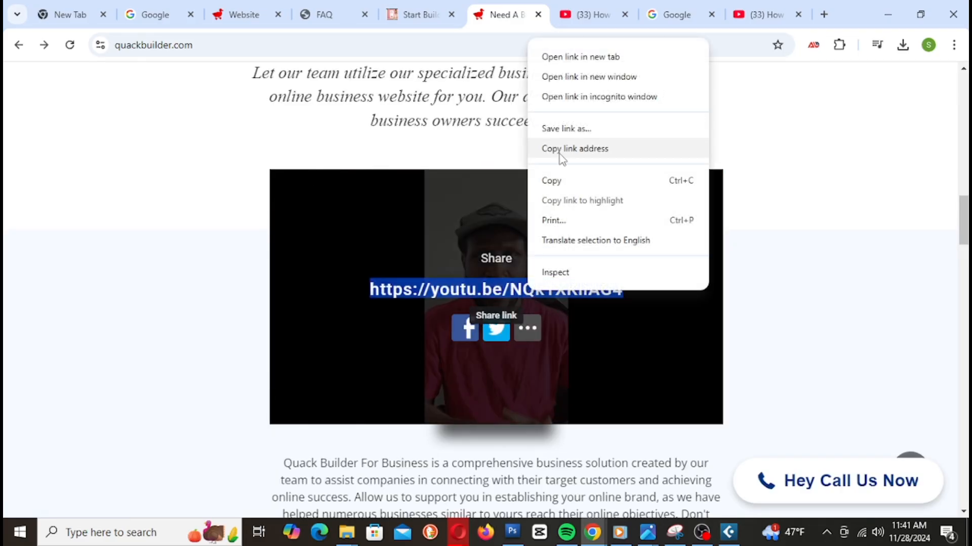
pyautogui.click(563, 181)
pyautogui.click(70, 44)
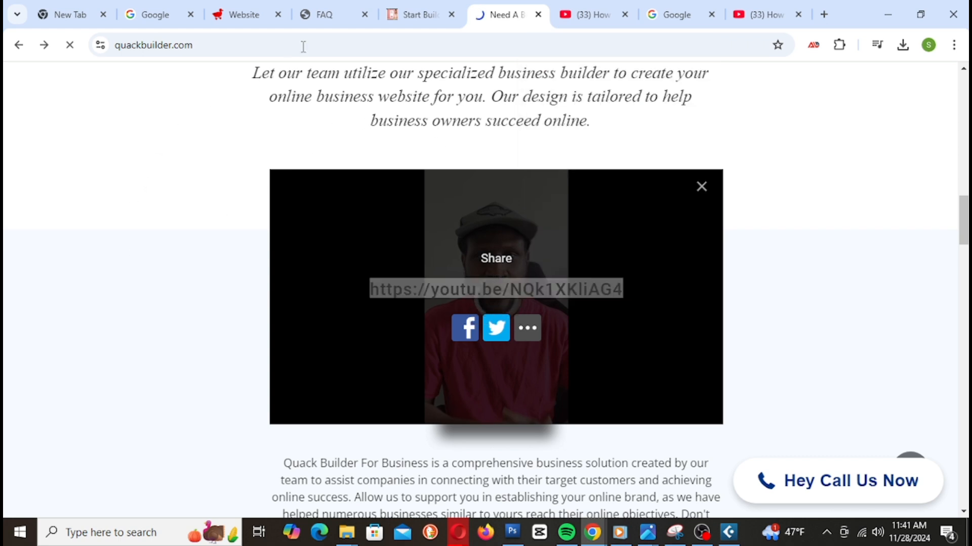
# Step: Replace the video URL field text with the copied youtu.be link and enable a shape divider
pyautogui.click(887, 14)
pyautogui.tripleClick(760, 356)
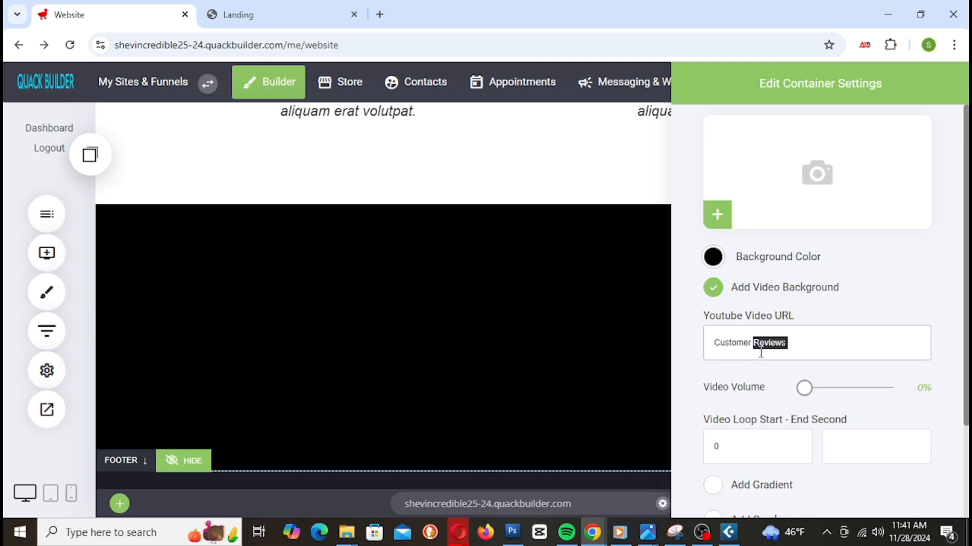
pyautogui.rightClick(760, 356)
pyautogui.click(546, 96)
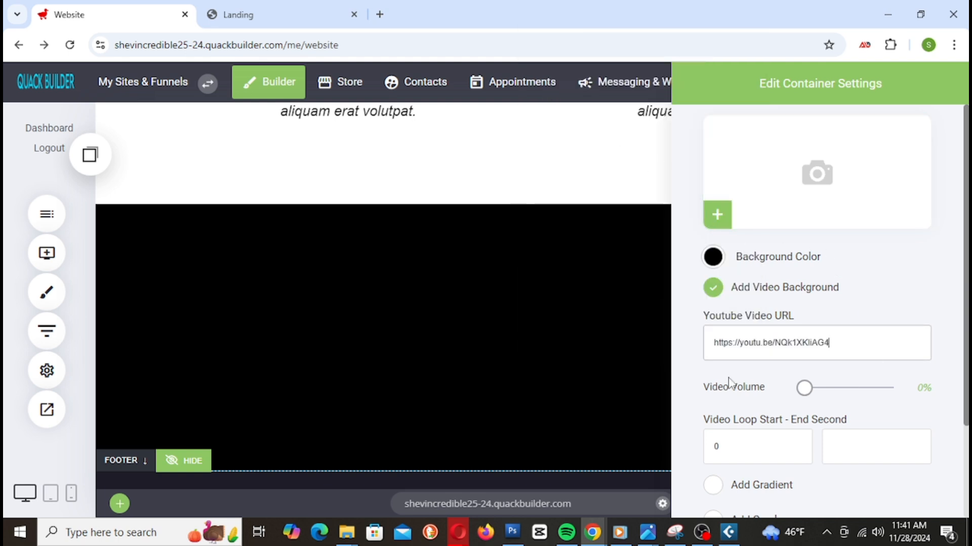
pyautogui.scroll(-2, 729, 384)
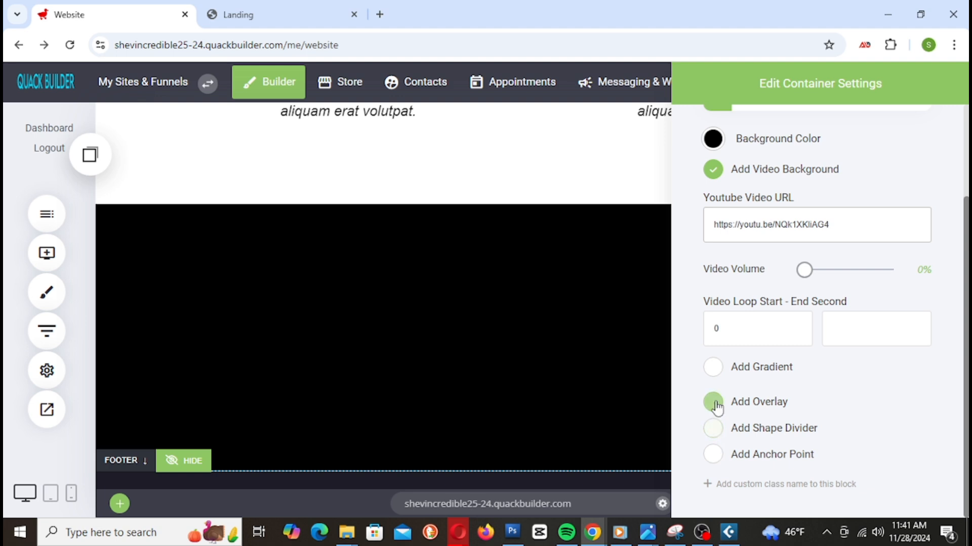
pyautogui.click(712, 429)
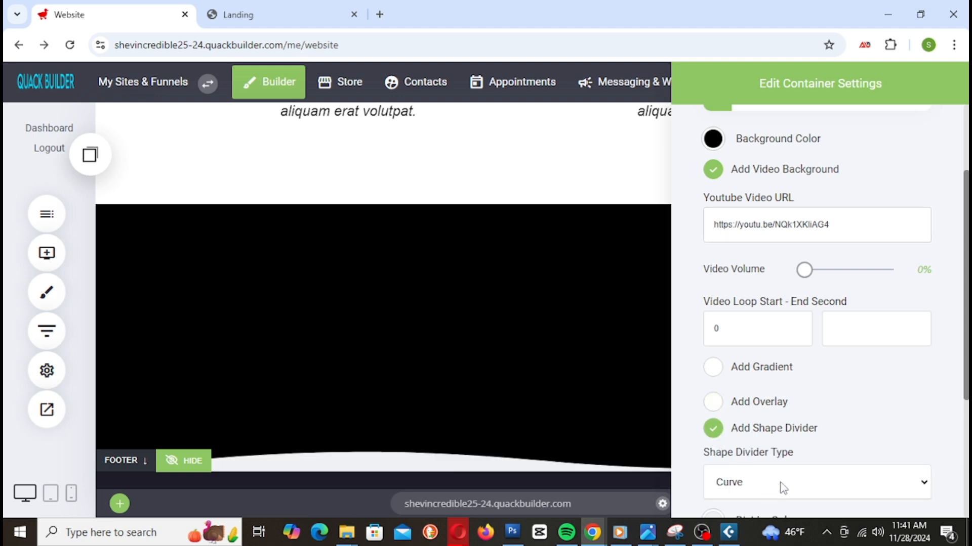
# Step: Set the shape divider type to the jagged Paper edge and close the block settings
pyautogui.scroll(-3, 893, 390)
pyautogui.click(785, 348)
pyautogui.click(774, 232)
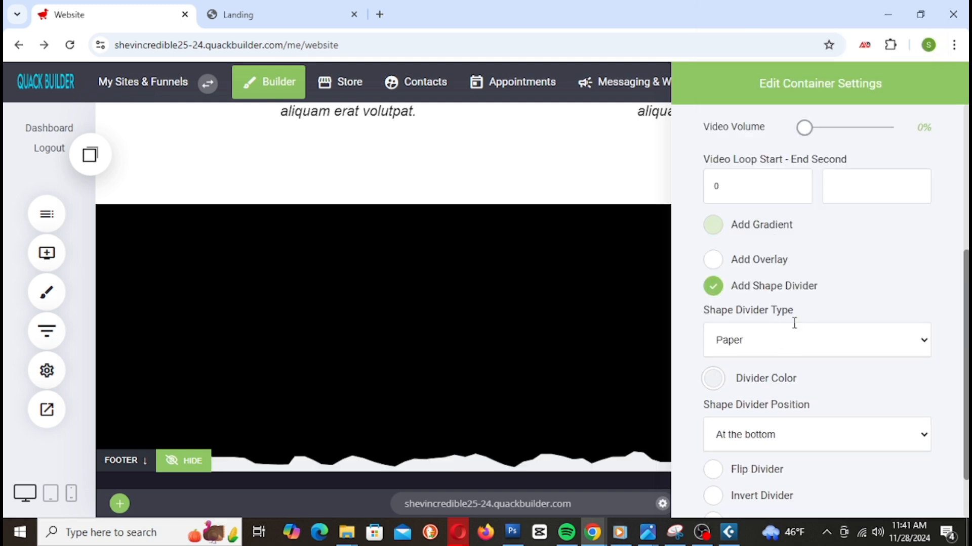
pyautogui.click(583, 362)
# Step: Review the black video block on the page and save the changes
pyautogui.scroll(-1, 279, 364)
pyautogui.scroll(1, 469, 351)
pyautogui.scroll(-1, 436, 365)
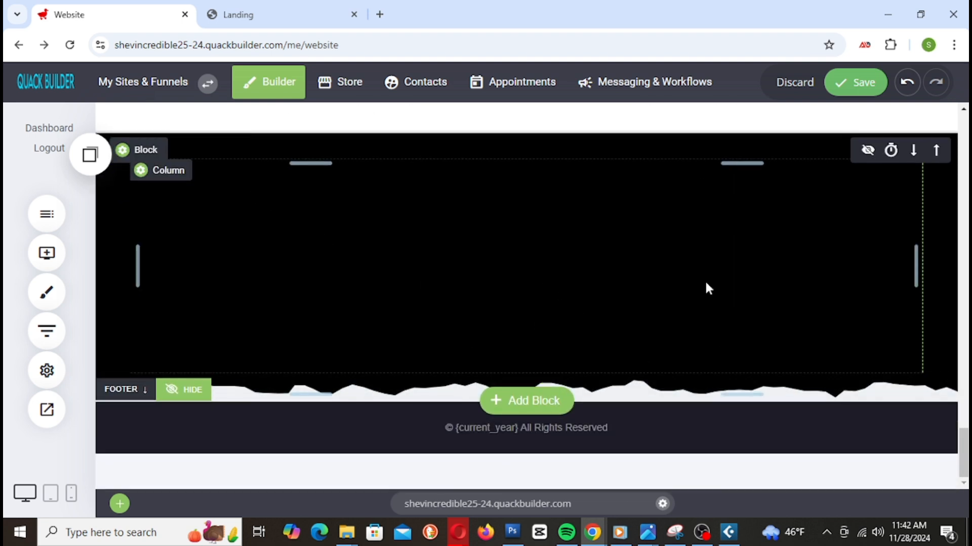
pyautogui.scroll(2, 663, 291)
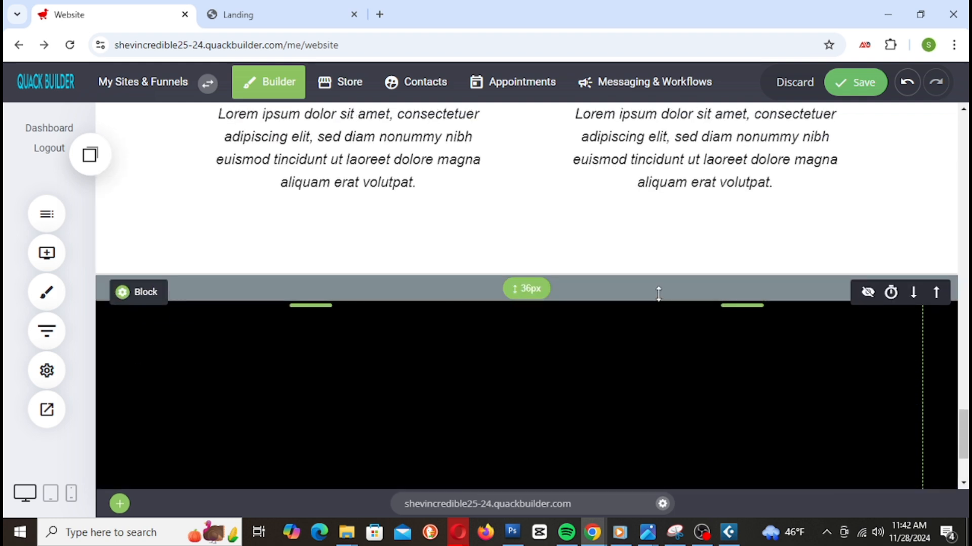
pyautogui.click(869, 90)
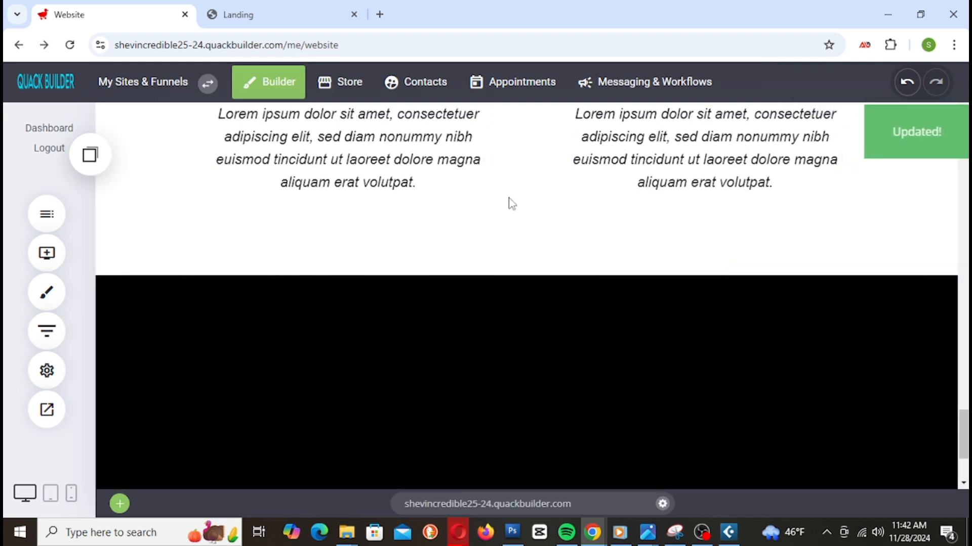
pyautogui.scroll(-2, 511, 203)
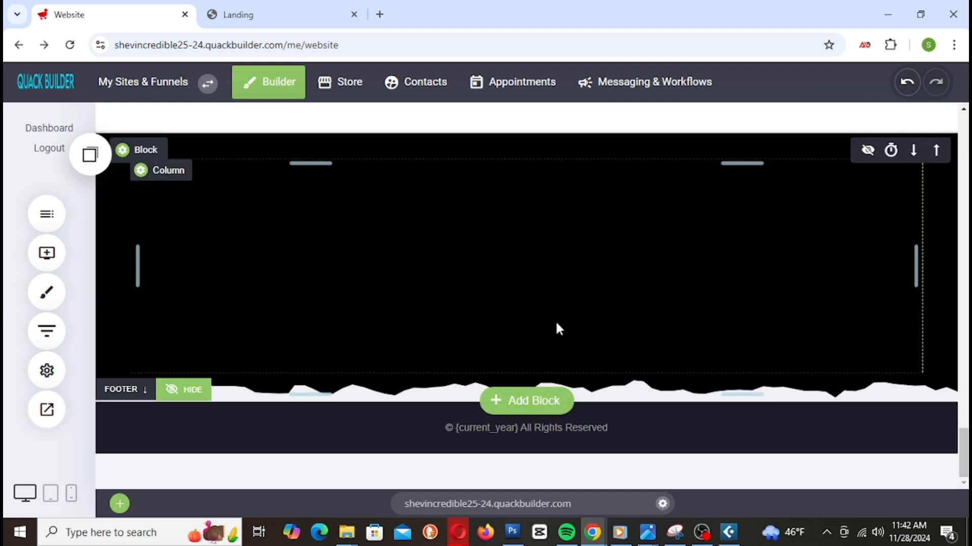
pyautogui.click(275, 25)
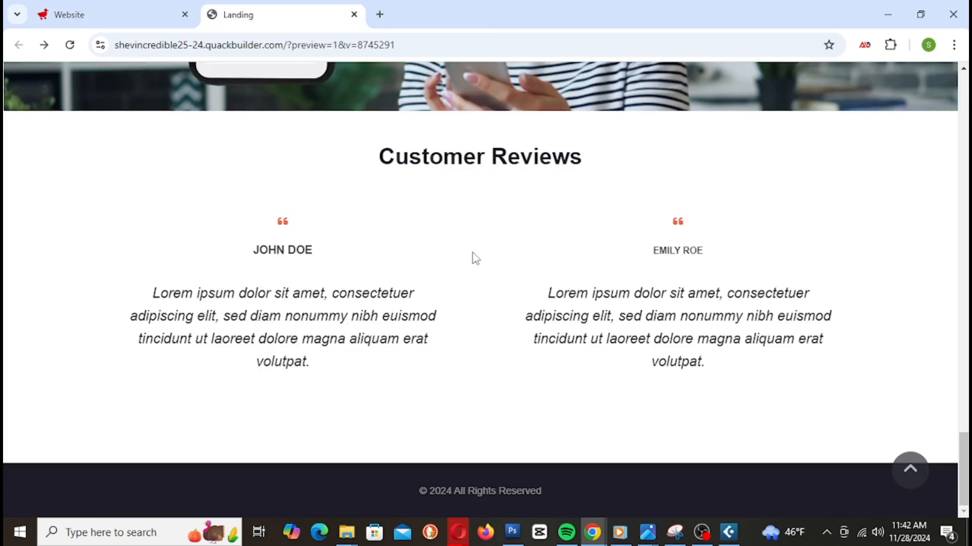
pyautogui.click(68, 48)
pyautogui.scroll(-15, 777, 158)
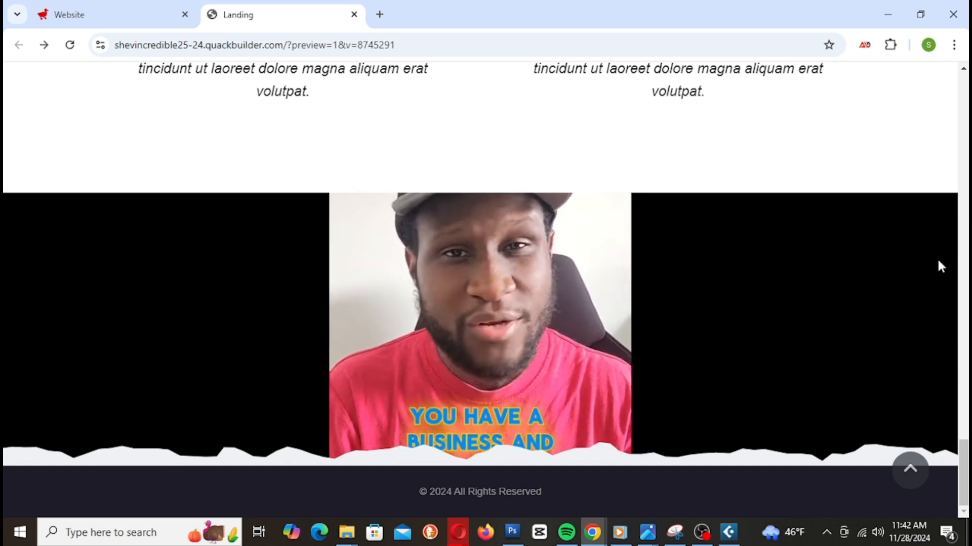
pyautogui.scroll(3, 937, 257)
pyautogui.scroll(-3, 938, 266)
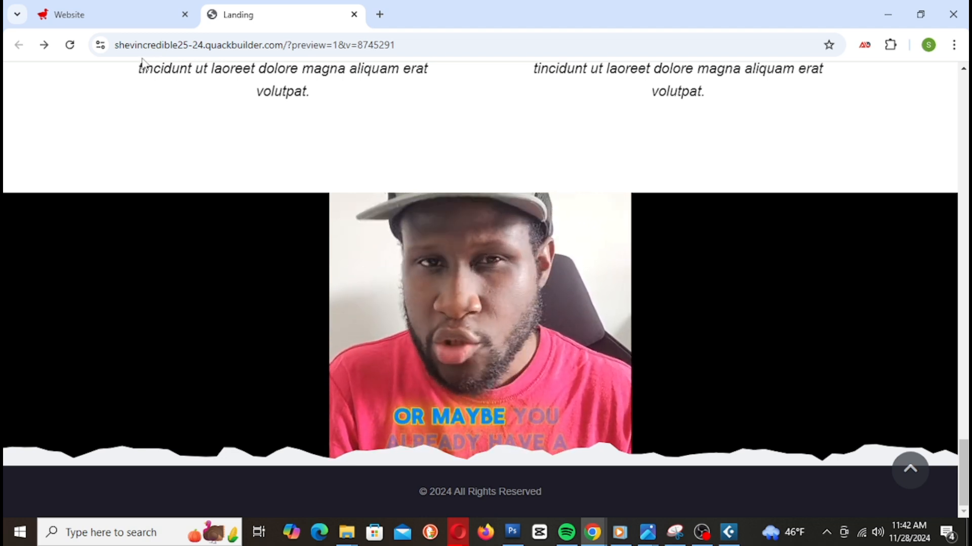
pyautogui.click(129, 15)
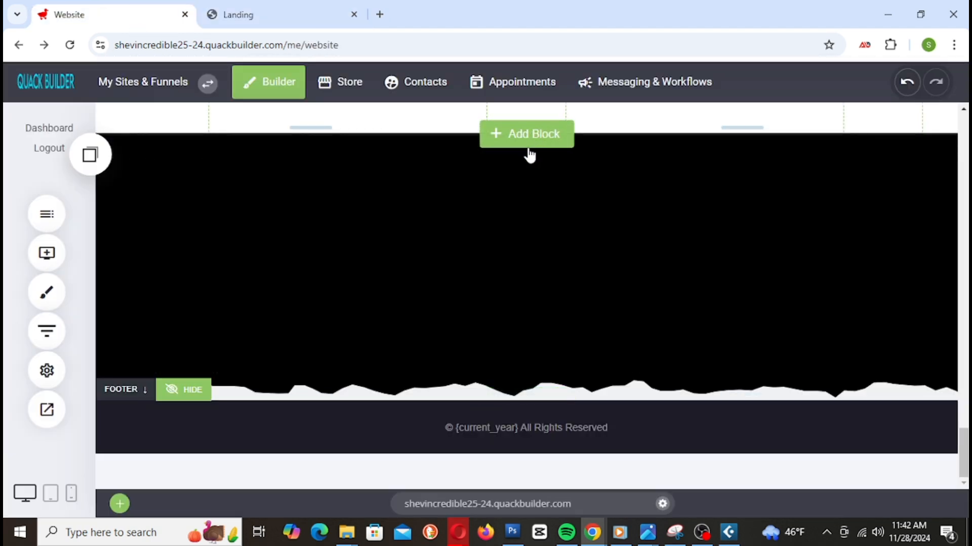
# Step: Increase the dark video block's top padding to 96px
pyautogui.moveTo(631, 139); pyautogui.dragTo(632, 183)
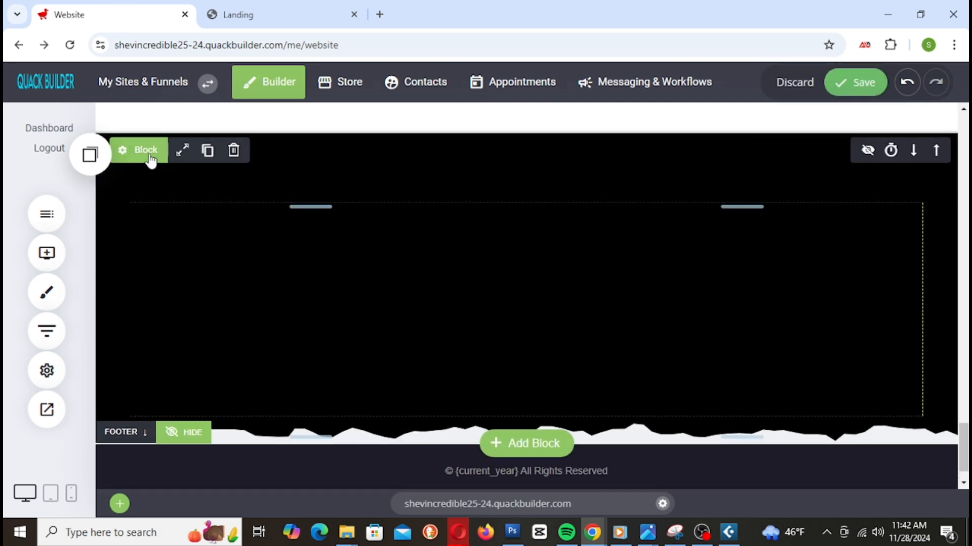
pyautogui.click(145, 151)
pyautogui.scroll(-6, 828, 356)
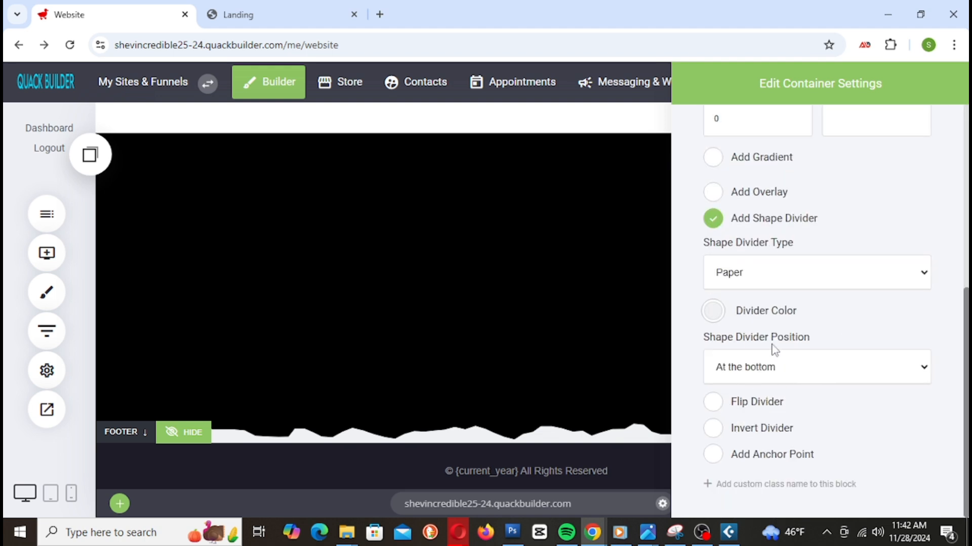
# Step: Try Paper 2, Wave Brush, Clouds and Tilt With Opacity as the block's shape divider
pyautogui.click(794, 275)
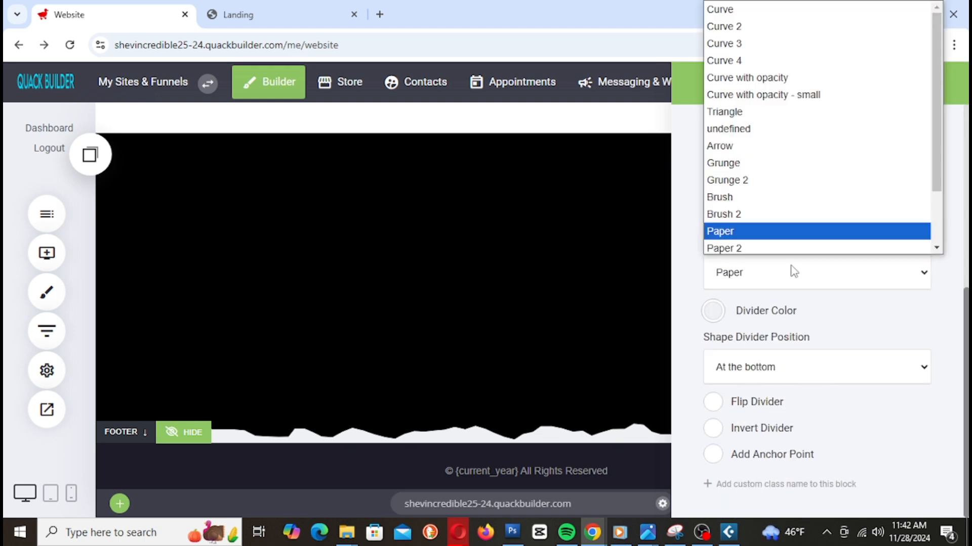
pyautogui.click(729, 246)
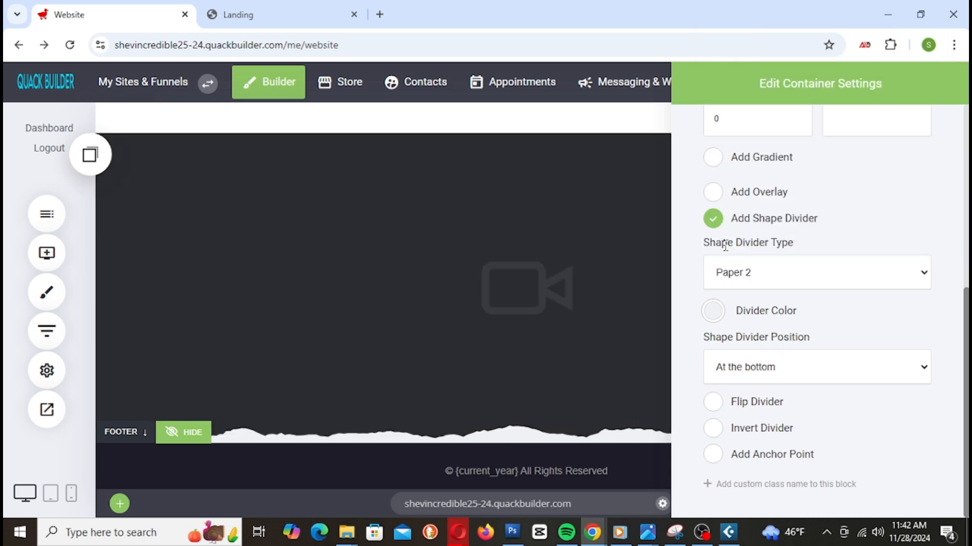
pyautogui.click(787, 277)
pyautogui.scroll(-2, 789, 218)
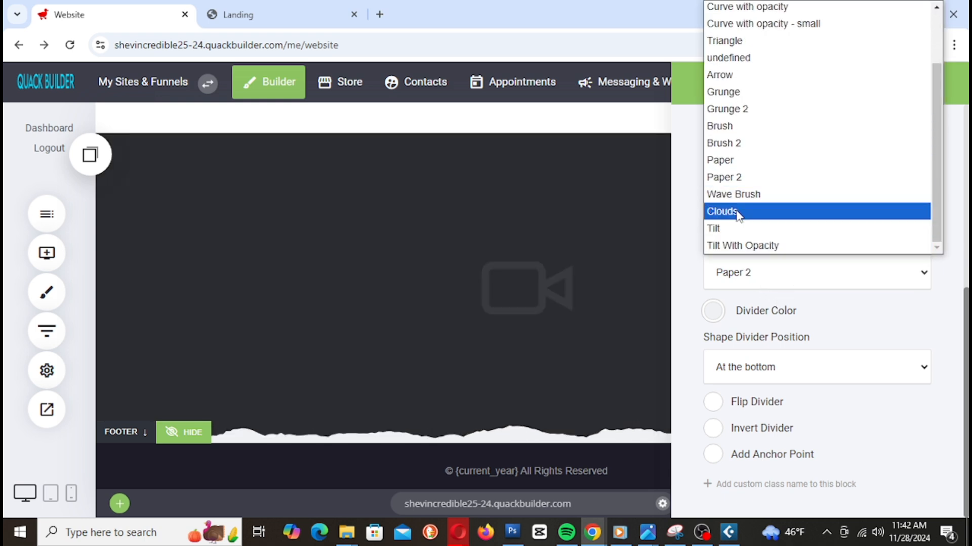
pyautogui.click(746, 197)
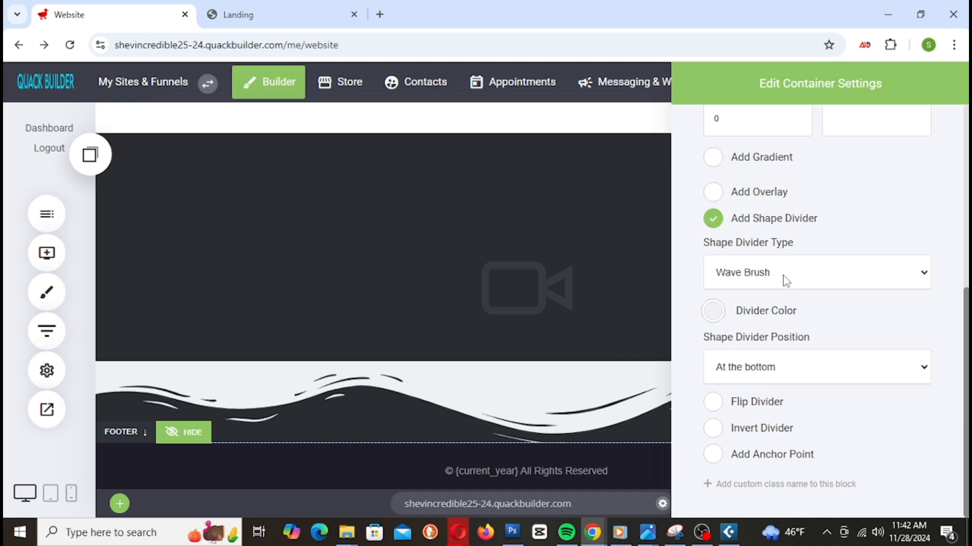
pyautogui.click(786, 281)
pyautogui.scroll(-1, 759, 223)
pyautogui.click(759, 211)
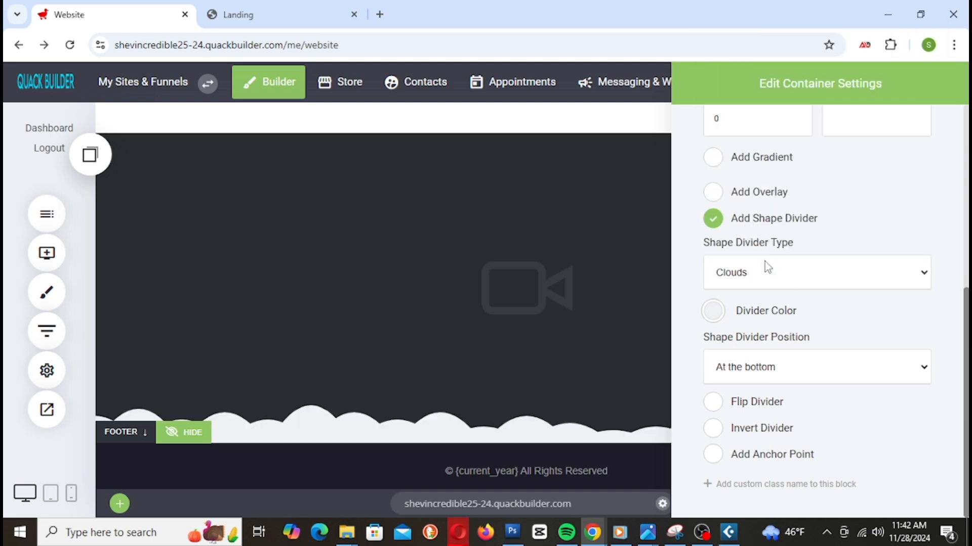
pyautogui.click(772, 274)
pyautogui.scroll(-1, 757, 223)
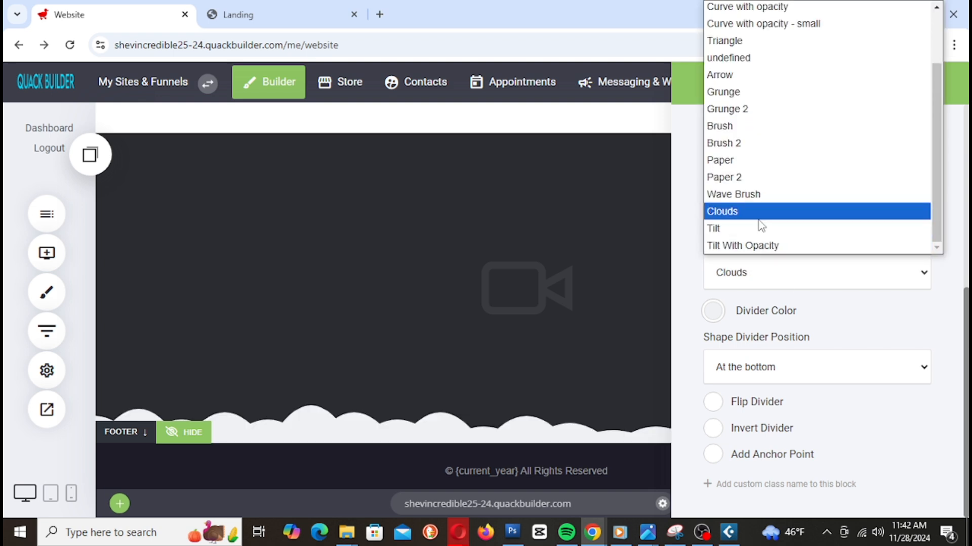
pyautogui.click(751, 245)
# Step: Try Triangle, Curve 4 and Curve 3, then settle on Curve 2 and save the site
pyautogui.click(762, 275)
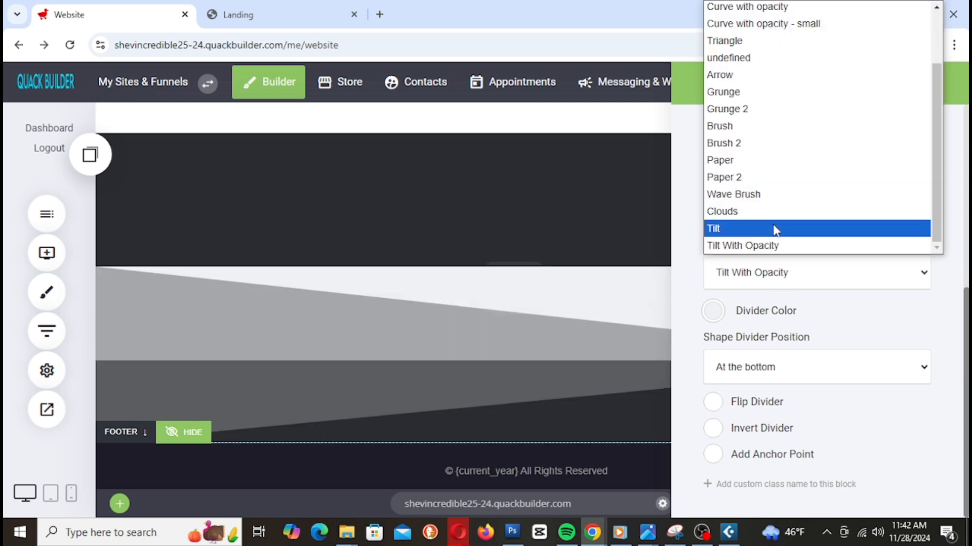
pyautogui.scroll(2, 761, 212)
pyautogui.click(759, 112)
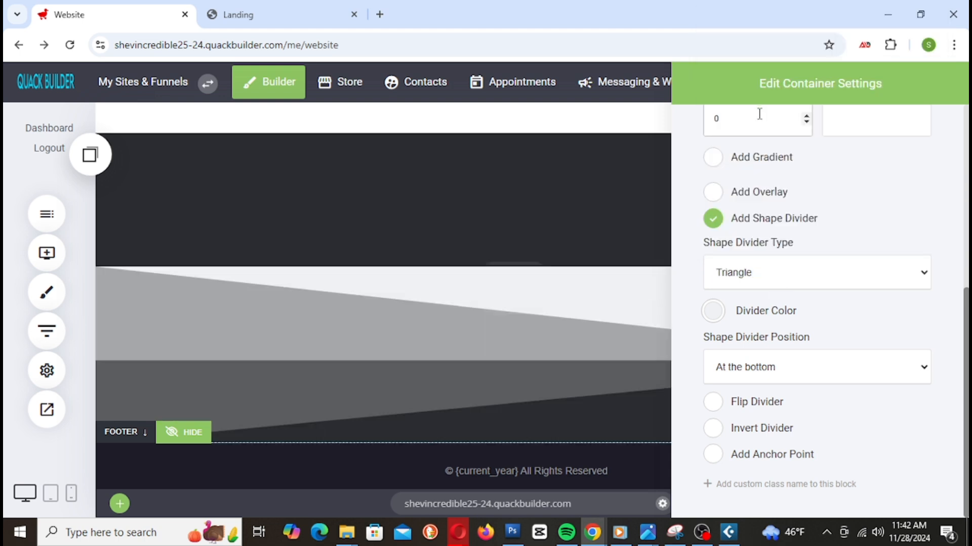
pyautogui.click(785, 271)
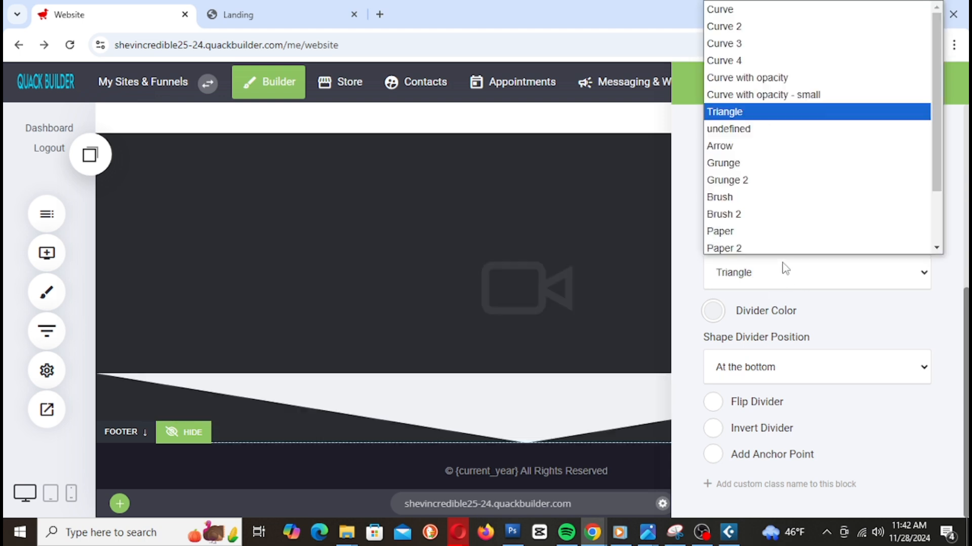
pyautogui.click(768, 61)
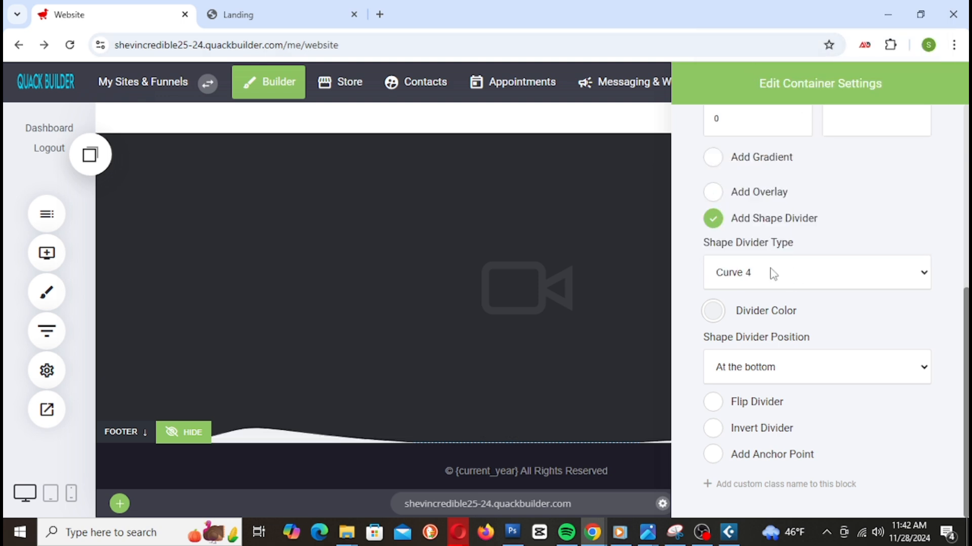
pyautogui.click(773, 271)
pyautogui.click(746, 42)
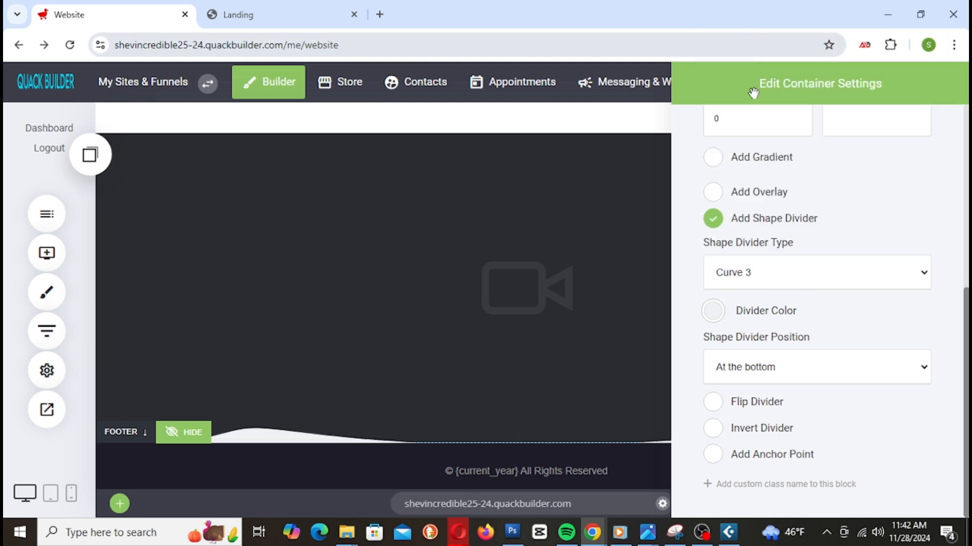
pyautogui.click(779, 277)
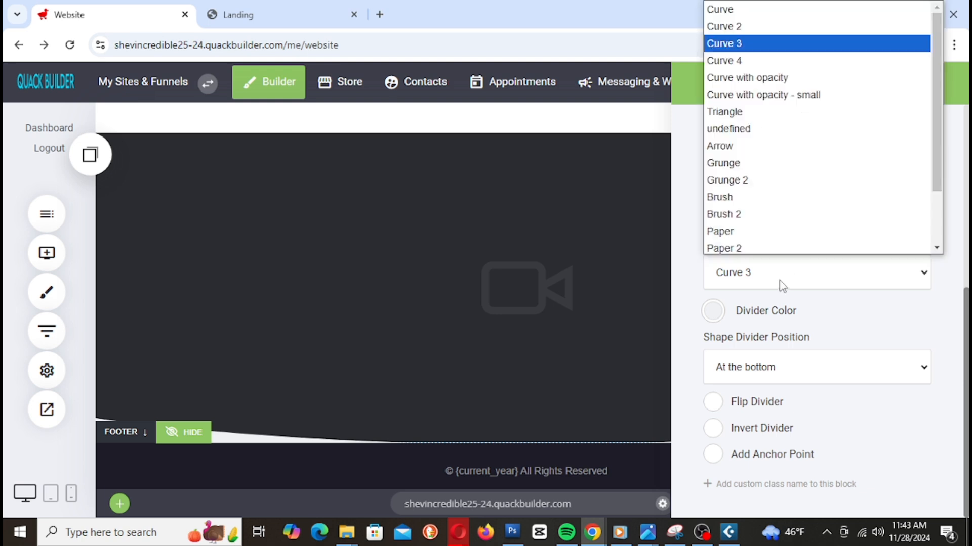
pyautogui.click(737, 25)
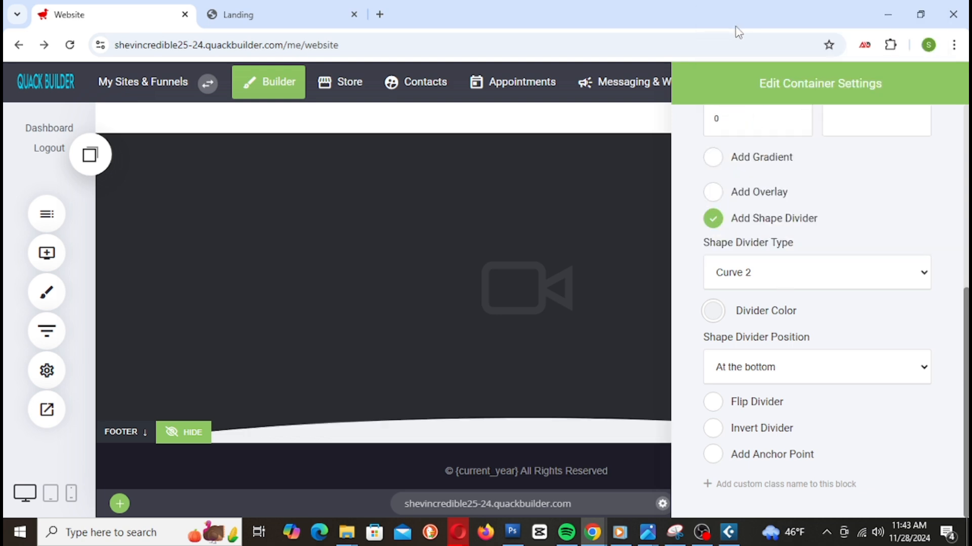
pyautogui.click(546, 317)
pyautogui.click(830, 87)
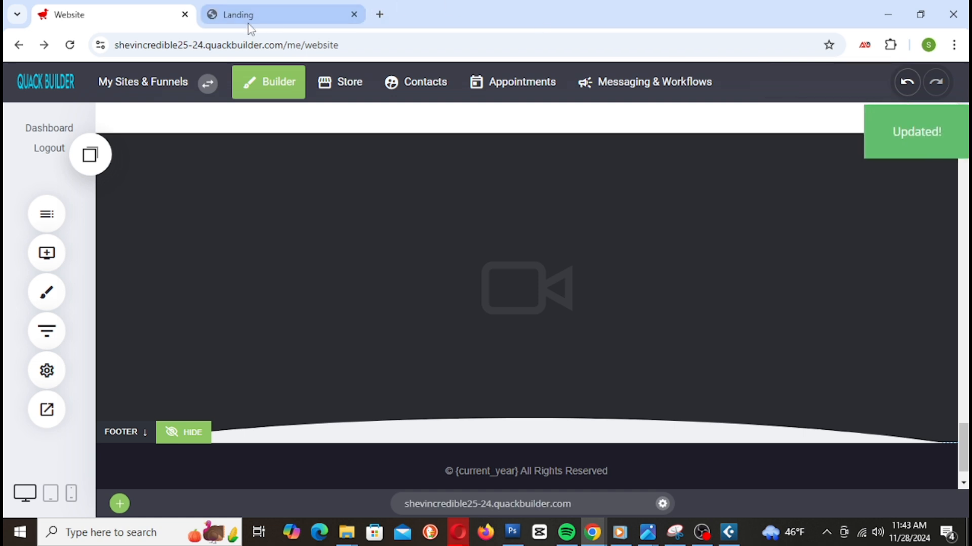
pyautogui.click(248, 23)
pyautogui.rightClick(261, 15)
pyautogui.click(327, 132)
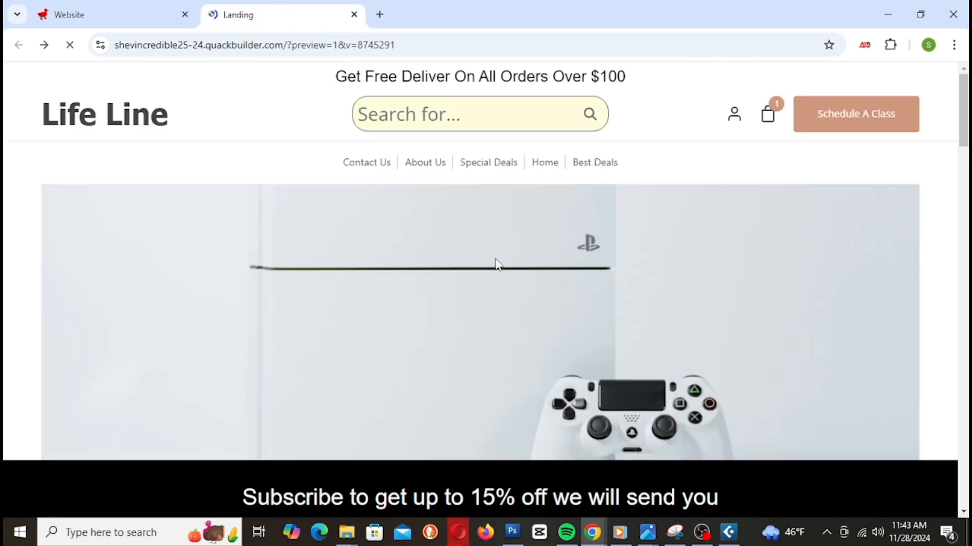
pyautogui.scroll(-2, 761, 329)
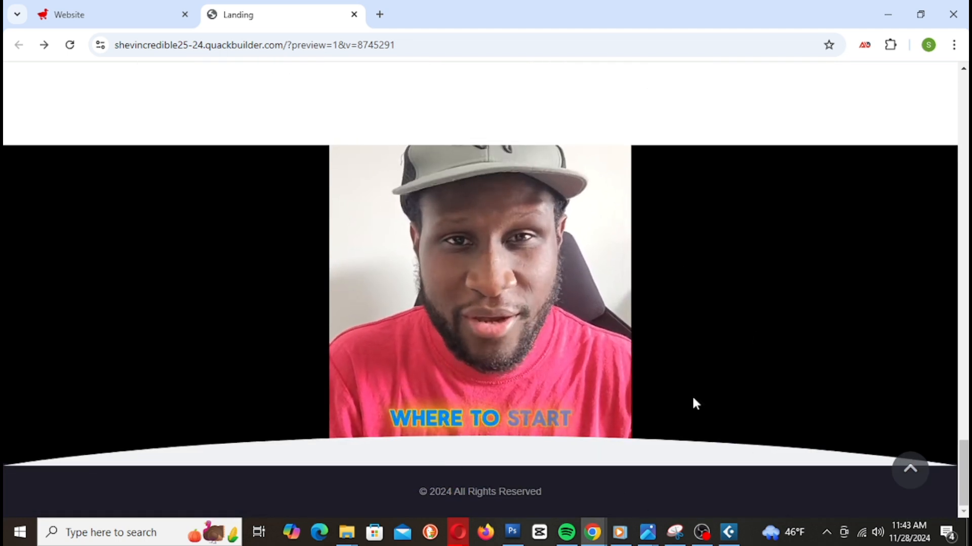
pyautogui.click(112, 14)
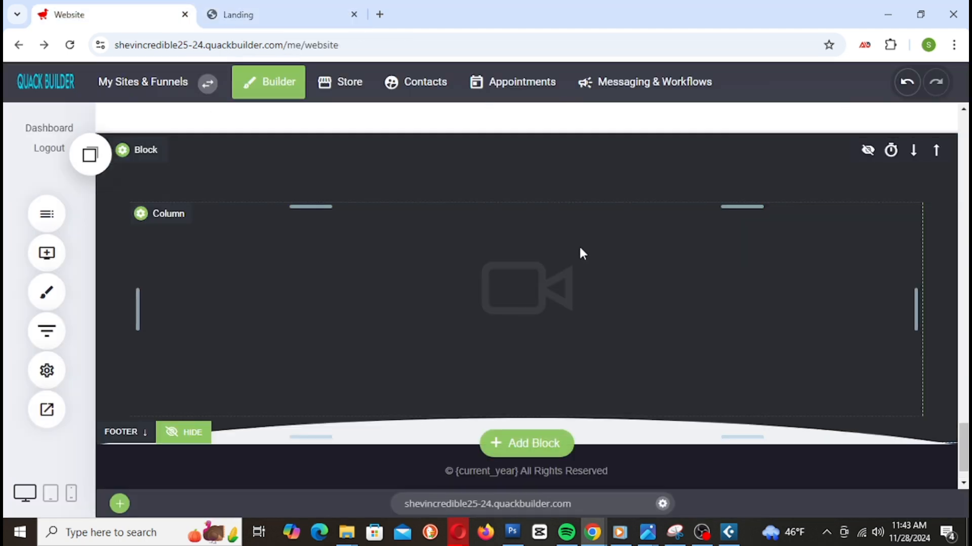
# Step: Invert the video block's shape divider, keeping it positioned at the bottom
pyautogui.click(138, 150)
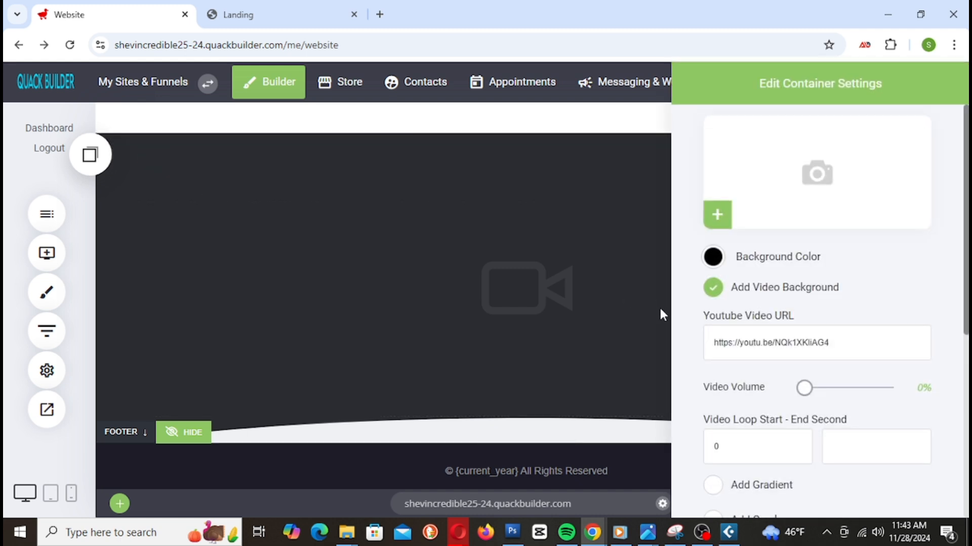
pyautogui.scroll(-6, 766, 374)
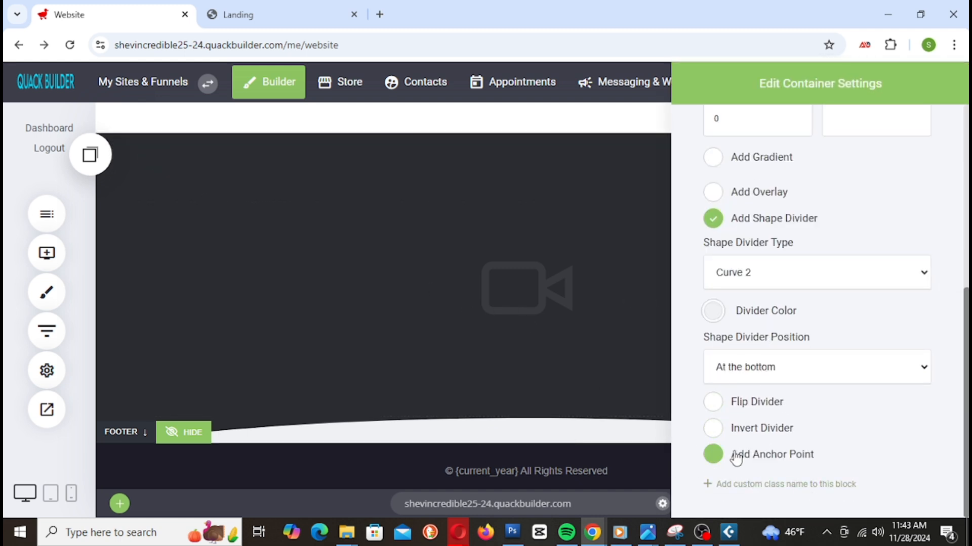
pyautogui.click(713, 430)
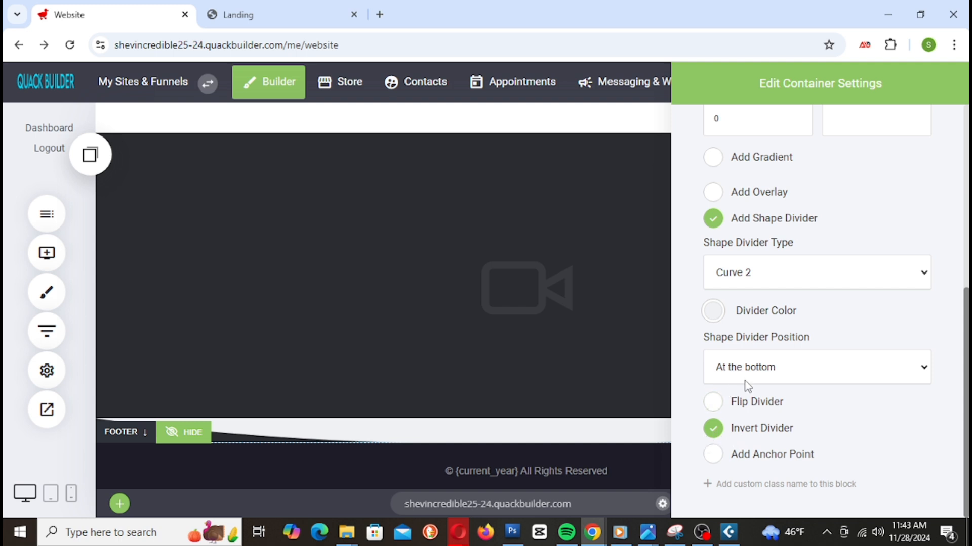
pyautogui.click(777, 368)
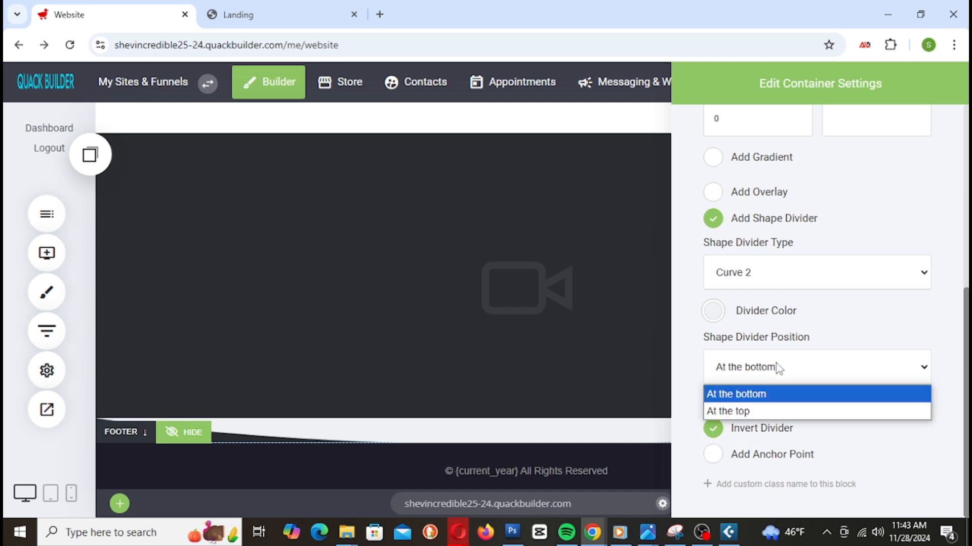
pyautogui.click(752, 412)
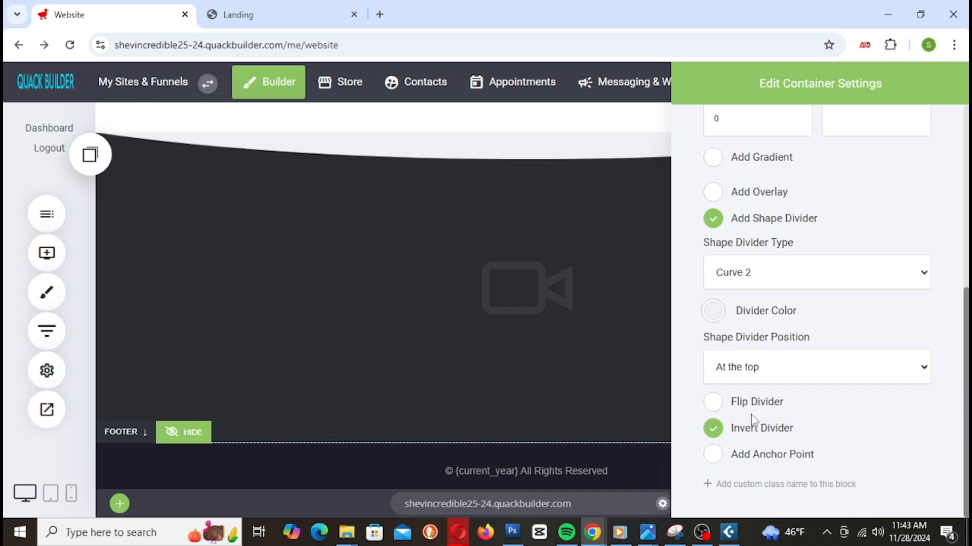
pyautogui.click(770, 380)
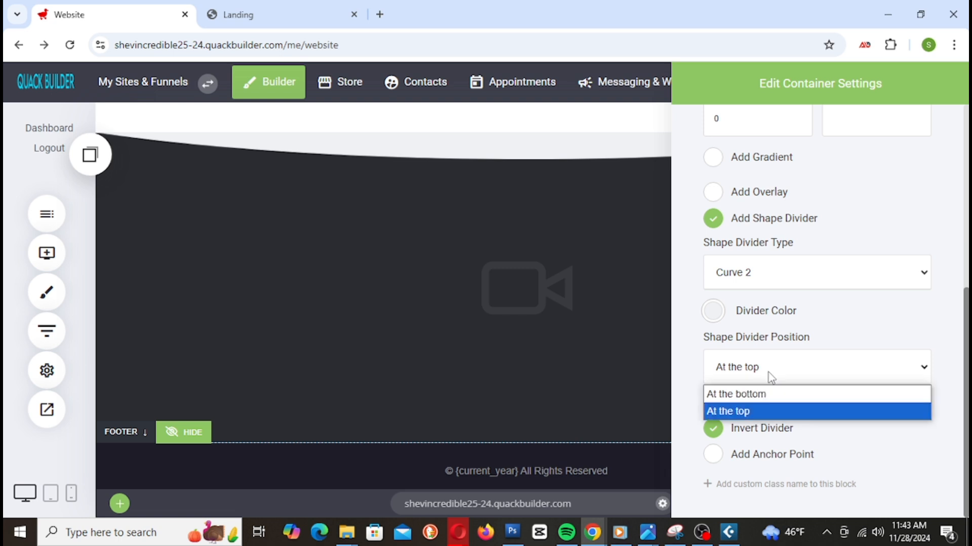
pyautogui.click(769, 397)
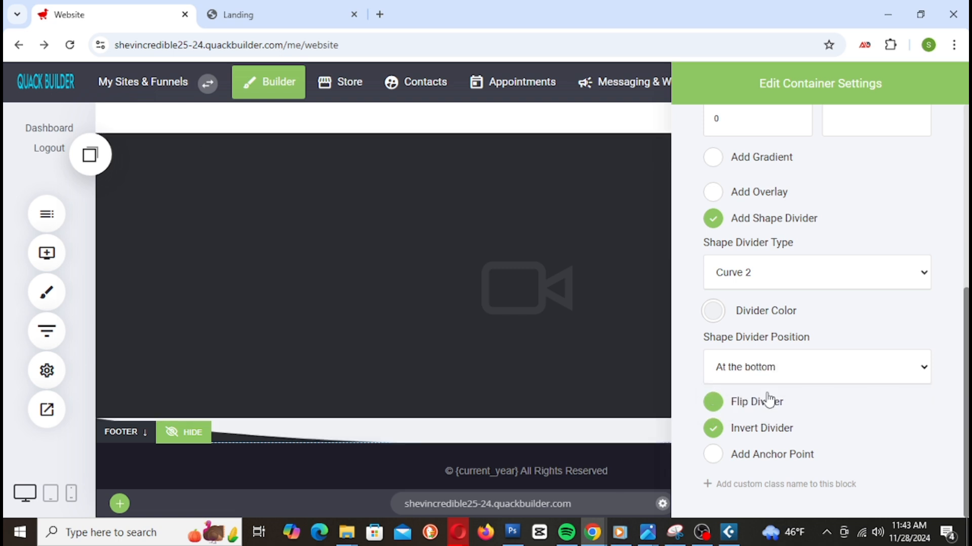
# Step: Try Paper 2, Brush 2, Brush and Grunge 2, then settle on Arrow and save
pyautogui.click(737, 273)
pyautogui.click(736, 245)
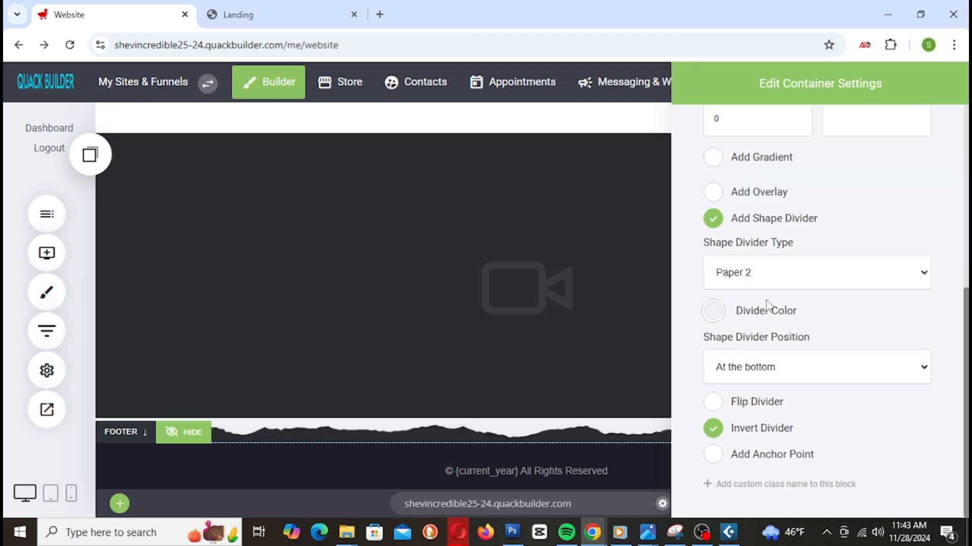
pyautogui.click(783, 282)
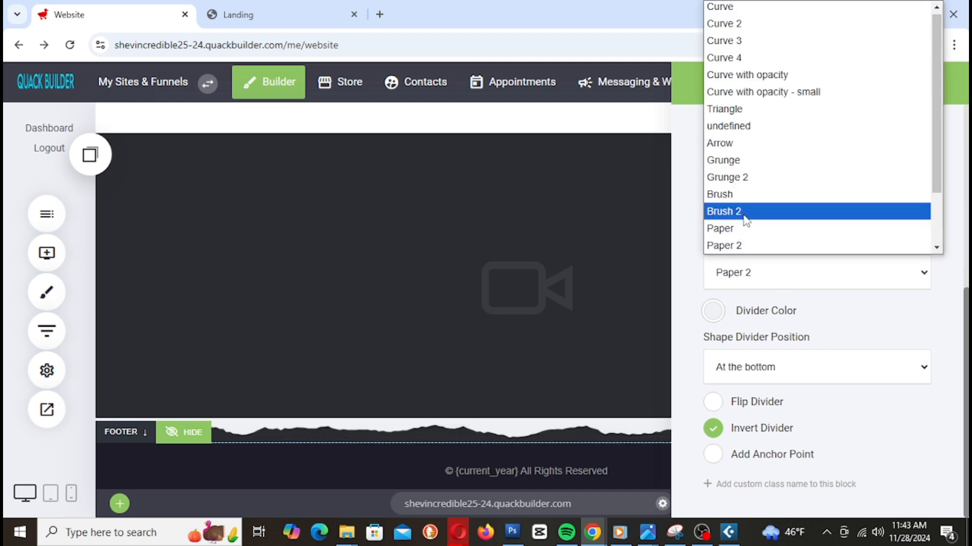
pyautogui.click(743, 210)
pyautogui.click(771, 275)
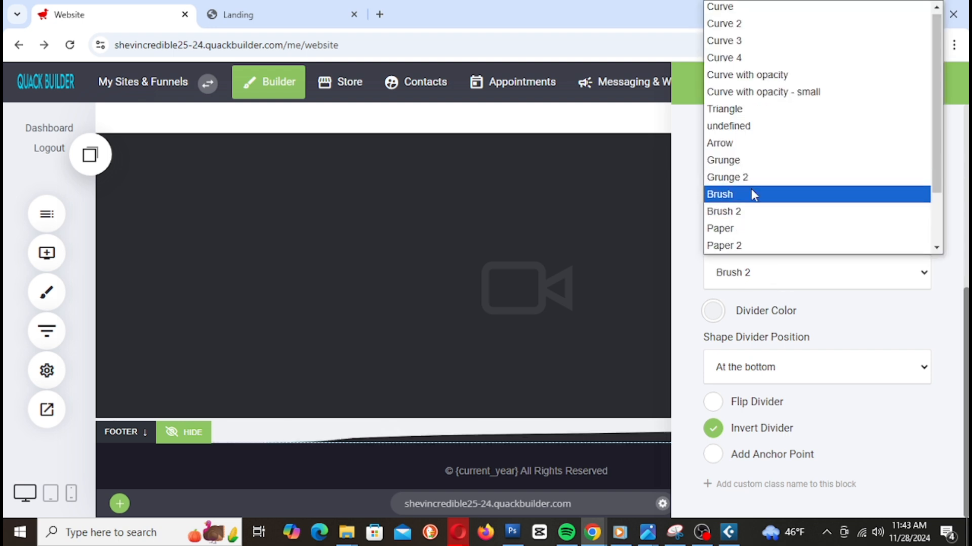
pyautogui.click(752, 190)
pyautogui.click(757, 281)
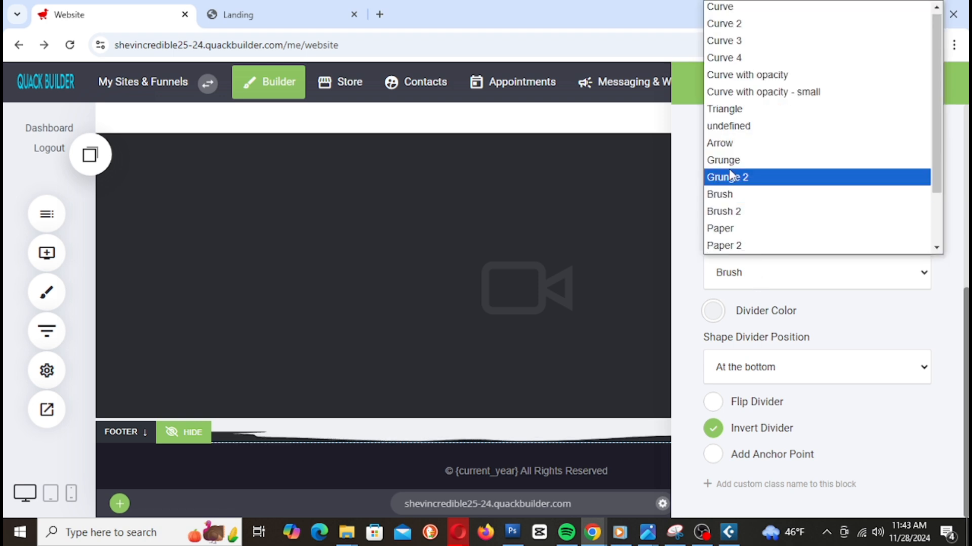
pyautogui.click(729, 177)
pyautogui.click(770, 280)
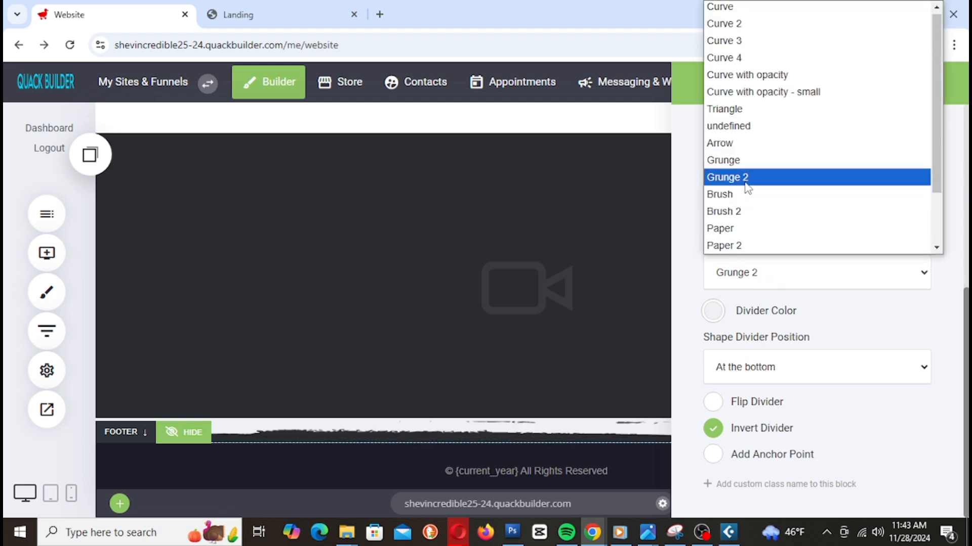
pyautogui.click(738, 142)
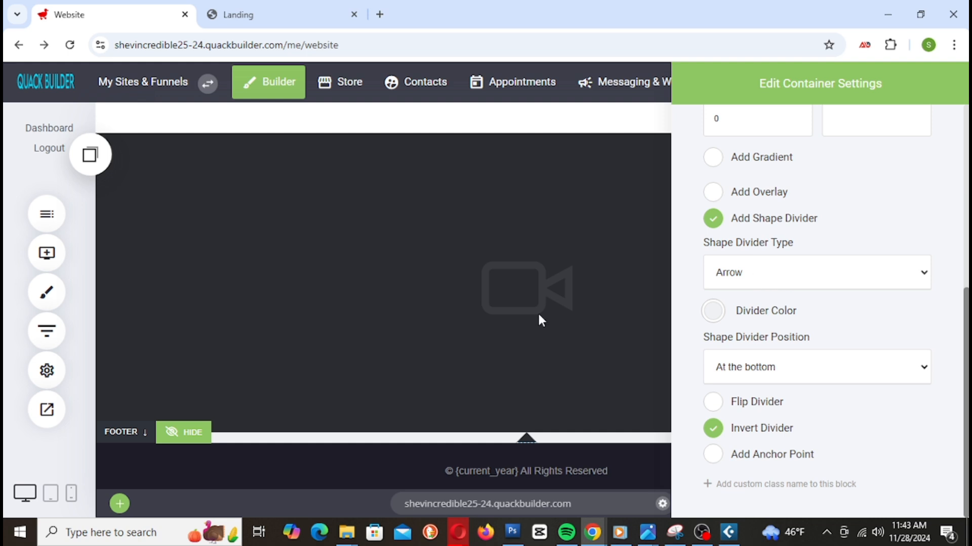
pyautogui.click(537, 312)
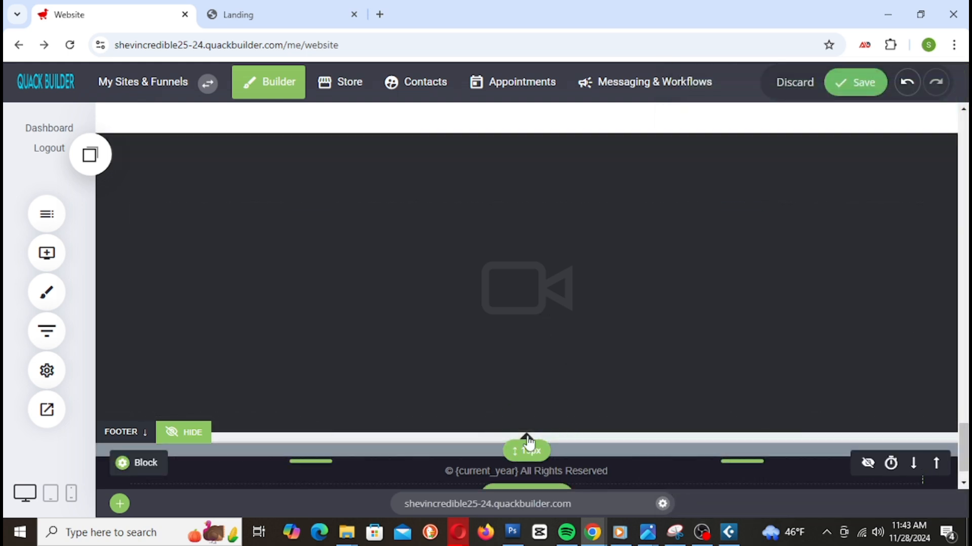
pyautogui.click(855, 82)
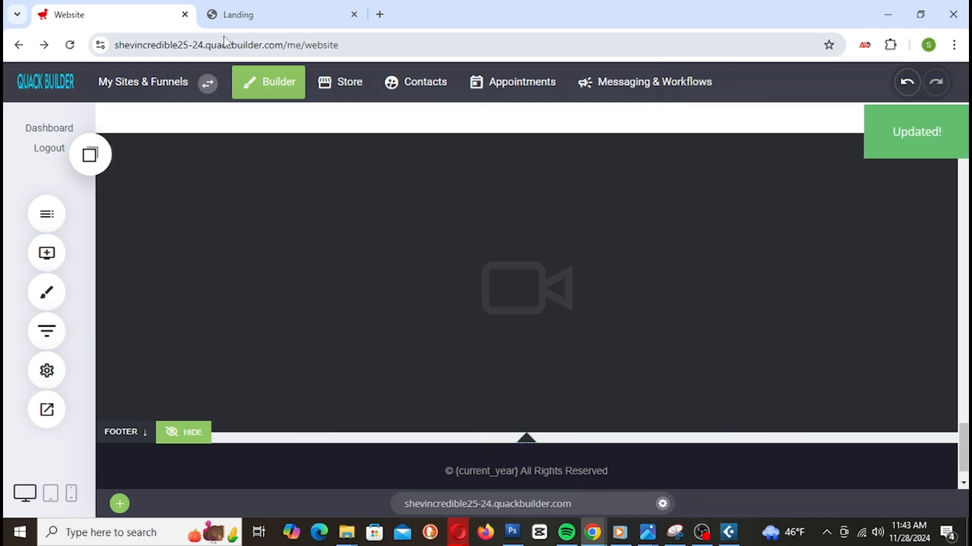
# Step: Reload the Landing preview to check the Arrow divider, then return to the editor
pyautogui.click(237, 14)
pyautogui.rightClick(250, 14)
pyautogui.click(331, 146)
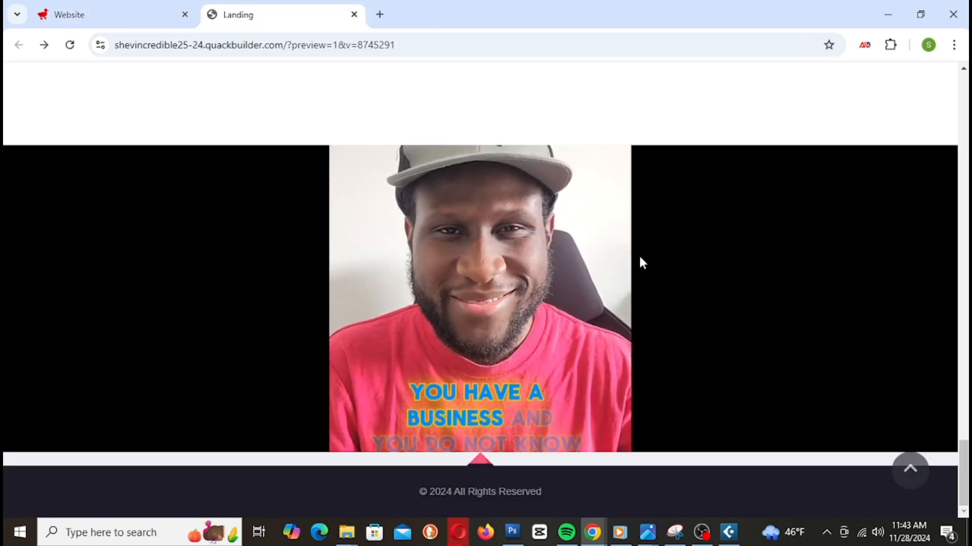
pyautogui.click(139, 14)
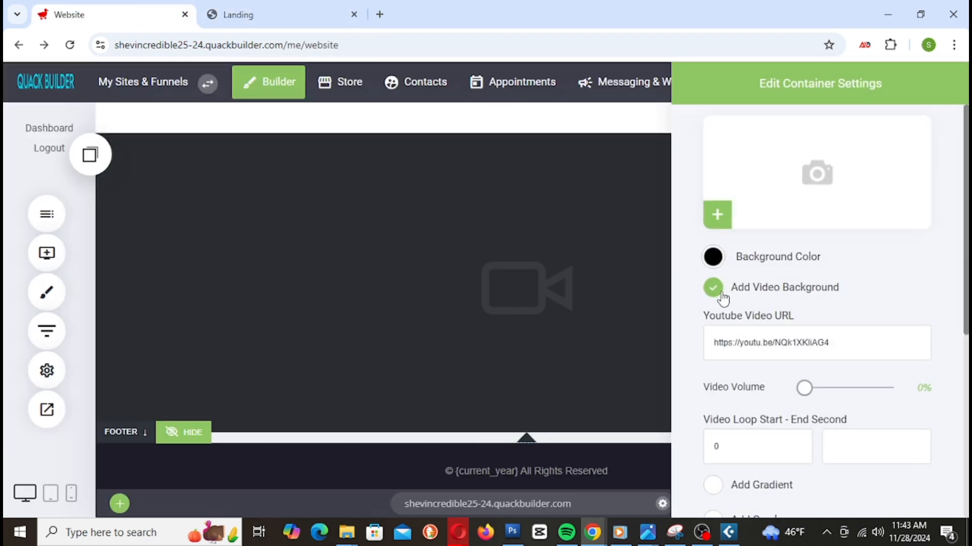
# Step: Switch the video block's bottom divider from Arrow to Wave Brush, after trying Brush 2, and save
pyautogui.scroll(-5, 814, 354)
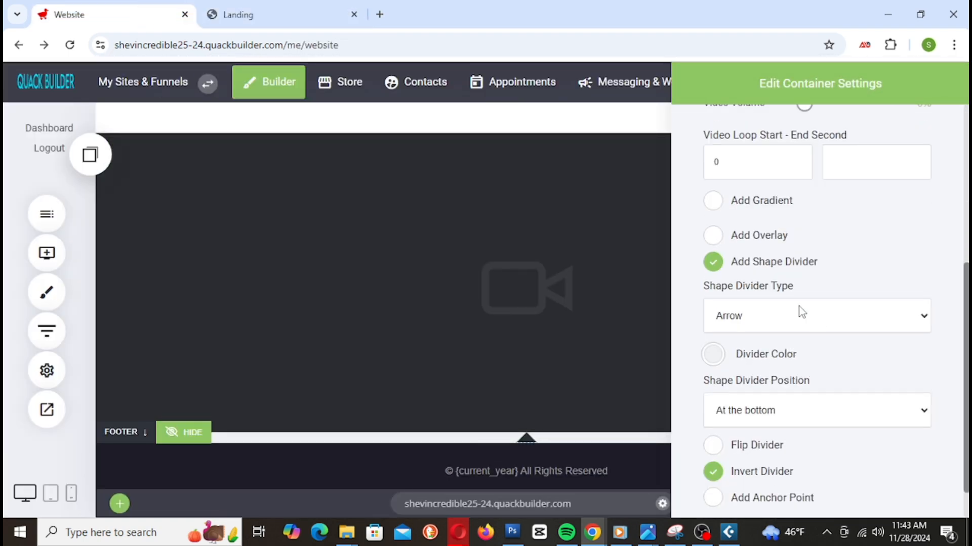
pyautogui.click(787, 329)
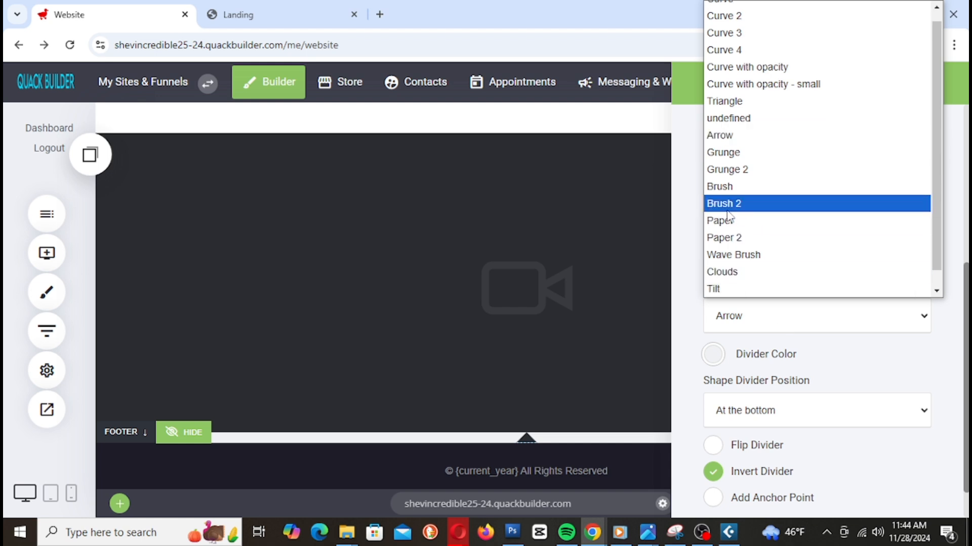
pyautogui.click(733, 215)
pyautogui.click(774, 326)
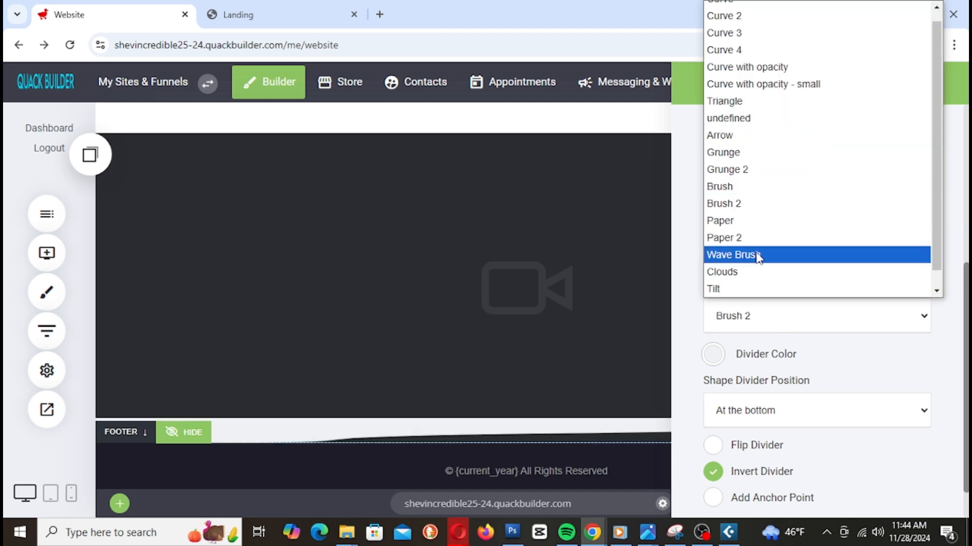
pyautogui.click(754, 254)
pyautogui.click(621, 265)
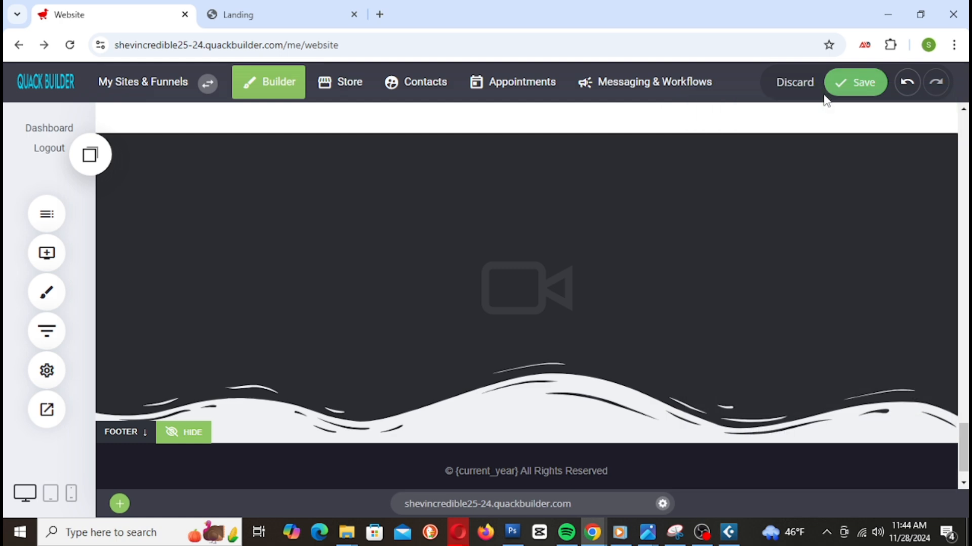
pyautogui.click(858, 86)
pyautogui.click(281, 16)
# Step: Reload the Landing preview to confirm the Wave Brush edge, then go back to the editor
pyautogui.rightClick(283, 17)
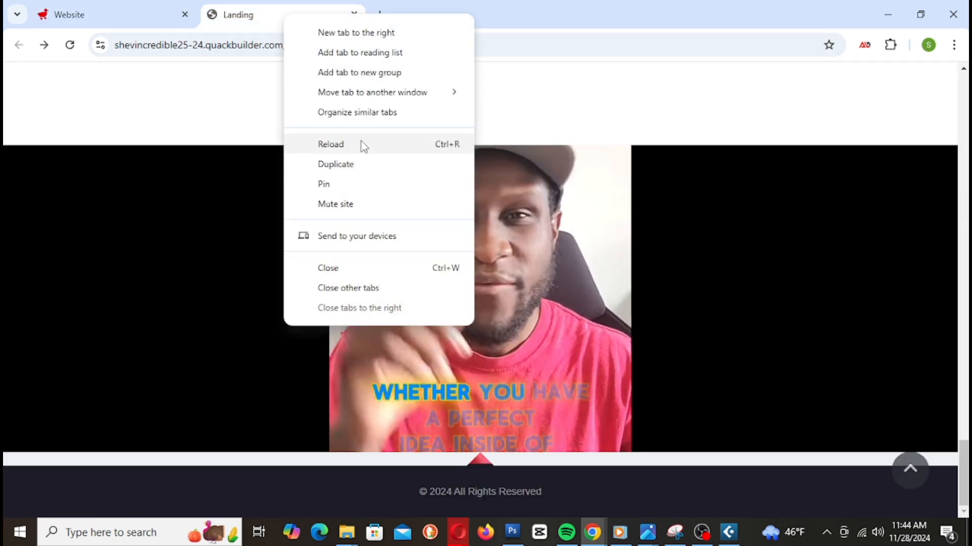
pyautogui.click(361, 145)
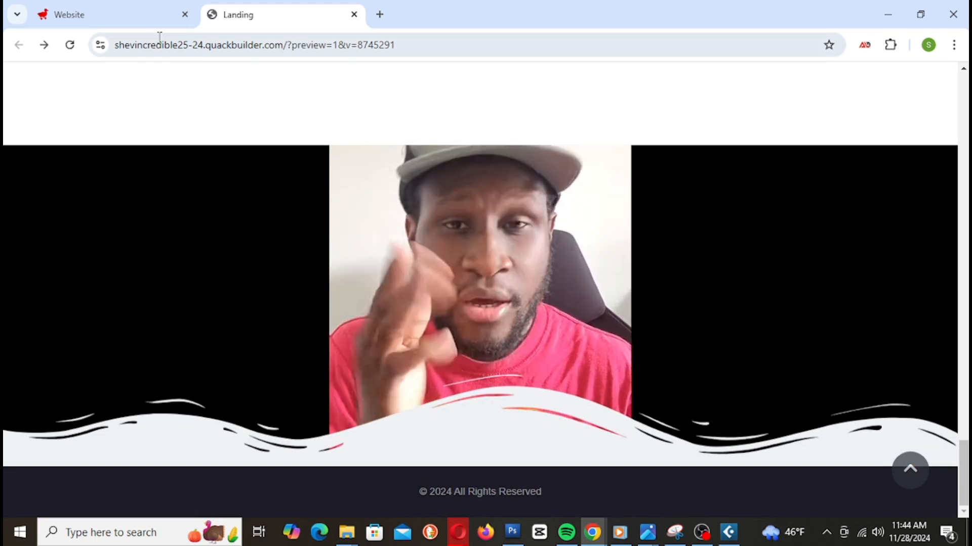
pyautogui.click(140, 18)
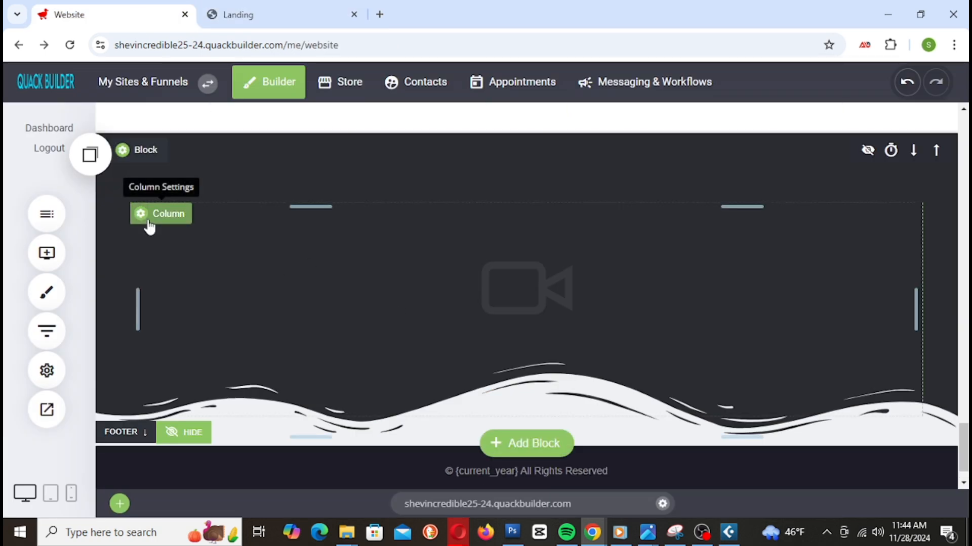
# Step: Add a new container section above the video block and save
pyautogui.click(146, 150)
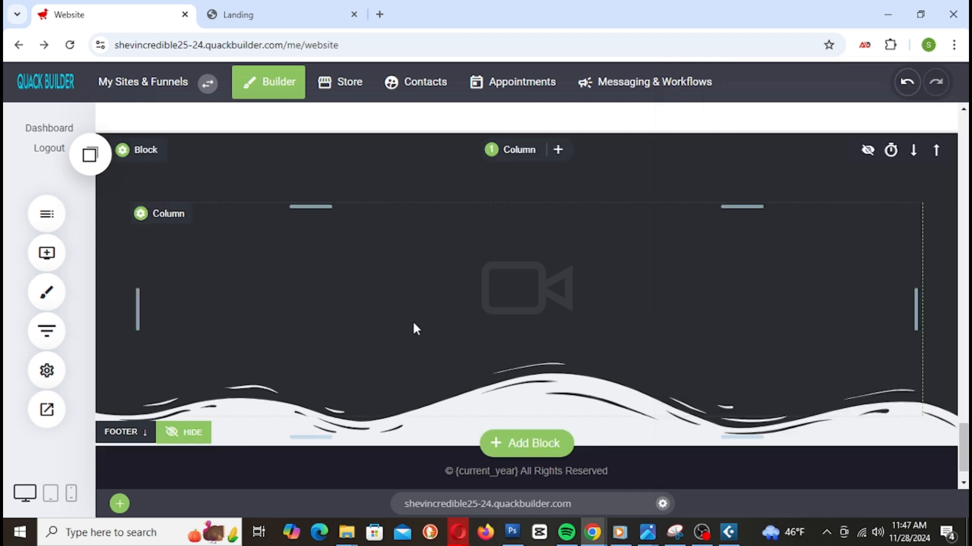
pyautogui.click(49, 251)
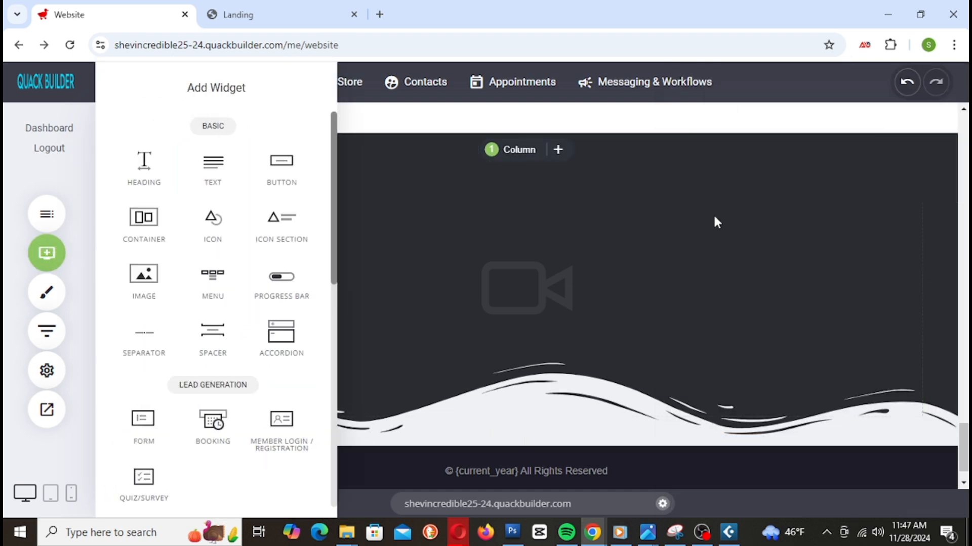
pyautogui.click(573, 290)
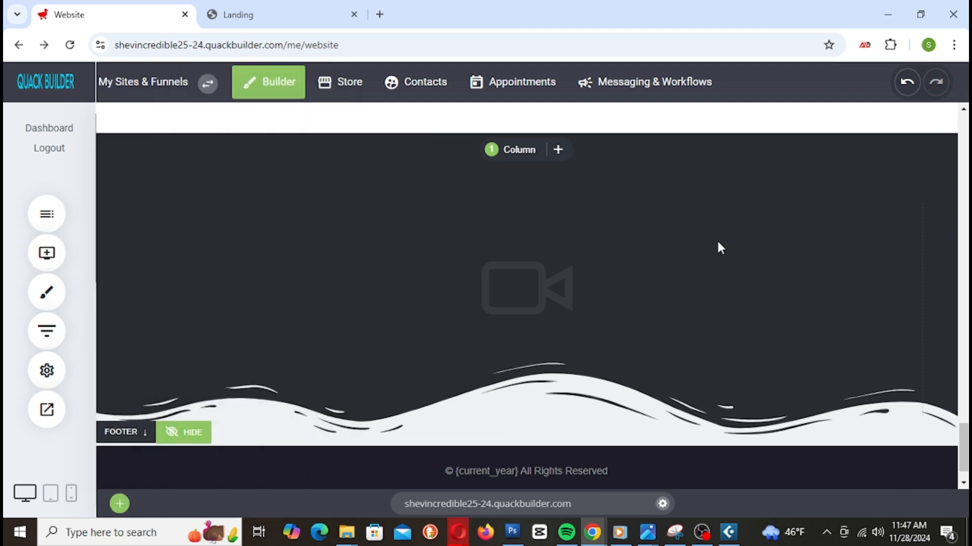
pyautogui.scroll(3, 395, 233)
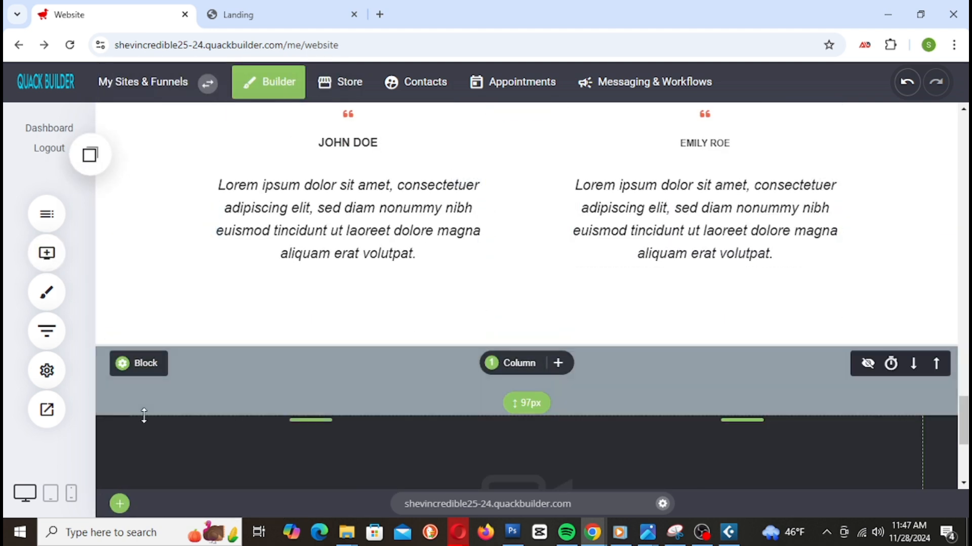
pyautogui.click(47, 253)
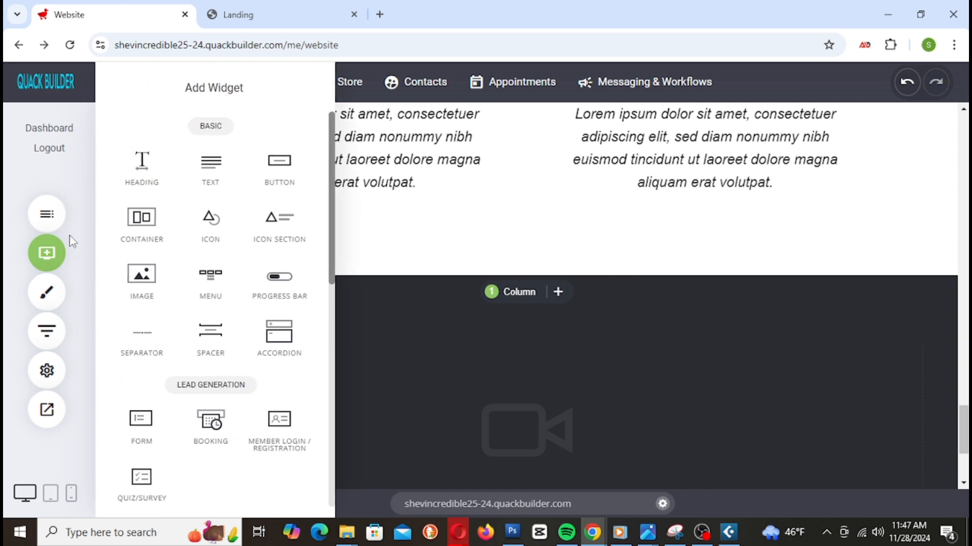
pyautogui.moveTo(141, 244); pyautogui.dragTo(542, 297)
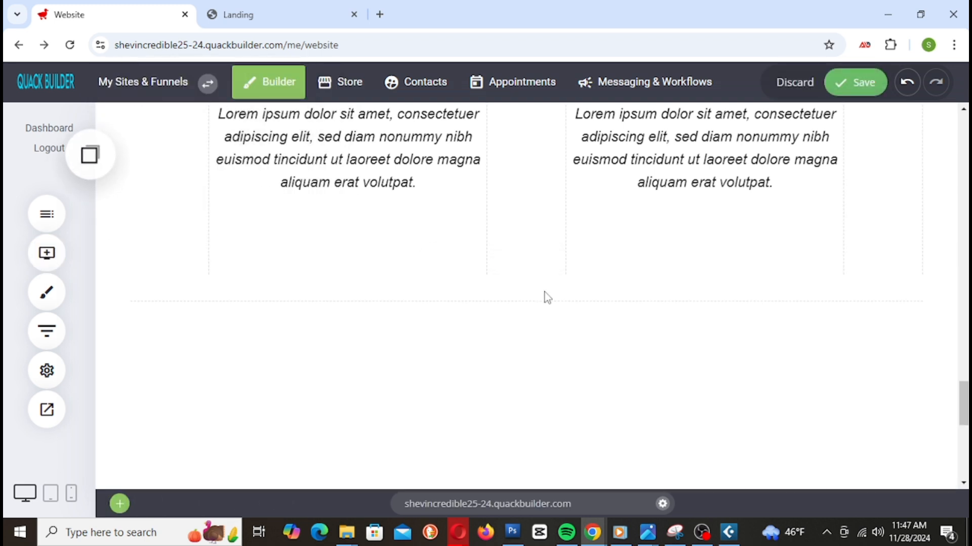
pyautogui.click(854, 91)
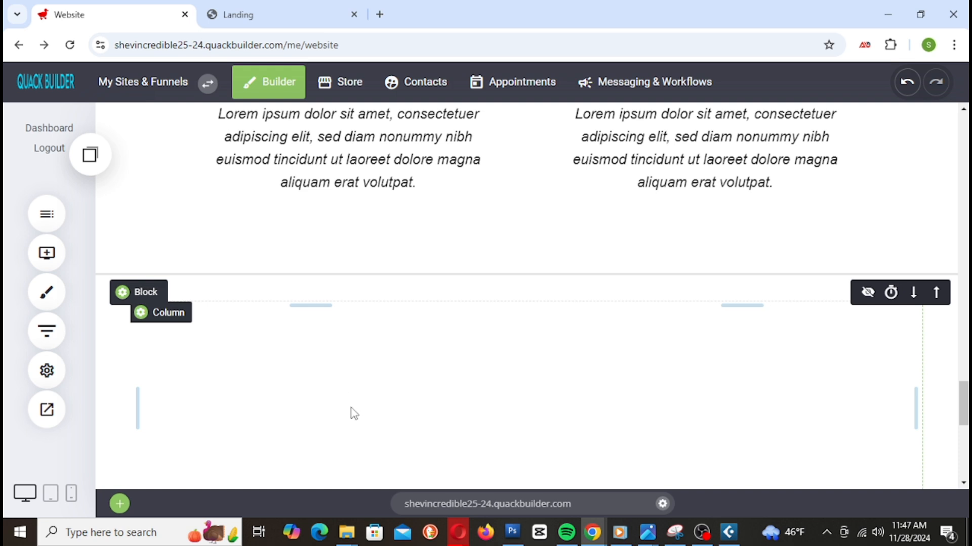
# Step: Drop a Heading widget into the new white section and select its 'Heading' placeholder
pyautogui.click(54, 244)
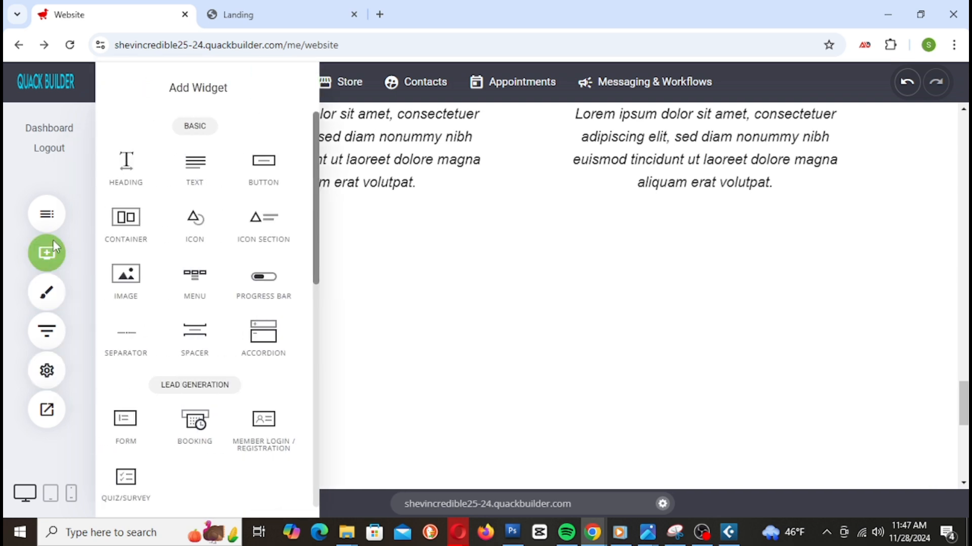
pyautogui.moveTo(133, 166); pyautogui.dragTo(562, 326)
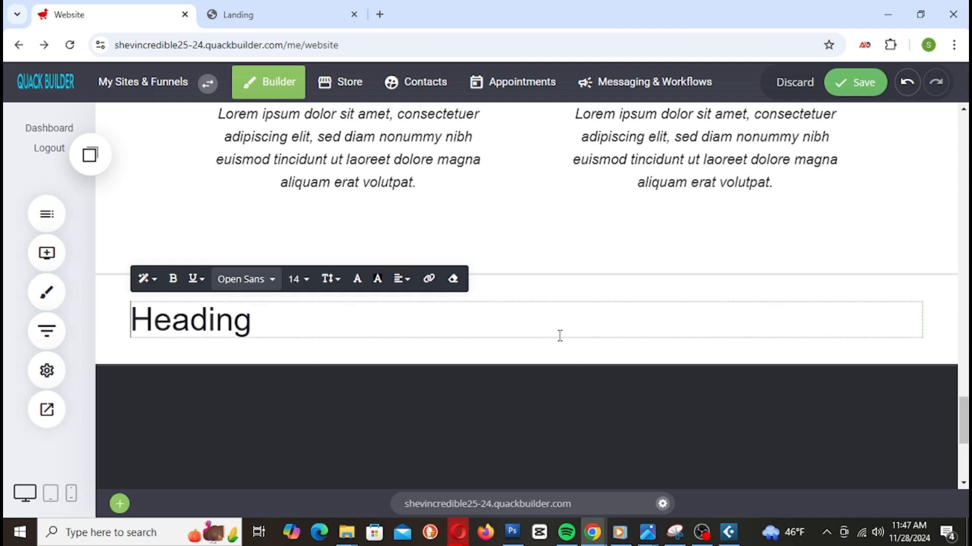
pyautogui.click(257, 329)
pyautogui.moveTo(257, 329); pyautogui.dragTo(86, 330)
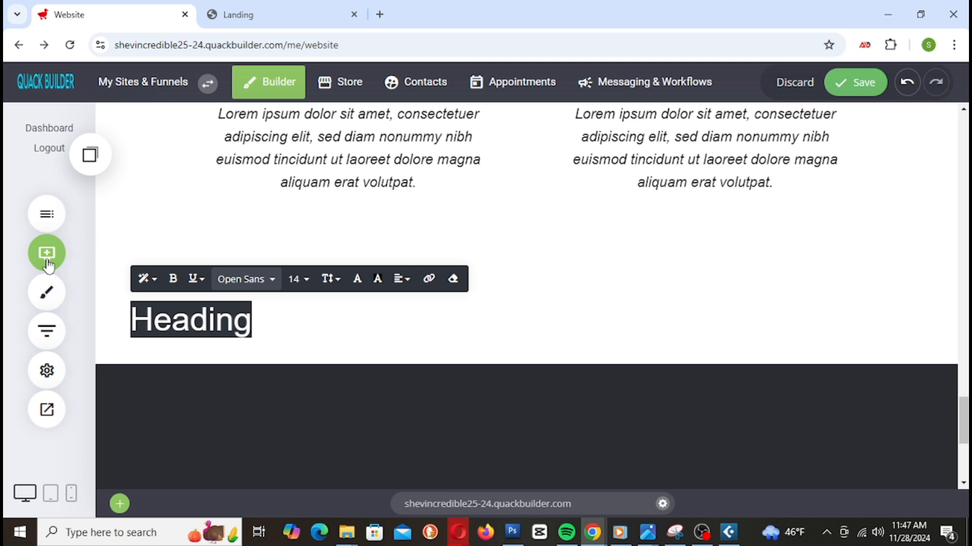
# Step: Type 'Get A Product Specialish' over the heading placeholder
pyautogui.write('Get')
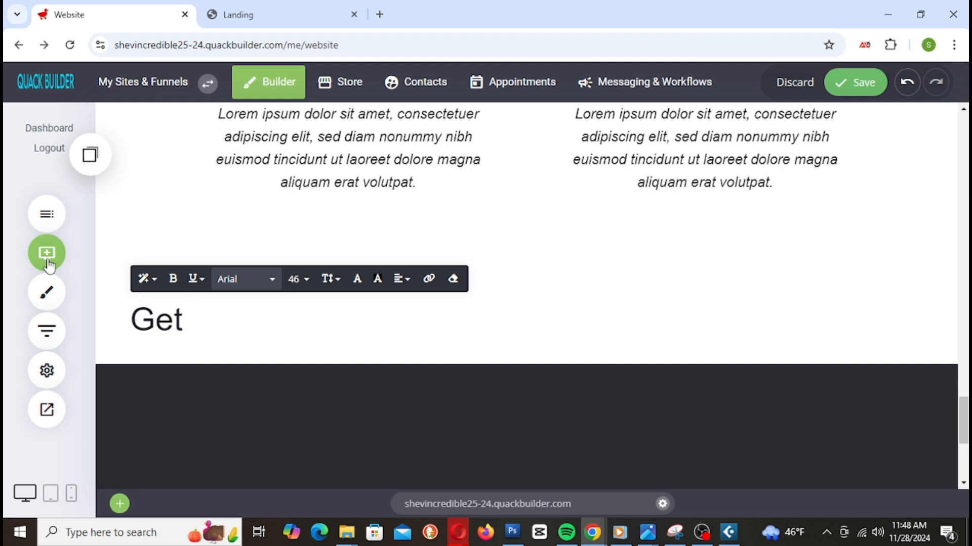
pyautogui.write('A Prod')
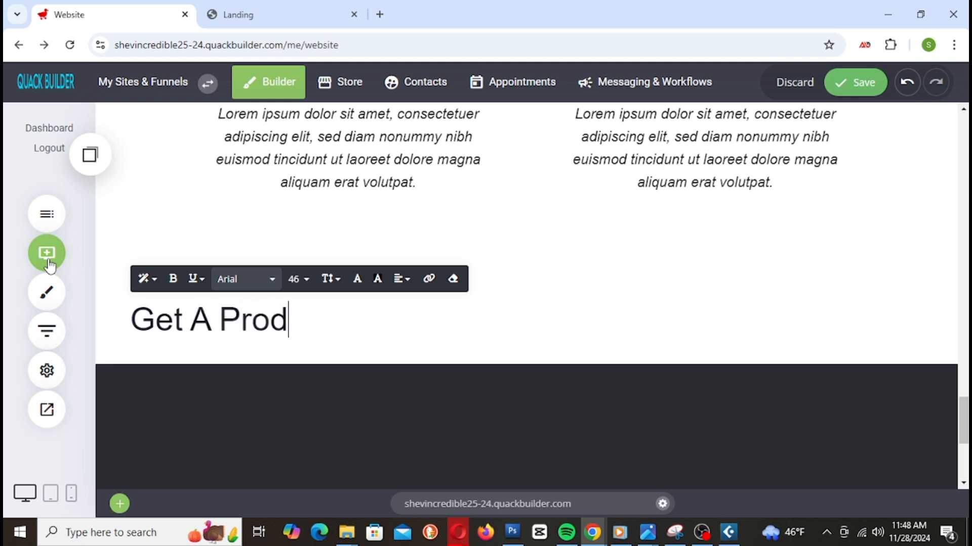
pyautogui.write('uct')
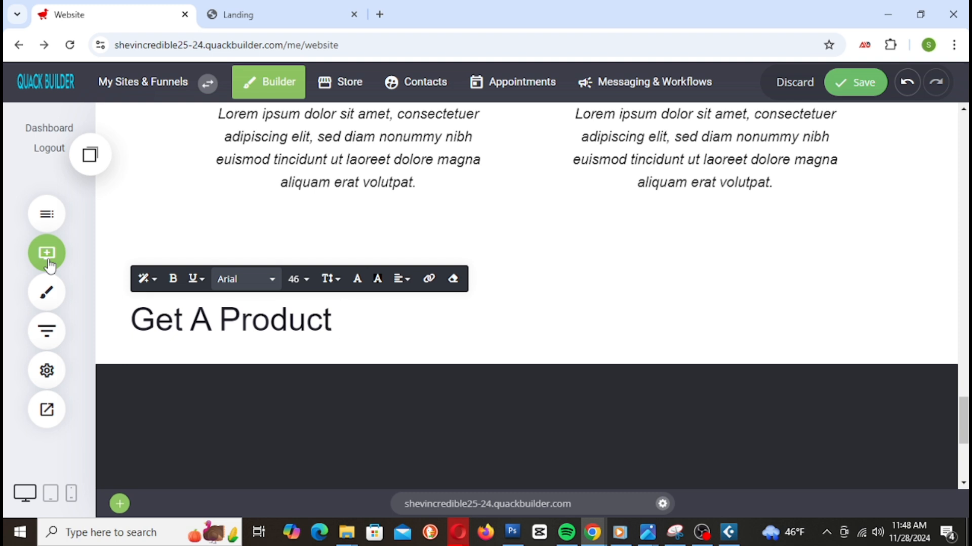
pyautogui.write('Spec')
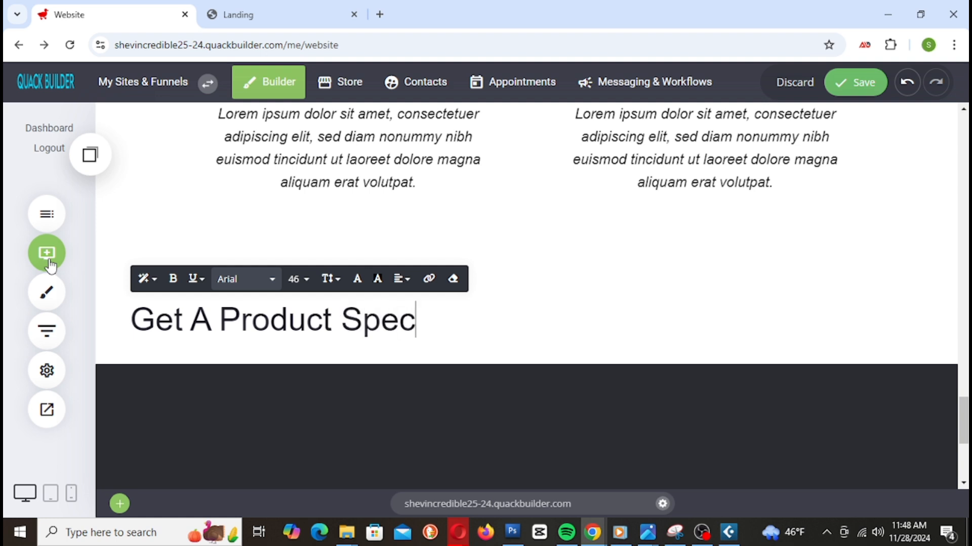
pyautogui.write('ialish')
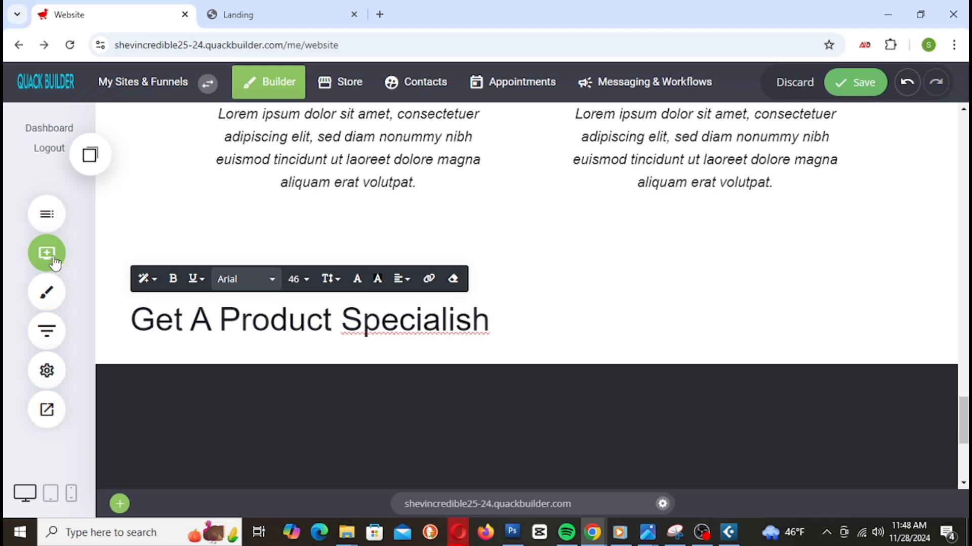
# Step: Correct the misspelled 'Specialish' to 'Specialist' using the spell-check suggestions
pyautogui.rightClick(434, 319)
pyautogui.click(431, 322)
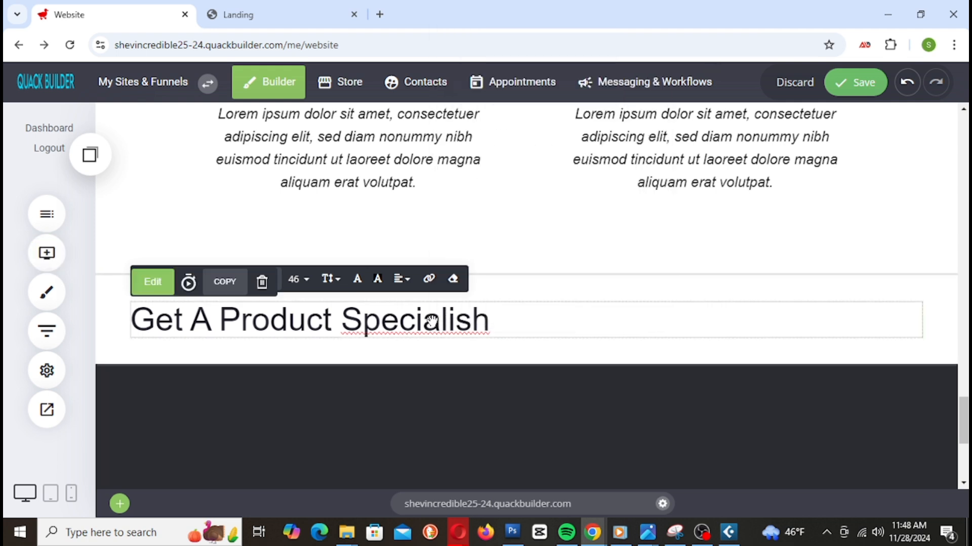
pyautogui.tripleClick(431, 322)
pyautogui.click(381, 324)
pyautogui.moveTo(341, 324); pyautogui.dragTo(484, 343)
pyautogui.rightClick(465, 327)
pyautogui.click(444, 321)
pyautogui.tripleClick(443, 321)
pyautogui.rightClick(445, 323)
pyautogui.click(427, 325)
pyautogui.doubleClick(427, 326)
pyautogui.rightClick(427, 325)
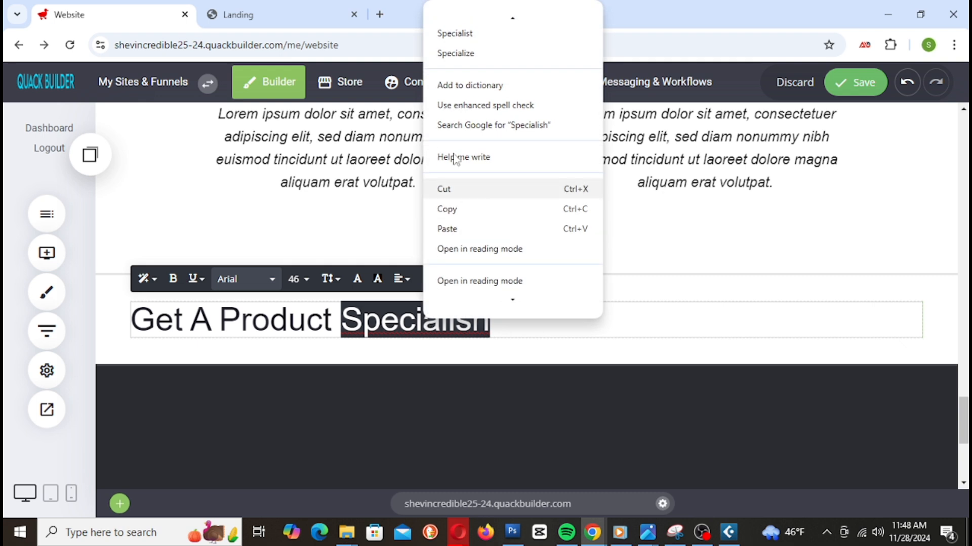
pyautogui.click(487, 40)
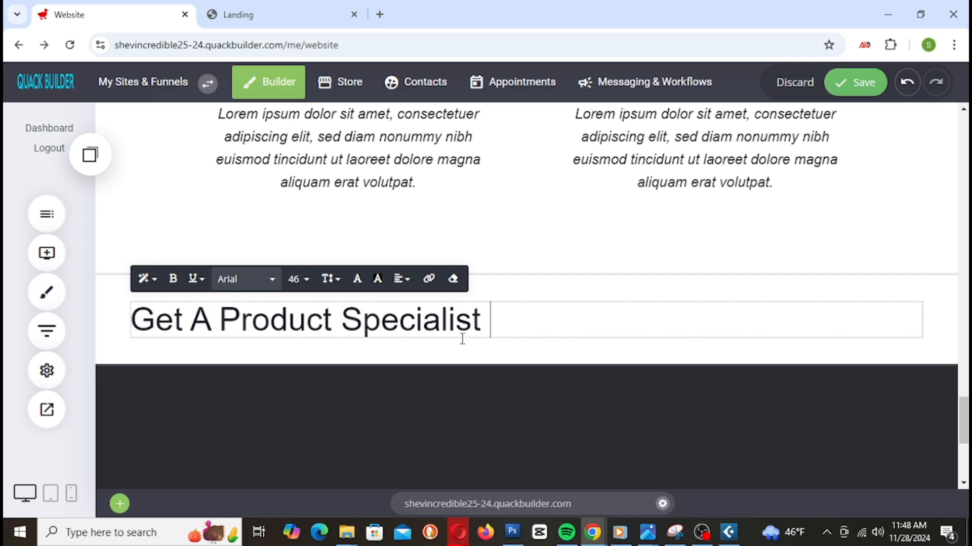
# Step: Replace 'Get' with 'Need' at the start of the heading and save
pyautogui.scroll(4, 609, 427)
pyautogui.scroll(-3, 612, 428)
pyautogui.scroll(-5, 611, 423)
pyautogui.scroll(4, 611, 423)
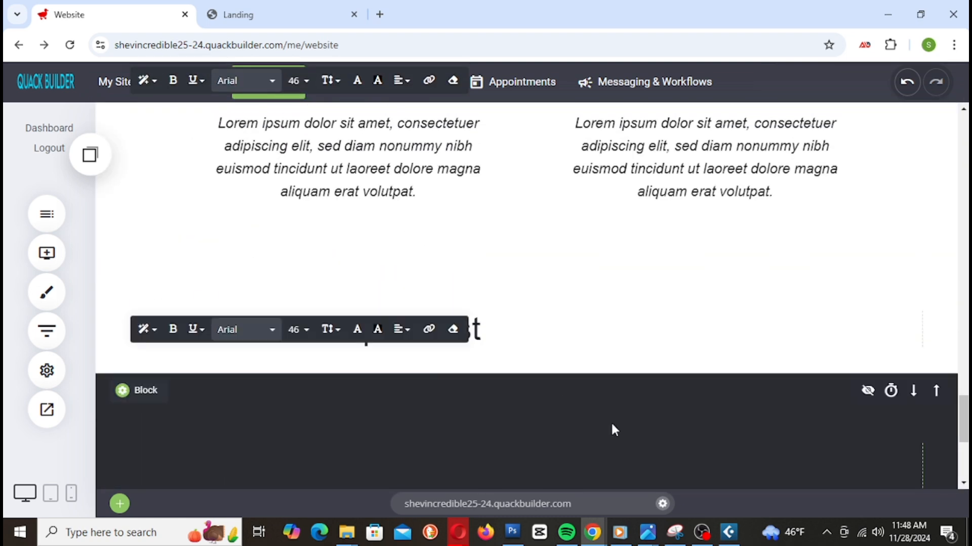
pyautogui.scroll(1, 609, 420)
pyautogui.scroll(-1, 606, 418)
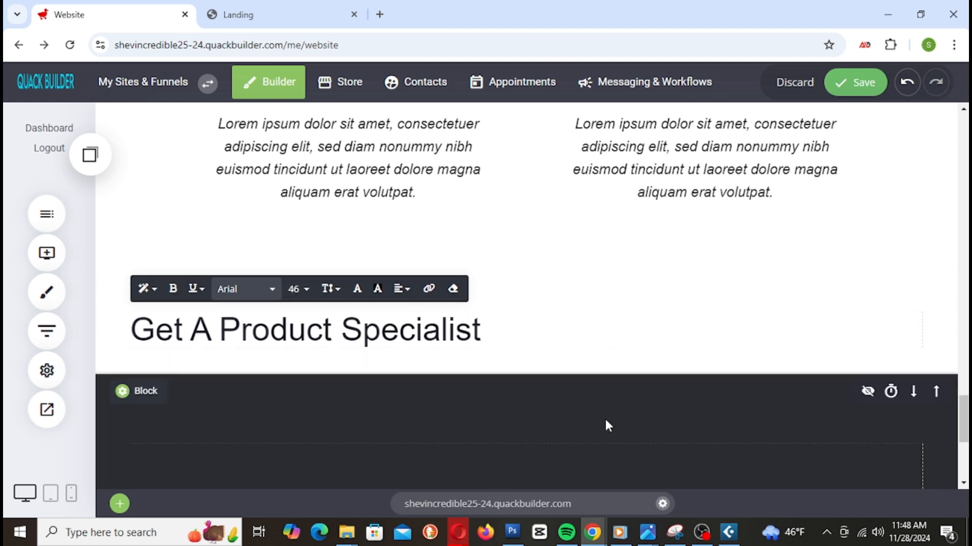
pyautogui.scroll(1, 605, 420)
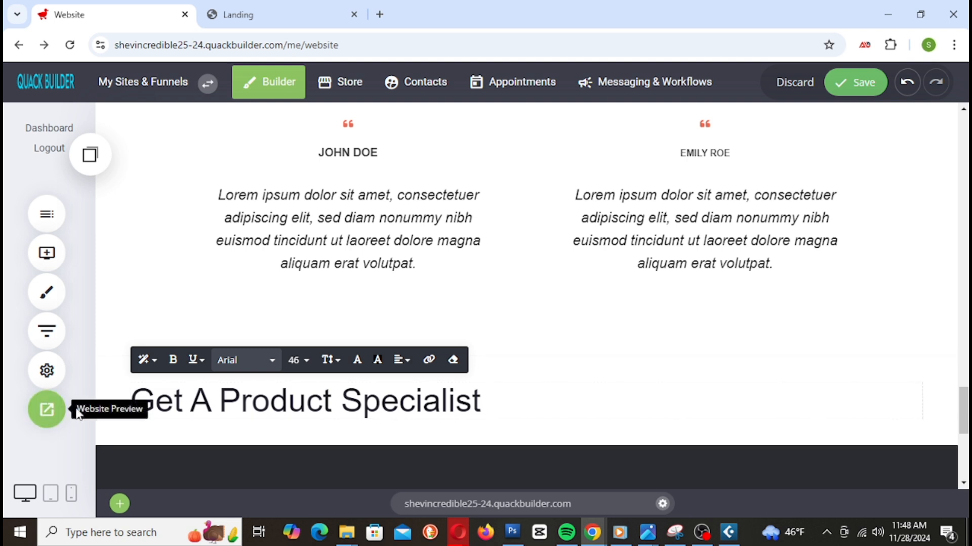
pyautogui.click(133, 400)
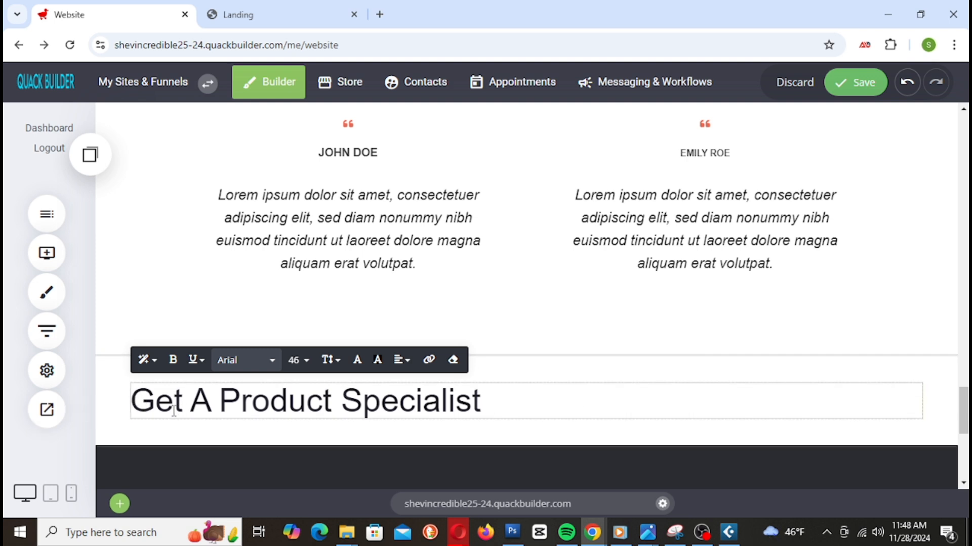
pyautogui.write('Need')
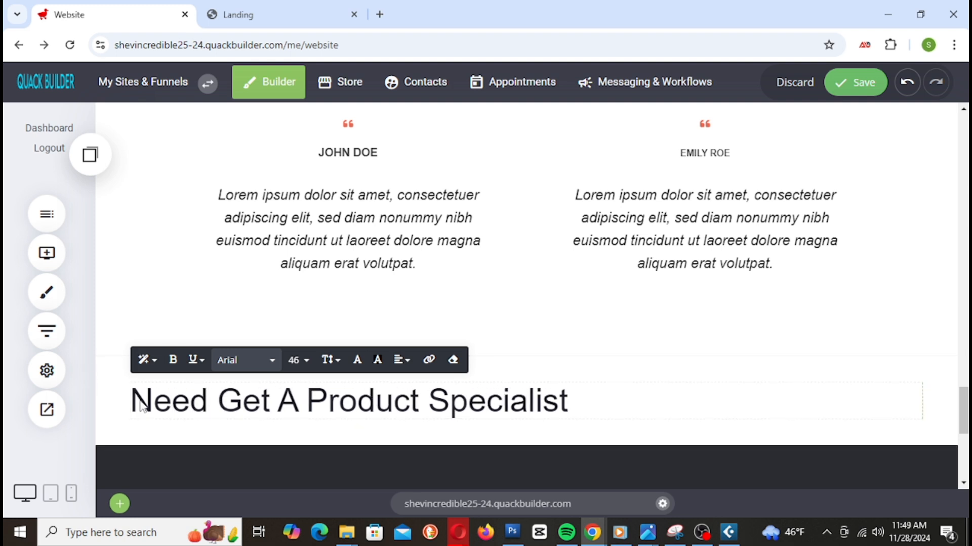
pyautogui.moveTo(218, 404); pyautogui.dragTo(269, 423)
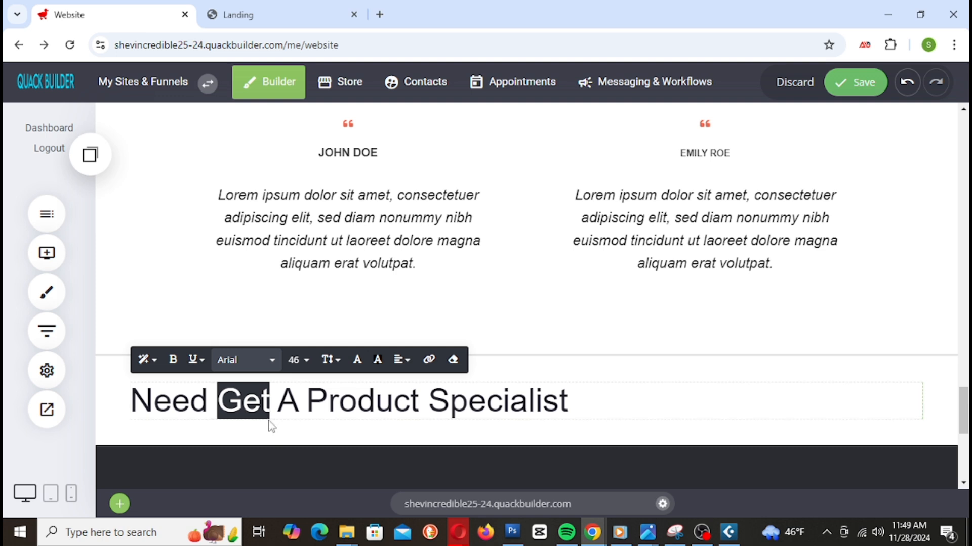
pyautogui.press('BackSpace')
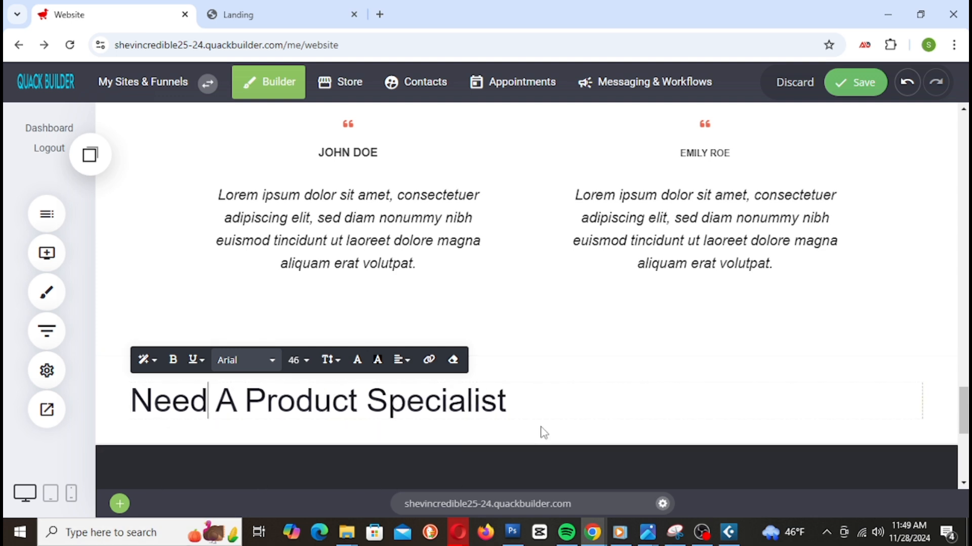
pyautogui.click(842, 96)
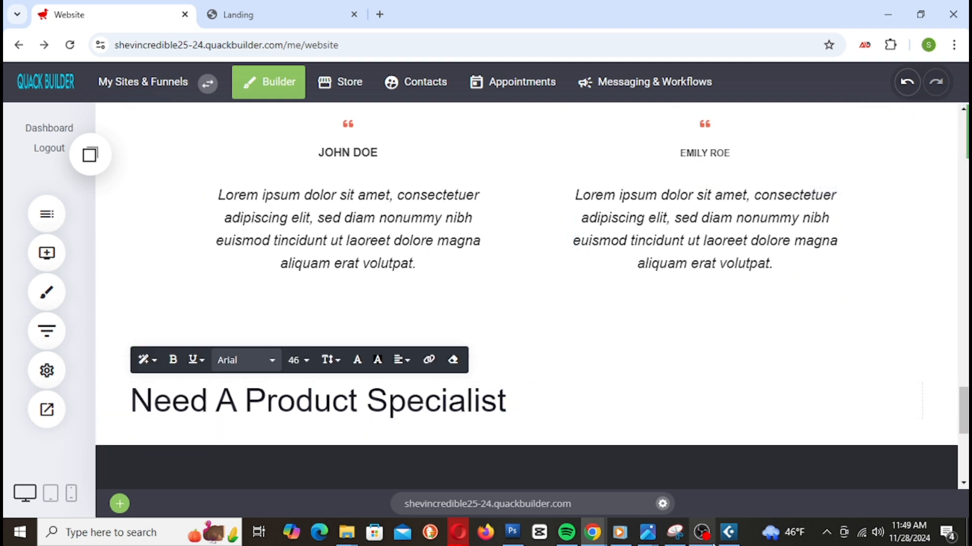
# Step: Add a question mark to the heading and centre-align it
pyautogui.write('?')
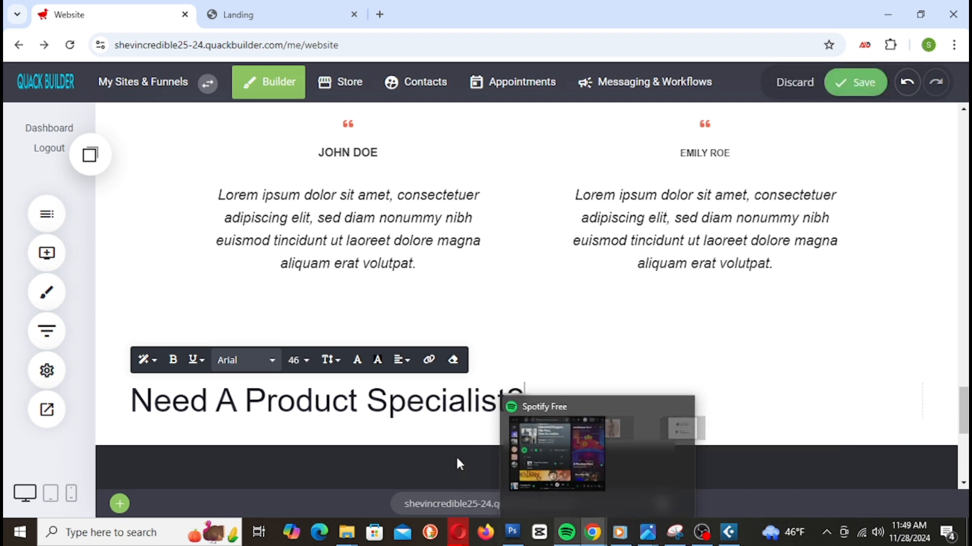
pyautogui.tripleClick(399, 405)
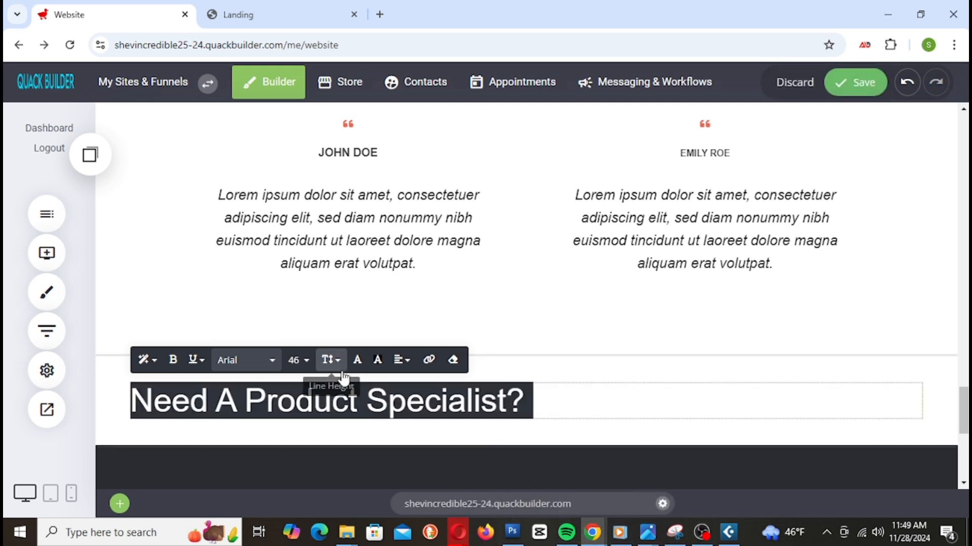
pyautogui.click(403, 364)
pyautogui.click(418, 386)
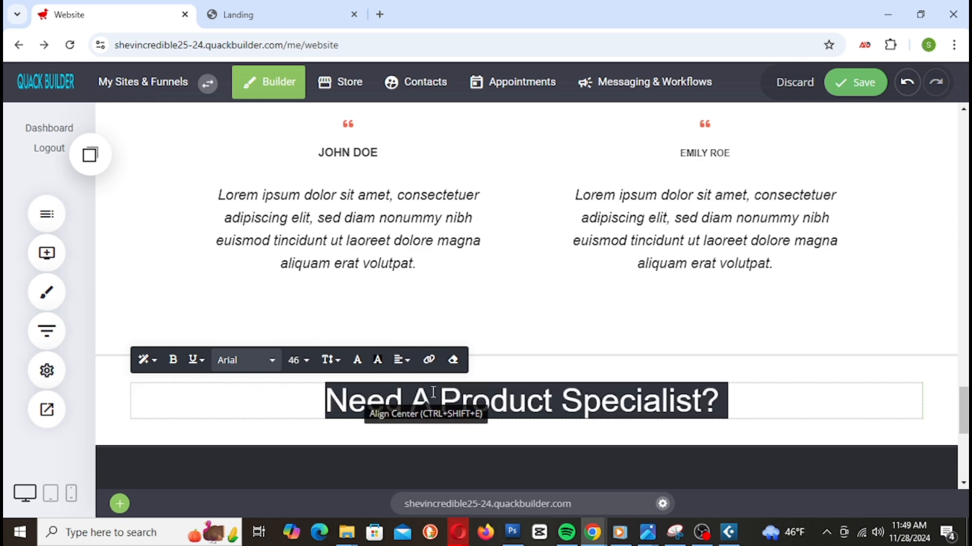
pyautogui.click(939, 349)
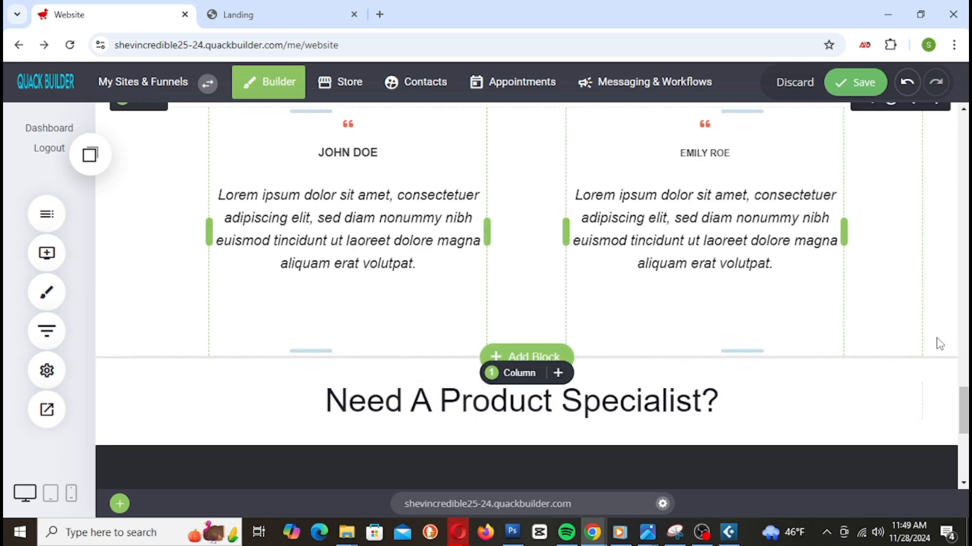
pyautogui.scroll(-4, 823, 317)
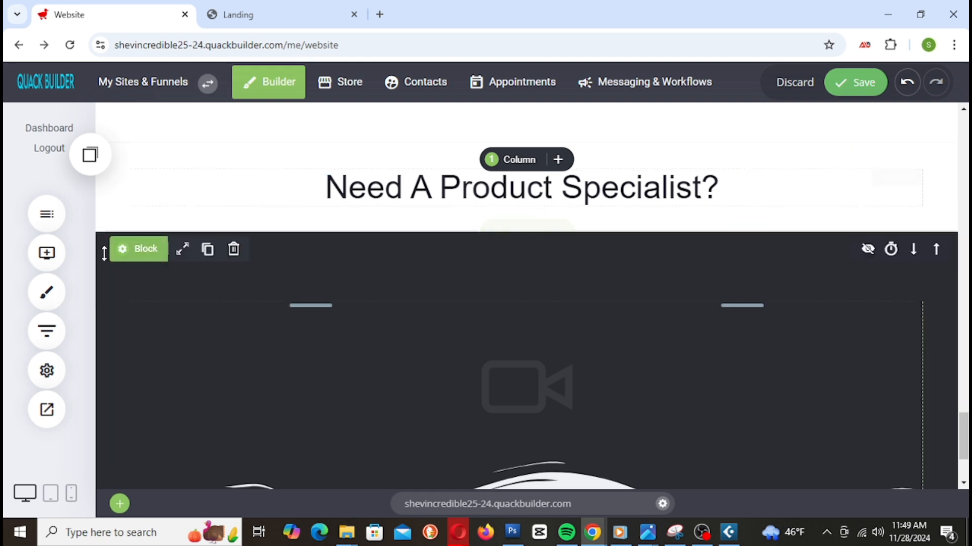
# Step: Add a Text paragraph under the heading, replacing Lorem ipsum with the one-on-one specialist offer
pyautogui.click(46, 253)
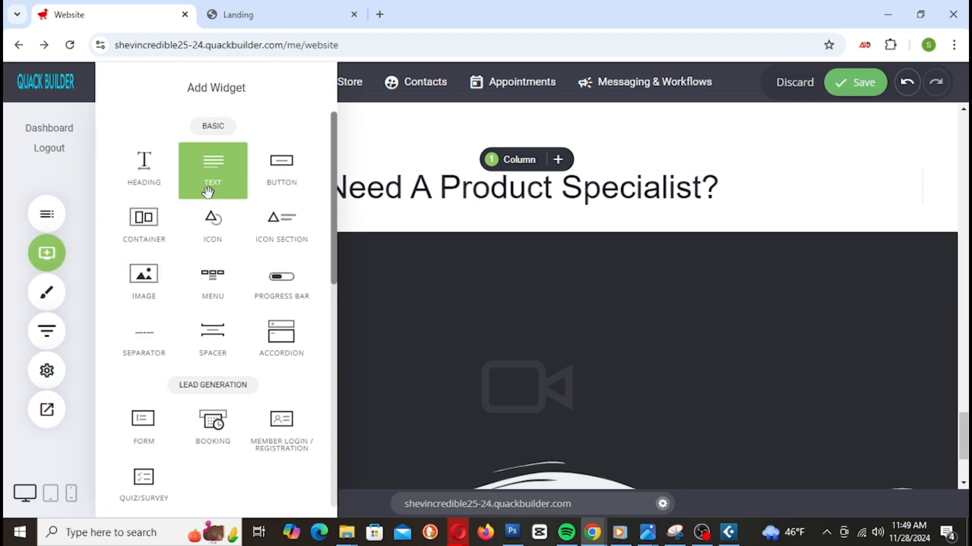
pyautogui.moveTo(207, 179); pyautogui.dragTo(510, 222)
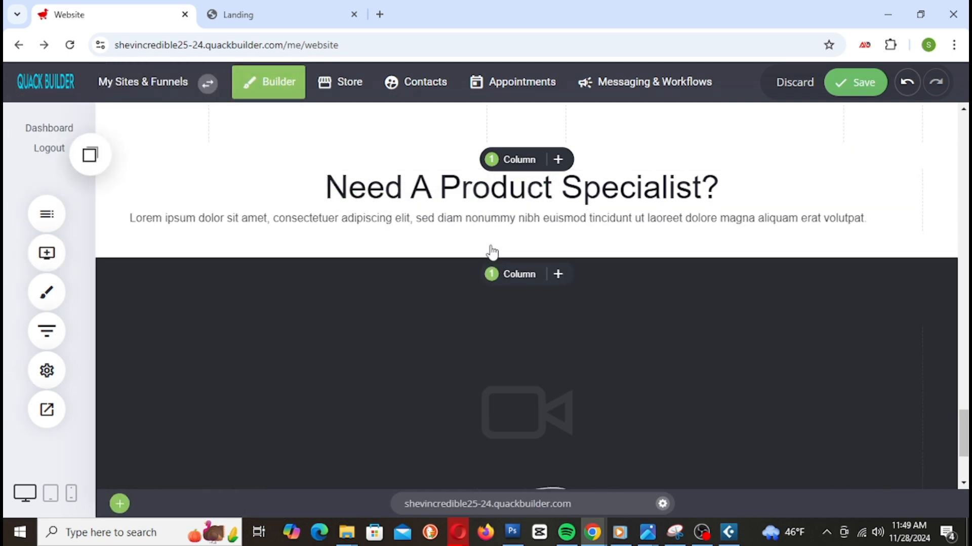
pyautogui.click(860, 82)
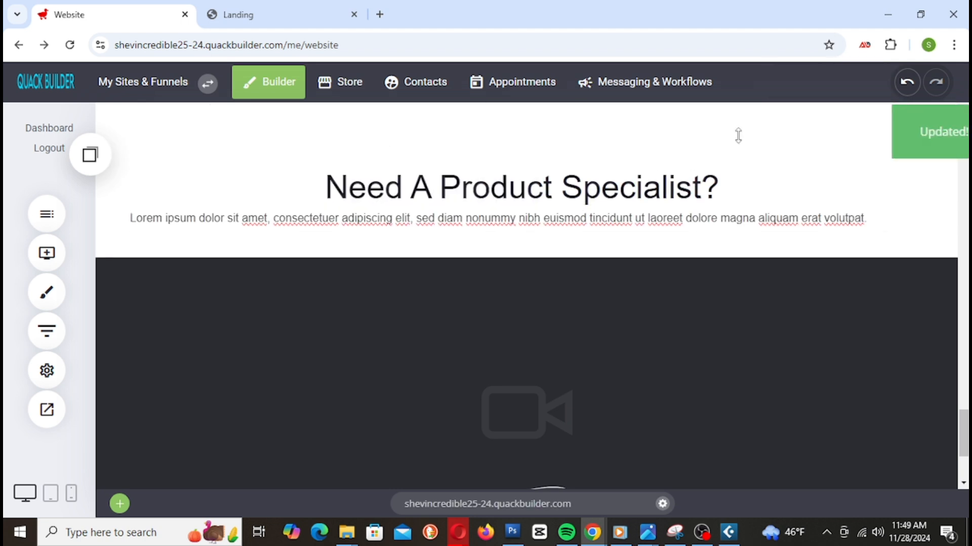
pyautogui.tripleClick(386, 221)
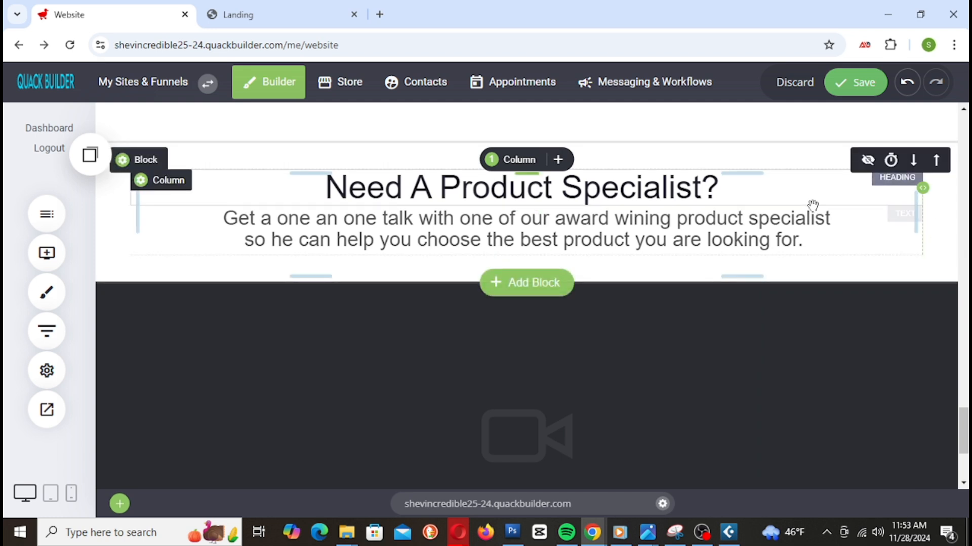
pyautogui.click(855, 83)
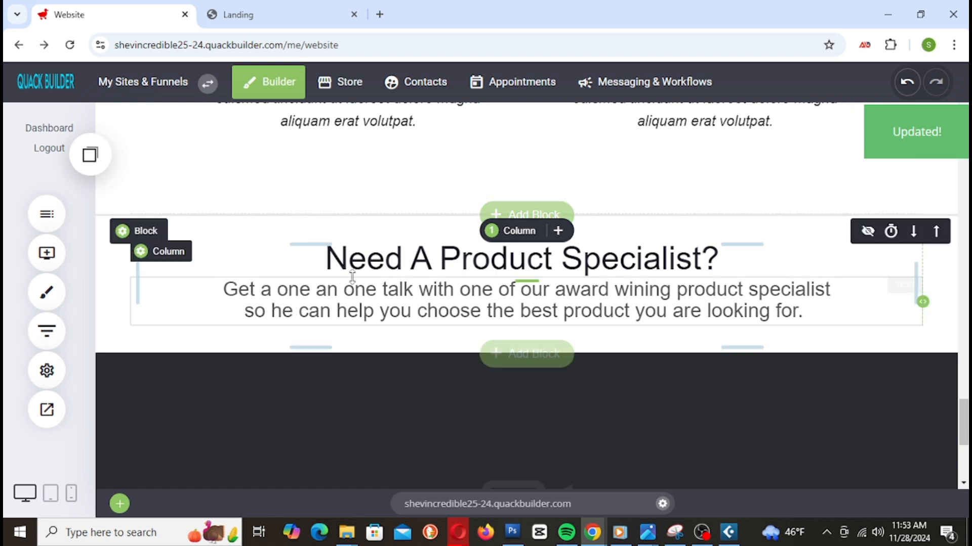
# Step: Reduce the section's bottom and top padding slightly, saving each change
pyautogui.moveTo(568, 340); pyautogui.dragTo(569, 334)
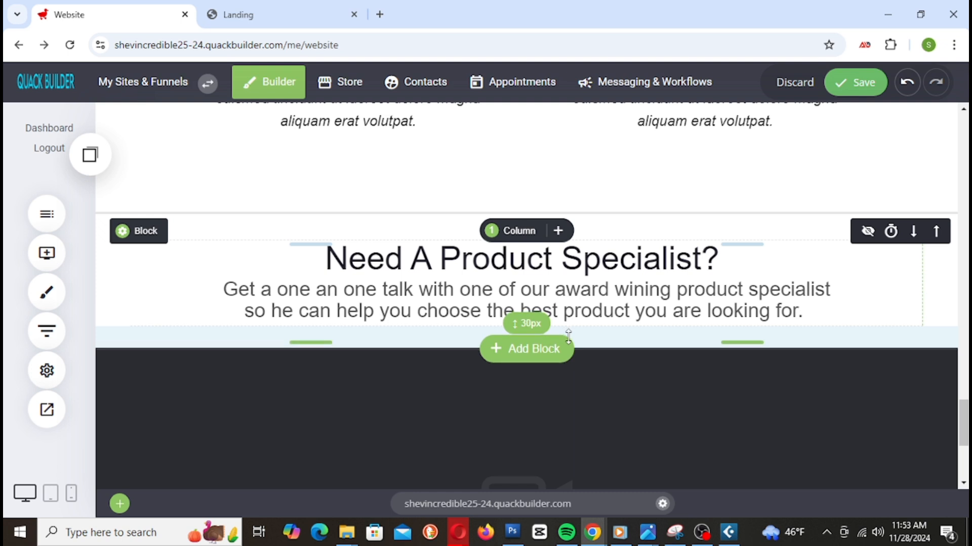
pyautogui.click(855, 82)
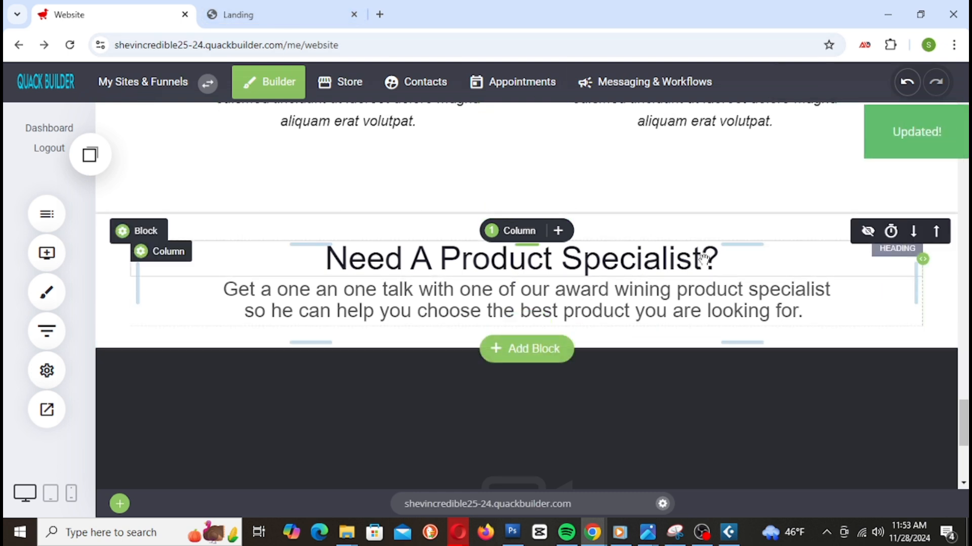
pyautogui.moveTo(603, 226); pyautogui.dragTo(604, 221)
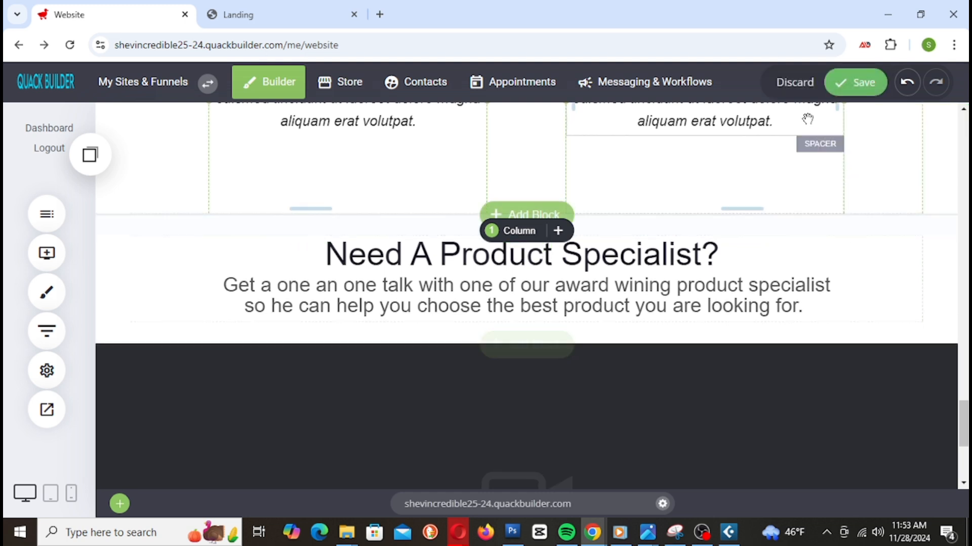
pyautogui.click(860, 82)
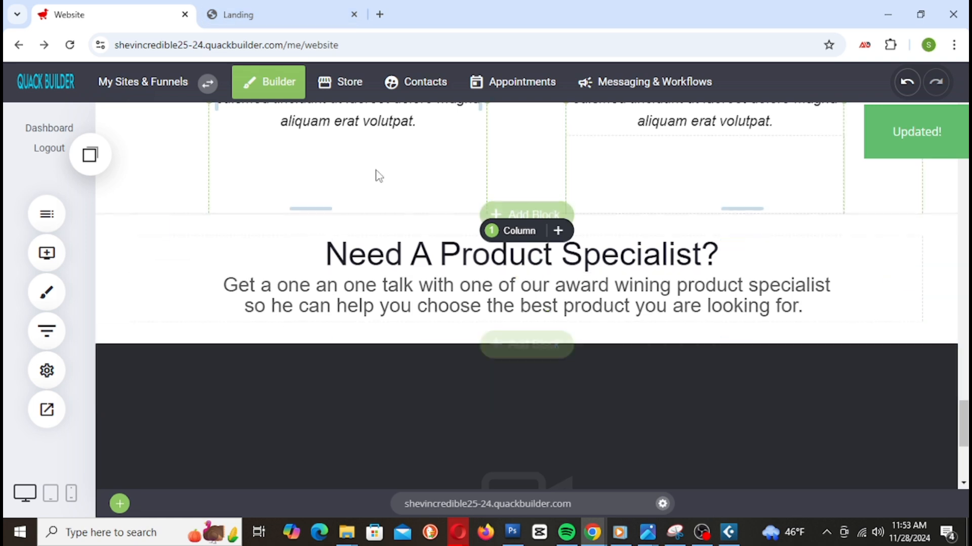
pyautogui.click(259, 15)
pyautogui.rightClick(259, 13)
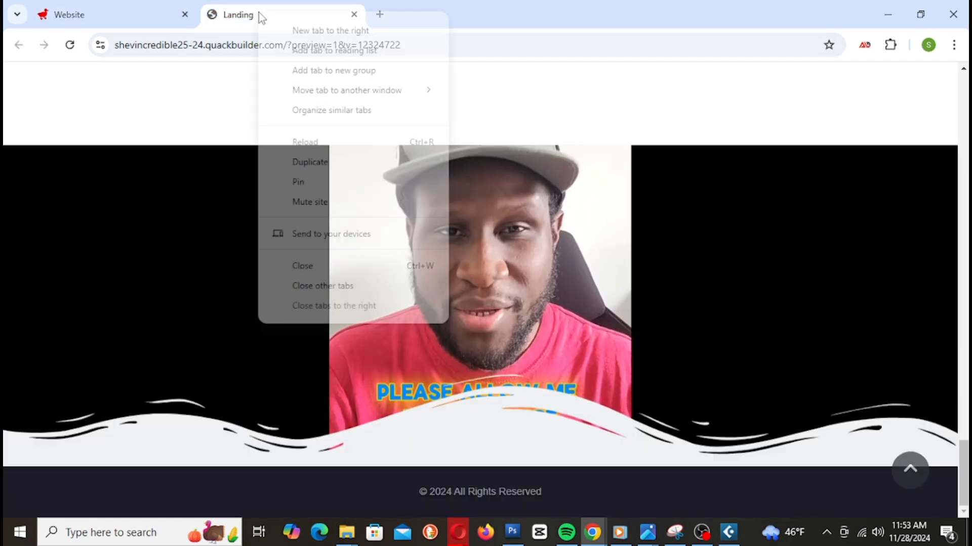
pyautogui.click(336, 141)
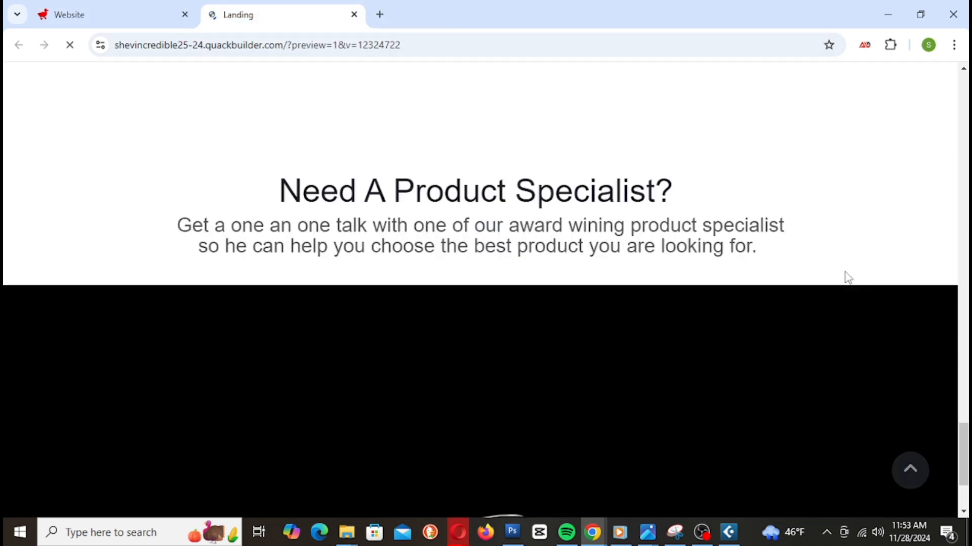
pyautogui.scroll(-5, 840, 264)
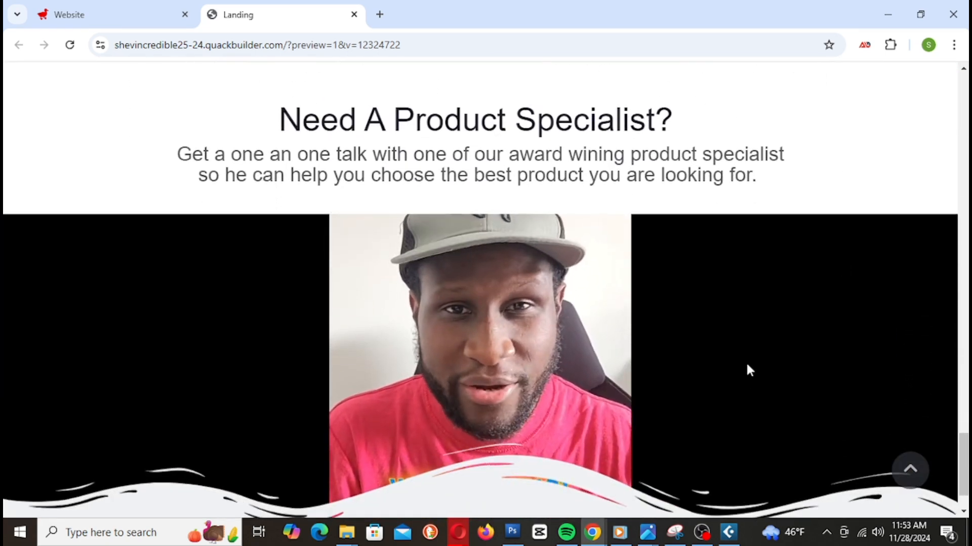
pyautogui.scroll(12, 747, 369)
pyautogui.scroll(5, 743, 375)
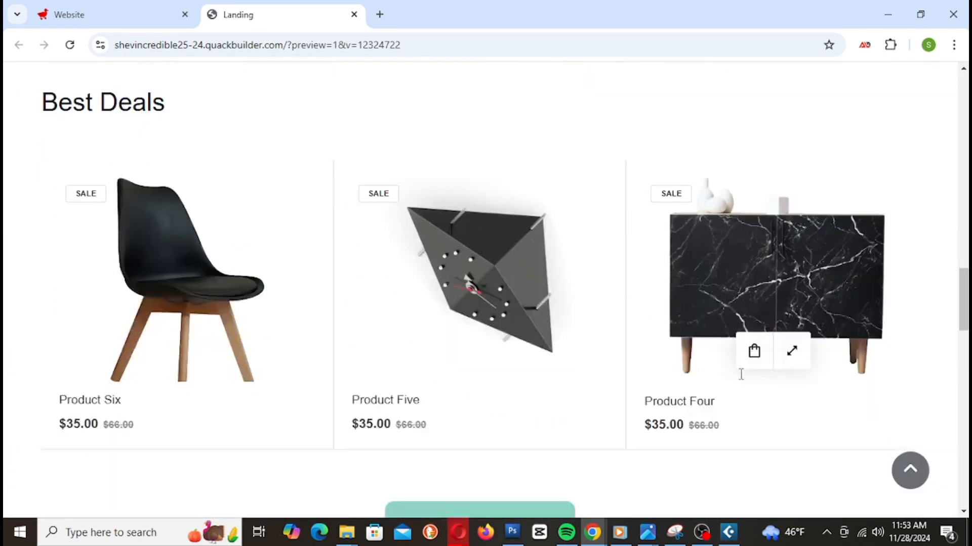
pyautogui.scroll(-20, 739, 373)
pyautogui.scroll(-1, 715, 350)
pyautogui.scroll(4, 715, 346)
pyautogui.scroll(-5, 715, 346)
pyautogui.scroll(5, 715, 346)
pyautogui.scroll(3, 716, 352)
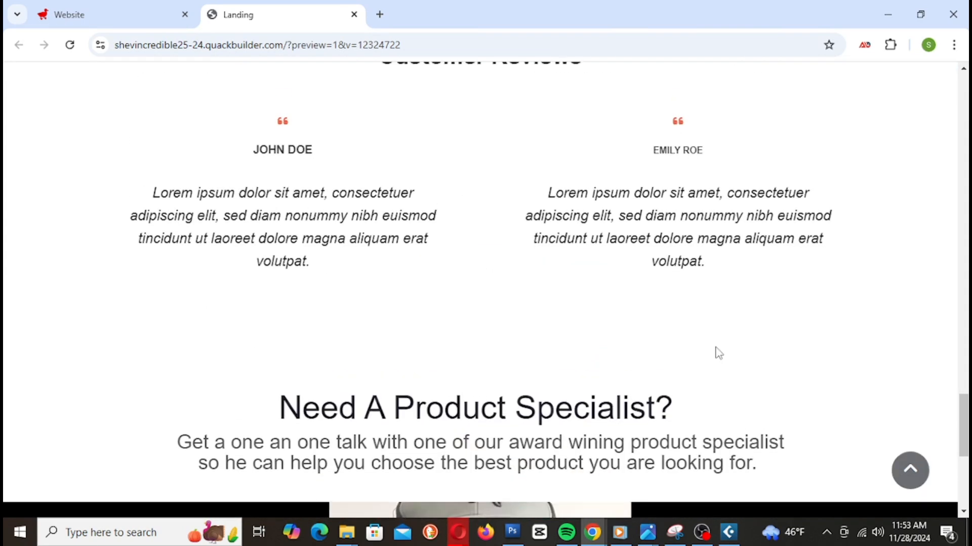
pyautogui.scroll(-5, 718, 353)
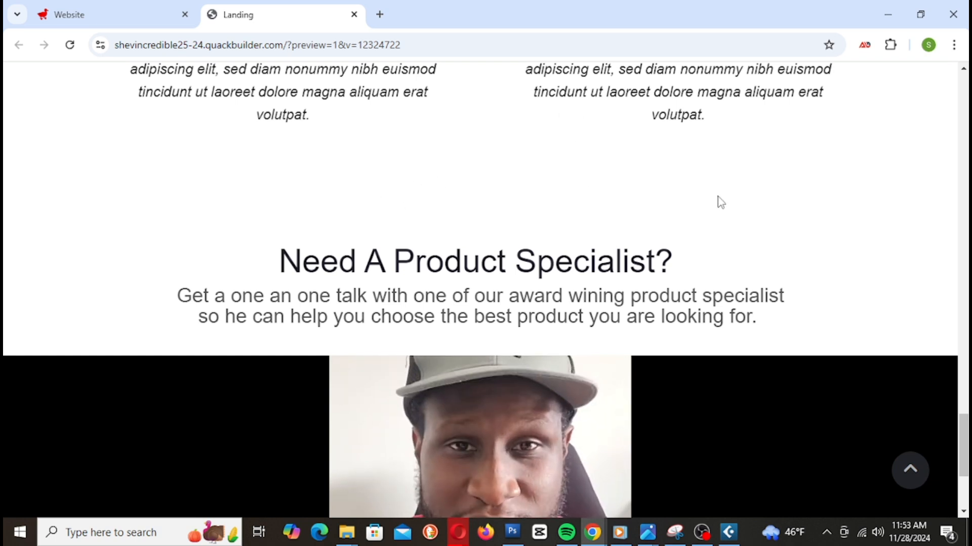
pyautogui.scroll(-4, 721, 202)
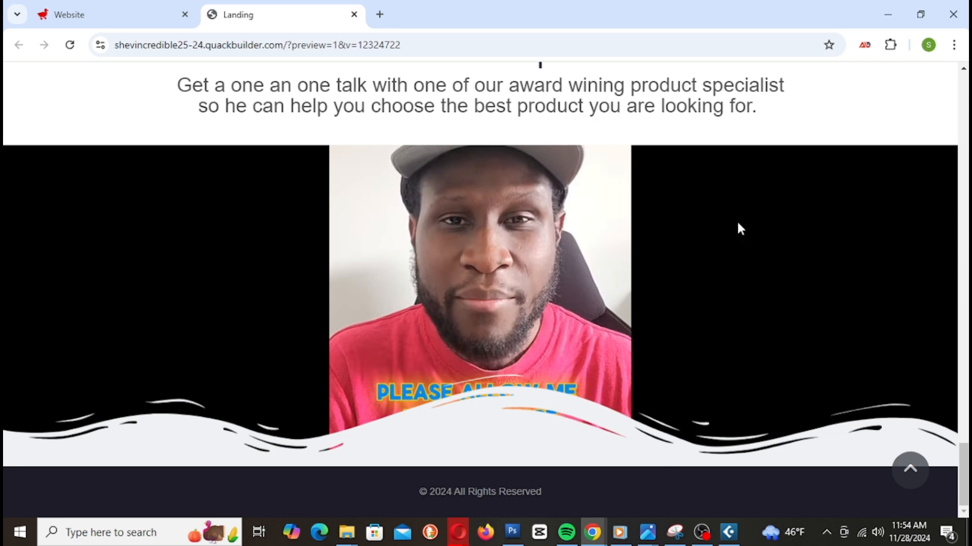
pyautogui.click(123, 15)
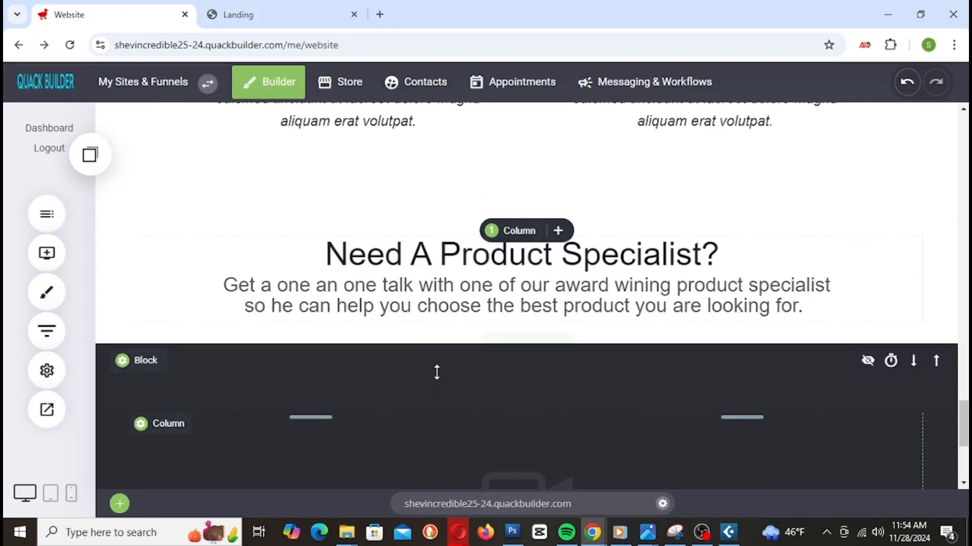
pyautogui.scroll(-4, 445, 354)
# Step: Change the video block's inverted divider shape to Brush and save the site
pyautogui.click(158, 153)
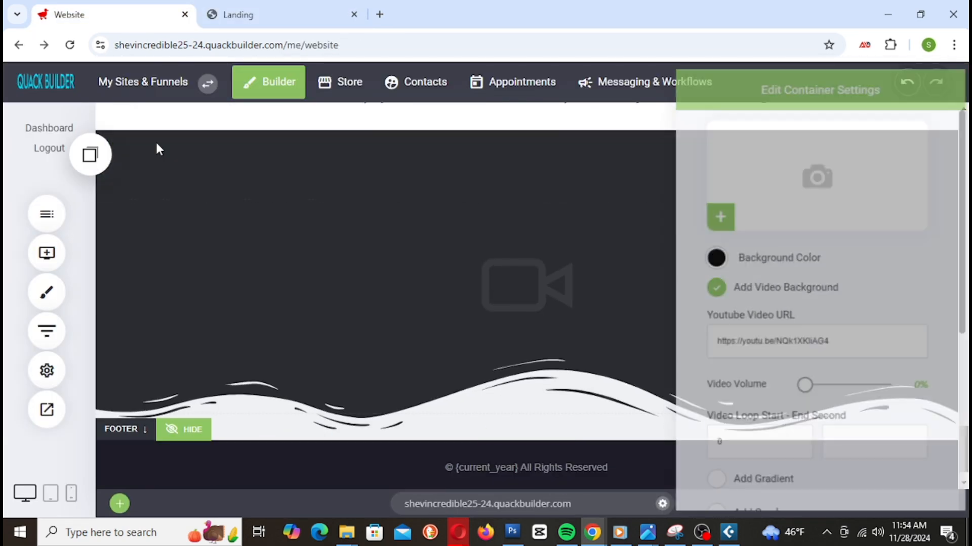
pyautogui.scroll(-4, 879, 310)
pyautogui.scroll(-2, 803, 375)
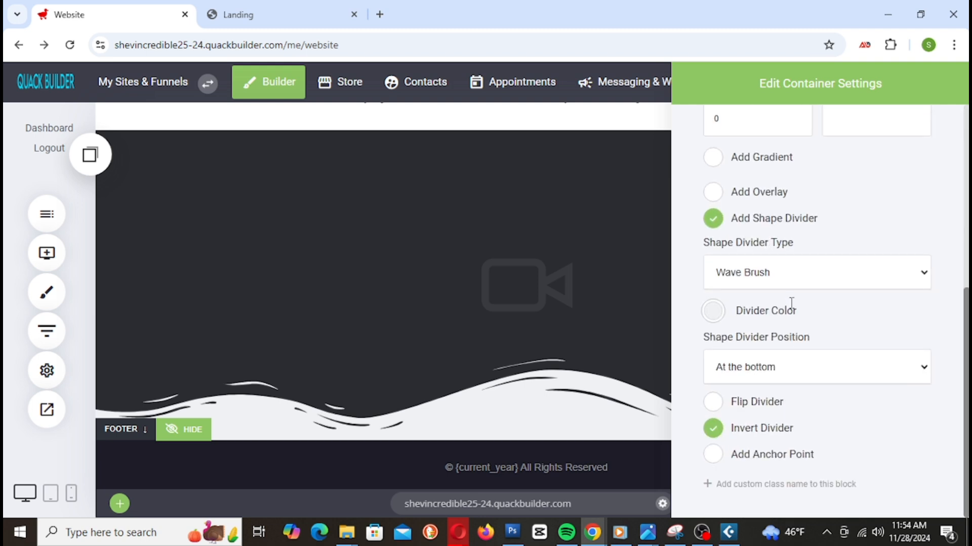
pyautogui.click(787, 274)
pyautogui.click(747, 184)
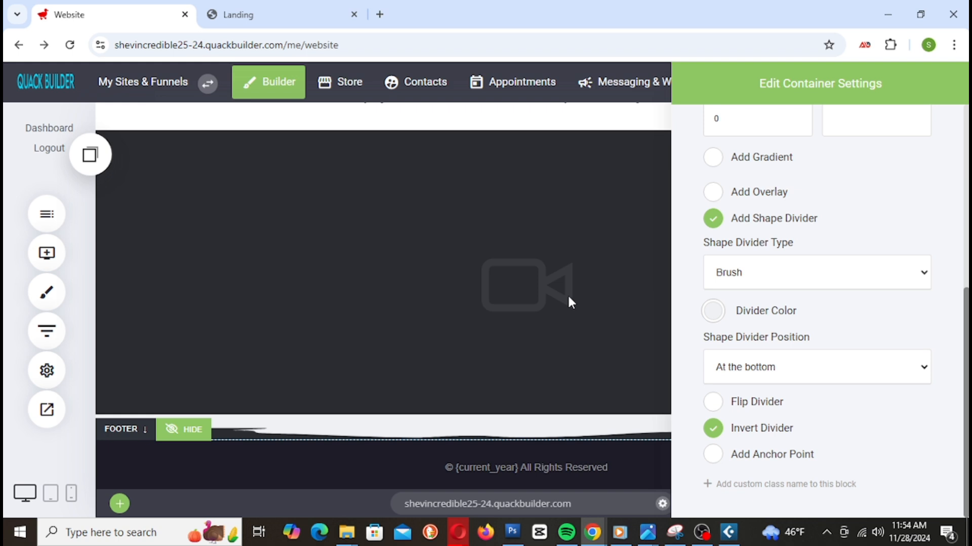
pyautogui.click(522, 290)
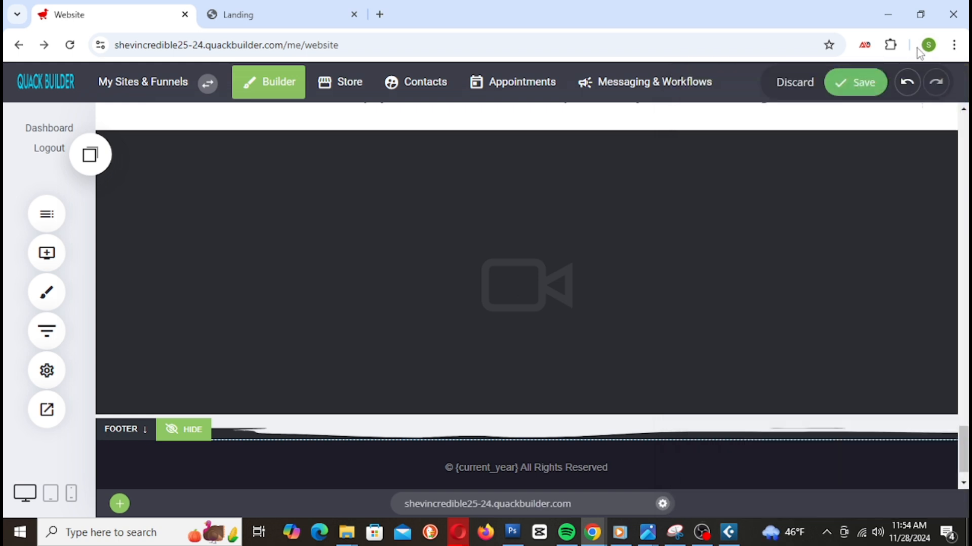
pyautogui.click(862, 86)
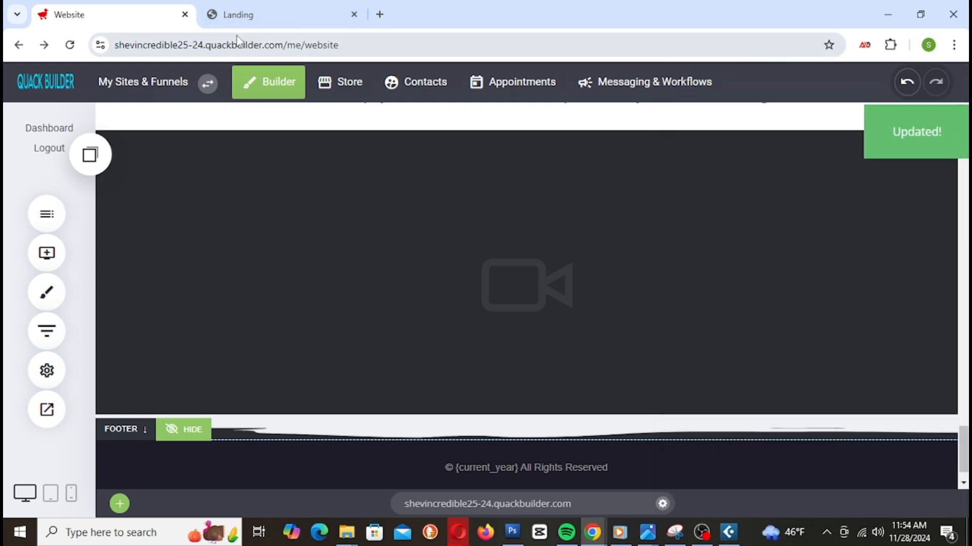
pyautogui.click(256, 15)
pyautogui.rightClick(256, 17)
# Step: Reload the Landing preview and check the brush-edged video block above the footer
pyautogui.click(311, 135)
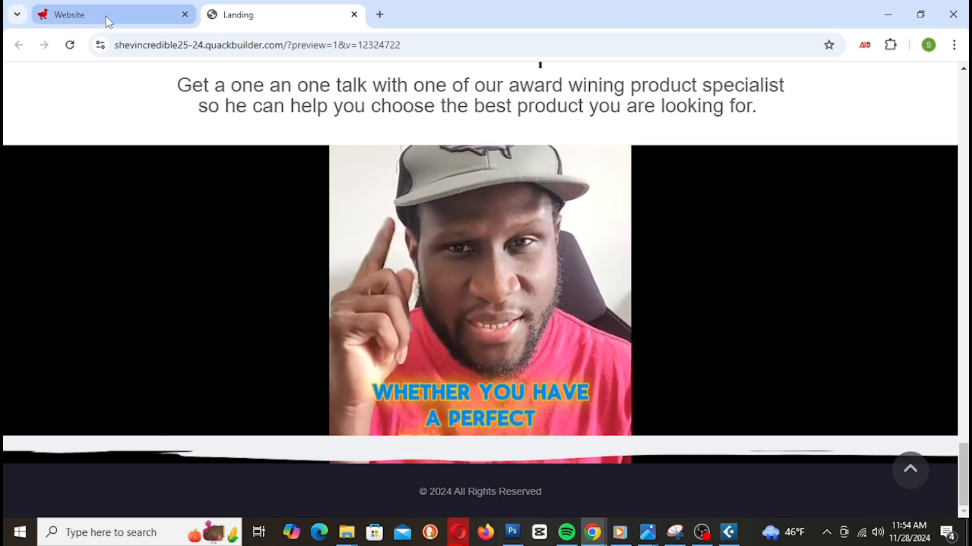
pyautogui.scroll(4, 800, 288)
pyautogui.scroll(-4, 781, 296)
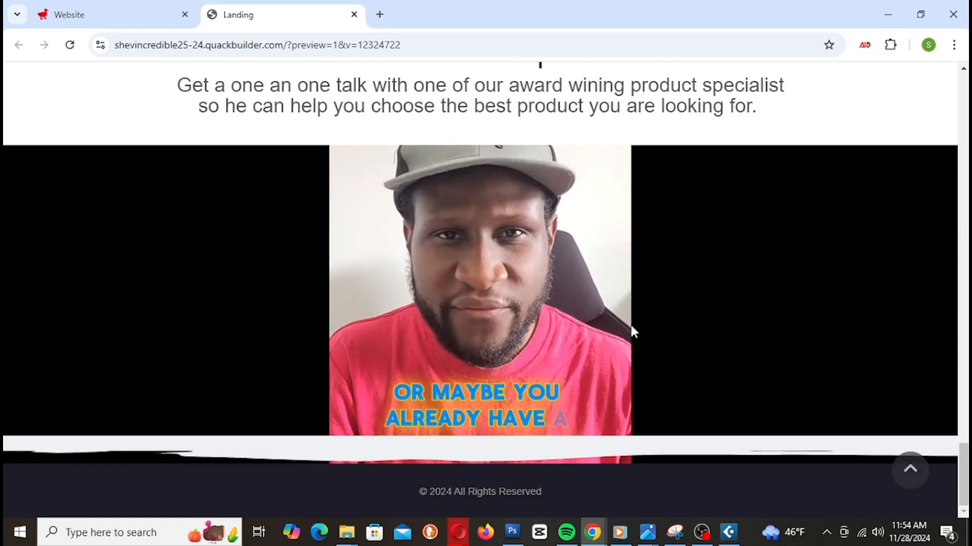
pyautogui.scroll(2, 631, 382)
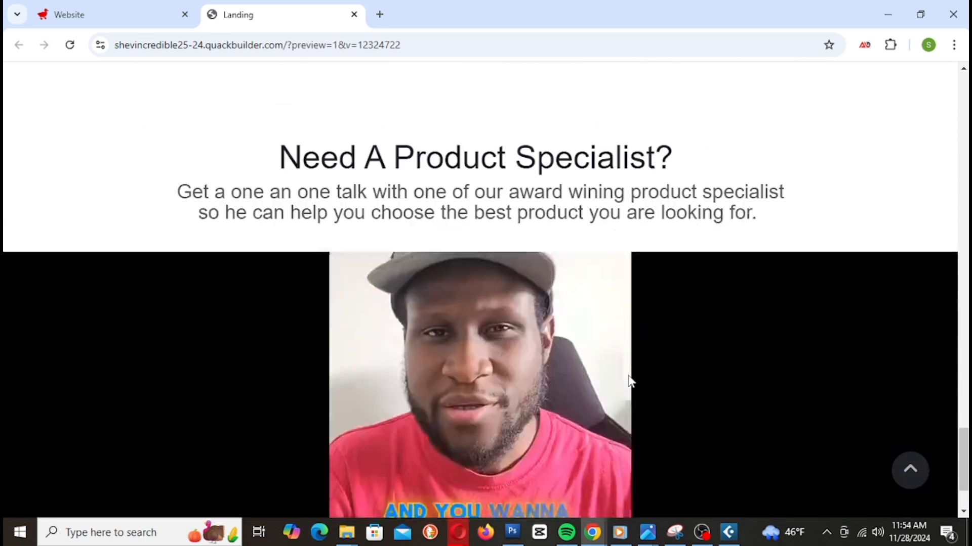
pyautogui.scroll(-2, 629, 382)
pyautogui.click(101, 23)
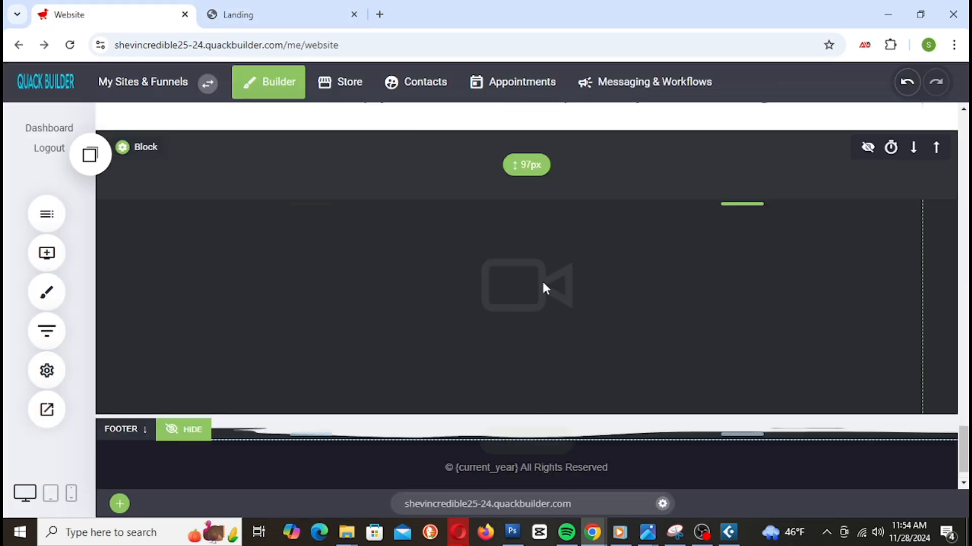
# Step: Place a saved Container from Saved Blocks & Elements below the video block
pyautogui.scroll(-1, 506, 273)
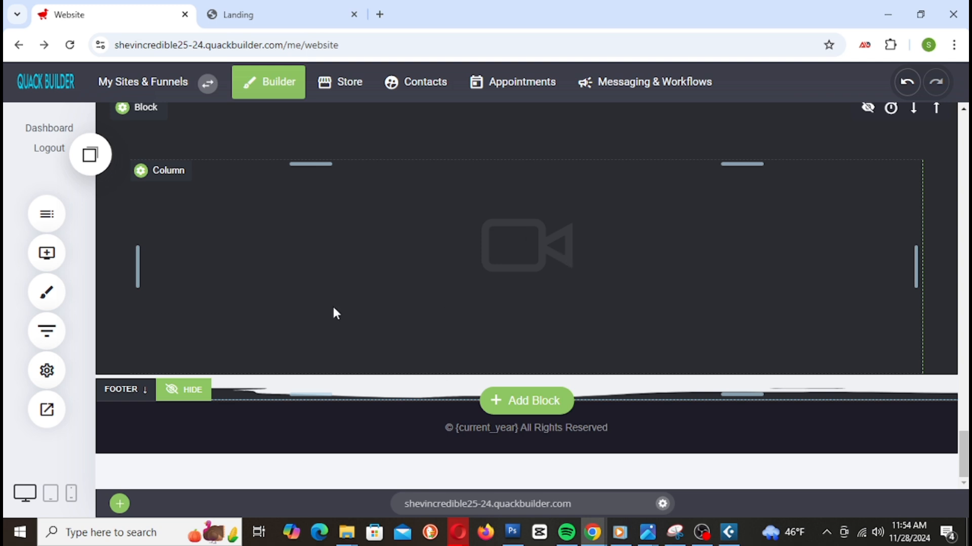
pyautogui.scroll(6, 366, 314)
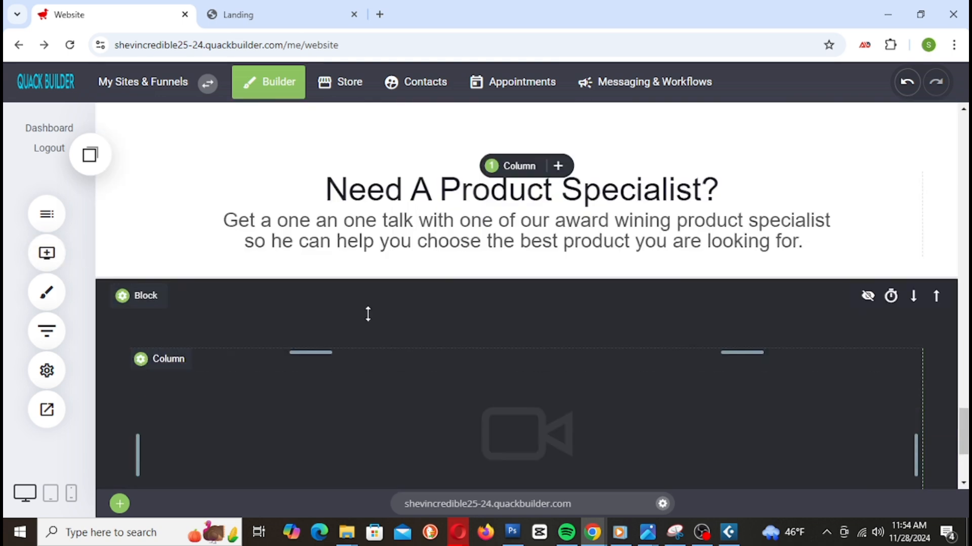
pyautogui.scroll(-2, 373, 318)
pyautogui.scroll(-1, 551, 327)
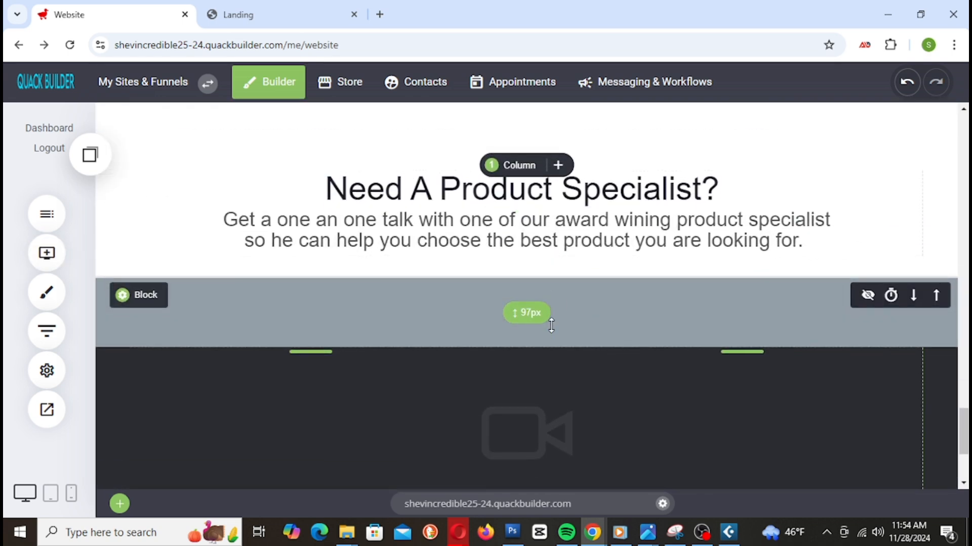
pyautogui.scroll(1, 265, 233)
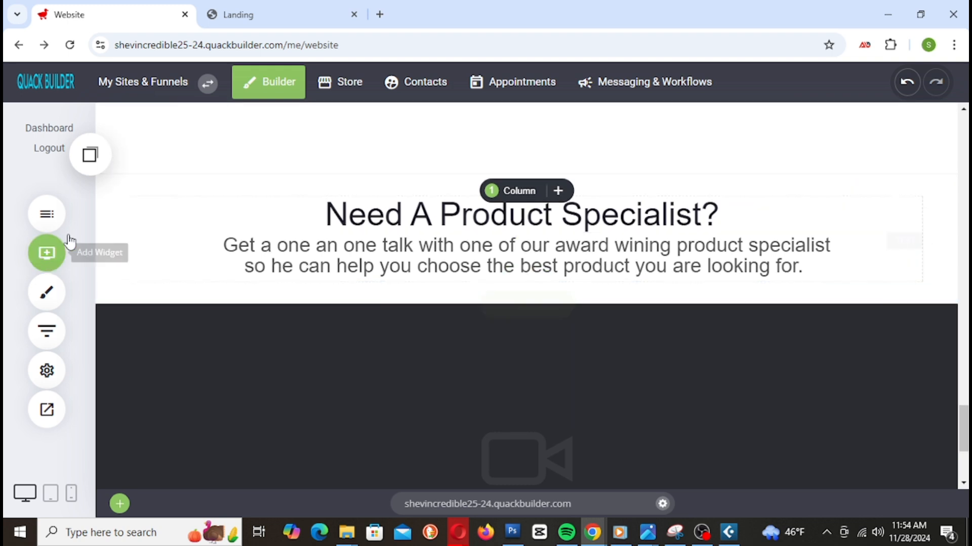
pyautogui.scroll(-3, 501, 304)
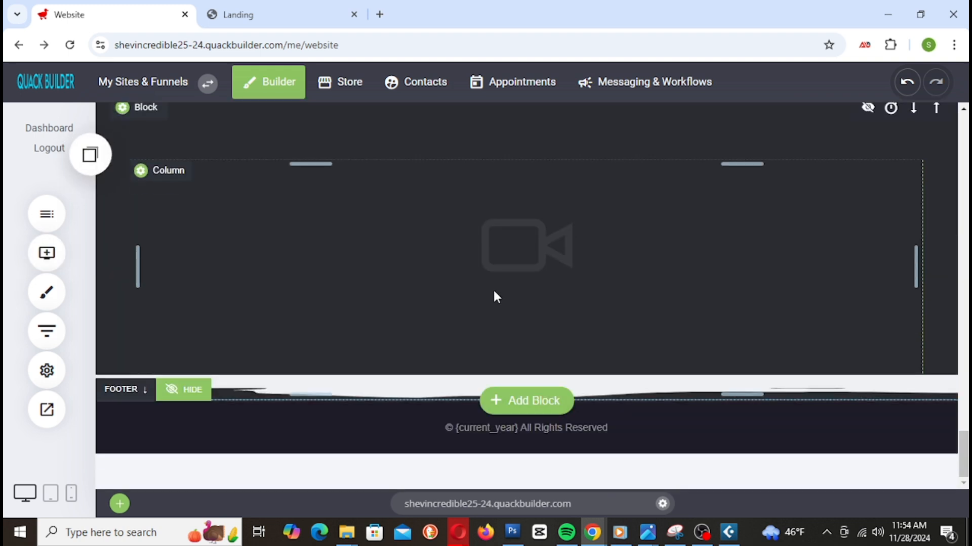
pyautogui.click(91, 154)
pyautogui.moveTo(150, 296); pyautogui.dragTo(481, 377)
# Step: Save the page with the new section
pyautogui.scroll(-2, 639, 329)
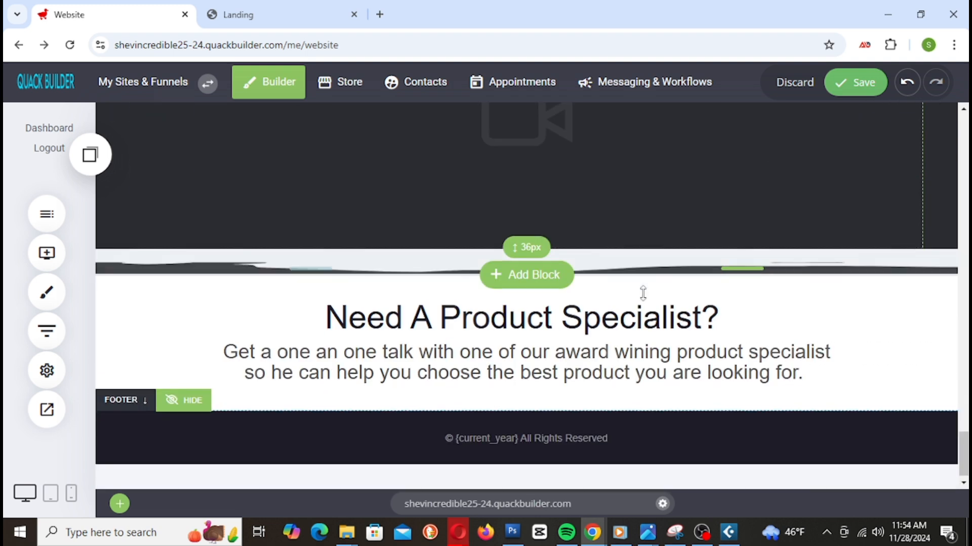
pyautogui.click(867, 92)
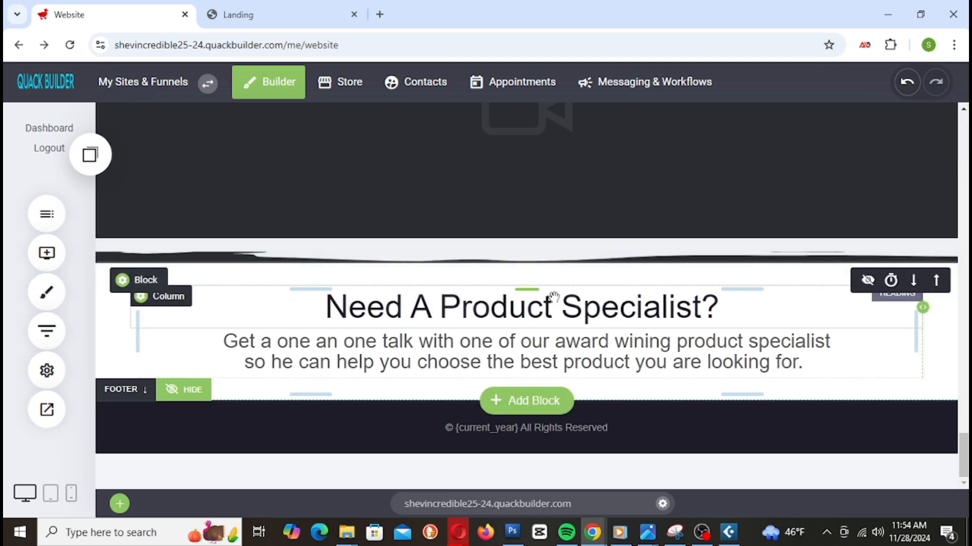
pyautogui.scroll(3, 553, 299)
pyautogui.scroll(-3, 553, 299)
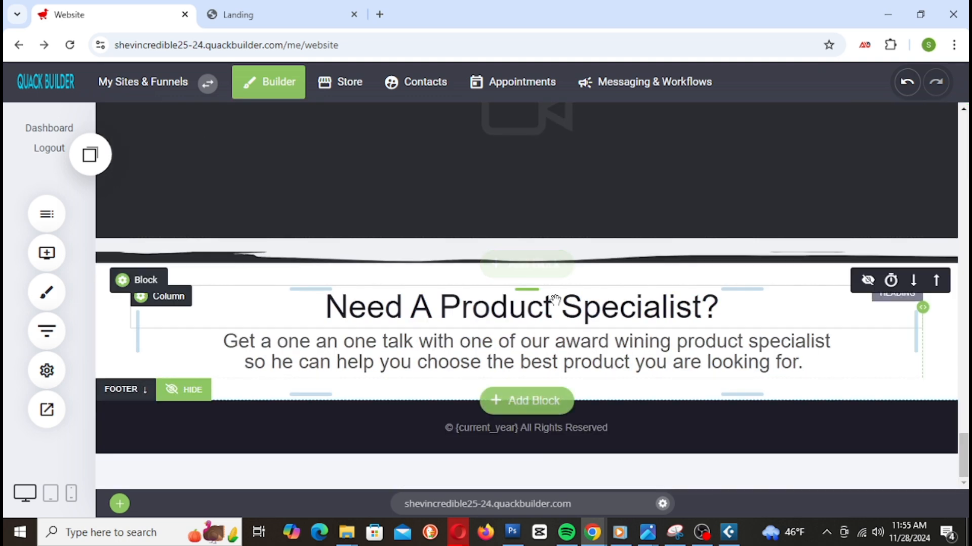
# Step: Replace the heading below the video block with 'Please don't wait catch we wile you can'
pyautogui.click(365, 304)
pyautogui.click(344, 311)
pyautogui.moveTo(330, 310); pyautogui.dragTo(720, 322)
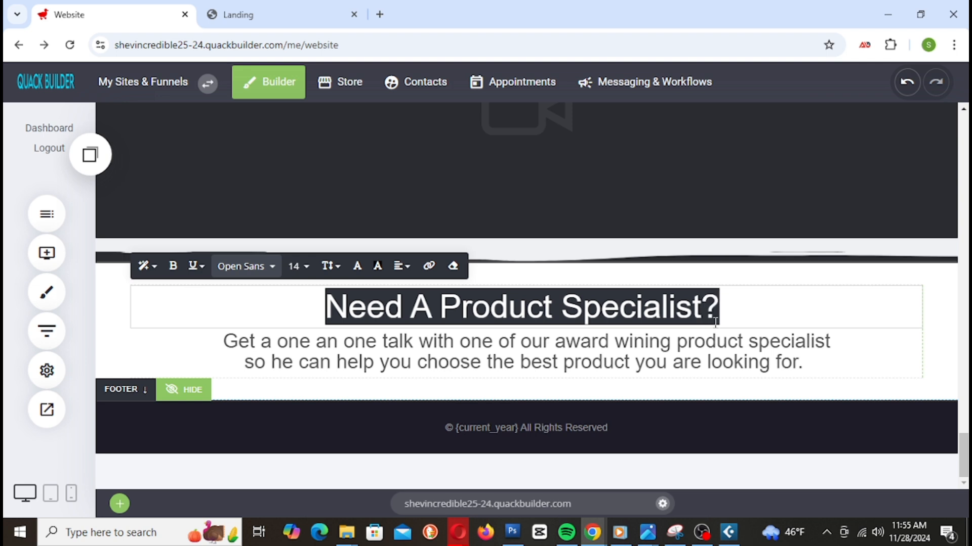
pyautogui.write("Please don't wait catch we wil")
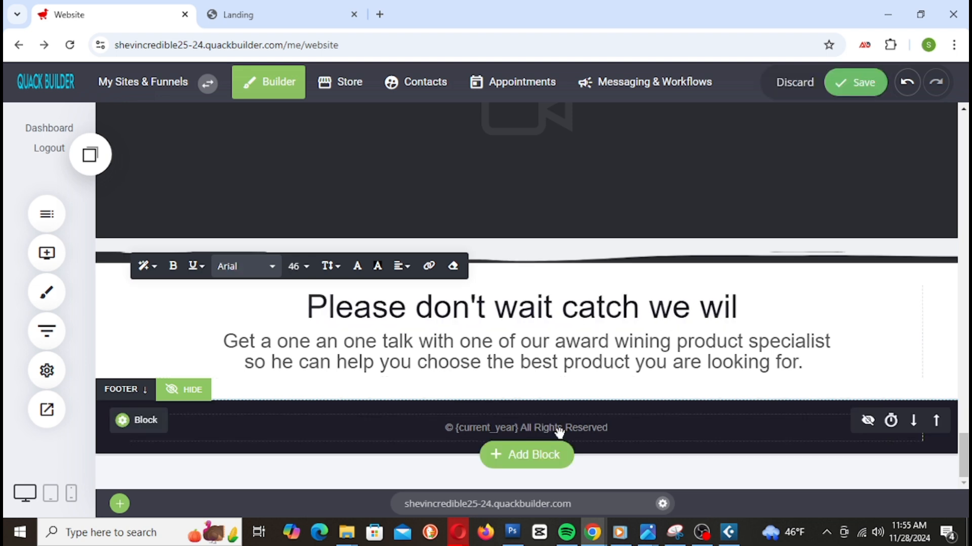
pyautogui.write('e you can')
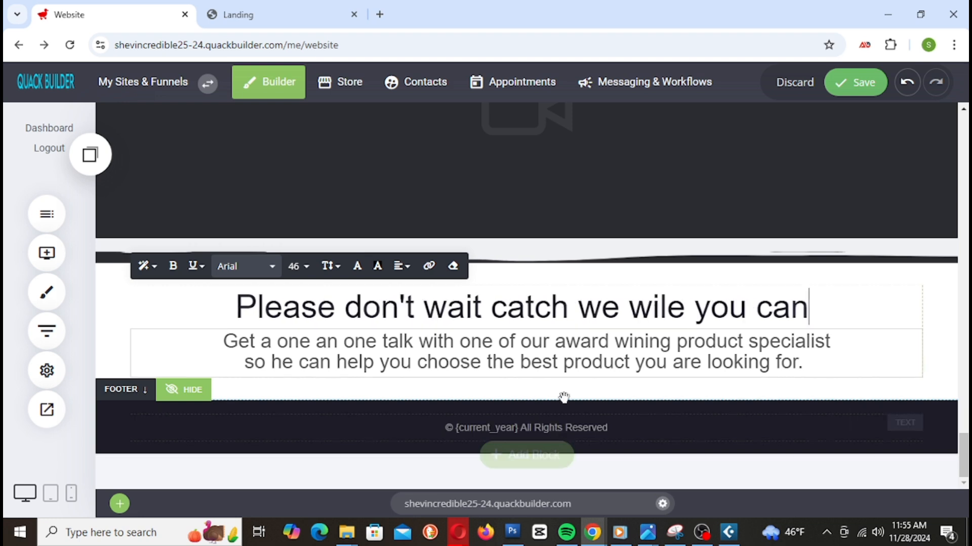
pyautogui.click(387, 368)
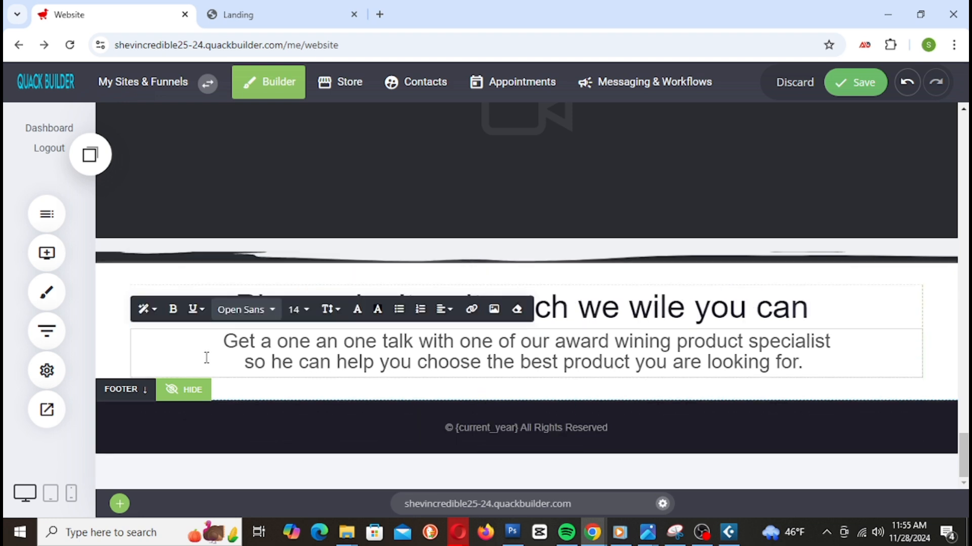
# Step: Replace the subtext with 'Get the help you nee wile we online'
pyautogui.moveTo(217, 342); pyautogui.dragTo(813, 404)
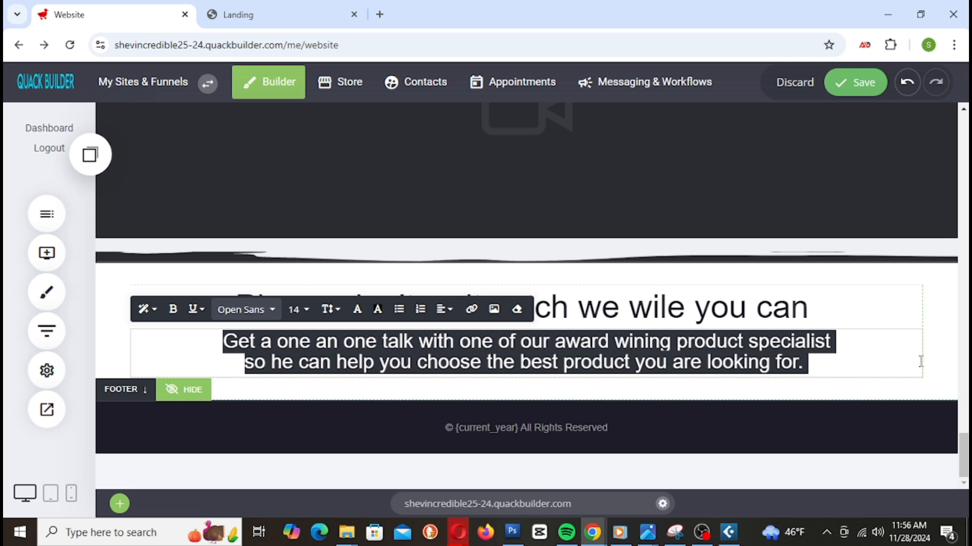
pyautogui.write('get')
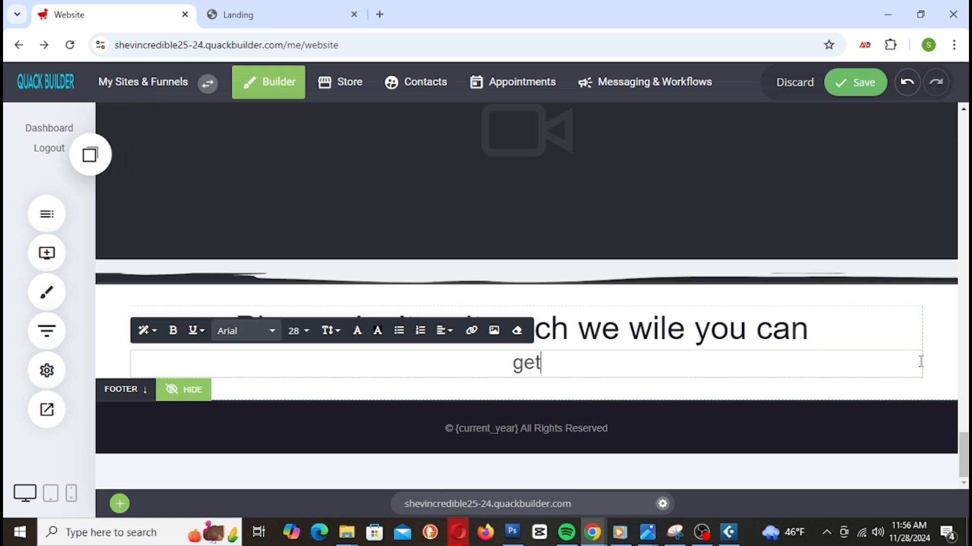
pyautogui.press('BackSpace')
pyautogui.press('BackSpace')
pyautogui.press('BackSpace')
pyautogui.press('BackSpace')
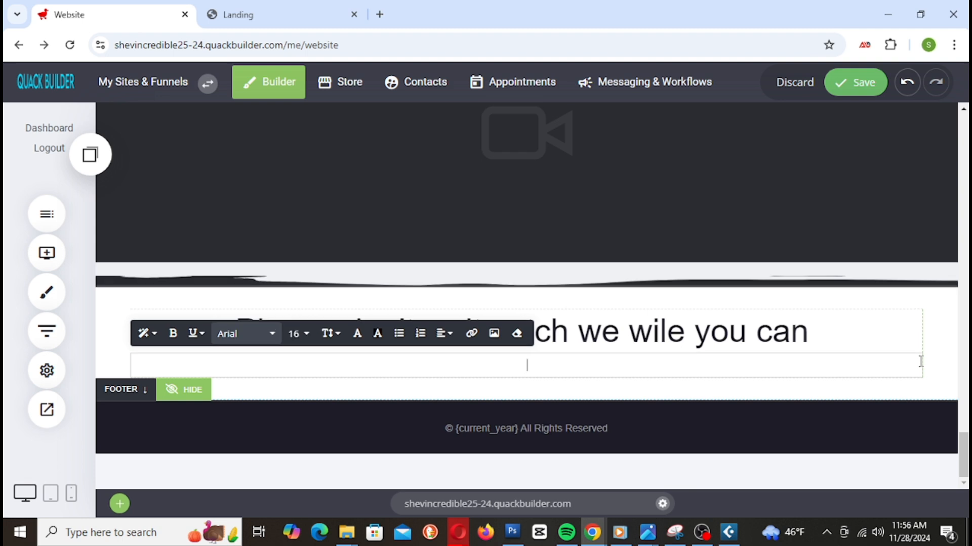
pyautogui.write('g')
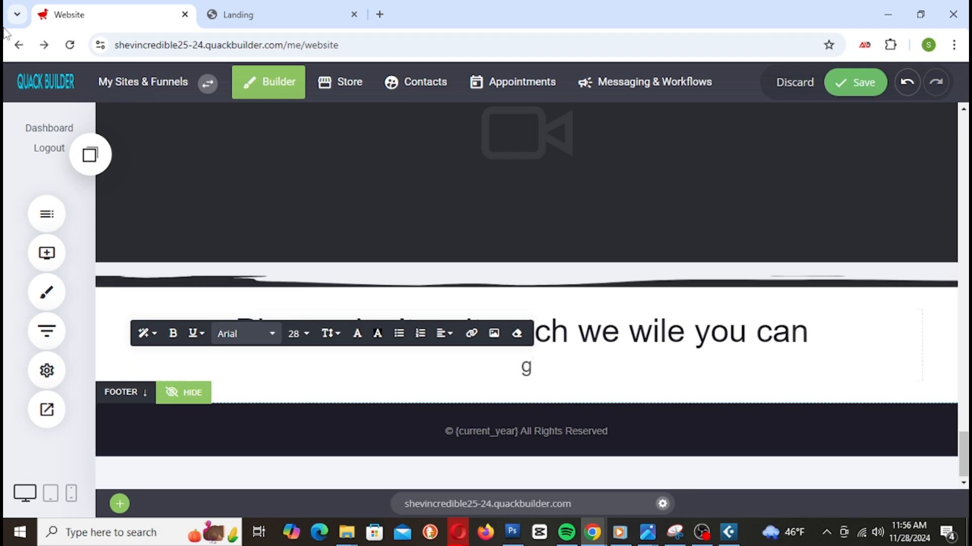
pyautogui.moveTo(534, 370); pyautogui.dragTo(519, 372)
pyautogui.write('Get ')
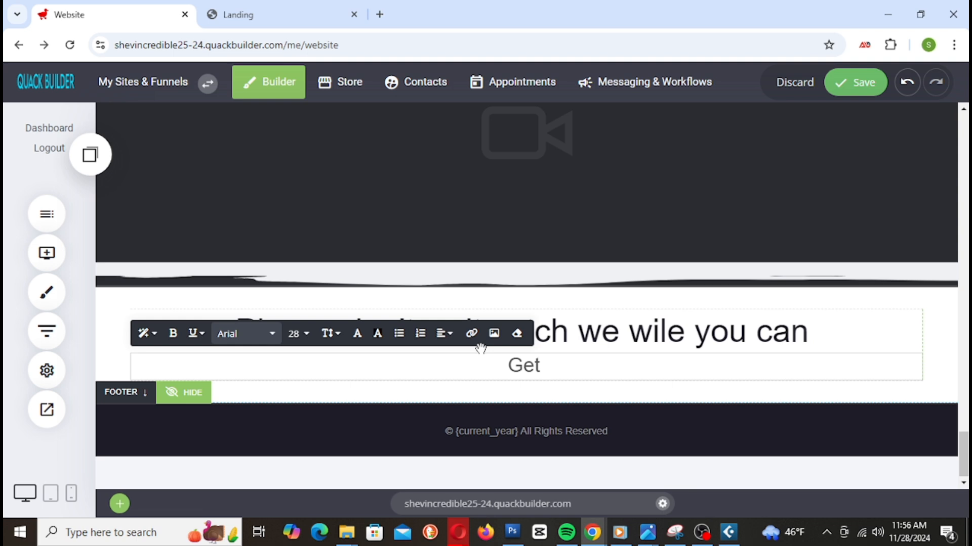
pyautogui.write('h')
pyautogui.press('BackSpace')
pyautogui.write('the he')
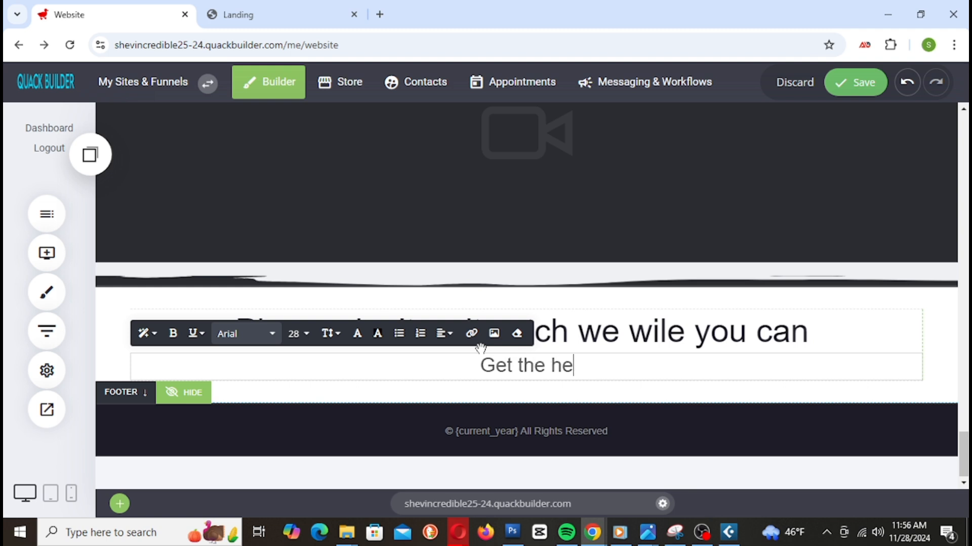
pyautogui.write('lp you ')
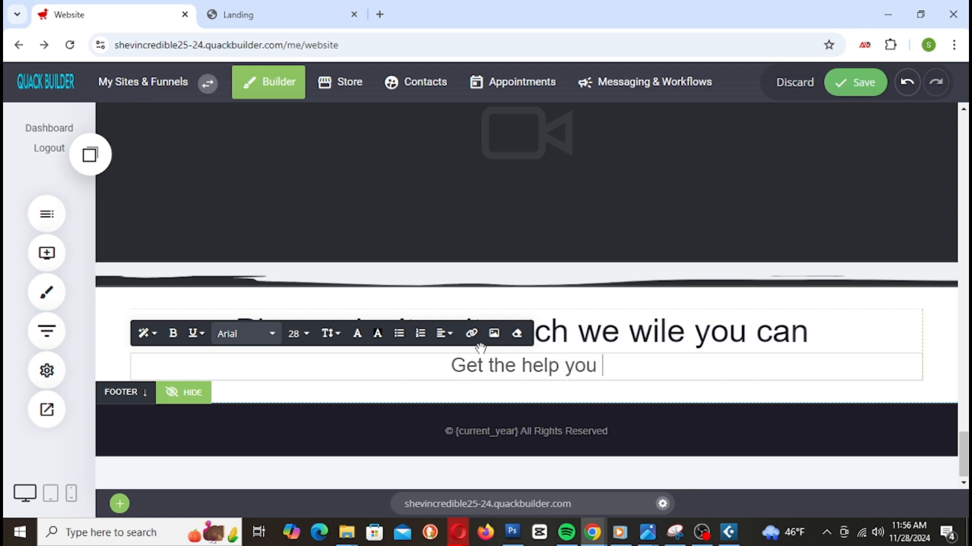
pyautogui.write('nee ')
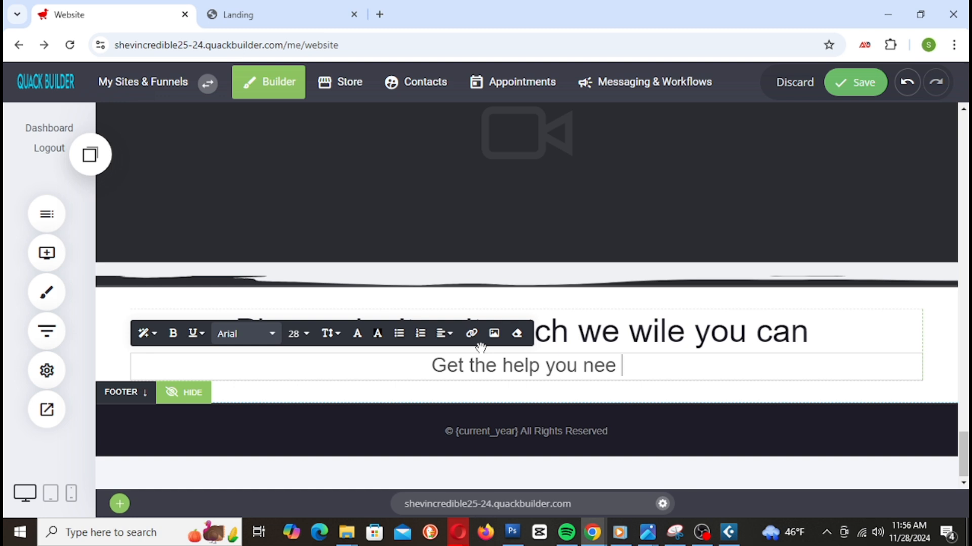
pyautogui.write('wile we ')
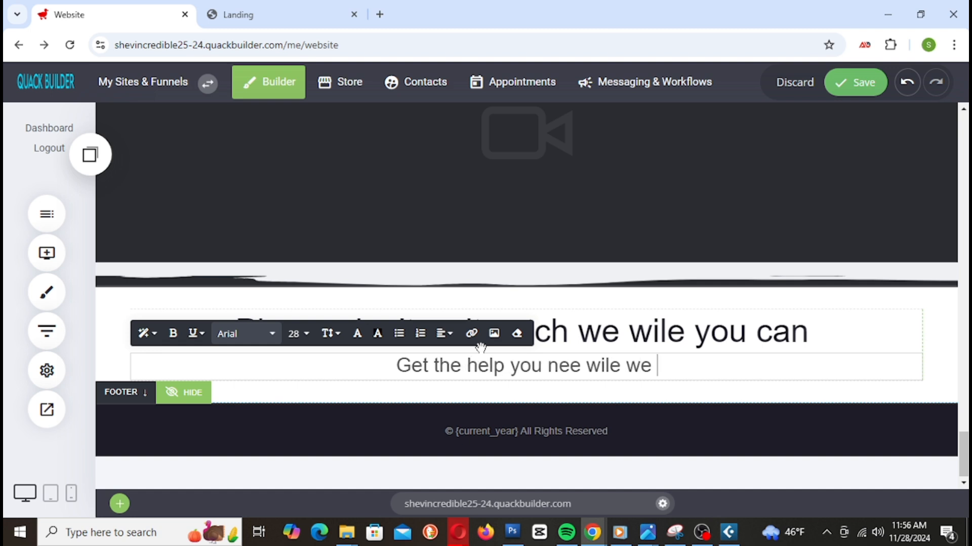
pyautogui.write('online')
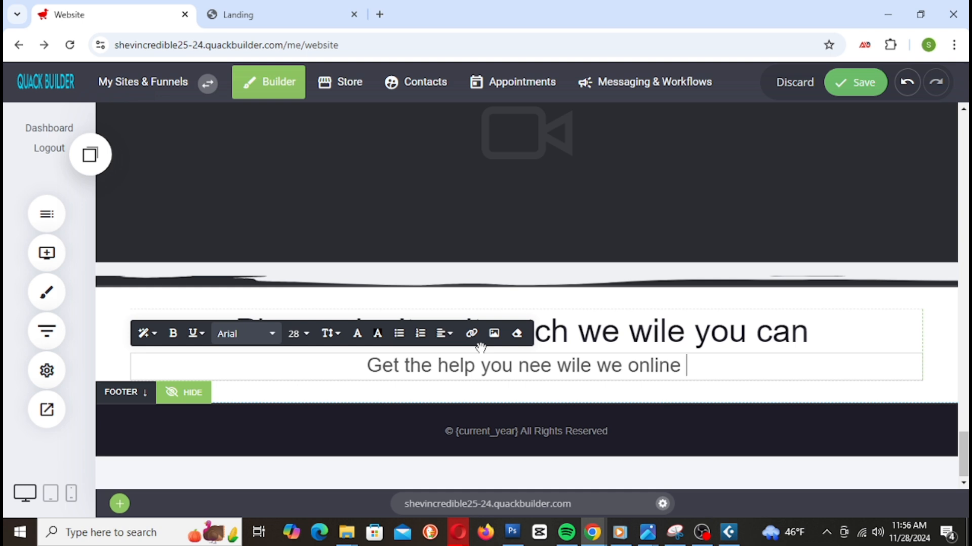
# Step: Add 'our specialist' with corrected spelling, ending 'click the button below to start catching now...'
pyautogui.write('our ')
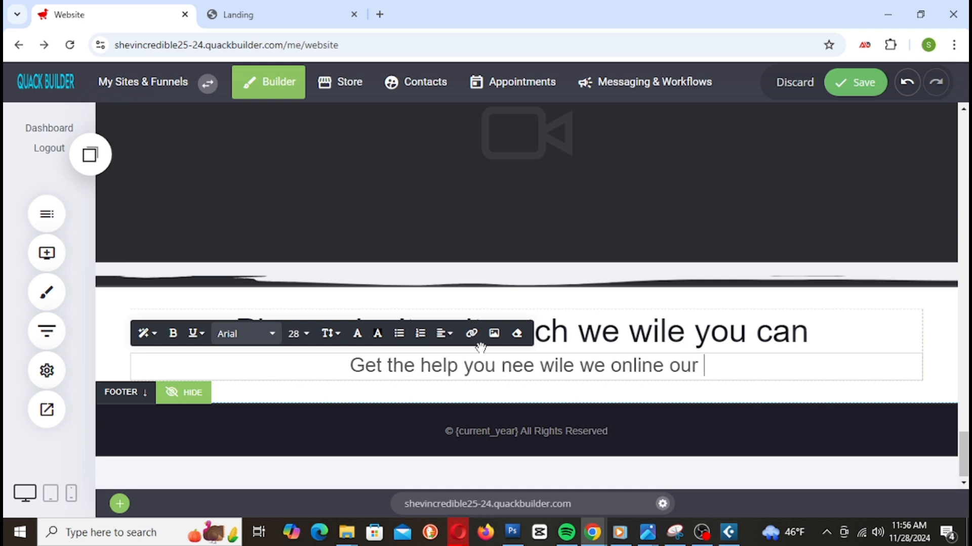
pyautogui.write('speci')
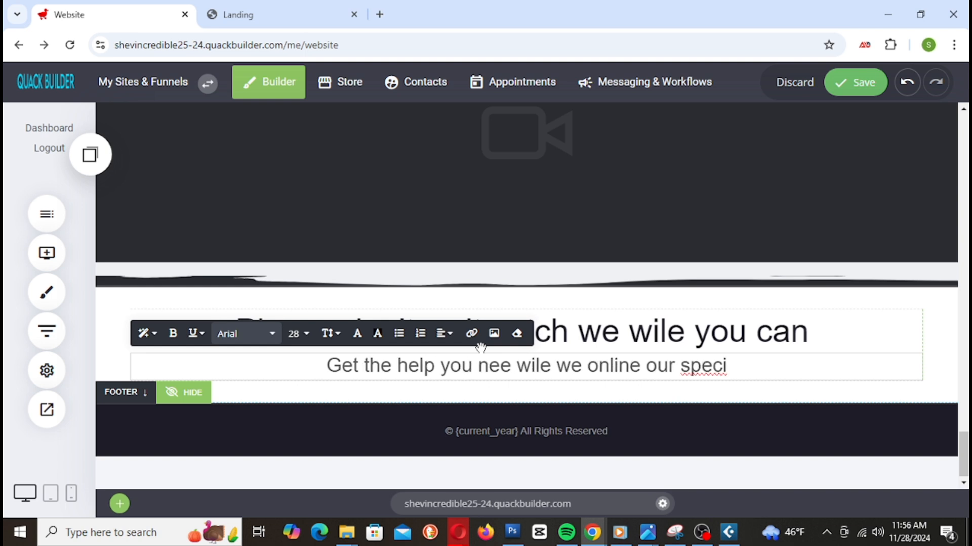
pyautogui.write('elist')
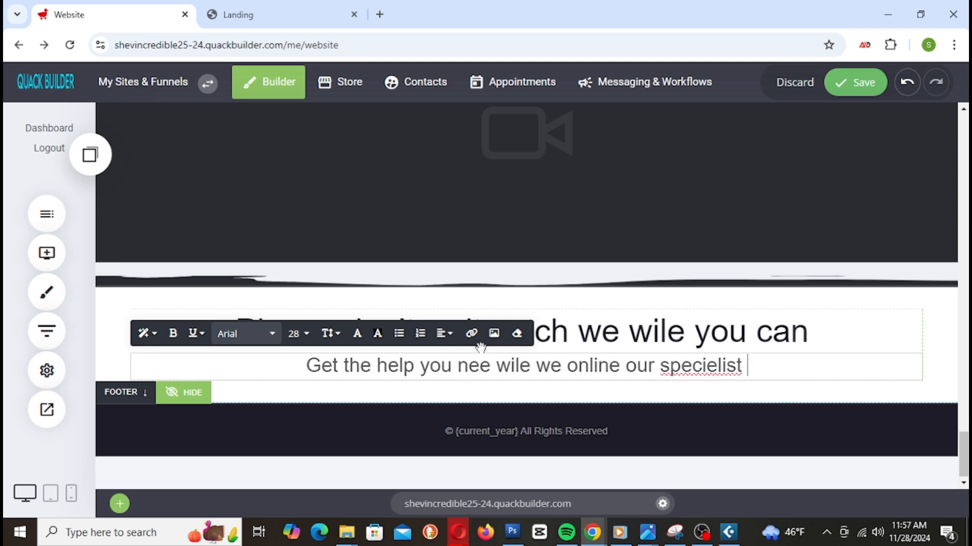
pyautogui.rightClick(703, 375)
pyautogui.click(779, 37)
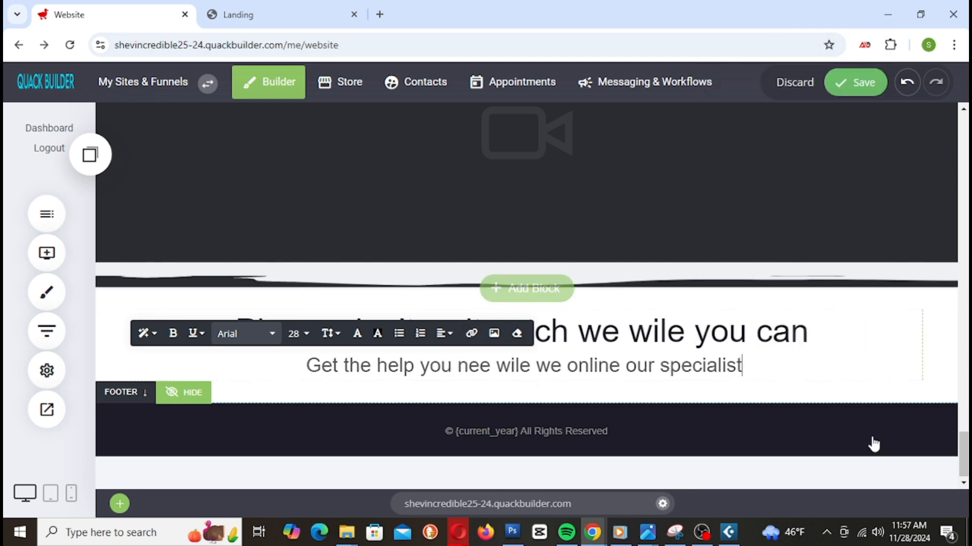
pyautogui.write('h')
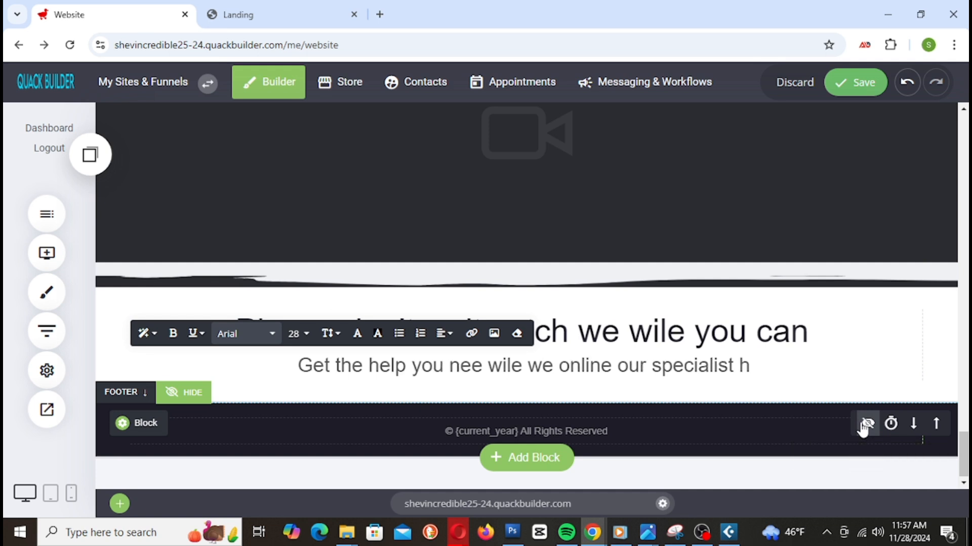
pyautogui.write('is here to help you get the product you need for the best price click the button below')
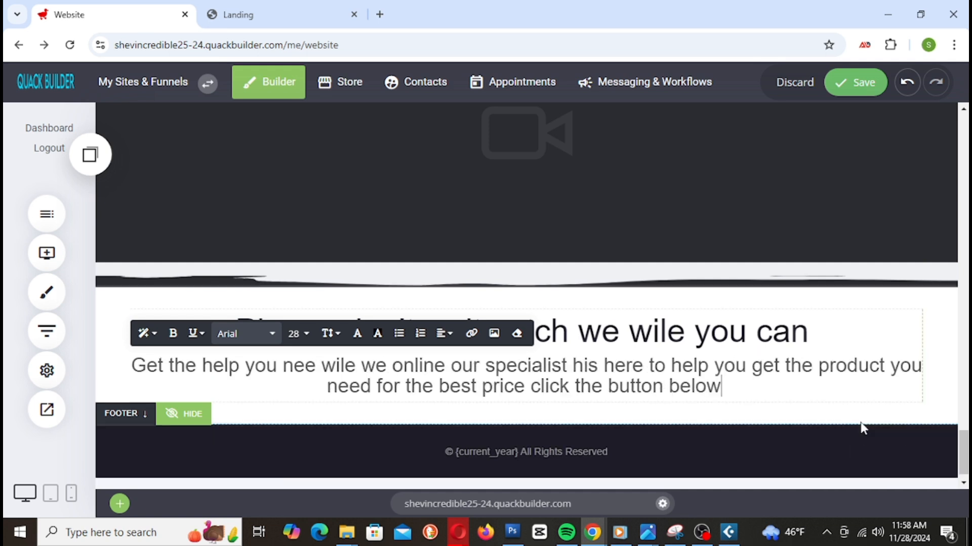
pyautogui.write(' to')
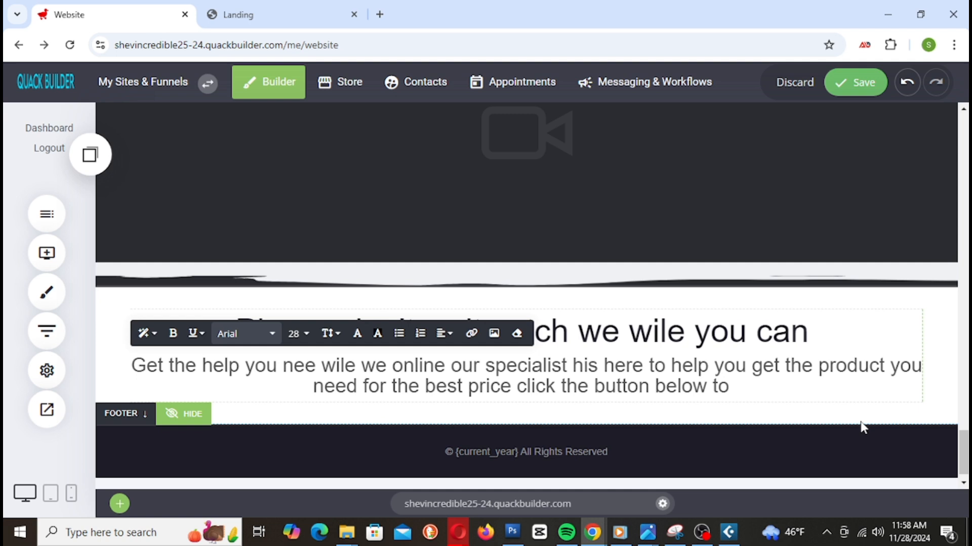
pyautogui.write(' start cat')
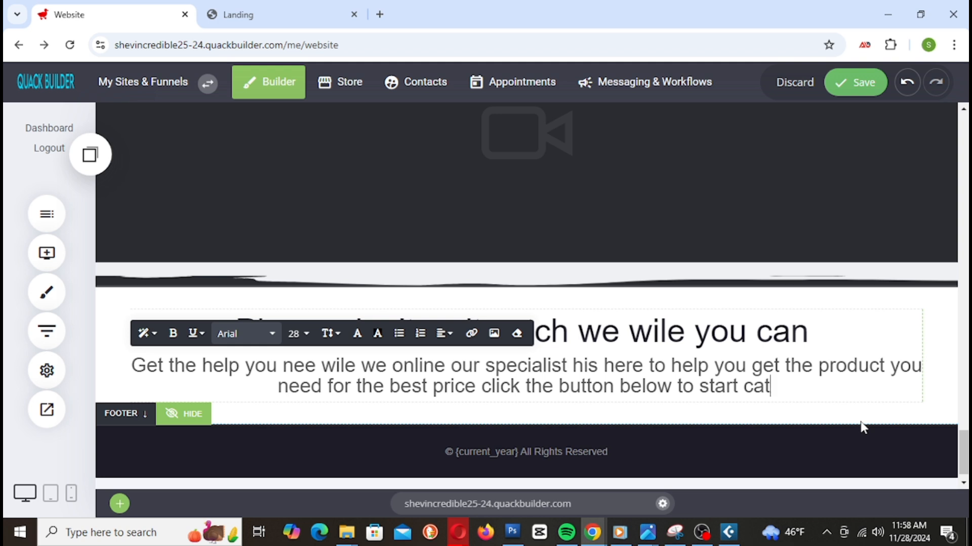
pyautogui.write('ching ')
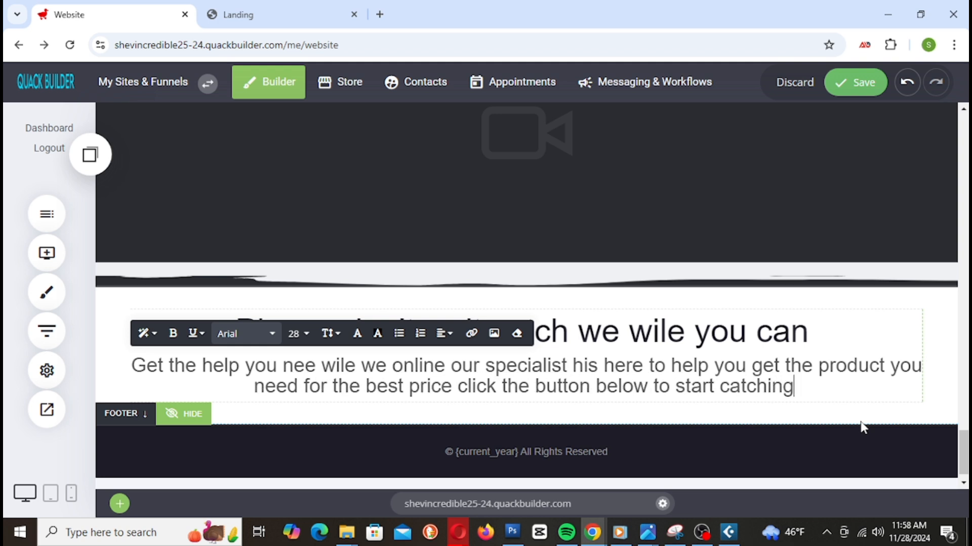
pyautogui.write('n')
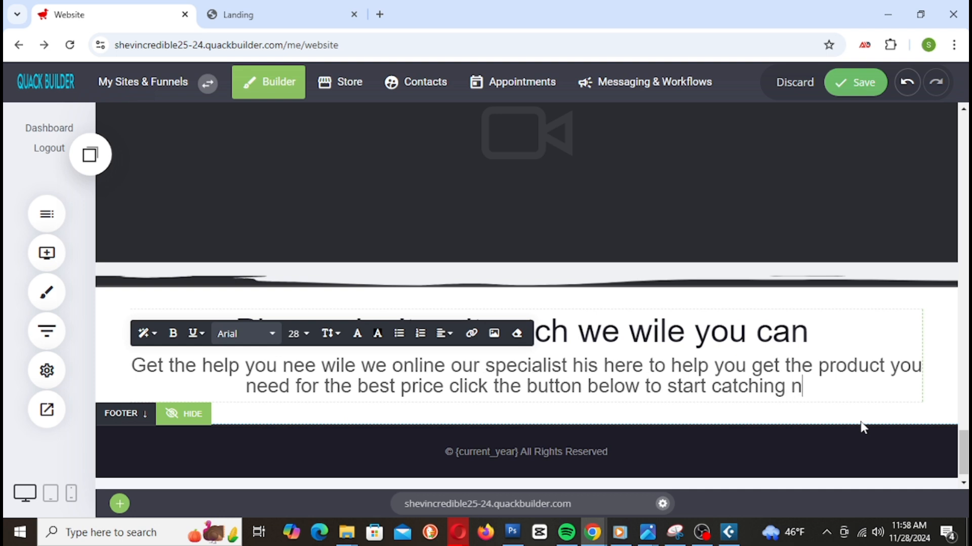
pyautogui.write('ow...')
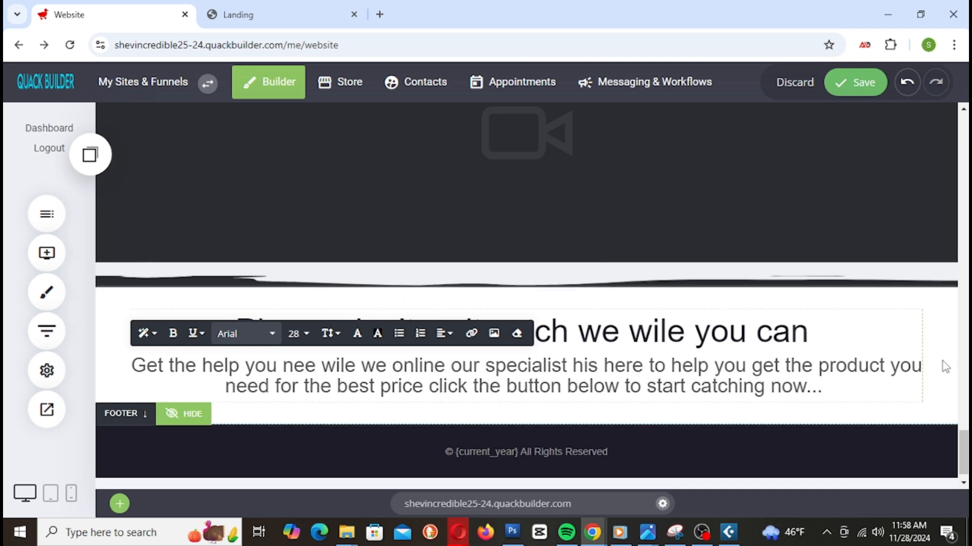
pyautogui.click(945, 368)
# Step: Browse the saved elements and widget lists, and save the page
pyautogui.scroll(-1, 608, 354)
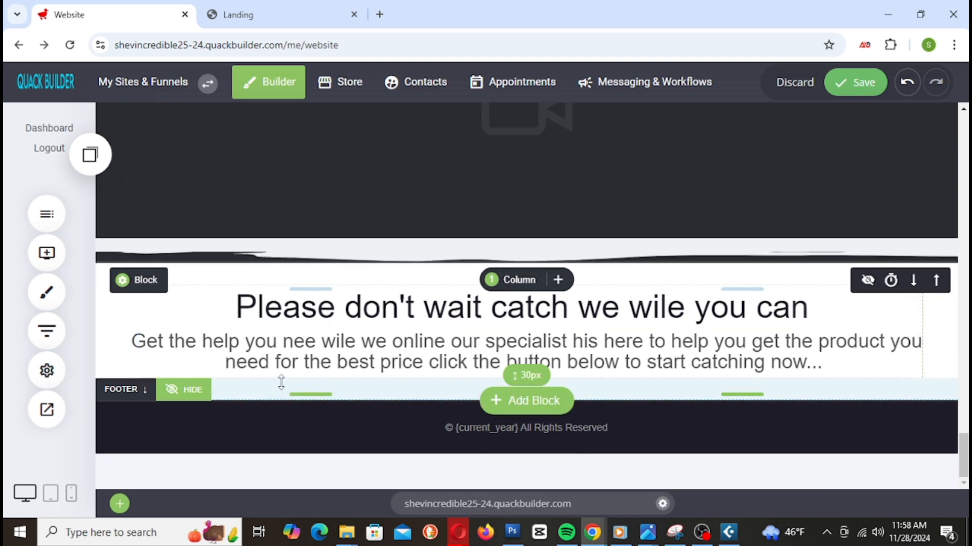
pyautogui.click(92, 159)
pyautogui.scroll(-3, 219, 330)
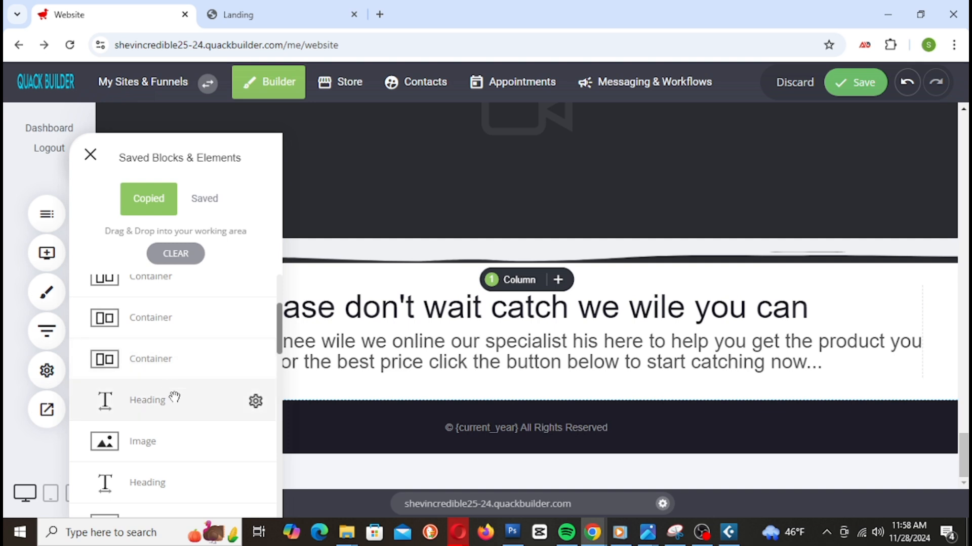
pyautogui.scroll(-8, 175, 400)
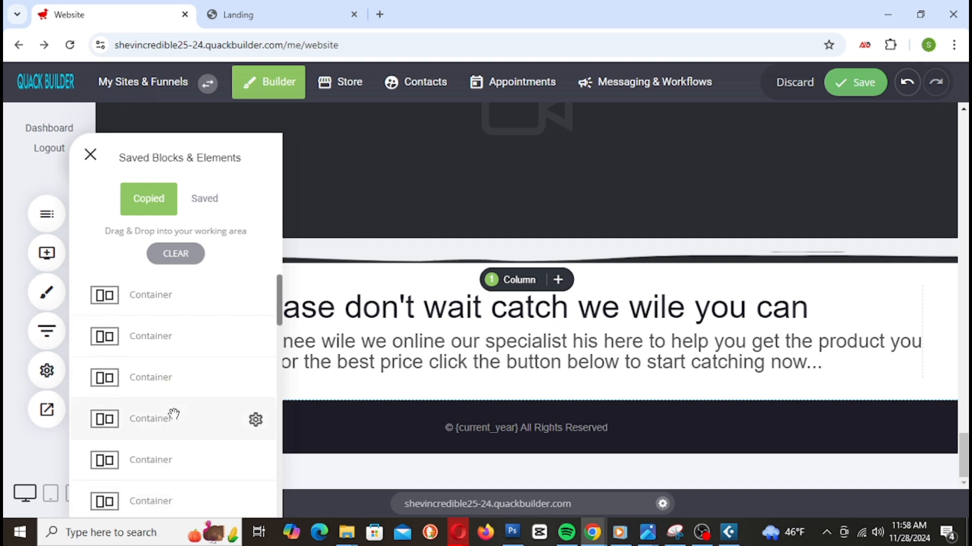
pyautogui.click(46, 253)
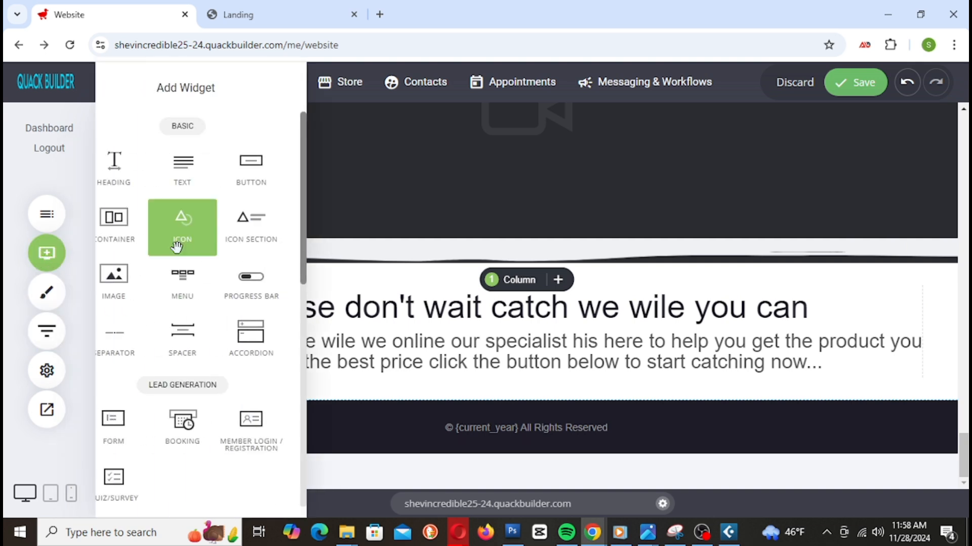
pyautogui.click(861, 90)
# Step: Copy the Shop All Deals button and place it beneath the CTA subtext
pyautogui.scroll(15, 549, 330)
pyautogui.scroll(-6, 547, 320)
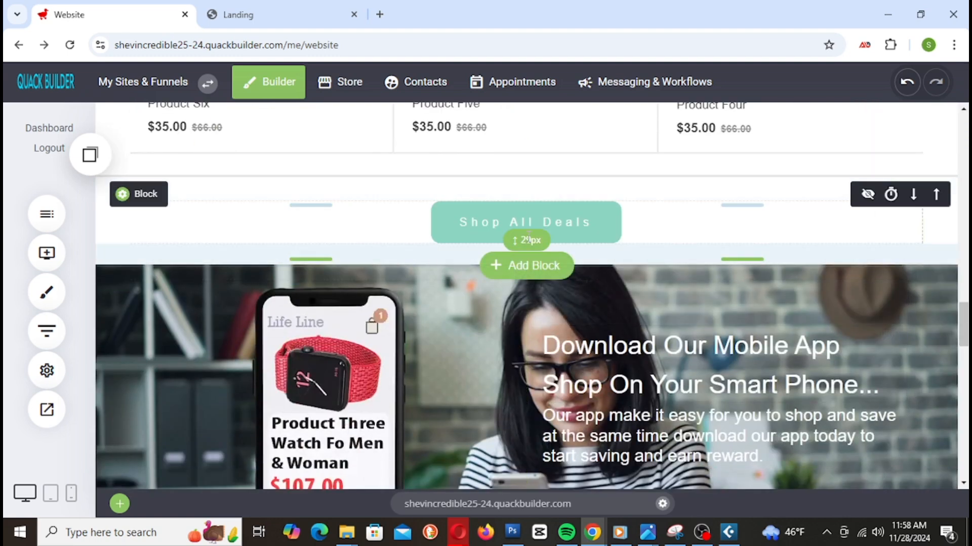
pyautogui.click(458, 223)
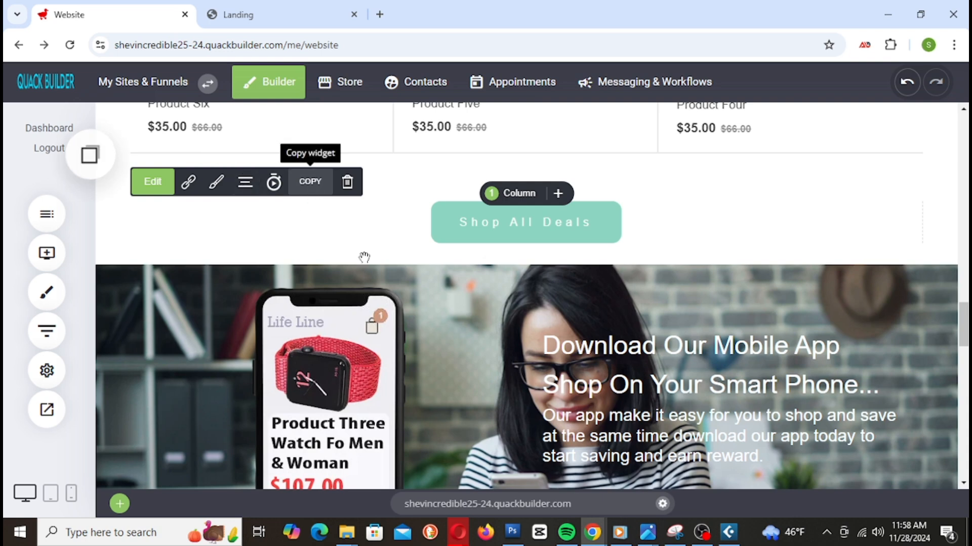
pyautogui.scroll(-15, 581, 305)
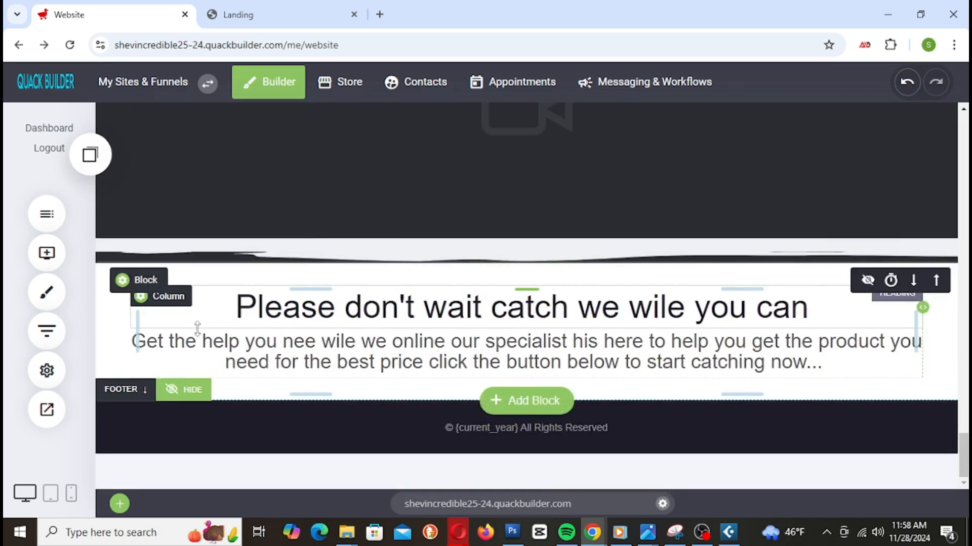
pyautogui.click(90, 155)
pyautogui.moveTo(166, 301); pyautogui.dragTo(529, 400)
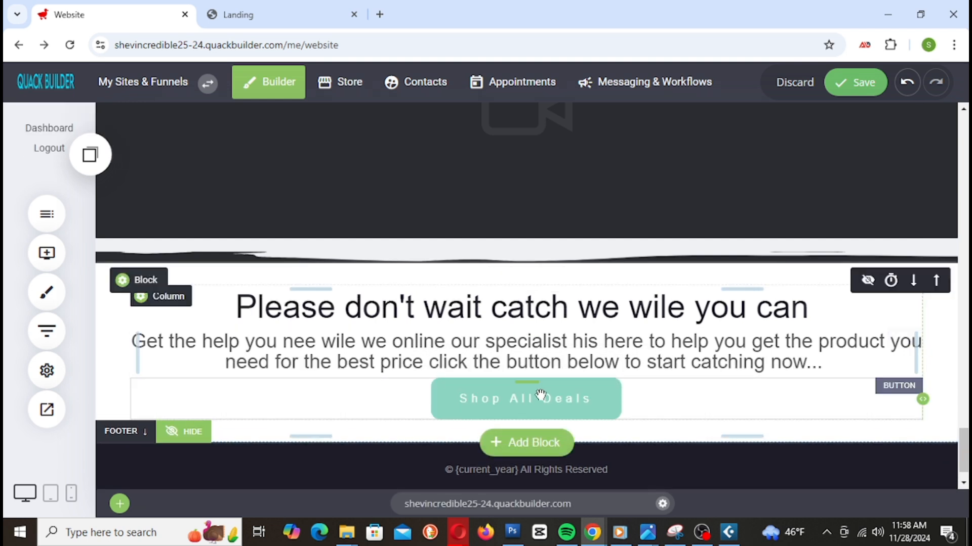
# Step: Relabel the button 'Start Chat Now', give it 6px top padding, and save
pyautogui.click(510, 404)
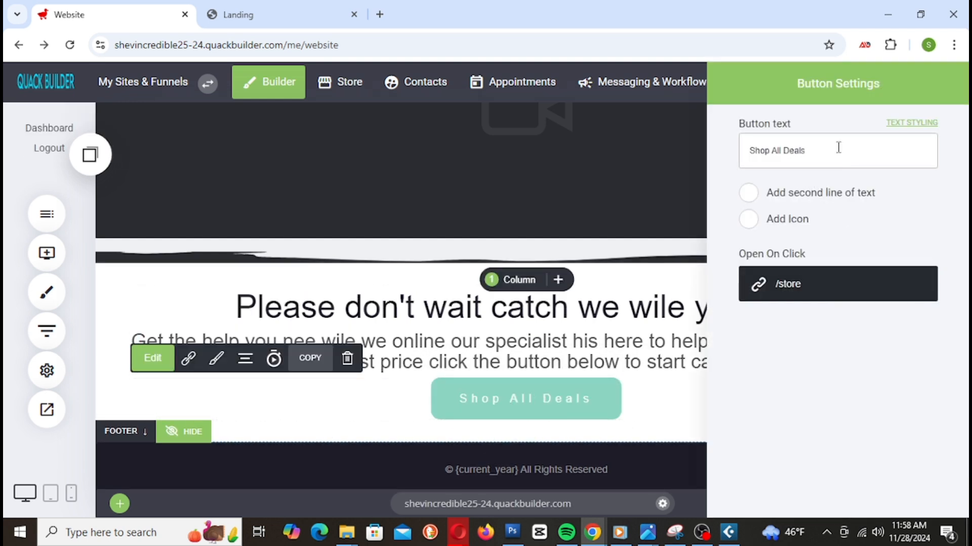
pyautogui.tripleClick(751, 164)
pyautogui.write('S')
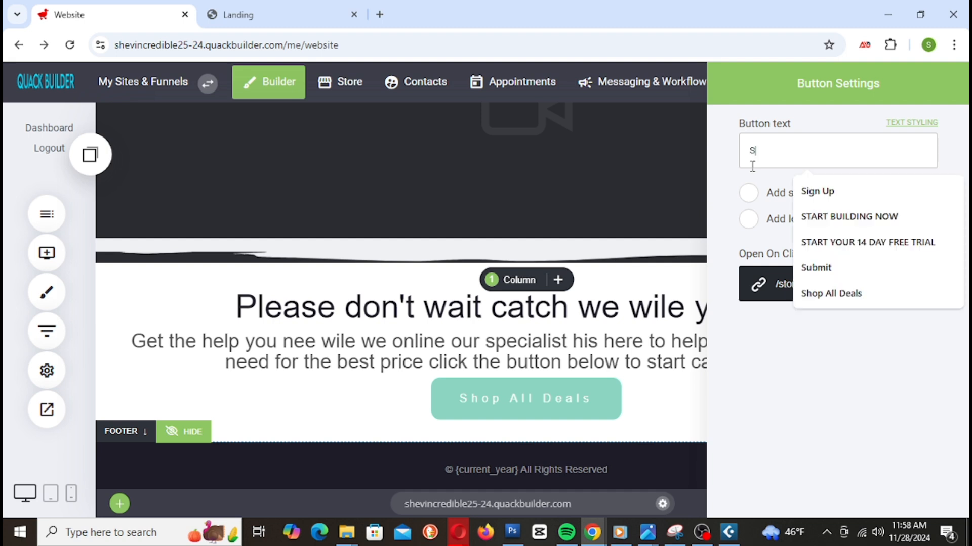
pyautogui.write('tart Chat Now')
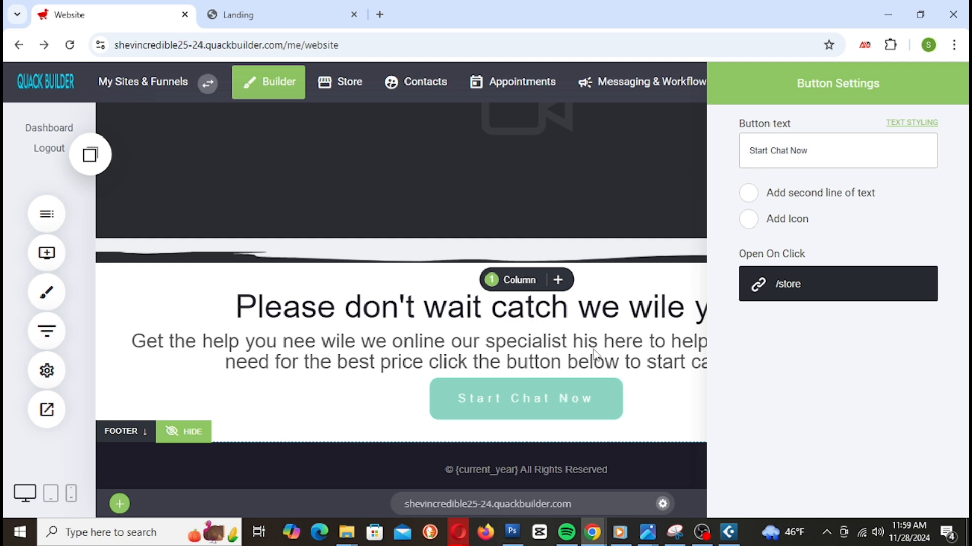
pyautogui.click(635, 392)
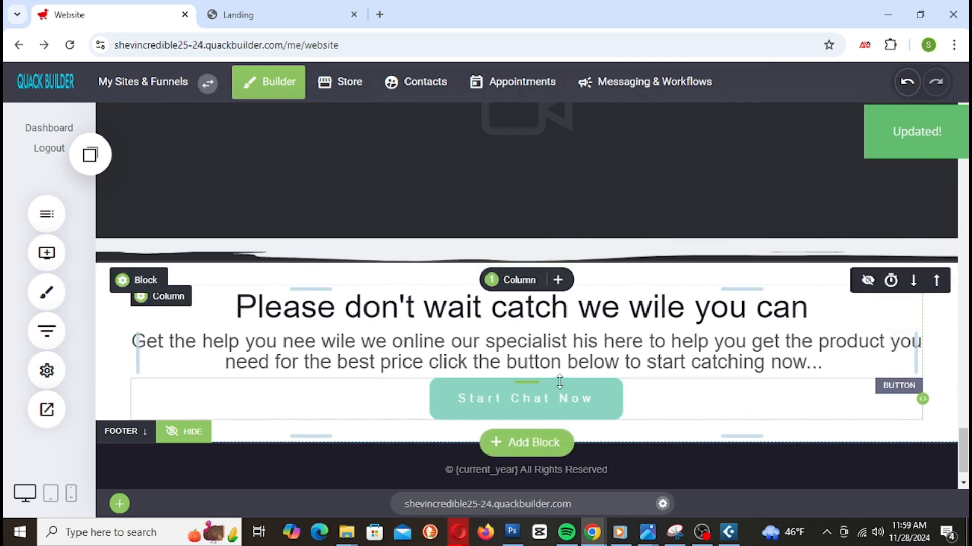
pyautogui.moveTo(531, 379); pyautogui.dragTo(531, 386)
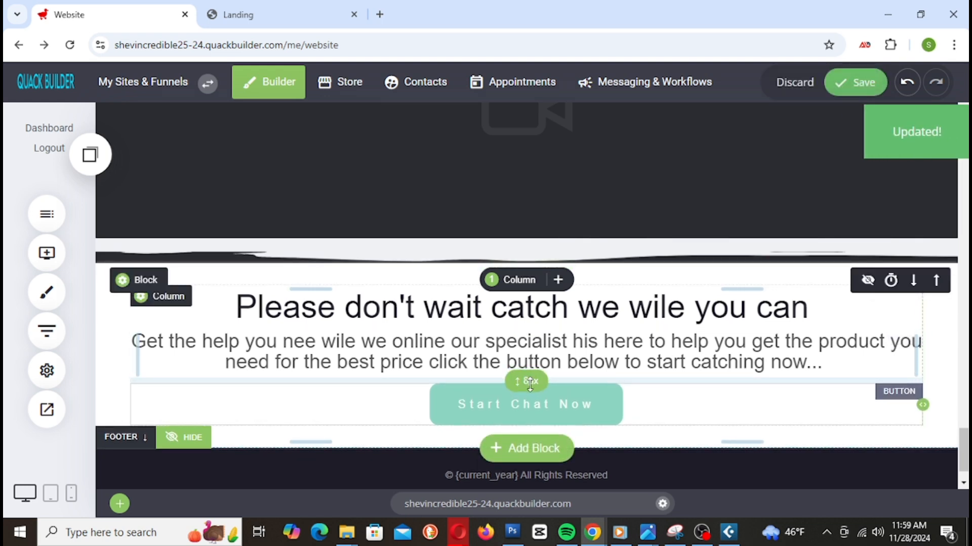
pyautogui.click(848, 91)
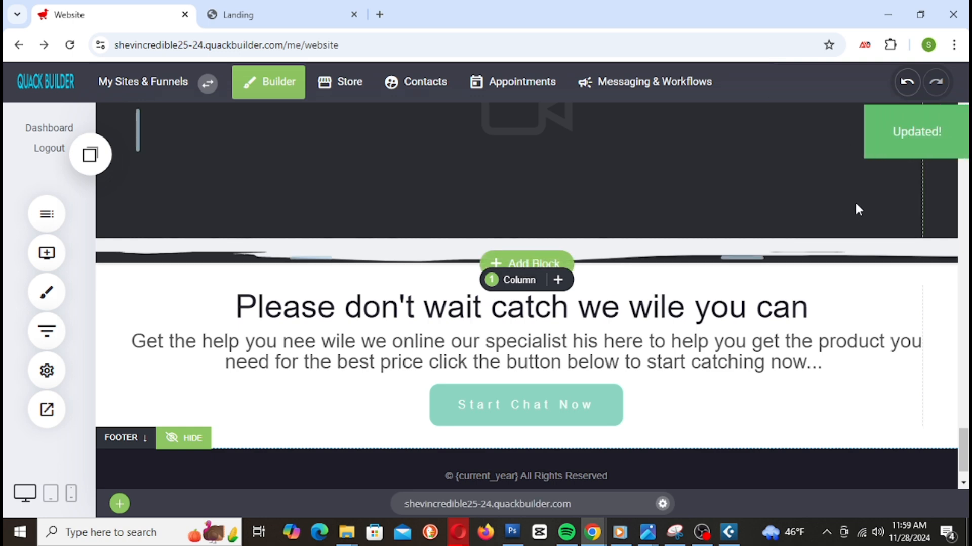
# Step: Tick Invert Divider for the video block's Brush shape divider
pyautogui.scroll(1, 760, 314)
pyautogui.scroll(2, 759, 314)
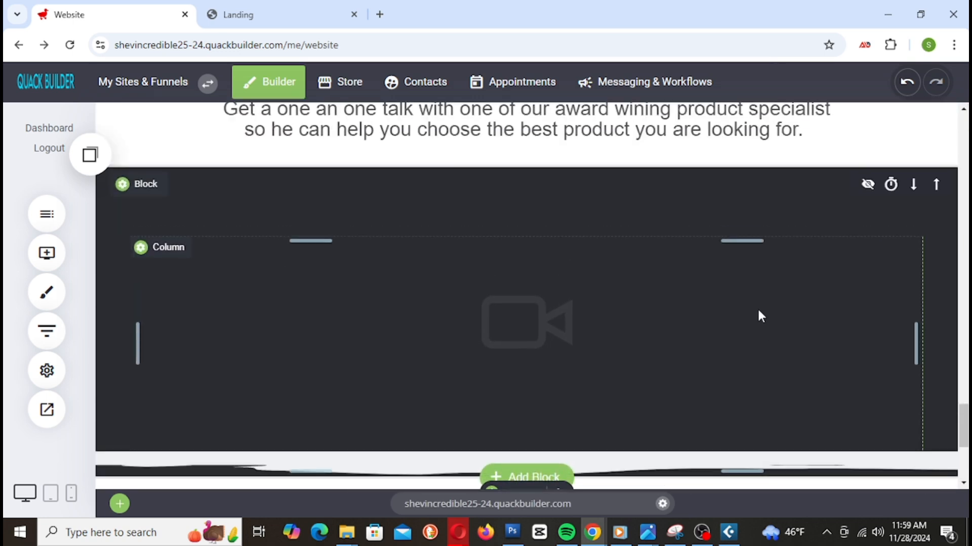
pyautogui.scroll(-3, 758, 312)
pyautogui.scroll(1, 384, 338)
pyautogui.scroll(1, 385, 338)
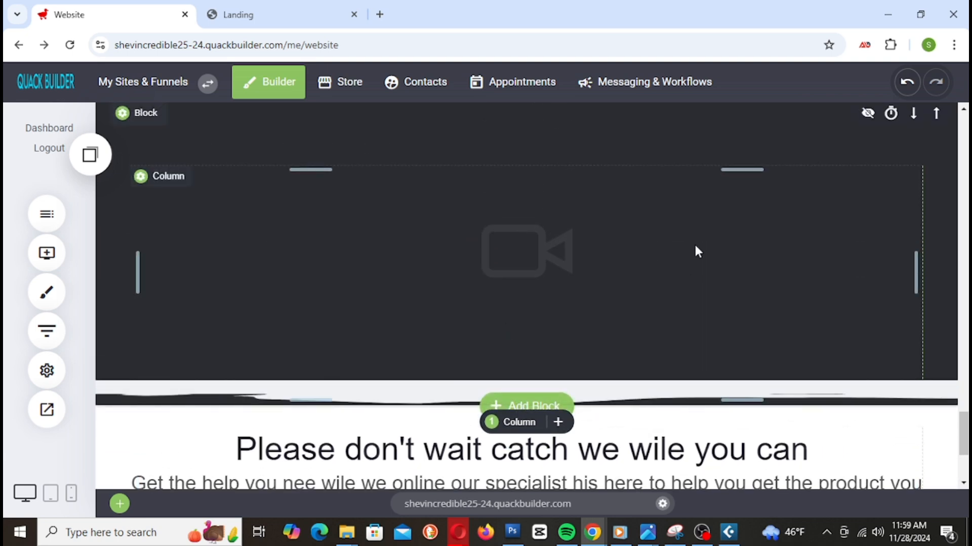
pyautogui.scroll(1, 306, 233)
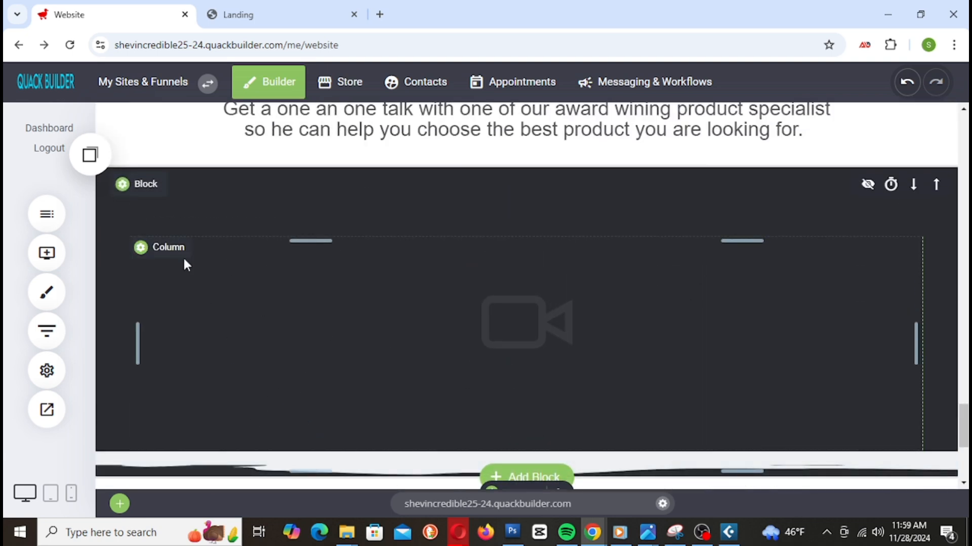
pyautogui.click(123, 184)
pyautogui.scroll(-4, 815, 329)
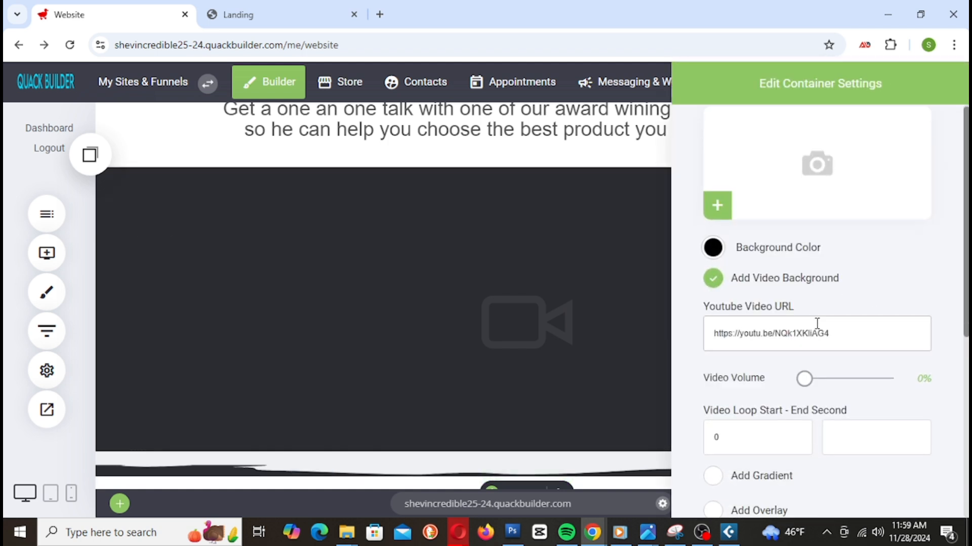
pyautogui.scroll(3, 875, 298)
pyautogui.scroll(-3, 875, 300)
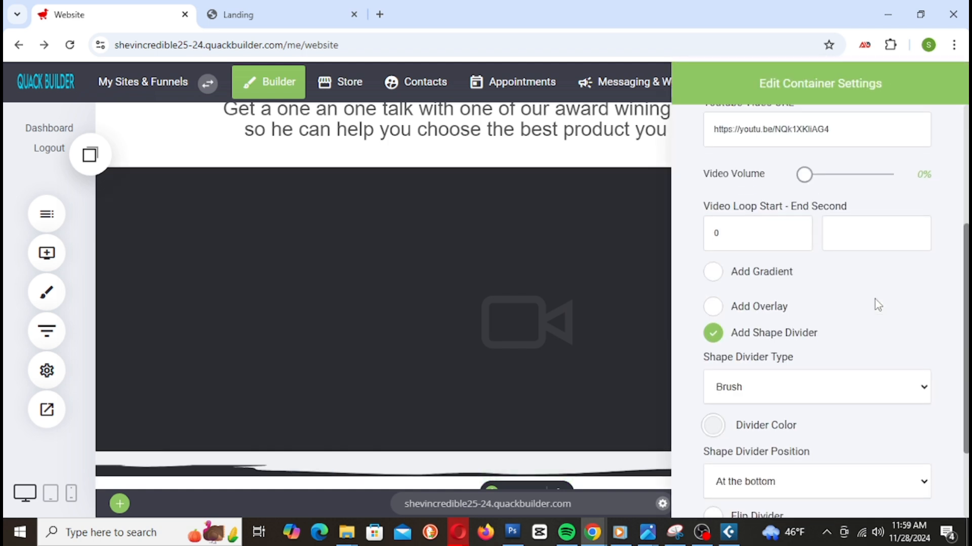
pyautogui.scroll(-1, 763, 439)
pyautogui.scroll(-1, 763, 440)
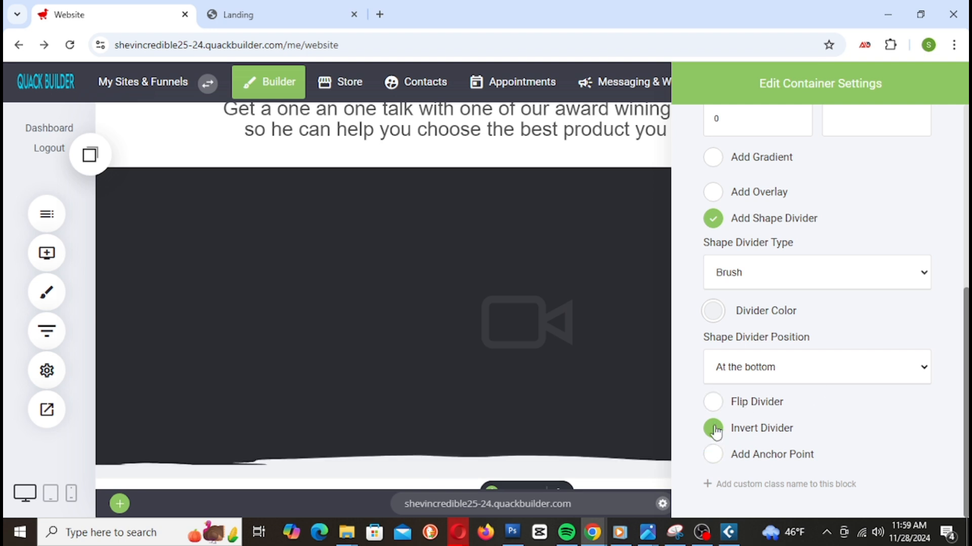
# Step: Close the container settings and save the updated site
pyautogui.click(482, 358)
pyautogui.click(871, 86)
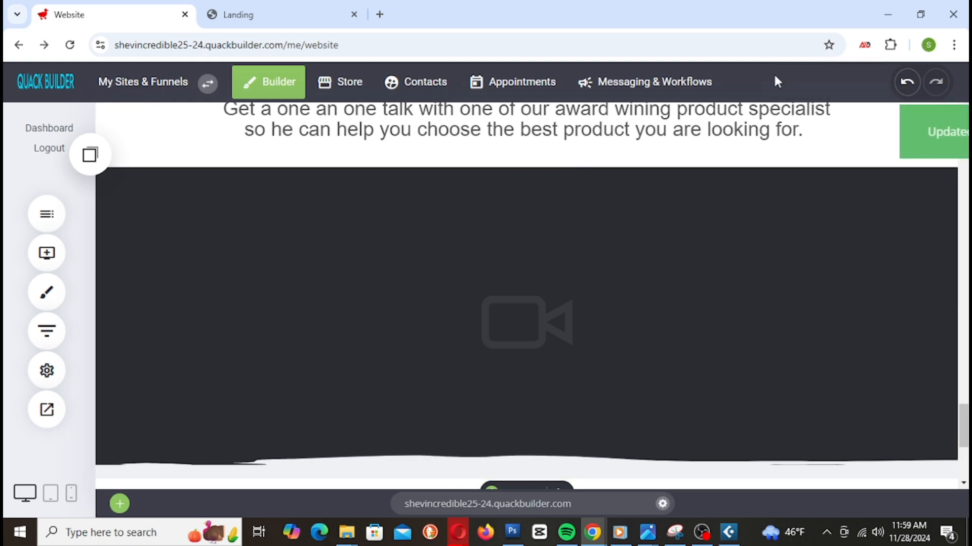
pyautogui.click(293, 17)
pyautogui.rightClick(293, 20)
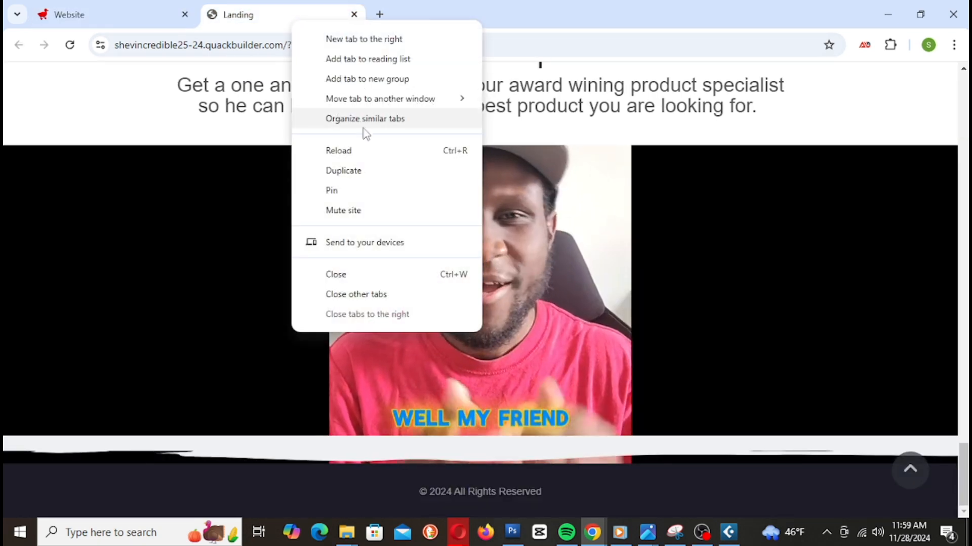
# Step: Reload the Landing preview and scroll down to Customer Reviews and 'Need A Product Specialist?'
pyautogui.click(336, 150)
pyautogui.scroll(20, 658, 258)
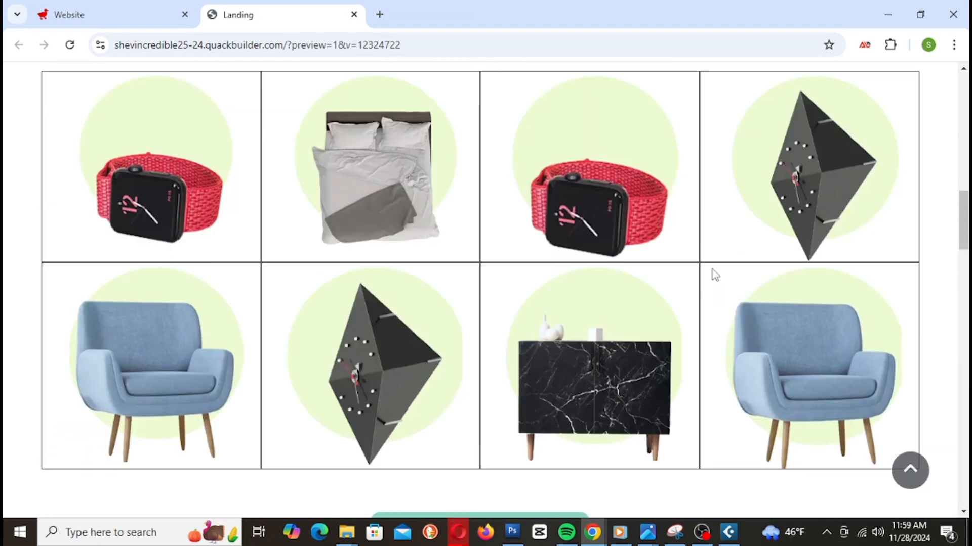
pyautogui.scroll(4, 718, 273)
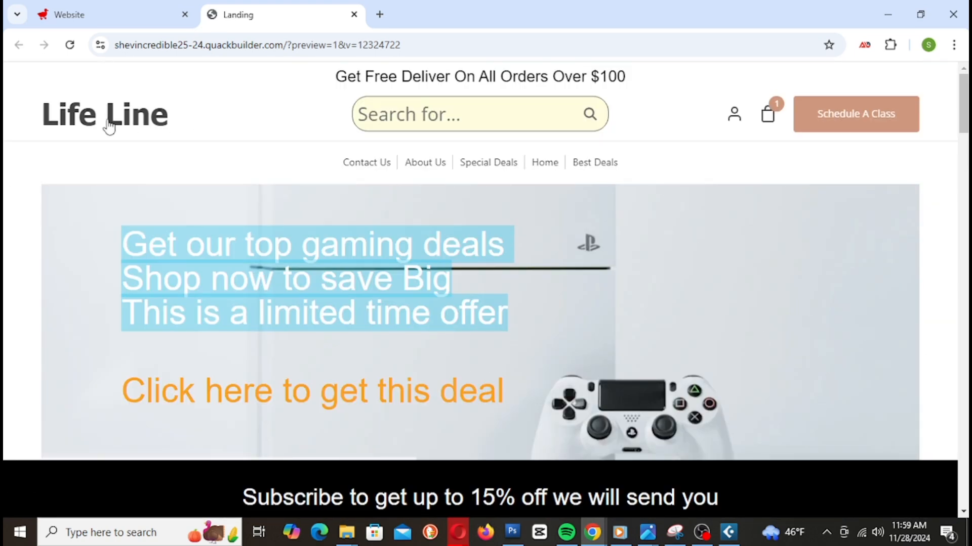
pyautogui.scroll(-7, 535, 151)
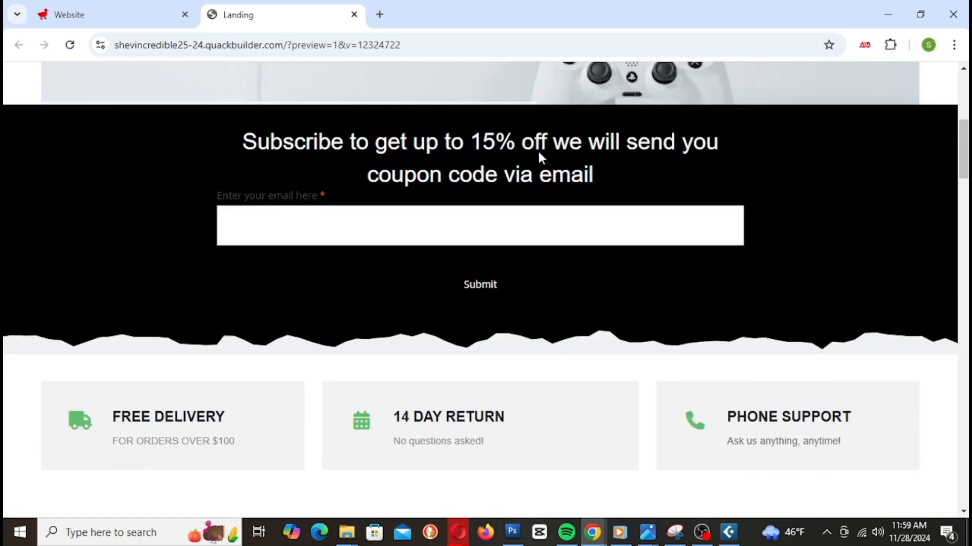
pyautogui.scroll(-8, 728, 156)
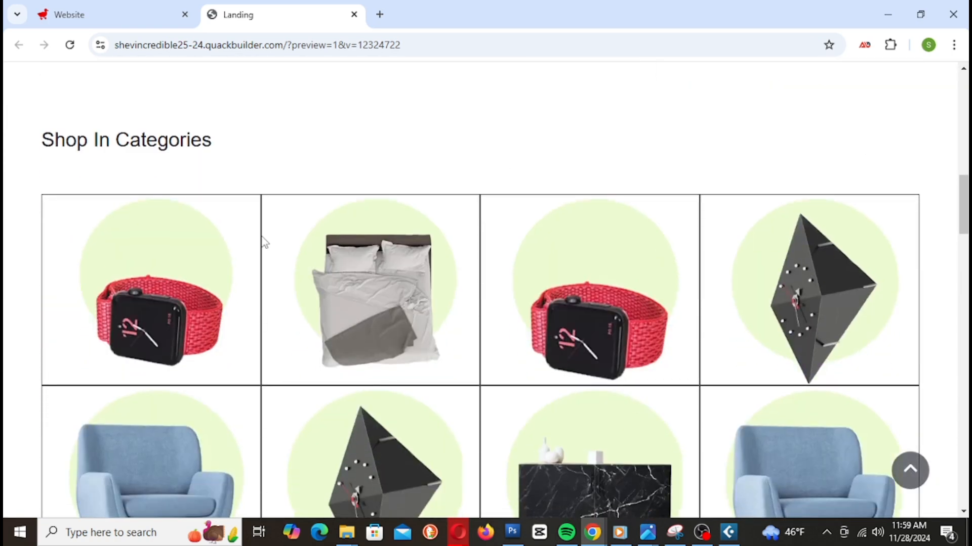
pyautogui.scroll(-3, 899, 248)
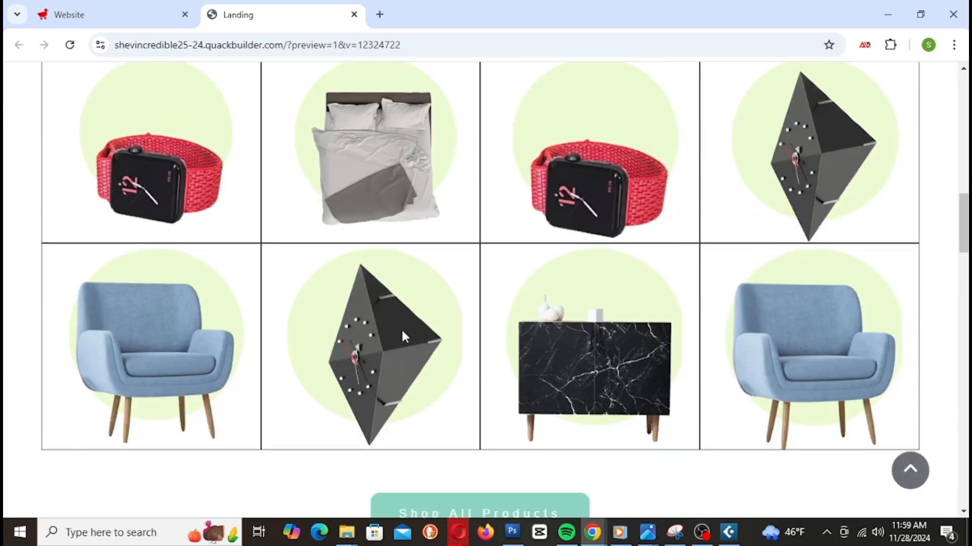
pyautogui.scroll(-7, 954, 345)
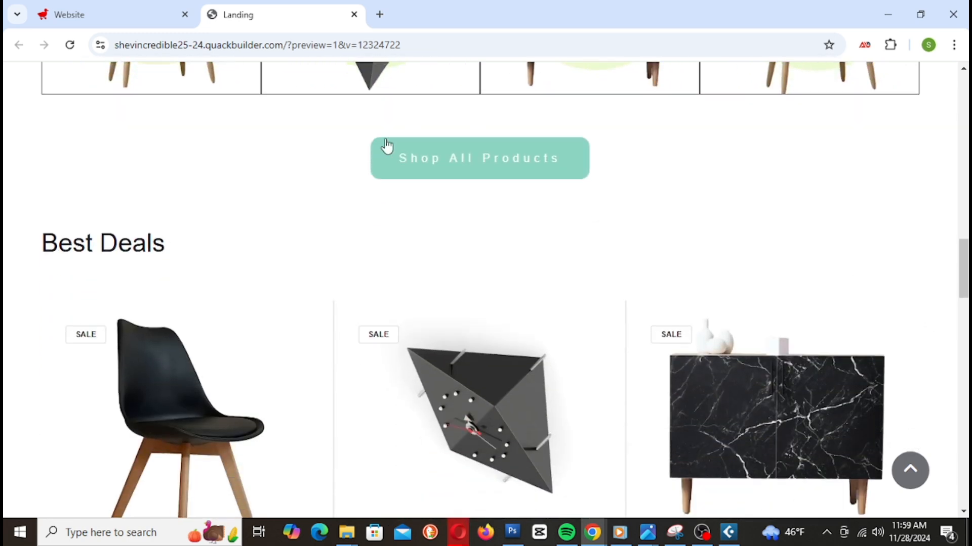
pyautogui.scroll(-1, 751, 205)
pyautogui.scroll(-4, 752, 205)
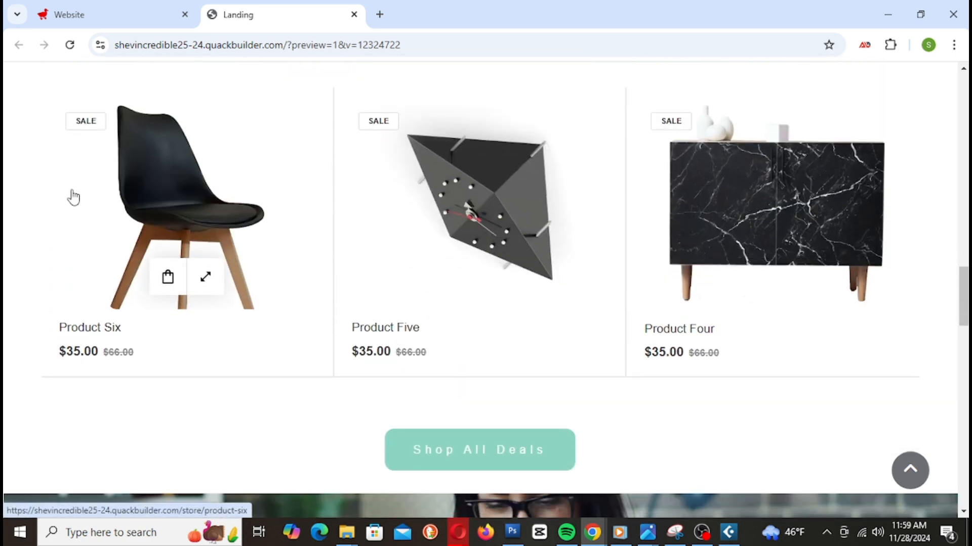
pyautogui.moveTo(825, 200)
pyautogui.scroll(-6, 825, 200)
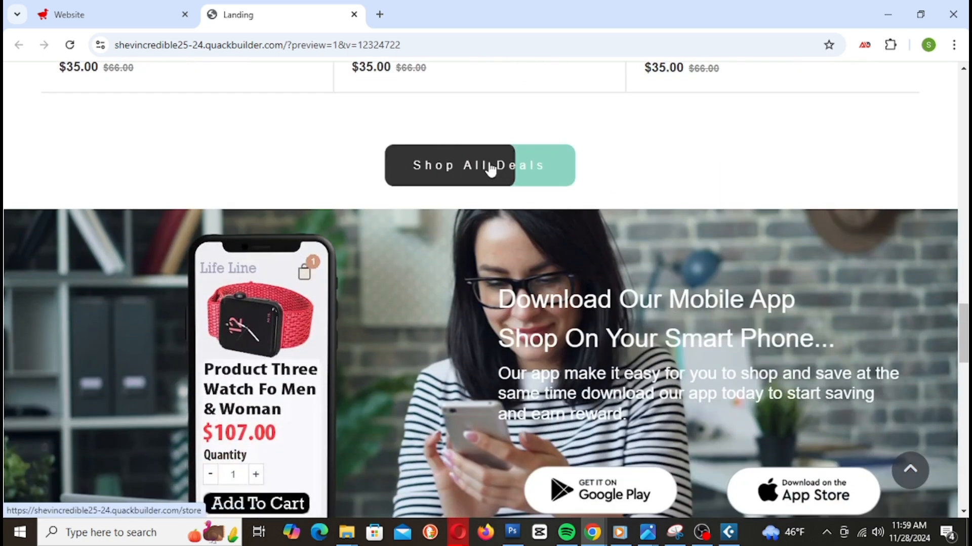
pyautogui.scroll(-4, 718, 308)
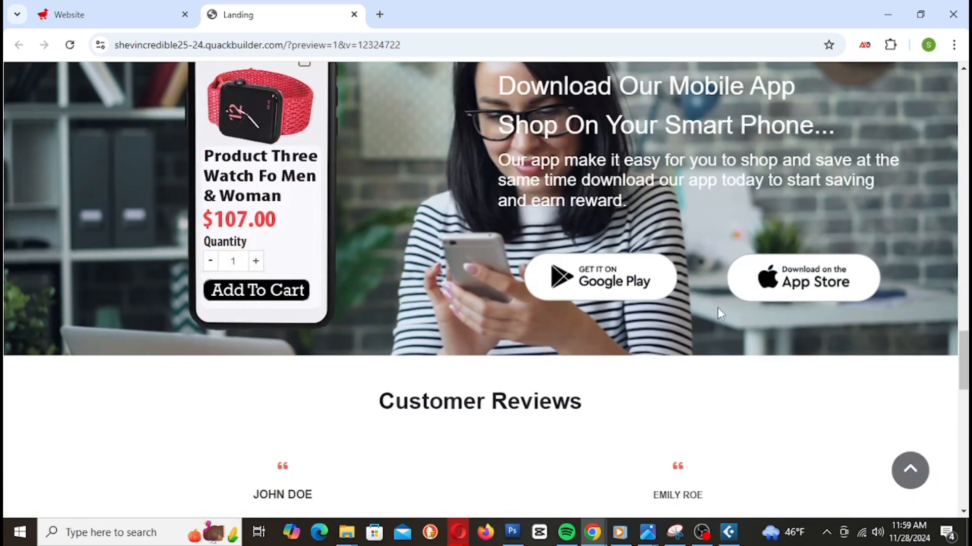
pyautogui.scroll(1, 714, 297)
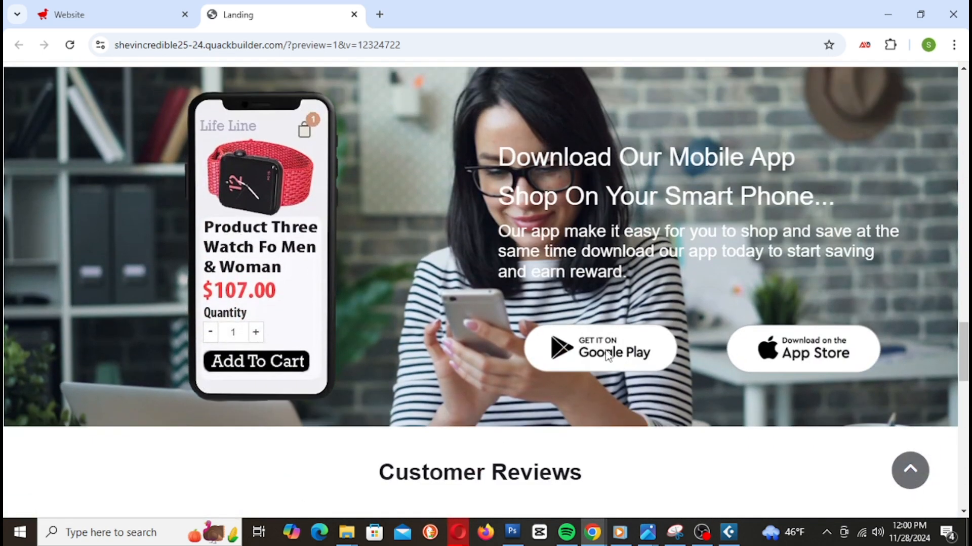
pyautogui.scroll(-7, 840, 349)
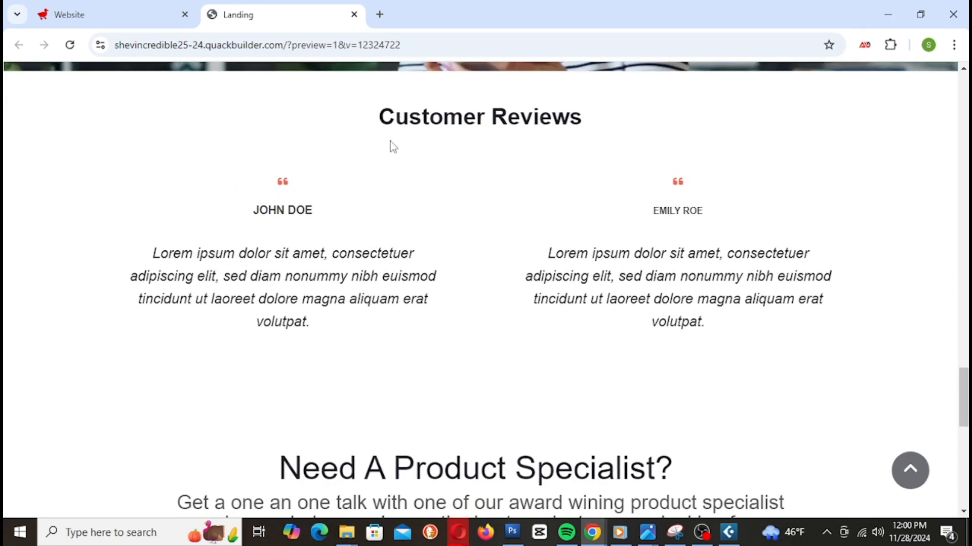
# Step: Scroll the preview to check the video block, chat call-to-action and Start Chat Now button
pyautogui.scroll(-7, 948, 289)
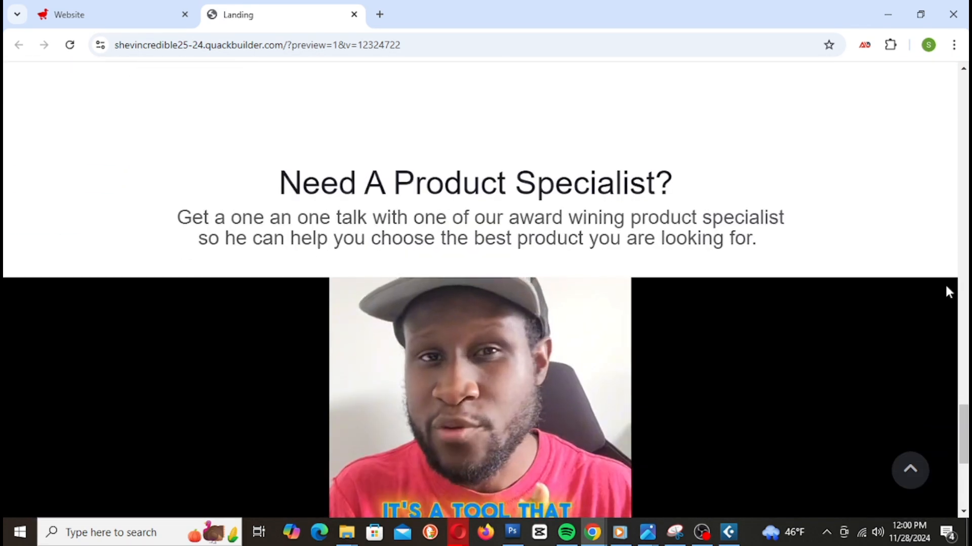
pyautogui.scroll(-3, 285, 257)
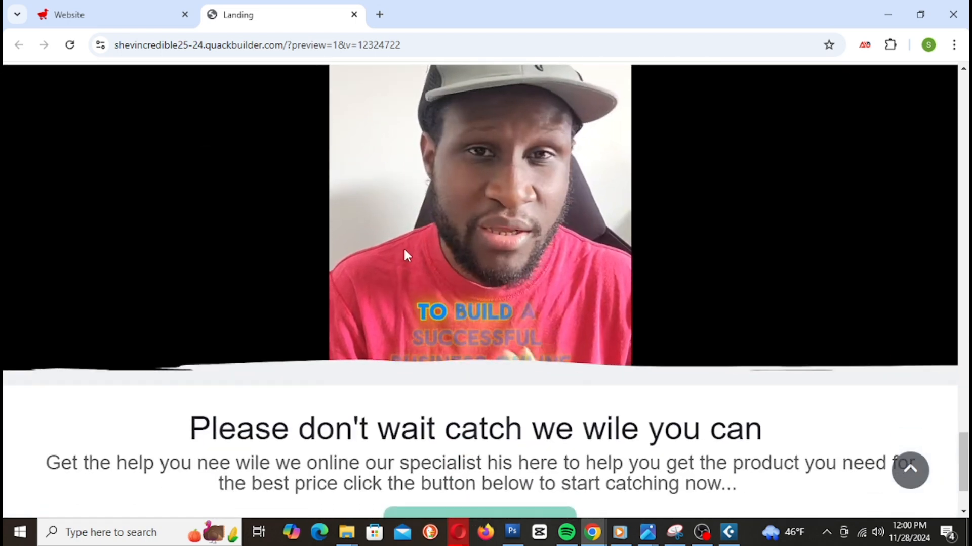
pyautogui.scroll(1, 649, 267)
pyautogui.scroll(3, 743, 306)
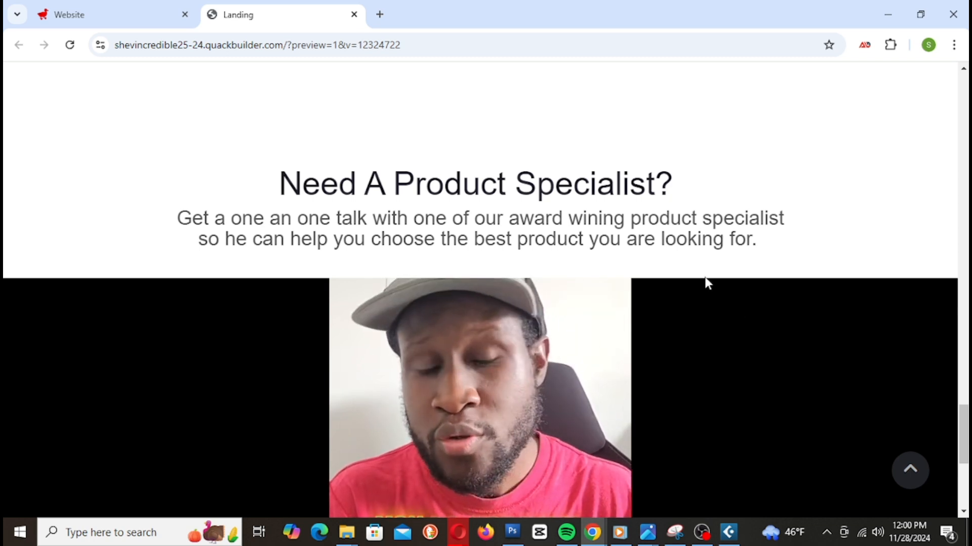
pyautogui.scroll(-1, 704, 278)
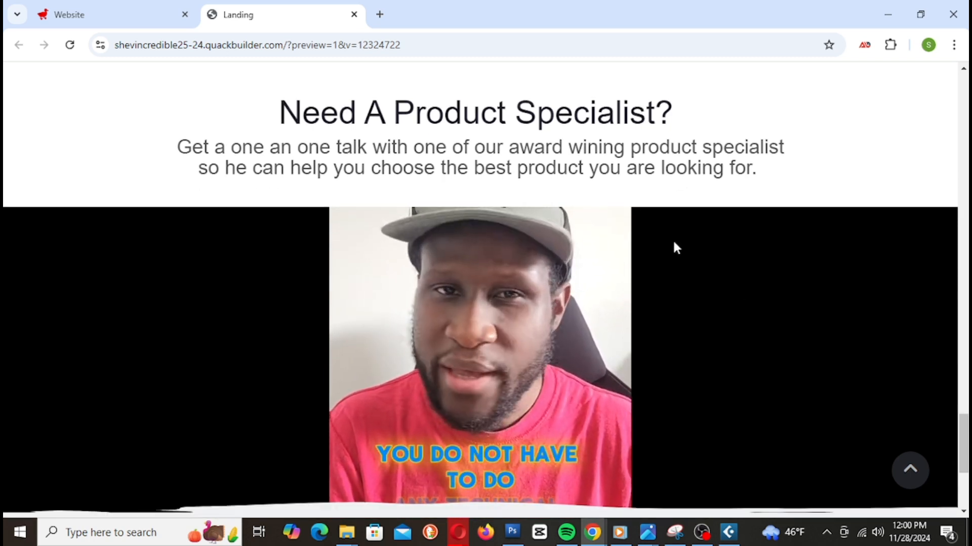
pyautogui.scroll(-5, 672, 245)
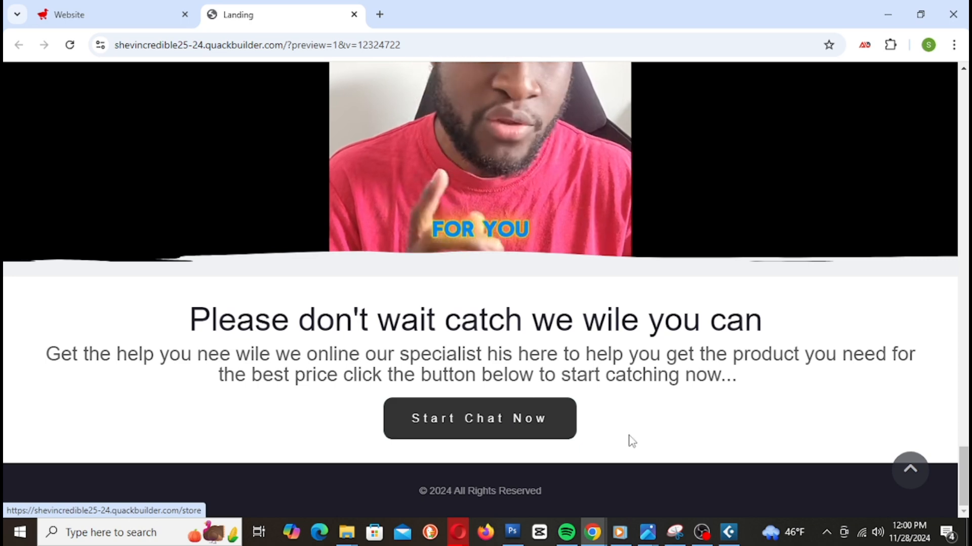
pyautogui.scroll(5, 738, 363)
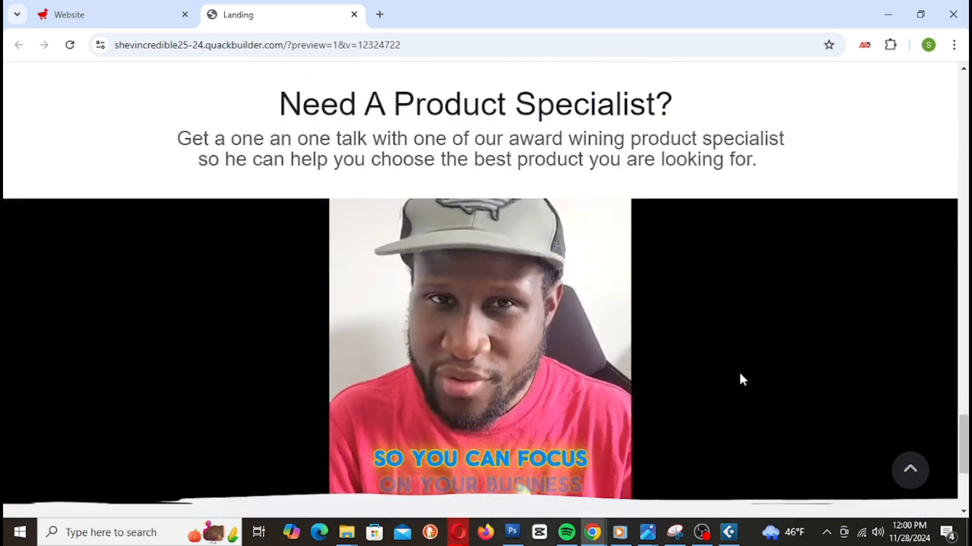
pyautogui.scroll(-5, 738, 371)
pyautogui.scroll(10, 740, 373)
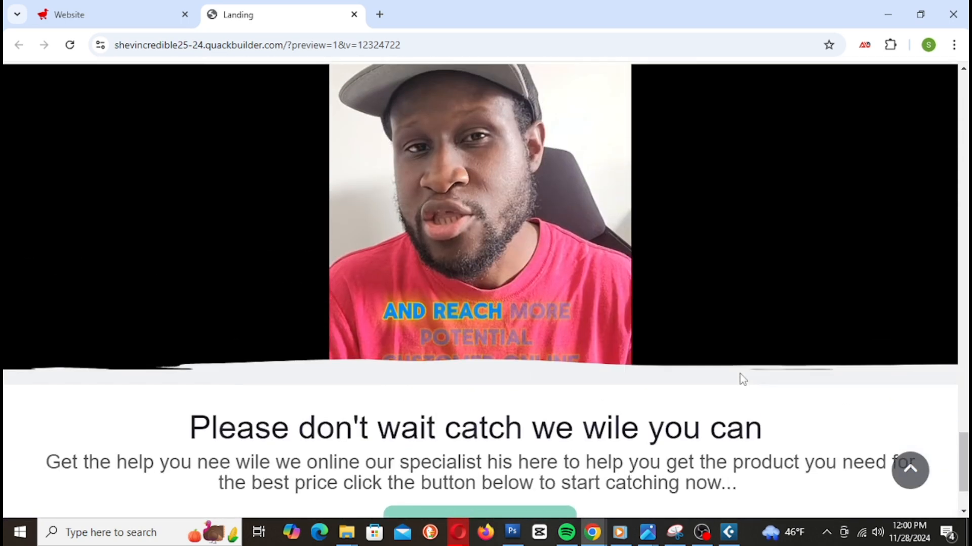
pyautogui.scroll(15, 739, 381)
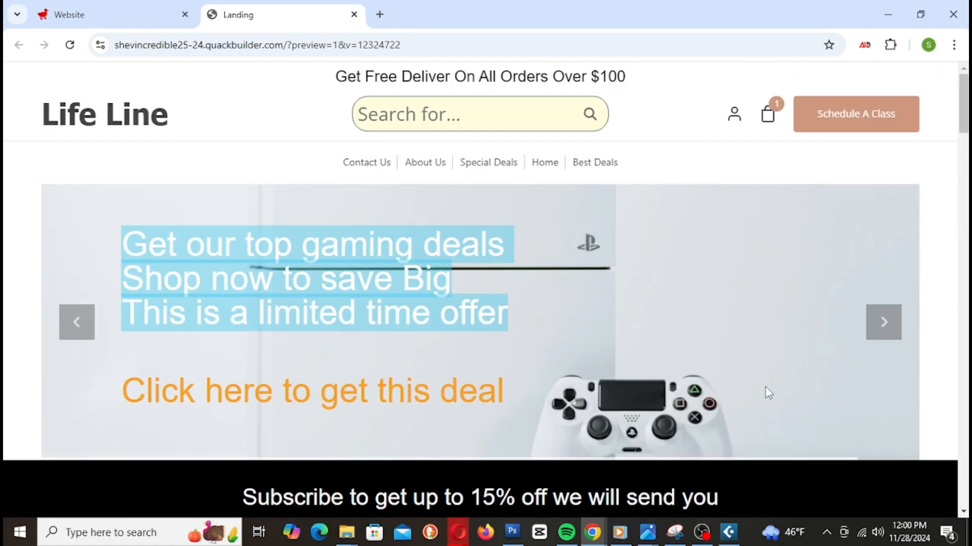
# Step: Return from the preview to the Website editor
pyautogui.scroll(-10, 738, 421)
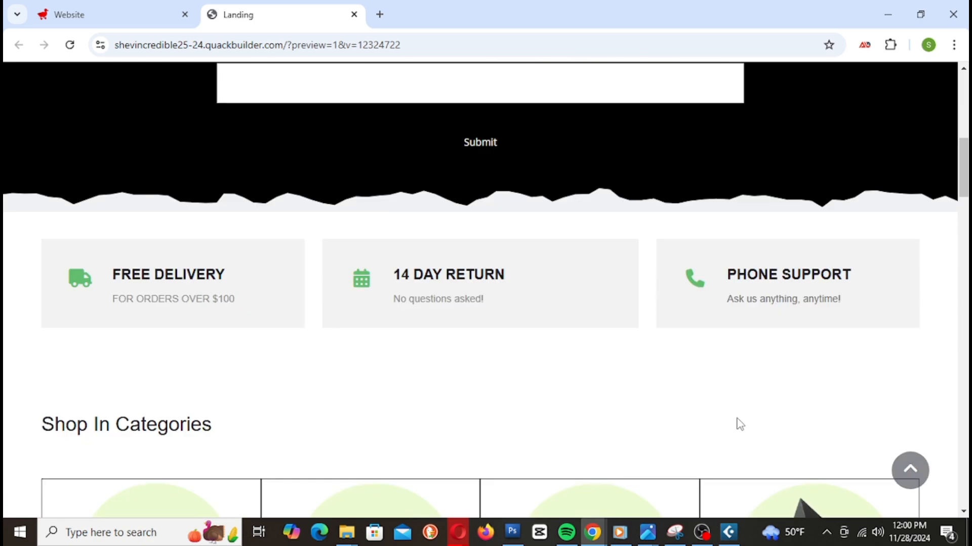
pyautogui.scroll(-15, 721, 408)
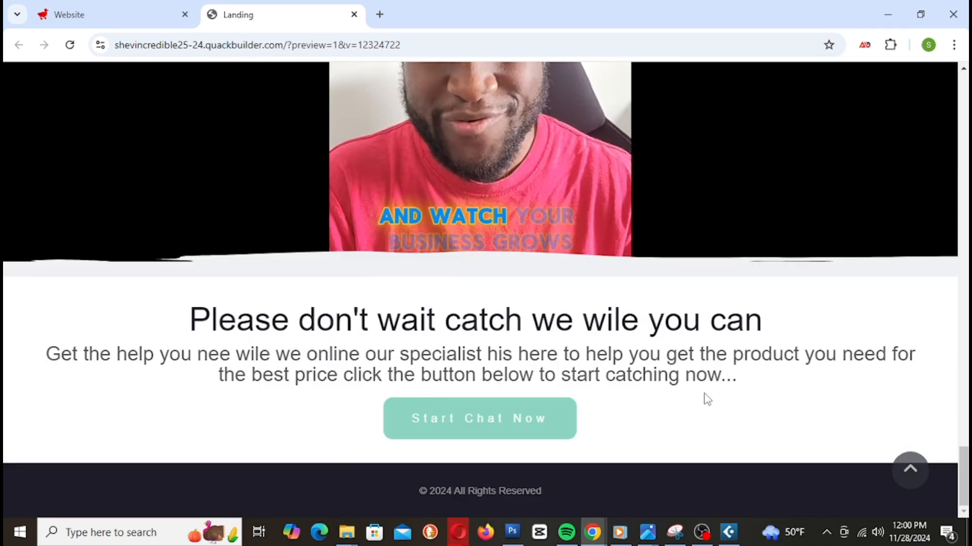
pyautogui.click(92, 20)
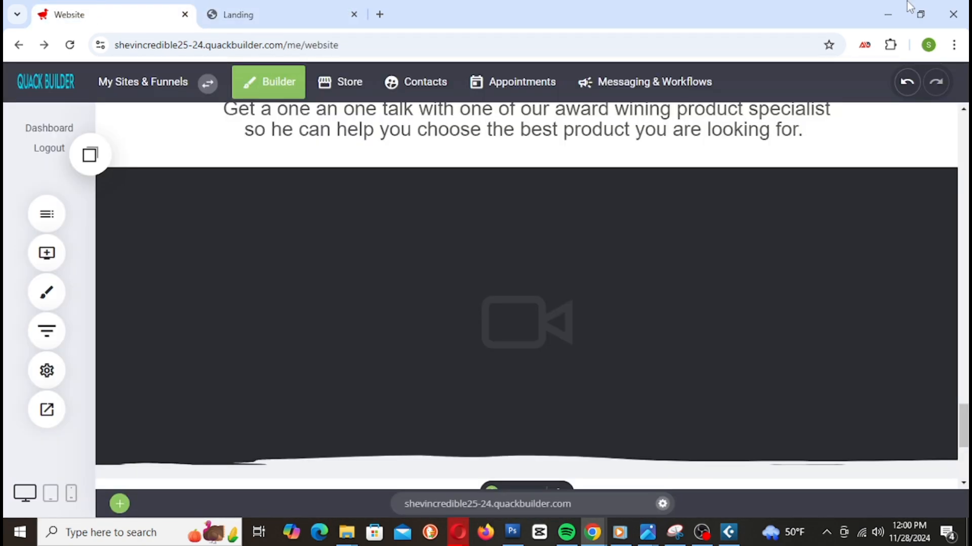
pyautogui.scroll(-5, 555, 310)
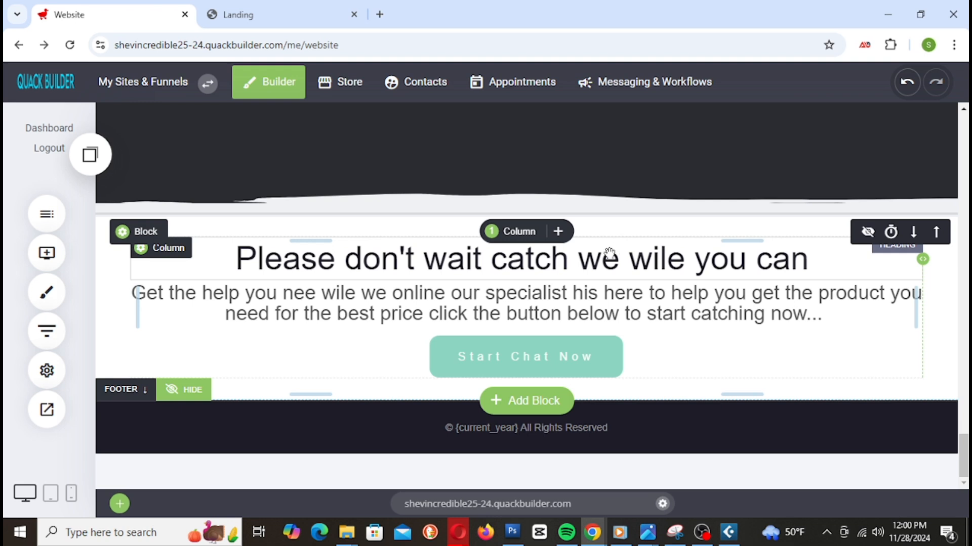
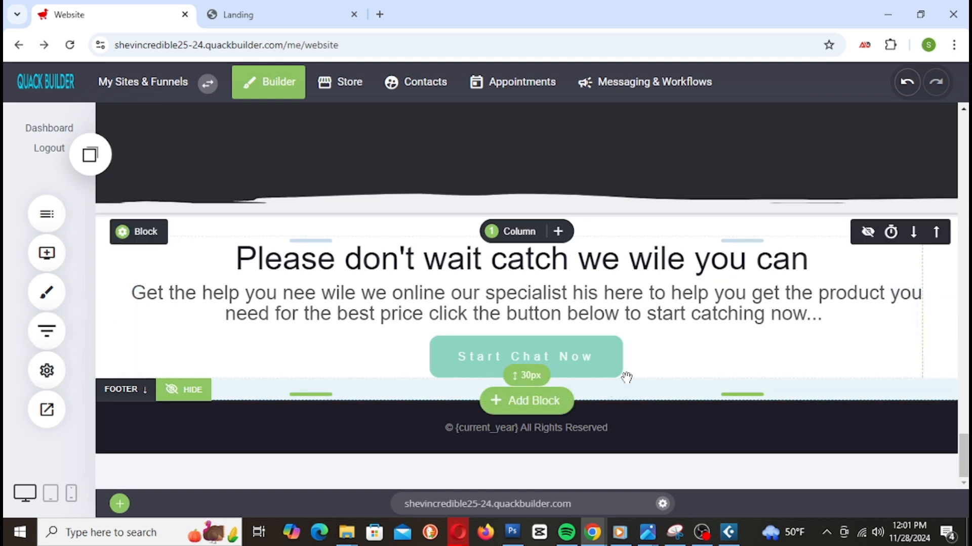
# Step: Browse the Services block templates in the gallery, then close it without adding one
pyautogui.click(523, 412)
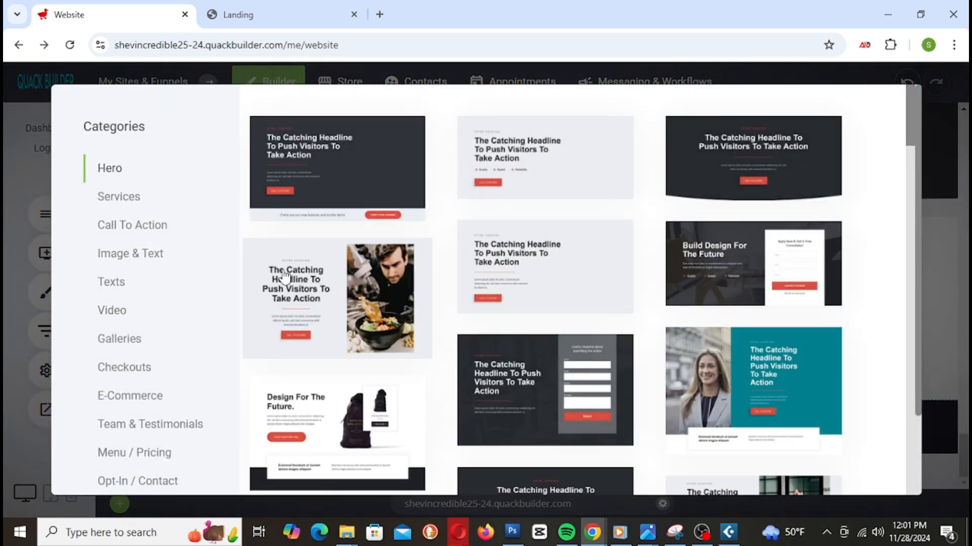
pyautogui.click(126, 201)
pyautogui.scroll(-6, 700, 248)
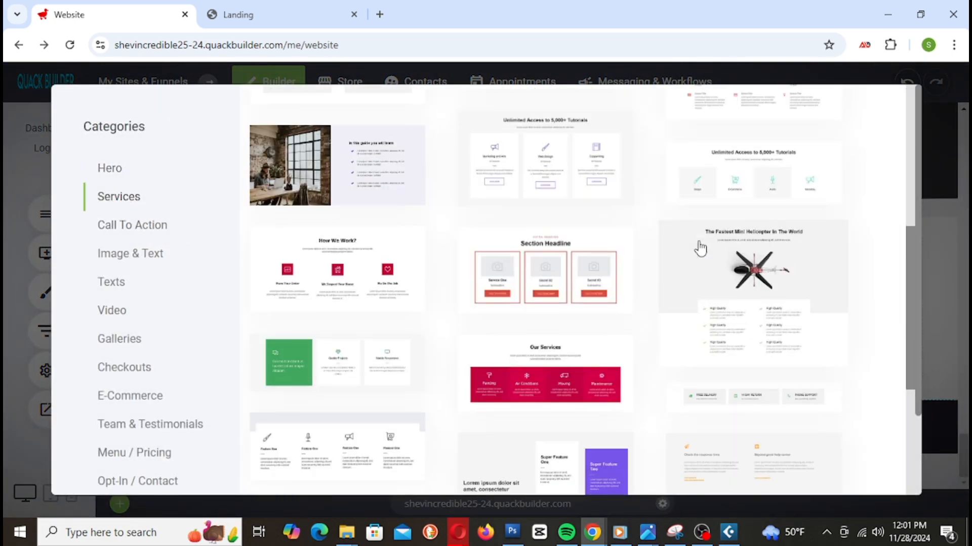
pyautogui.scroll(-5, 594, 251)
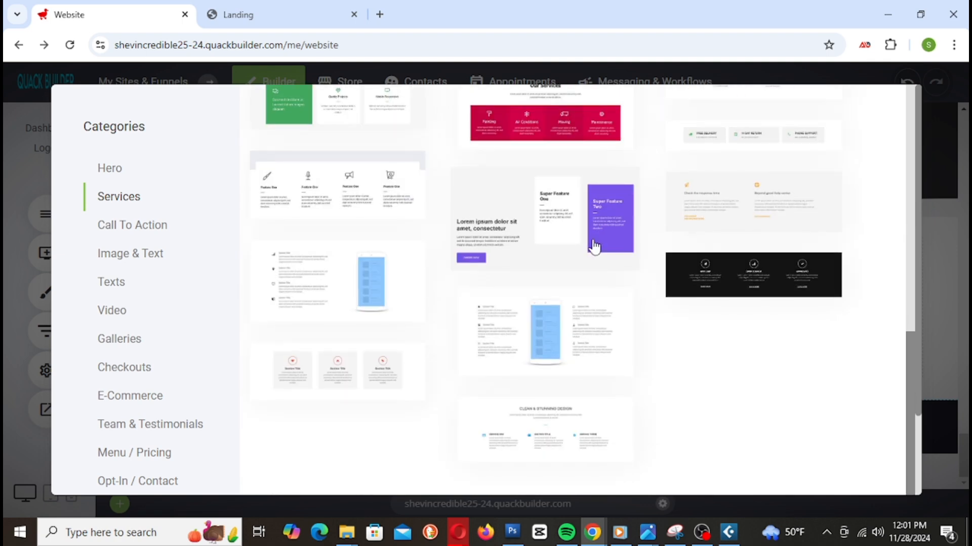
pyautogui.scroll(-2, 804, 375)
pyautogui.scroll(4, 805, 376)
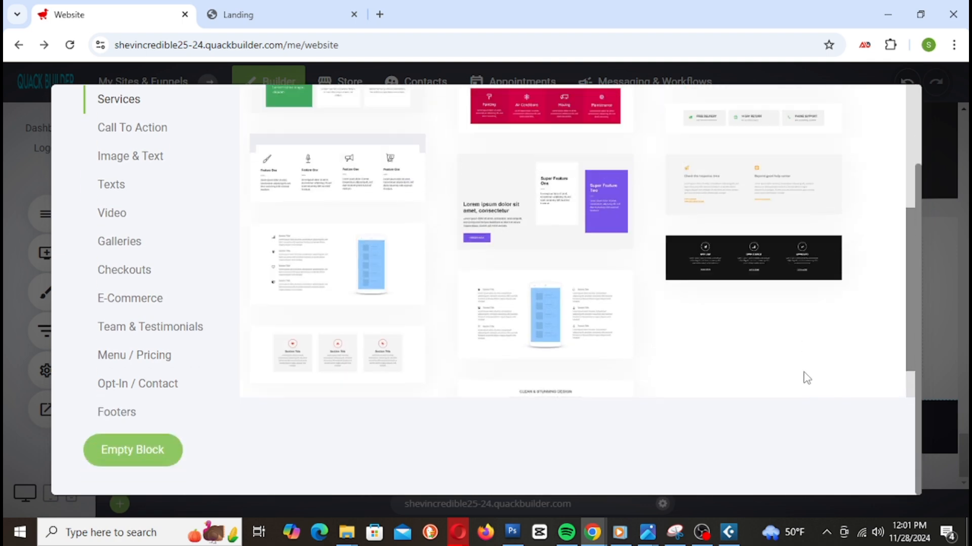
pyautogui.scroll(6, 807, 377)
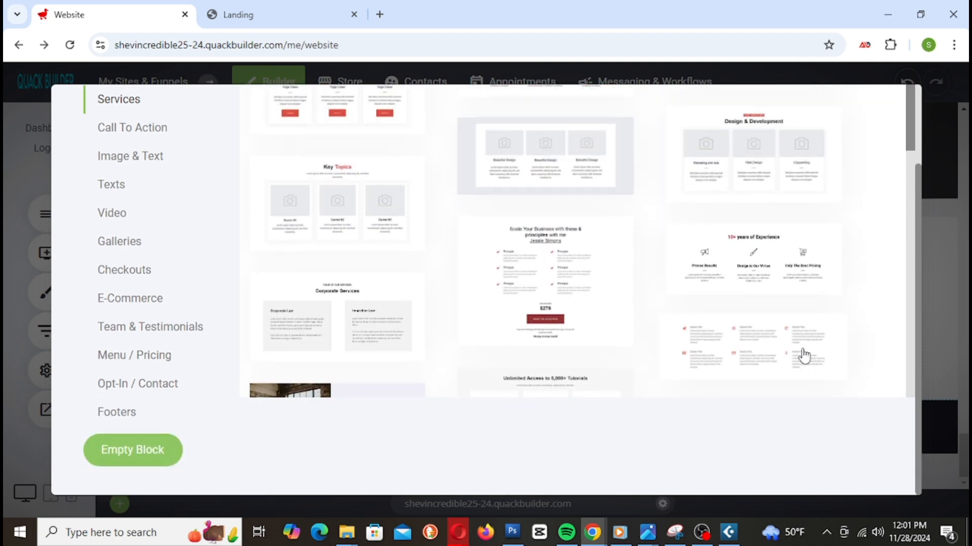
pyautogui.scroll(2, 775, 374)
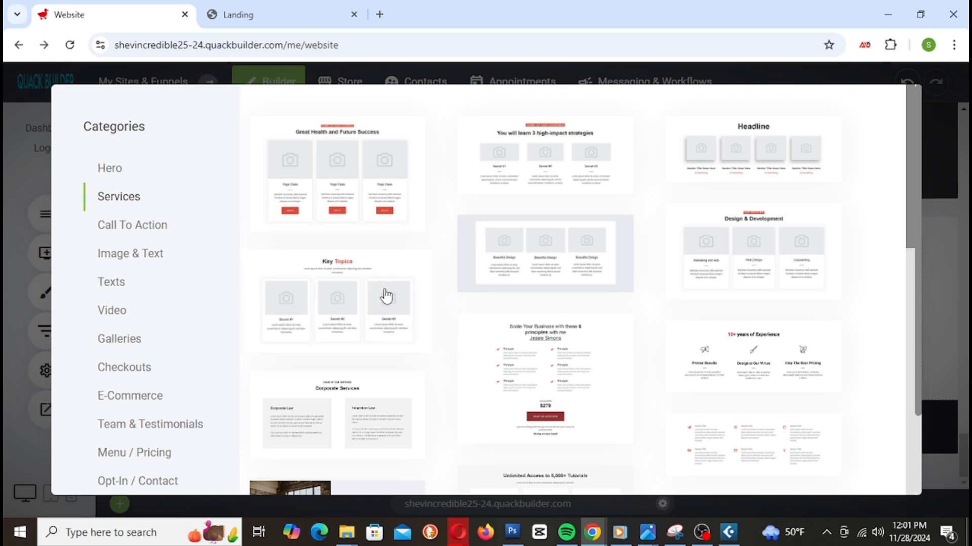
pyautogui.scroll(-1, 386, 295)
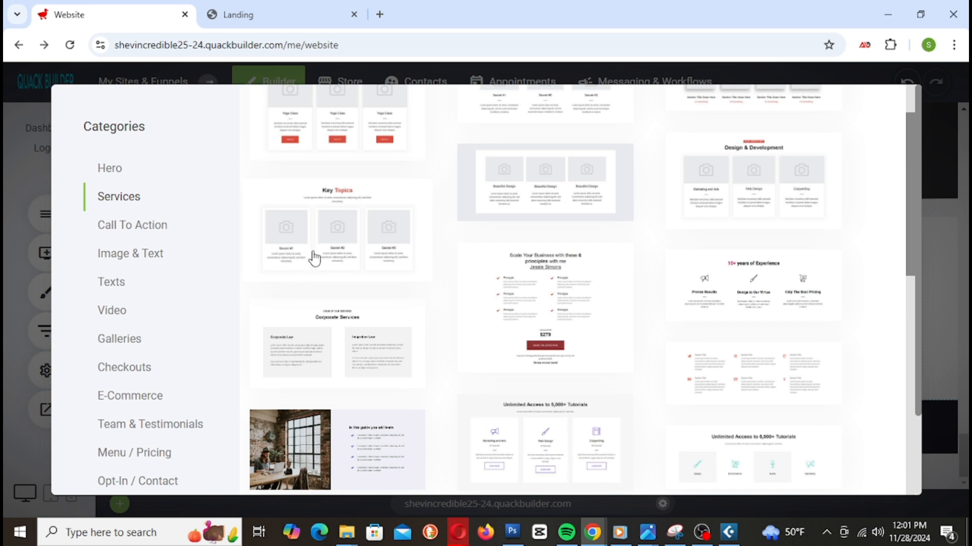
pyautogui.scroll(-1, 313, 262)
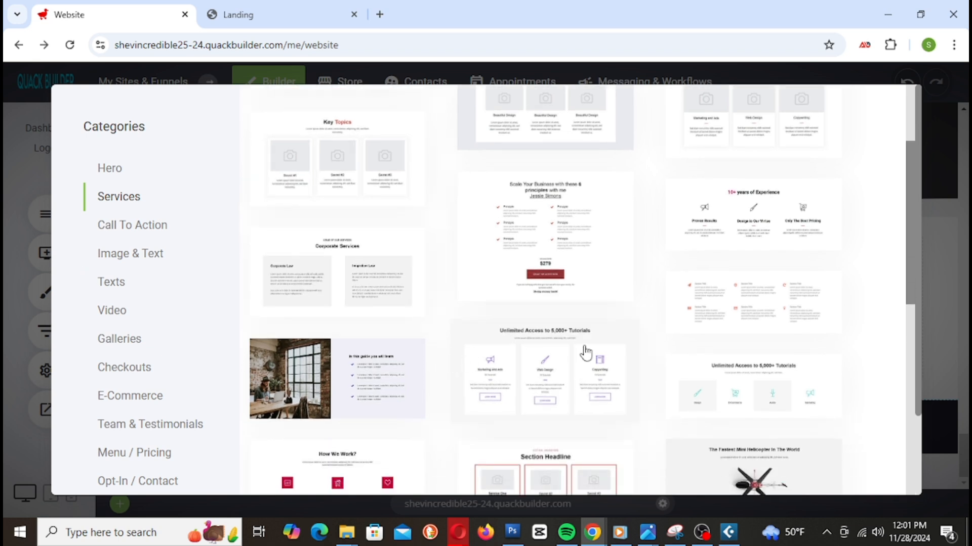
pyautogui.scroll(-1, 625, 358)
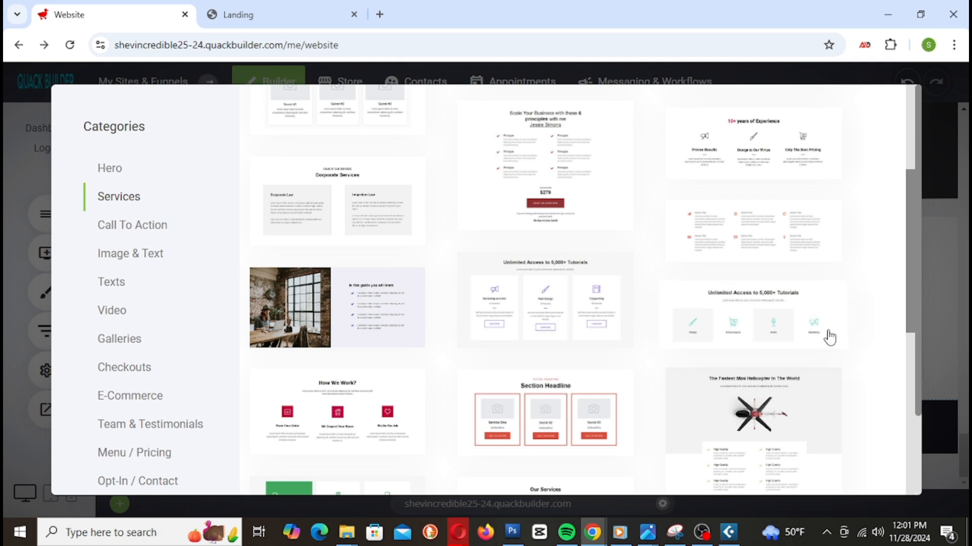
pyautogui.scroll(-1, 829, 338)
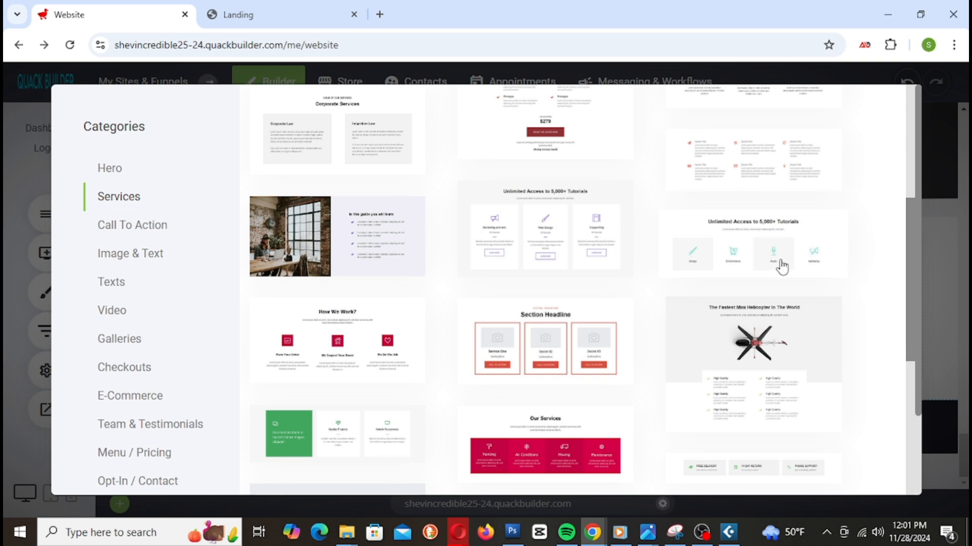
pyautogui.scroll(-2, 497, 299)
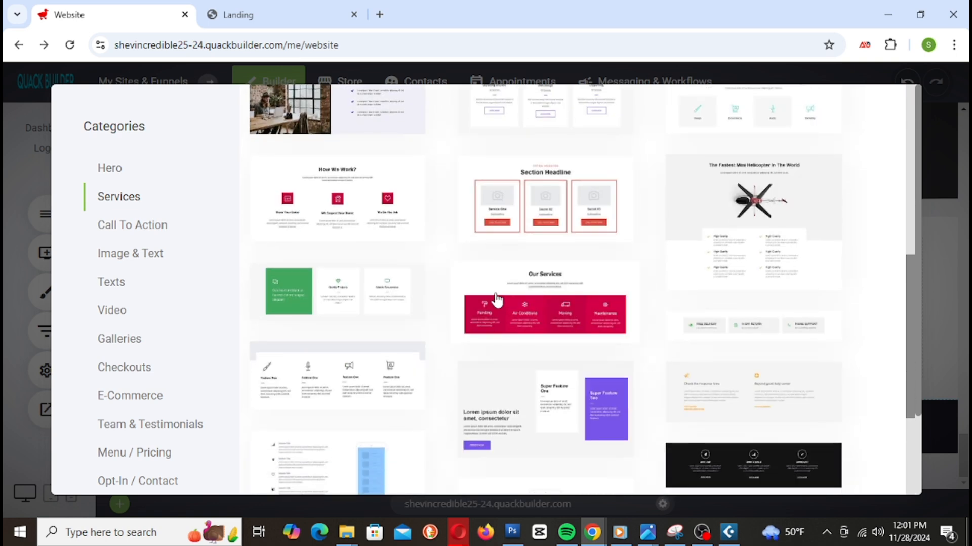
pyautogui.scroll(-3, 606, 329)
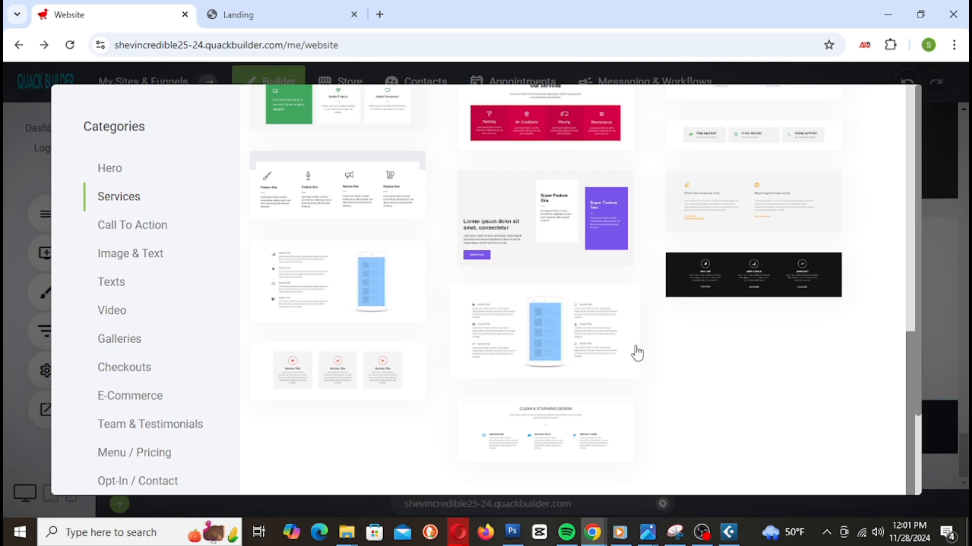
pyautogui.scroll(-2, 742, 378)
pyautogui.scroll(10, 349, 304)
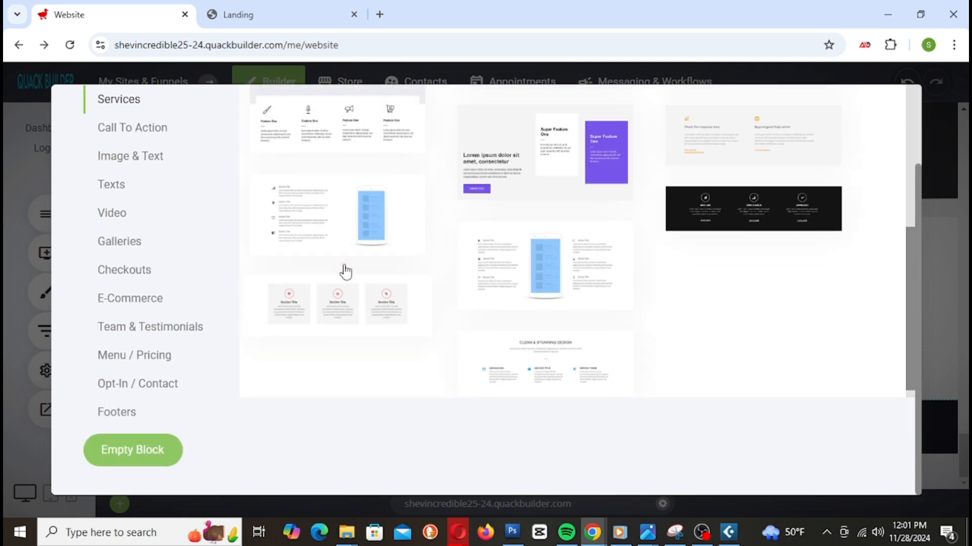
pyautogui.scroll(1, 358, 319)
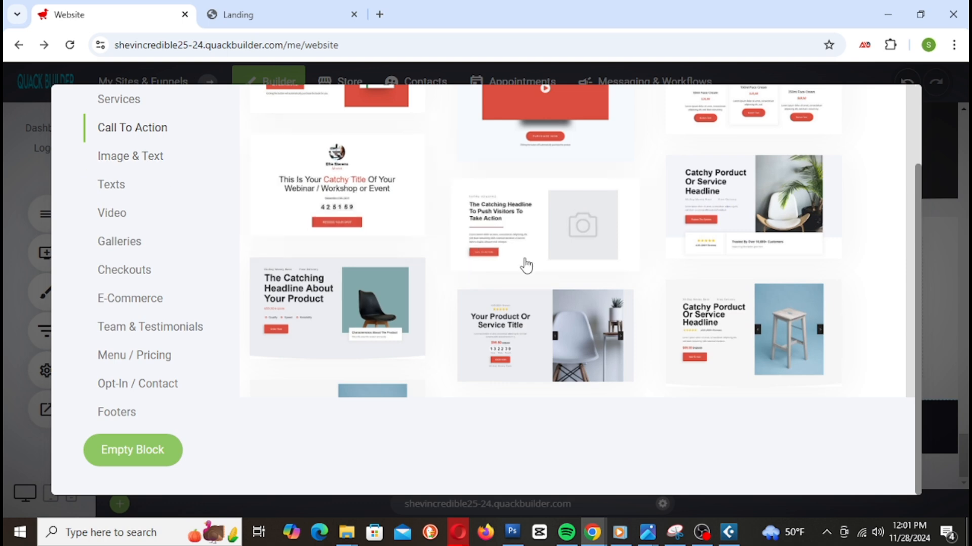
pyautogui.scroll(2, 526, 258)
pyautogui.scroll(-10, 354, 239)
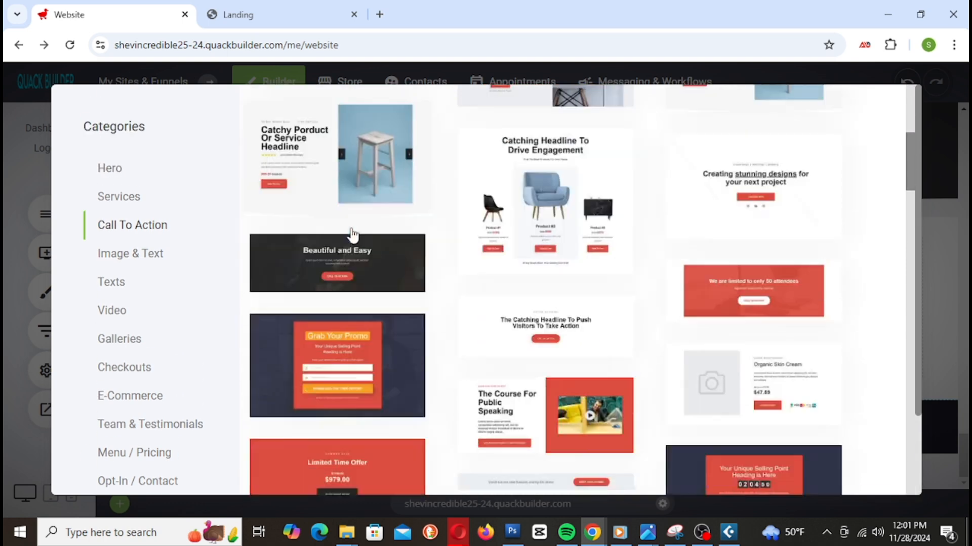
pyautogui.scroll(-5, 353, 246)
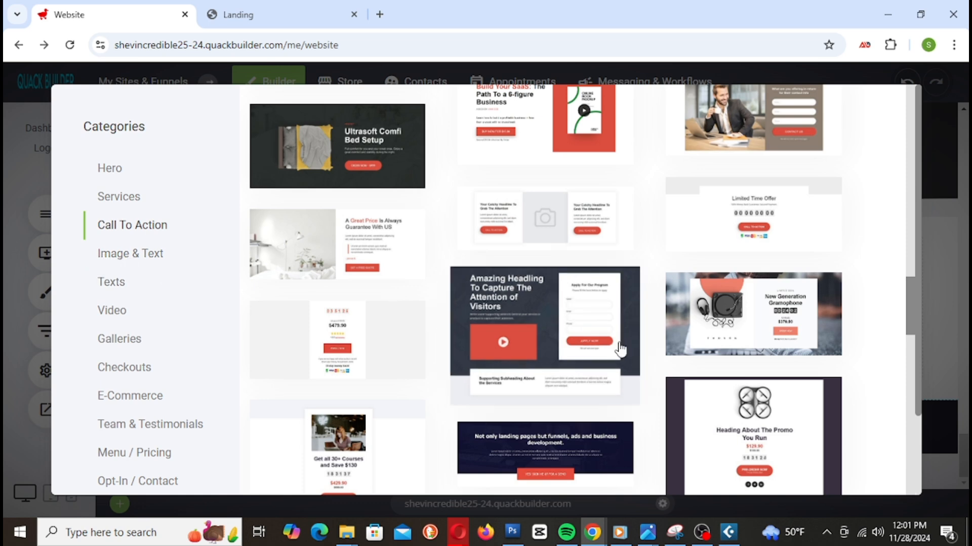
pyautogui.scroll(-4, 625, 354)
pyautogui.scroll(-10, 625, 356)
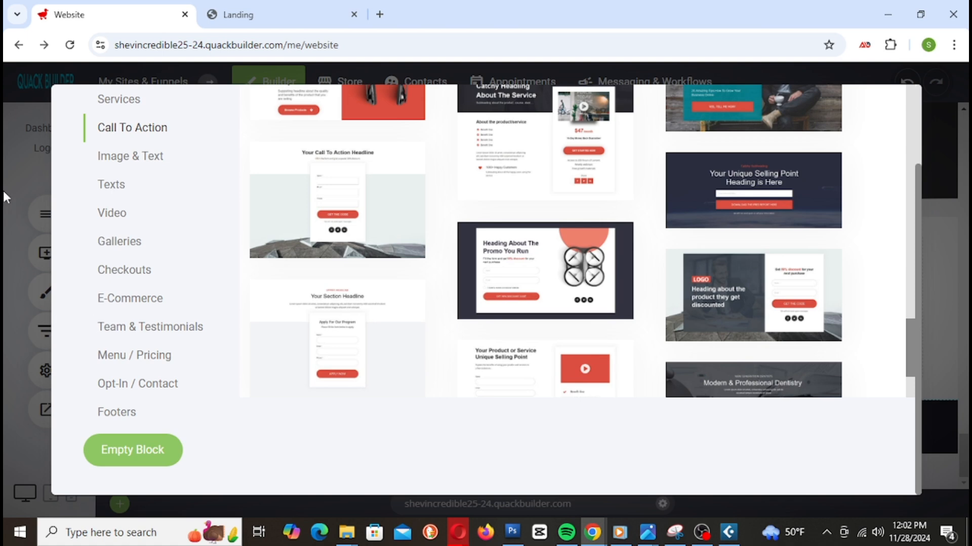
pyautogui.click(3, 190)
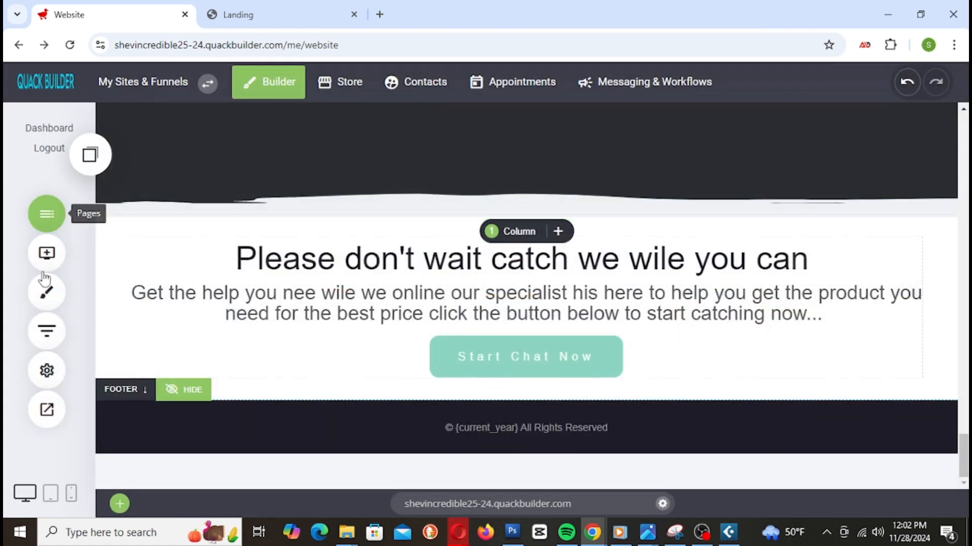
# Step: Drop an empty Container just above the footer and split it into 3 columns
pyautogui.click(45, 251)
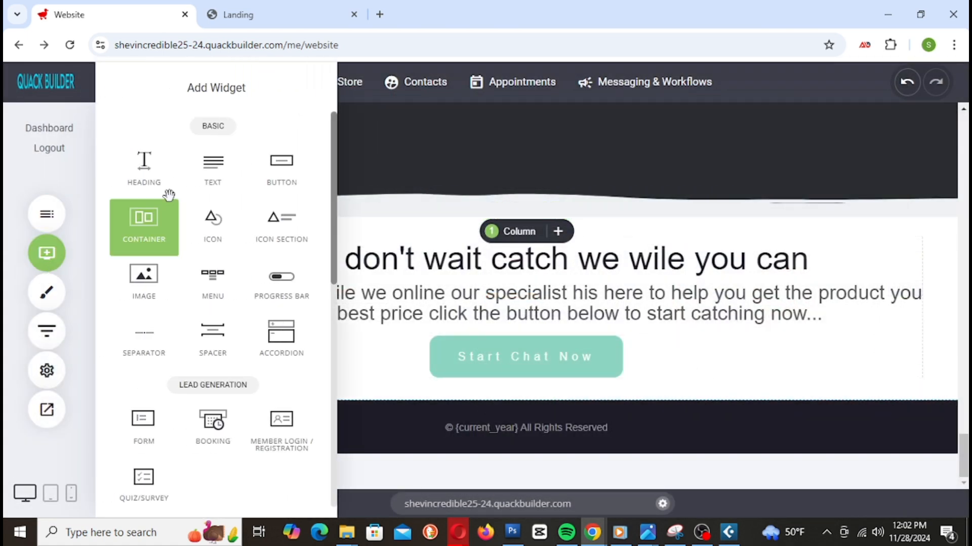
pyautogui.moveTo(156, 243); pyautogui.dragTo(633, 374)
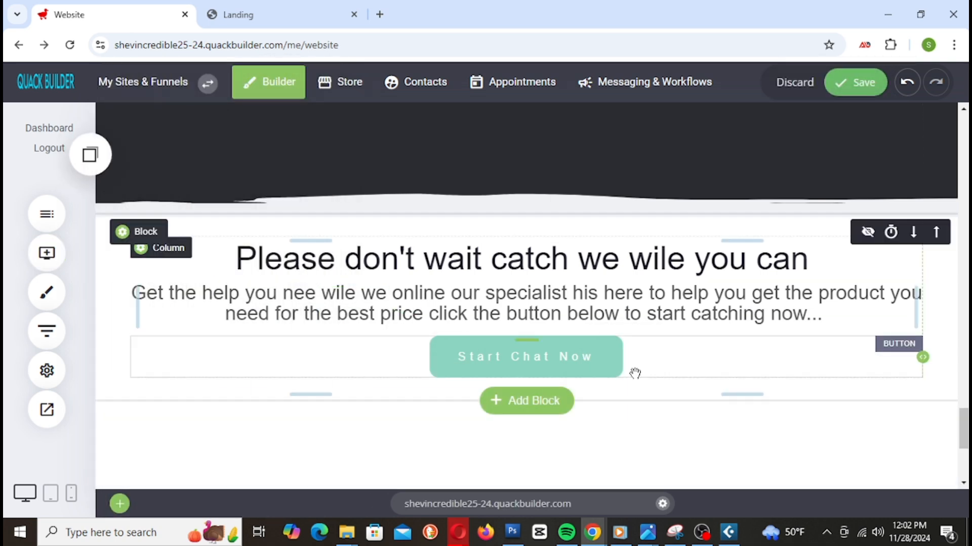
pyautogui.scroll(-5, 667, 360)
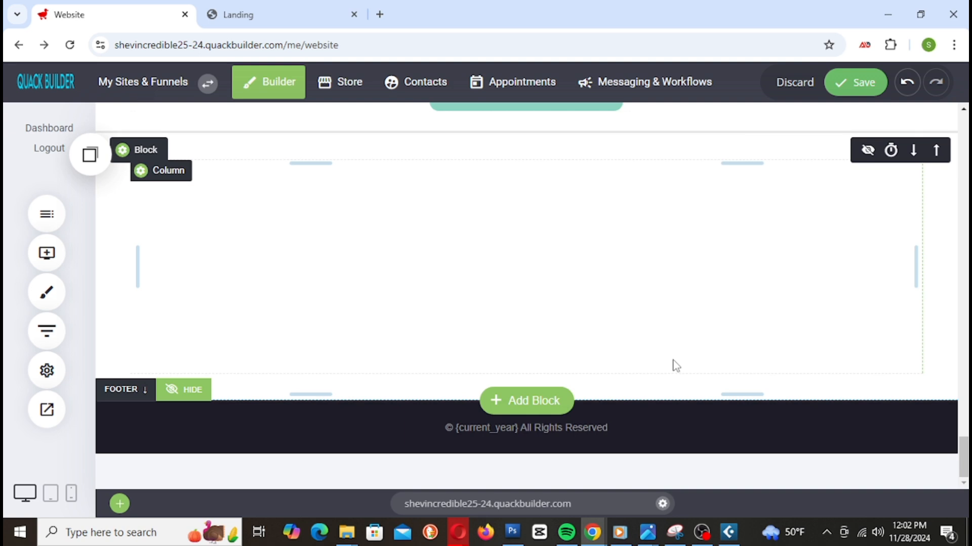
pyautogui.scroll(3, 676, 366)
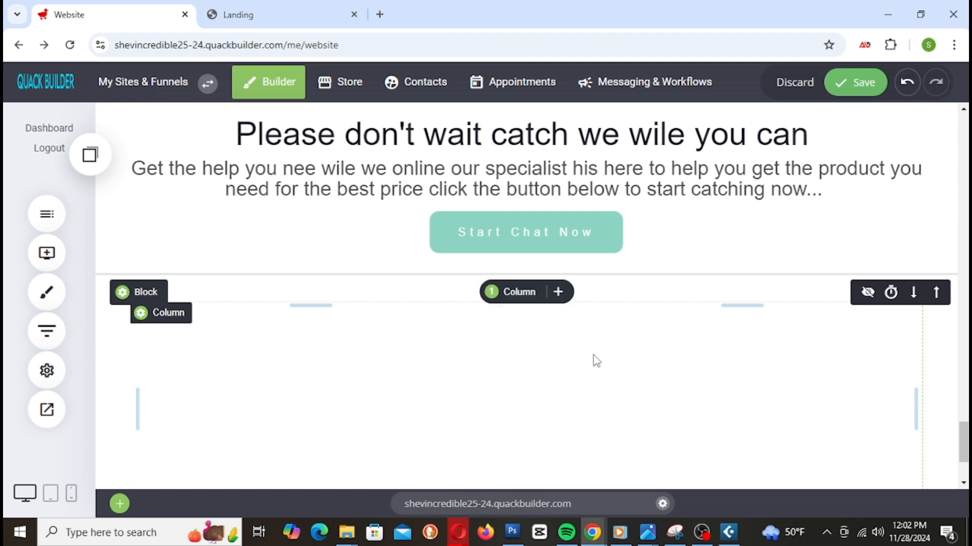
pyautogui.click(521, 294)
pyautogui.click(566, 366)
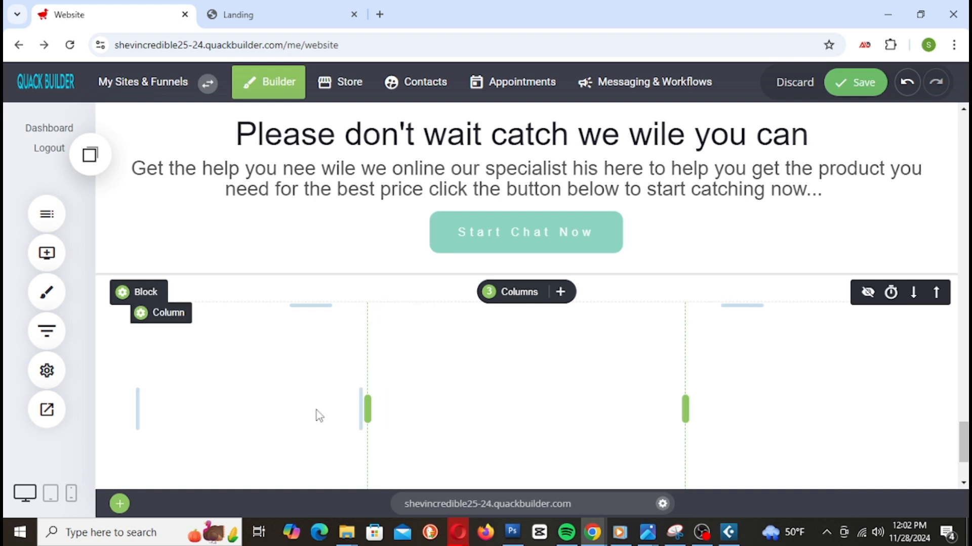
pyautogui.scroll(-2, 501, 395)
pyautogui.scroll(1, 514, 405)
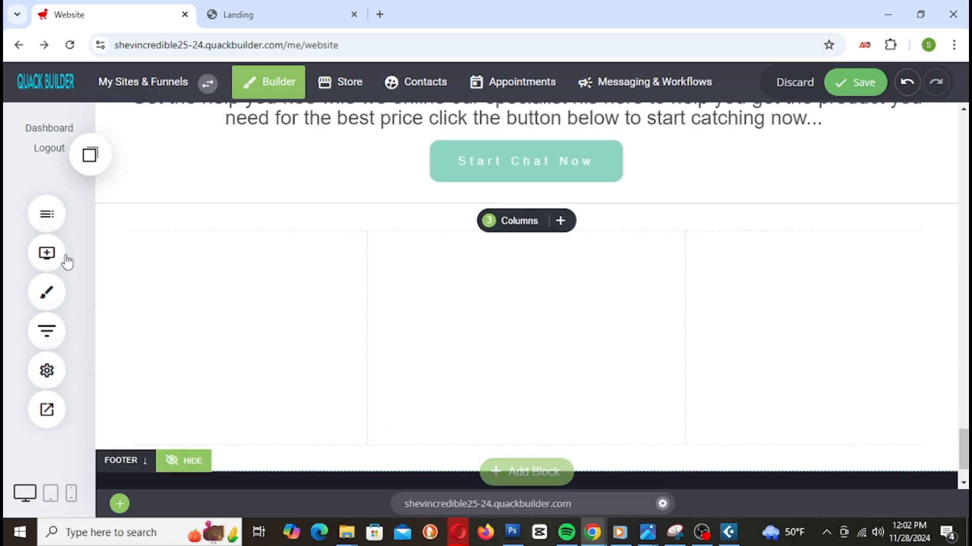
# Step: Add an Icon widget into the first column of the new three-column section
pyautogui.click(46, 255)
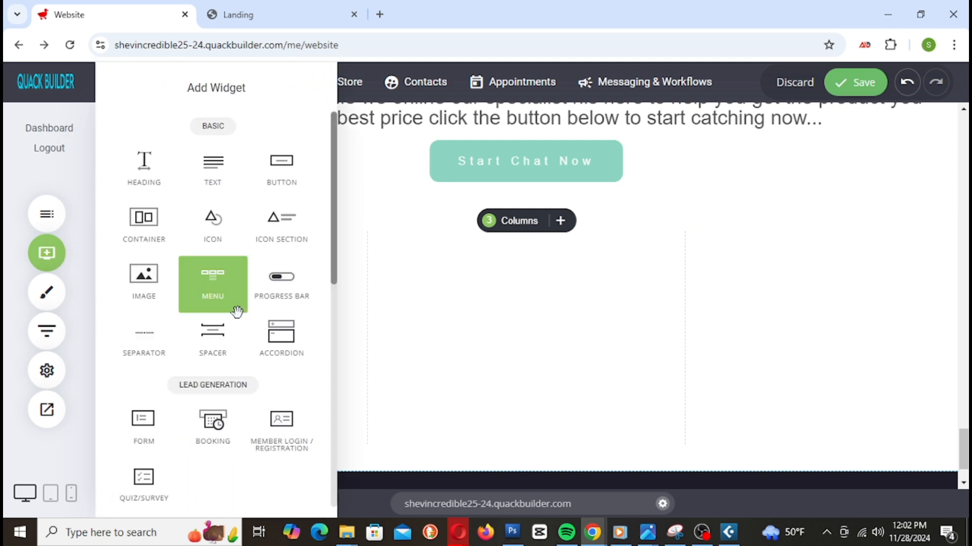
pyautogui.scroll(-2, 206, 399)
pyautogui.scroll(2, 207, 396)
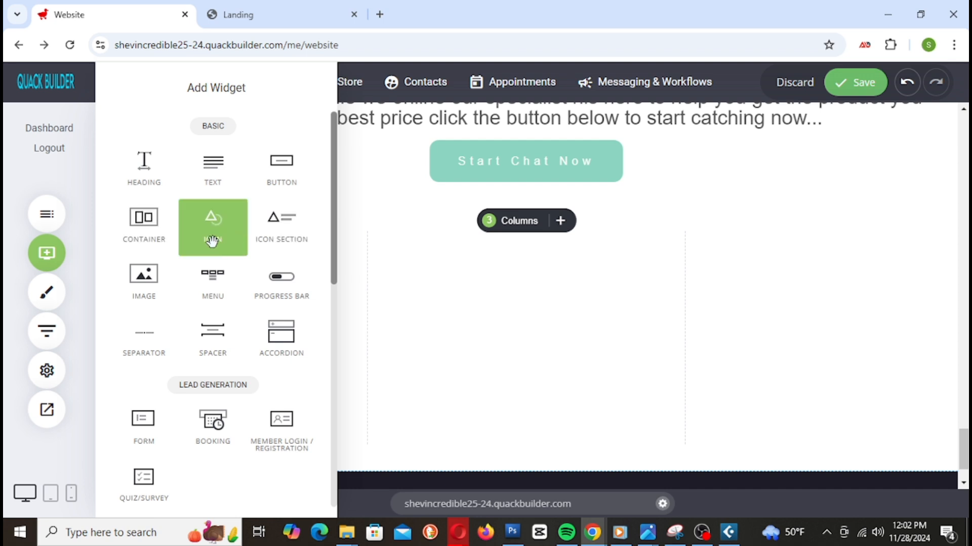
pyautogui.moveTo(215, 242); pyautogui.dragTo(299, 278)
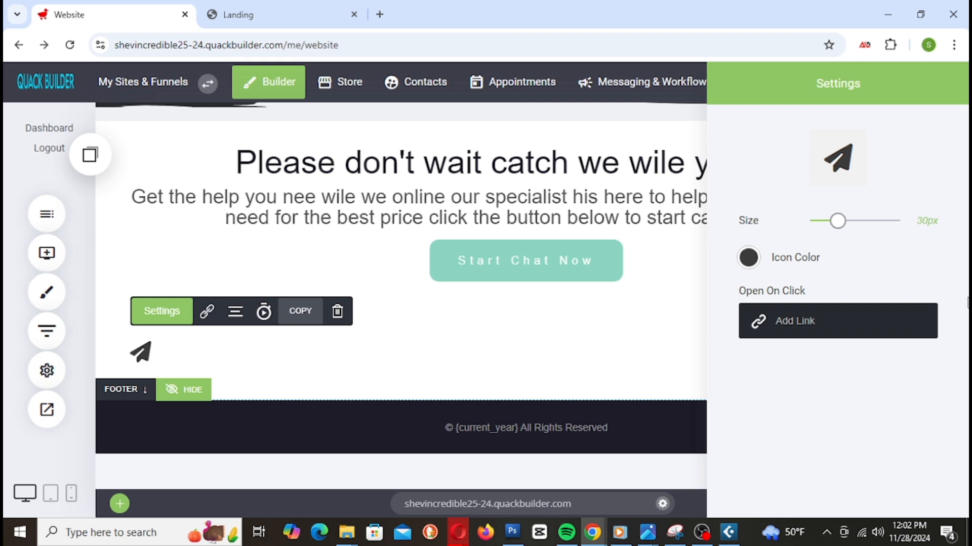
# Step: Replace the default paper-plane with the megaphone icon from the icon grid
pyautogui.click(830, 174)
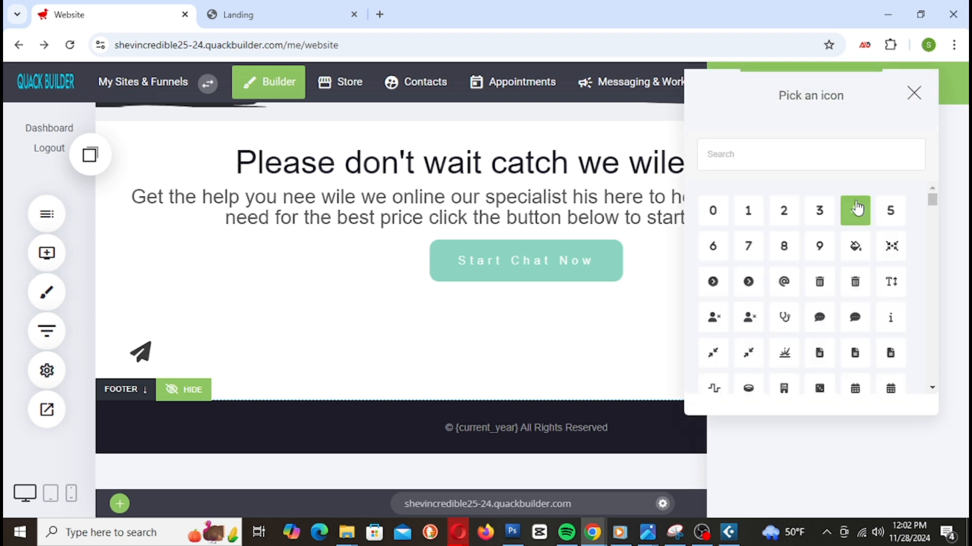
pyautogui.scroll(-5, 834, 289)
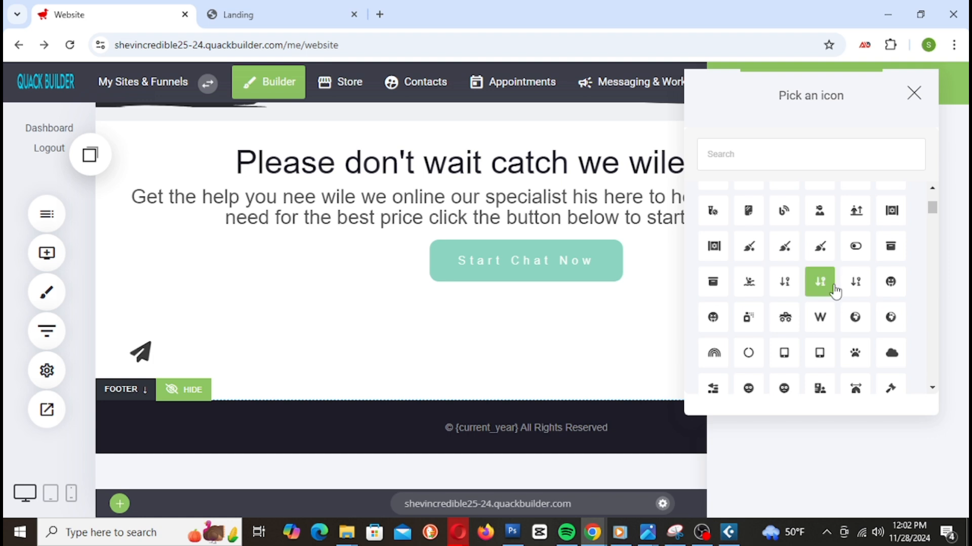
pyautogui.scroll(-5, 835, 292)
pyautogui.scroll(-3, 845, 296)
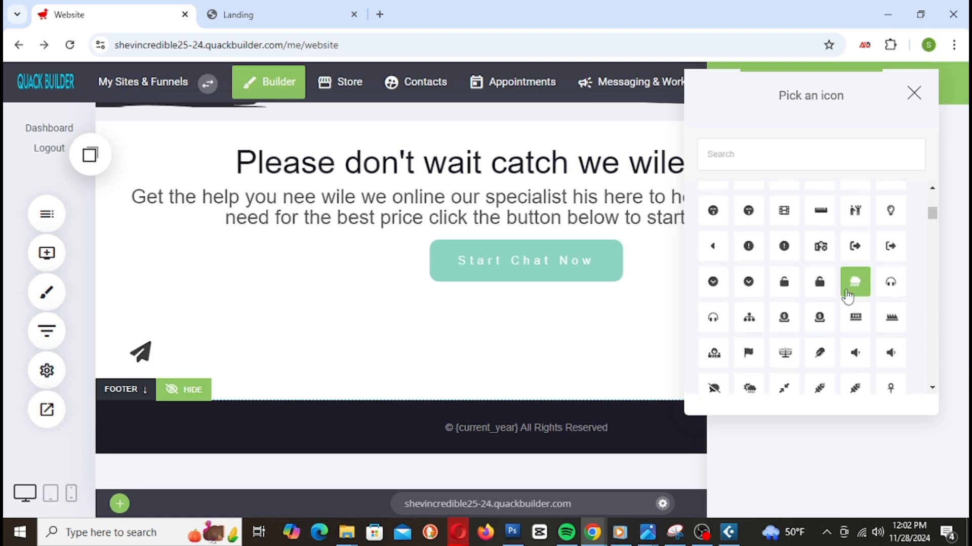
pyautogui.scroll(-2, 848, 296)
pyautogui.scroll(-2, 854, 309)
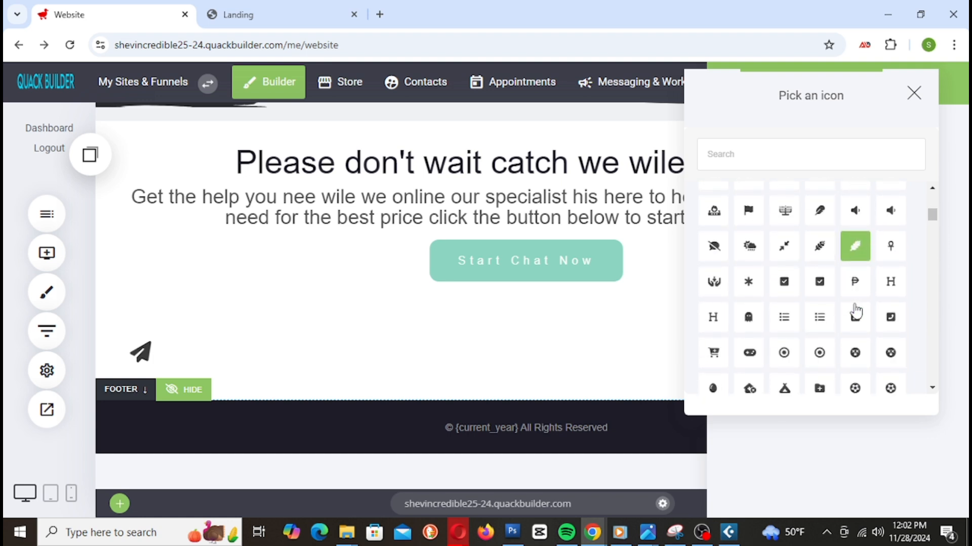
pyautogui.scroll(-3, 855, 311)
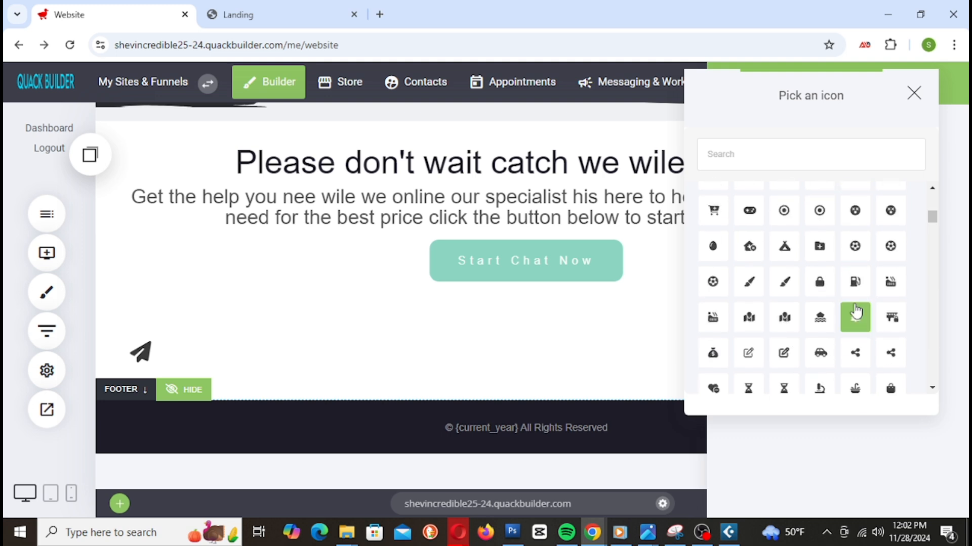
pyautogui.scroll(-3, 855, 311)
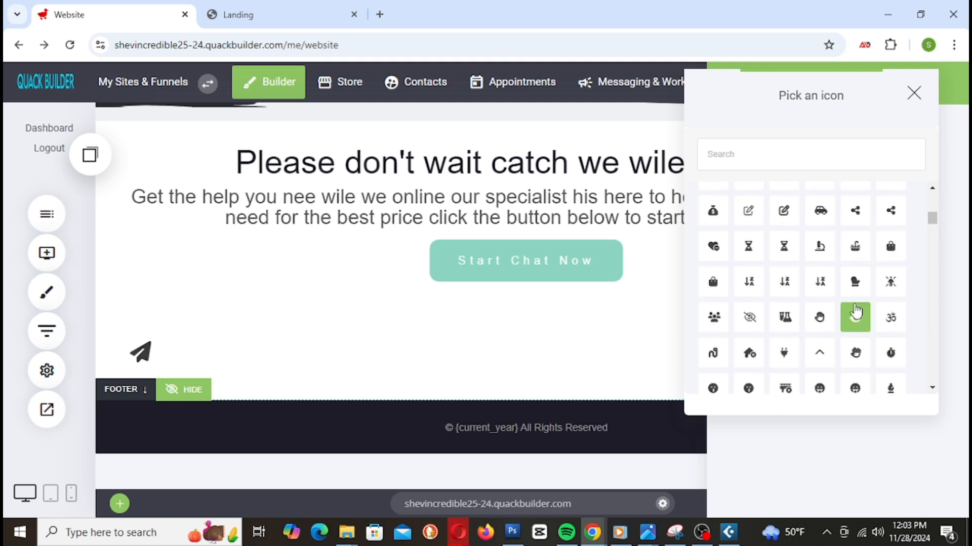
pyautogui.scroll(-3, 855, 310)
pyautogui.scroll(-3, 858, 310)
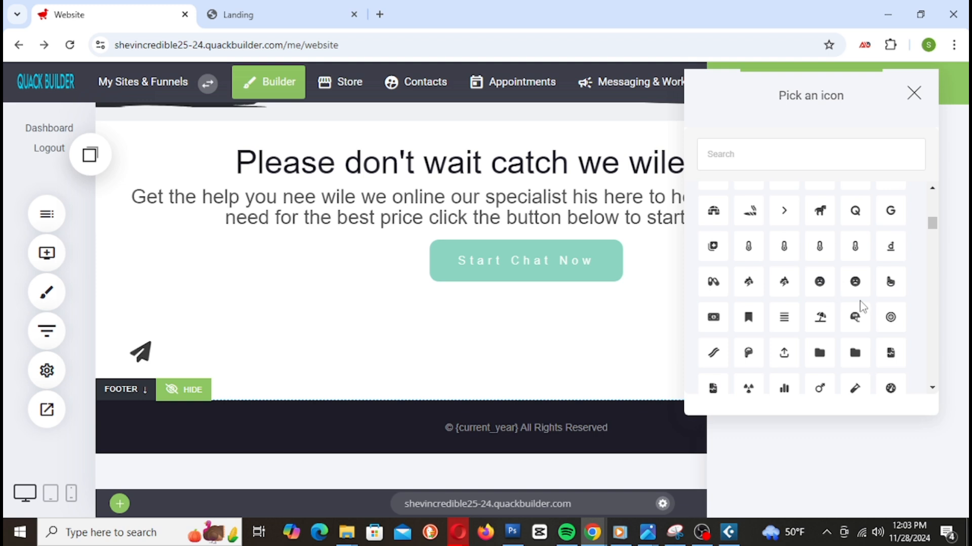
pyautogui.scroll(-3, 863, 306)
pyautogui.scroll(-2, 859, 309)
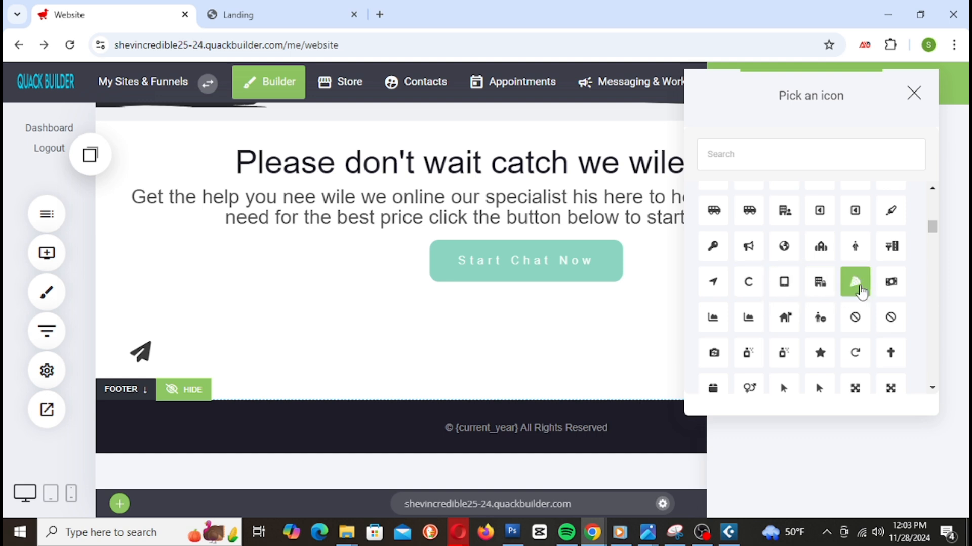
pyautogui.click(749, 248)
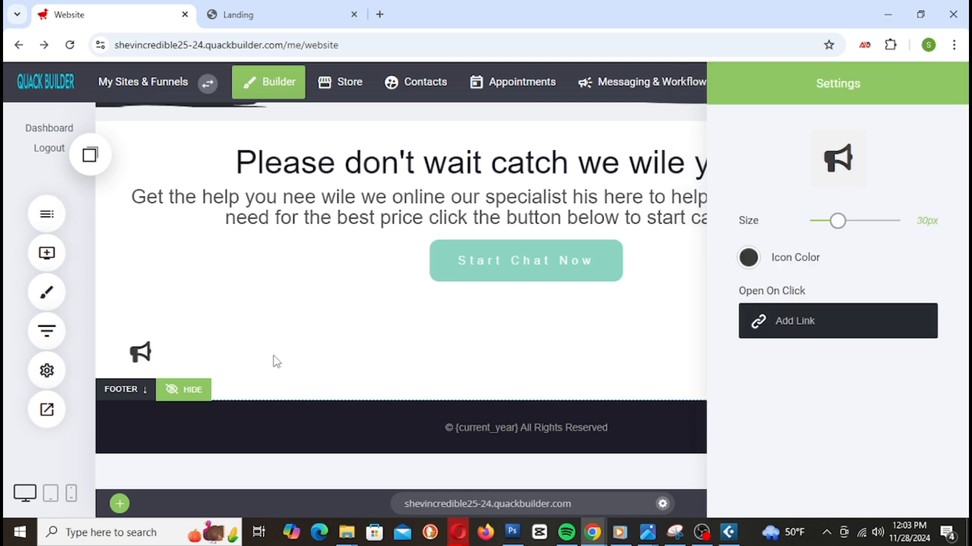
# Step: Enlarge the megaphone icon to 42px and colour it light teal
pyautogui.moveTo(844, 230); pyautogui.dragTo(855, 229)
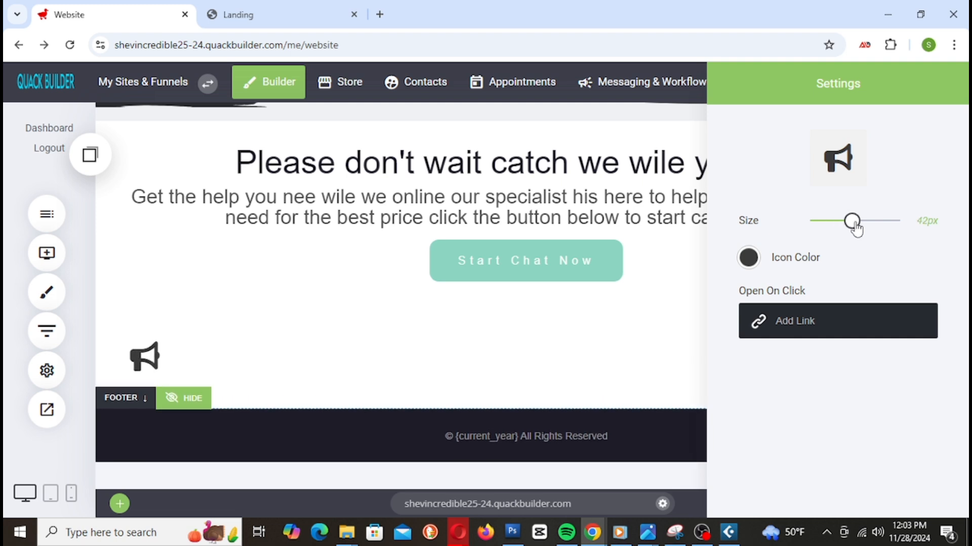
pyautogui.click(748, 258)
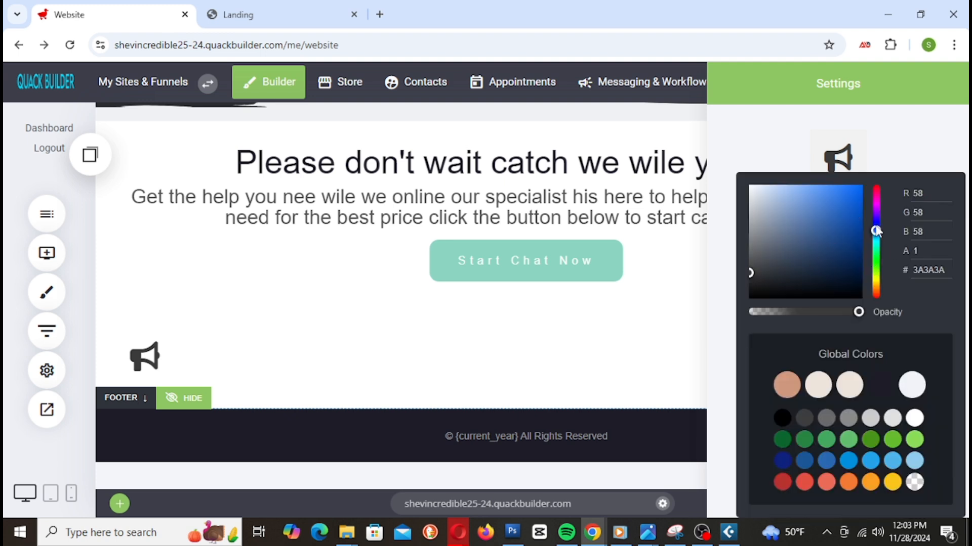
pyautogui.moveTo(875, 231); pyautogui.dragTo(877, 248)
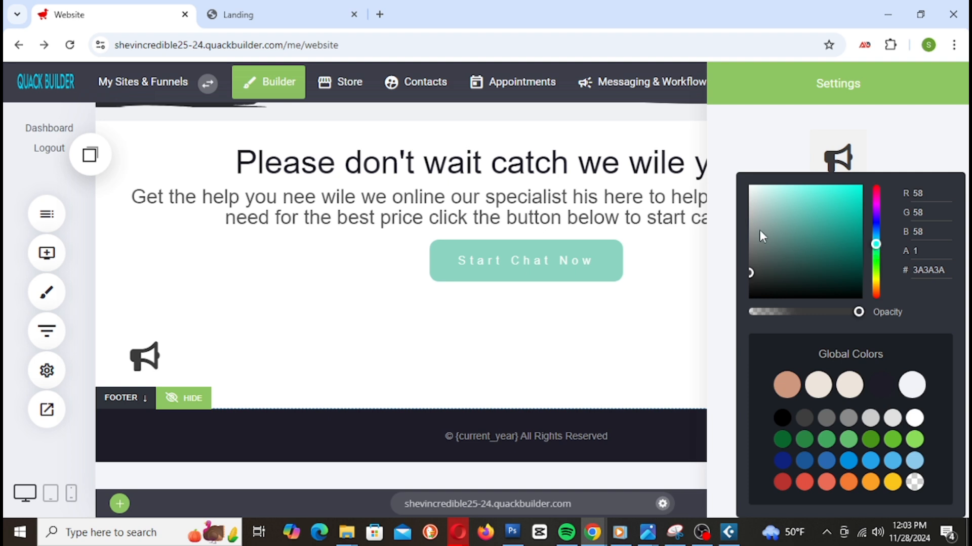
pyautogui.click(789, 206)
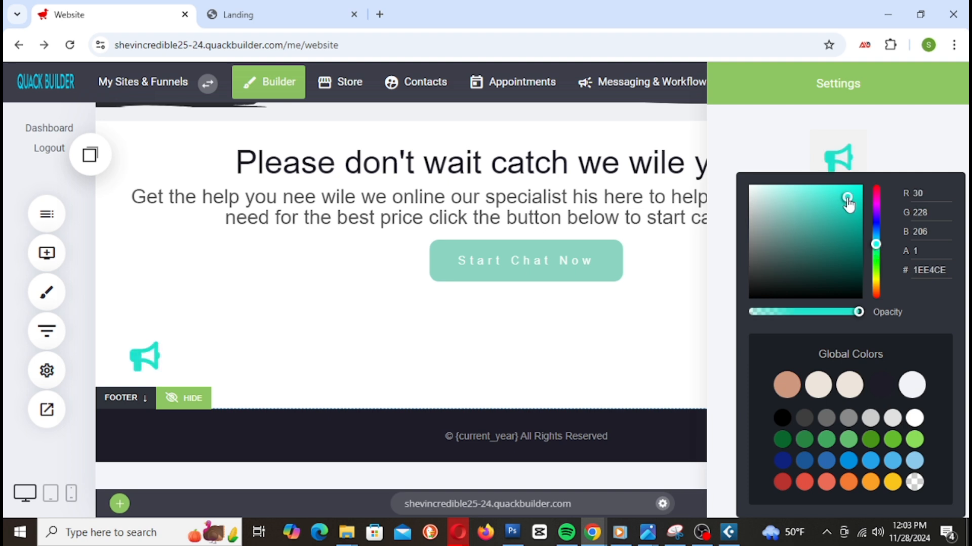
pyautogui.click(701, 243)
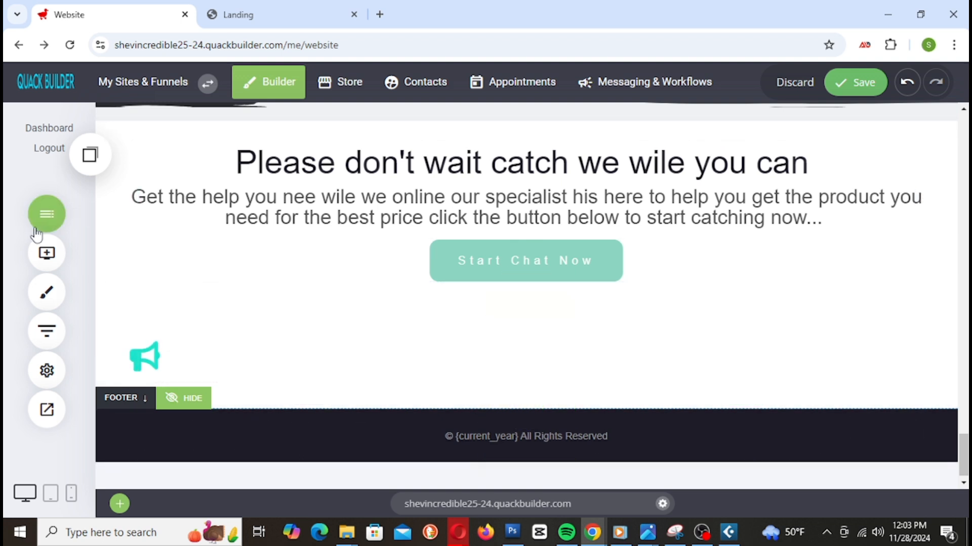
# Step: Centre the megaphone in its column and add a Heading widget beneath it
pyautogui.click(164, 362)
pyautogui.click(236, 312)
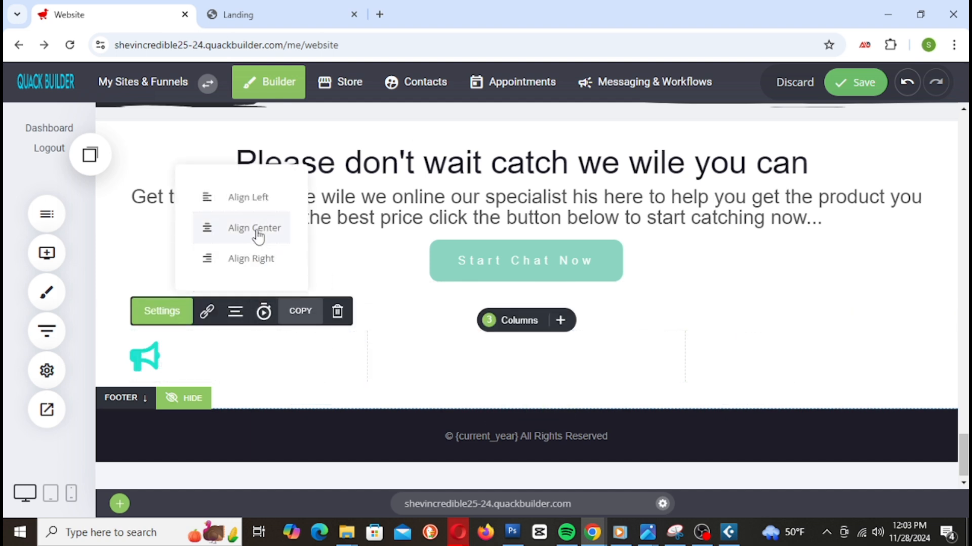
pyautogui.click(274, 238)
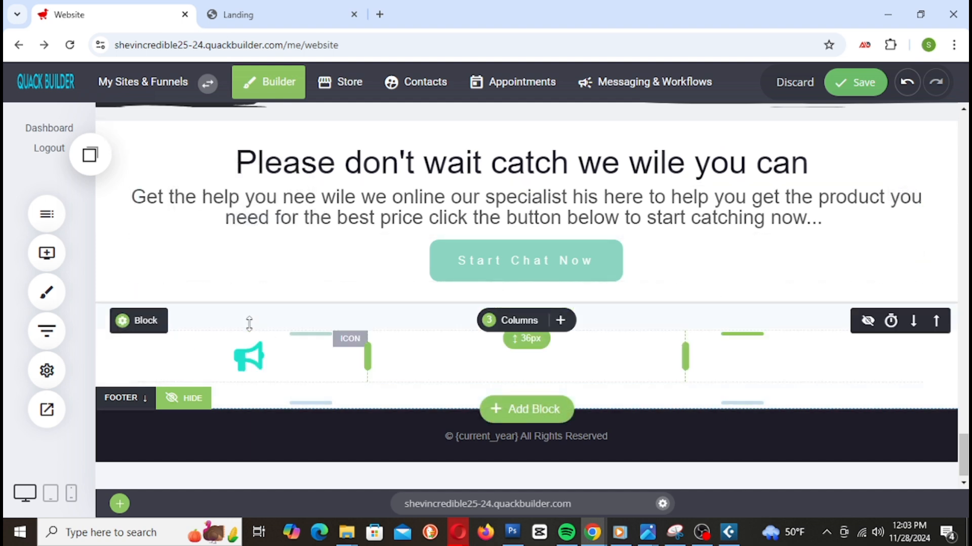
pyautogui.click(44, 263)
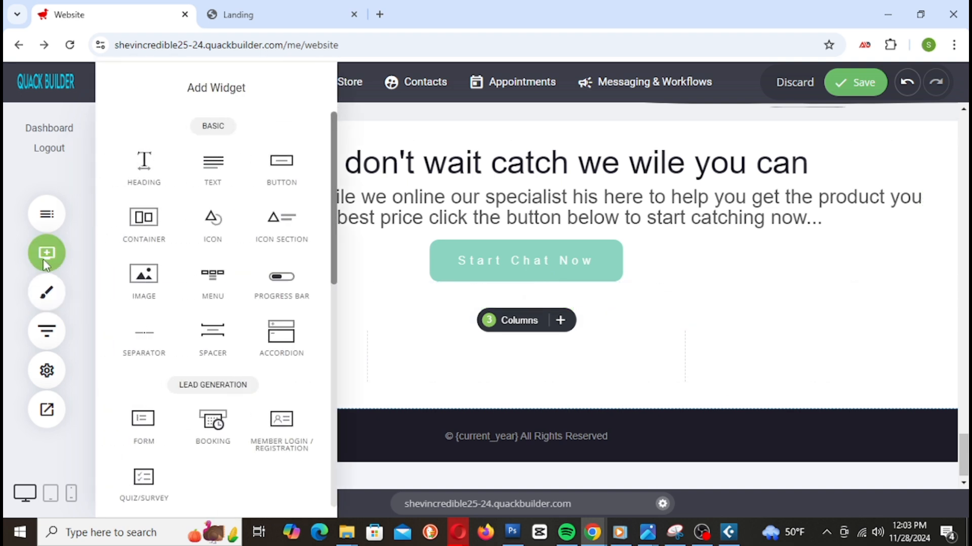
pyautogui.moveTo(152, 175); pyautogui.dragTo(276, 379)
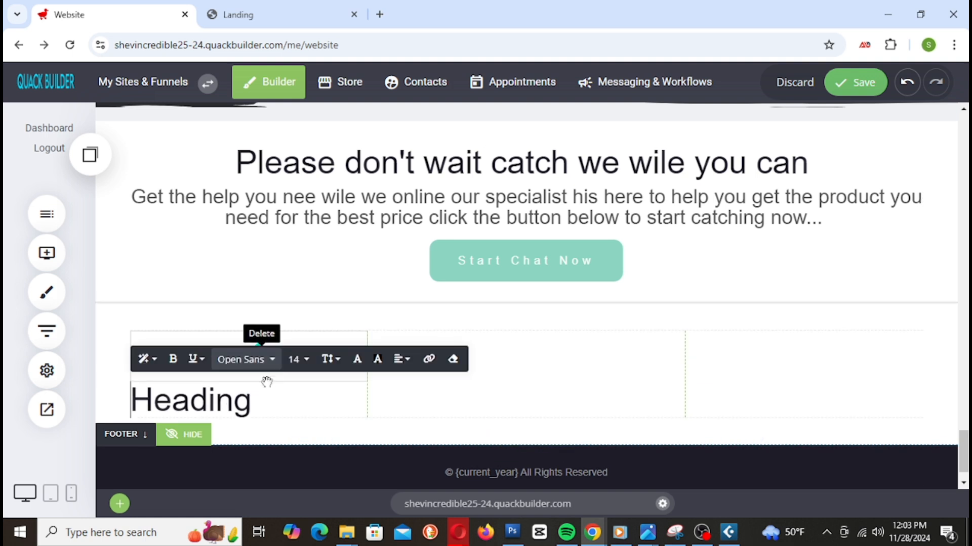
# Step: Replace the placeholder heading text with 'Service 1' and centre it
pyautogui.moveTo(258, 404); pyautogui.dragTo(142, 390)
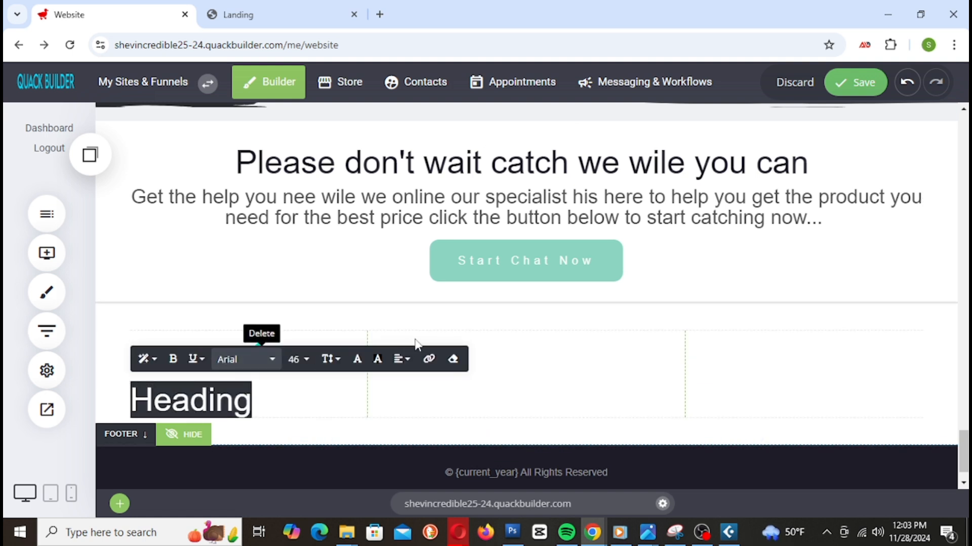
pyautogui.write('Service 1')
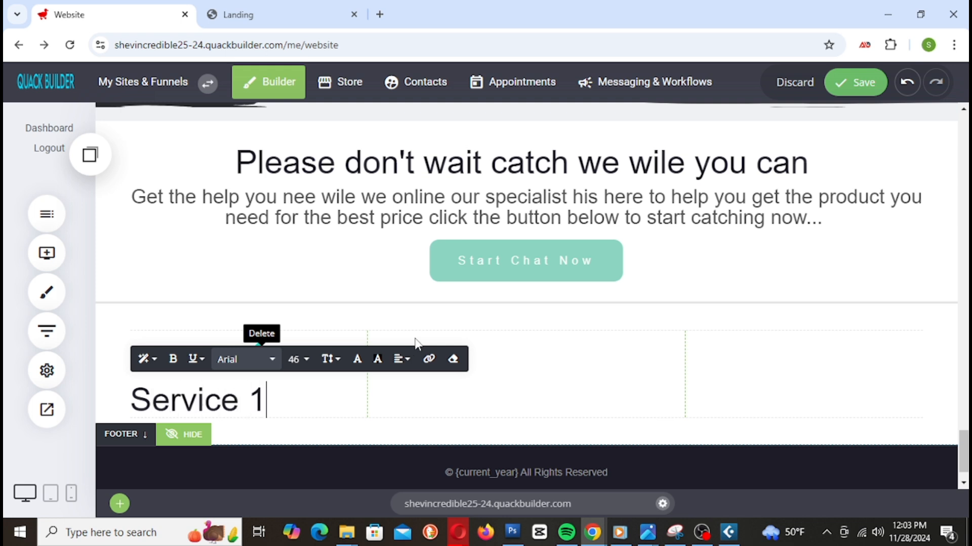
pyautogui.tripleClick(278, 406)
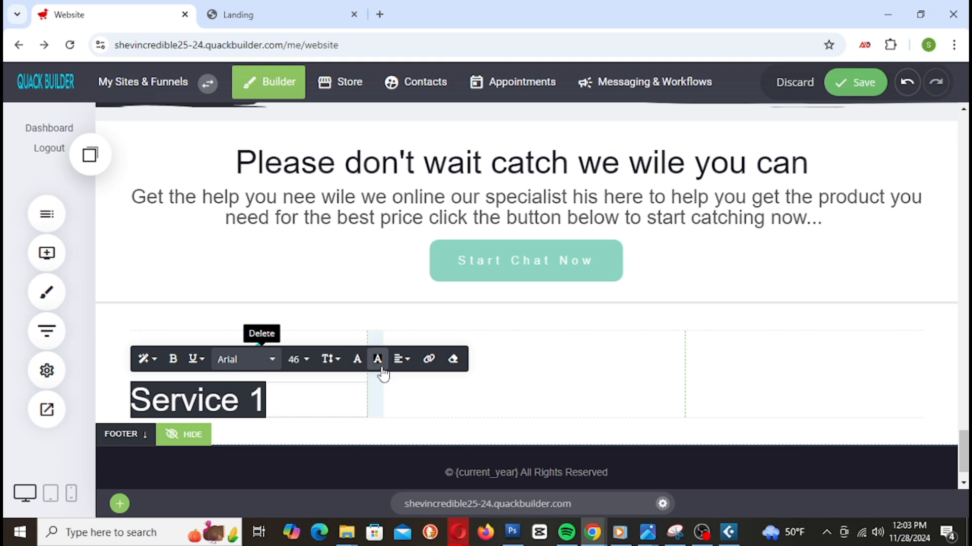
pyautogui.click(402, 360)
pyautogui.click(425, 386)
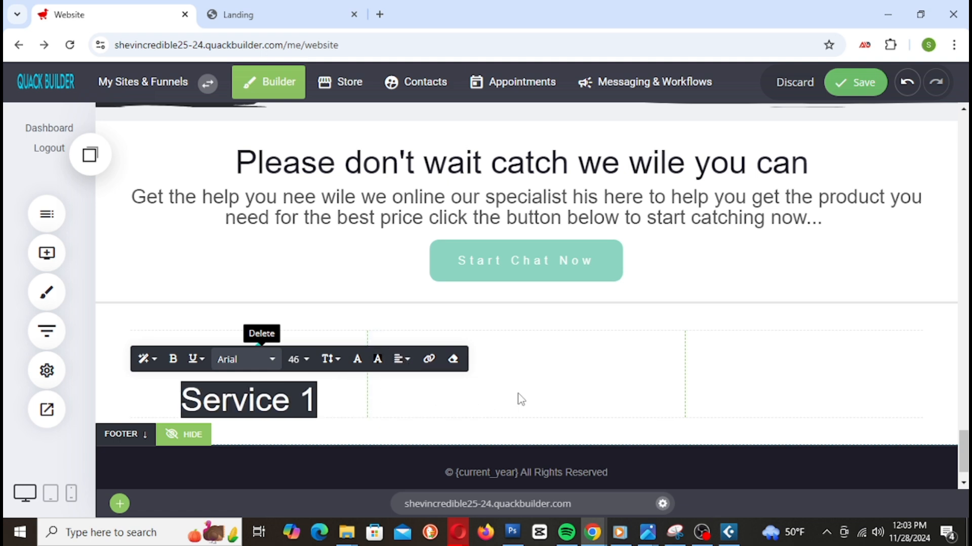
pyautogui.click(915, 316)
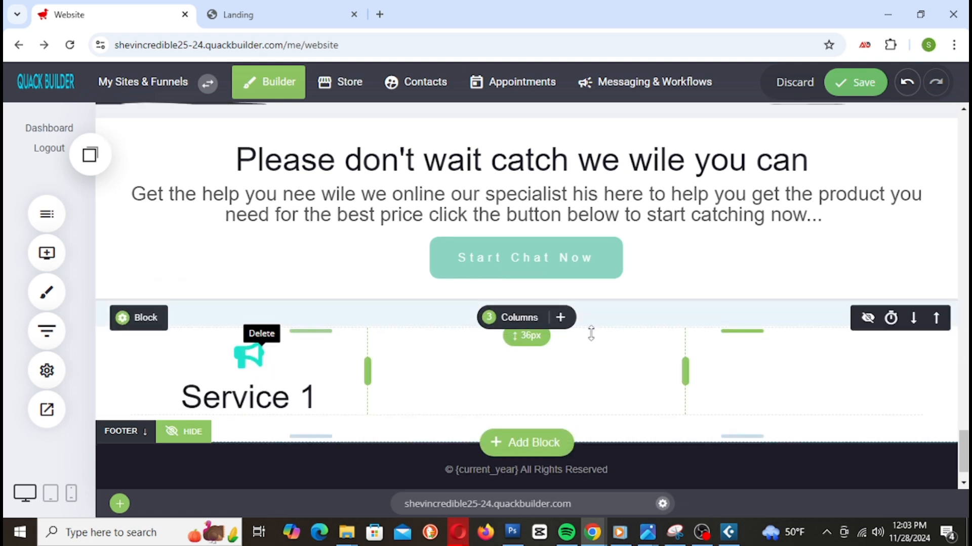
pyautogui.scroll(-1, 592, 332)
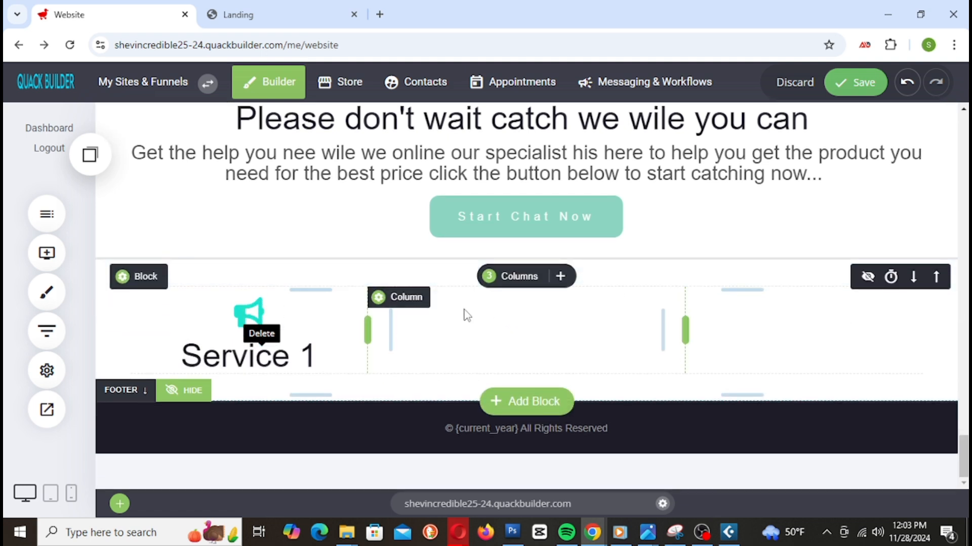
# Step: Set the Service 1 heading to font size 32 and centre-align it
pyautogui.doubleClick(231, 360)
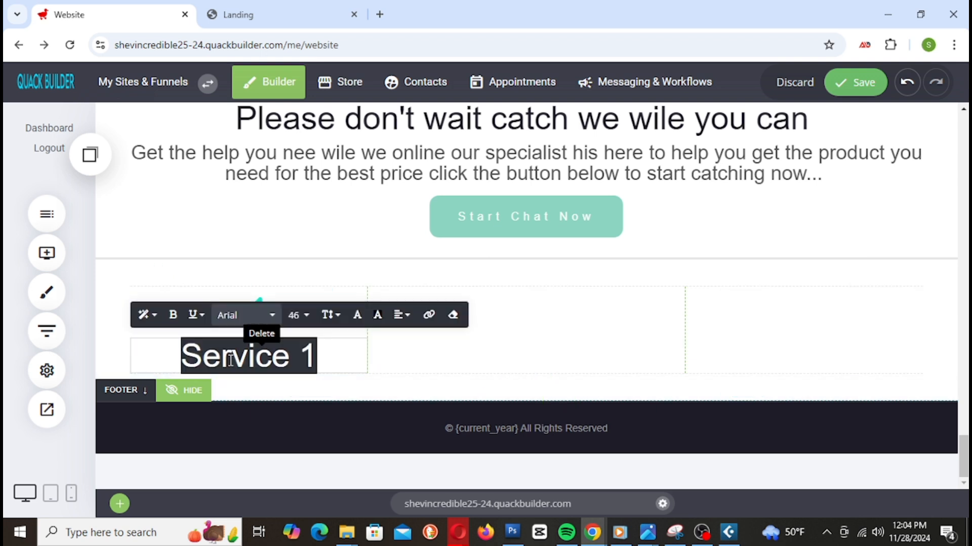
pyautogui.click(330, 315)
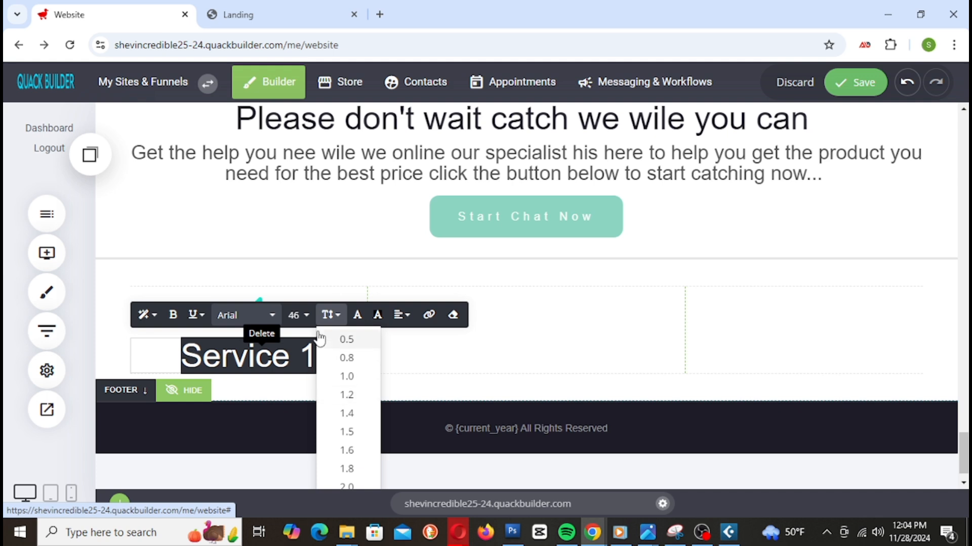
pyautogui.click(298, 315)
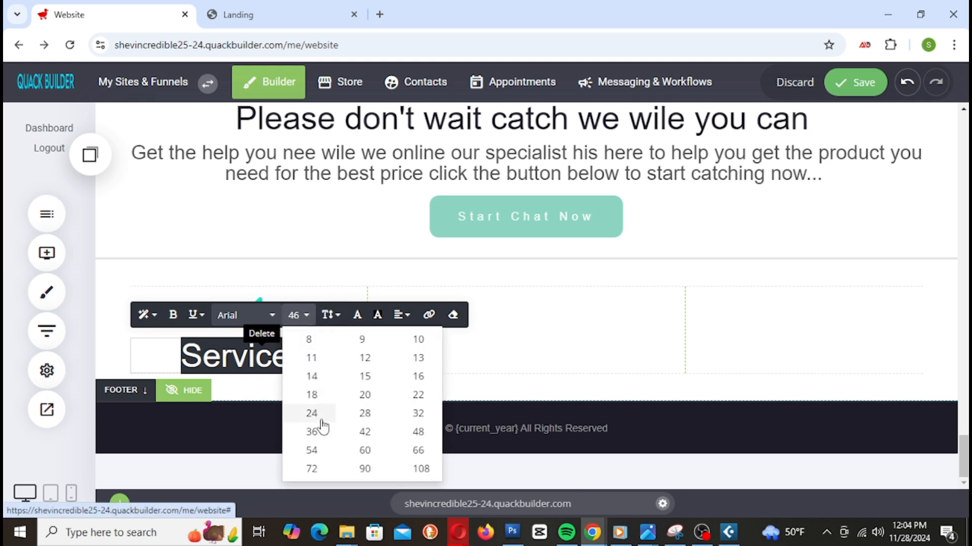
pyautogui.click(315, 415)
pyautogui.tripleClick(277, 368)
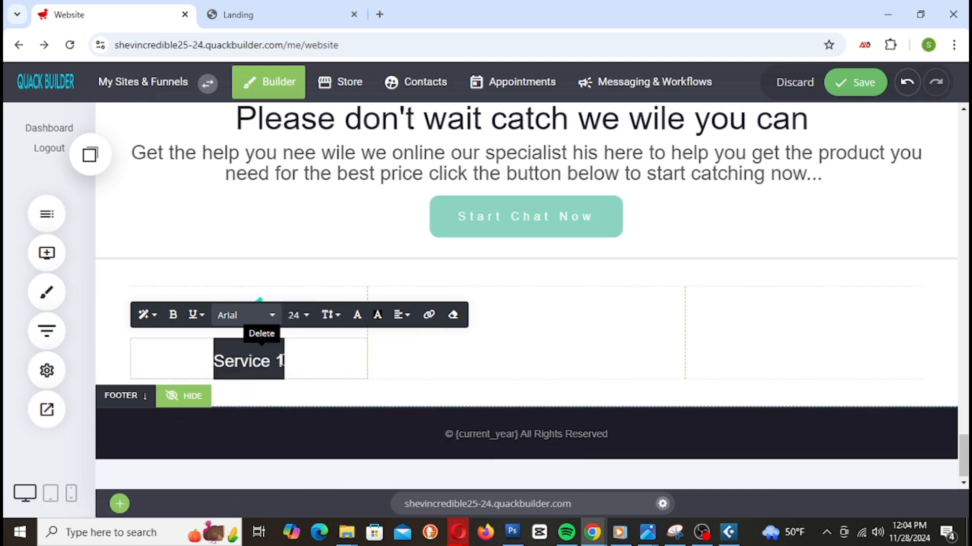
pyautogui.click(298, 315)
pyautogui.click(401, 420)
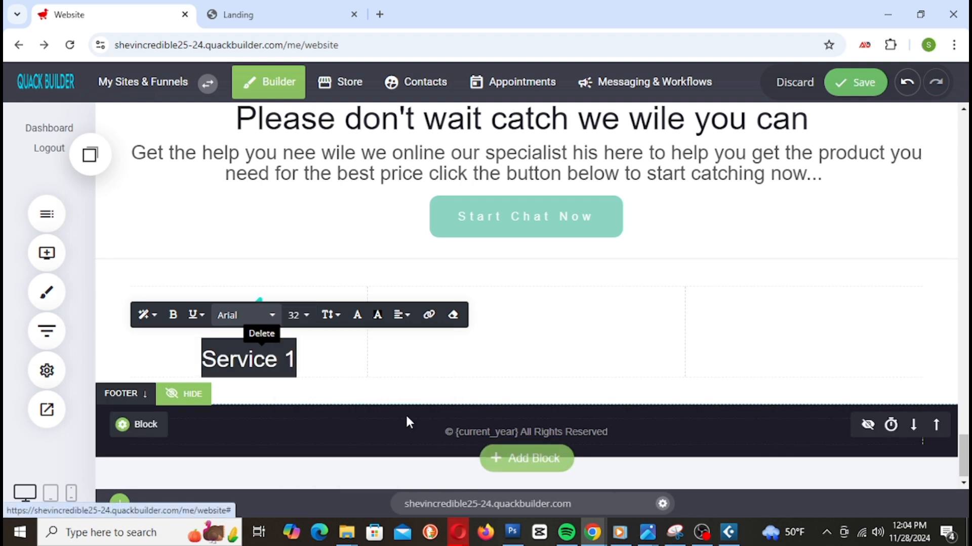
pyautogui.click(398, 323)
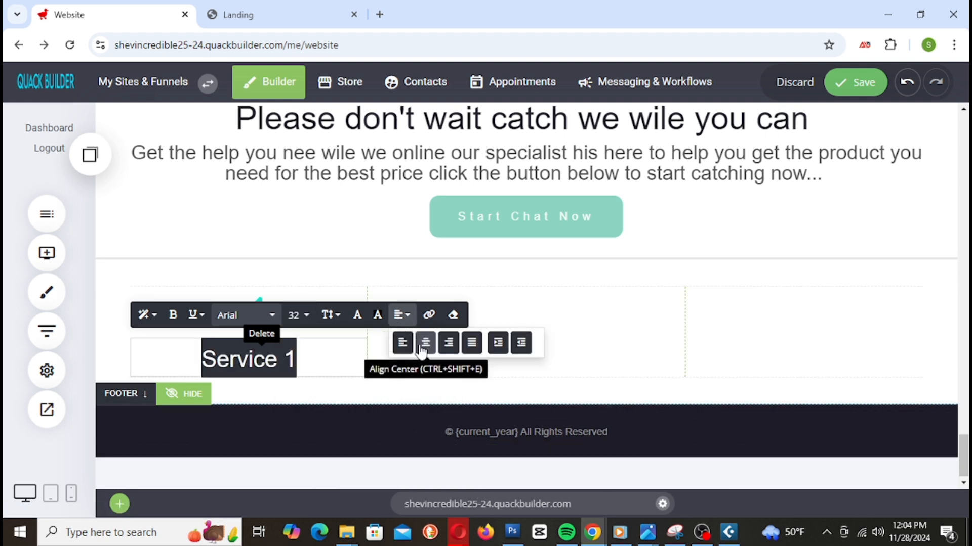
pyautogui.click(425, 343)
pyautogui.click(635, 340)
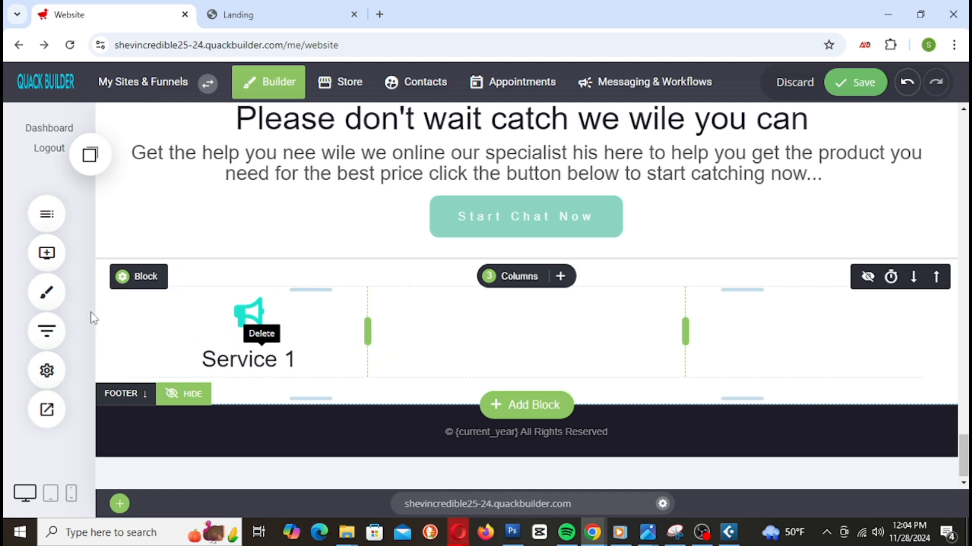
# Step: Add a lorem-ipsum paragraph under Service 1 and copy the column's megaphone icon element
pyautogui.click(47, 253)
pyautogui.moveTo(221, 163); pyautogui.dragTo(294, 386)
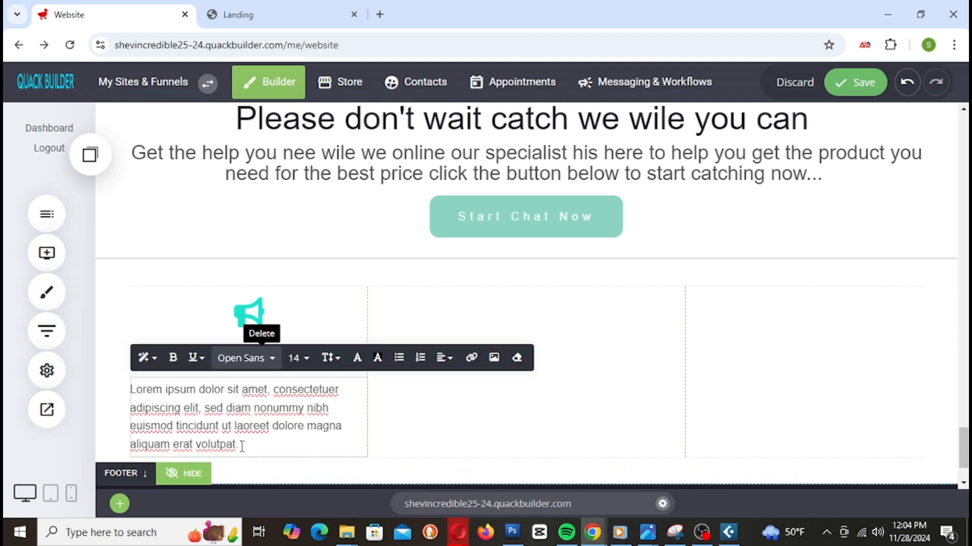
pyautogui.click(802, 364)
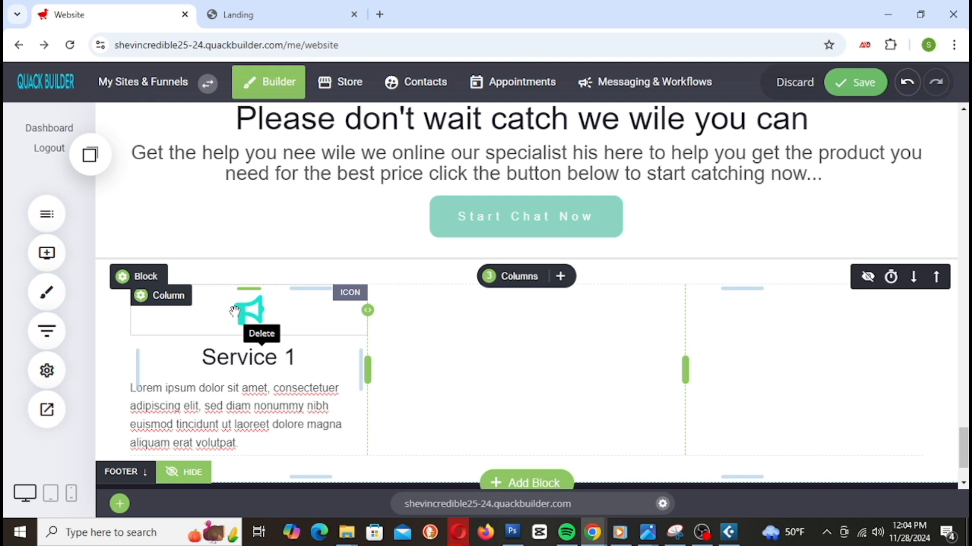
pyautogui.click(298, 326)
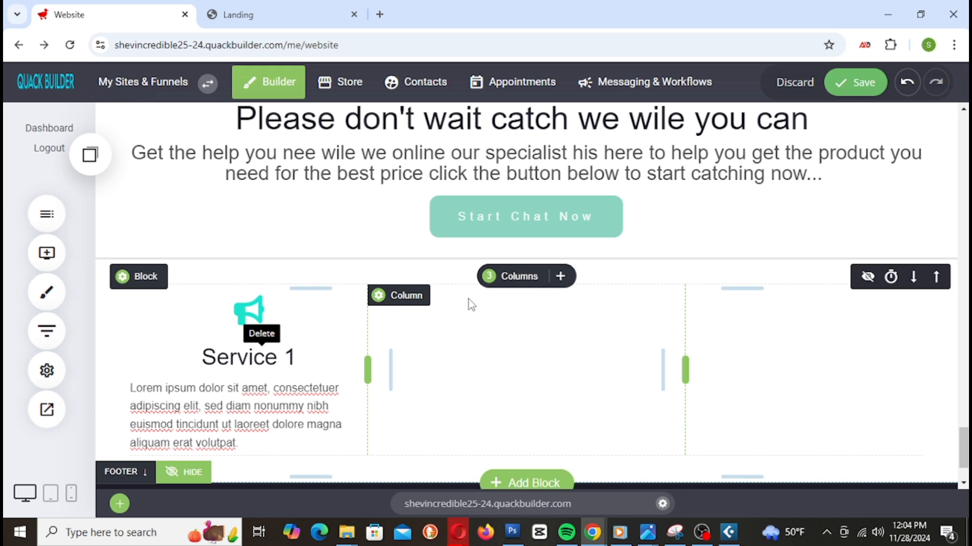
pyautogui.click(260, 316)
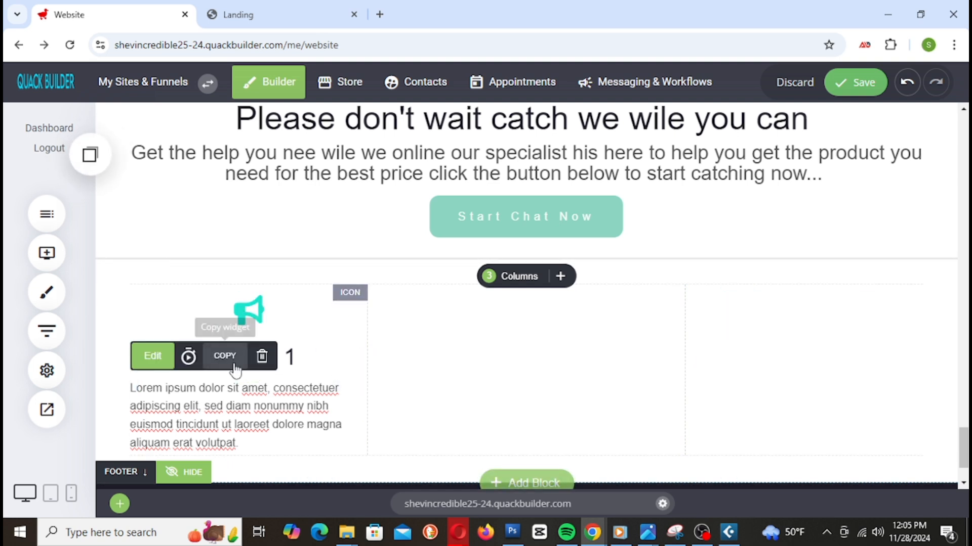
# Step: Fill the middle column with the copied paragraph, Service 1 heading and megaphone icon
pyautogui.click(89, 156)
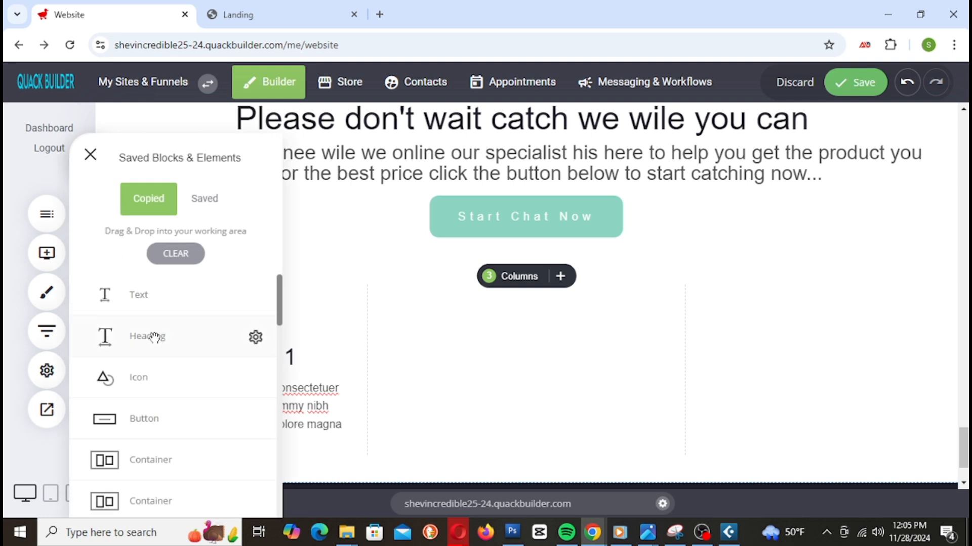
pyautogui.moveTo(169, 299); pyautogui.dragTo(501, 311)
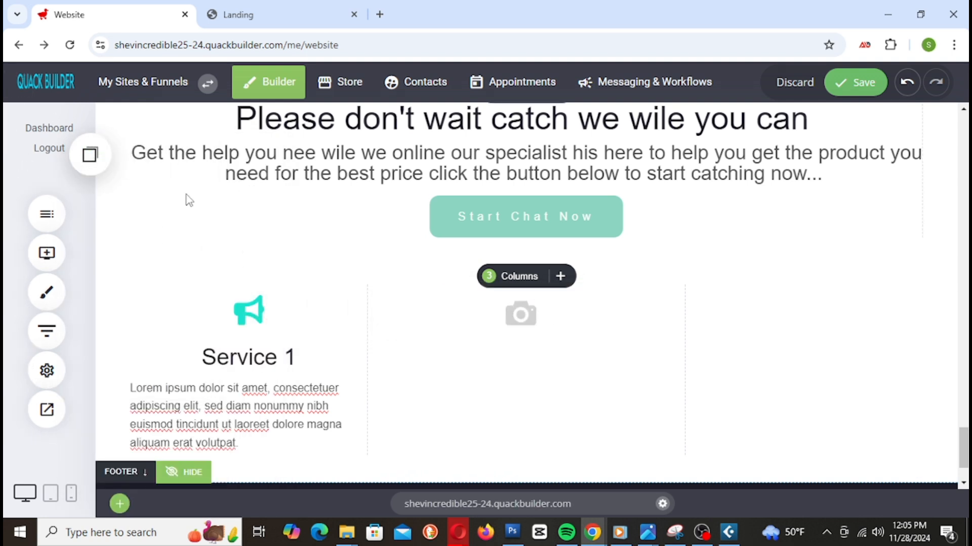
pyautogui.click(90, 155)
pyautogui.moveTo(146, 336); pyautogui.dragTo(429, 300)
pyautogui.click(90, 156)
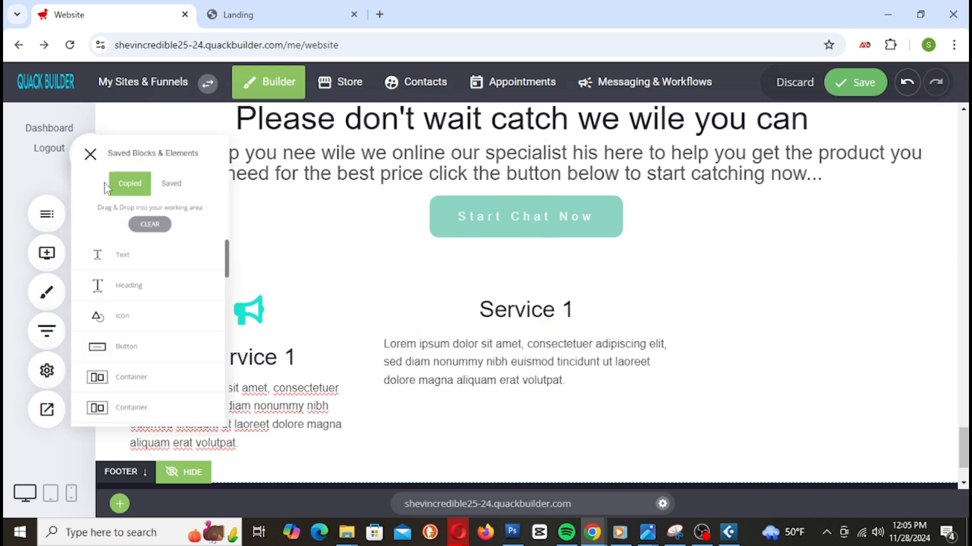
pyautogui.moveTo(150, 375); pyautogui.dragTo(486, 306)
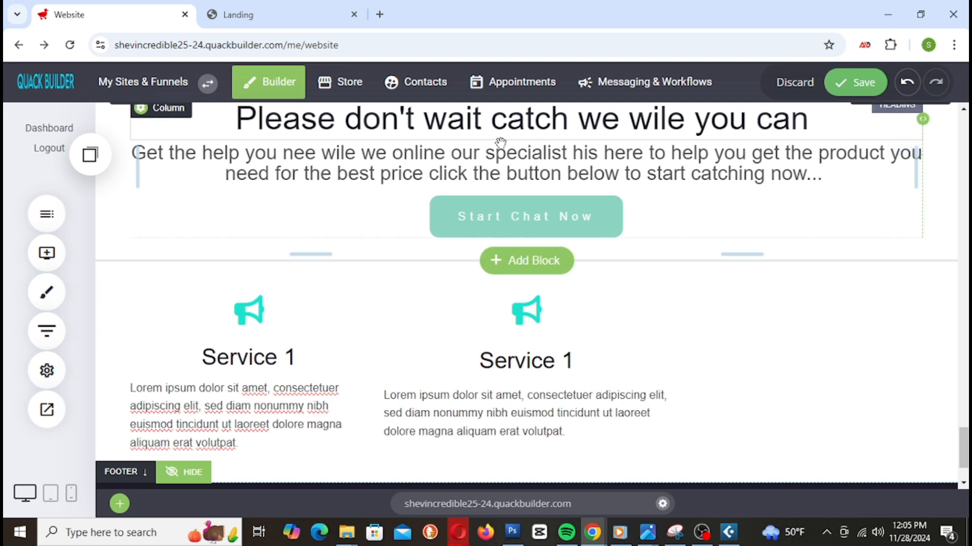
# Step: Fill the third column with the copied paragraph, heading and icon, then save the page
pyautogui.click(91, 157)
pyautogui.moveTo(150, 310); pyautogui.dragTo(757, 297)
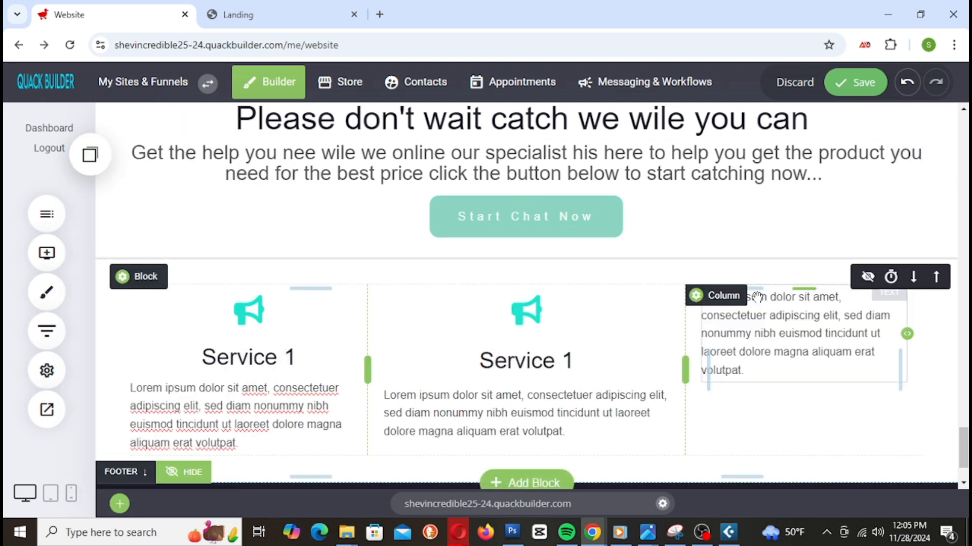
pyautogui.click(99, 168)
pyautogui.moveTo(145, 352); pyautogui.dragTo(727, 314)
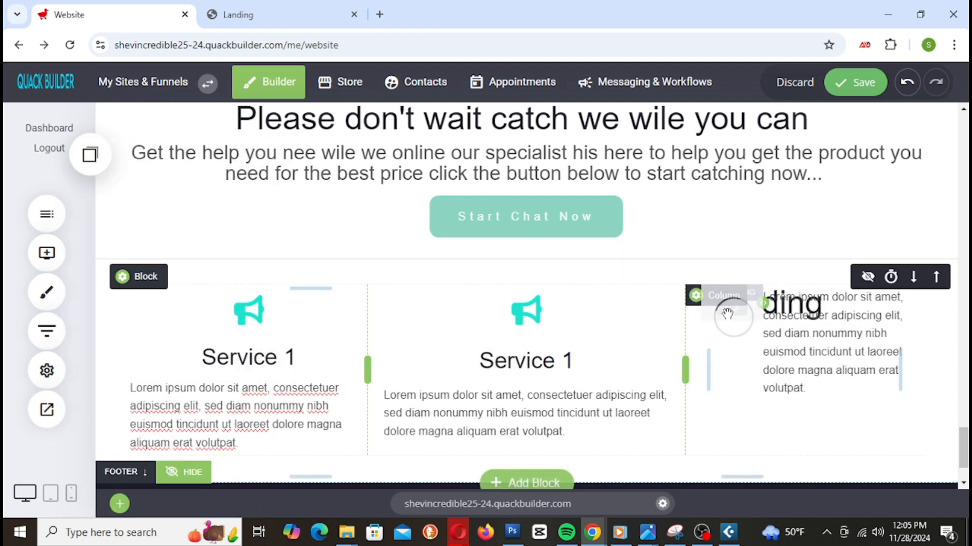
pyautogui.click(907, 82)
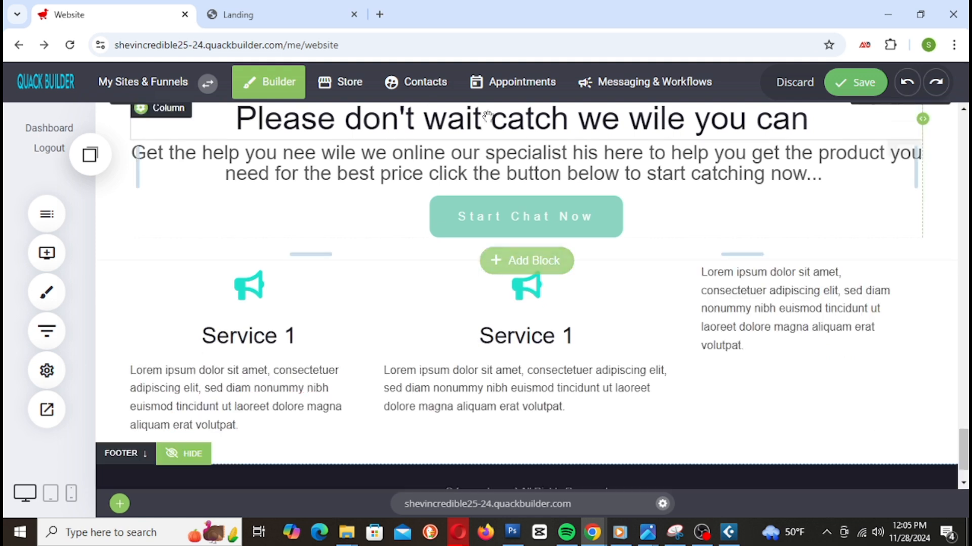
pyautogui.click(91, 154)
pyautogui.moveTo(145, 336); pyautogui.dragTo(801, 267)
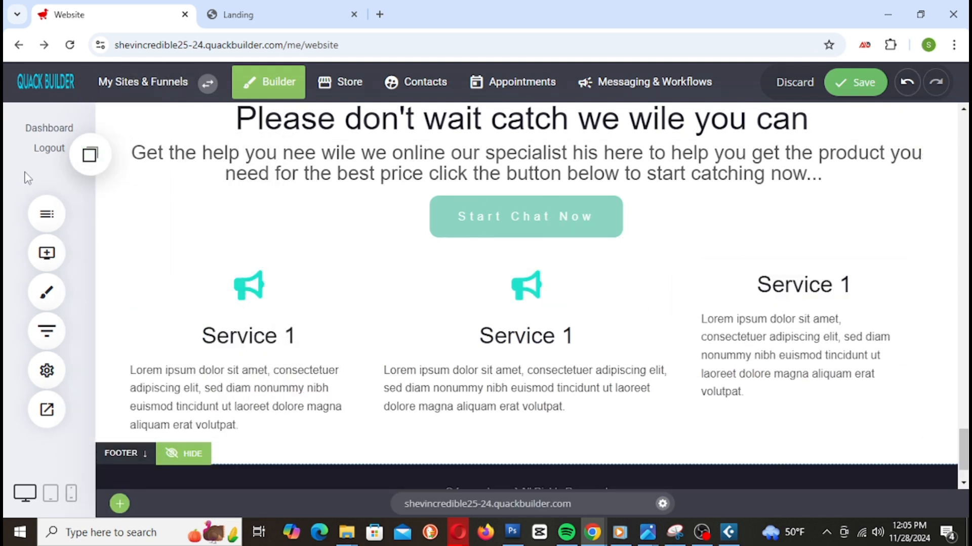
pyautogui.click(98, 172)
pyautogui.moveTo(151, 394); pyautogui.dragTo(798, 275)
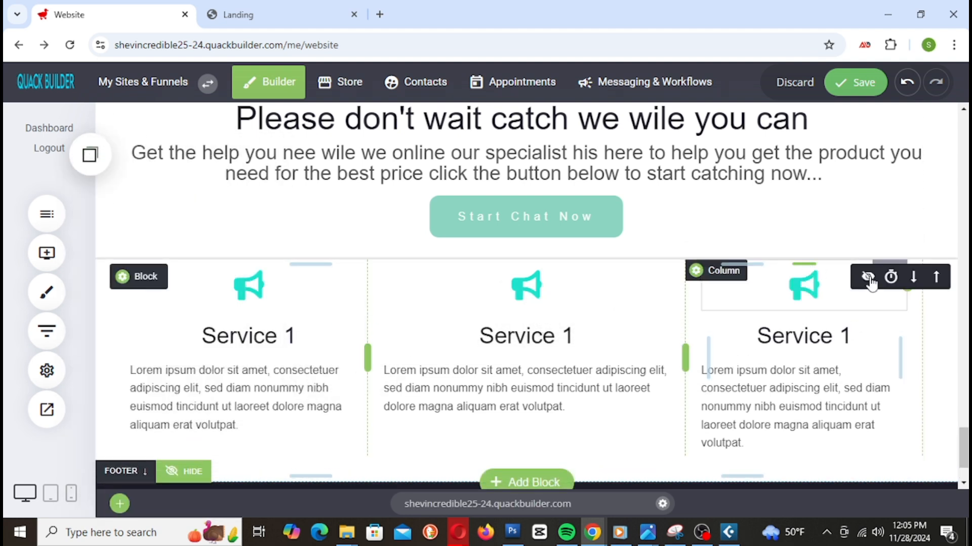
pyautogui.click(857, 85)
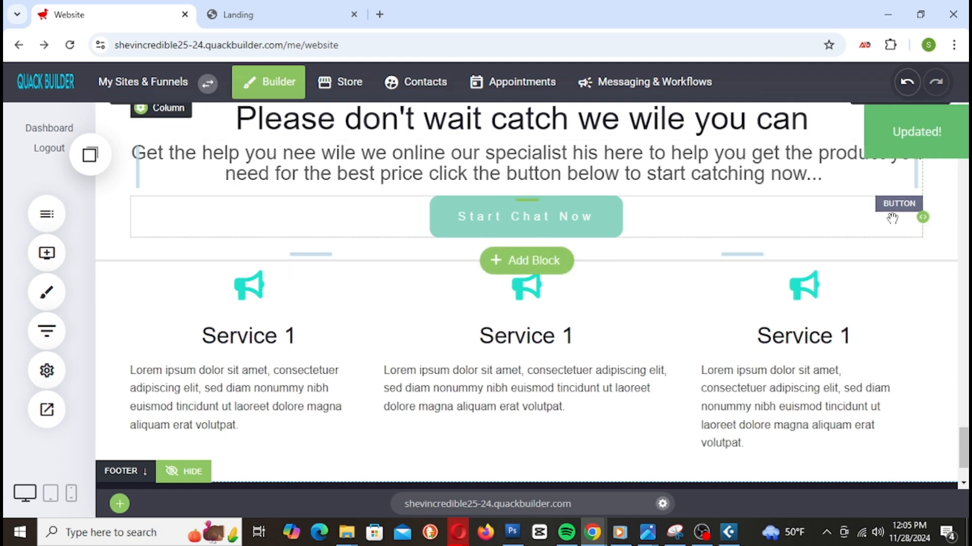
pyautogui.scroll(-2, 819, 363)
pyautogui.scroll(3, 308, 260)
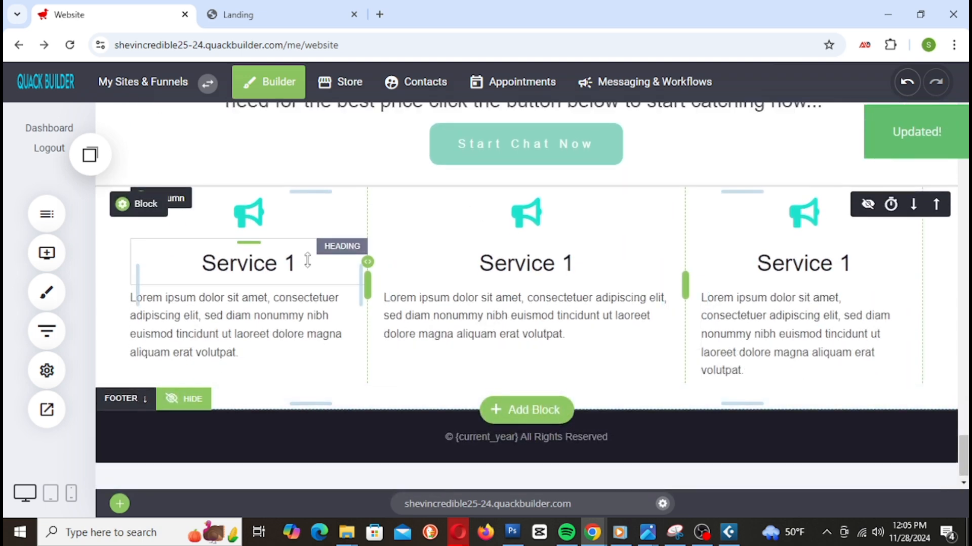
pyautogui.scroll(-3, 295, 308)
pyautogui.scroll(2, 475, 341)
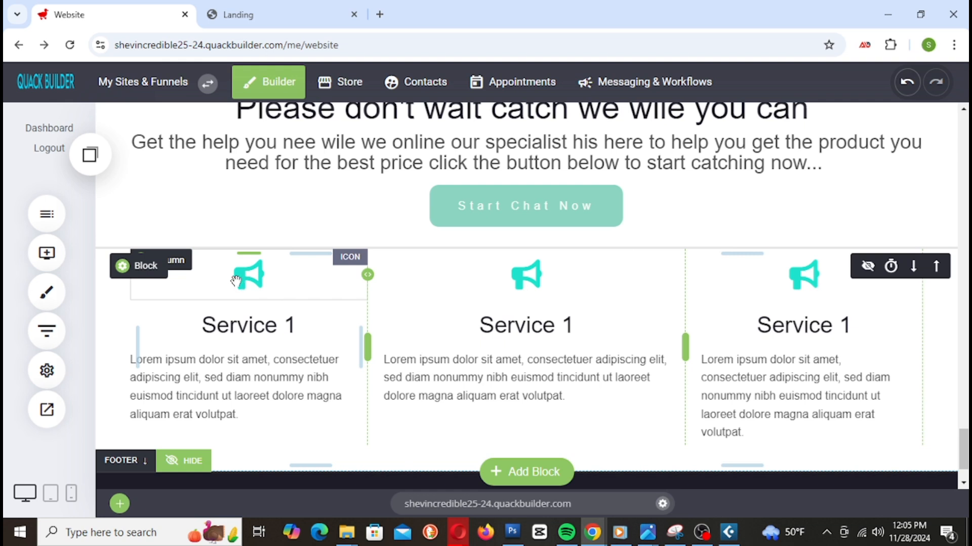
pyautogui.moveTo(537, 279); pyautogui.dragTo(539, 279)
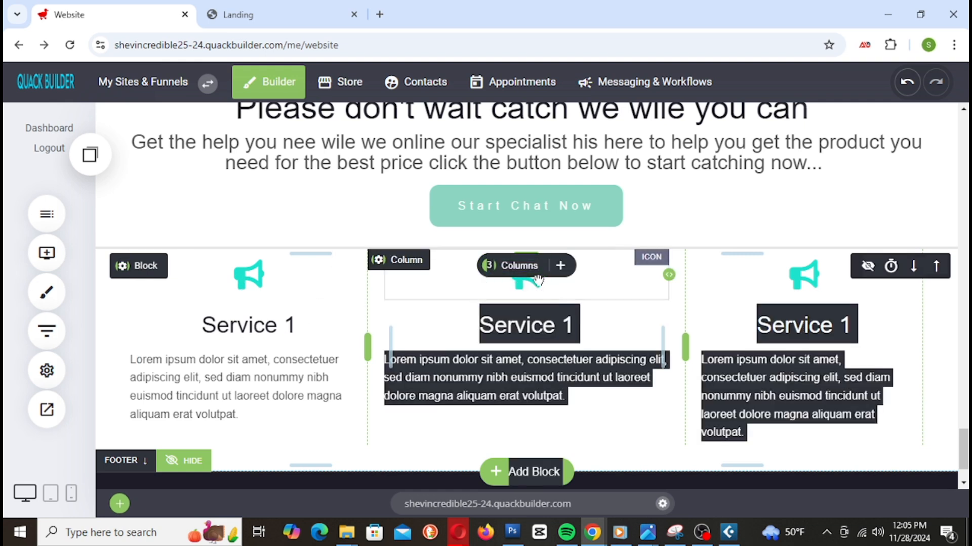
pyautogui.click(472, 295)
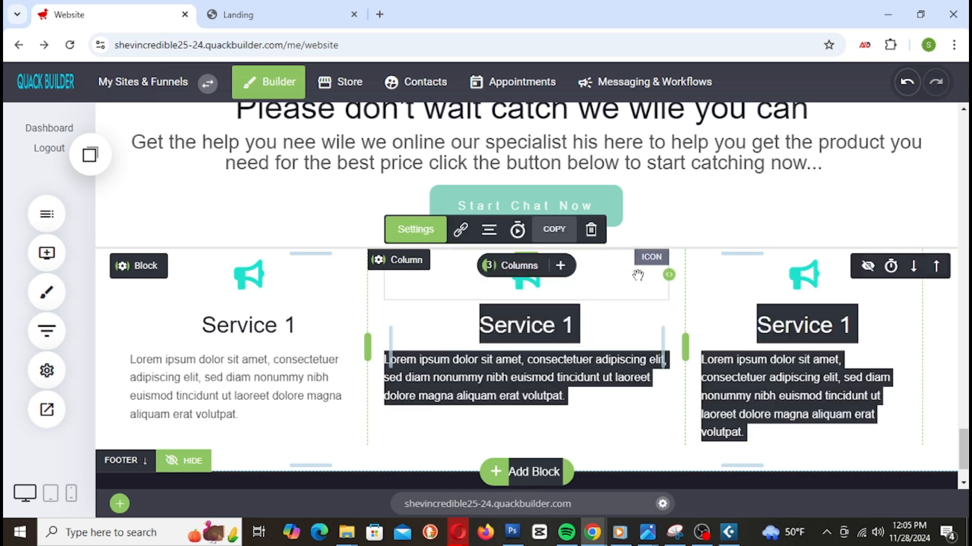
pyautogui.click(943, 228)
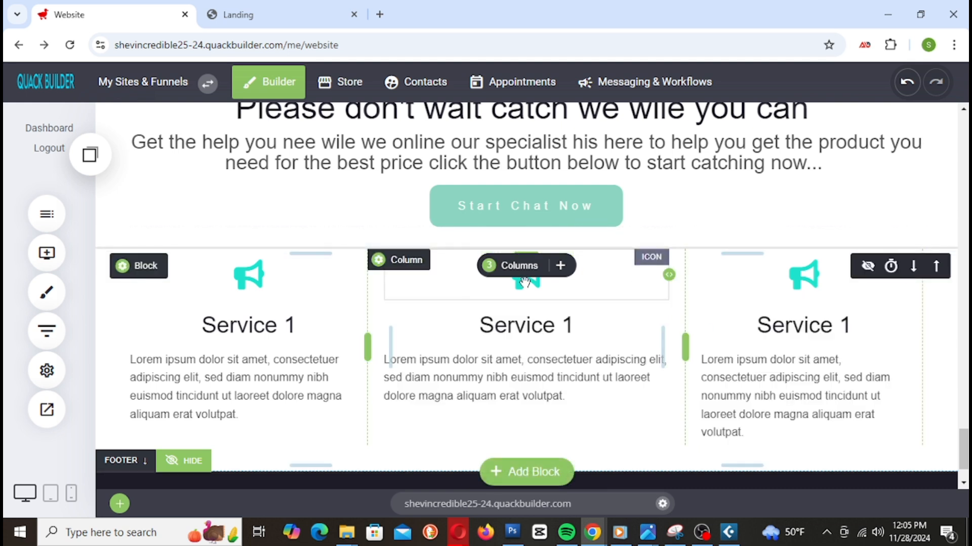
pyautogui.click(528, 296)
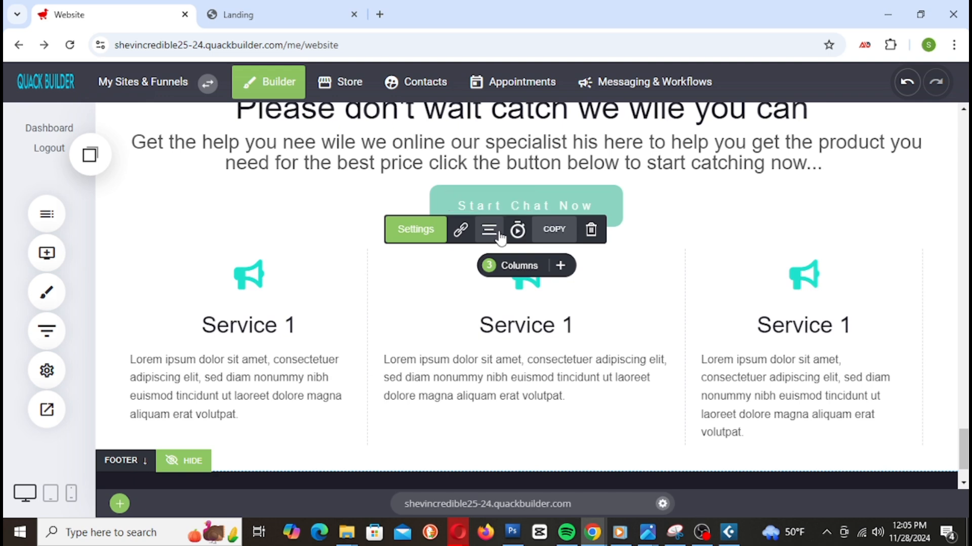
# Step: Swap the middle column's megaphone for a shopping cart icon, keeping its 42px size
pyautogui.click(416, 229)
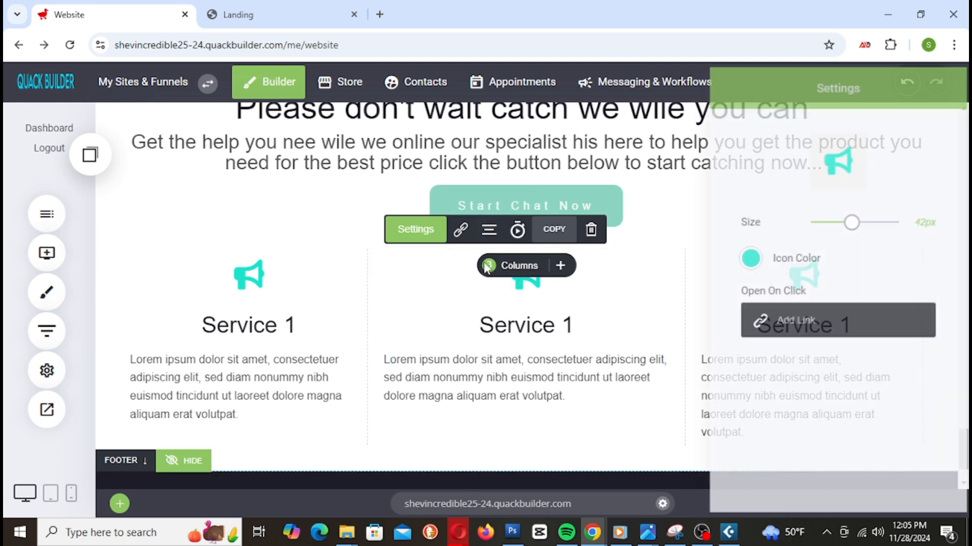
pyautogui.click(846, 178)
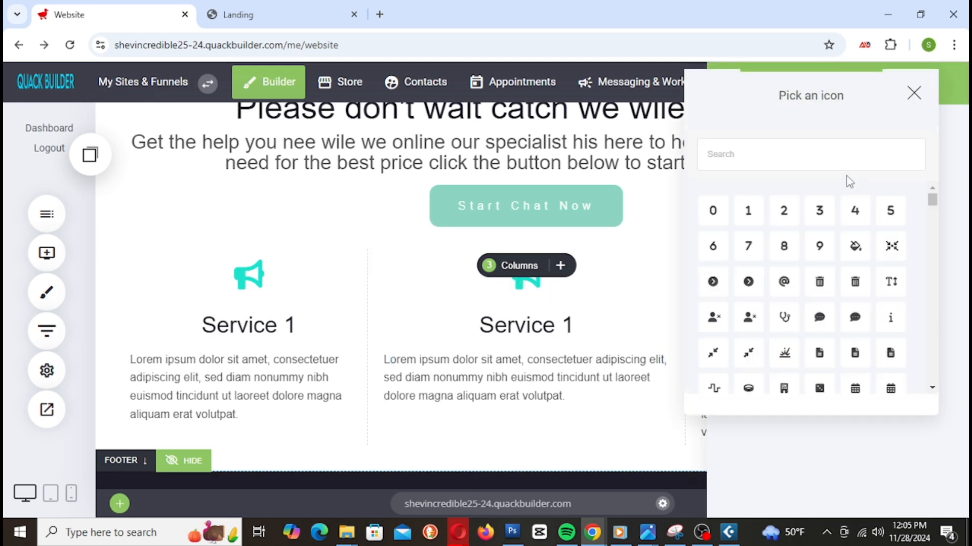
pyautogui.scroll(-3, 837, 299)
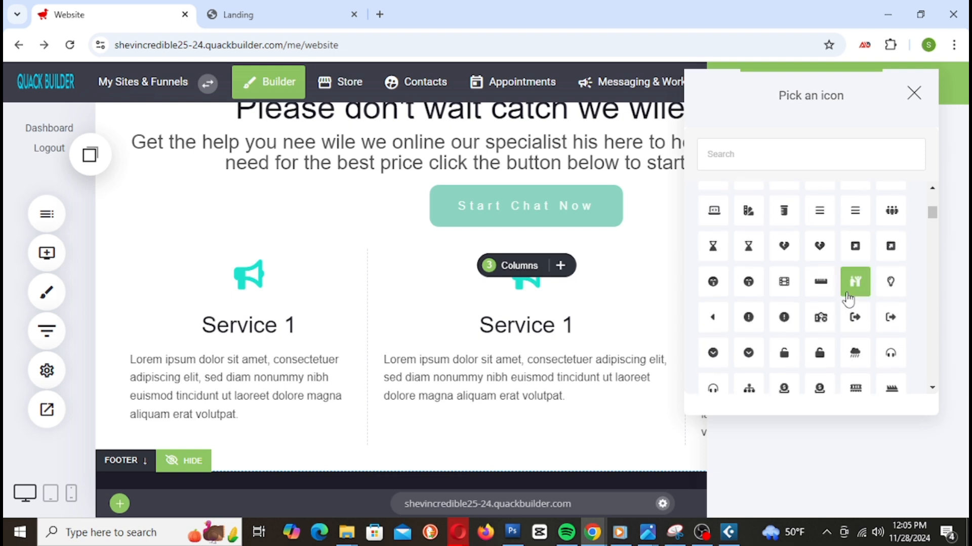
pyautogui.scroll(-3, 855, 294)
pyautogui.scroll(3, 857, 288)
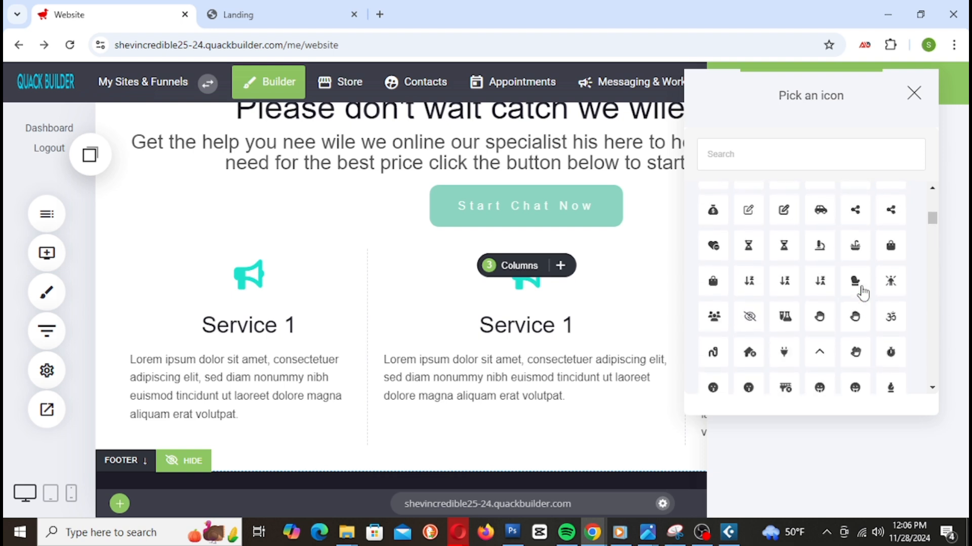
pyautogui.scroll(-3, 859, 288)
pyautogui.scroll(1, 859, 287)
pyautogui.scroll(2, 862, 292)
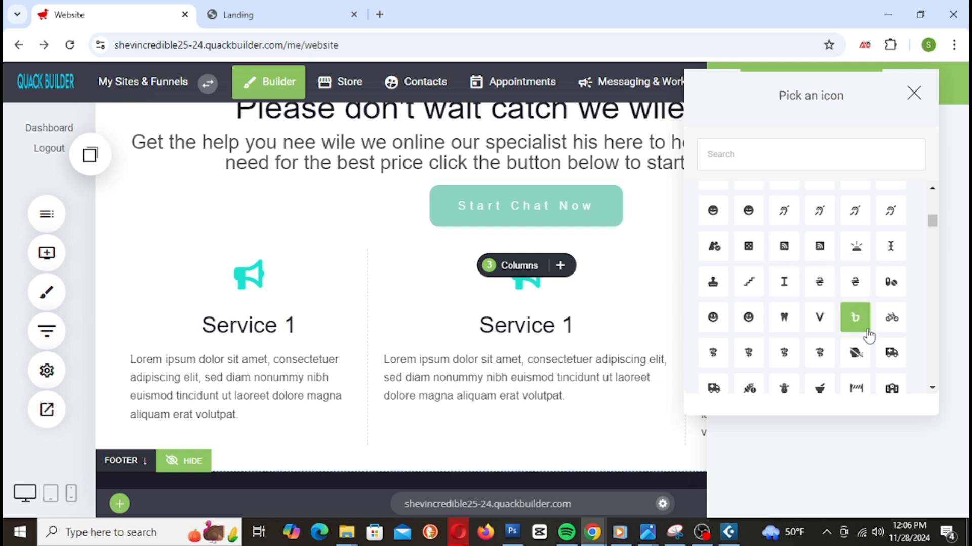
pyautogui.scroll(-4, 873, 337)
pyautogui.scroll(-8, 873, 337)
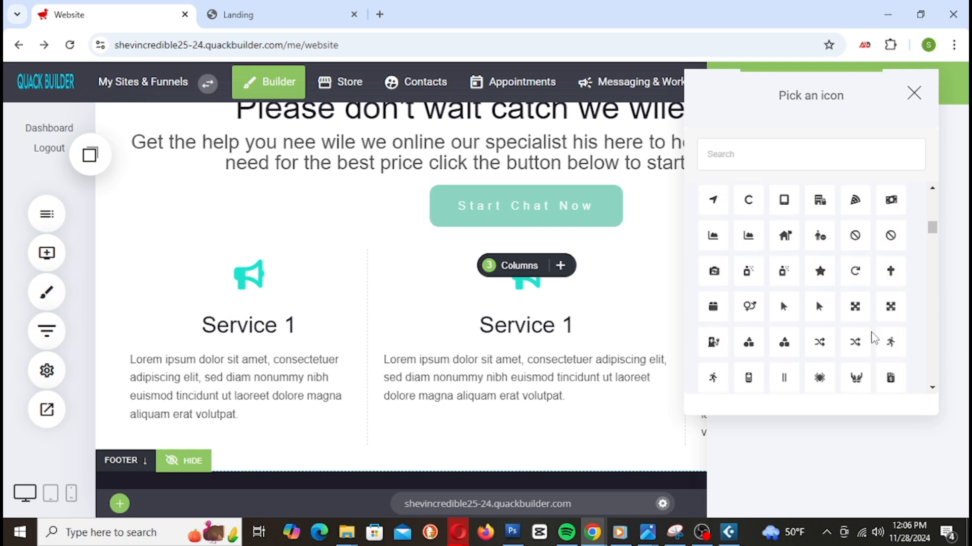
pyautogui.scroll(-5, 871, 344)
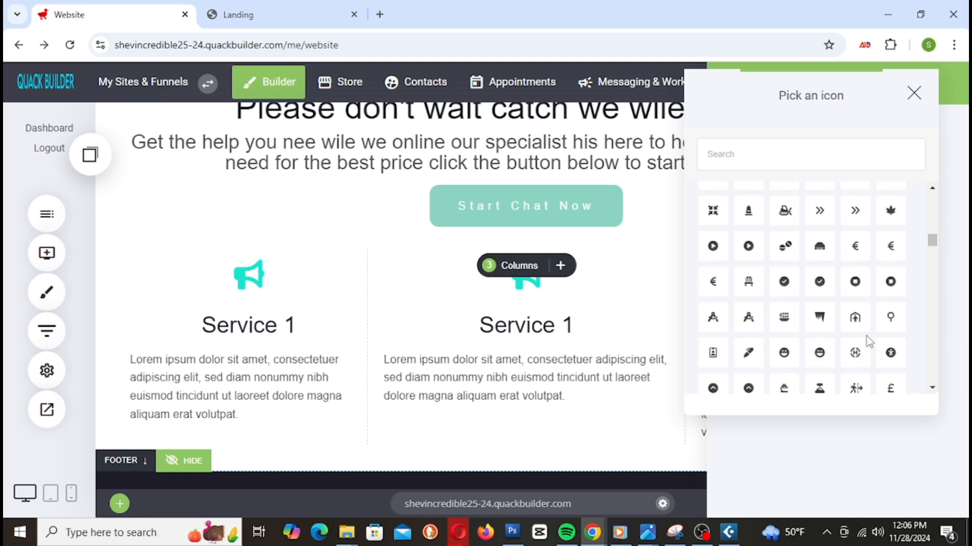
pyautogui.scroll(-10, 869, 343)
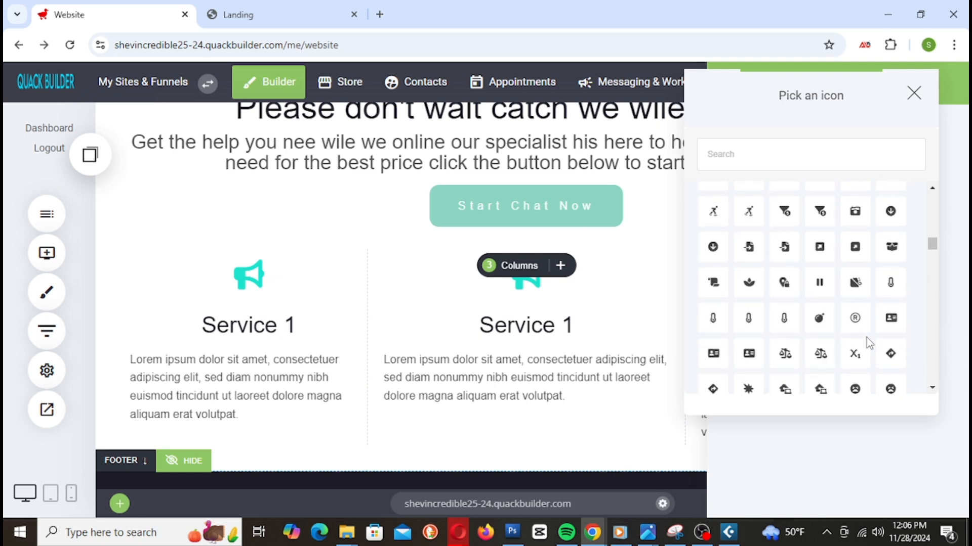
pyautogui.scroll(-10, 870, 343)
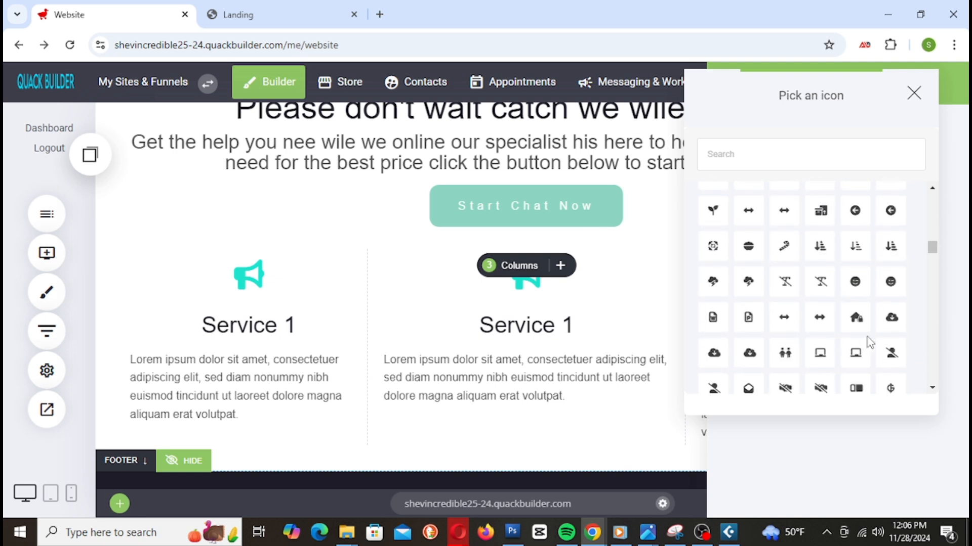
pyautogui.scroll(-10, 868, 345)
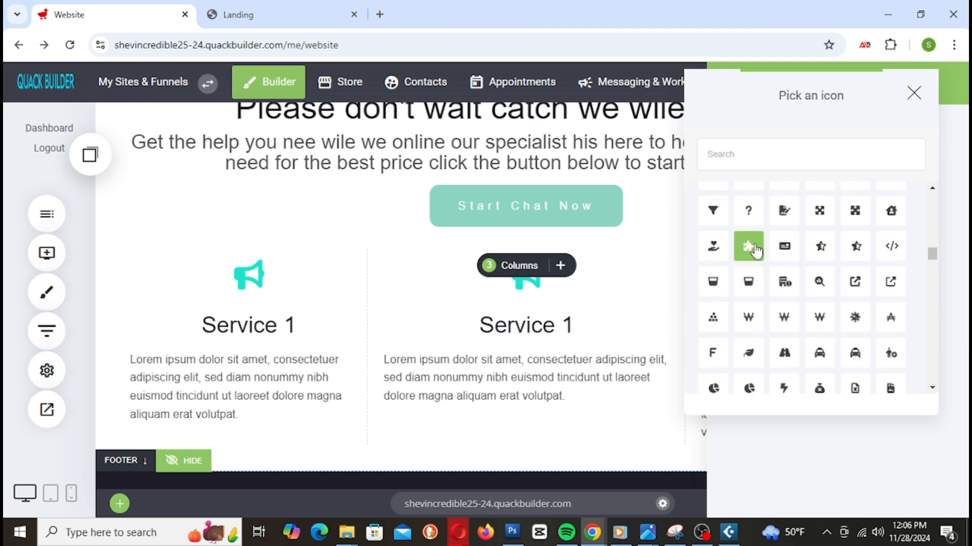
pyautogui.scroll(-3, 819, 301)
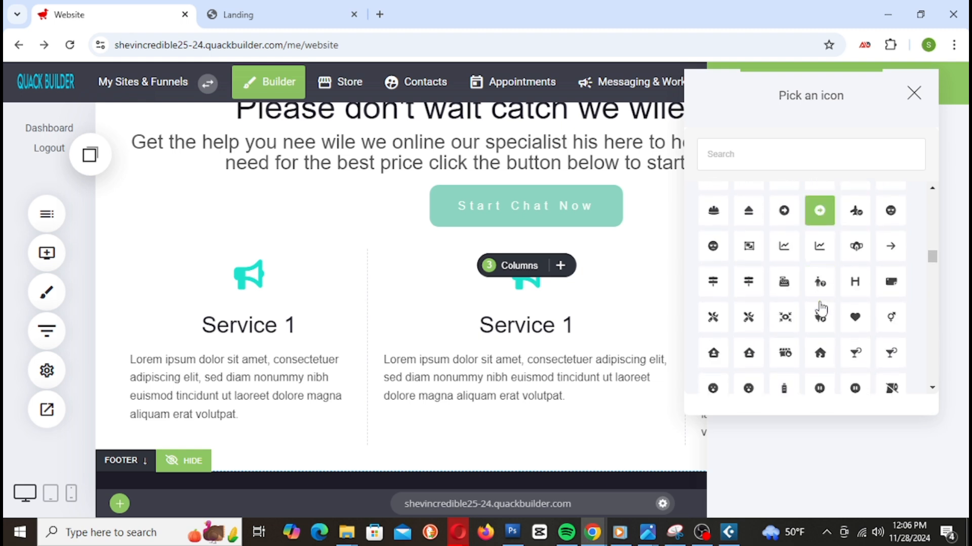
pyautogui.scroll(-2, 819, 300)
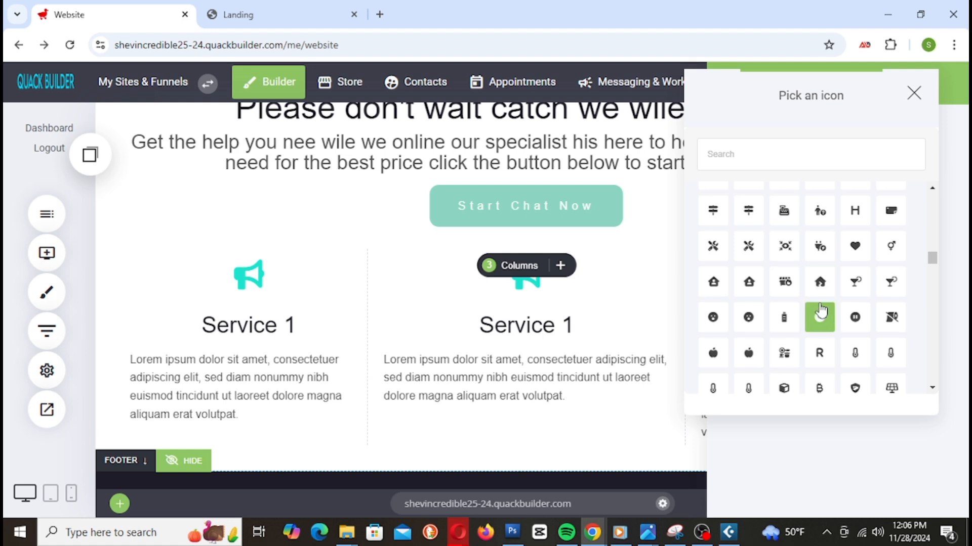
pyautogui.scroll(-6, 853, 358)
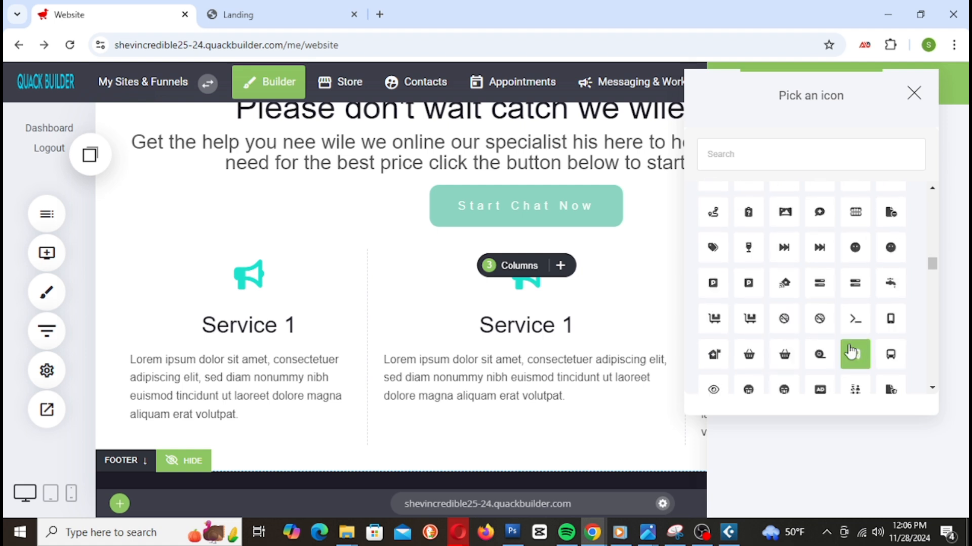
pyautogui.scroll(-10, 850, 361)
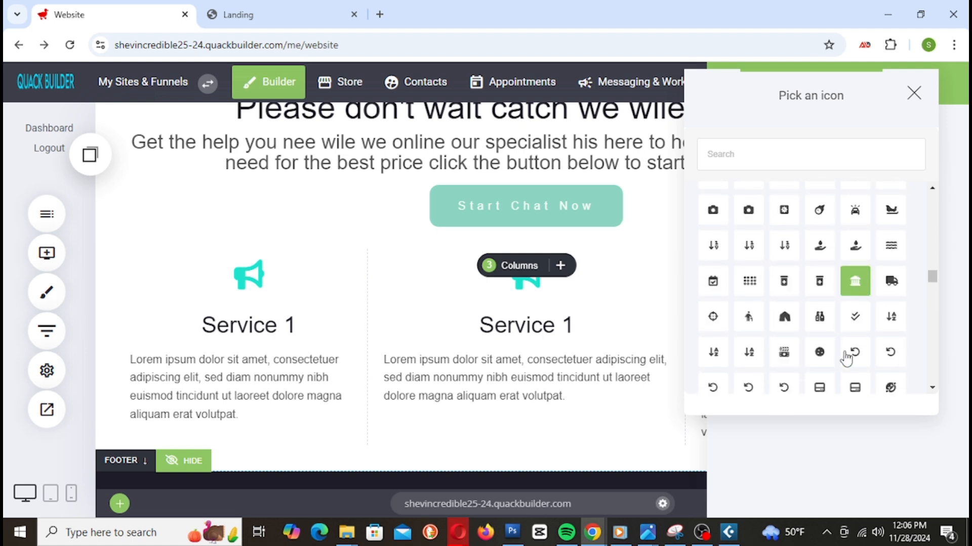
pyautogui.scroll(-5, 846, 360)
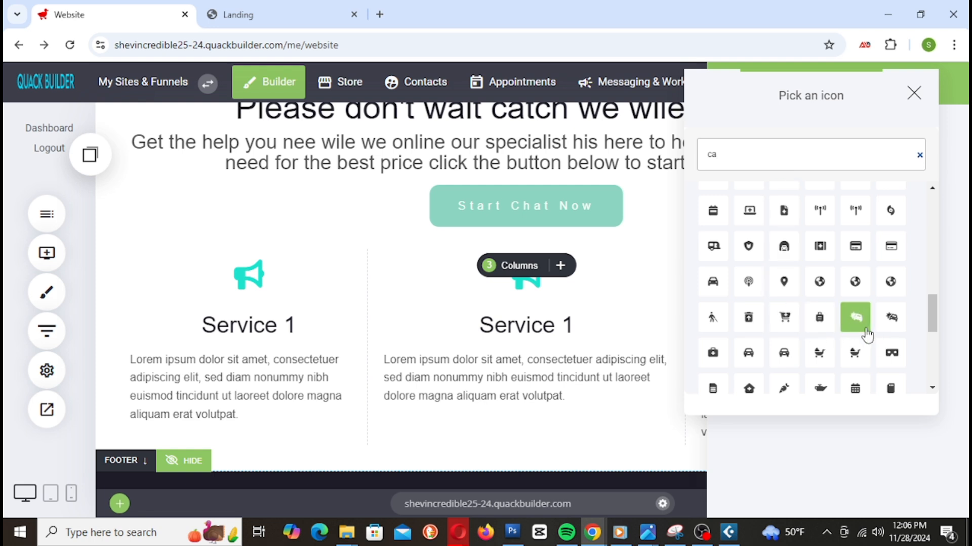
pyautogui.scroll(-2, 866, 338)
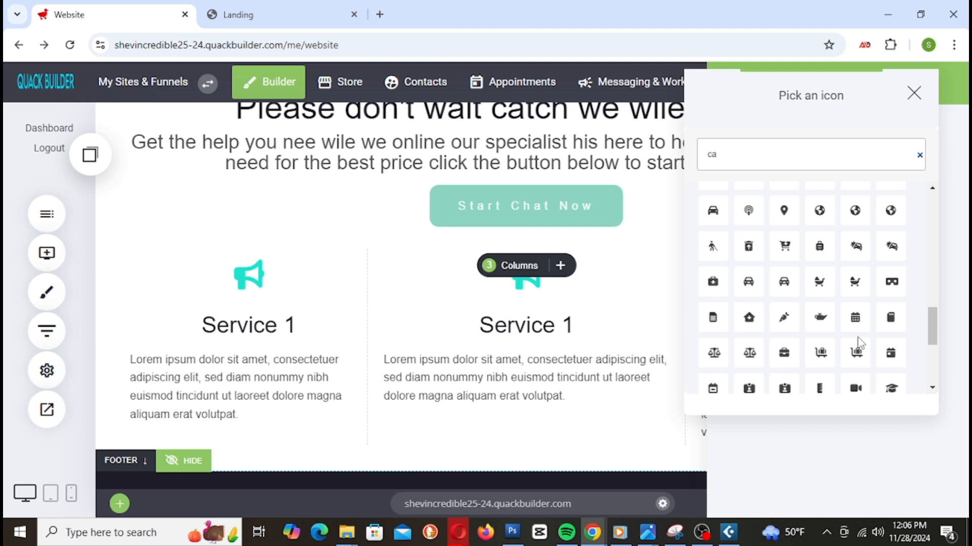
pyautogui.scroll(-2, 859, 342)
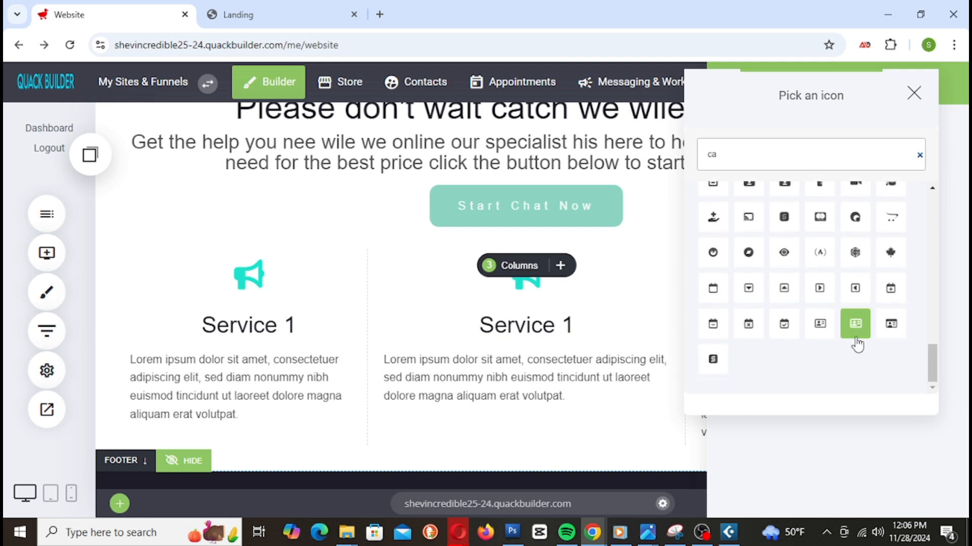
pyautogui.scroll(3, 856, 344)
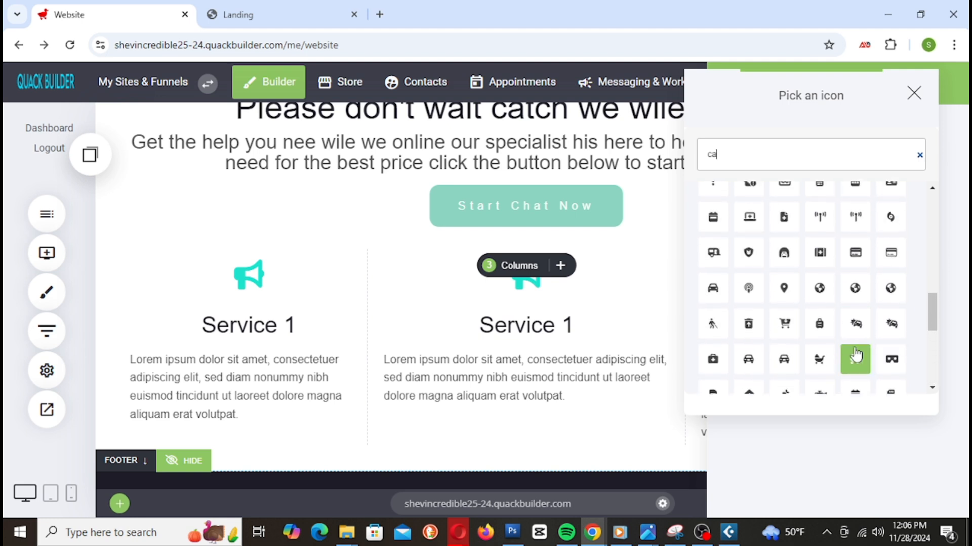
pyautogui.click(784, 324)
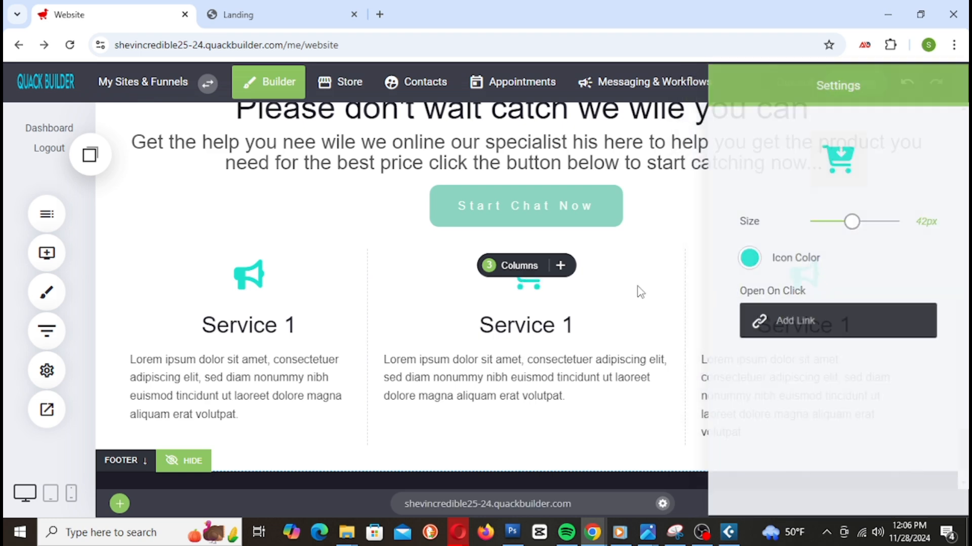
# Step: Change the third column's megaphone to a card icon and save the website
pyautogui.click(808, 278)
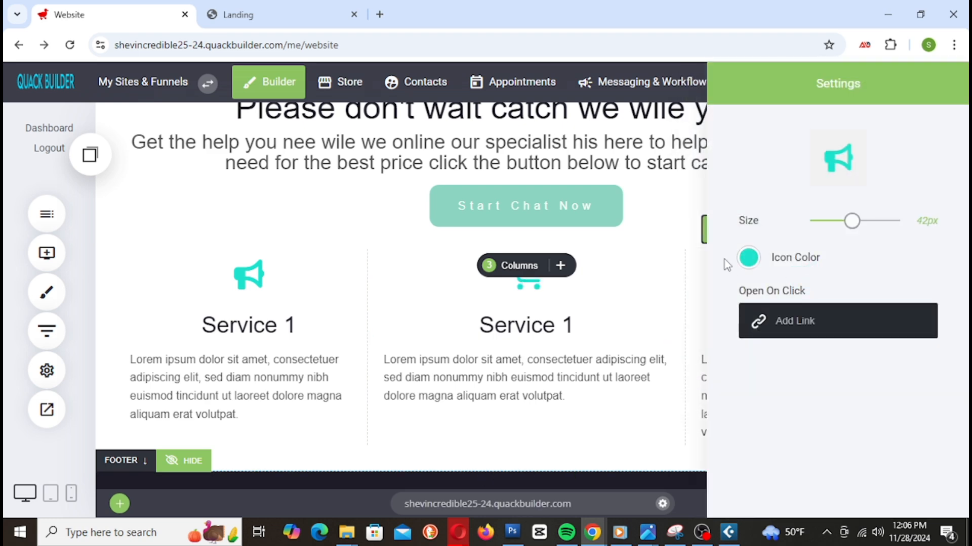
pyautogui.click(853, 175)
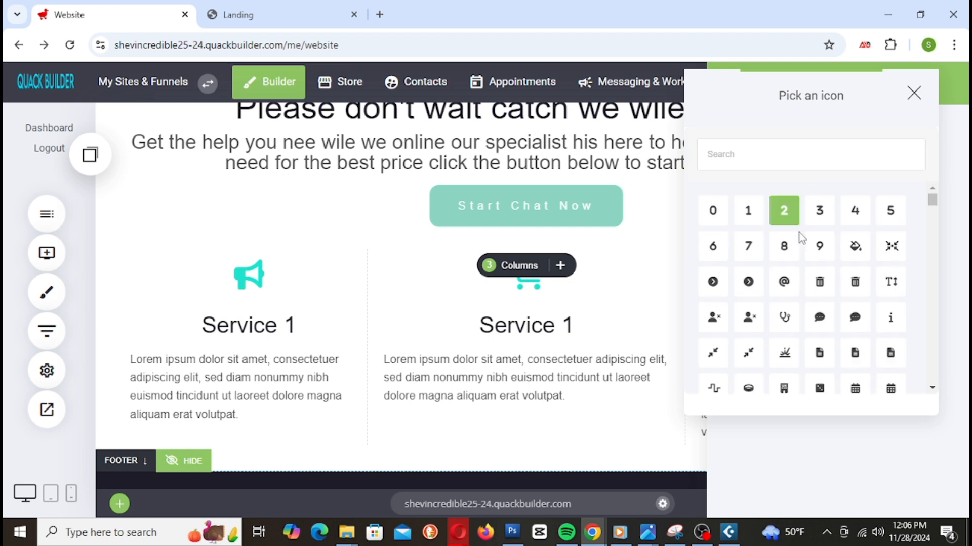
pyautogui.scroll(-5, 812, 292)
pyautogui.scroll(-5, 815, 302)
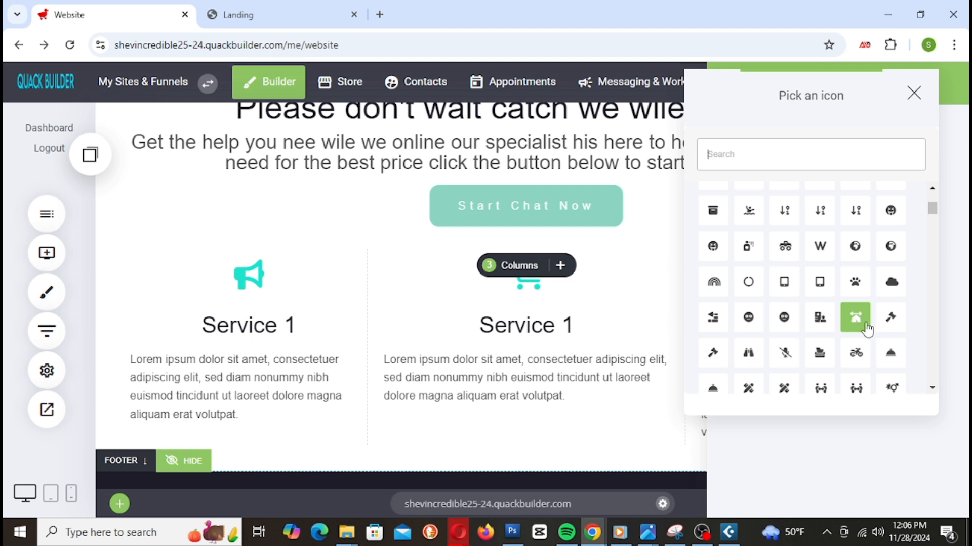
pyautogui.scroll(-3, 881, 349)
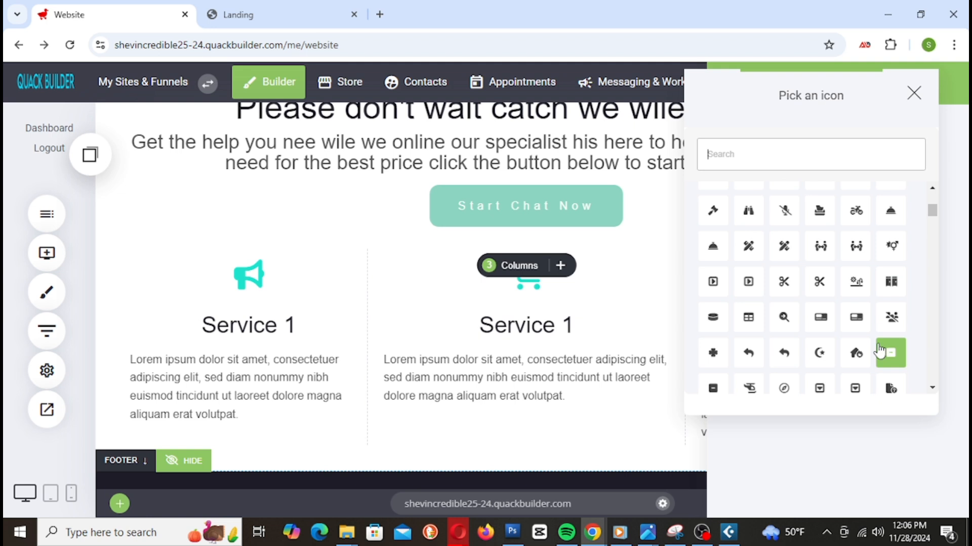
pyautogui.click(856, 318)
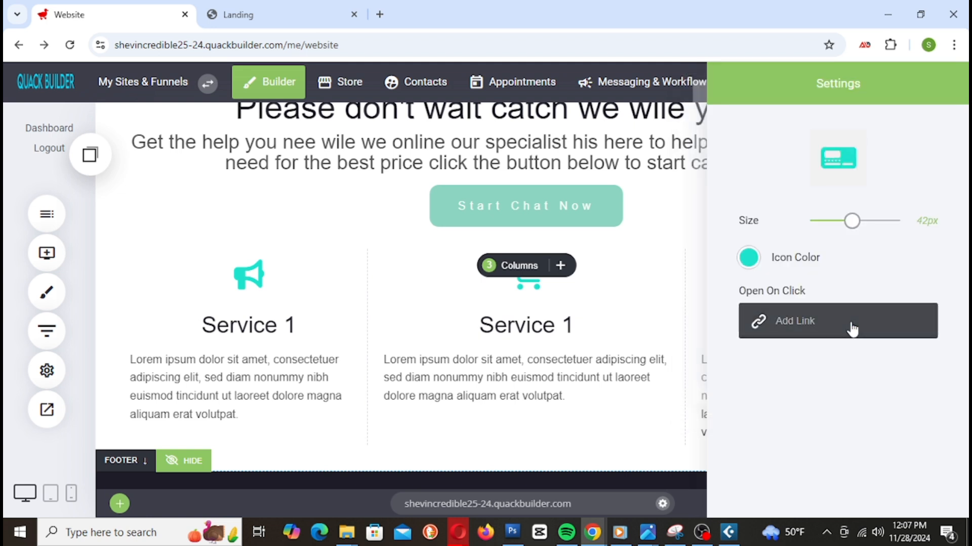
pyautogui.click(693, 302)
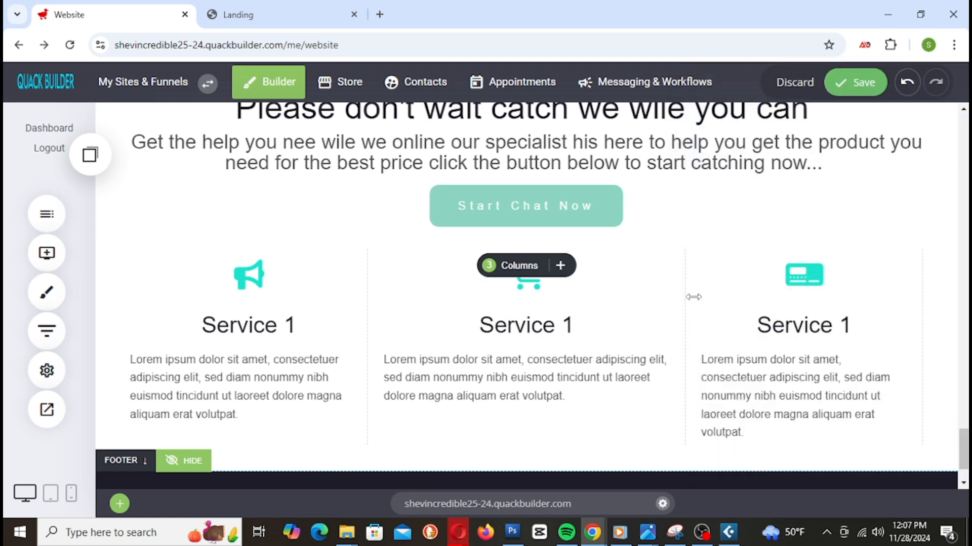
pyautogui.click(854, 84)
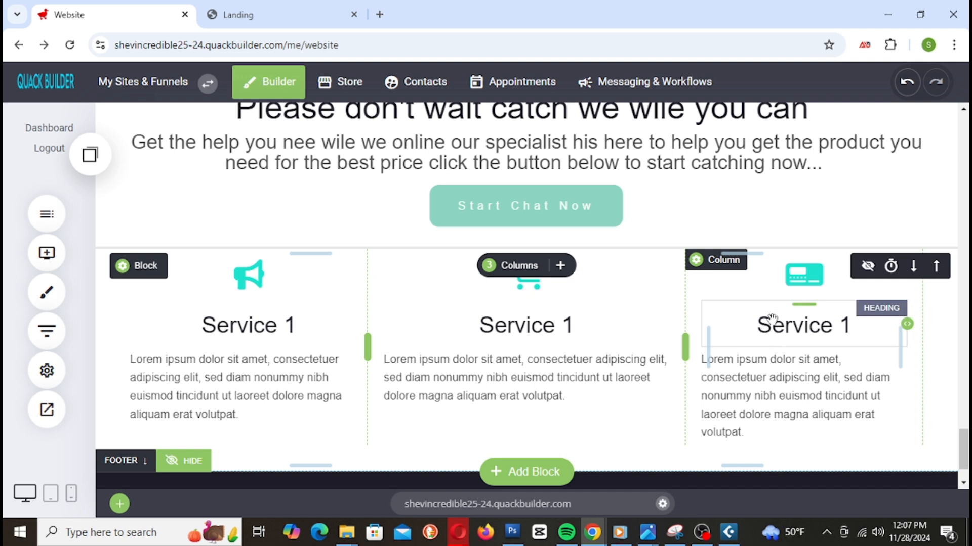
# Step: Scroll the page down to the footer and bring up the widget list
pyautogui.scroll(-2, 770, 316)
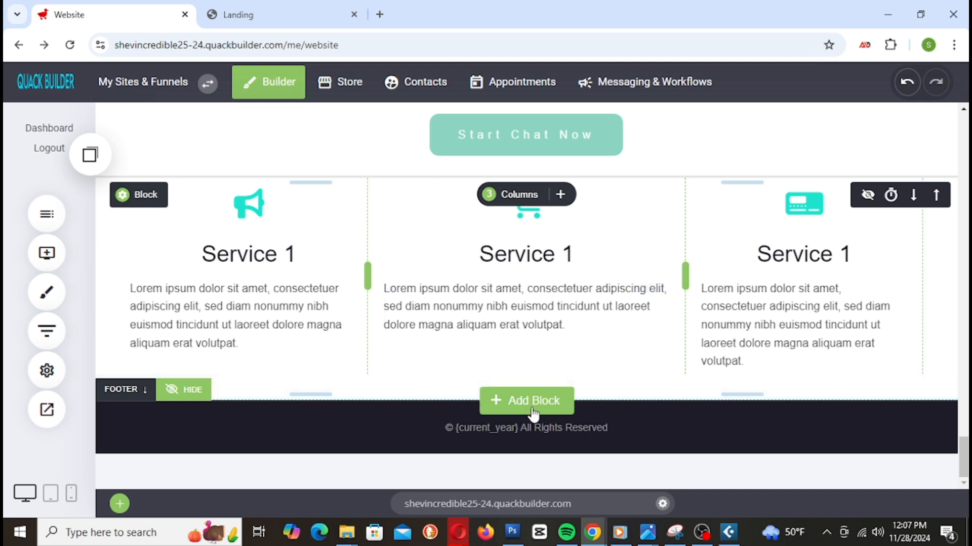
pyautogui.click(46, 252)
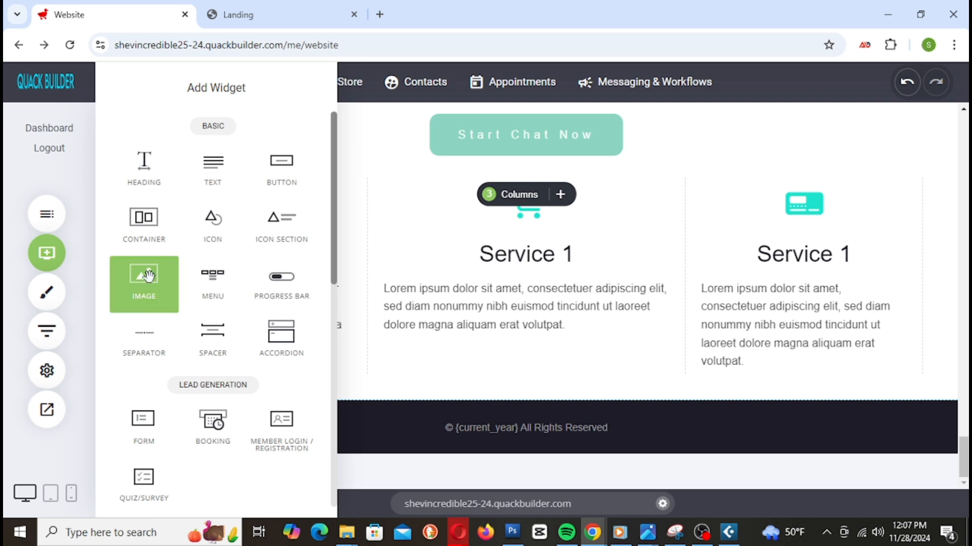
# Step: Delete the empty container added below the services section and open the block template gallery
pyautogui.moveTo(144, 222); pyautogui.dragTo(640, 362)
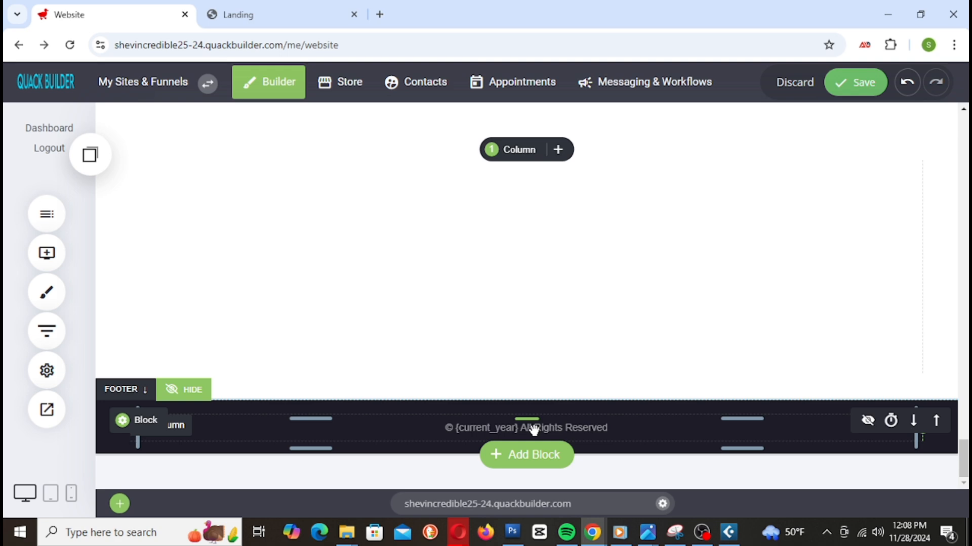
pyautogui.moveTo(156, 167)
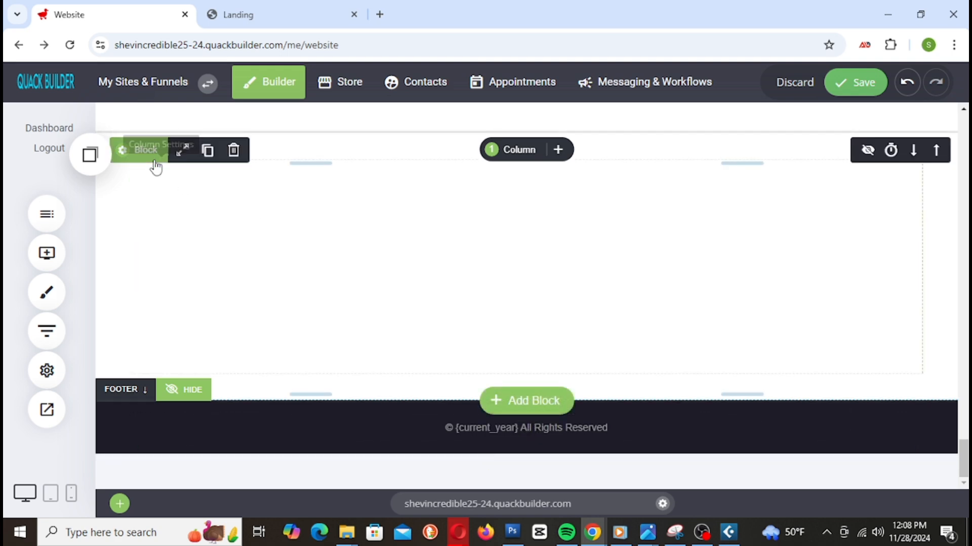
pyautogui.click(233, 151)
pyautogui.click(534, 327)
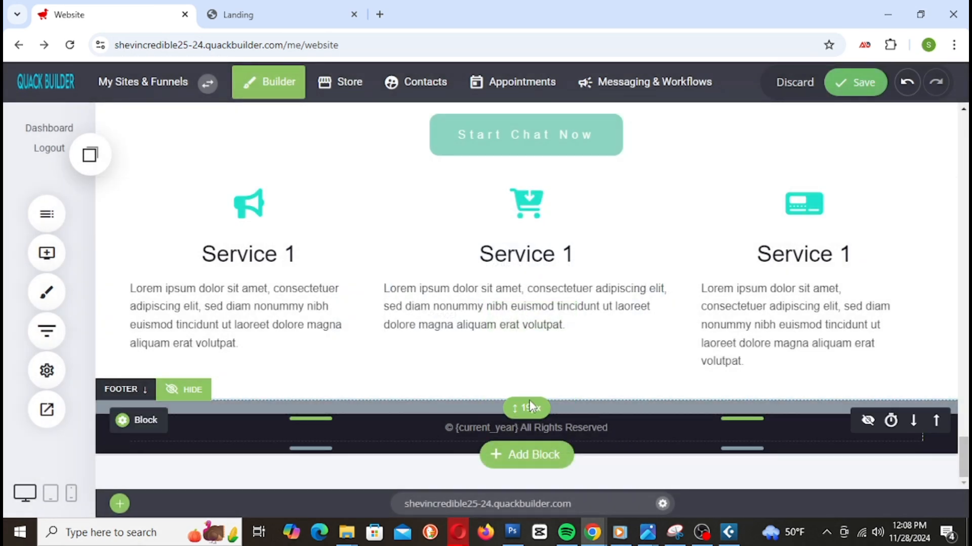
pyautogui.click(542, 418)
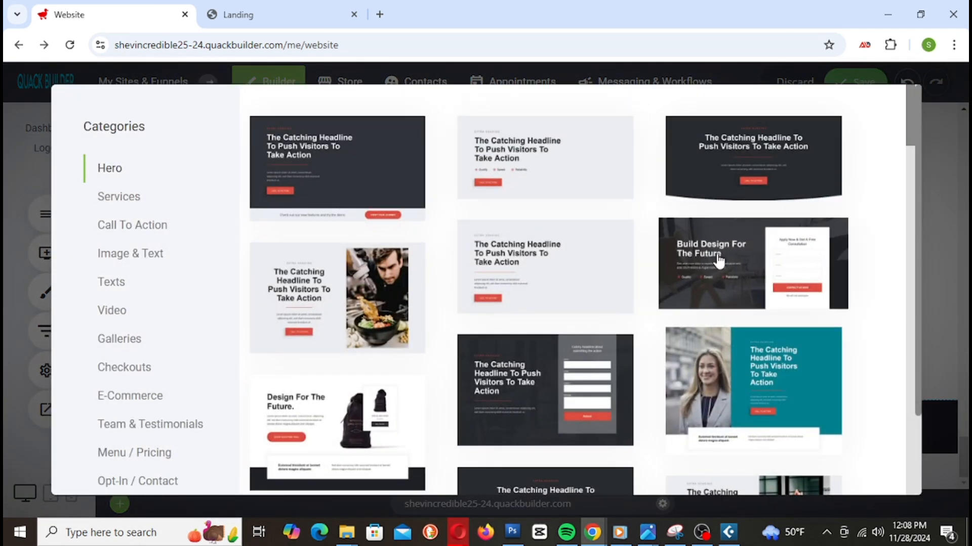
# Step: Browse the Hero template cards and insert the 'Bring 100 new Customer' hero template
pyautogui.scroll(-3, 727, 259)
pyautogui.scroll(-5, 726, 260)
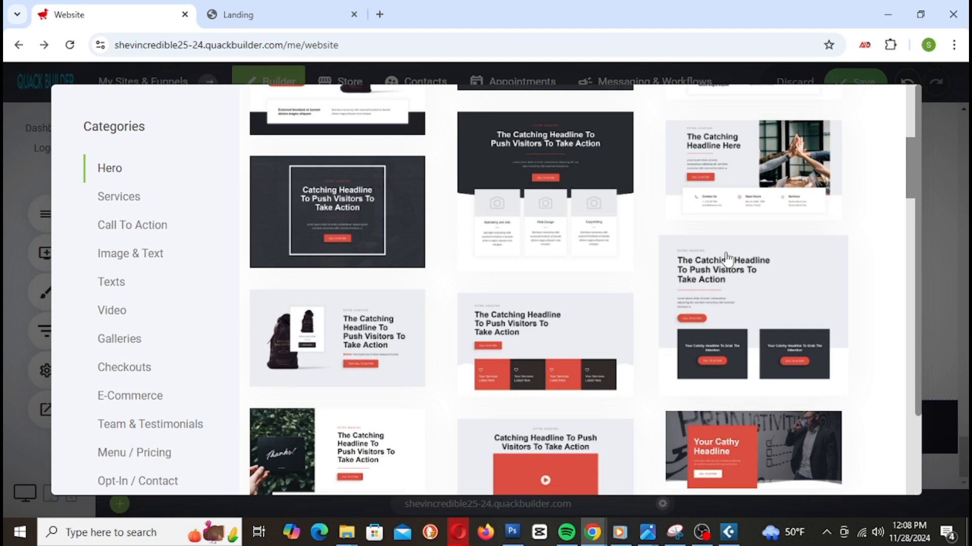
pyautogui.scroll(8, 727, 258)
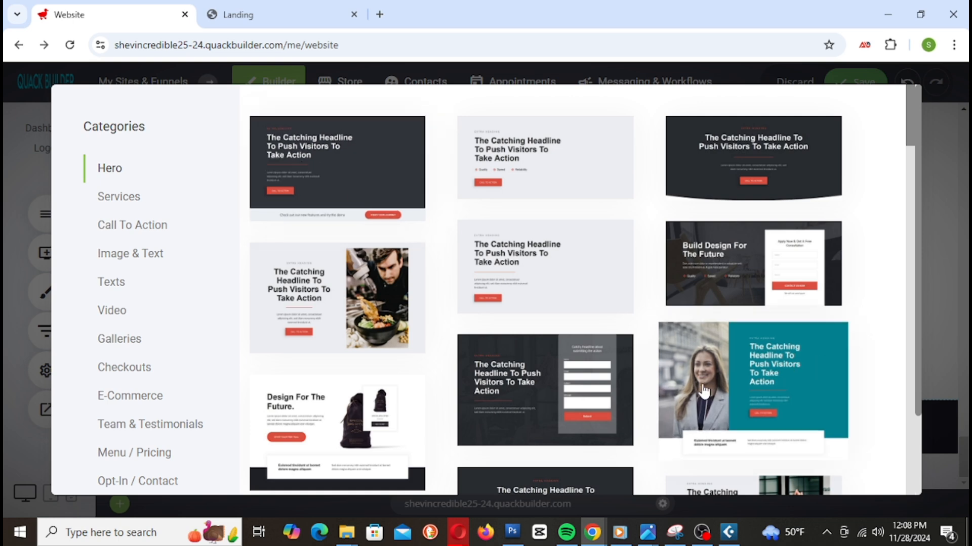
pyautogui.scroll(-7, 713, 388)
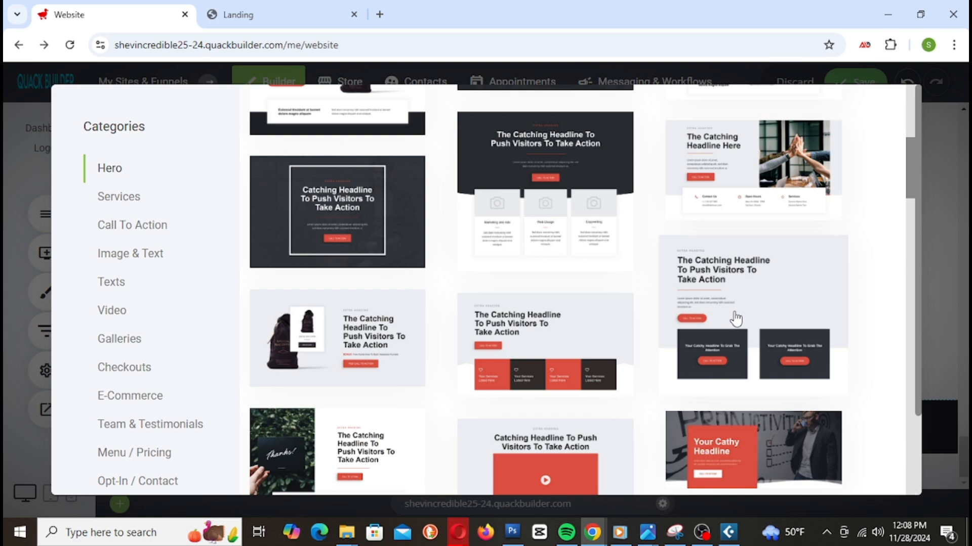
pyautogui.scroll(-15, 734, 317)
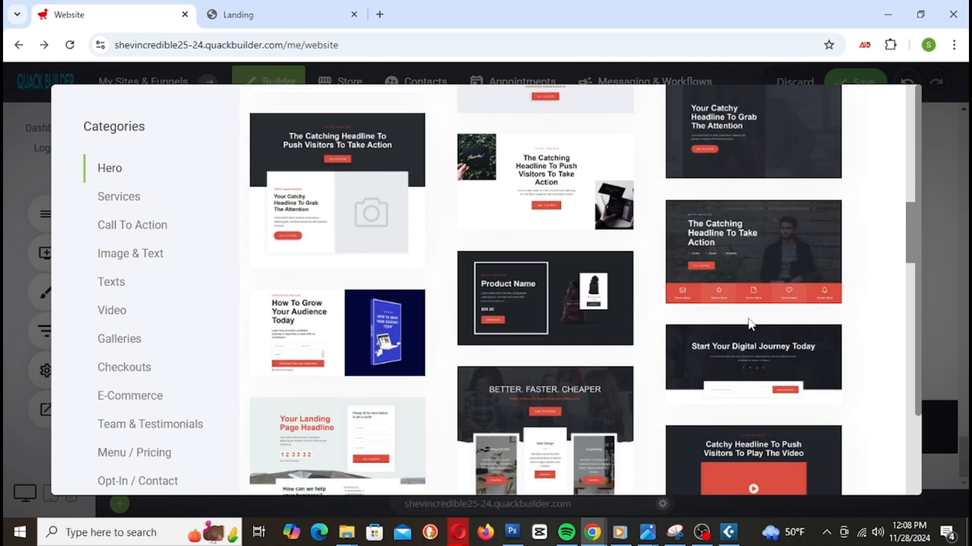
pyautogui.scroll(-10, 782, 319)
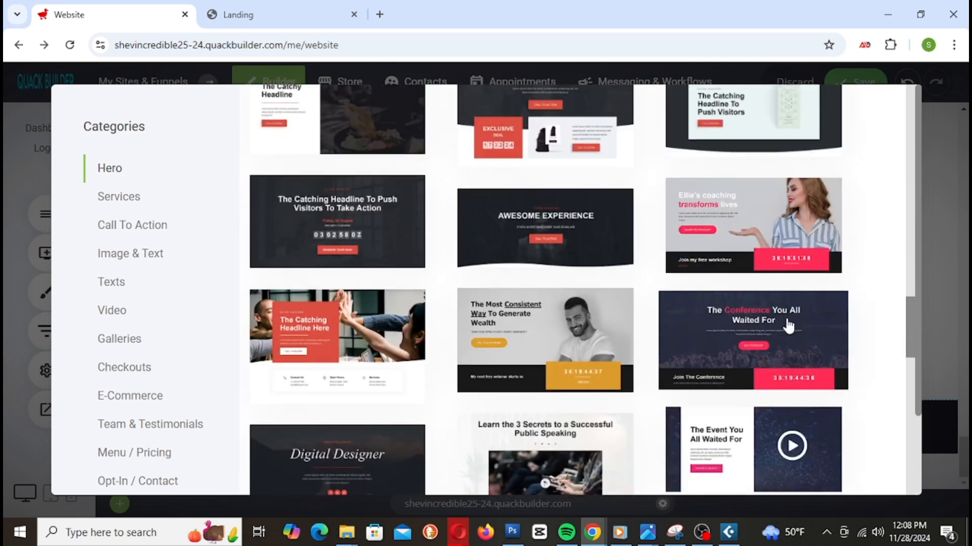
pyautogui.scroll(-5, 790, 325)
pyautogui.scroll(5, 788, 326)
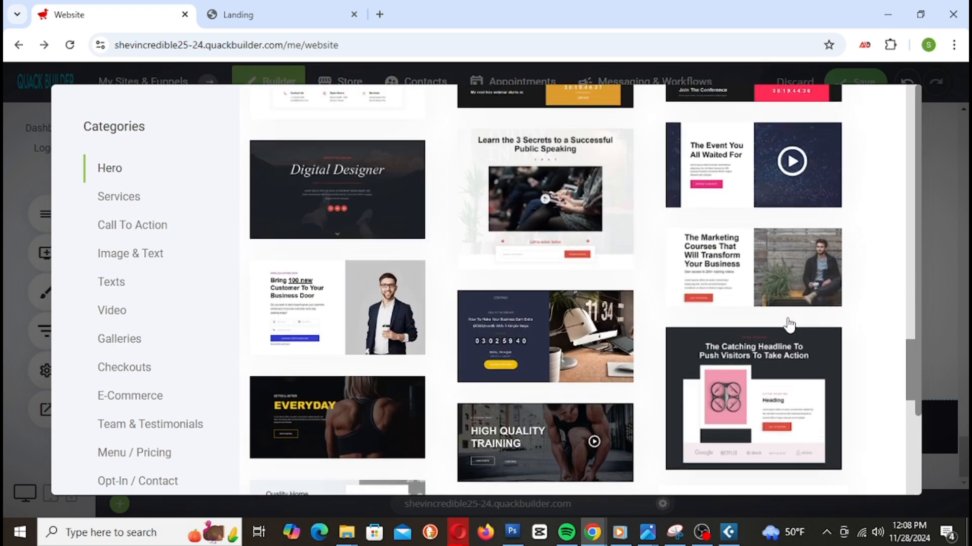
pyautogui.scroll(-1, 791, 325)
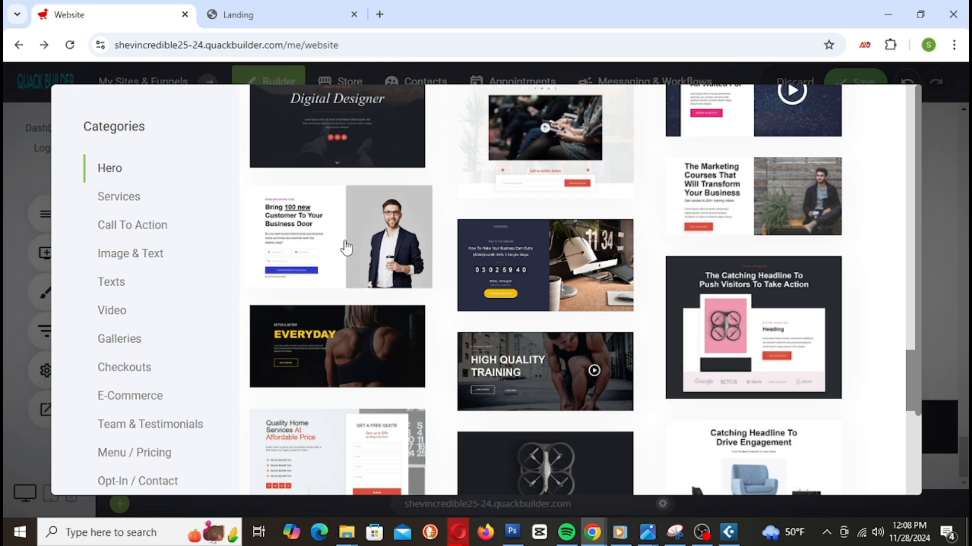
pyautogui.click(394, 245)
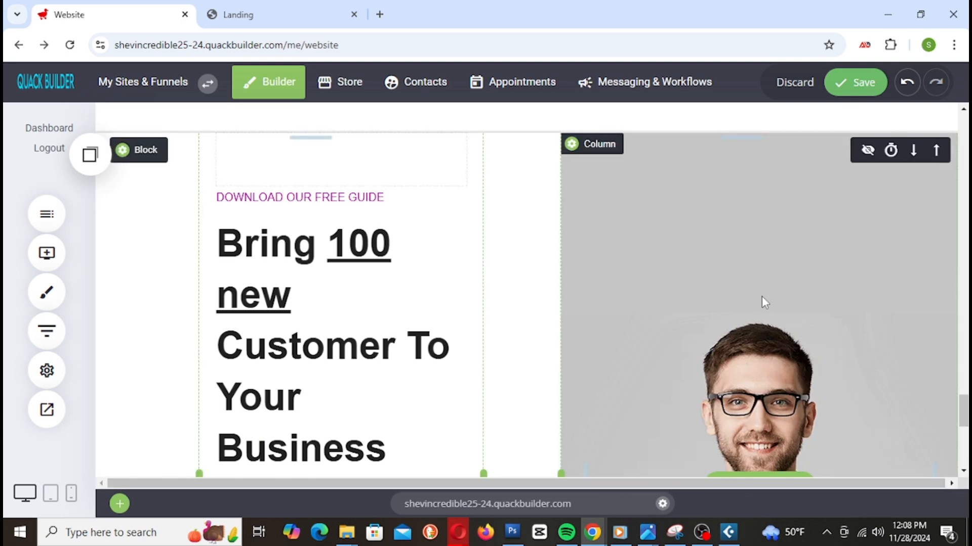
# Step: Shrink the hero's spacer and adjust the text column's left edge so 'Bring 100 new' fits one line
pyautogui.scroll(-10, 763, 297)
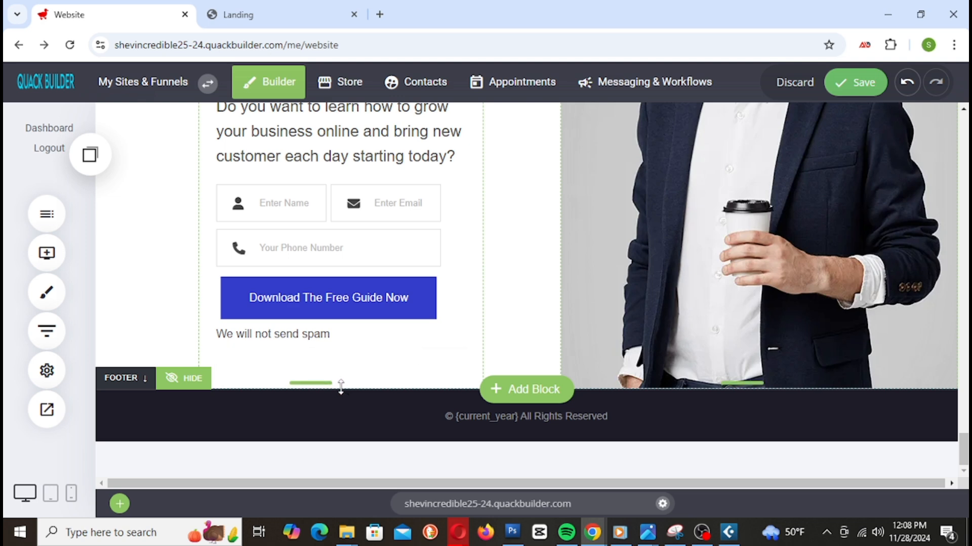
pyautogui.moveTo(342, 377); pyautogui.dragTo(341, 354)
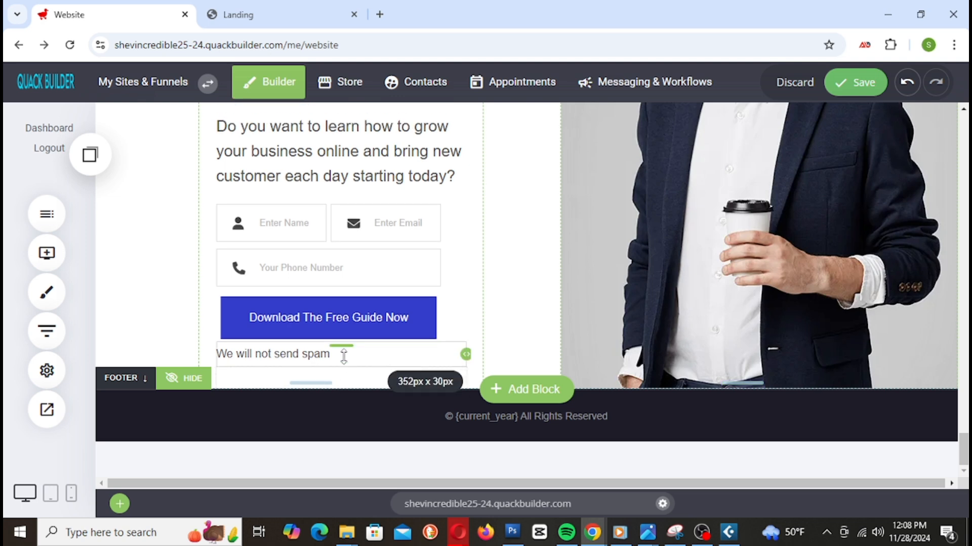
pyautogui.scroll(7, 697, 364)
pyautogui.scroll(2, 840, 327)
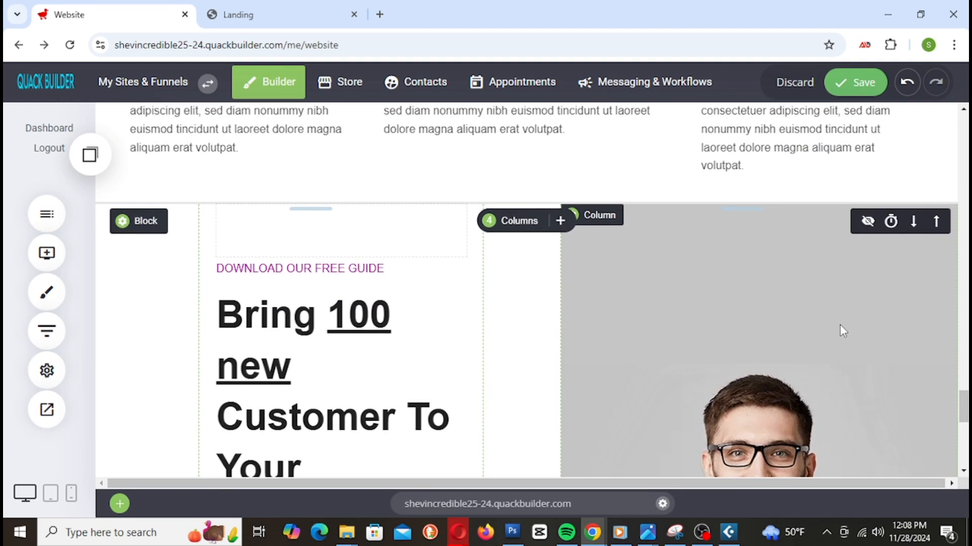
pyautogui.moveTo(191, 359); pyautogui.dragTo(126, 349)
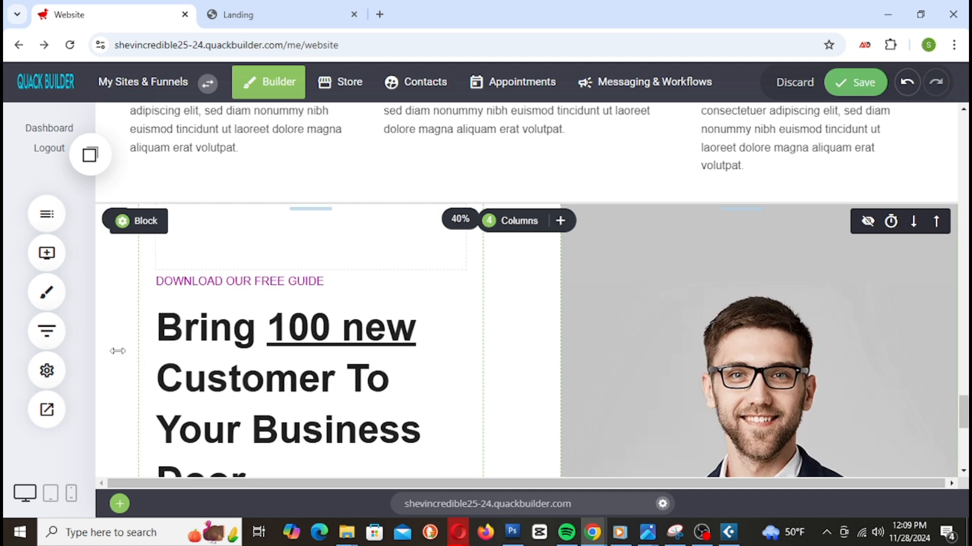
pyautogui.moveTo(132, 345); pyautogui.dragTo(162, 351)
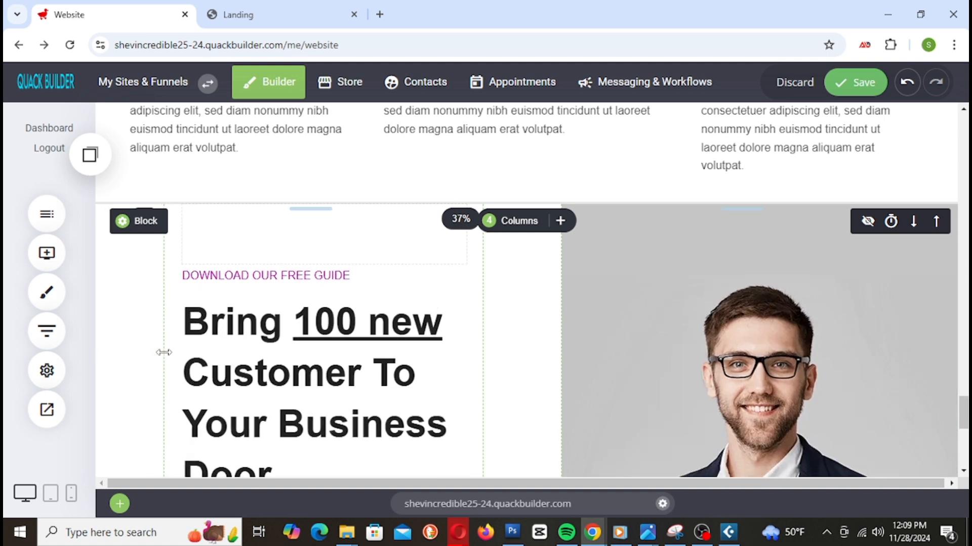
# Step: Give the hero block a yellow background and experiment with its hue, opacity and saturation
pyautogui.click(142, 222)
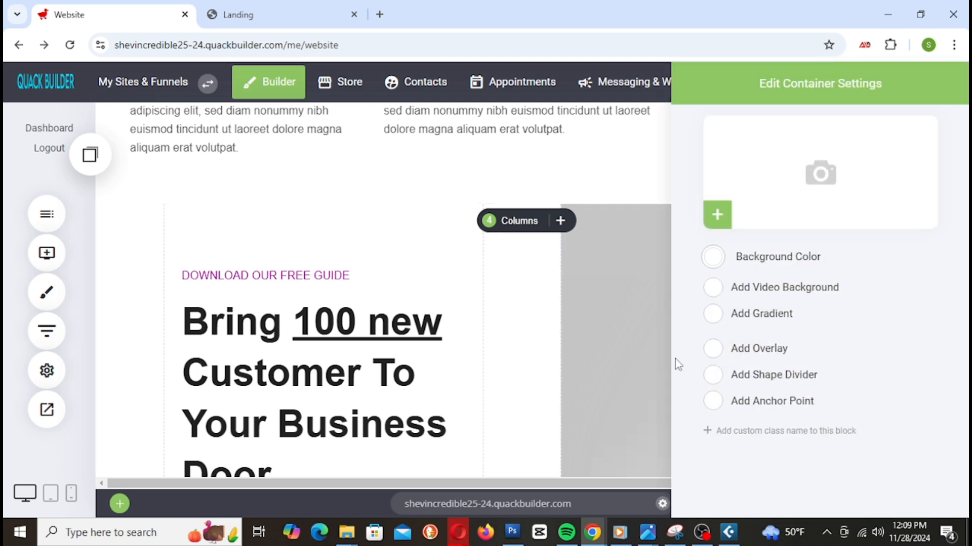
pyautogui.click(713, 257)
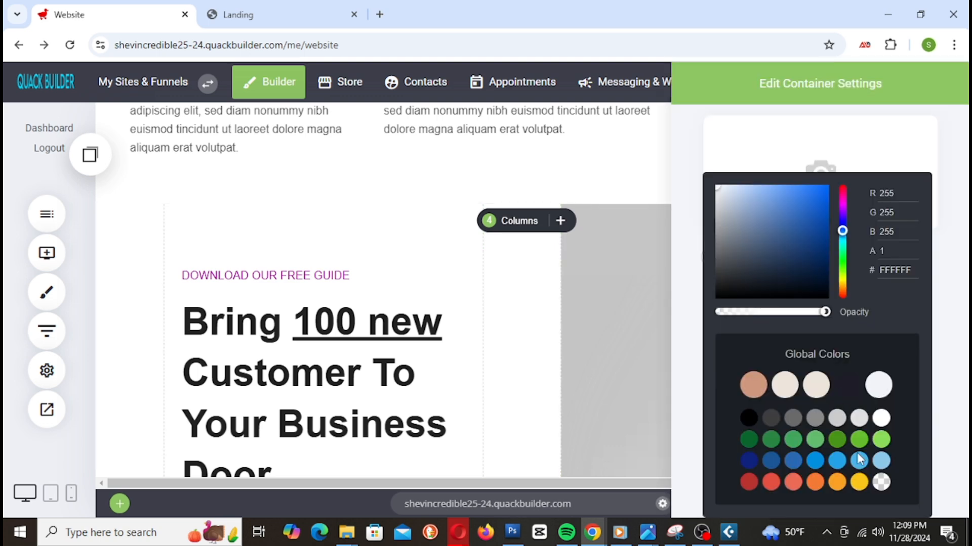
pyautogui.click(859, 483)
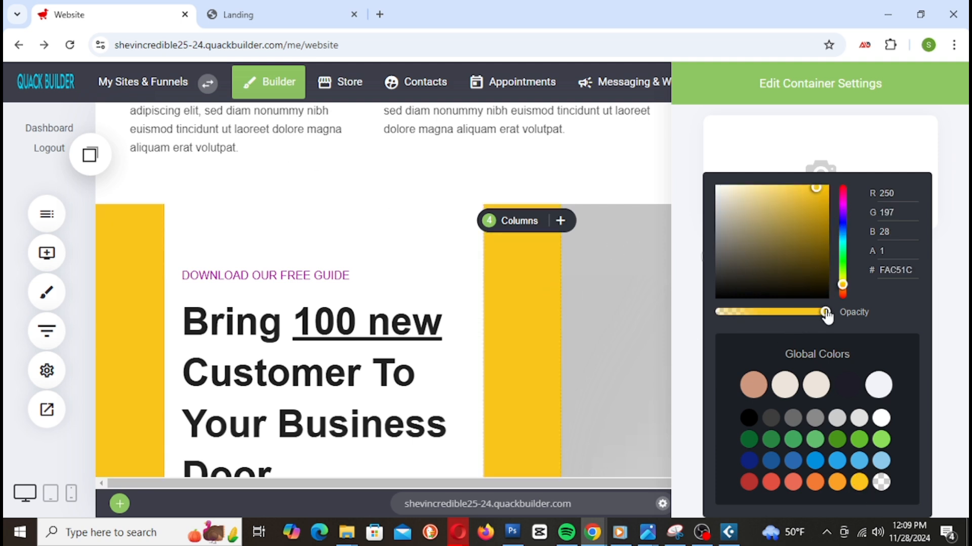
pyautogui.moveTo(826, 314); pyautogui.dragTo(742, 308)
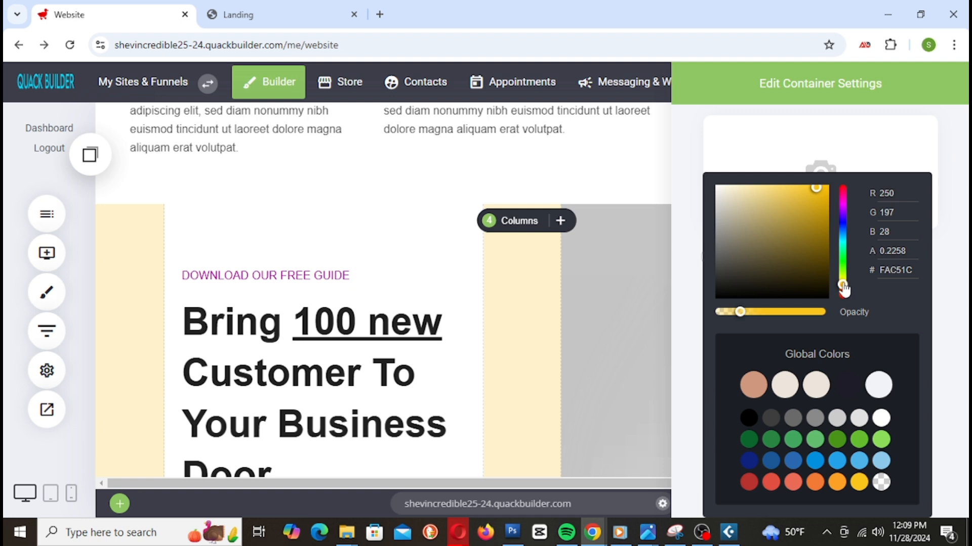
pyautogui.moveTo(843, 284); pyautogui.dragTo(842, 280)
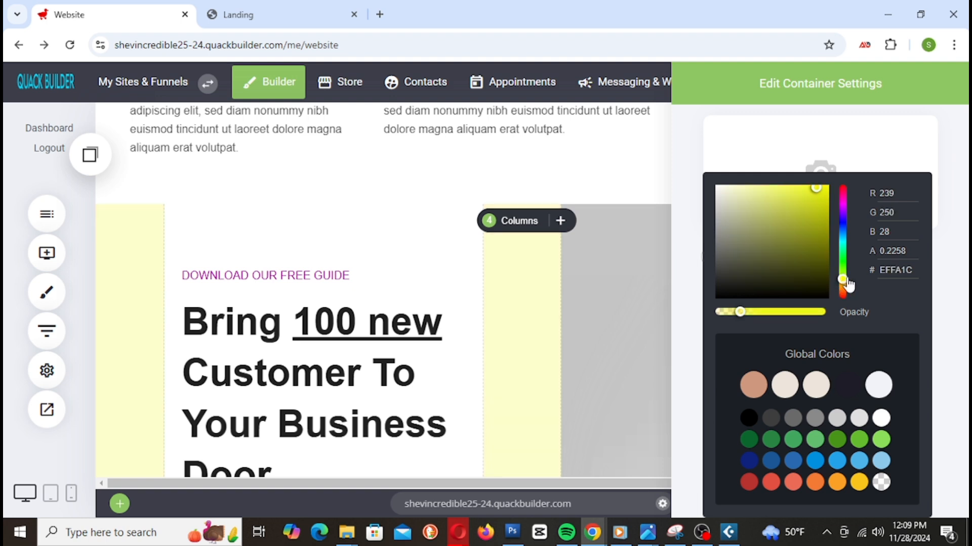
pyautogui.moveTo(740, 312); pyautogui.dragTo(769, 316)
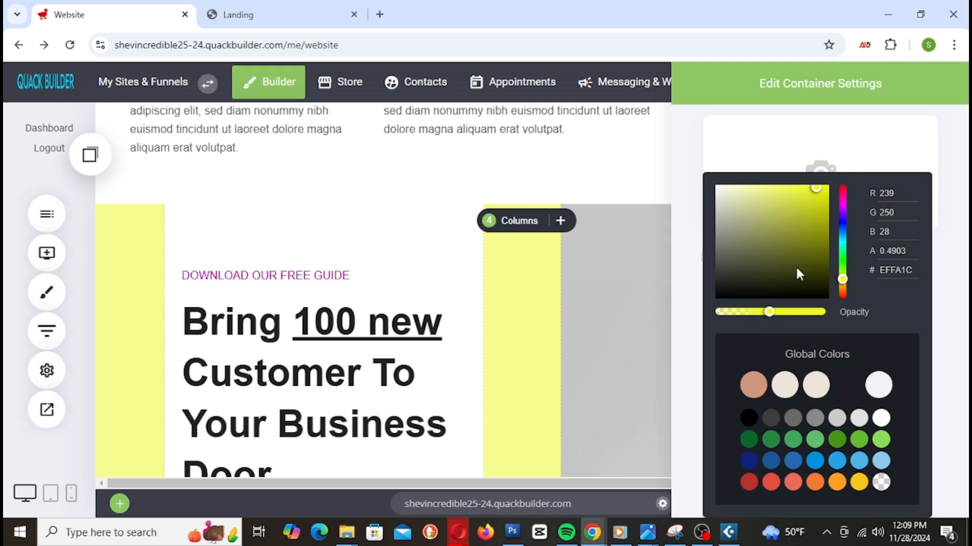
pyautogui.moveTo(818, 192)
pyautogui.mouseDown()
pyautogui.moveTo(771, 196)
pyautogui.moveTo(764, 210)
pyautogui.moveTo(834, 184)
pyautogui.mouseUp()
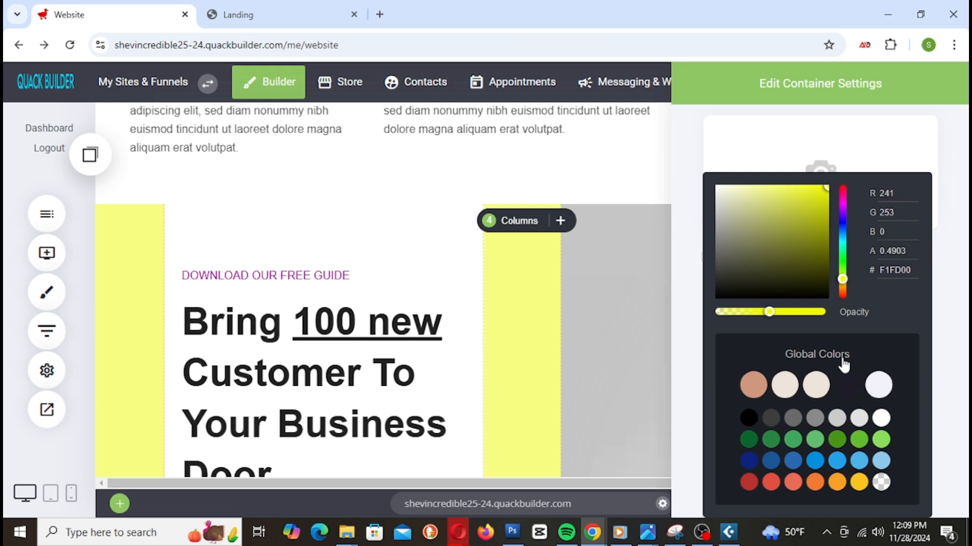
# Step: Settle on a pale translucent yellow, FCE72A at about 0.18 opacity, then open the text column's settings
pyautogui.click(837, 486)
pyautogui.click(859, 484)
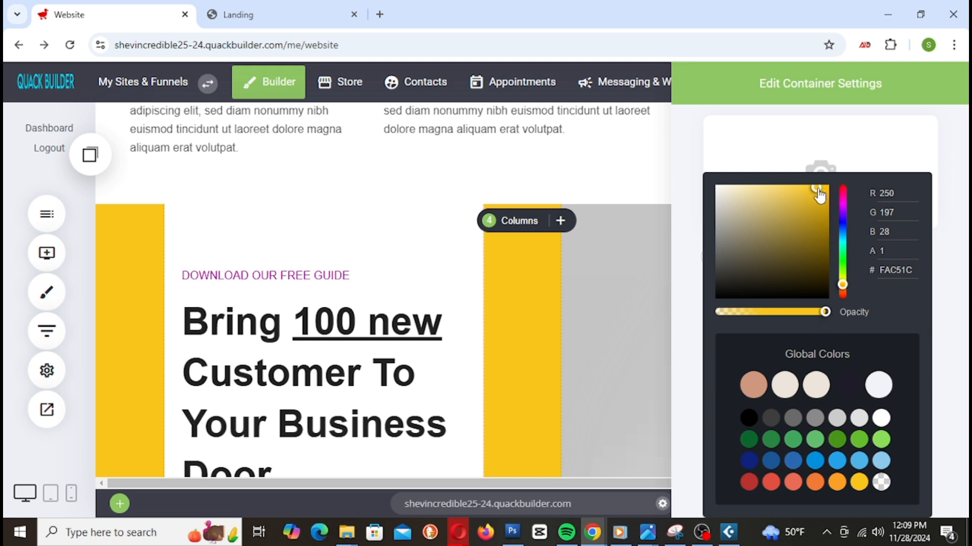
pyautogui.moveTo(820, 193)
pyautogui.mouseDown()
pyautogui.moveTo(794, 202)
pyautogui.moveTo(811, 188)
pyautogui.mouseUp()
pyautogui.moveTo(841, 292); pyautogui.dragTo(842, 282)
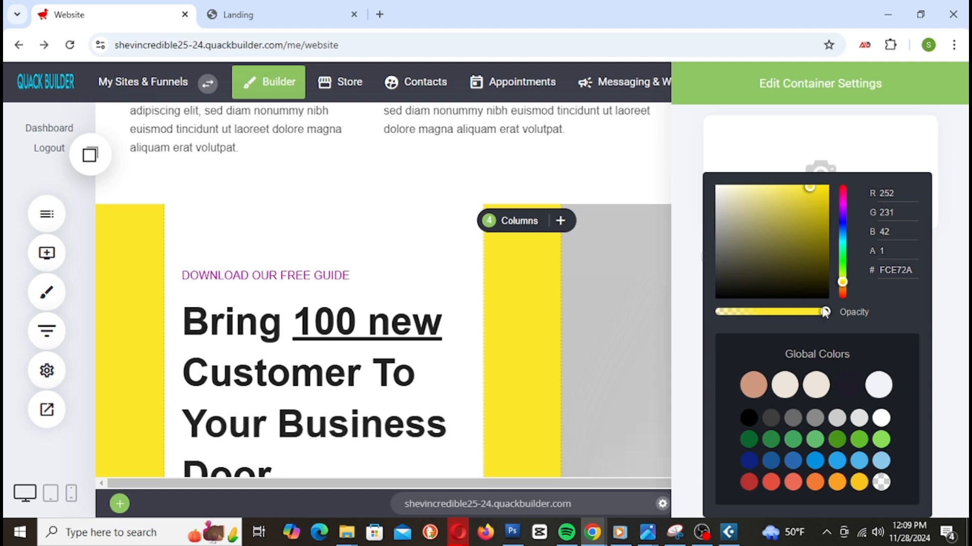
pyautogui.moveTo(826, 318); pyautogui.dragTo(737, 317)
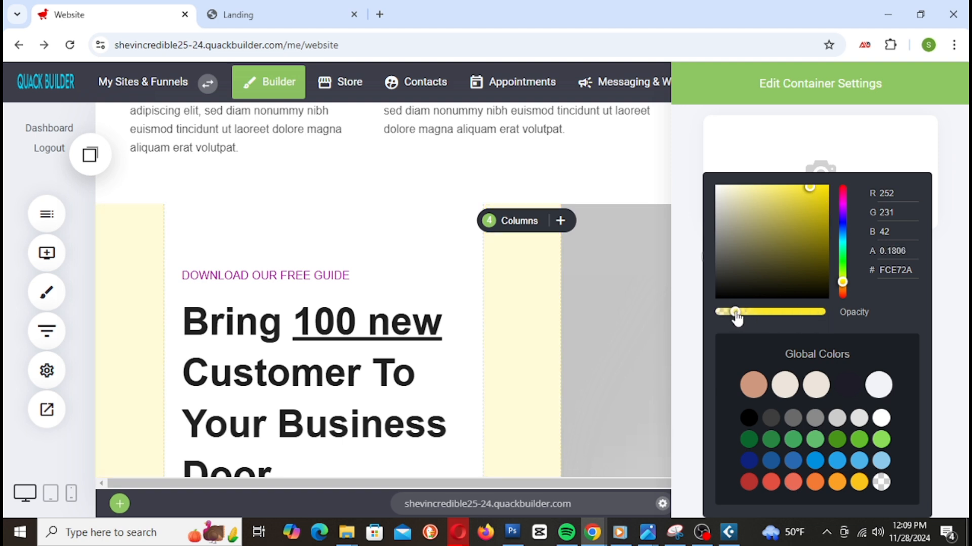
pyautogui.click(589, 335)
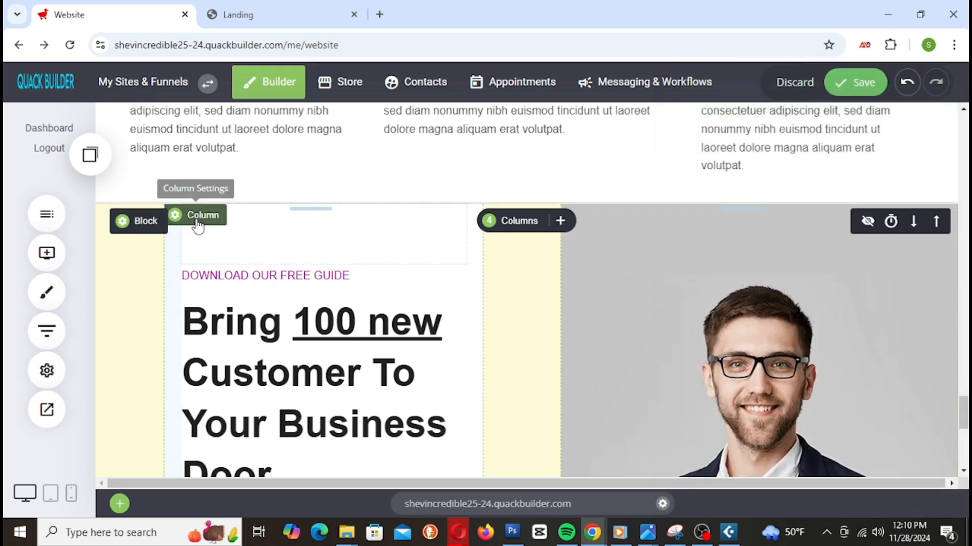
pyautogui.click(200, 223)
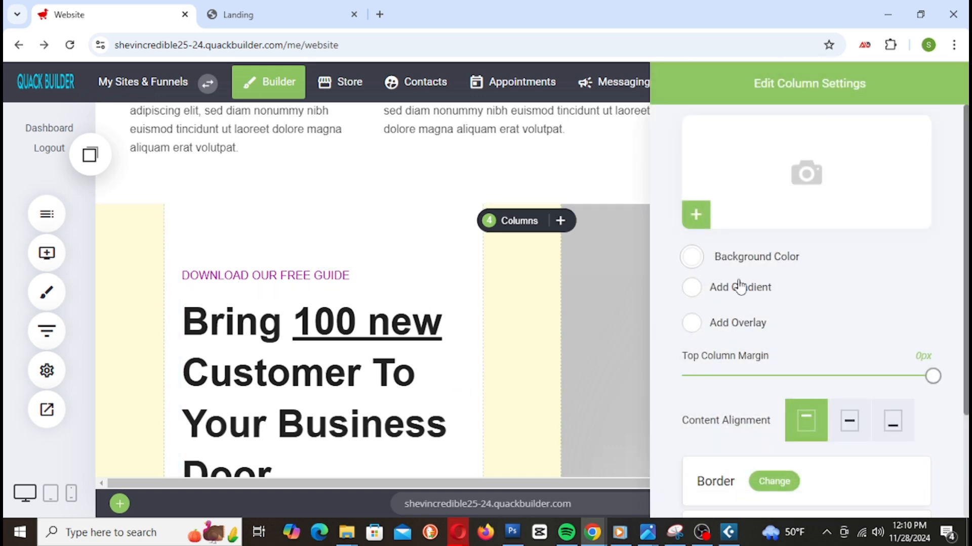
# Step: Make the text column's background colour fully transparent and save the page
pyautogui.click(695, 260)
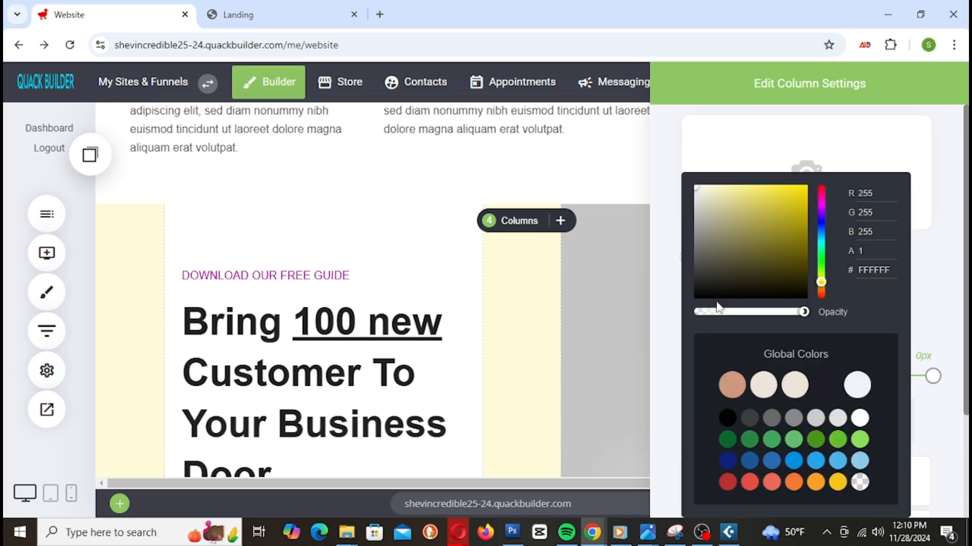
pyautogui.moveTo(805, 312); pyautogui.dragTo(592, 324)
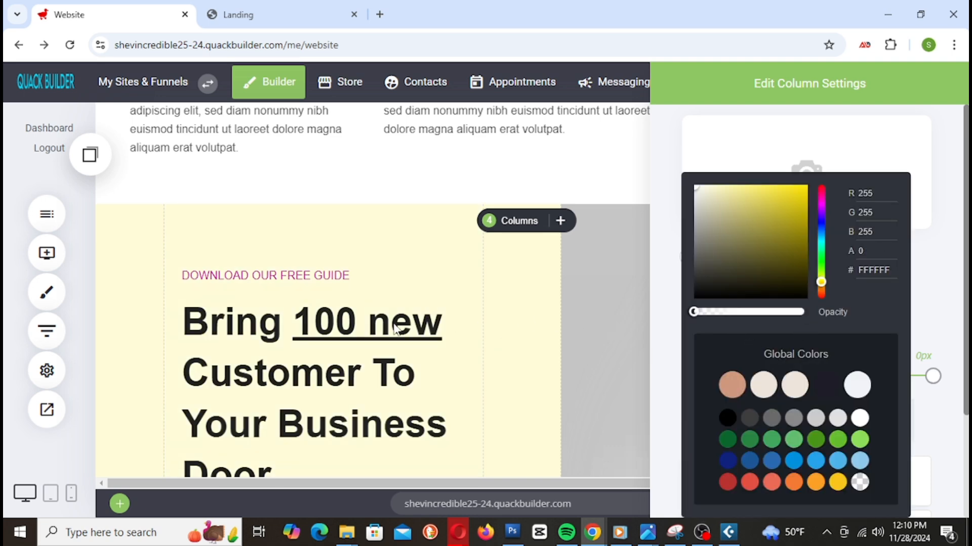
pyautogui.click(524, 356)
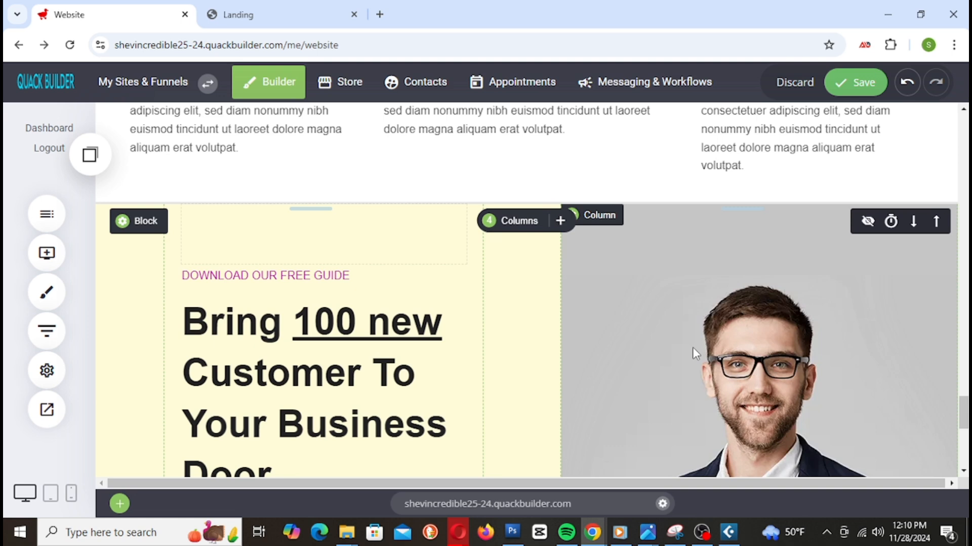
pyautogui.scroll(-8, 838, 325)
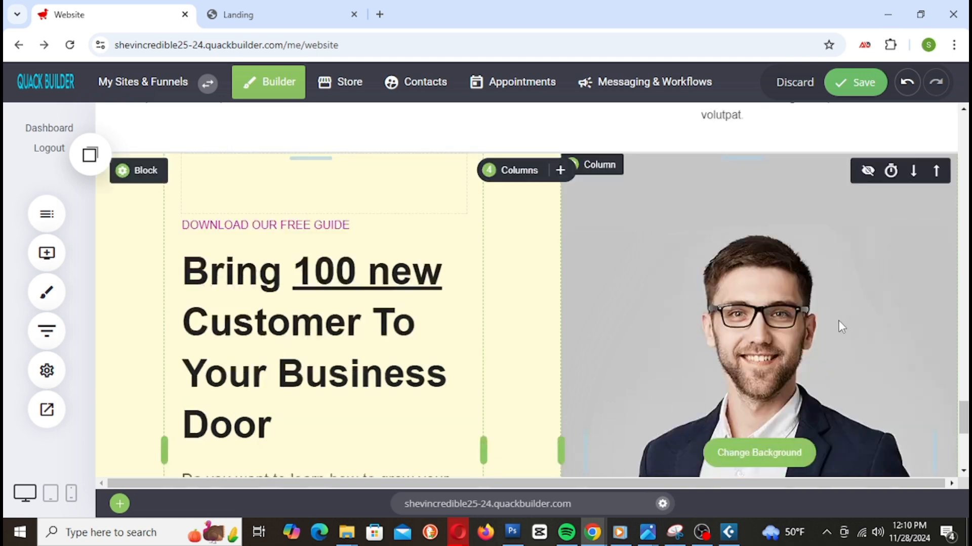
pyautogui.scroll(3, 834, 320)
pyautogui.scroll(3, 729, 311)
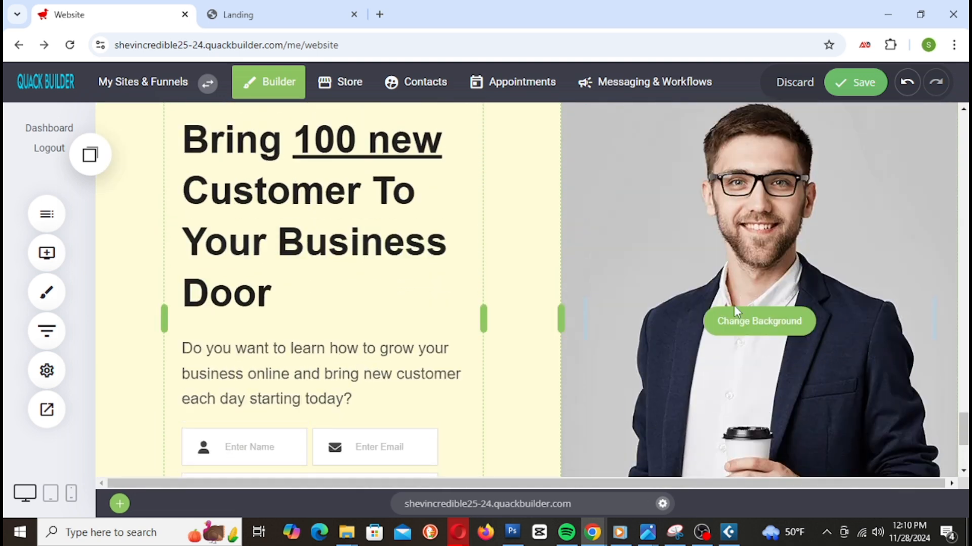
pyautogui.click(855, 83)
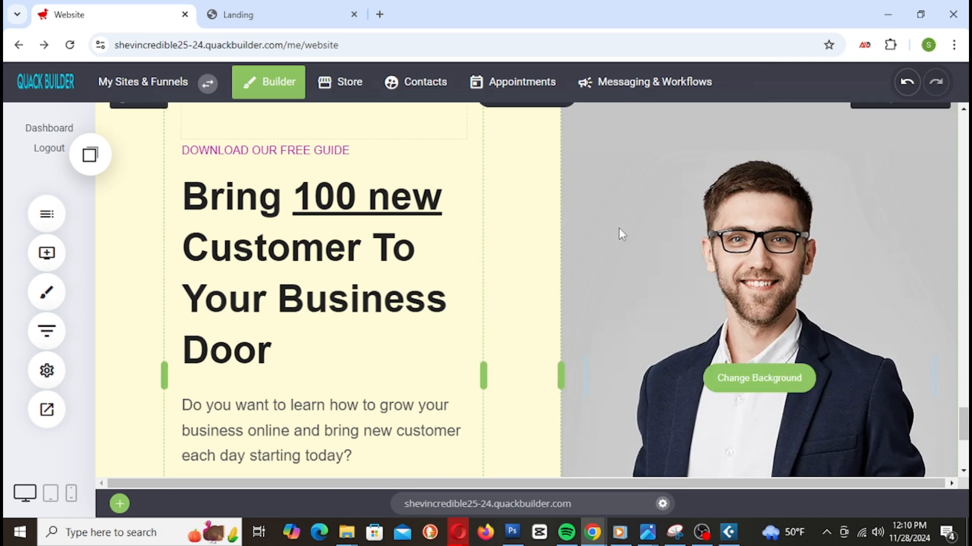
# Step: Shorten the spacer above the heading and delete the 'DOWNLOAD OUR FREE GUIDE' line
pyautogui.moveTo(365, 195)
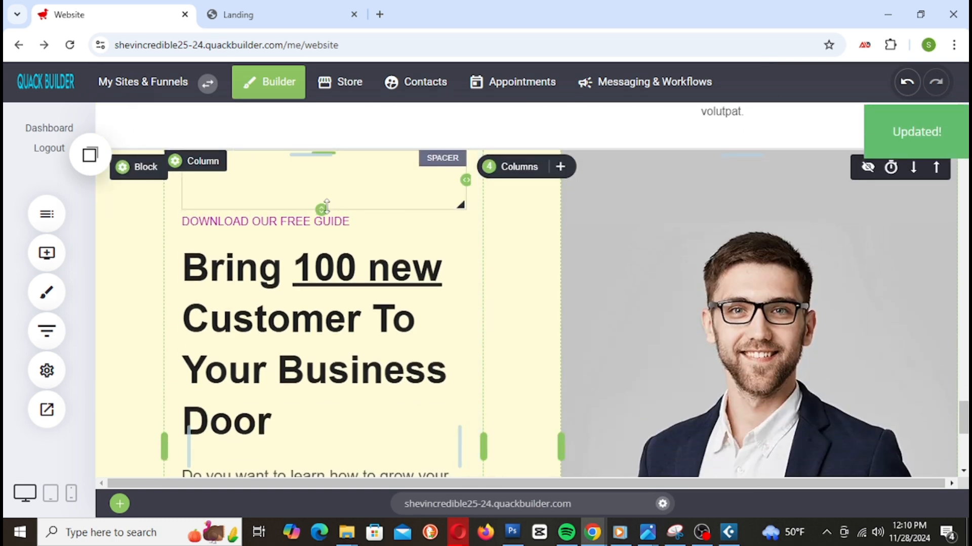
pyautogui.moveTo(322, 188); pyautogui.dragTo(321, 175)
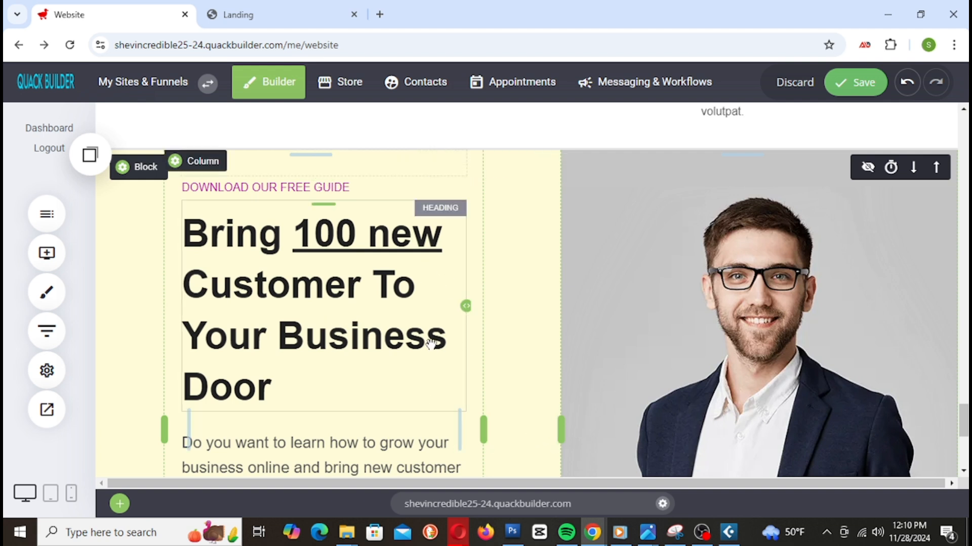
pyautogui.click(345, 187)
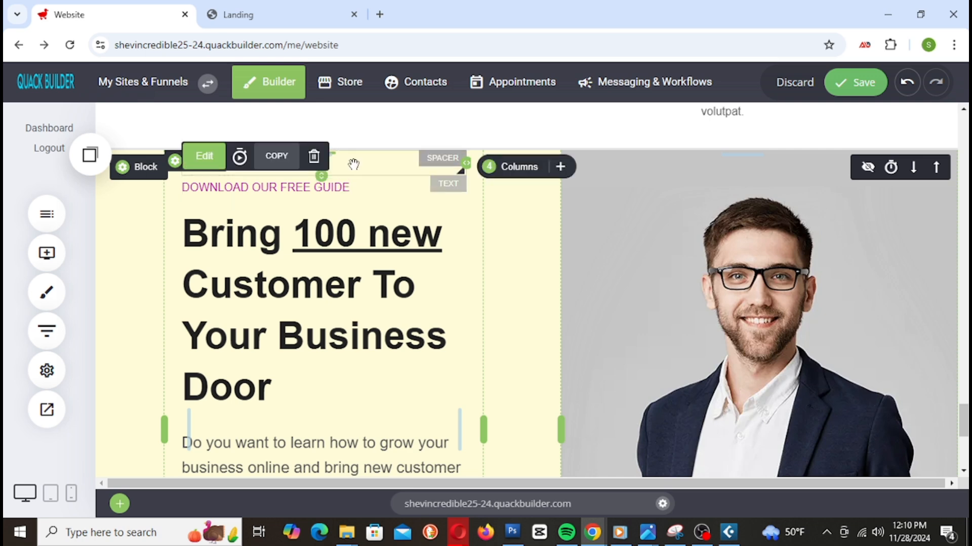
pyautogui.click(314, 156)
pyautogui.click(528, 322)
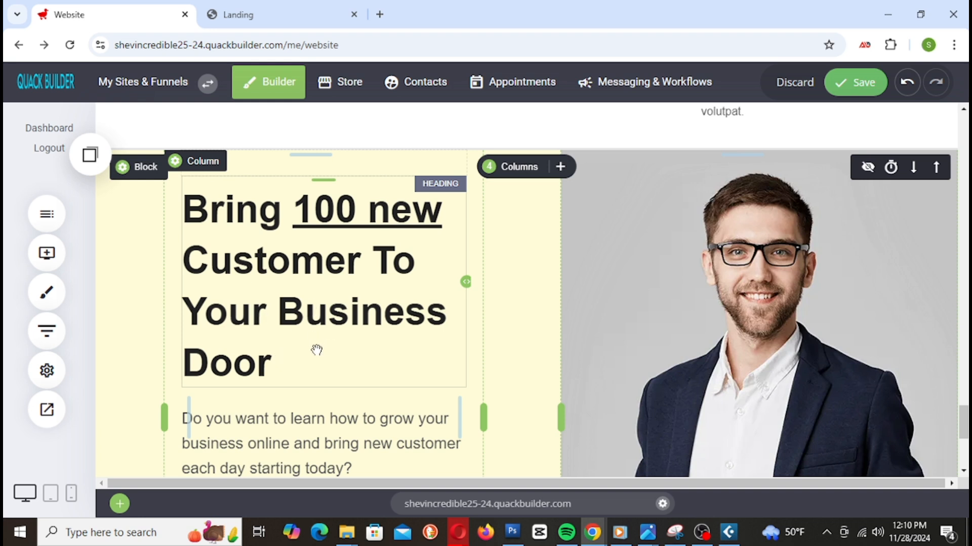
# Step: Replace the hero headline text with 'Book A Consultation'
pyautogui.click(298, 349)
pyautogui.click(298, 349)
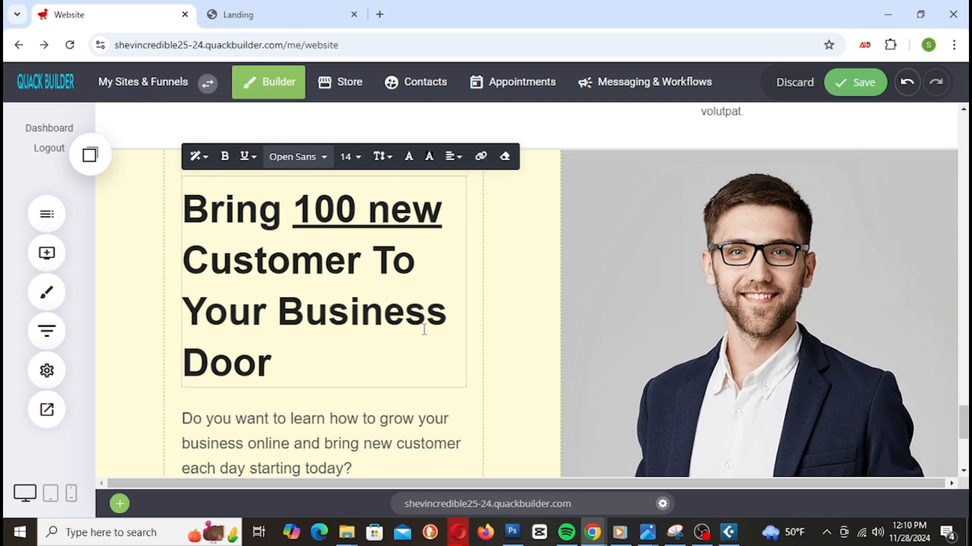
pyautogui.click(288, 368)
pyautogui.moveTo(284, 364); pyautogui.dragTo(143, 195)
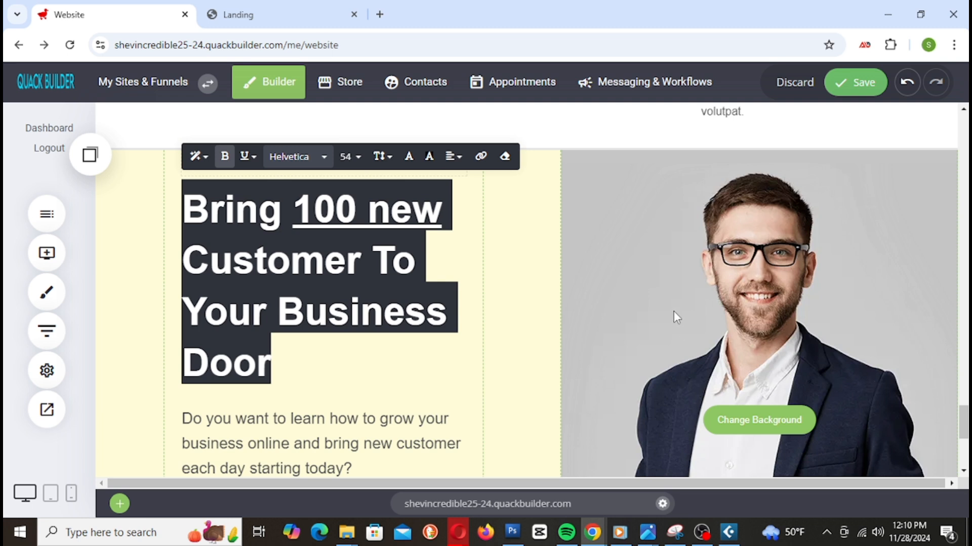
pyautogui.write('B')
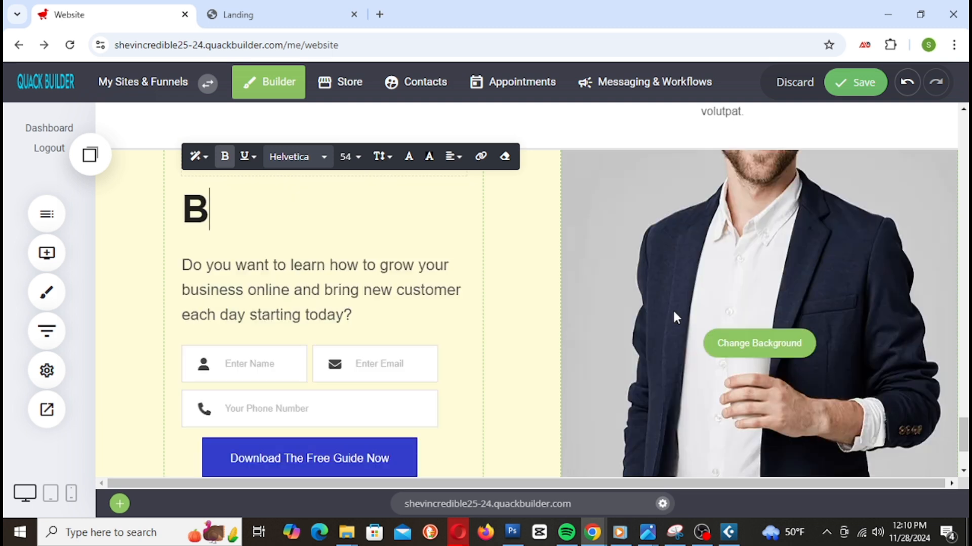
pyautogui.write('o')
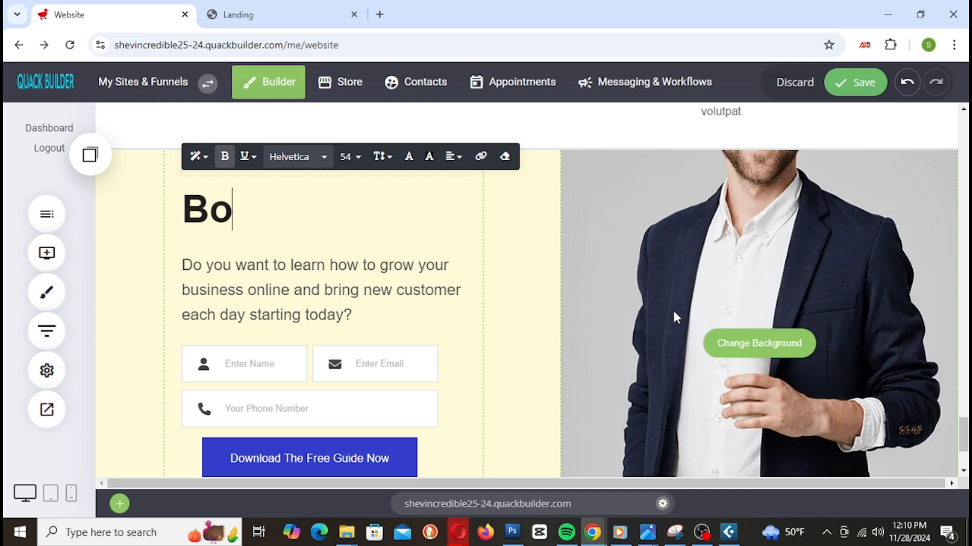
pyautogui.write('ok ')
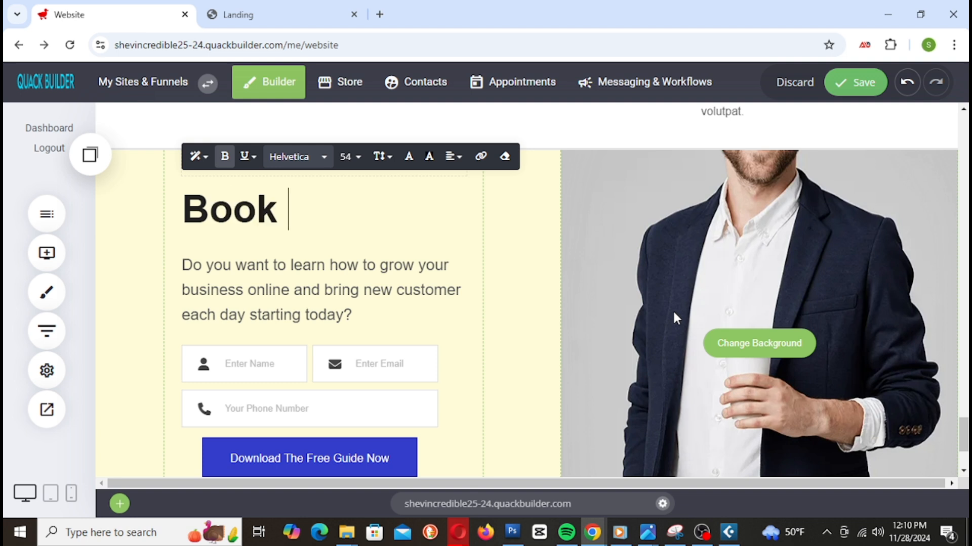
pyautogui.write('A ')
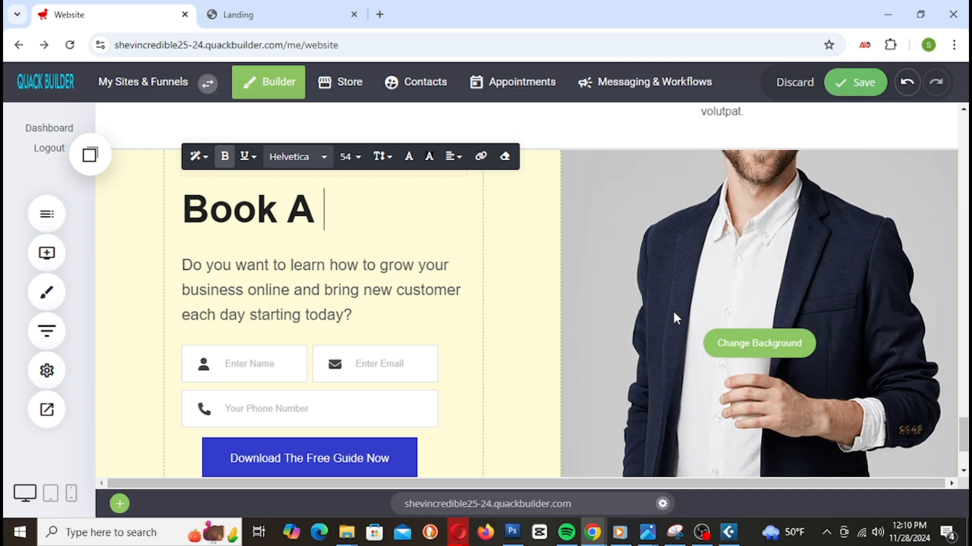
pyautogui.write('Con')
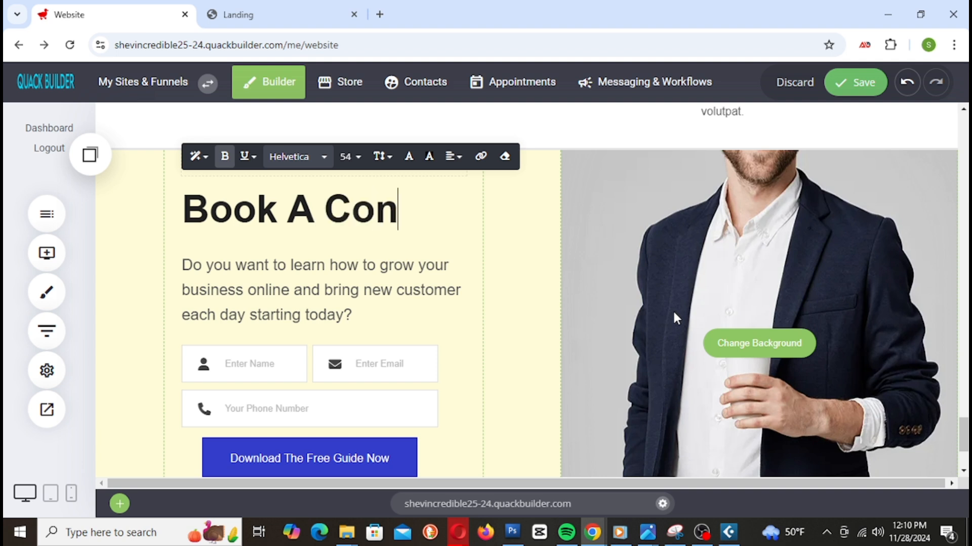
pyautogui.write('sul')
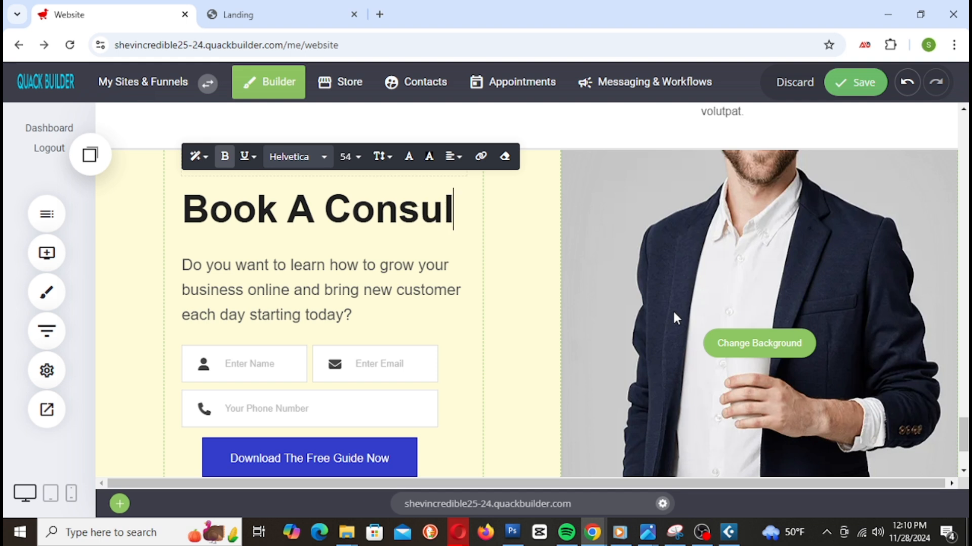
pyautogui.write('tation')
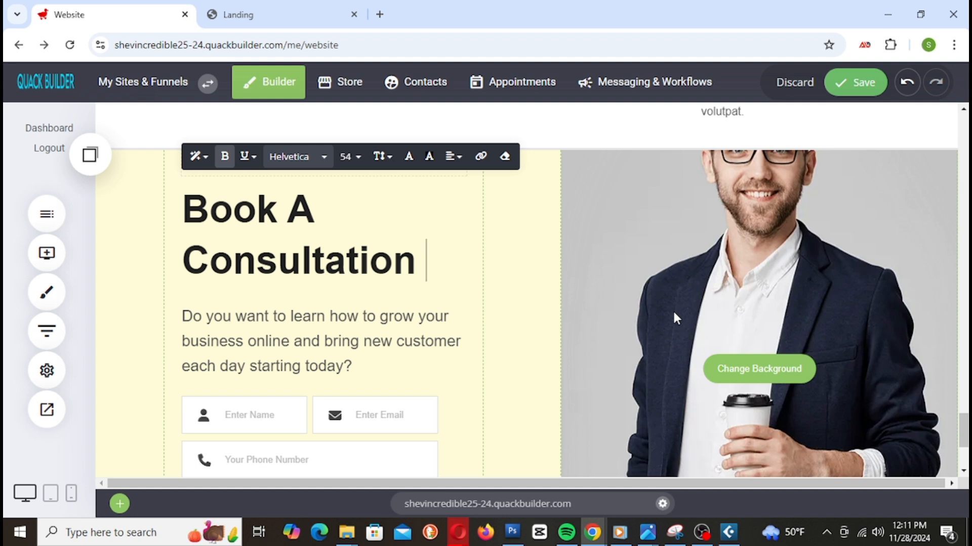
# Step: Reduce the headline font size from 48 to 42 and finally 36 so it fits one line
pyautogui.hotkey('ctrl', 'a')
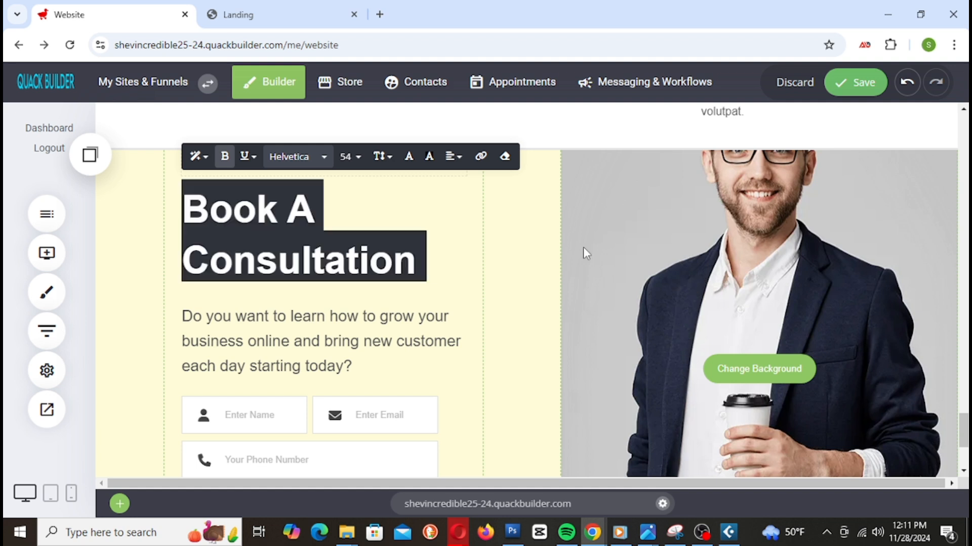
pyautogui.click(361, 171)
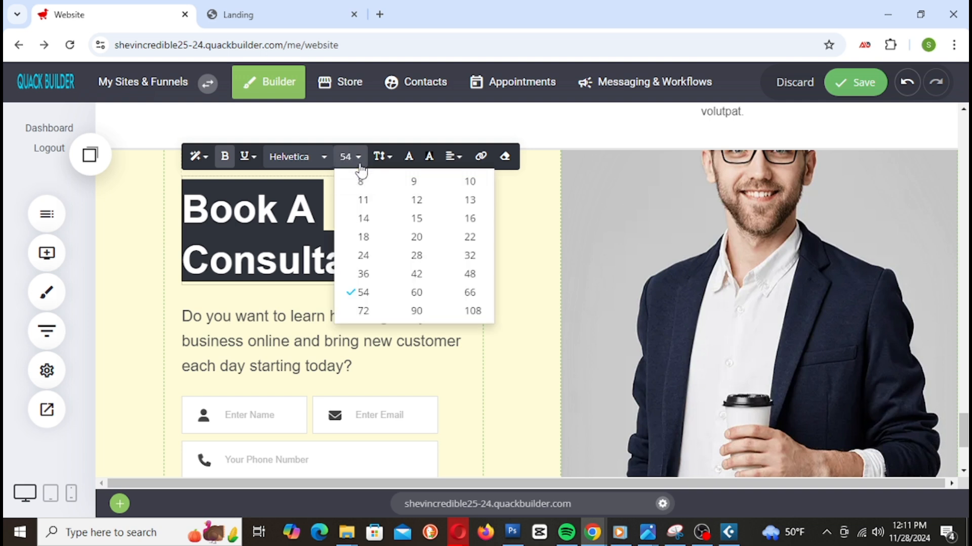
pyautogui.click(470, 274)
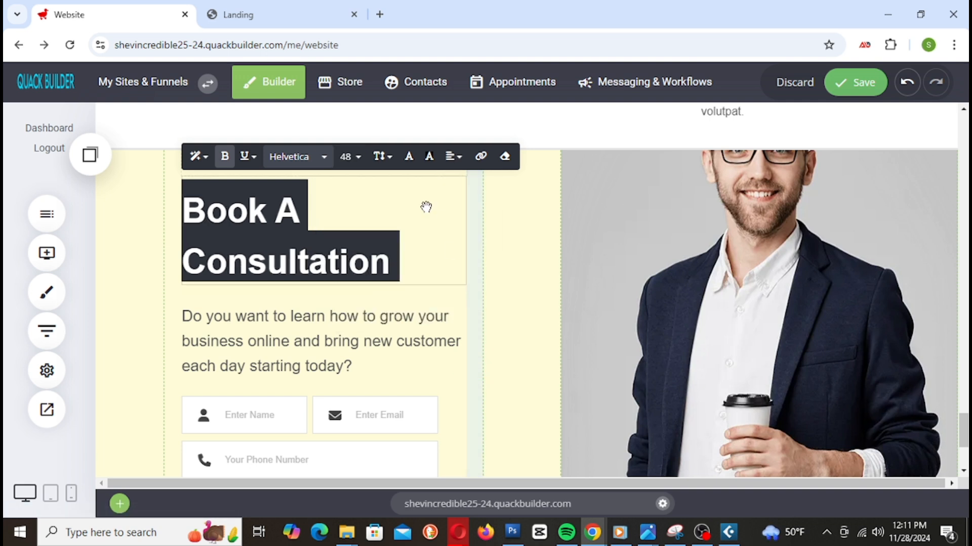
pyautogui.click(349, 156)
pyautogui.click(417, 274)
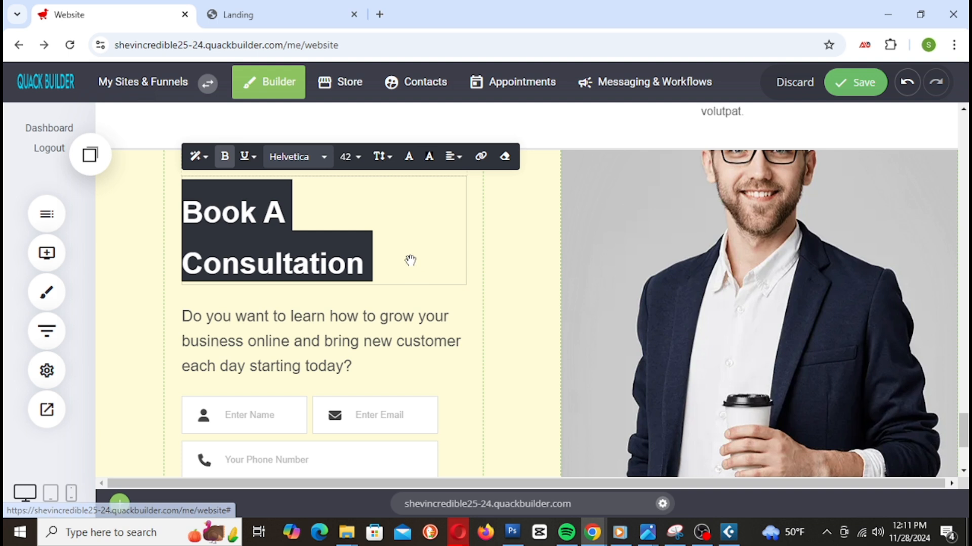
pyautogui.click(349, 156)
pyautogui.click(364, 275)
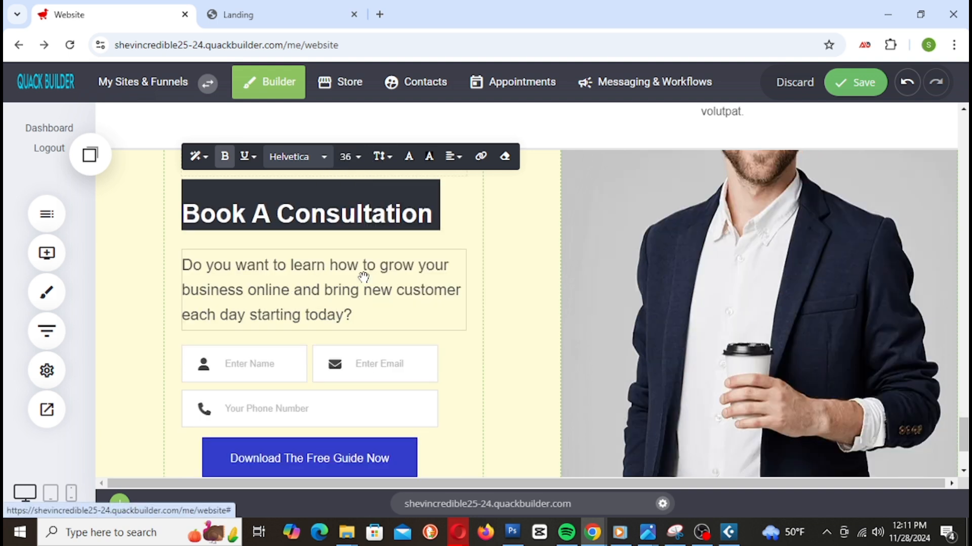
pyautogui.click(529, 250)
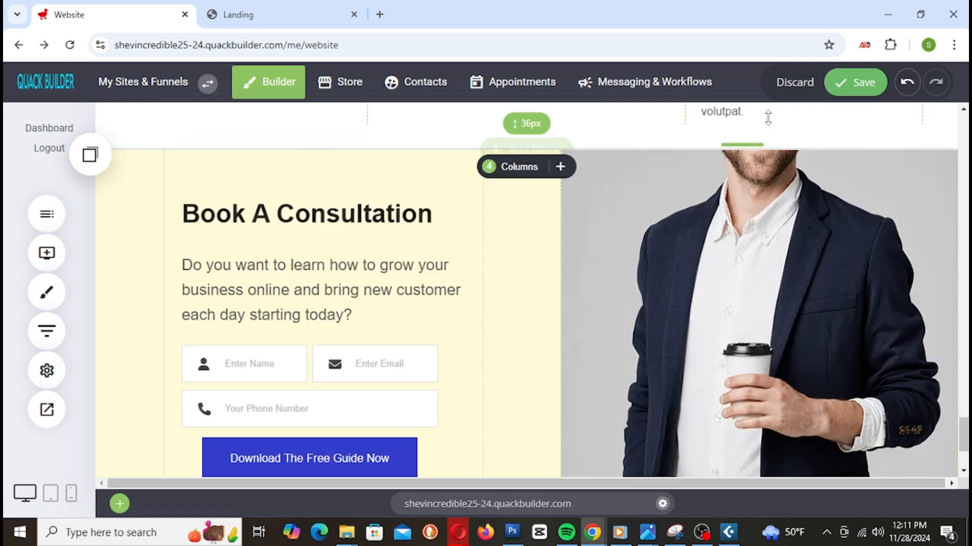
# Step: Save the page and delete the name, email and phone sign-up form
pyautogui.click(856, 83)
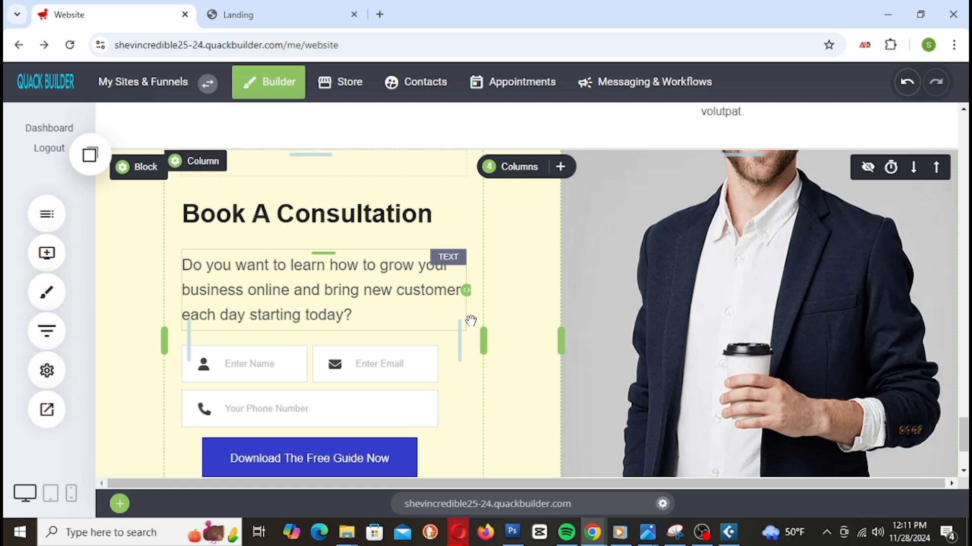
pyautogui.click(274, 395)
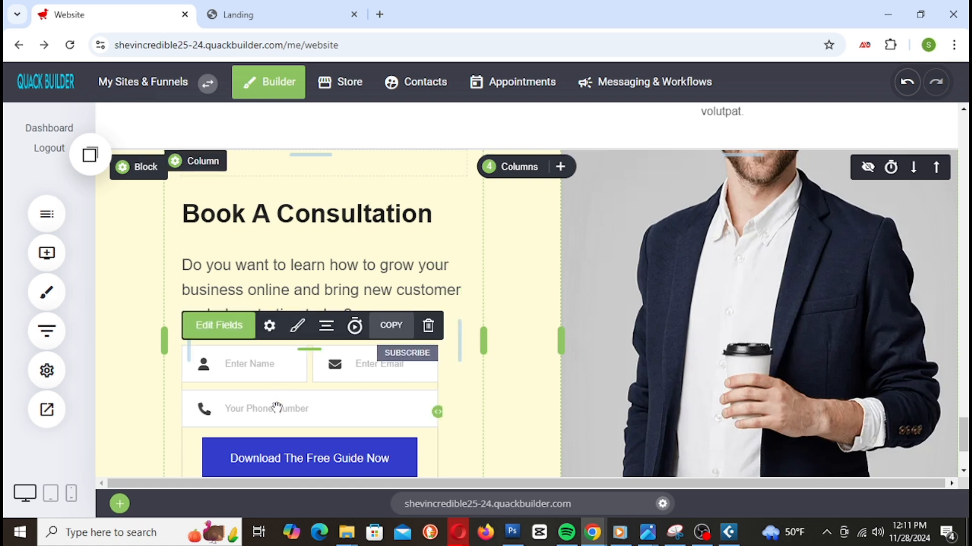
pyautogui.scroll(-2, 276, 405)
pyautogui.scroll(1, 277, 408)
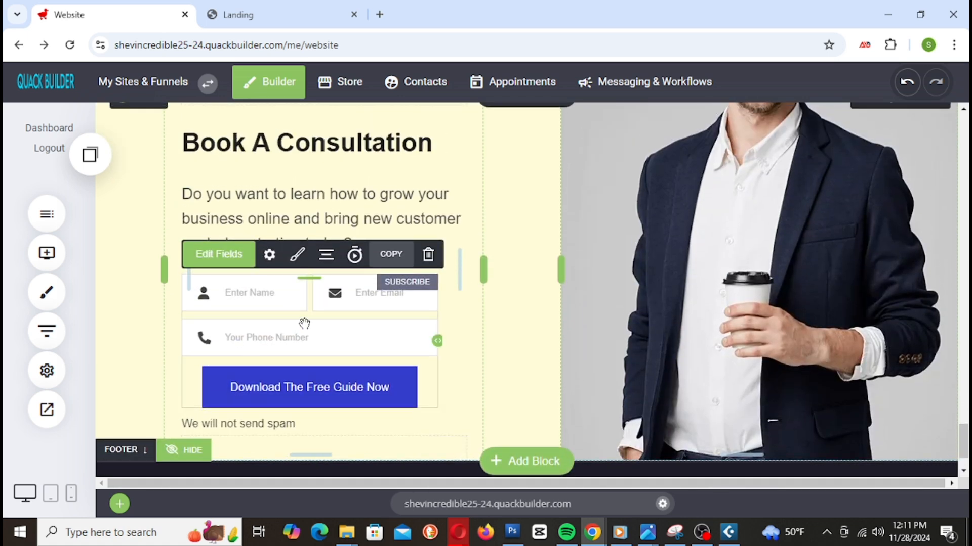
pyautogui.click(429, 254)
pyautogui.click(543, 336)
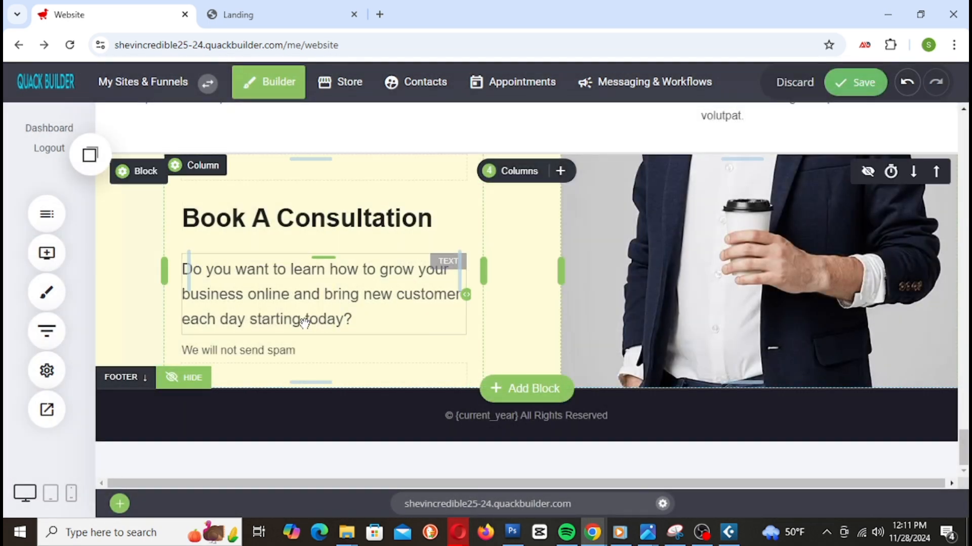
# Step: Add the copied 'Shop All Deals' button from saved elements below the 'We will not send spam' text
pyautogui.click(46, 253)
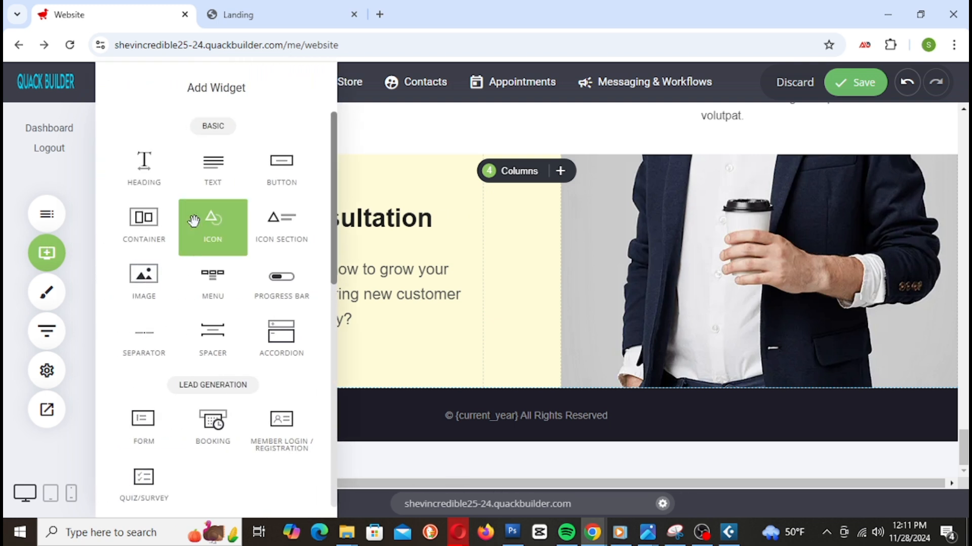
pyautogui.click(50, 196)
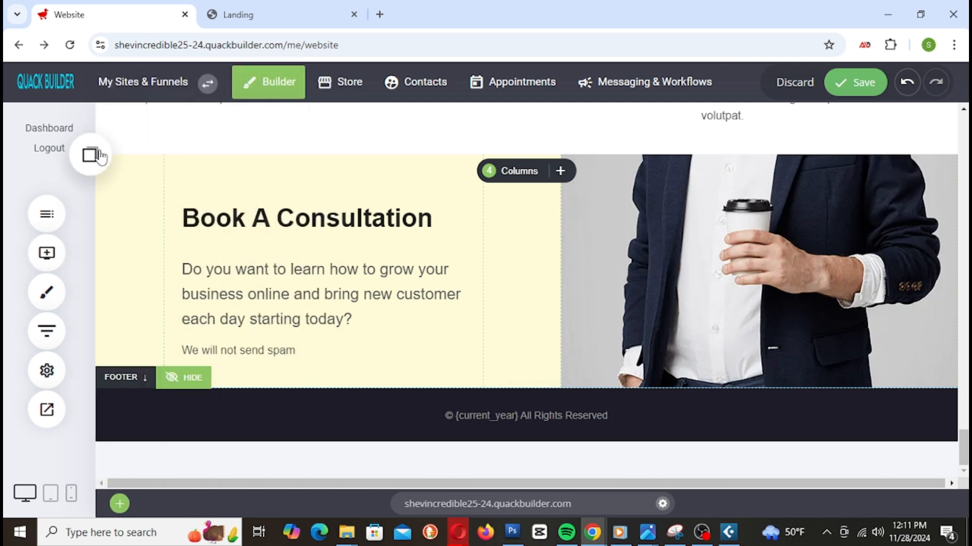
pyautogui.click(92, 154)
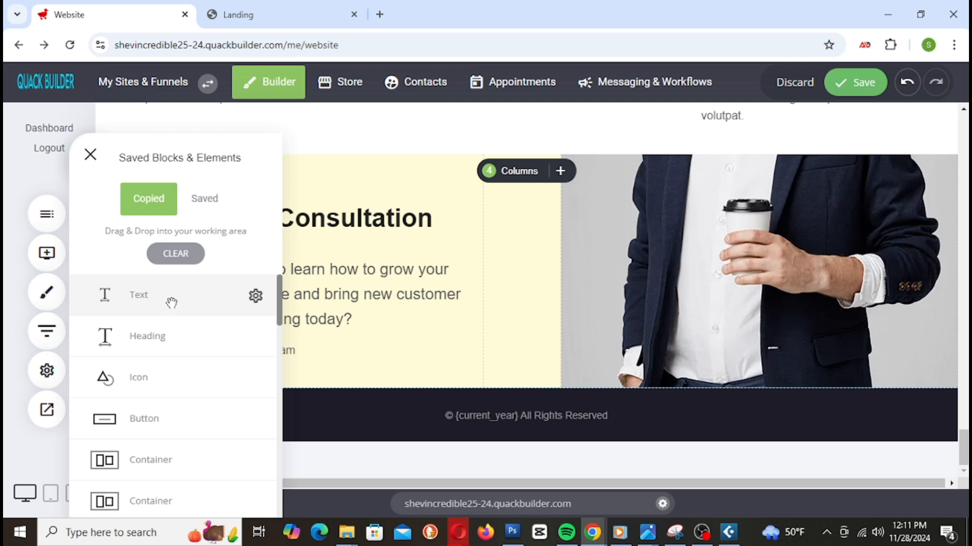
pyautogui.scroll(-1, 167, 375)
pyautogui.moveTo(182, 356); pyautogui.dragTo(334, 358)
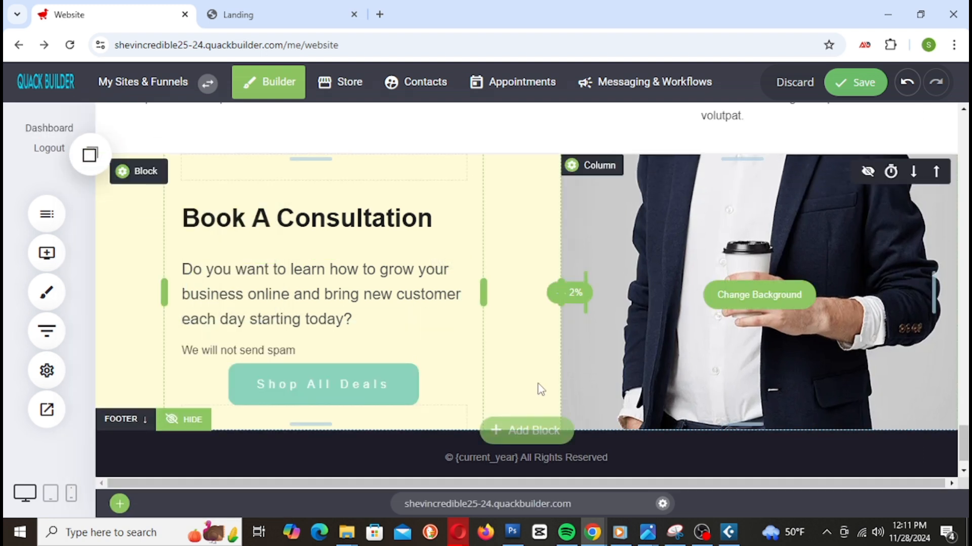
pyautogui.click(293, 385)
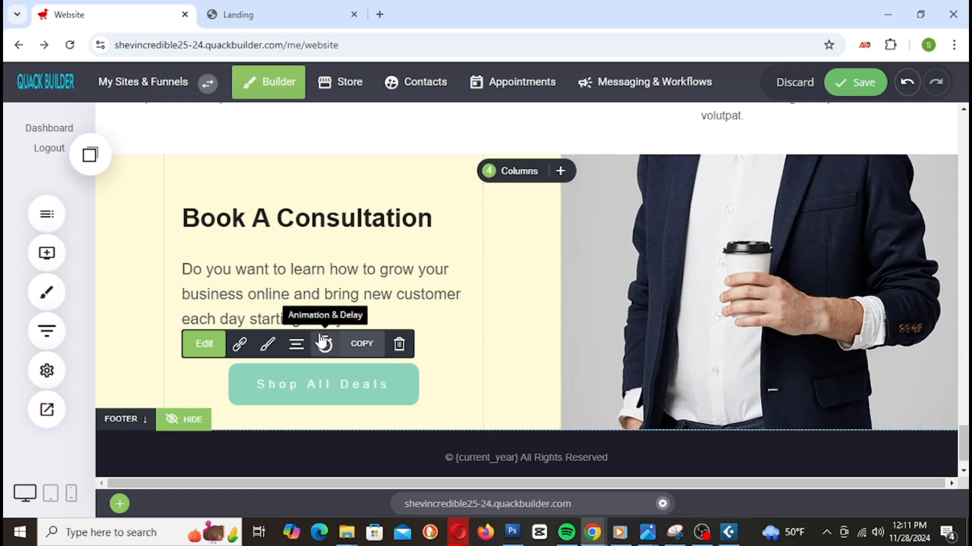
# Step: Left-align the button and relabel it 'BOOK NOW'
pyautogui.click(296, 343)
pyautogui.click(329, 234)
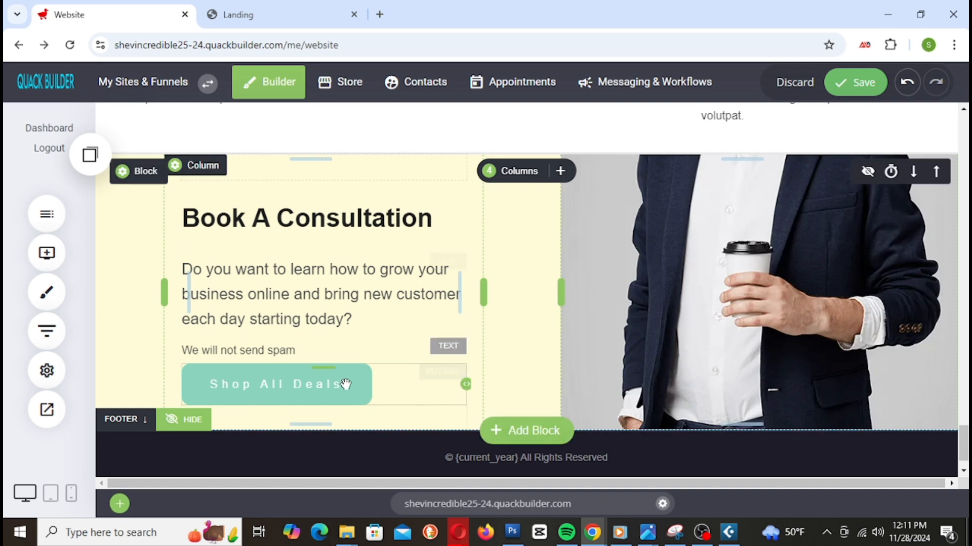
pyautogui.click(326, 392)
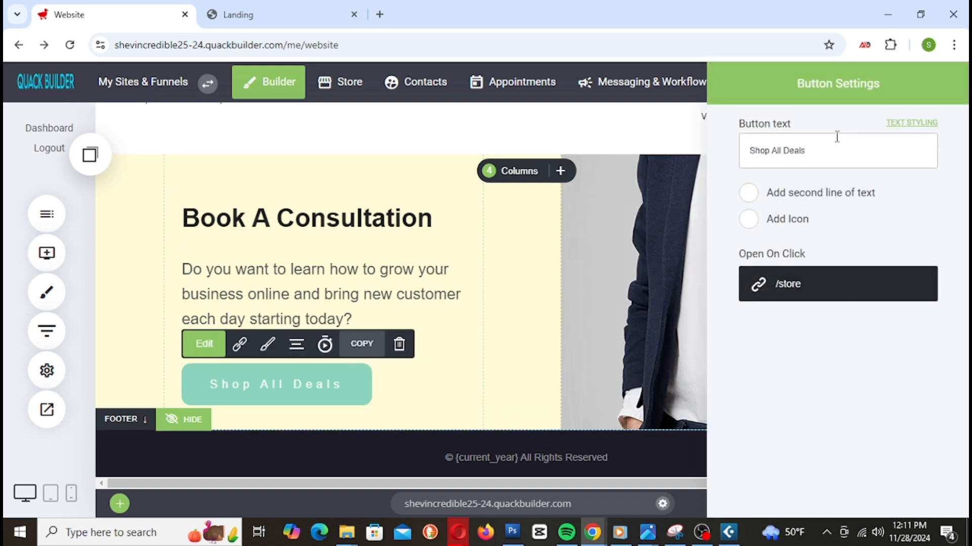
pyautogui.moveTo(831, 148); pyautogui.dragTo(693, 156)
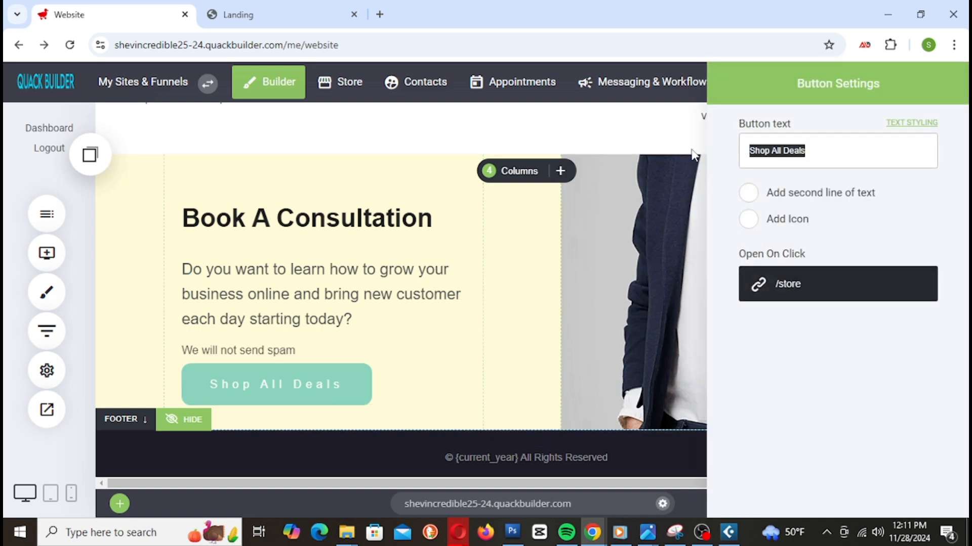
pyautogui.write('BOOK NOW')
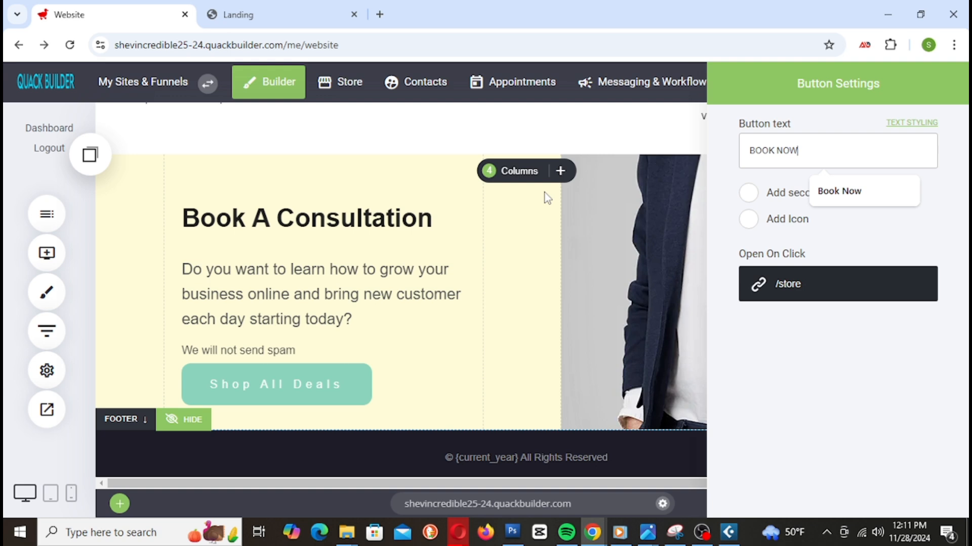
pyautogui.click(362, 385)
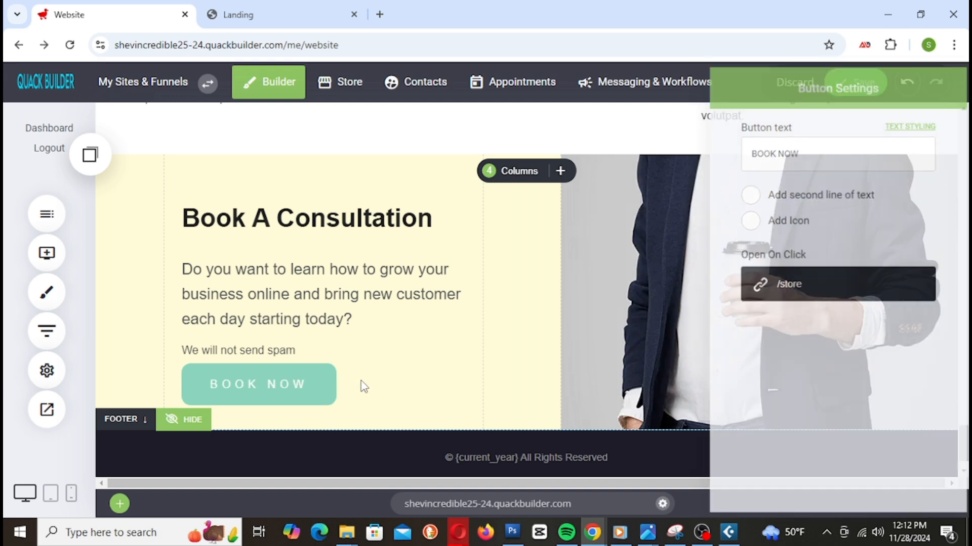
# Step: Move BOOK NOW above the spam notice and add space above and below it
pyautogui.moveTo(277, 384); pyautogui.dragTo(278, 339)
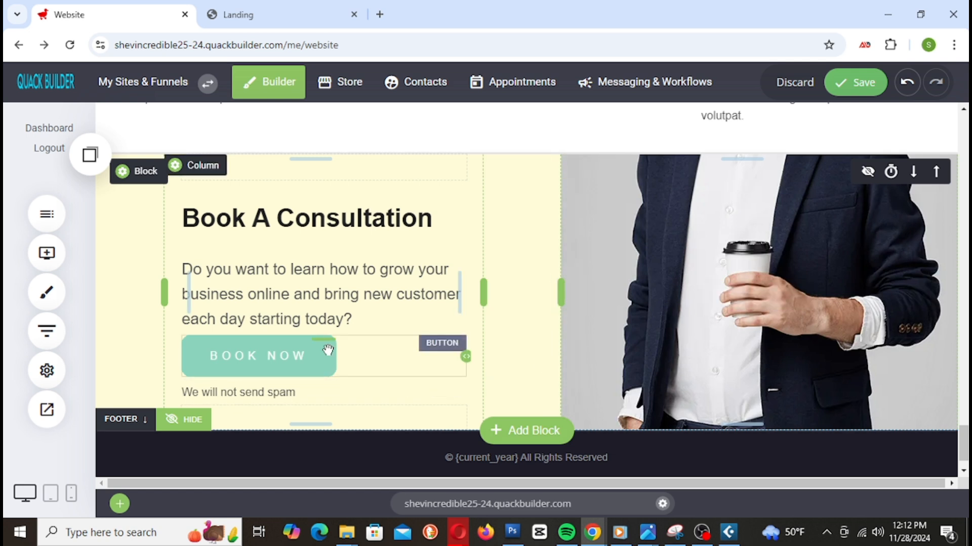
pyautogui.moveTo(304, 338); pyautogui.dragTo(304, 363)
pyautogui.scroll(-2, 354, 349)
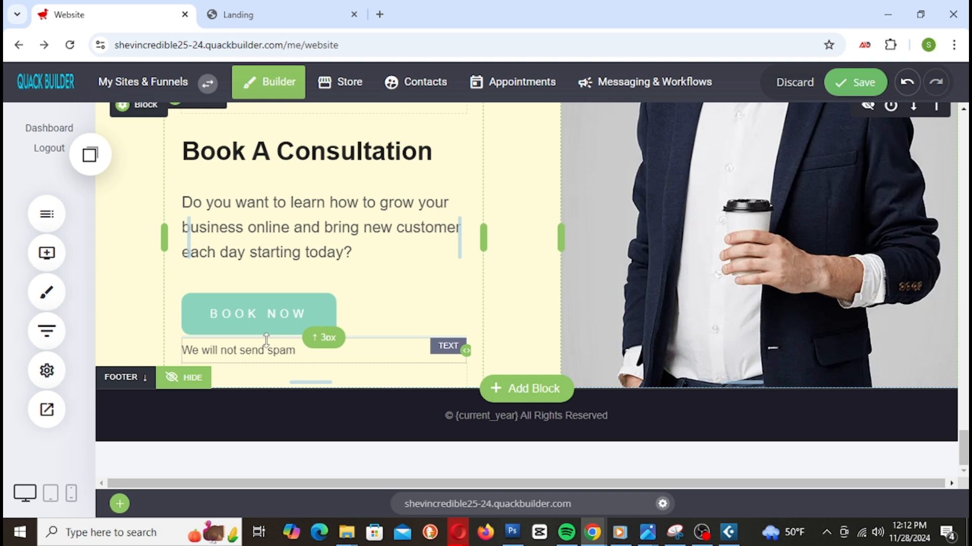
pyautogui.moveTo(265, 341); pyautogui.dragTo(261, 356)
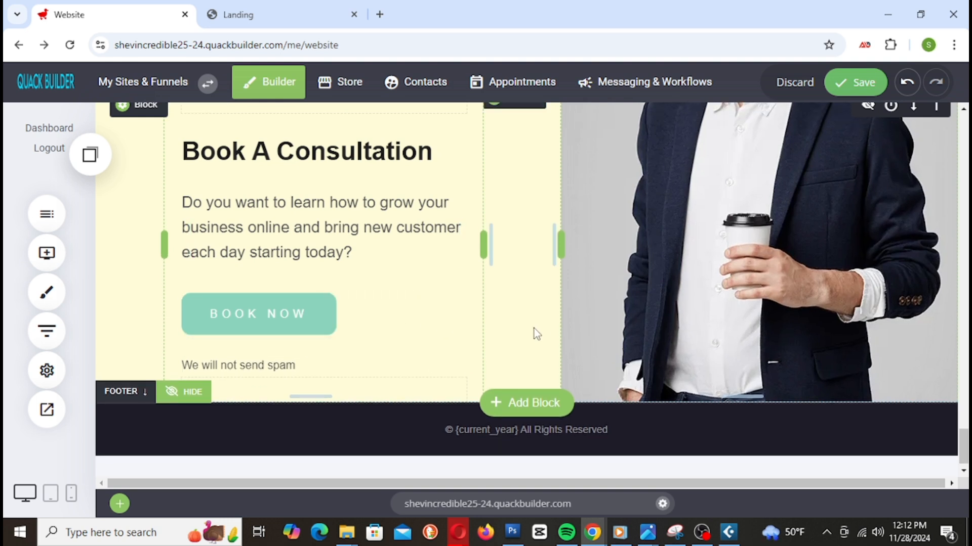
pyautogui.scroll(1, 533, 330)
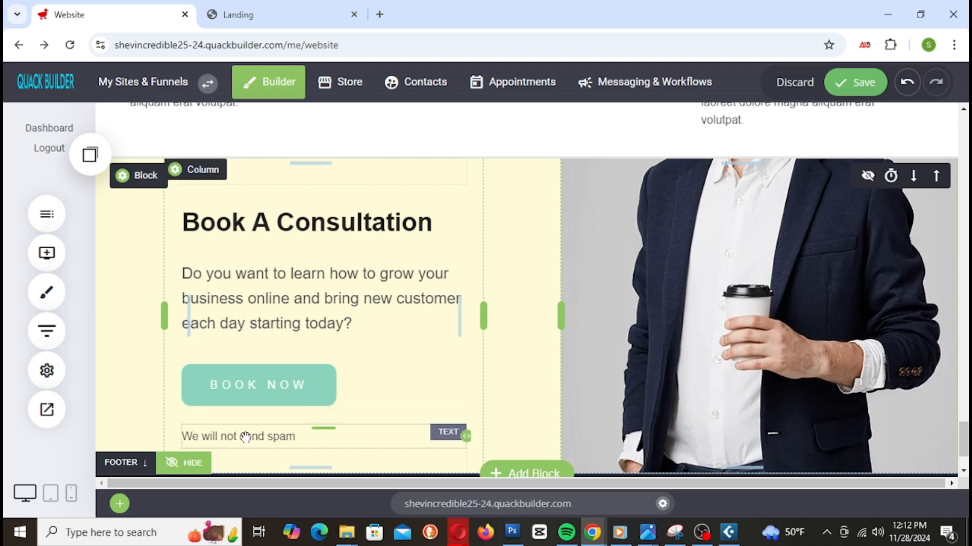
# Step: Delete the 'We will not send spam' line, enlarge the spacer below BOOK NOW, and save
pyautogui.moveTo(304, 419)
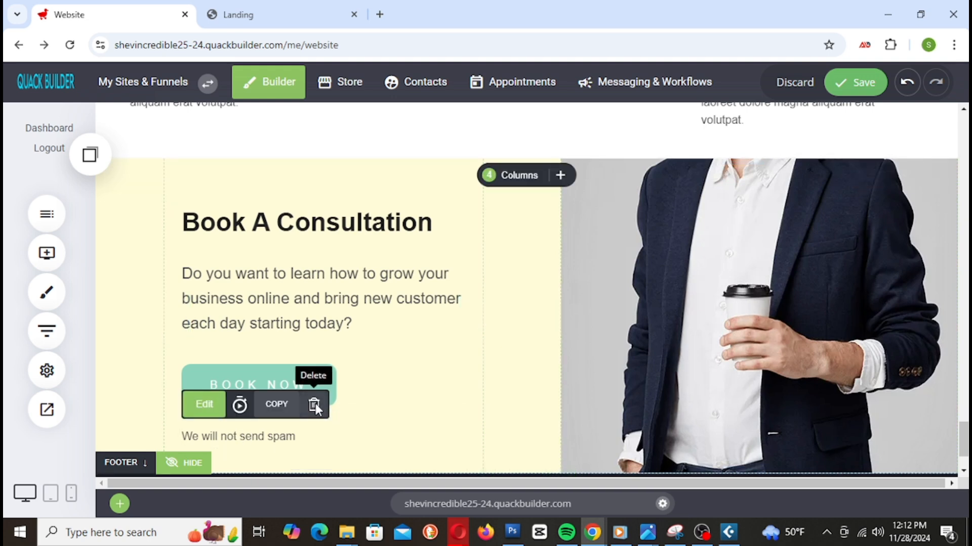
pyautogui.click(313, 405)
pyautogui.click(529, 324)
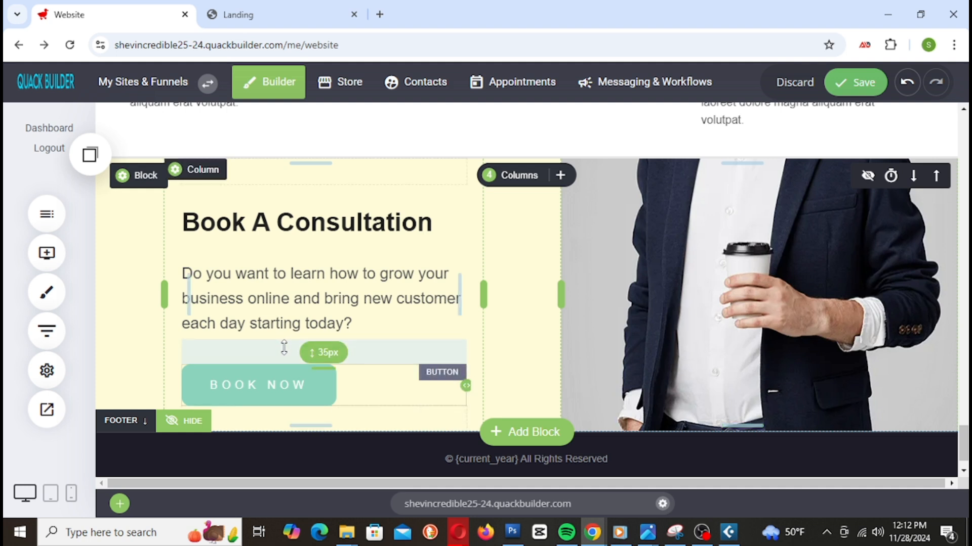
pyautogui.moveTo(401, 426); pyautogui.dragTo(395, 449)
pyautogui.click(855, 82)
# Step: Set a stock photo of a woman with a laptop as the right column's background
pyautogui.scroll(4, 592, 383)
pyautogui.scroll(-4, 592, 383)
pyautogui.scroll(2, 594, 383)
pyautogui.scroll(-3, 594, 383)
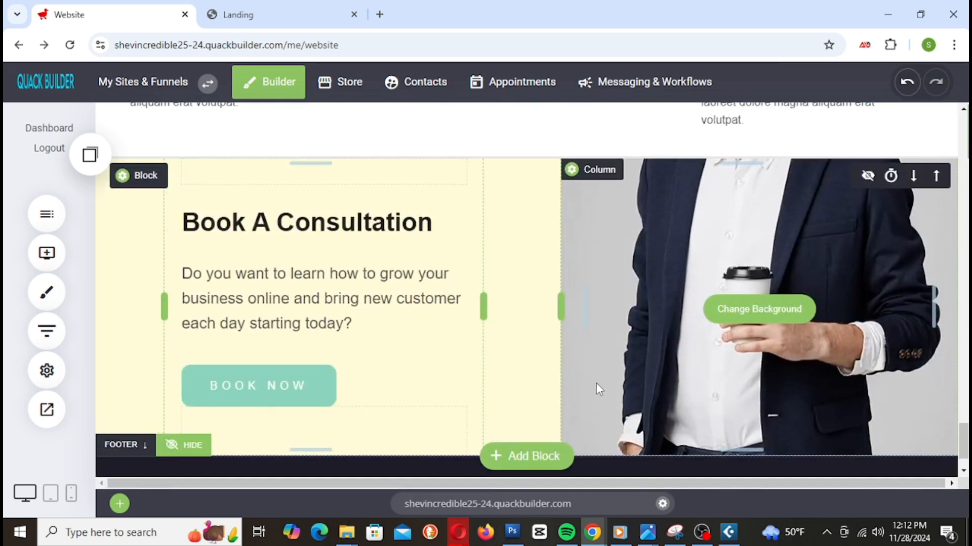
pyautogui.scroll(-1, 629, 344)
pyautogui.scroll(3, 710, 318)
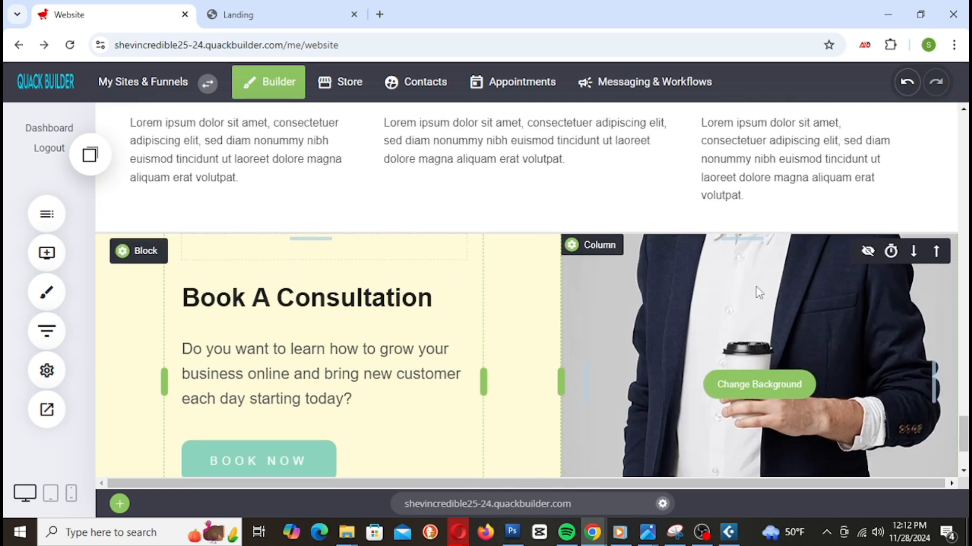
pyautogui.click(599, 245)
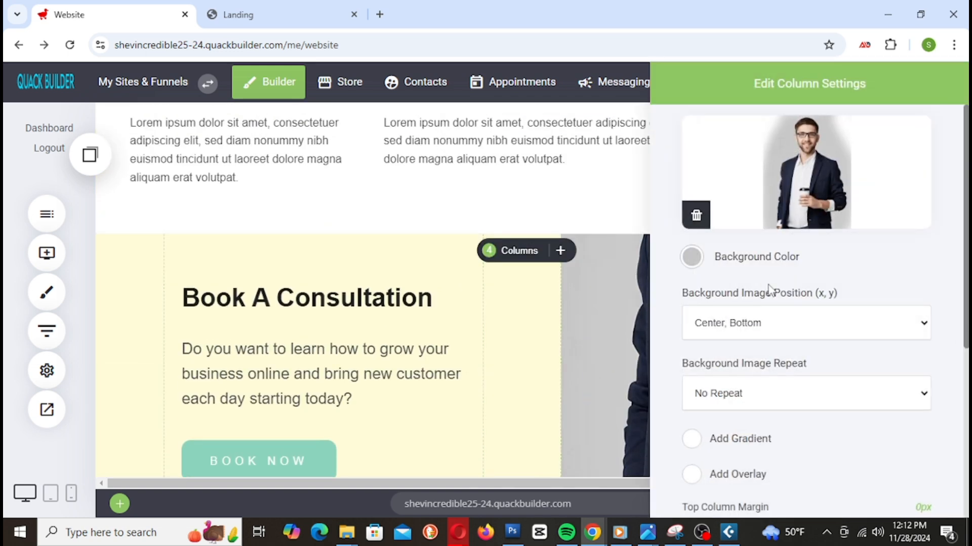
pyautogui.click(816, 157)
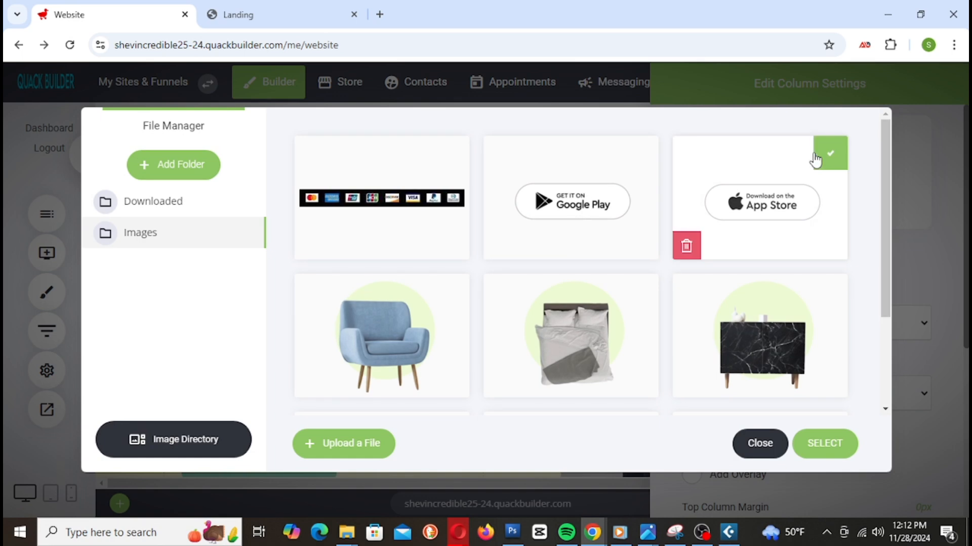
pyautogui.click(186, 446)
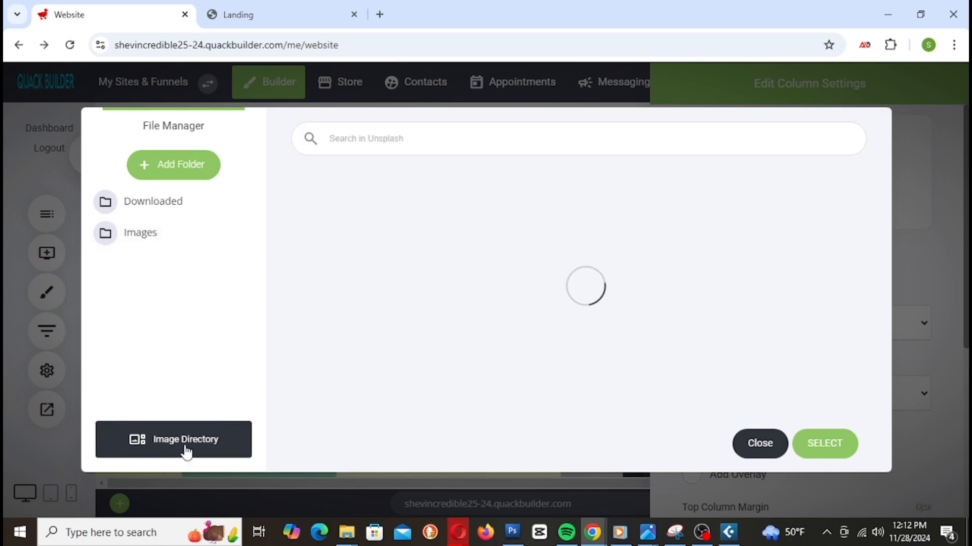
pyautogui.click(431, 231)
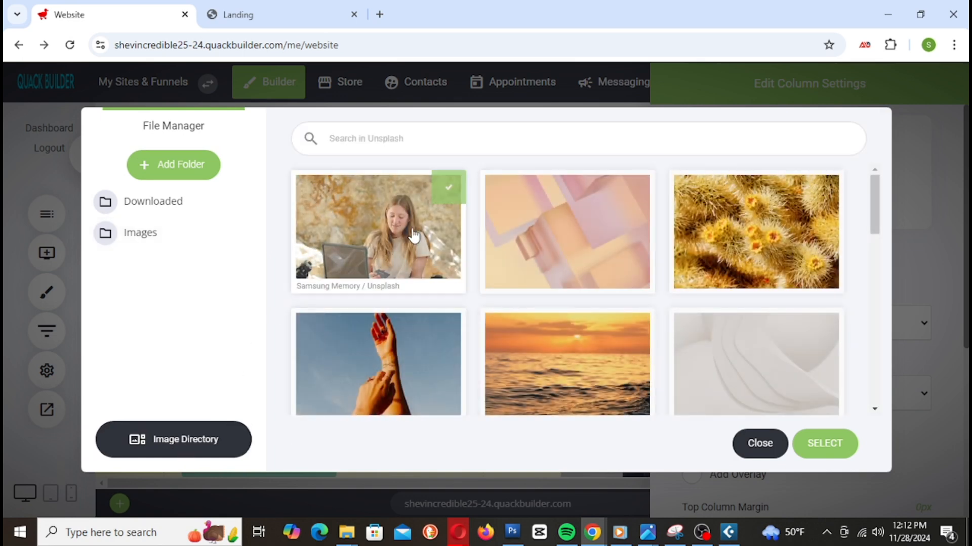
pyautogui.click(839, 457)
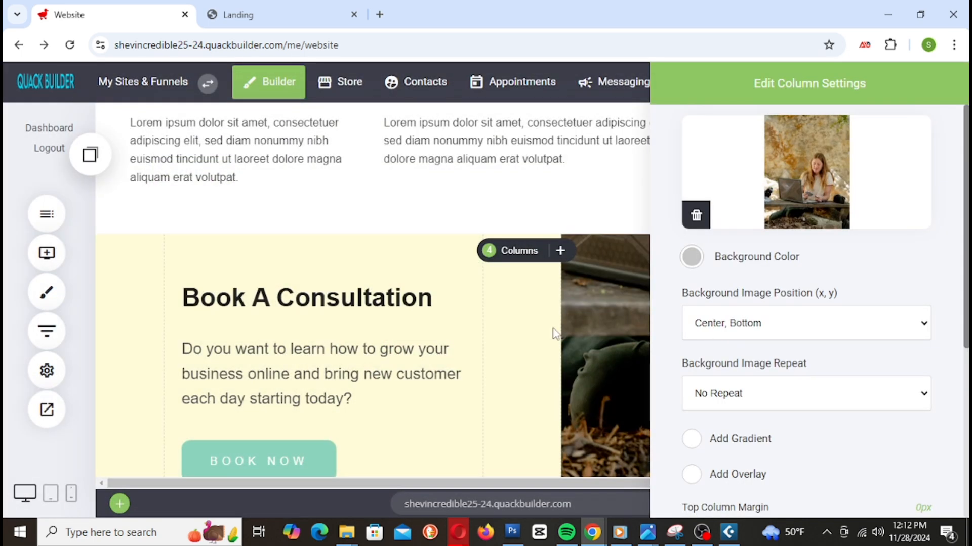
pyautogui.click(526, 342)
# Step: Remove the background photo from the right column
pyautogui.scroll(-3, 771, 347)
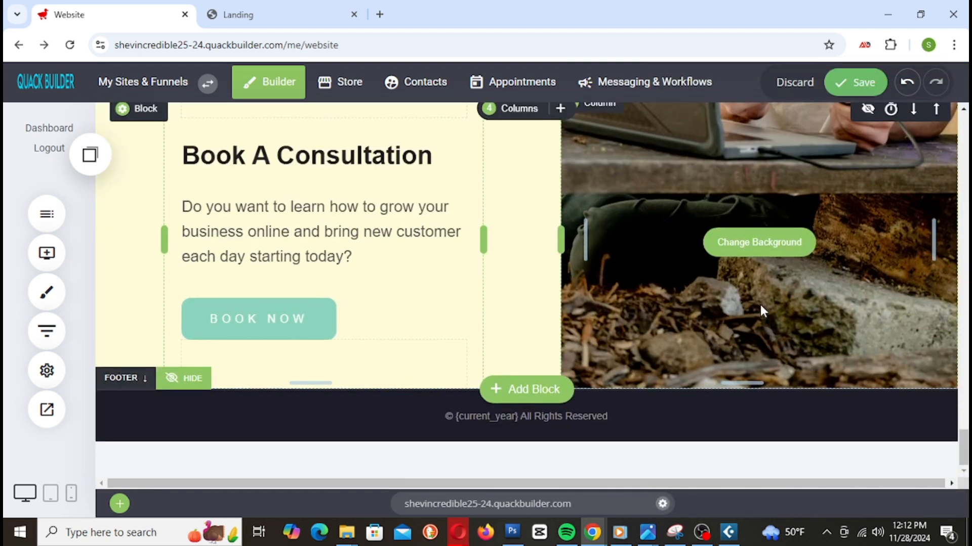
pyautogui.scroll(3, 754, 298)
pyautogui.scroll(-2, 708, 242)
pyautogui.click(595, 178)
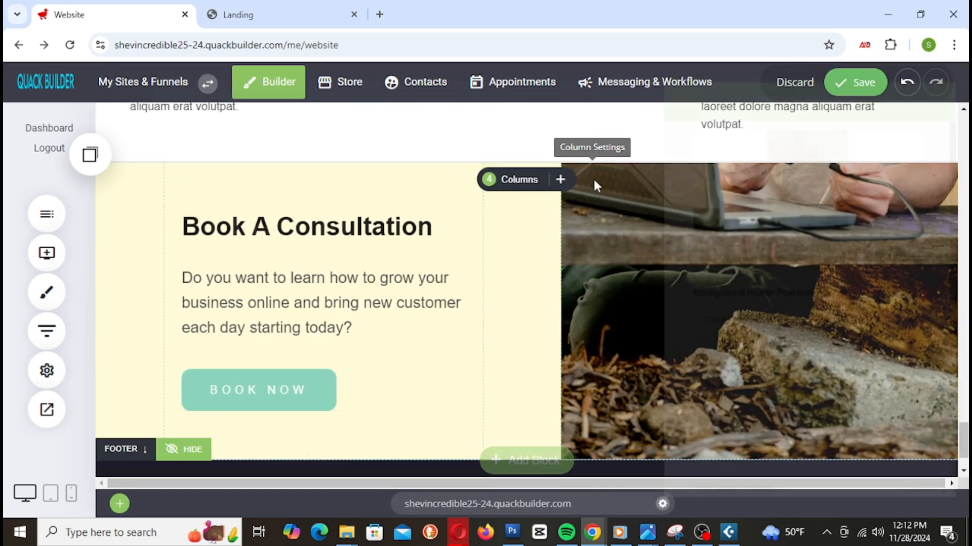
pyautogui.click(697, 217)
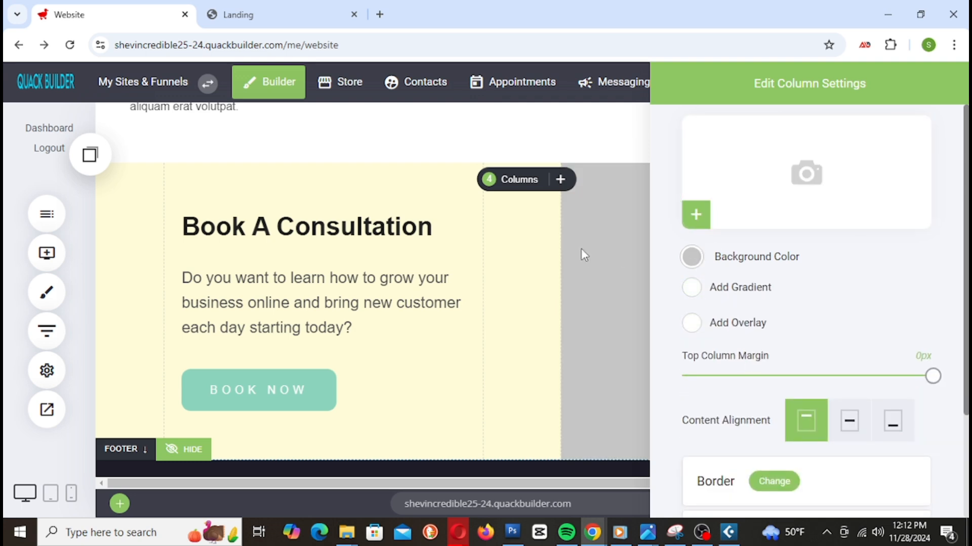
pyautogui.click(641, 384)
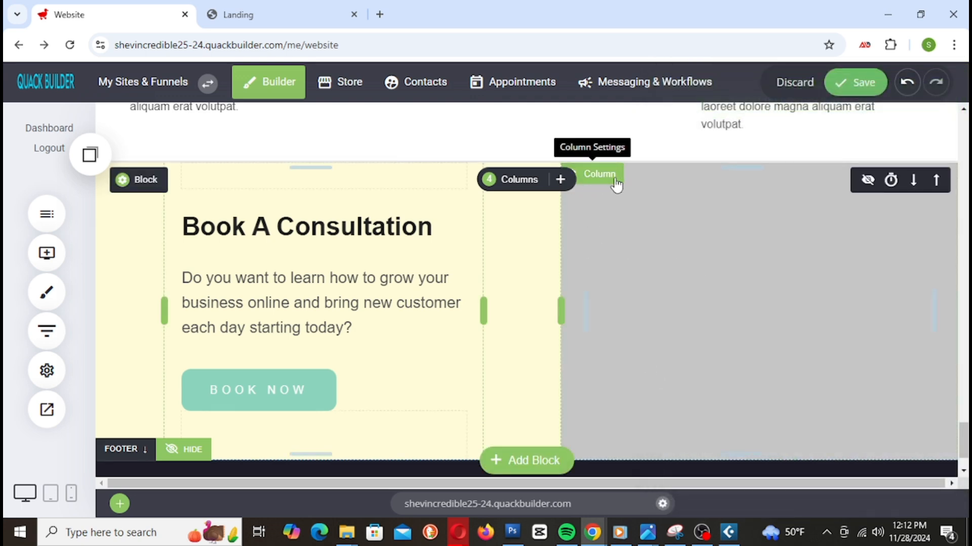
# Step: Make the right column's grey background colour fully transparent
pyautogui.click(614, 178)
pyautogui.click(699, 259)
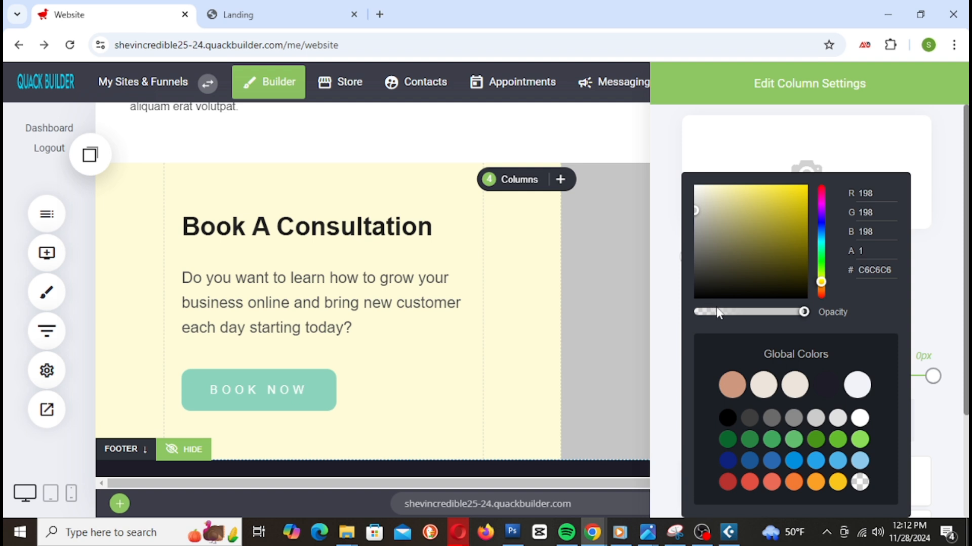
pyautogui.moveTo(804, 312); pyautogui.dragTo(587, 335)
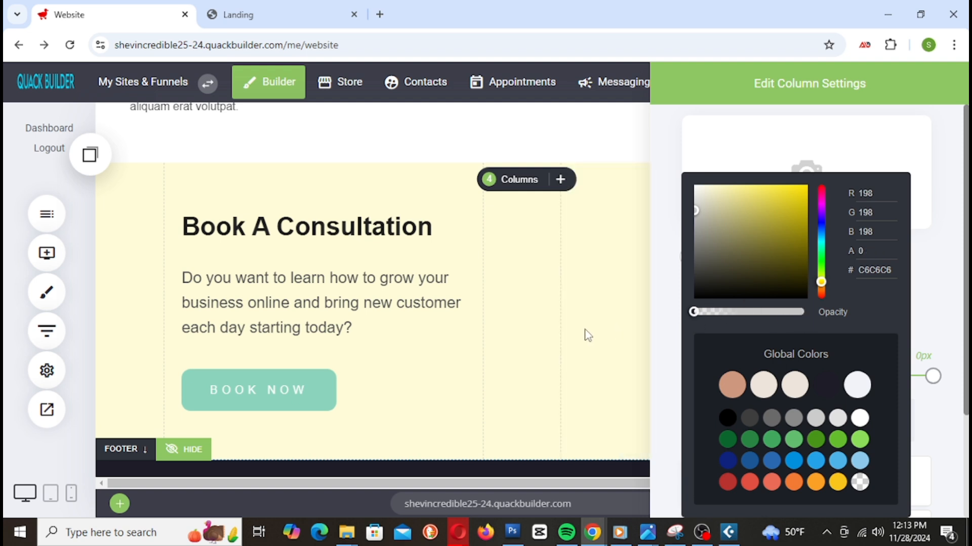
pyautogui.click(569, 328)
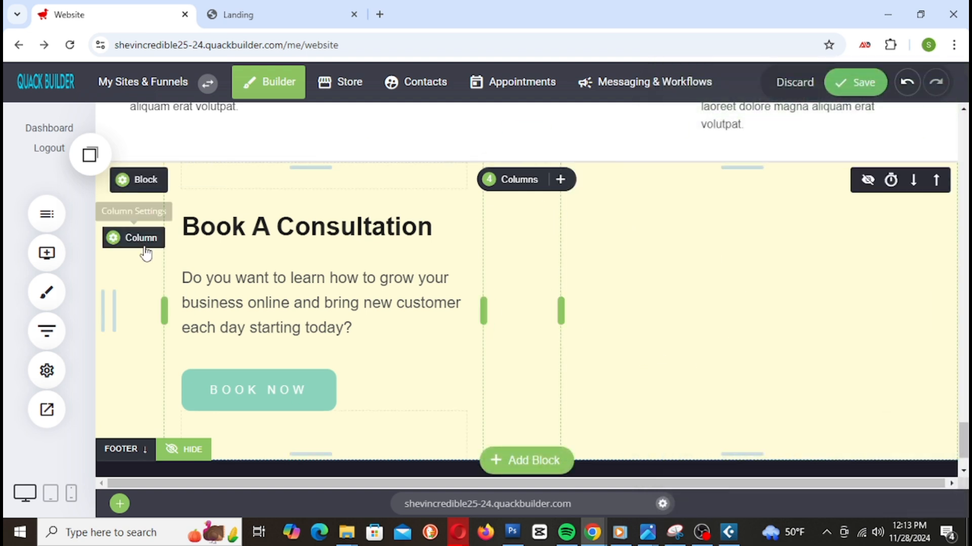
pyautogui.click(47, 253)
# Step: Drop an image widget into the empty right column and open the stock photo search
pyautogui.moveTo(151, 275); pyautogui.dragTo(759, 246)
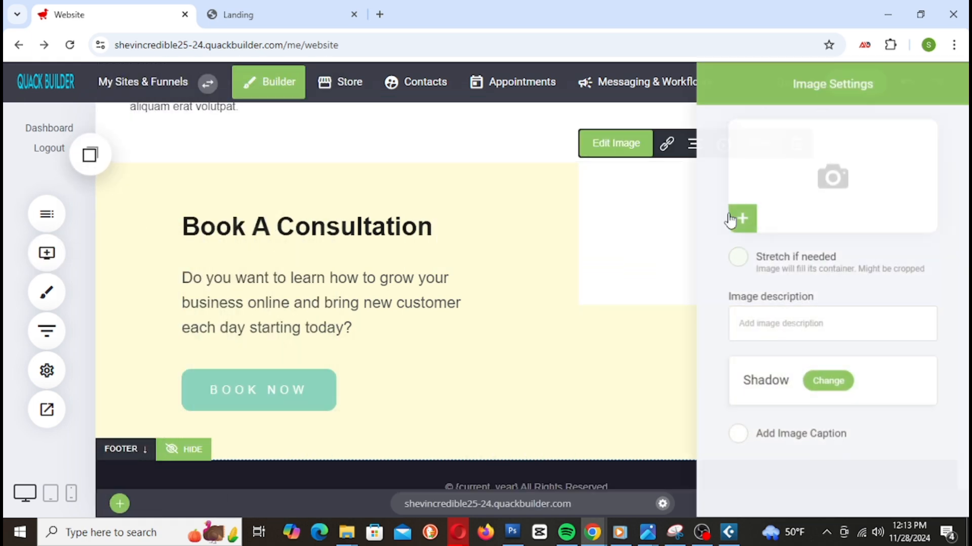
pyautogui.click(743, 220)
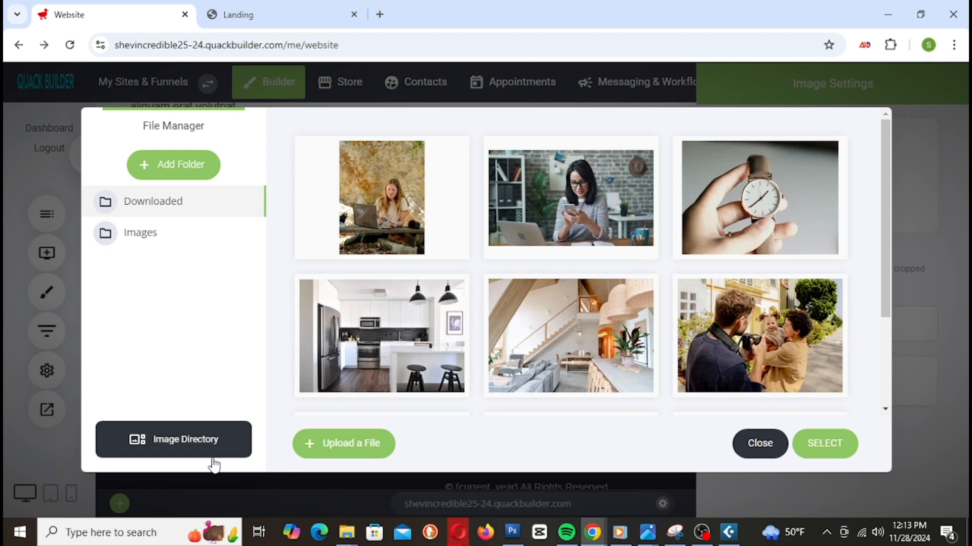
pyautogui.click(214, 459)
pyautogui.click(715, 332)
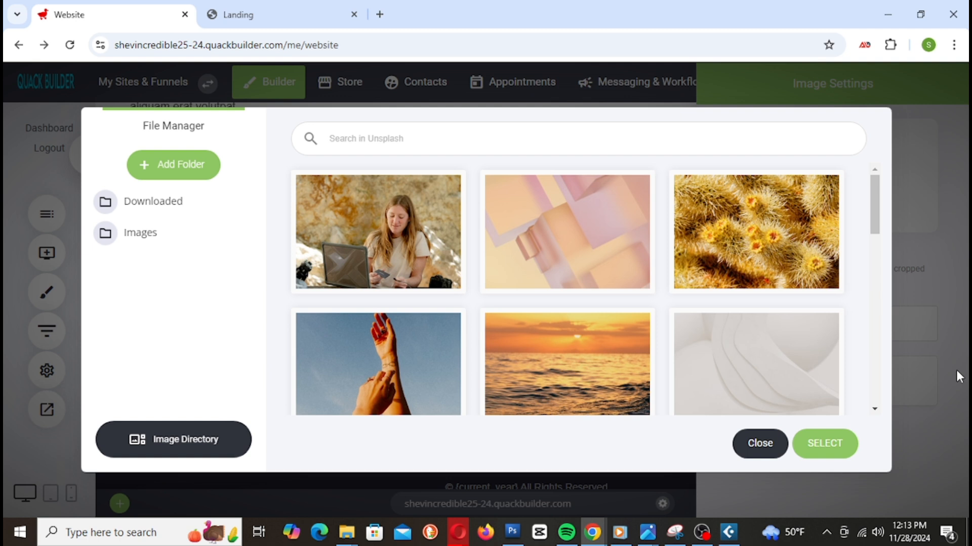
# Step: Search stock photos for 'Woman on Phone' and insert the café photo of a woman on her phone
pyautogui.write('Woman Making Call')
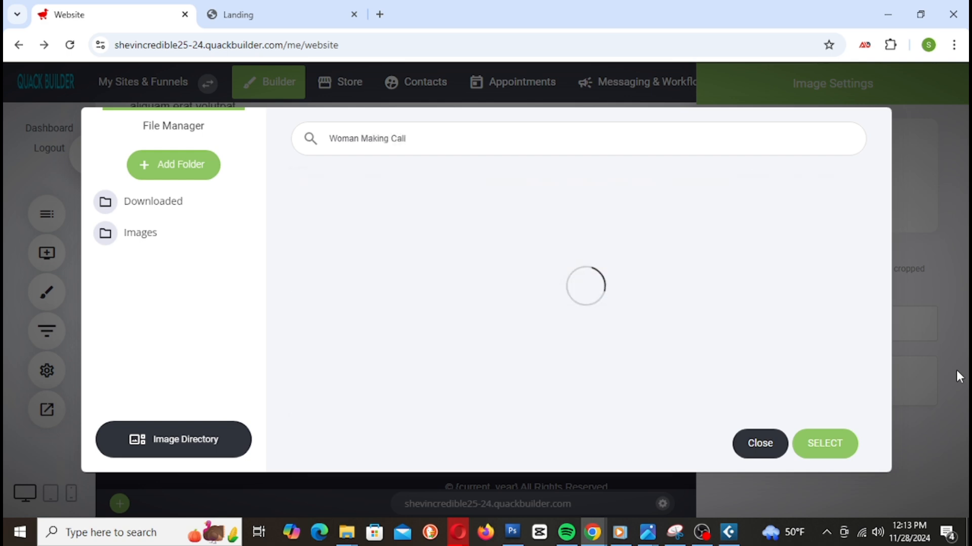
pyautogui.scroll(-15, 709, 353)
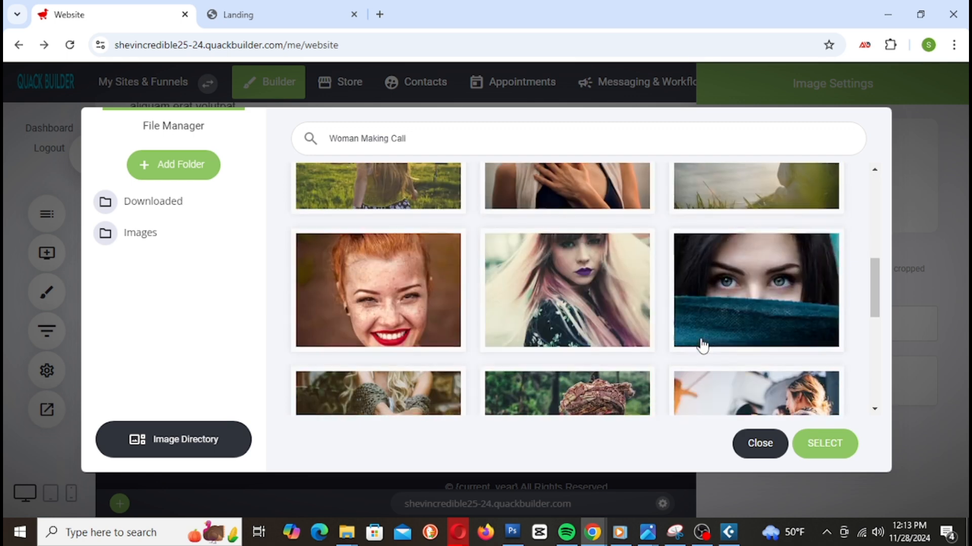
pyautogui.scroll(-10, 700, 347)
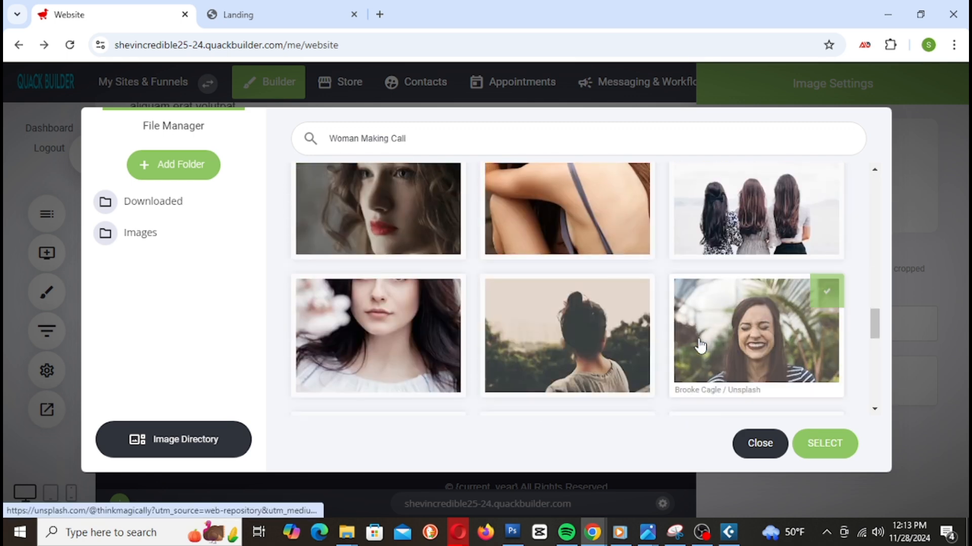
pyautogui.scroll(-15, 696, 349)
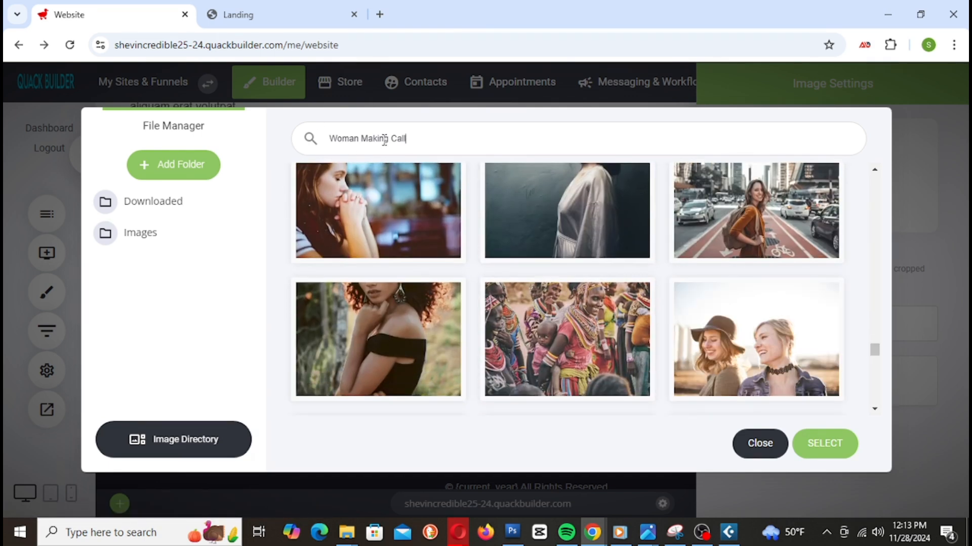
pyautogui.moveTo(391, 138); pyautogui.dragTo(320, 132)
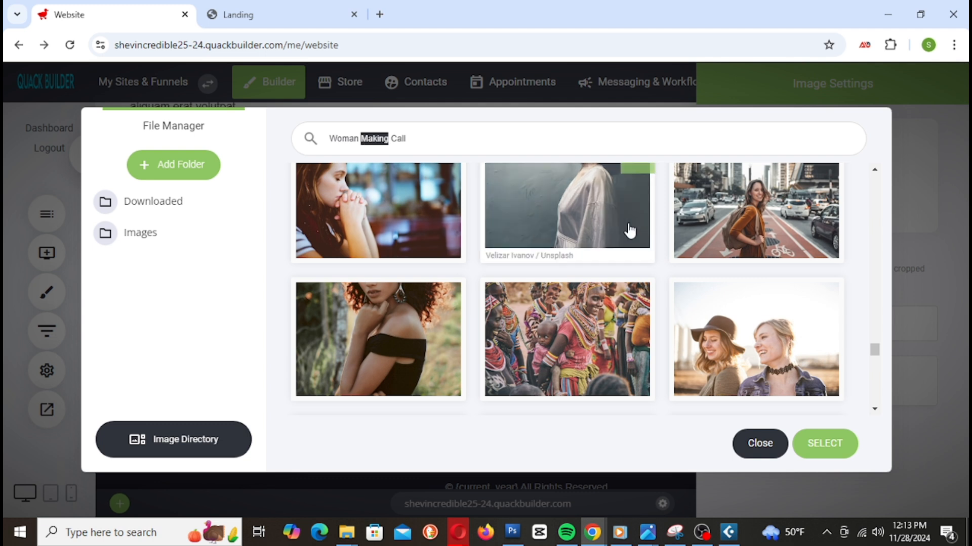
pyautogui.write('on Phone')
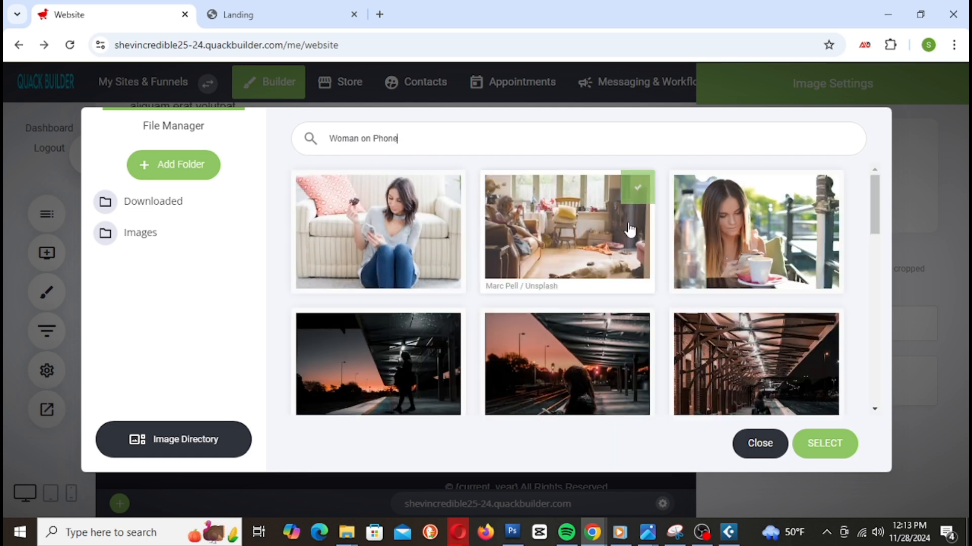
pyautogui.scroll(-2, 664, 312)
pyautogui.scroll(2, 666, 312)
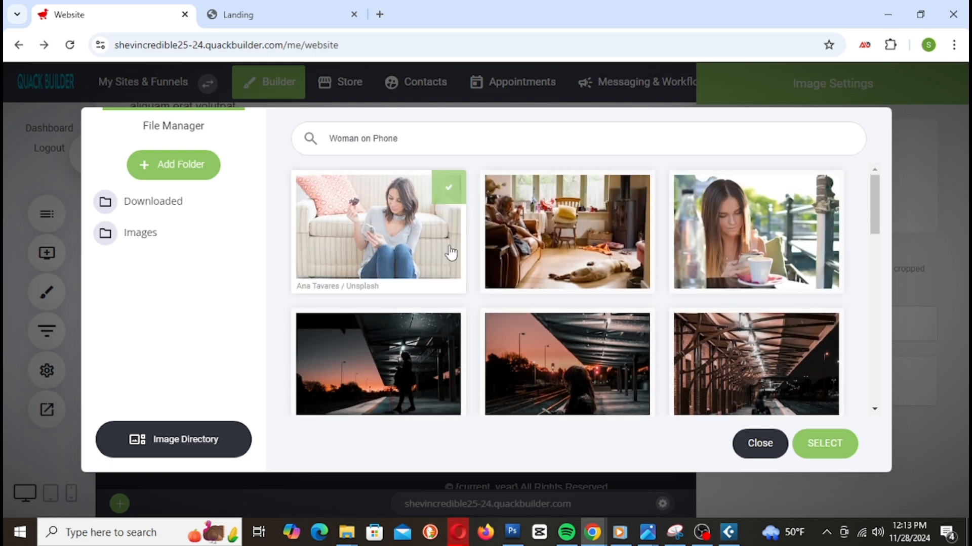
pyautogui.click(757, 253)
pyautogui.click(835, 448)
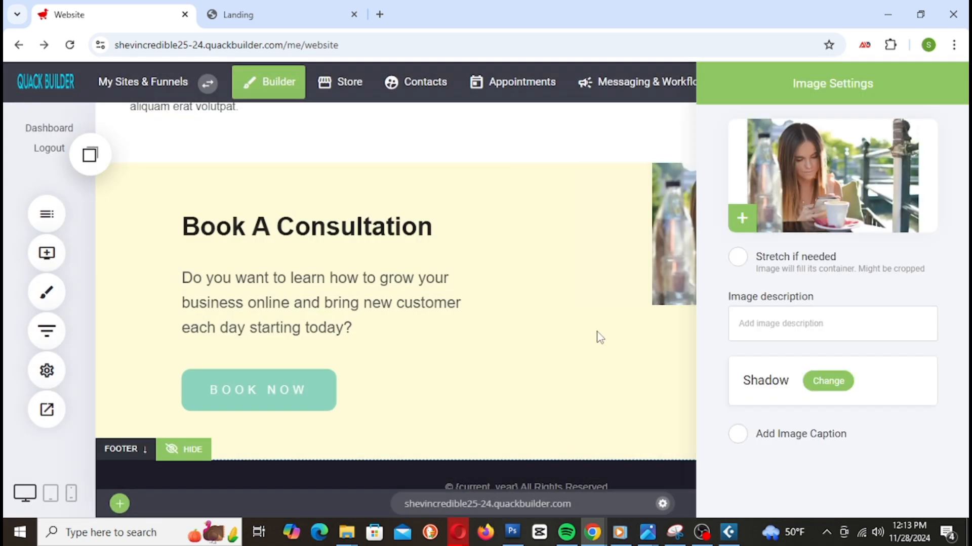
pyautogui.click(597, 335)
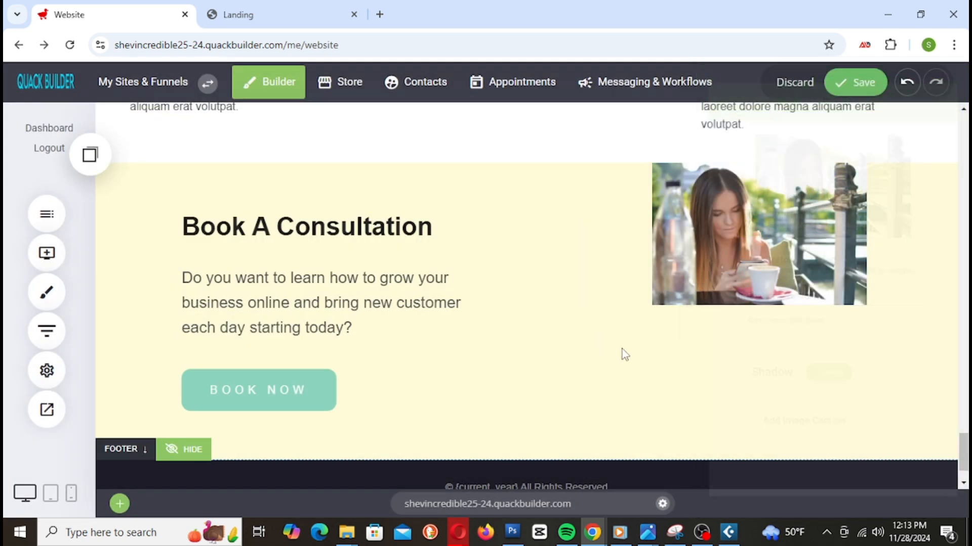
# Step: Stretch the café photo down to the bottom of the consultation block and save
pyautogui.click(720, 233)
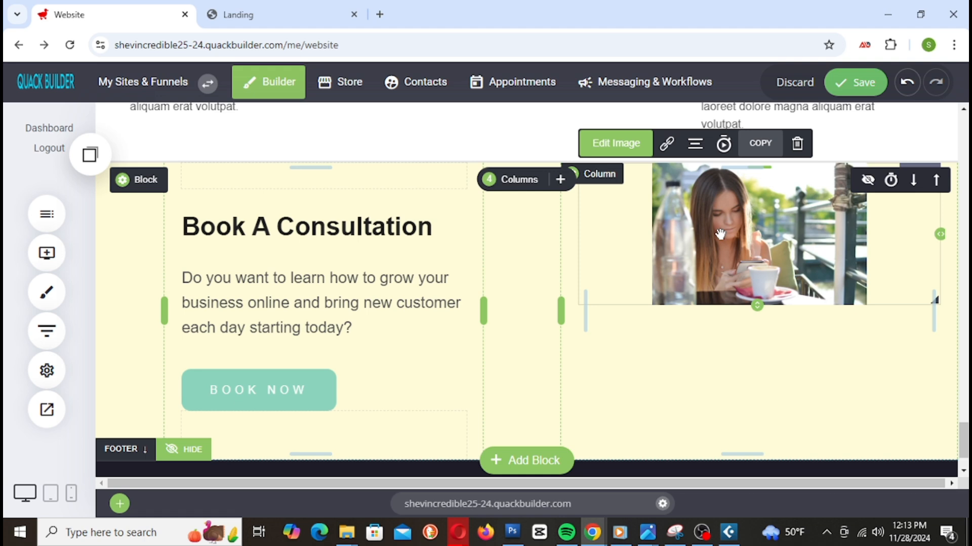
pyautogui.moveTo(759, 302); pyautogui.dragTo(754, 443)
pyautogui.click(739, 286)
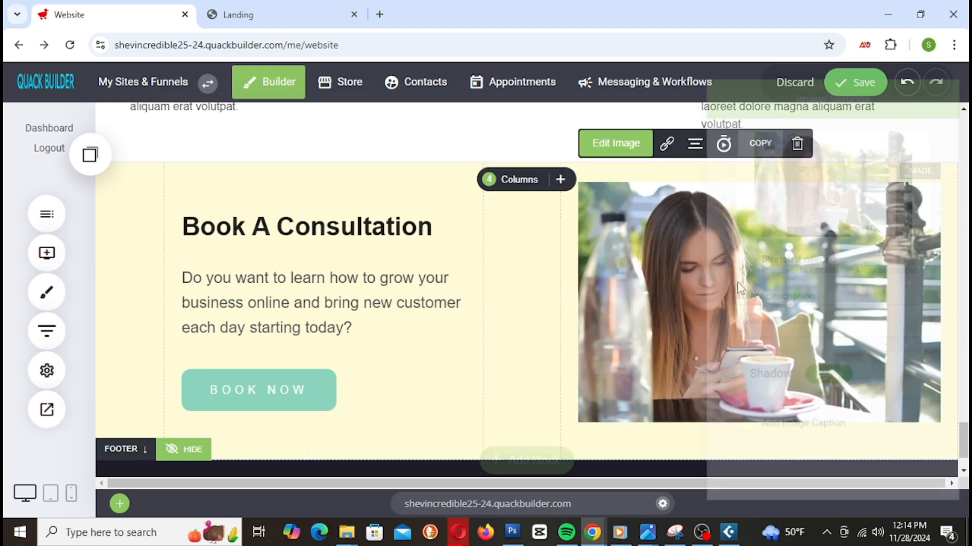
pyautogui.click(623, 369)
pyautogui.scroll(-2, 802, 375)
pyautogui.moveTo(770, 400); pyautogui.dragTo(813, 444)
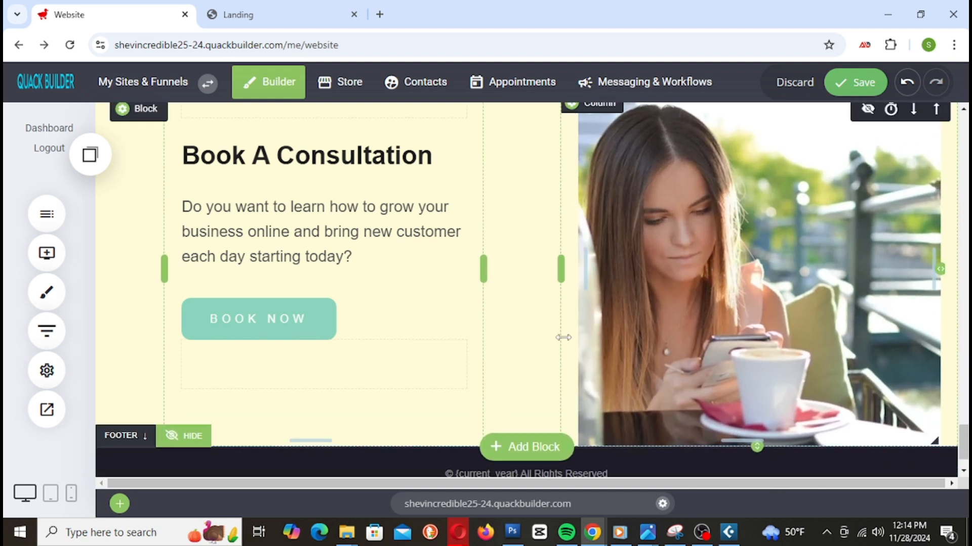
pyautogui.scroll(3, 871, 161)
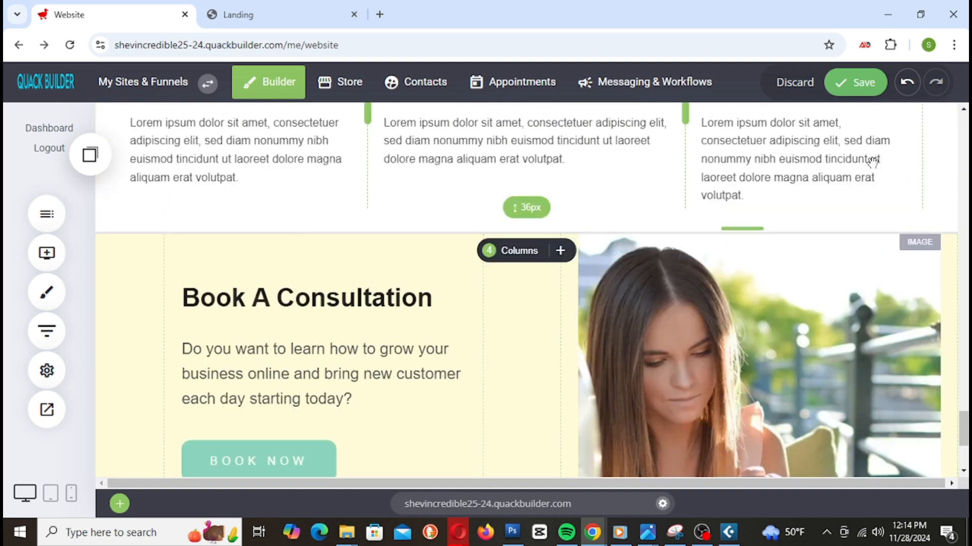
pyautogui.click(858, 82)
# Step: Make the spacer below BOOK NOW taller with a margin above it, and save
pyautogui.scroll(-3, 448, 261)
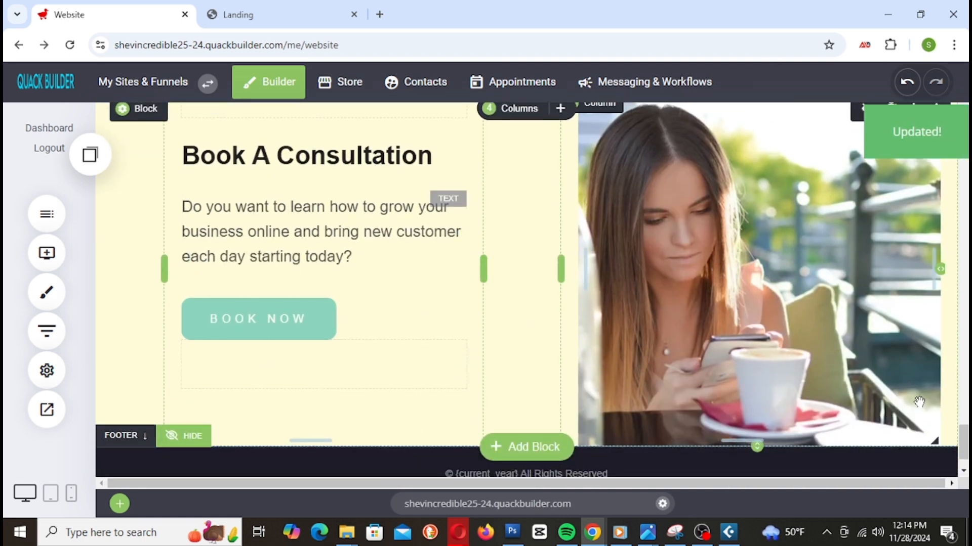
pyautogui.scroll(-1, 636, 294)
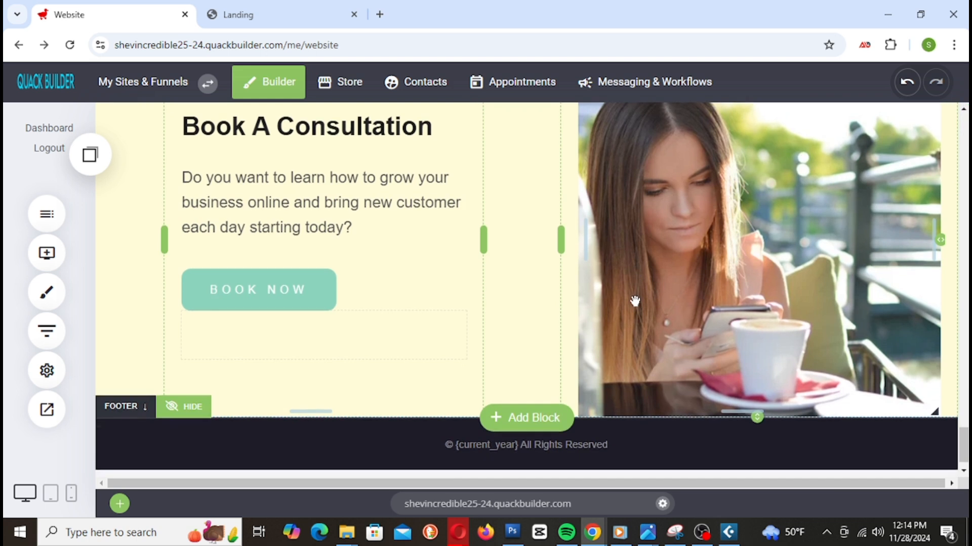
pyautogui.moveTo(322, 324); pyautogui.dragTo(322, 375)
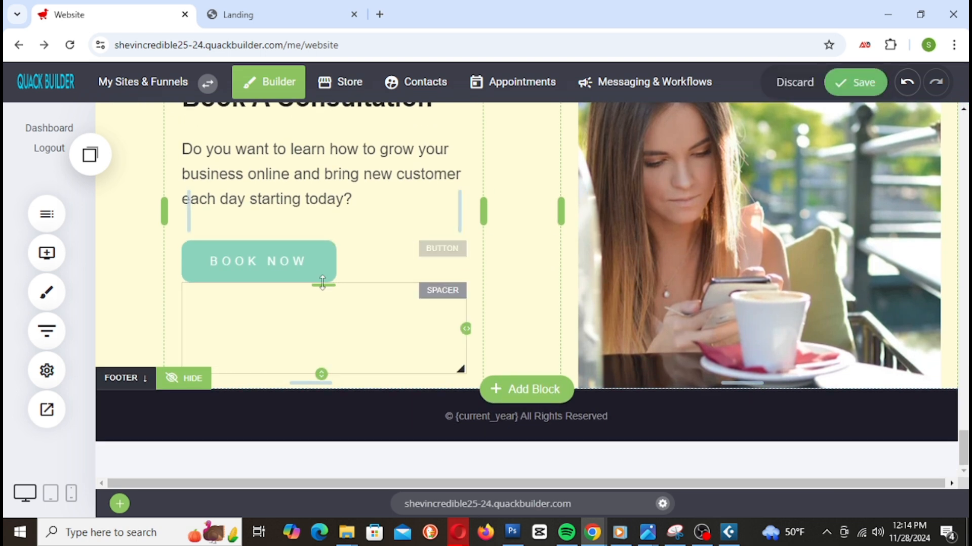
pyautogui.moveTo(321, 283); pyautogui.dragTo(322, 299)
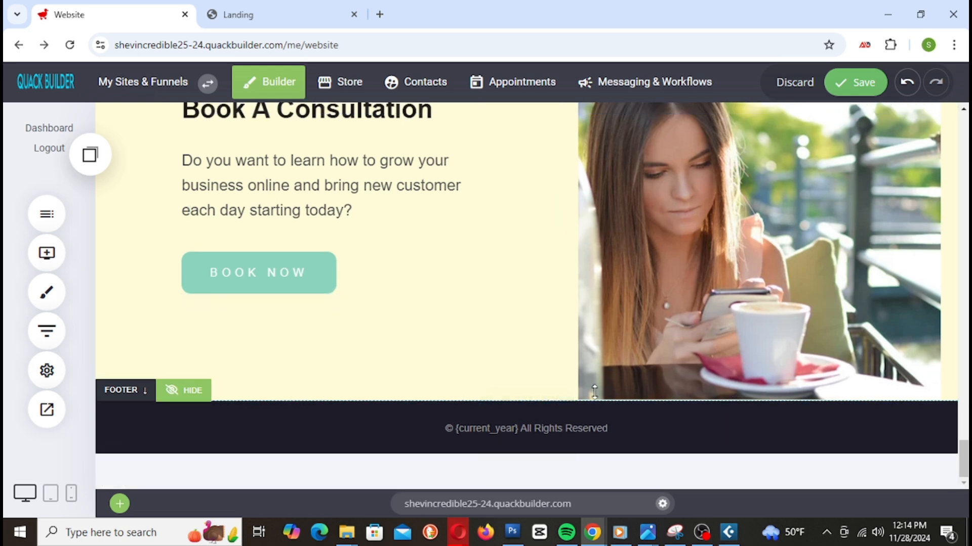
pyautogui.click(850, 86)
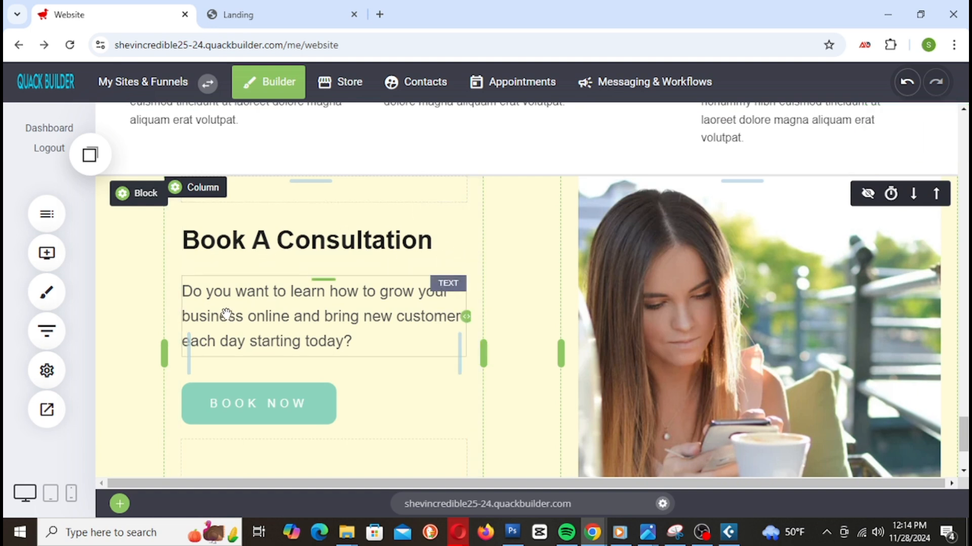
# Step: Leave the paragraph unchanged, nudge the photo's height to meet the footer, and save
pyautogui.click(192, 292)
pyautogui.moveTo(184, 284); pyautogui.dragTo(369, 365)
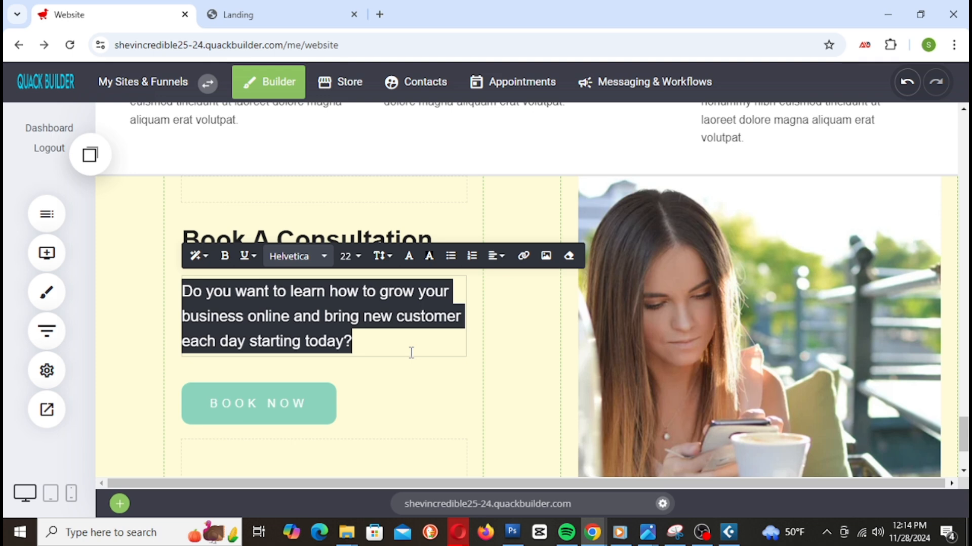
pyautogui.click(520, 320)
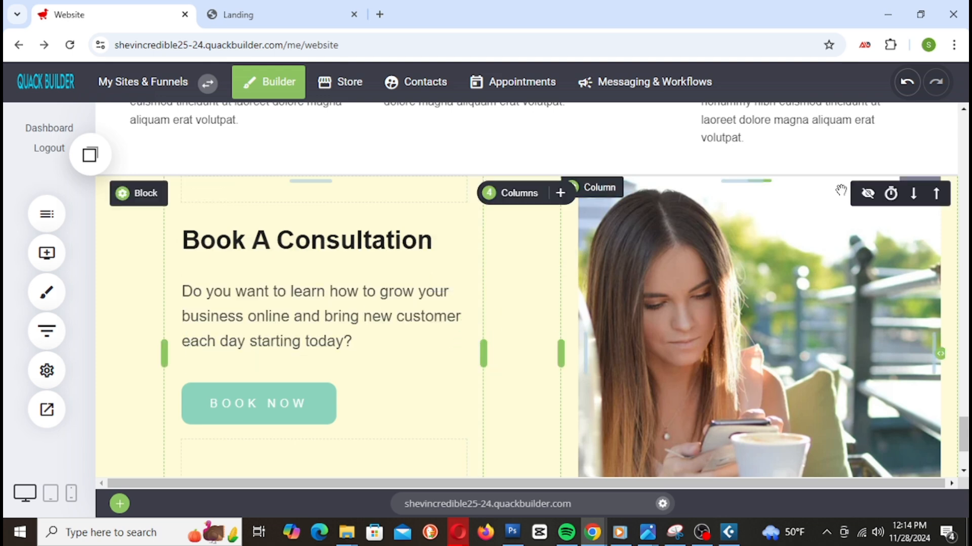
pyautogui.scroll(-2, 756, 374)
pyautogui.scroll(2, 799, 359)
pyautogui.scroll(-1, 846, 346)
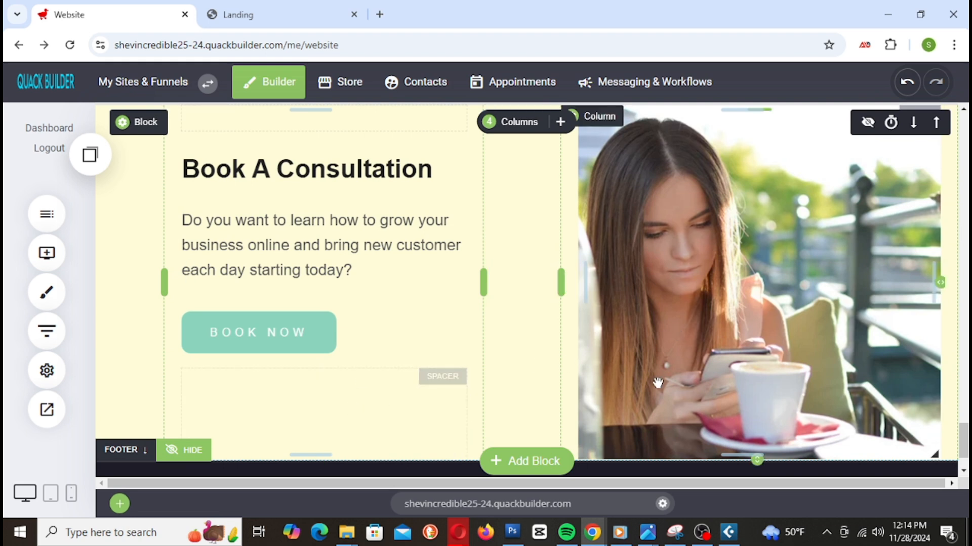
pyautogui.scroll(-1, 456, 380)
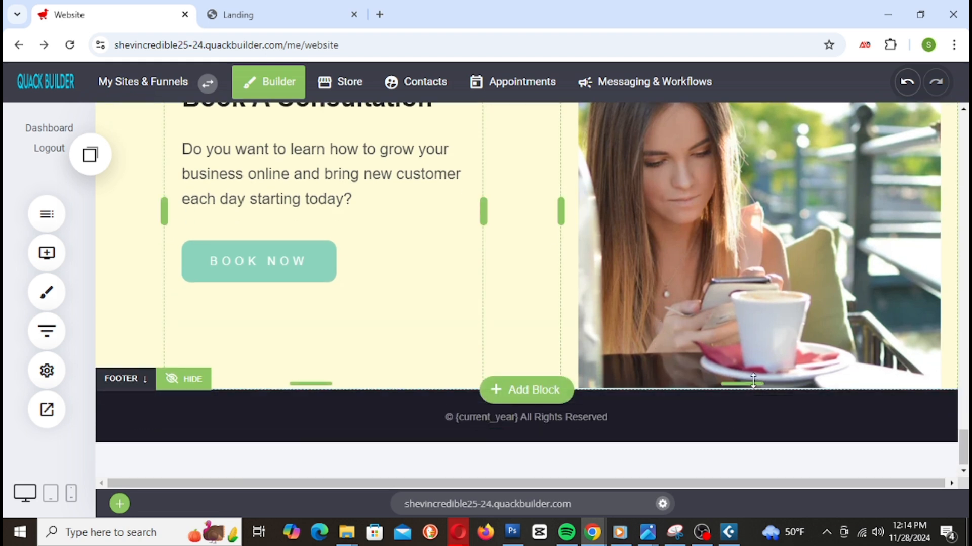
pyautogui.moveTo(758, 386)
pyautogui.mouseDown()
pyautogui.moveTo(759, 329)
pyautogui.moveTo(787, 393)
pyautogui.moveTo(754, 395)
pyautogui.mouseUp()
pyautogui.scroll(3, 841, 265)
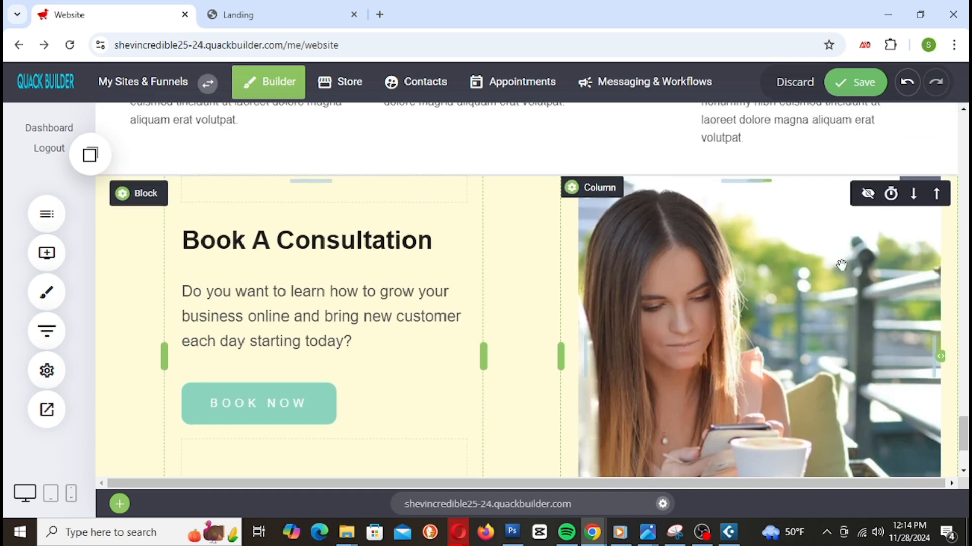
pyautogui.scroll(-3, 734, 302)
pyautogui.click(864, 81)
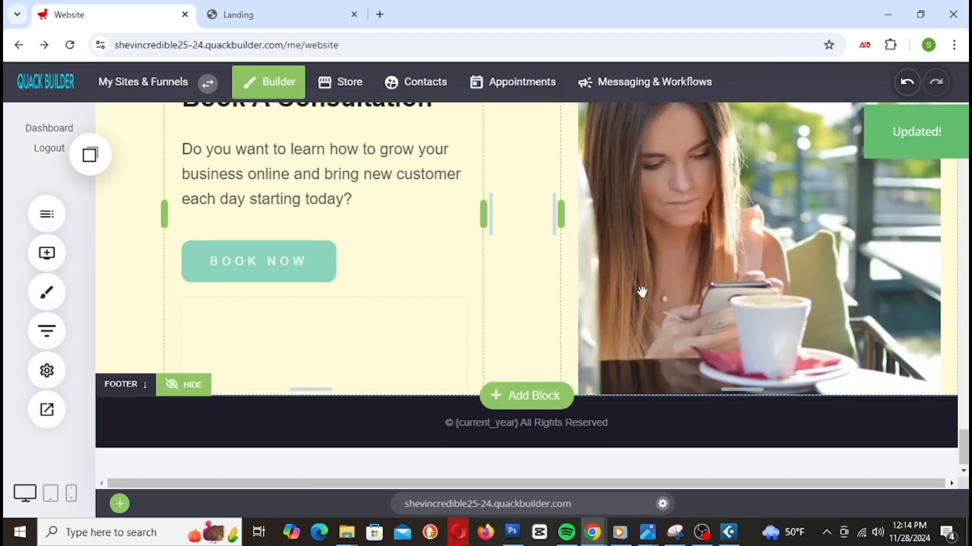
pyautogui.scroll(1, 622, 304)
pyautogui.scroll(-1, 622, 305)
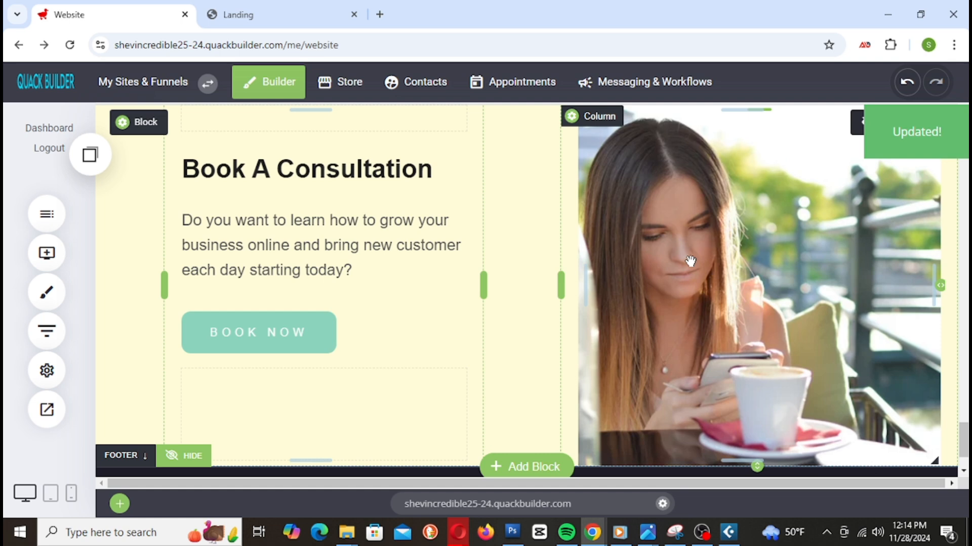
# Step: From the café photo's Image Settings, open the File Manager's Unsplash stock photo search
pyautogui.click(690, 261)
pyautogui.click(835, 198)
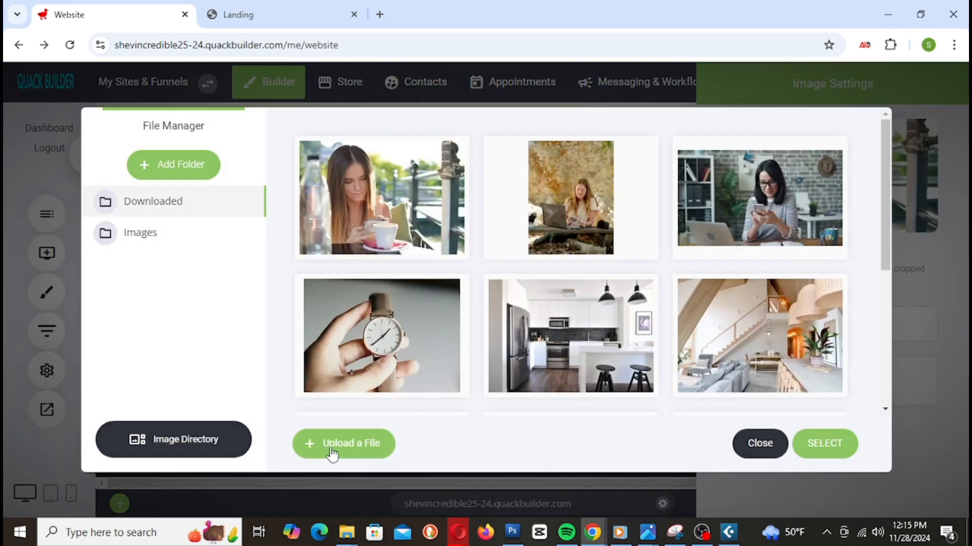
pyautogui.click(205, 462)
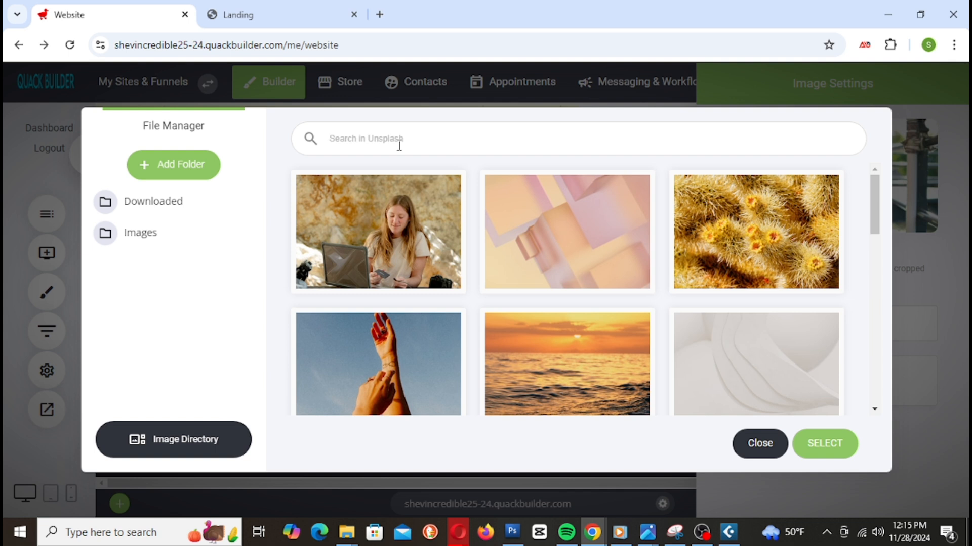
# Step: Swap the Book A Consultation photo for Unsplash's 'Woman On Phone' shot of a woman on a leather sofa
pyautogui.write('w')
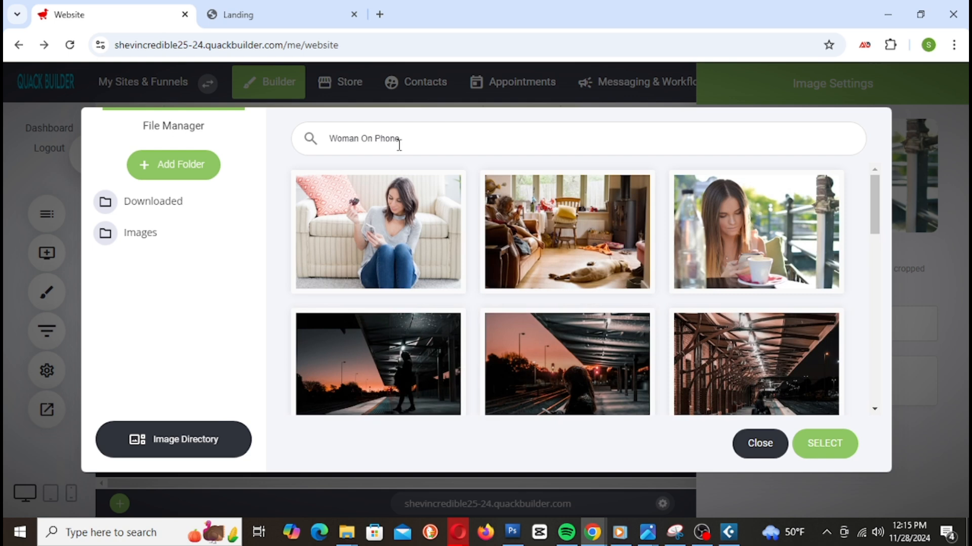
pyautogui.scroll(-4, 633, 304)
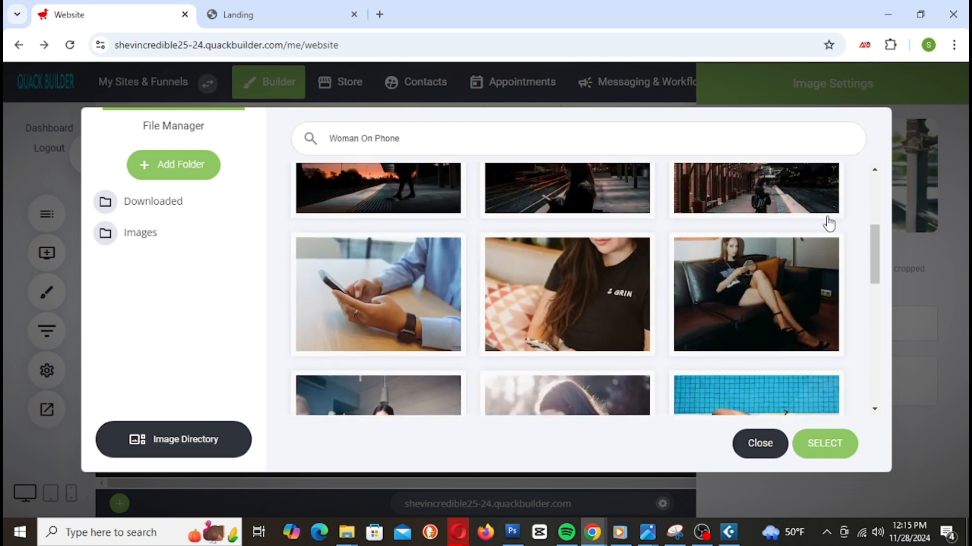
pyautogui.click(770, 304)
pyautogui.scroll(-4, 770, 304)
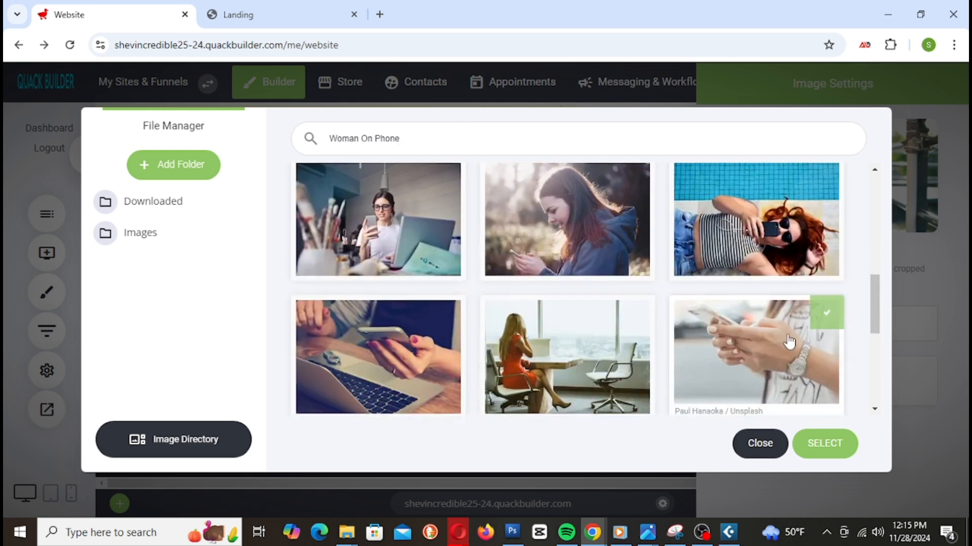
pyautogui.click(836, 446)
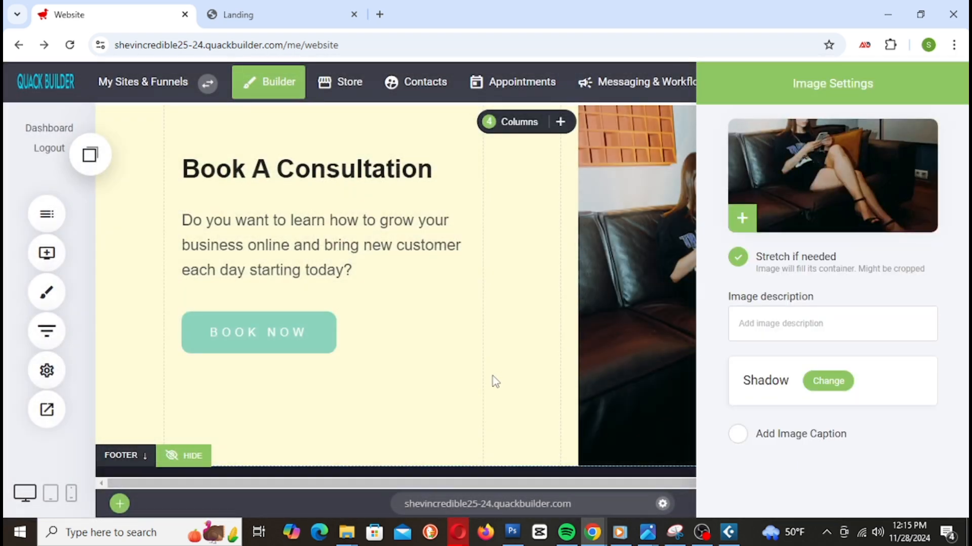
pyautogui.click(493, 381)
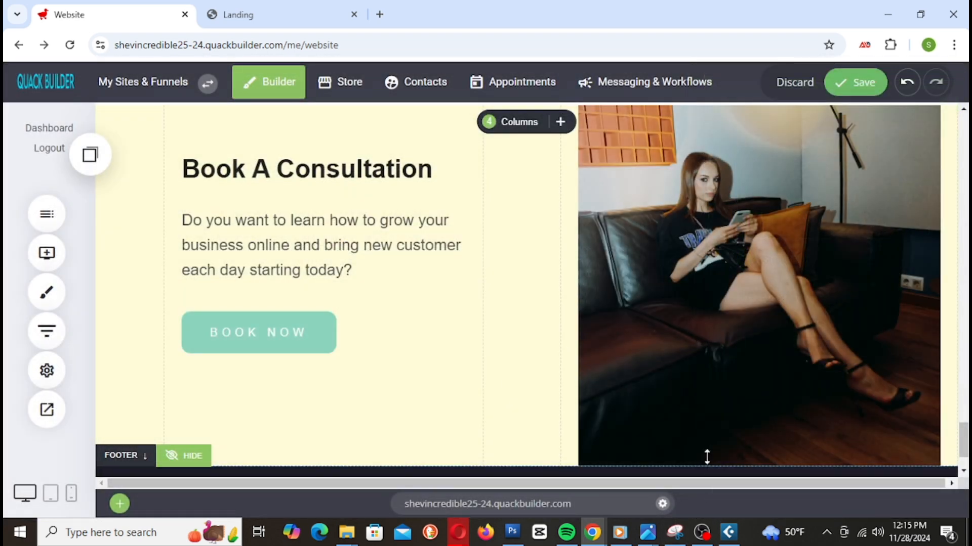
# Step: Drag the consultation photo's bottom edge down to meet the footer, and save
pyautogui.scroll(3, 905, 390)
pyautogui.scroll(-2, 910, 390)
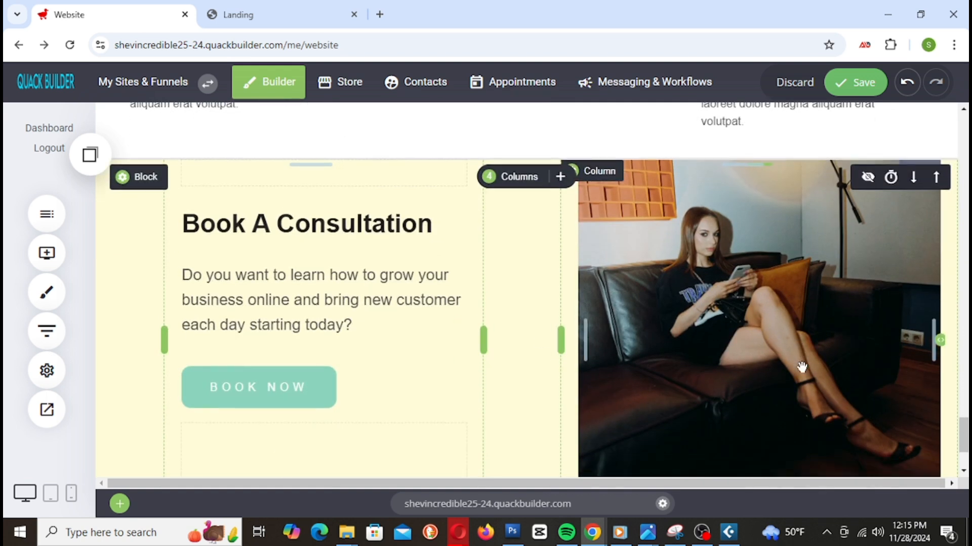
pyautogui.scroll(-2, 802, 367)
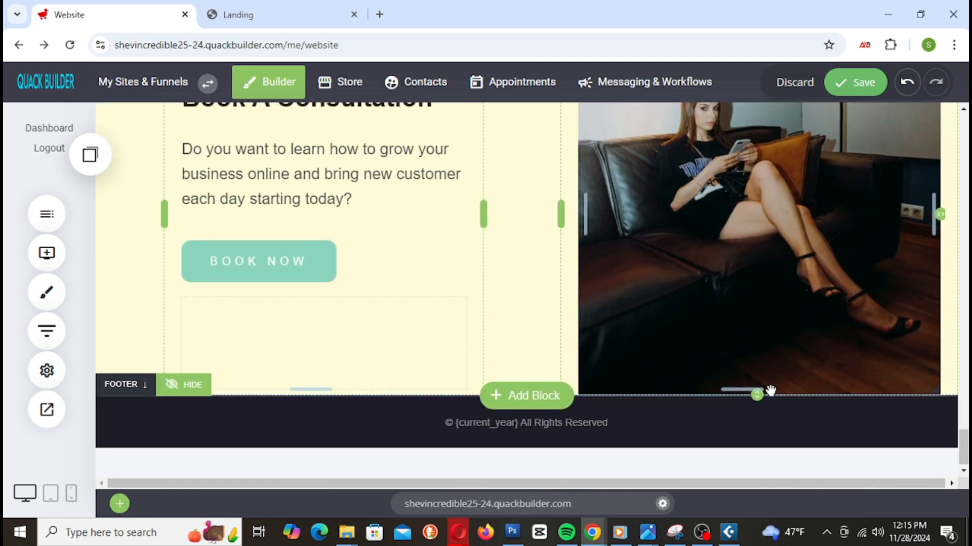
pyautogui.moveTo(760, 397); pyautogui.dragTo(764, 375)
pyautogui.moveTo(760, 379); pyautogui.dragTo(758, 390)
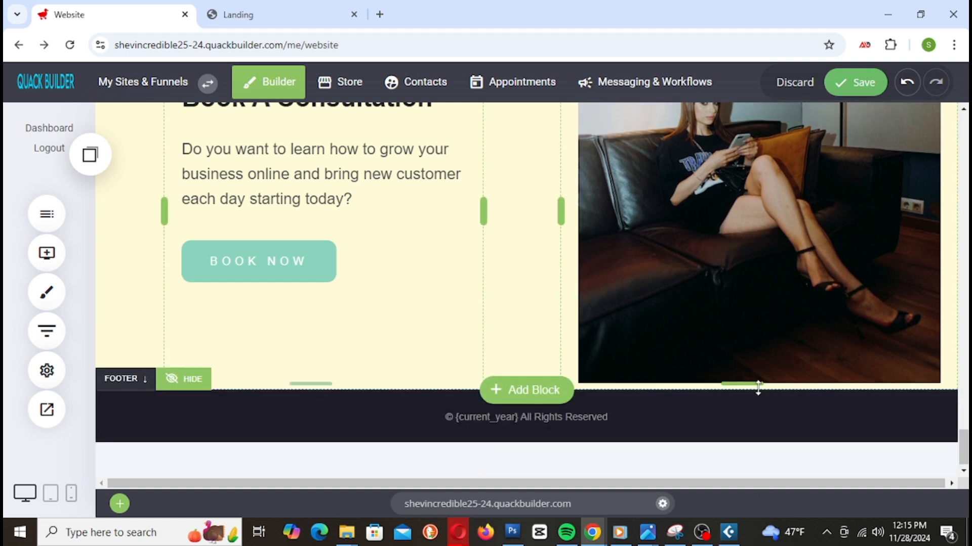
pyautogui.scroll(1, 776, 299)
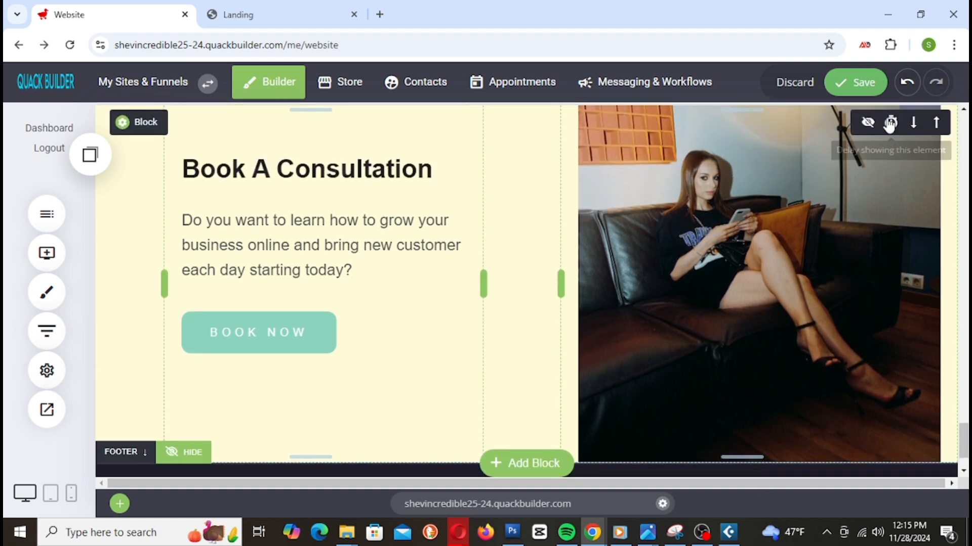
pyautogui.click(844, 84)
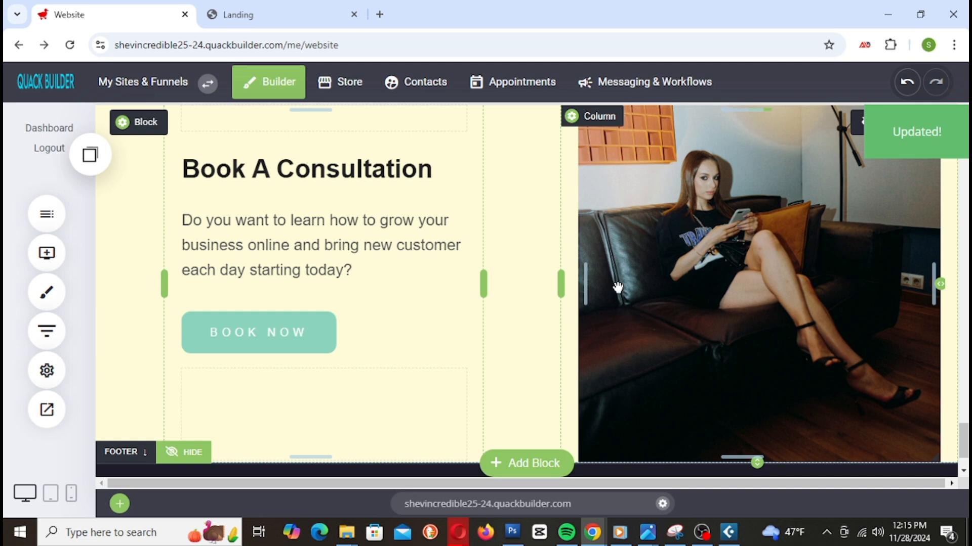
# Step: Reload the Landing preview to check the new photo, then go back to the editor
pyautogui.scroll(4, 582, 348)
pyautogui.scroll(-4, 586, 336)
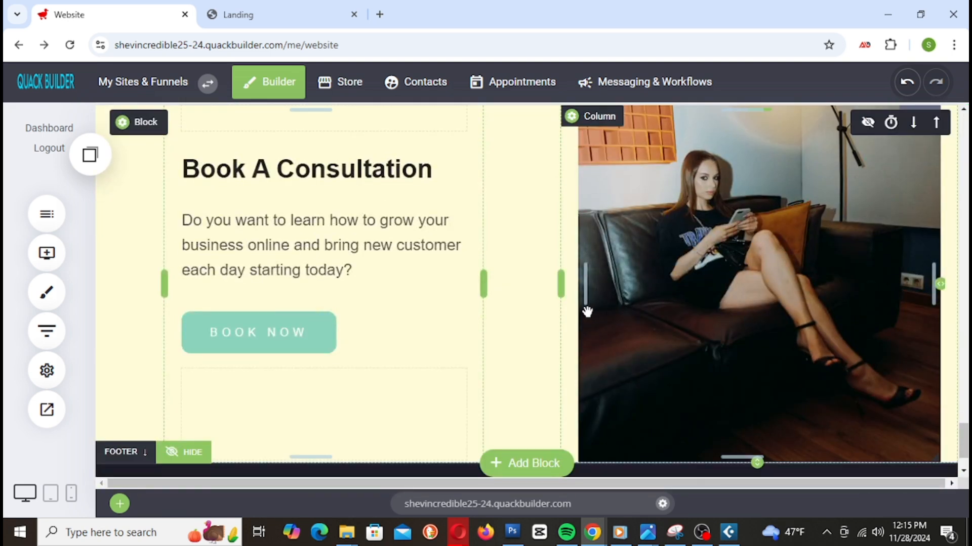
pyautogui.click(265, 15)
pyautogui.rightClick(265, 15)
pyautogui.click(367, 143)
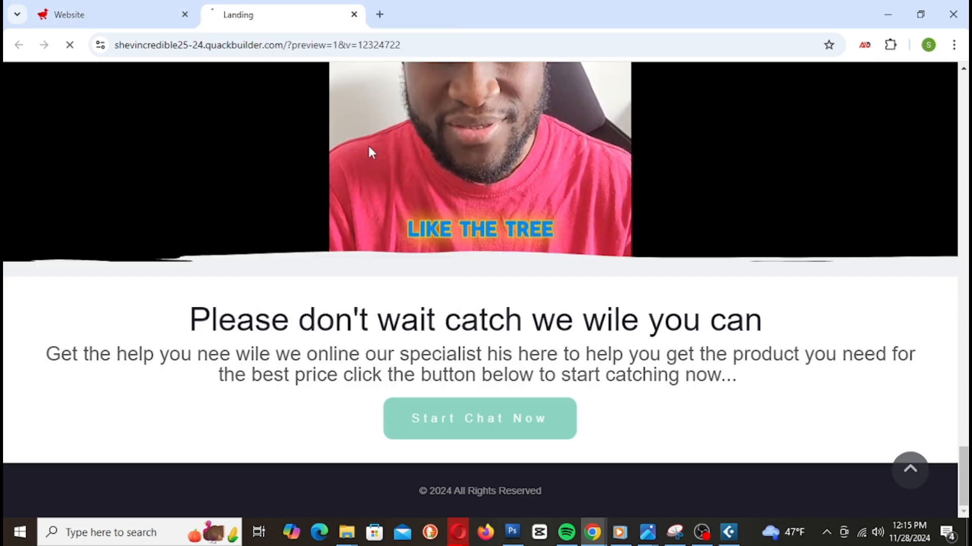
pyautogui.scroll(-6, 730, 205)
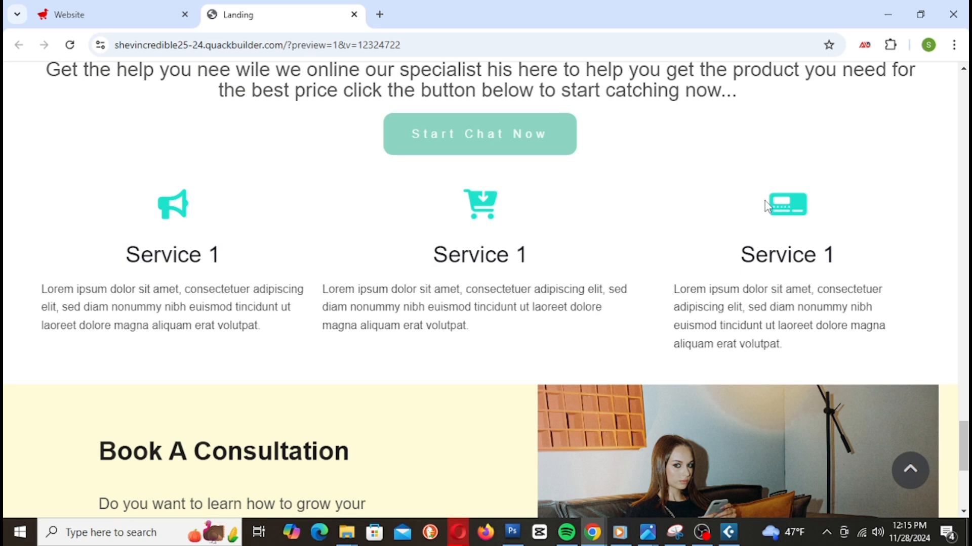
pyautogui.scroll(3, 764, 201)
pyautogui.scroll(-2, 290, 253)
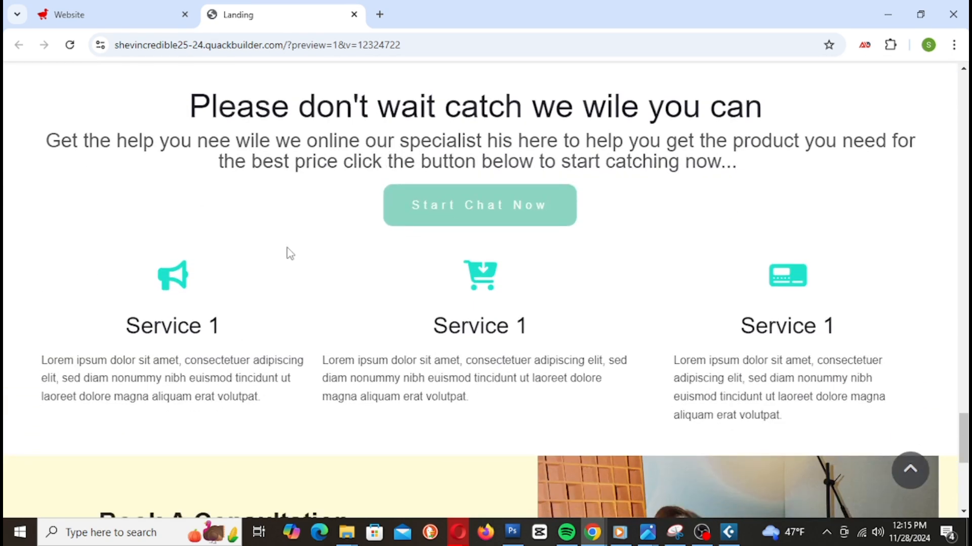
pyautogui.click(109, 12)
pyautogui.scroll(5, 375, 198)
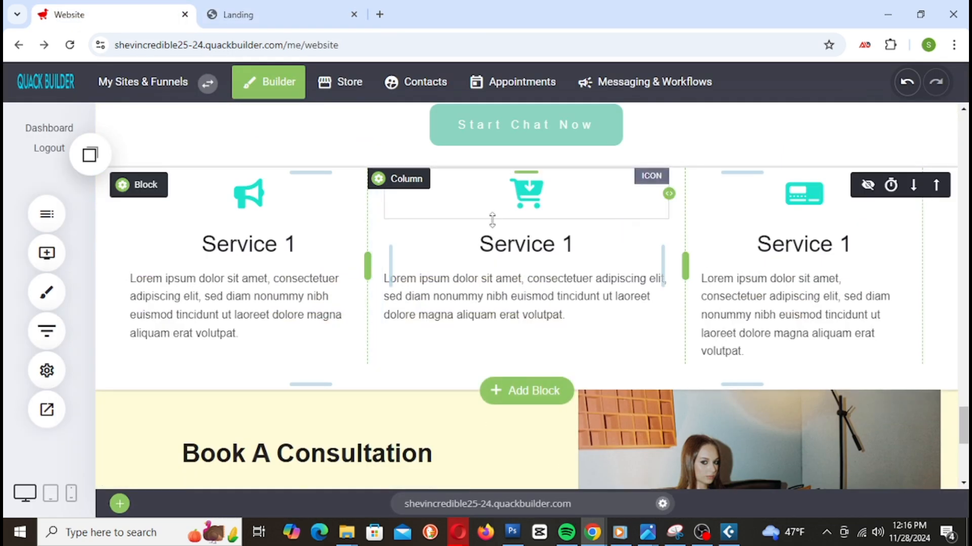
pyautogui.scroll(2, 451, 225)
# Step: Add more space above the Service 1 row, save, and reload the Landing preview
pyautogui.moveTo(405, 228); pyautogui.dragTo(405, 287)
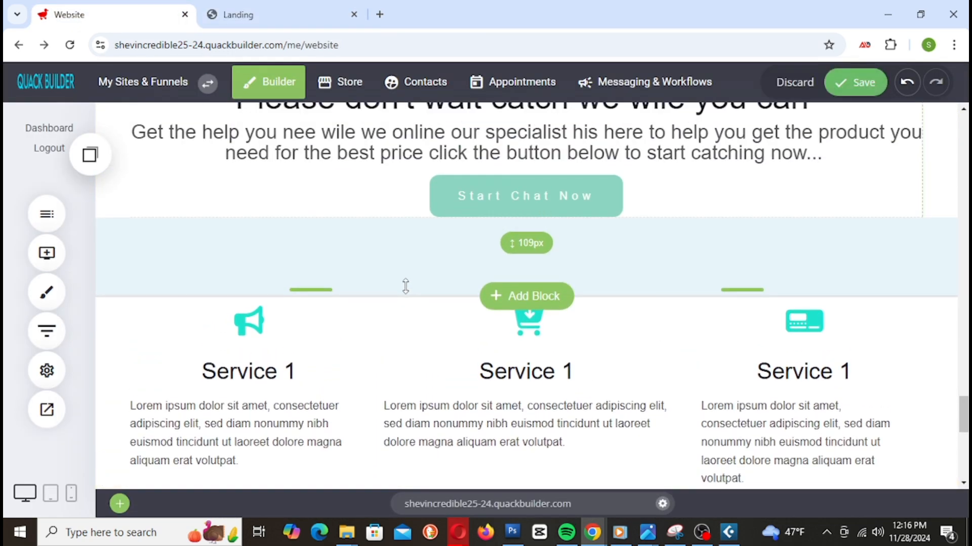
pyautogui.moveTo(722, 256); pyautogui.dragTo(722, 269)
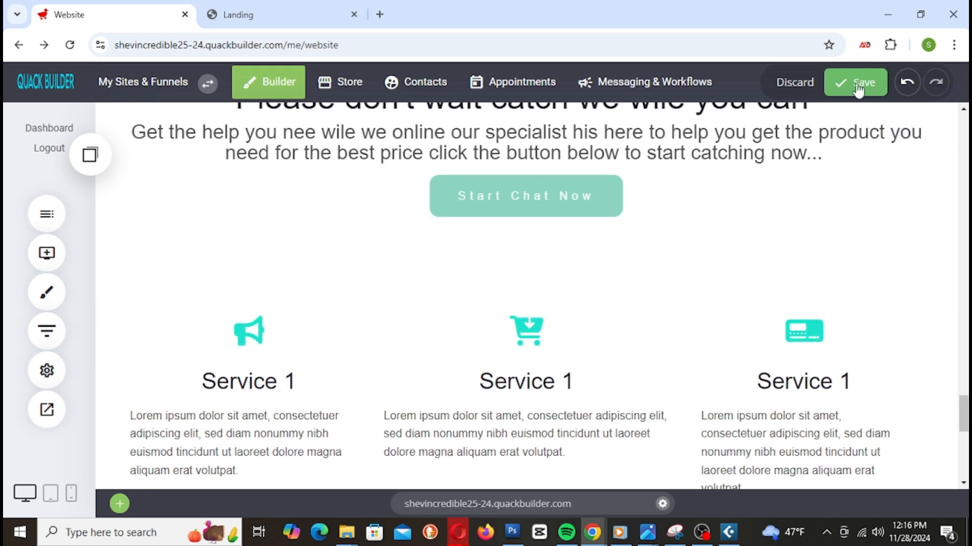
pyautogui.click(857, 82)
pyautogui.click(221, 15)
pyautogui.rightClick(223, 12)
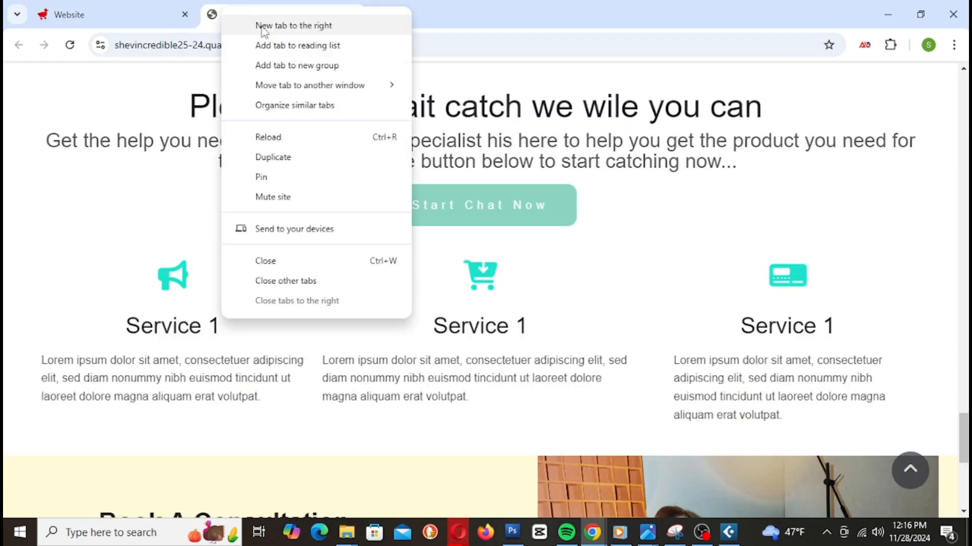
pyautogui.click(308, 136)
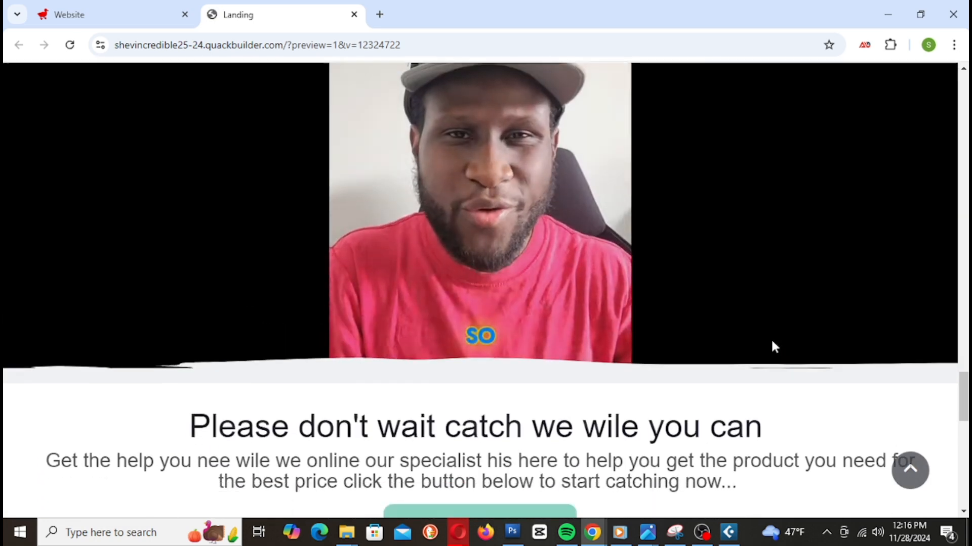
# Step: After checking the preview, drag another spacer taller in the editor and save
pyautogui.scroll(-3, 769, 333)
pyautogui.scroll(4, 769, 333)
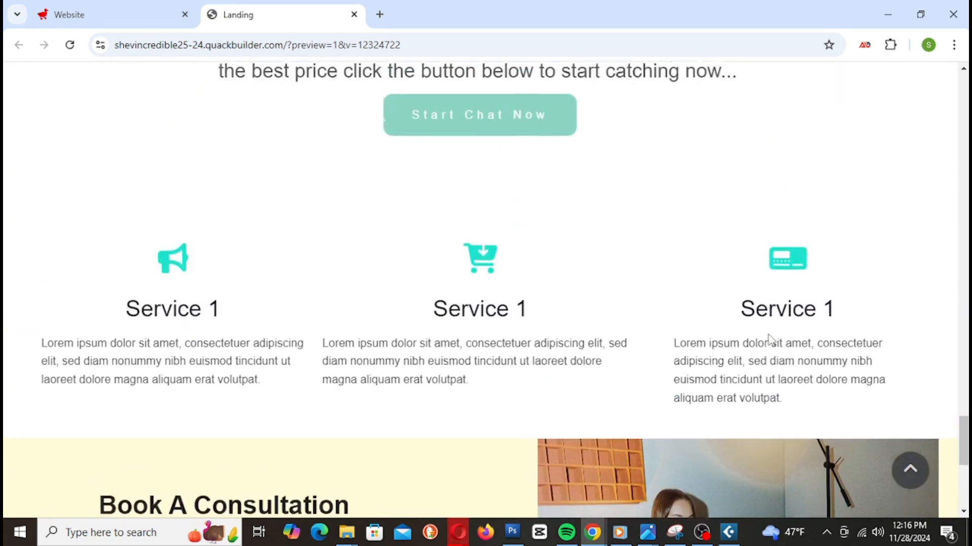
pyautogui.scroll(-3, 769, 334)
pyautogui.scroll(-3, 769, 334)
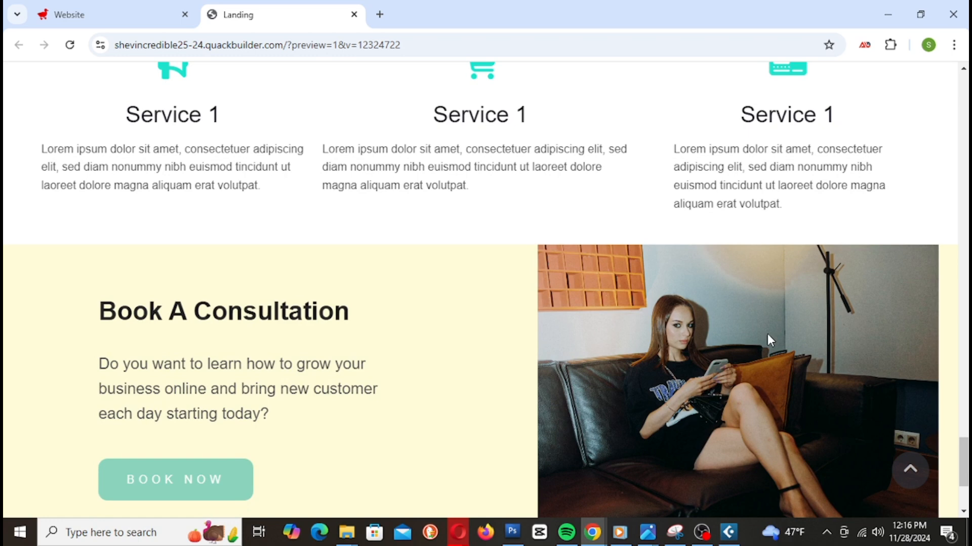
pyautogui.scroll(4, 767, 334)
pyautogui.click(127, 26)
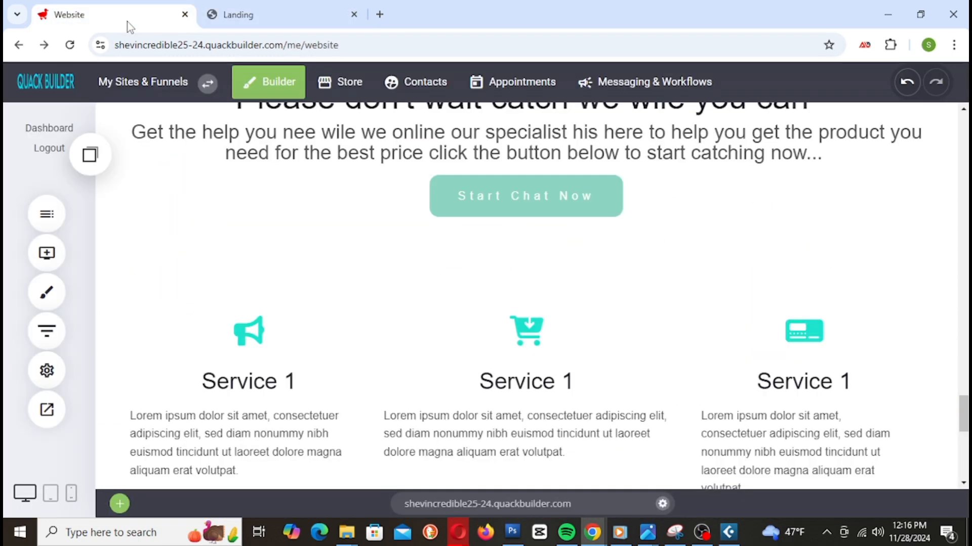
pyautogui.scroll(-5, 428, 249)
pyautogui.moveTo(402, 224); pyautogui.dragTo(413, 331)
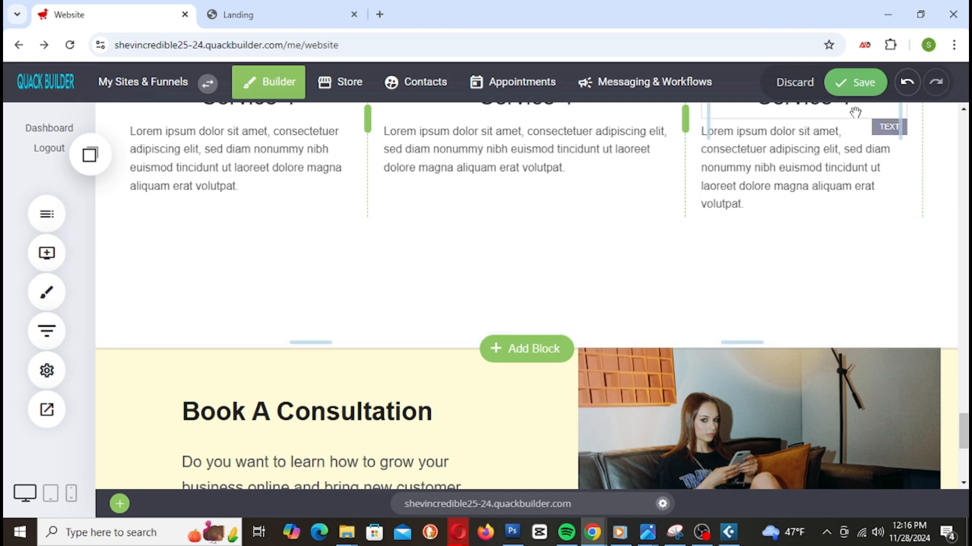
pyautogui.click(855, 83)
# Step: Make the gap above the Service 1 row taller, save, and reload the preview
pyautogui.scroll(4, 557, 304)
pyautogui.moveTo(519, 216); pyautogui.dragTo(520, 225)
pyautogui.click(855, 82)
pyautogui.click(300, 20)
pyautogui.rightClick(300, 19)
pyautogui.click(373, 153)
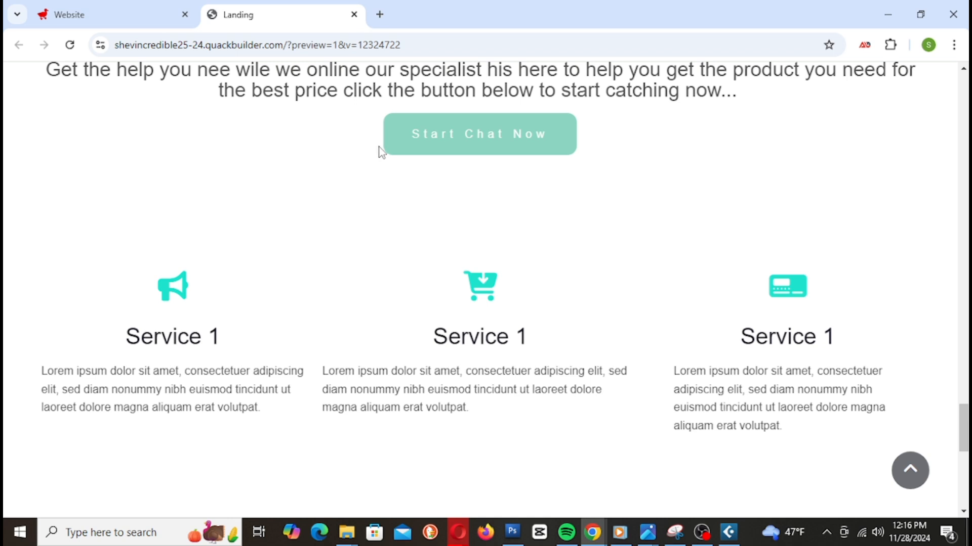
# Step: Scroll through the reloaded preview to review the spacing, then return to the editor
pyautogui.scroll(-1, 570, 288)
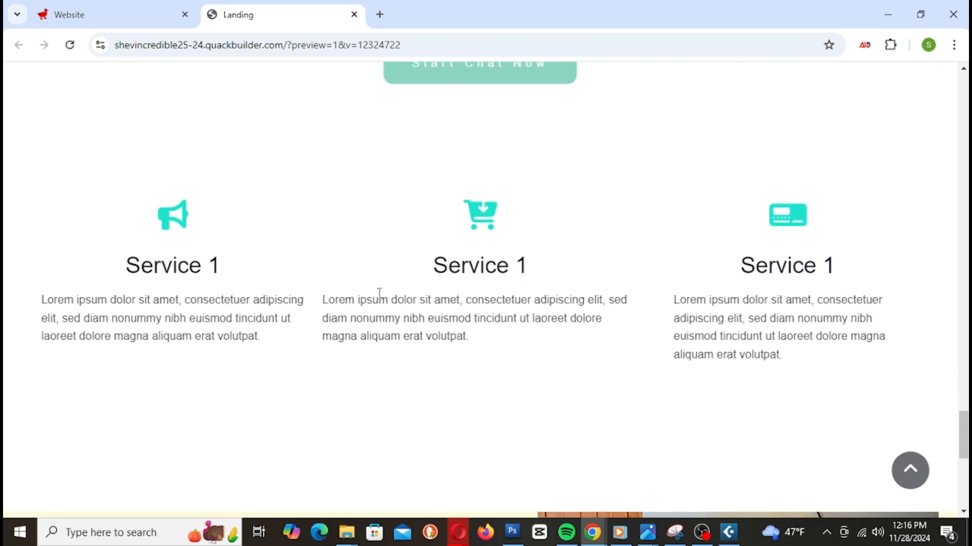
pyautogui.scroll(-2, 517, 293)
pyautogui.scroll(6, 358, 242)
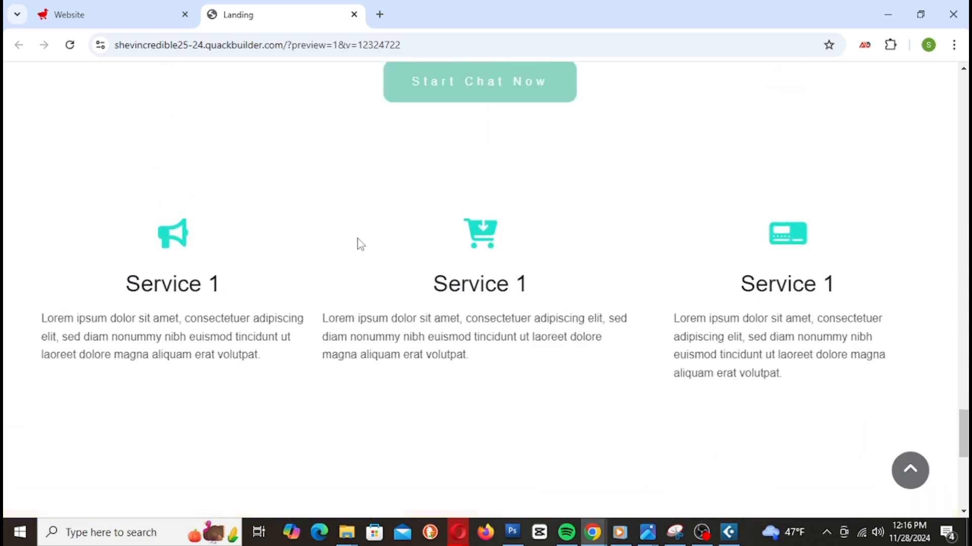
pyautogui.scroll(-3, 364, 248)
pyautogui.scroll(3, 575, 212)
pyautogui.scroll(-2, 567, 238)
pyautogui.scroll(-2, 563, 257)
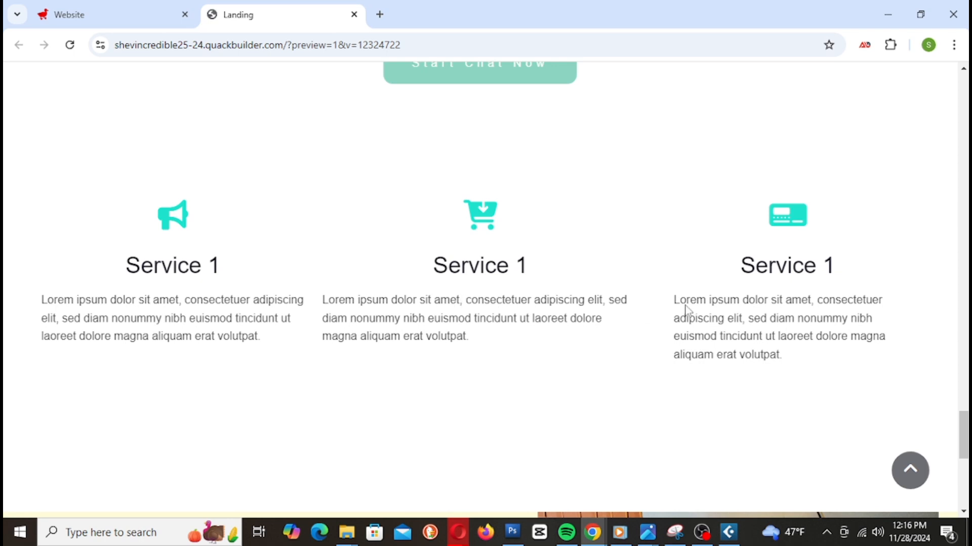
pyautogui.scroll(-2, 687, 310)
pyautogui.click(90, 11)
# Step: Shrink the gaps under Start Chat Now (114px) and above Book A Consultation, save, and reload the preview
pyautogui.moveTo(425, 222); pyautogui.dragTo(419, 184)
pyautogui.scroll(4, 470, 221)
pyautogui.scroll(-3, 685, 384)
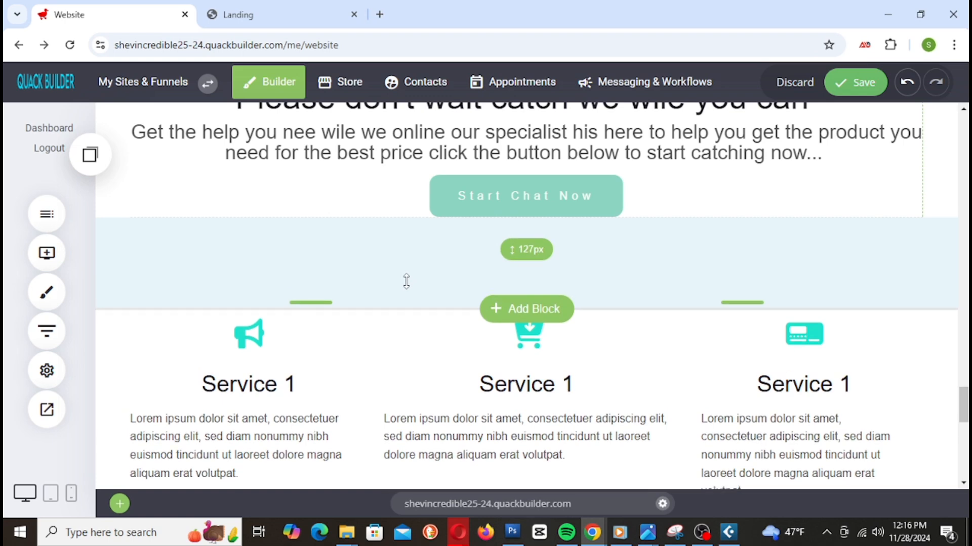
pyautogui.scroll(-5, 622, 344)
pyautogui.moveTo(538, 315); pyautogui.dragTo(540, 295)
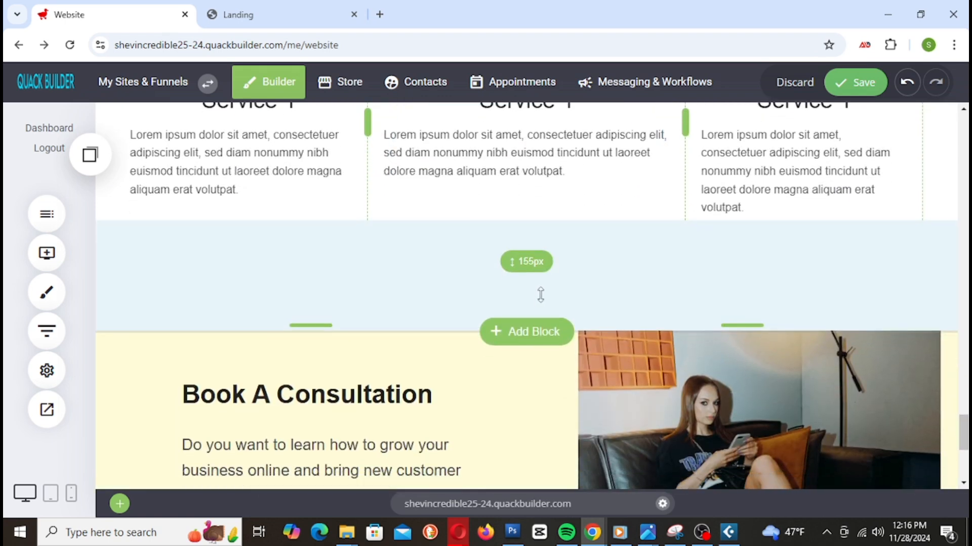
pyautogui.click(857, 96)
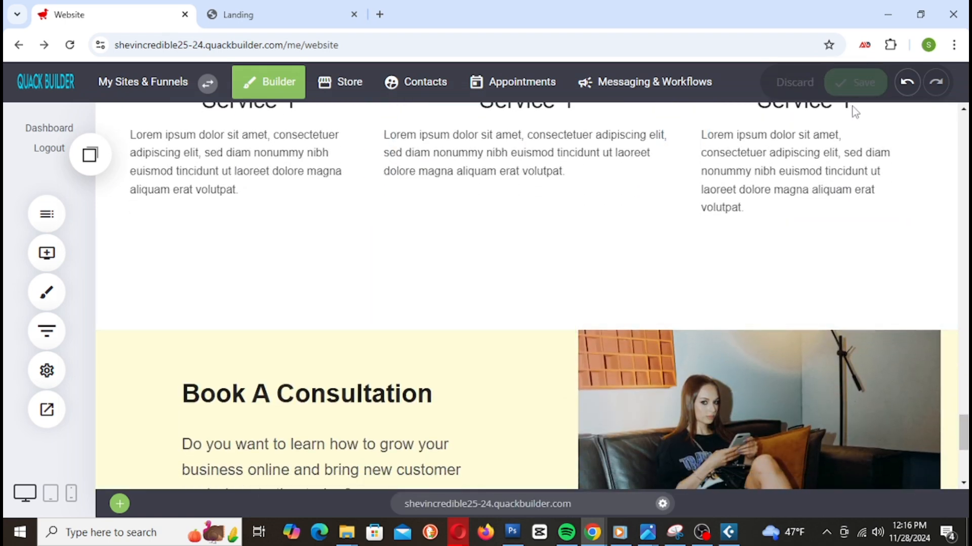
pyautogui.click(249, 13)
pyautogui.rightClick(250, 13)
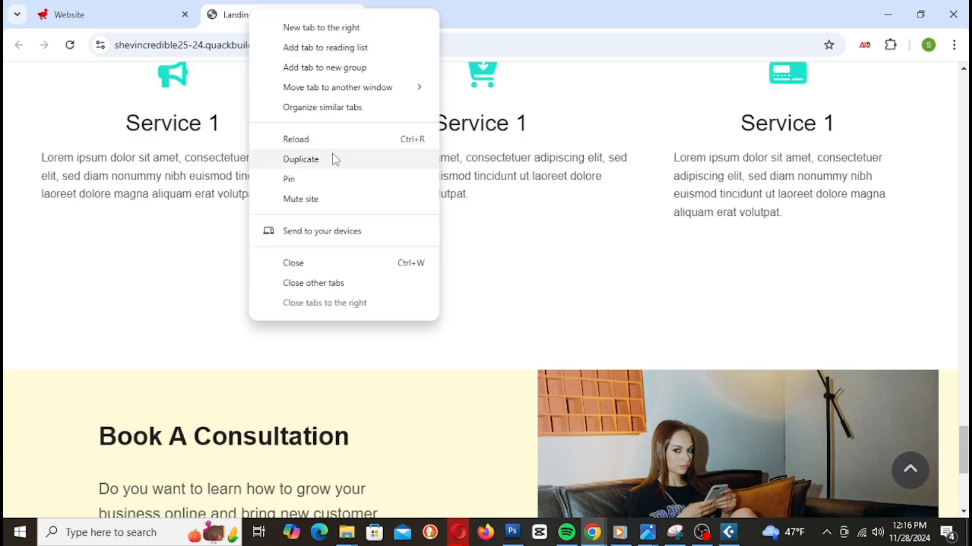
pyautogui.click(354, 136)
pyautogui.scroll(16, 792, 404)
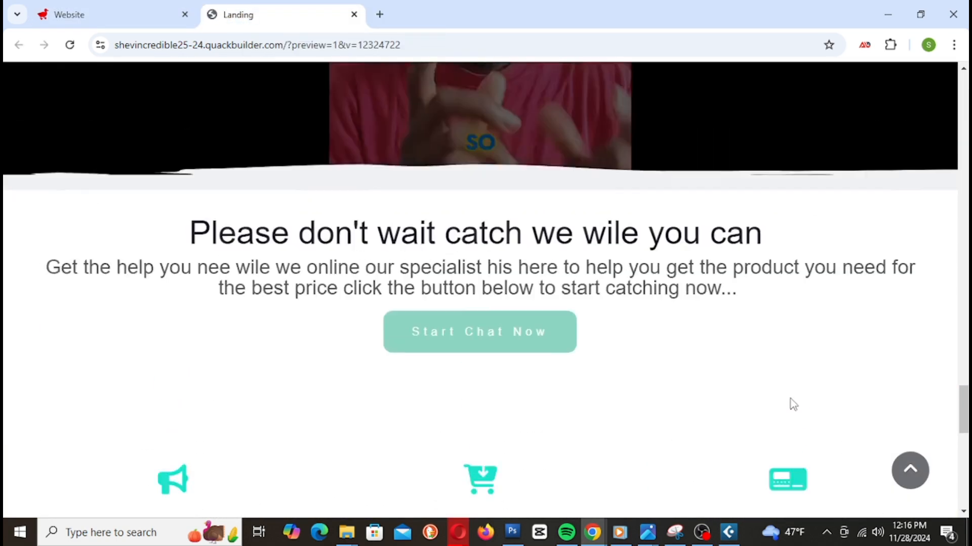
# Step: Review the whole Landing preview page, then switch back to the Website tab's builder
pyautogui.scroll(-10, 790, 403)
pyautogui.scroll(-1, 792, 405)
pyautogui.scroll(1, 792, 404)
pyautogui.scroll(-5, 790, 404)
pyautogui.scroll(1, 792, 408)
pyautogui.scroll(-8, 794, 407)
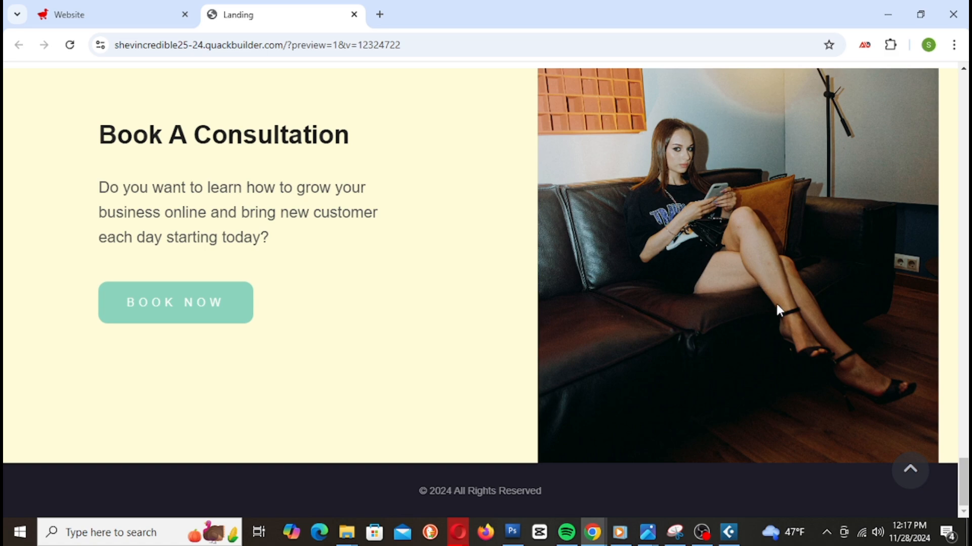
pyautogui.scroll(10, 777, 303)
pyautogui.scroll(15, 781, 339)
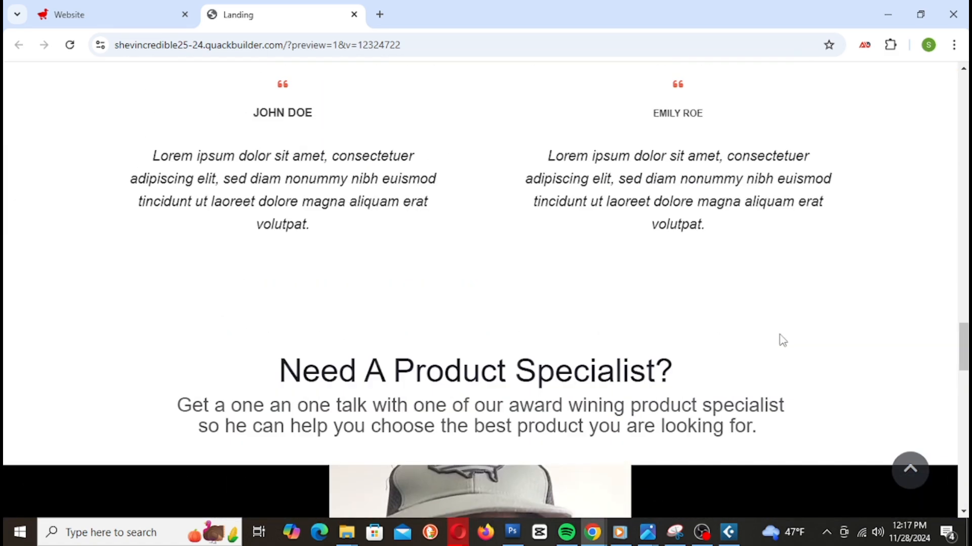
pyautogui.scroll(5, 778, 357)
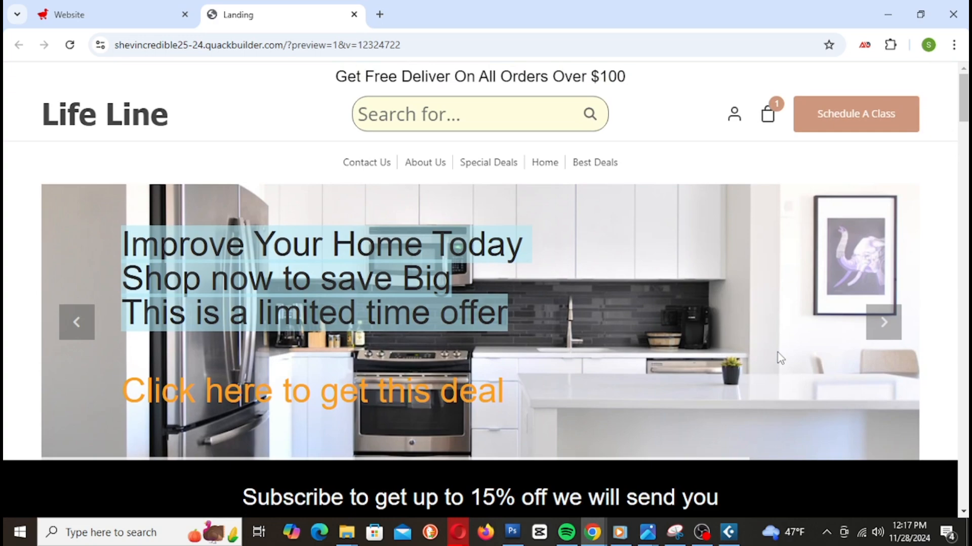
pyautogui.scroll(-14, 779, 355)
pyautogui.scroll(-1, 779, 357)
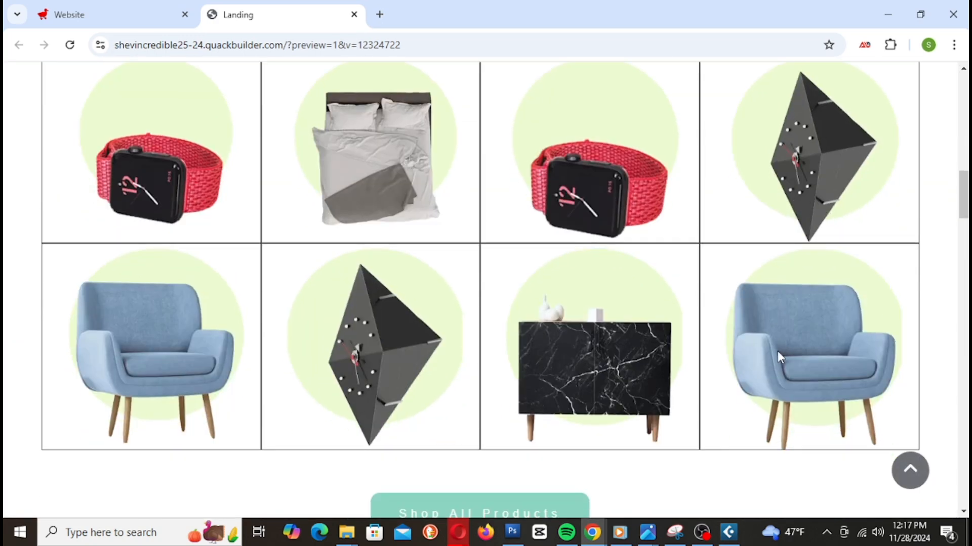
pyautogui.scroll(-7, 820, 270)
pyautogui.scroll(-9, 822, 274)
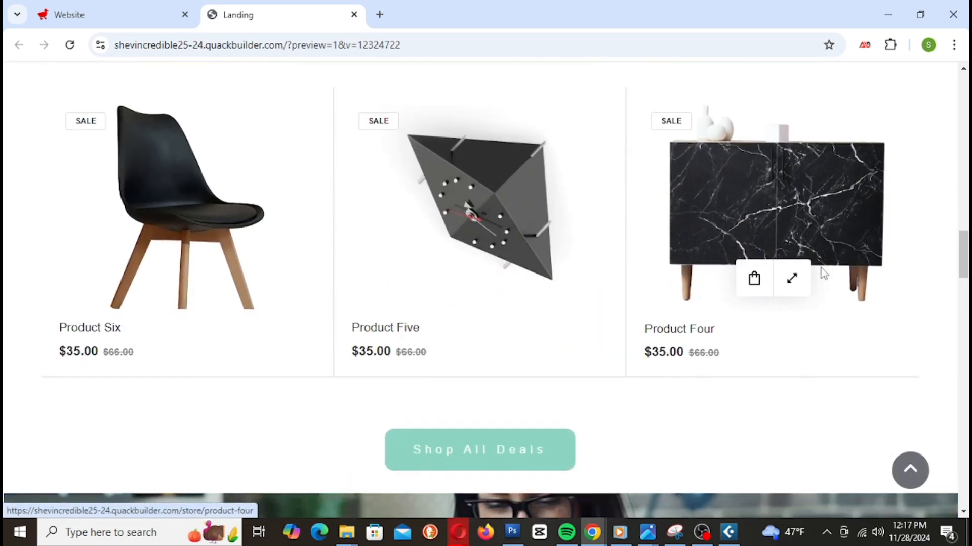
pyautogui.scroll(2, 821, 270)
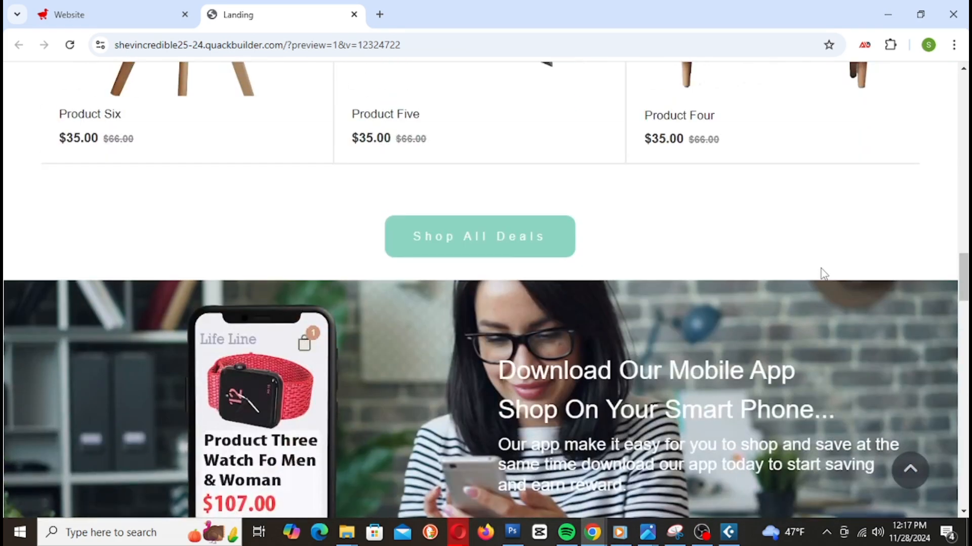
pyautogui.scroll(-6, 822, 274)
pyautogui.scroll(6, 819, 270)
pyautogui.click(104, 15)
pyautogui.scroll(12, 494, 263)
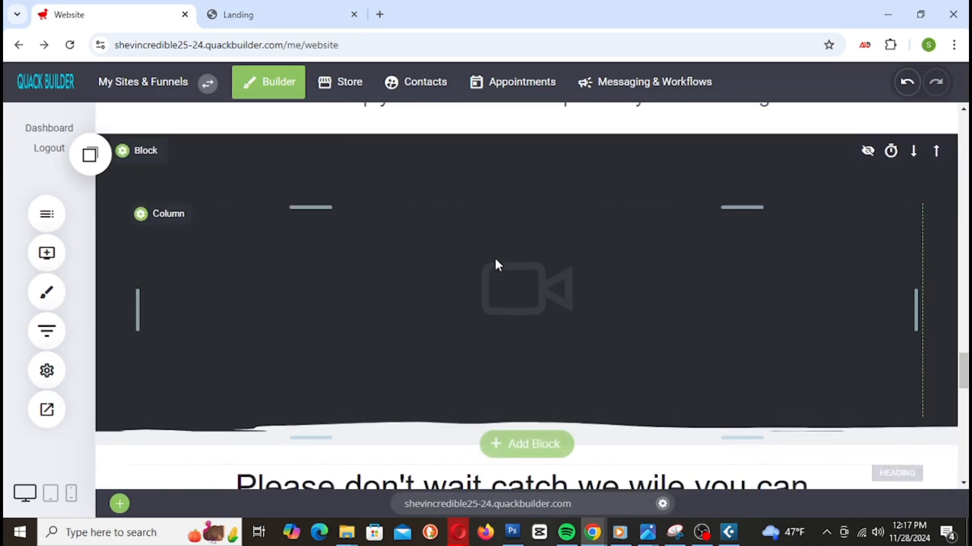
# Step: Enlarge the spacer under Shop All Deals to about 70px and save
pyautogui.scroll(-6, 495, 263)
pyautogui.scroll(10, 637, 321)
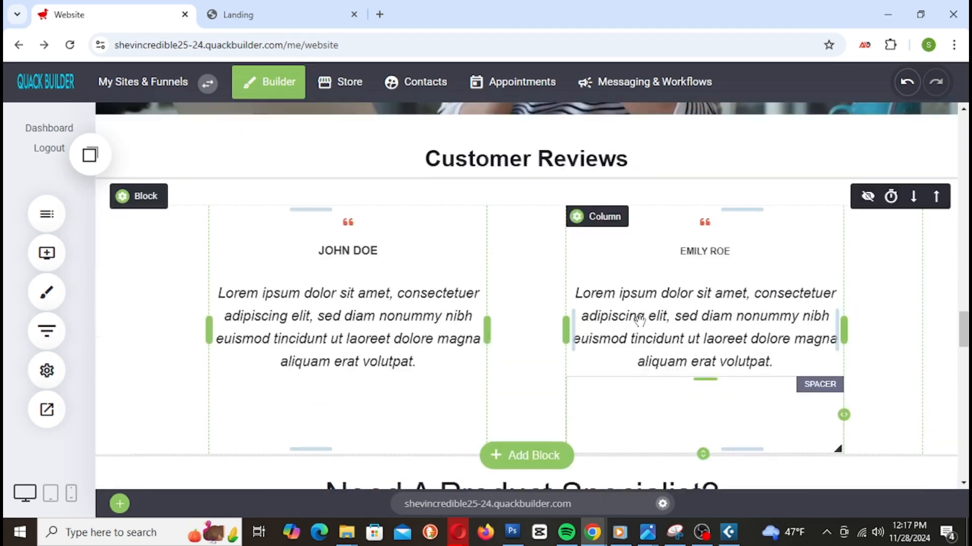
pyautogui.scroll(10, 638, 327)
pyautogui.scroll(-1, 574, 354)
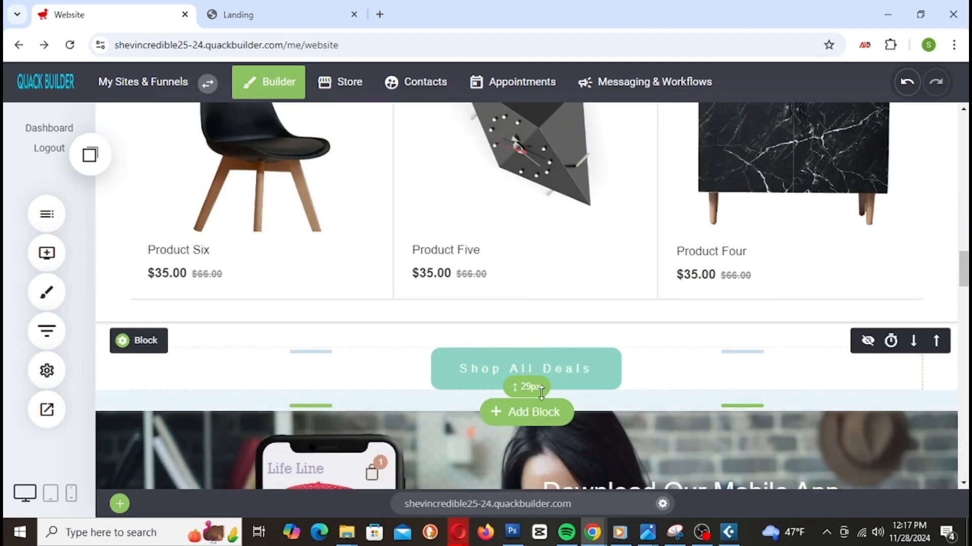
pyautogui.moveTo(541, 394); pyautogui.dragTo(541, 415)
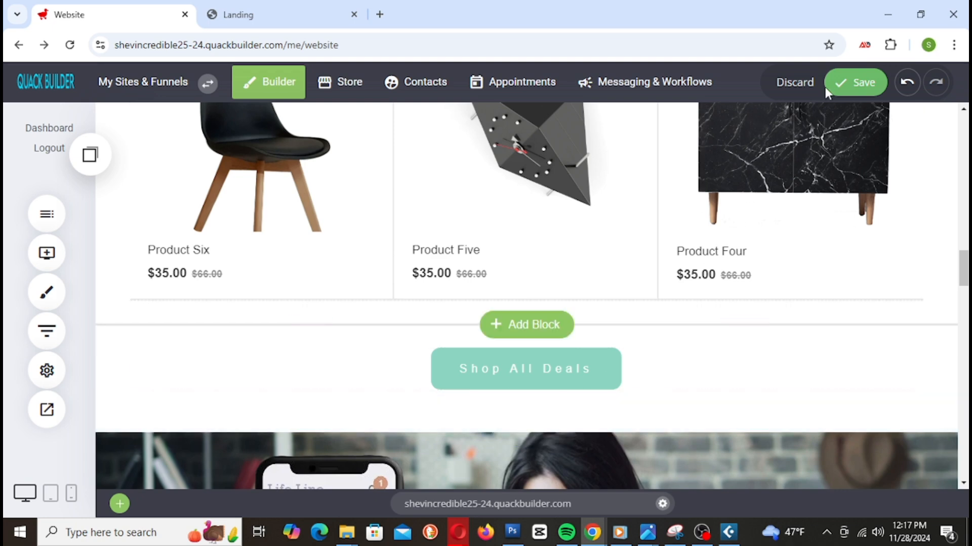
pyautogui.click(841, 81)
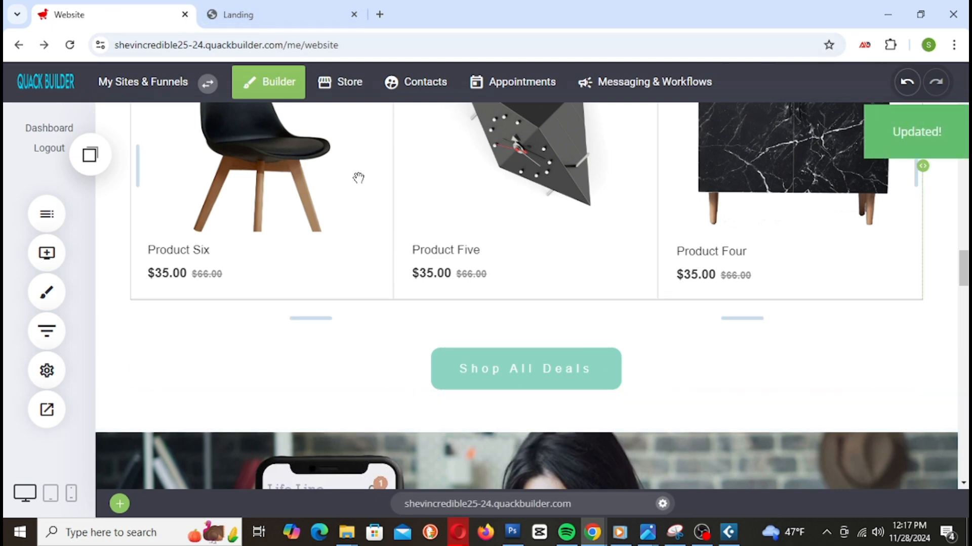
# Step: Add padding above the Book A Consultation content and enable a shape divider at its top
pyautogui.scroll(-5, 607, 289)
pyautogui.scroll(-15, 607, 289)
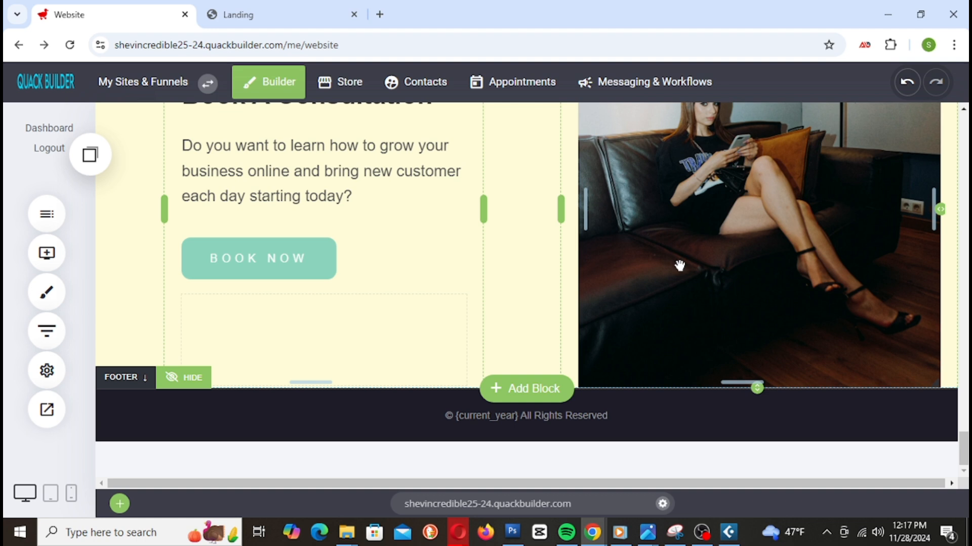
pyautogui.scroll(5, 628, 248)
pyautogui.scroll(-1, 639, 260)
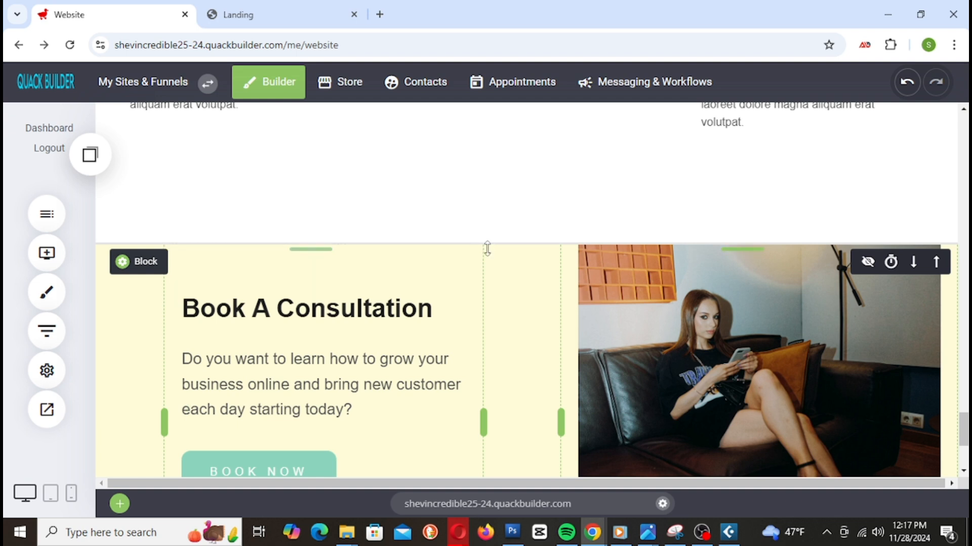
pyautogui.moveTo(487, 249); pyautogui.dragTo(488, 277)
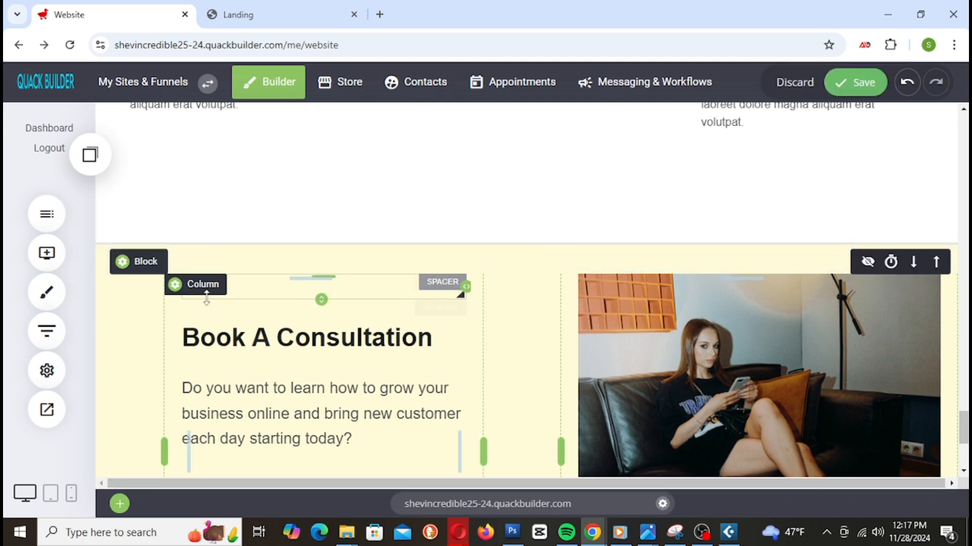
pyautogui.click(144, 262)
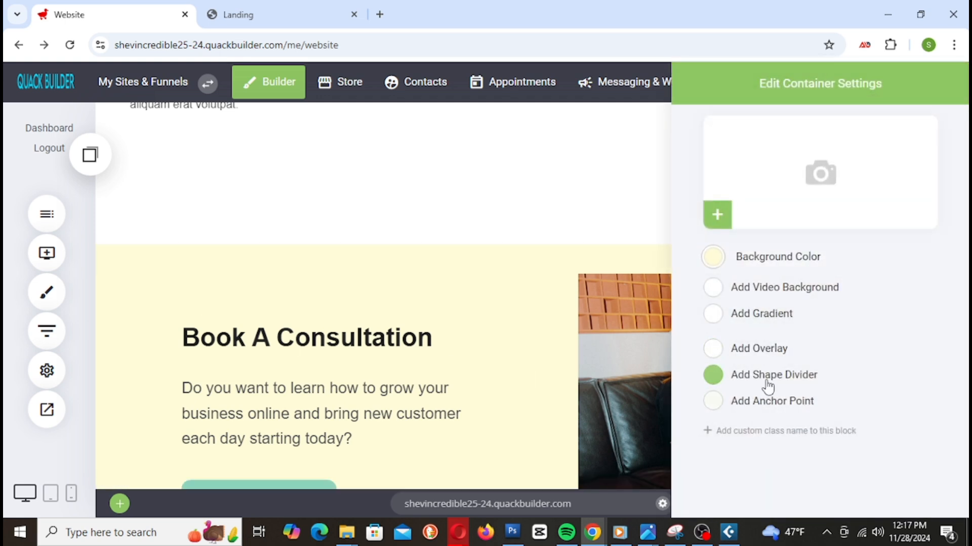
pyautogui.click(714, 377)
pyautogui.scroll(-3, 764, 397)
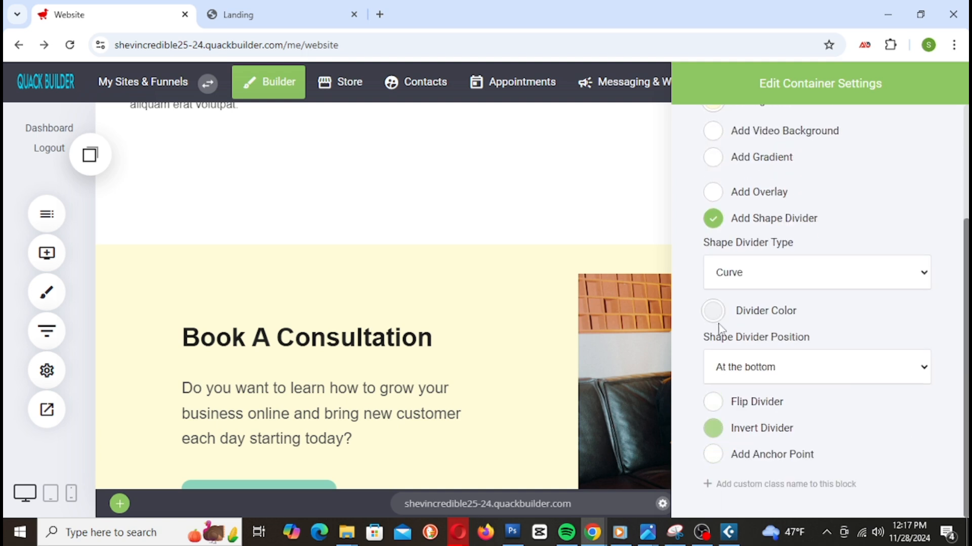
pyautogui.click(771, 372)
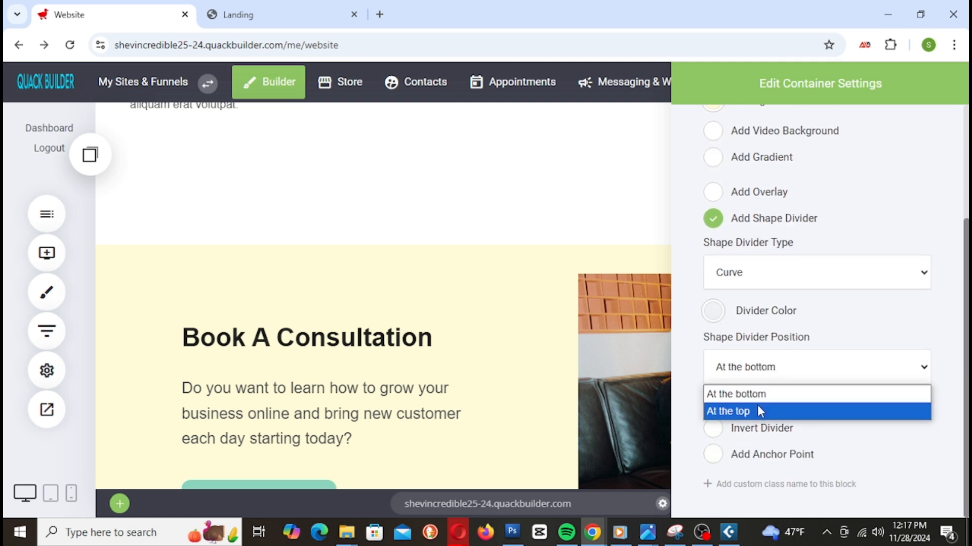
pyautogui.click(777, 412)
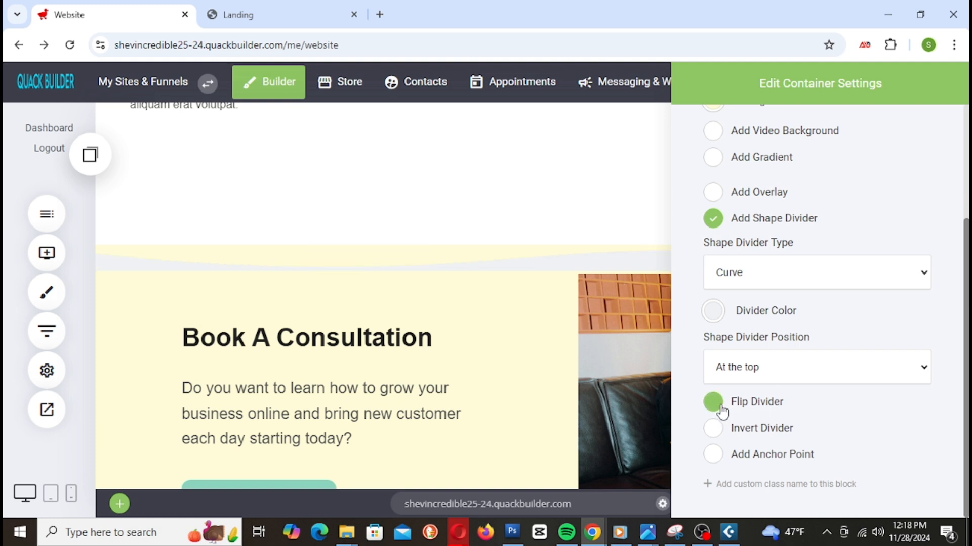
# Step: Change the top divider to a diagonal slant shape, close the settings, and save
pyautogui.click(797, 370)
pyautogui.click(798, 371)
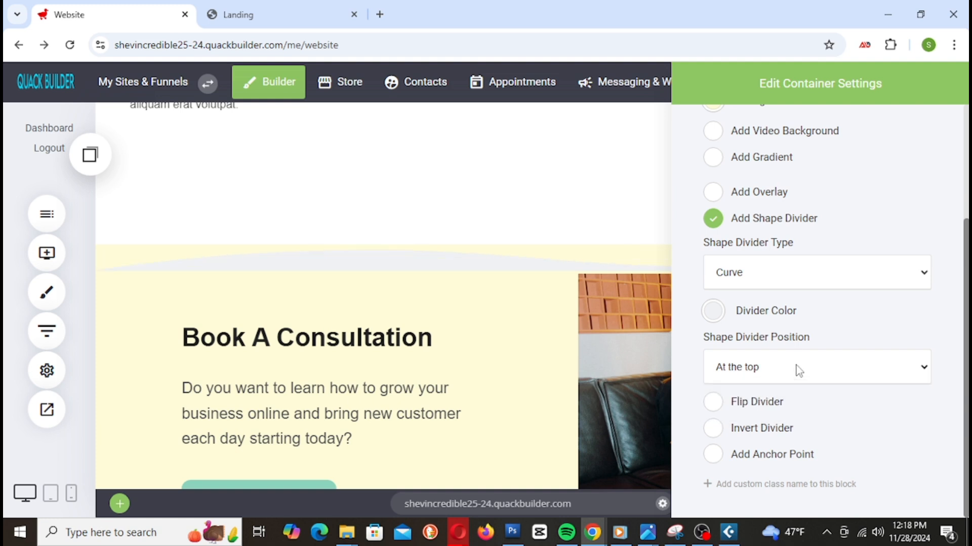
pyautogui.click(740, 275)
pyautogui.click(748, 127)
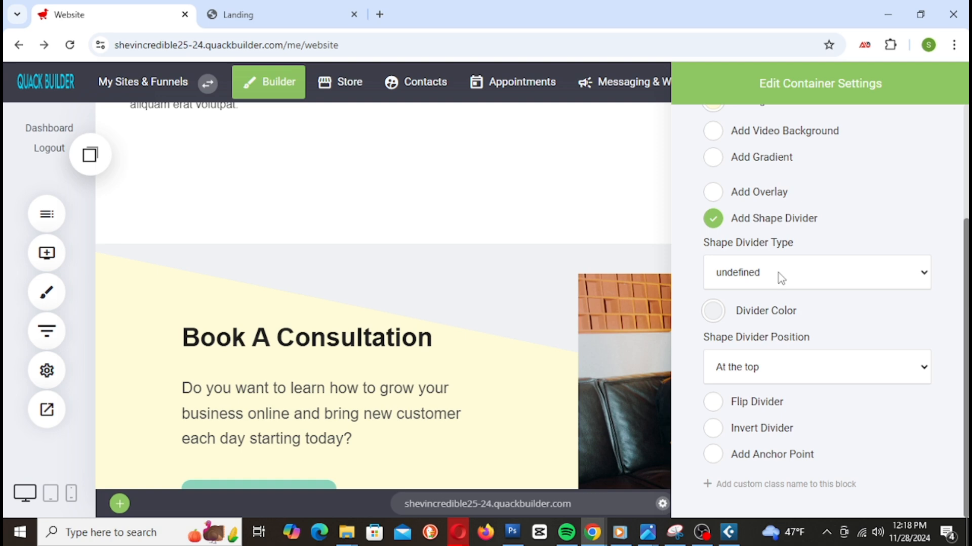
pyautogui.click(501, 342)
pyautogui.scroll(-3, 517, 347)
pyautogui.scroll(3, 516, 349)
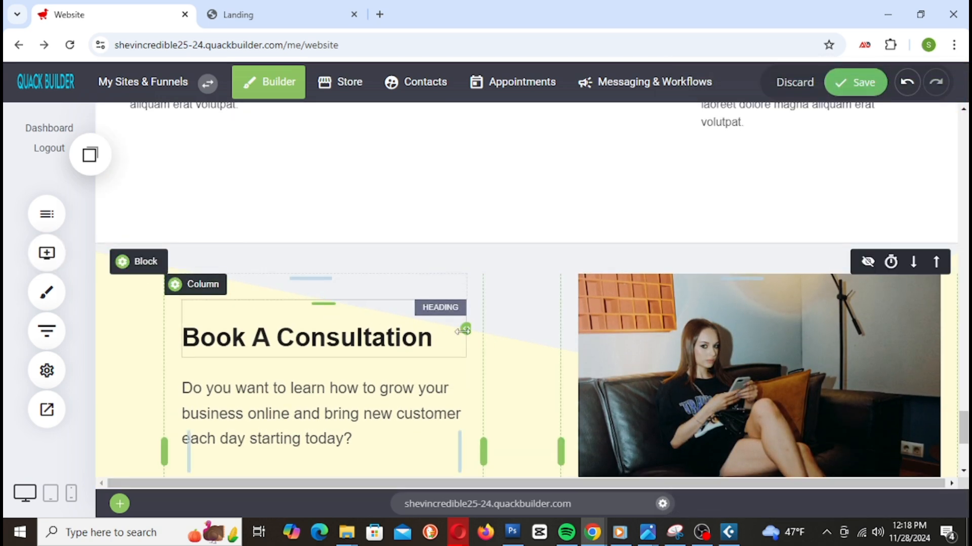
pyautogui.scroll(-4, 739, 377)
pyautogui.scroll(6, 736, 375)
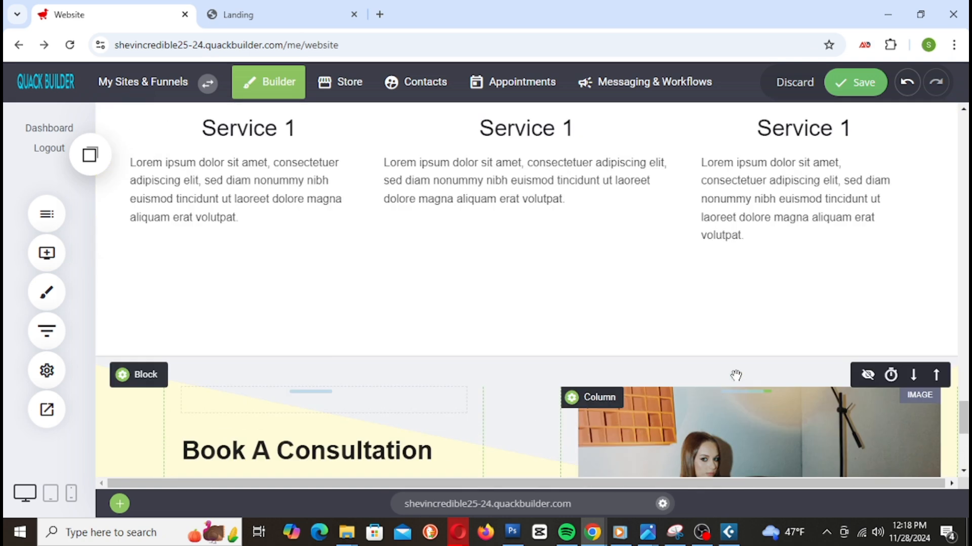
pyautogui.scroll(-3, 736, 376)
pyautogui.click(856, 82)
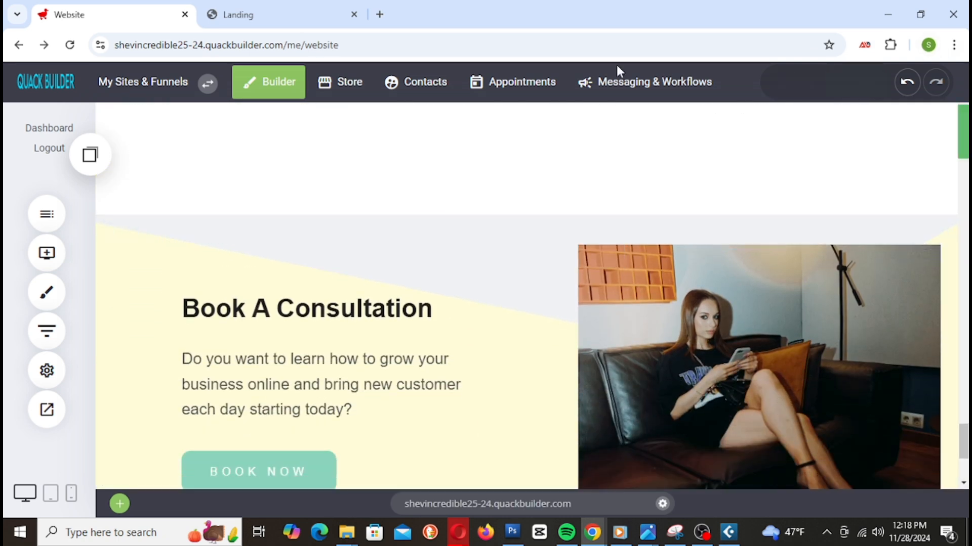
pyautogui.click(233, 18)
pyautogui.rightClick(234, 21)
pyautogui.click(322, 147)
pyautogui.scroll(-20, 587, 228)
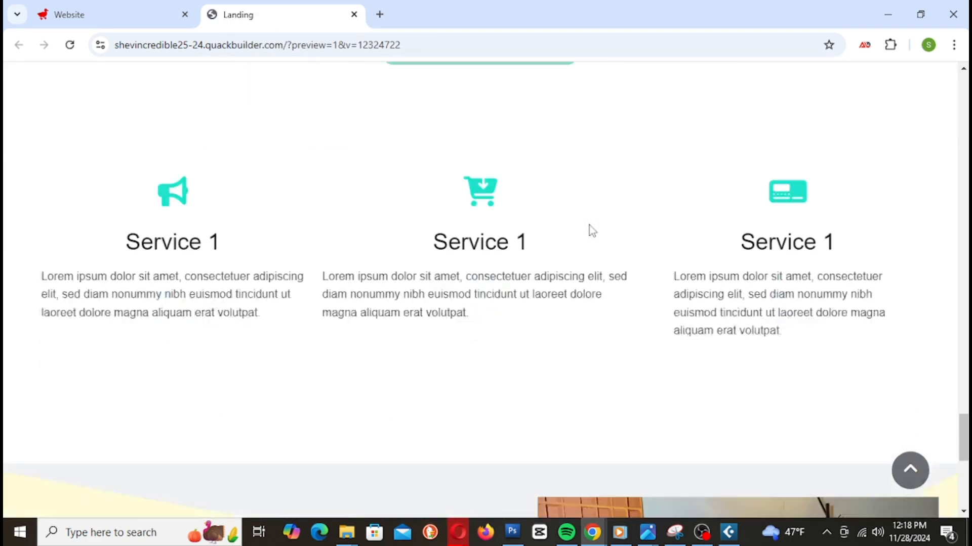
pyautogui.scroll(-7, 590, 229)
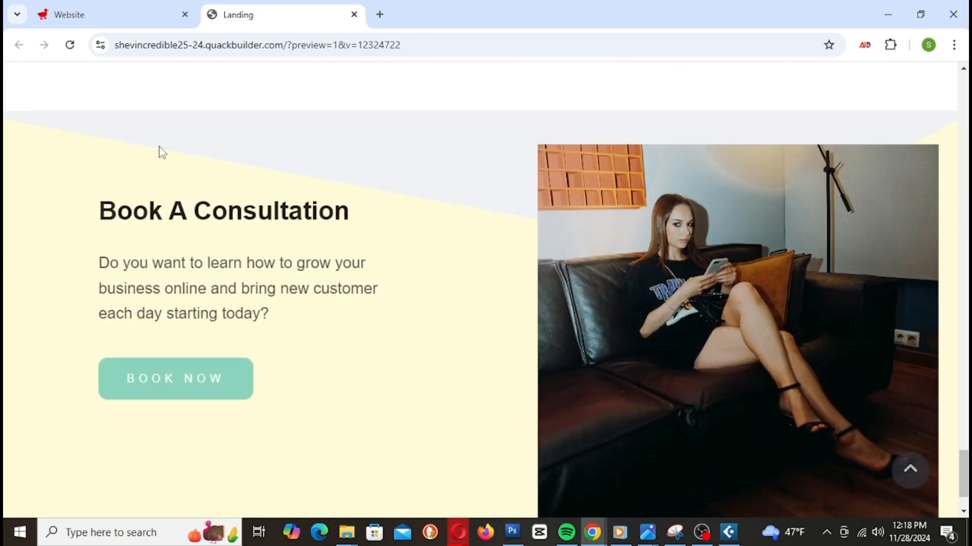
pyautogui.scroll(-2, 819, 292)
pyautogui.scroll(3, 814, 298)
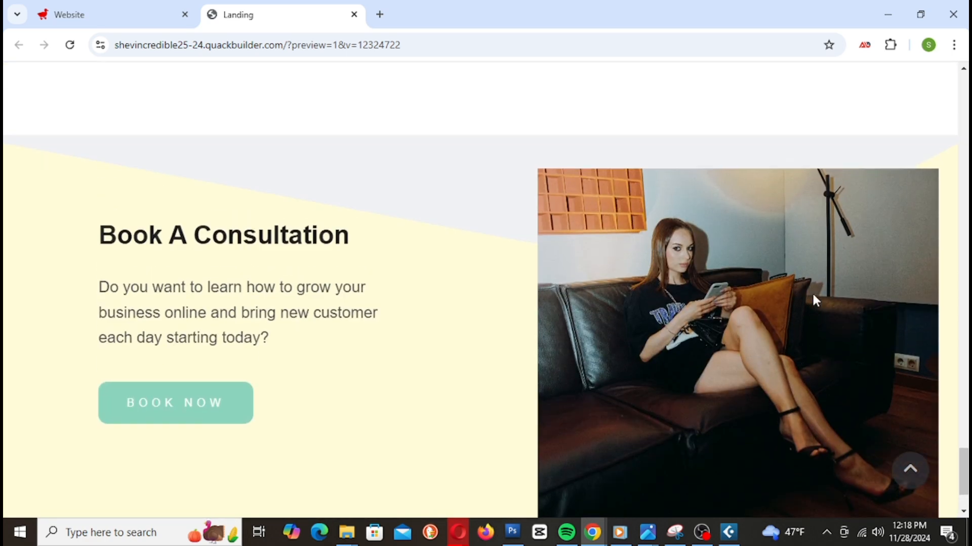
pyautogui.scroll(-3, 743, 305)
pyautogui.scroll(2, 742, 309)
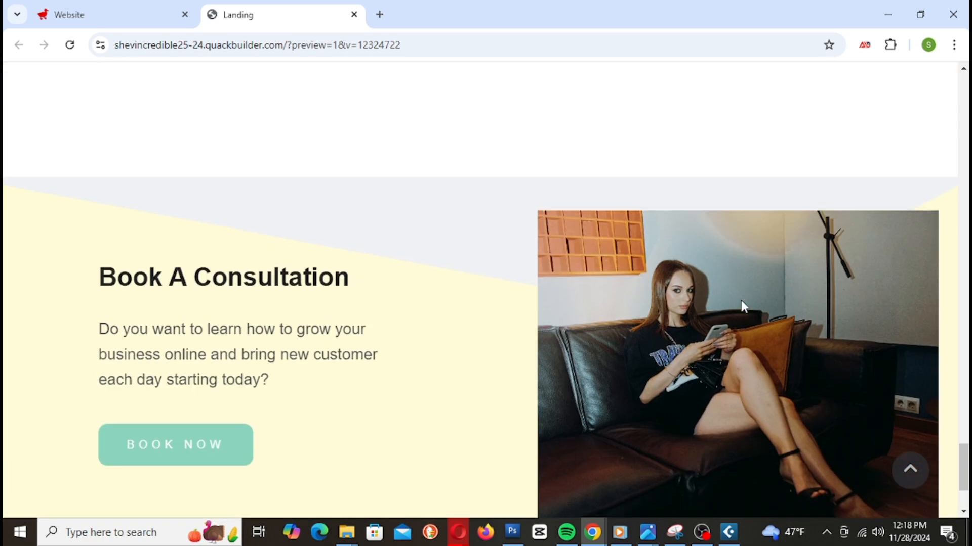
pyautogui.scroll(-1, 741, 310)
pyautogui.click(89, 23)
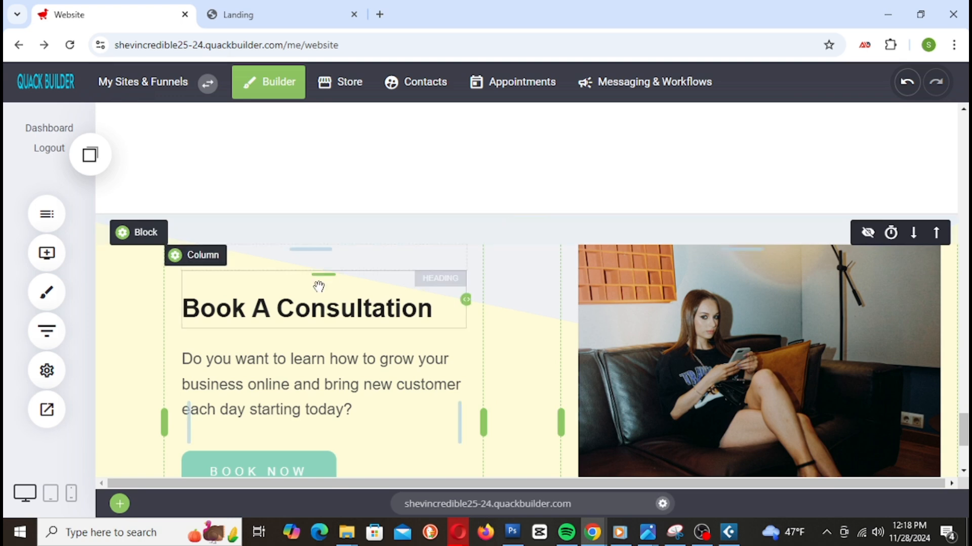
# Step: Try Triangle, Curve with opacity, Curve 4, Curve 2 and Curve dividers, settling on Paper 2
pyautogui.click(144, 234)
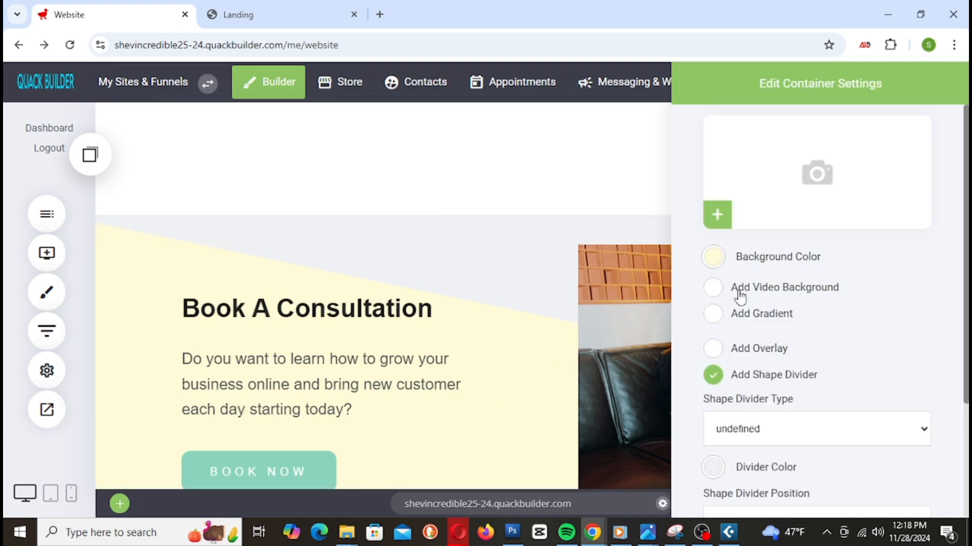
pyautogui.scroll(-2, 857, 303)
pyautogui.click(805, 359)
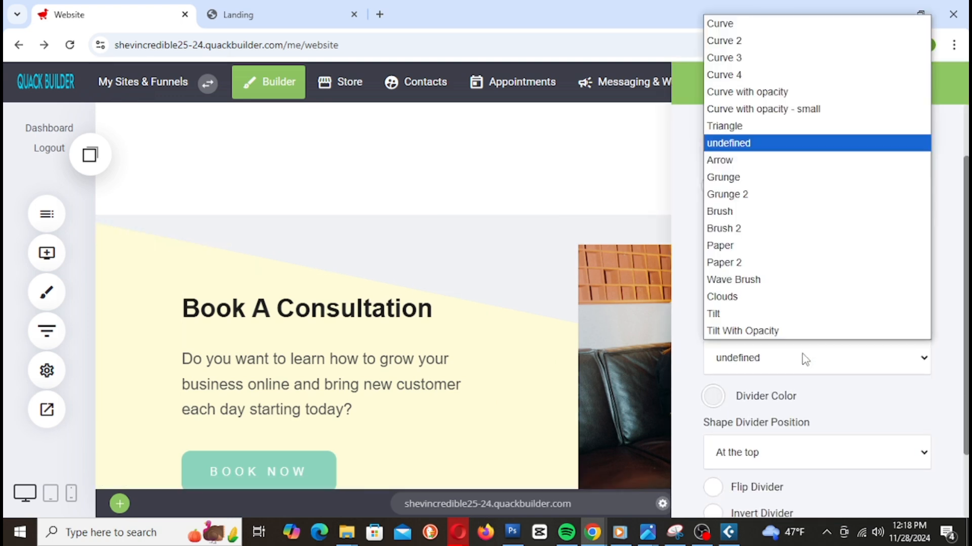
pyautogui.click(751, 128)
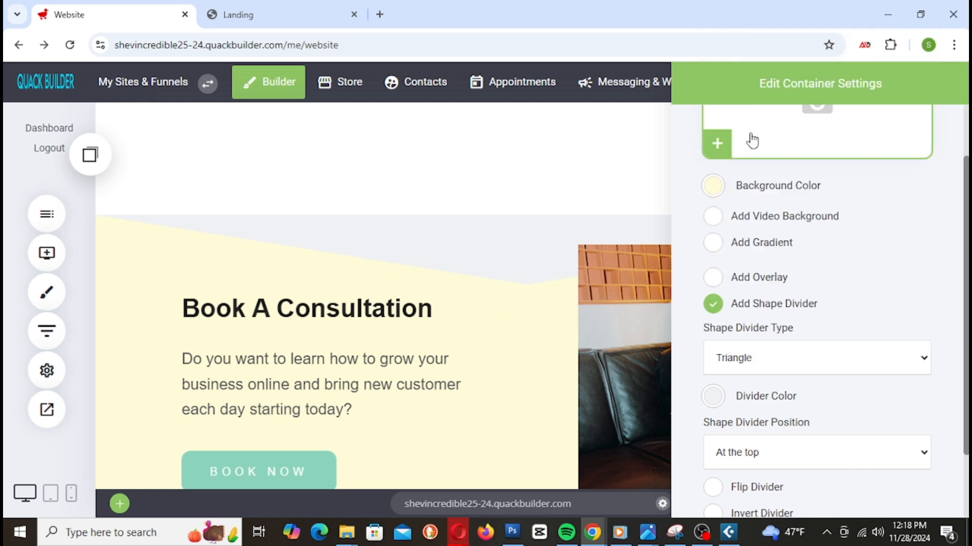
pyautogui.click(759, 372)
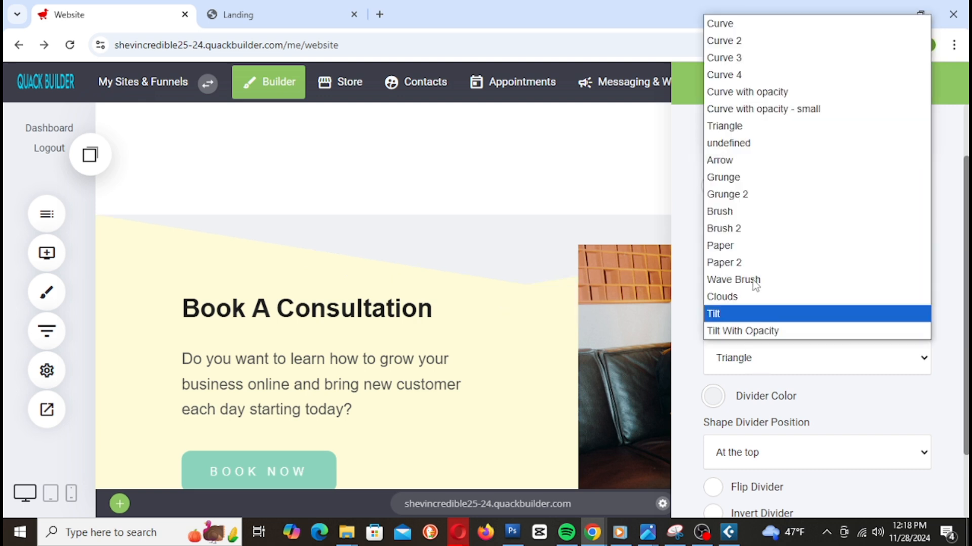
pyautogui.click(767, 94)
pyautogui.click(769, 364)
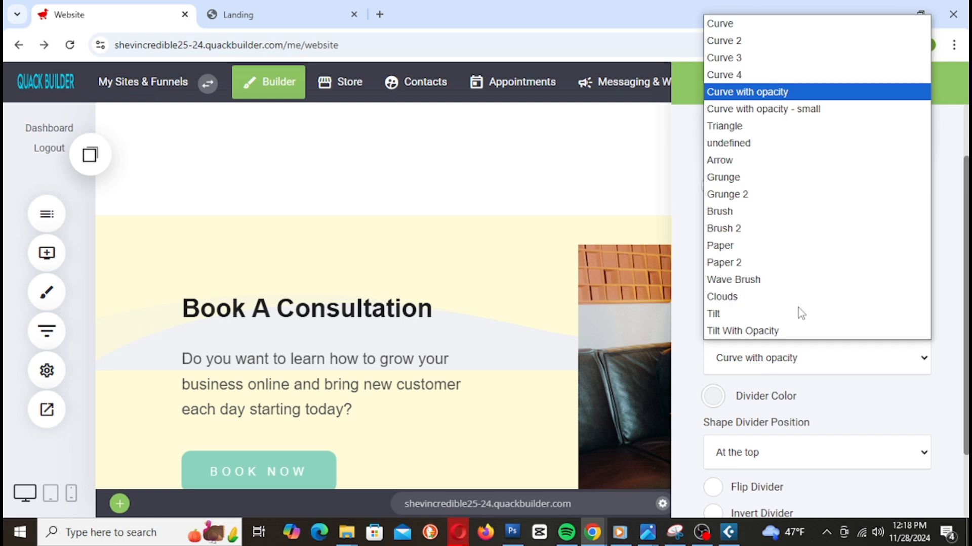
pyautogui.click(742, 75)
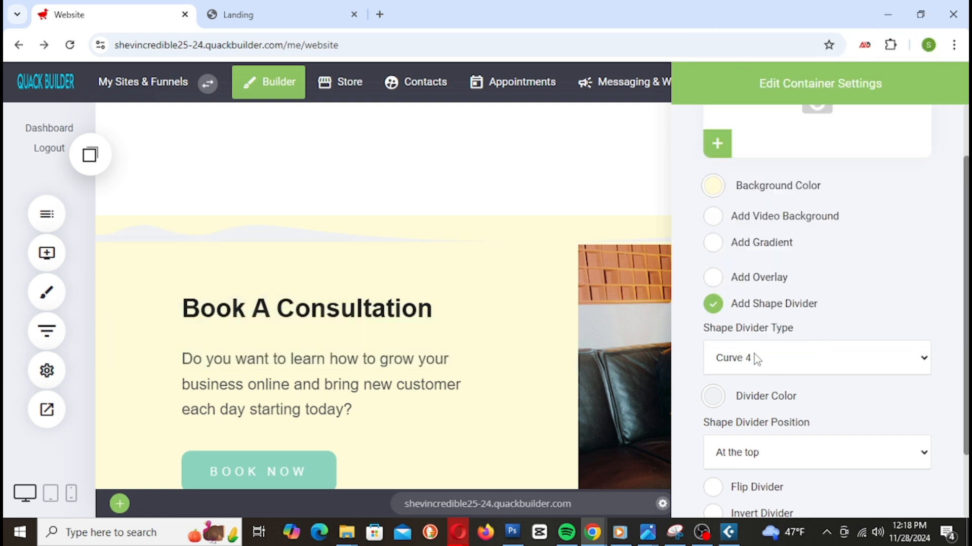
pyautogui.click(756, 359)
pyautogui.click(739, 38)
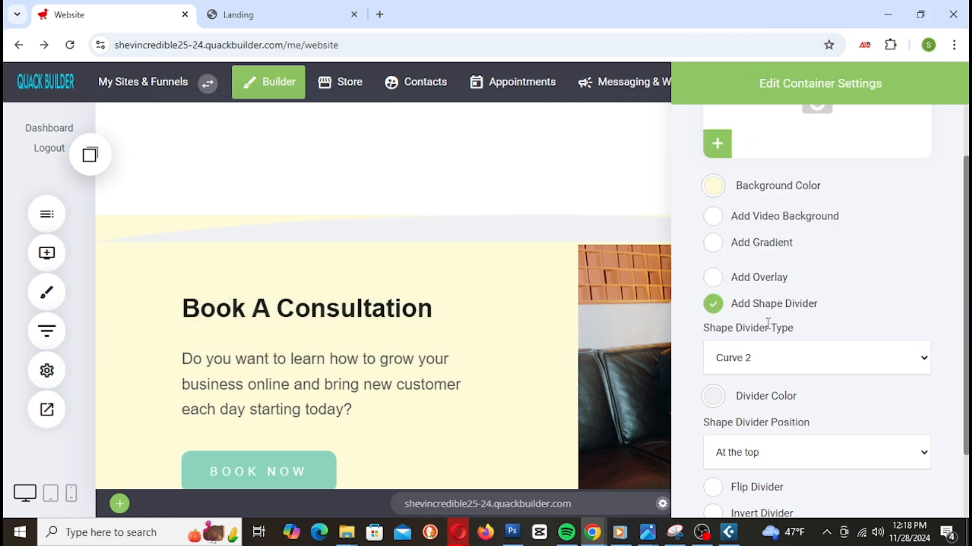
pyautogui.click(757, 363)
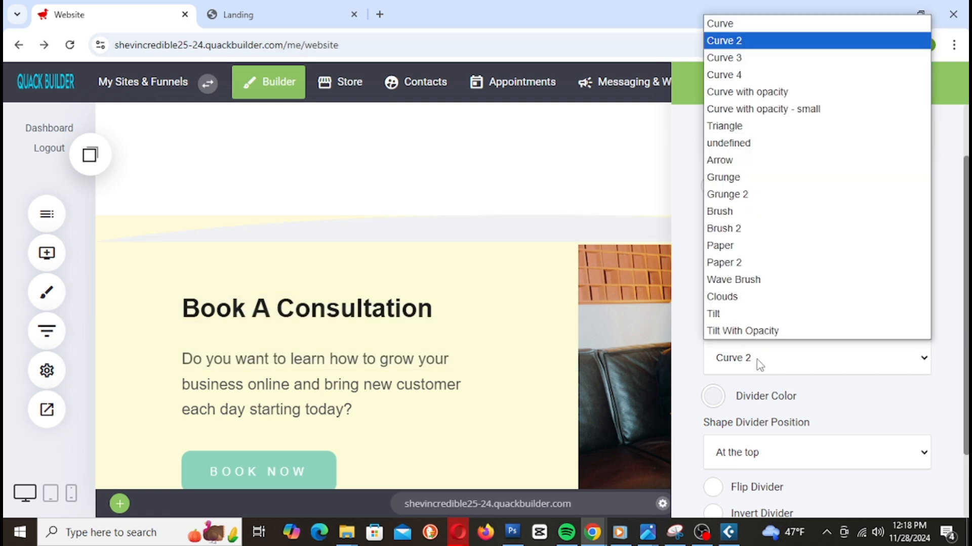
pyautogui.click(750, 25)
pyautogui.click(768, 378)
pyautogui.click(739, 265)
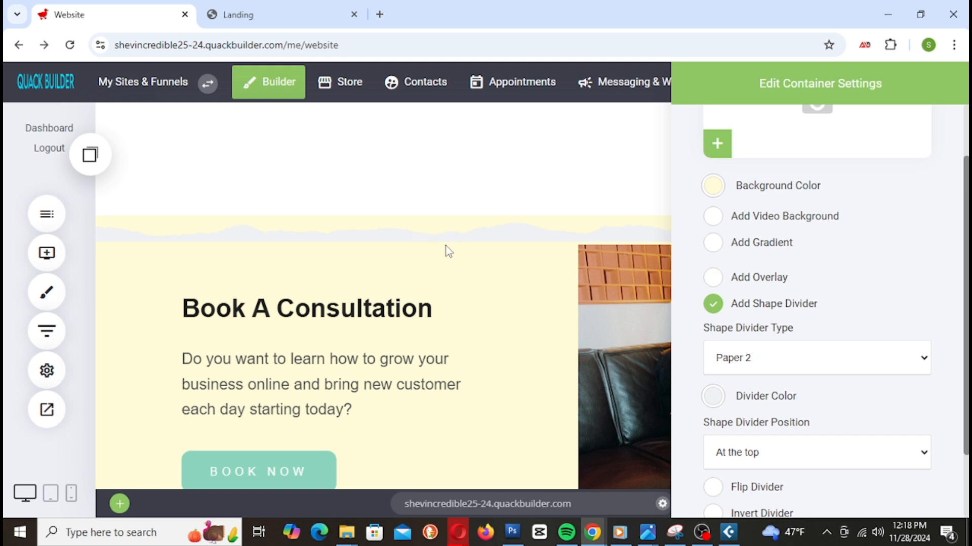
# Step: Colour the Paper 2 divider black, keep it at the top, invert it, and save
pyautogui.click(712, 397)
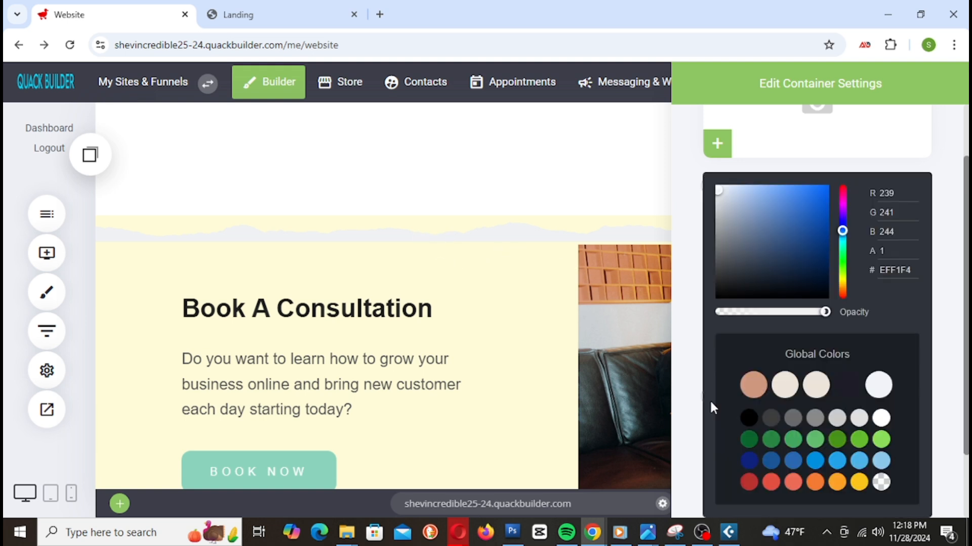
pyautogui.moveTo(718, 200); pyautogui.dragTo(691, 325)
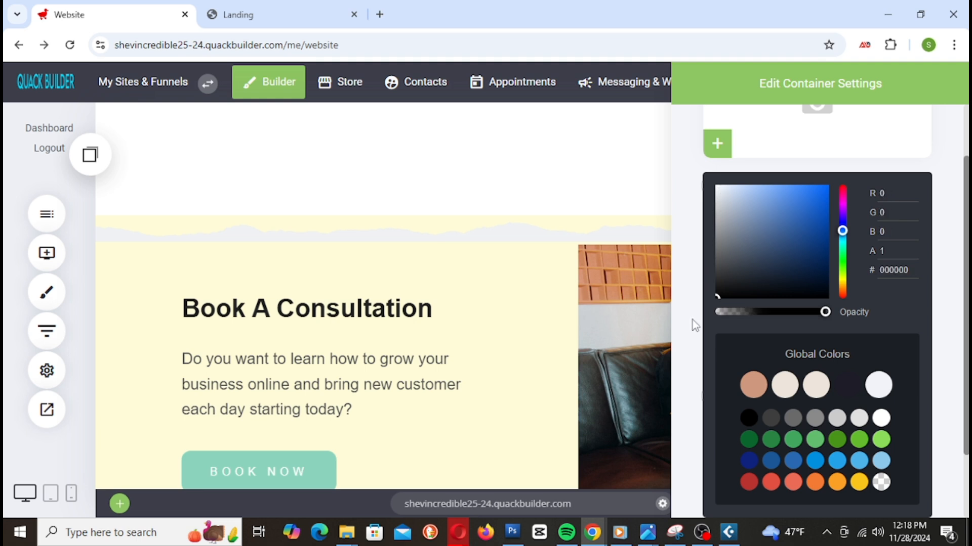
pyautogui.click(695, 256)
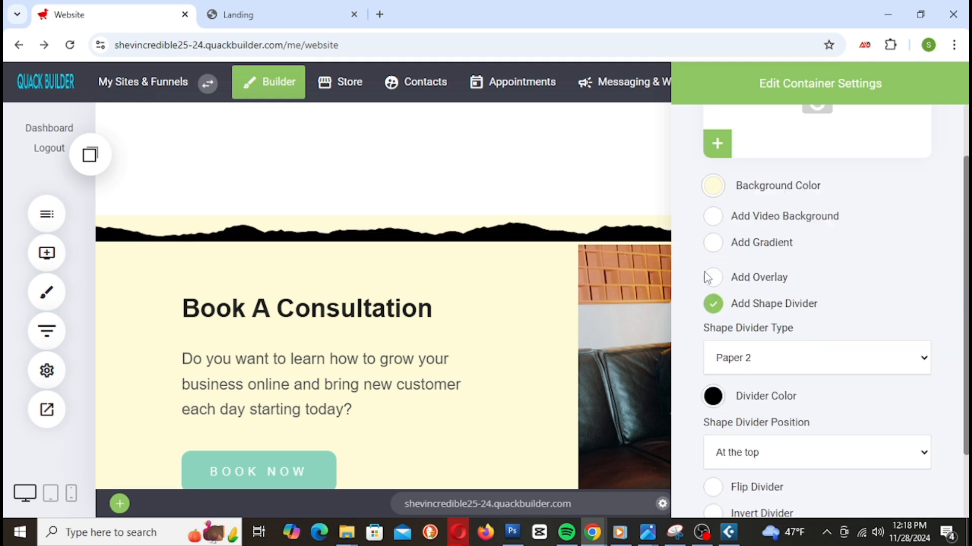
pyautogui.scroll(-2, 769, 385)
pyautogui.click(760, 374)
pyautogui.click(760, 375)
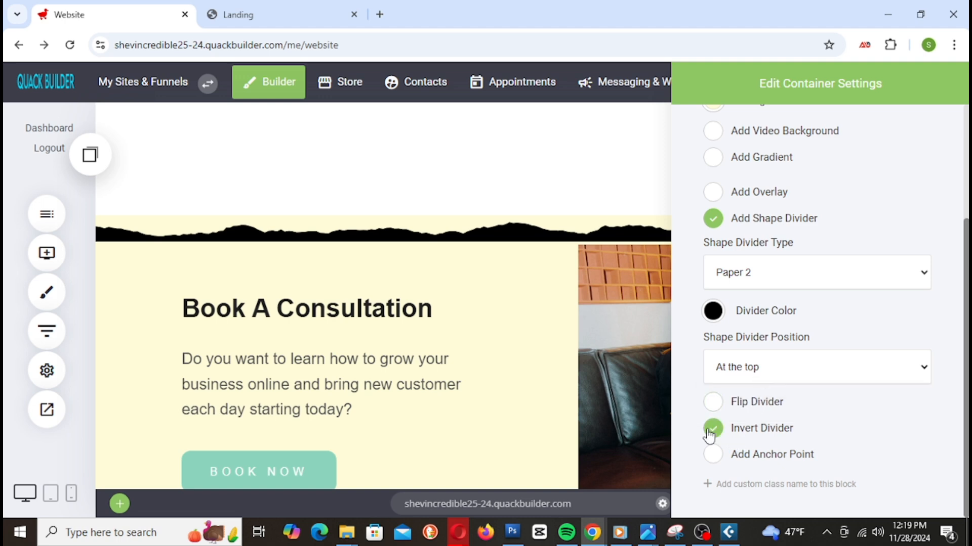
pyautogui.click(391, 233)
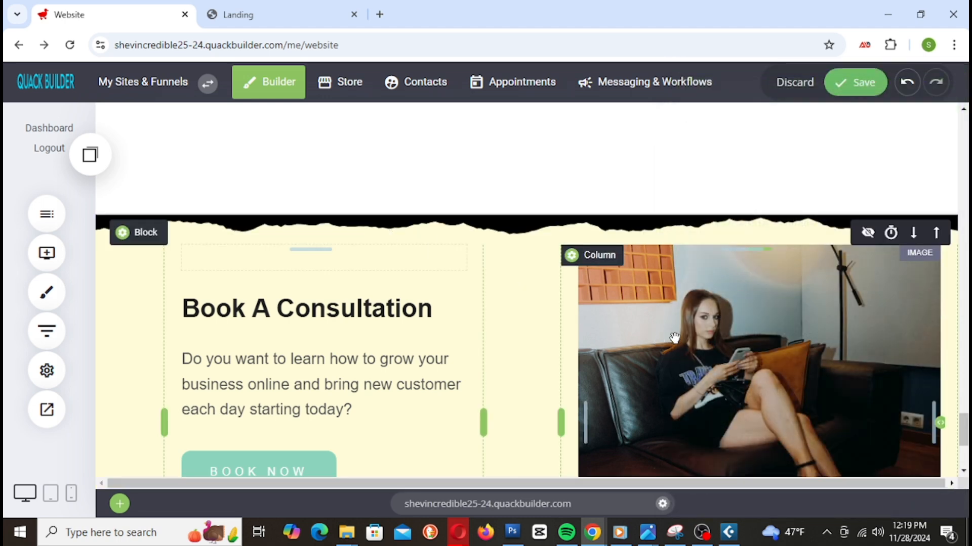
pyautogui.click(859, 90)
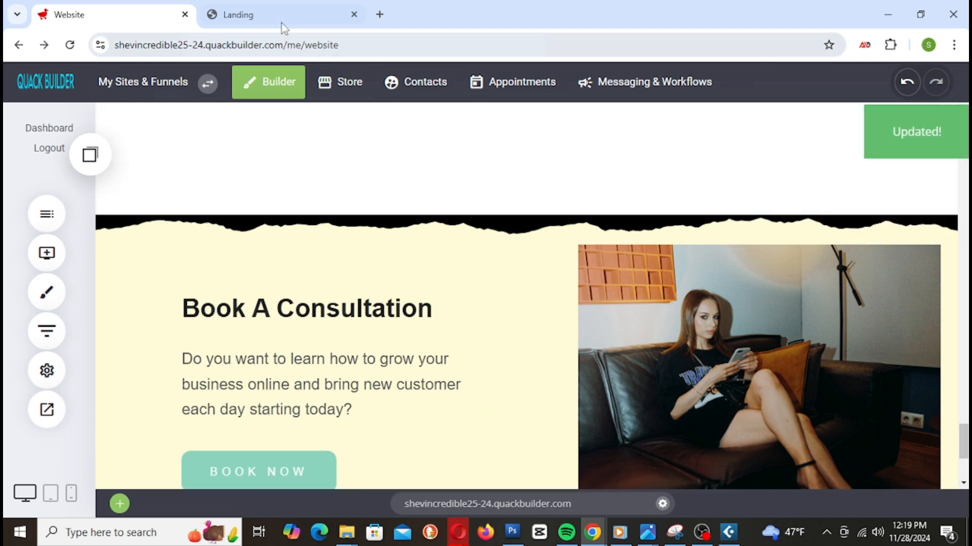
pyautogui.click(264, 22)
# Step: Reload the landing preview and scroll through the torn black edge above Book A Consultation down to the footer
pyautogui.rightClick(266, 21)
pyautogui.click(342, 151)
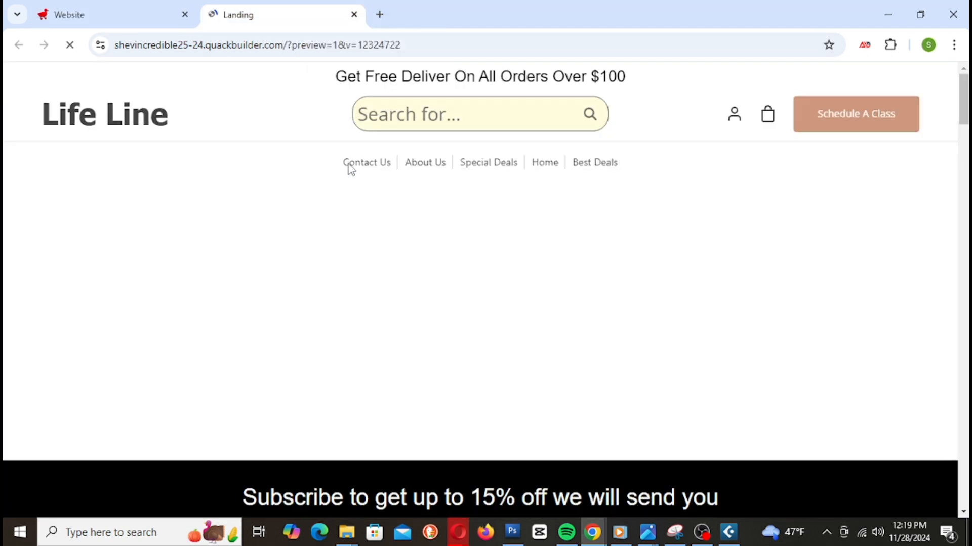
pyautogui.scroll(7, 649, 297)
pyautogui.scroll(-5, 651, 296)
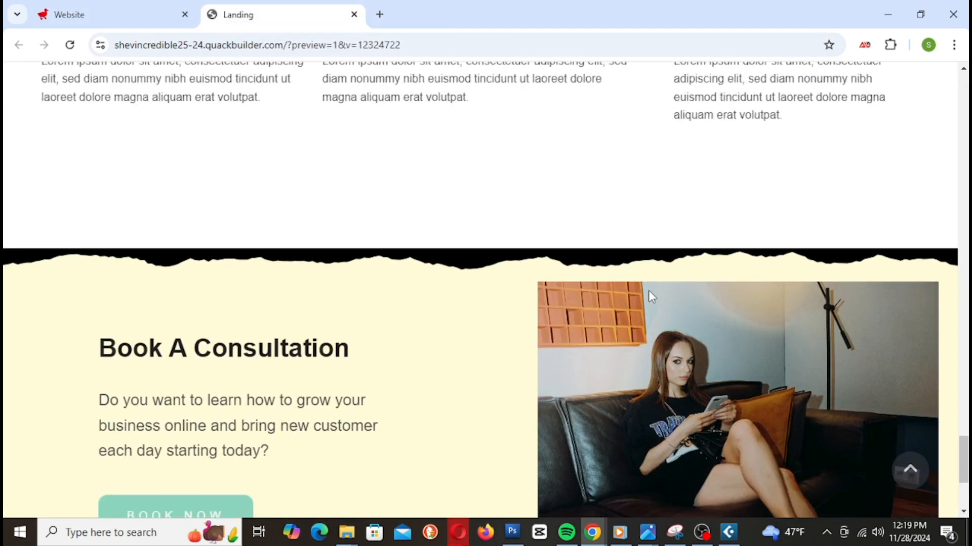
pyautogui.scroll(-4, 430, 228)
pyautogui.scroll(10, 431, 226)
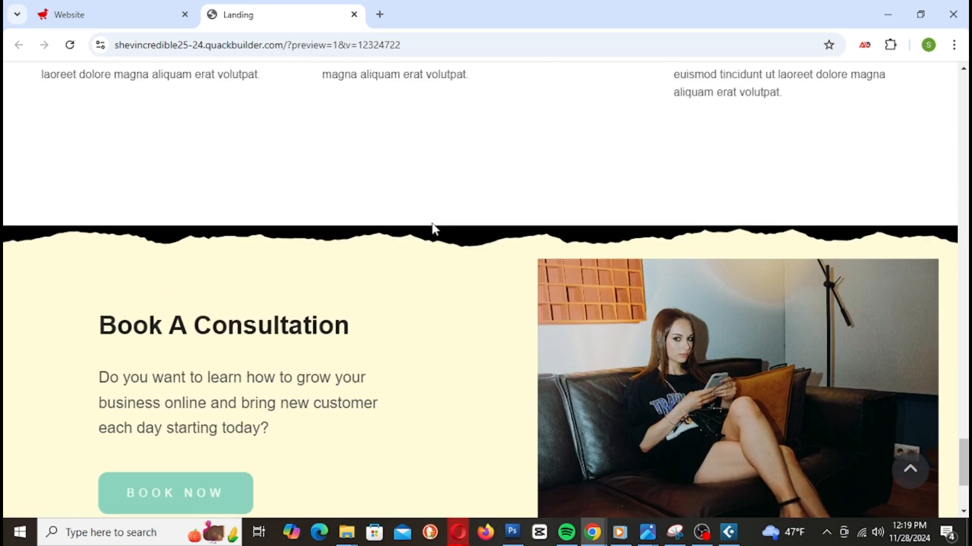
pyautogui.scroll(10, 439, 237)
pyautogui.scroll(-14, 440, 235)
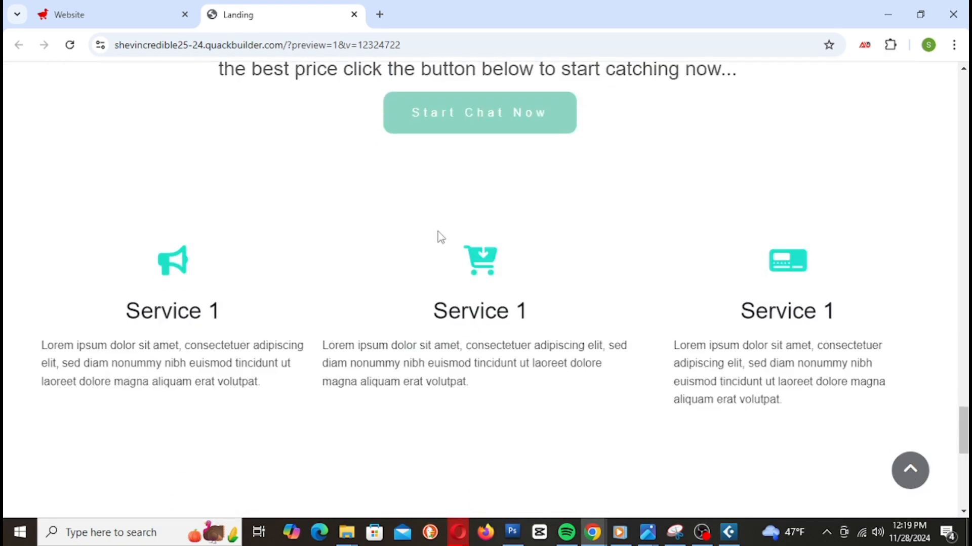
pyautogui.scroll(-1, 439, 237)
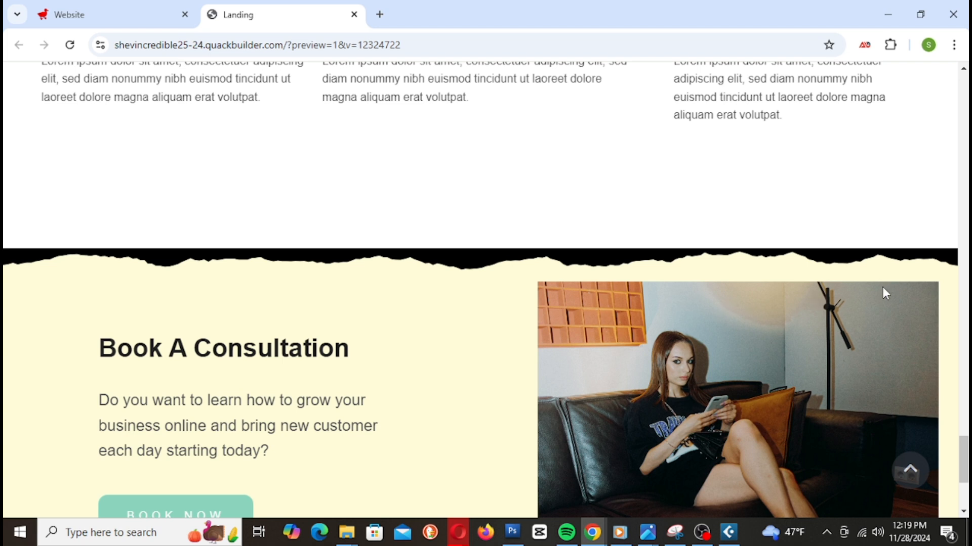
pyautogui.scroll(-1, 709, 288)
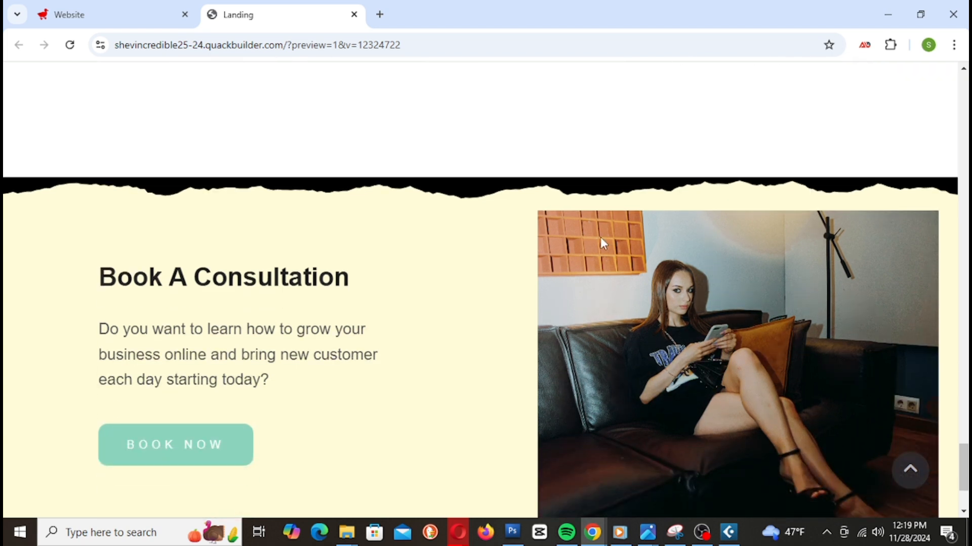
pyautogui.scroll(-2, 601, 240)
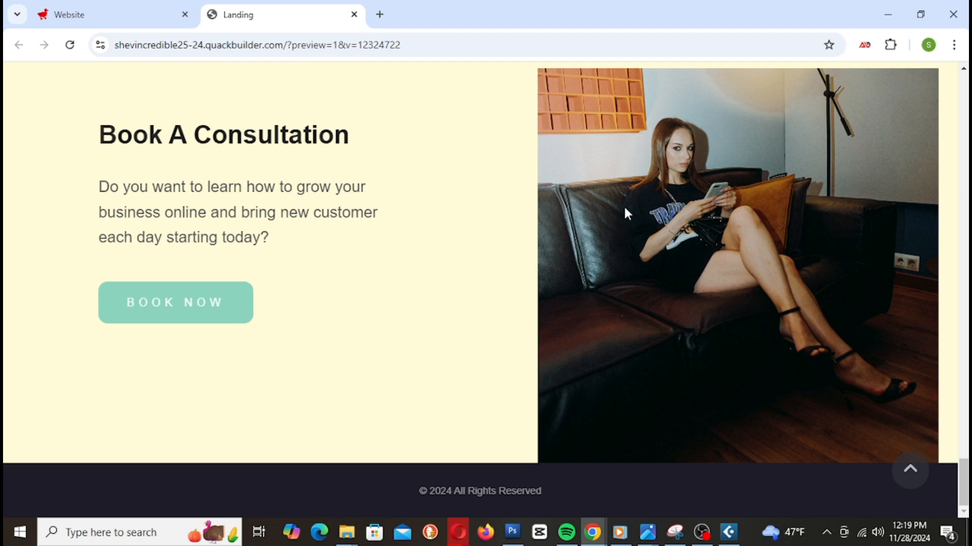
pyautogui.scroll(5, 634, 213)
pyautogui.scroll(-5, 635, 213)
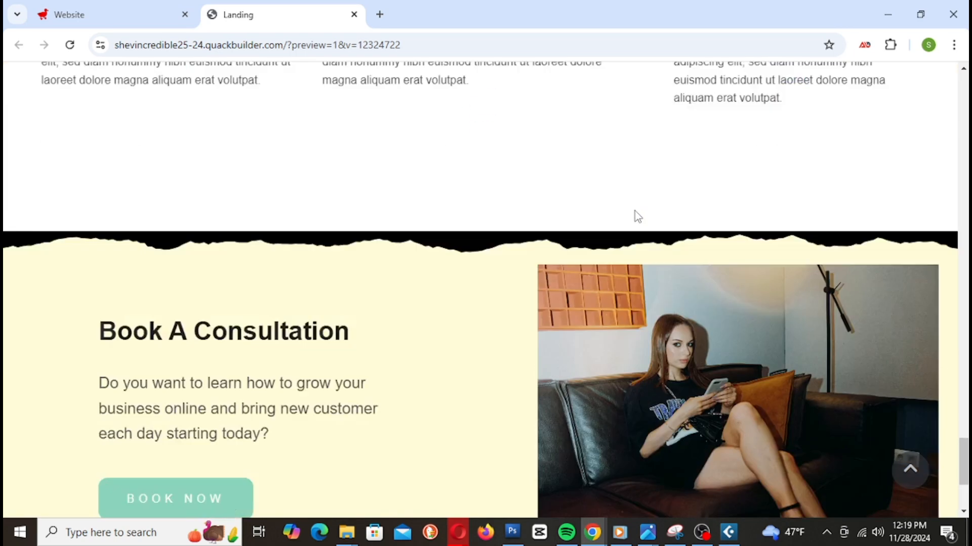
pyautogui.scroll(4, 634, 210)
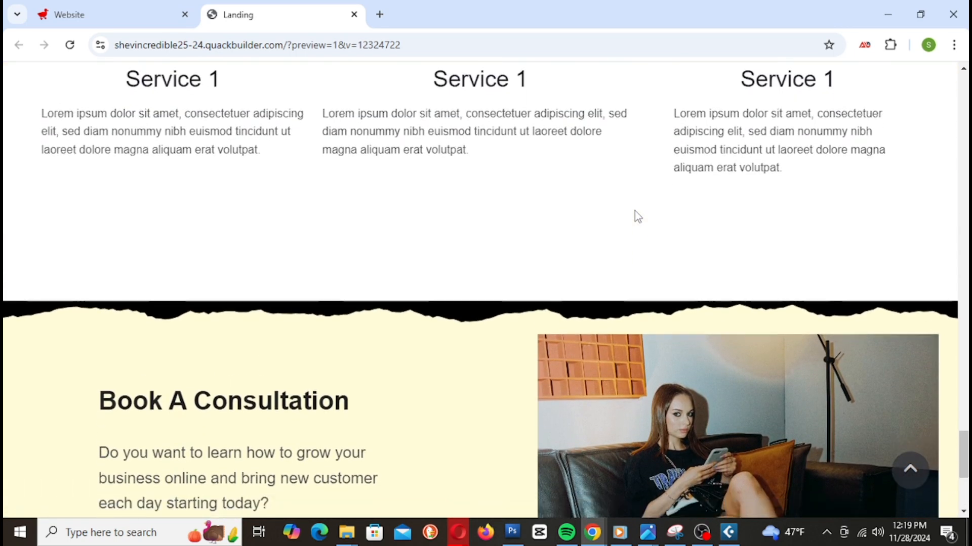
pyautogui.scroll(-3, 635, 211)
pyautogui.scroll(-1, 636, 211)
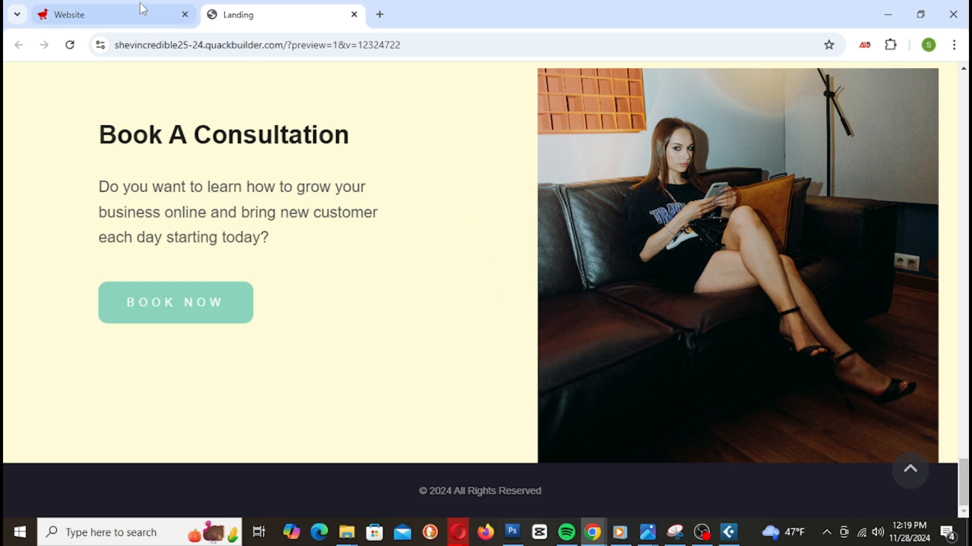
pyautogui.click(83, 13)
pyautogui.scroll(-4, 584, 255)
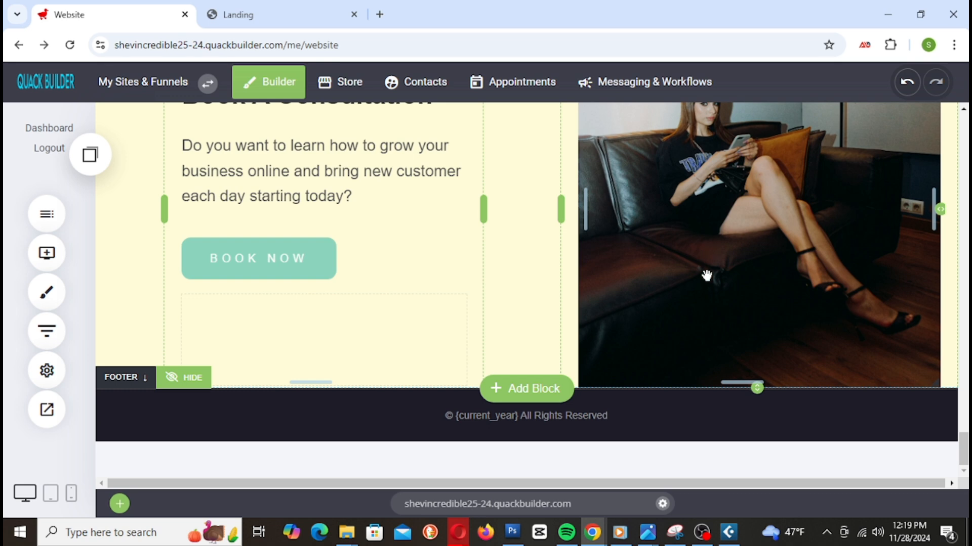
pyautogui.click(540, 388)
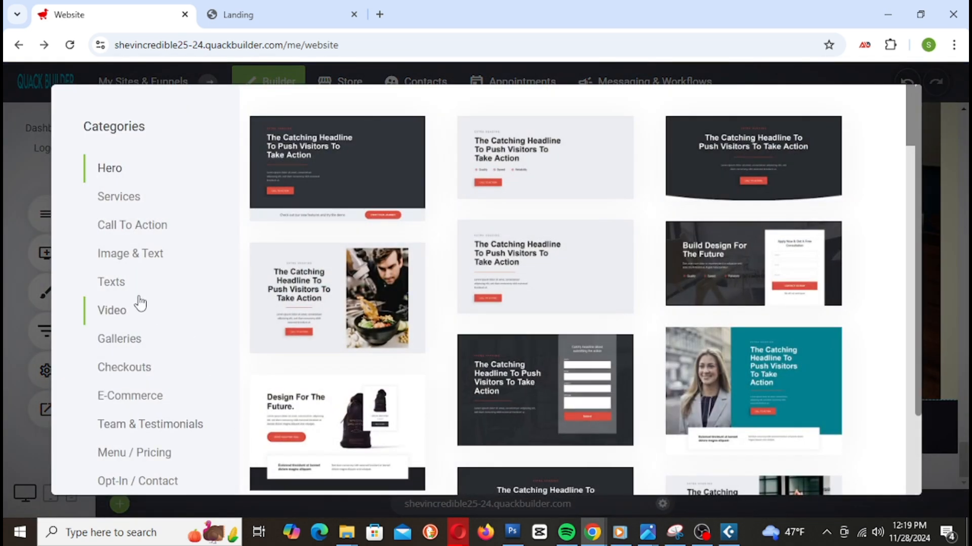
pyautogui.scroll(-2, 132, 299)
pyautogui.click(128, 420)
pyautogui.scroll(1, 774, 304)
pyautogui.scroll(1, 796, 338)
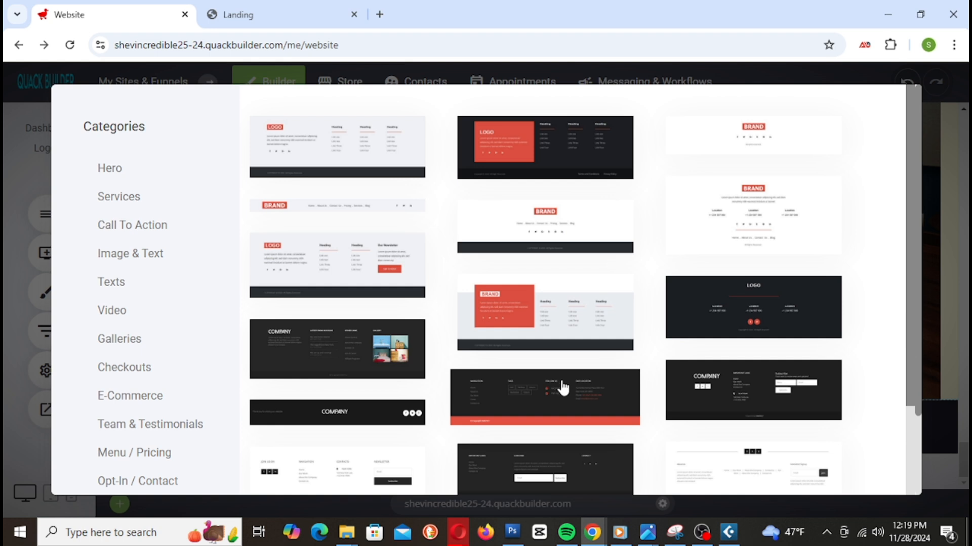
pyautogui.scroll(-2, 714, 266)
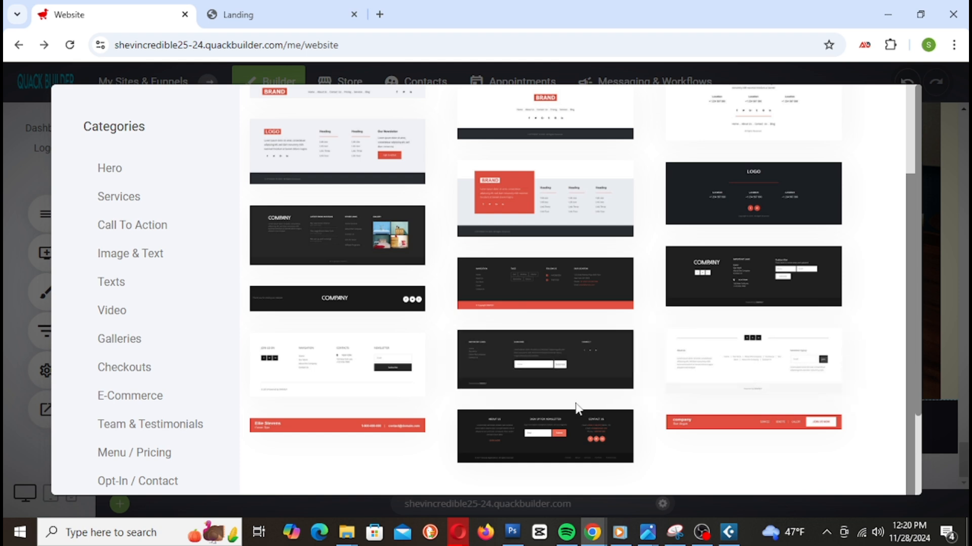
pyautogui.scroll(1, 560, 442)
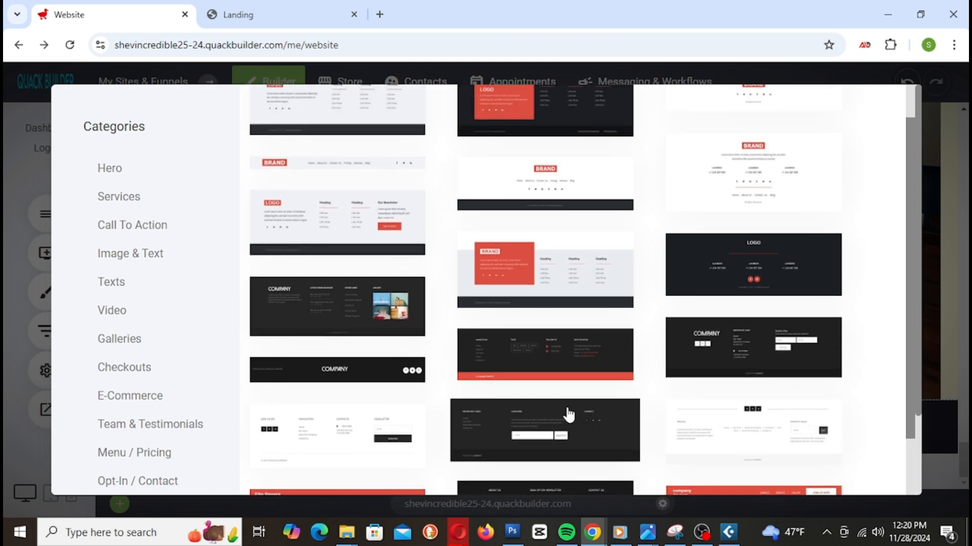
pyautogui.scroll(-1, 561, 404)
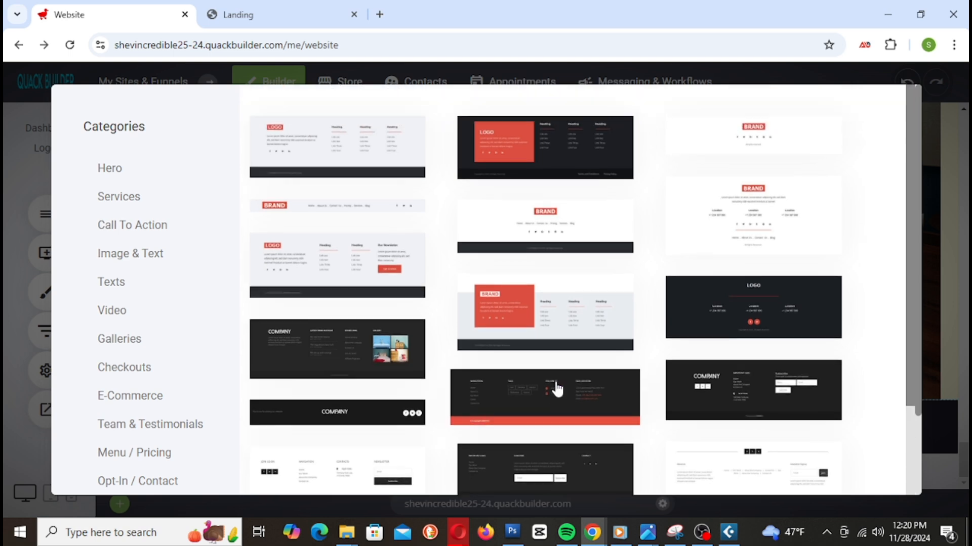
pyautogui.scroll(-2, 551, 410)
pyautogui.scroll(2, 550, 411)
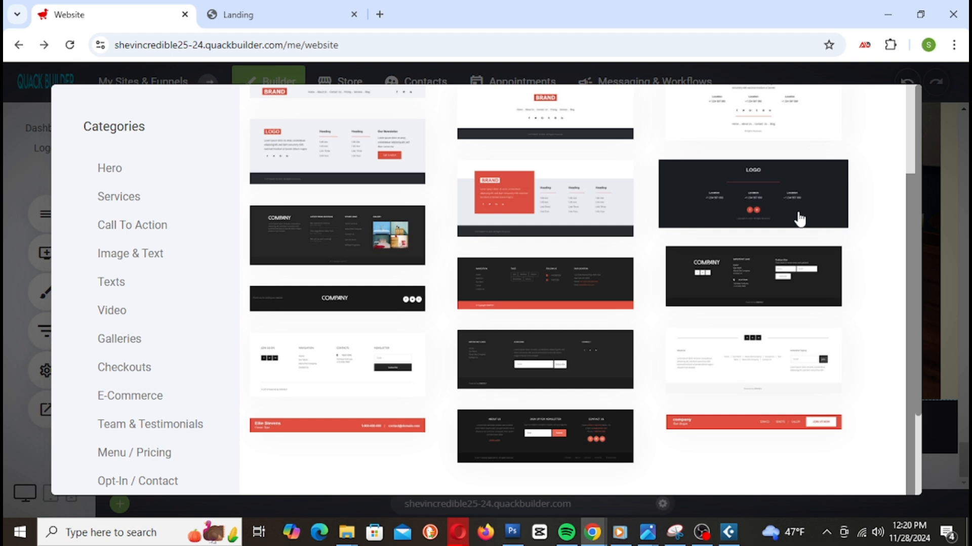
pyautogui.scroll(1, 802, 228)
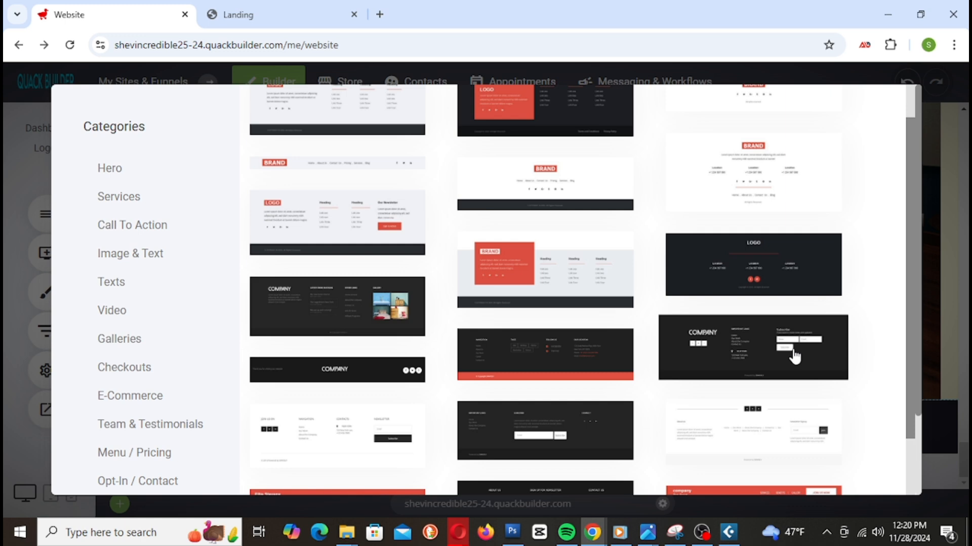
pyautogui.click(743, 360)
# Step: Save the page with the newly inserted dark COMPANY footer
pyautogui.scroll(-3, 737, 299)
pyautogui.scroll(3, 730, 304)
pyautogui.scroll(-2, 726, 329)
pyautogui.scroll(5, 723, 323)
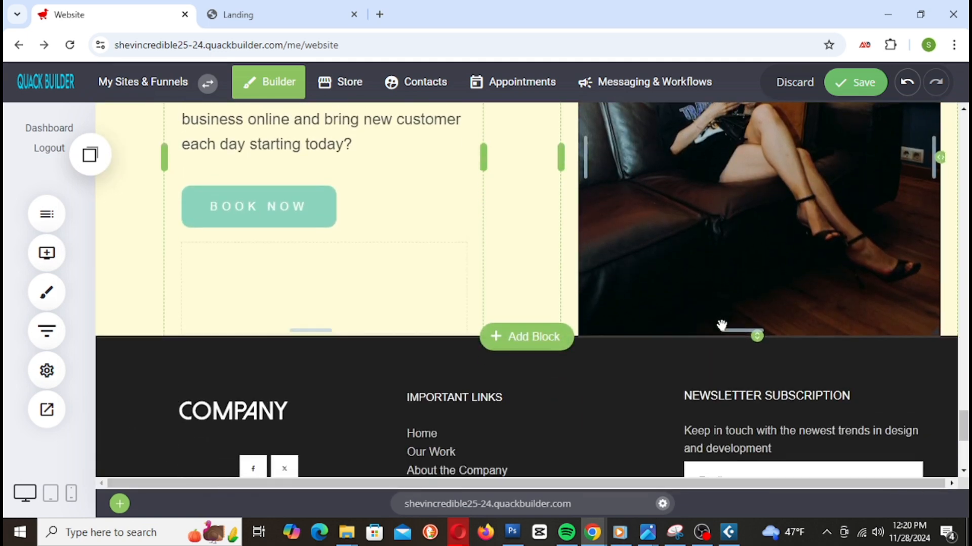
pyautogui.click(862, 81)
pyautogui.scroll(-5, 759, 228)
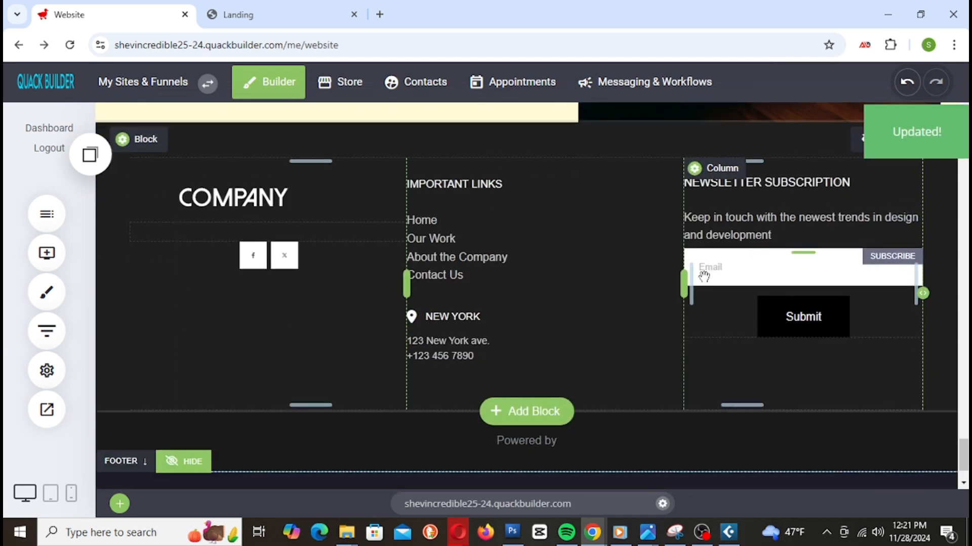
pyautogui.scroll(2, 304, 253)
# Step: Select the COMPANY logo image in the footer
pyautogui.click(234, 274)
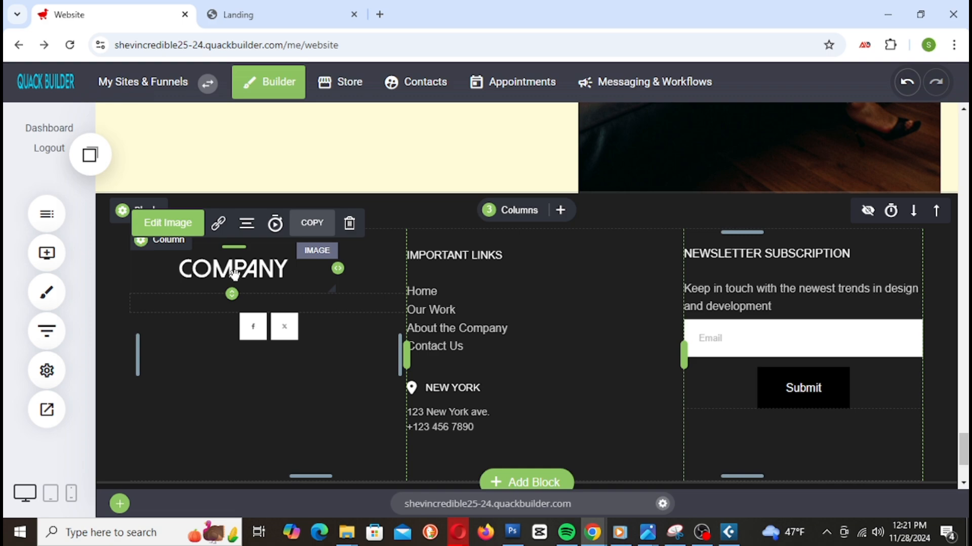
pyautogui.scroll(10, 234, 273)
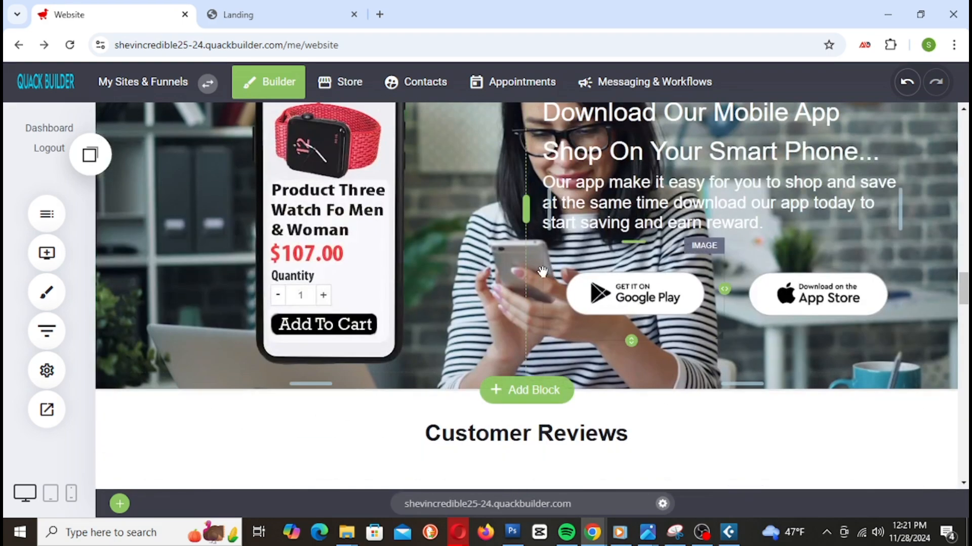
pyautogui.scroll(-10, 542, 272)
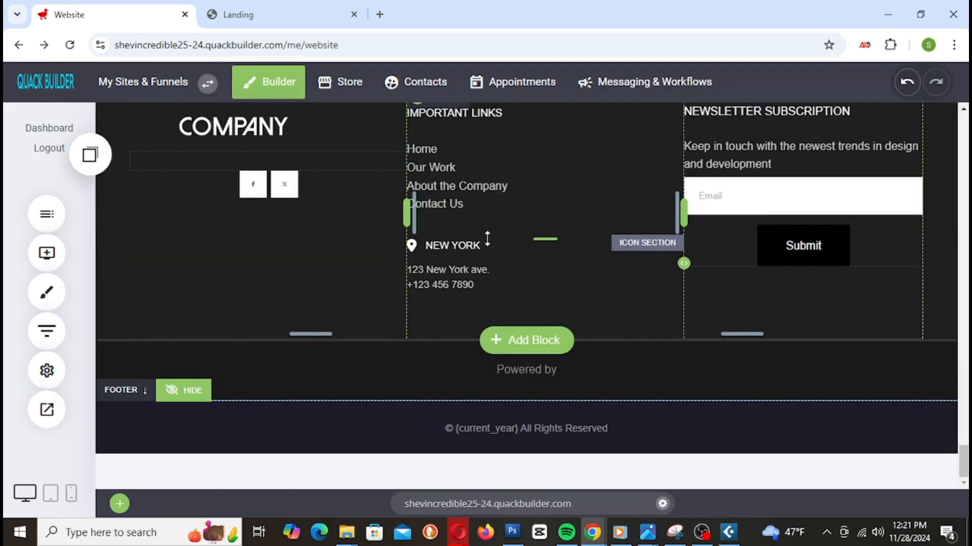
# Step: Copy the Life Line logo text from the top of the Landing preview, then return to the Website editor
pyautogui.scroll(4, 487, 238)
pyautogui.click(256, 12)
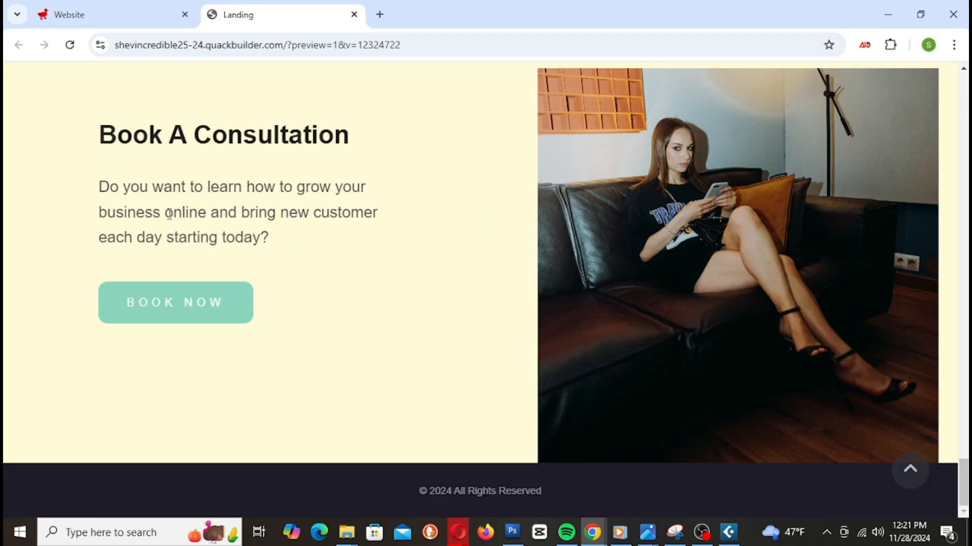
pyautogui.scroll(15, 206, 186)
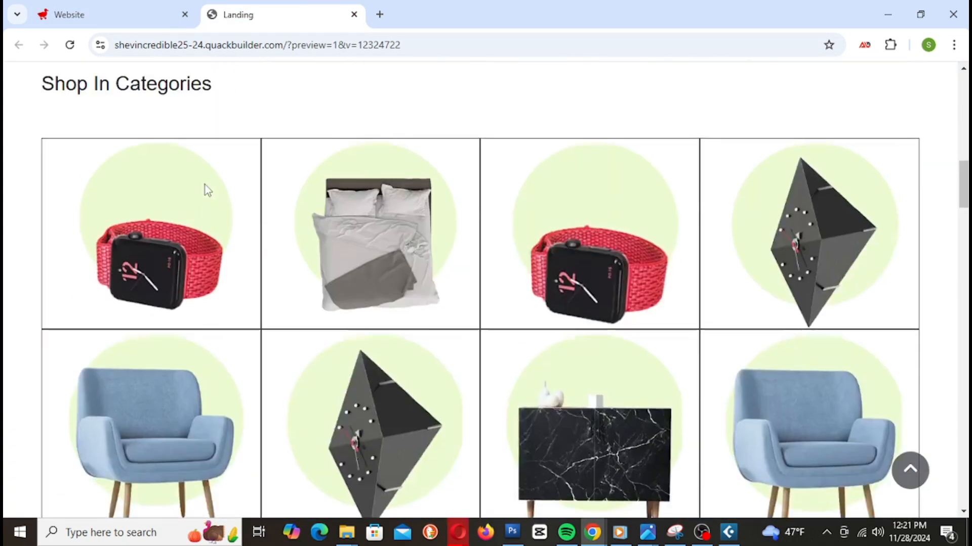
pyautogui.scroll(6, 207, 190)
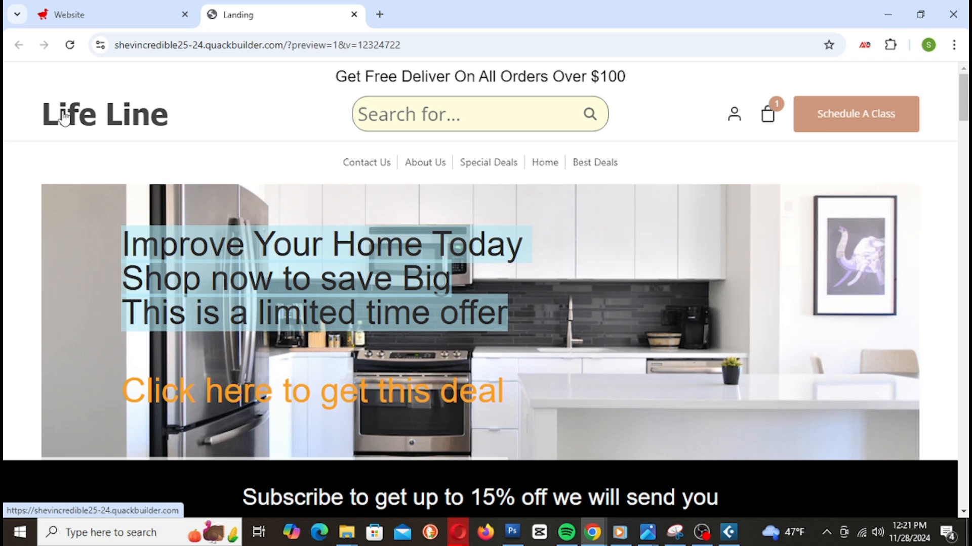
pyautogui.moveTo(43, 116); pyautogui.dragTo(169, 124)
pyautogui.rightClick(167, 123)
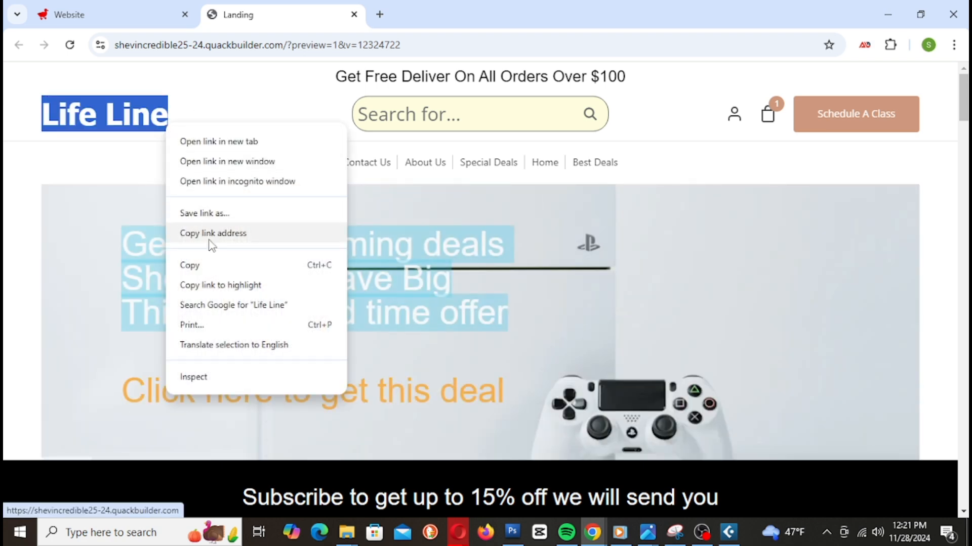
pyautogui.click(215, 266)
pyautogui.click(124, 10)
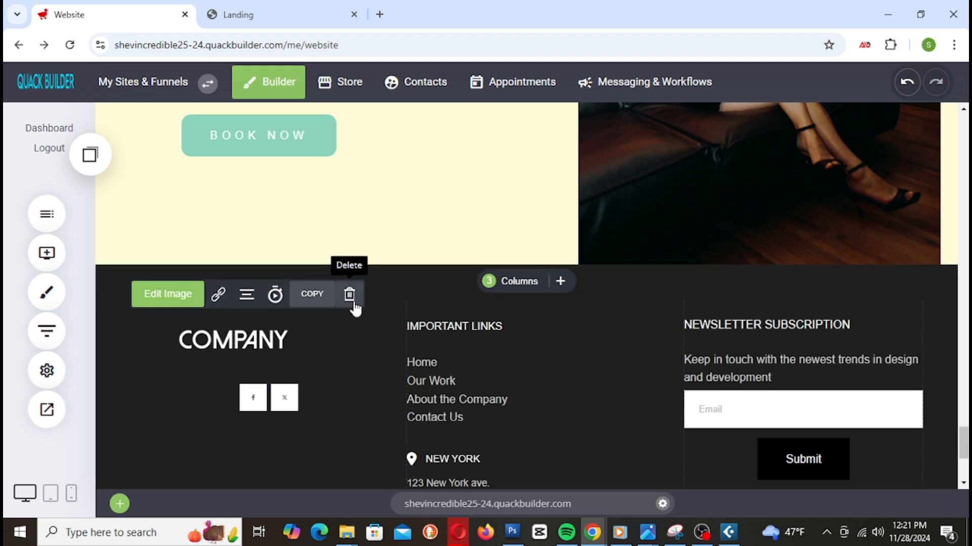
# Step: Add a white (FFFFFF) Life Line heading to the footer and delete the COMPANY logo image
pyautogui.click(48, 254)
pyautogui.moveTo(126, 178); pyautogui.dragTo(242, 341)
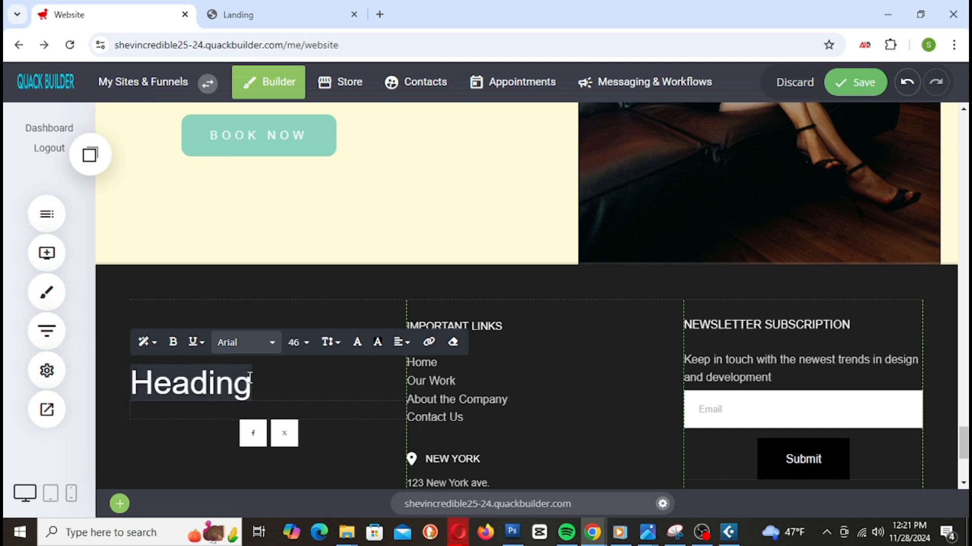
pyautogui.hotkey('ctrl', 'v')
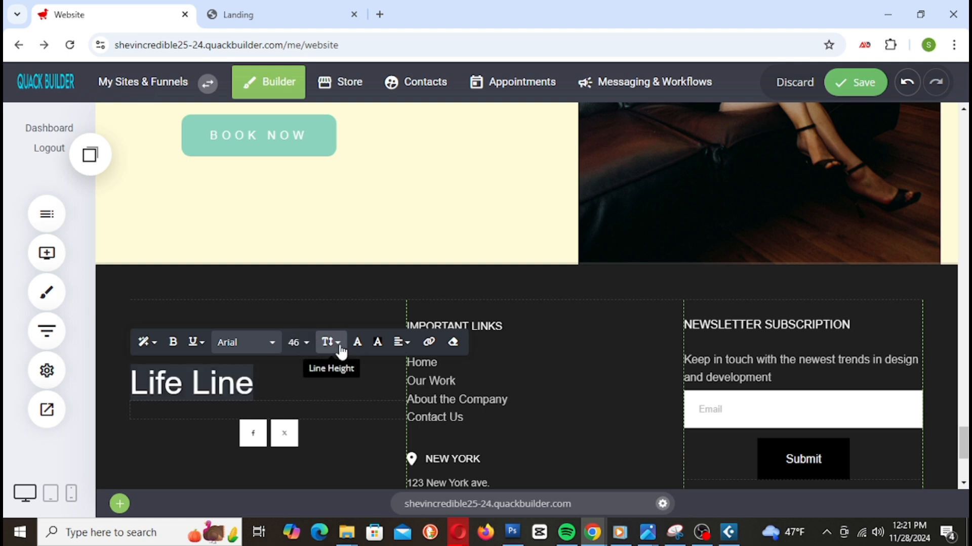
pyautogui.click(357, 342)
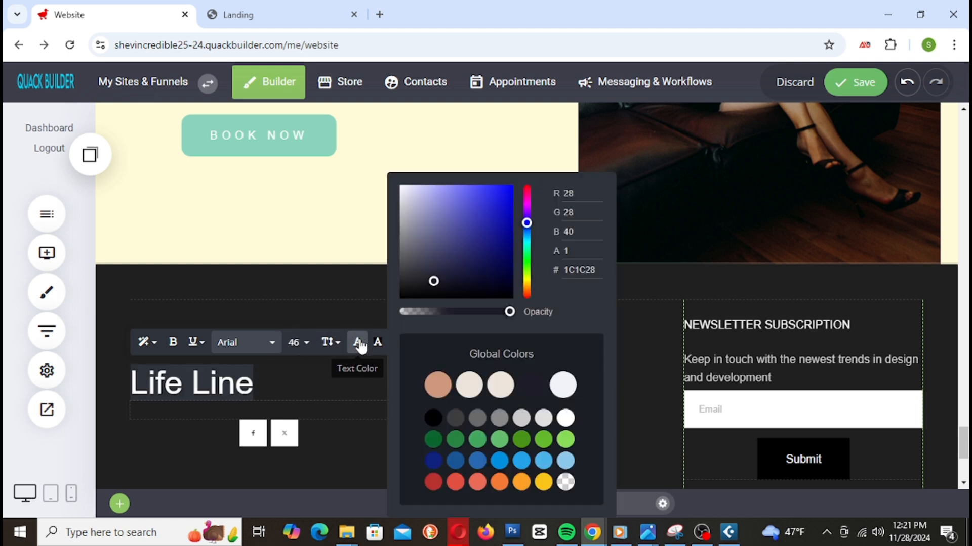
pyautogui.click(408, 198)
pyautogui.moveTo(407, 203); pyautogui.dragTo(398, 185)
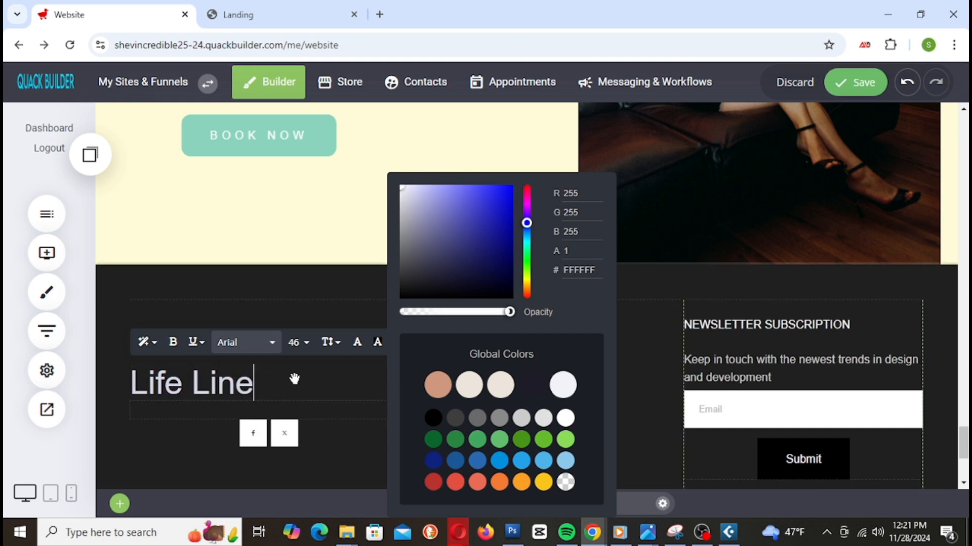
pyautogui.click(119, 365)
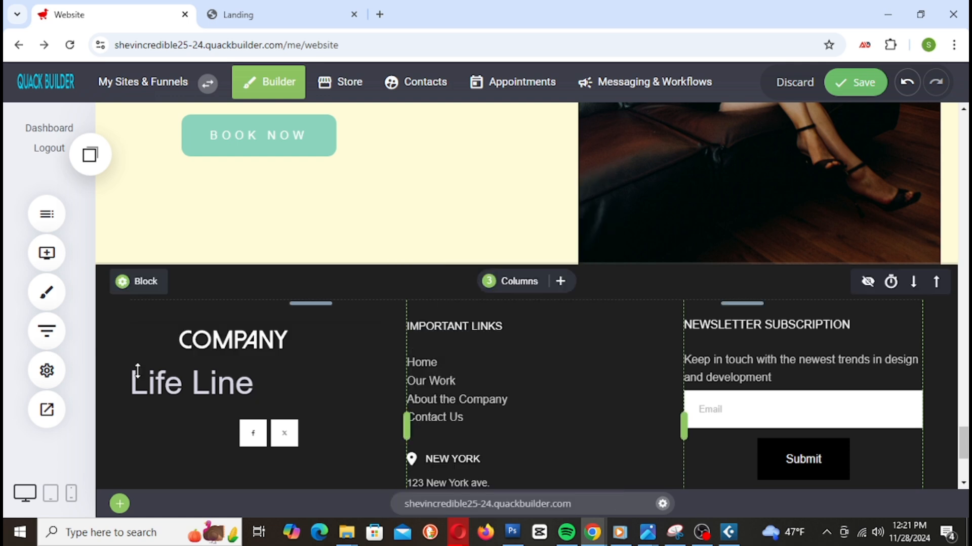
pyautogui.click(238, 339)
pyautogui.click(349, 294)
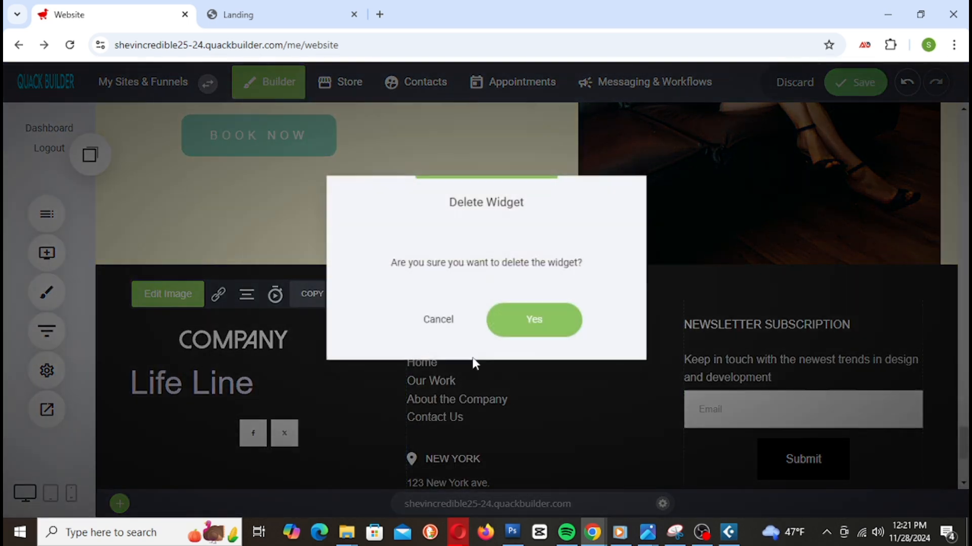
pyautogui.click(572, 324)
# Step: Center-align the Life Line heading and save the page
pyautogui.click(223, 318)
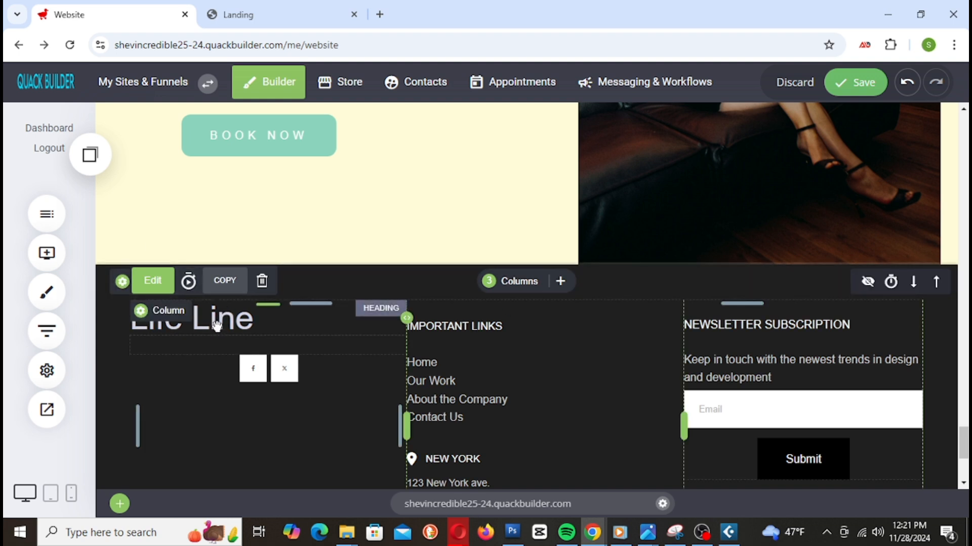
pyautogui.click(217, 326)
pyautogui.doubleClick(246, 321)
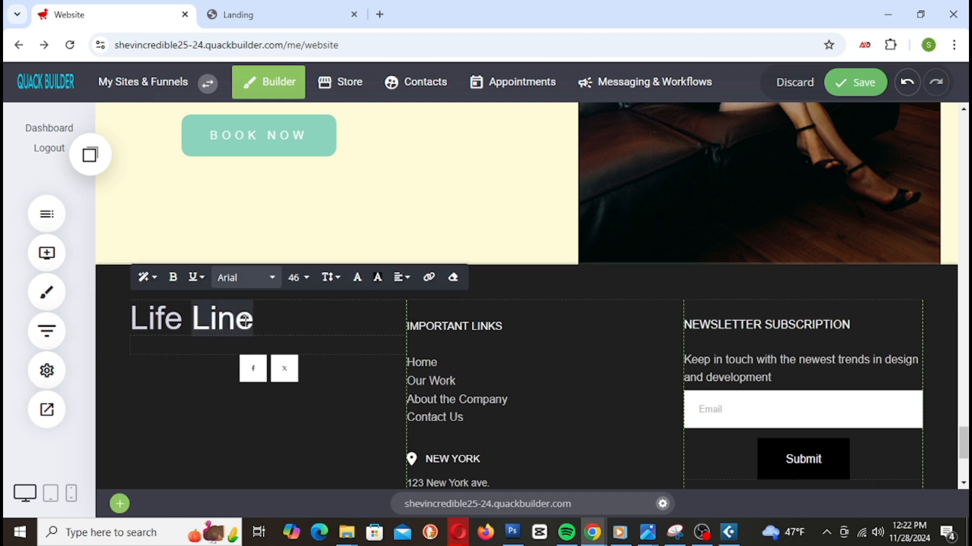
pyautogui.moveTo(271, 320); pyautogui.dragTo(108, 319)
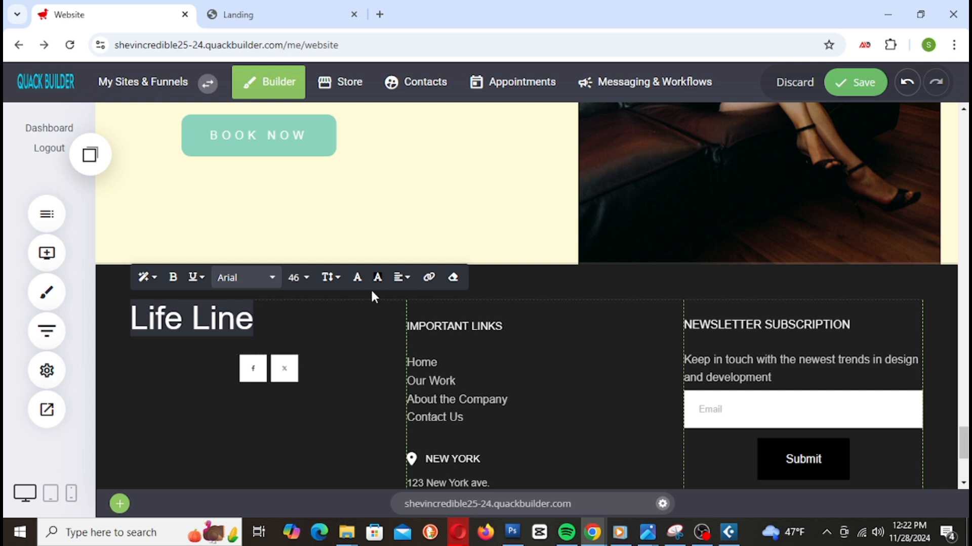
pyautogui.click(401, 277)
pyautogui.click(425, 304)
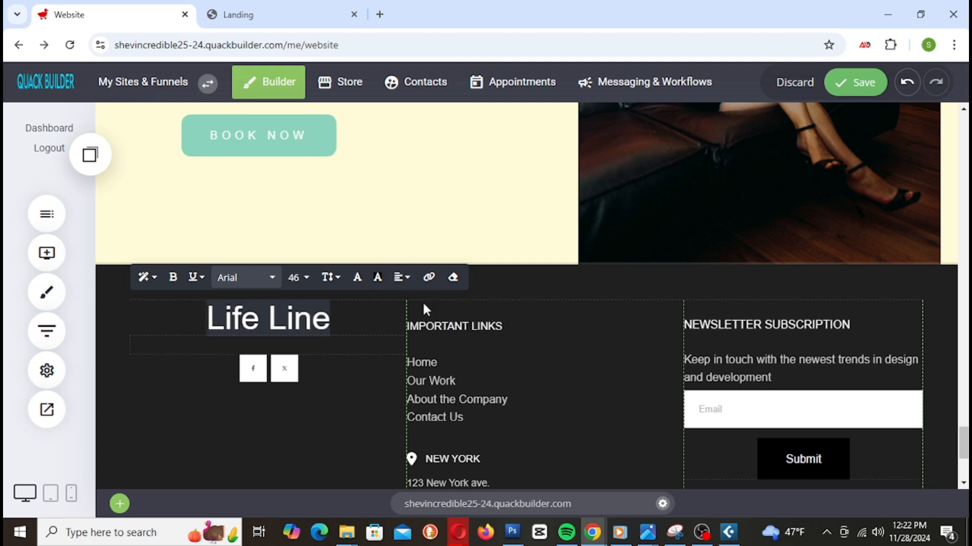
pyautogui.click(288, 420)
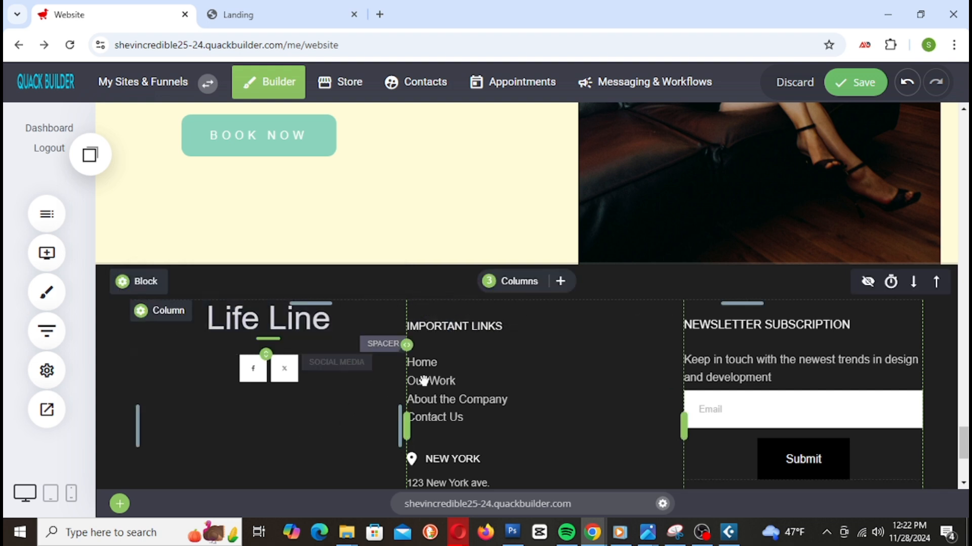
pyautogui.click(874, 85)
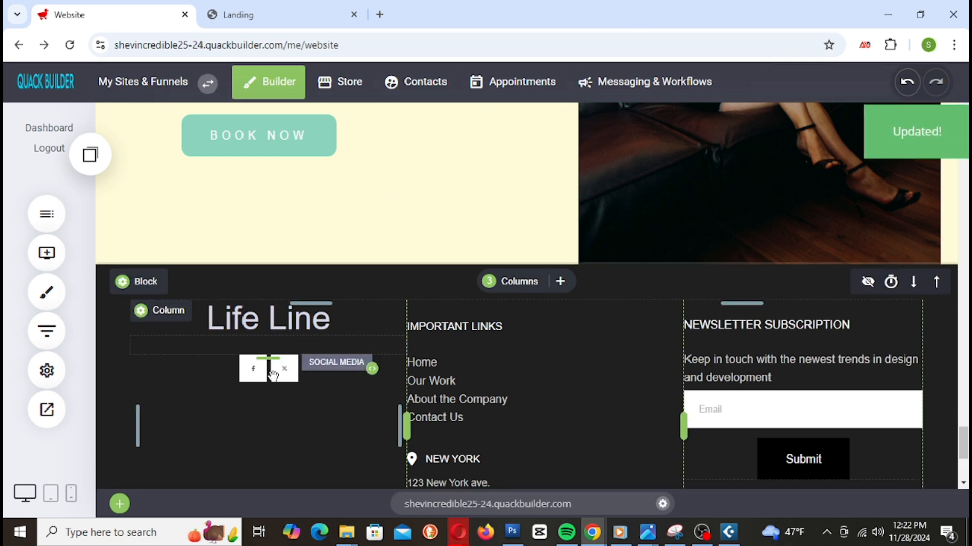
pyautogui.scroll(-4, 534, 375)
# Step: Place a Google map widget below the Life Line heading and check its location setting
pyautogui.scroll(1, 536, 380)
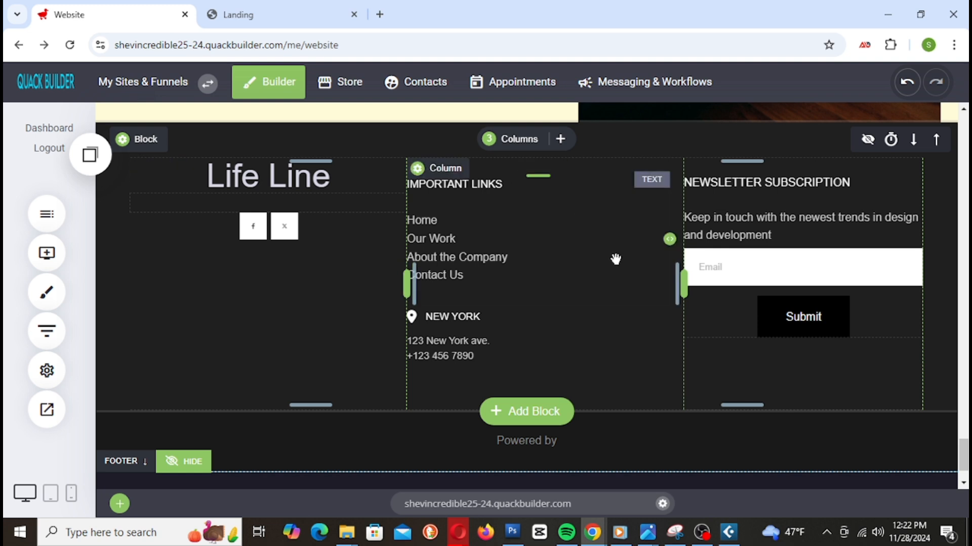
pyautogui.click(58, 259)
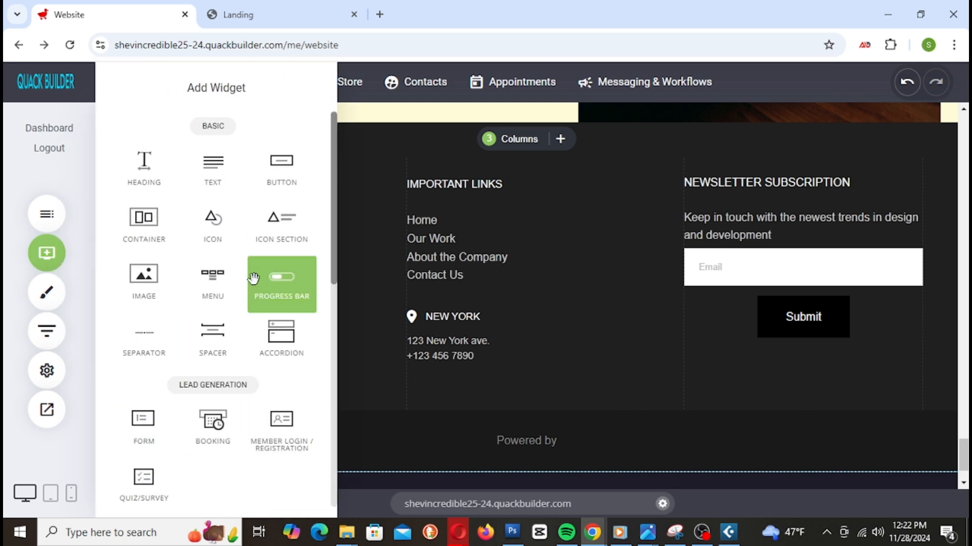
pyautogui.scroll(-3, 248, 314)
pyautogui.scroll(-7, 252, 334)
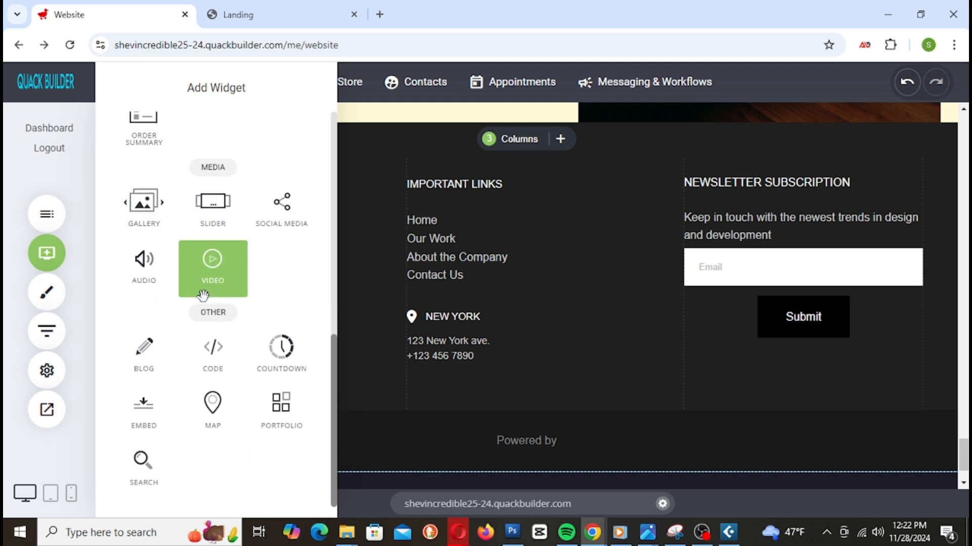
pyautogui.moveTo(212, 405); pyautogui.dragTo(300, 321)
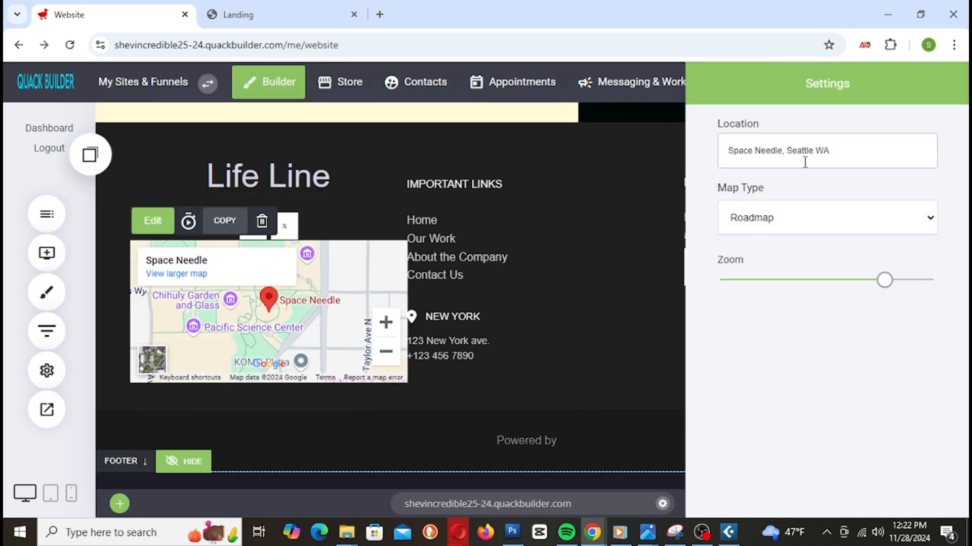
pyautogui.click(771, 158)
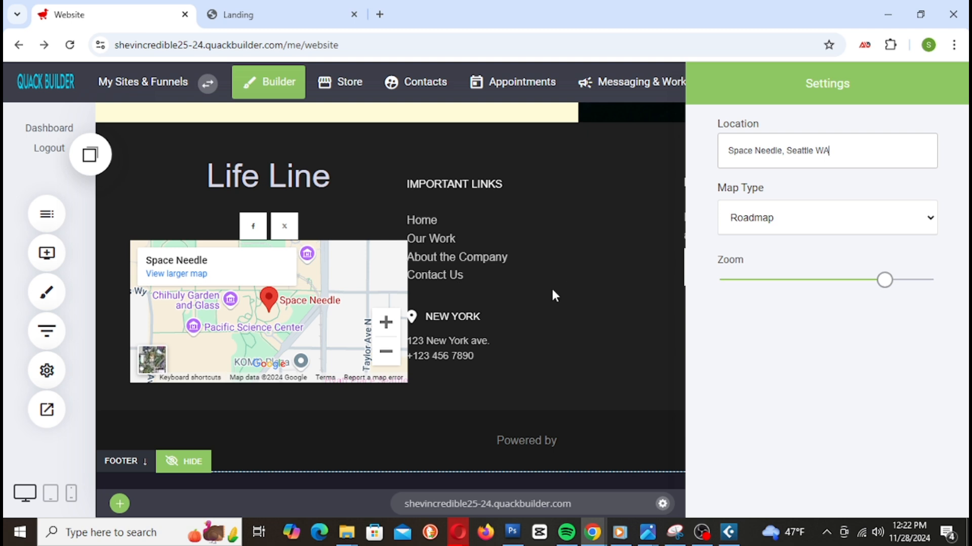
pyautogui.click(561, 311)
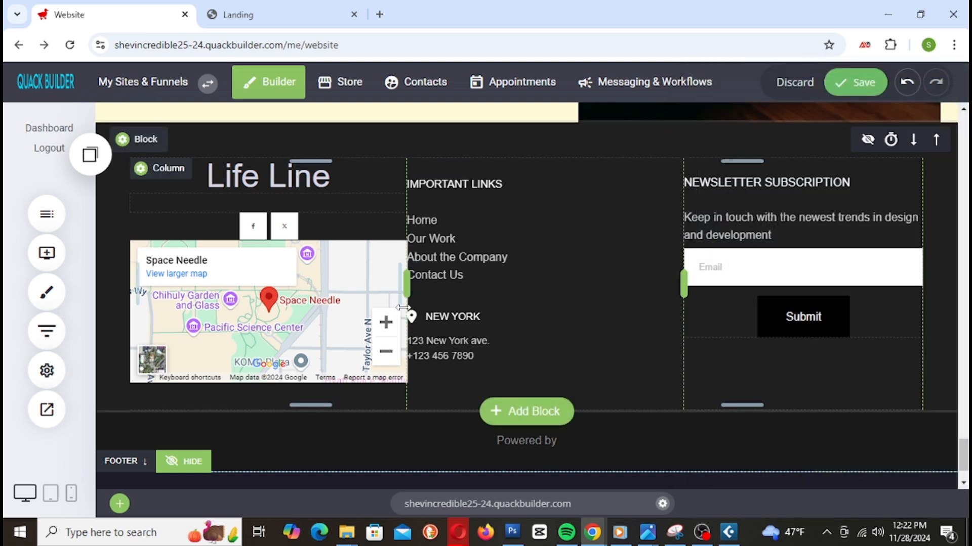
# Step: Narrow the map to about 350 by 200 px, add 25px space above it, and save
pyautogui.moveTo(395, 316)
pyautogui.moveTo(403, 314); pyautogui.dragTo(378, 312)
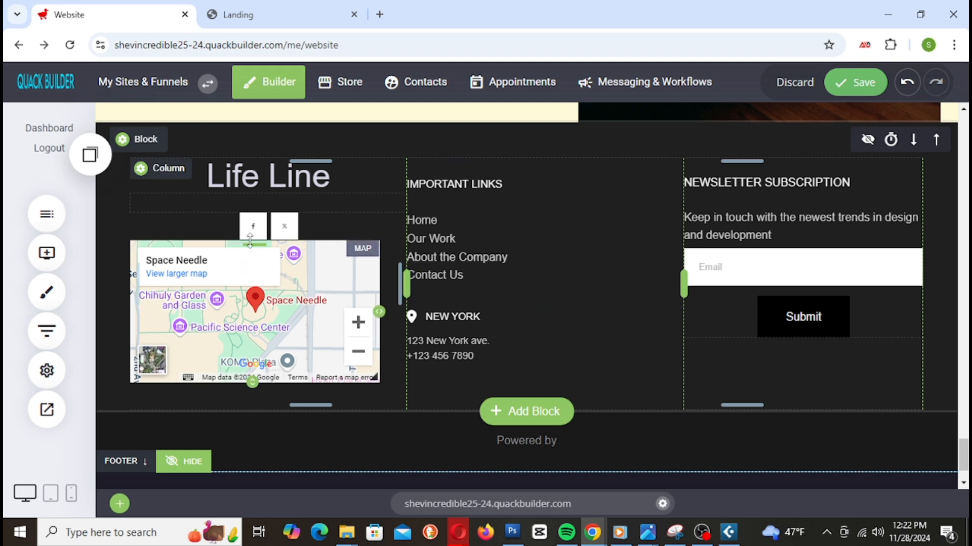
pyautogui.moveTo(249, 240)
pyautogui.mouseDown()
pyautogui.moveTo(248, 260)
pyautogui.moveTo(259, 251)
pyautogui.mouseUp()
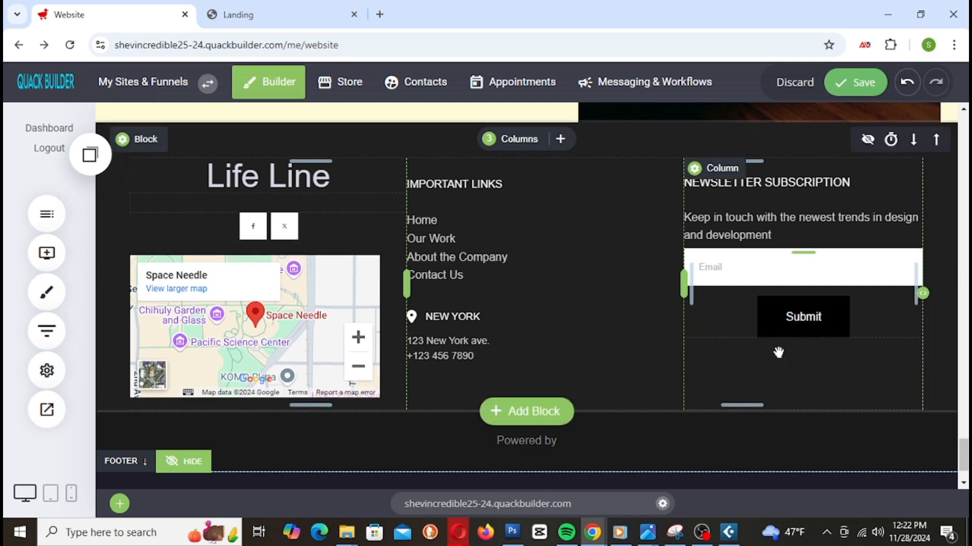
pyautogui.click(866, 87)
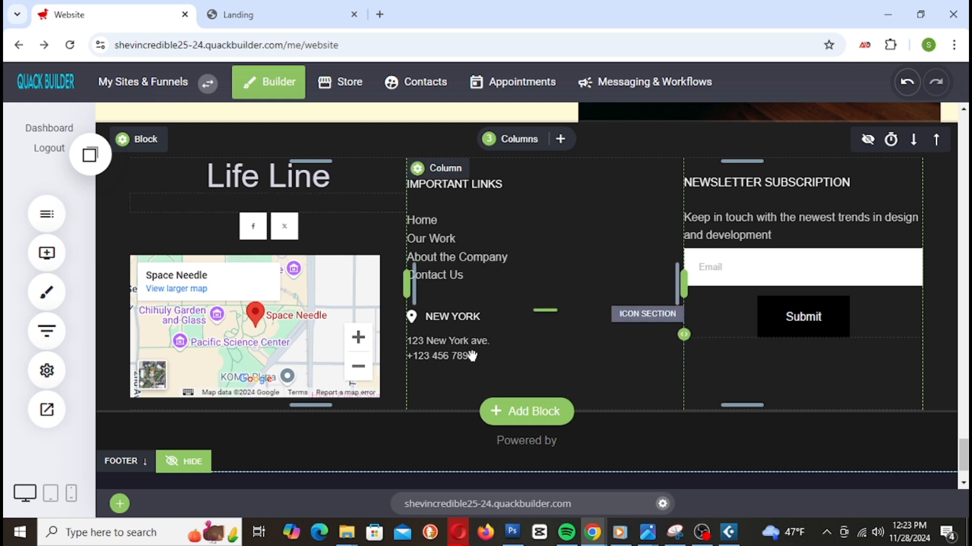
# Step: Add a text block in the first footer column and replace its Lorem ipsum with 'Contact Us For Help If You Need It'
pyautogui.click(55, 257)
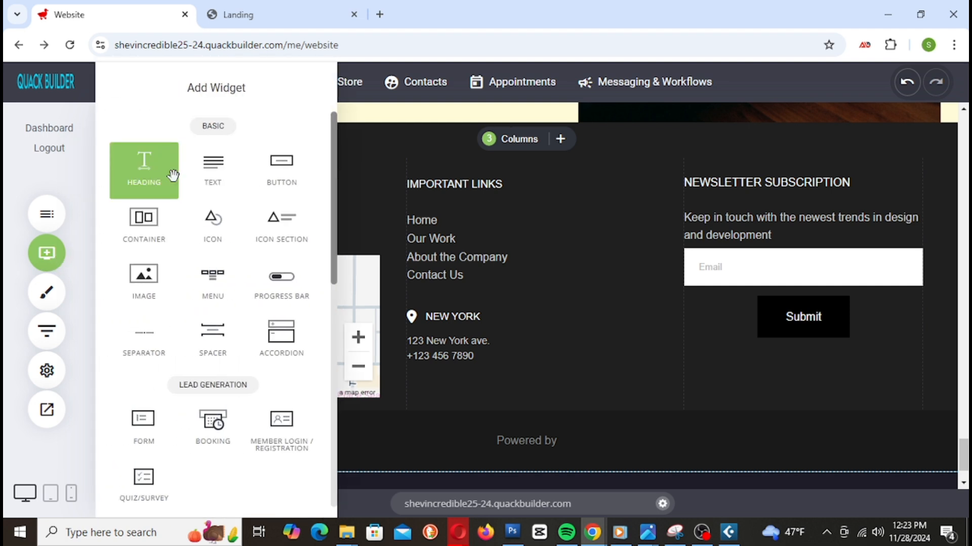
pyautogui.moveTo(212, 177); pyautogui.dragTo(280, 204)
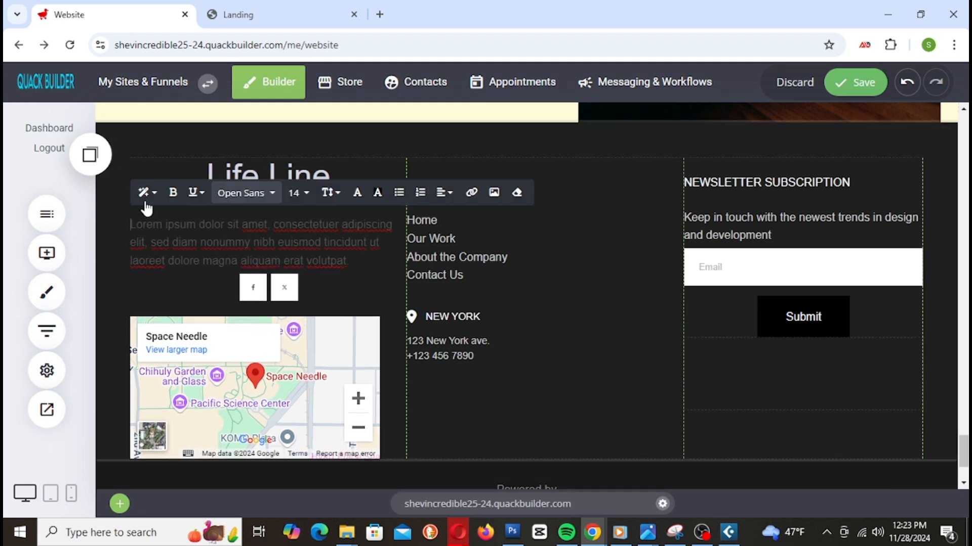
pyautogui.click(131, 233)
pyautogui.moveTo(132, 228); pyautogui.dragTo(380, 298)
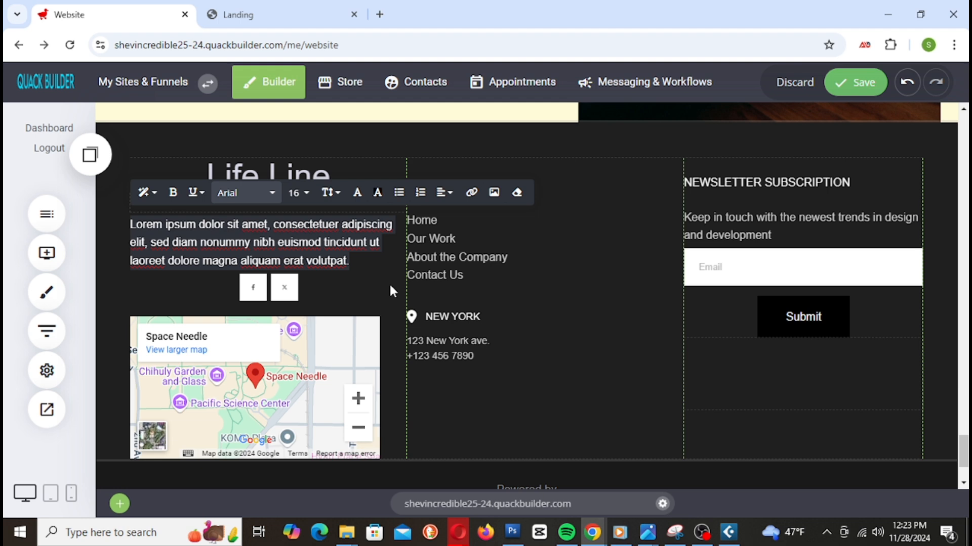
pyautogui.write('C')
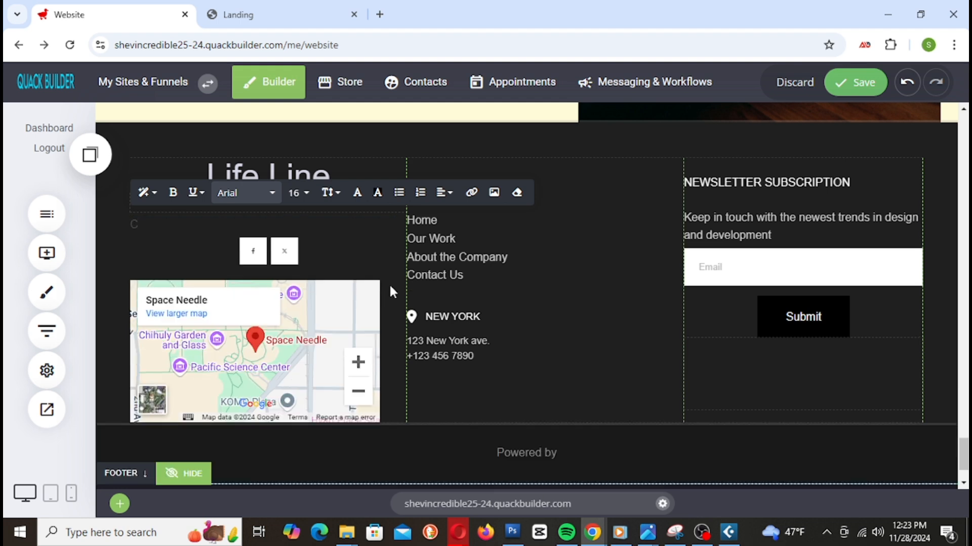
pyautogui.write('ontact Us')
pyautogui.write('For Help I')
pyautogui.write('f You Need It')
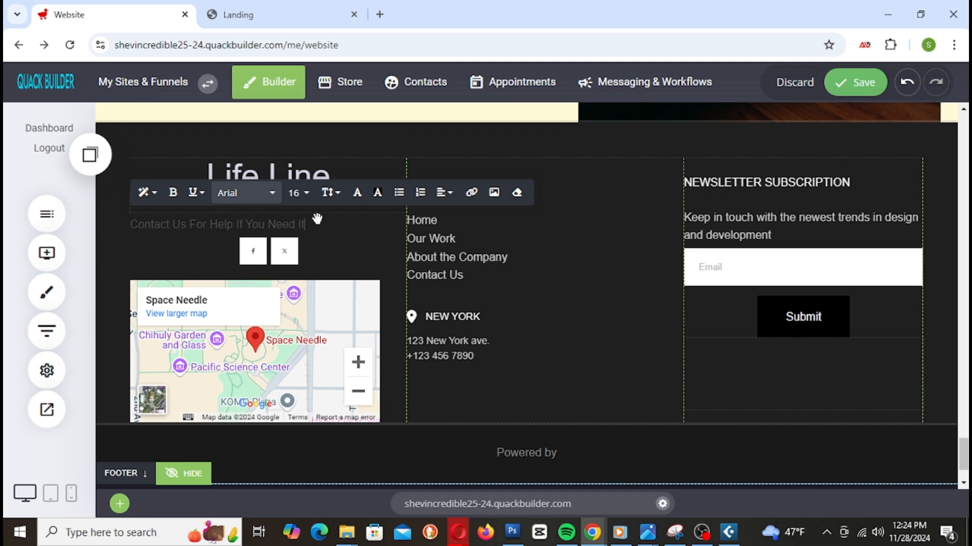
# Step: Add separate lines for the support phone number, 'Email Customer Support', and the support e-mail address
pyautogui.press('Return')
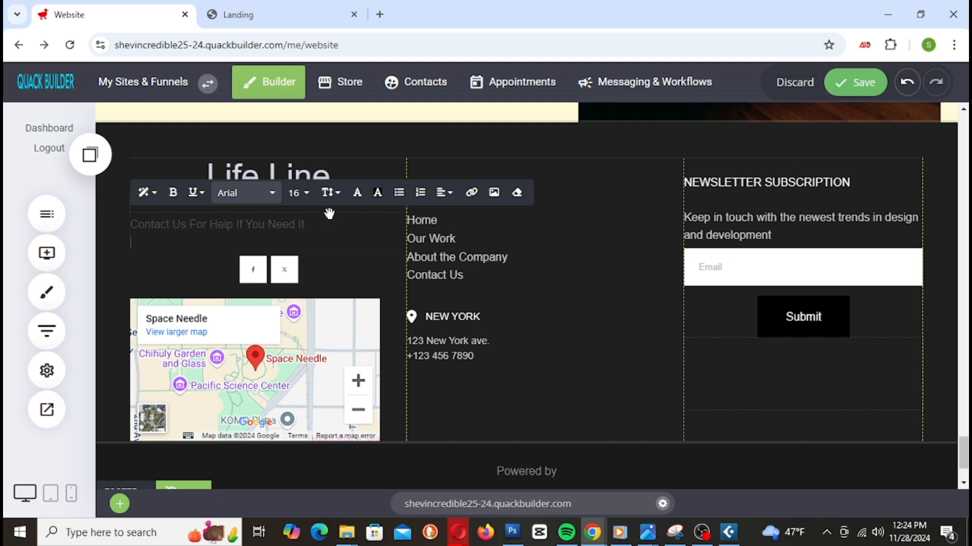
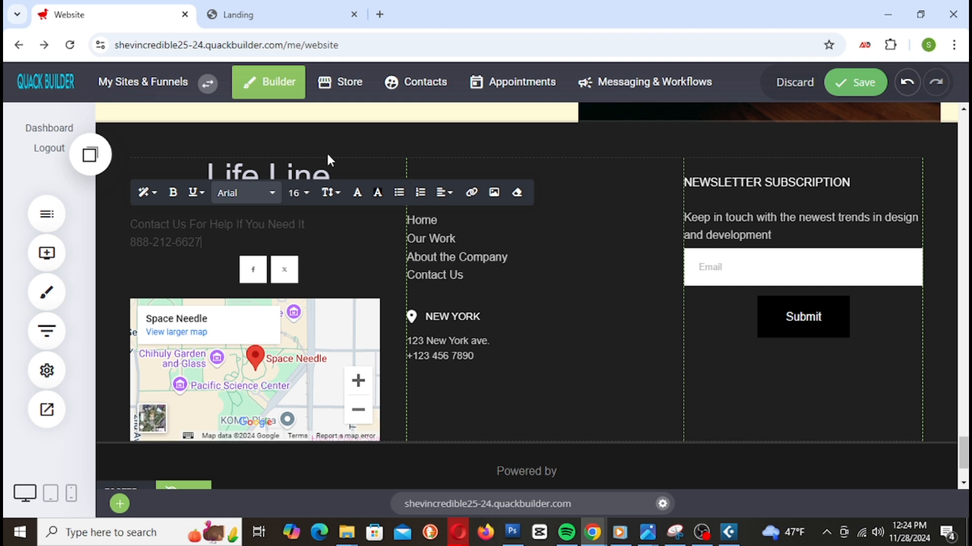
pyautogui.press('Return')
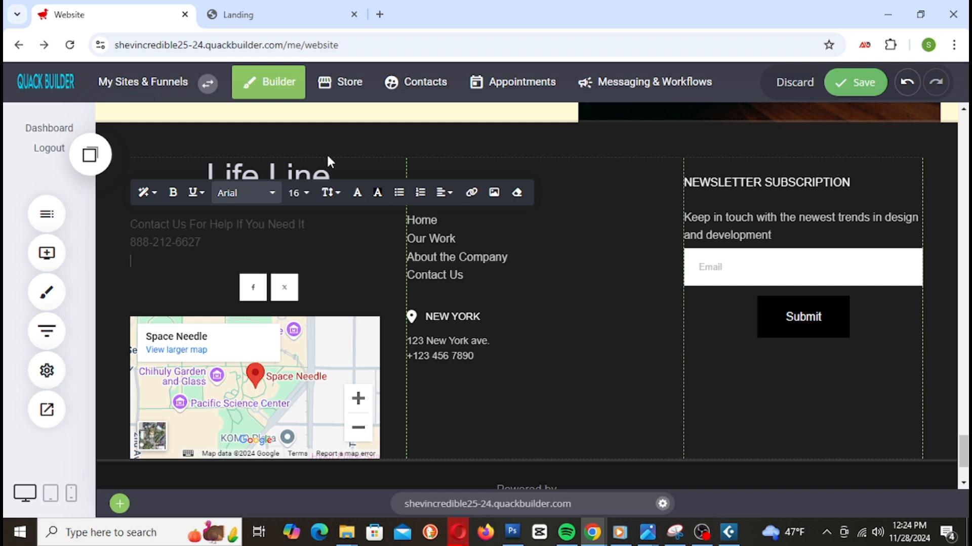
pyautogui.write('Email Customer Support')
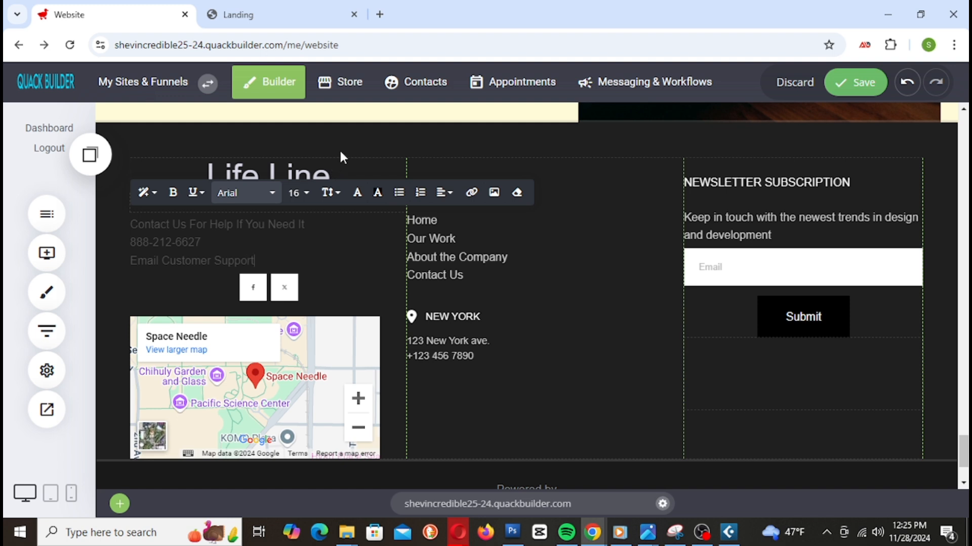
pyautogui.press('Return')
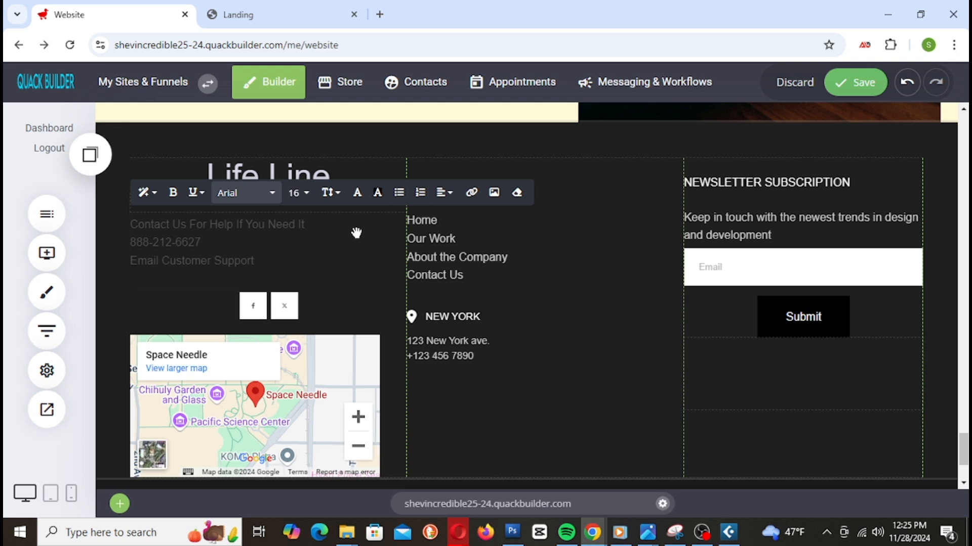
pyautogui.write('Li')
pyautogui.press('BackSpace')
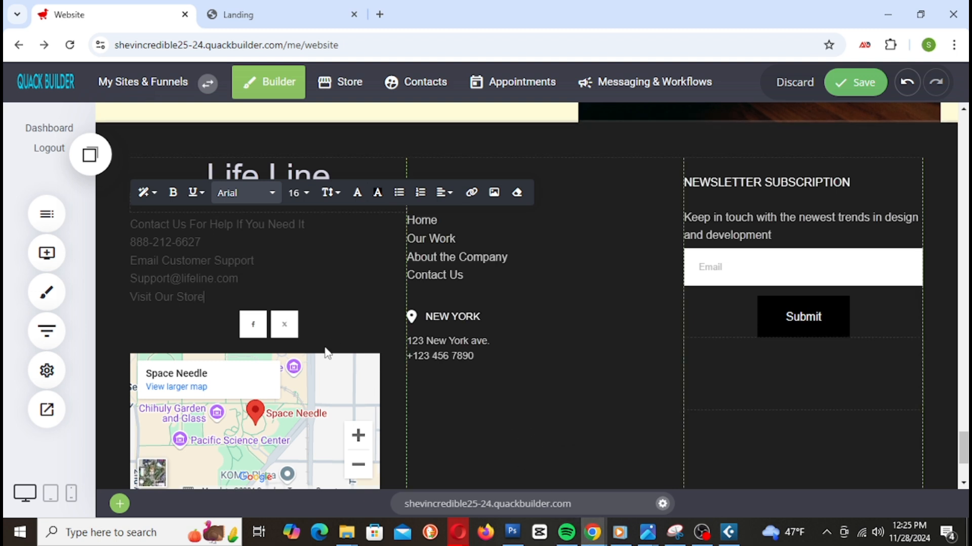
# Step: Make the contact lines white (#FFFFFF) with the lower lines at font size 22
pyautogui.doubleClick(209, 280)
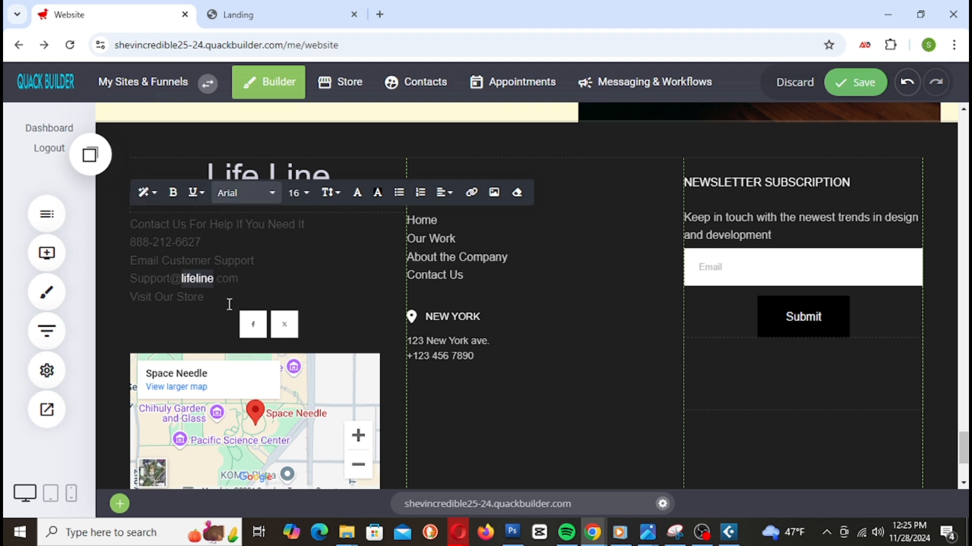
pyautogui.moveTo(210, 300); pyautogui.dragTo(156, 201)
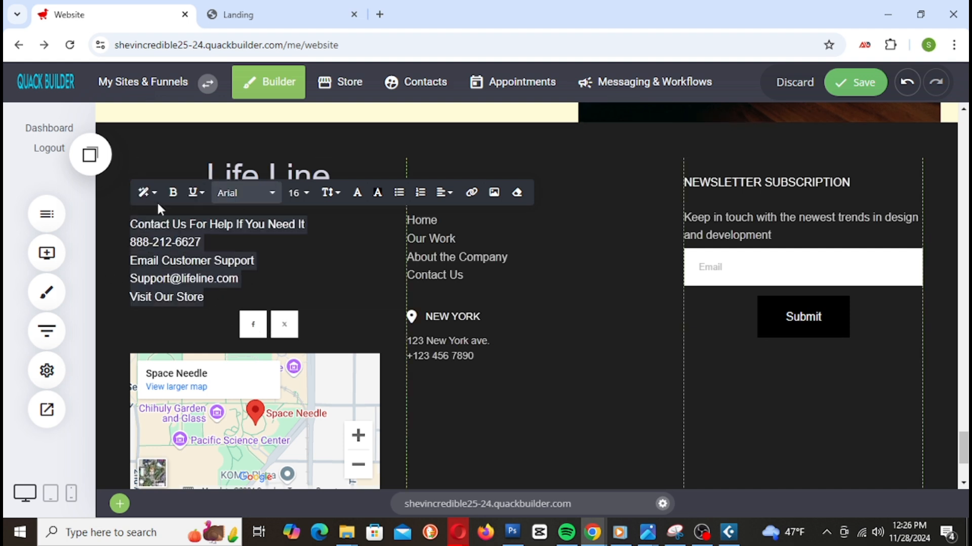
pyautogui.click(357, 194)
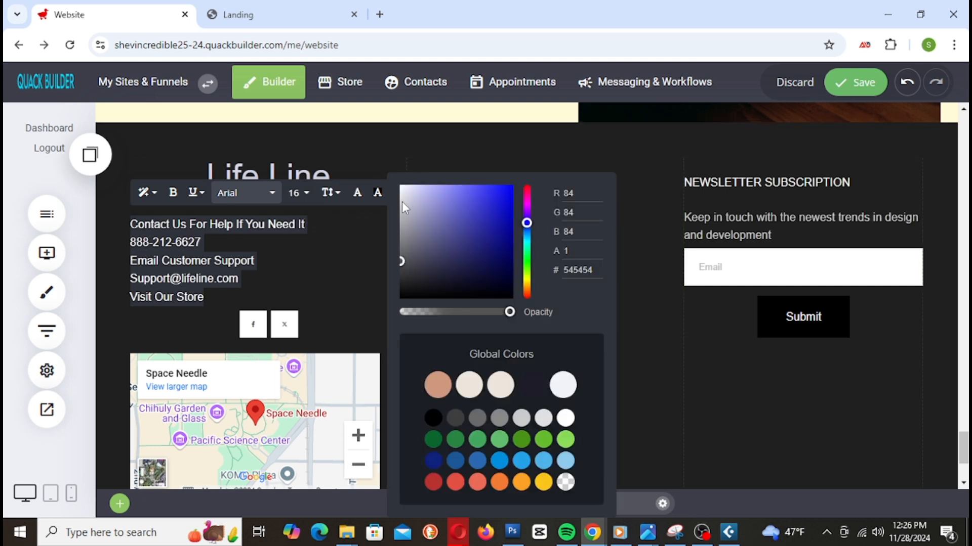
pyautogui.click(401, 186)
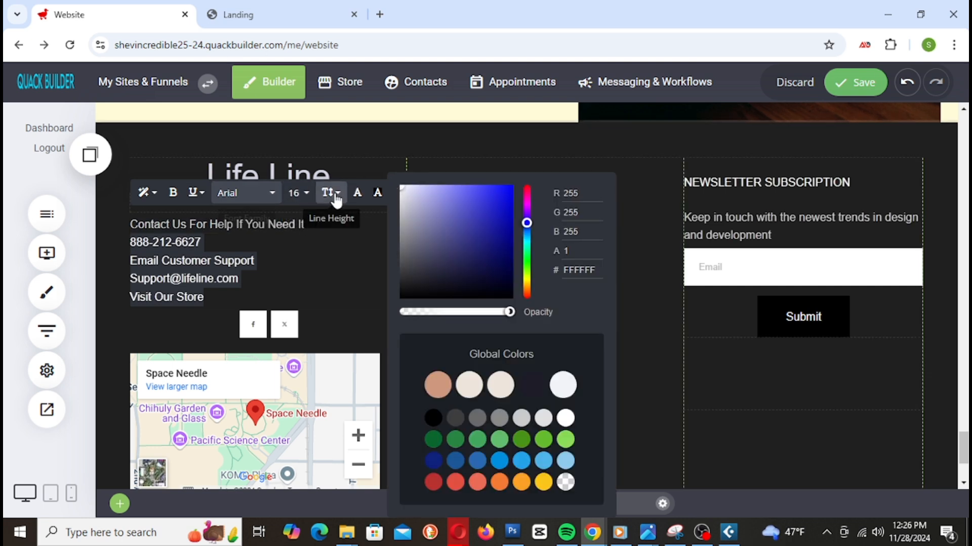
pyautogui.click(299, 192)
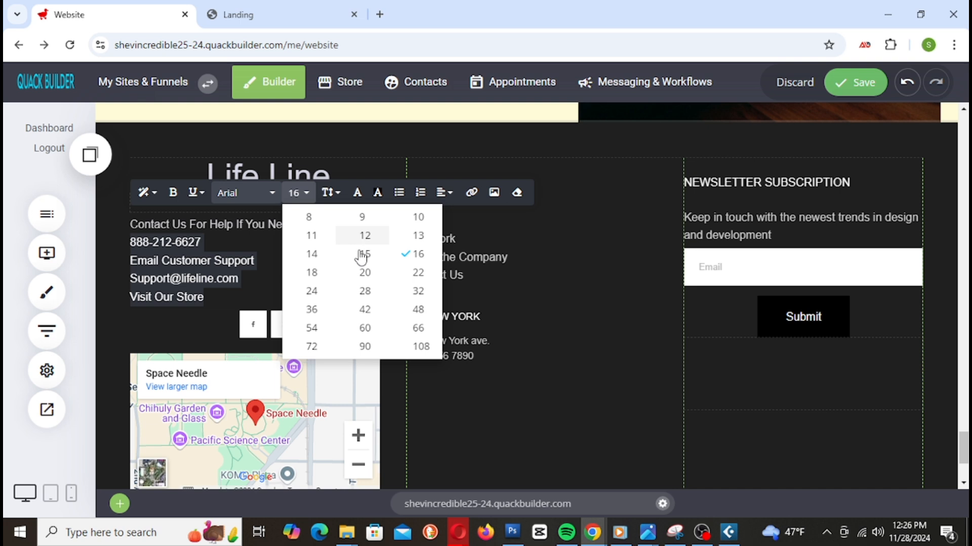
pyautogui.click(413, 278)
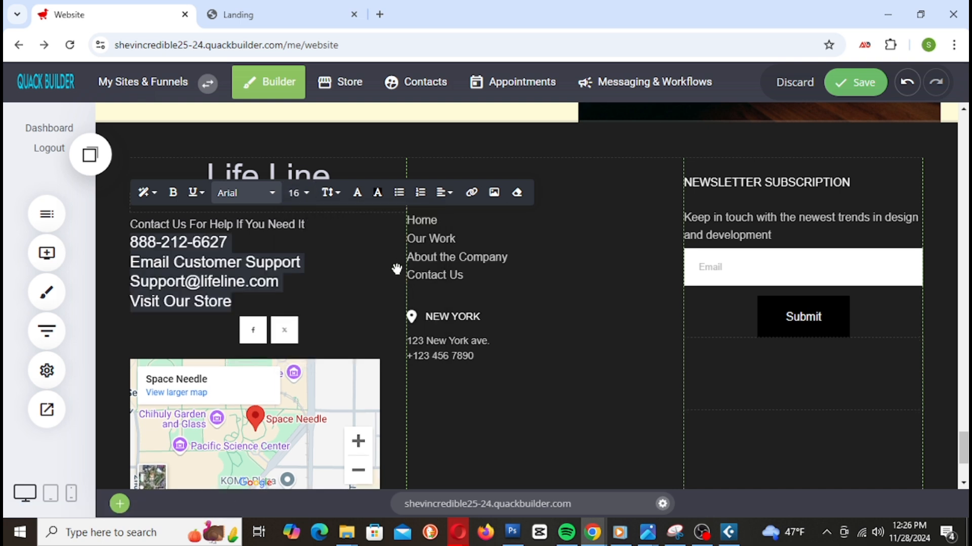
pyautogui.click(535, 397)
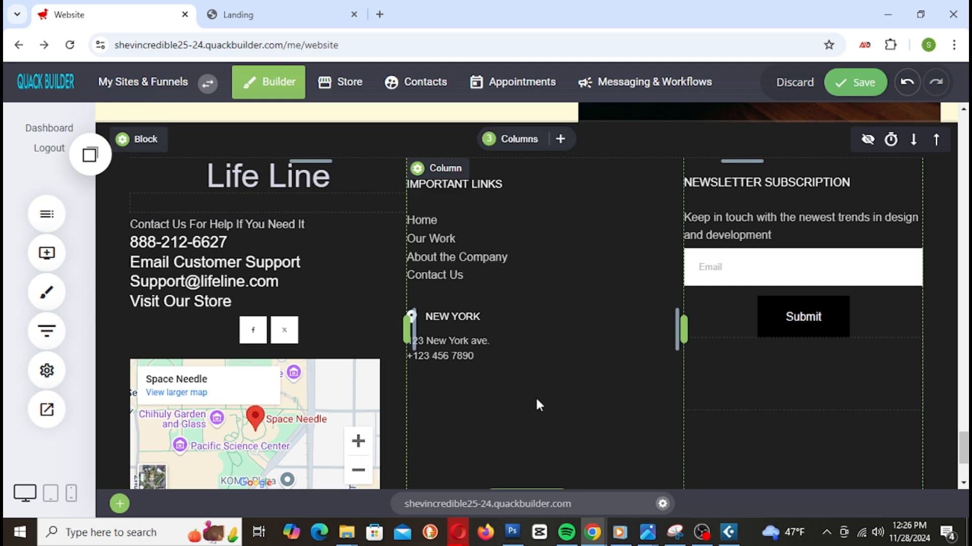
# Step: Move the map up under the contact lines and the social icons under the New York address
pyautogui.moveTo(244, 397); pyautogui.dragTo(240, 321)
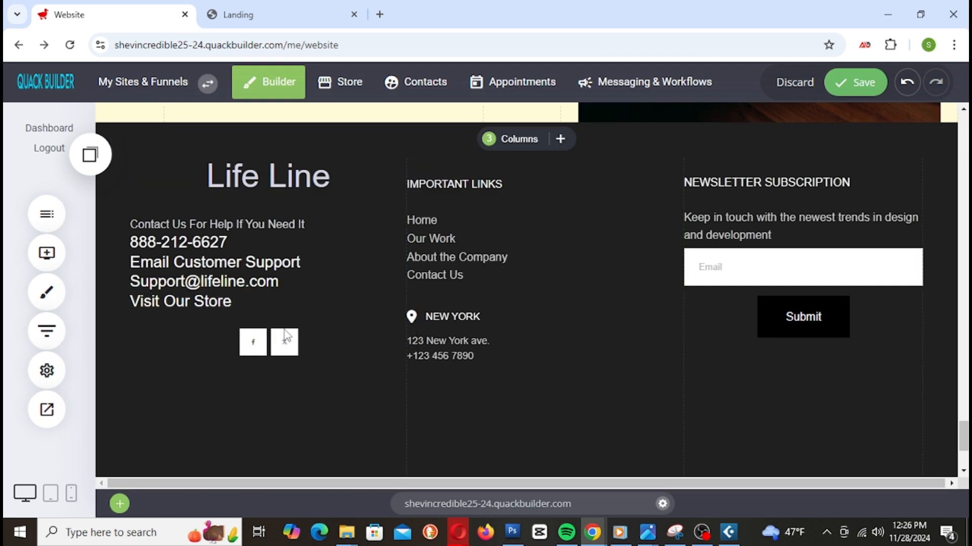
pyautogui.scroll(-2, 467, 334)
pyautogui.scroll(-1, 466, 334)
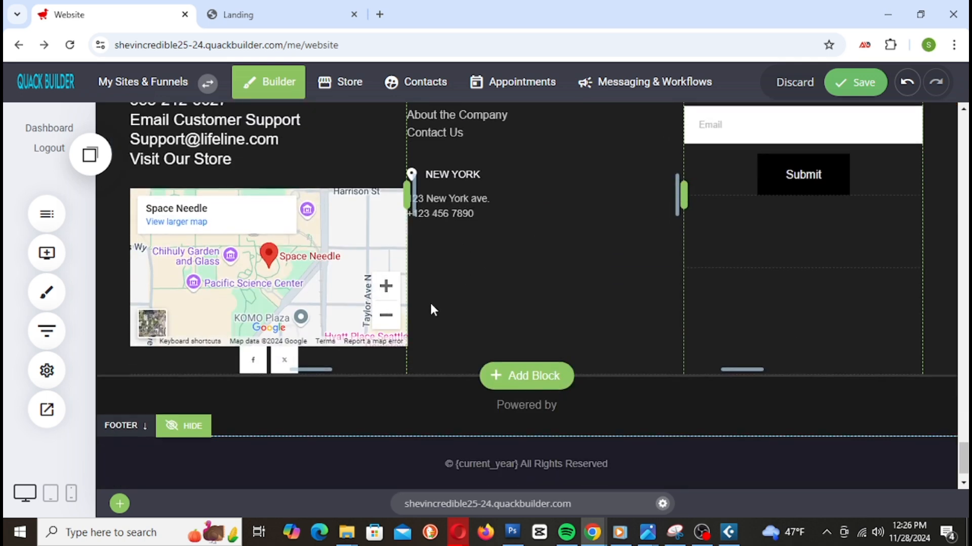
pyautogui.moveTo(276, 362); pyautogui.dragTo(501, 243)
# Step: Cut the map's top gap to 6px, left-align the social icons with 12px above, and save
pyautogui.scroll(2, 320, 300)
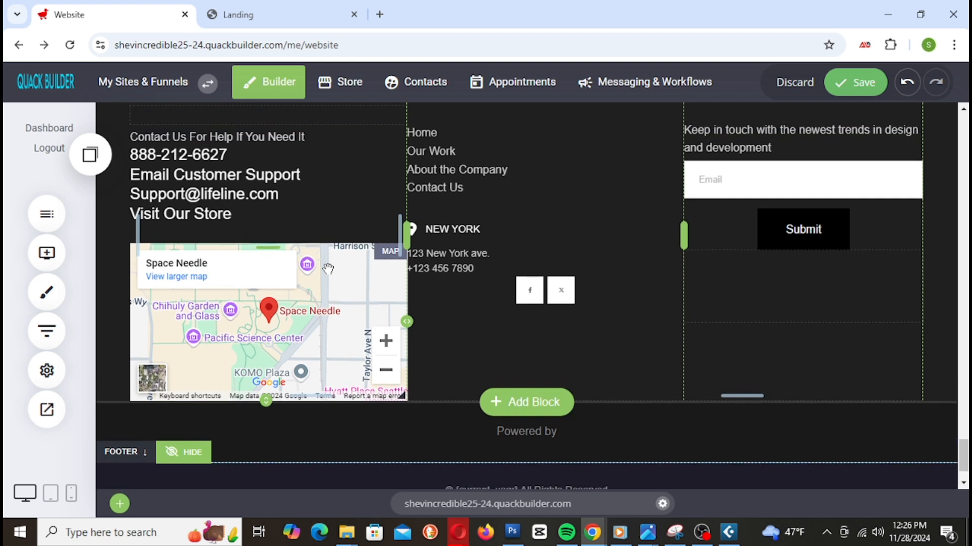
pyautogui.moveTo(218, 239); pyautogui.dragTo(217, 244)
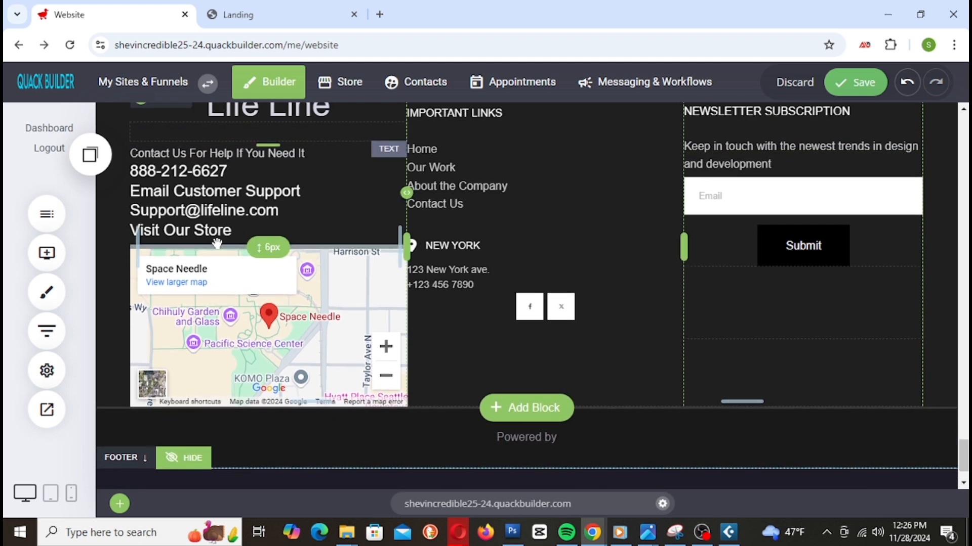
pyautogui.scroll(2, 660, 364)
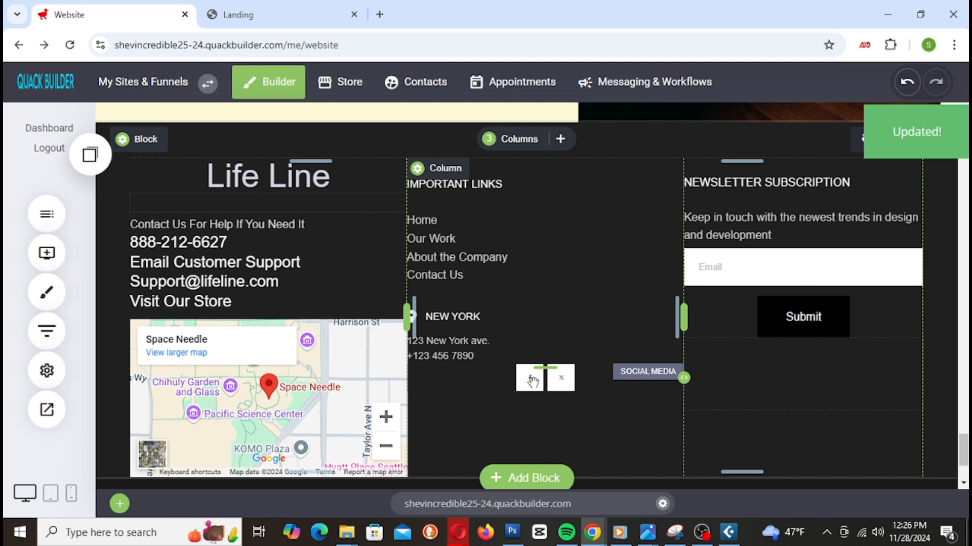
pyautogui.click(532, 381)
pyautogui.click(494, 344)
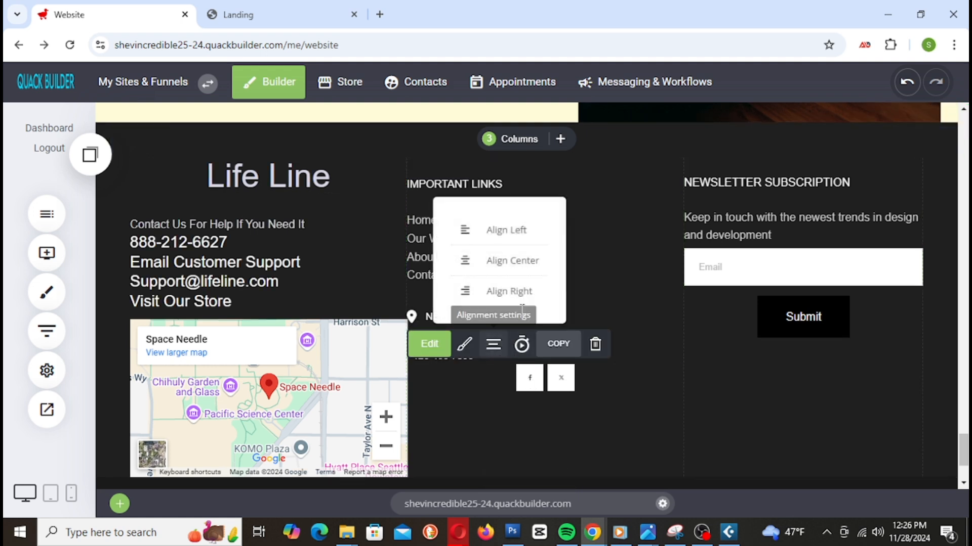
pyautogui.click(497, 230)
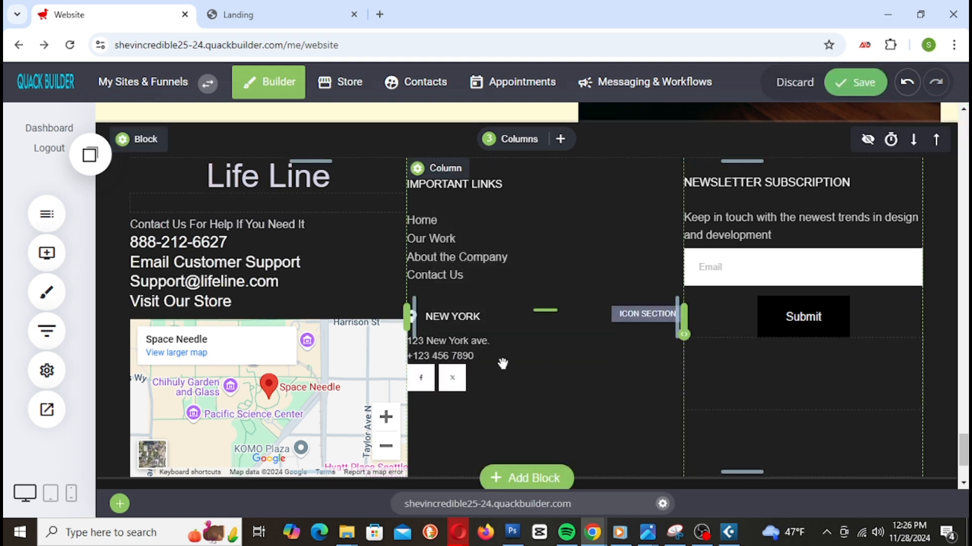
pyautogui.moveTo(546, 365); pyautogui.dragTo(539, 380)
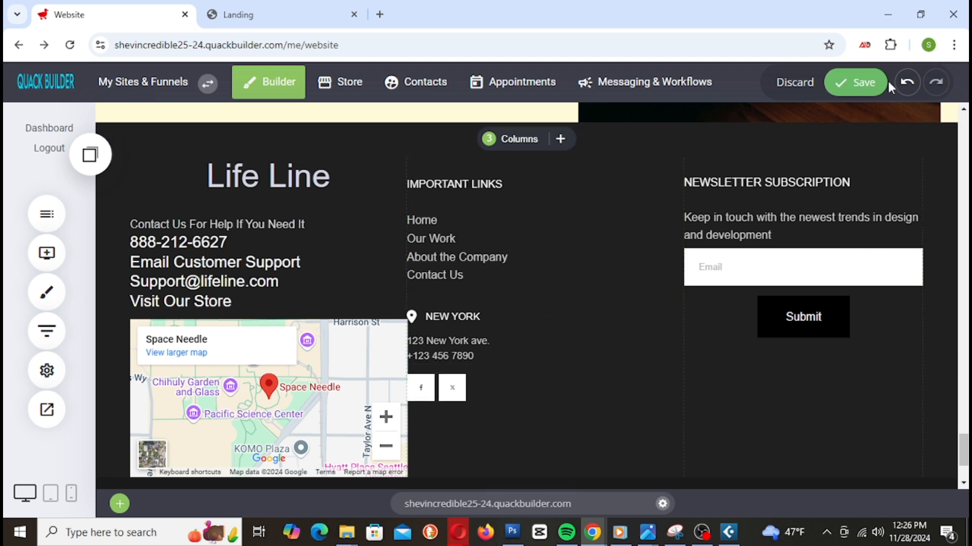
pyautogui.click(857, 86)
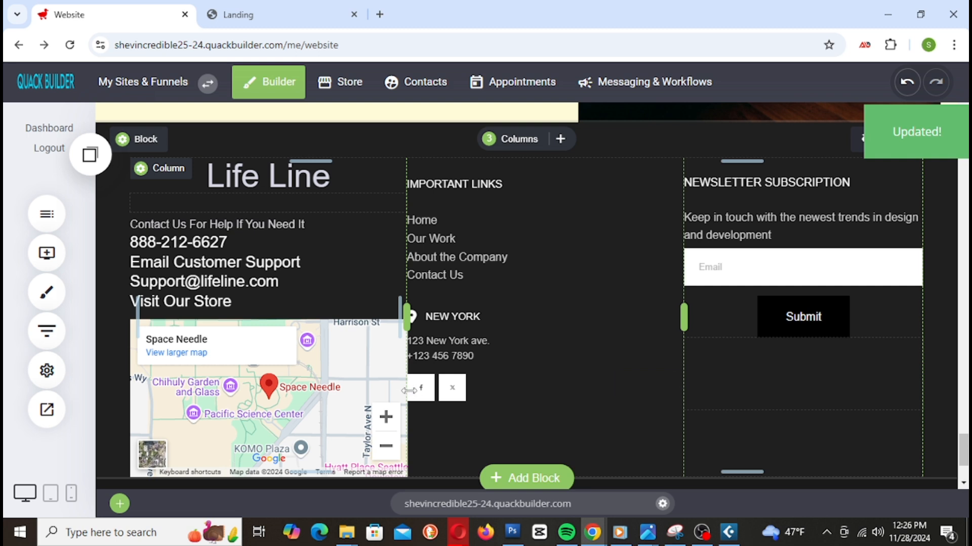
# Step: Slightly resize the footer columns and save the width change
pyautogui.moveTo(409, 391); pyautogui.dragTo(394, 397)
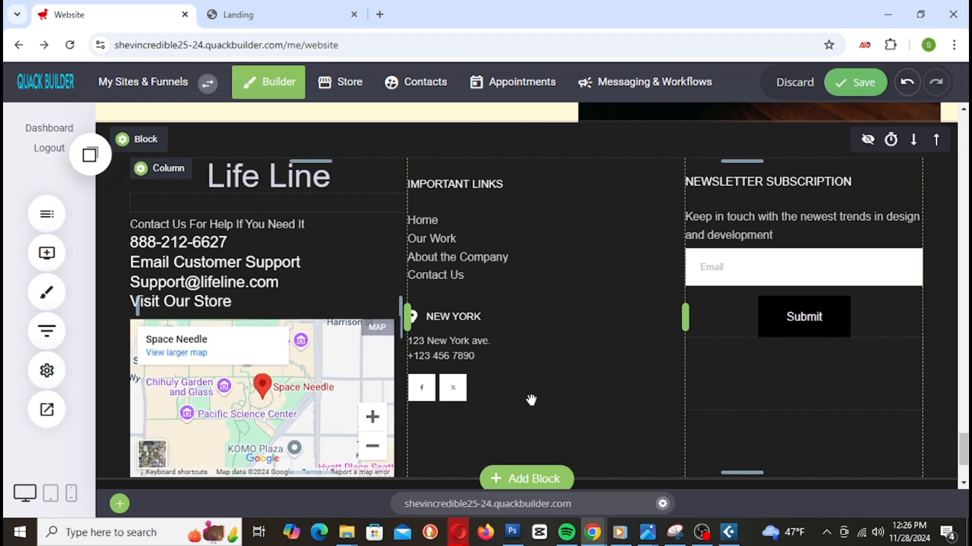
pyautogui.click(843, 88)
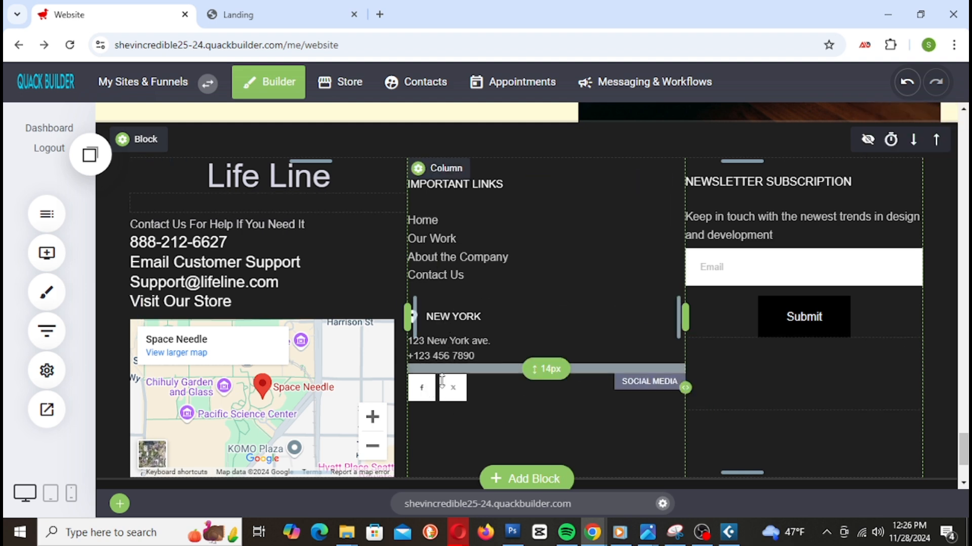
pyautogui.click(486, 394)
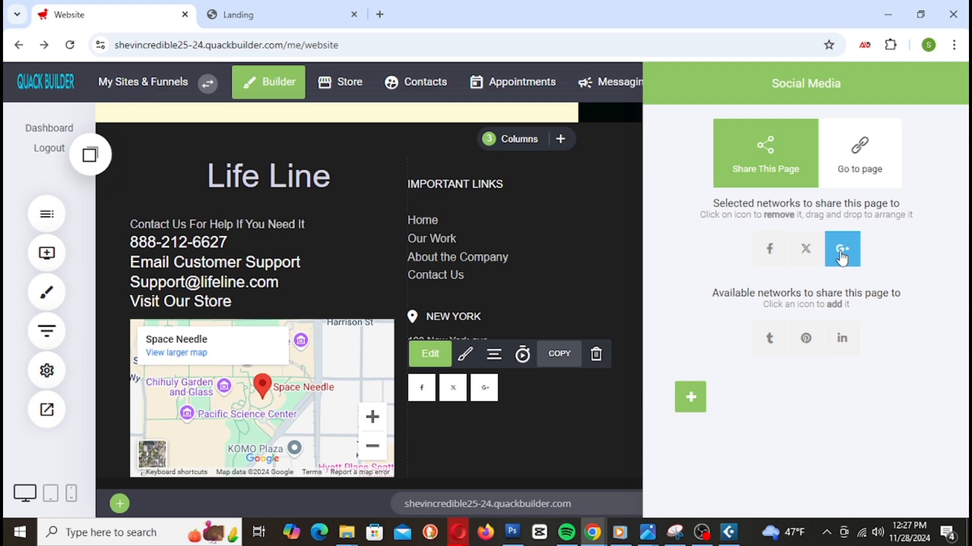
# Step: Replace Google+ with Tumblr and Pinterest in the footer's social icons and save the page
pyautogui.click(854, 265)
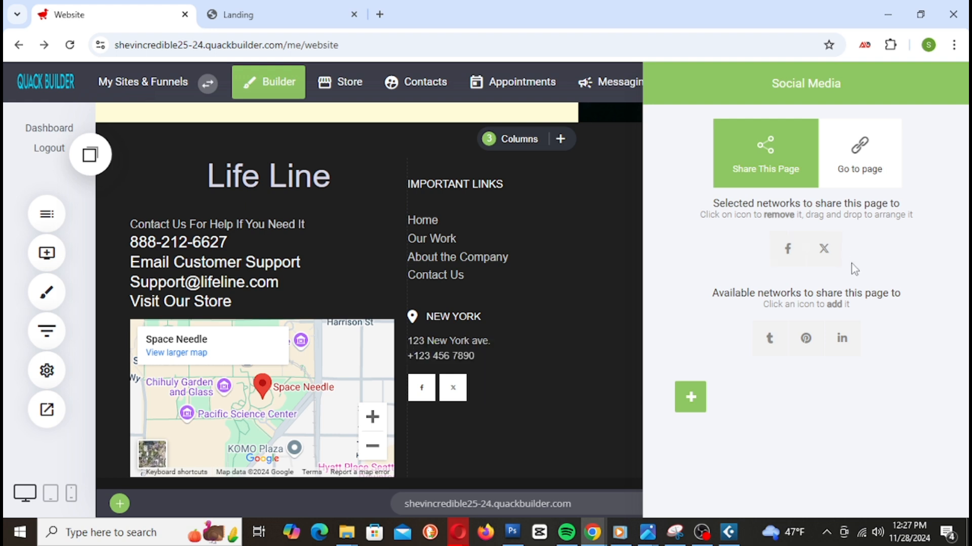
pyautogui.click(770, 344)
pyautogui.click(789, 344)
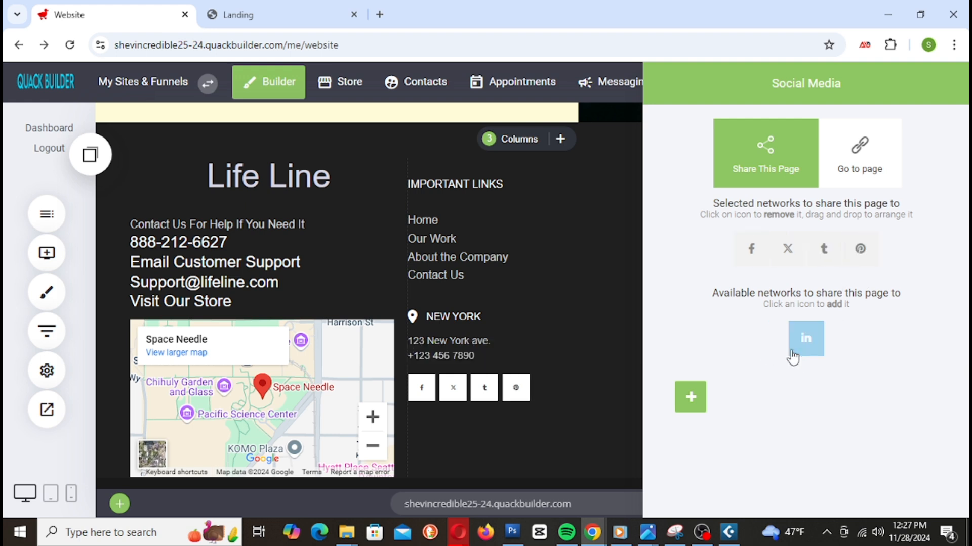
pyautogui.click(570, 322)
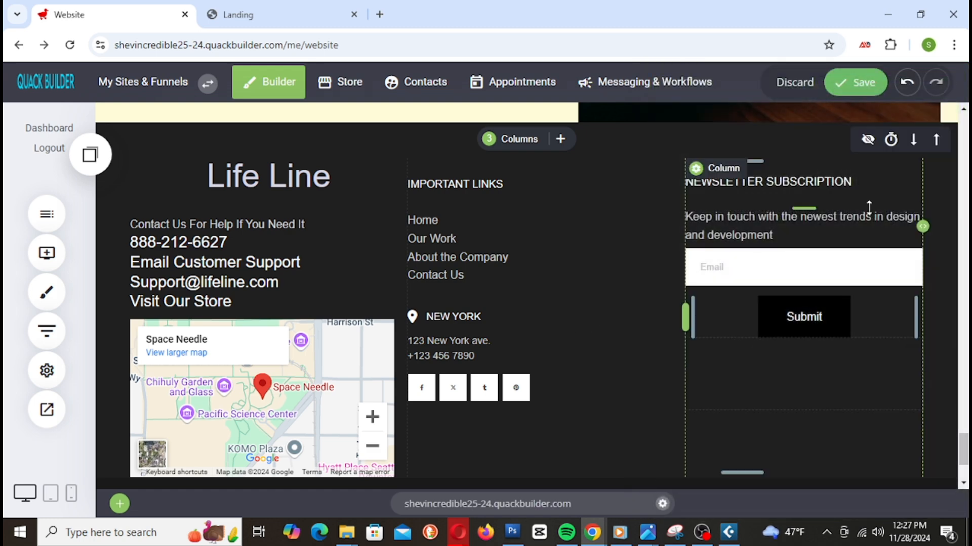
pyautogui.click(879, 86)
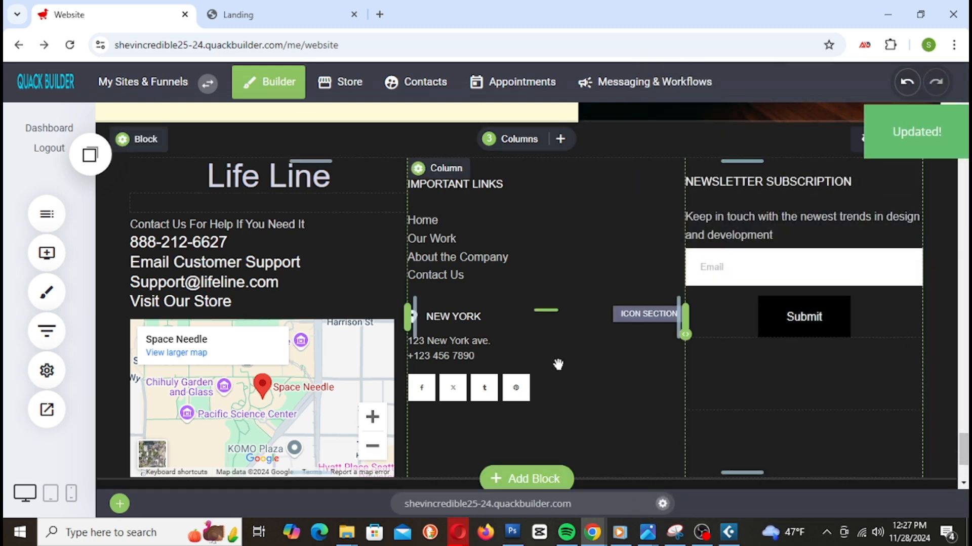
pyautogui.scroll(5, 592, 420)
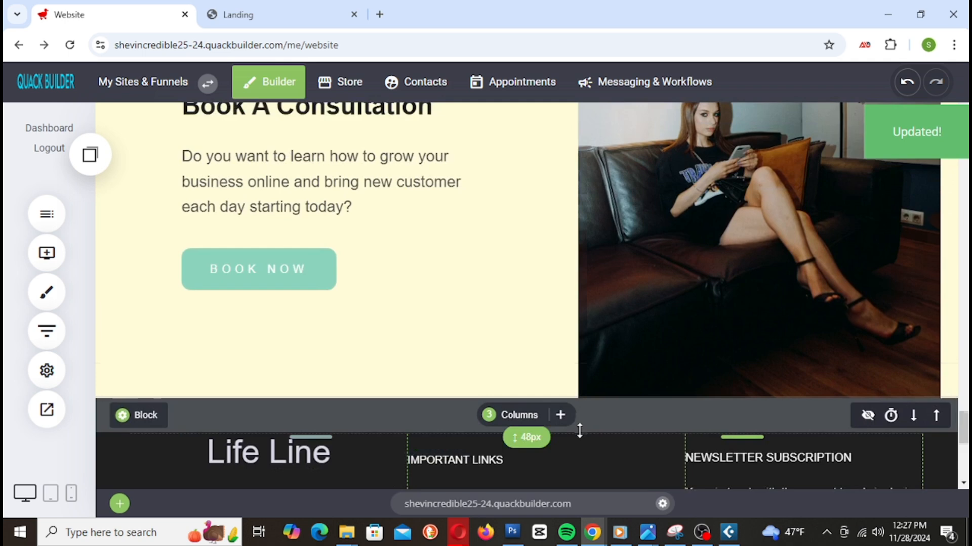
pyautogui.scroll(-8, 581, 419)
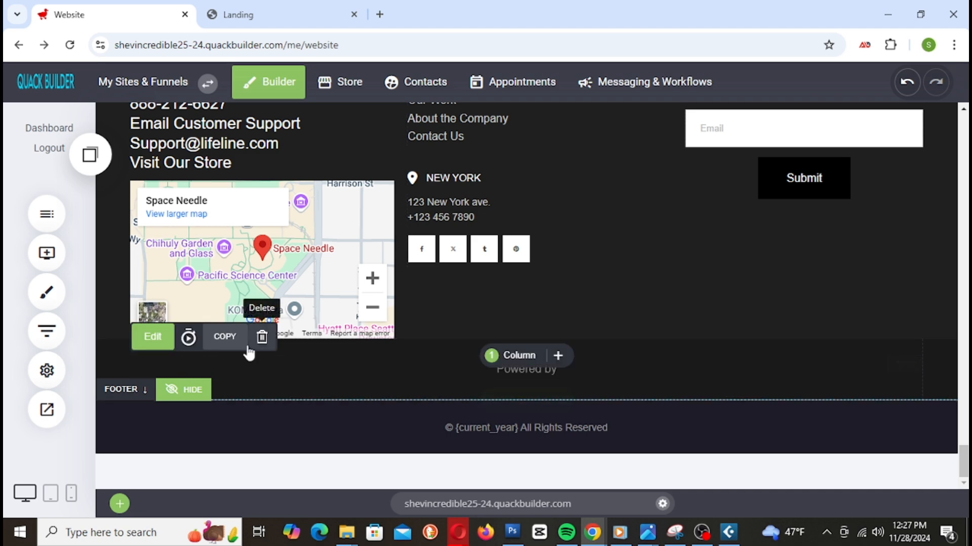
# Step: Delete the Powered by widget from the footer's bottom and save the page
pyautogui.click(261, 338)
pyautogui.click(540, 324)
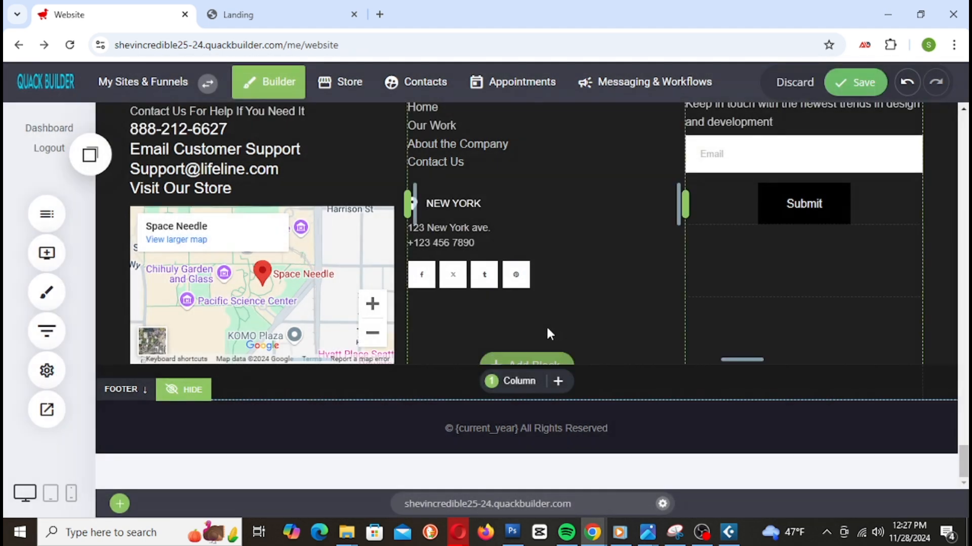
pyautogui.click(867, 90)
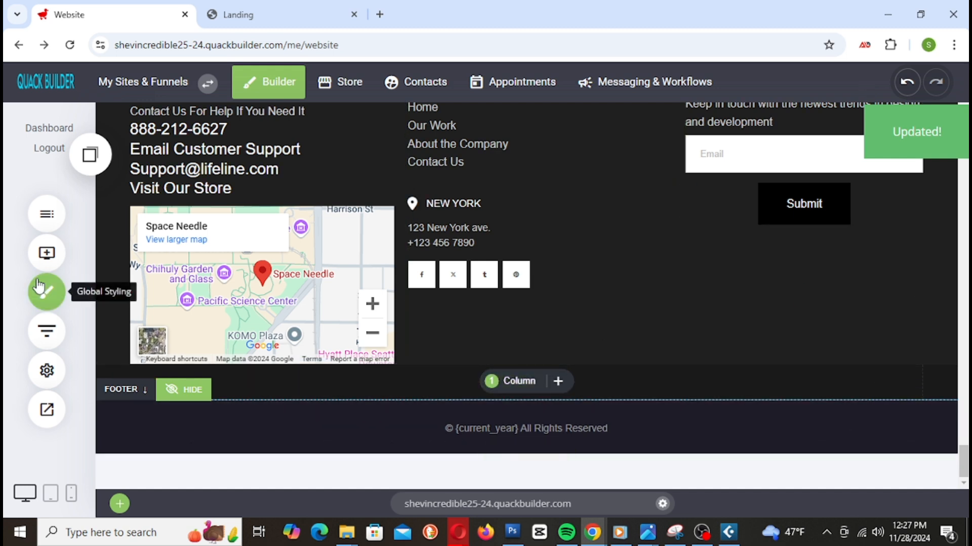
# Step: Add an Image widget to the footer's bottom row showing the payment-cards image from Images, then save
pyautogui.click(46, 253)
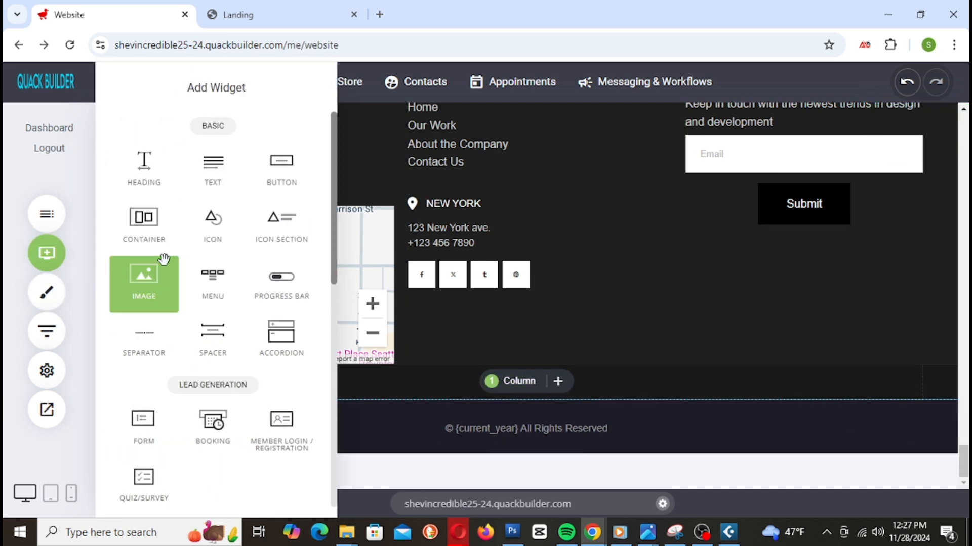
pyautogui.moveTo(151, 289); pyautogui.dragTo(557, 377)
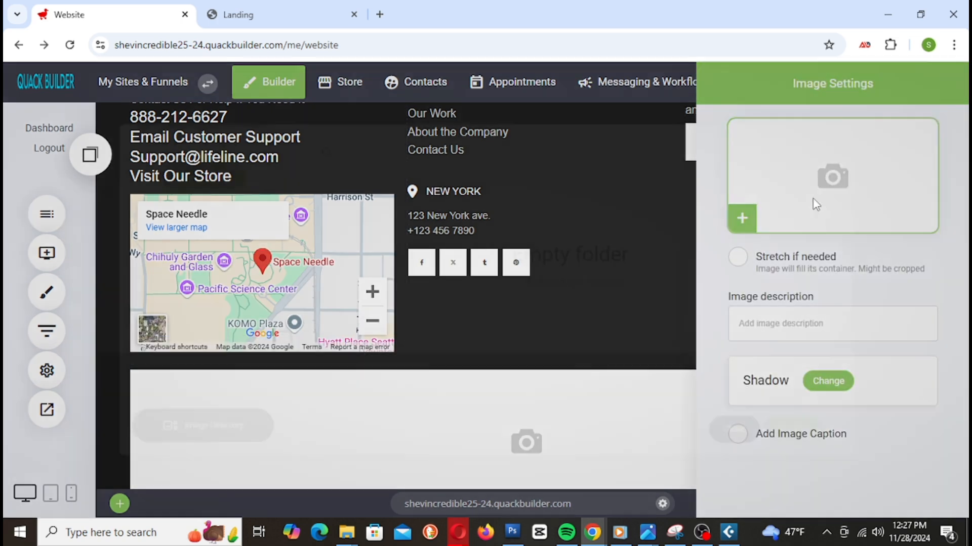
pyautogui.click(814, 202)
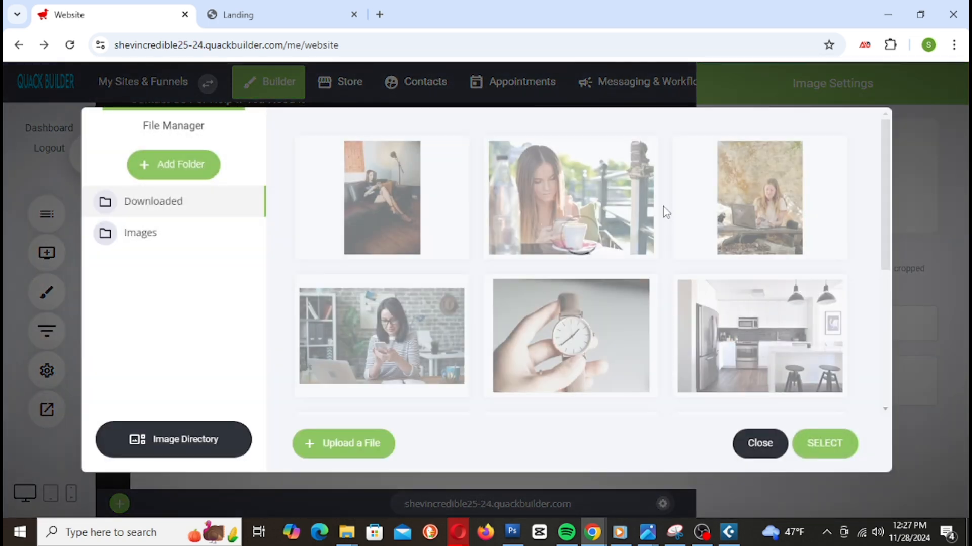
pyautogui.click(165, 234)
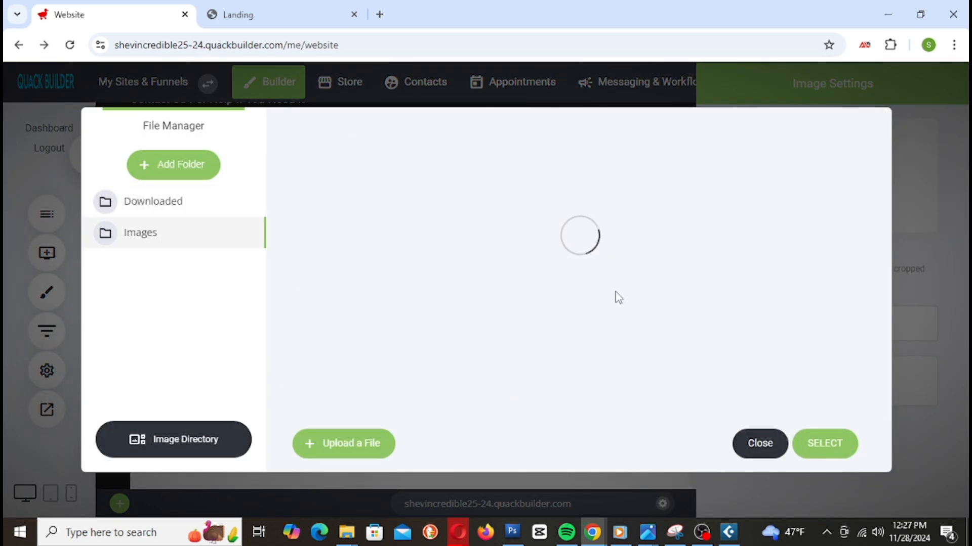
pyautogui.scroll(-3, 629, 315)
pyautogui.scroll(3, 628, 314)
pyautogui.scroll(-3, 627, 314)
pyautogui.scroll(3, 614, 299)
pyautogui.click(429, 217)
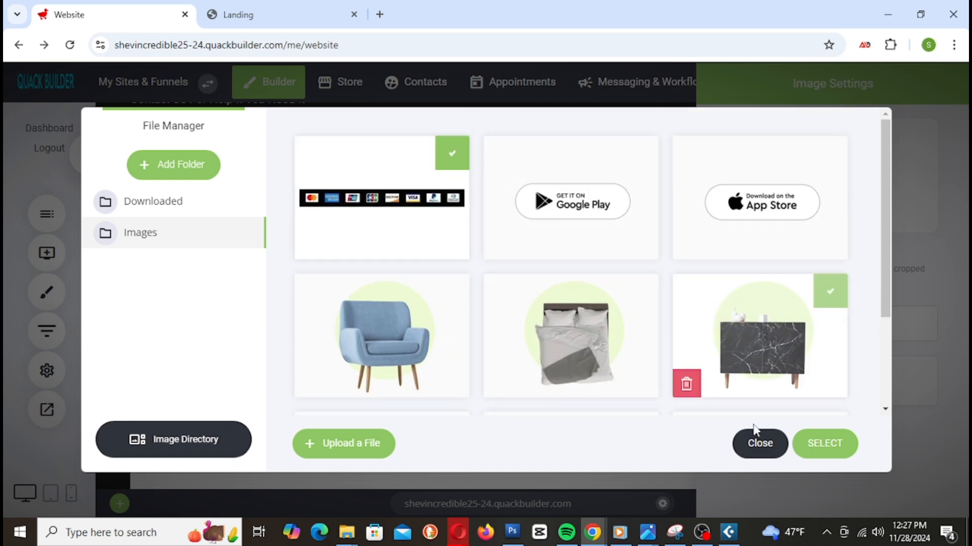
pyautogui.click(847, 449)
pyautogui.click(587, 311)
pyautogui.click(855, 83)
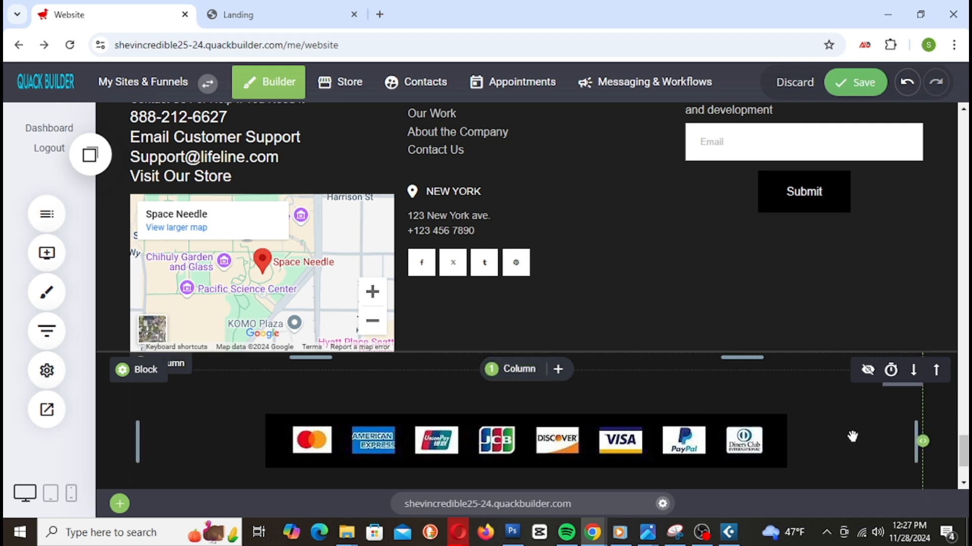
# Step: Reduce the height of the payment-logo row and save the footer
pyautogui.scroll(-1, 810, 430)
pyautogui.moveTo(525, 434); pyautogui.dragTo(538, 373)
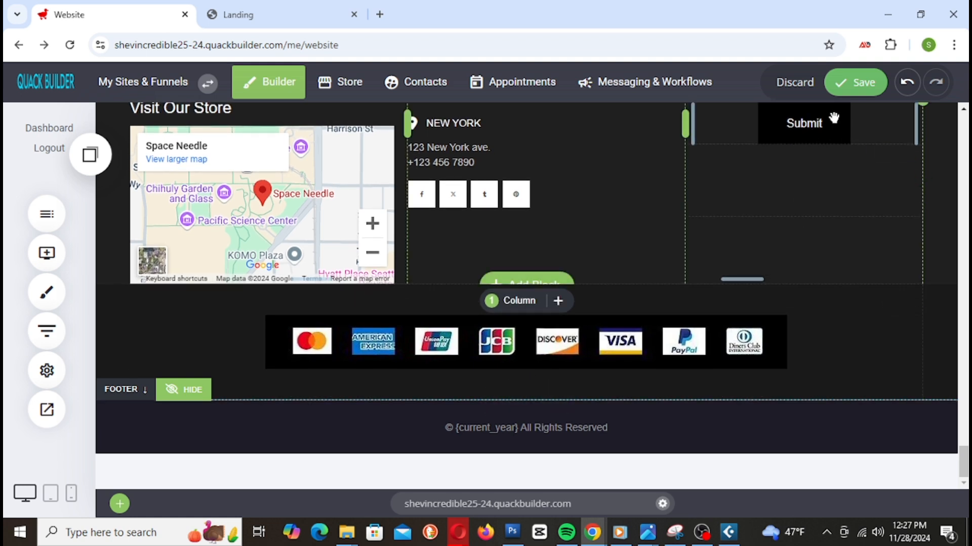
pyautogui.click(860, 76)
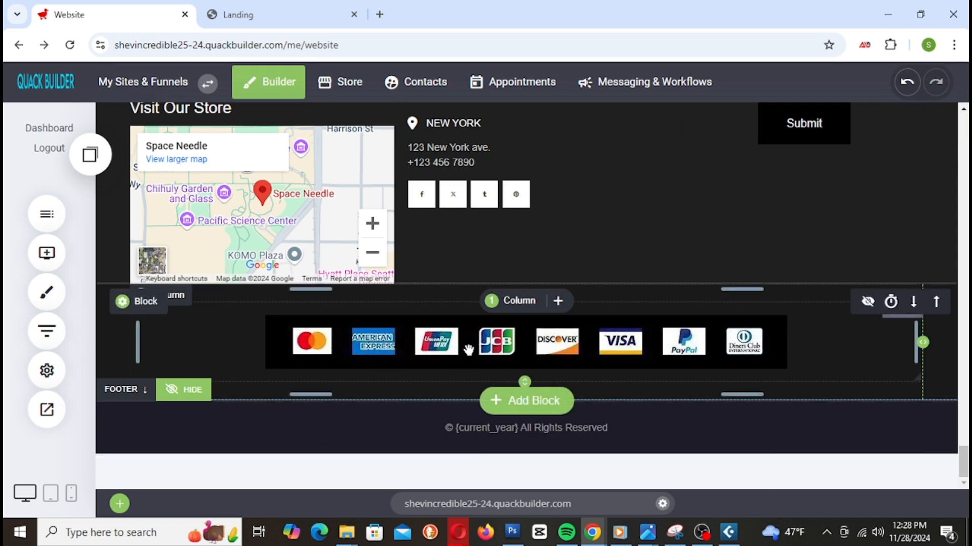
# Step: Set the footer block's background colour to pure black #000000
pyautogui.scroll(5, 640, 331)
pyautogui.scroll(-3, 640, 331)
pyautogui.scroll(-2, 638, 332)
pyautogui.scroll(3, 639, 334)
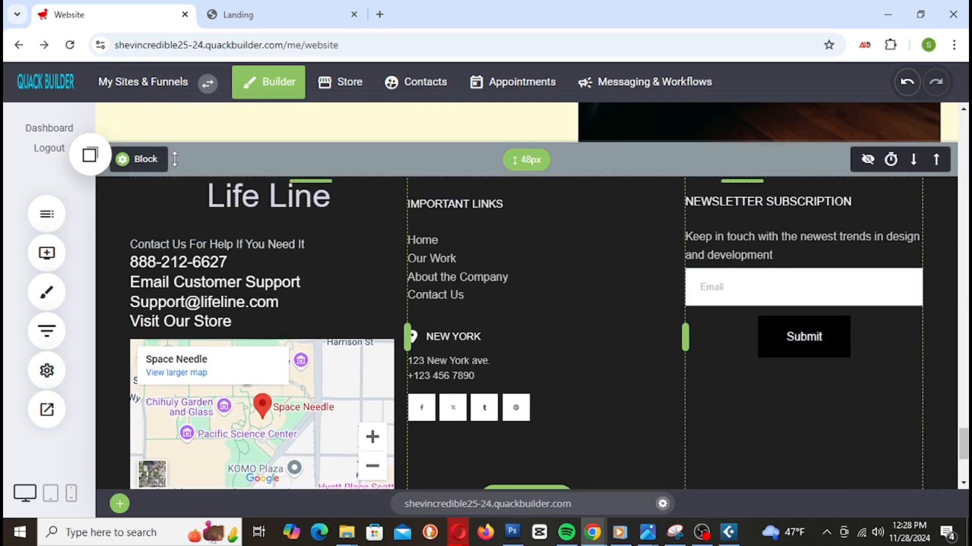
pyautogui.click(145, 166)
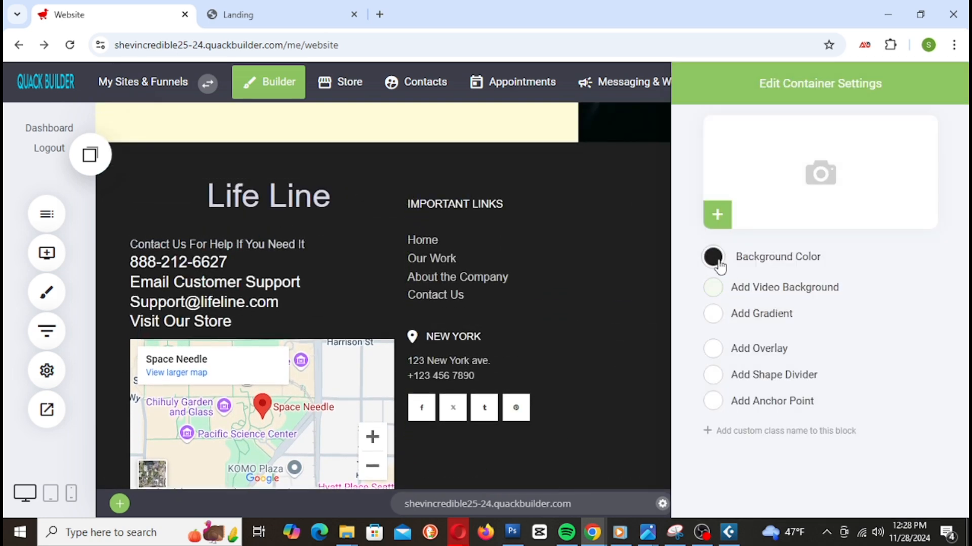
pyautogui.click(713, 258)
pyautogui.moveTo(719, 291); pyautogui.dragTo(712, 293)
pyautogui.click(626, 283)
pyautogui.scroll(-4, 805, 267)
pyautogui.scroll(1, 809, 254)
pyautogui.scroll(3, 808, 254)
pyautogui.scroll(-3, 806, 253)
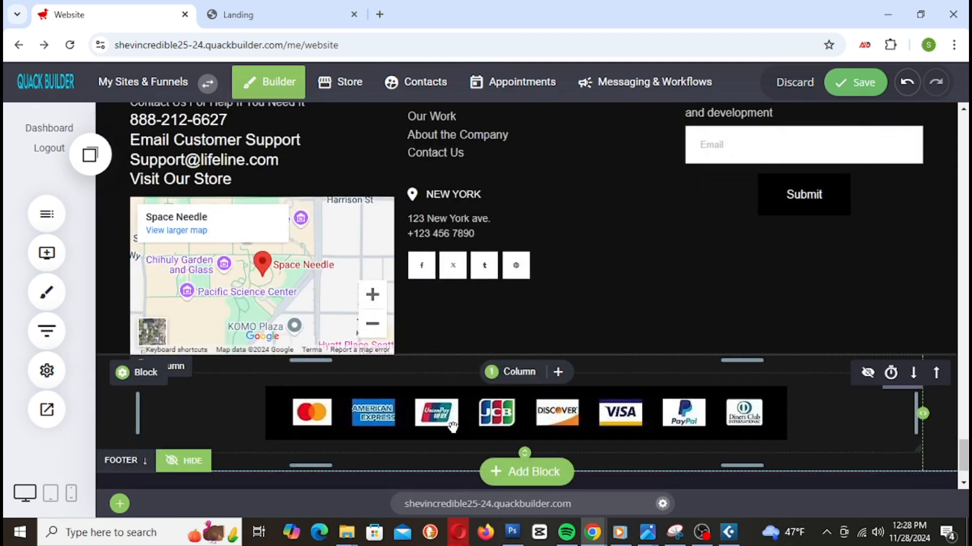
pyautogui.scroll(2, 452, 427)
pyautogui.scroll(2, 326, 303)
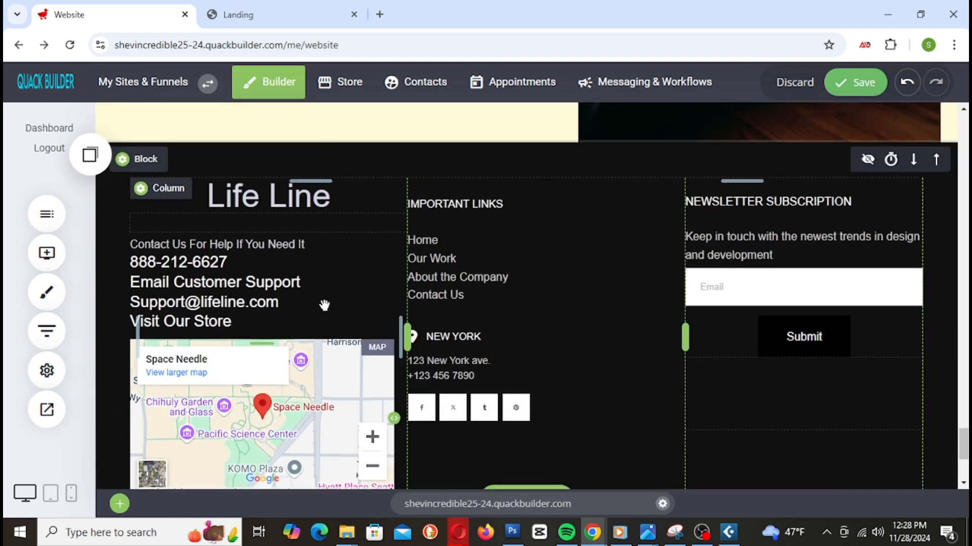
pyautogui.click(149, 169)
pyautogui.click(713, 257)
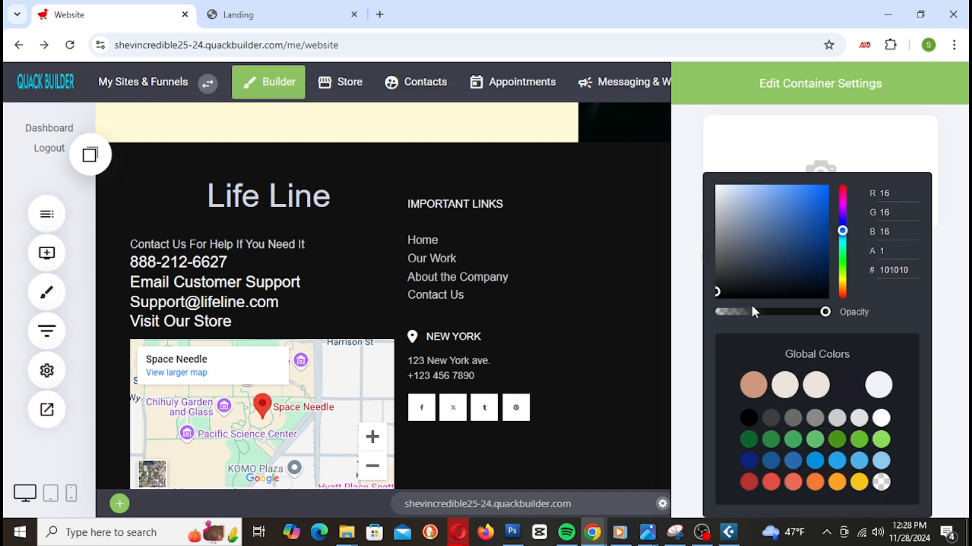
pyautogui.moveTo(721, 302); pyautogui.dragTo(708, 309)
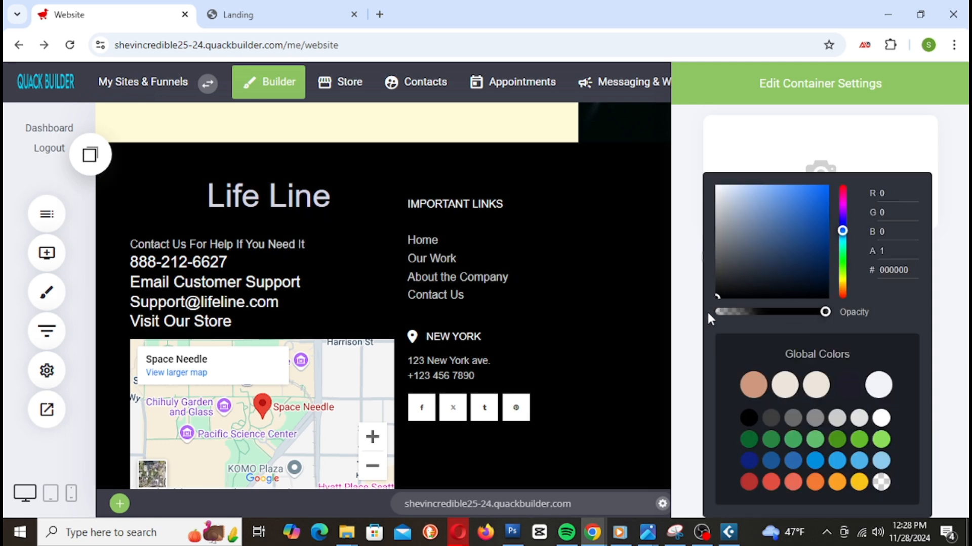
pyautogui.click(636, 325)
# Step: Give the payment-logo block a near-black #080808 background to blend with the logo strip
pyautogui.scroll(-4, 636, 326)
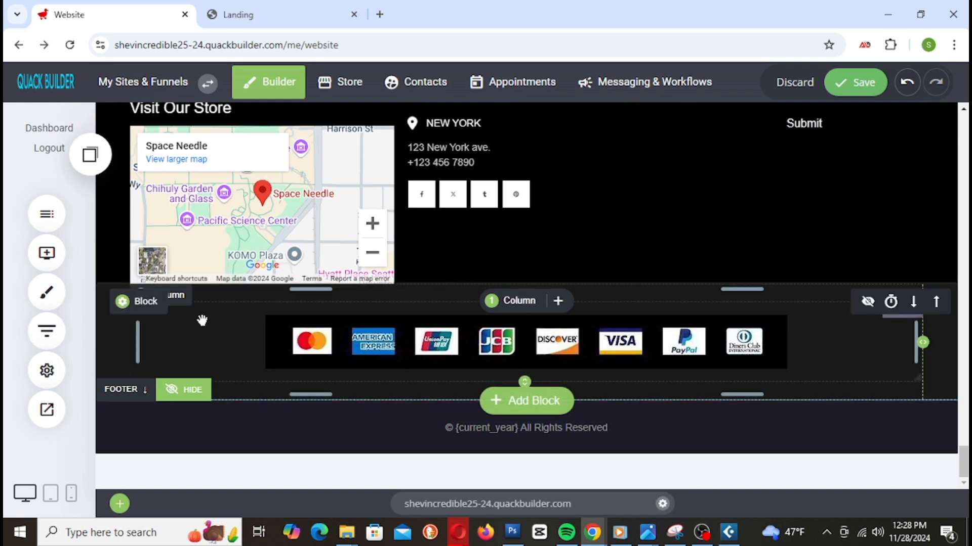
pyautogui.click(145, 321)
pyautogui.click(145, 308)
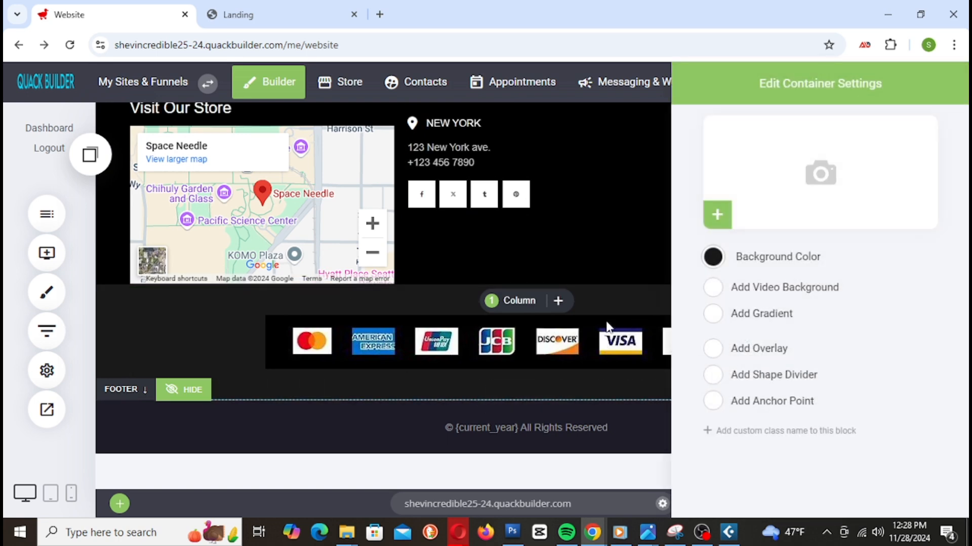
pyautogui.click(714, 257)
pyautogui.moveTo(717, 290); pyautogui.dragTo(716, 294)
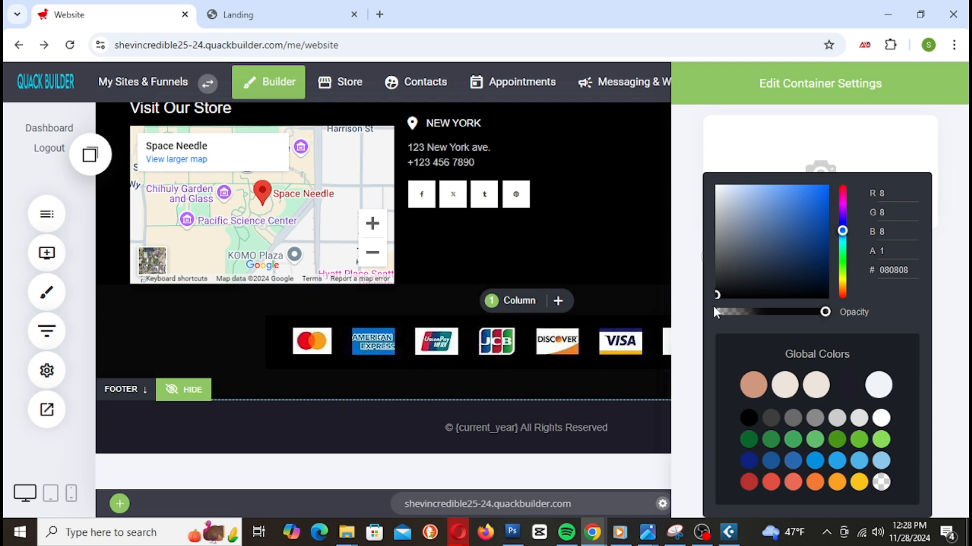
pyautogui.click(627, 256)
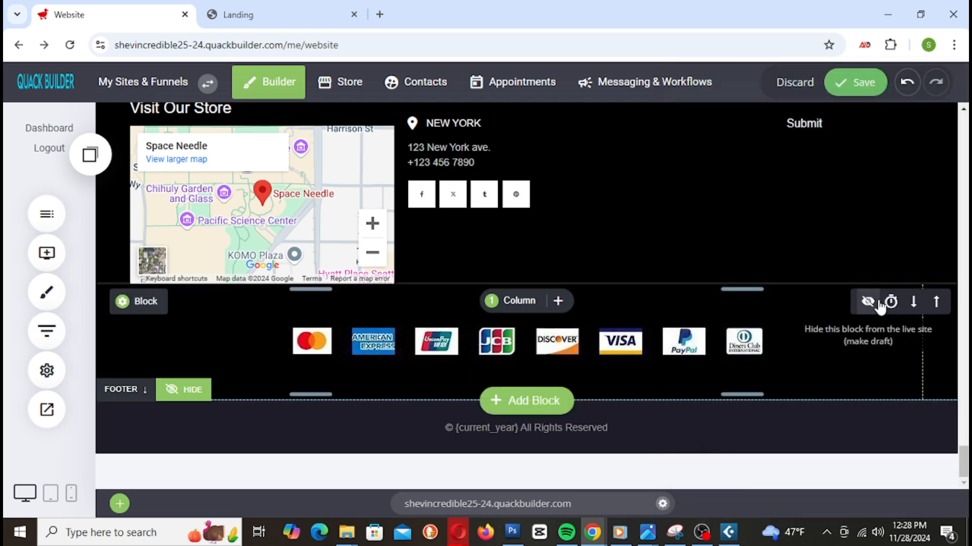
pyautogui.scroll(5, 627, 256)
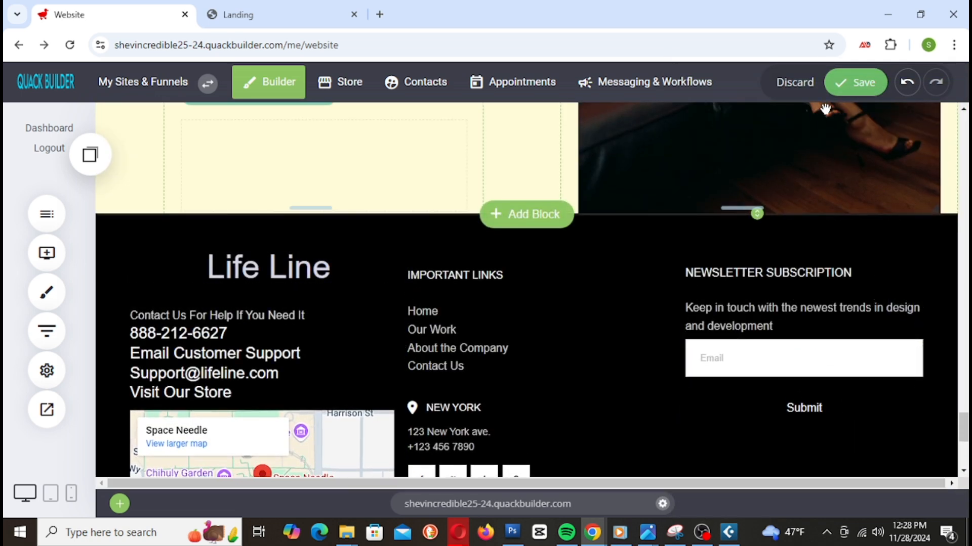
# Step: Save the page, then add a flipped shape divider positioned at the top of the footer
pyautogui.click(855, 84)
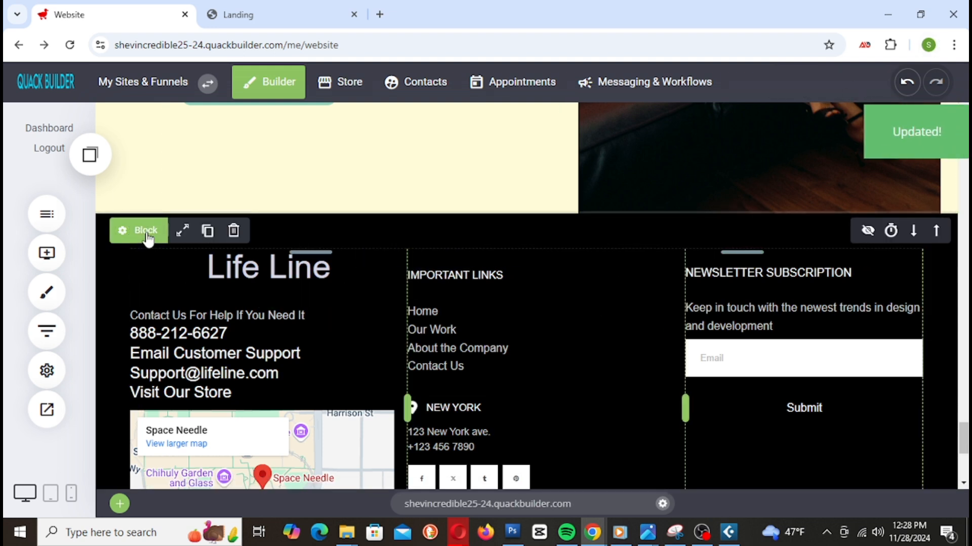
pyautogui.click(146, 234)
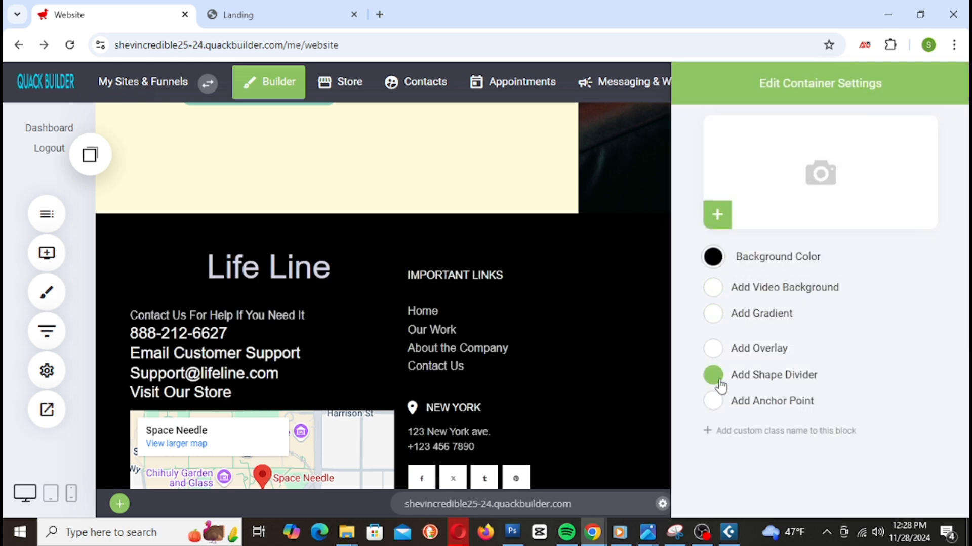
pyautogui.click(720, 383)
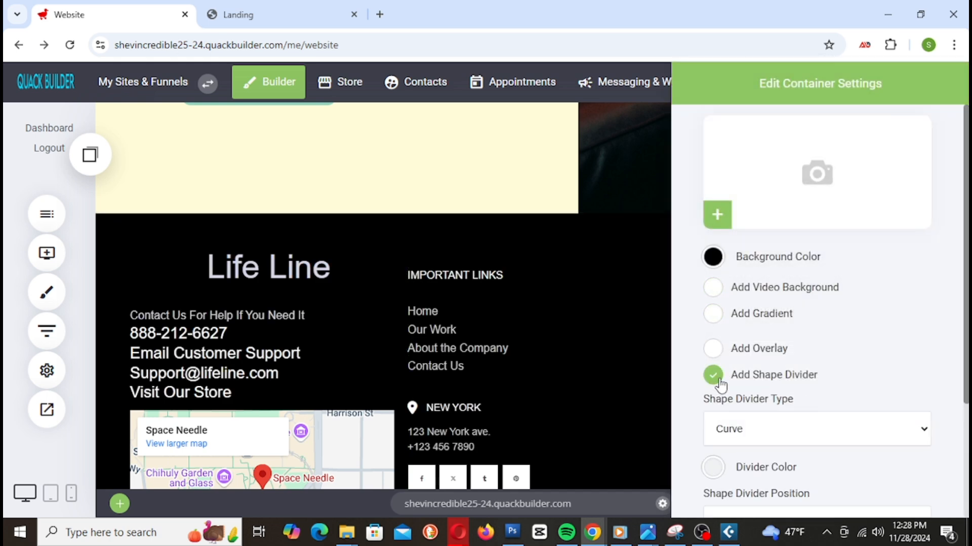
pyautogui.scroll(-3, 796, 365)
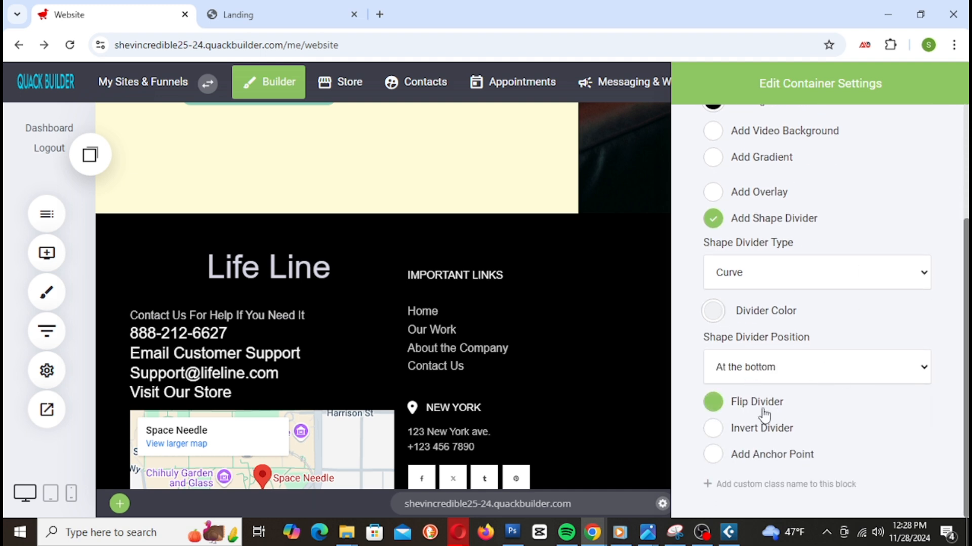
pyautogui.click(715, 407)
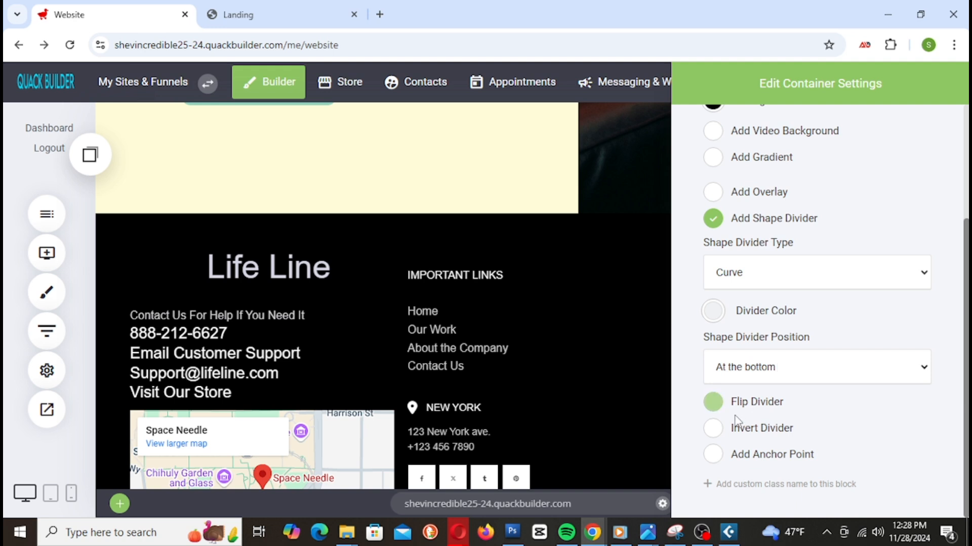
pyautogui.click(773, 374)
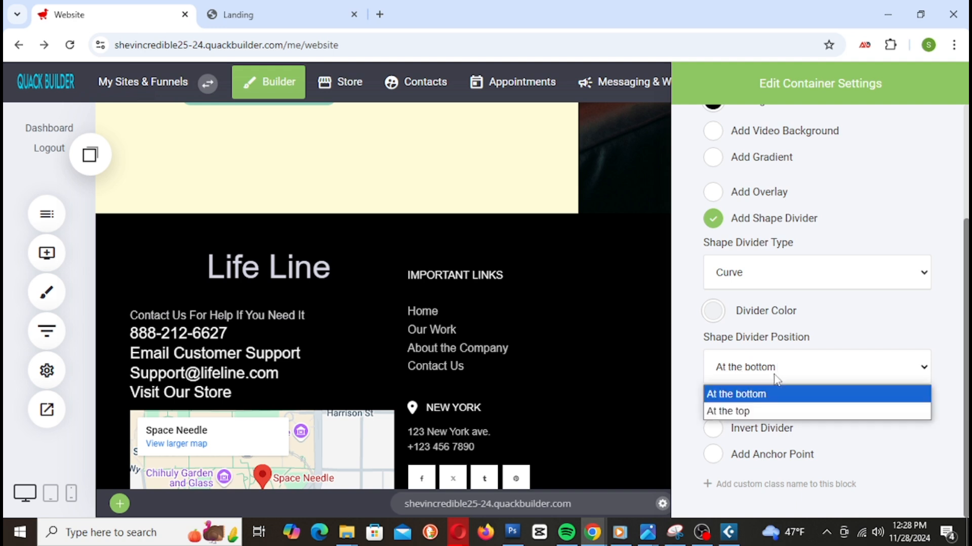
pyautogui.click(734, 412)
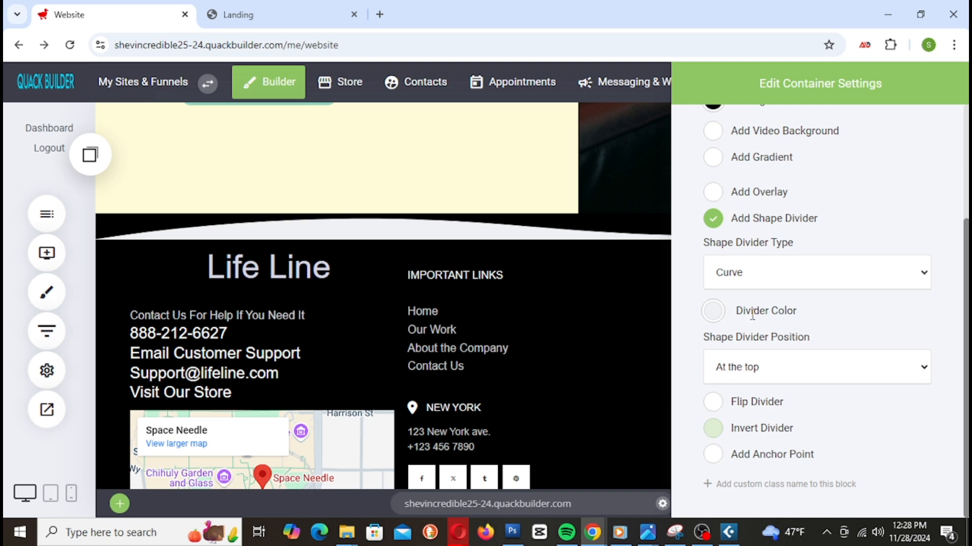
# Step: Switch the footer divider to the Paper shape and invert it
pyautogui.click(785, 271)
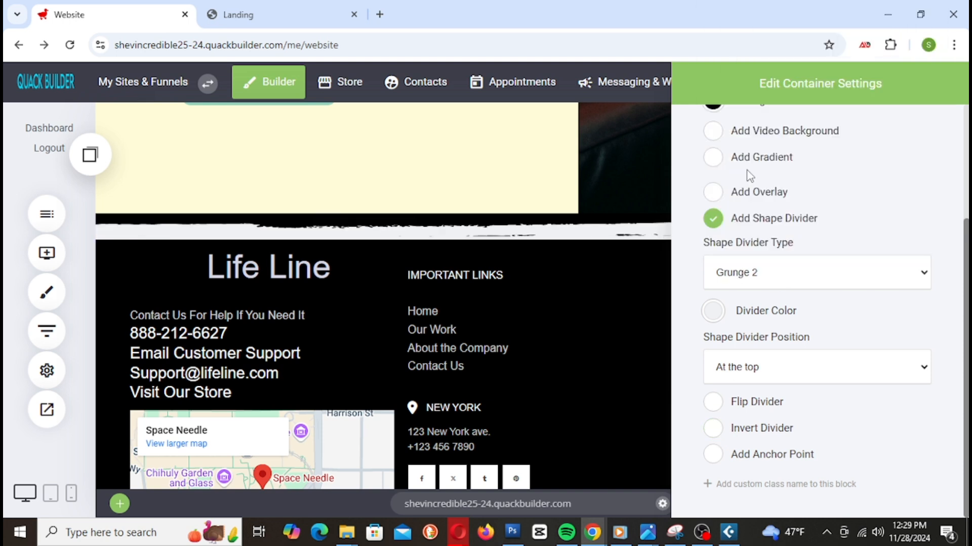
pyautogui.click(714, 428)
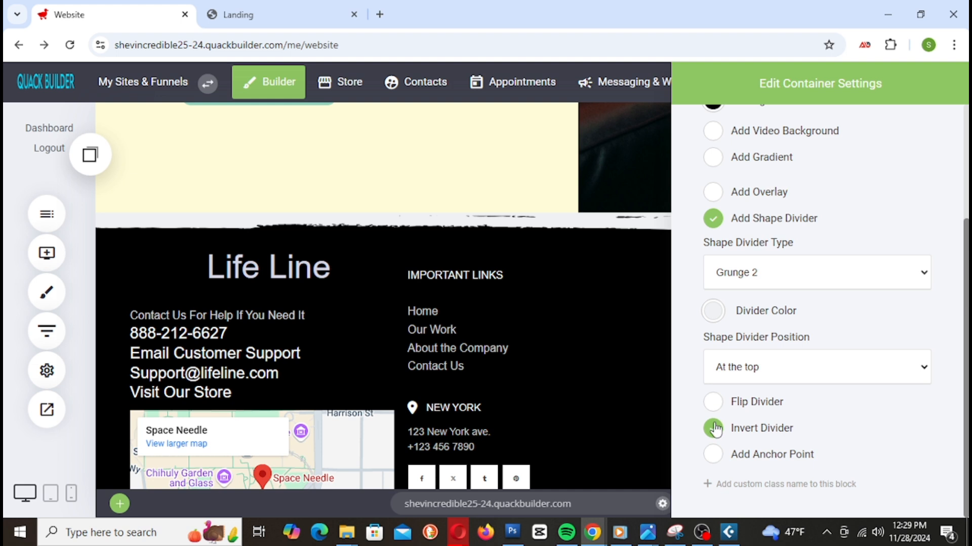
pyautogui.click(754, 278)
pyautogui.click(739, 213)
pyautogui.click(751, 274)
pyautogui.click(748, 230)
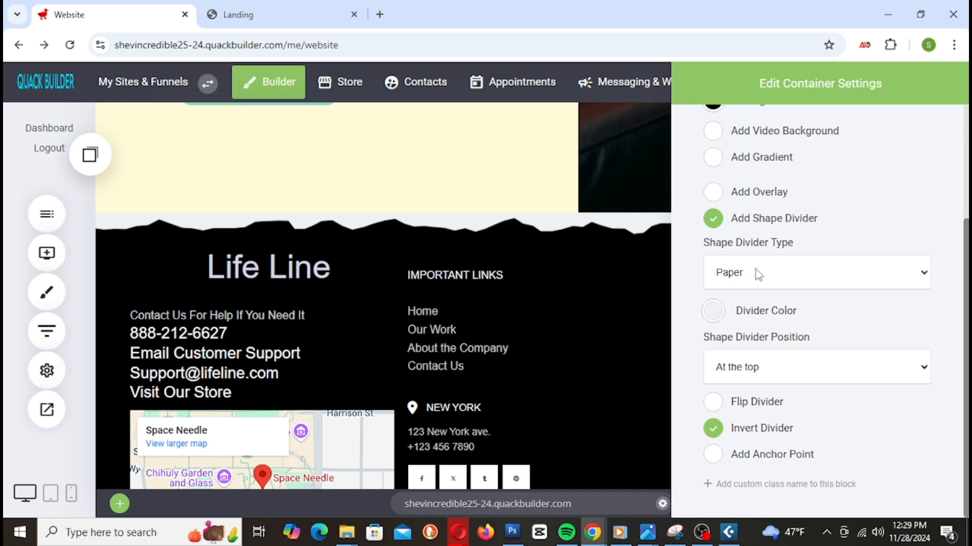
# Step: Tint the torn-paper divider yellow #E4DF2F at 0.63 opacity
pyautogui.click(713, 311)
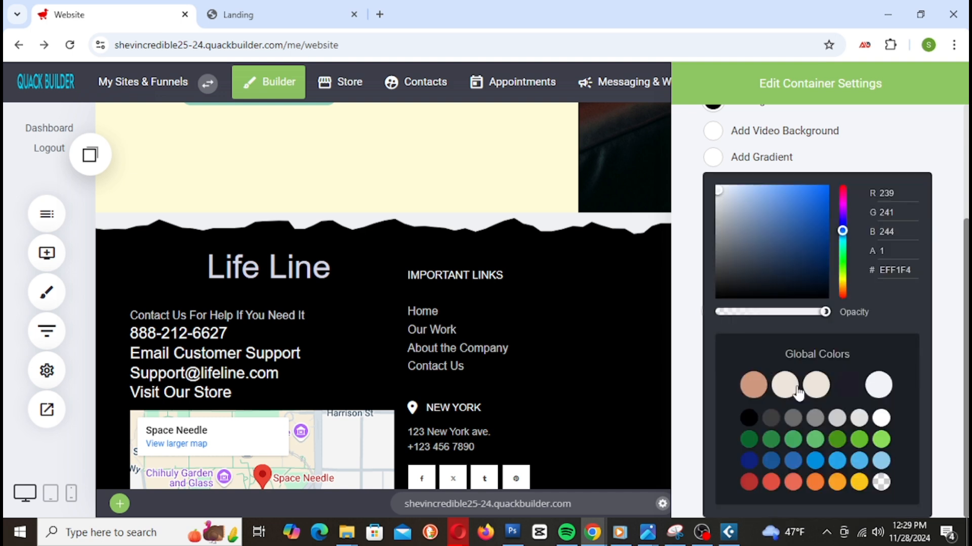
pyautogui.click(857, 485)
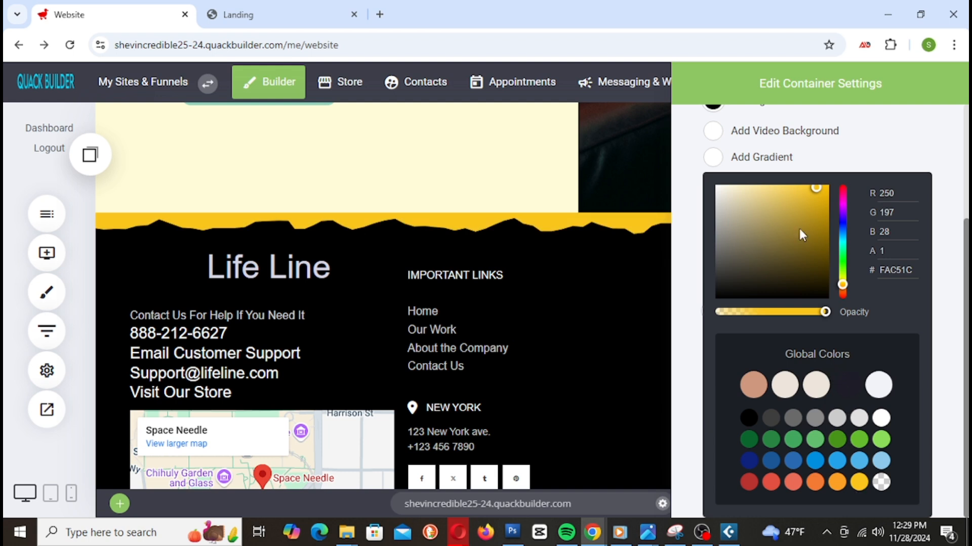
pyautogui.moveTo(835, 297); pyautogui.dragTo(841, 280)
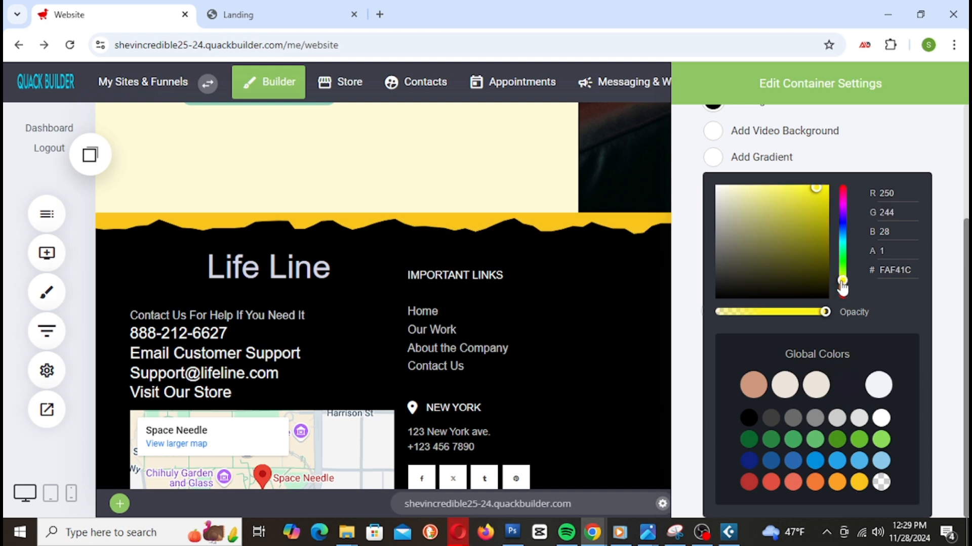
pyautogui.moveTo(815, 198); pyautogui.dragTo(799, 198)
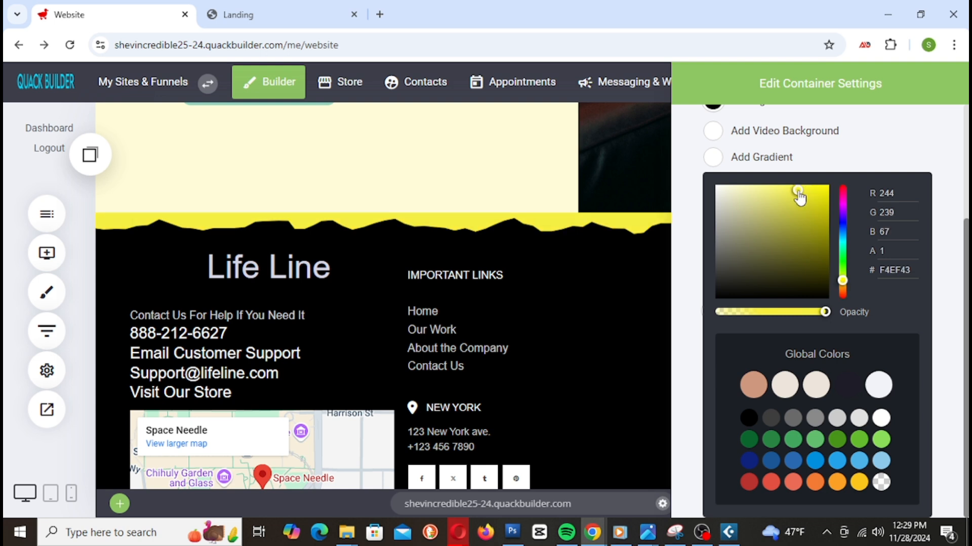
pyautogui.moveTo(823, 319)
pyautogui.mouseDown()
pyautogui.moveTo(787, 313)
pyautogui.moveTo(838, 316)
pyautogui.mouseUp()
pyautogui.moveTo(820, 315); pyautogui.dragTo(784, 319)
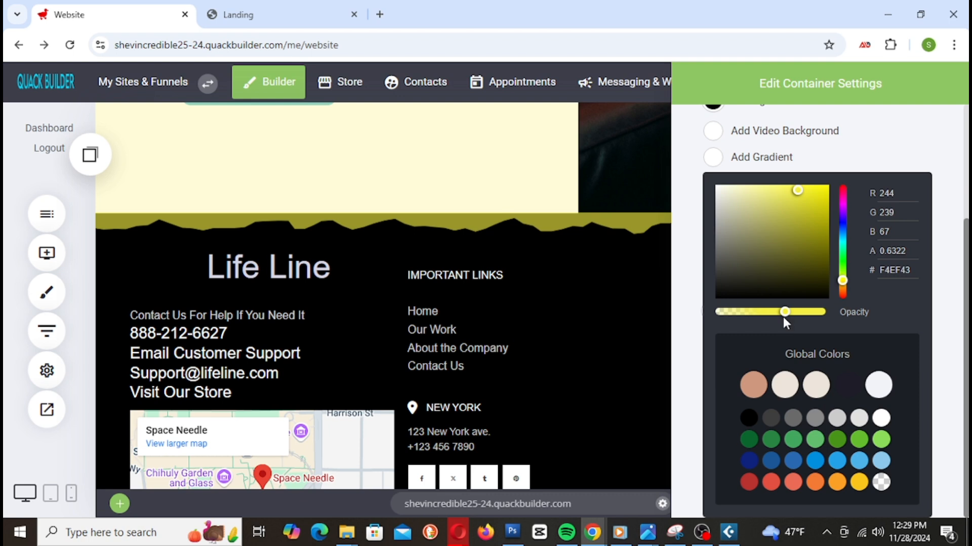
pyautogui.moveTo(793, 194); pyautogui.dragTo(774, 191)
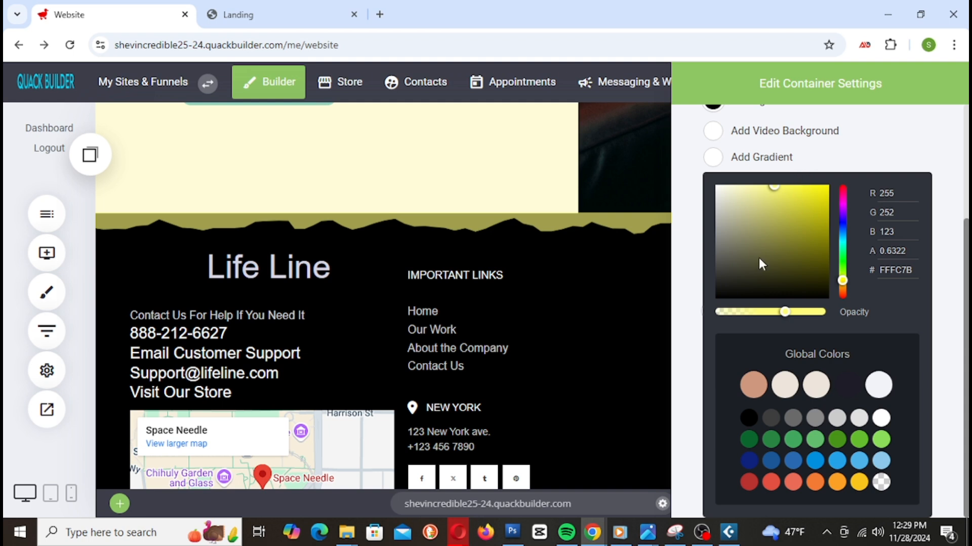
pyautogui.click(811, 208)
pyautogui.click(805, 195)
pyautogui.click(817, 191)
pyautogui.click(530, 150)
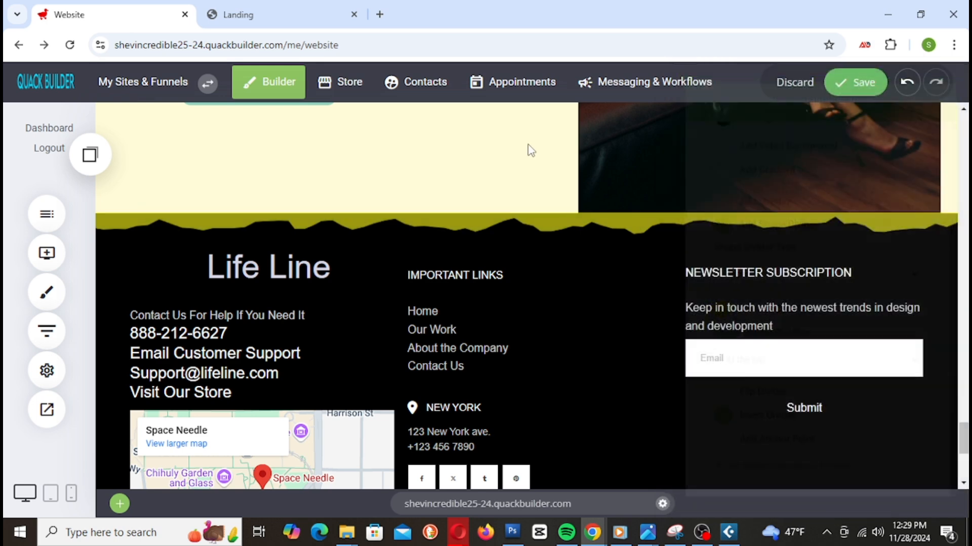
pyautogui.scroll(10, 709, 275)
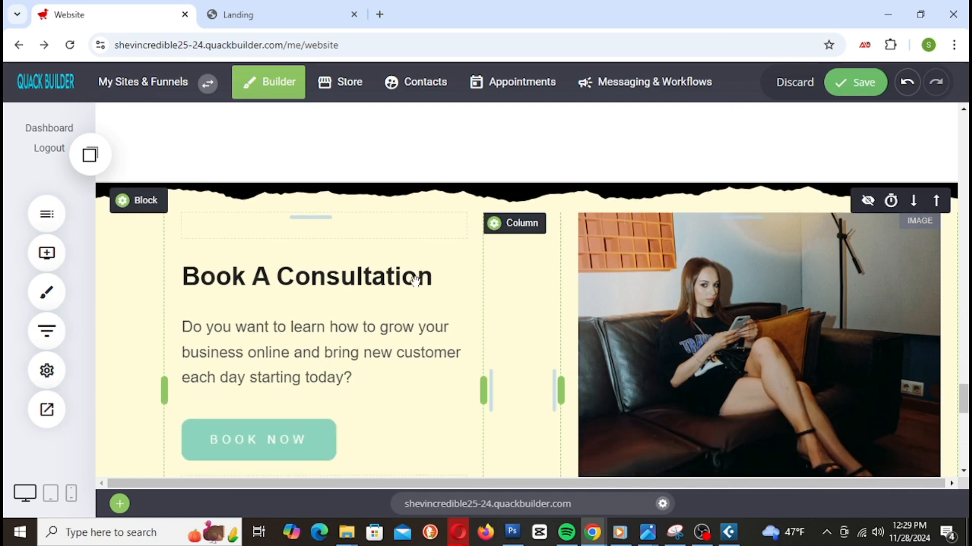
# Step: Copy the consultation section's background colour code FCE72A
pyautogui.click(148, 207)
pyautogui.click(709, 259)
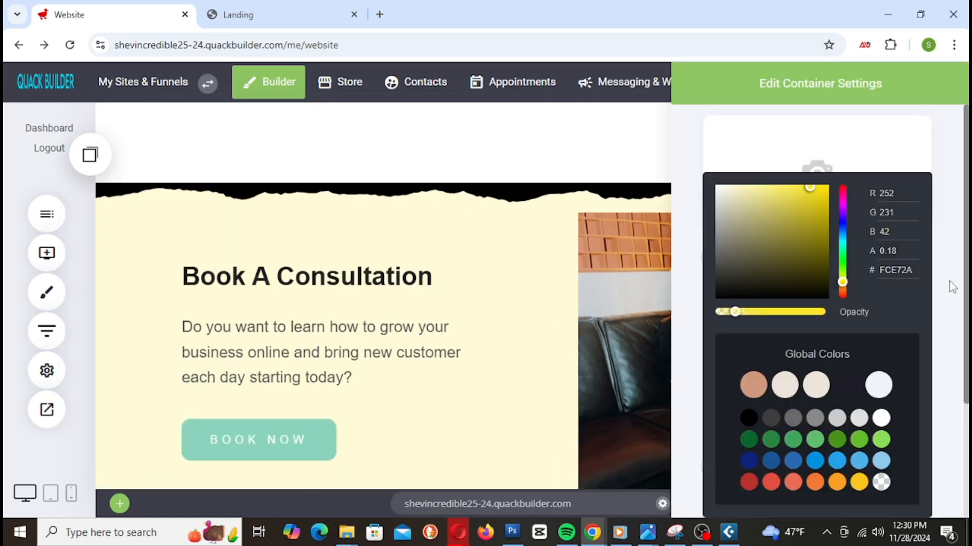
pyautogui.doubleClick(904, 269)
pyautogui.rightClick(902, 268)
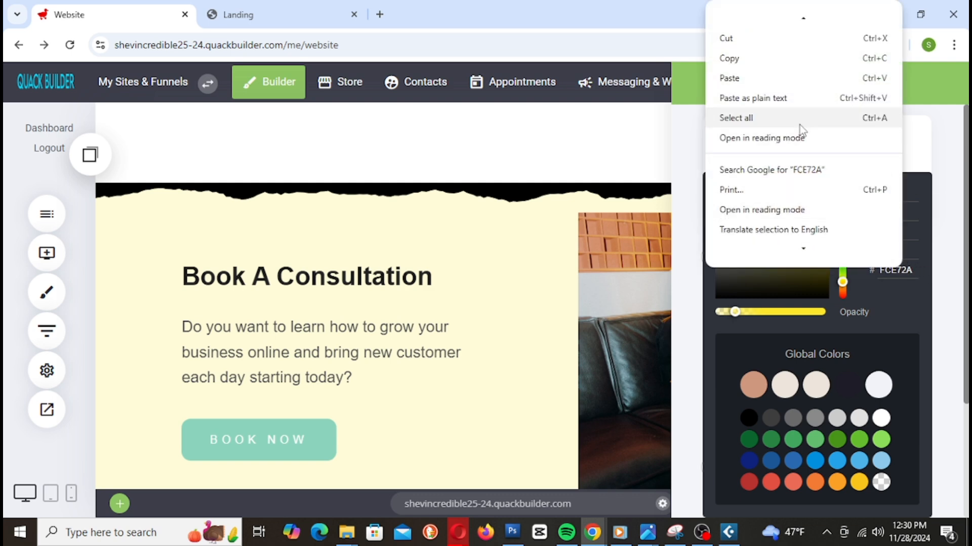
pyautogui.click(732, 61)
pyautogui.click(489, 327)
pyautogui.scroll(-10, 492, 330)
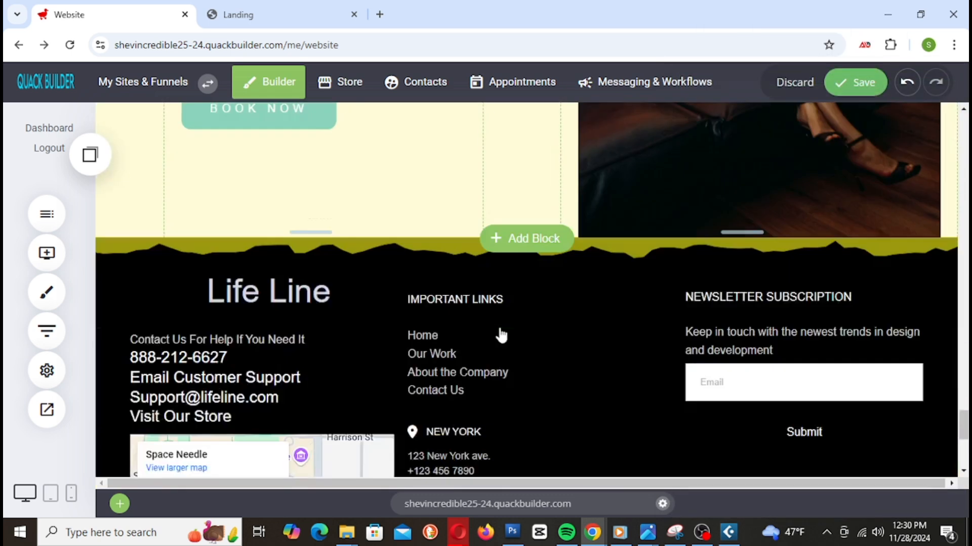
pyautogui.scroll(3, 514, 322)
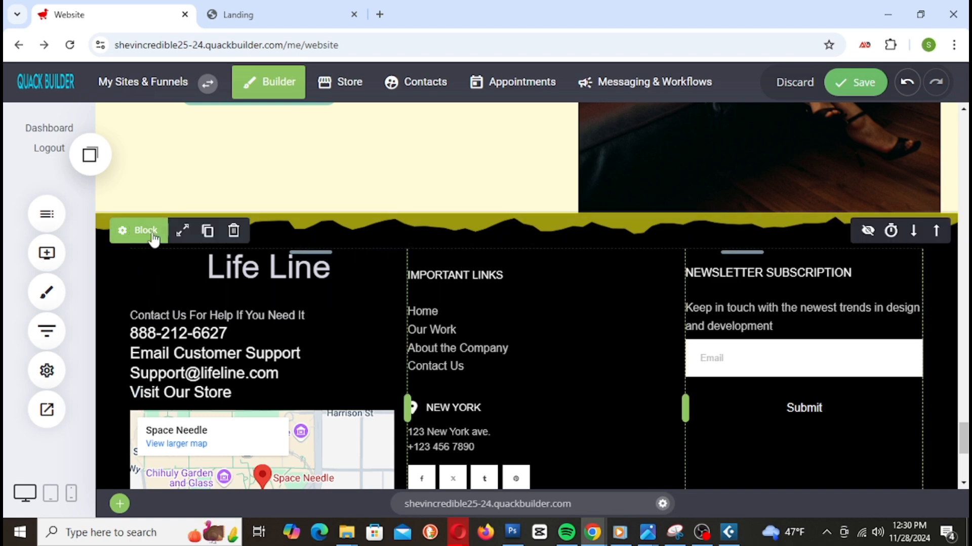
# Step: Paste FCE72A into the footer's Divider Color, set opacity to about 0.71, and save
pyautogui.click(139, 228)
pyautogui.click(713, 466)
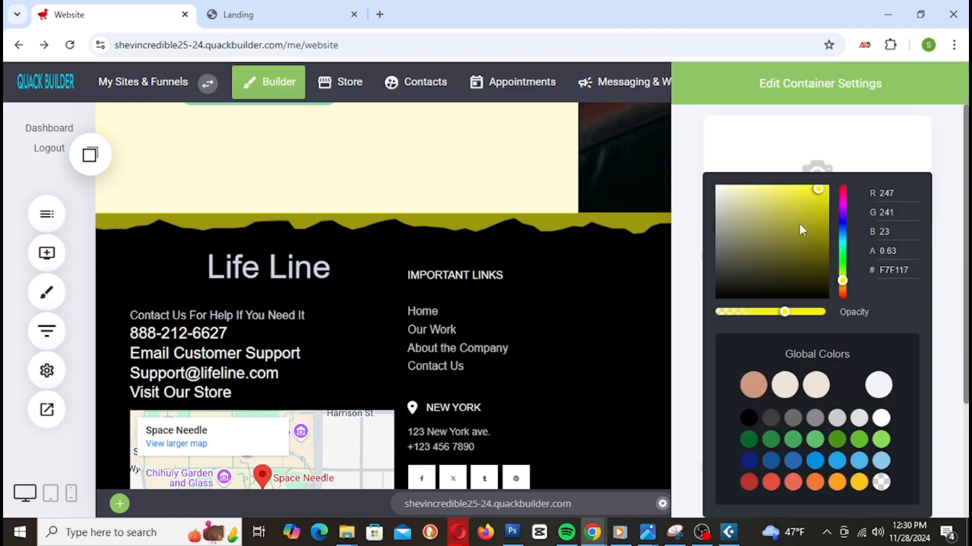
pyautogui.doubleClick(899, 275)
pyautogui.rightClick(900, 275)
pyautogui.click(732, 85)
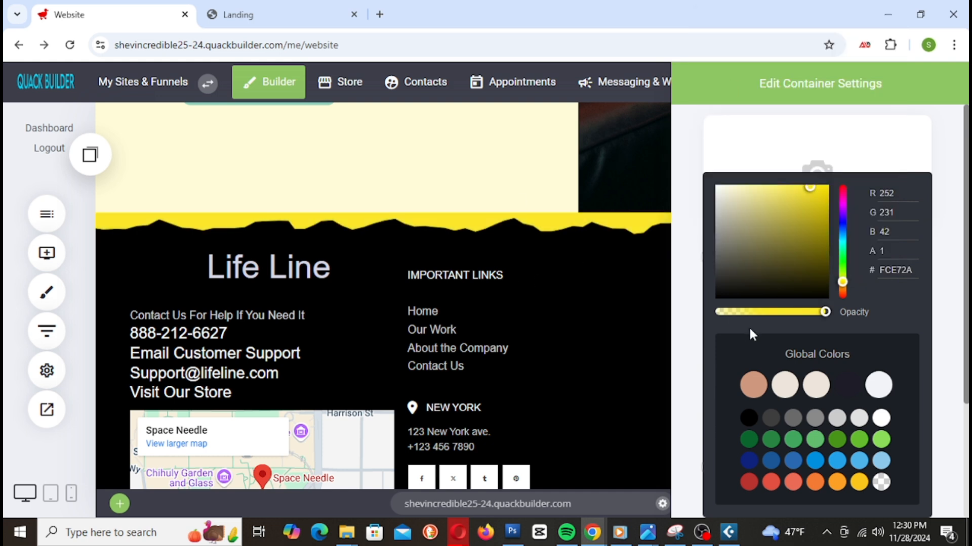
pyautogui.moveTo(826, 312); pyautogui.dragTo(773, 314)
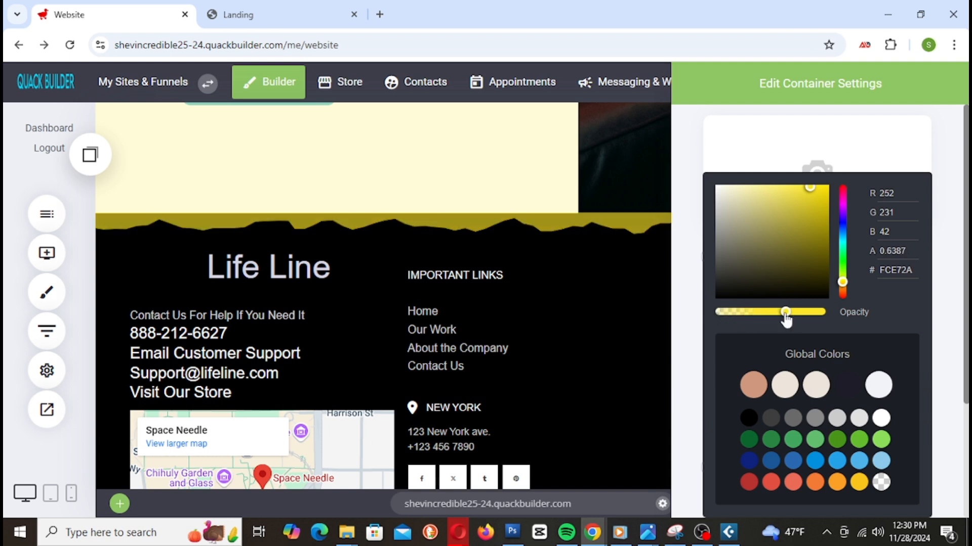
pyautogui.moveTo(785, 313); pyautogui.dragTo(838, 314)
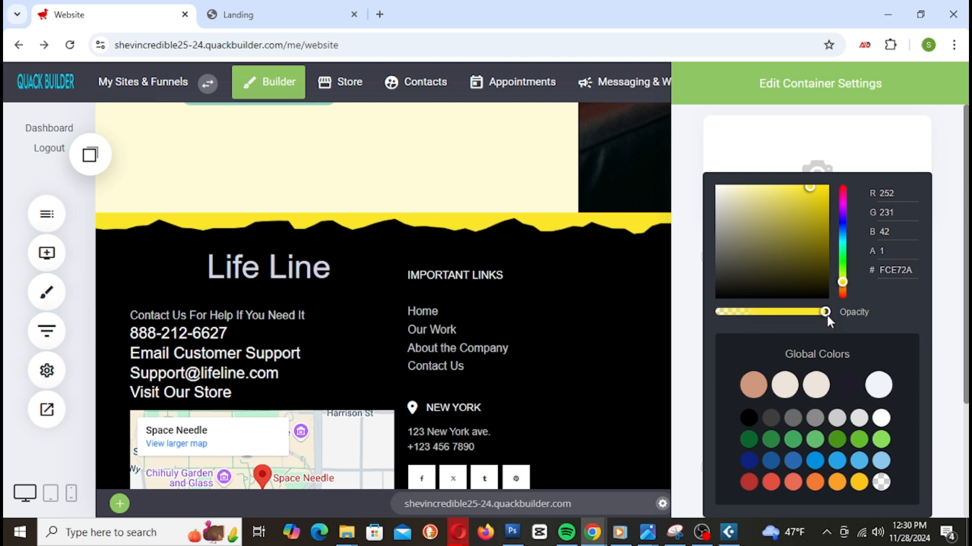
pyautogui.moveTo(828, 317); pyautogui.dragTo(797, 322)
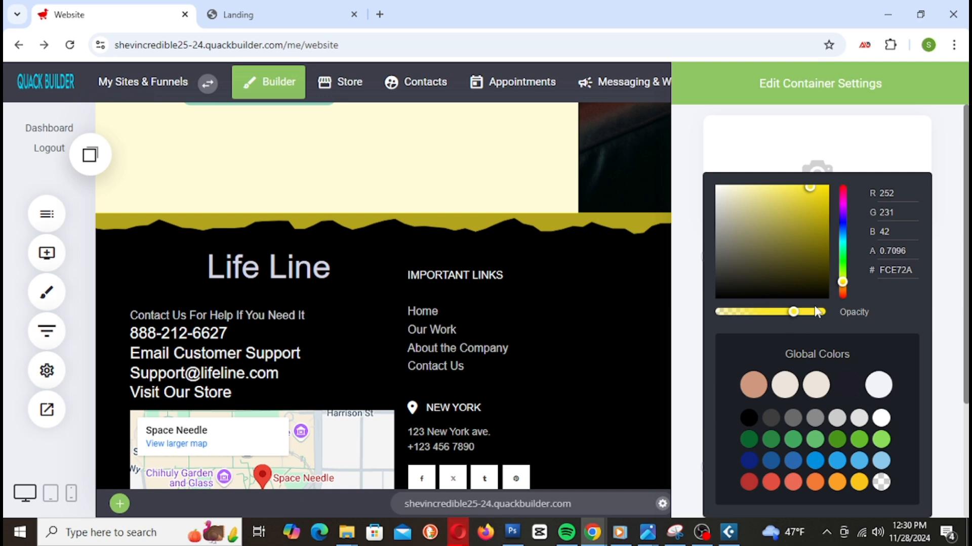
pyautogui.click(597, 303)
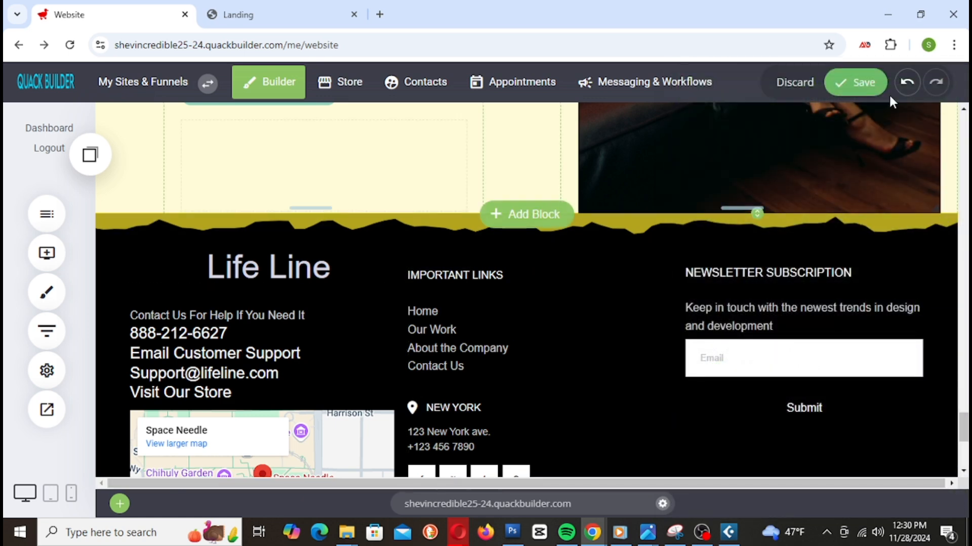
pyautogui.click(851, 85)
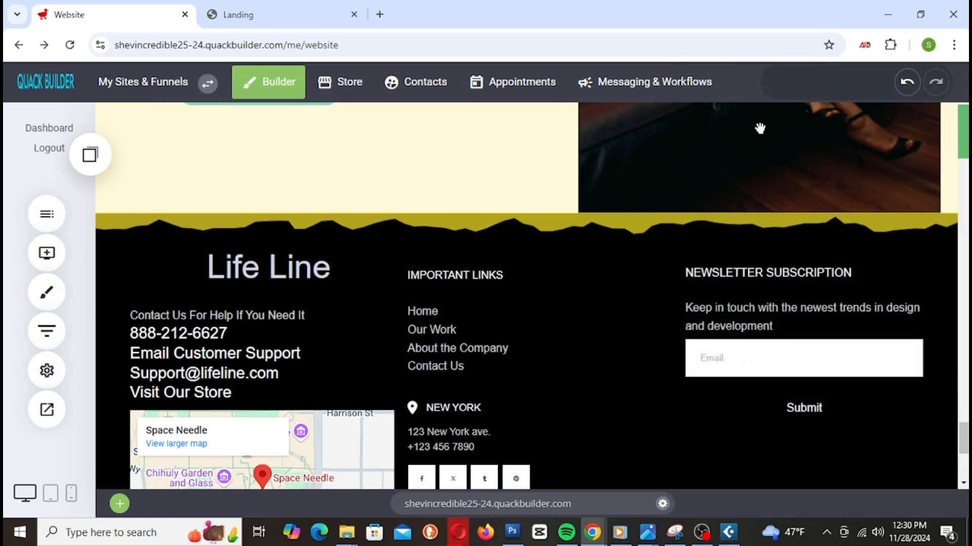
pyautogui.scroll(7, 393, 202)
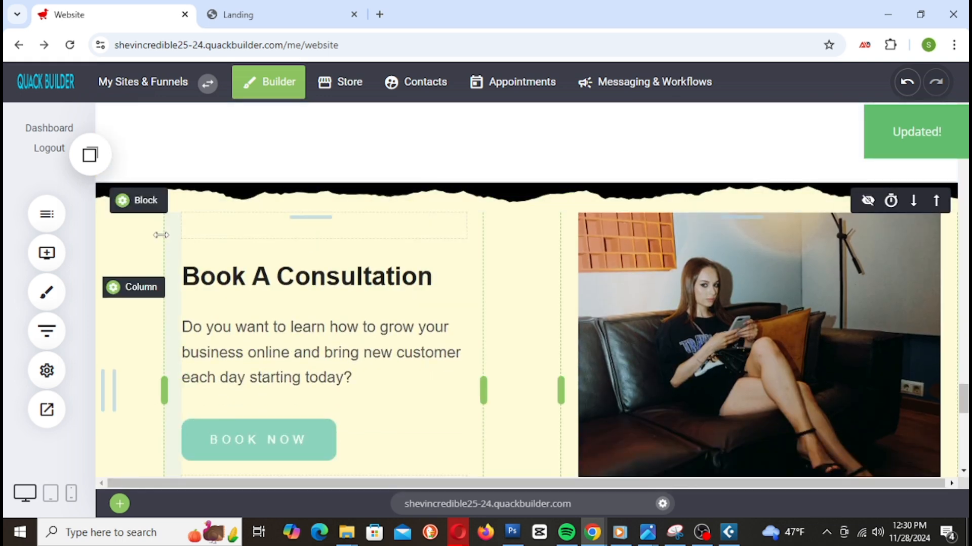
# Step: Copy the FCE72A hex code from the consultation section's background colour
pyautogui.click(143, 202)
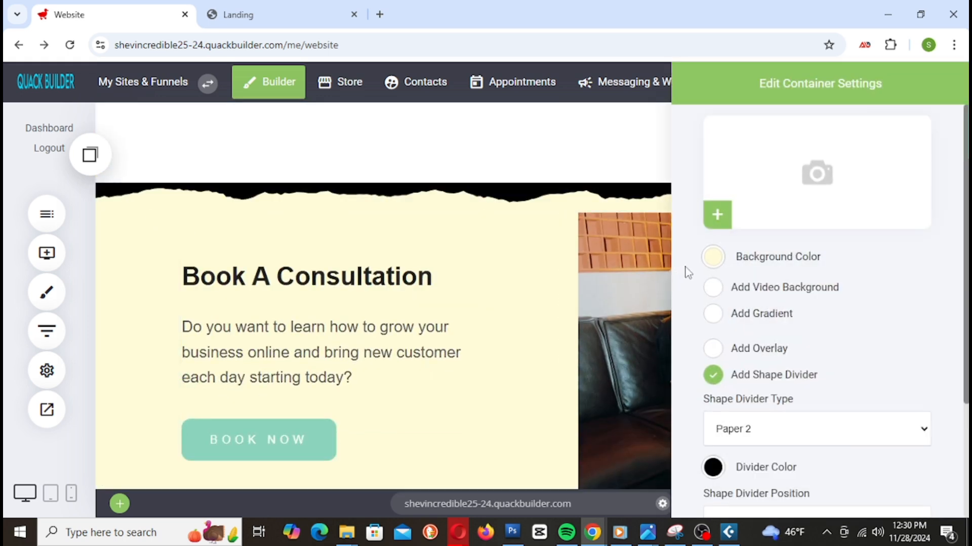
pyautogui.click(715, 257)
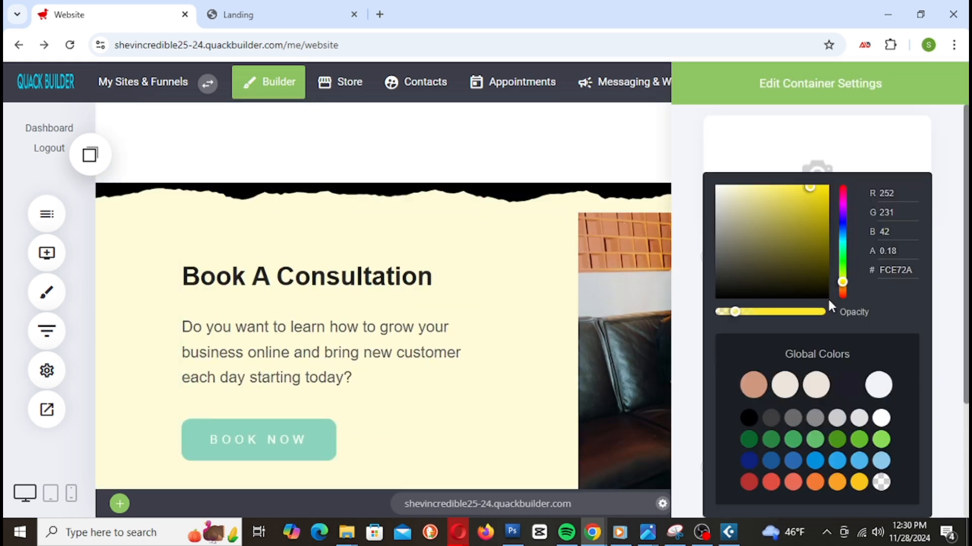
pyautogui.click(903, 273)
pyautogui.doubleClick(891, 270)
pyautogui.hotkey('ctrl', 'c')
pyautogui.rightClick(888, 269)
pyautogui.click(726, 85)
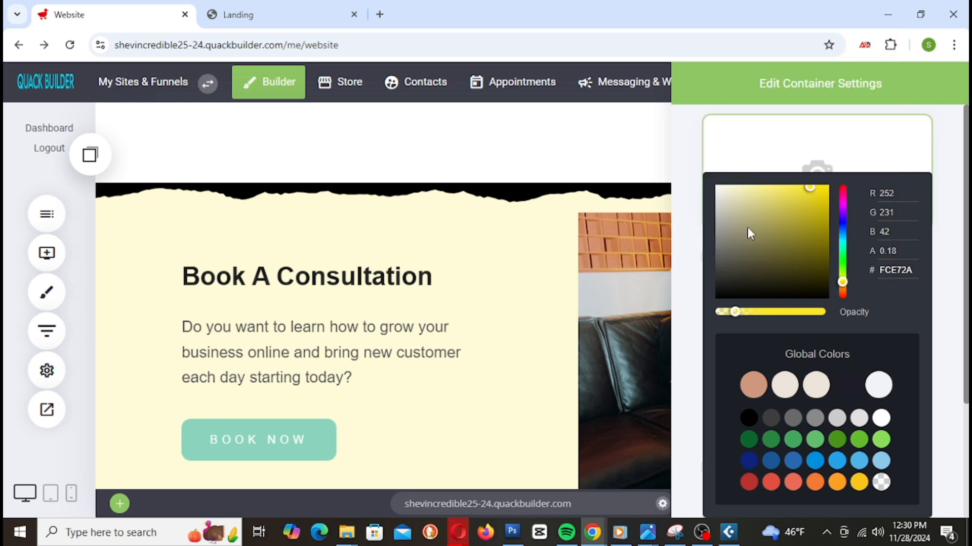
pyautogui.click(646, 321)
pyautogui.scroll(-10, 506, 324)
pyautogui.scroll(5, 539, 303)
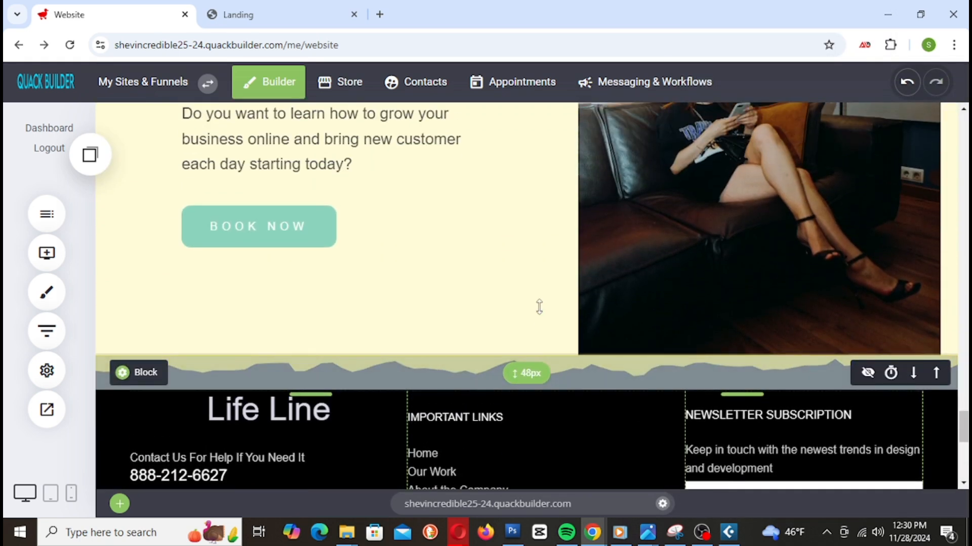
# Step: Paste FCE72A into the footer divider's colour hex field
pyautogui.click(144, 377)
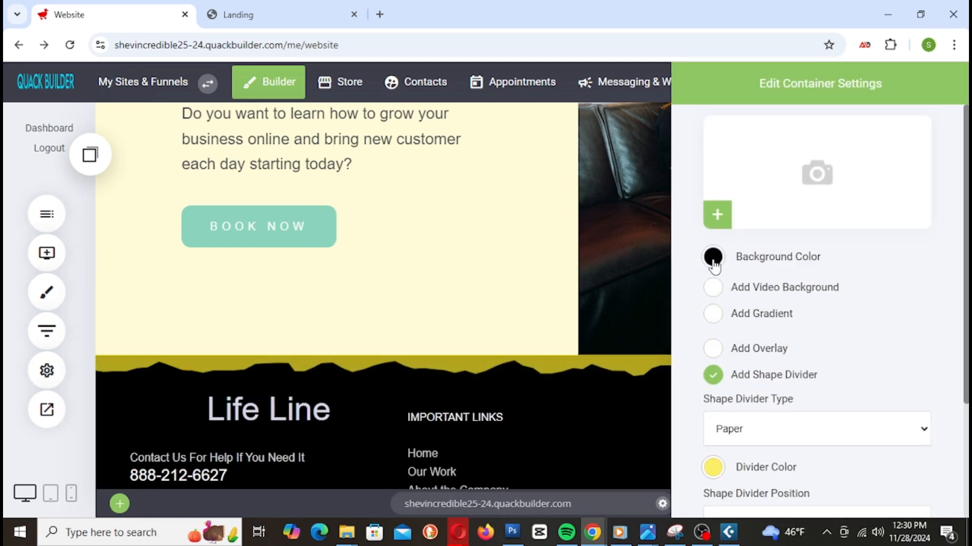
pyautogui.scroll(-3, 721, 357)
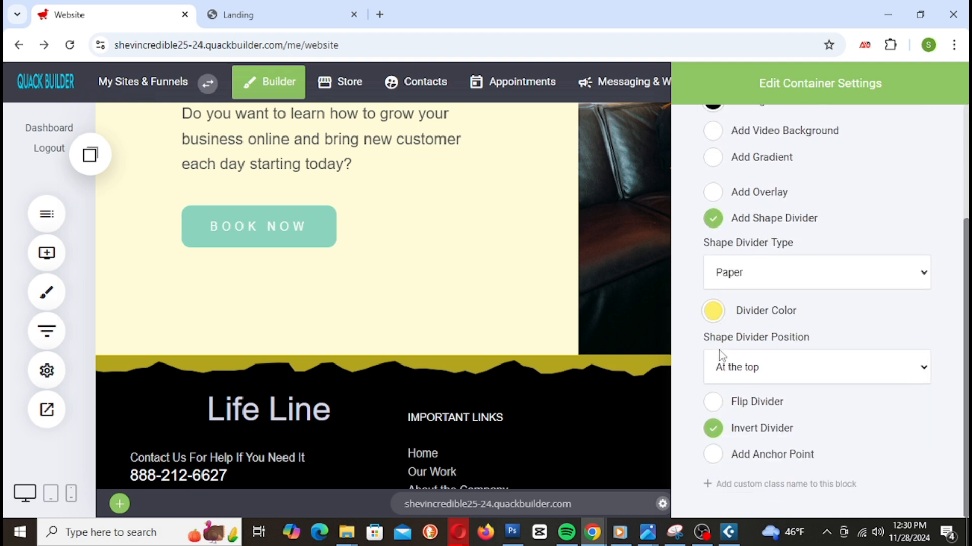
pyautogui.click(713, 313)
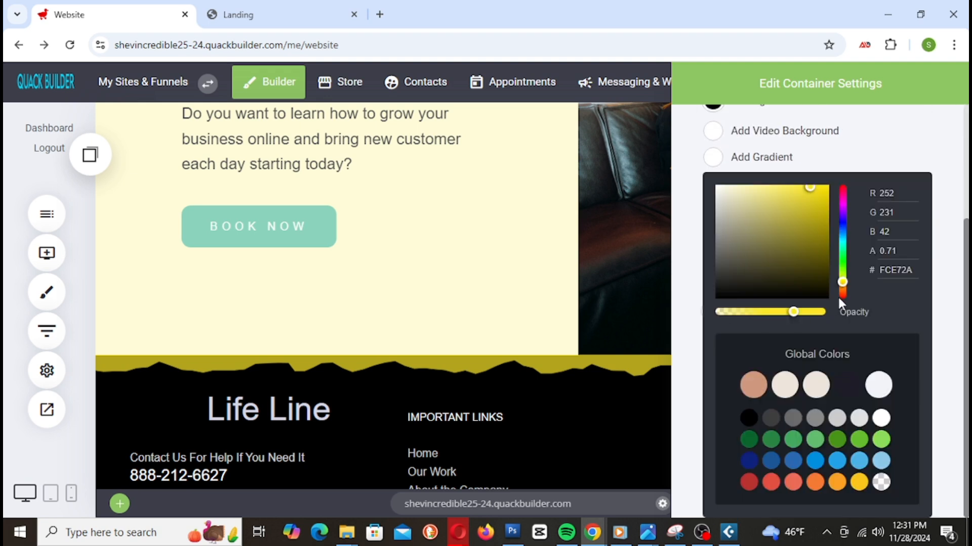
pyautogui.click(893, 276)
pyautogui.rightClick(892, 278)
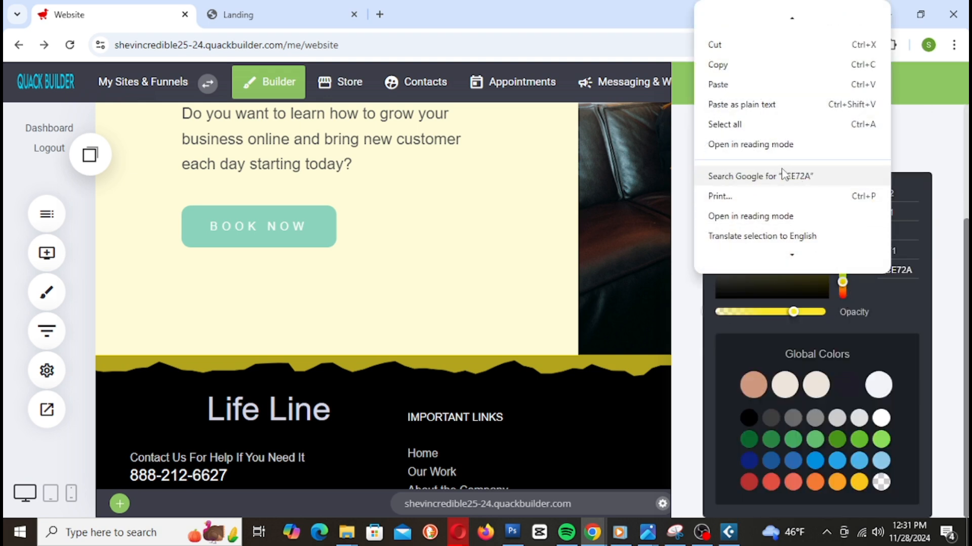
pyautogui.click(730, 83)
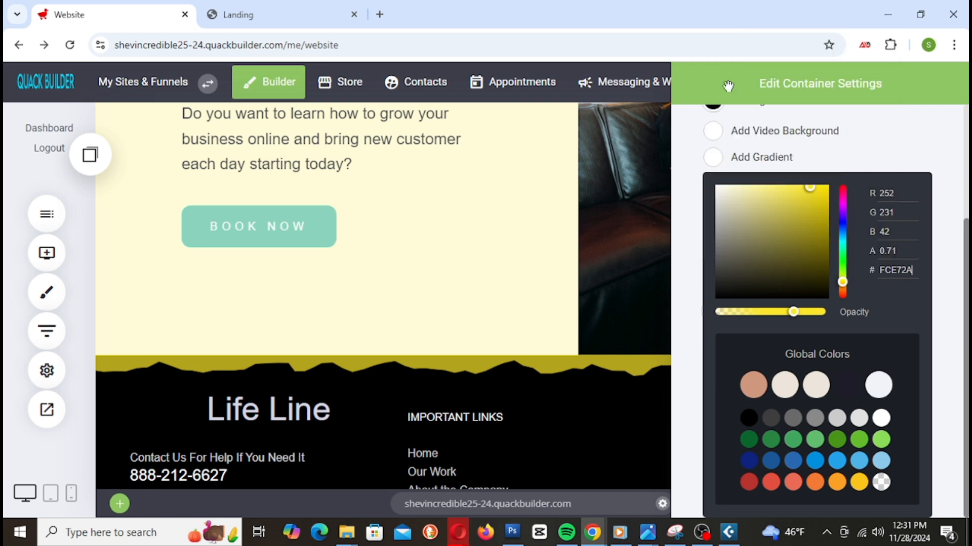
# Step: Adjust the divider to pale cream #FCF7CD at about 0.94 opacity and save the page
pyautogui.moveTo(793, 312); pyautogui.dragTo(736, 323)
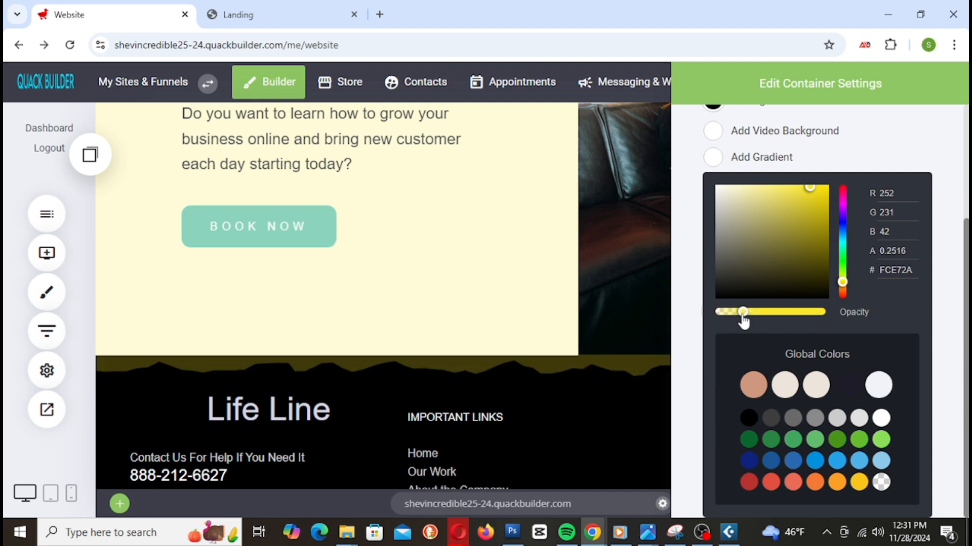
pyautogui.moveTo(810, 189); pyautogui.dragTo(761, 187)
pyautogui.moveTo(755, 311); pyautogui.dragTo(820, 318)
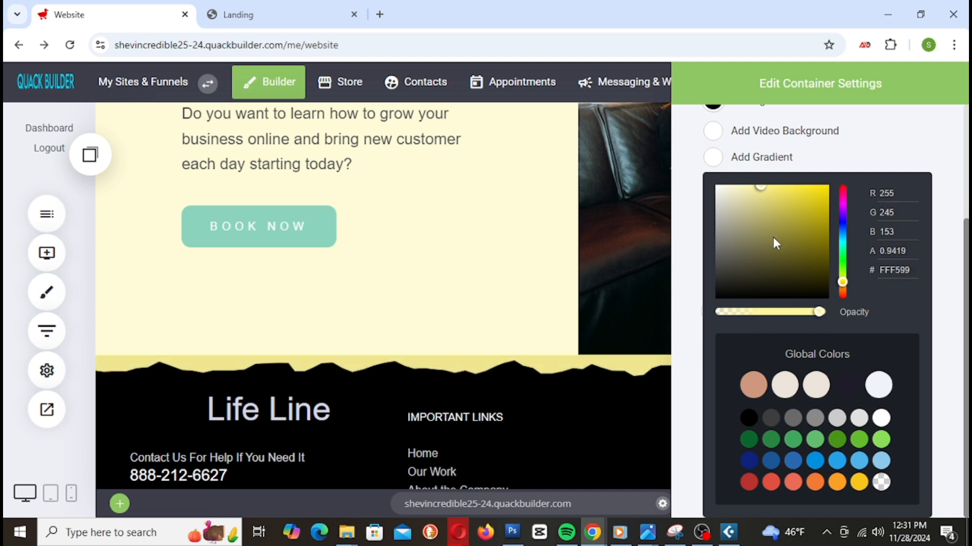
pyautogui.moveTo(757, 193); pyautogui.dragTo(743, 190)
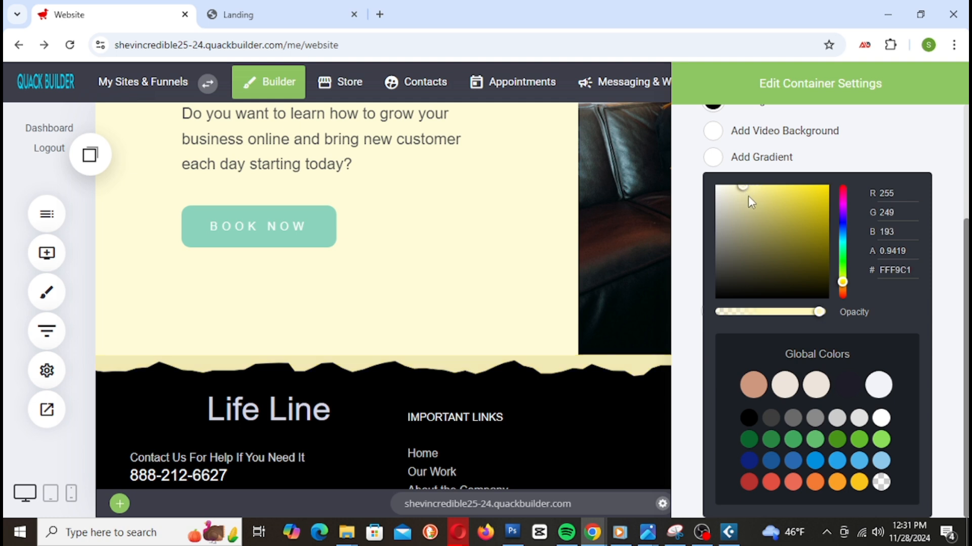
pyautogui.moveTo(743, 193); pyautogui.dragTo(727, 181)
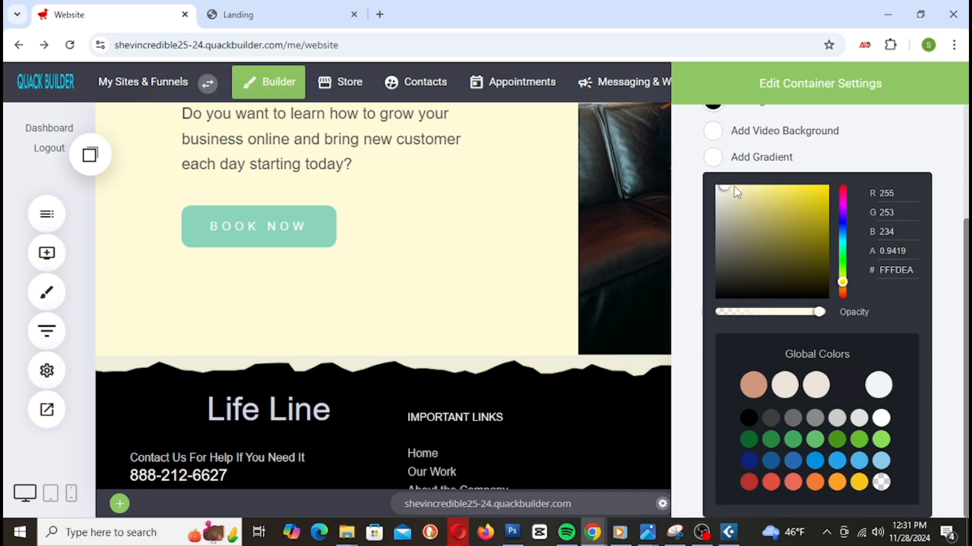
pyautogui.moveTo(724, 196); pyautogui.dragTo(738, 195)
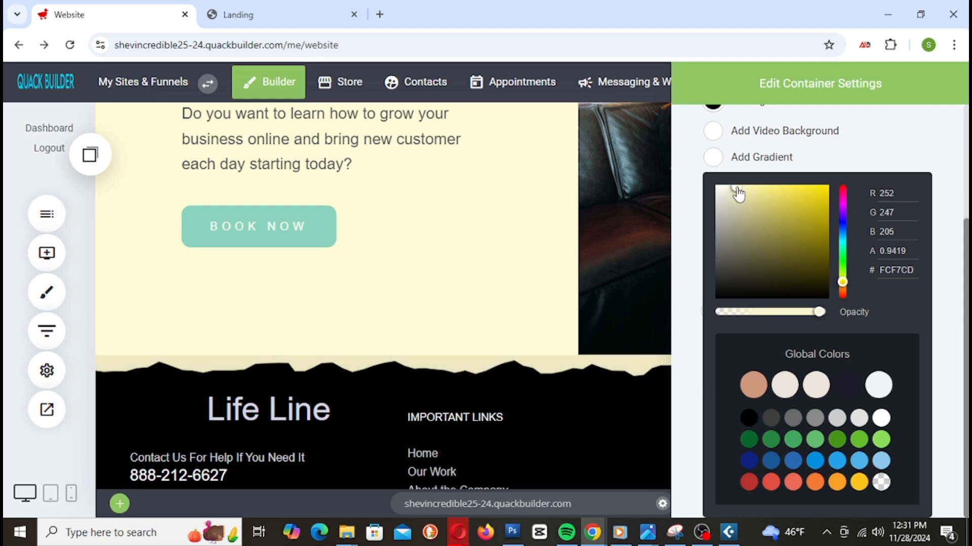
pyautogui.click(543, 288)
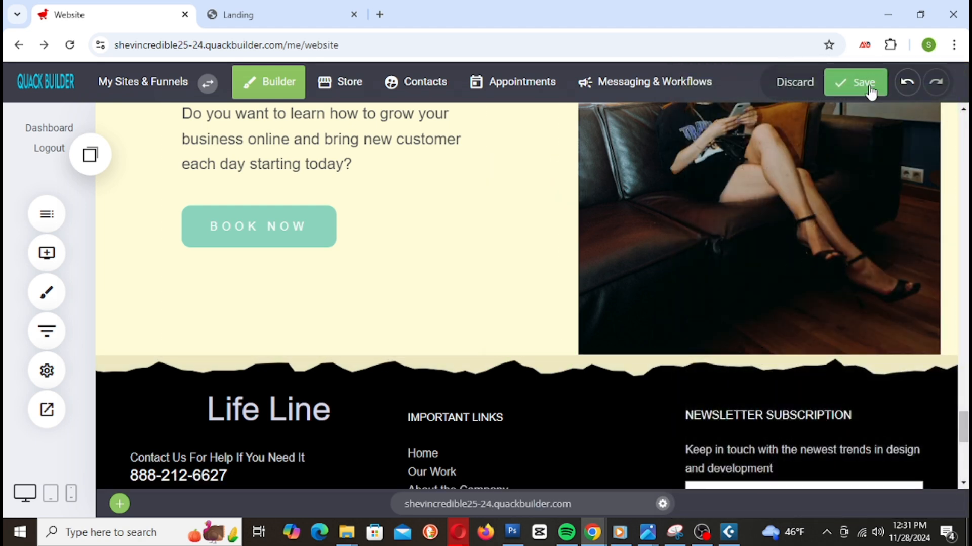
pyautogui.click(871, 86)
# Step: Look over the footer and switch to the live site tab
pyautogui.scroll(-5, 577, 309)
pyautogui.scroll(10, 576, 314)
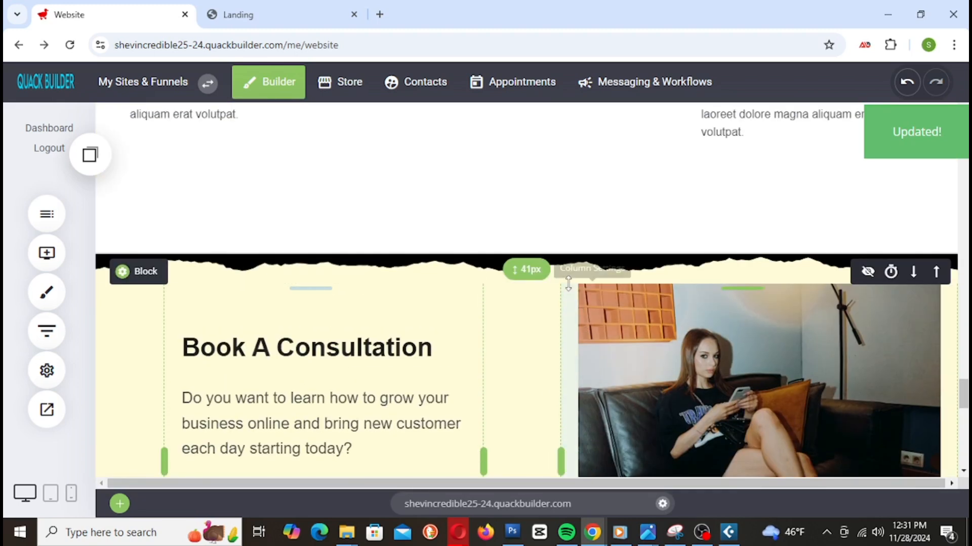
pyautogui.scroll(-7, 572, 329)
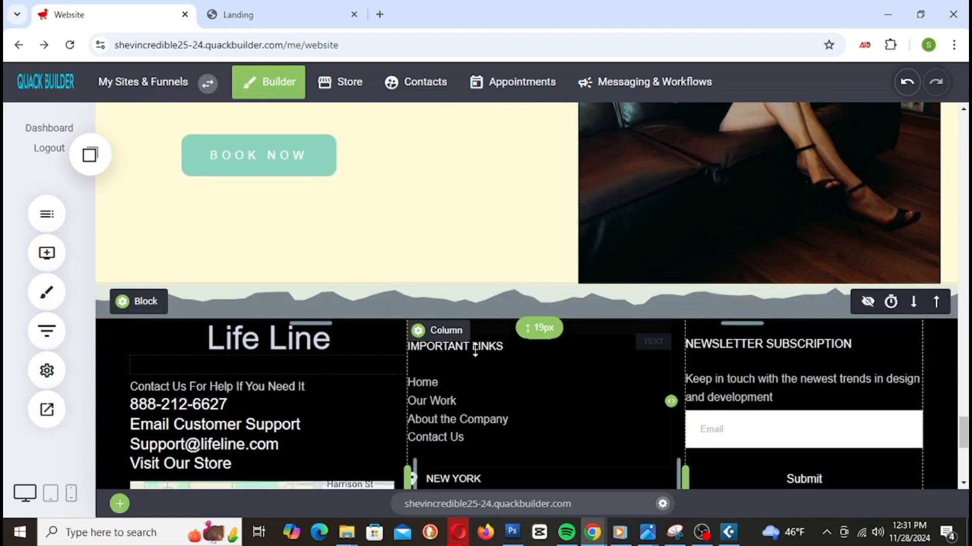
pyautogui.scroll(-2, 622, 466)
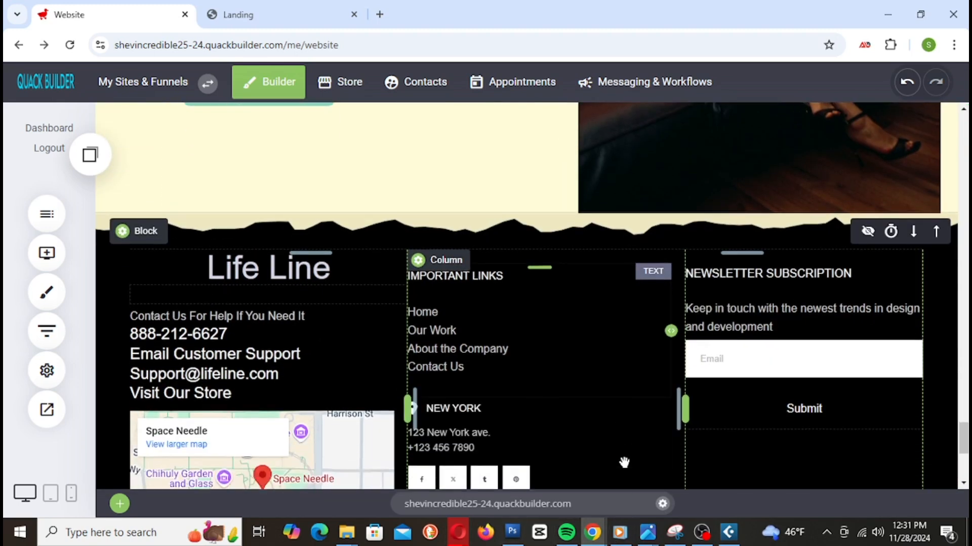
pyautogui.scroll(3, 624, 461)
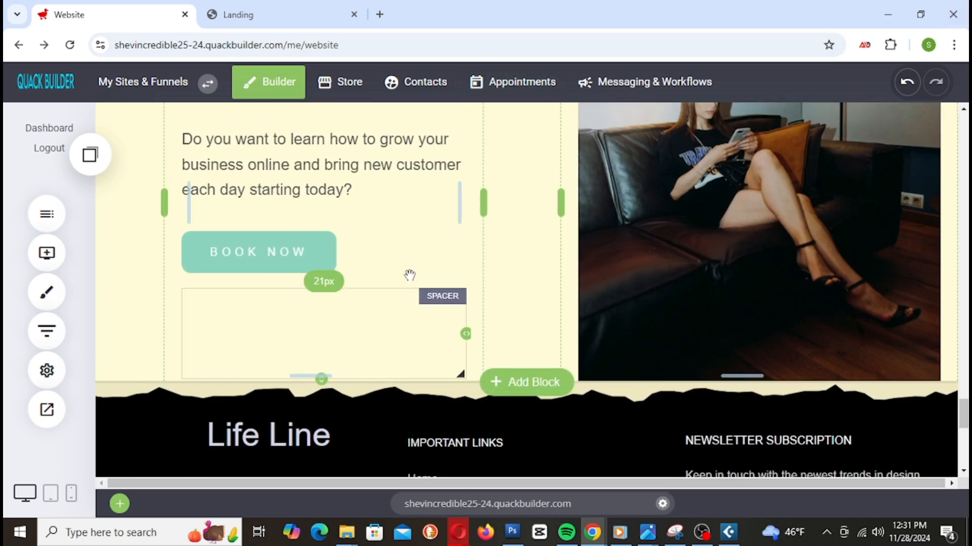
pyautogui.scroll(4, 408, 275)
pyautogui.click(265, 6)
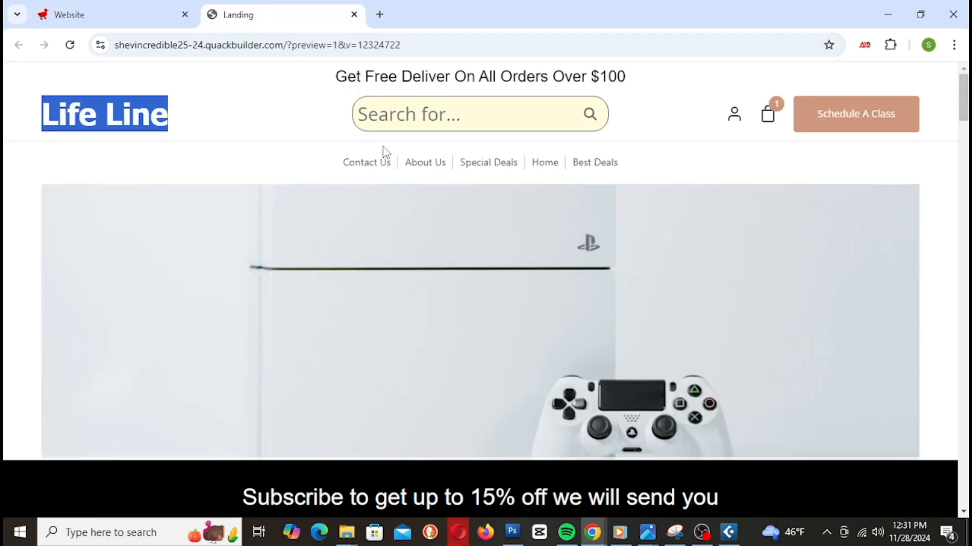
# Step: Reload the Life Line site via its logo and scroll down to the cream footer divider and back up
pyautogui.click(106, 114)
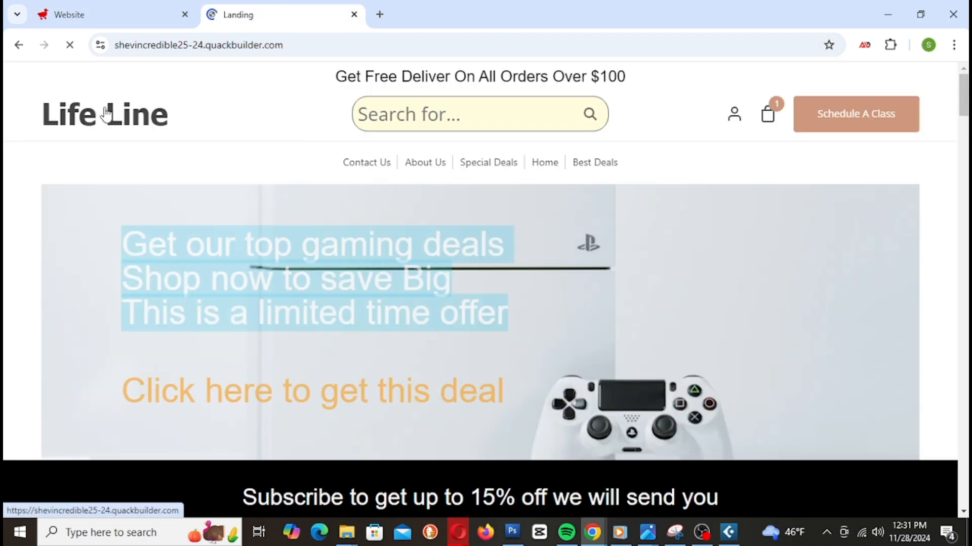
pyautogui.scroll(-6, 813, 196)
pyautogui.scroll(-20, 814, 195)
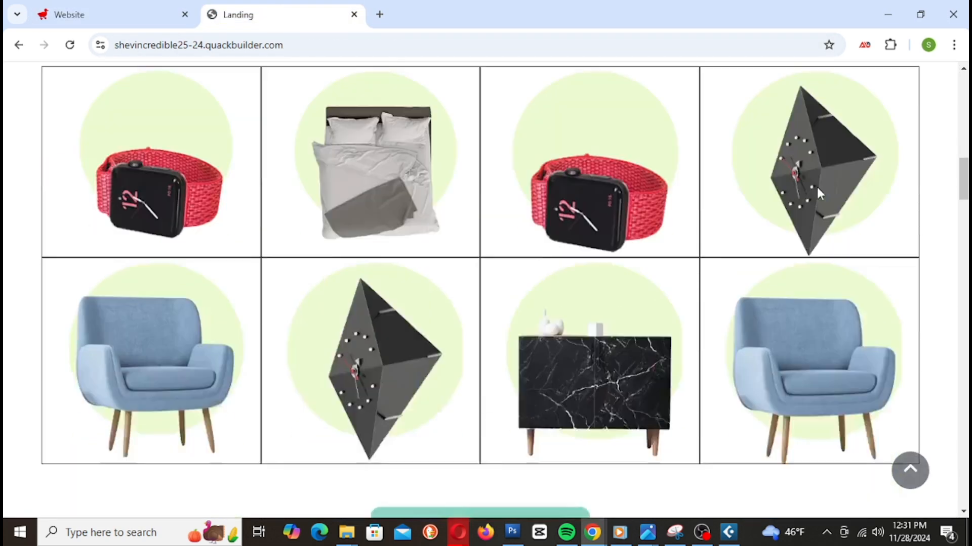
pyautogui.scroll(-15, 821, 191)
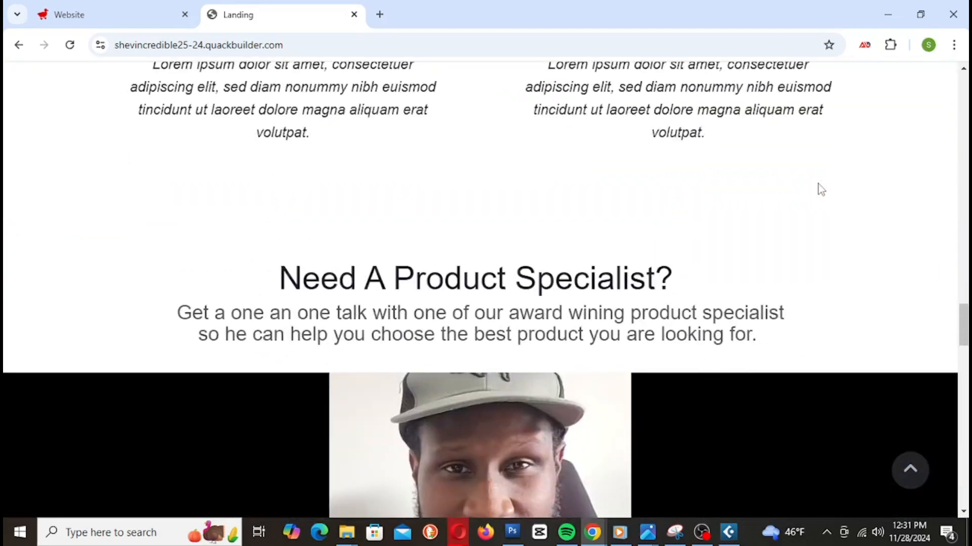
pyautogui.scroll(-12, 820, 189)
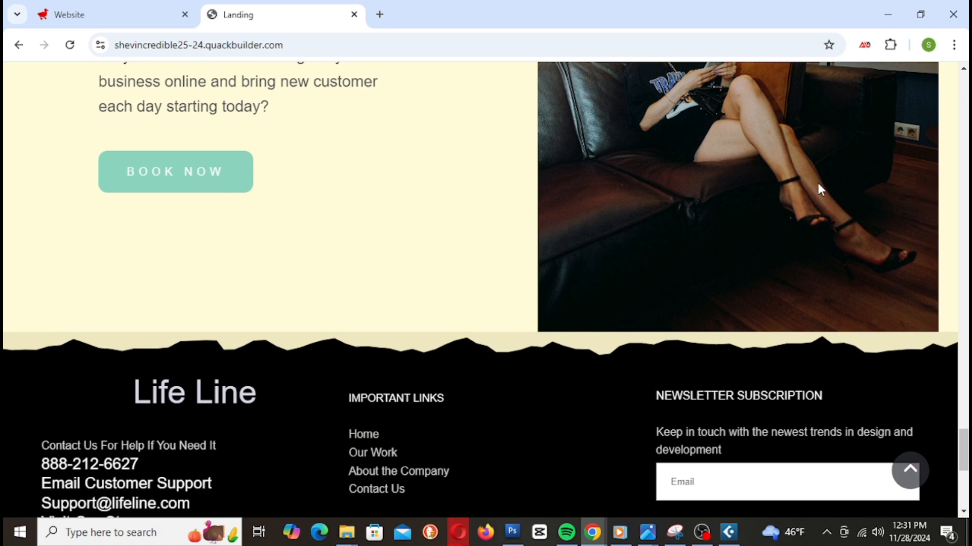
pyautogui.scroll(-7, 819, 190)
pyautogui.scroll(-1, 824, 190)
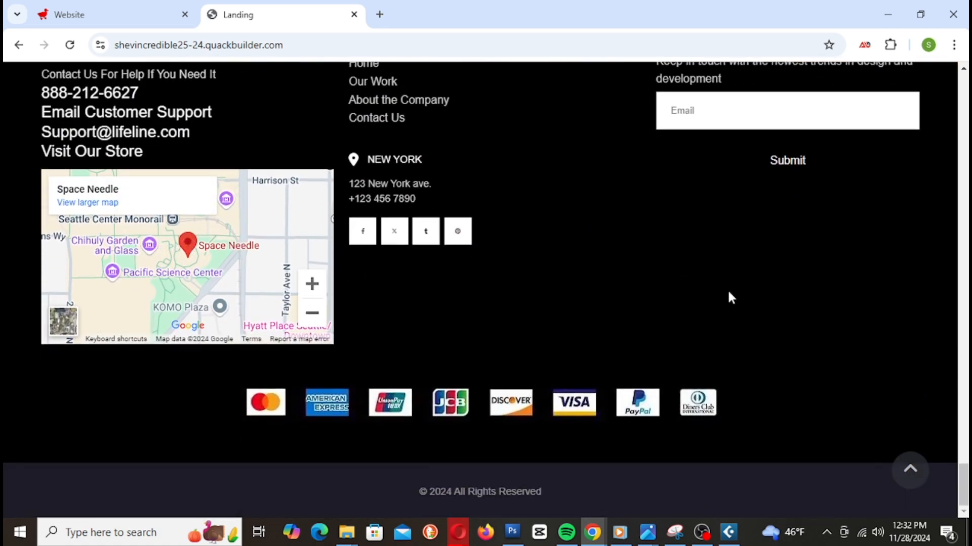
pyautogui.scroll(15, 756, 349)
pyautogui.scroll(15, 860, 370)
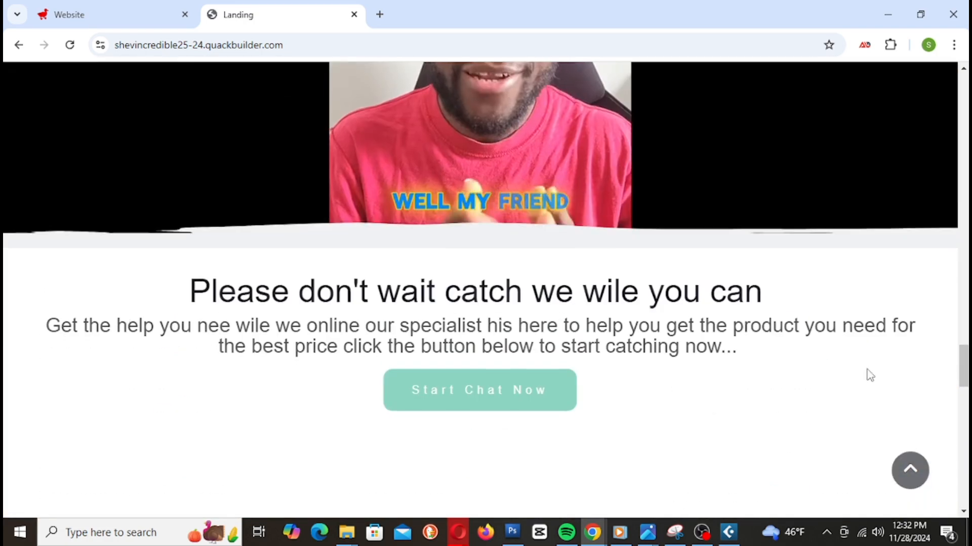
pyautogui.scroll(15, 878, 384)
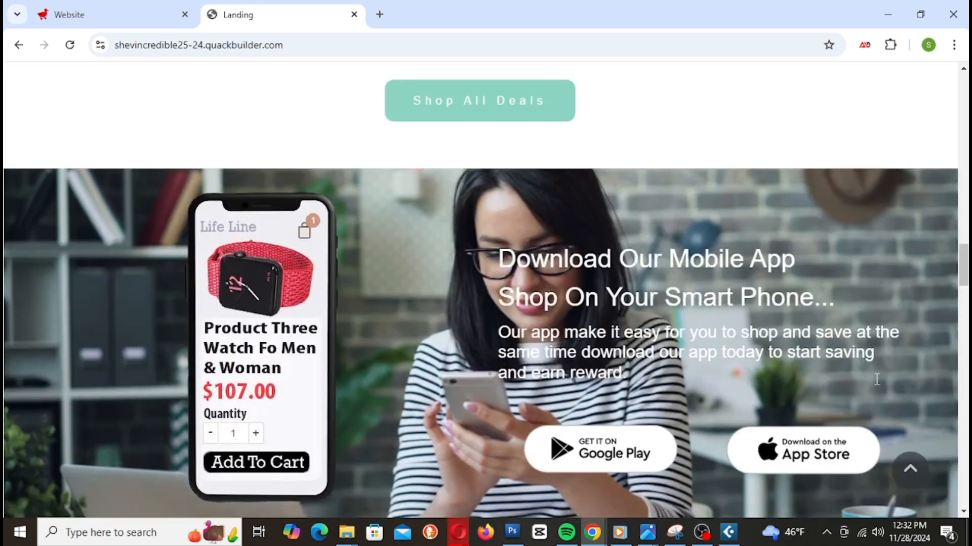
pyautogui.scroll(14, 888, 398)
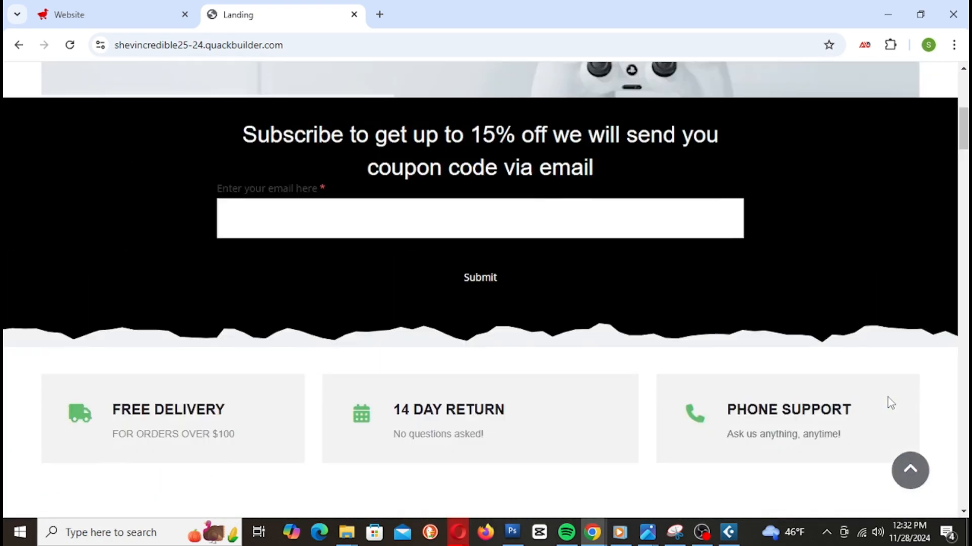
pyautogui.scroll(-8, 889, 397)
pyautogui.scroll(-8, 899, 409)
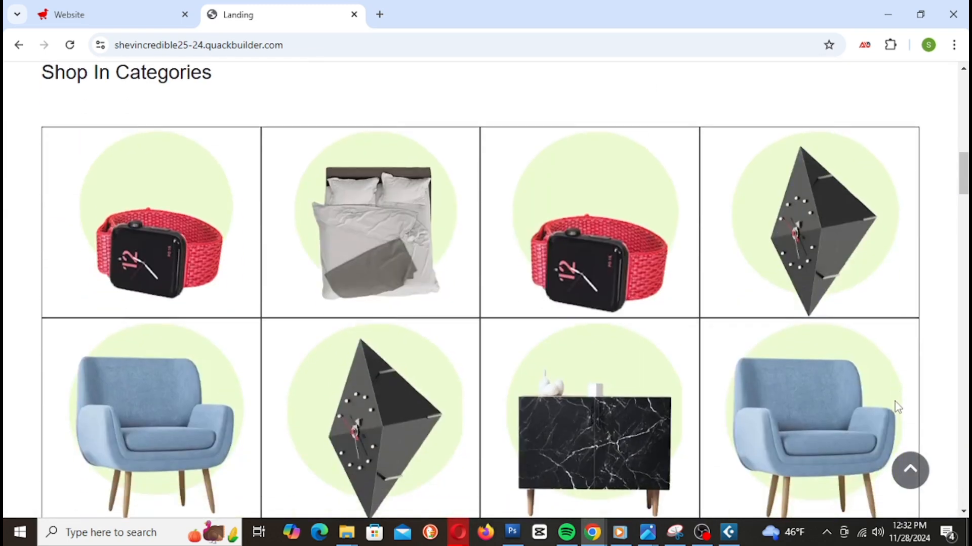
pyautogui.scroll(-1, 897, 407)
pyautogui.scroll(1, 897, 406)
pyautogui.scroll(2, 897, 406)
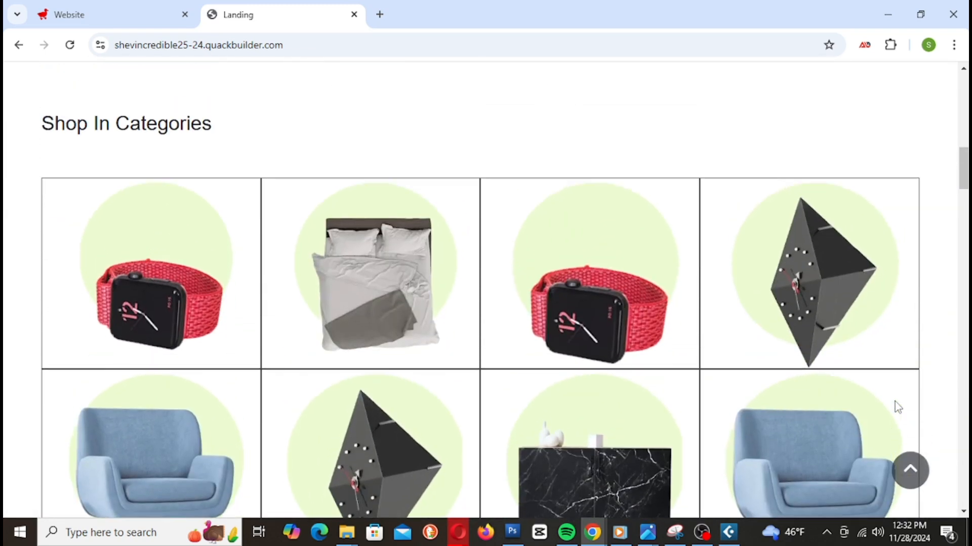
pyautogui.scroll(-4, 815, 225)
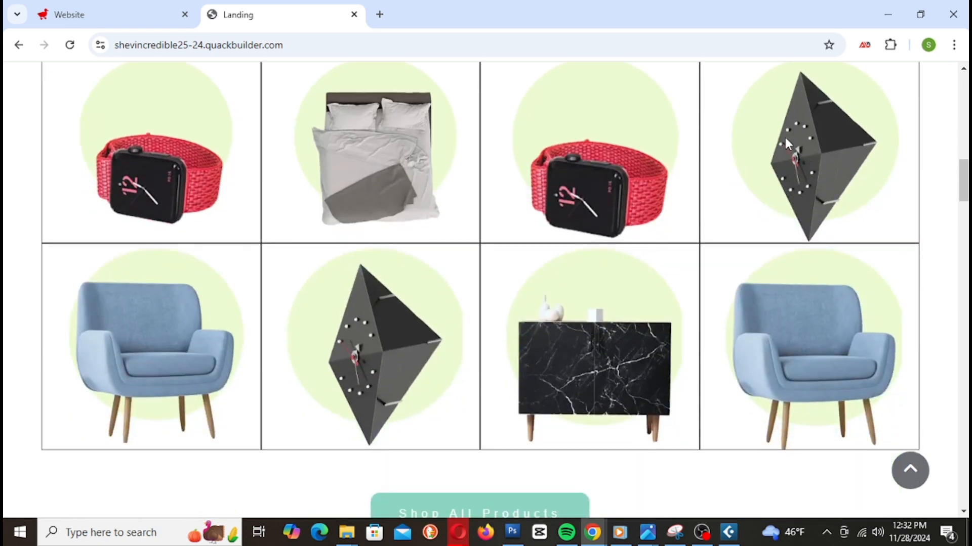
pyautogui.scroll(-5, 786, 147)
pyautogui.scroll(15, 816, 199)
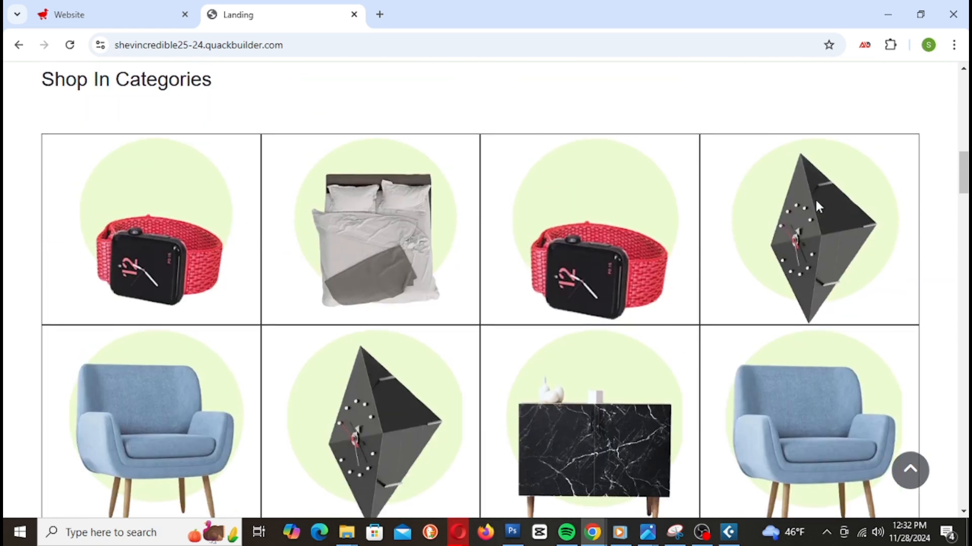
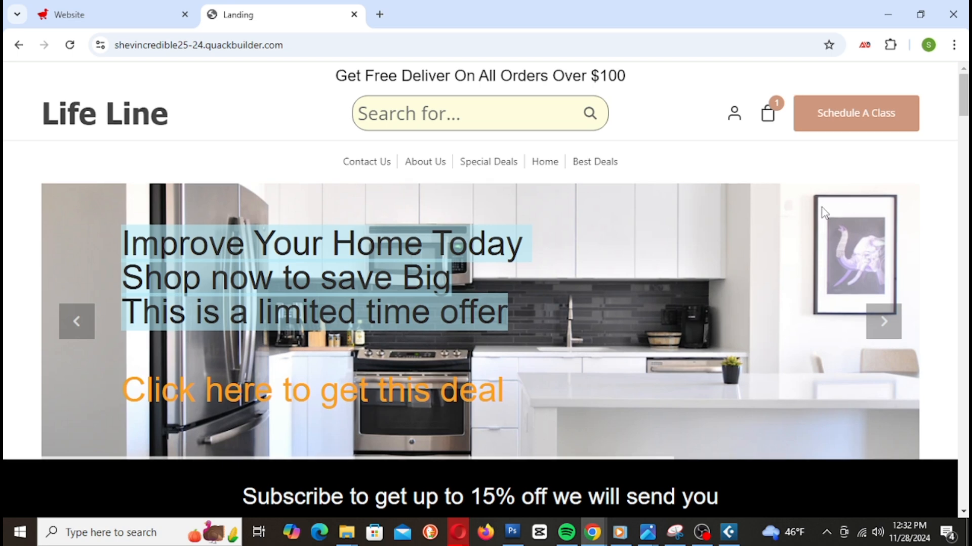
# Step: Scroll the live Landing page down through its sections toward the footer
pyautogui.scroll(-10, 824, 213)
pyautogui.scroll(-7, 822, 211)
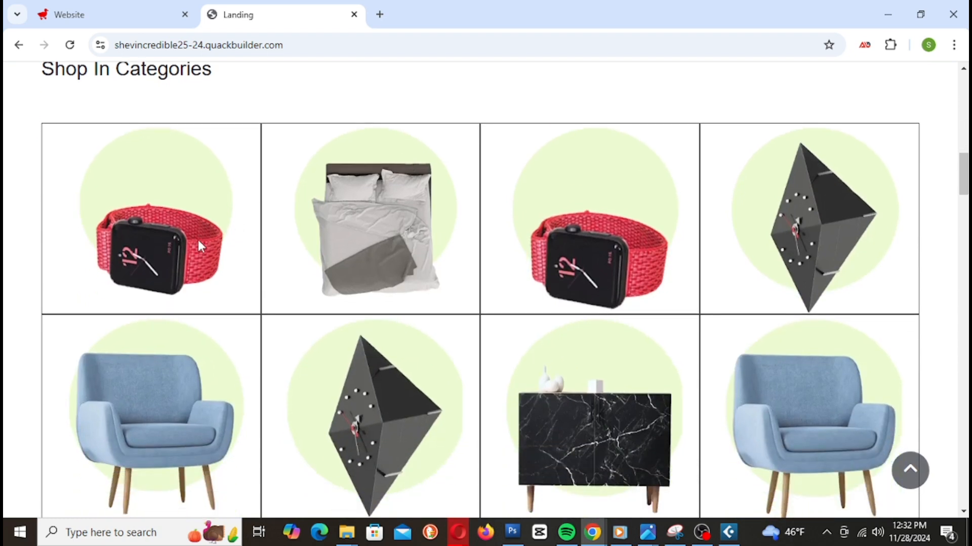
pyautogui.scroll(-4, 830, 251)
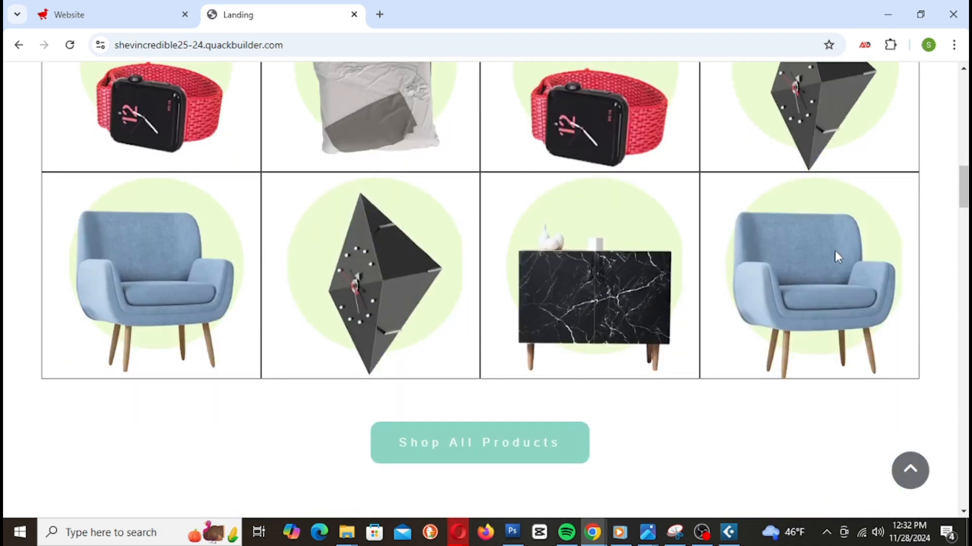
pyautogui.scroll(-5, 453, 387)
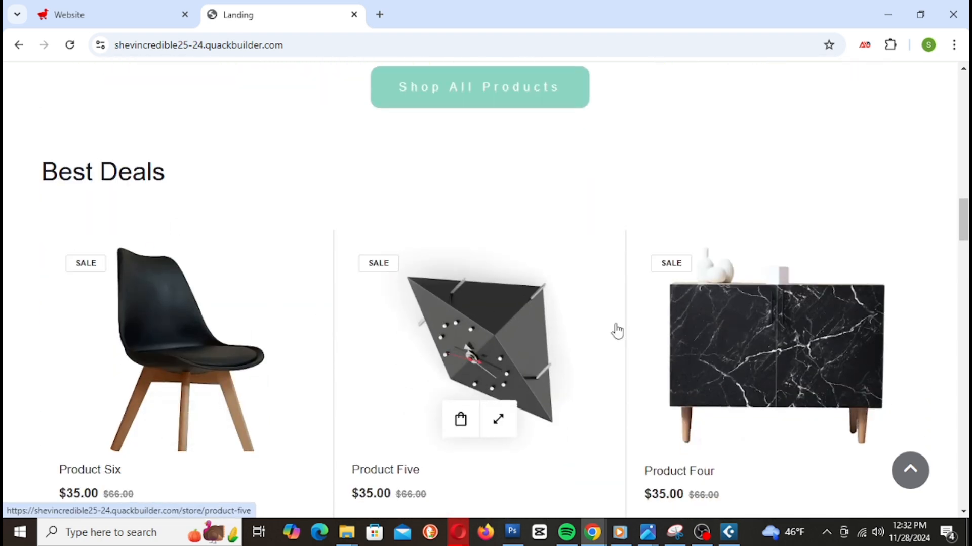
pyautogui.scroll(-8, 864, 322)
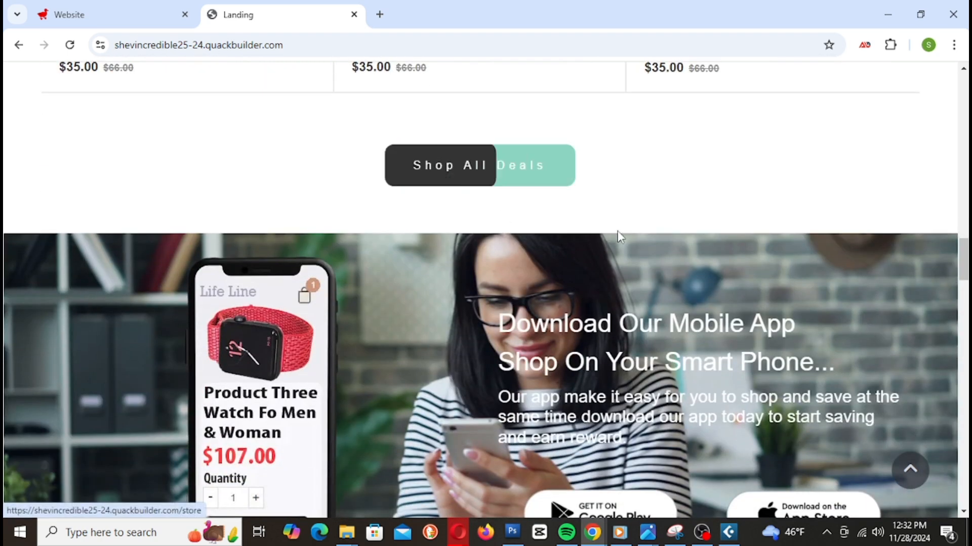
pyautogui.scroll(-3, 613, 231)
pyautogui.scroll(2, 294, 272)
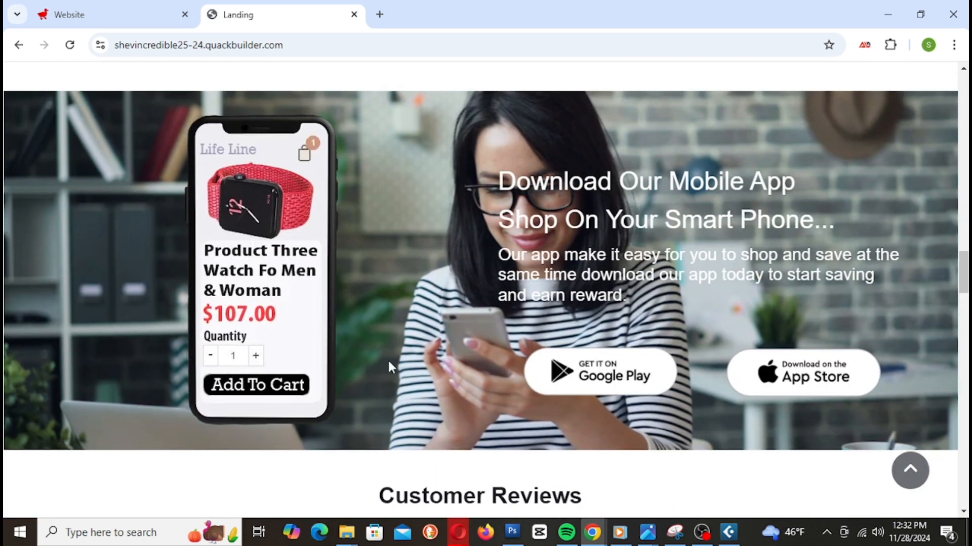
pyautogui.scroll(-8, 823, 365)
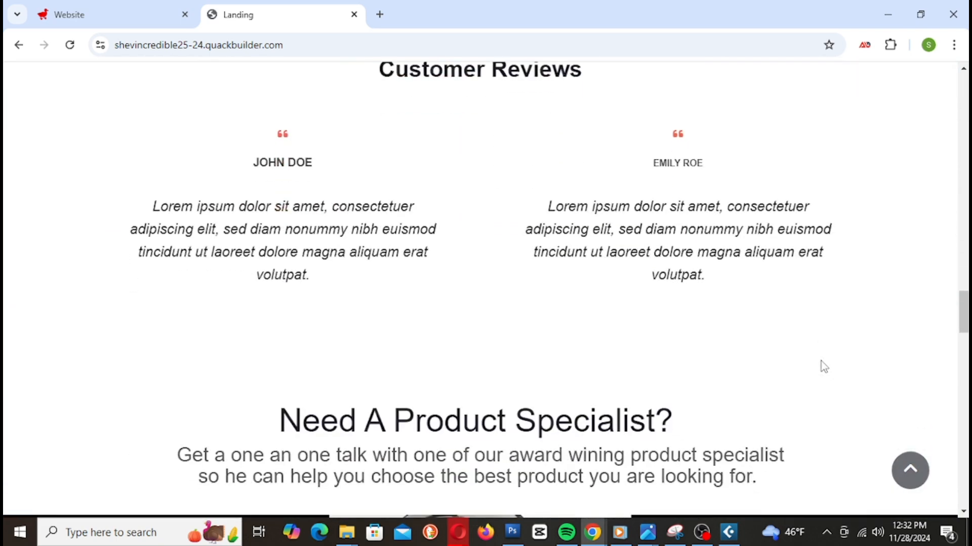
pyautogui.scroll(-5, 660, 221)
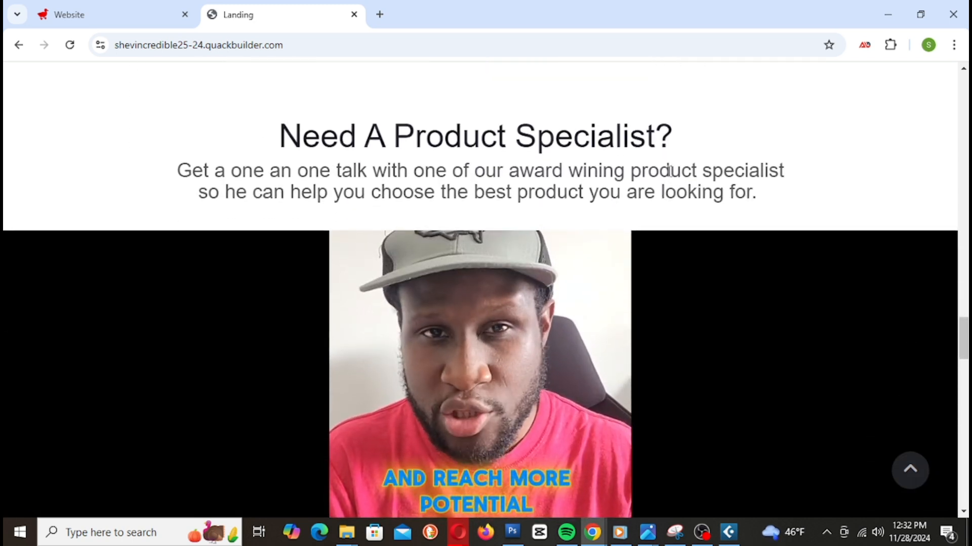
pyautogui.scroll(-1, 633, 187)
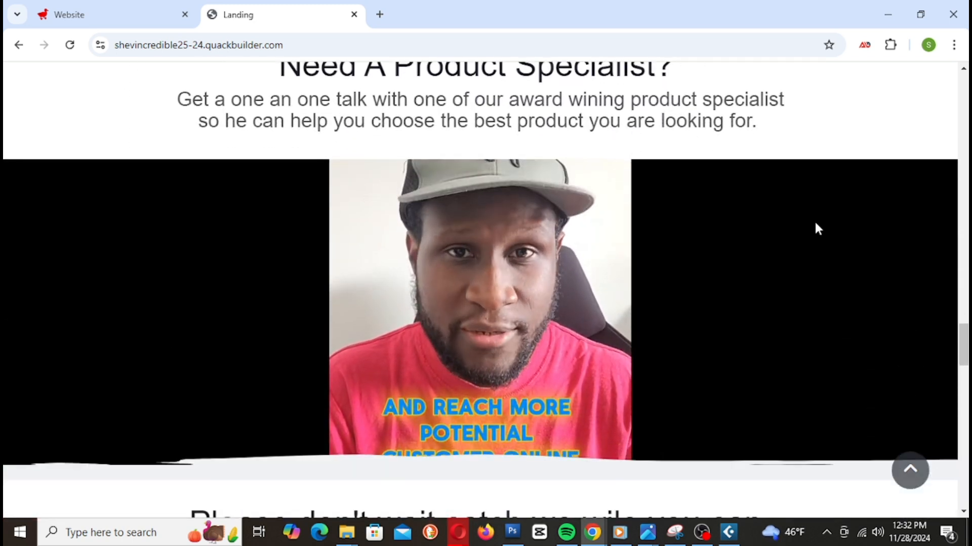
pyautogui.scroll(-4, 816, 223)
pyautogui.scroll(4, 815, 225)
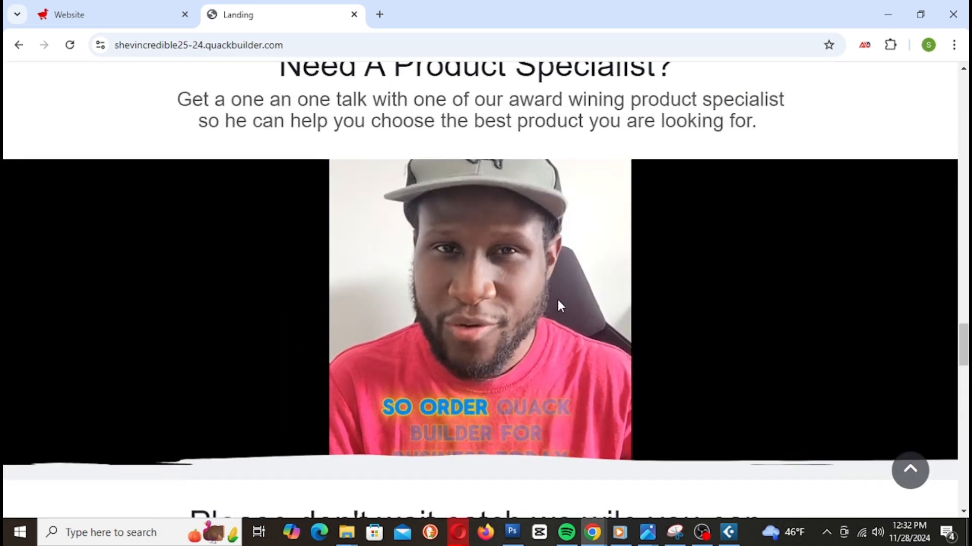
pyautogui.scroll(-8, 557, 303)
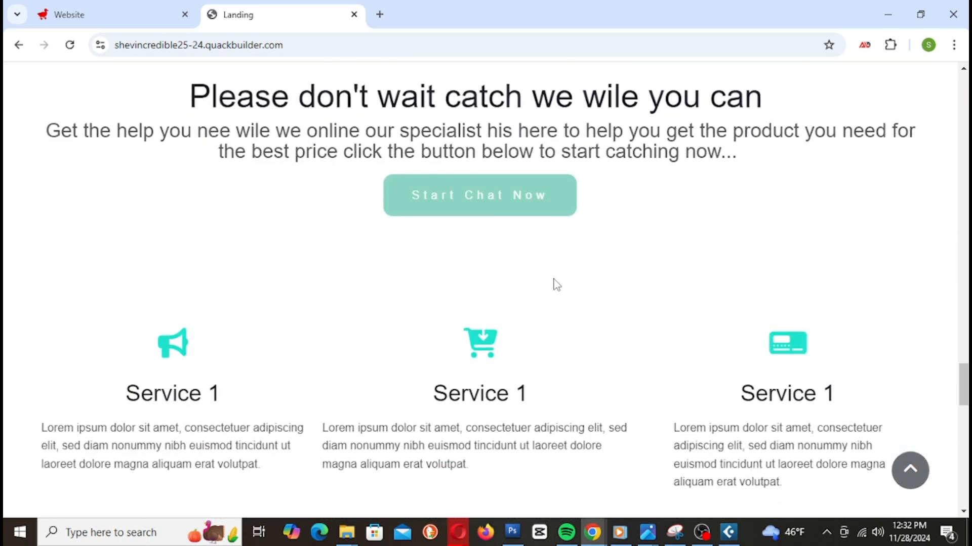
pyautogui.scroll(3, 559, 299)
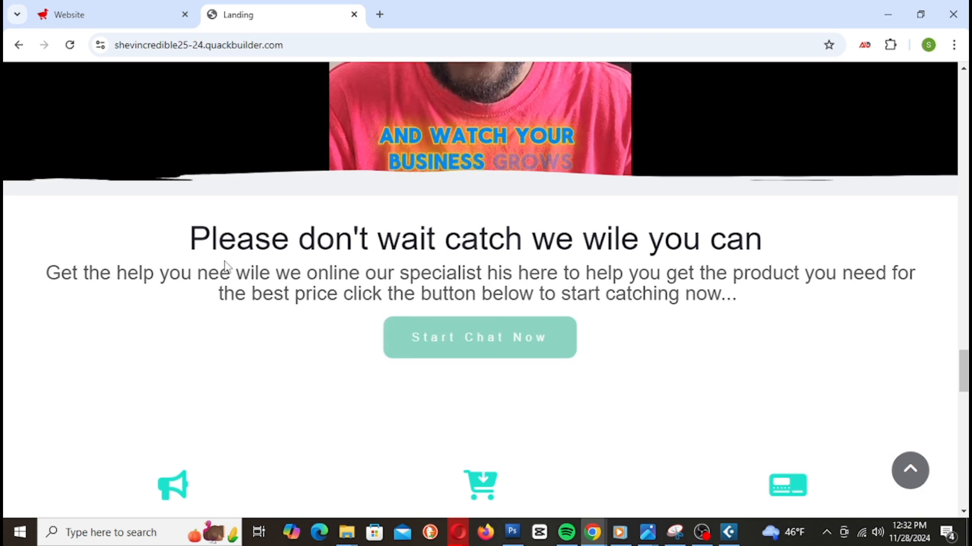
pyautogui.scroll(-3, 759, 268)
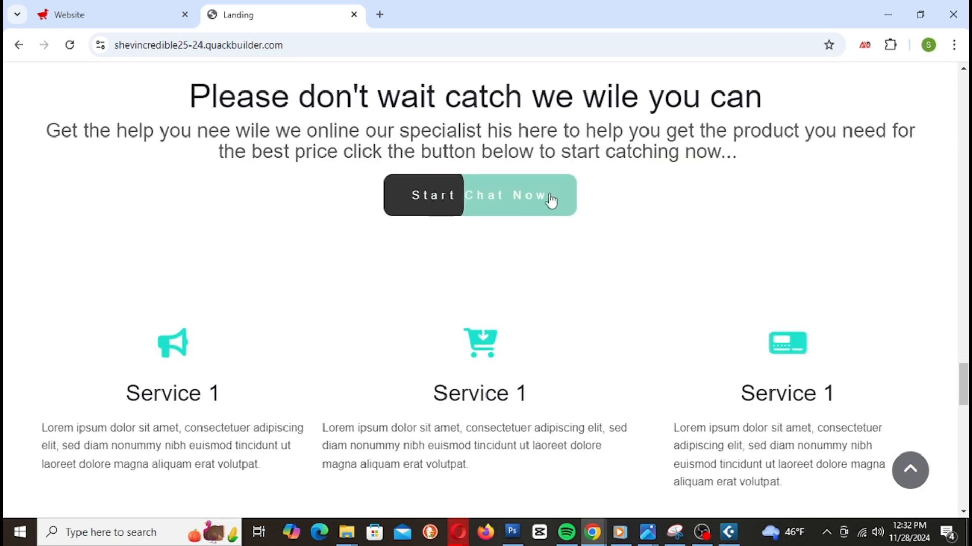
pyautogui.scroll(-6, 503, 207)
pyautogui.scroll(2, 191, 198)
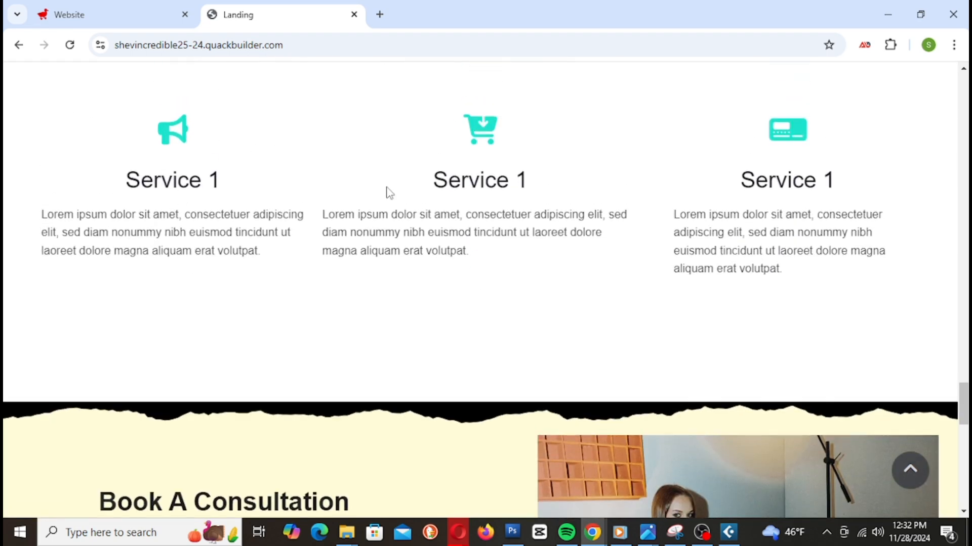
# Step: Recheck the Service rows, Book A Consultation section and footer, then return to the Website editor
pyautogui.moveTo(911, 133); pyautogui.dragTo(102, 327)
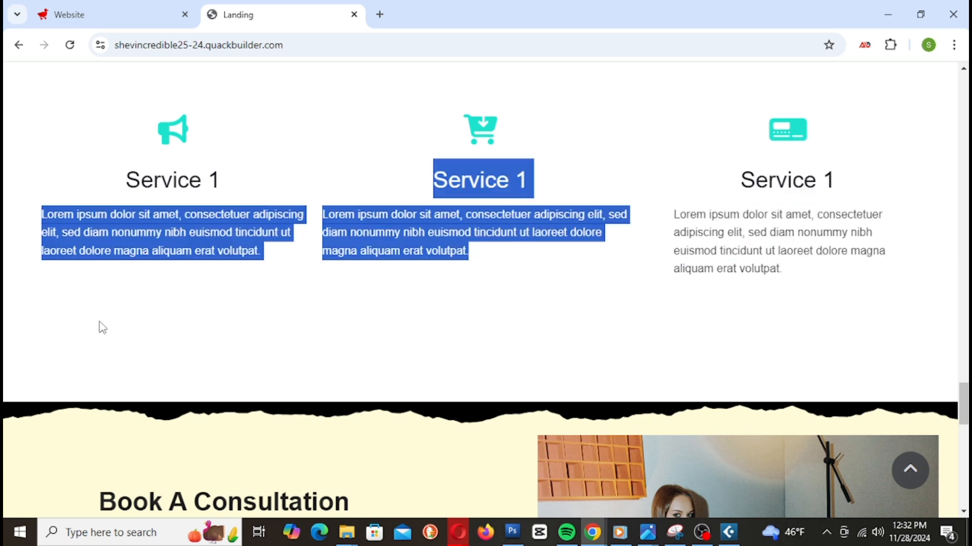
pyautogui.click(301, 312)
pyautogui.scroll(-7, 423, 184)
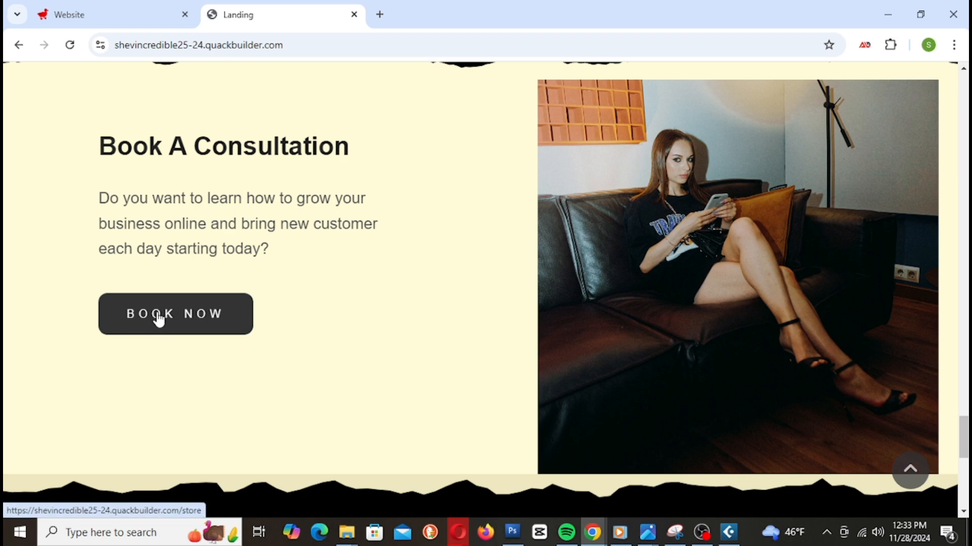
pyautogui.scroll(-7, 514, 260)
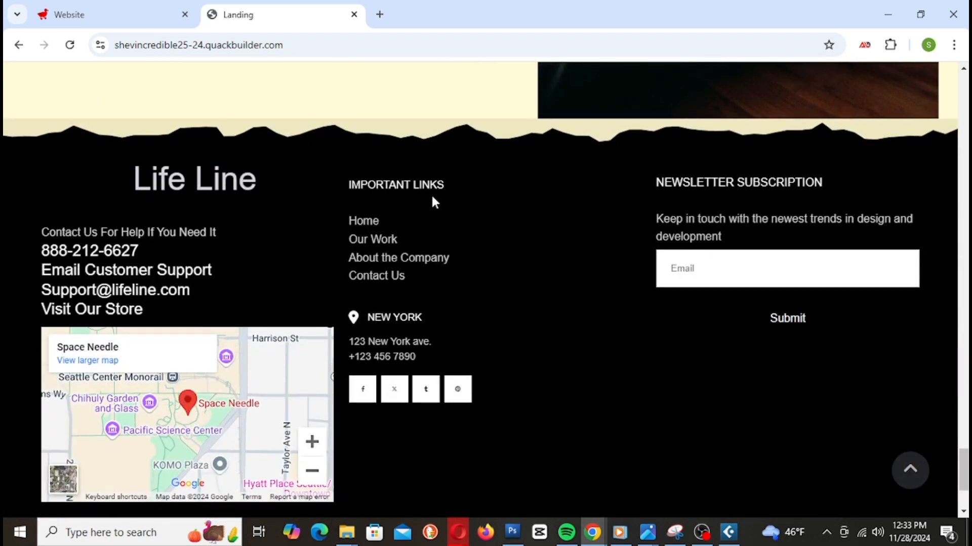
pyautogui.scroll(-3, 451, 195)
pyautogui.scroll(2, 428, 198)
pyautogui.scroll(-1, 427, 199)
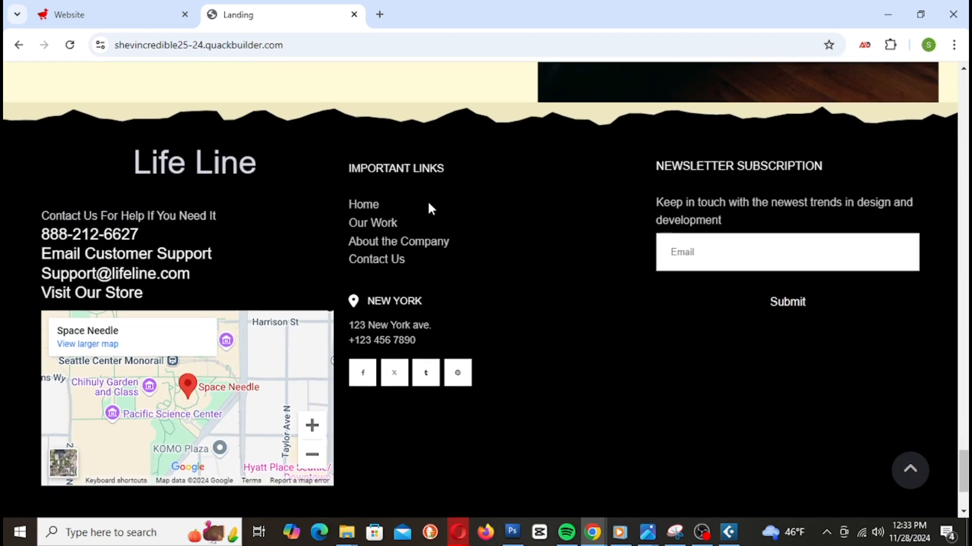
pyautogui.scroll(-2, 813, 278)
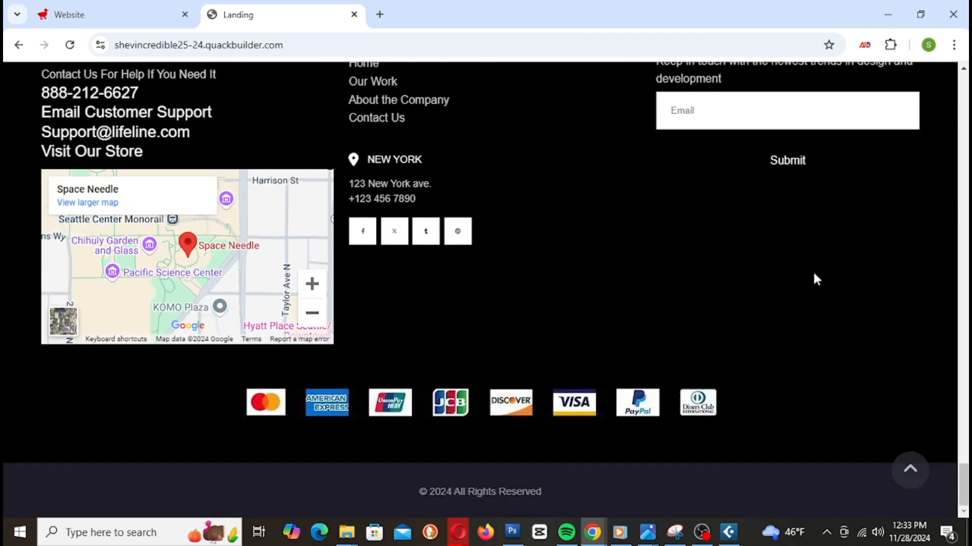
pyautogui.scroll(3, 815, 278)
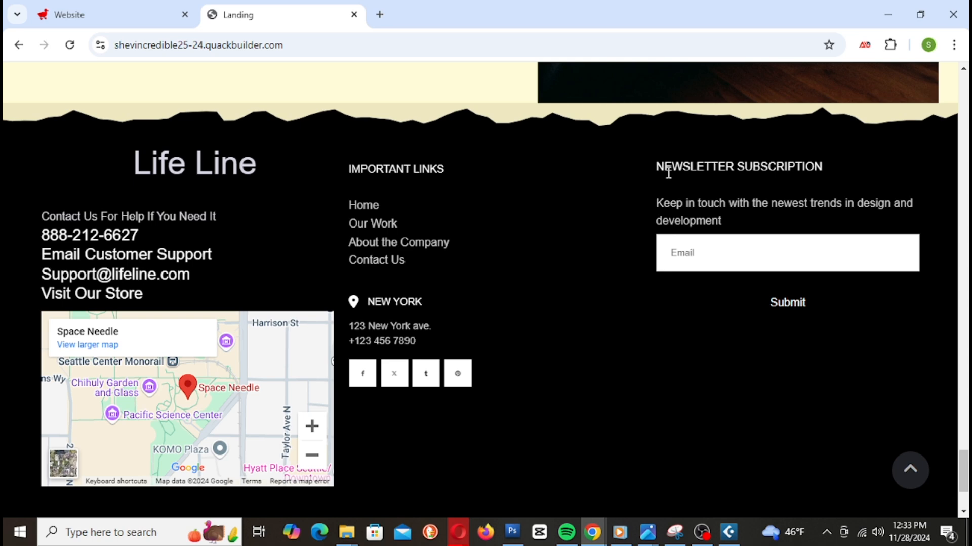
pyautogui.click(124, 15)
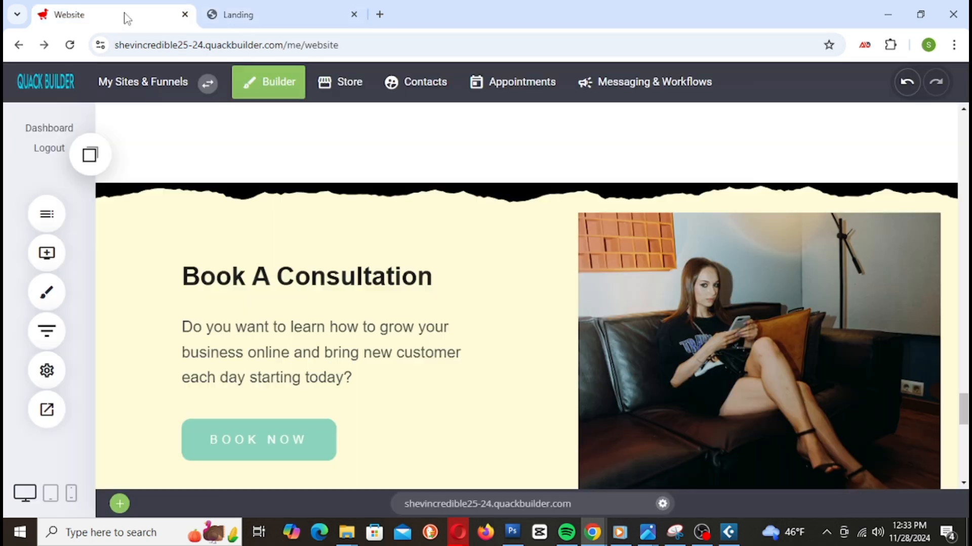
pyautogui.scroll(-10, 469, 285)
pyautogui.scroll(4, 567, 262)
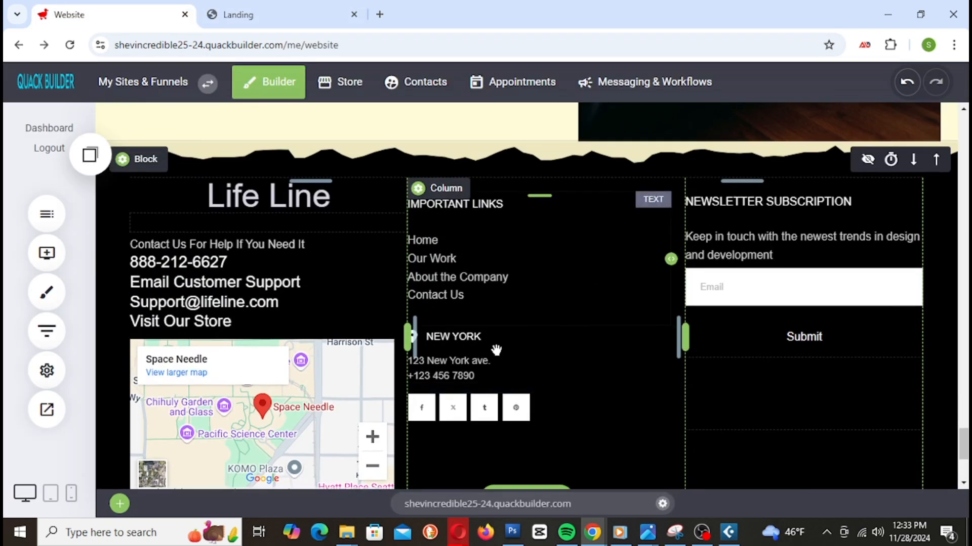
pyautogui.click(445, 378)
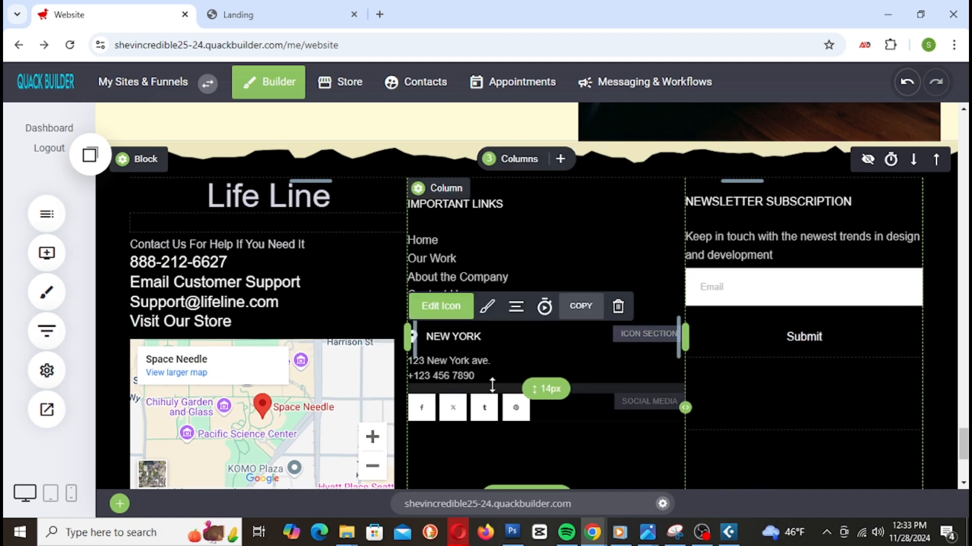
pyautogui.click(617, 307)
pyautogui.click(578, 335)
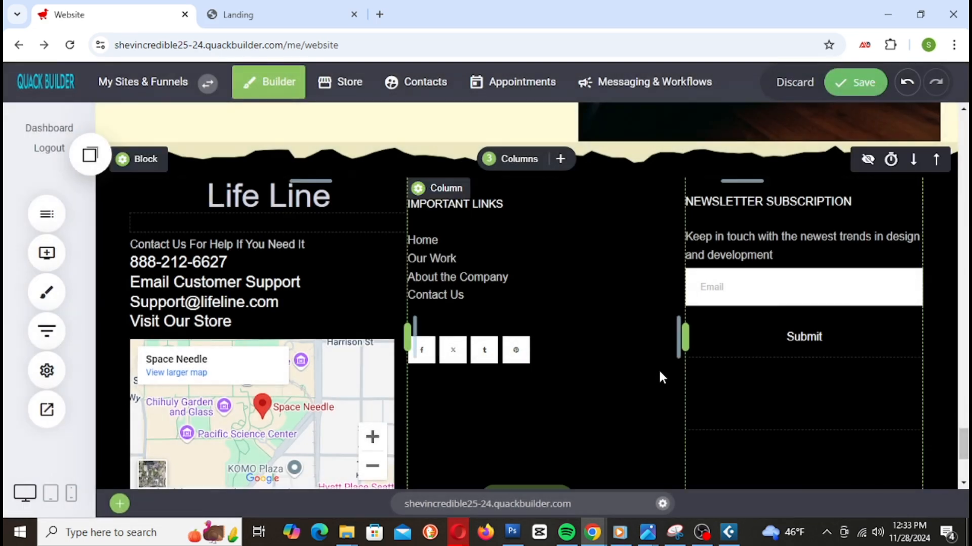
pyautogui.click(858, 87)
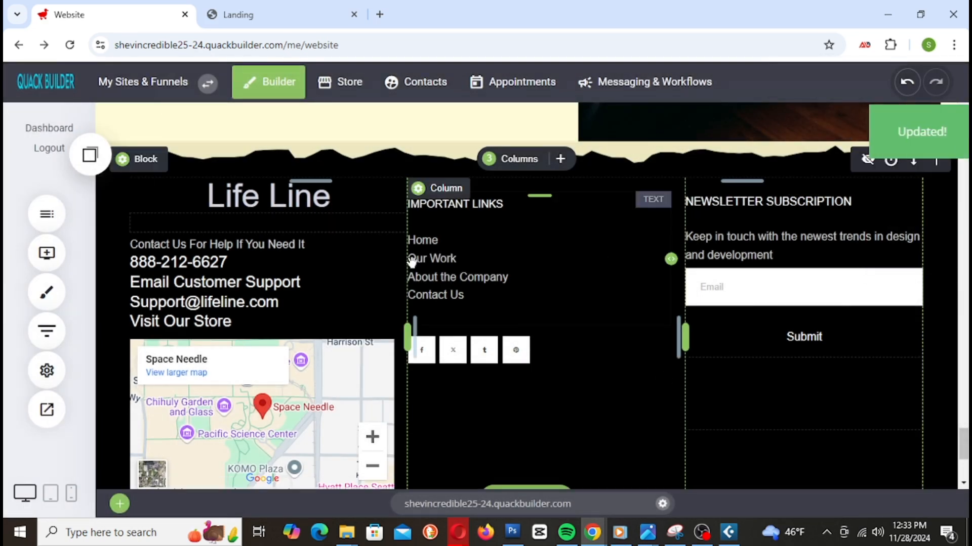
pyautogui.scroll(1, 807, 329)
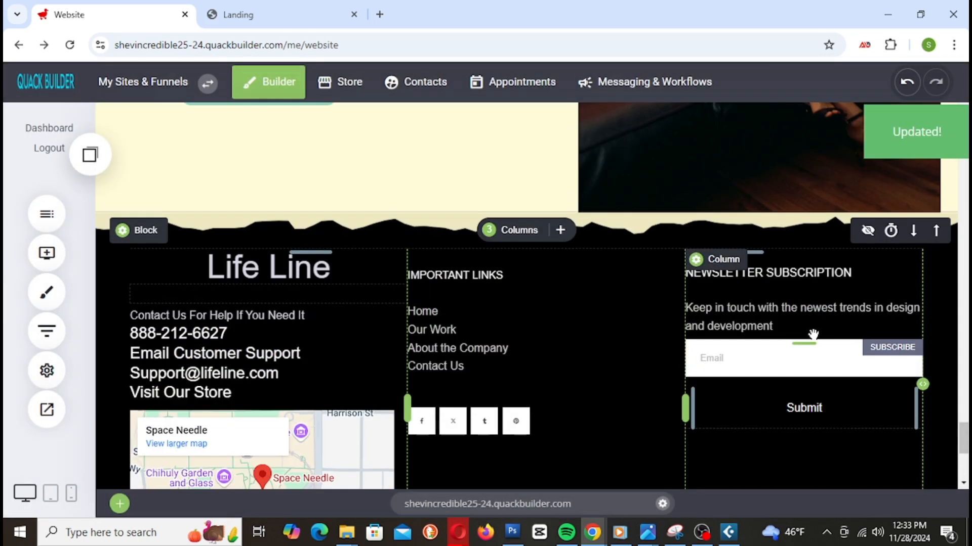
pyautogui.scroll(-3, 812, 335)
pyautogui.scroll(-4, 812, 335)
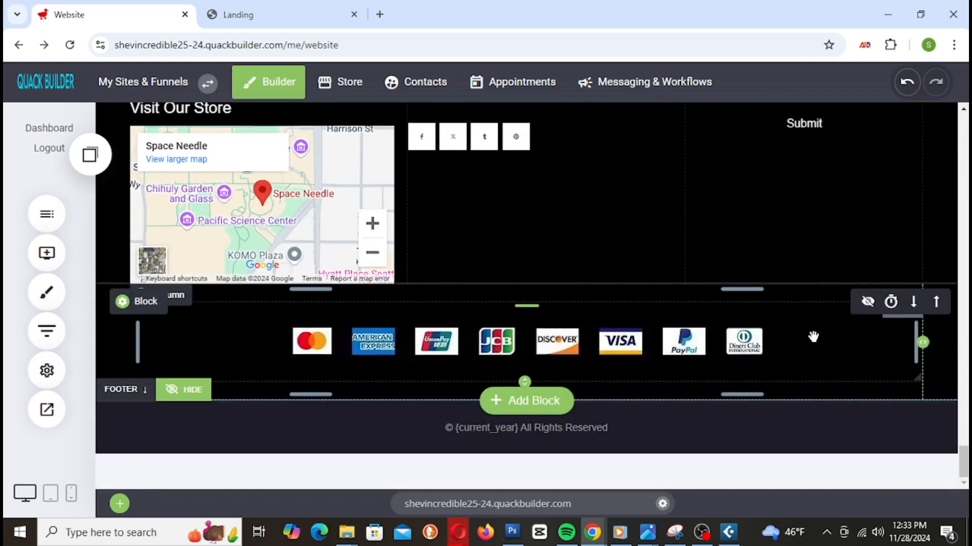
pyautogui.scroll(15, 814, 338)
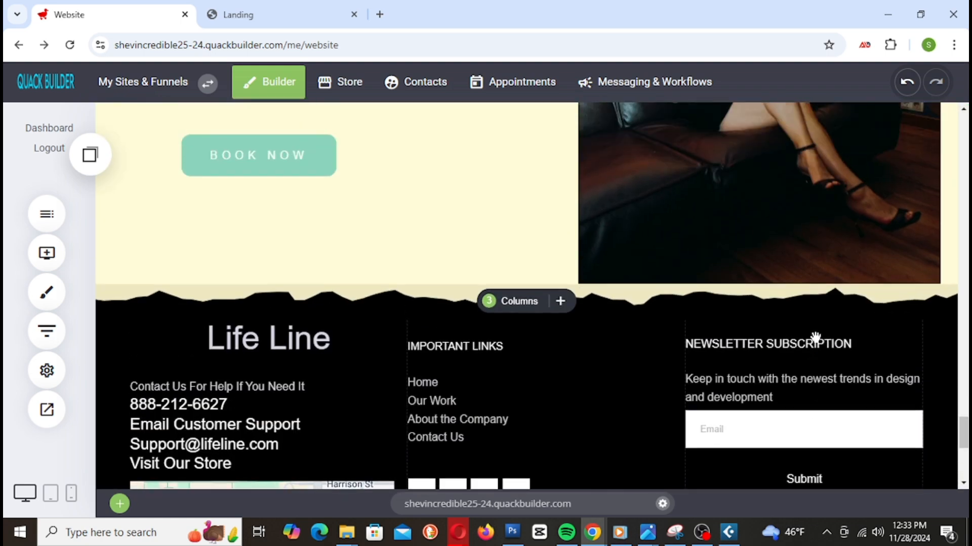
pyautogui.scroll(20, 828, 354)
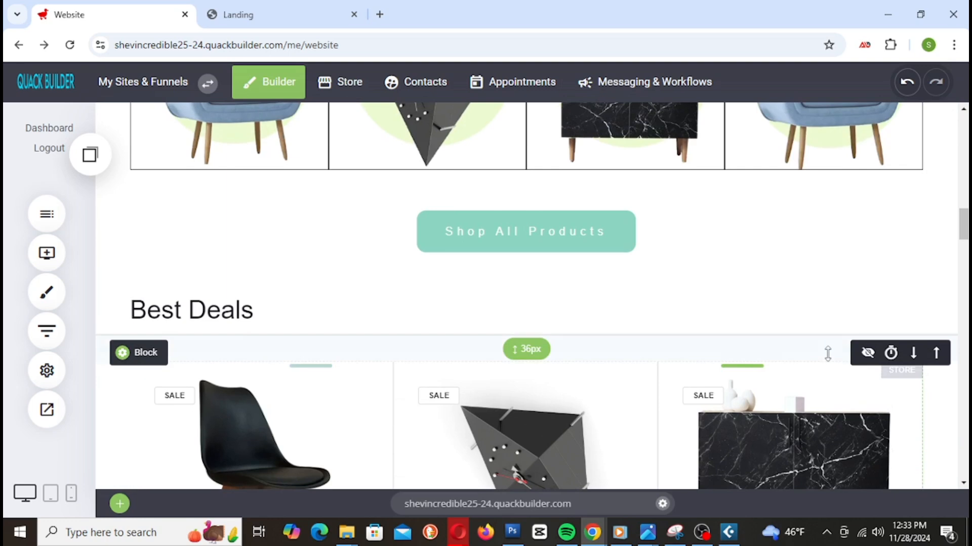
pyautogui.scroll(-10, 833, 356)
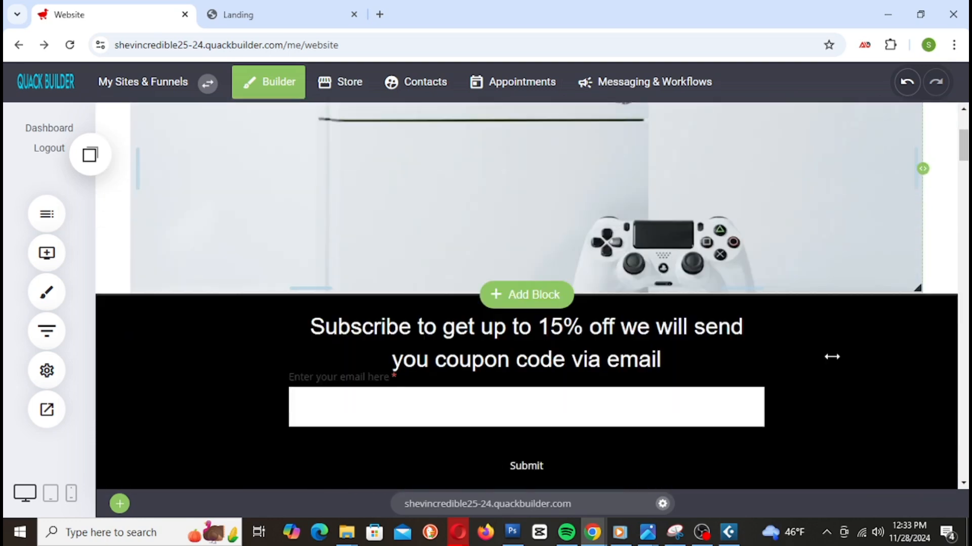
pyautogui.scroll(-4, 833, 356)
pyautogui.scroll(1, 832, 357)
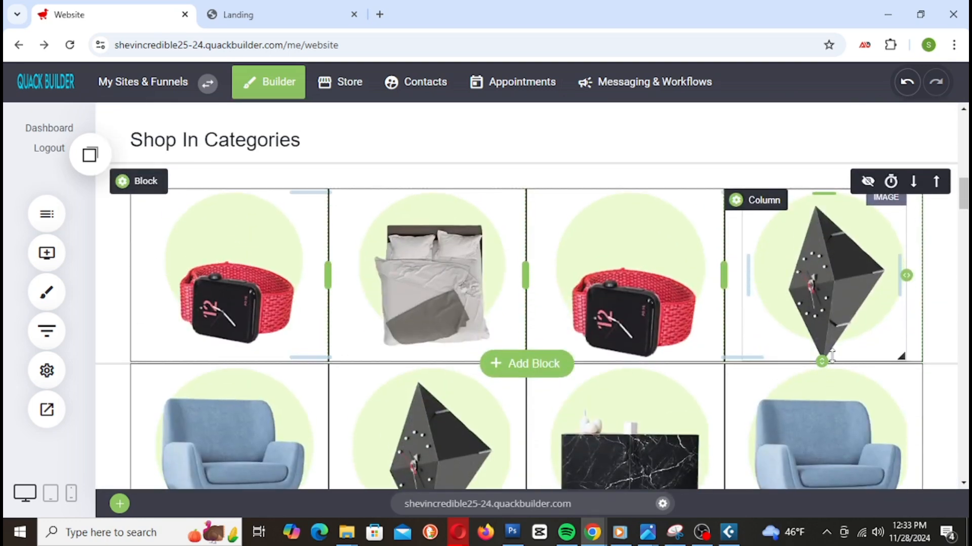
pyautogui.moveTo(163, 189)
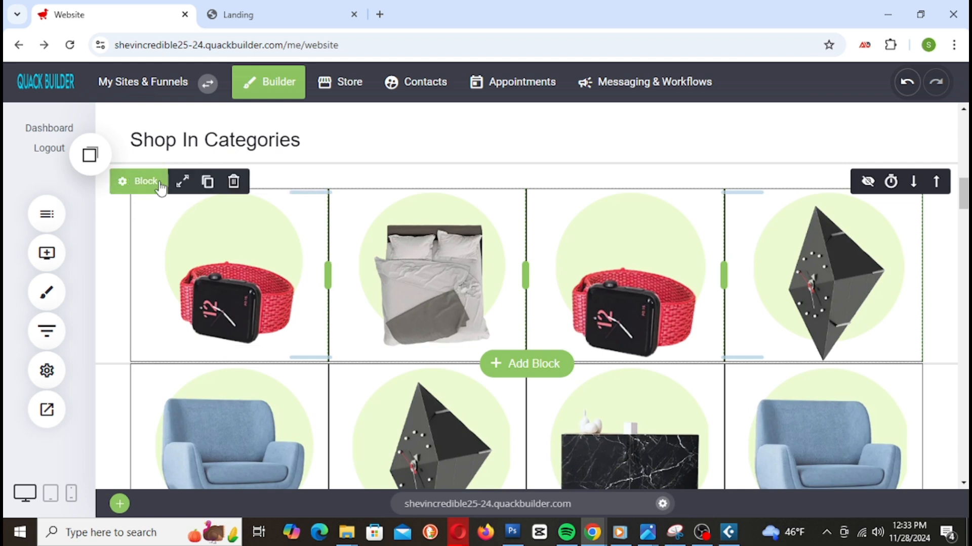
pyautogui.scroll(-1, 241, 231)
pyautogui.scroll(1, 241, 232)
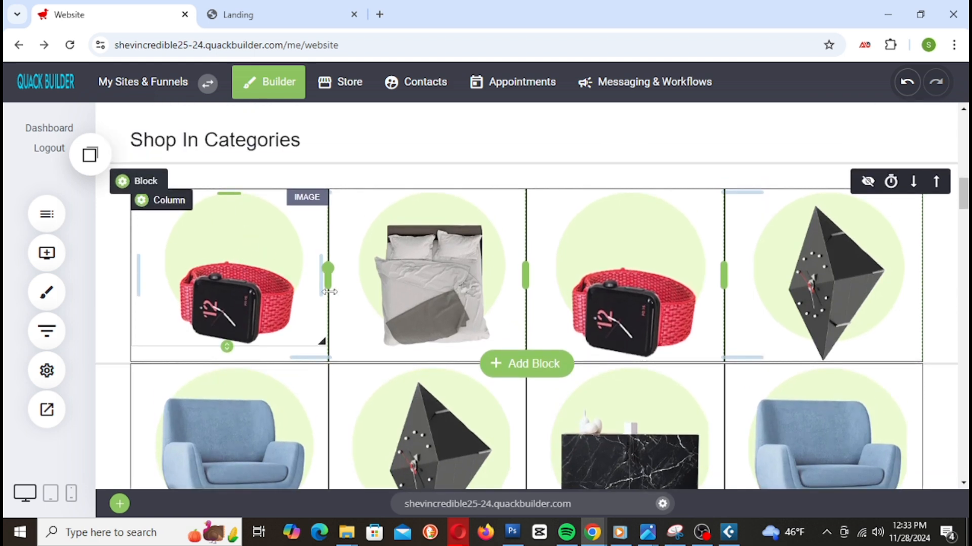
pyautogui.click(271, 267)
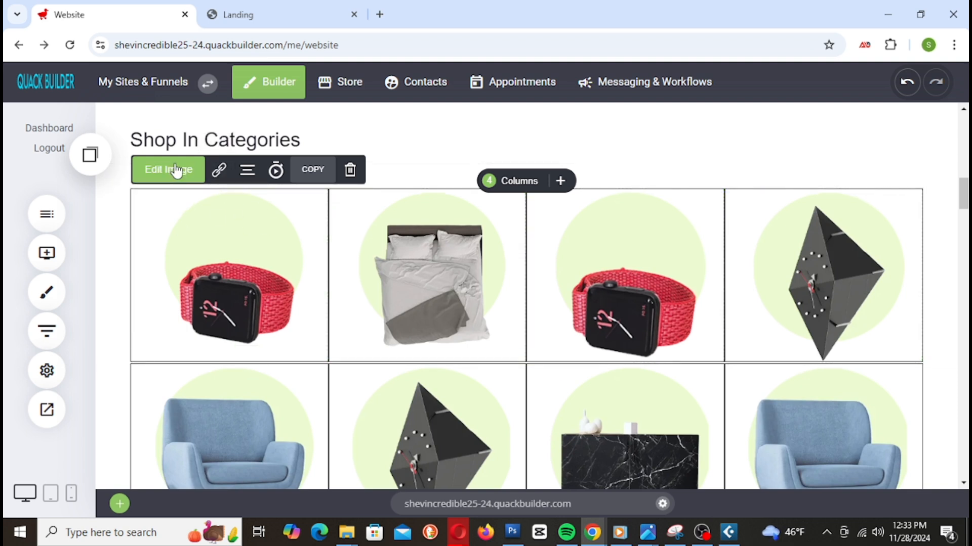
# Step: Enable 'Open link on click' for the first watch image and browse its Page and Store link options
pyautogui.click(222, 173)
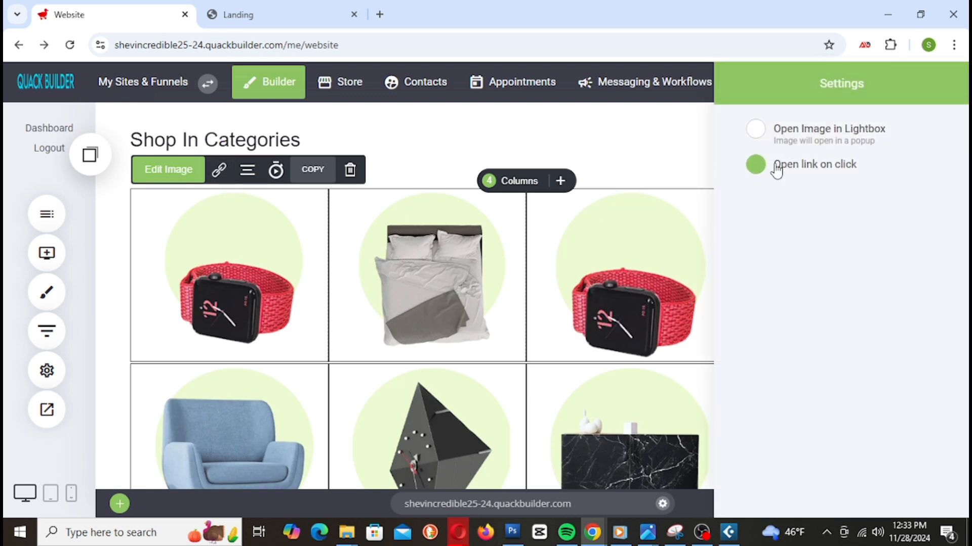
pyautogui.click(798, 218)
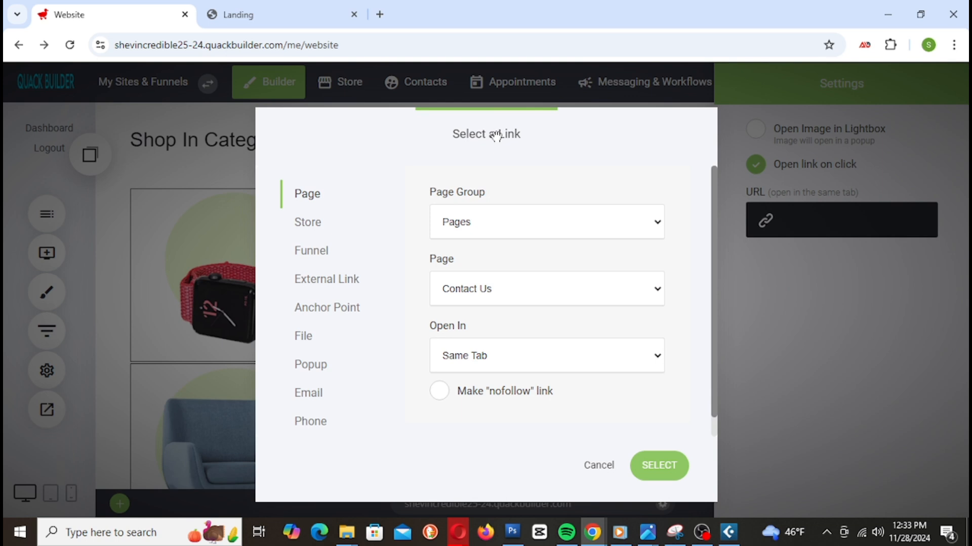
pyautogui.click(610, 296)
pyautogui.click(611, 298)
pyautogui.click(607, 277)
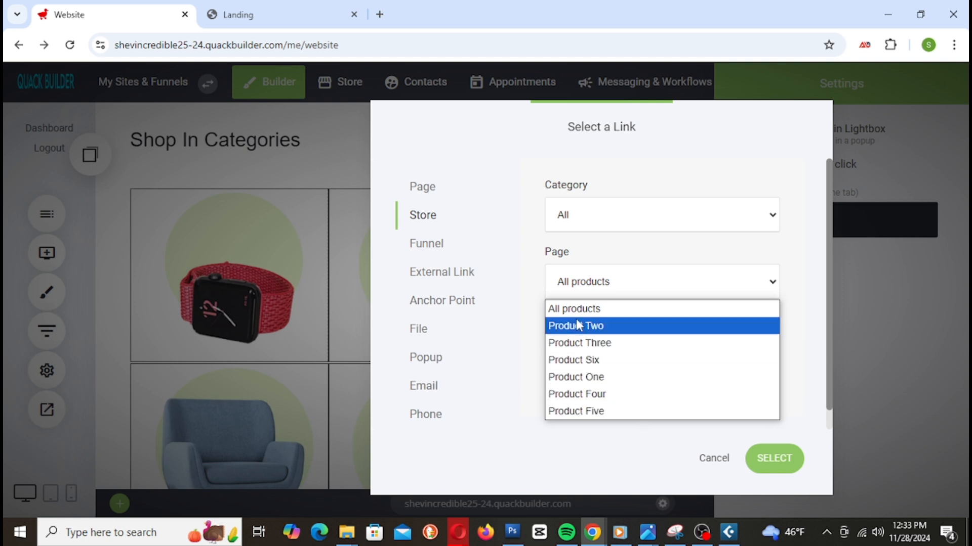
pyautogui.click(657, 473)
# Step: Switch to the live Life Line site on the Landing tab
pyautogui.click(286, 15)
pyautogui.scroll(10, 392, 200)
pyautogui.scroll(20, 395, 213)
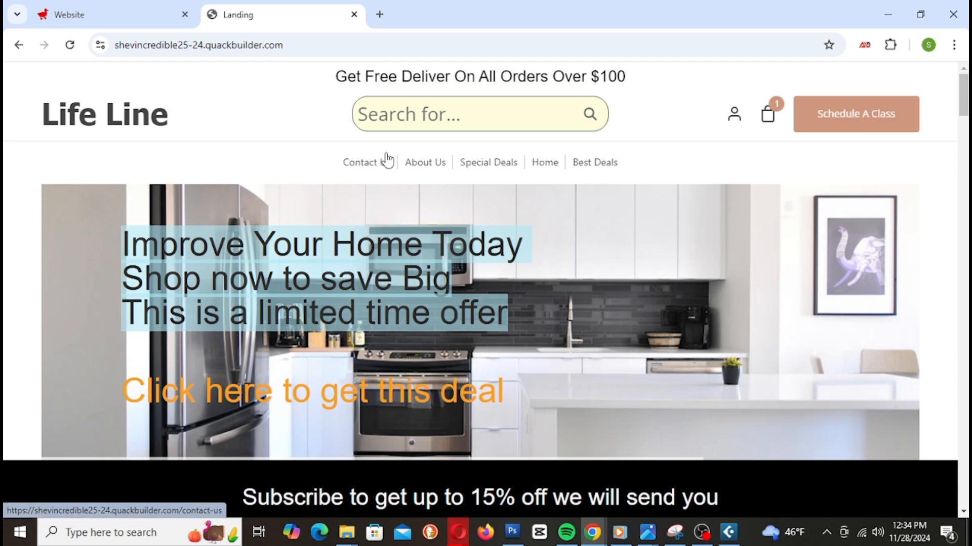
# Step: Test the header search on the live site and return to the Life Line home page
pyautogui.scroll(-5, 516, 254)
pyautogui.scroll(-5, 516, 261)
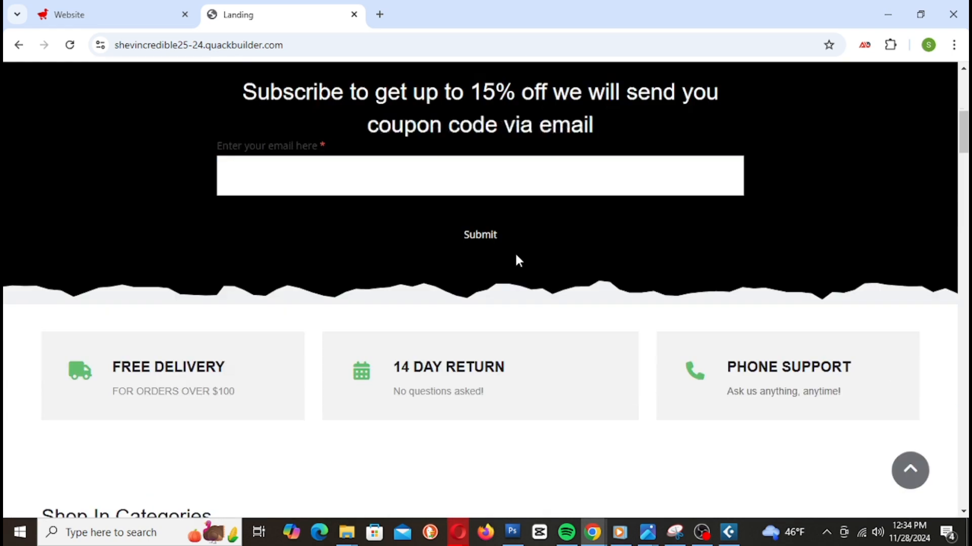
pyautogui.scroll(10, 516, 261)
pyautogui.tripleClick(521, 261)
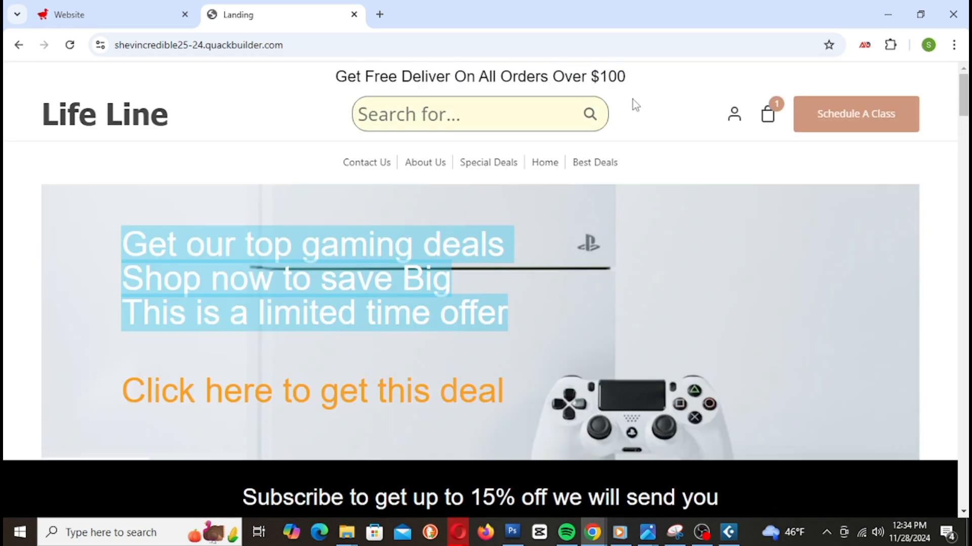
pyautogui.click(591, 114)
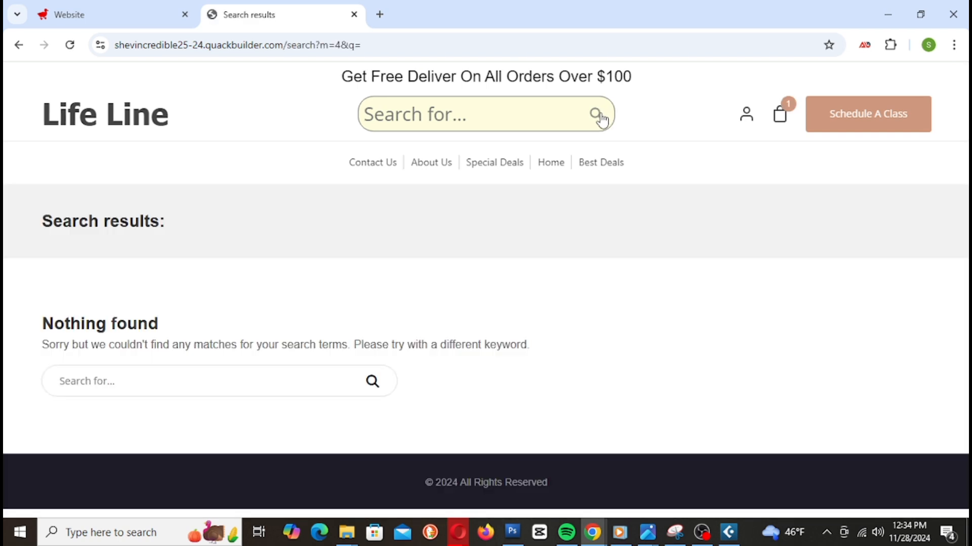
pyautogui.click(120, 130)
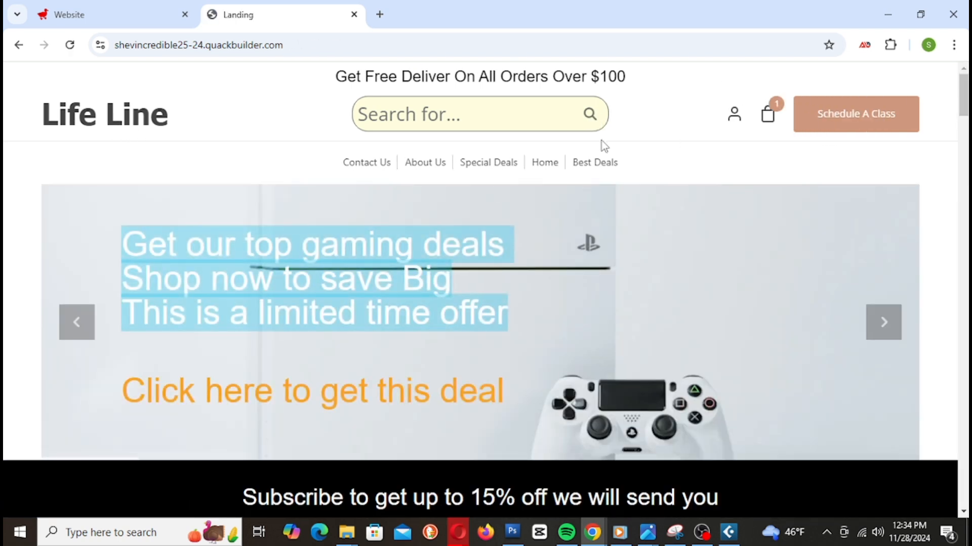
pyautogui.scroll(-1, 472, 199)
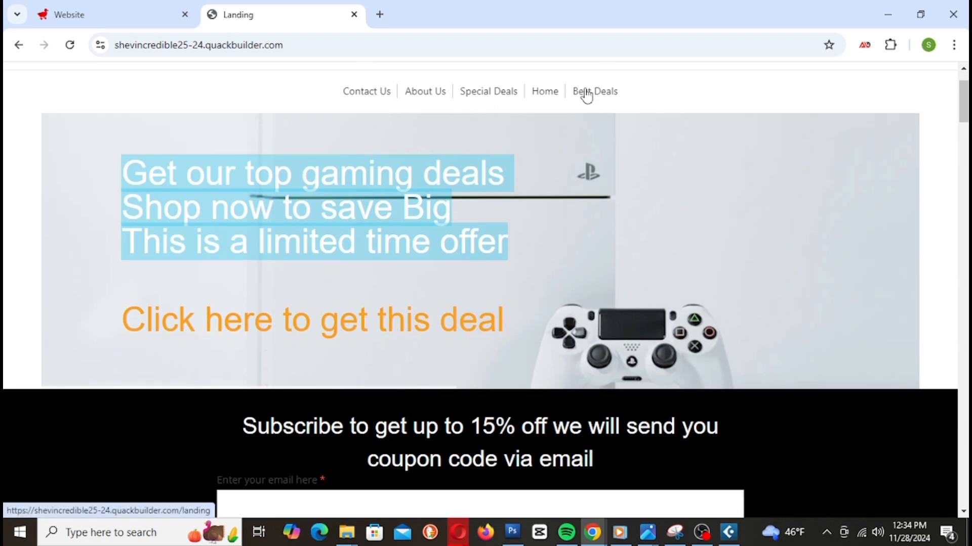
pyautogui.scroll(-4, 405, 249)
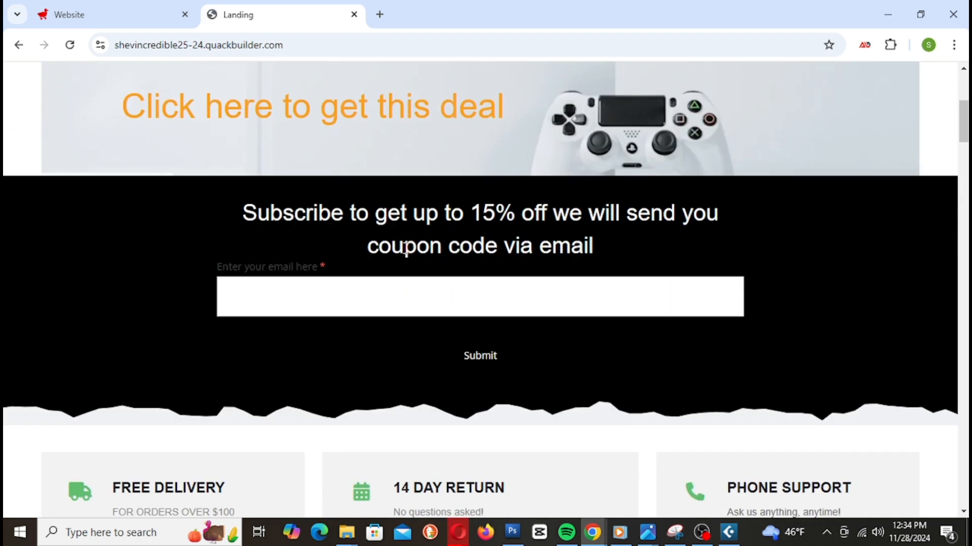
pyautogui.scroll(-6, 408, 248)
pyautogui.scroll(10, 411, 248)
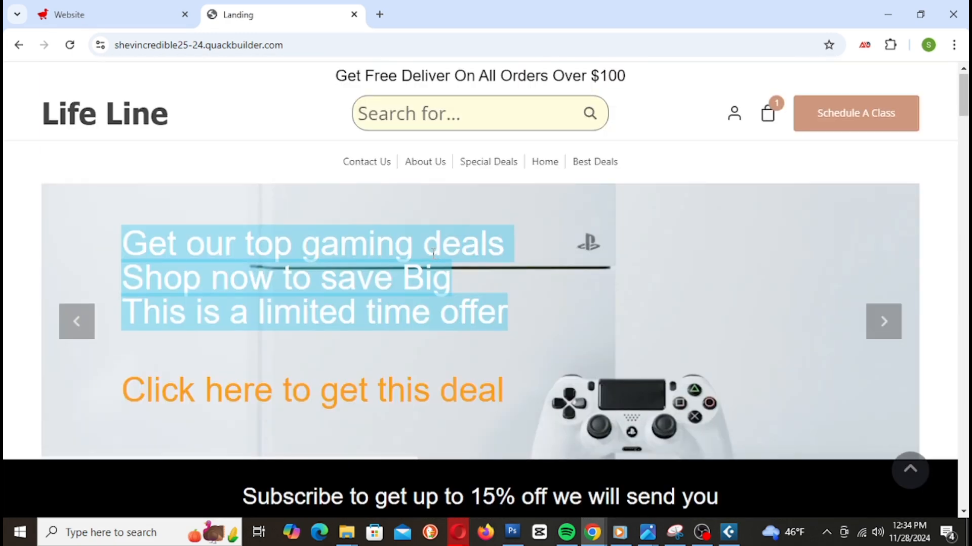
# Step: Visit the Special Deals and Contact Us pages, then go back home
pyautogui.click(510, 164)
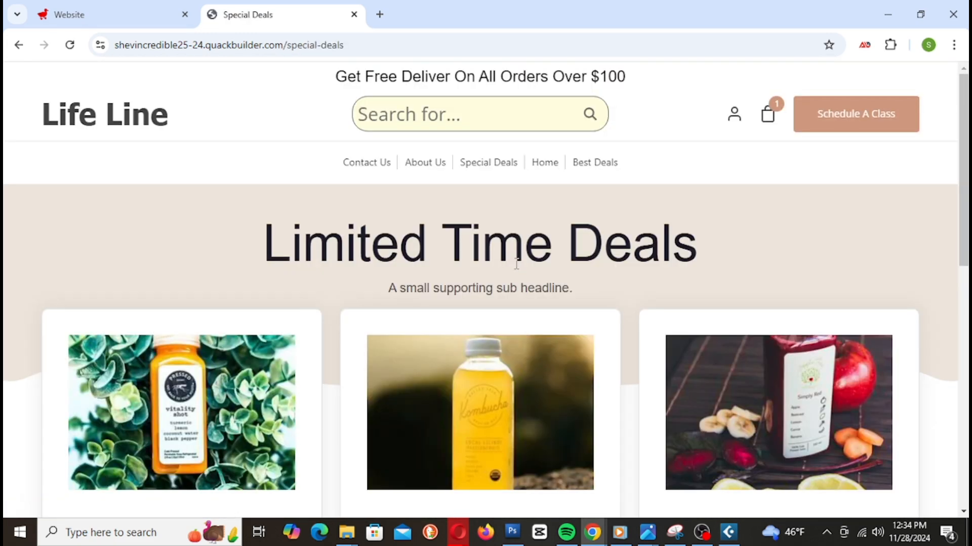
pyautogui.scroll(-3, 512, 263)
pyautogui.scroll(-6, 242, 294)
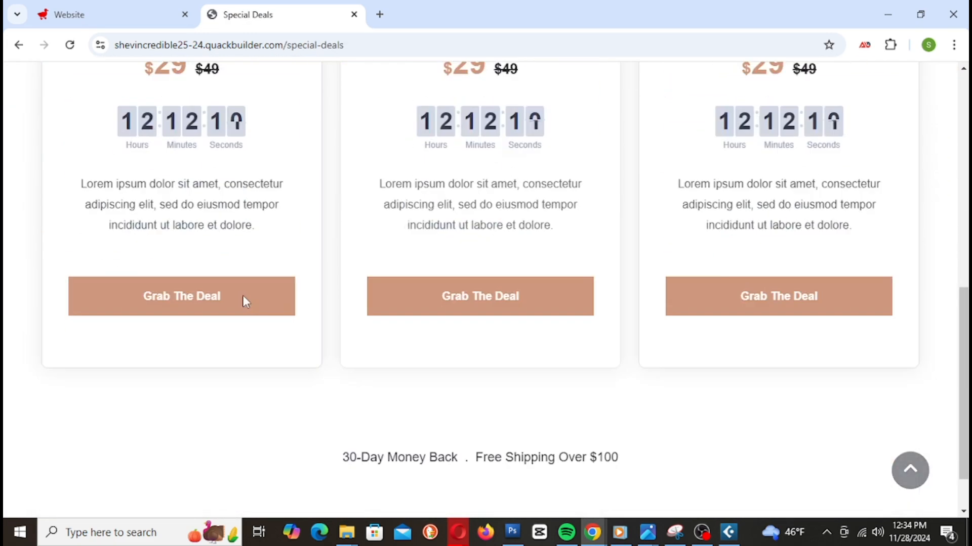
pyautogui.scroll(10, 247, 300)
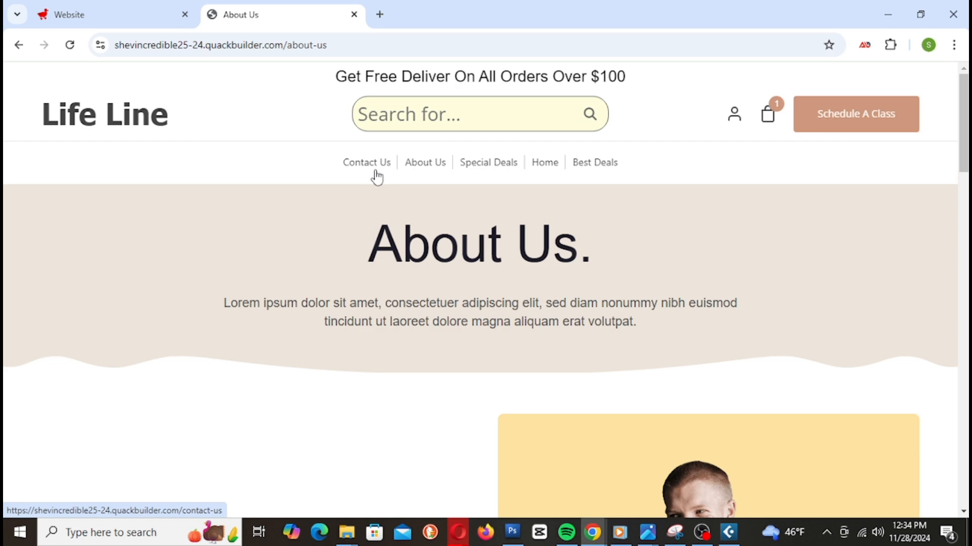
pyautogui.click(377, 177)
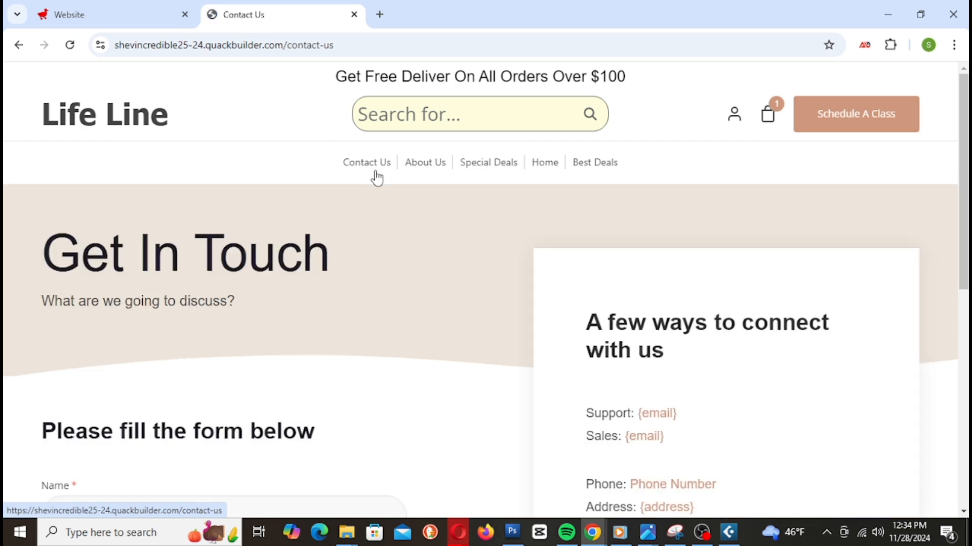
pyautogui.click(101, 121)
pyautogui.scroll(-15, 448, 301)
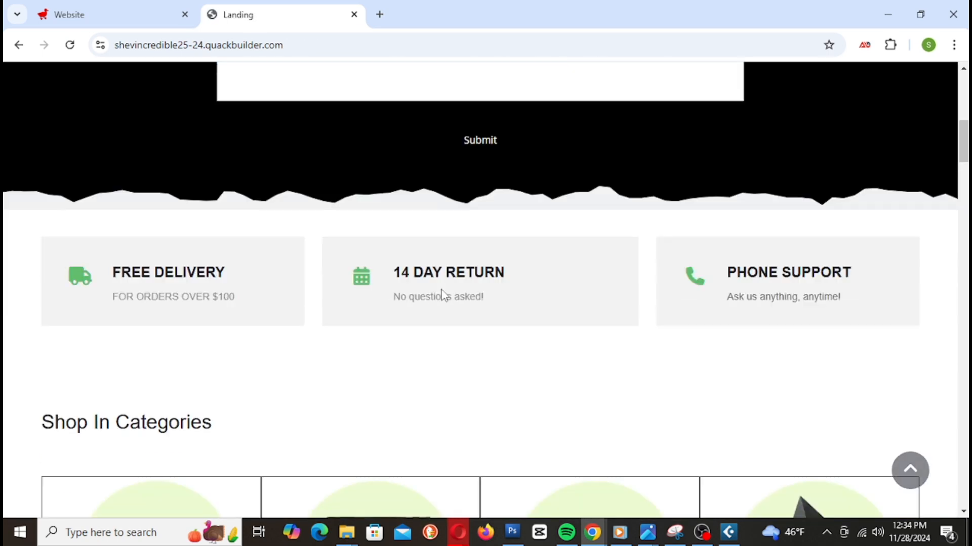
pyautogui.scroll(-15, 444, 297)
pyautogui.scroll(3, 455, 289)
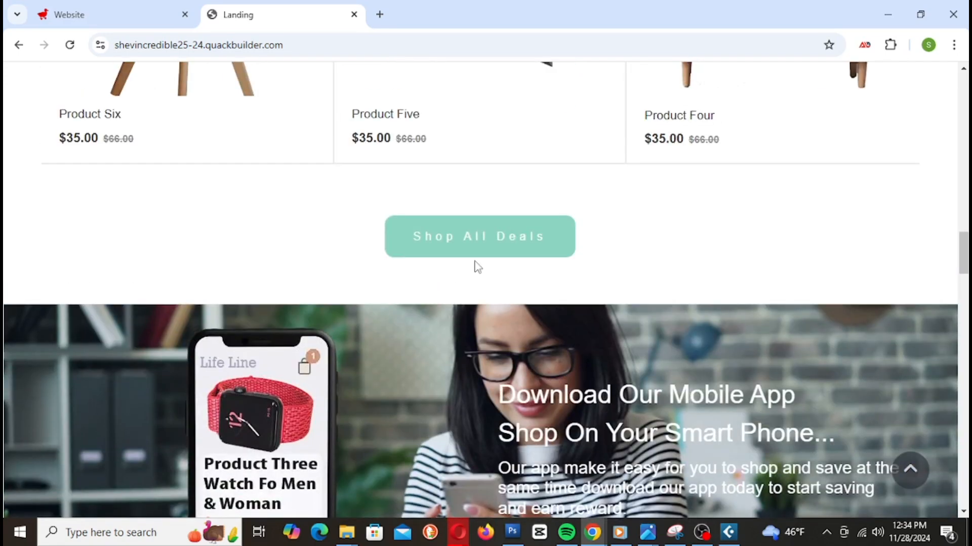
# Step: Open the Store page listing Product One through Product Six via Shop All Deals
pyautogui.click(489, 244)
pyautogui.scroll(-4, 449, 277)
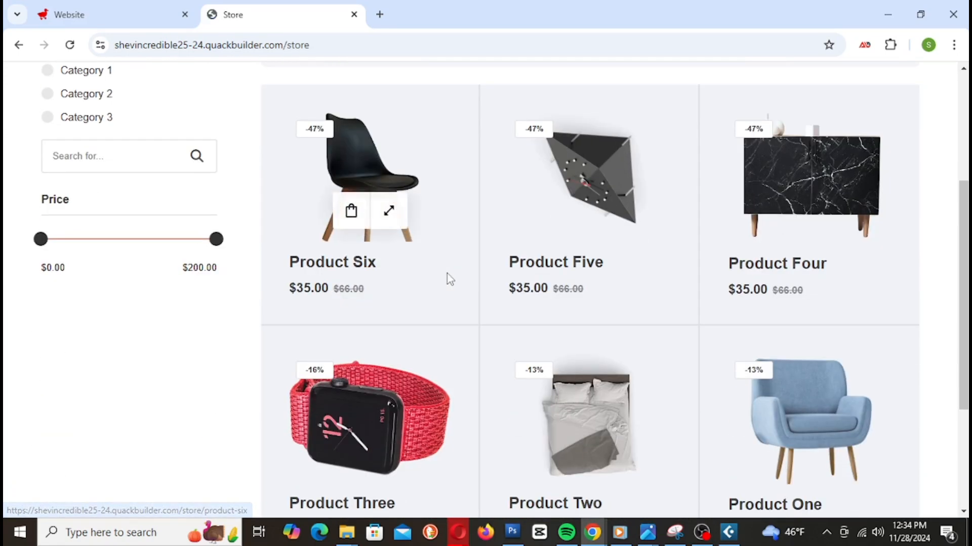
pyautogui.scroll(-8, 692, 299)
pyautogui.scroll(8, 691, 293)
pyautogui.scroll(-7, 693, 290)
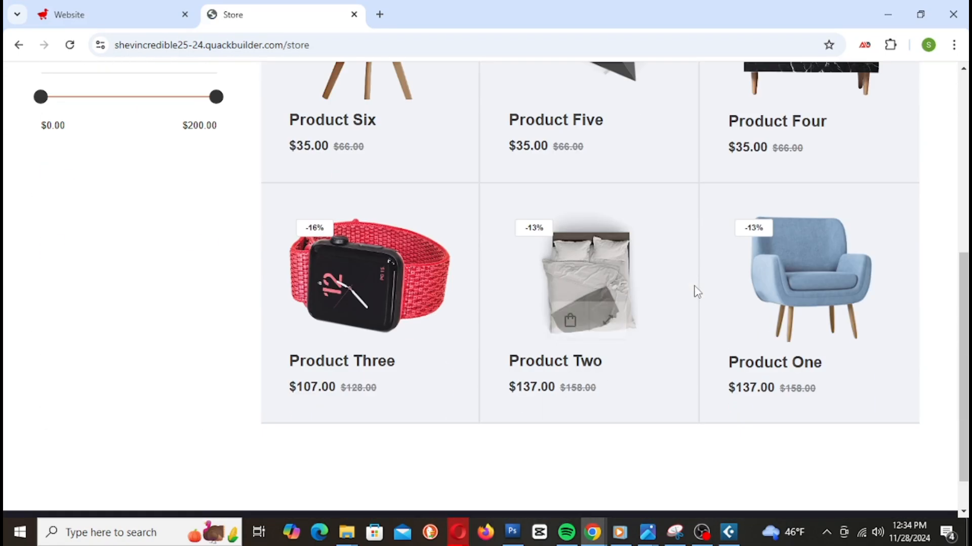
pyautogui.scroll(3, 696, 291)
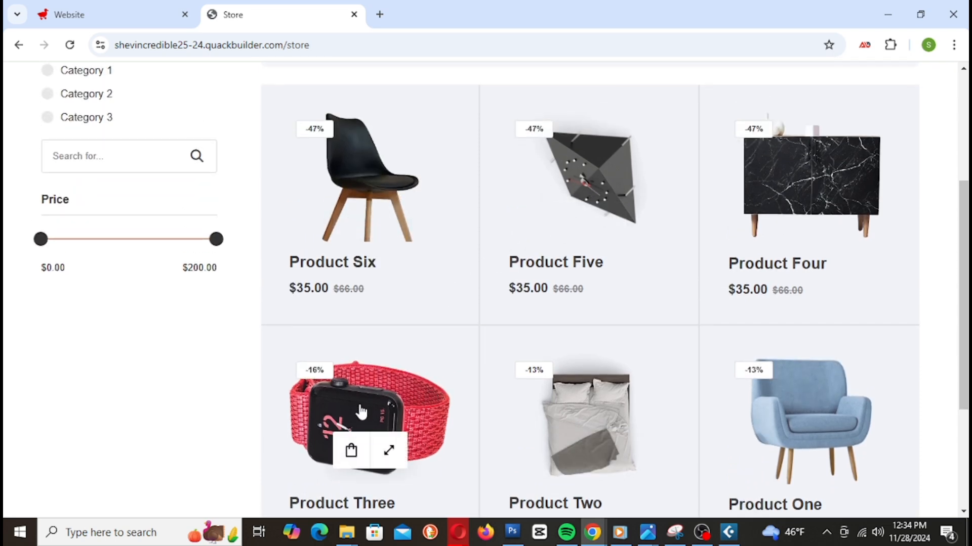
# Step: Open the Product Three page on the live store and copy its address
pyautogui.click(361, 411)
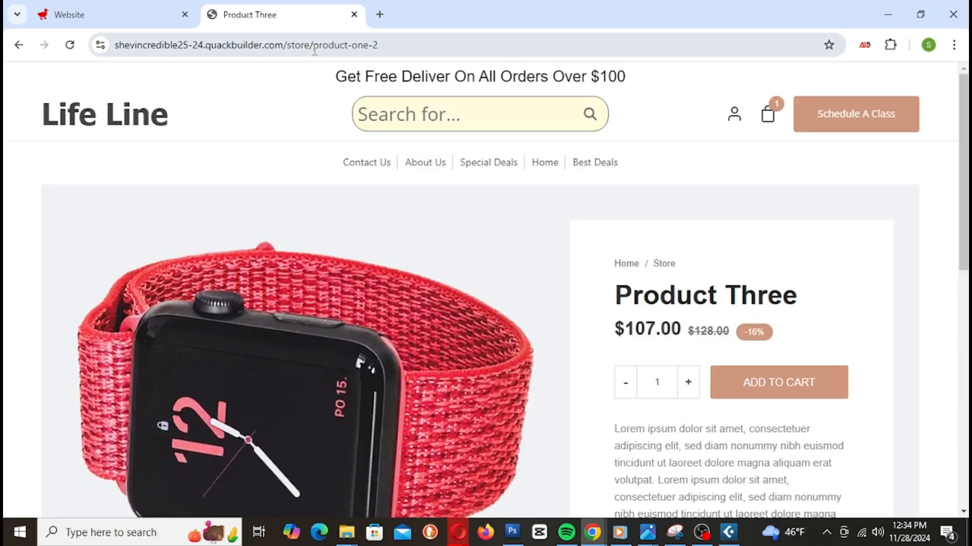
pyautogui.rightClick(315, 52)
pyautogui.click(393, 190)
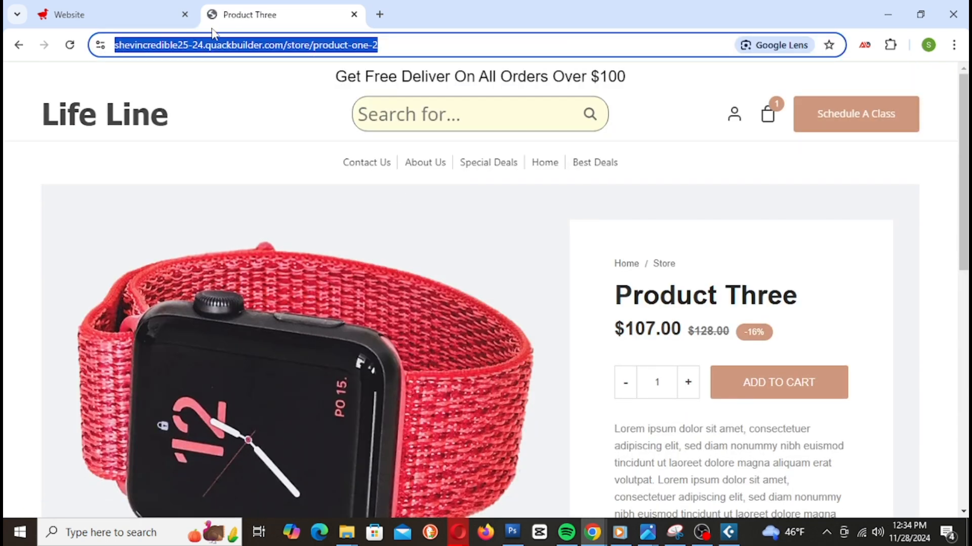
# Step: Set the first watch image's External Link to the pasted Product Three URL
pyautogui.click(163, 16)
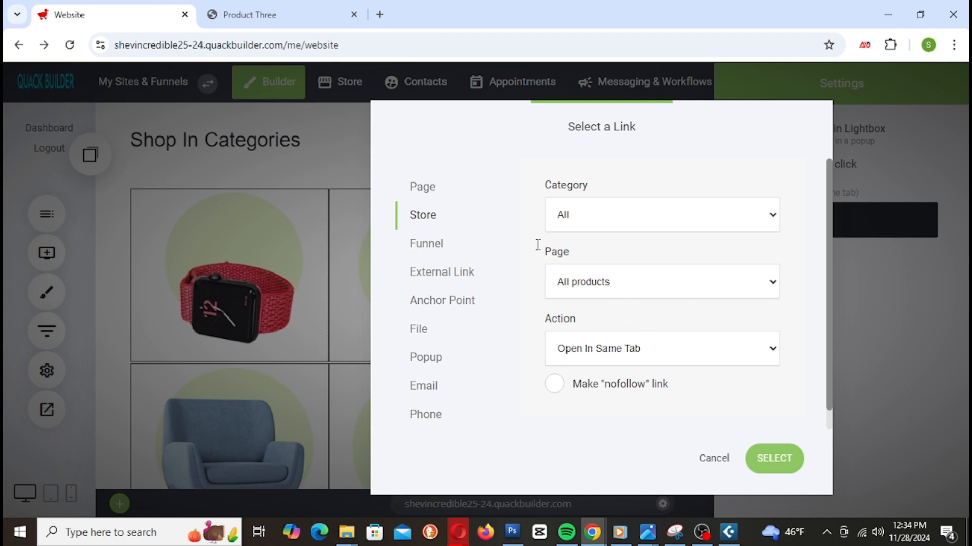
pyautogui.click(461, 286)
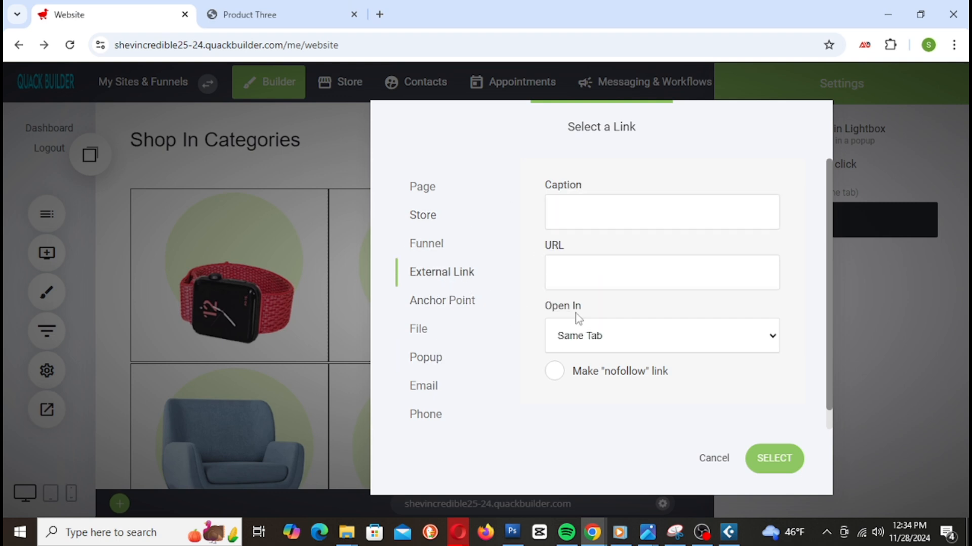
pyautogui.rightClick(602, 262)
pyautogui.click(644, 153)
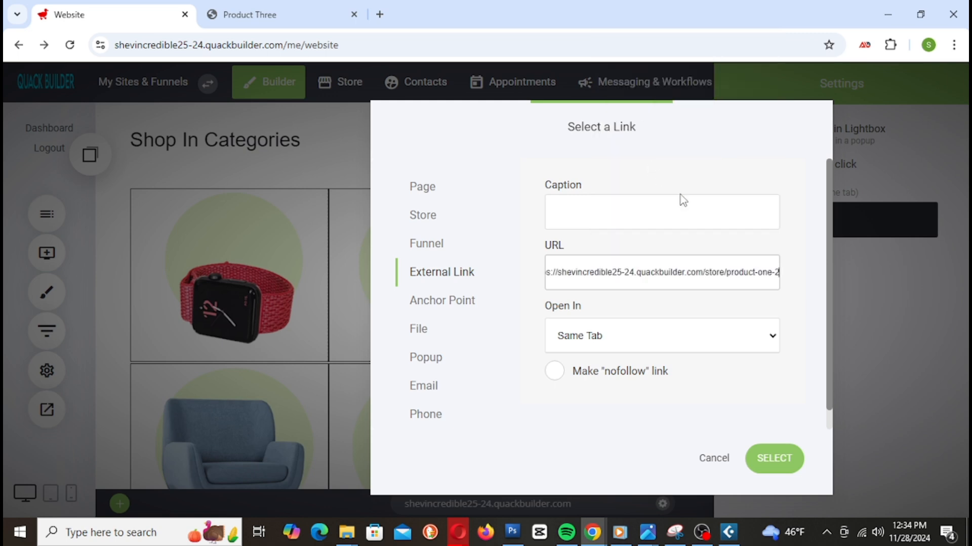
pyautogui.click(774, 458)
pyautogui.click(410, 283)
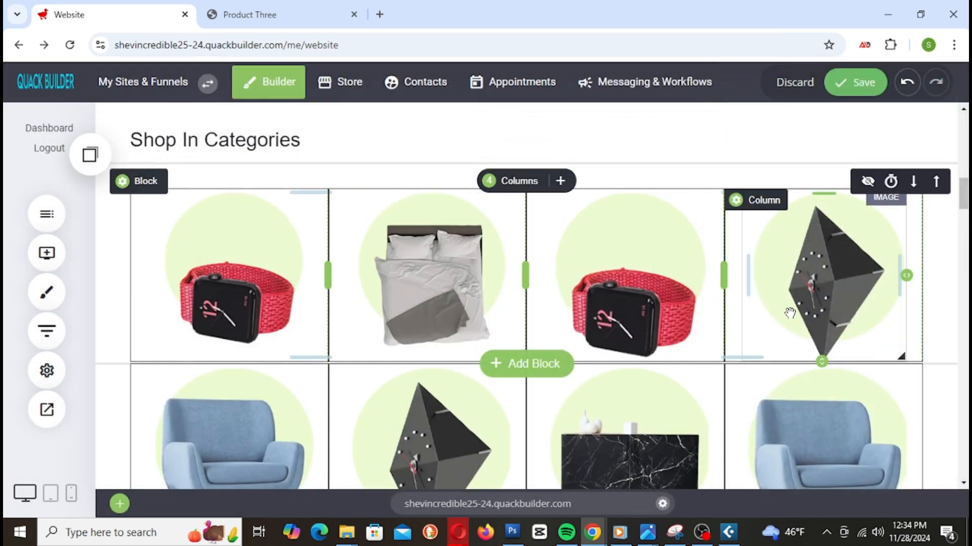
pyautogui.scroll(-3, 787, 306)
pyautogui.scroll(2, 738, 284)
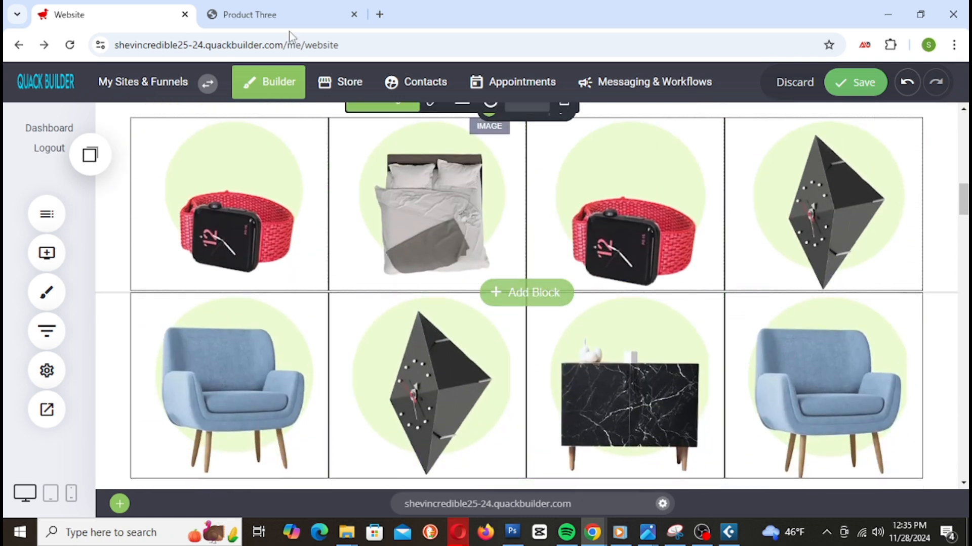
# Step: Open the Product Two page from the store listing and copy its address
pyautogui.click(277, 15)
pyautogui.hotkey('alt', 'Left')
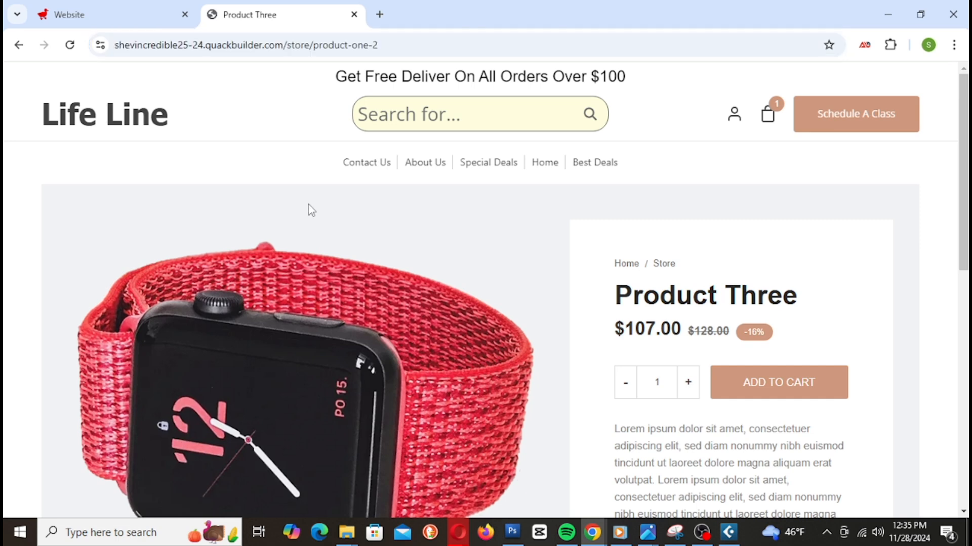
pyautogui.click(593, 395)
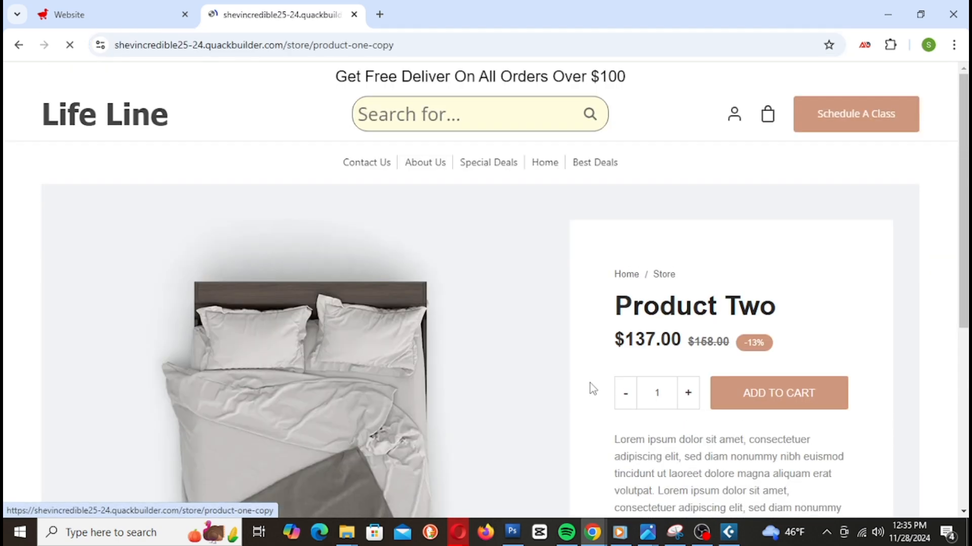
pyautogui.rightClick(353, 47)
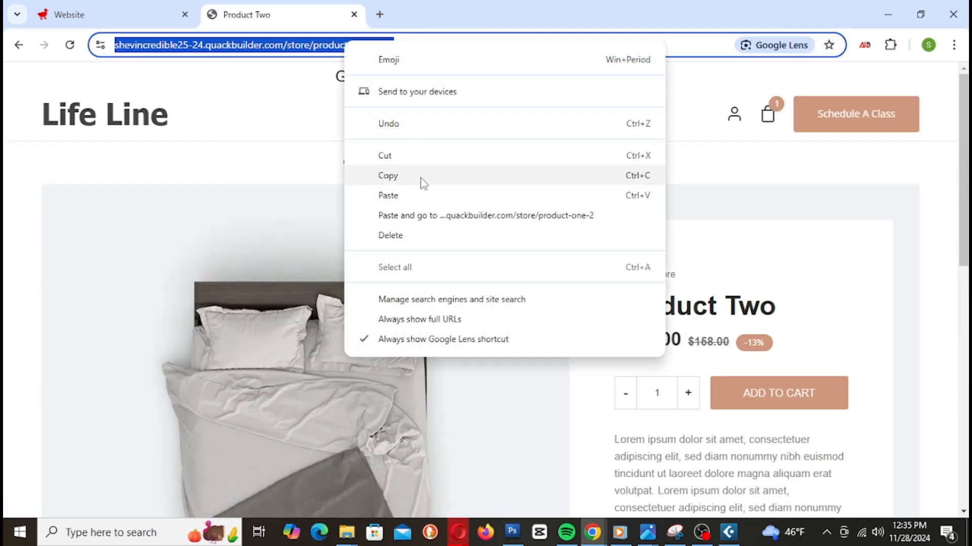
pyautogui.click(420, 177)
# Step: Turn on 'Open link on click' for the bed image and set its External Link to the Product Two URL
pyautogui.click(139, 15)
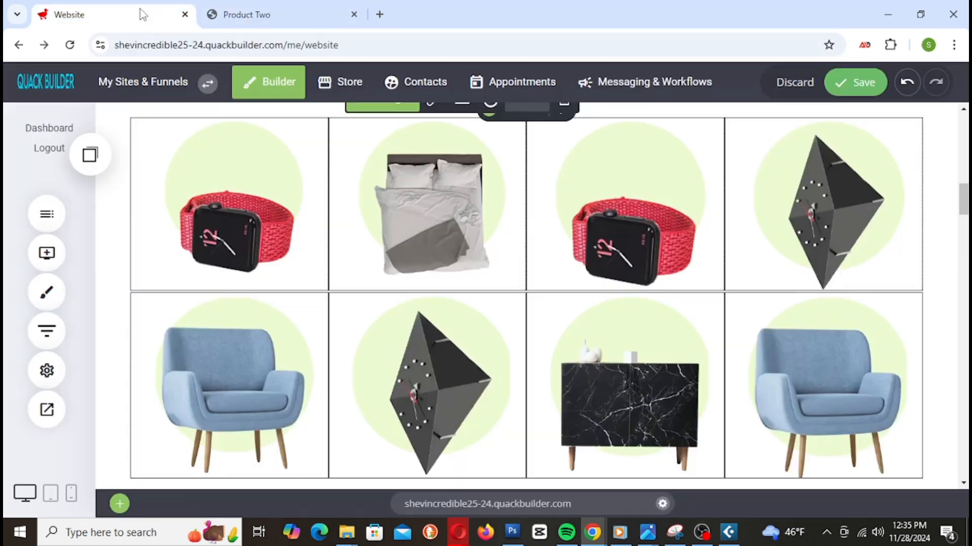
pyautogui.click(432, 212)
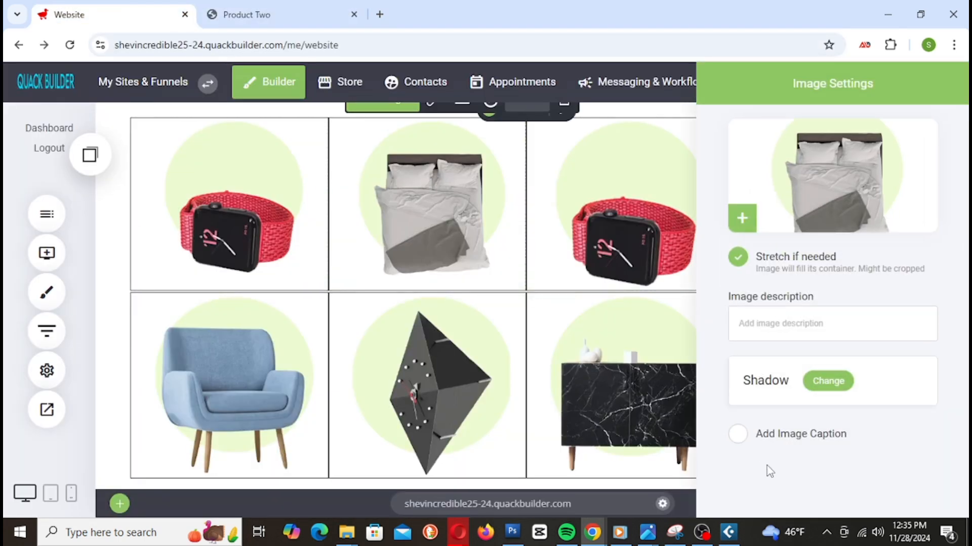
pyautogui.click(529, 228)
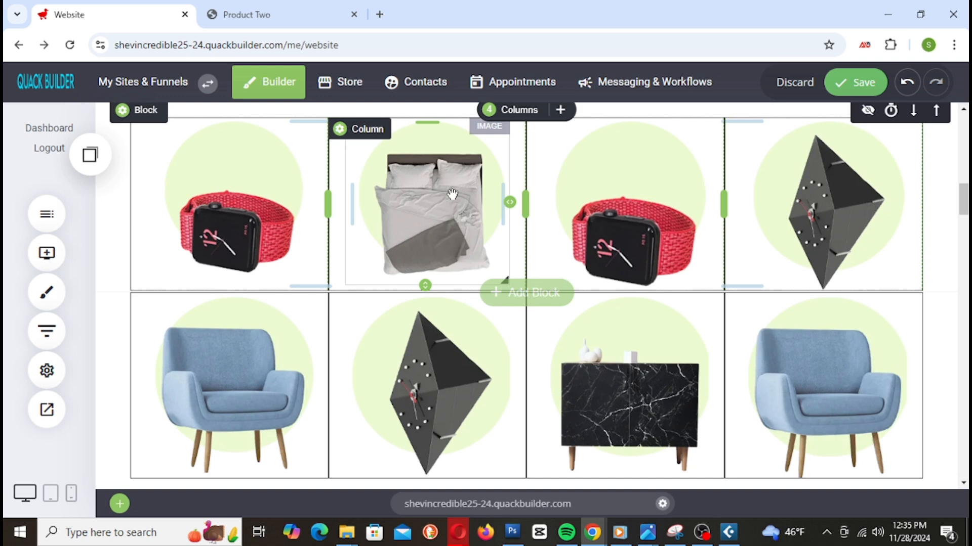
pyautogui.scroll(3, 445, 190)
pyautogui.click(436, 244)
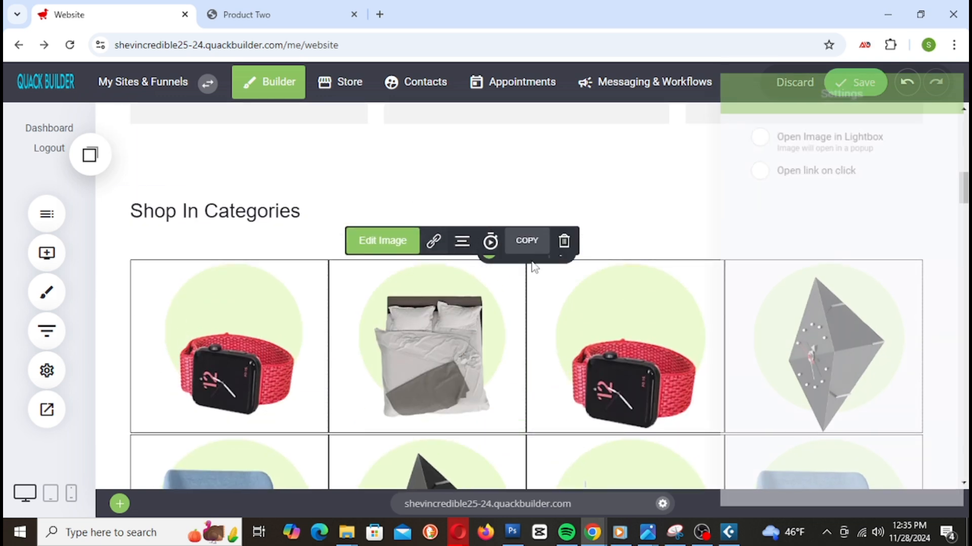
pyautogui.click(795, 172)
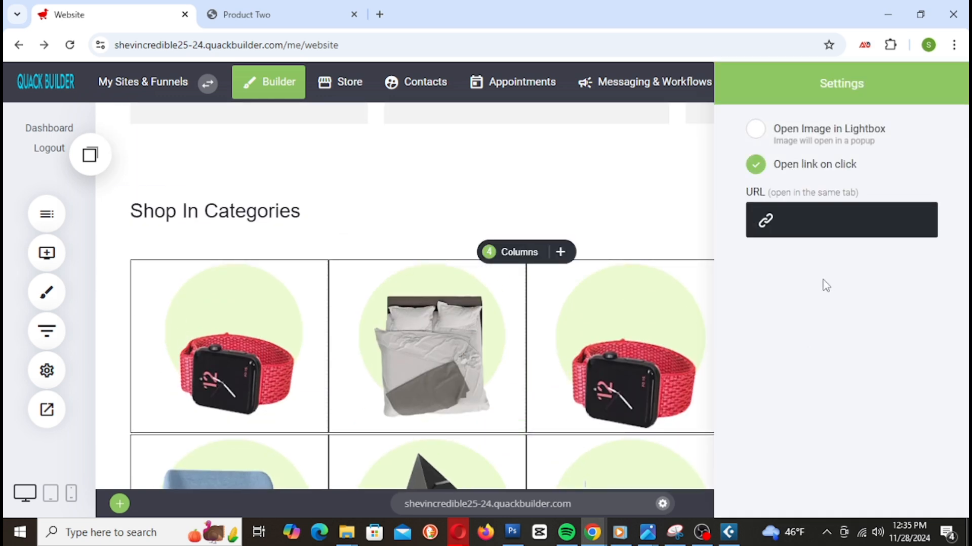
pyautogui.click(808, 227)
pyautogui.click(382, 292)
pyautogui.rightClick(513, 294)
pyautogui.click(558, 152)
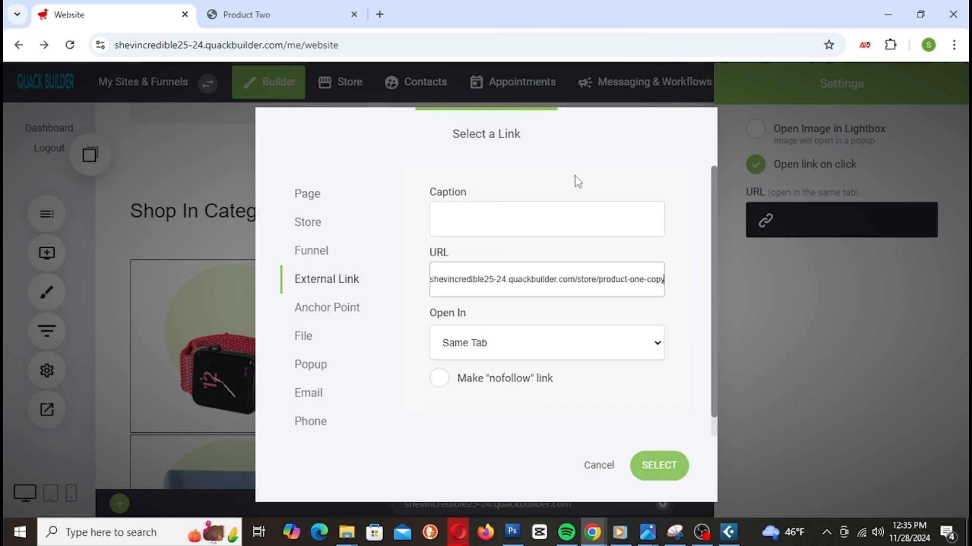
pyautogui.click(659, 465)
pyautogui.click(310, 15)
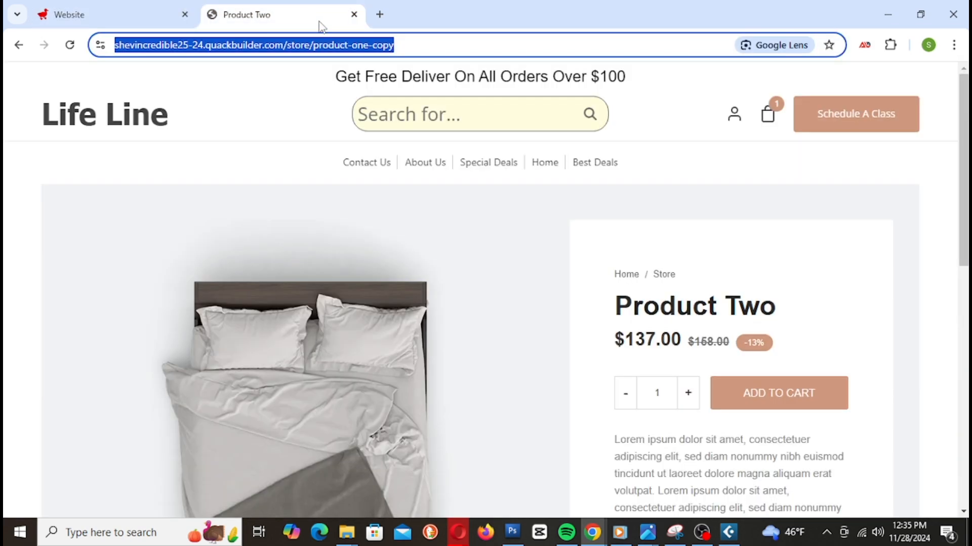
# Step: Open the Product Five page from the store listing and copy its address
pyautogui.hotkey('alt', 'Left')
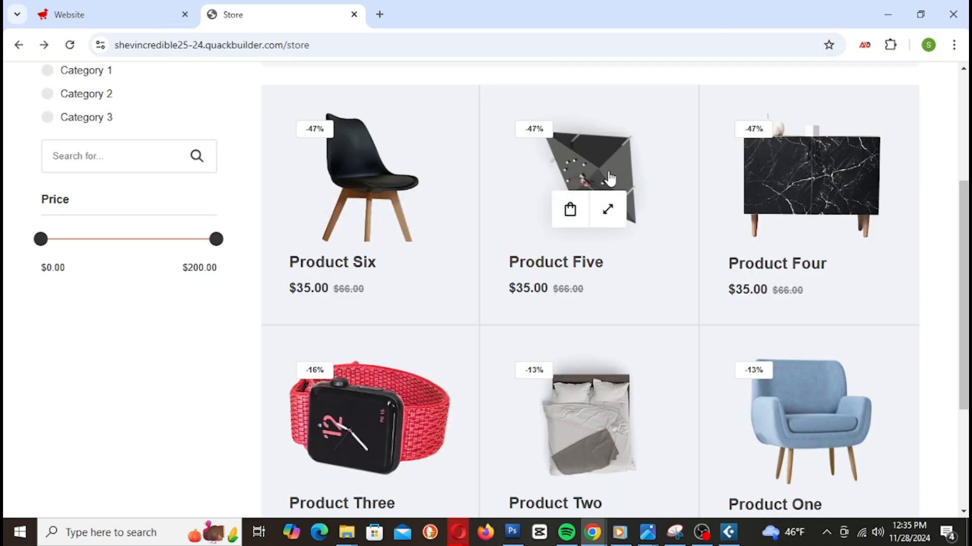
pyautogui.scroll(3, 615, 264)
pyautogui.scroll(-3, 617, 265)
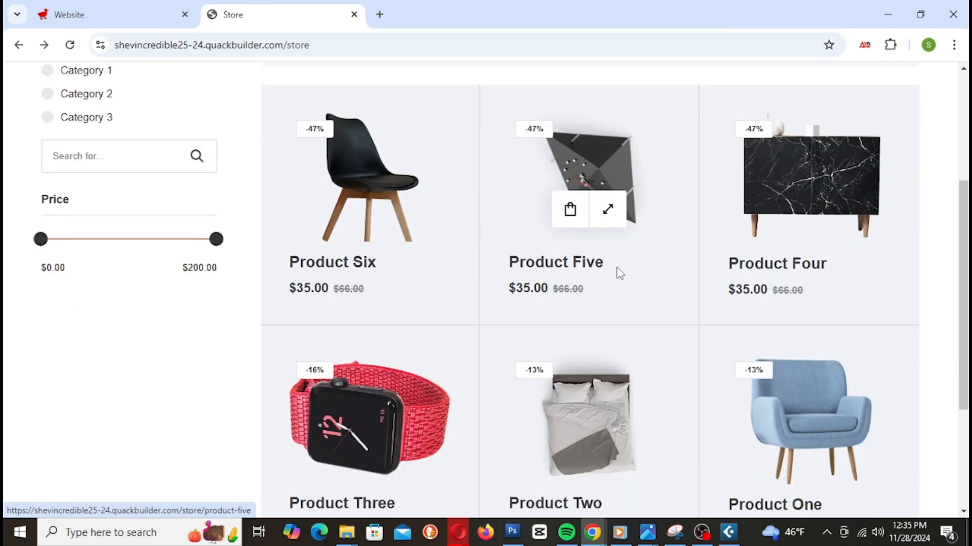
pyautogui.scroll(1, 619, 269)
pyautogui.click(608, 223)
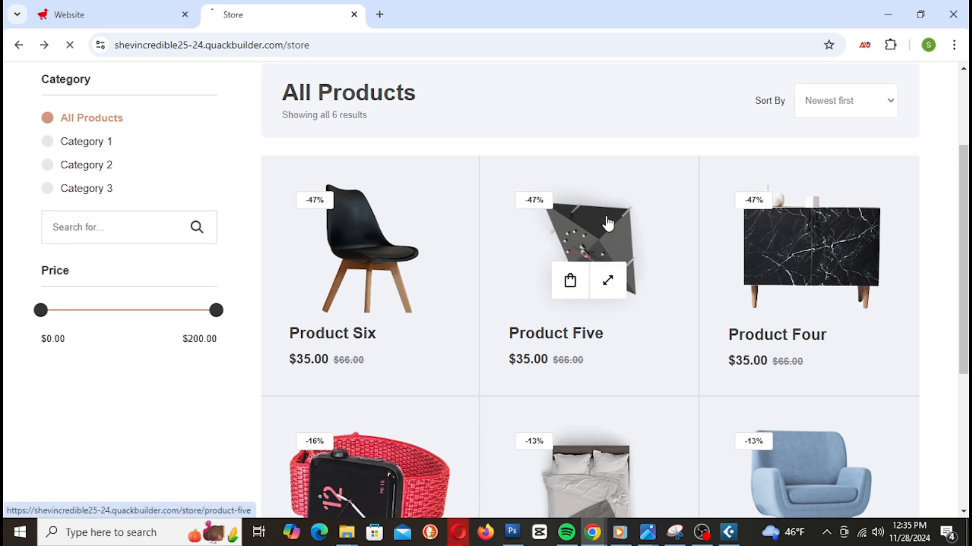
pyautogui.click(317, 45)
pyautogui.rightClick(317, 45)
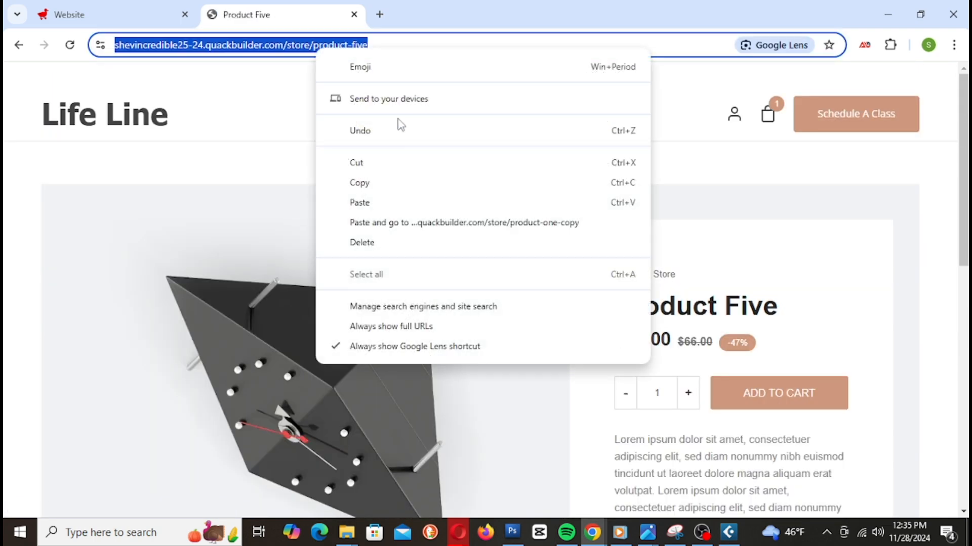
pyautogui.click(403, 180)
# Step: Link the clock image to the pasted Product Five URL as an External Link
pyautogui.click(151, 23)
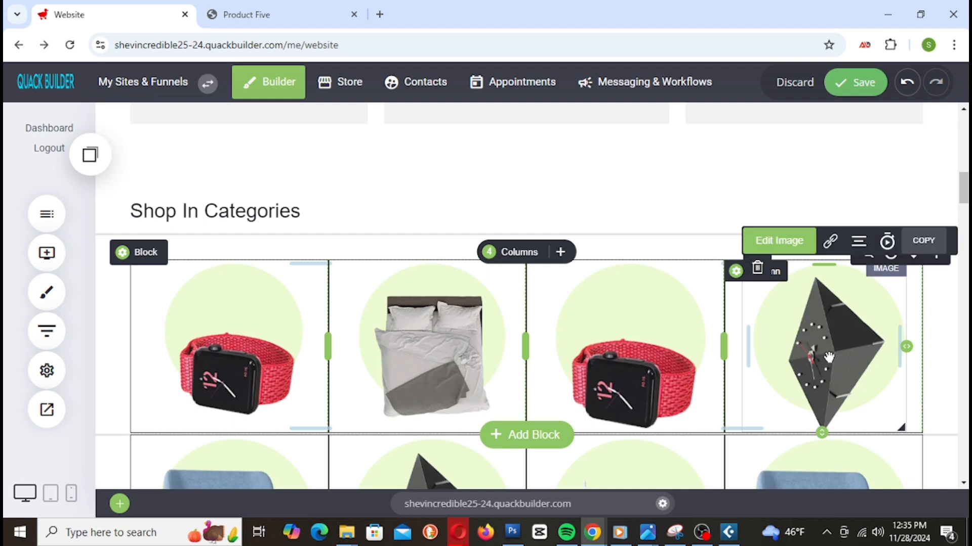
pyautogui.click(829, 241)
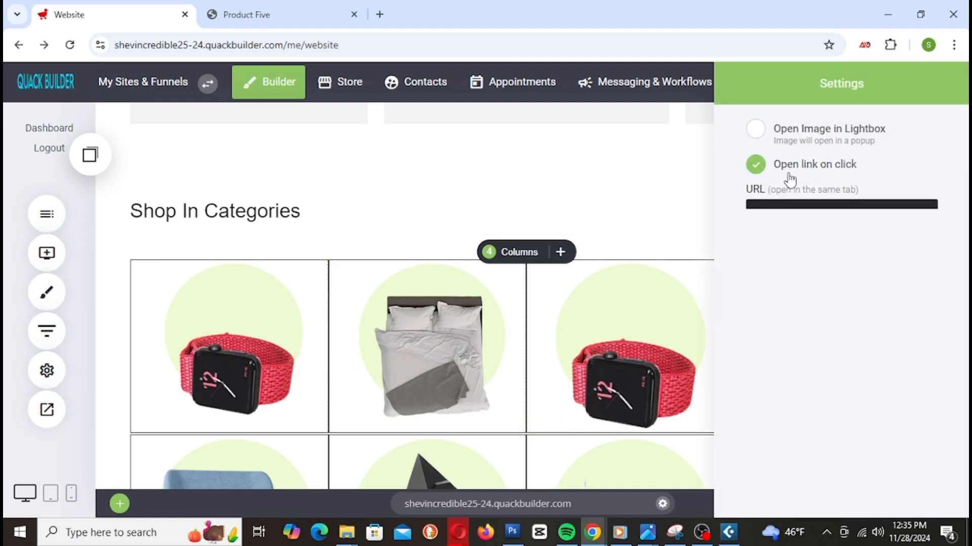
pyautogui.click(791, 219)
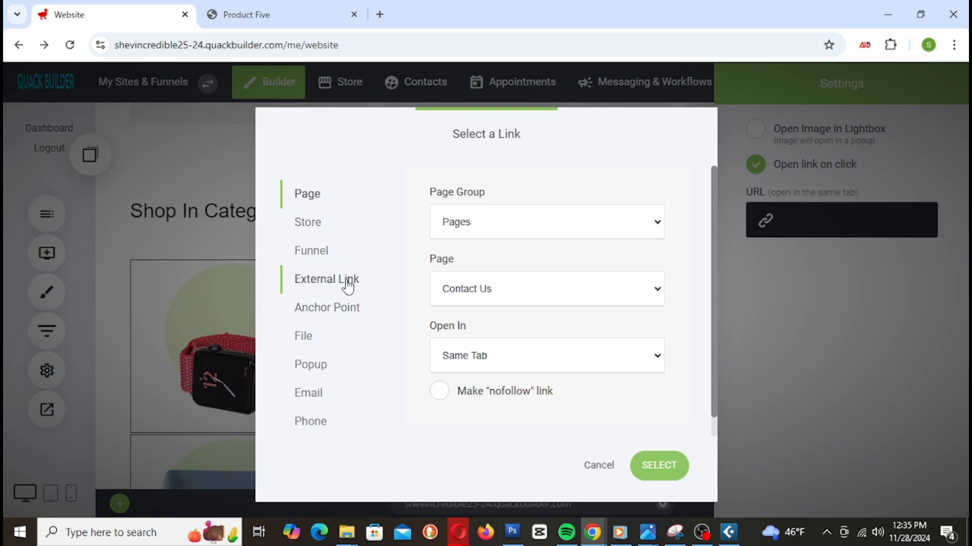
pyautogui.rightClick(527, 272)
pyautogui.click(562, 144)
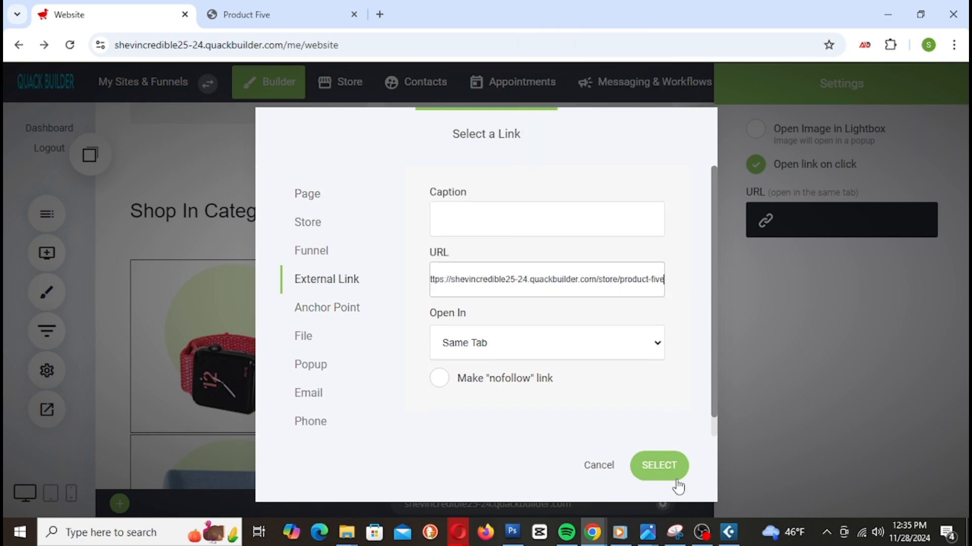
pyautogui.click(659, 464)
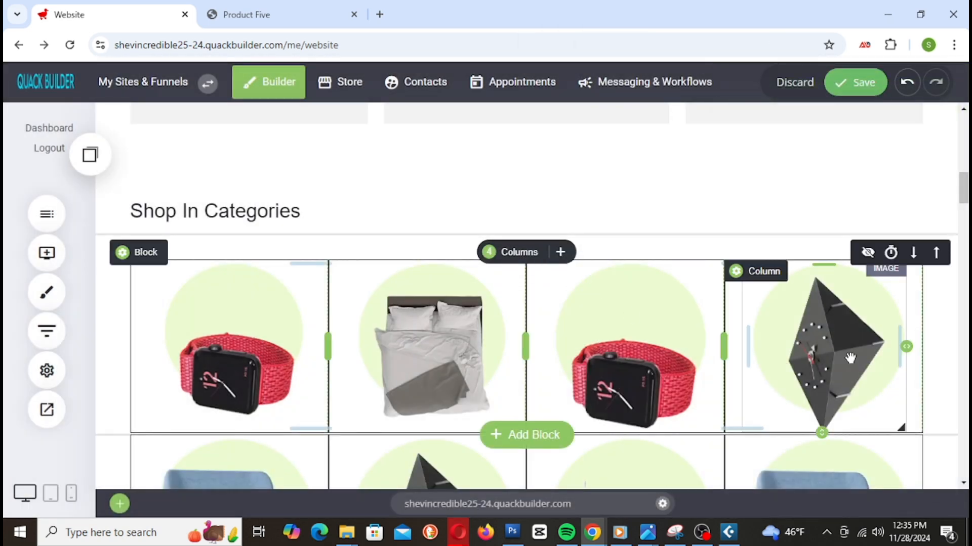
pyautogui.scroll(-2, 754, 306)
pyautogui.scroll(1, 755, 323)
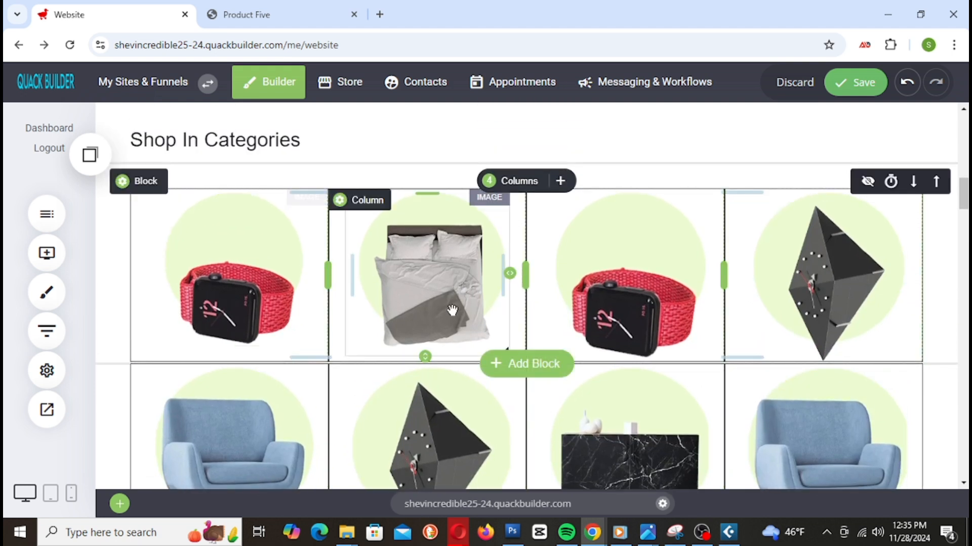
# Step: Replace the third watch image with the blue armchair picture from the image library
pyautogui.scroll(-1, 643, 309)
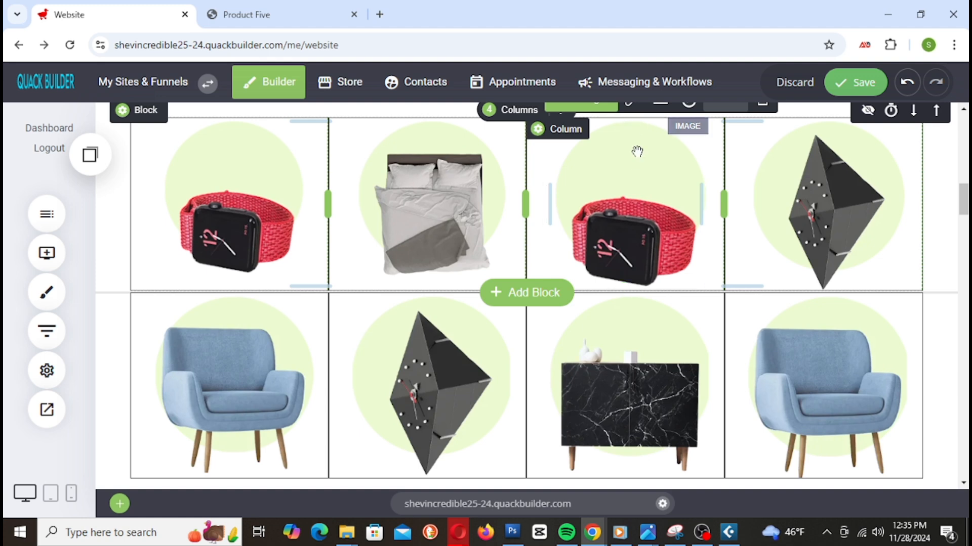
pyautogui.scroll(1, 636, 255)
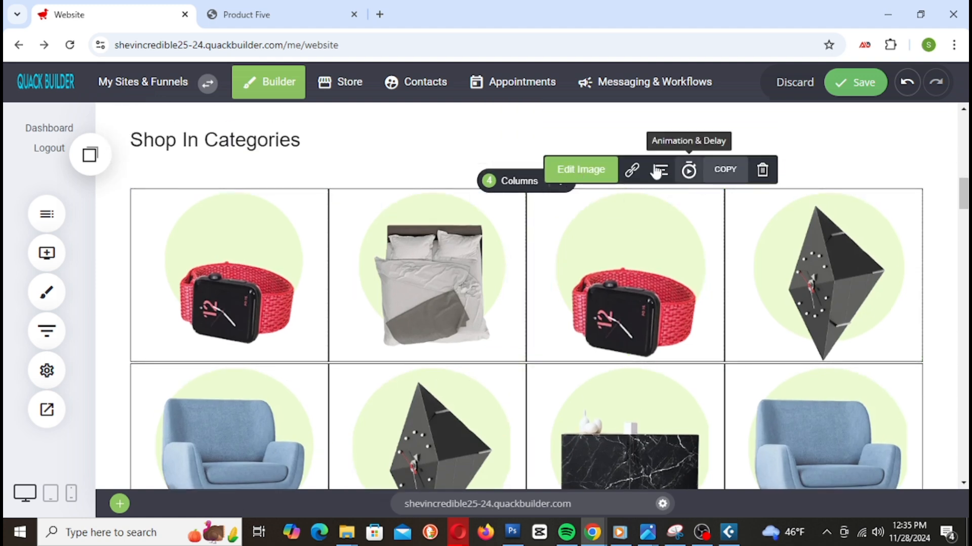
pyautogui.click(620, 171)
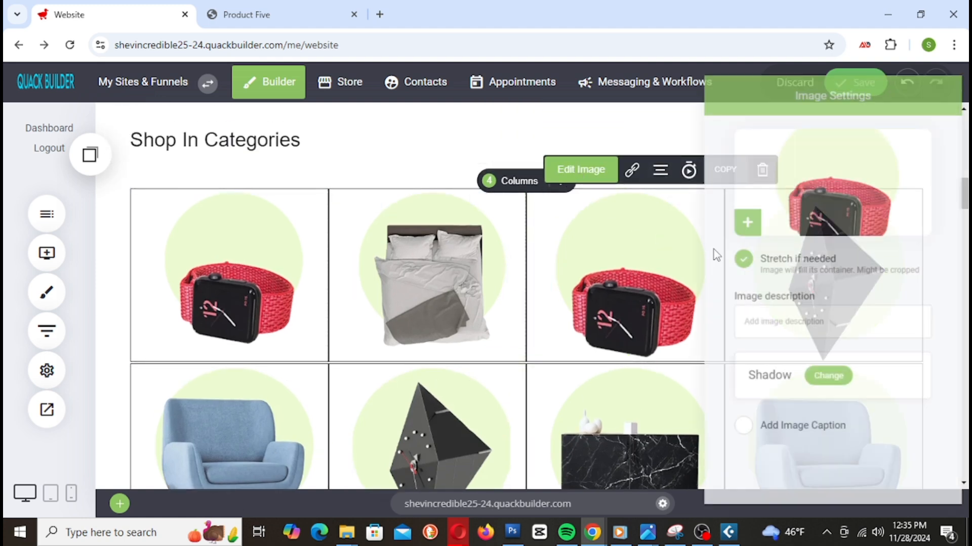
pyautogui.click(830, 193)
pyautogui.click(382, 337)
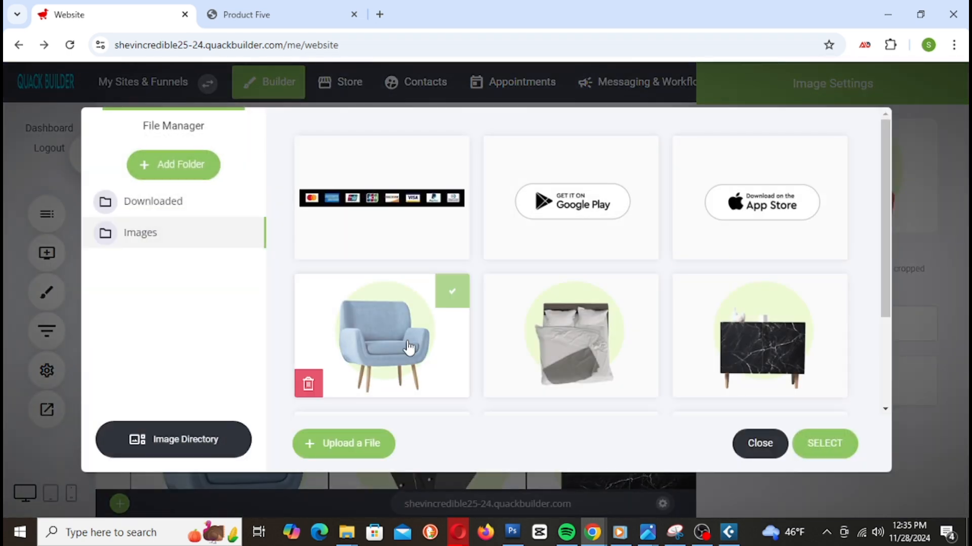
pyautogui.click(841, 448)
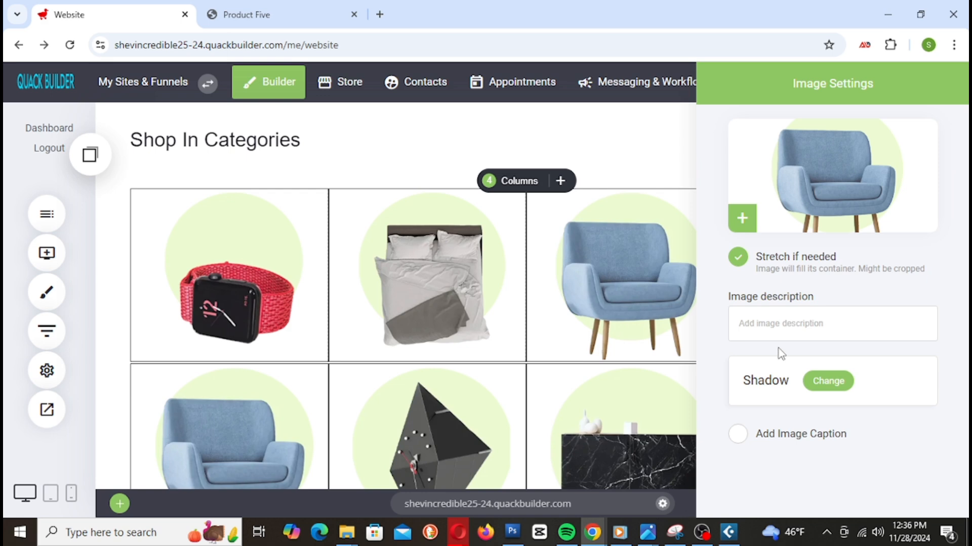
pyautogui.click(643, 324)
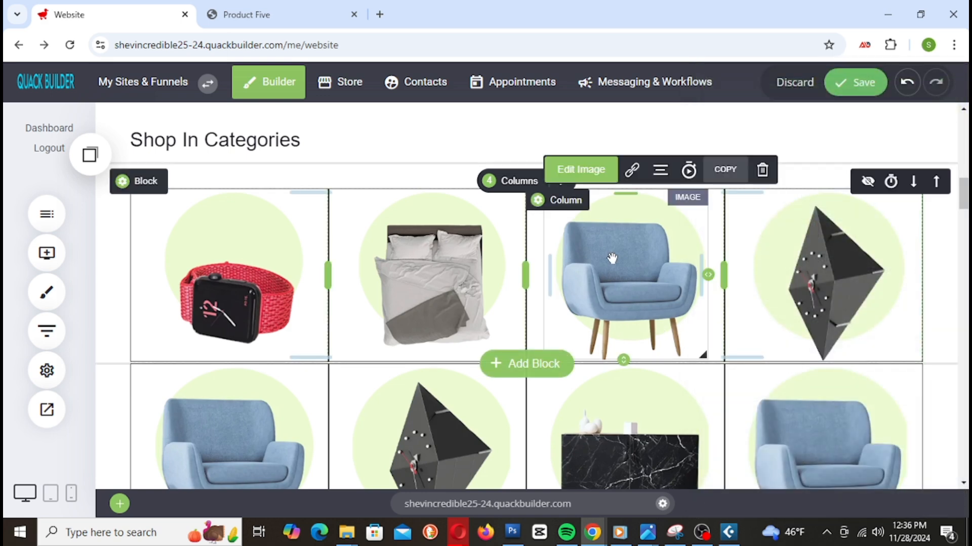
# Step: Turn on 'Open link on click' for the armchair image and copy the Product One page address
pyautogui.click(632, 171)
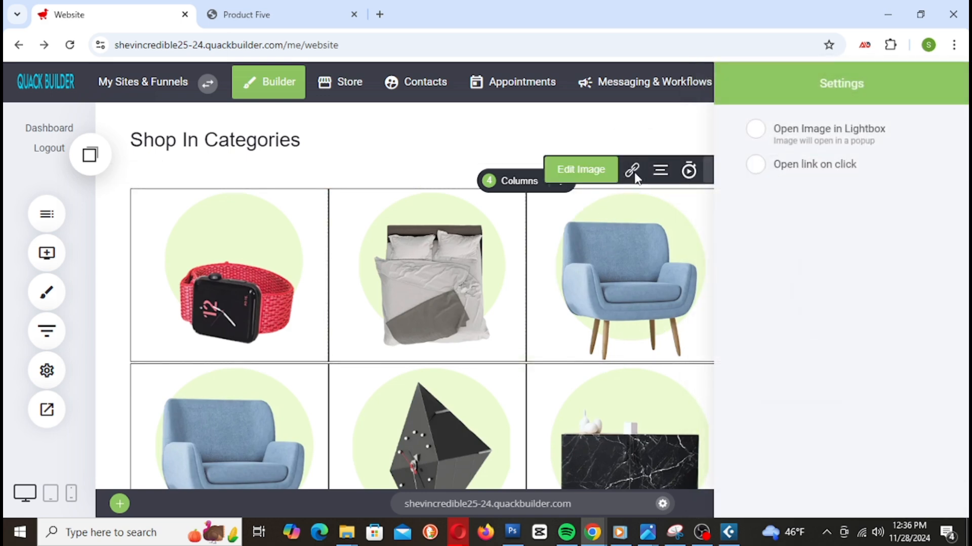
pyautogui.click(819, 171)
pyautogui.click(790, 221)
pyautogui.click(275, 22)
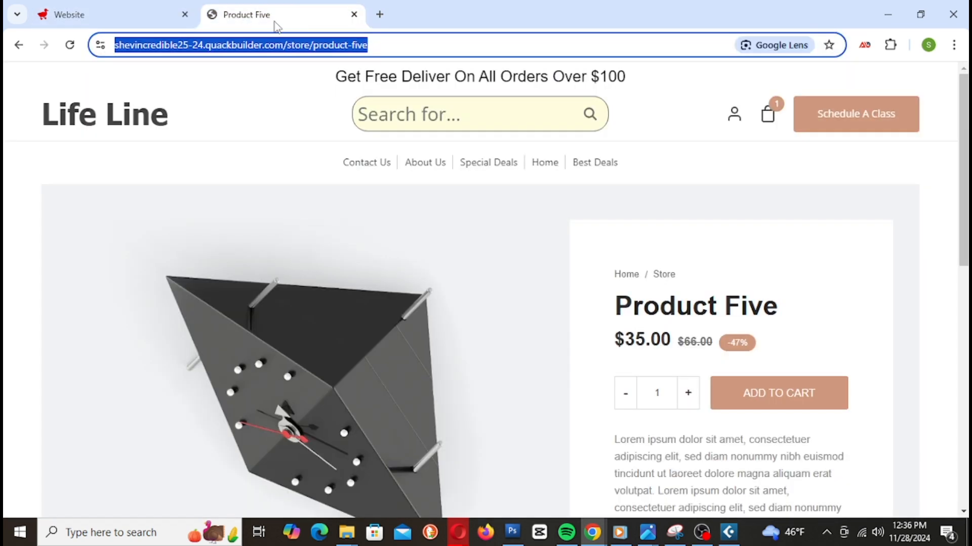
pyautogui.click(363, 157)
pyautogui.scroll(-4, 657, 286)
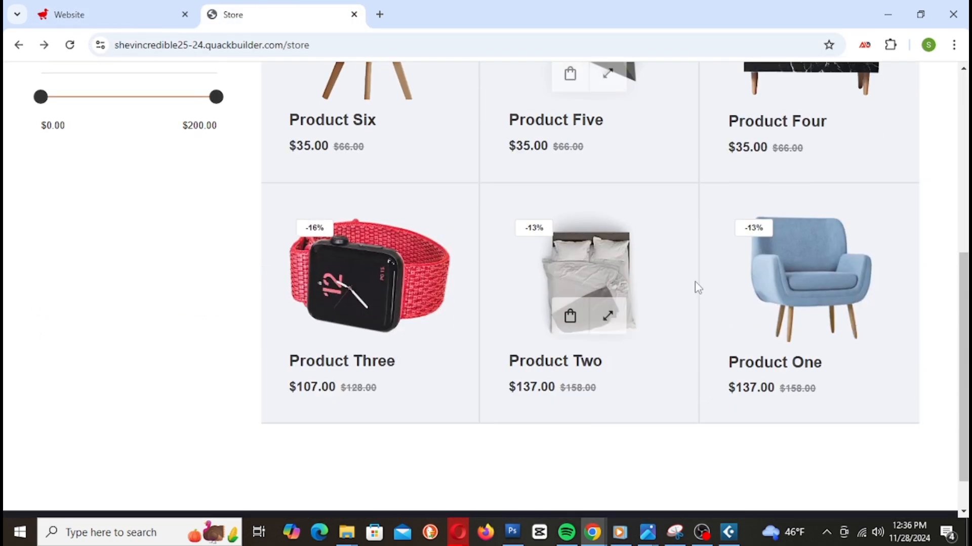
pyautogui.click(808, 262)
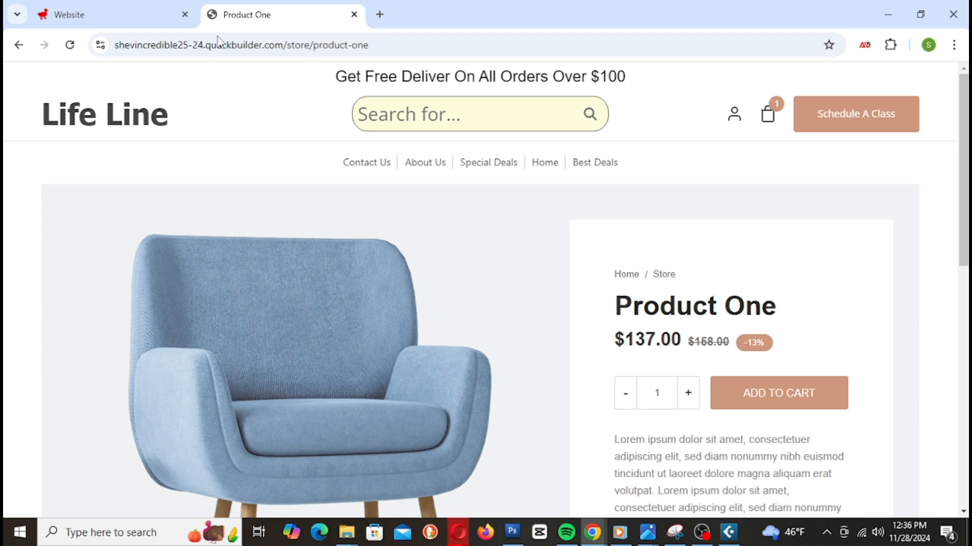
pyautogui.click(281, 44)
pyautogui.rightClick(278, 49)
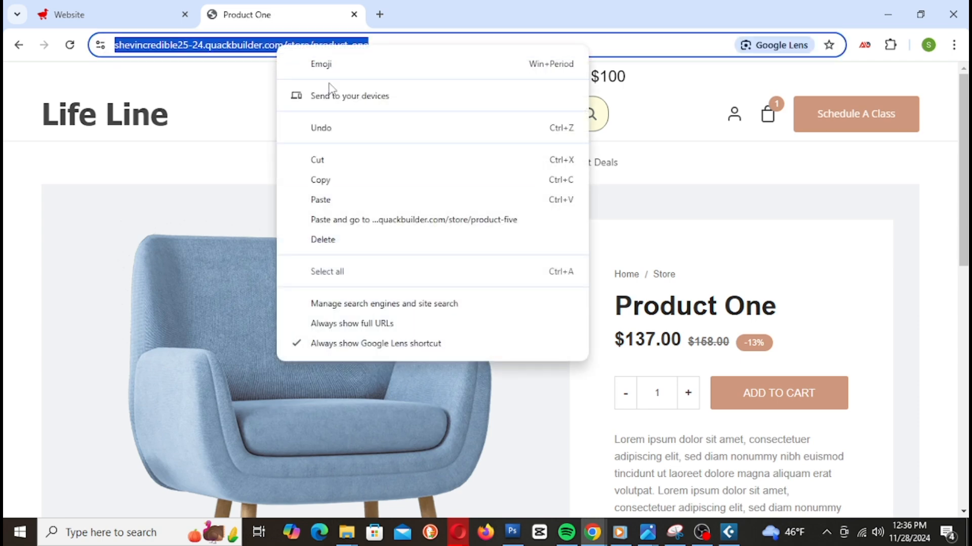
pyautogui.click(348, 180)
# Step: Set the armchair image's External Link to the Product One URL and save the site
pyautogui.click(116, 15)
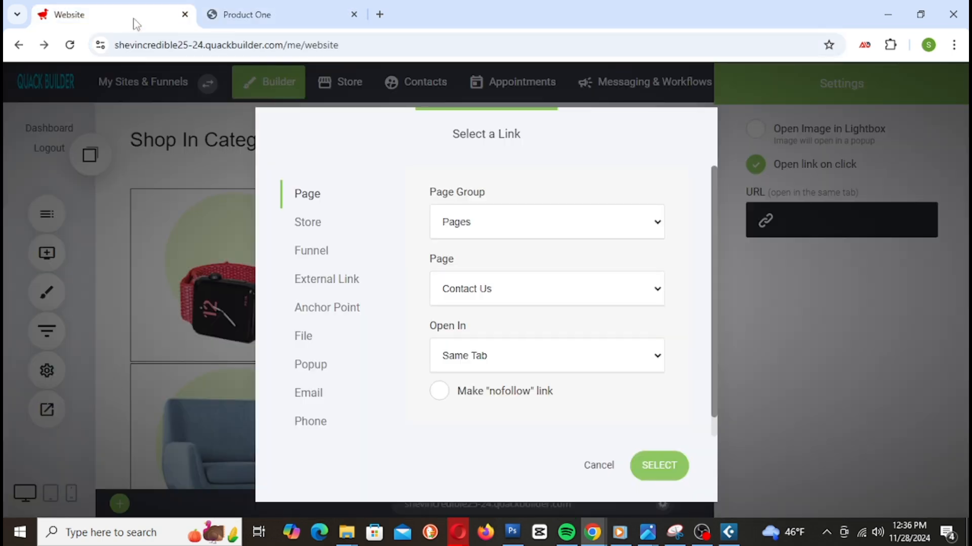
pyautogui.click(357, 288)
pyautogui.click(516, 286)
pyautogui.rightClick(516, 285)
pyautogui.click(574, 151)
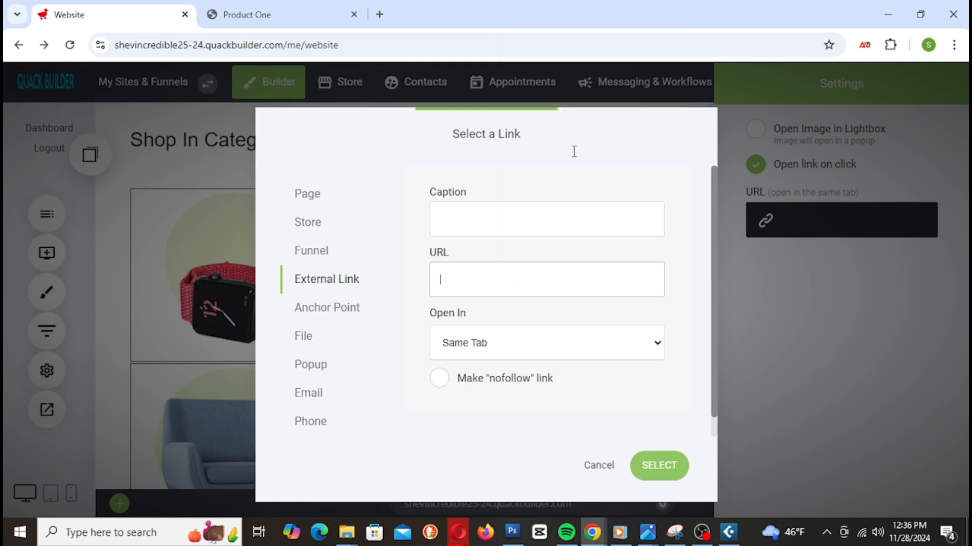
pyautogui.click(648, 481)
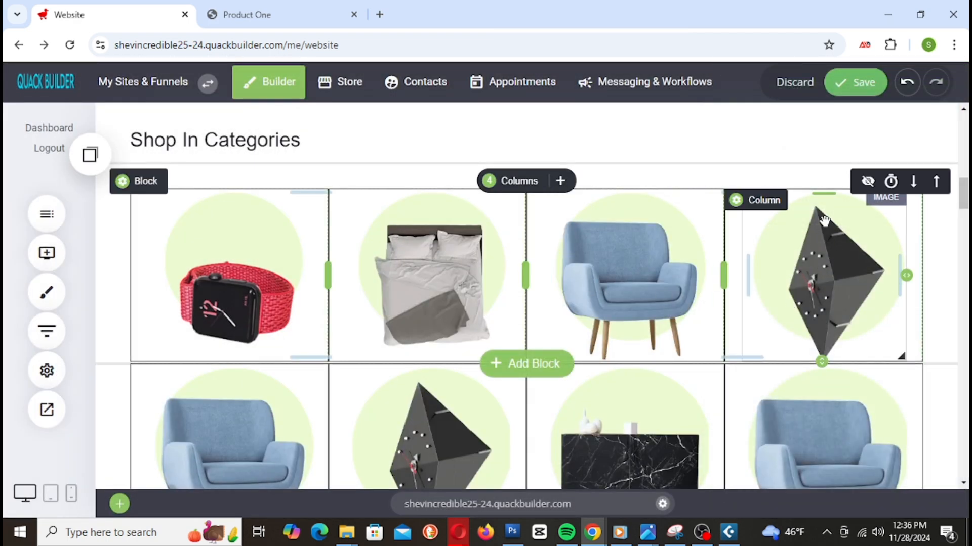
pyautogui.click(860, 83)
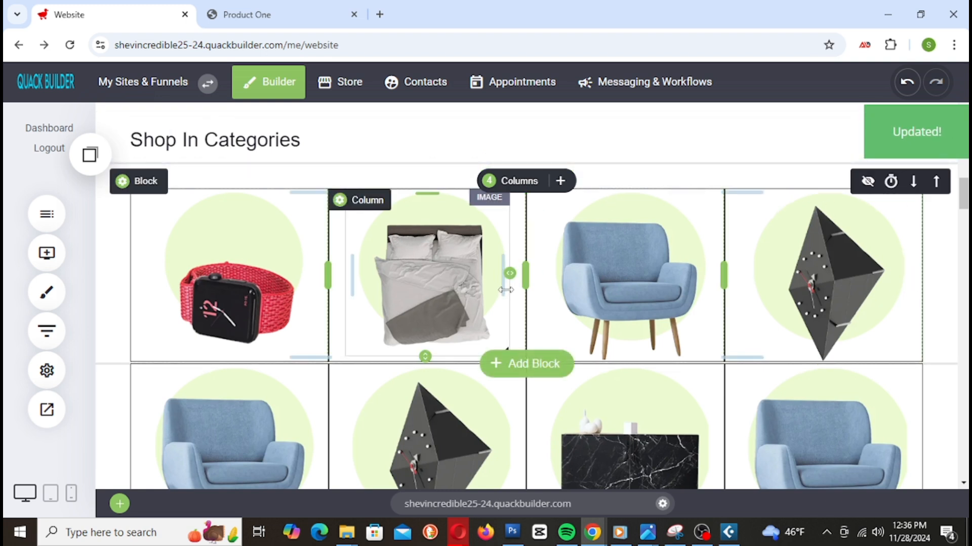
pyautogui.scroll(-1, 506, 291)
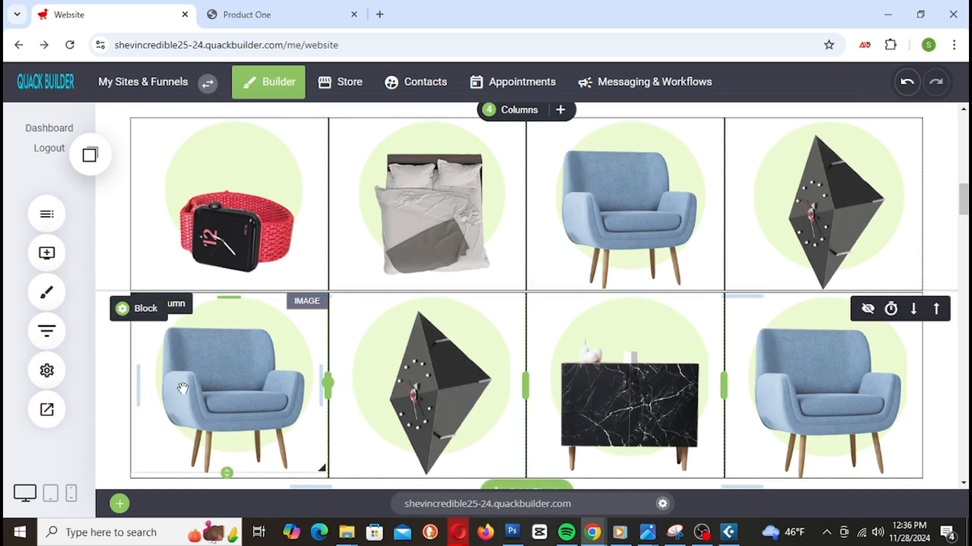
# Step: Replace the bottom-left chair image with the marble cabinet image from File Manager
pyautogui.click(223, 377)
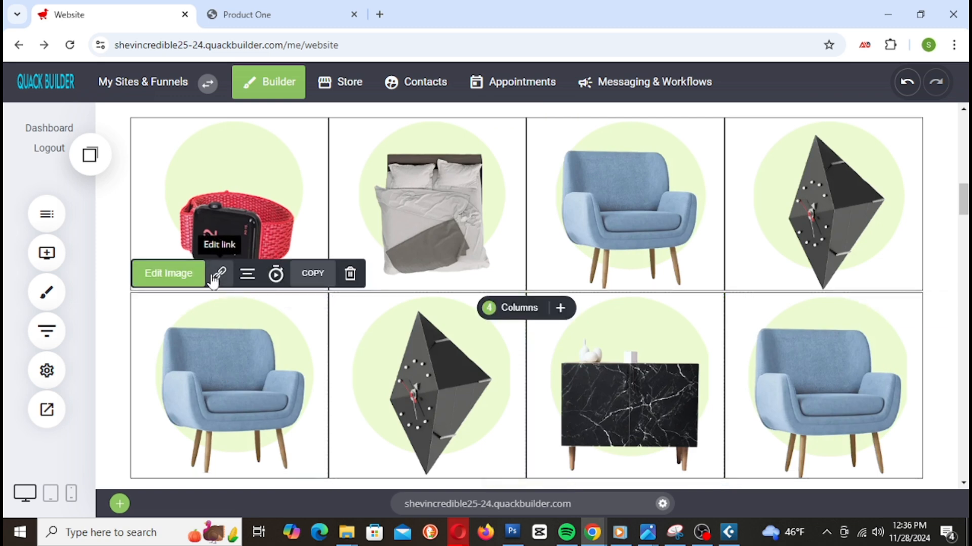
pyautogui.click(190, 276)
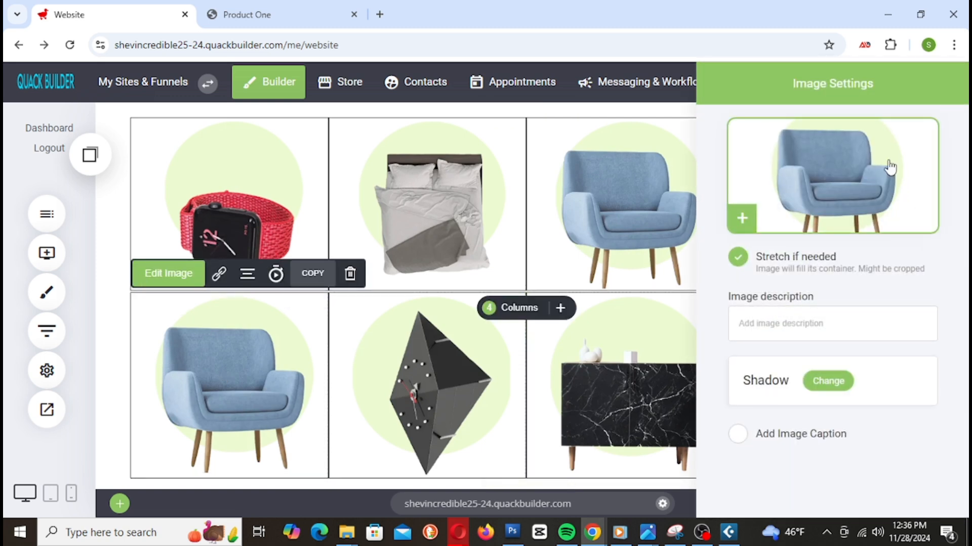
pyautogui.click(889, 168)
pyautogui.scroll(-3, 634, 316)
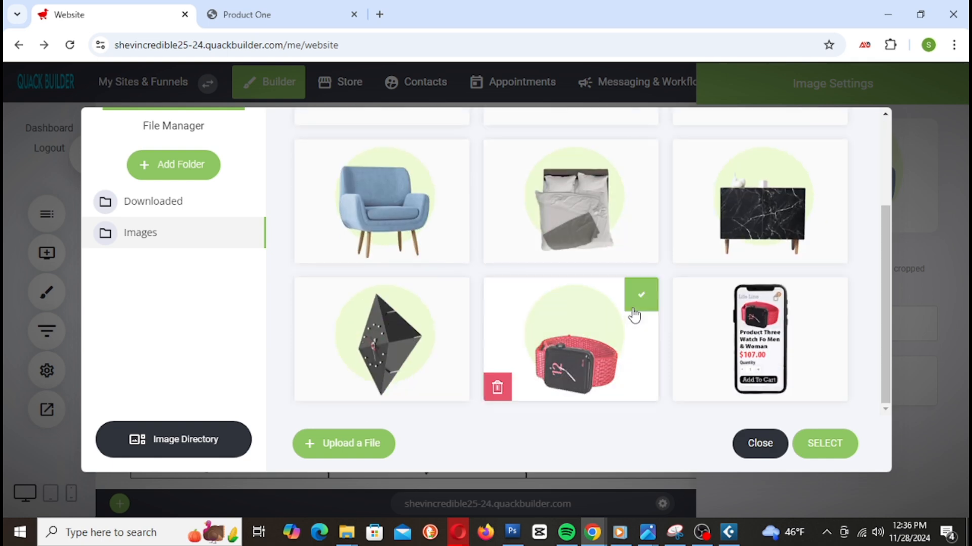
pyautogui.scroll(3, 635, 317)
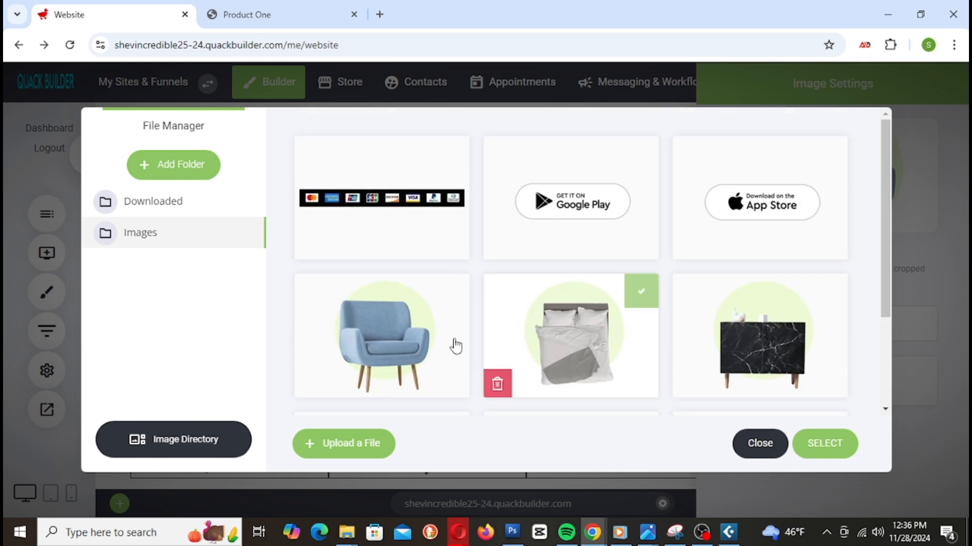
pyautogui.scroll(-3, 770, 336)
pyautogui.click(767, 202)
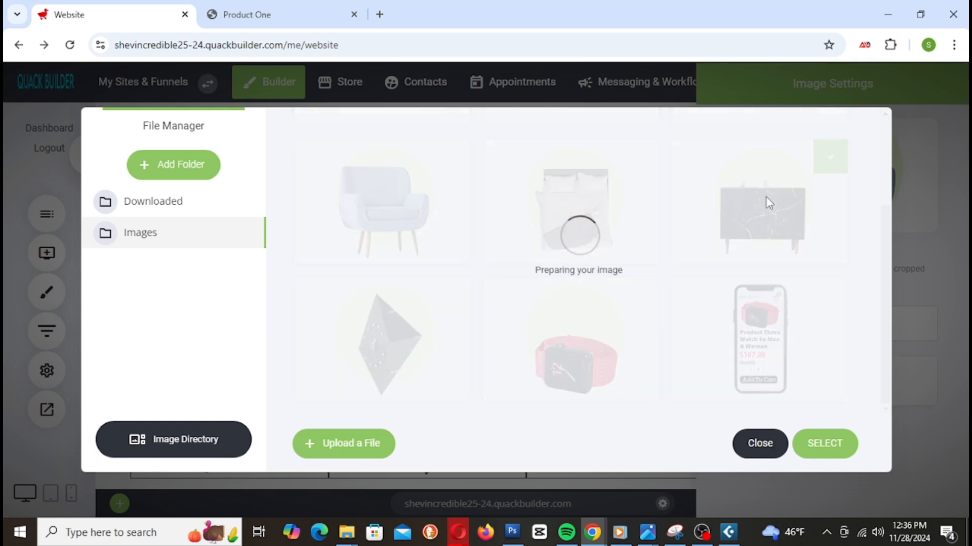
pyautogui.click(176, 362)
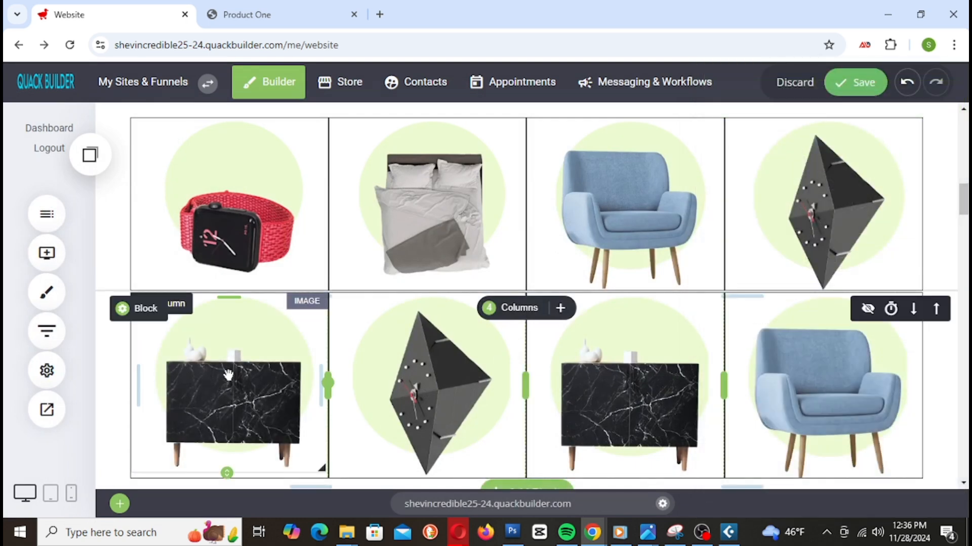
# Step: Turn on a click link for the new cabinet image and open its link picker
pyautogui.click(222, 238)
pyautogui.click(219, 274)
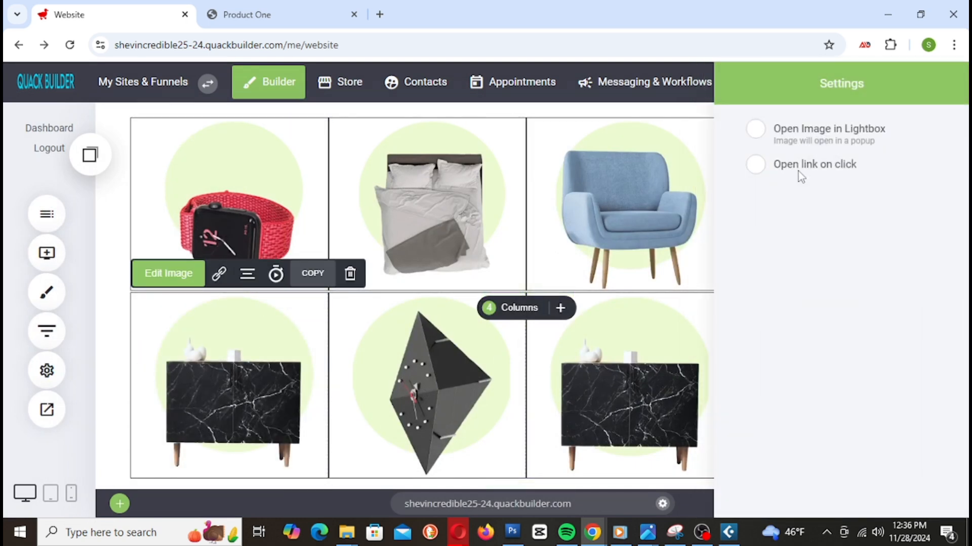
pyautogui.click(759, 170)
pyautogui.click(796, 226)
# Step: Copy the Product Four page address from the live store
pyautogui.click(251, 23)
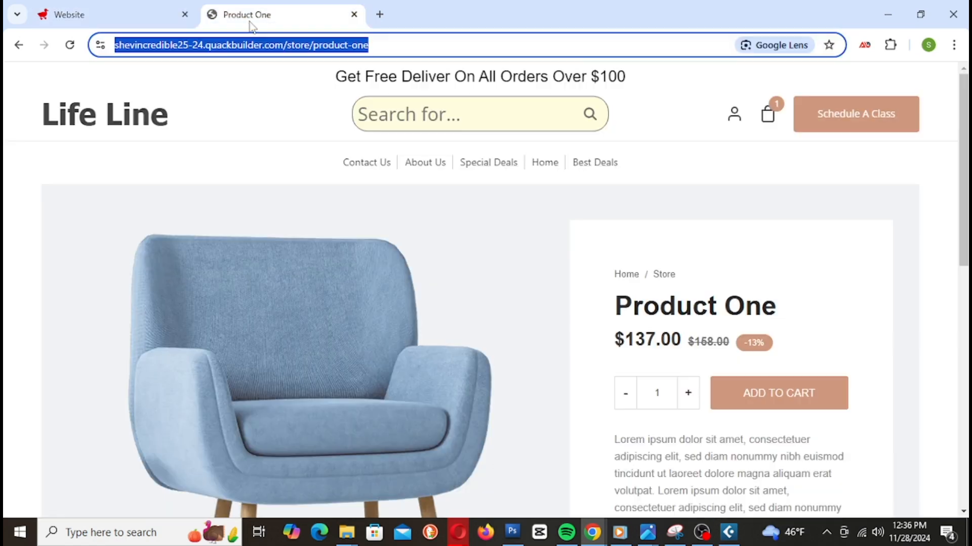
pyautogui.hotkey('alt', 'Left')
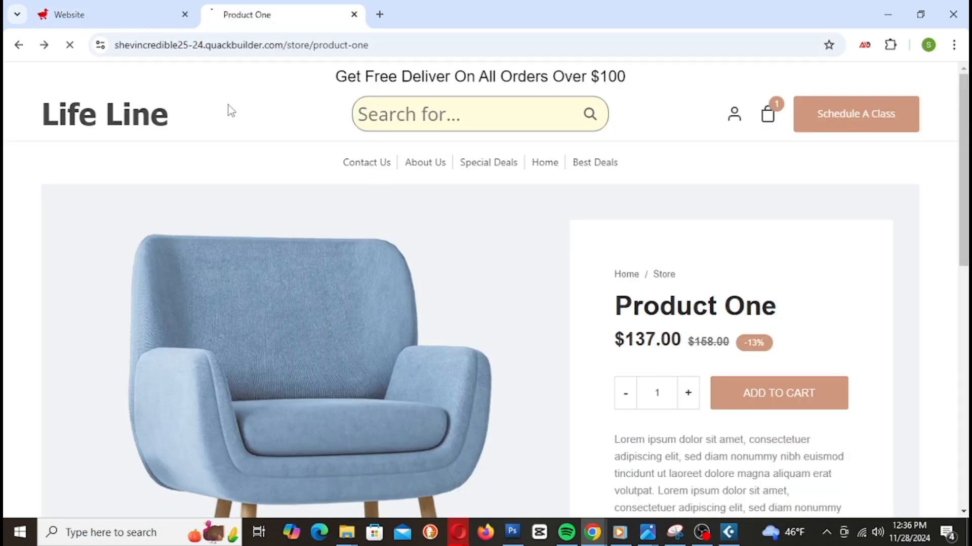
pyautogui.scroll(-1, 792, 284)
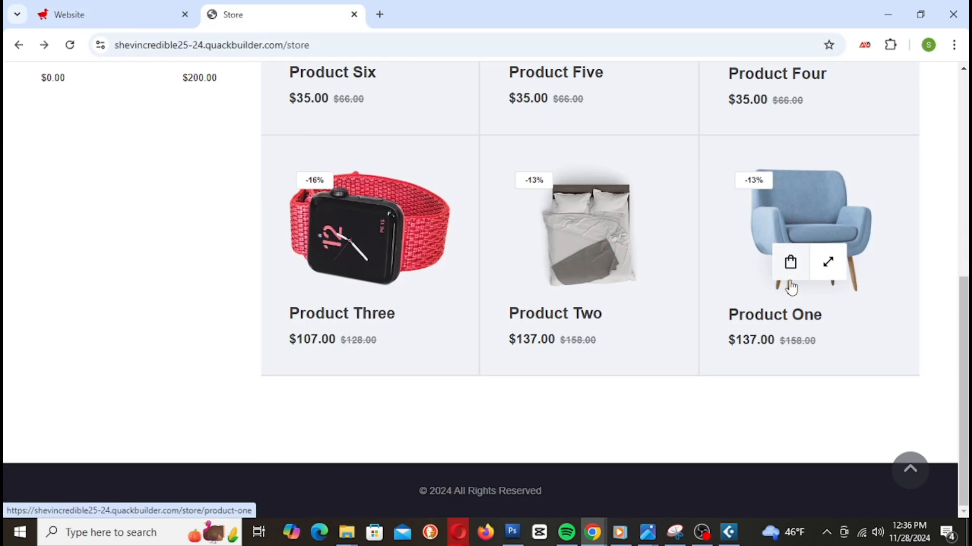
pyautogui.scroll(5, 792, 284)
pyautogui.click(792, 287)
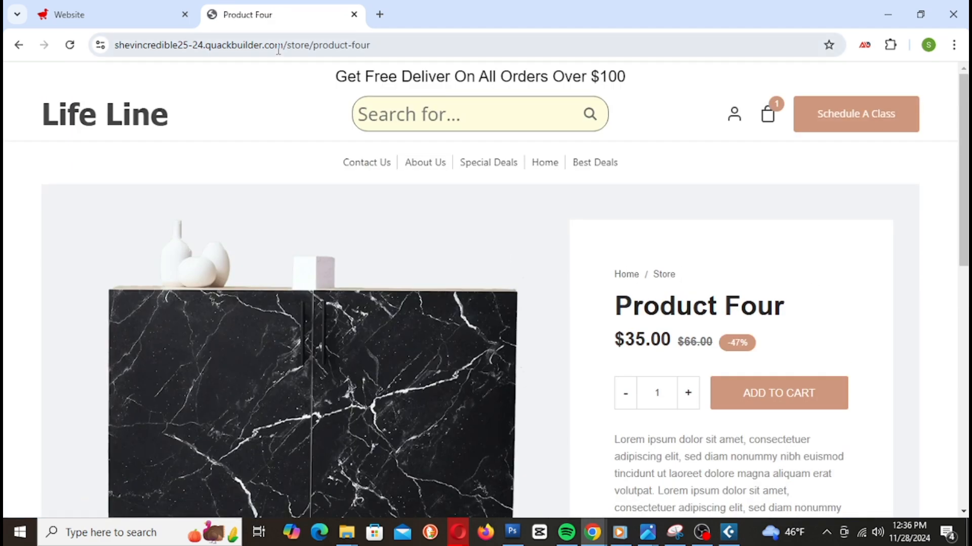
pyautogui.click(278, 47)
pyautogui.rightClick(273, 44)
pyautogui.click(338, 174)
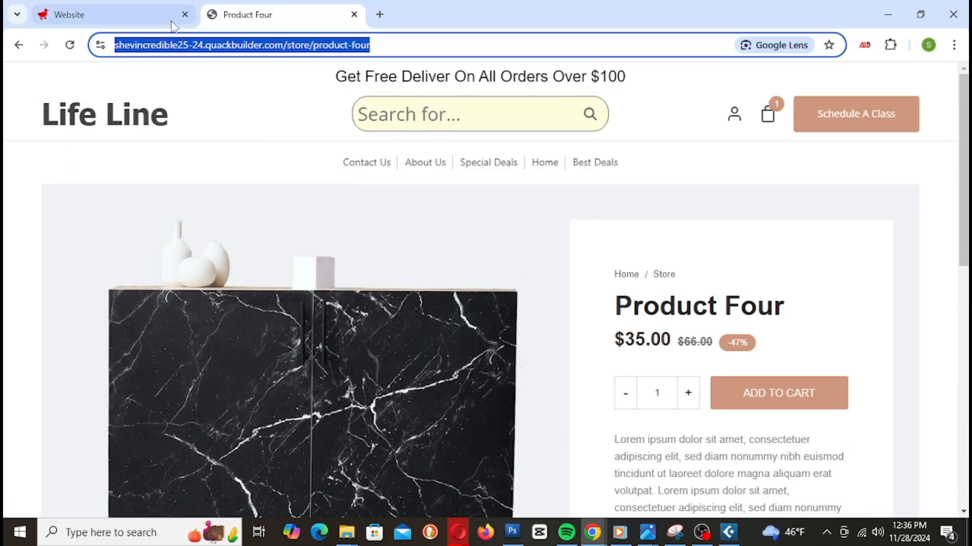
pyautogui.click(111, 15)
# Step: Paste the Product Four URL as the cabinet image's External Link and save the site
pyautogui.click(314, 293)
pyautogui.click(445, 279)
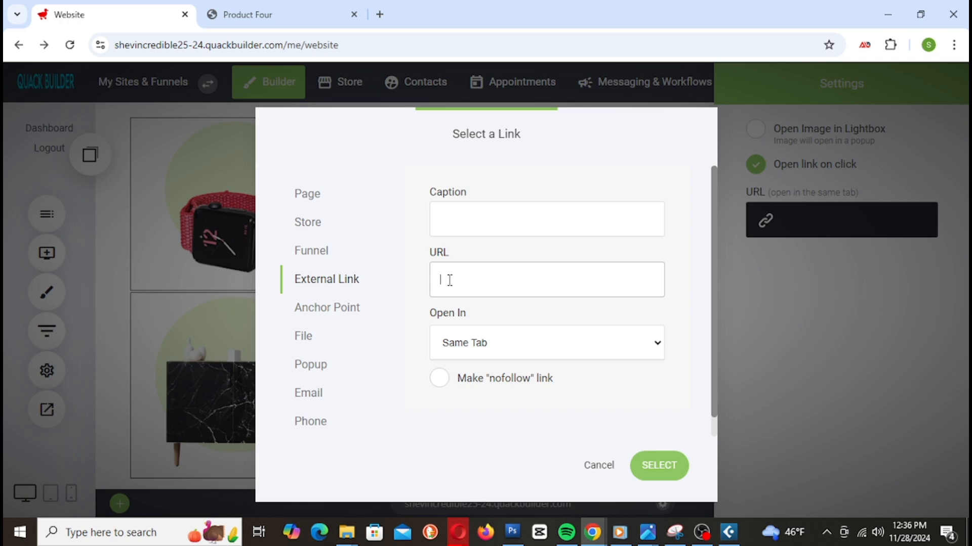
pyautogui.rightClick(445, 279)
pyautogui.click(502, 150)
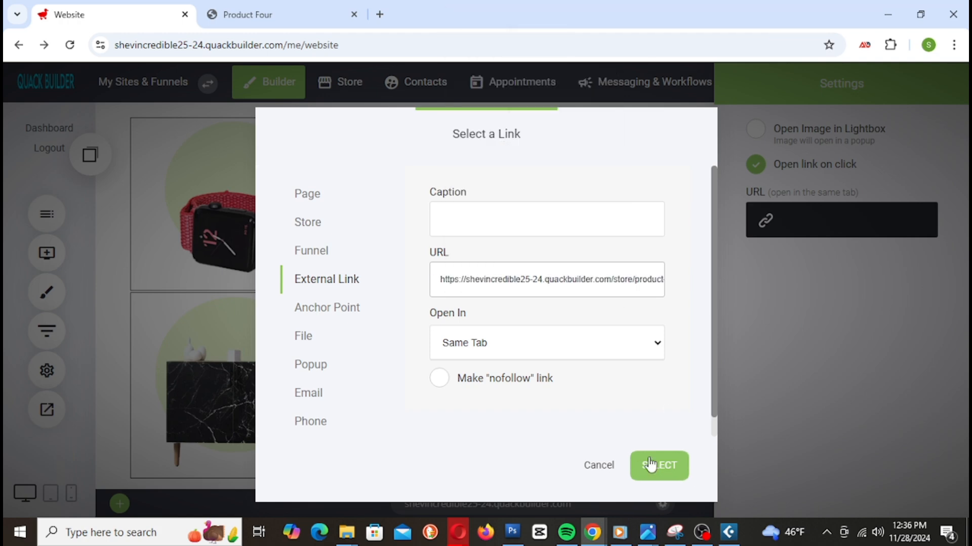
pyautogui.click(651, 465)
pyautogui.click(846, 84)
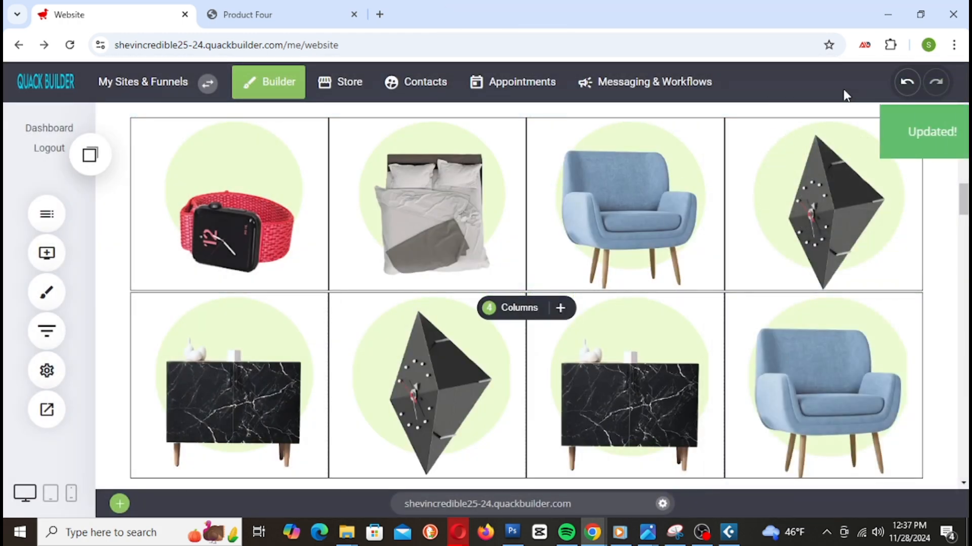
pyautogui.scroll(4, 683, 322)
pyautogui.scroll(-4, 661, 325)
pyautogui.click(263, 14)
pyautogui.rightClick(280, 20)
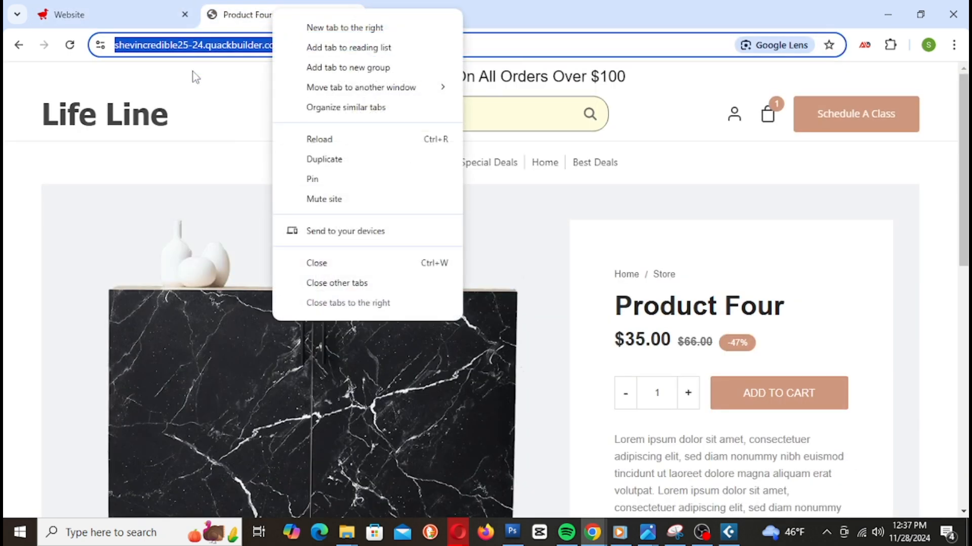
pyautogui.click(131, 124)
pyautogui.click(131, 124)
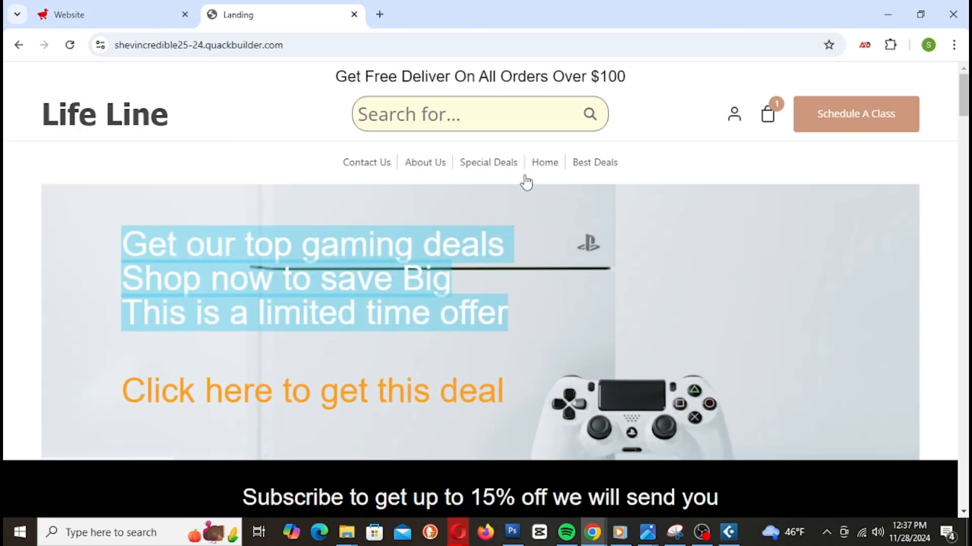
pyautogui.scroll(-5, 531, 190)
pyautogui.scroll(4, 551, 197)
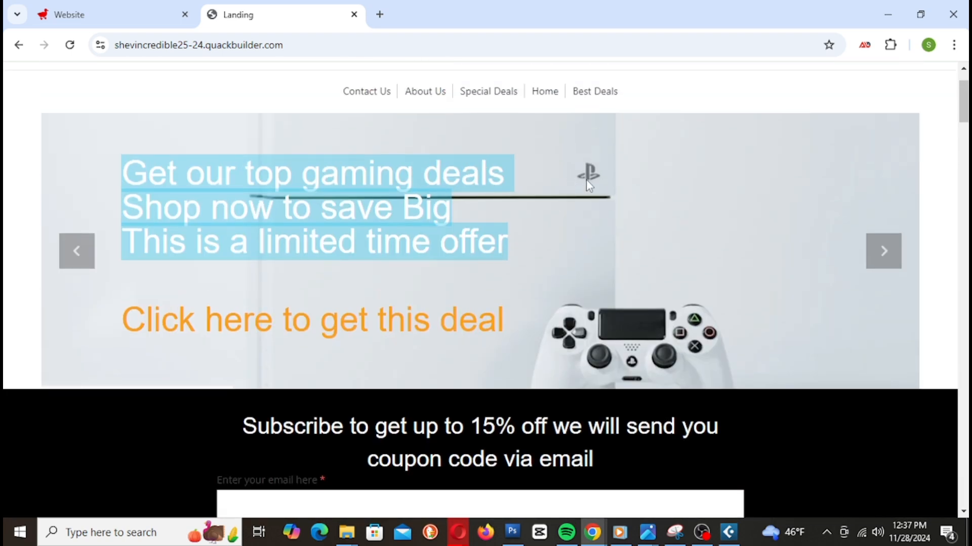
pyautogui.click(297, 331)
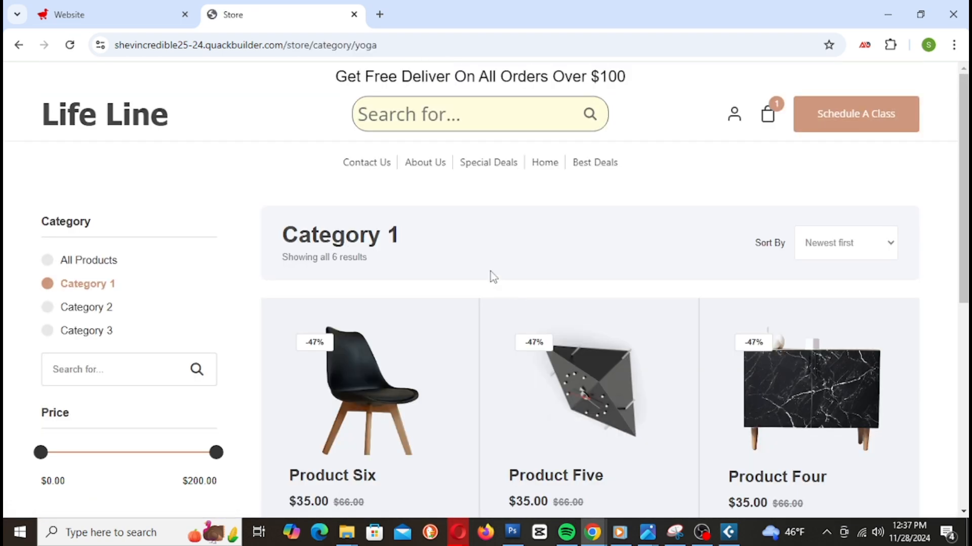
pyautogui.scroll(-8, 489, 268)
pyautogui.hotkey('alt', 'Left')
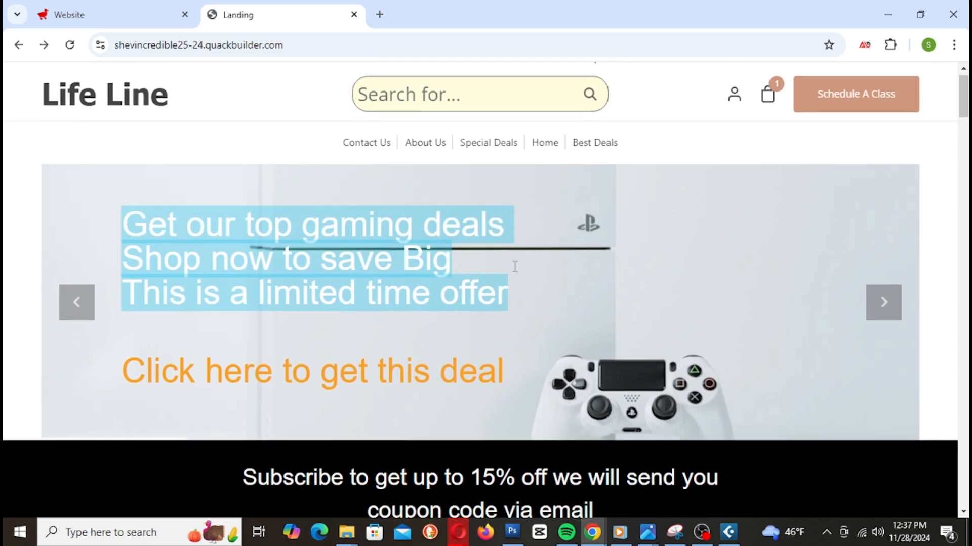
pyautogui.scroll(-15, 516, 266)
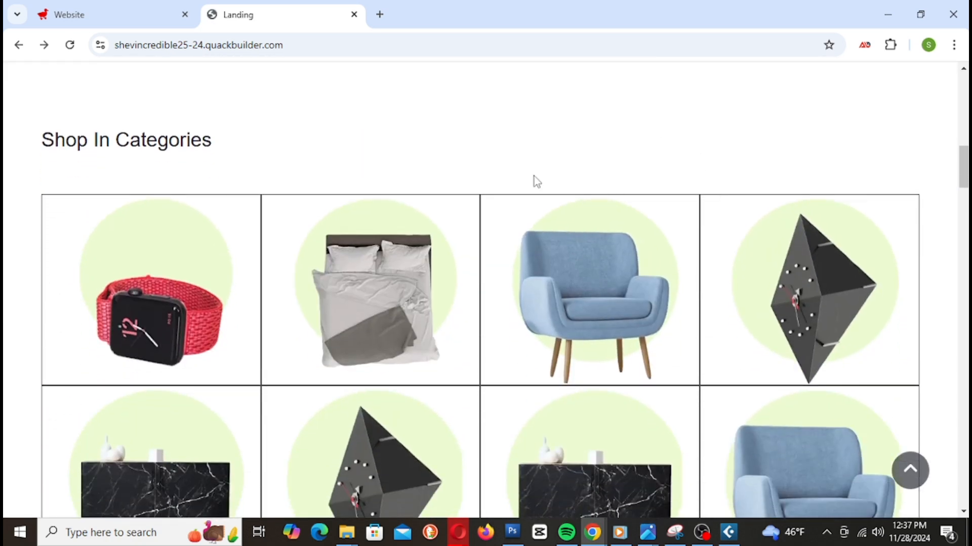
pyautogui.scroll(-1, 851, 284)
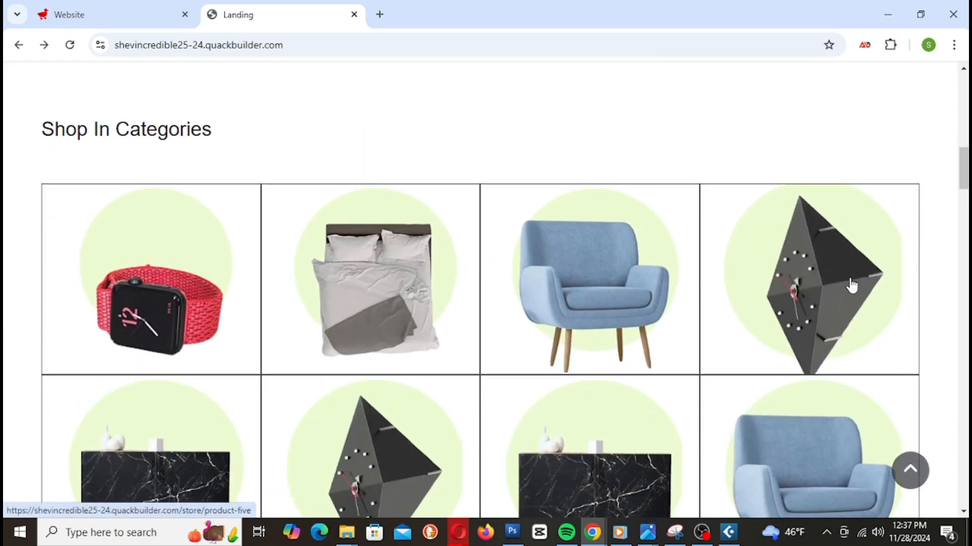
pyautogui.scroll(-3, 851, 285)
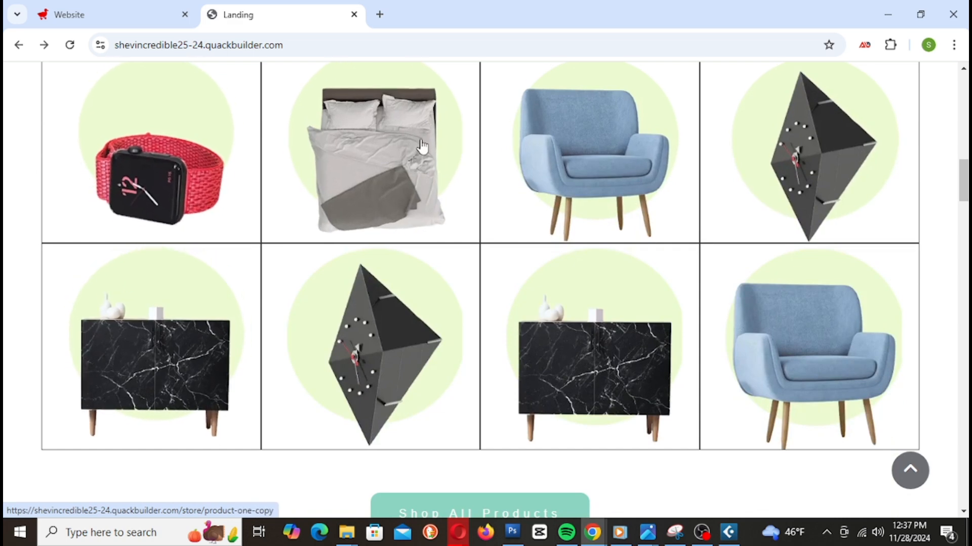
pyautogui.scroll(5, 813, 208)
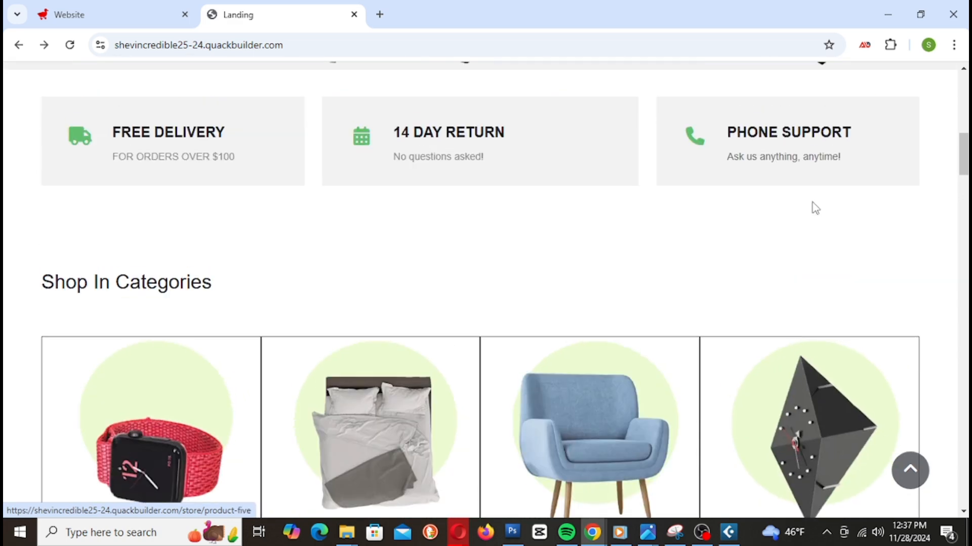
pyautogui.scroll(-3, 828, 245)
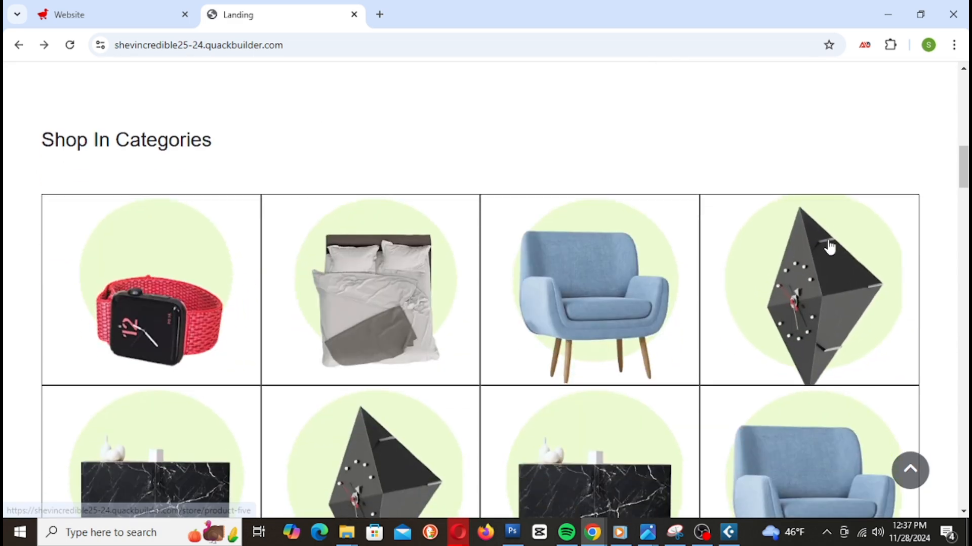
# Step: Preview the watch and bed product pages from the live landing page
pyautogui.click(176, 267)
pyautogui.scroll(-3, 618, 266)
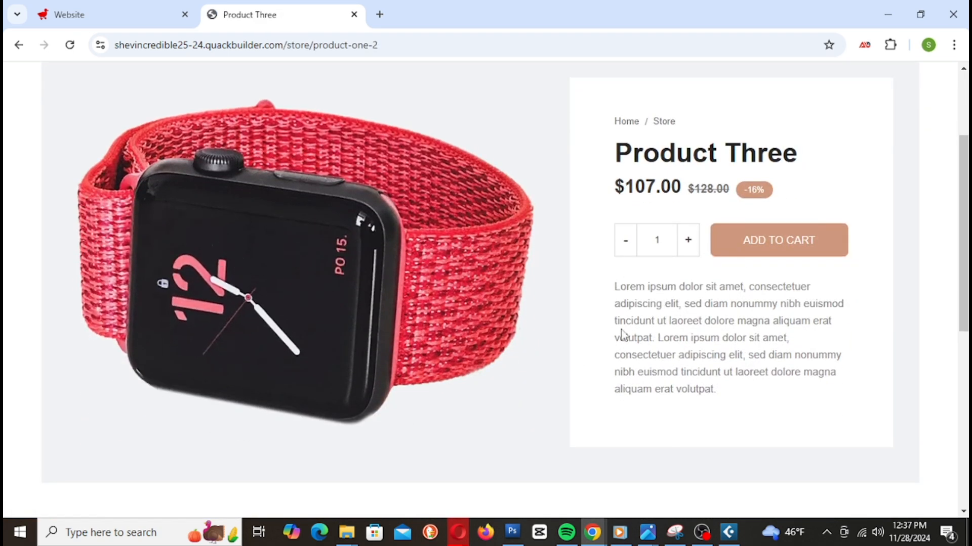
pyautogui.scroll(-7, 828, 282)
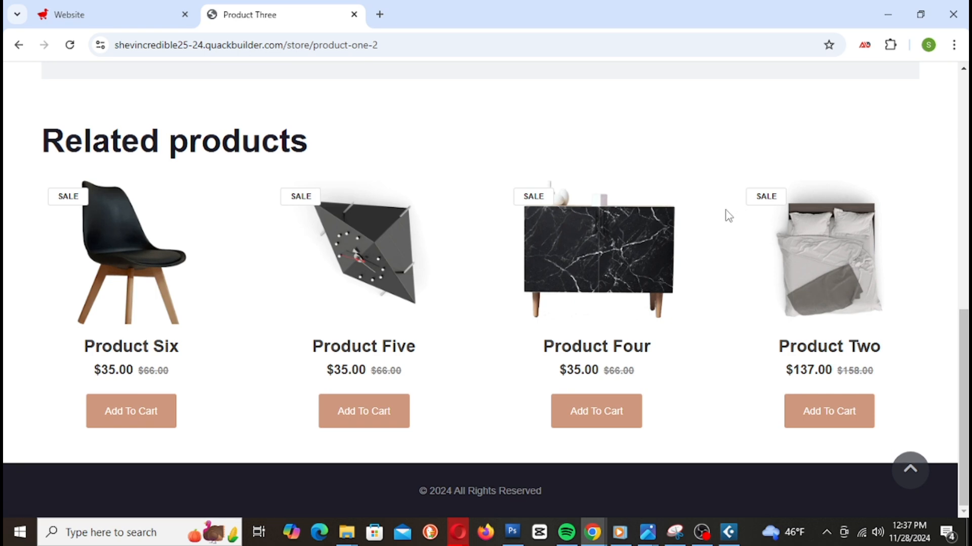
pyautogui.scroll(10, 729, 211)
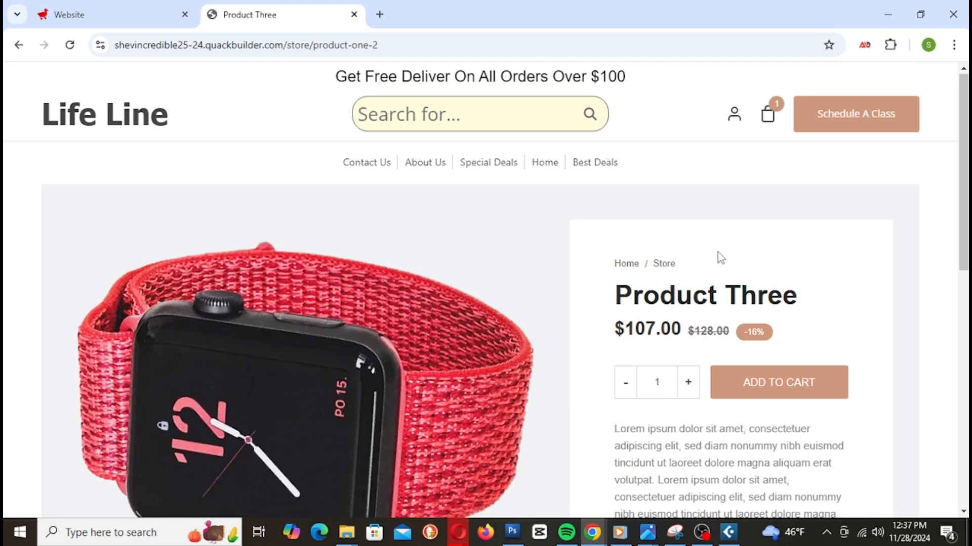
pyautogui.hotkey('alt', 'Left')
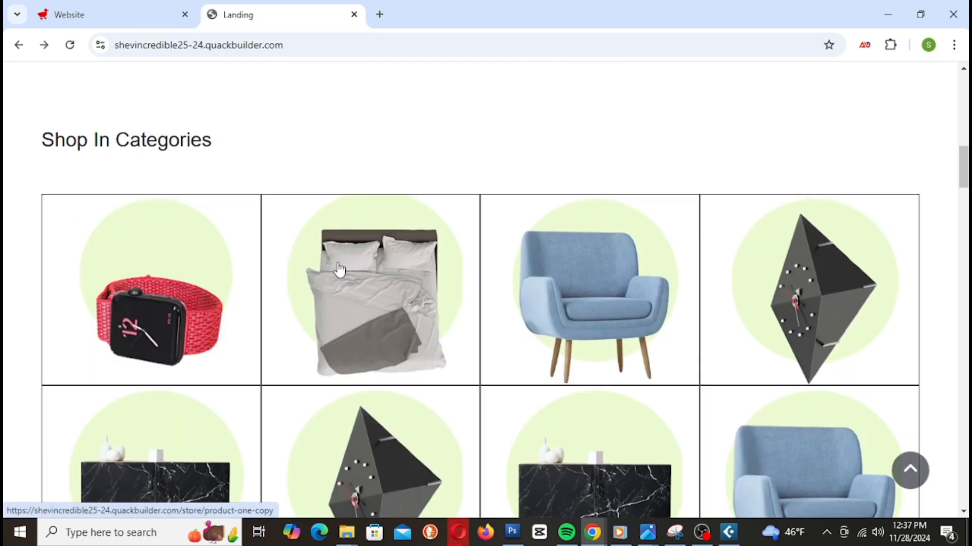
pyautogui.click(357, 299)
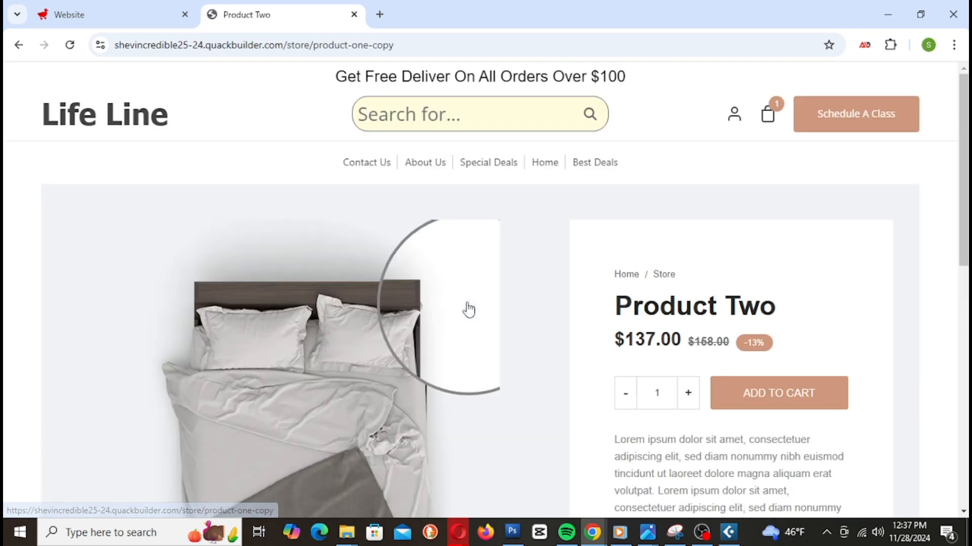
pyautogui.scroll(-10, 535, 282)
pyautogui.scroll(10, 536, 284)
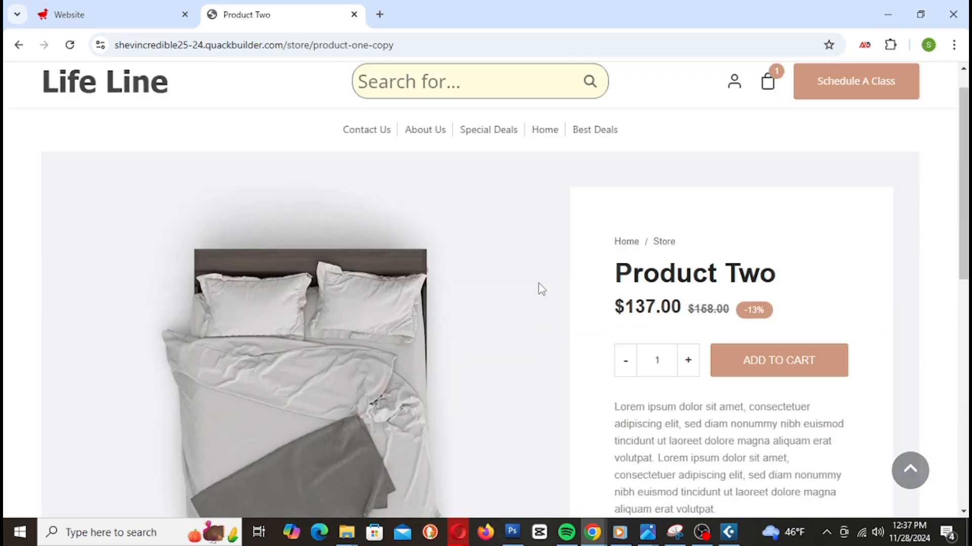
pyautogui.hotkey('alt', 'Left')
# Step: Preview the chair and clock product pages from the live landing page
pyautogui.click(611, 292)
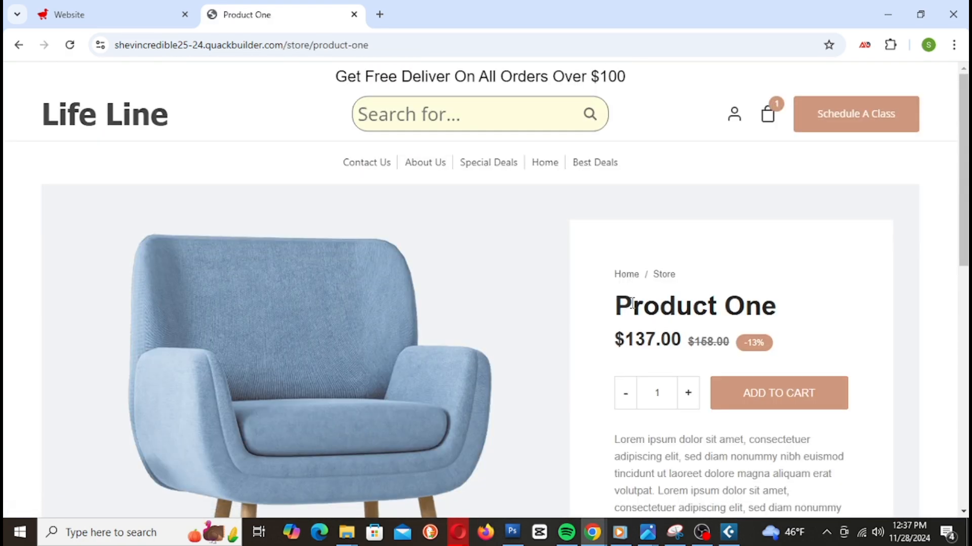
pyautogui.scroll(-5, 690, 314)
pyautogui.scroll(-5, 688, 317)
pyautogui.scroll(8, 689, 311)
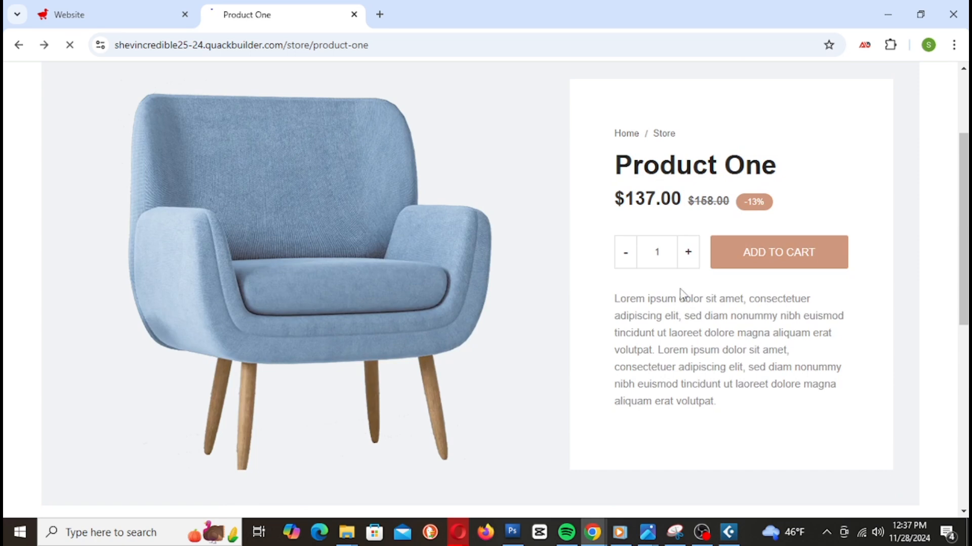
pyautogui.hotkey('alt', 'Left')
pyautogui.click(798, 281)
pyautogui.scroll(-1, 798, 285)
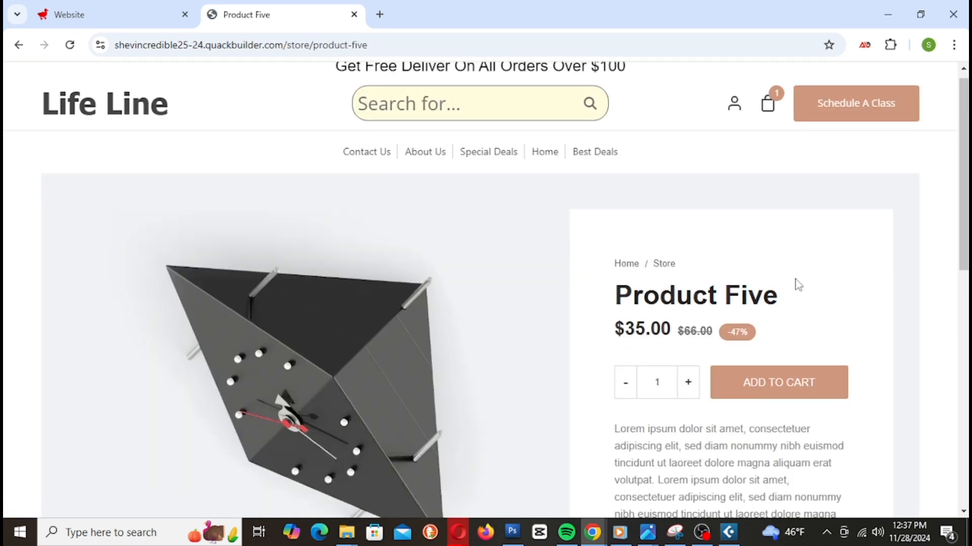
pyautogui.scroll(-10, 798, 285)
pyautogui.scroll(10, 794, 278)
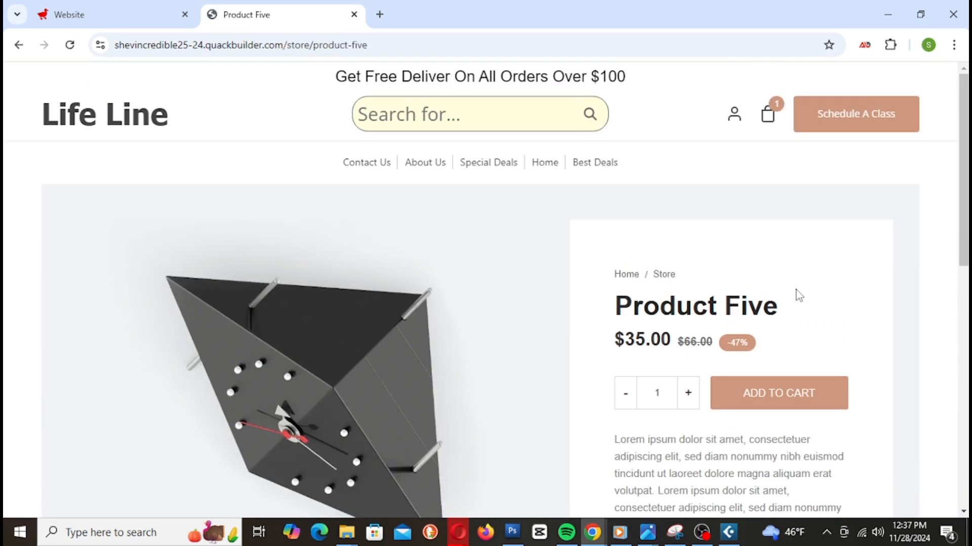
pyautogui.hotkey('alt', 'Left')
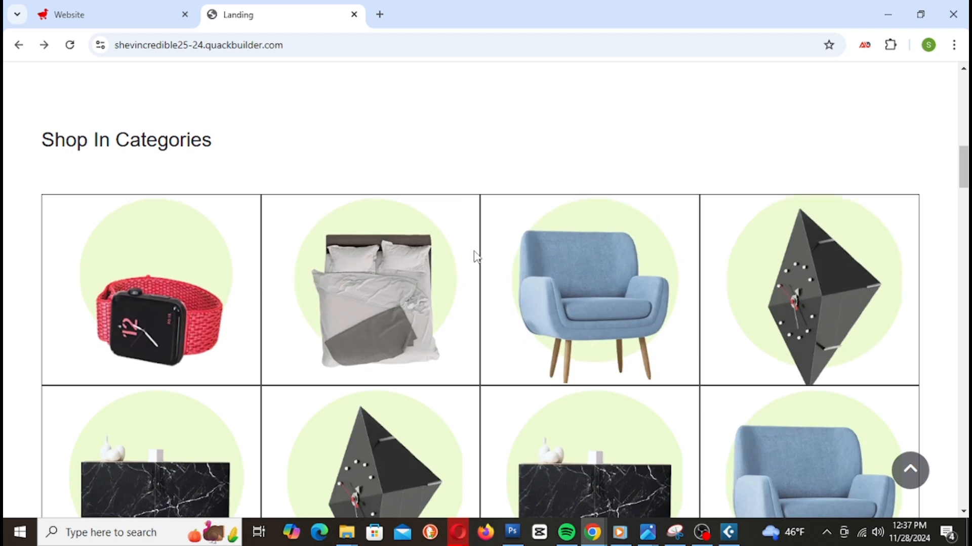
# Step: Copy the 'Product Three' title text and return to the Quack Builder editor
pyautogui.scroll(-5, 475, 393)
pyautogui.scroll(3, 362, 246)
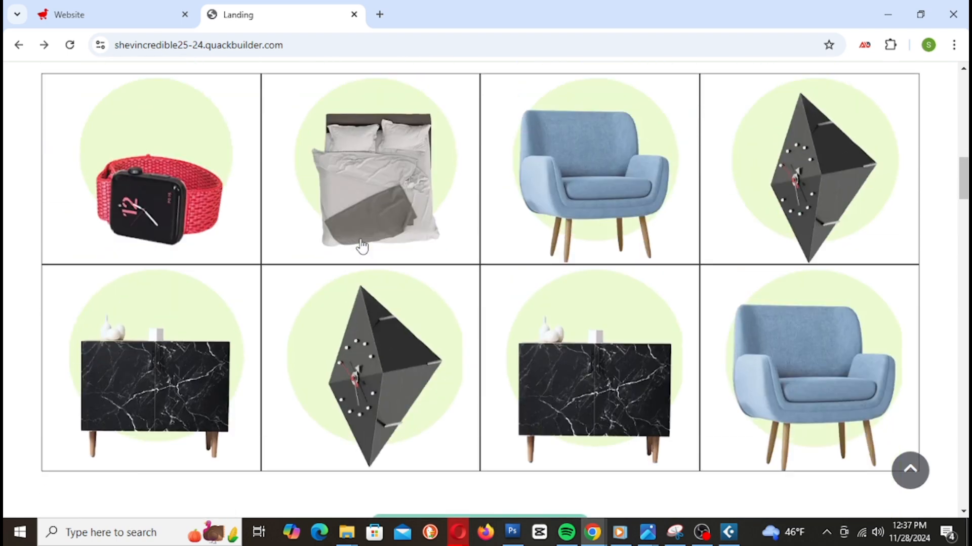
pyautogui.scroll(1, 363, 247)
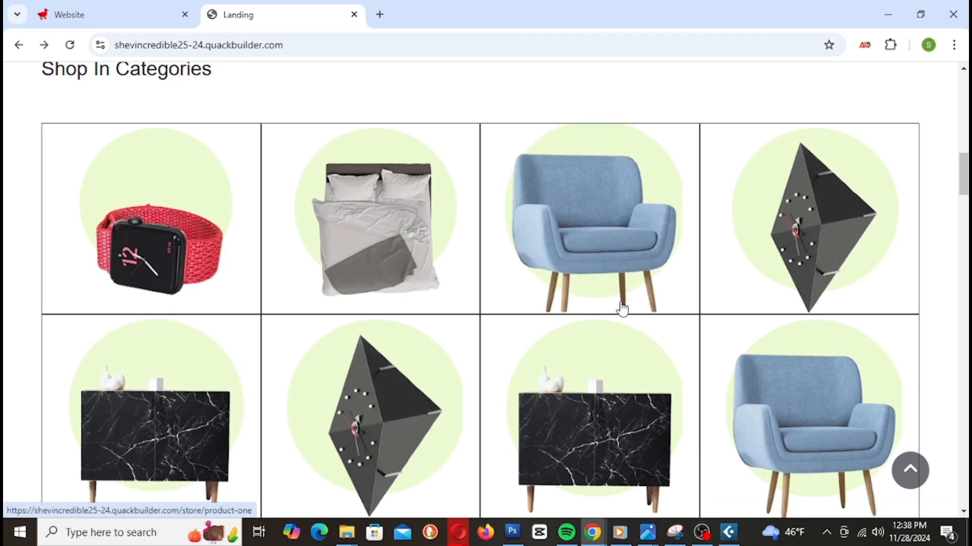
pyautogui.scroll(1, 573, 302)
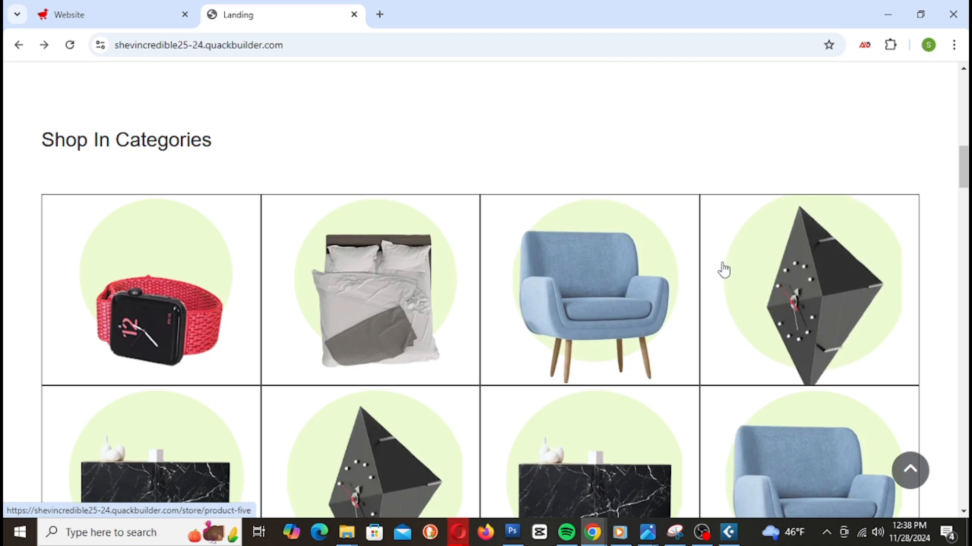
pyautogui.scroll(-2, 720, 269)
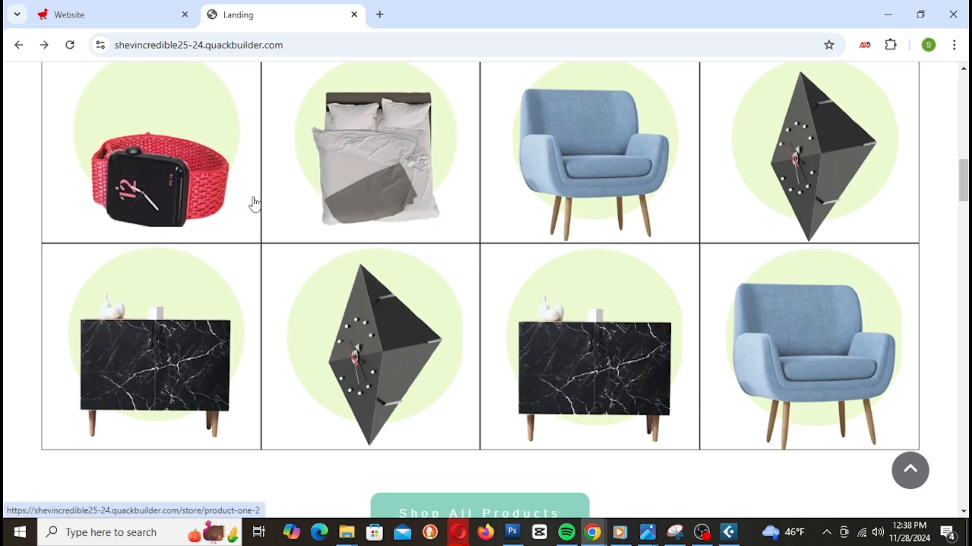
pyautogui.scroll(-1, 850, 200)
pyautogui.scroll(2, 853, 202)
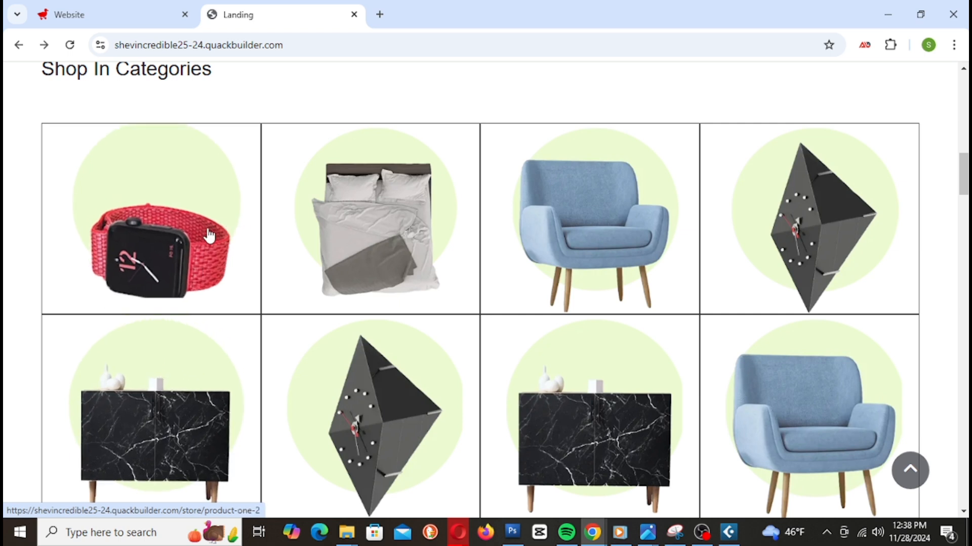
pyautogui.scroll(-8, 787, 263)
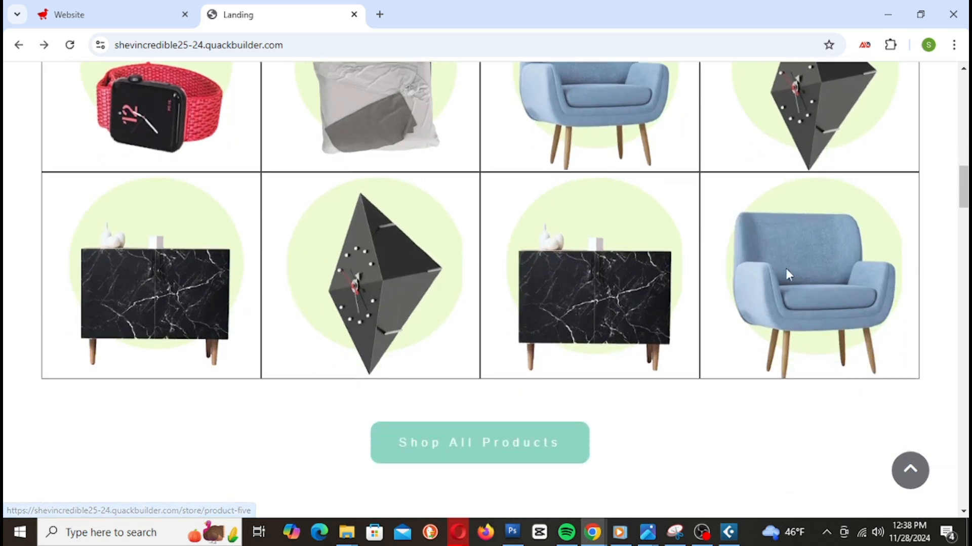
pyautogui.scroll(-18, 783, 285)
pyautogui.scroll(15, 782, 284)
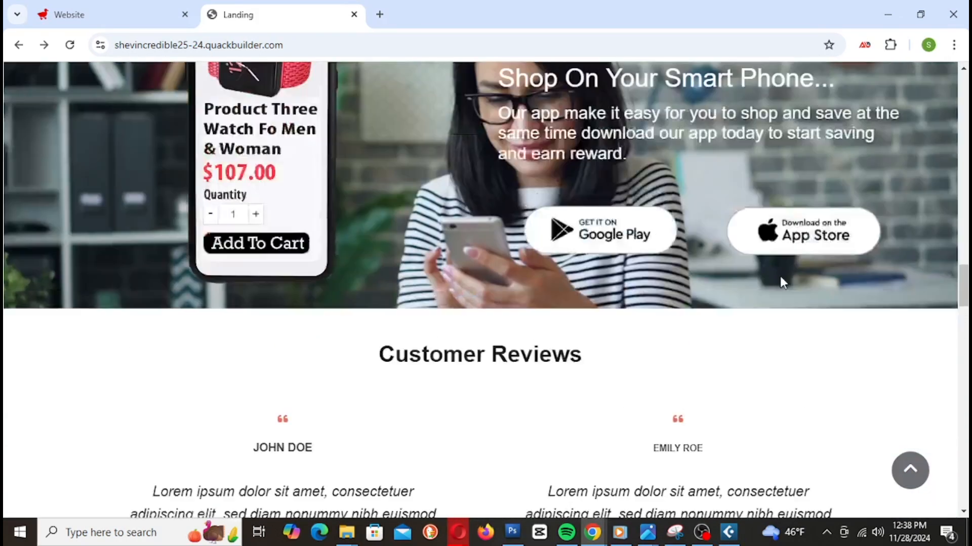
pyautogui.scroll(20, 781, 284)
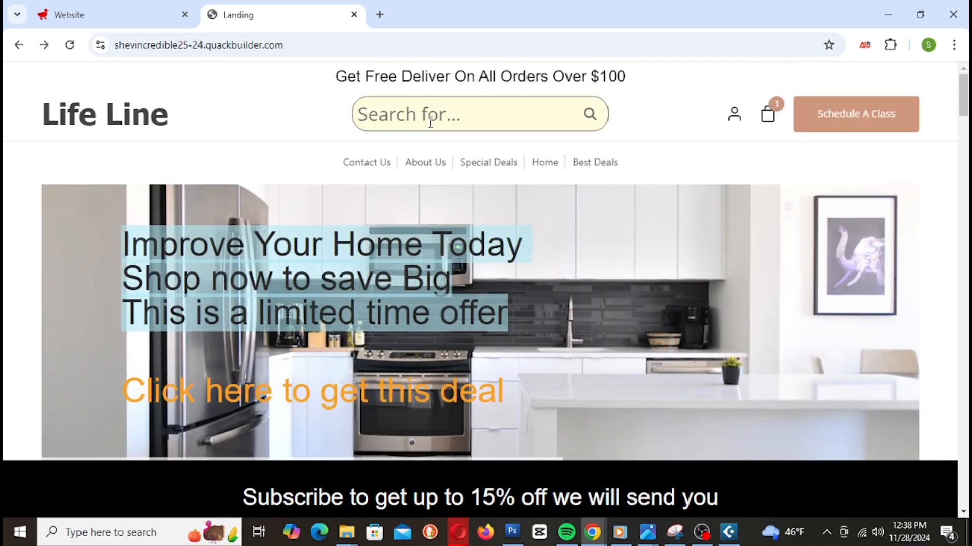
pyautogui.scroll(-16, 509, 223)
pyautogui.scroll(4, 510, 225)
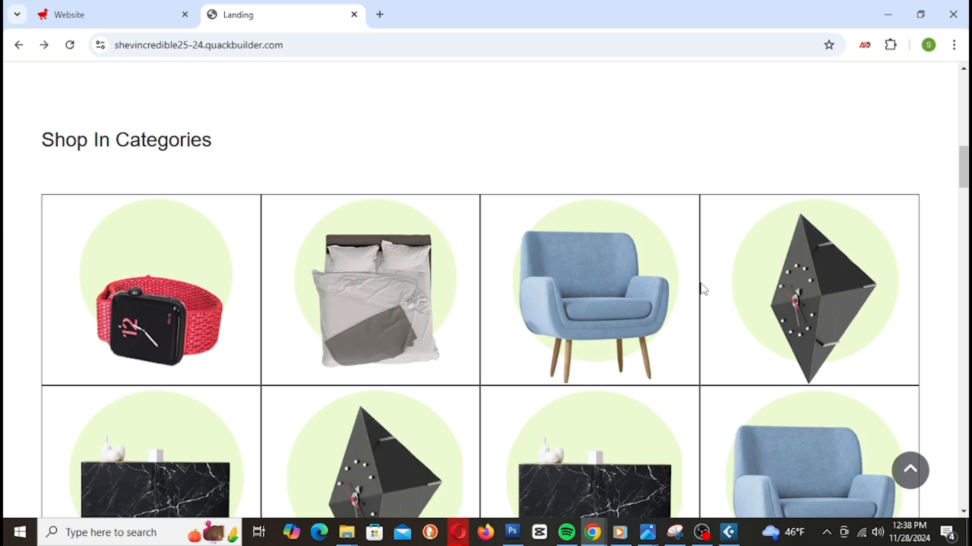
pyautogui.scroll(6, 351, 273)
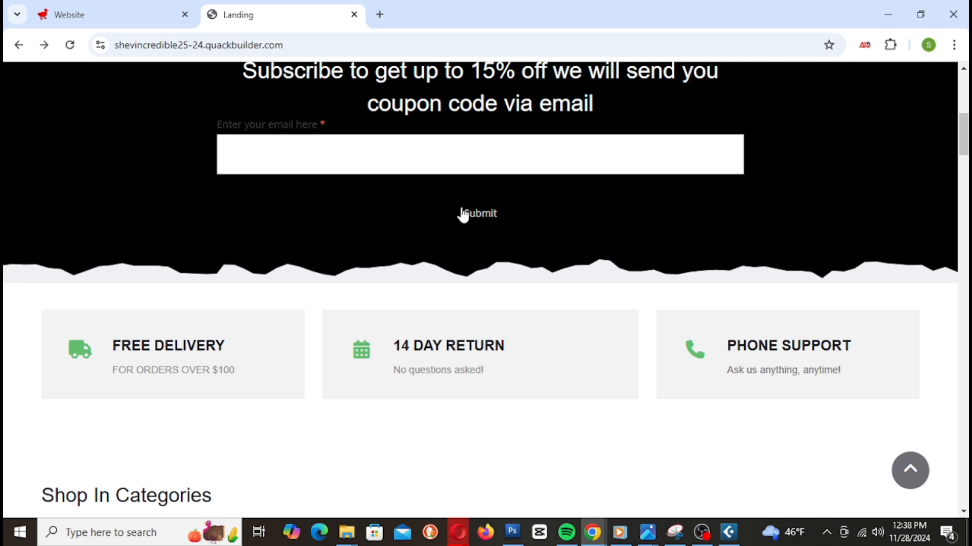
pyautogui.scroll(7, 432, 209)
pyautogui.scroll(-15, 440, 359)
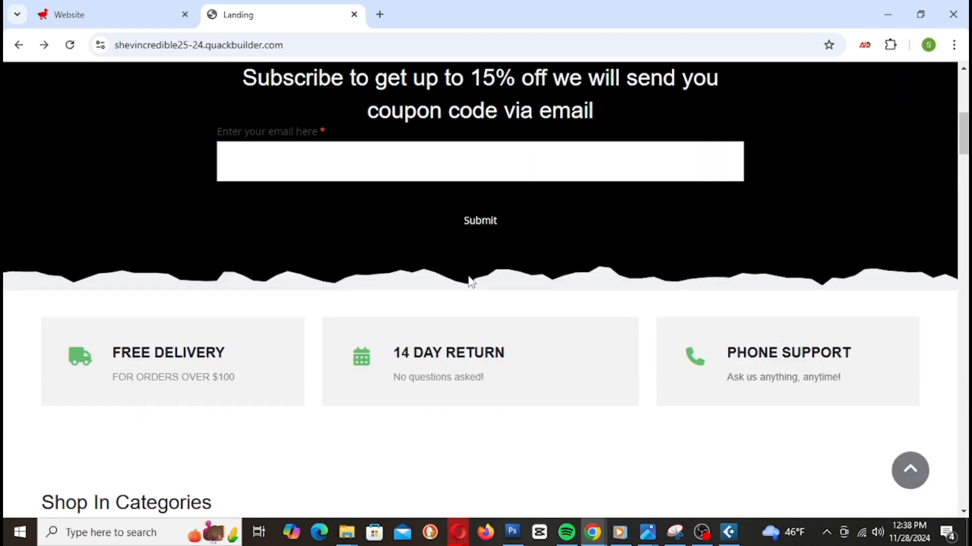
pyautogui.scroll(-3, 479, 195)
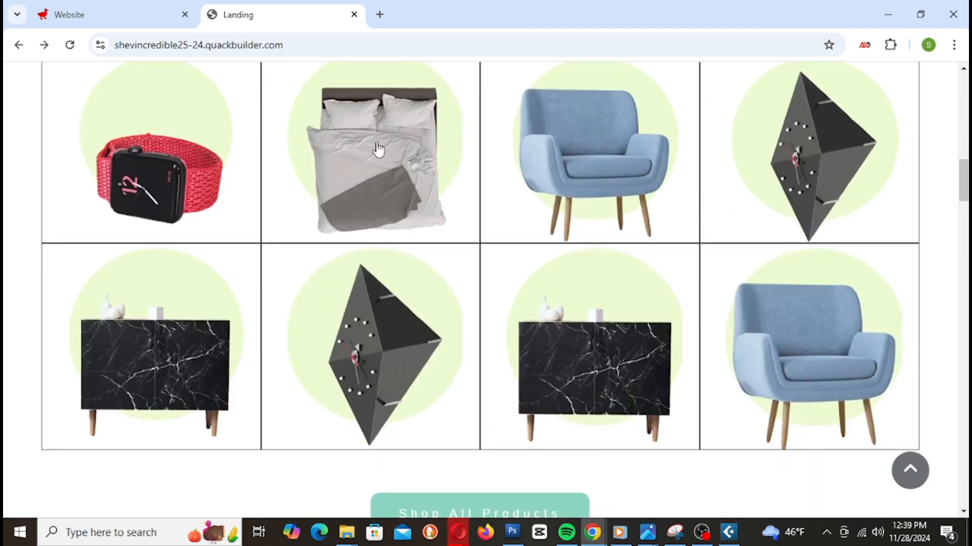
pyautogui.scroll(2, 378, 152)
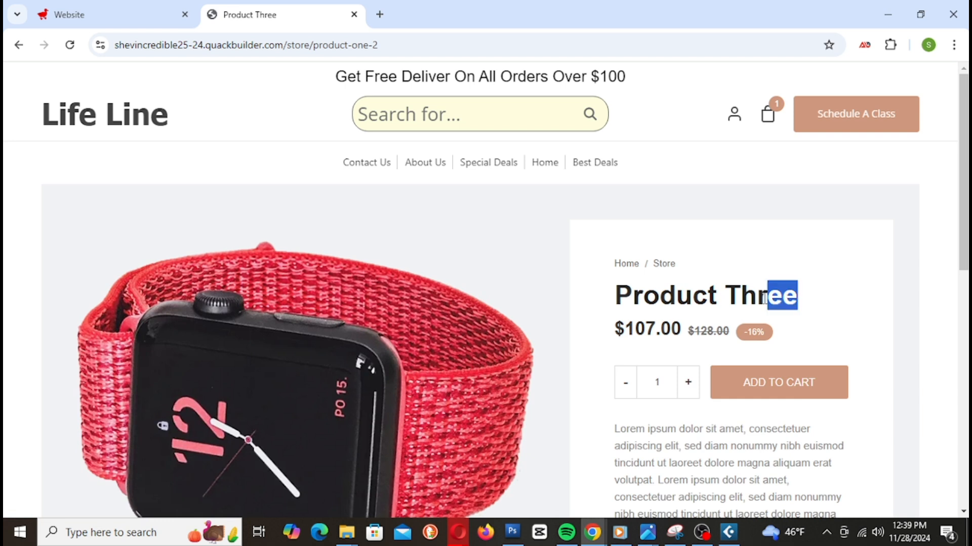
pyautogui.moveTo(615, 282); pyautogui.dragTo(782, 311)
pyautogui.click(599, 287)
pyautogui.rightClick(804, 315)
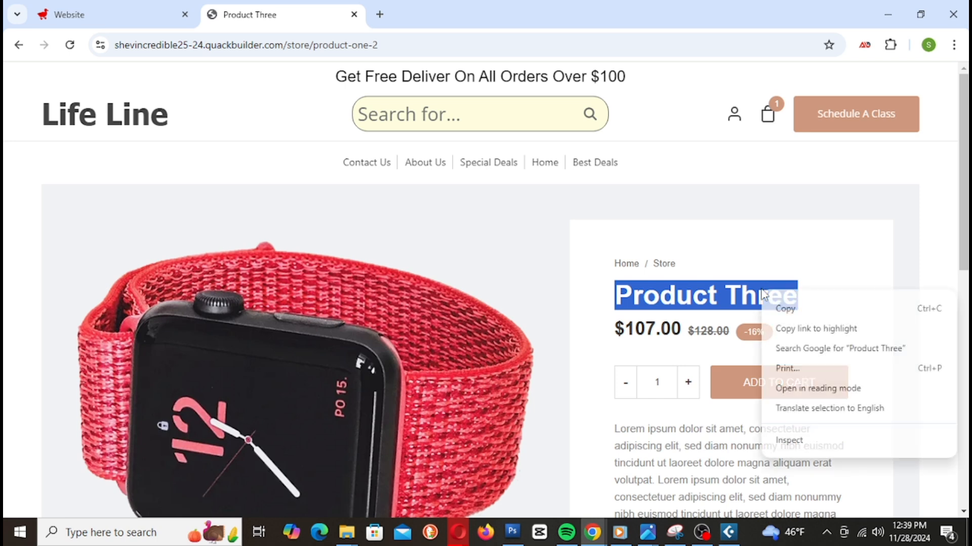
pyautogui.click(810, 311)
pyautogui.click(133, 18)
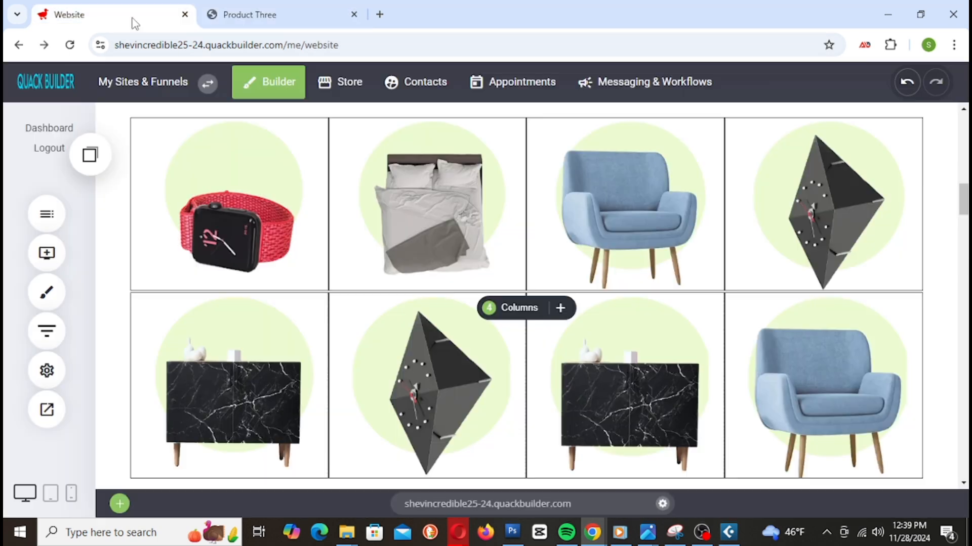
# Step: Add a heading under the watch tile and paste 'Product Three' into it
pyautogui.click(58, 255)
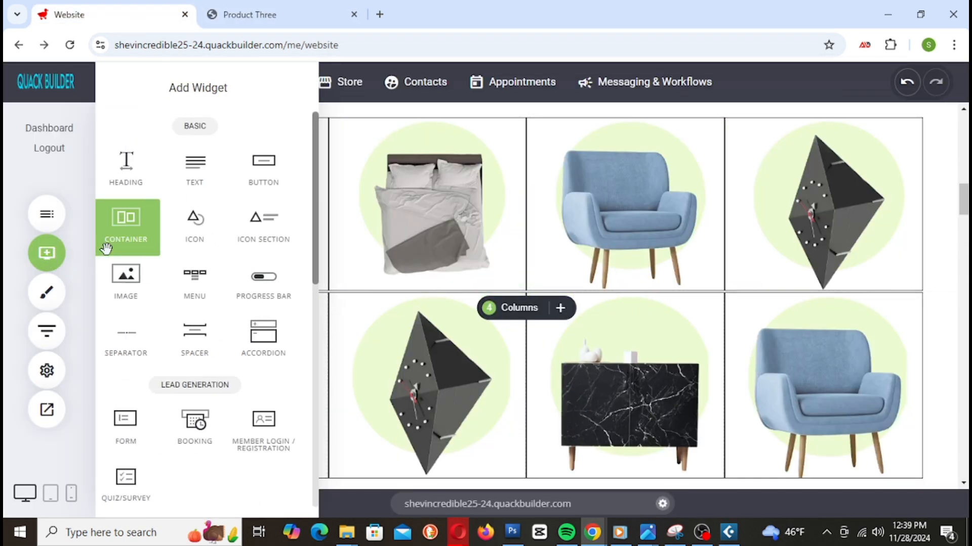
pyautogui.moveTo(147, 163); pyautogui.dragTo(263, 271)
pyautogui.doubleClick(208, 293)
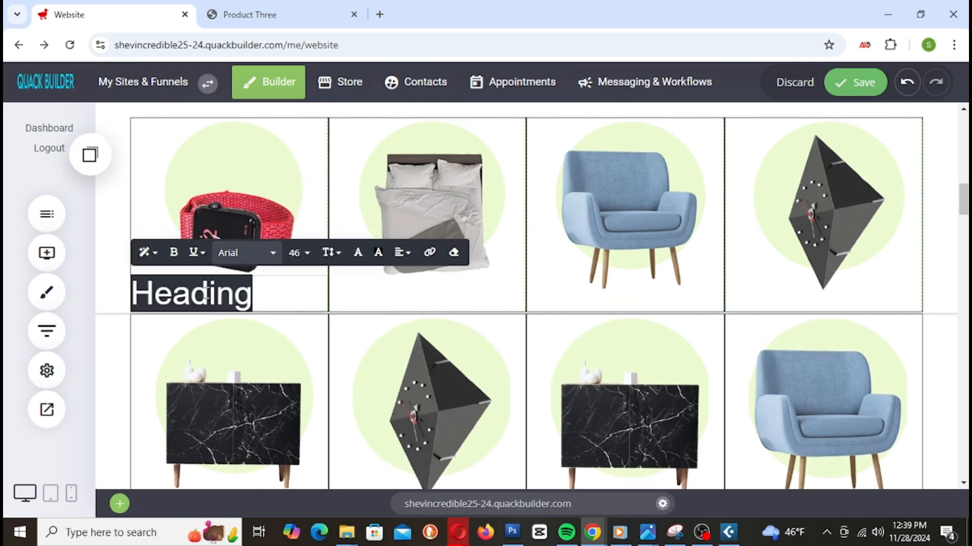
pyautogui.rightClick(207, 293)
pyautogui.click(235, 123)
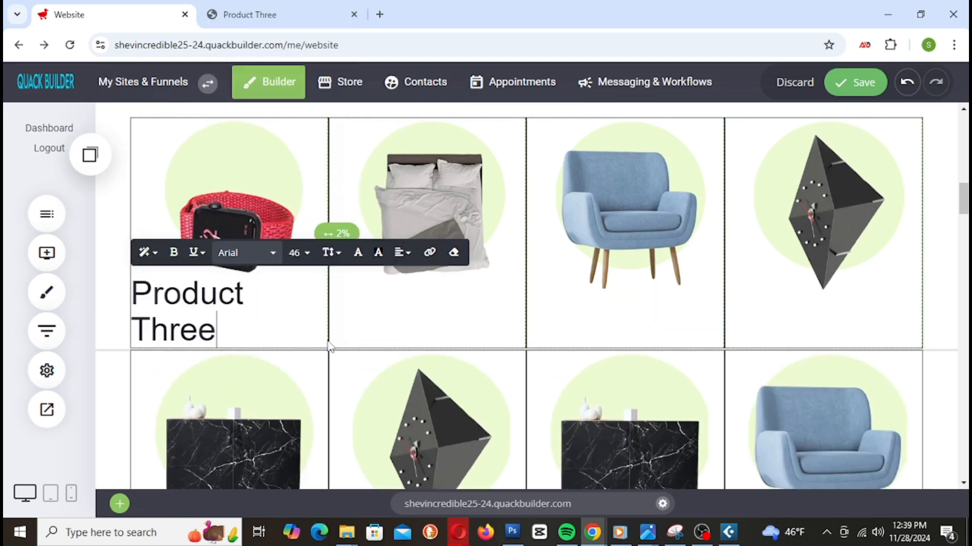
pyautogui.moveTo(220, 330); pyautogui.dragTo(148, 294)
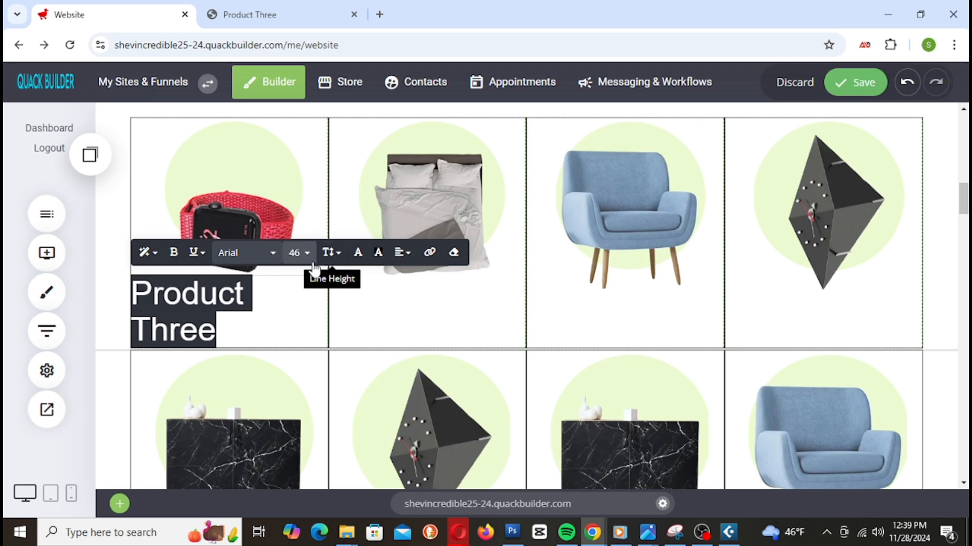
# Step: Set the Product Three heading's font size to 22
pyautogui.click(298, 253)
pyautogui.click(310, 331)
pyautogui.click(297, 257)
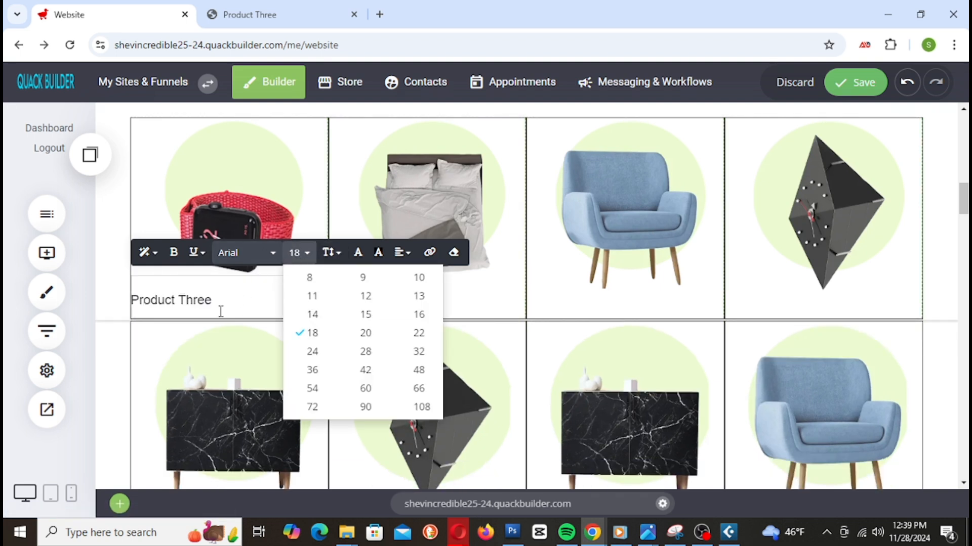
pyautogui.click(217, 311)
pyautogui.tripleClick(218, 310)
pyautogui.click(310, 259)
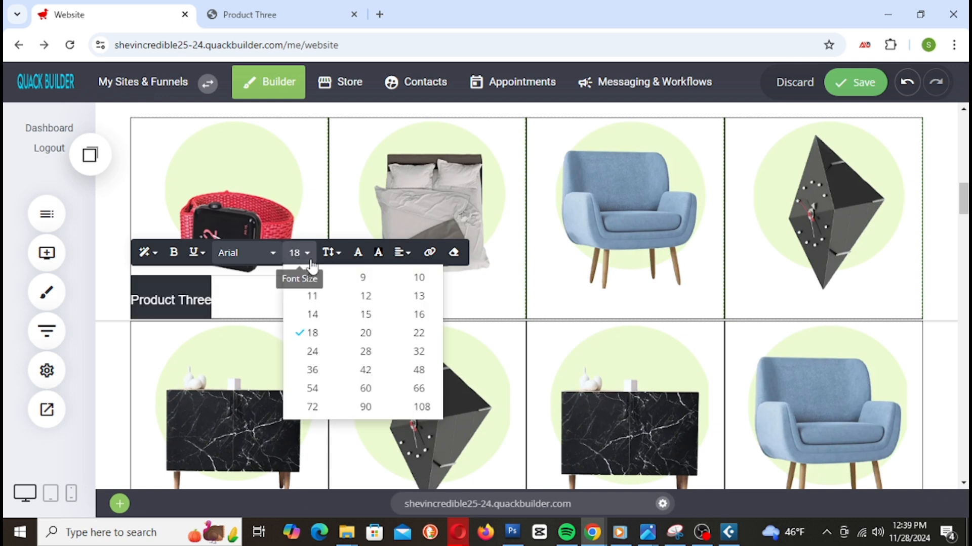
pyautogui.click(364, 333)
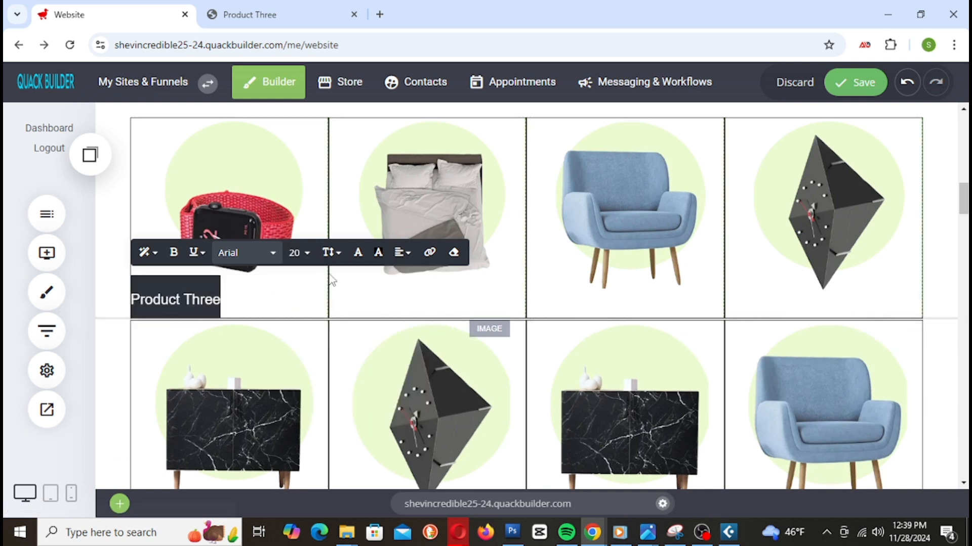
pyautogui.click(298, 253)
pyautogui.click(414, 333)
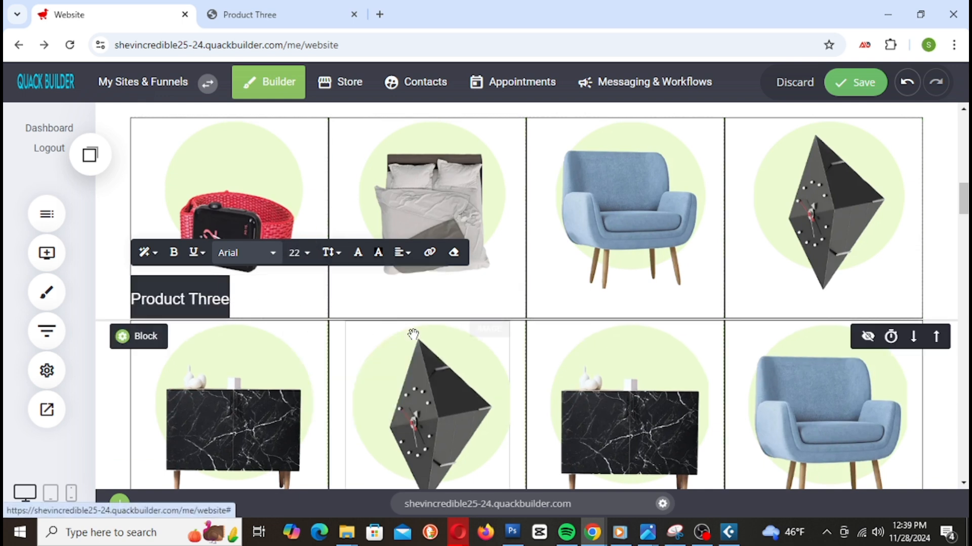
pyautogui.click(374, 314)
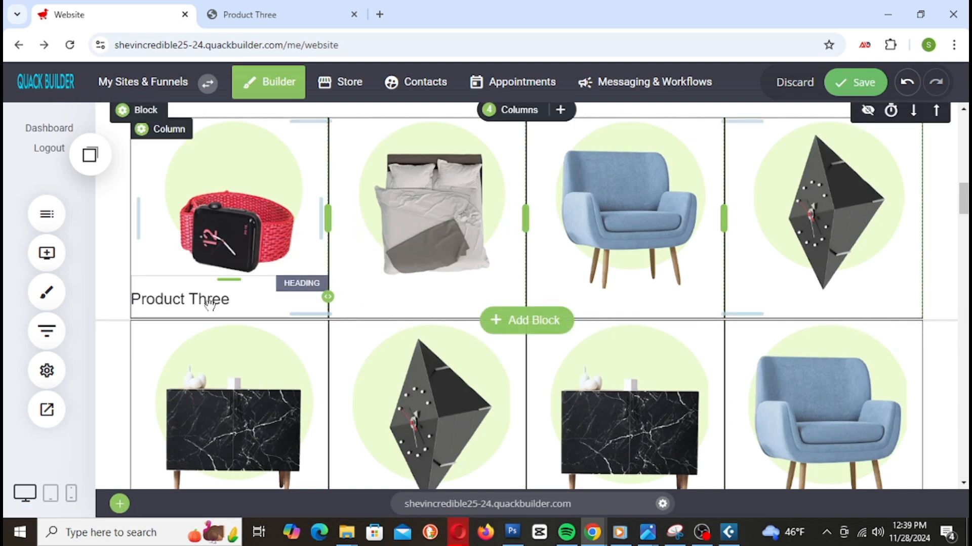
# Step: Make the Product Three heading bold
pyautogui.tripleClick(209, 304)
pyautogui.click(173, 252)
pyautogui.click(377, 311)
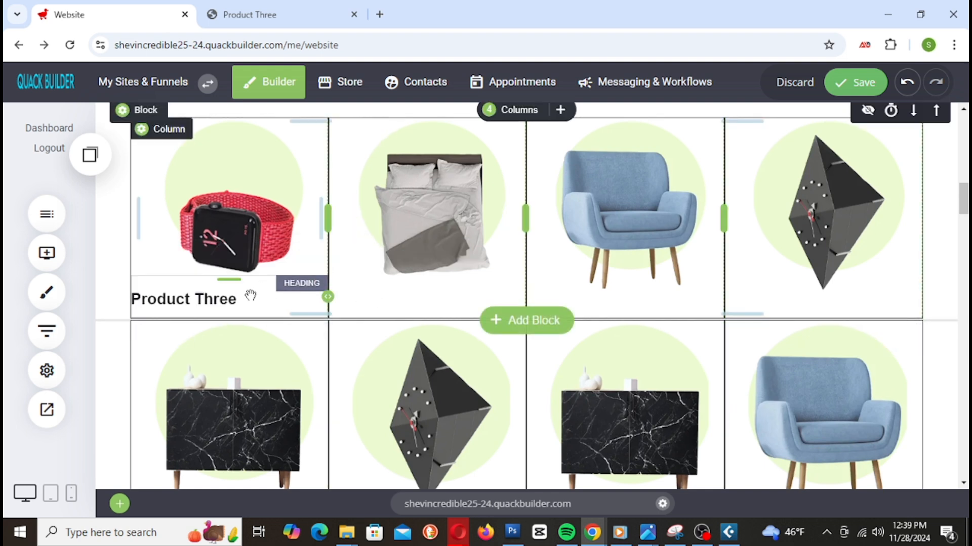
pyautogui.scroll(-8, 661, 319)
pyautogui.scroll(10, 662, 318)
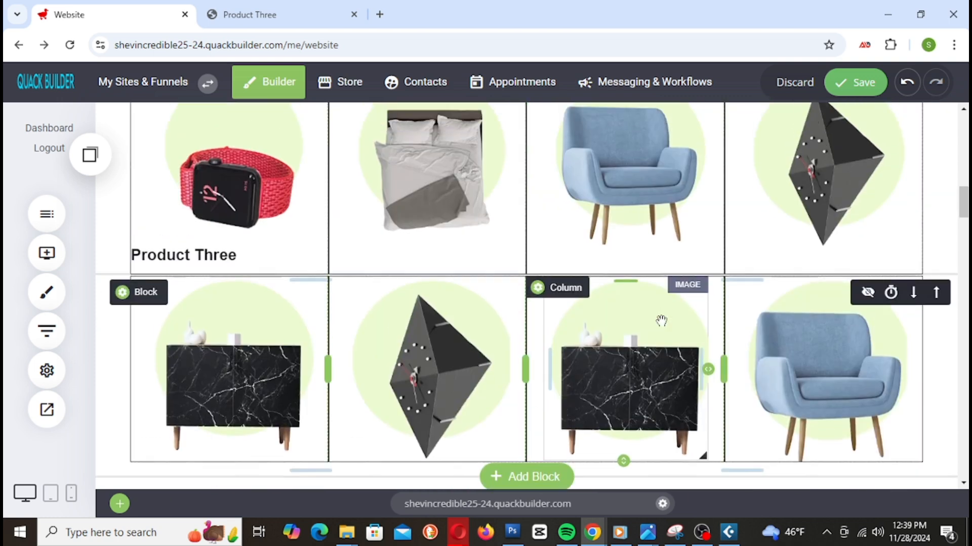
pyautogui.scroll(-2, 662, 322)
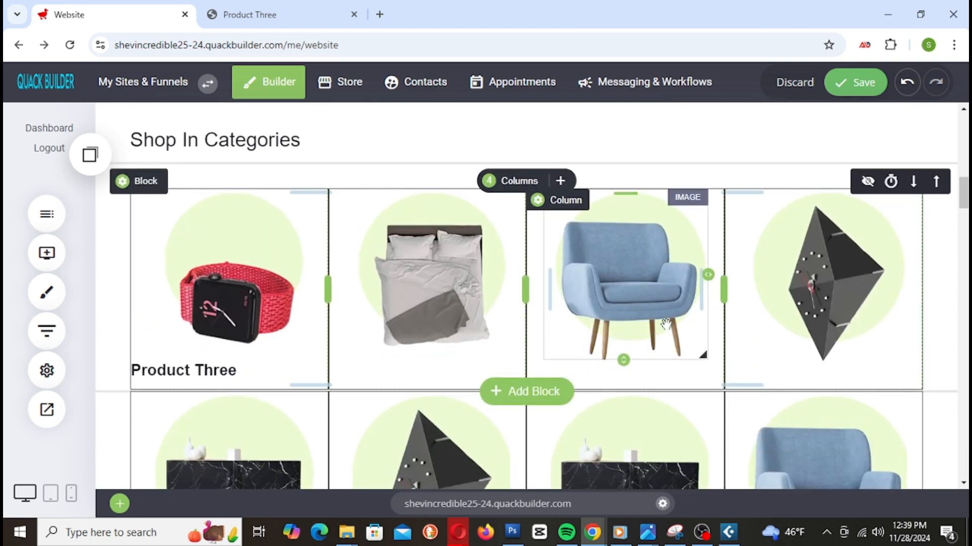
pyautogui.doubleClick(223, 377)
# Step: Centre-align the watch's Product Three heading
pyautogui.click(402, 324)
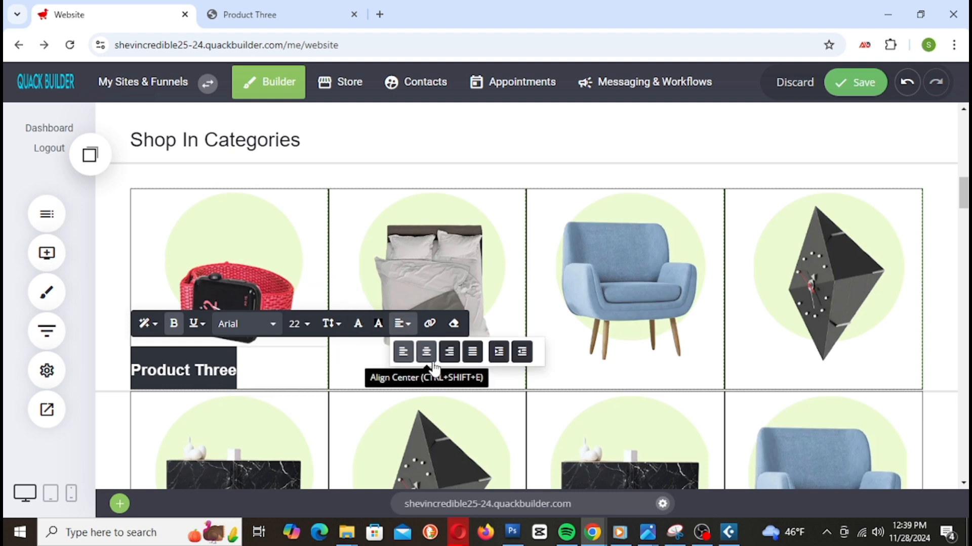
pyautogui.click(425, 349)
pyautogui.click(663, 377)
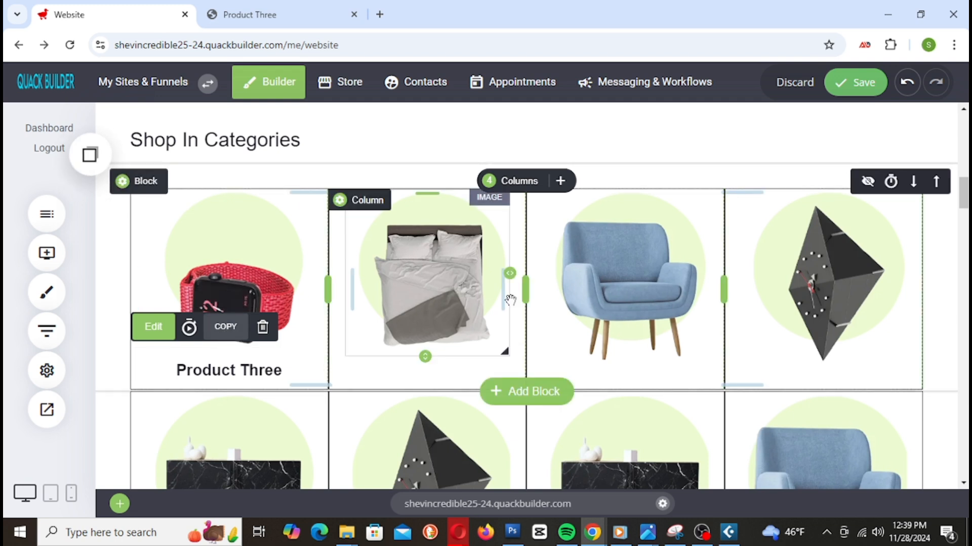
# Step: Place a copied Product Three heading under the bed, deleting a stray Service 1 heading
pyautogui.click(89, 156)
pyautogui.moveTo(131, 311); pyautogui.dragTo(411, 365)
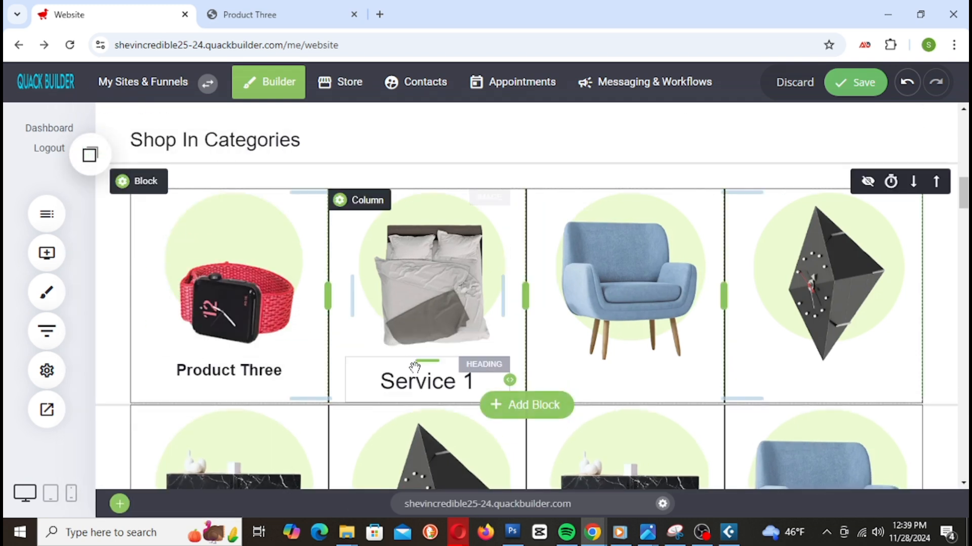
pyautogui.click(420, 388)
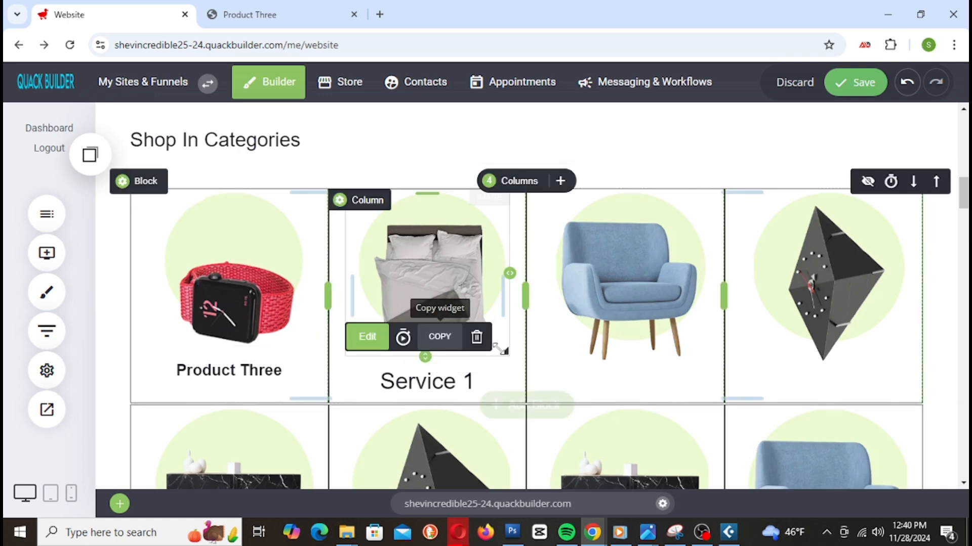
pyautogui.click(478, 336)
pyautogui.click(528, 324)
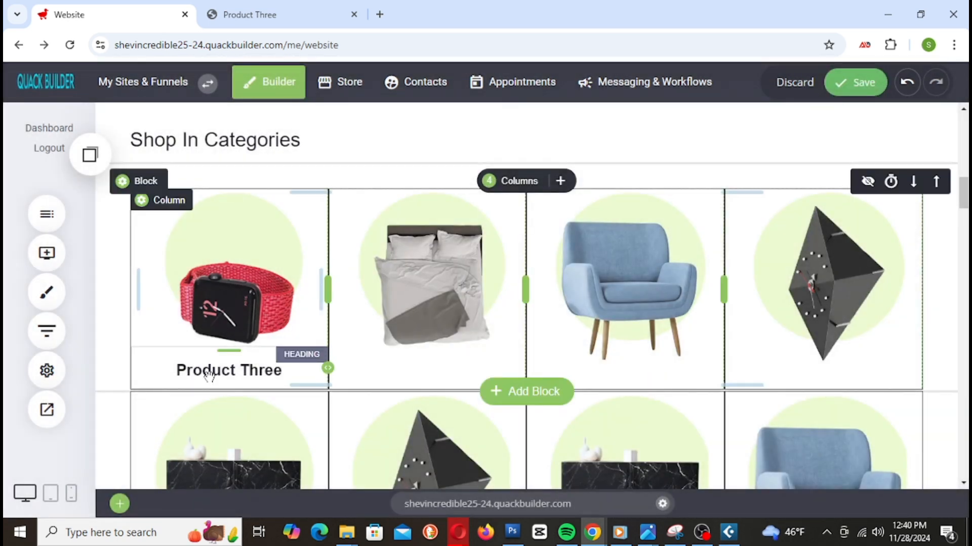
pyautogui.click(89, 155)
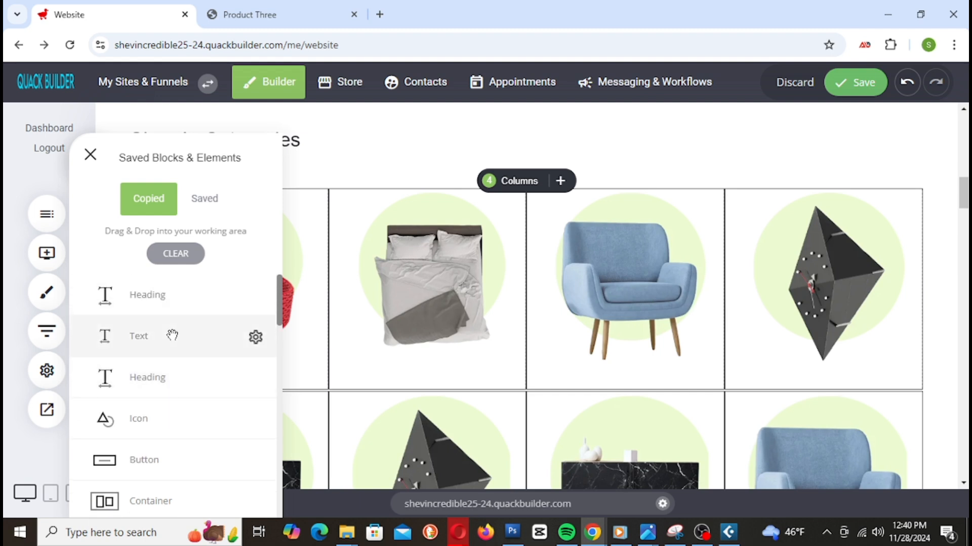
pyautogui.moveTo(152, 294); pyautogui.dragTo(412, 365)
pyautogui.click(103, 161)
pyautogui.moveTo(152, 288); pyautogui.dragTo(619, 369)
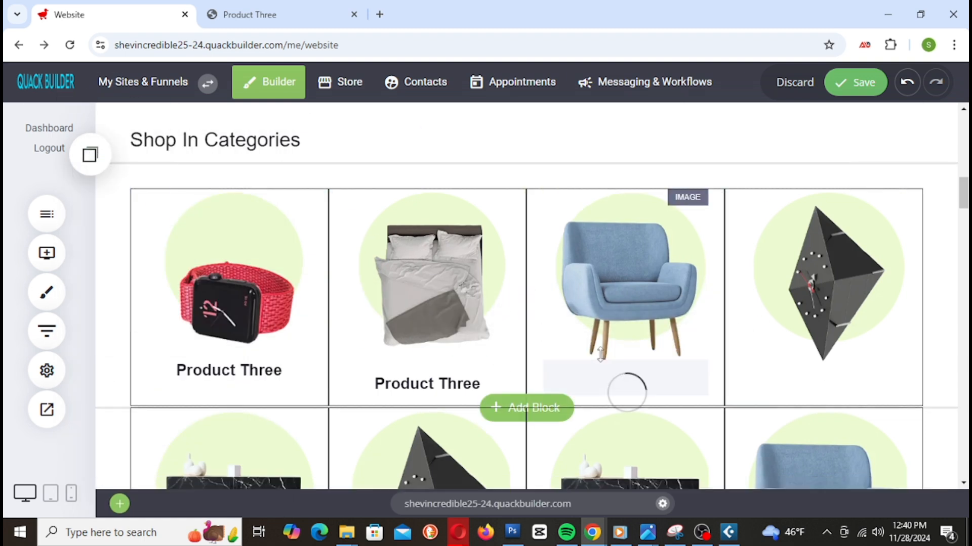
# Step: Add copied Product Three headings under the clock and the four second-row products
pyautogui.click(90, 154)
pyautogui.moveTo(165, 284); pyautogui.dragTo(862, 366)
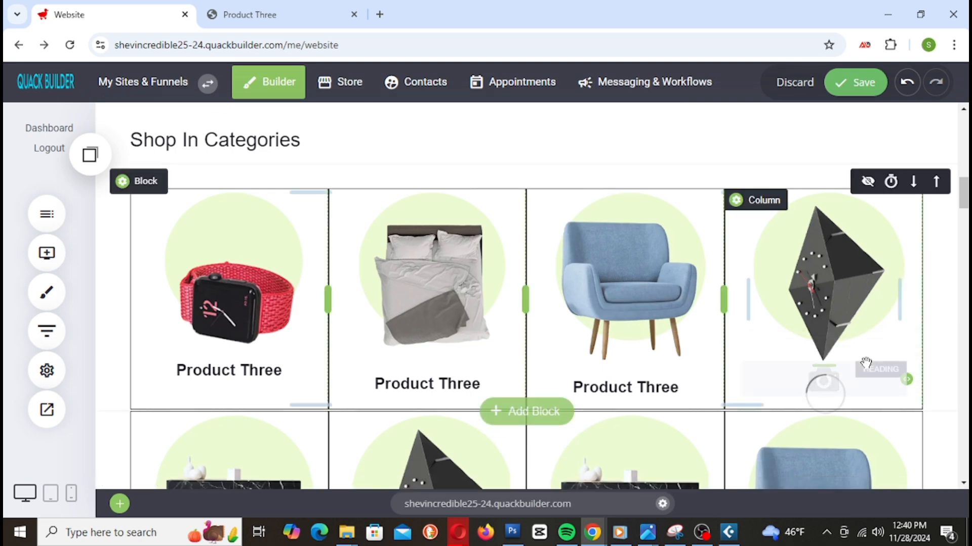
pyautogui.scroll(-4, 861, 354)
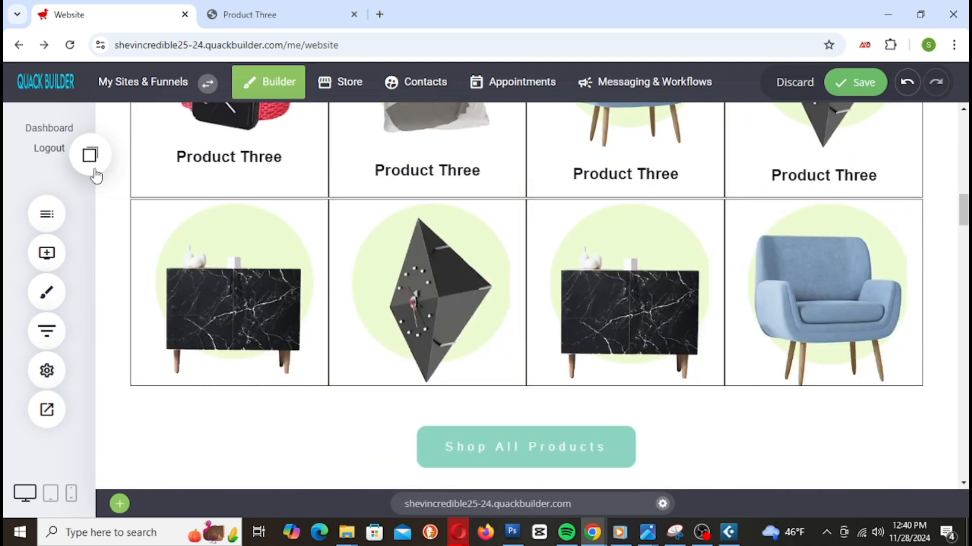
pyautogui.click(90, 154)
pyautogui.moveTo(132, 296); pyautogui.dragTo(237, 375)
pyautogui.click(93, 157)
pyautogui.moveTo(143, 295); pyautogui.dragTo(420, 390)
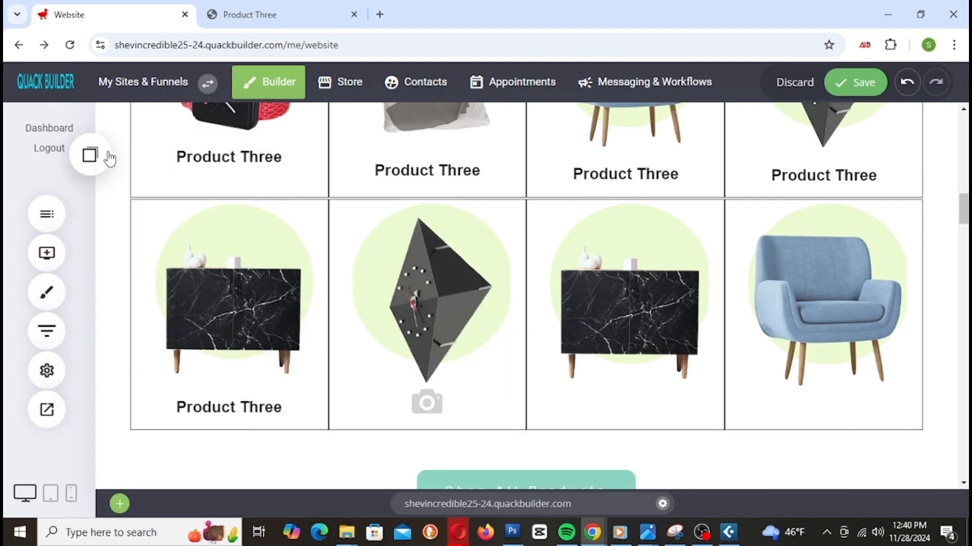
pyautogui.click(91, 157)
pyautogui.moveTo(152, 295); pyautogui.dragTo(531, 401)
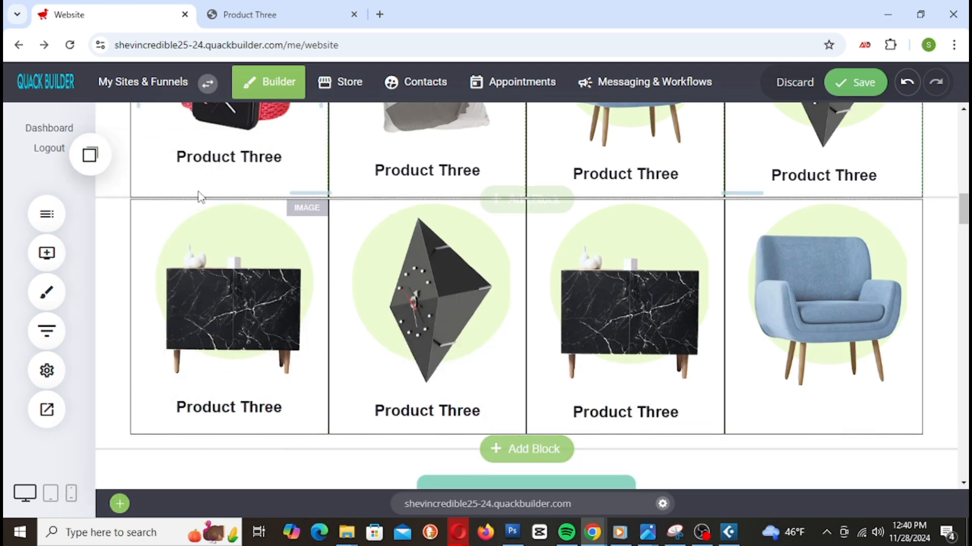
pyautogui.moveTo(158, 306); pyautogui.dragTo(872, 405)
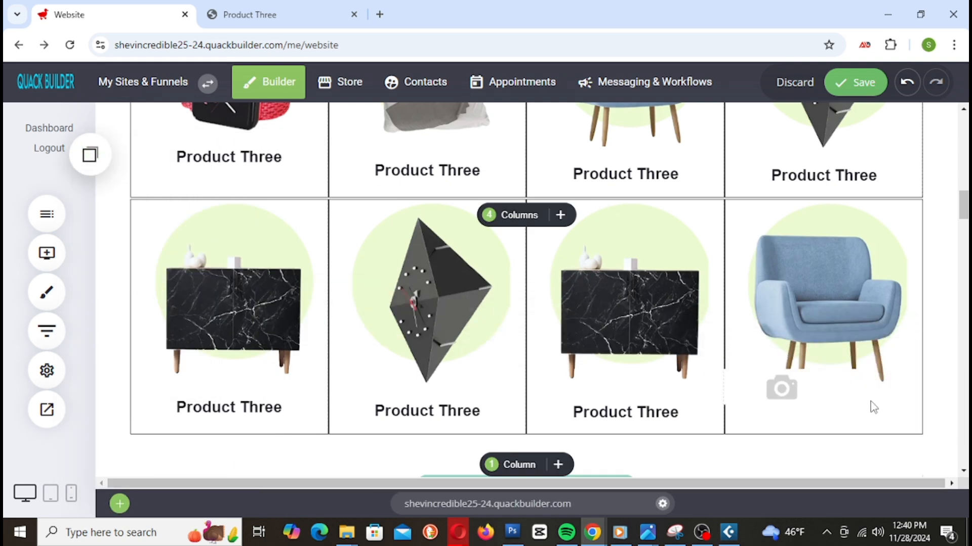
pyautogui.scroll(3, 795, 358)
pyautogui.scroll(-1, 797, 359)
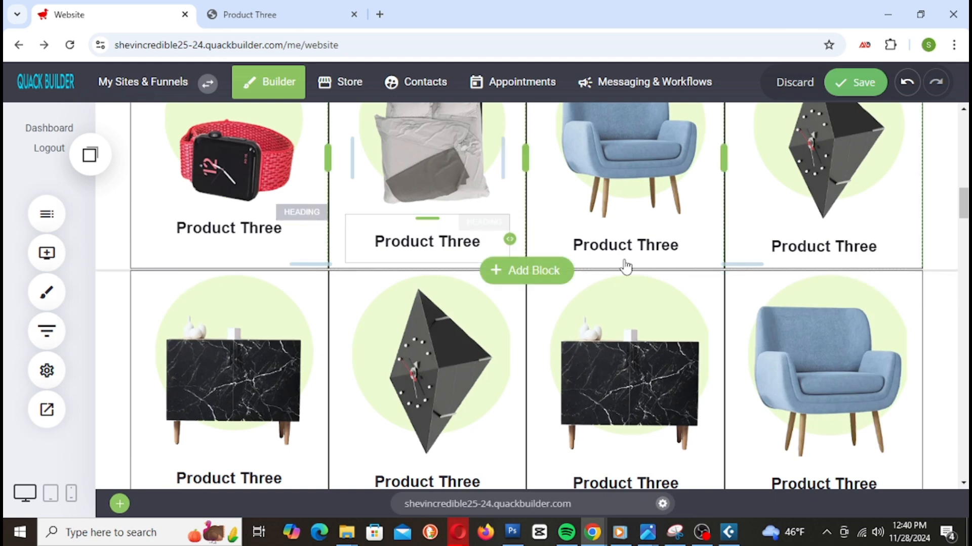
# Step: Save the page, then copy the 'Product Two' title from the bed's live store page
pyautogui.click(849, 91)
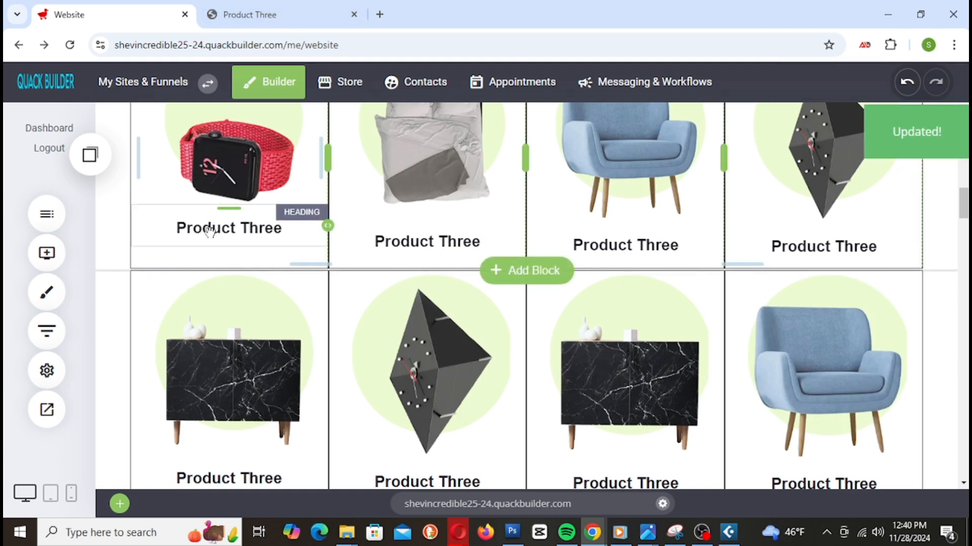
pyautogui.click(258, 20)
pyautogui.hotkey('alt', 'Left')
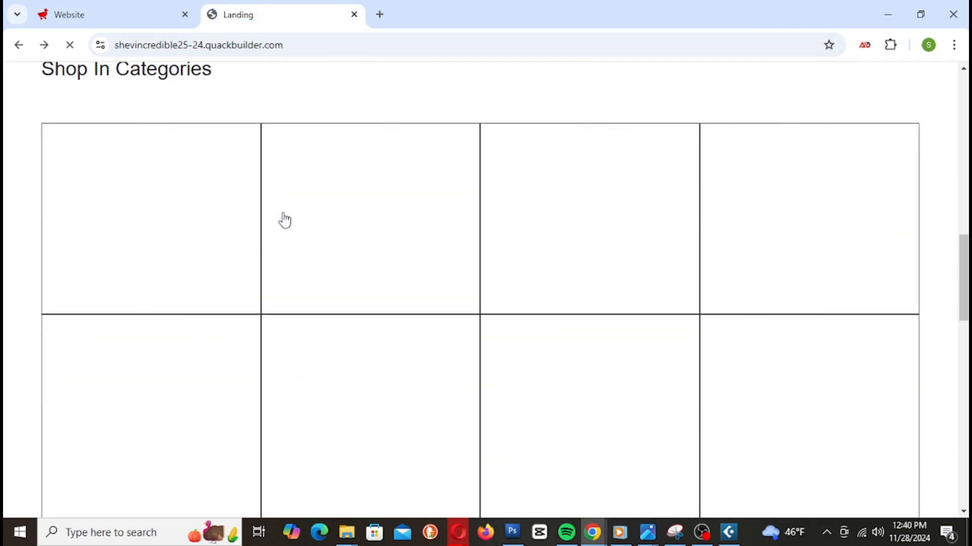
pyautogui.scroll(3, 282, 371)
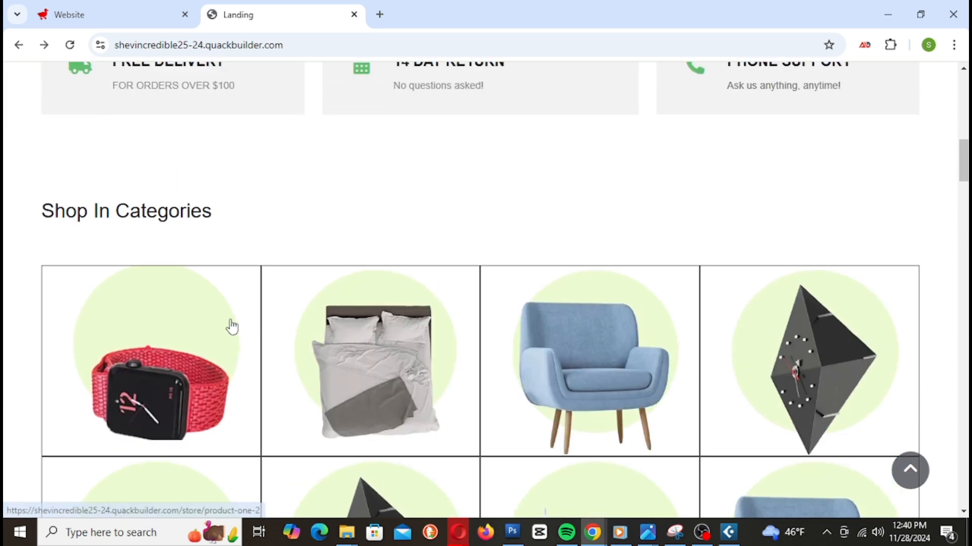
pyautogui.scroll(-3, 214, 318)
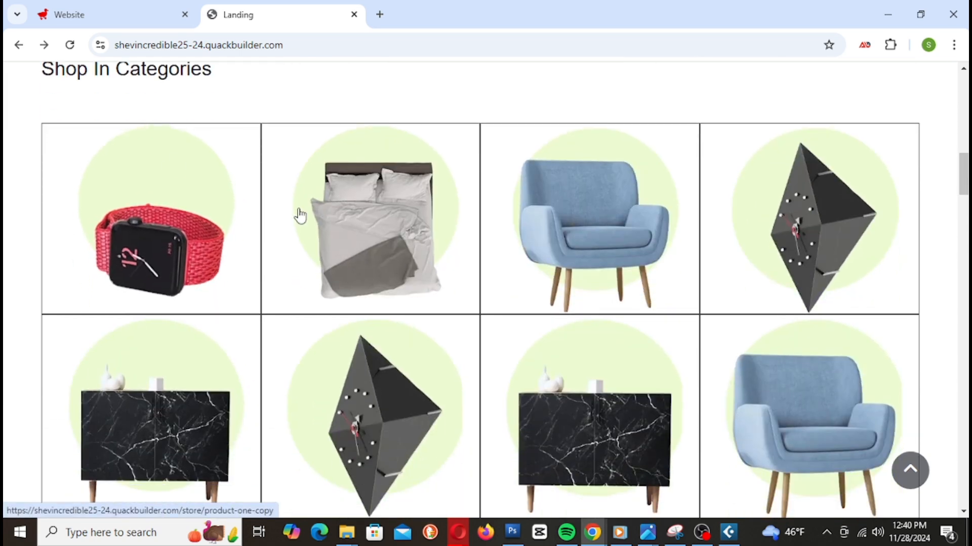
pyautogui.click(374, 221)
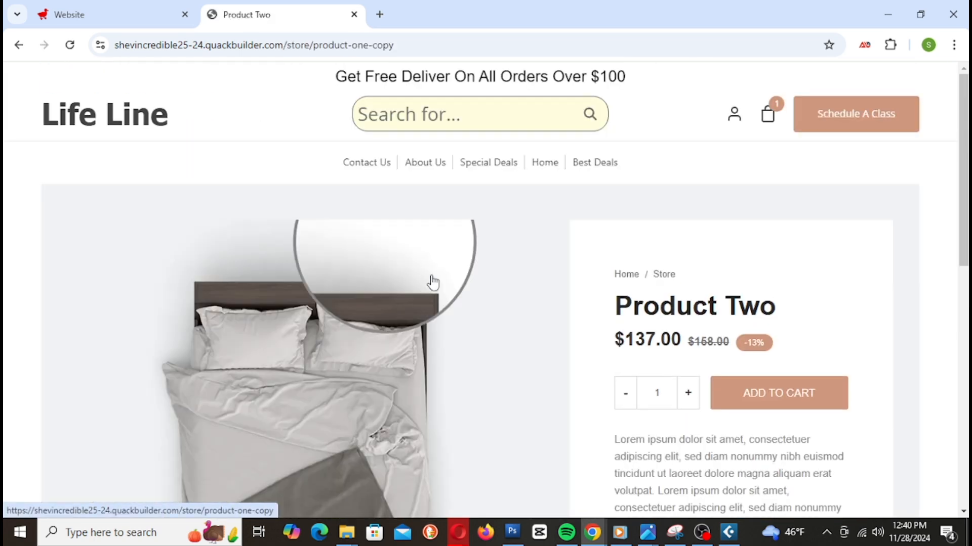
pyautogui.moveTo(614, 304); pyautogui.dragTo(796, 317)
pyautogui.click(623, 307)
pyautogui.rightClick(753, 318)
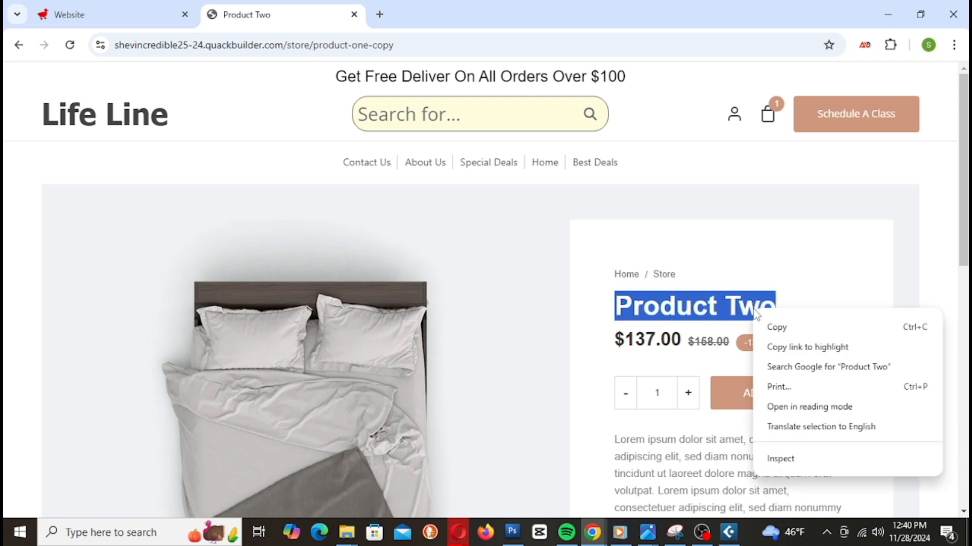
pyautogui.click(773, 328)
# Step: Edit the bed's Product Three heading in the builder and undo the accidental watch heading change
pyautogui.click(167, 15)
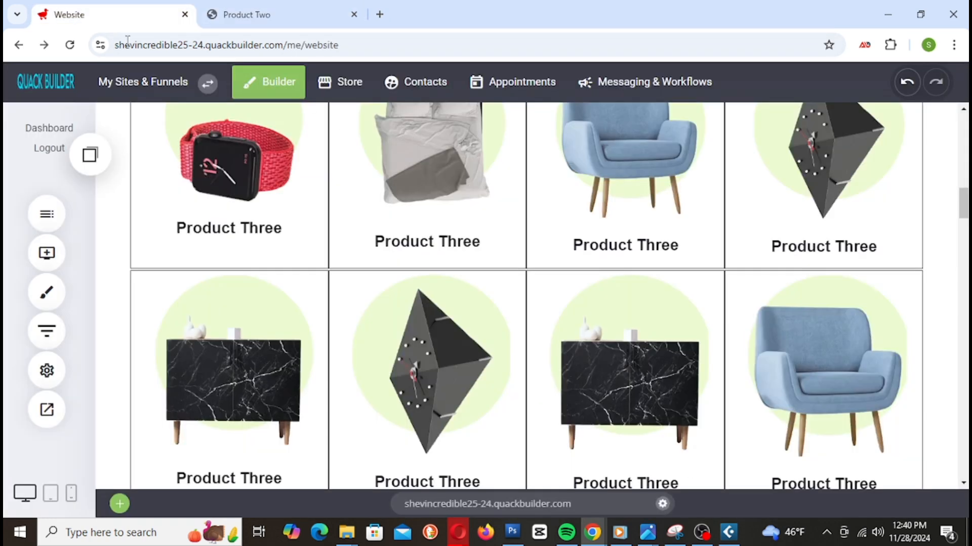
pyautogui.click(404, 248)
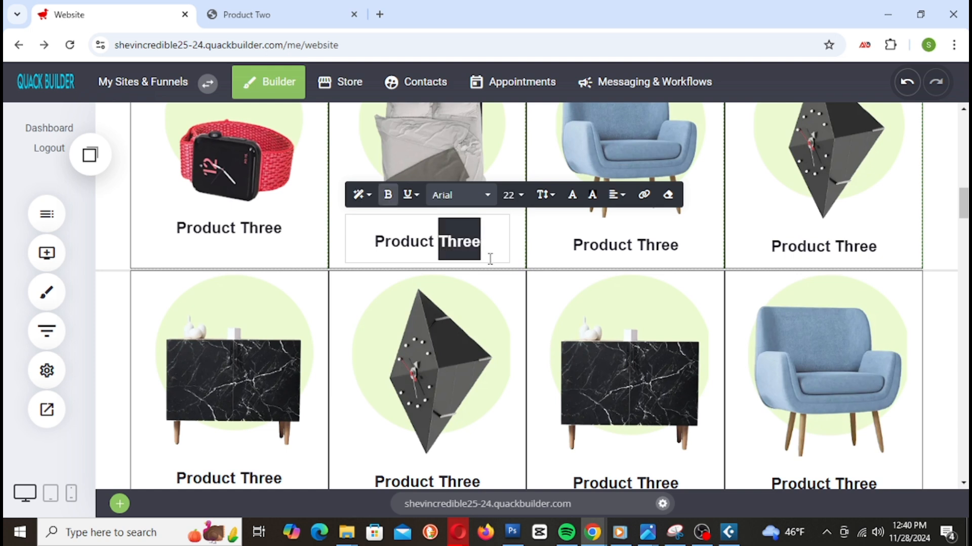
pyautogui.write('wo')
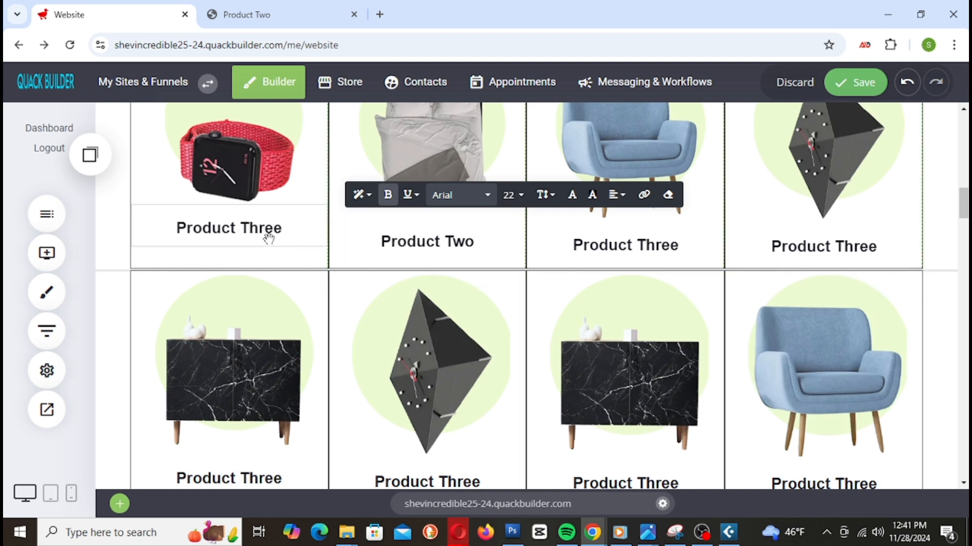
pyautogui.click(268, 237)
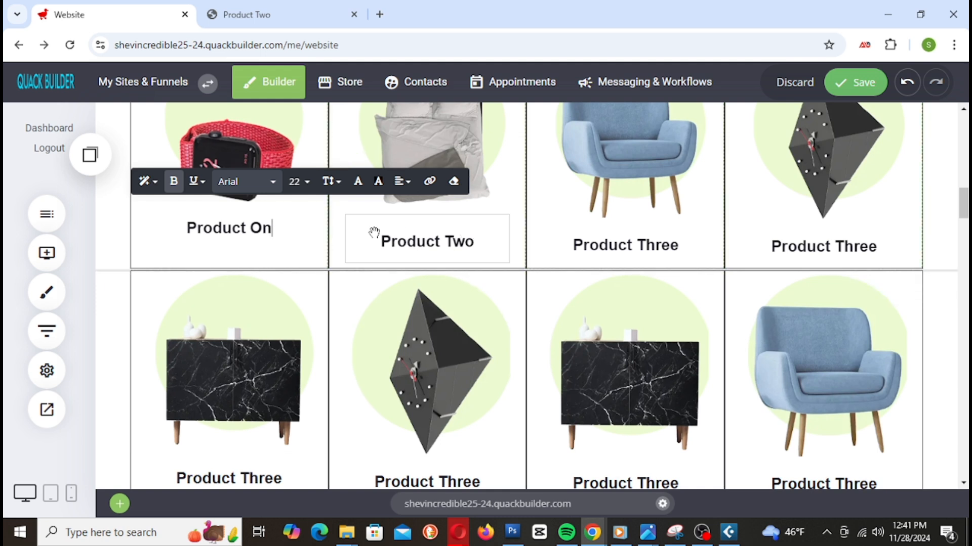
pyautogui.hotkey('ctrl', 'z')
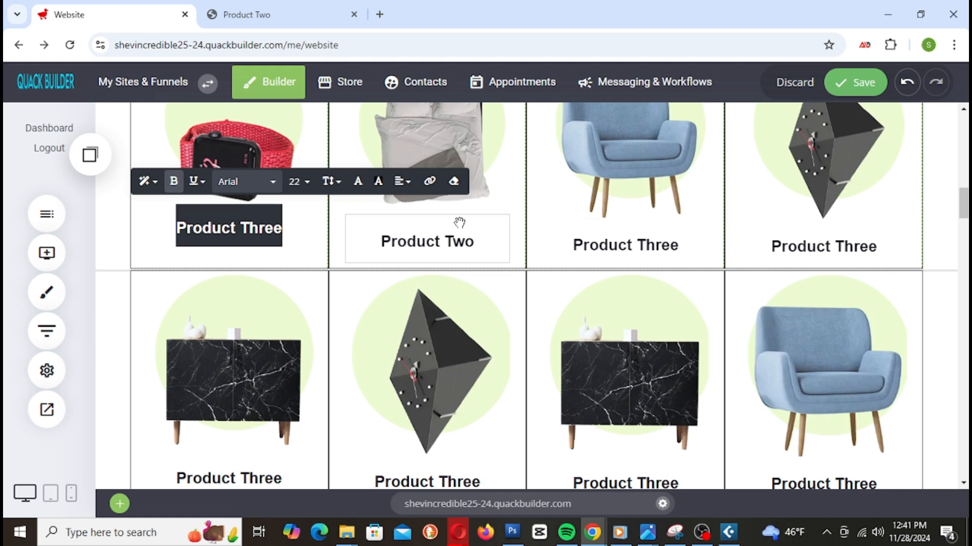
# Step: Copy the 'Product One' title from the chair's live store page
pyautogui.click(278, 18)
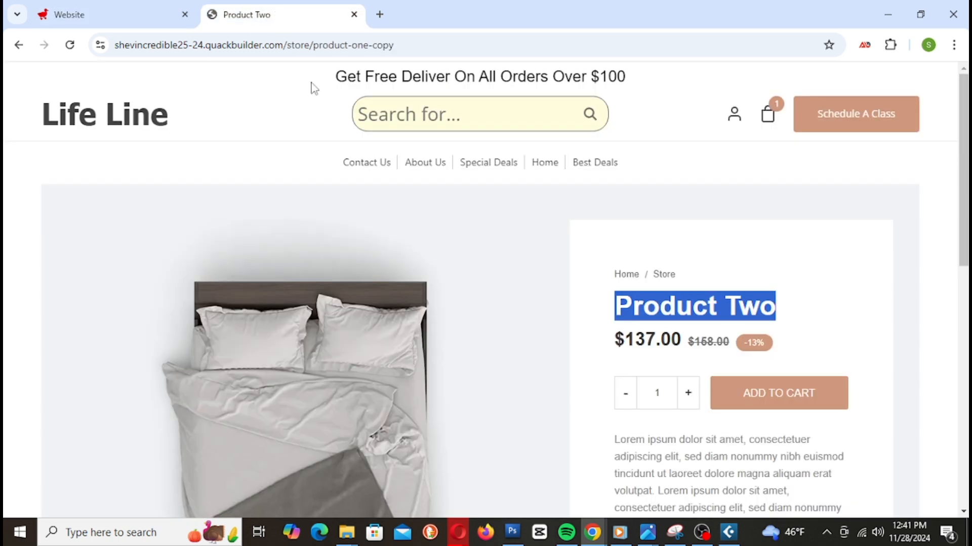
pyautogui.click(655, 304)
pyautogui.hotkey('alt', 'Left')
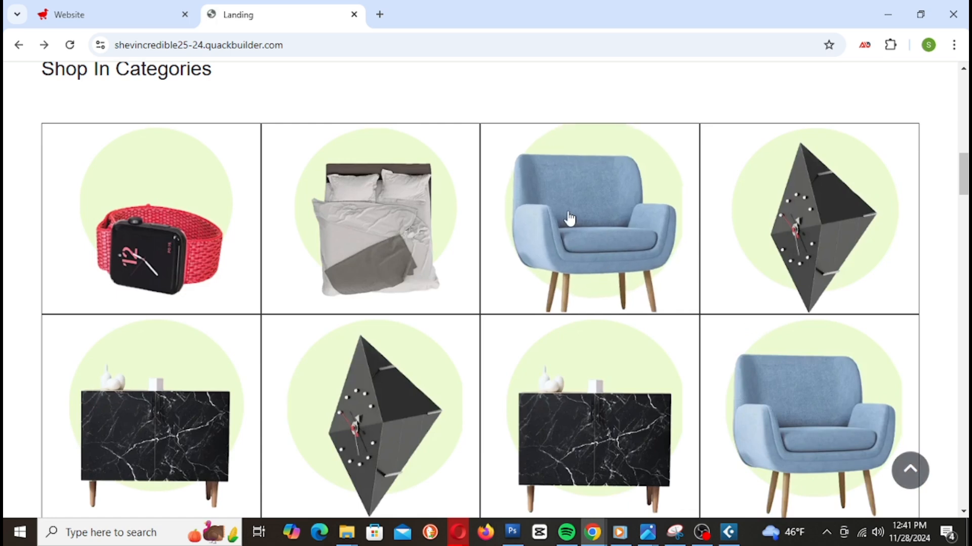
pyautogui.click(562, 222)
pyautogui.tripleClick(691, 309)
pyautogui.rightClick(692, 314)
pyautogui.click(702, 321)
# Step: Paste 'Product One' over the chair heading in the category grid and save
pyautogui.click(123, 18)
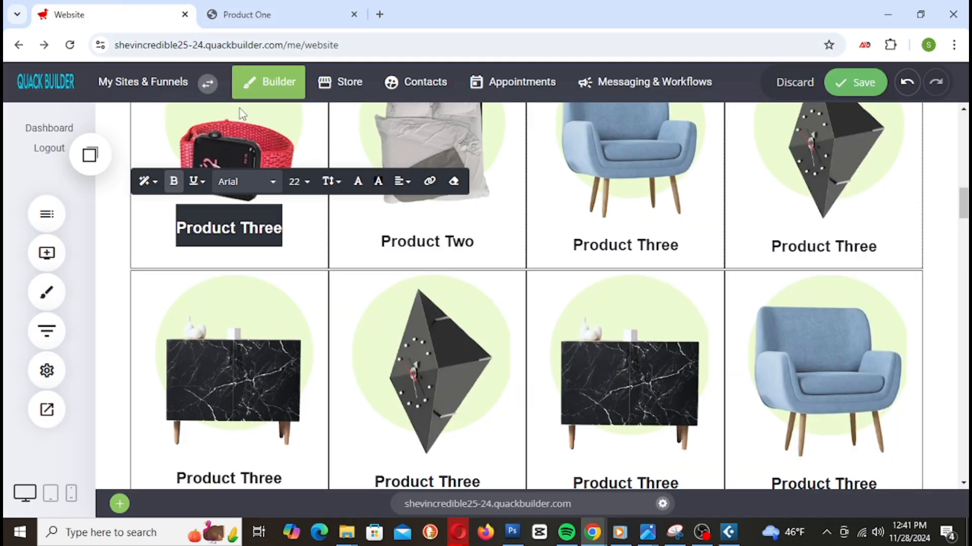
pyautogui.click(626, 255)
pyautogui.click(595, 241)
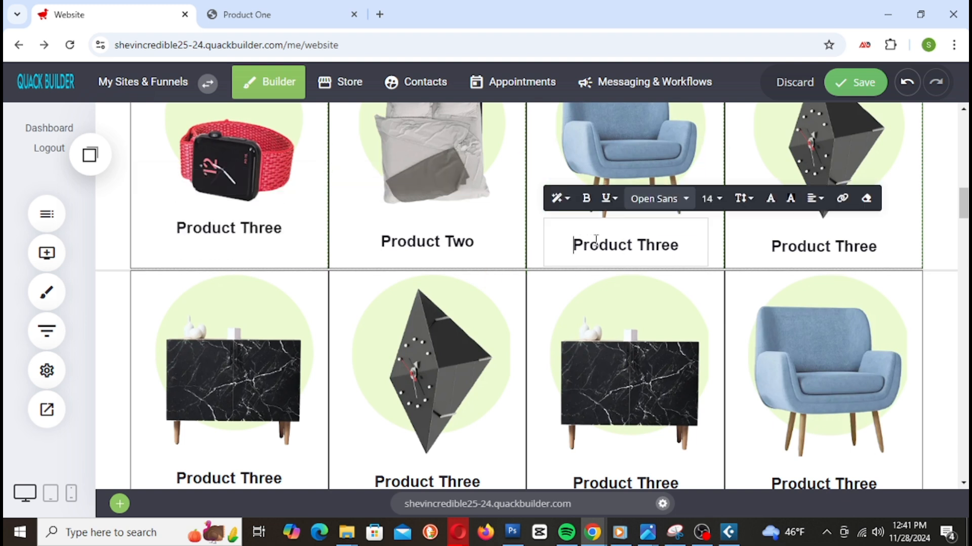
pyautogui.tripleClick(596, 239)
pyautogui.hotkey('ctrl', 'v')
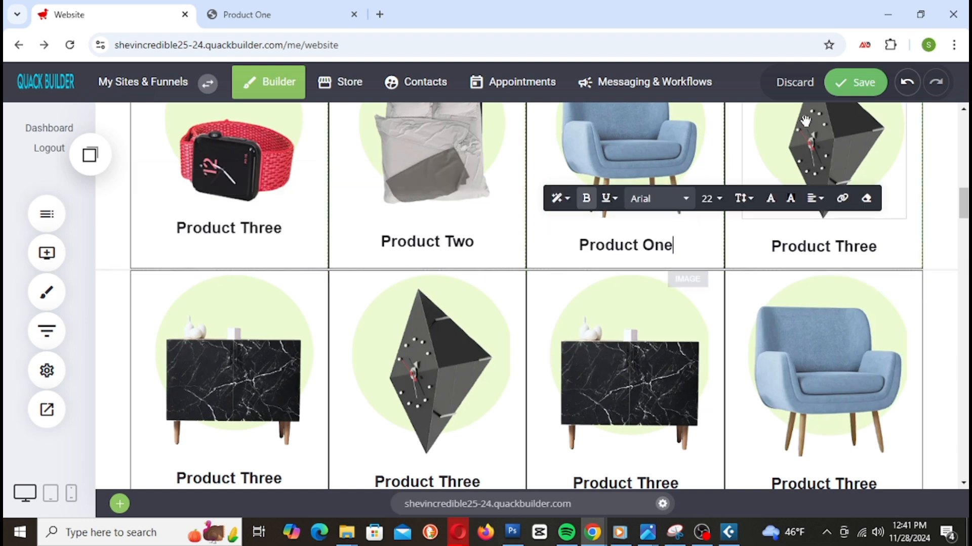
pyautogui.click(861, 84)
# Step: Copy the 'Product Five' title from the clock's live store page
pyautogui.click(323, 15)
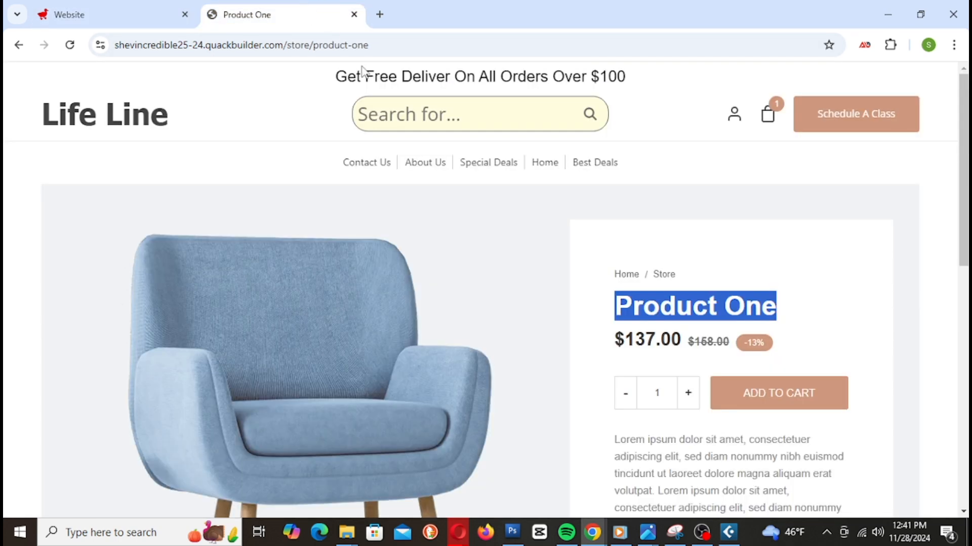
pyautogui.hotkey('alt', 'Left')
pyautogui.click(772, 247)
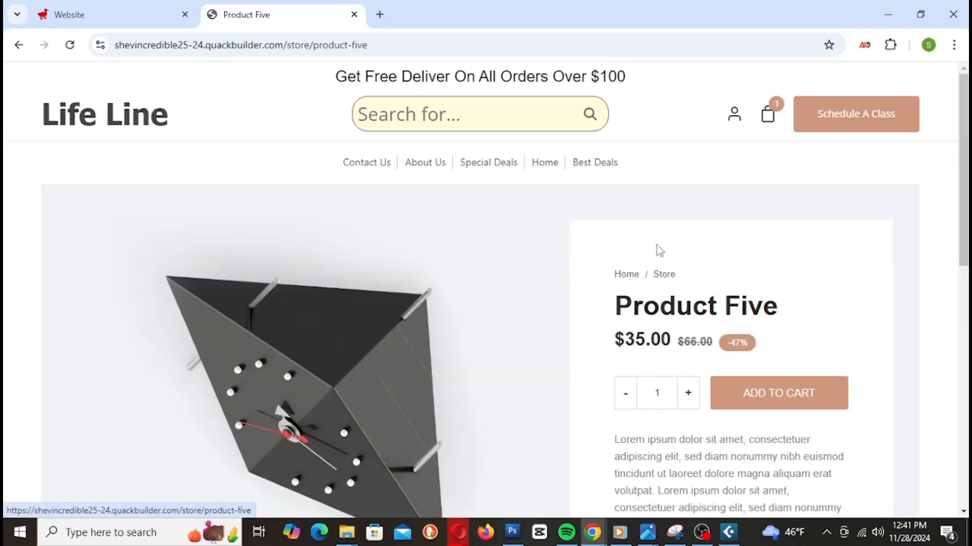
pyautogui.tripleClick(673, 306)
pyautogui.rightClick(672, 307)
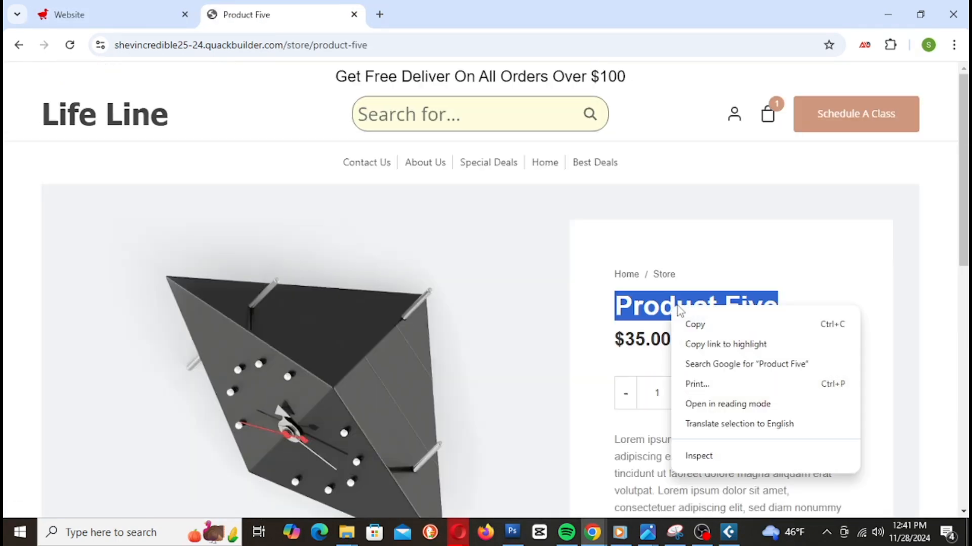
pyautogui.click(711, 328)
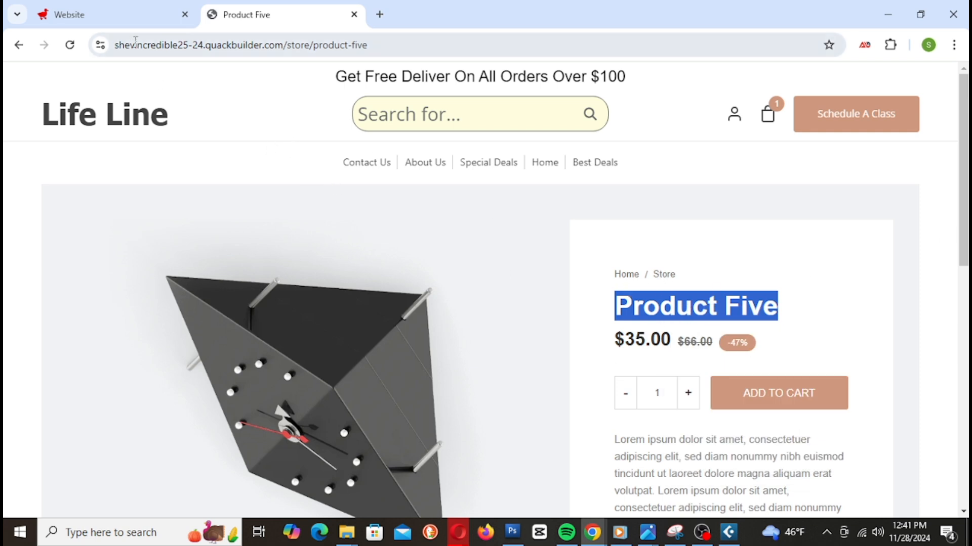
pyautogui.click(132, 15)
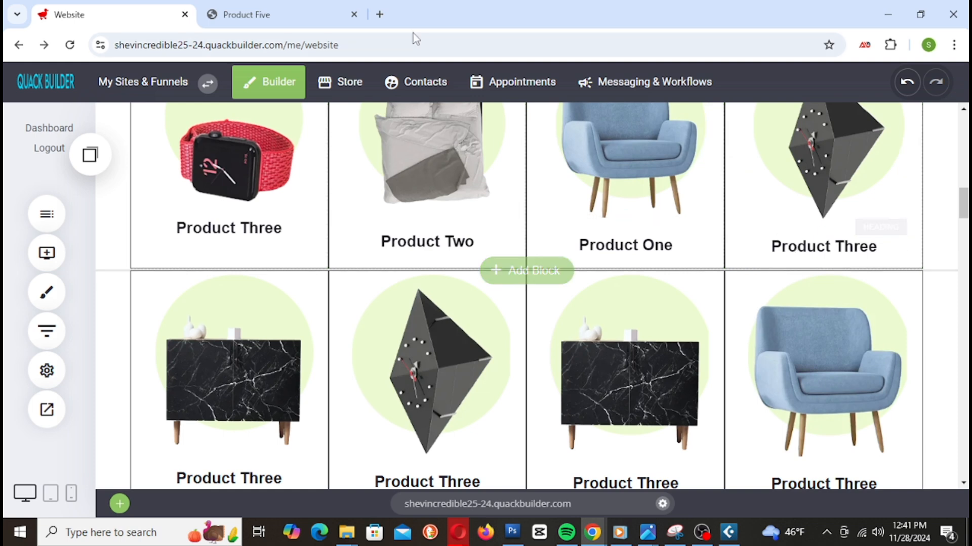
# Step: Paste 'Product Five' over the clock heading in the category grid
pyautogui.click(305, 20)
pyautogui.click(135, 20)
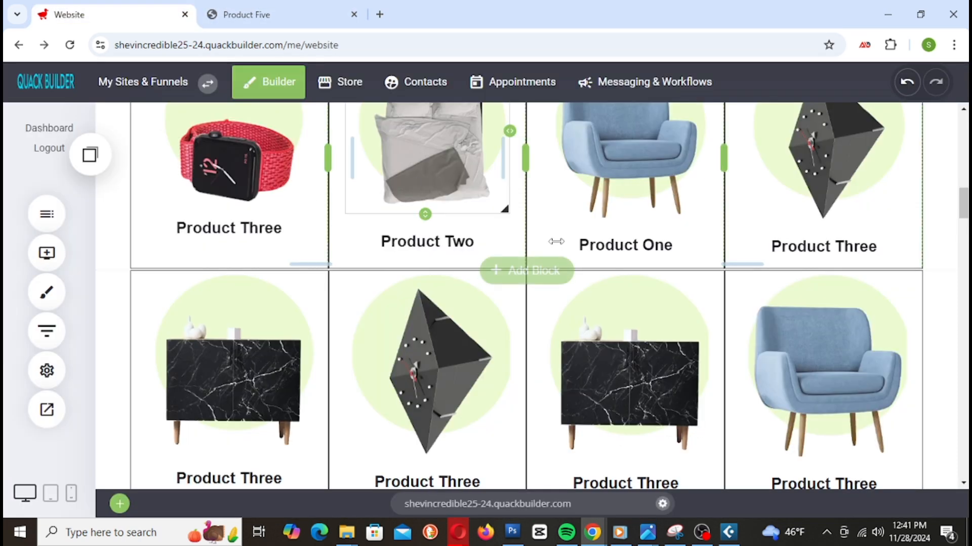
pyautogui.tripleClick(782, 239)
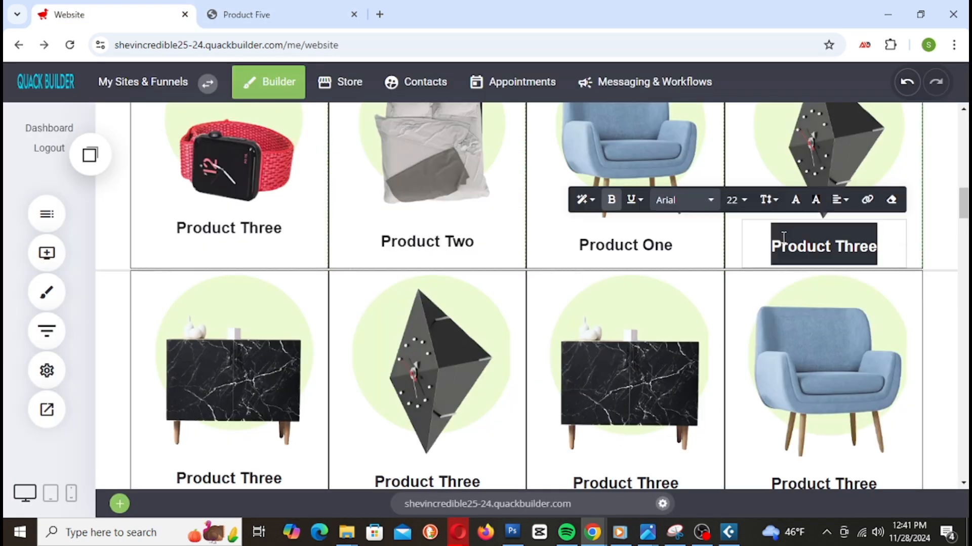
pyautogui.hotkey('ctrl', 'v')
# Step: Copy the 'Product Four' title from the marble cabinet's live store page
pyautogui.click(283, 13)
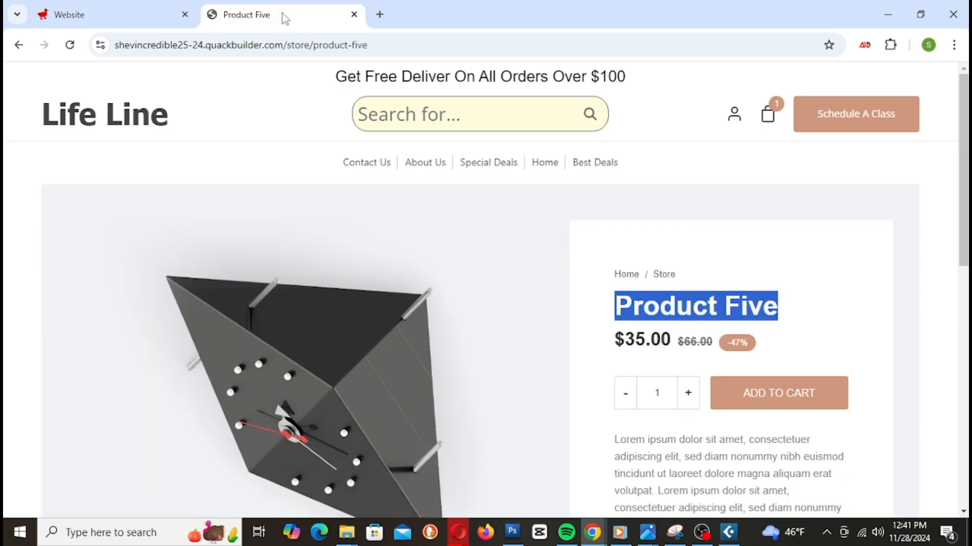
pyautogui.click(603, 265)
pyautogui.hotkey('alt', 'Left')
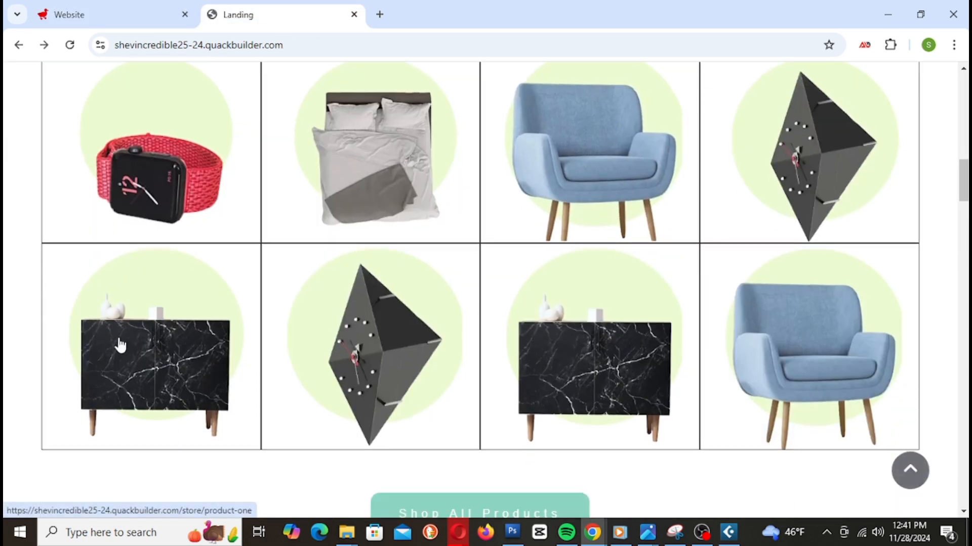
pyautogui.click(152, 378)
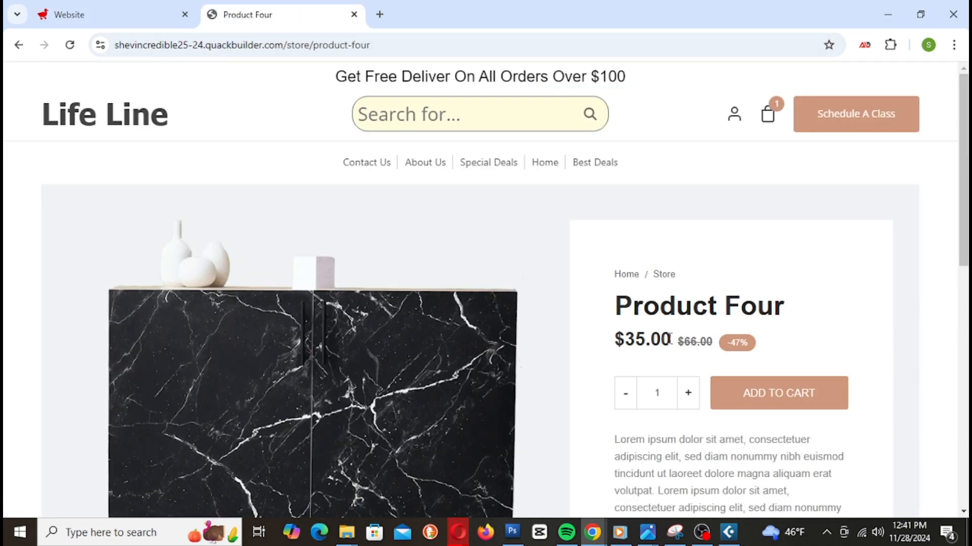
pyautogui.tripleClick(659, 307)
pyautogui.rightClick(657, 317)
pyautogui.click(707, 328)
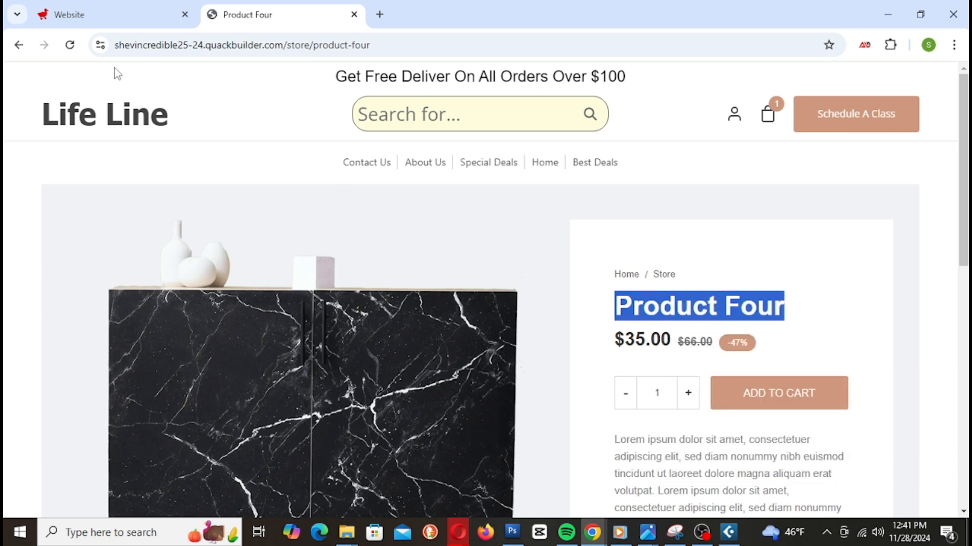
# Step: Paste 'Product Four' over the marble cabinet heading and save the page
pyautogui.click(119, 22)
pyautogui.scroll(-4, 267, 440)
pyautogui.click(253, 268)
pyautogui.click(251, 265)
pyautogui.tripleClick(255, 273)
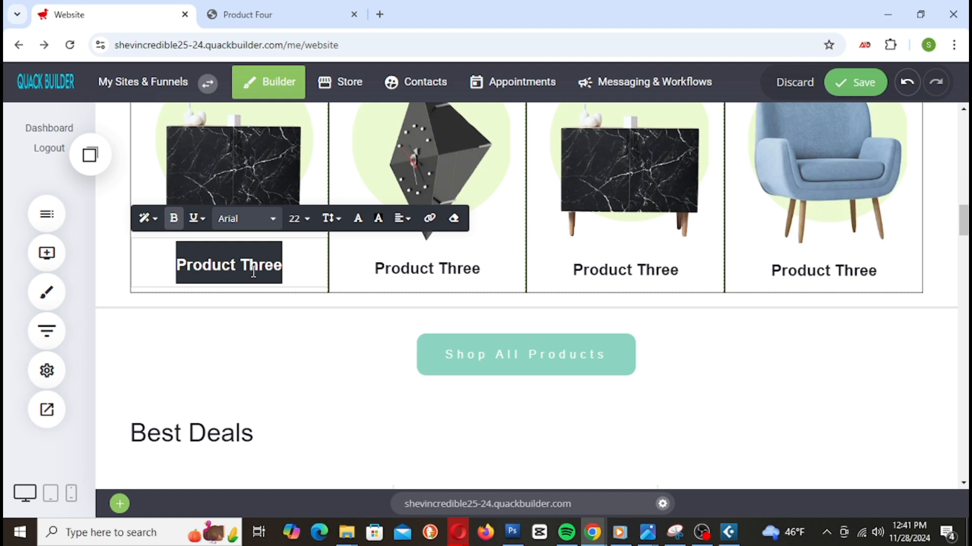
pyautogui.hotkey('ctrl', 'v')
pyautogui.click(855, 83)
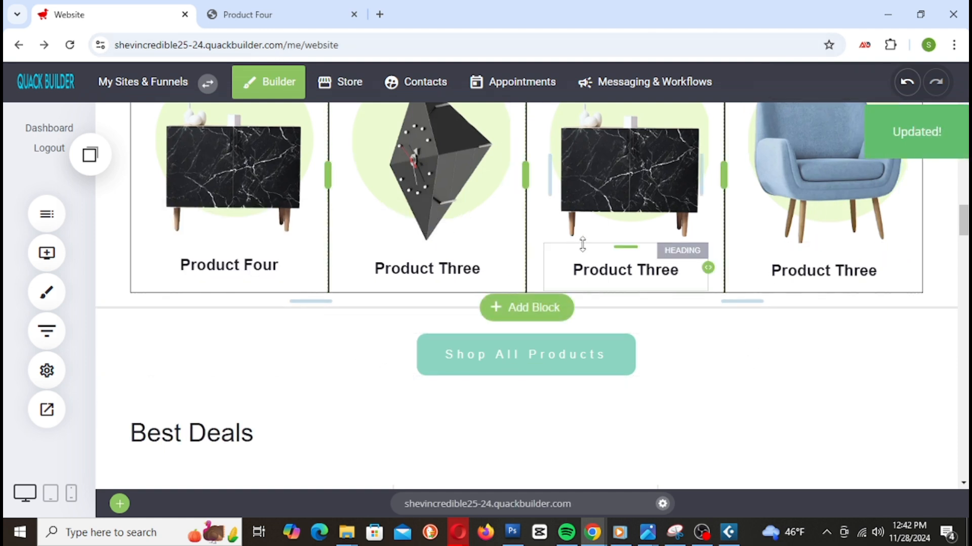
pyautogui.click(268, 16)
# Step: Go to the live store's landing page and check the watch and bed product pages
pyautogui.rightClick(269, 17)
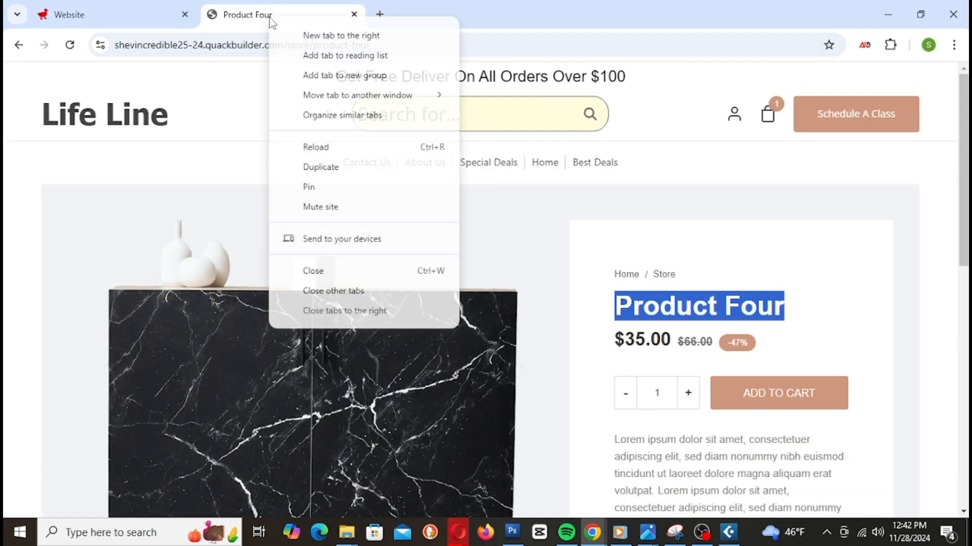
pyautogui.click(98, 108)
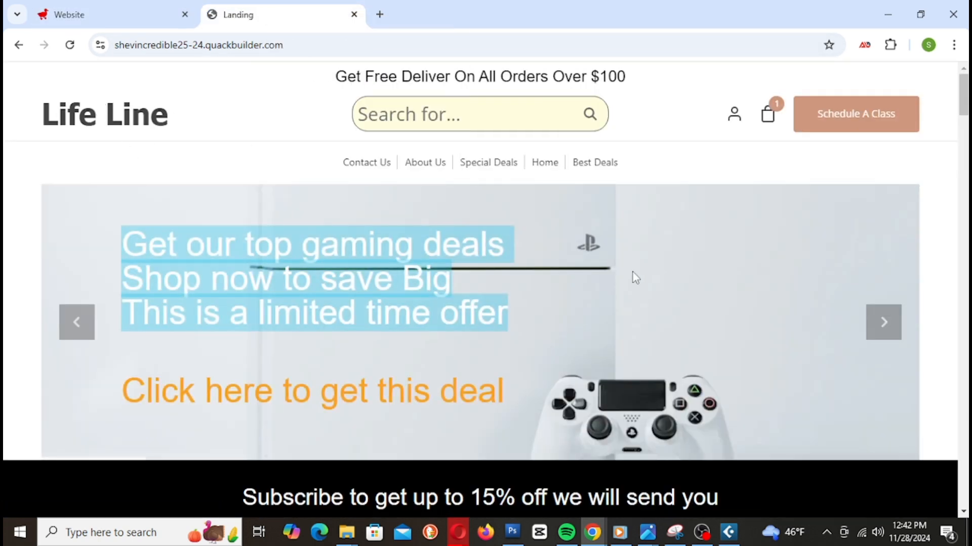
pyautogui.scroll(-5, 780, 268)
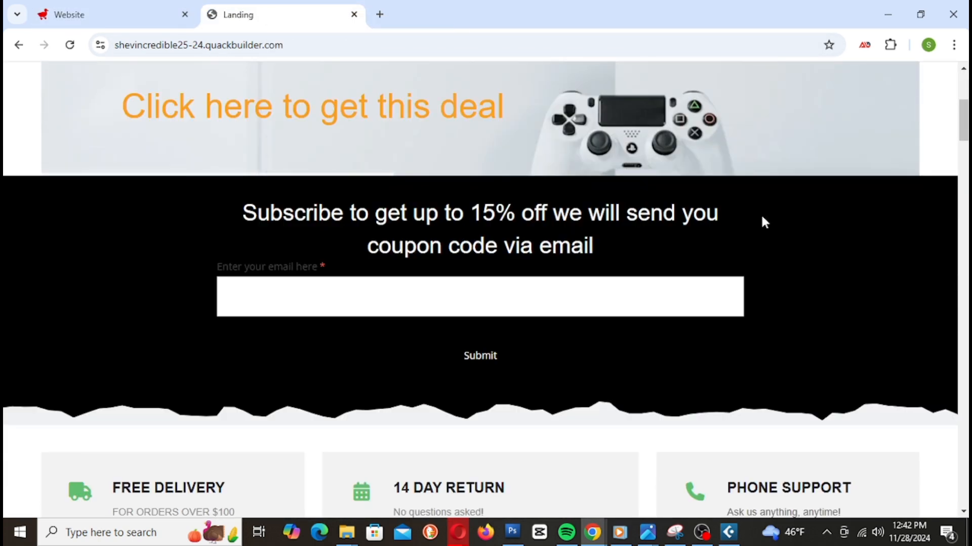
pyautogui.scroll(-15, 761, 218)
pyautogui.scroll(-2, 889, 319)
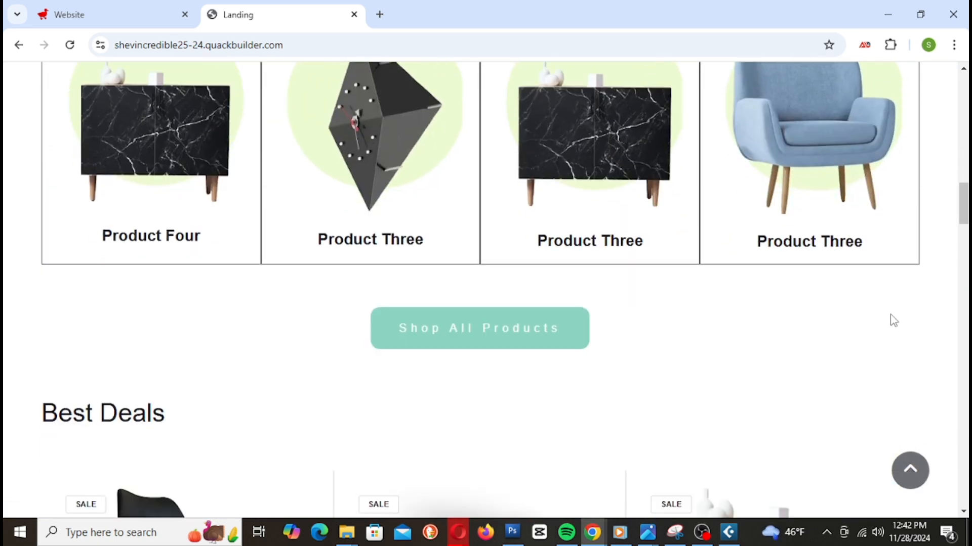
pyautogui.scroll(5, 894, 320)
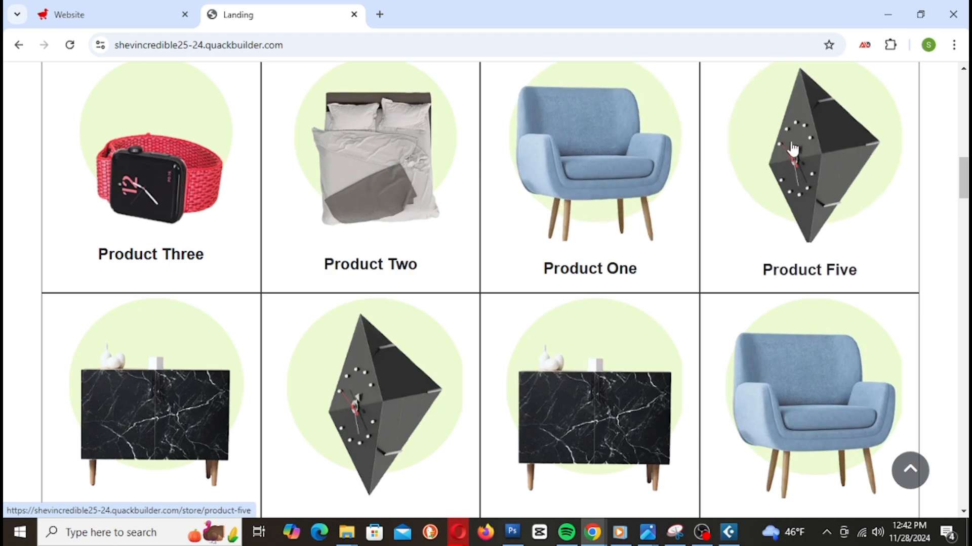
pyautogui.scroll(-4, 325, 264)
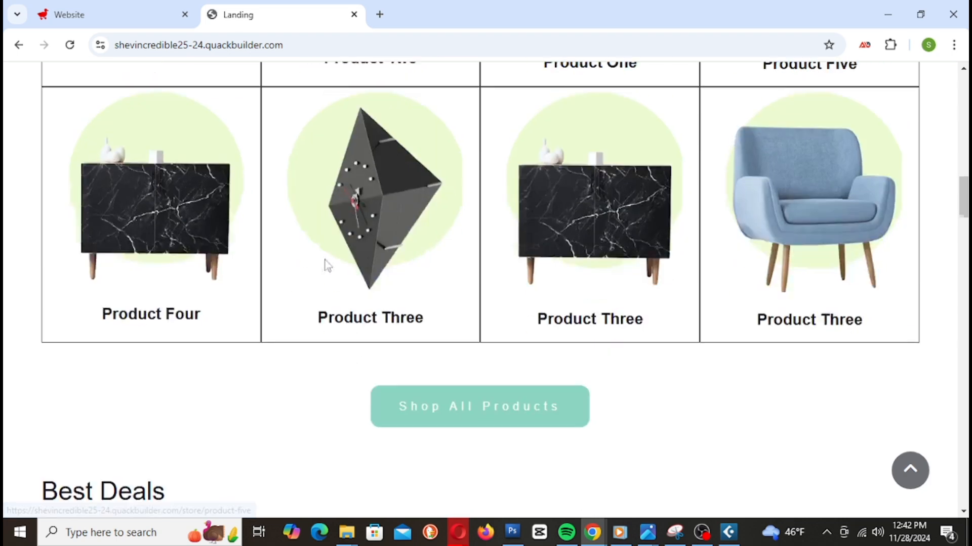
pyautogui.scroll(10, 189, 254)
pyautogui.scroll(-4, 557, 286)
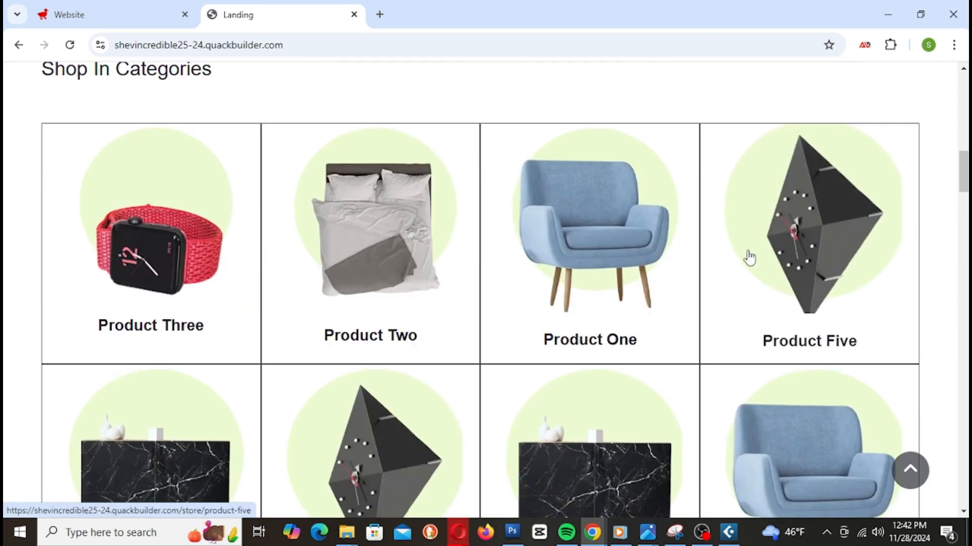
pyautogui.click(152, 258)
pyautogui.scroll(-10, 889, 268)
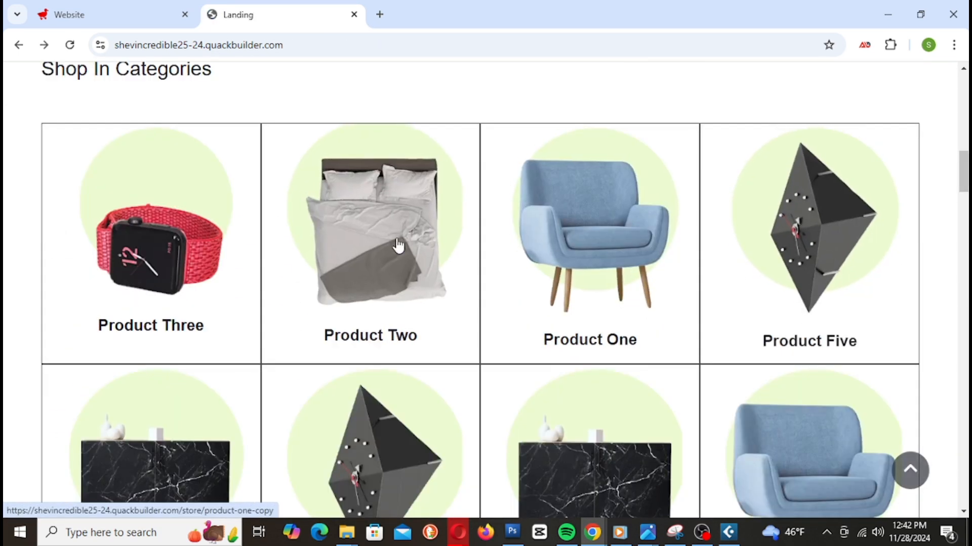
pyautogui.click(397, 248)
pyautogui.scroll(-5, 629, 309)
pyautogui.hotkey('alt', 'Left')
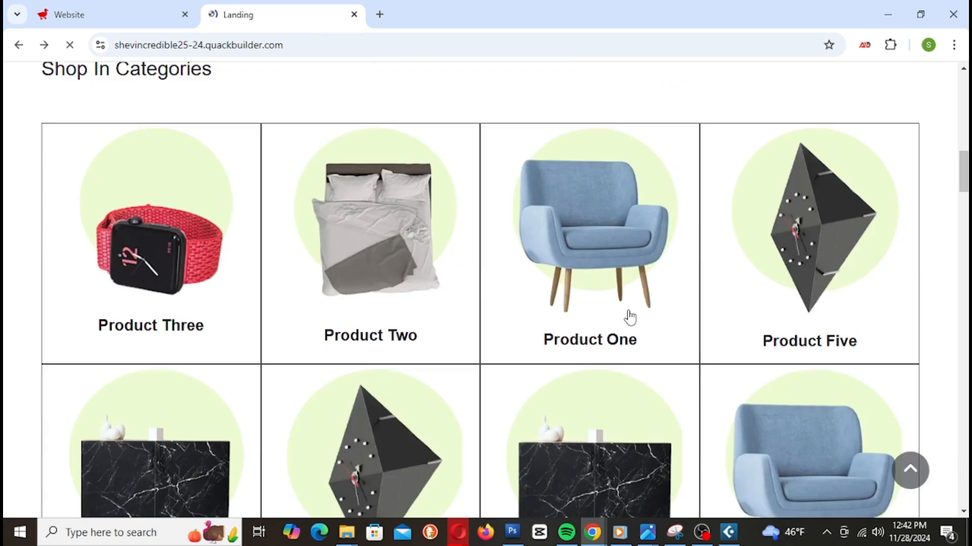
# Step: Open the Product One and Product Five pages in turn, then the Product Two page
pyautogui.click(575, 236)
pyautogui.scroll(-10, 590, 253)
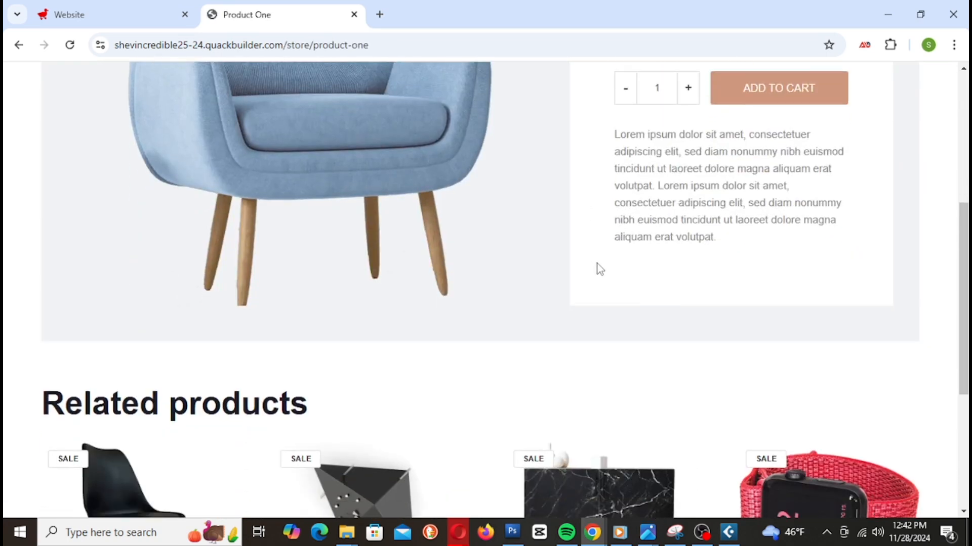
pyautogui.hotkey('alt', 'Left')
pyautogui.click(768, 258)
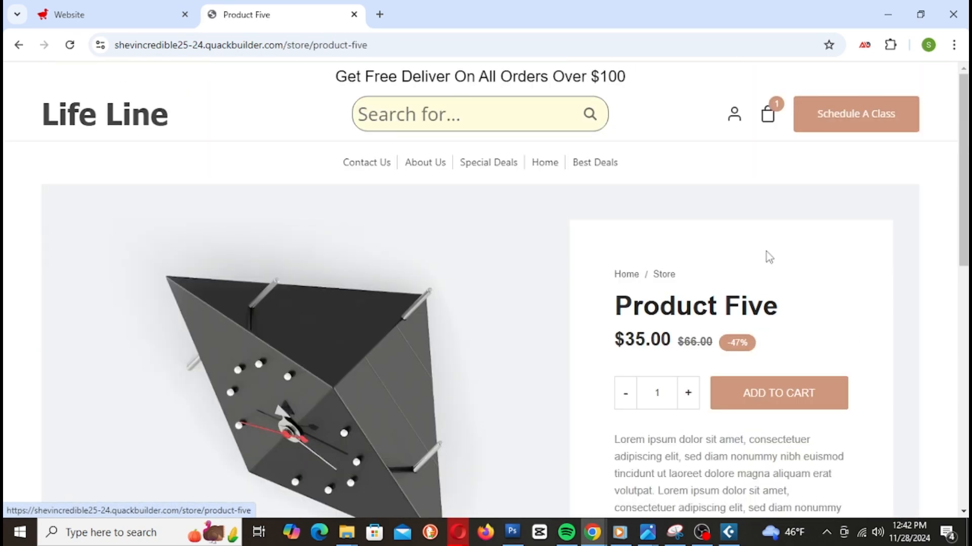
pyautogui.hotkey('alt', 'Left')
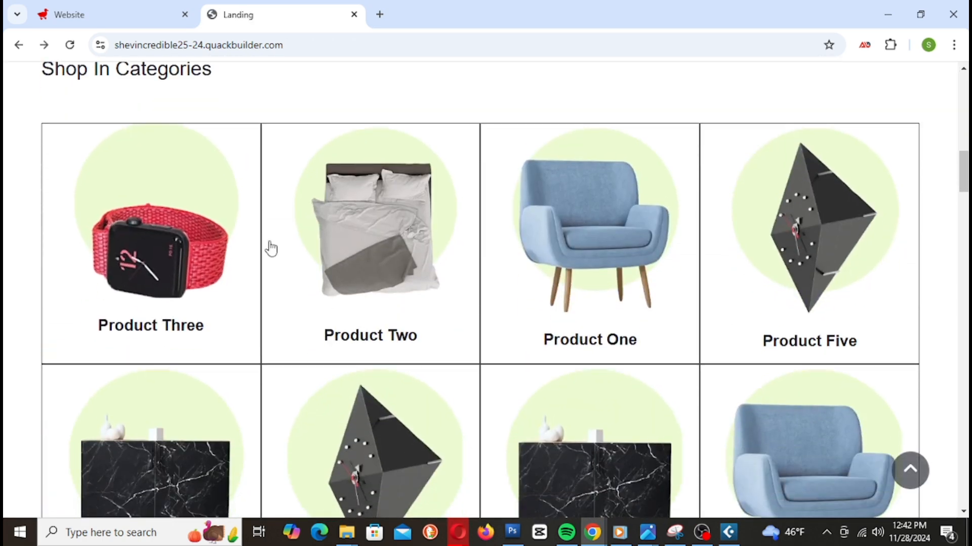
pyautogui.click(383, 217)
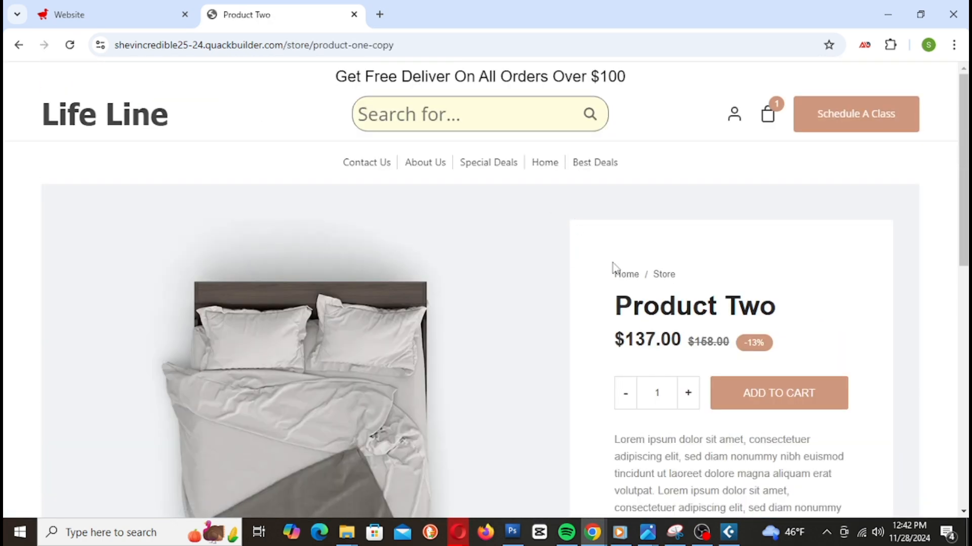
# Step: Add Product Two to the cart and proceed from the cart to checkout
pyautogui.click(774, 392)
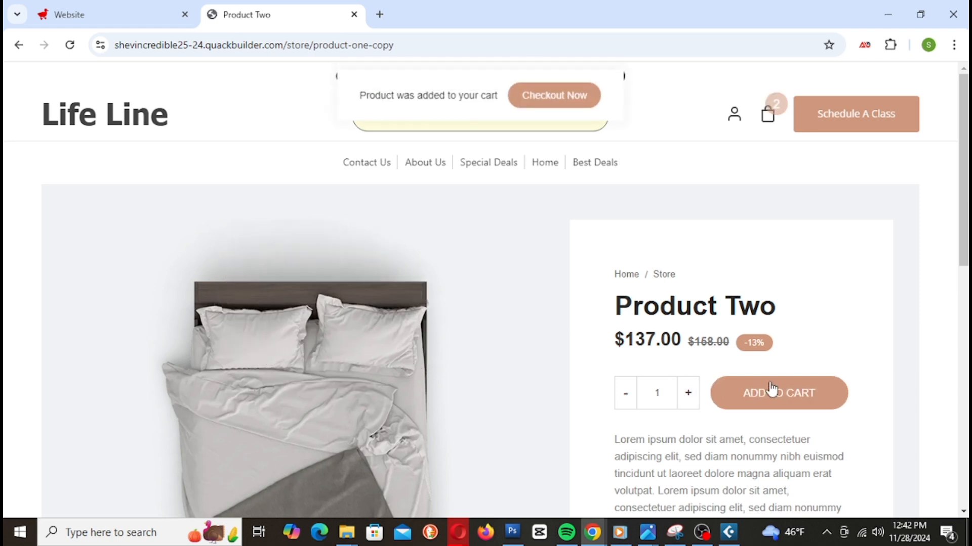
pyautogui.click(551, 103)
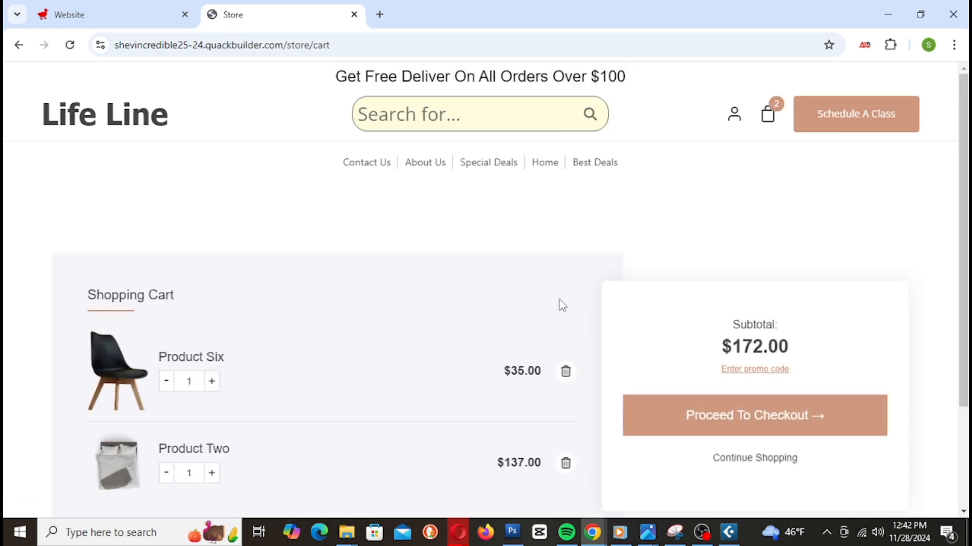
pyautogui.scroll(-3, 562, 305)
pyautogui.click(753, 281)
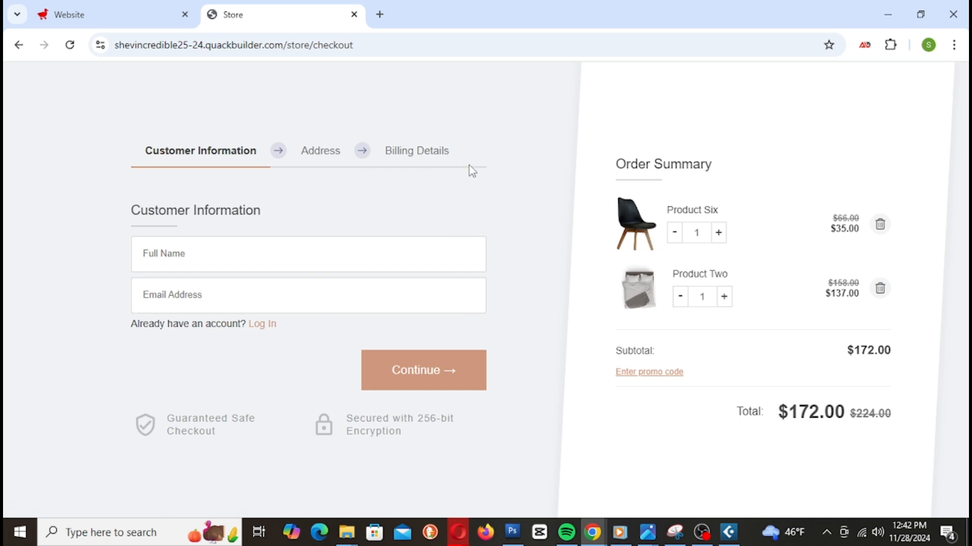
# Step: Try continuing checkout with the required fields empty, then go back to the landing page
pyautogui.click(199, 249)
pyautogui.click(442, 361)
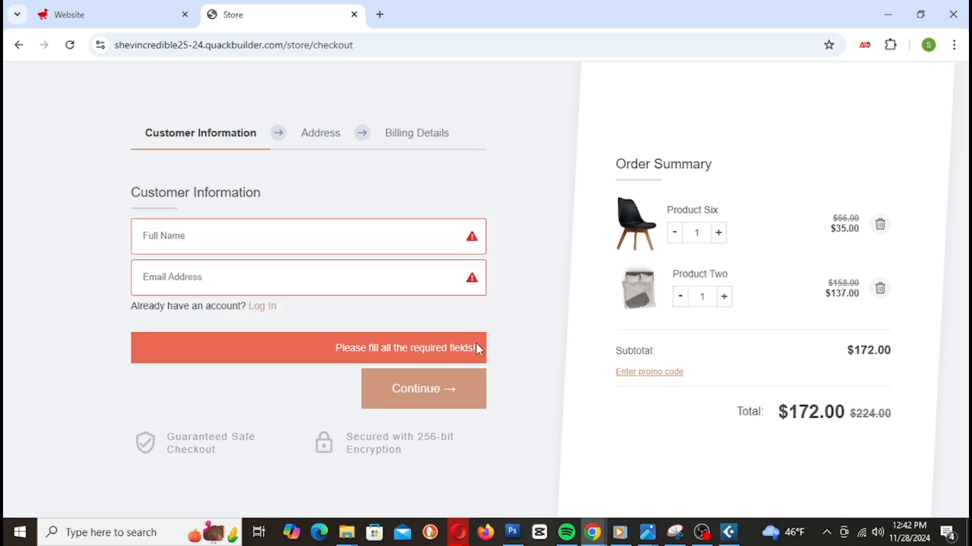
pyautogui.hotkey('alt', 'Left')
pyautogui.hotkey('alt', 'Left')
pyautogui.hotkey('alt', 'Left')
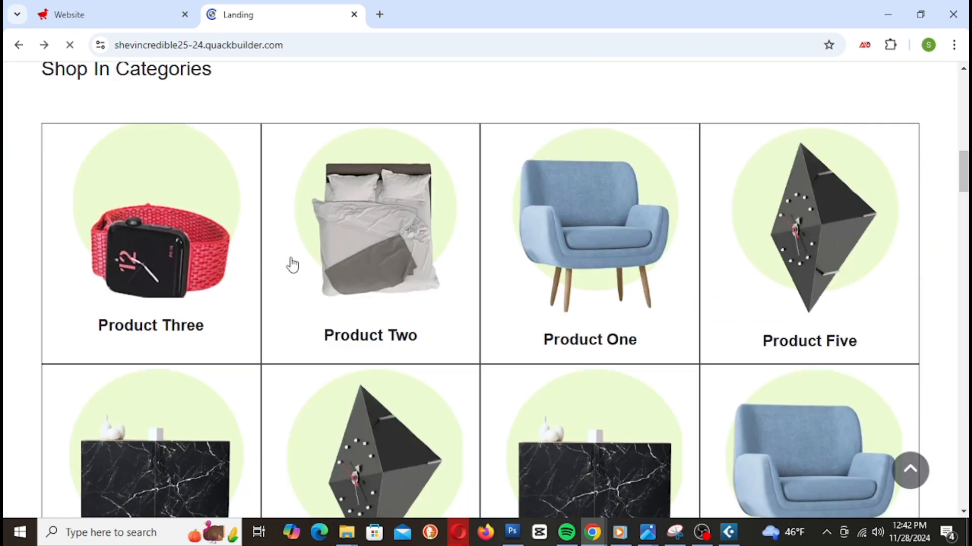
# Step: Reload the live landing page, then open the header search bar's settings in the builder
pyautogui.scroll(12, 290, 257)
pyautogui.click(101, 120)
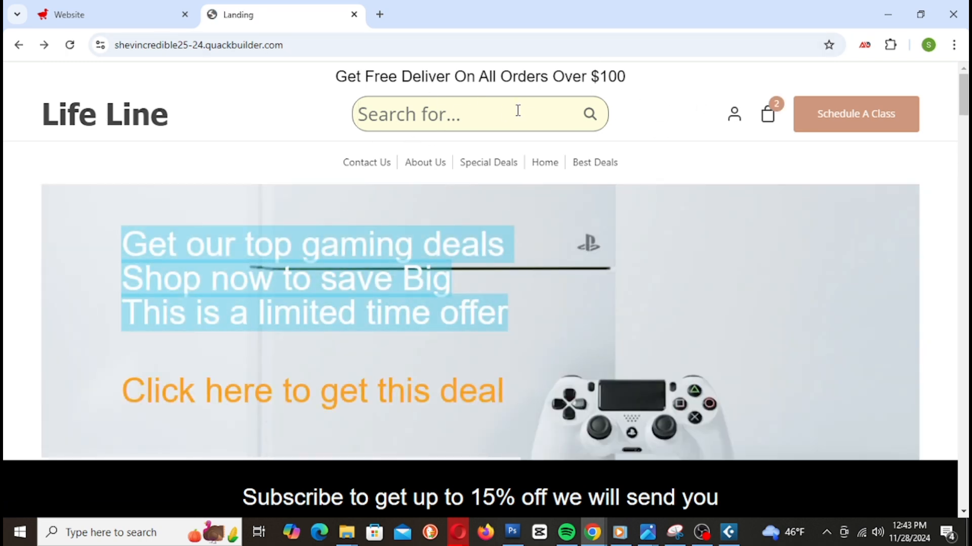
pyautogui.click(124, 22)
pyautogui.scroll(15, 503, 293)
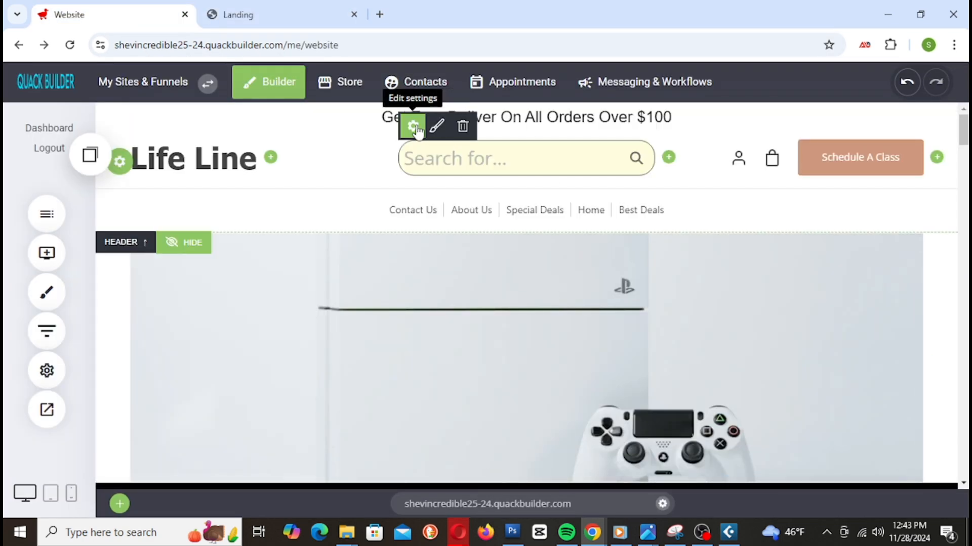
pyautogui.click(413, 127)
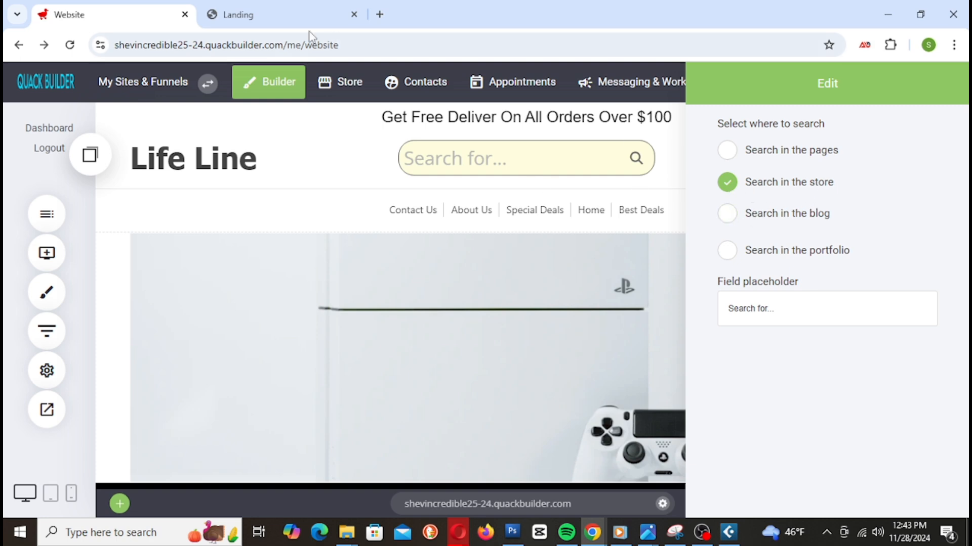
# Step: Open the Product Two page from the live site's category grid
pyautogui.click(269, 17)
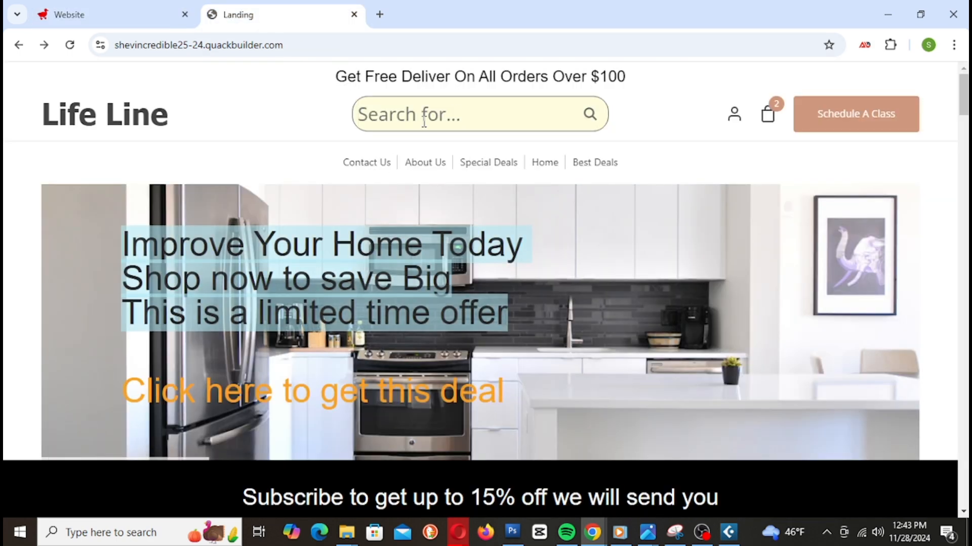
pyautogui.scroll(-15, 434, 271)
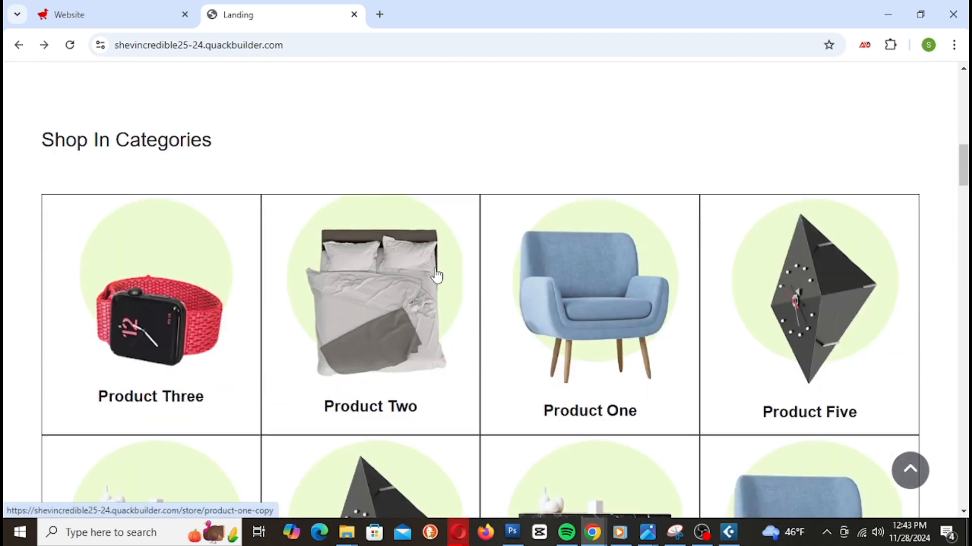
pyautogui.scroll(7, 436, 275)
pyautogui.scroll(-7, 436, 275)
pyautogui.click(436, 276)
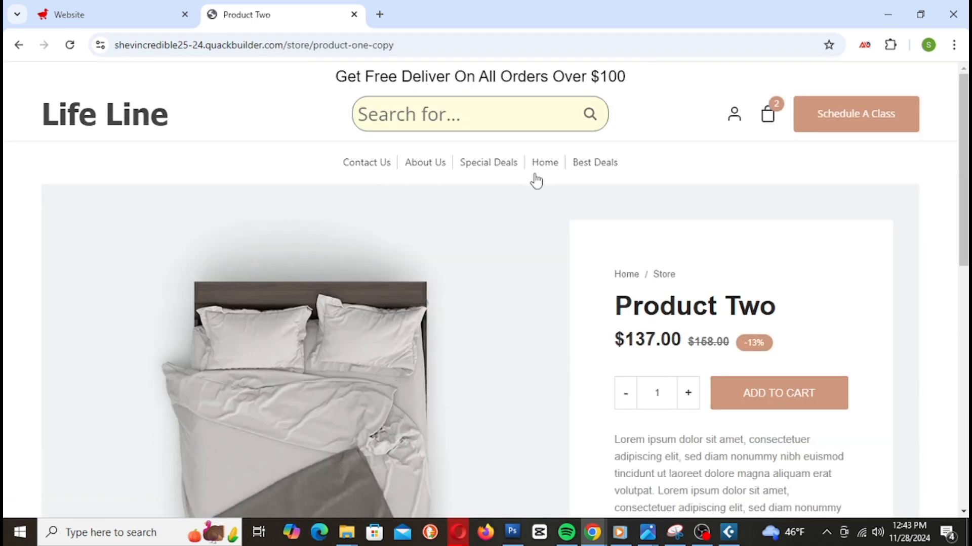
pyautogui.scroll(-4, 494, 223)
pyautogui.scroll(4, 516, 332)
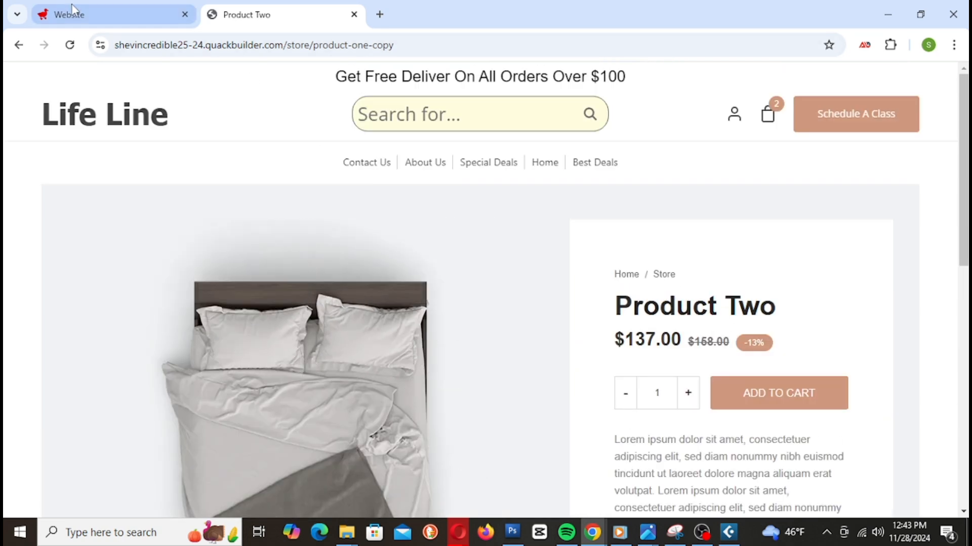
# Step: Close the search bar settings and look over the website editor page
pyautogui.click(92, 13)
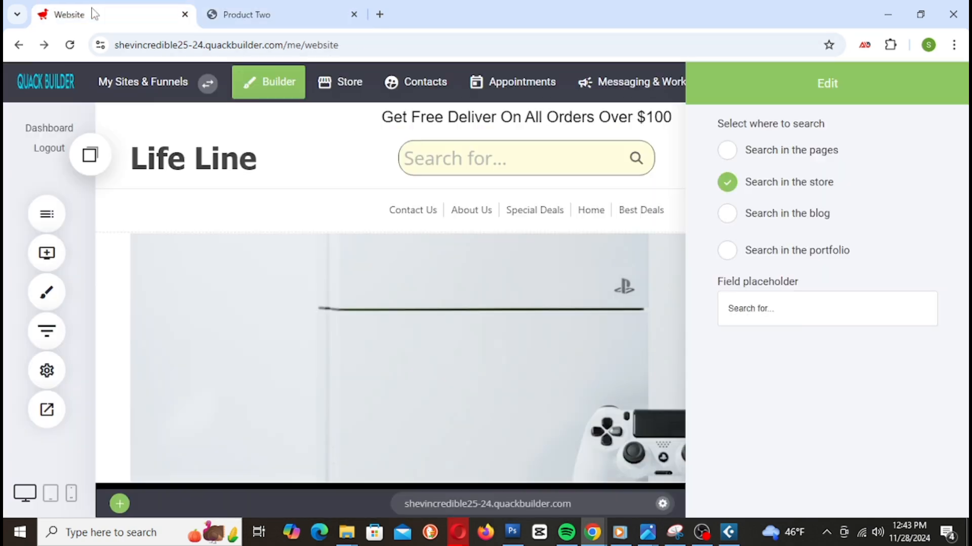
pyautogui.click(560, 252)
pyautogui.scroll(-6, 559, 251)
pyautogui.scroll(4, 556, 257)
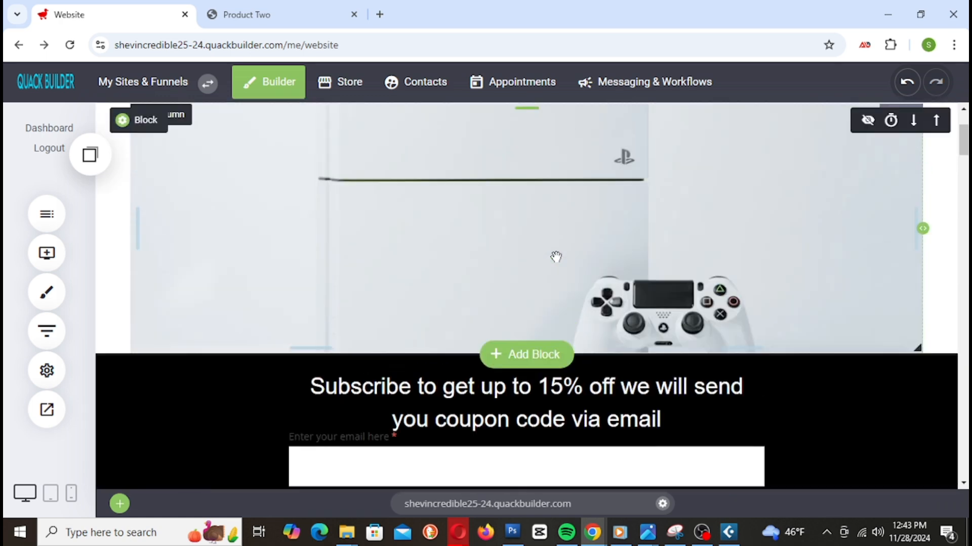
pyautogui.scroll(3, 556, 256)
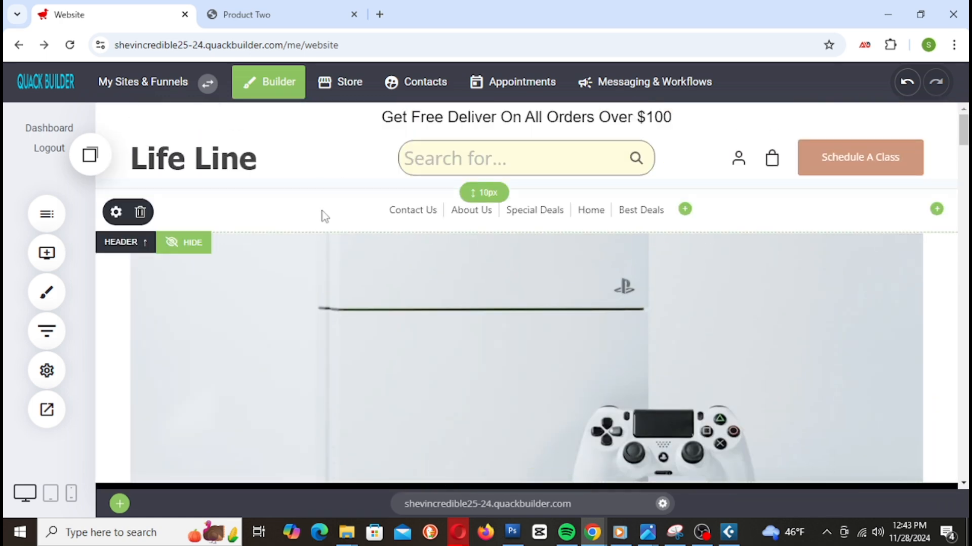
pyautogui.scroll(-3, 434, 282)
pyautogui.scroll(-15, 402, 354)
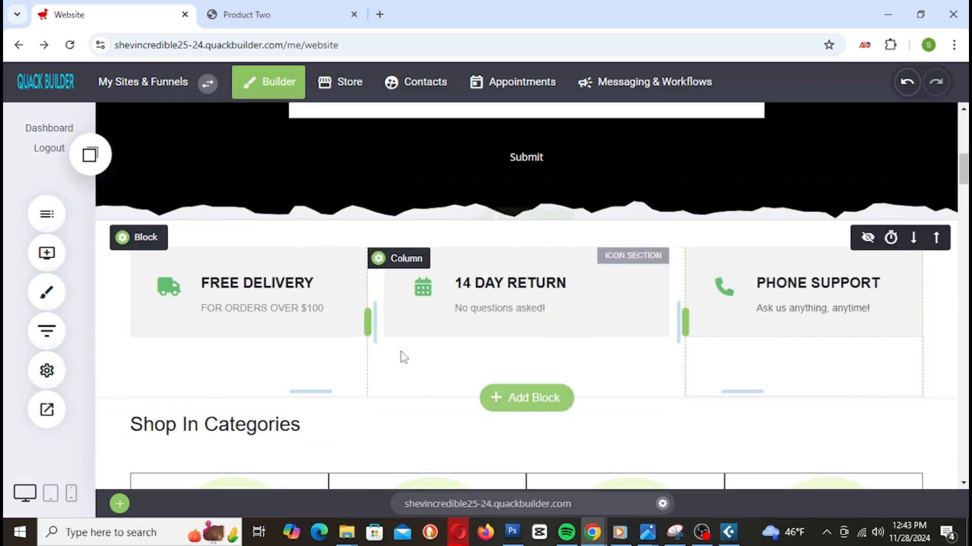
pyautogui.scroll(-3, 398, 350)
pyautogui.scroll(2, 398, 349)
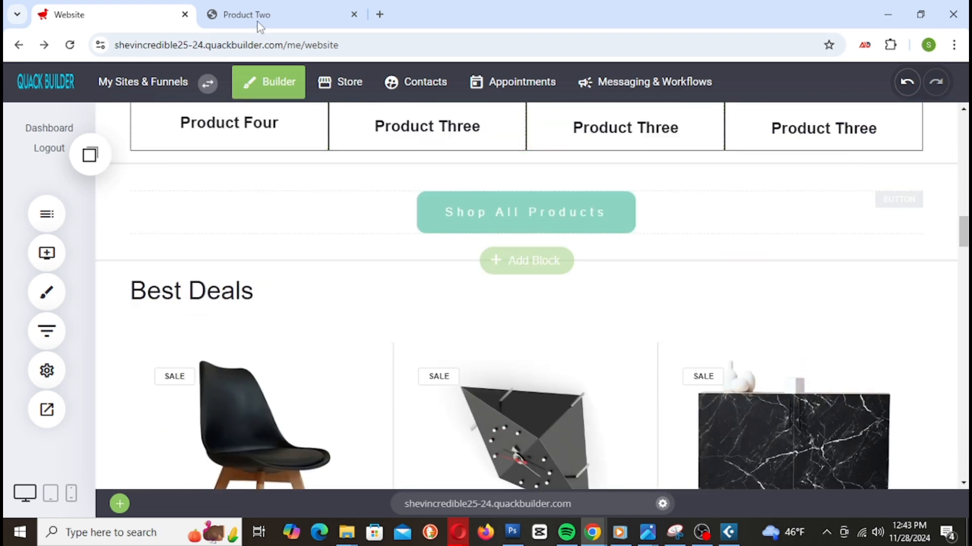
# Step: On the live site, return to the landing page and open the all-products store page
pyautogui.click(243, 14)
pyautogui.scroll(-10, 506, 271)
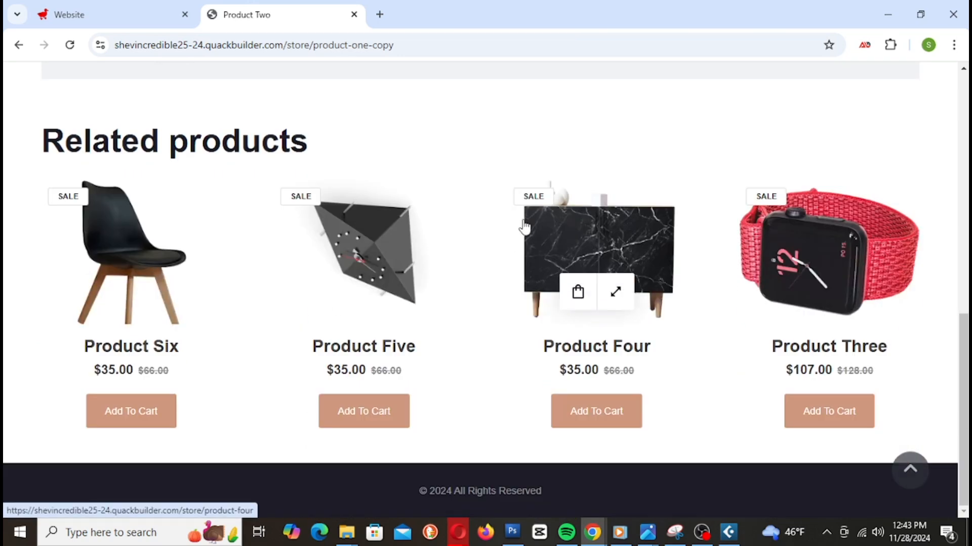
pyautogui.hotkey('alt', 'Left')
pyautogui.scroll(-11, 534, 234)
pyautogui.scroll(3, 533, 238)
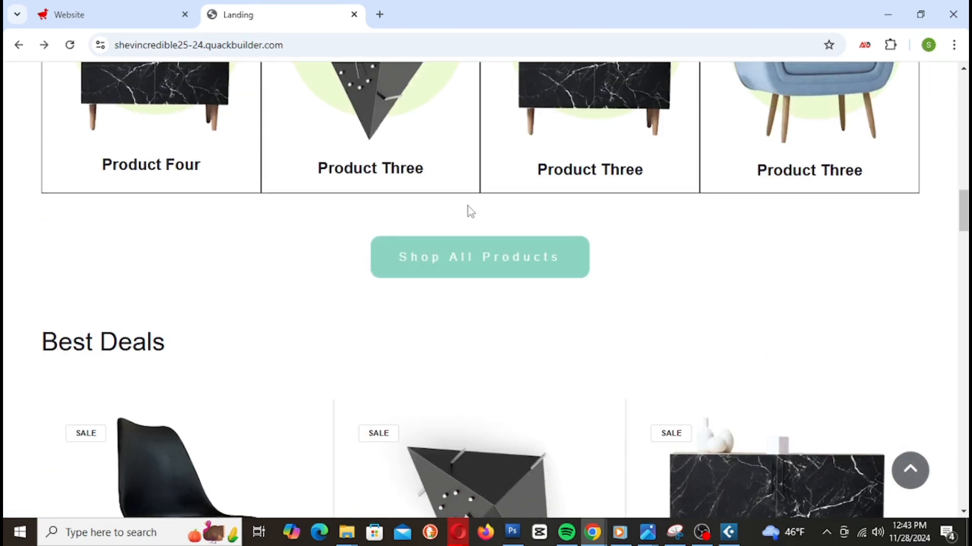
pyautogui.click(477, 267)
pyautogui.scroll(-7, 476, 268)
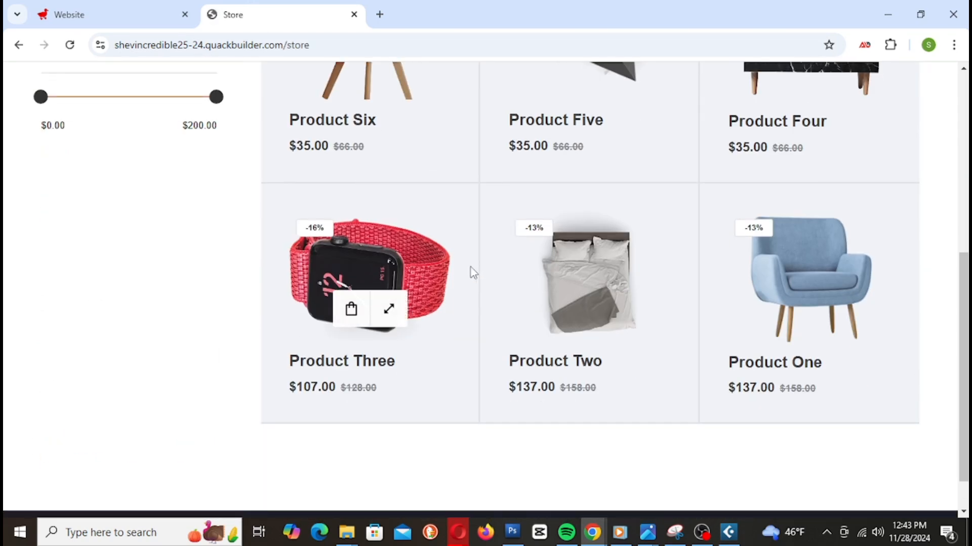
pyautogui.scroll(7, 385, 275)
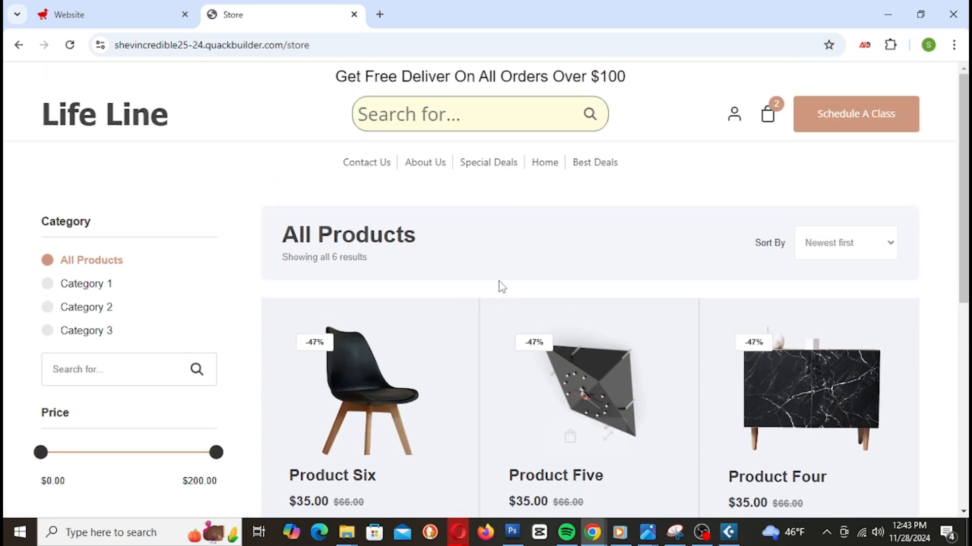
# Step: Copy the 'Product Three' category heading text in the builder
pyautogui.click(98, 16)
pyautogui.scroll(10, 600, 337)
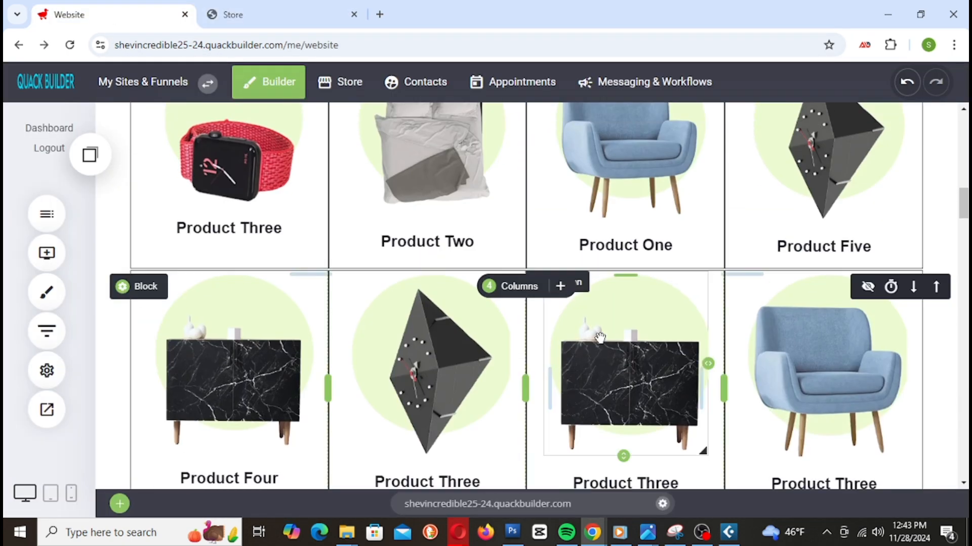
pyautogui.scroll(-7, 600, 336)
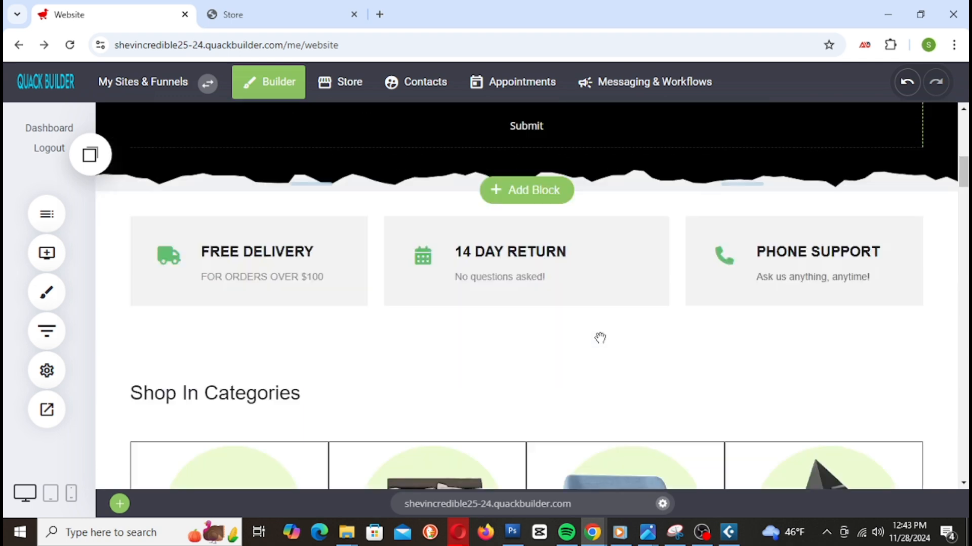
pyautogui.scroll(13, 600, 336)
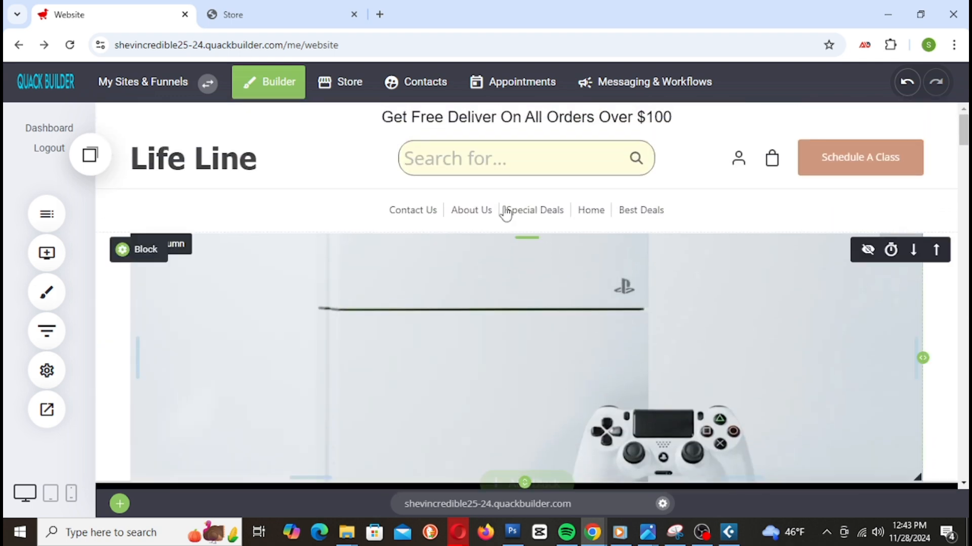
pyautogui.scroll(-8, 408, 316)
pyautogui.scroll(-2, 409, 317)
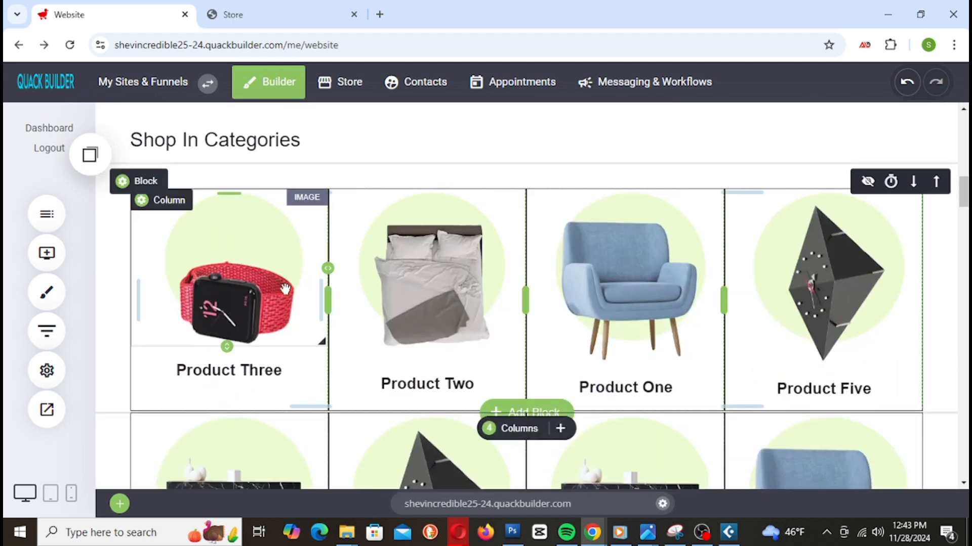
pyautogui.click(250, 373)
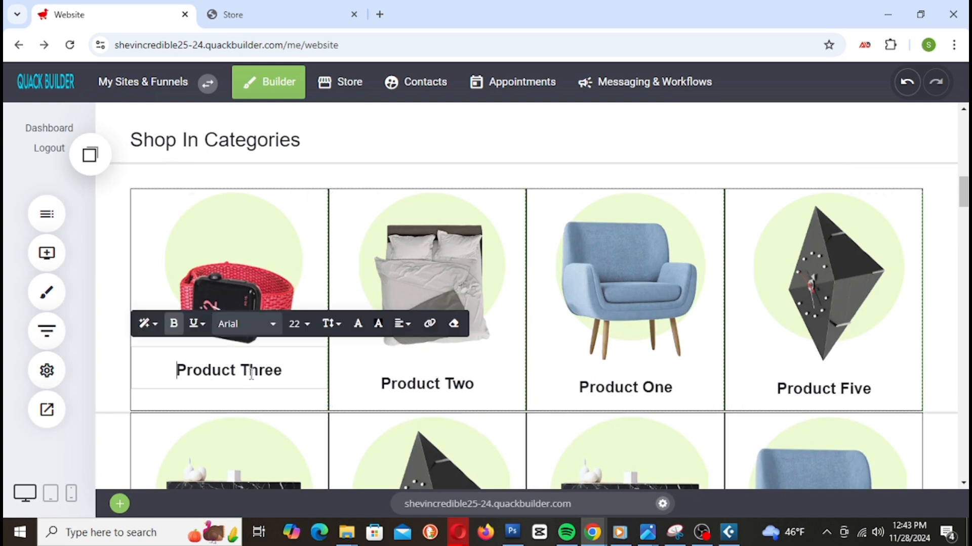
pyautogui.moveTo(183, 364); pyautogui.dragTo(286, 375)
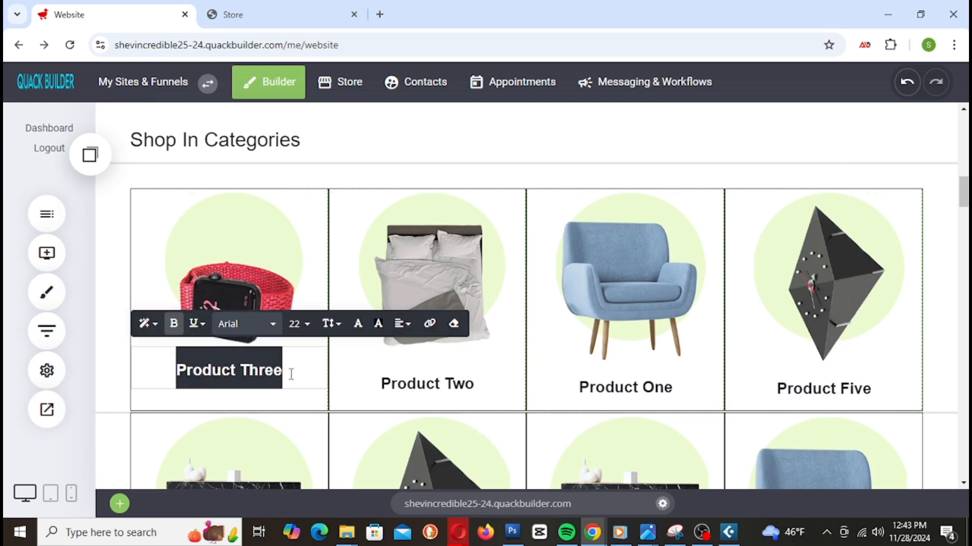
pyautogui.rightClick(285, 375)
pyautogui.click(310, 102)
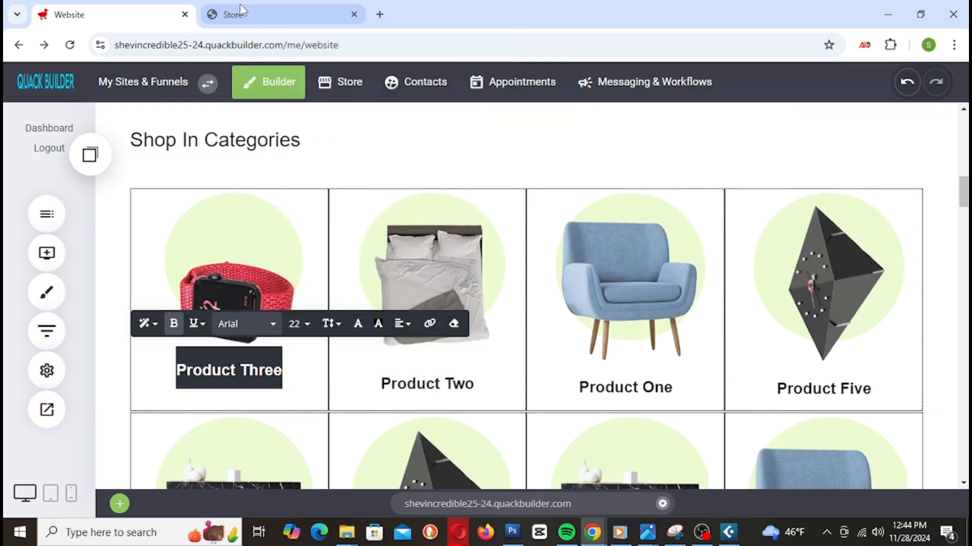
pyautogui.click(239, 13)
# Step: From the Life Line home page, search the store for 'Product Three' and check the result
pyautogui.click(135, 120)
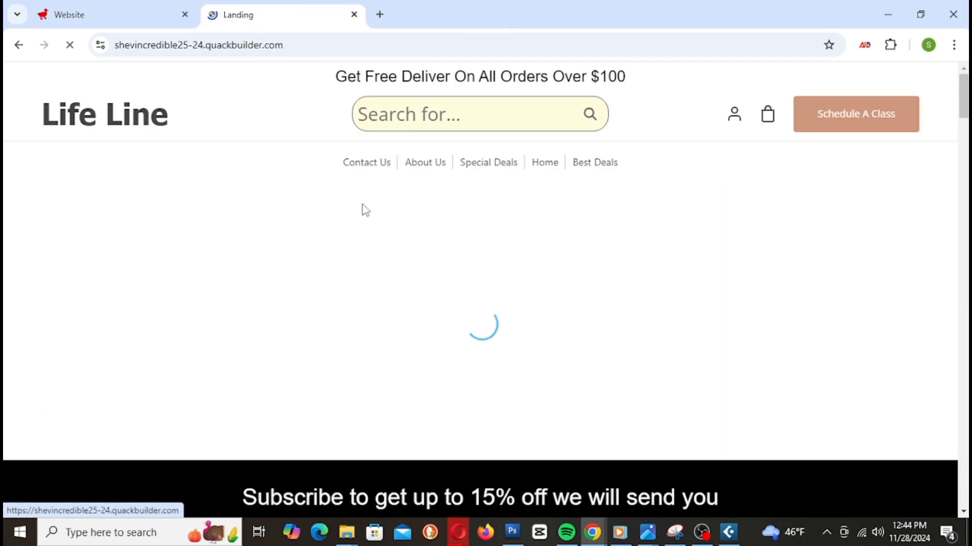
pyautogui.click(430, 123)
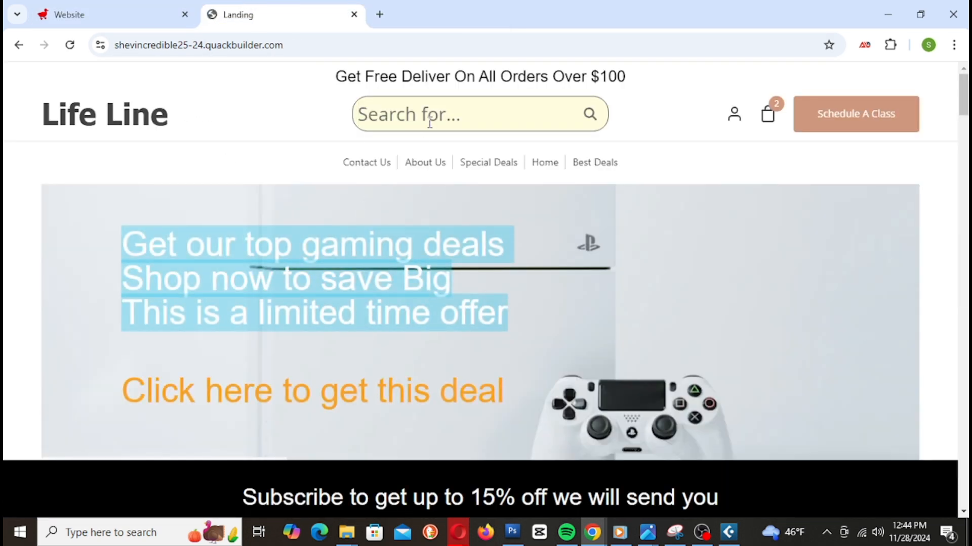
pyautogui.hotkey('ctrl', 'v')
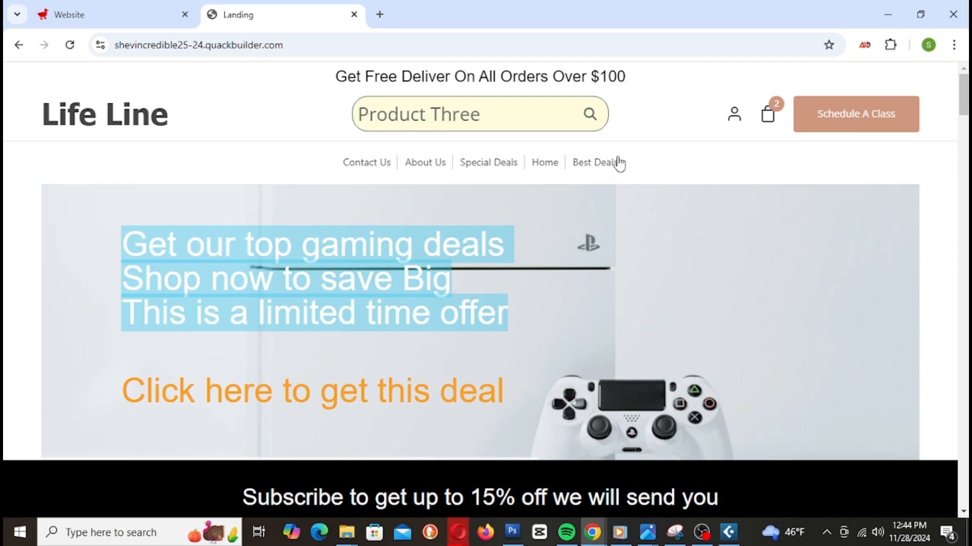
pyautogui.click(589, 118)
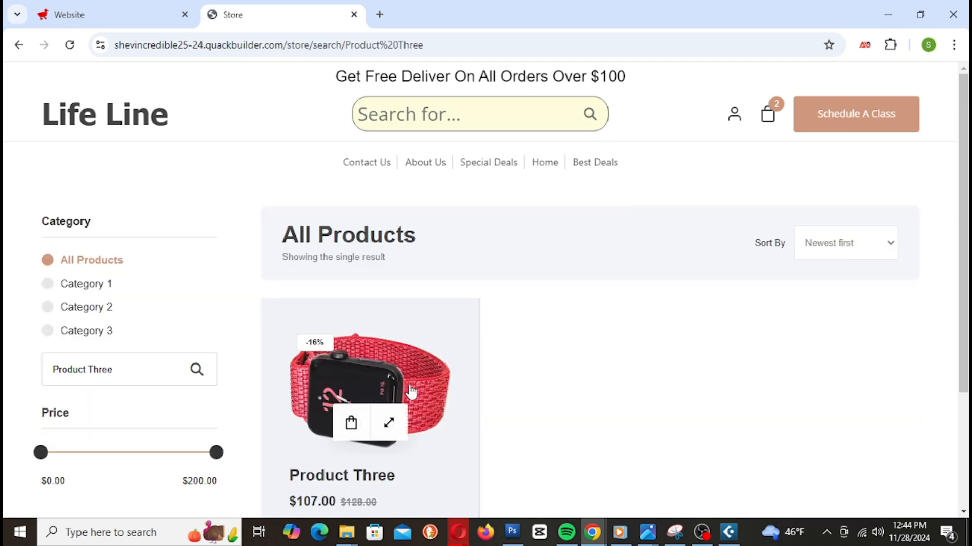
pyautogui.scroll(-3, 392, 352)
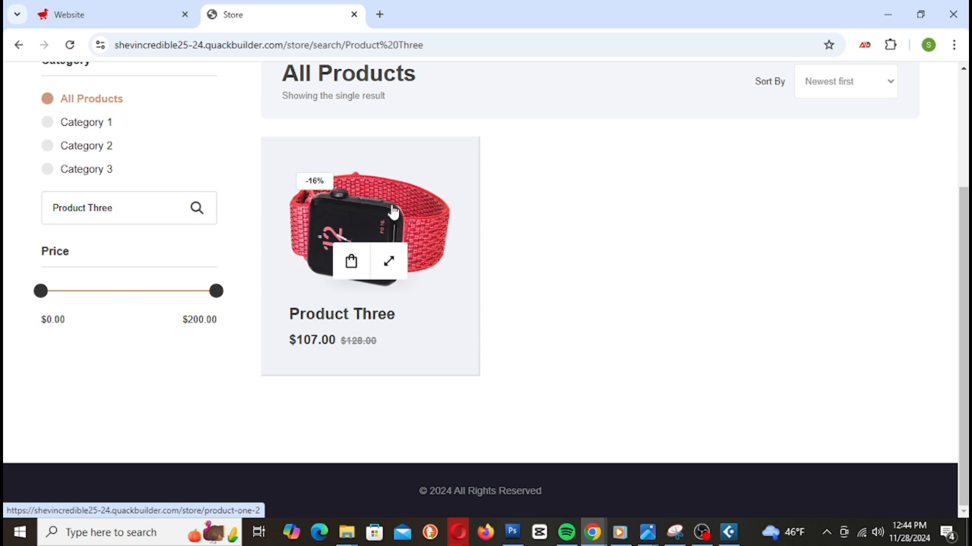
# Step: Replace the search text with 'Product Two' and review its results page
pyautogui.hotkey('alt', 'Left')
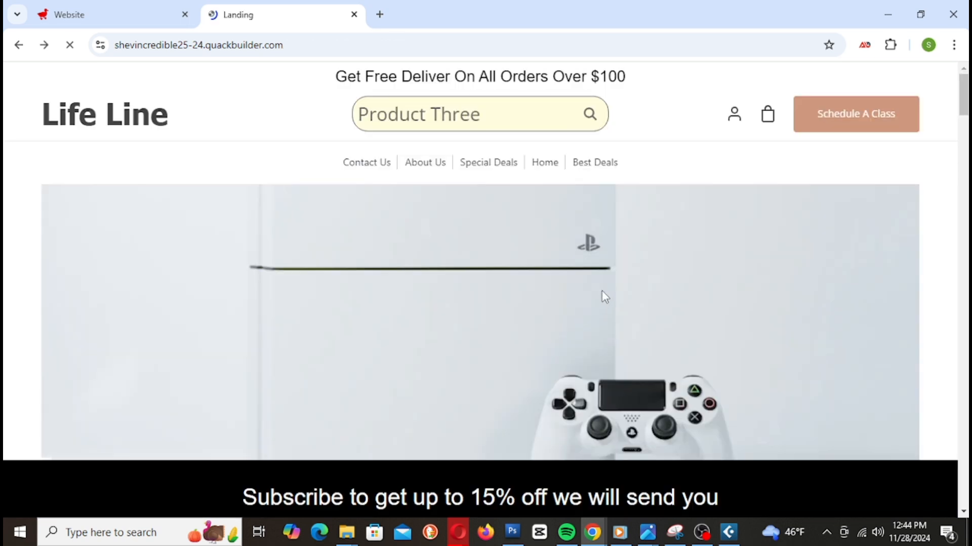
pyautogui.moveTo(481, 116); pyautogui.dragTo(324, 137)
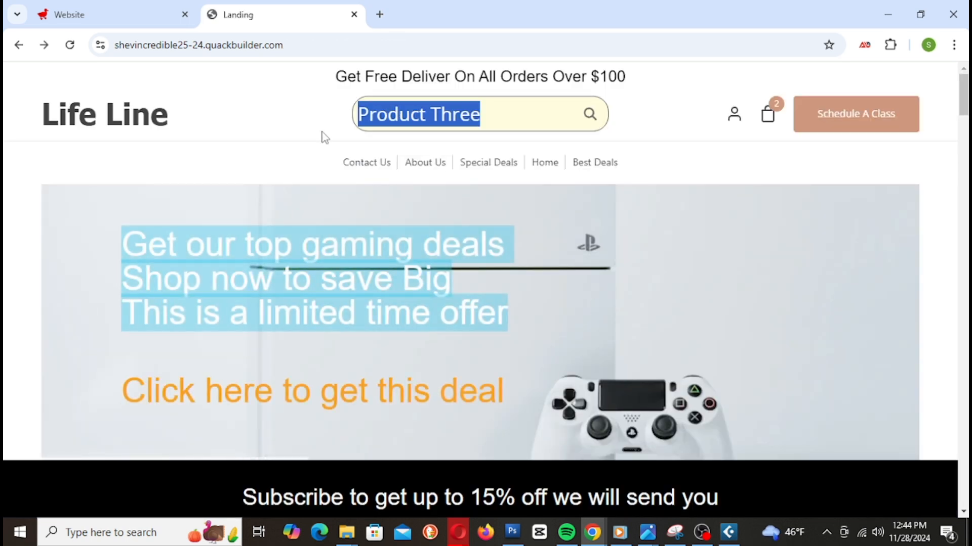
pyautogui.write('P')
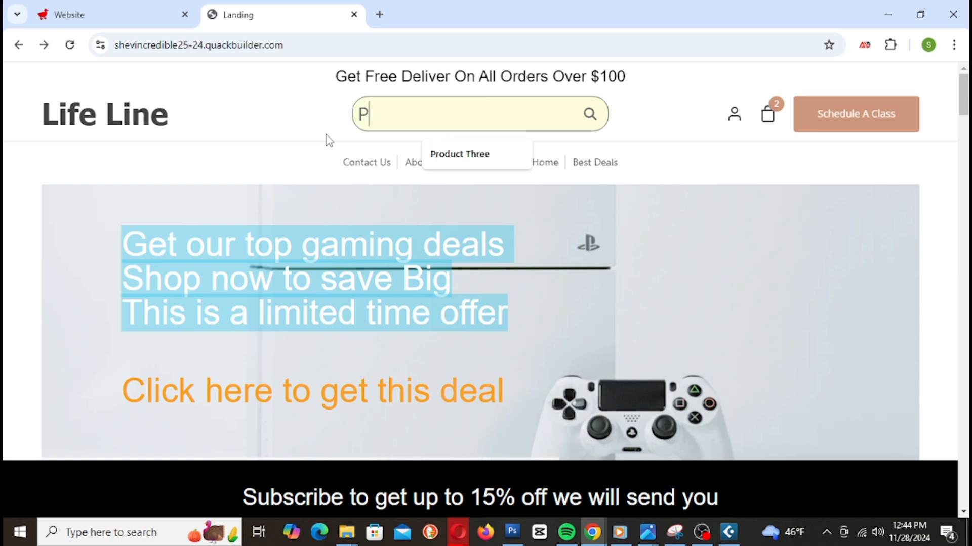
pyautogui.write('roduct')
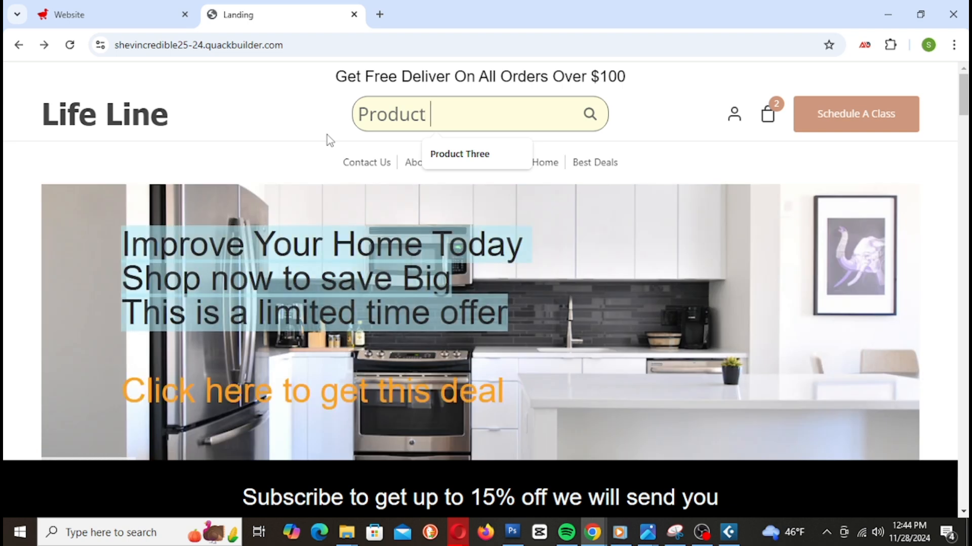
pyautogui.write(' Two')
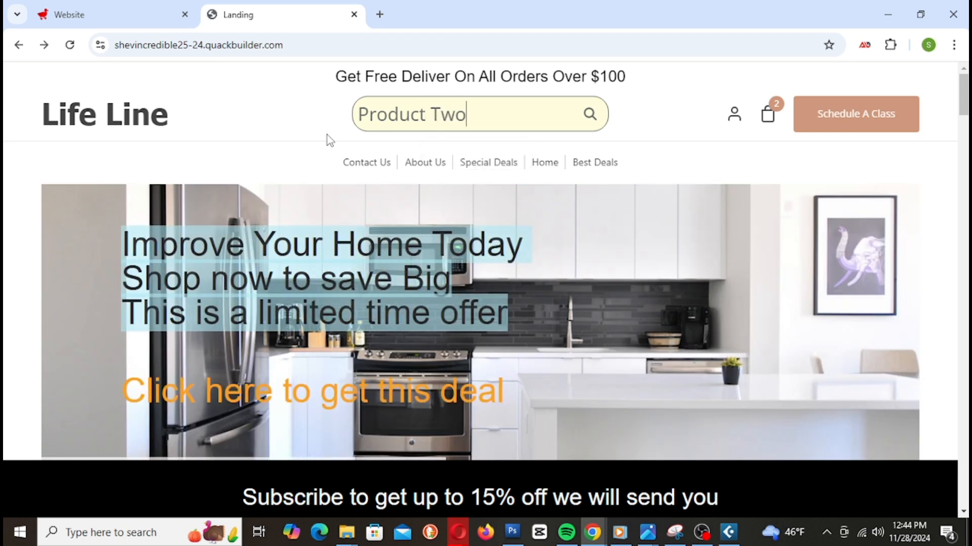
pyautogui.press('Return')
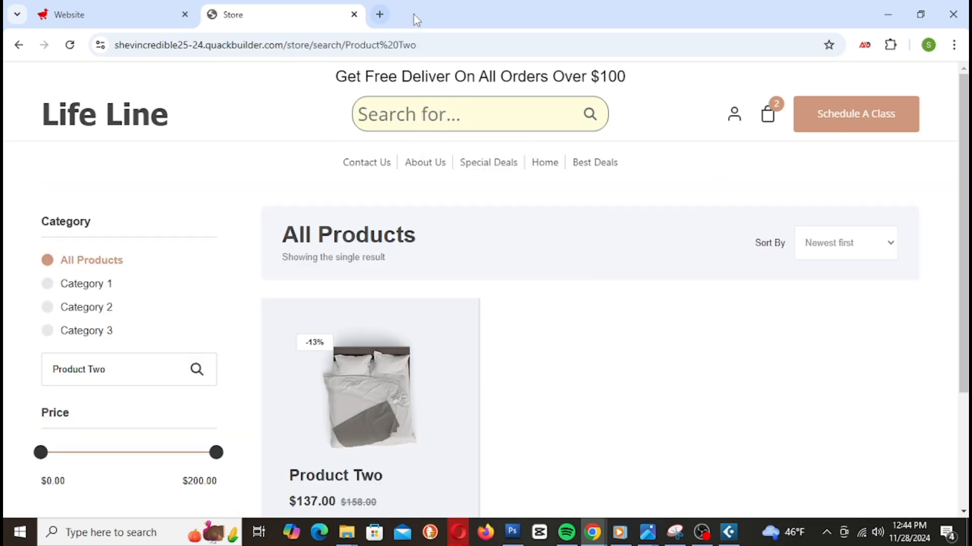
pyautogui.scroll(-1, 562, 263)
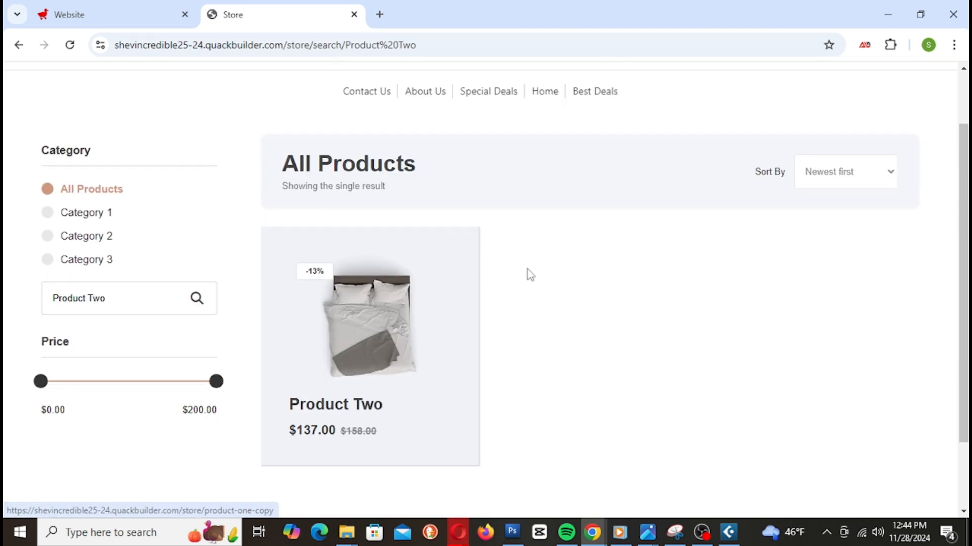
pyautogui.scroll(1, 531, 367)
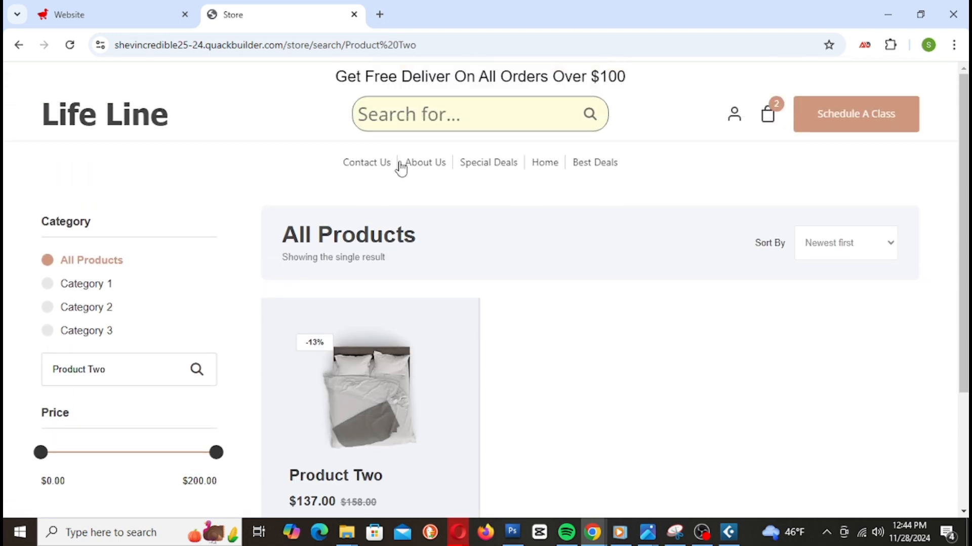
# Step: Shorten the search to 'Product' and confirm all six products are listed
pyautogui.click(400, 163)
pyautogui.doubleClick(435, 120)
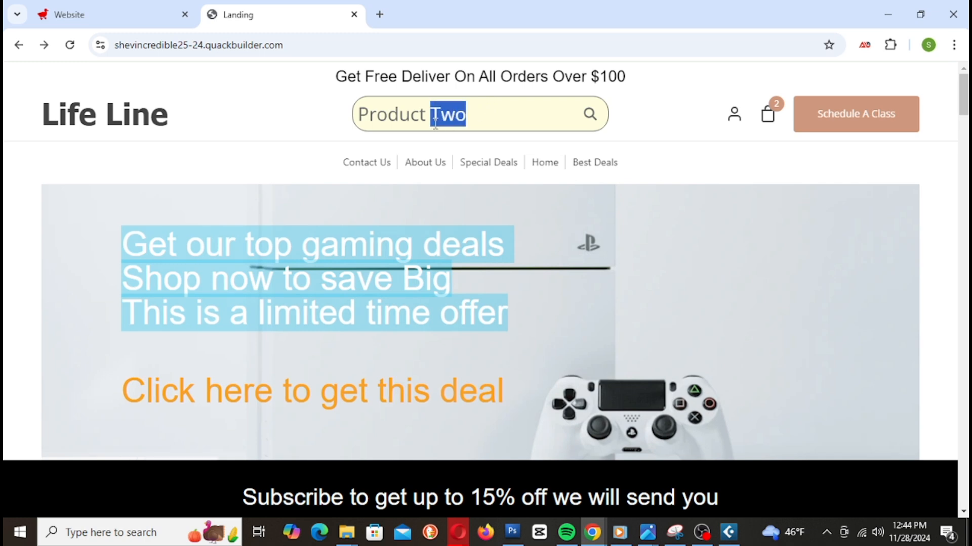
pyautogui.press('BackSpace')
pyautogui.press('Return')
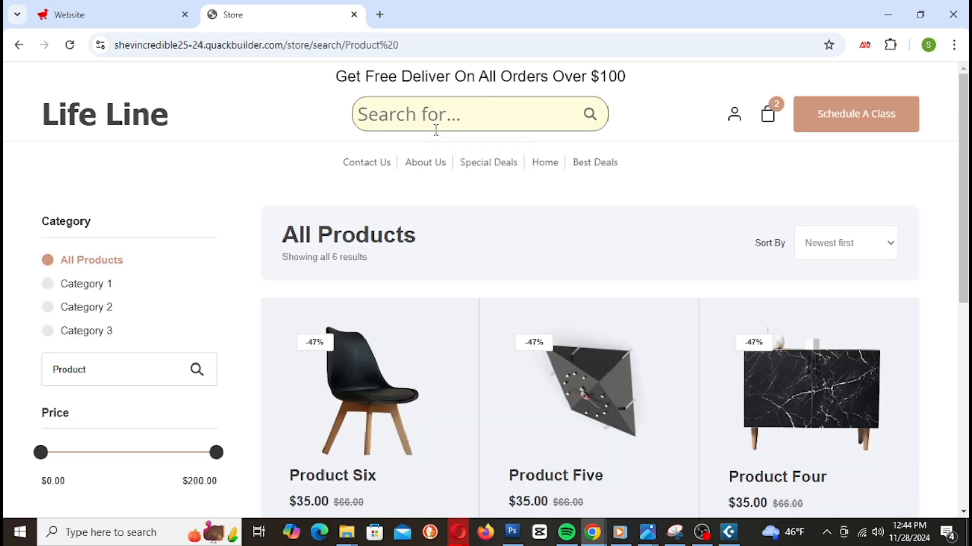
pyautogui.scroll(-8, 576, 318)
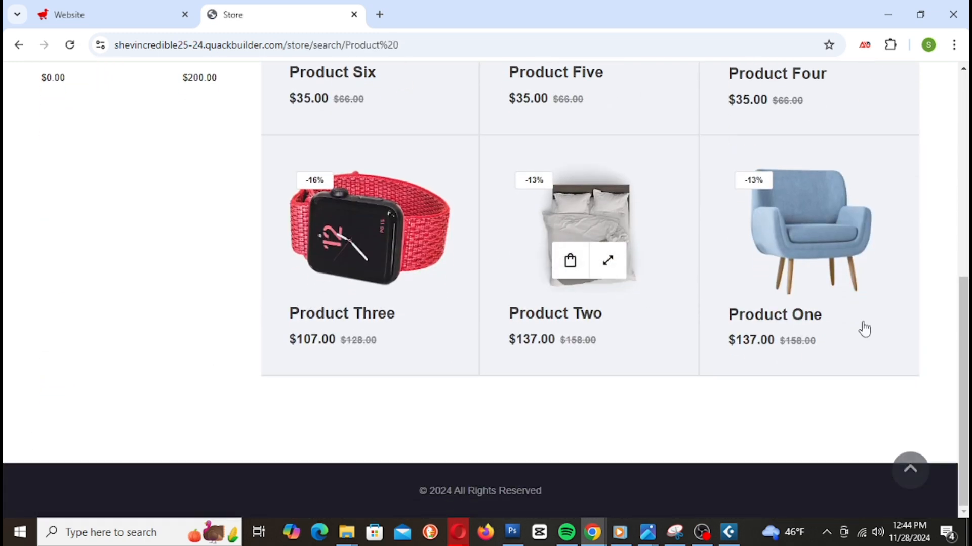
pyautogui.scroll(1, 705, 369)
pyautogui.scroll(7, 704, 367)
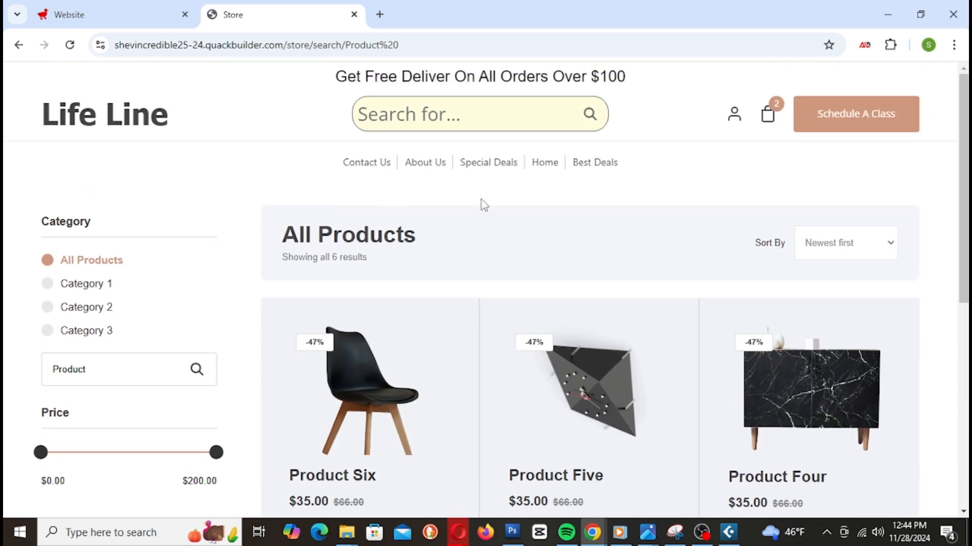
pyautogui.scroll(-2, 544, 319)
pyautogui.scroll(2, 547, 332)
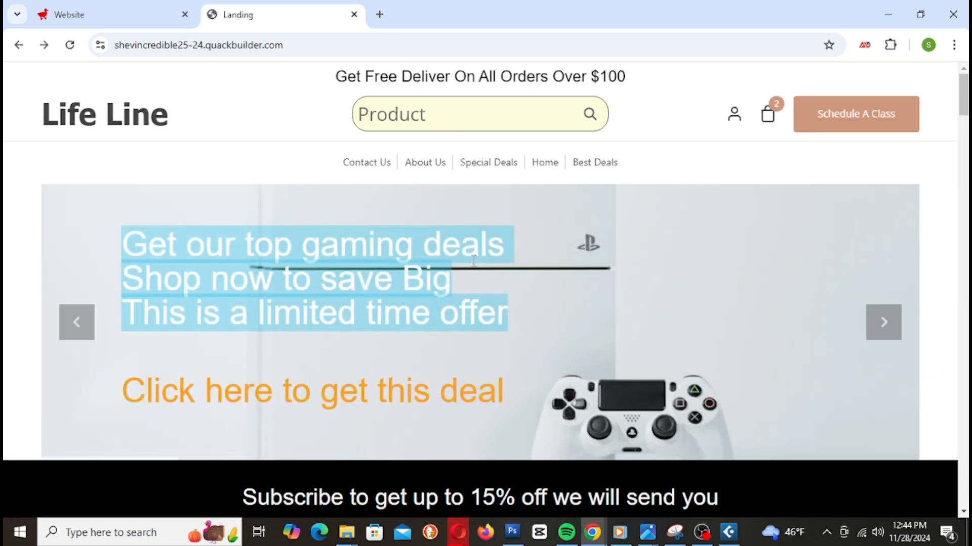
# Step: Dismiss the search suggestions and scroll through the Life Line landing page sections
pyautogui.click(445, 127)
pyautogui.doubleClick(391, 128)
pyautogui.click(725, 141)
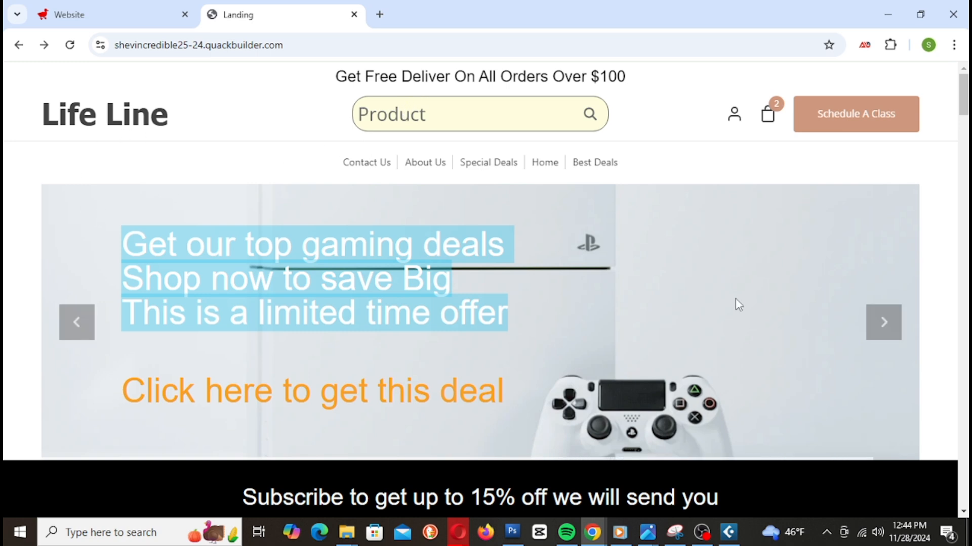
pyautogui.scroll(-10, 703, 342)
pyautogui.scroll(5, 694, 325)
pyautogui.scroll(5, 694, 321)
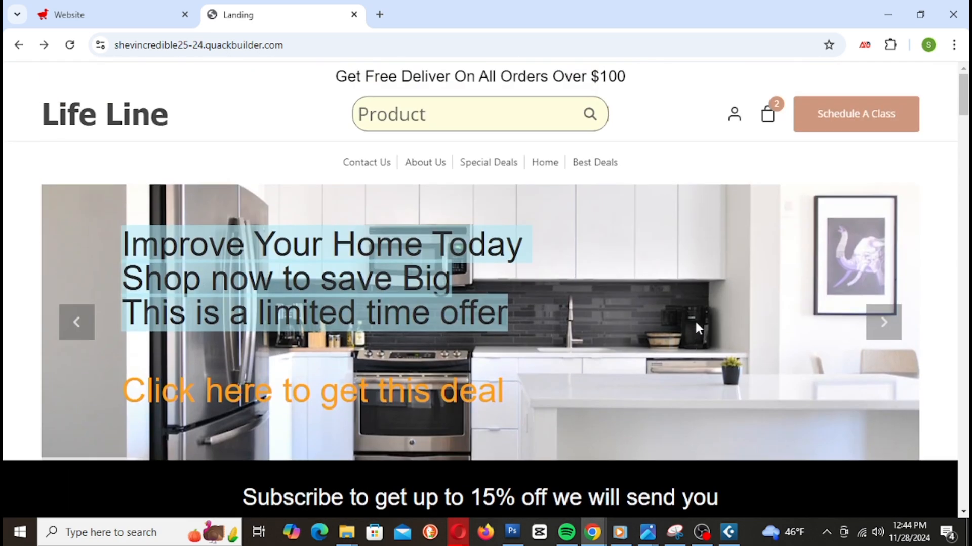
pyautogui.scroll(-4, 694, 320)
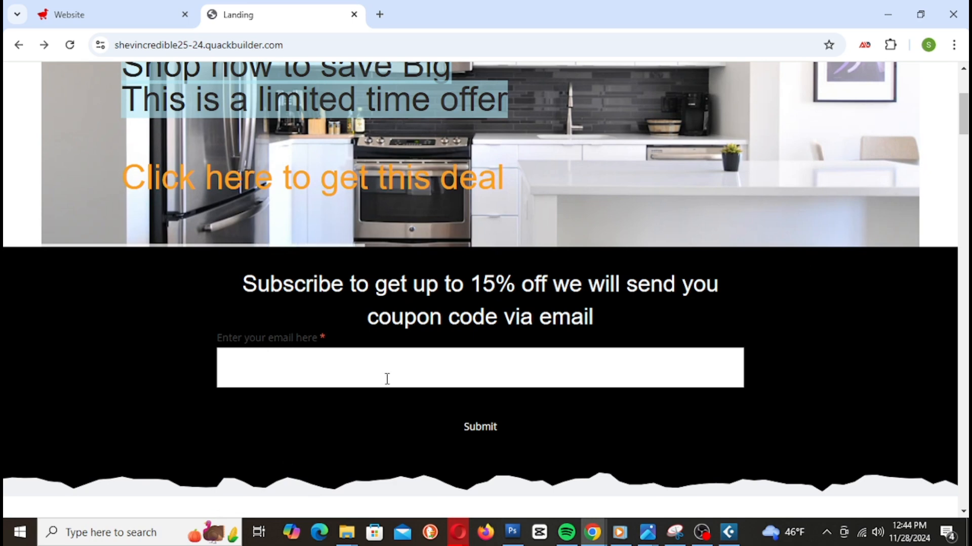
pyautogui.scroll(4, 631, 330)
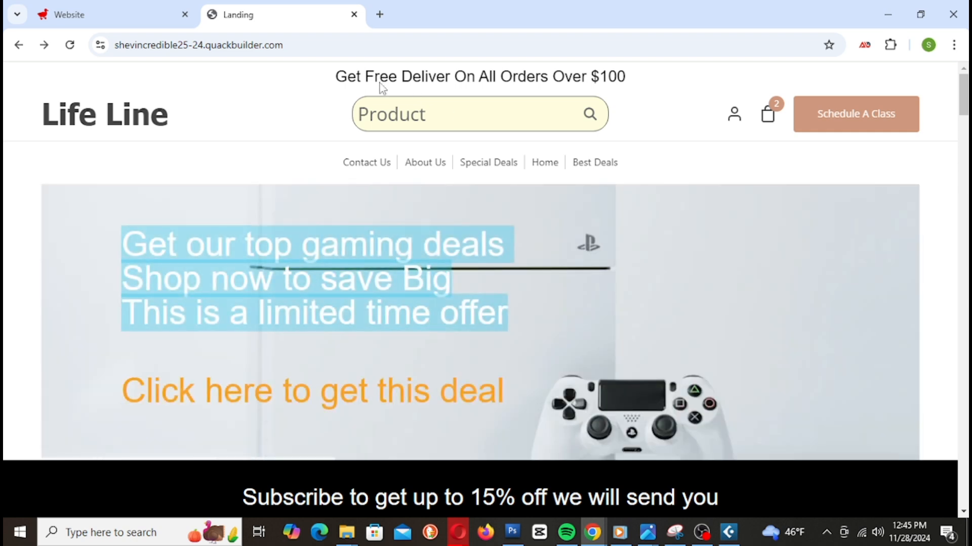
# Step: Review the Schedule A Class booking page with its date and time picker
pyautogui.click(827, 131)
pyautogui.scroll(-5, 874, 360)
pyautogui.scroll(6, 792, 310)
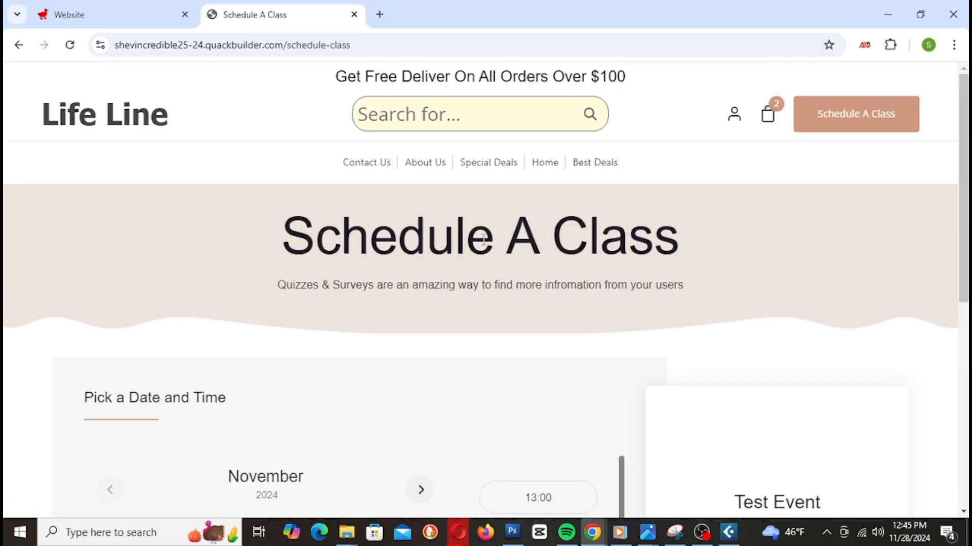
pyautogui.hotkey('alt', 'Left')
# Step: Return to the website builder and open the Store section's Setup Your Store page
pyautogui.click(130, 20)
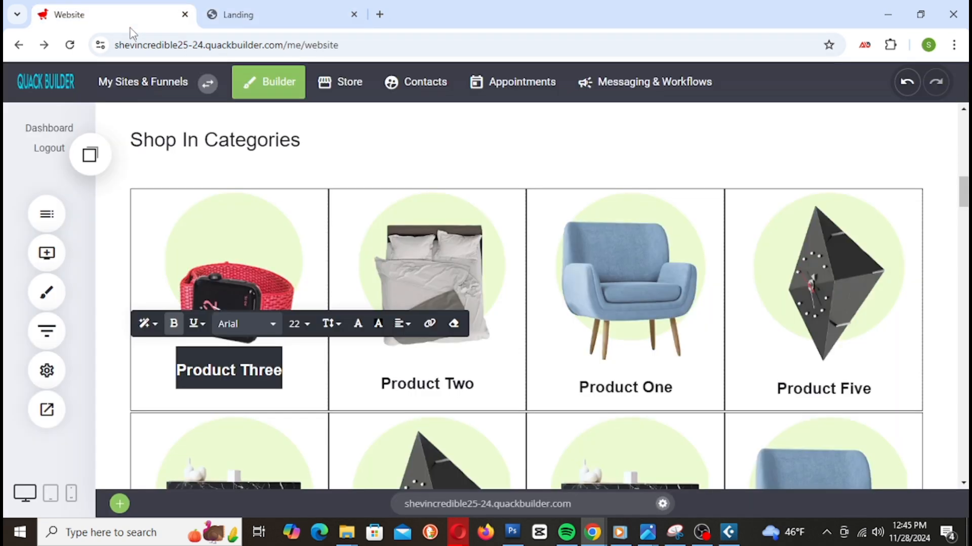
pyautogui.click(335, 97)
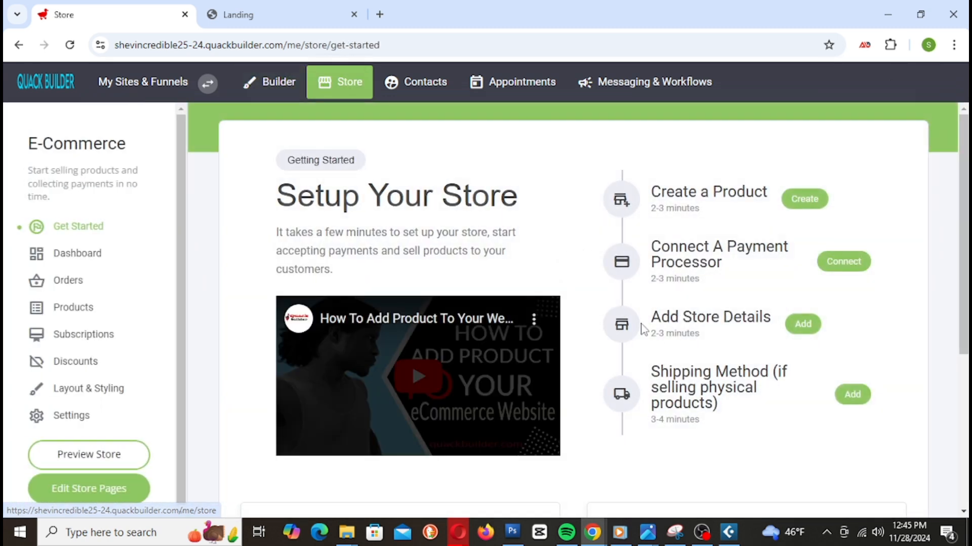
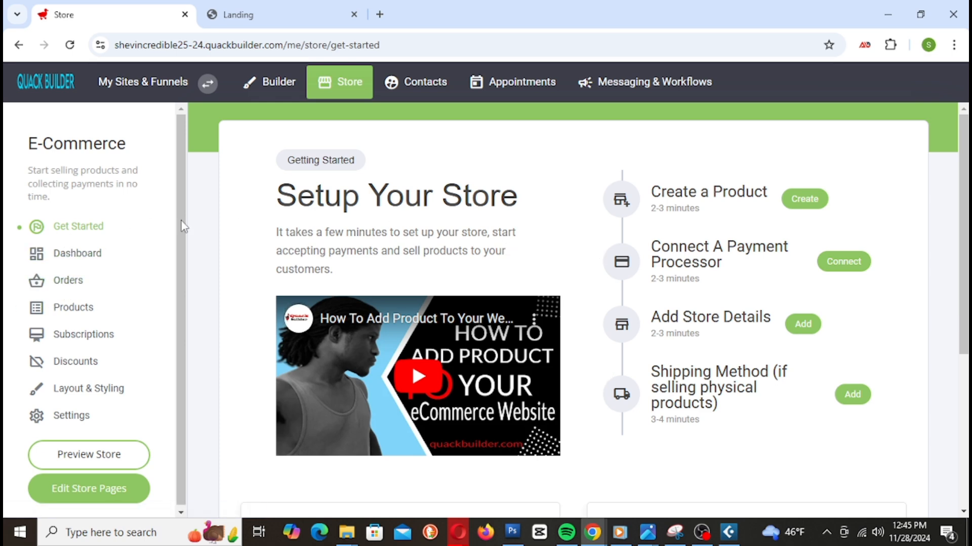
# Step: Check the store dashboard's 0 orders and $0.00 average order value, then open Orders
pyautogui.click(70, 263)
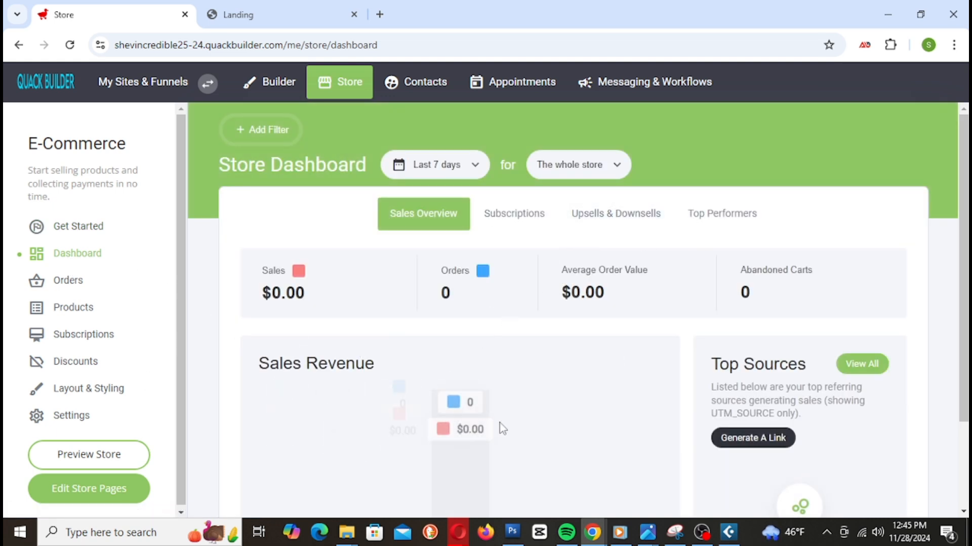
pyautogui.scroll(-2, 607, 405)
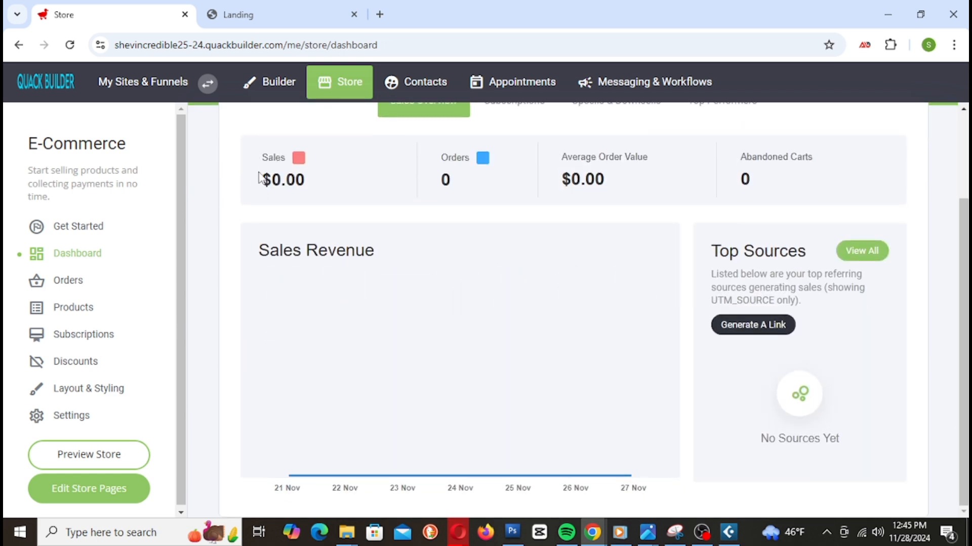
pyautogui.moveTo(429, 183); pyautogui.dragTo(453, 179)
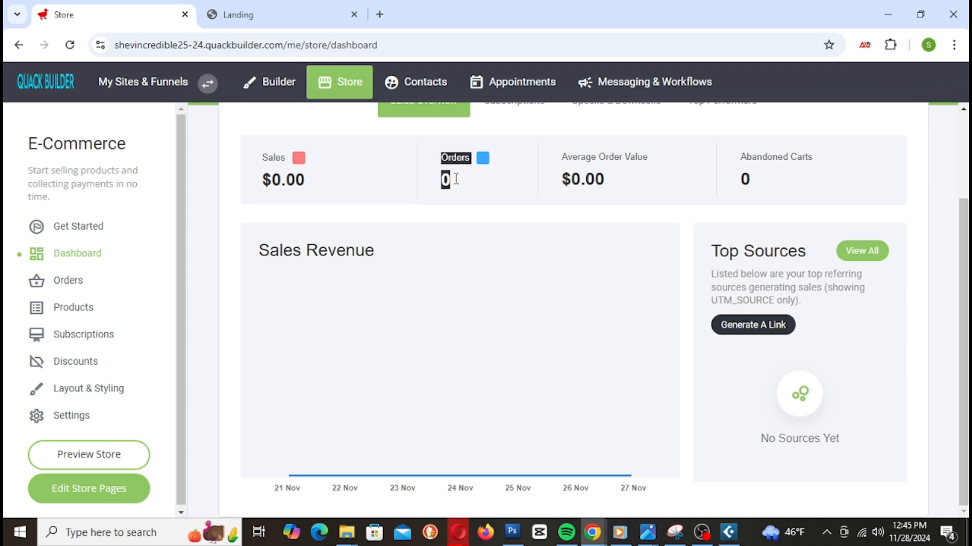
pyautogui.moveTo(563, 170); pyautogui.dragTo(644, 184)
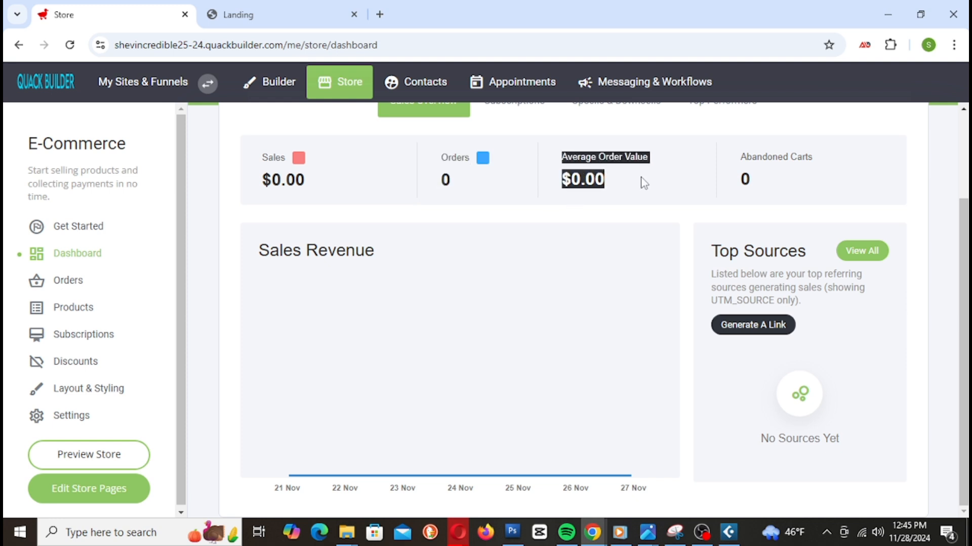
pyautogui.click(644, 183)
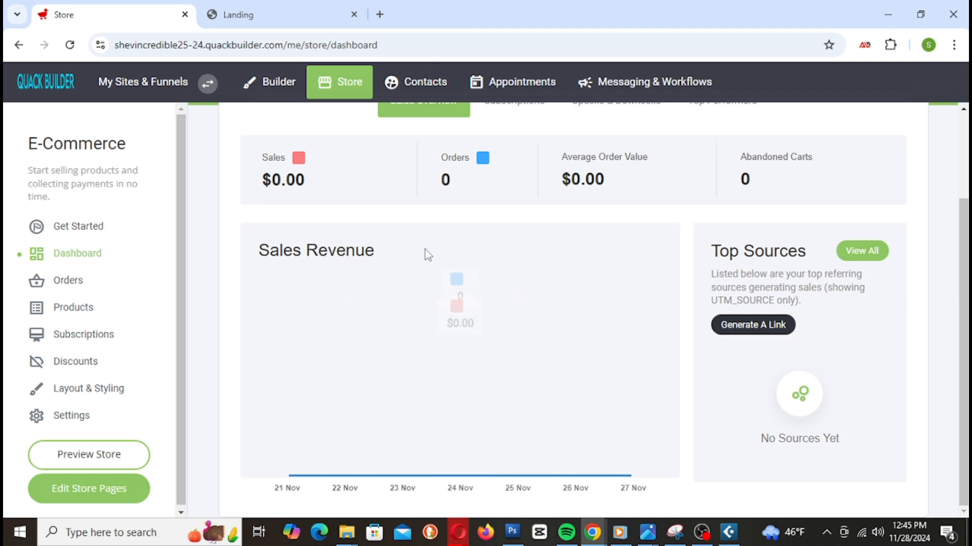
pyautogui.click(78, 289)
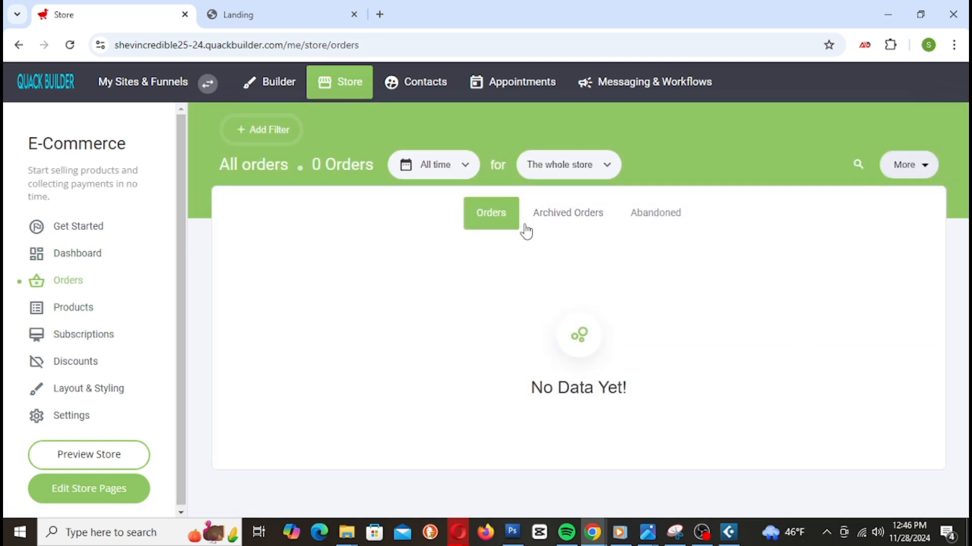
# Step: Check the Archived and Abandoned order tabs, which are both empty
pyautogui.click(564, 228)
pyautogui.click(639, 232)
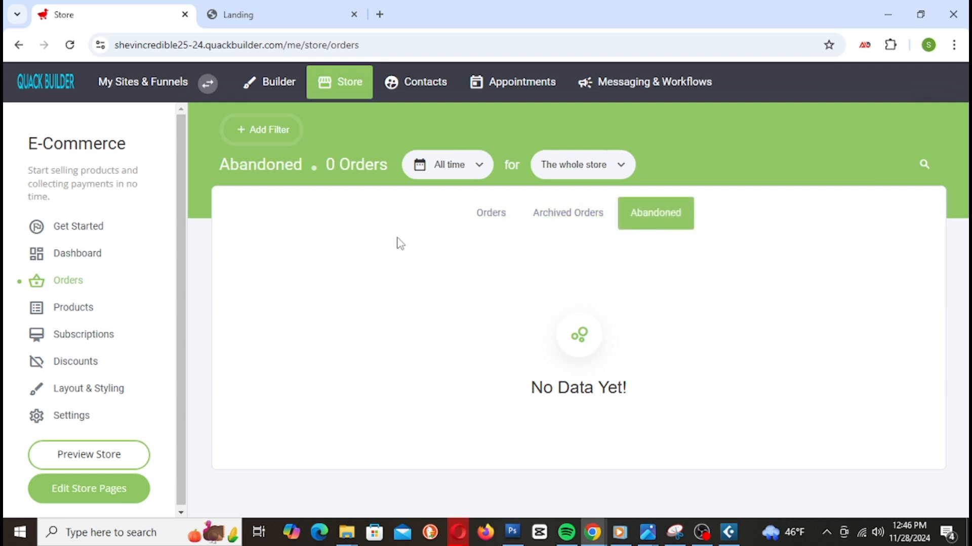
pyautogui.click(487, 223)
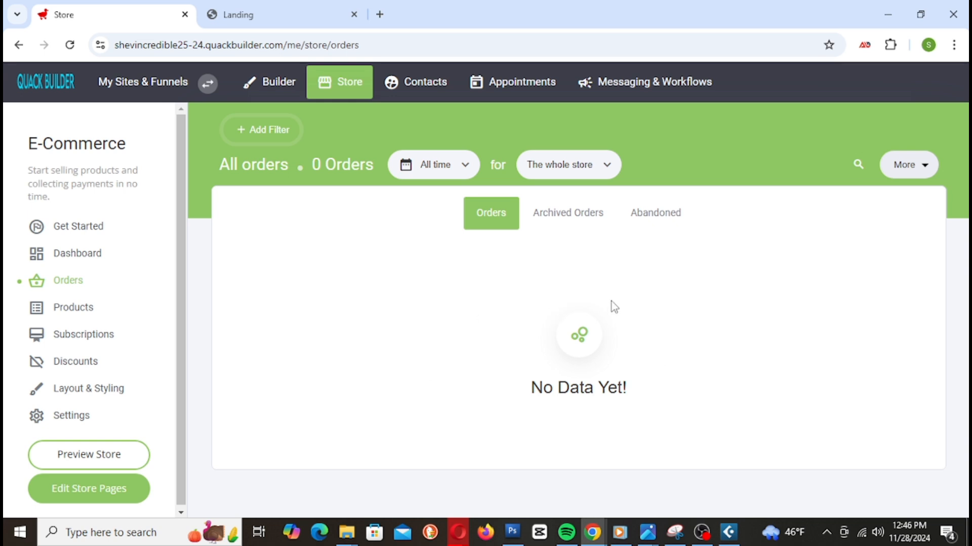
pyautogui.click(653, 217)
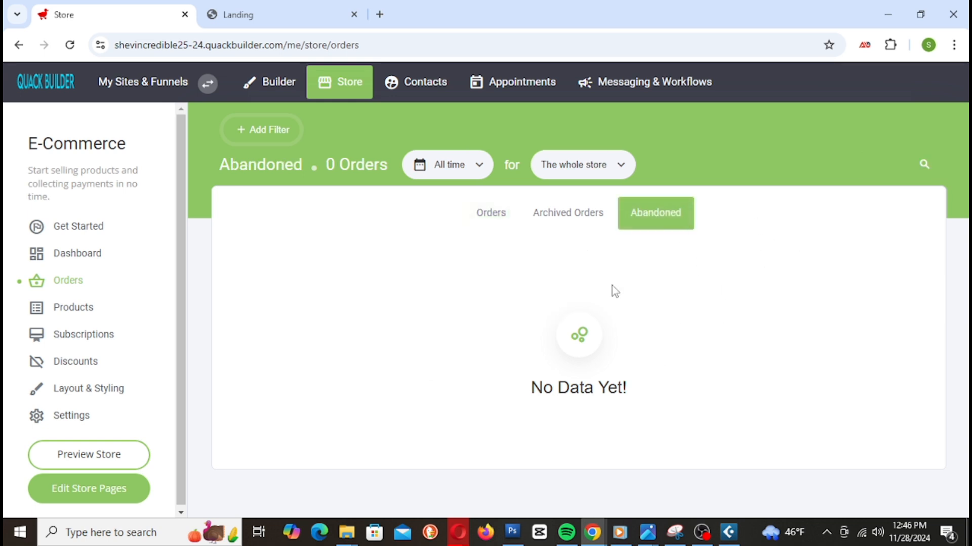
pyautogui.click(487, 218)
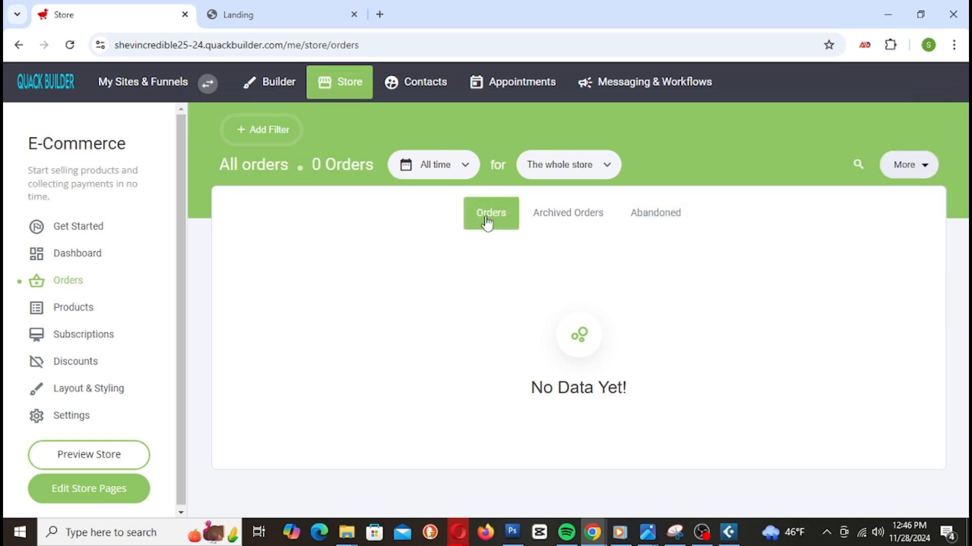
# Step: Browse the six store products, try Add Product, then go to Subscriptions
pyautogui.click(89, 321)
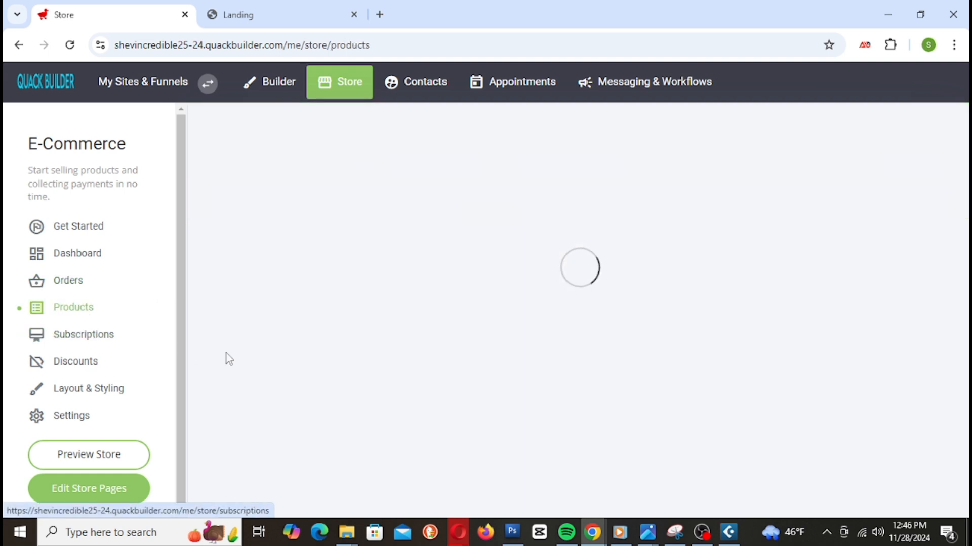
pyautogui.scroll(-1, 469, 258)
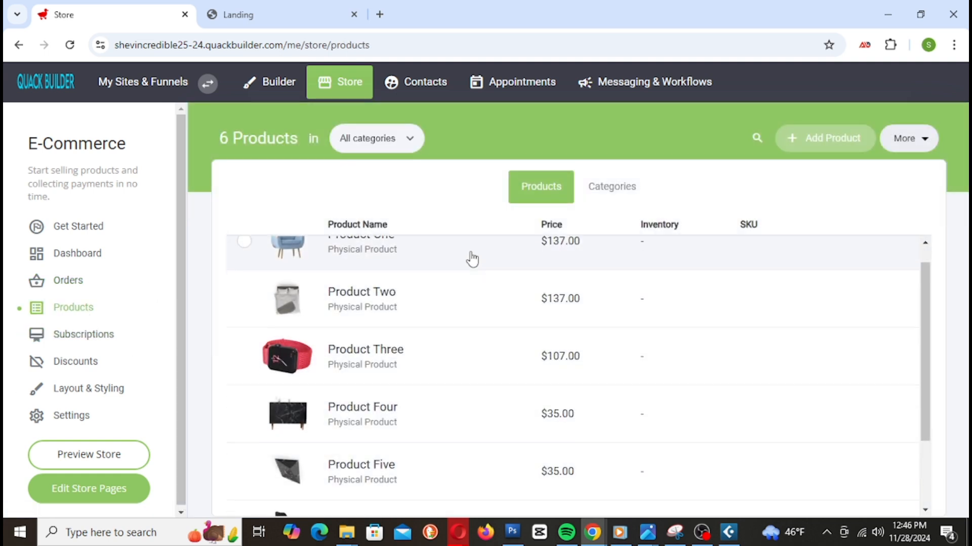
pyautogui.scroll(1, 494, 314)
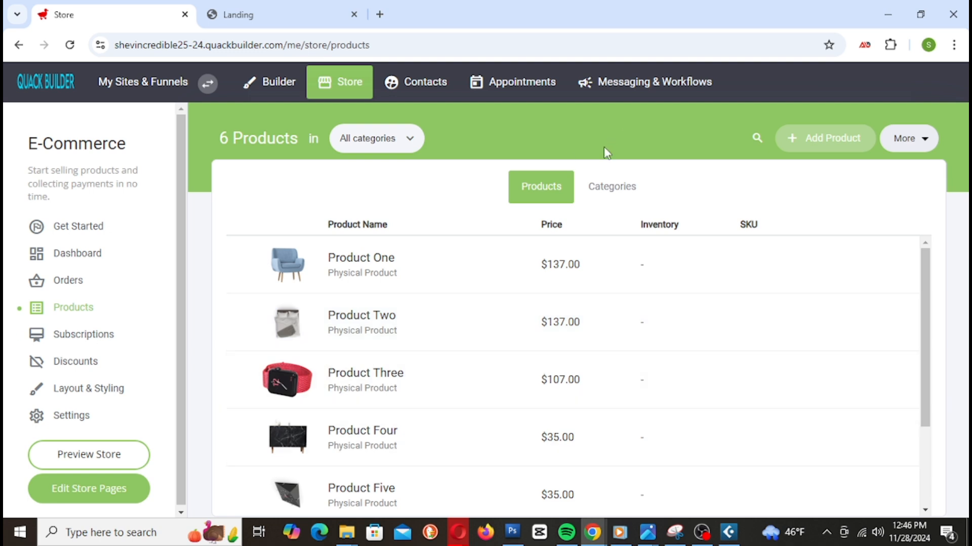
pyautogui.click(835, 147)
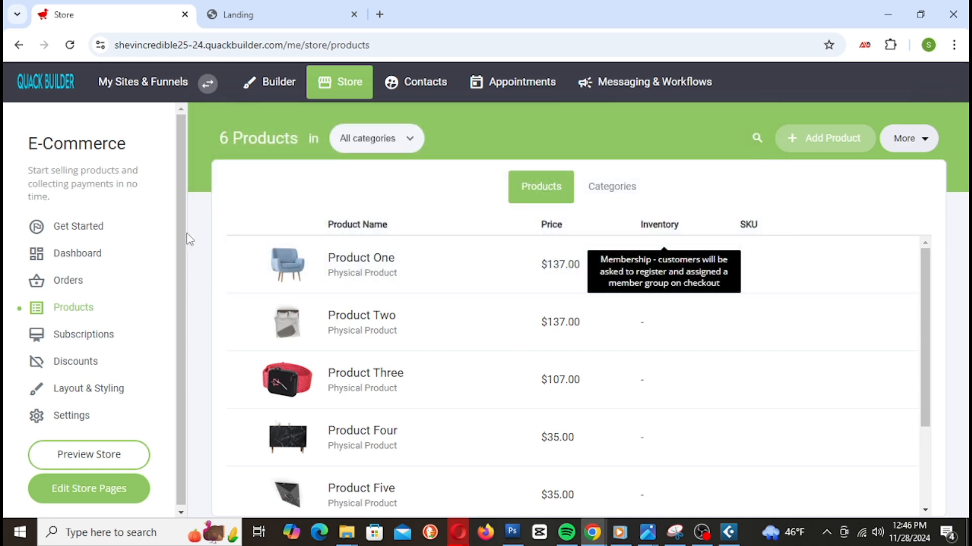
pyautogui.click(80, 346)
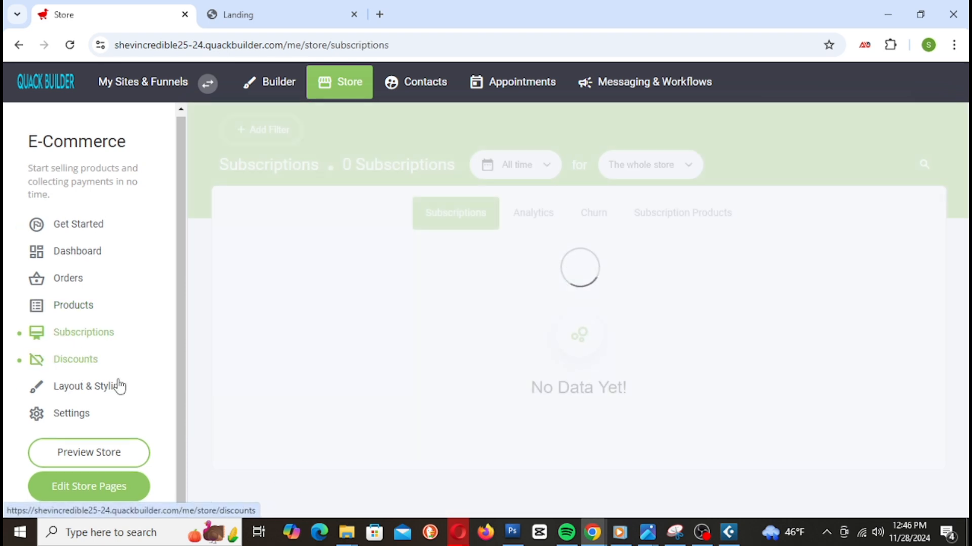
# Step: View the SPRING30 discount, cancel a new discount, and go to Layout & Styling
pyautogui.click(82, 361)
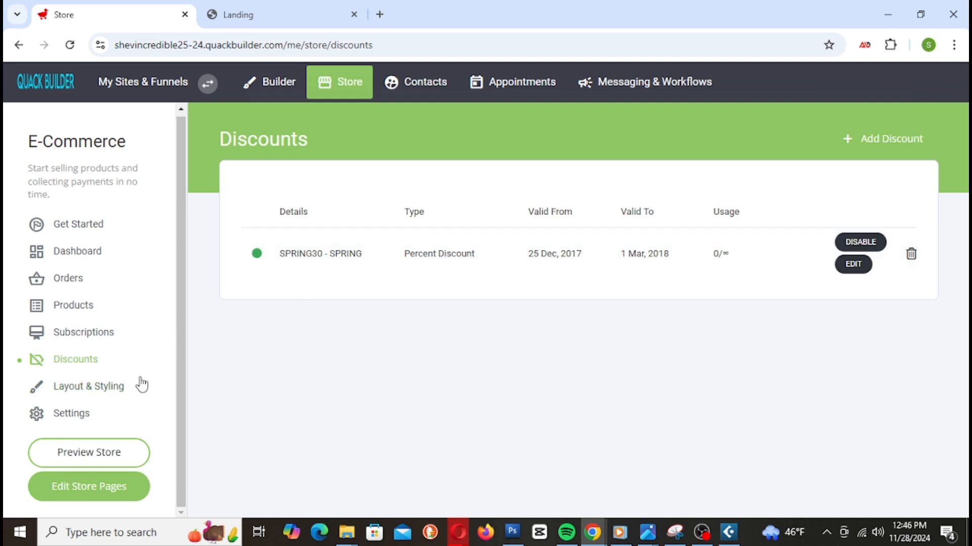
pyautogui.click(905, 137)
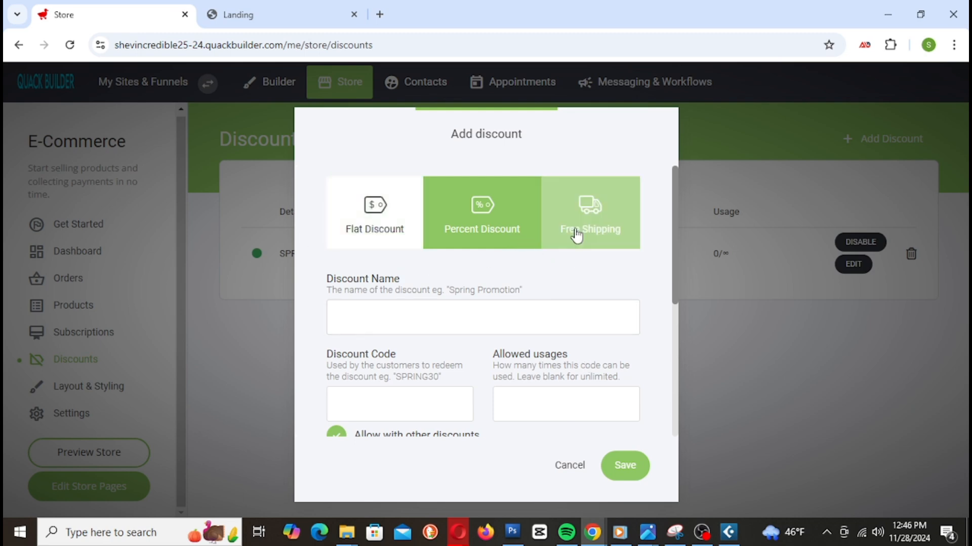
pyautogui.click(580, 464)
pyautogui.click(112, 390)
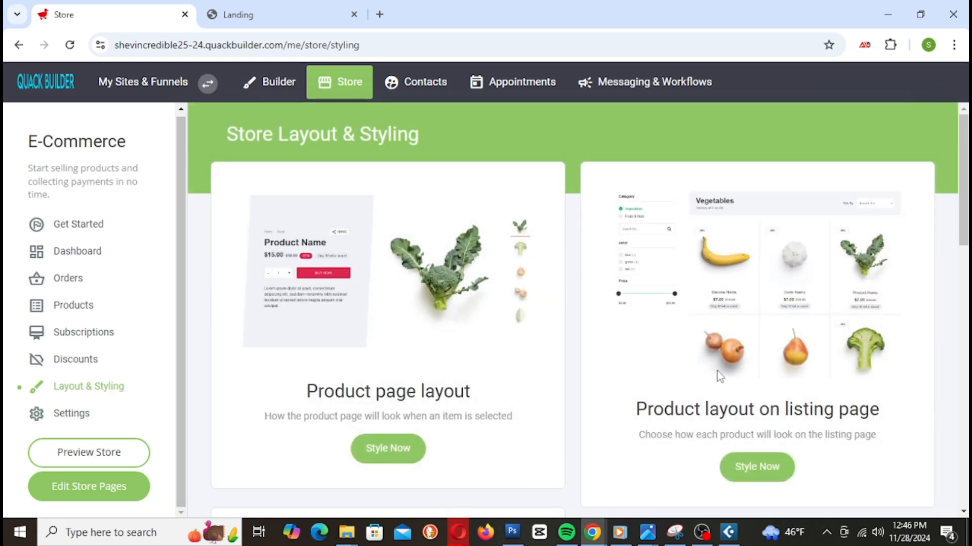
# Step: Scan the layout options, then check the live site's shopping cart and checkout
pyautogui.scroll(-15, 720, 376)
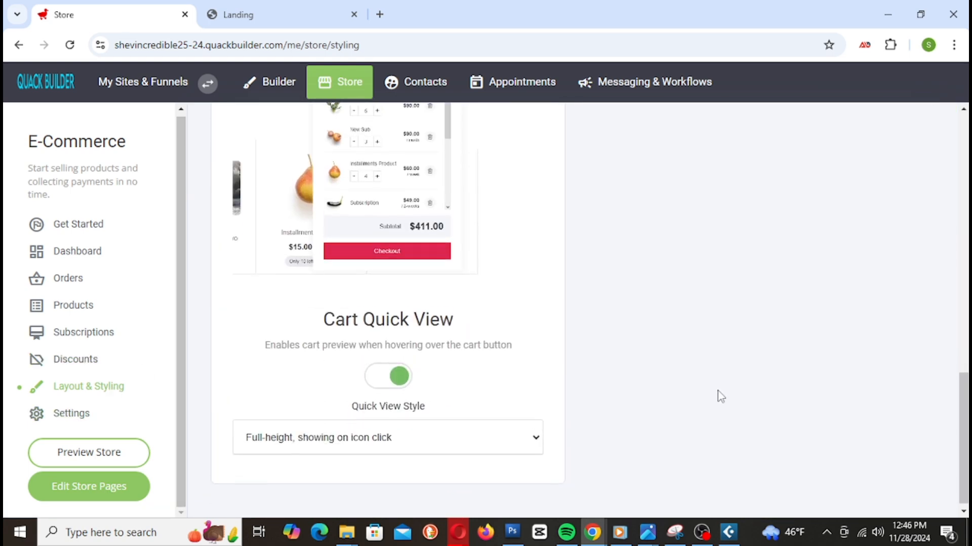
pyautogui.scroll(10, 721, 396)
pyautogui.scroll(5, 526, 339)
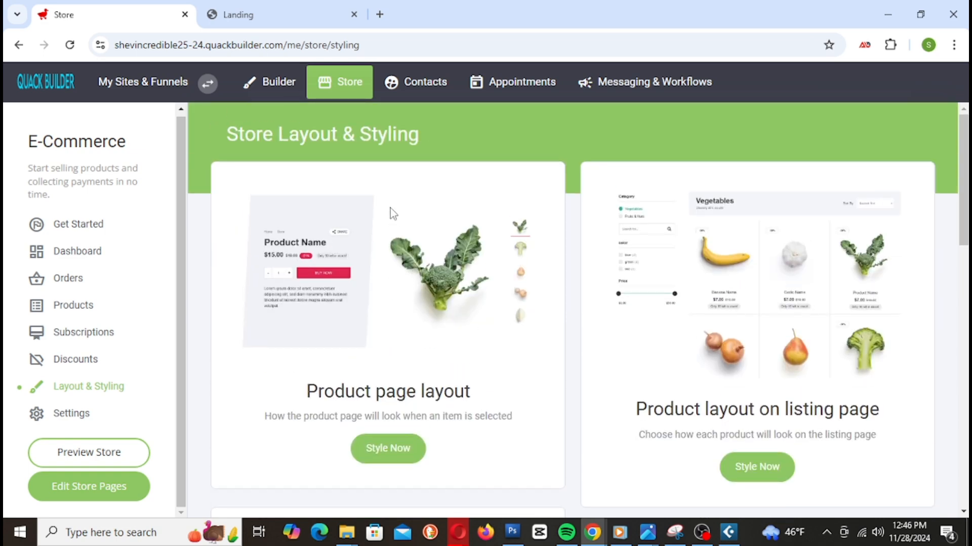
pyautogui.click(267, 20)
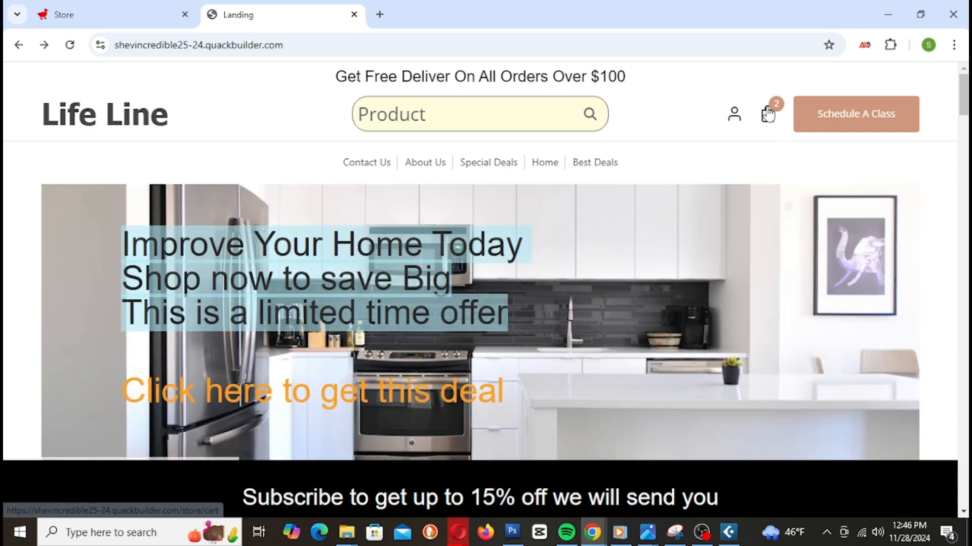
pyautogui.click(768, 115)
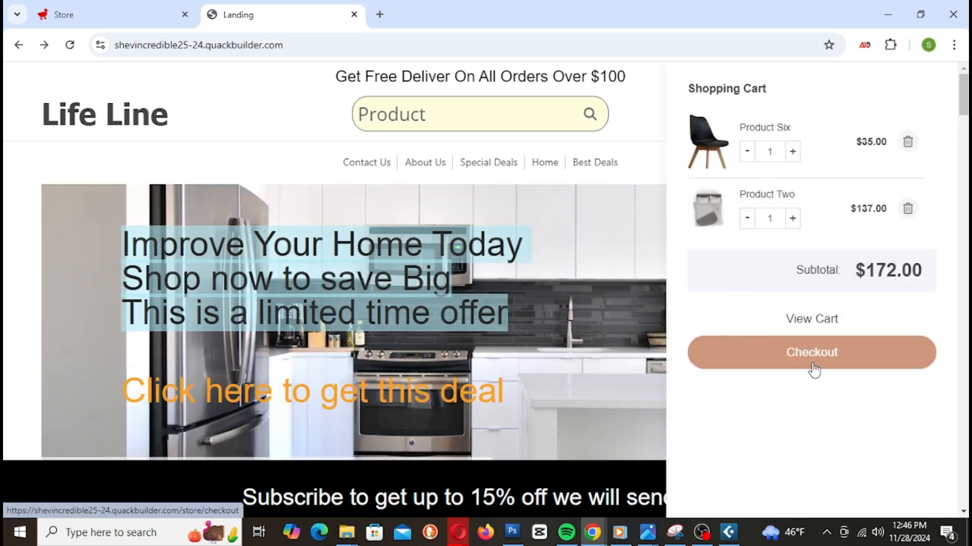
pyautogui.click(812, 354)
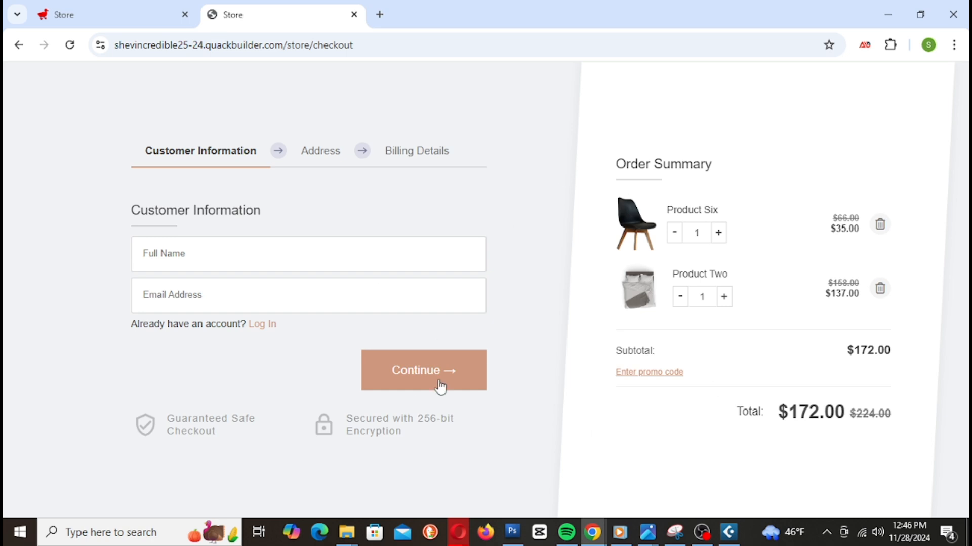
# Step: Return to Layout & Styling, scroll through it, and open store Settings
pyautogui.click(108, 19)
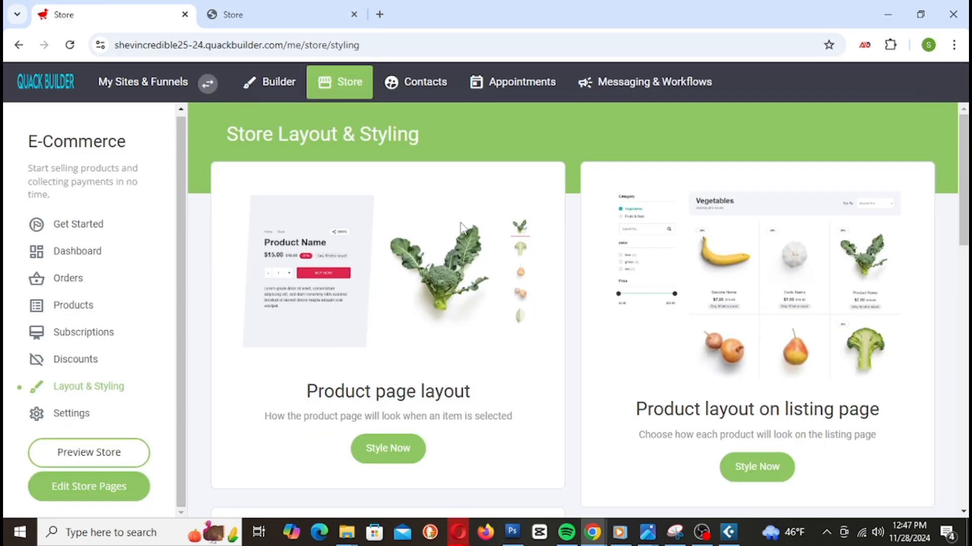
pyautogui.scroll(-15, 390, 293)
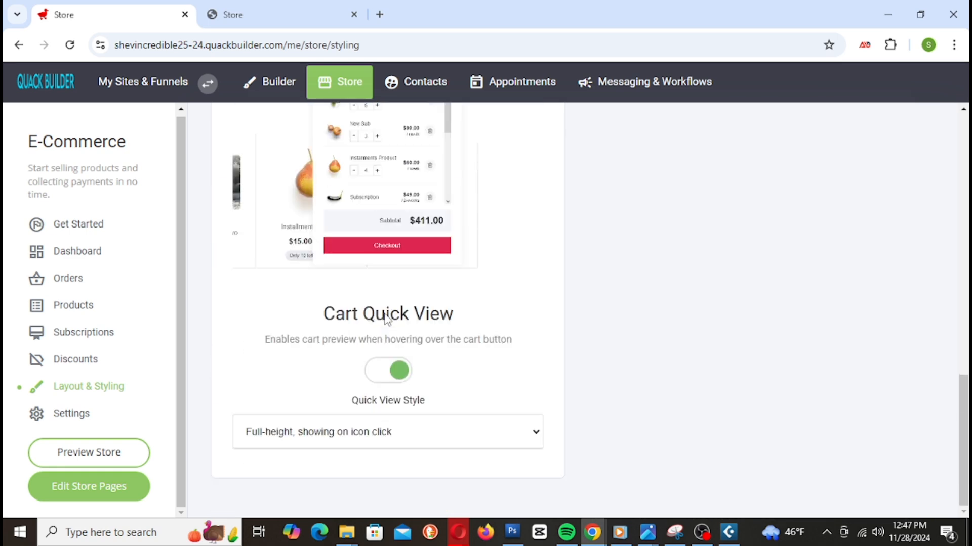
pyautogui.scroll(3, 386, 315)
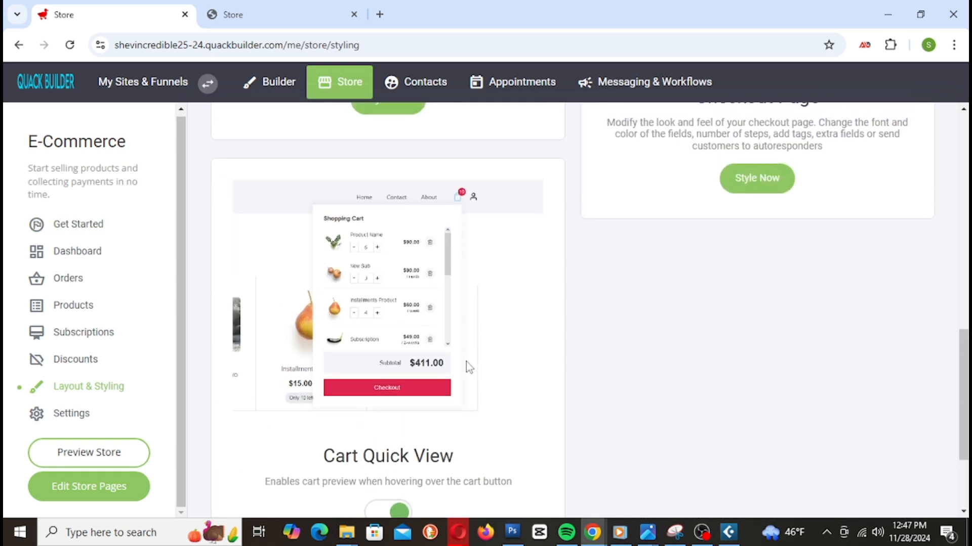
pyautogui.scroll(-3, 459, 363)
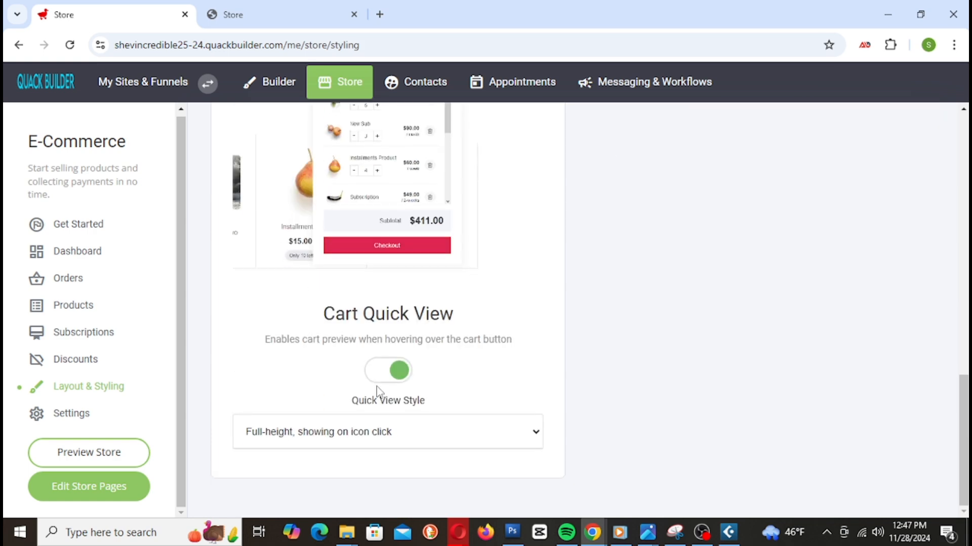
pyautogui.scroll(10, 560, 402)
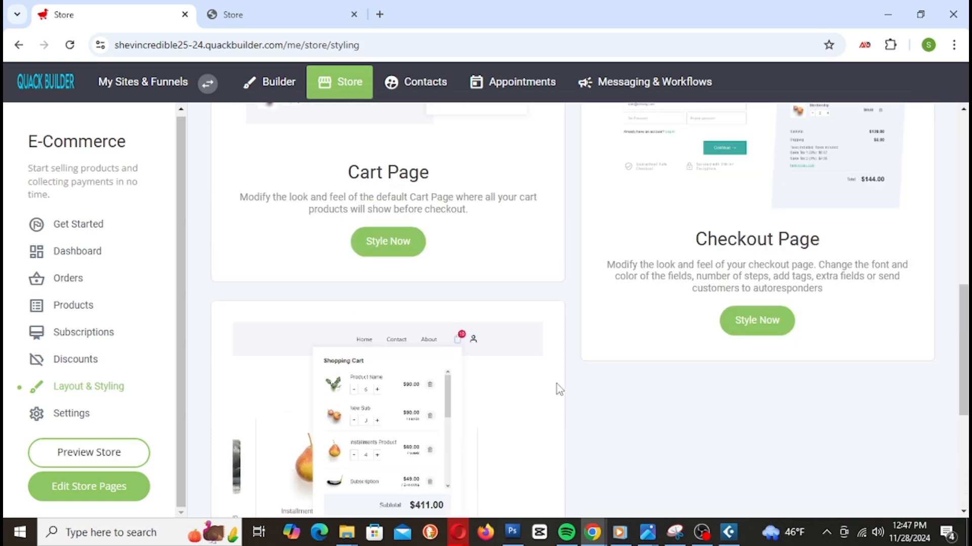
pyautogui.scroll(8, 578, 408)
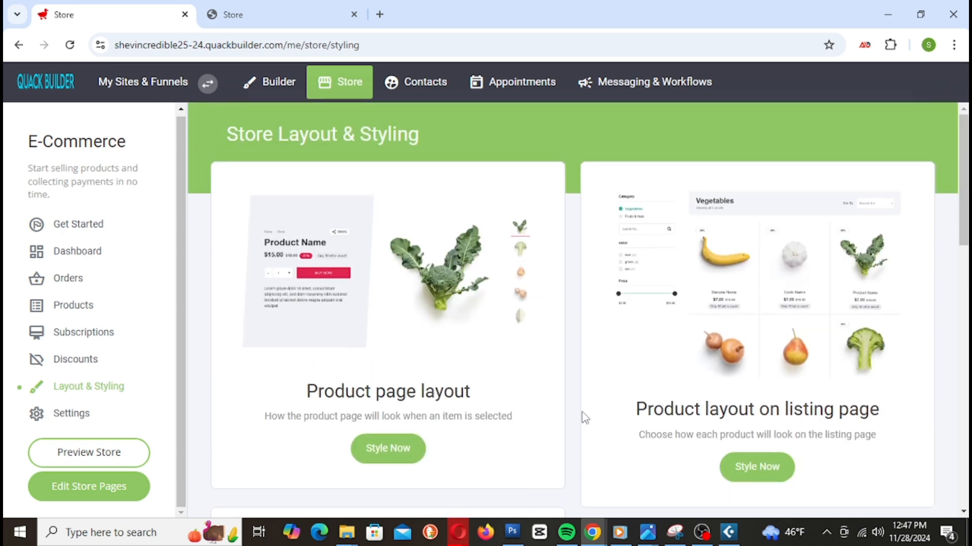
pyautogui.click(72, 414)
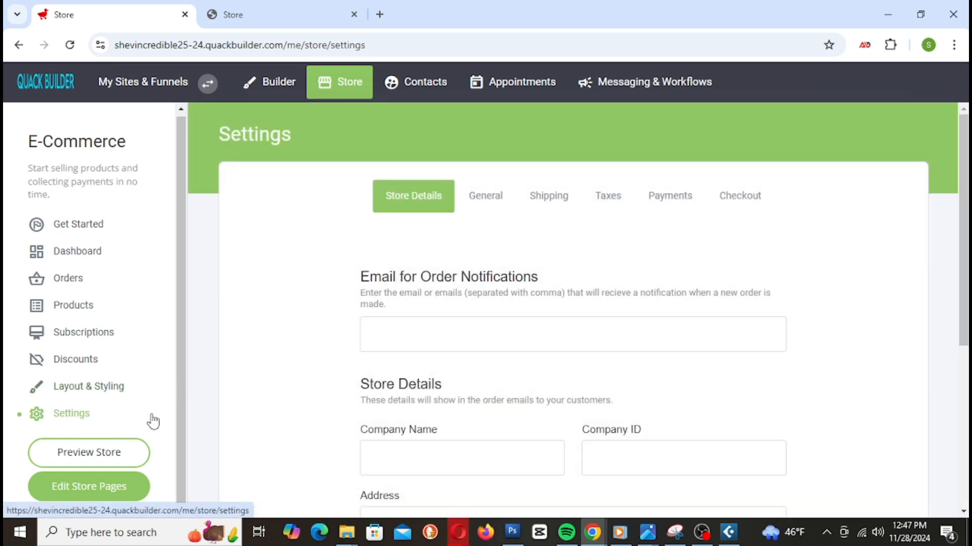
# Step: Review the General, Shipping, Taxes and Payments store settings tabs
pyautogui.scroll(-5, 562, 286)
pyautogui.scroll(5, 563, 283)
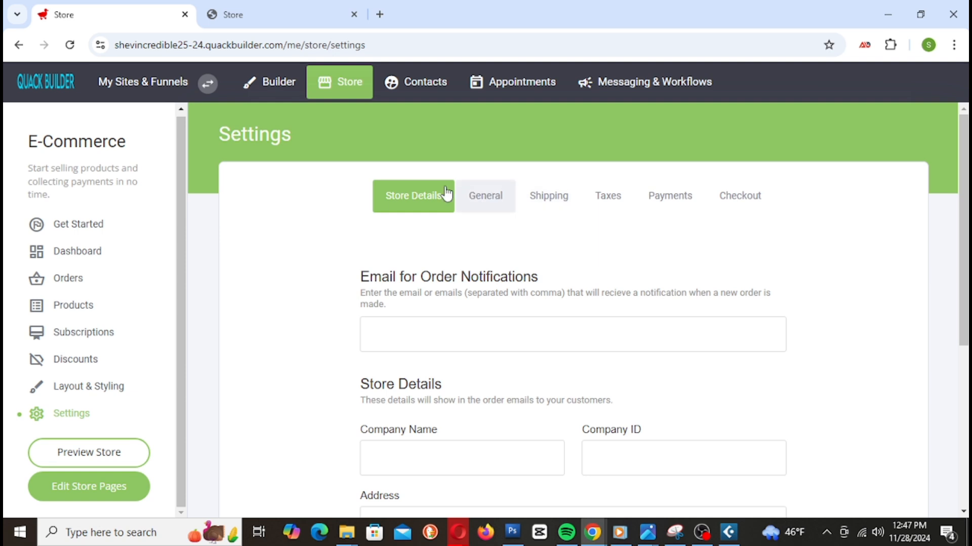
pyautogui.click(483, 204)
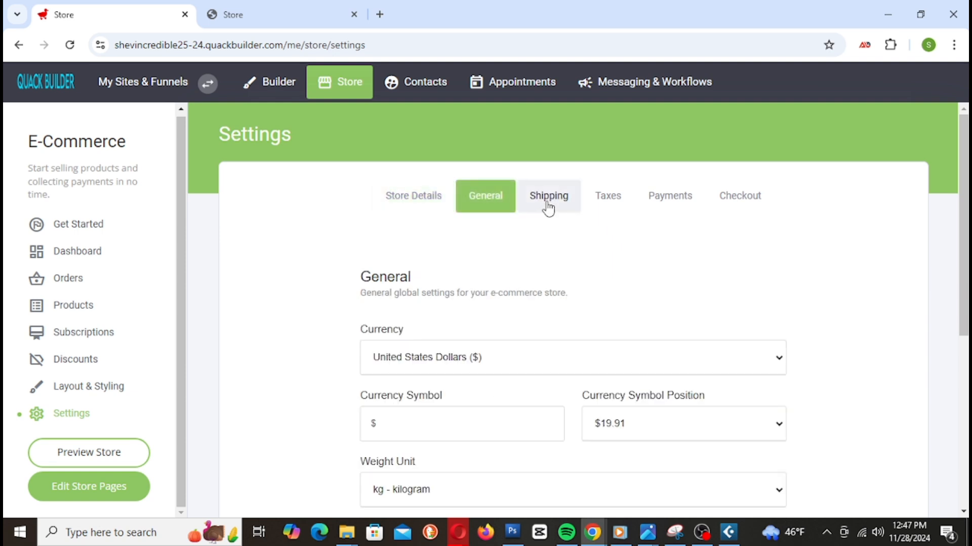
pyautogui.click(548, 208)
pyautogui.click(626, 210)
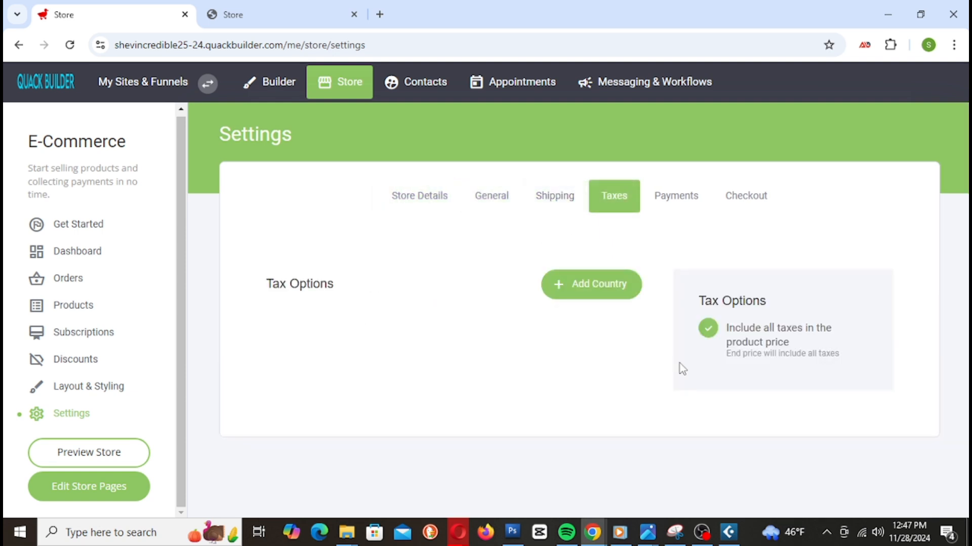
pyautogui.click(670, 208)
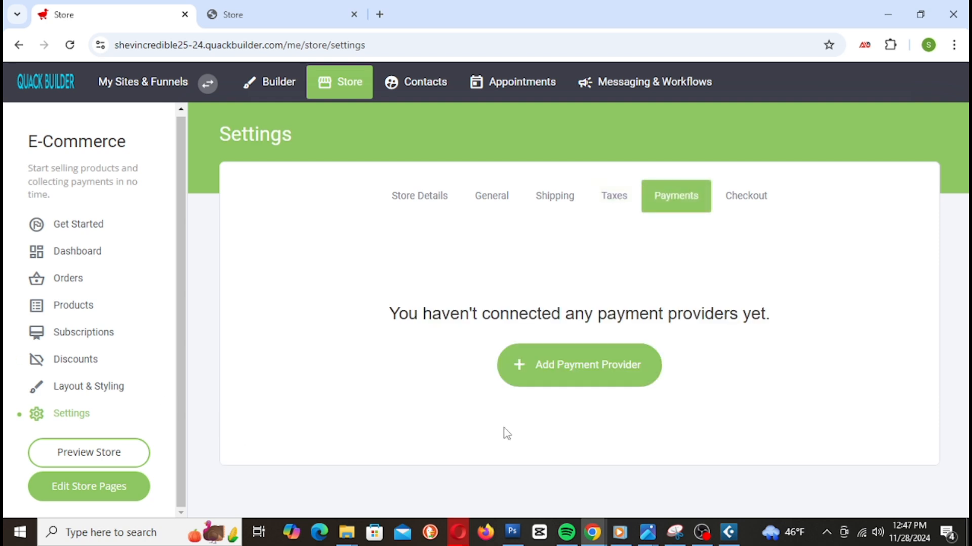
# Step: Browse and close the payment provider list, then view Checkout's empty policy fields
pyautogui.click(613, 381)
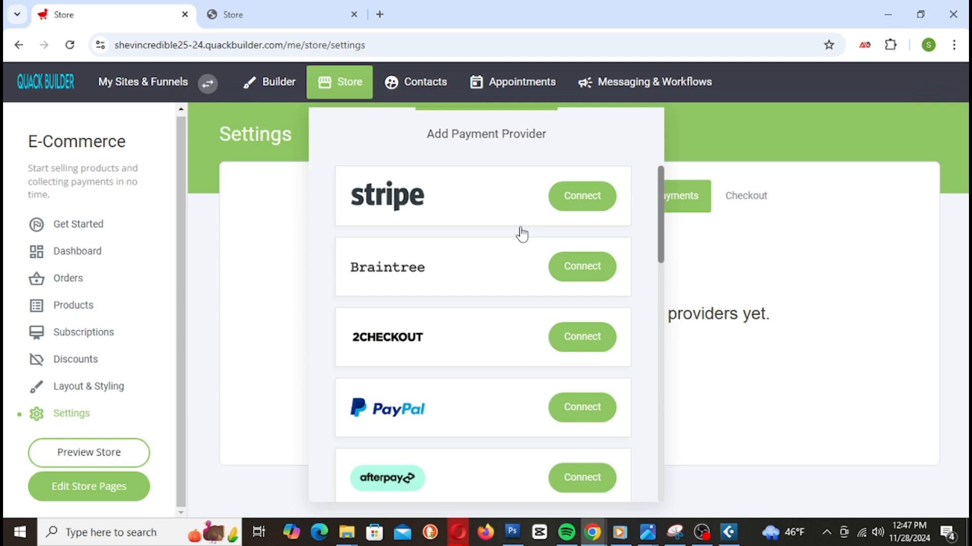
pyautogui.scroll(-15, 477, 292)
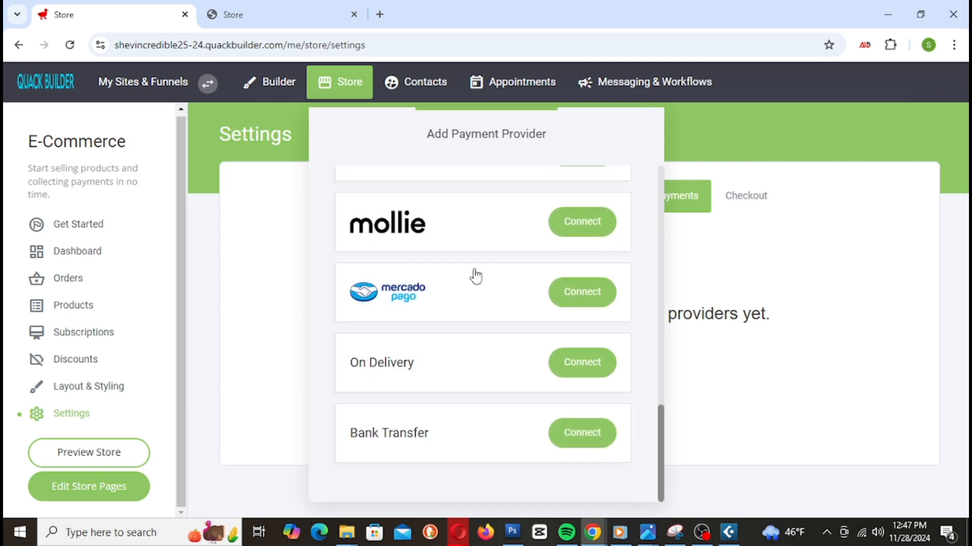
pyautogui.scroll(15, 476, 276)
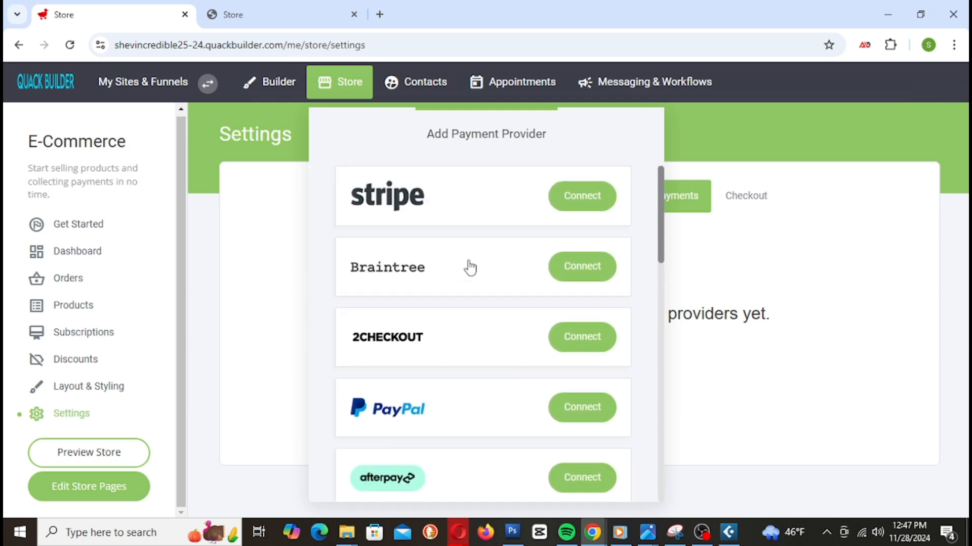
pyautogui.click(833, 194)
pyautogui.click(758, 205)
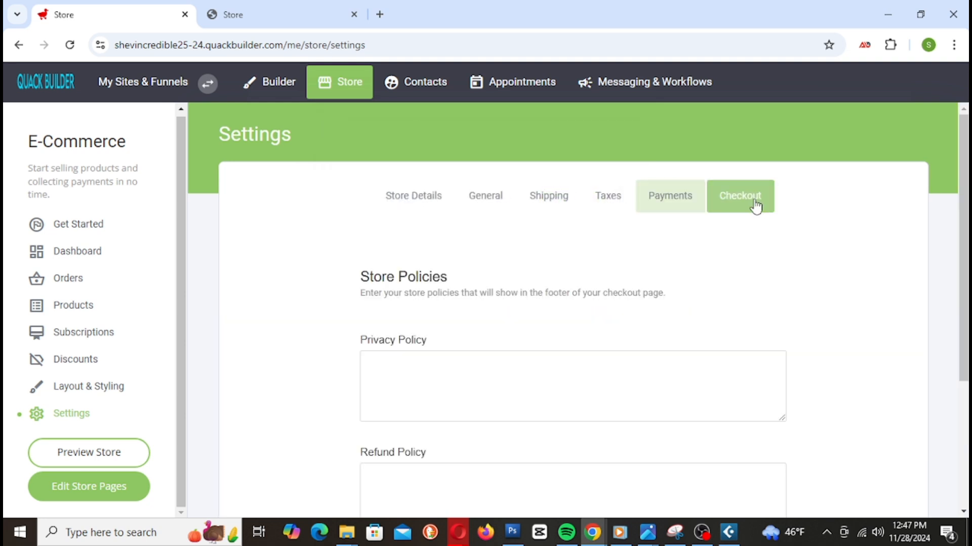
pyautogui.scroll(-1, 430, 368)
pyautogui.scroll(-2, 430, 369)
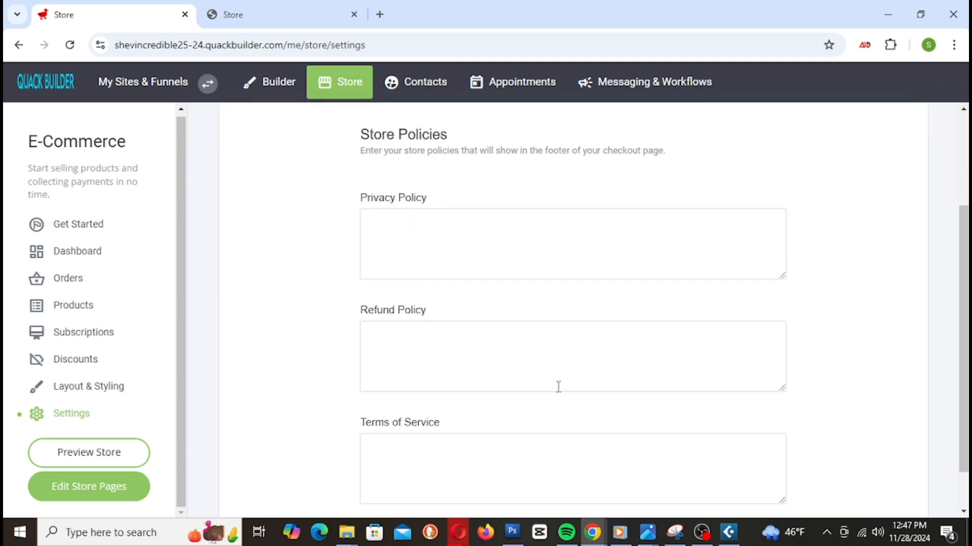
pyautogui.scroll(-1, 556, 403)
pyautogui.scroll(4, 558, 388)
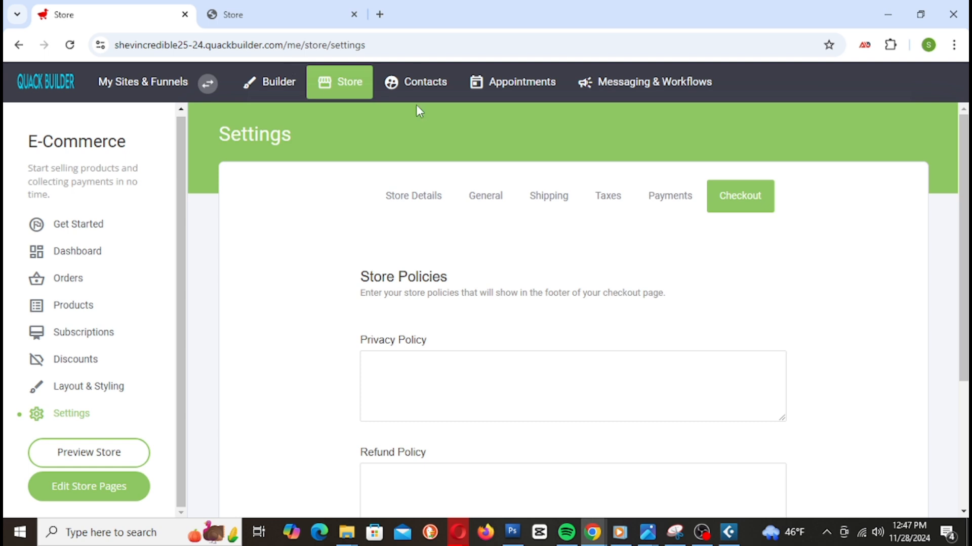
# Step: Start a new email campaign from Messaging & Workflows > Campaigns
pyautogui.click(678, 89)
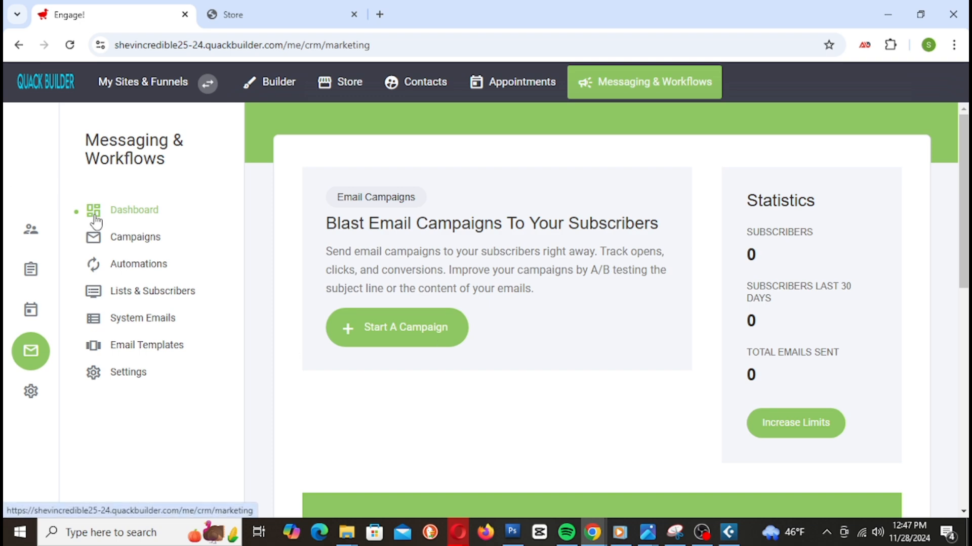
pyautogui.click(146, 241)
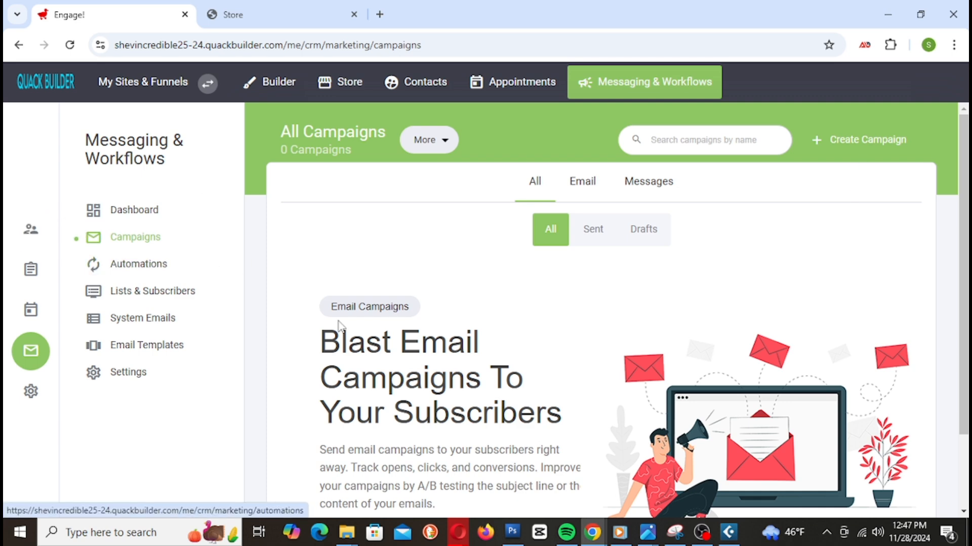
pyautogui.click(872, 143)
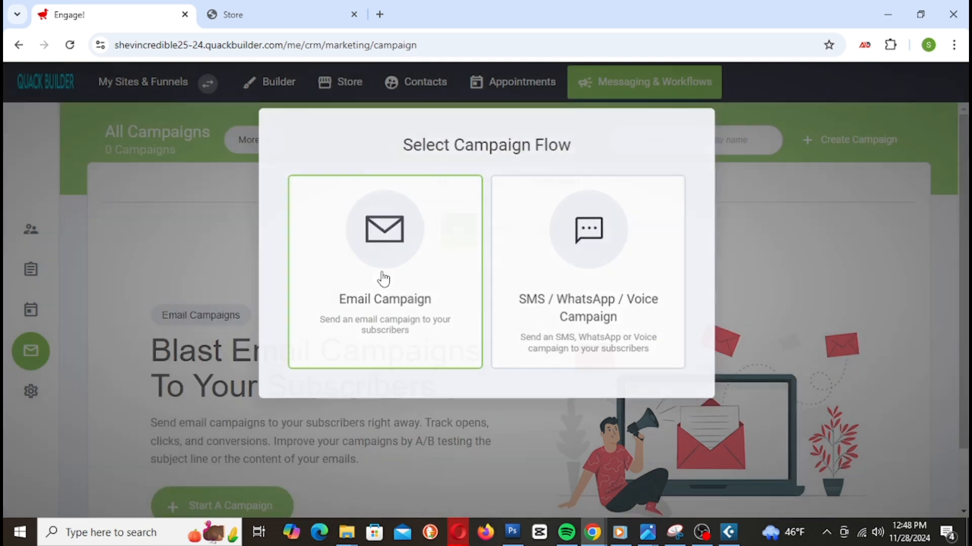
pyautogui.click(383, 279)
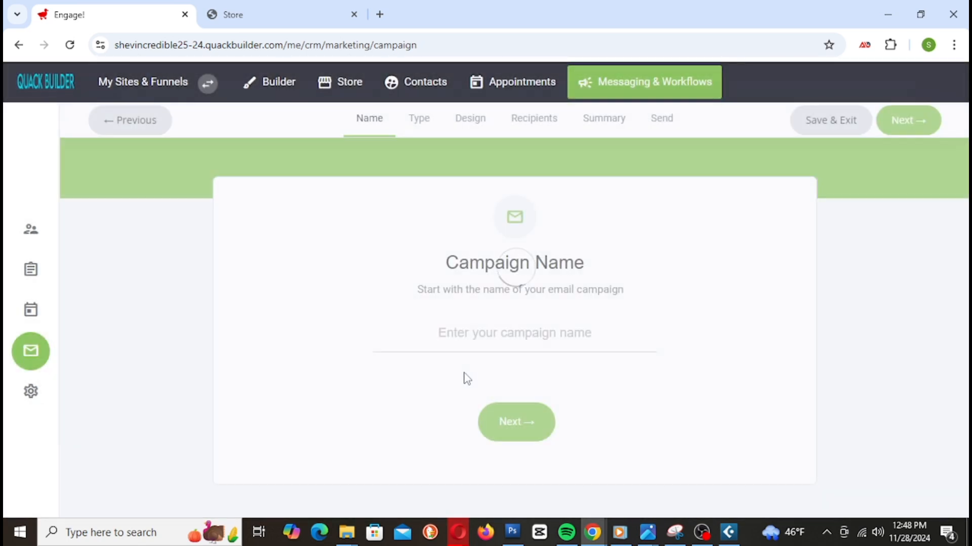
# Step: Name the campaign 'Pluming Services' and advance through Type to Email Design
pyautogui.click(508, 429)
pyautogui.click(479, 371)
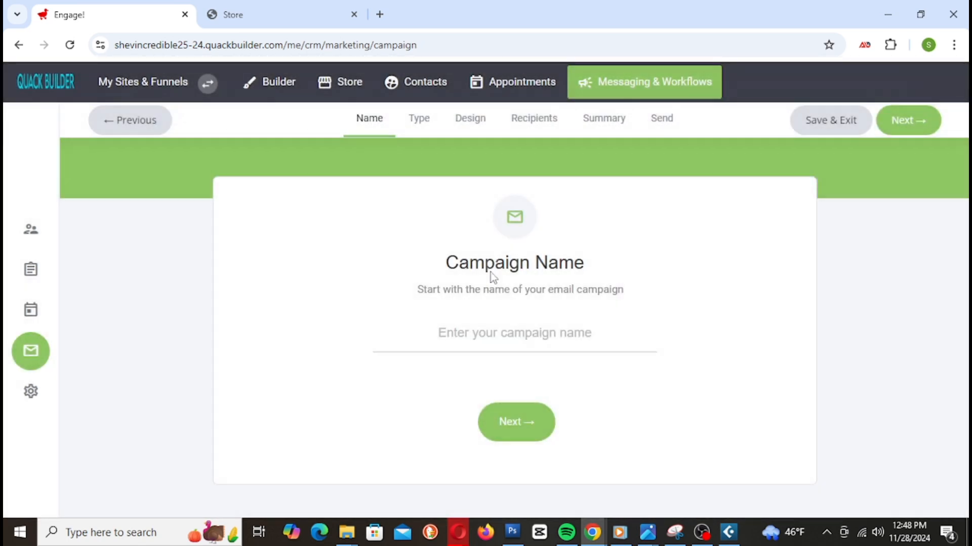
pyautogui.click(490, 320)
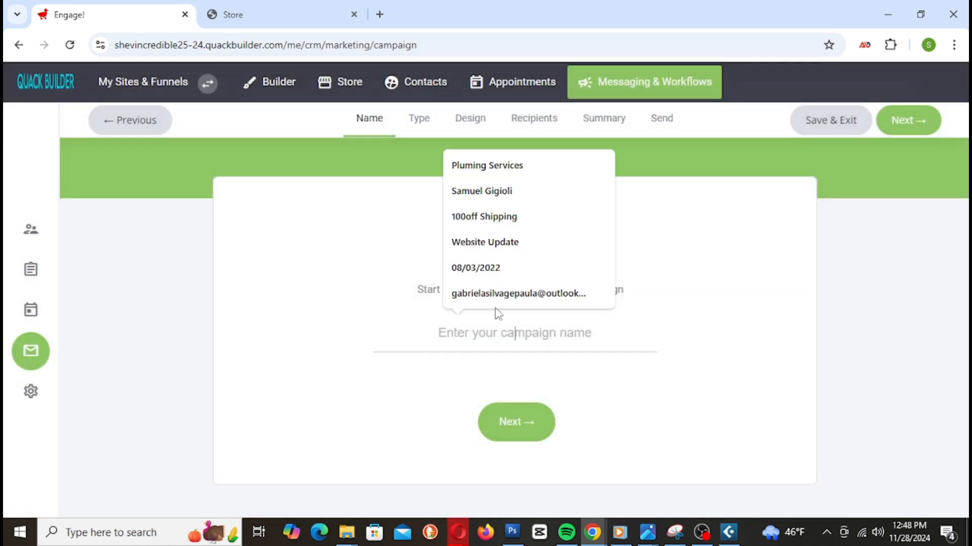
pyautogui.click(457, 169)
pyautogui.click(511, 416)
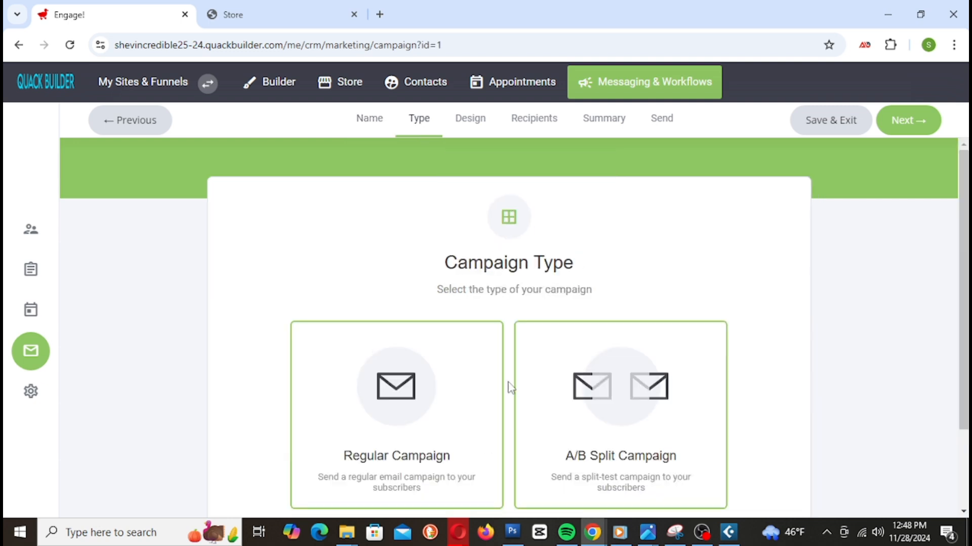
pyautogui.scroll(-2, 536, 285)
pyautogui.click(536, 461)
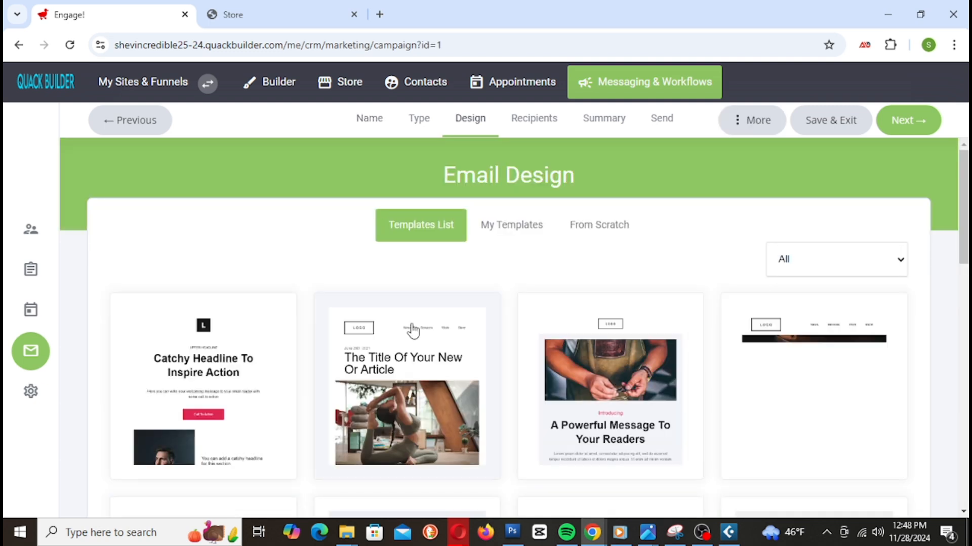
pyautogui.scroll(-12, 750, 340)
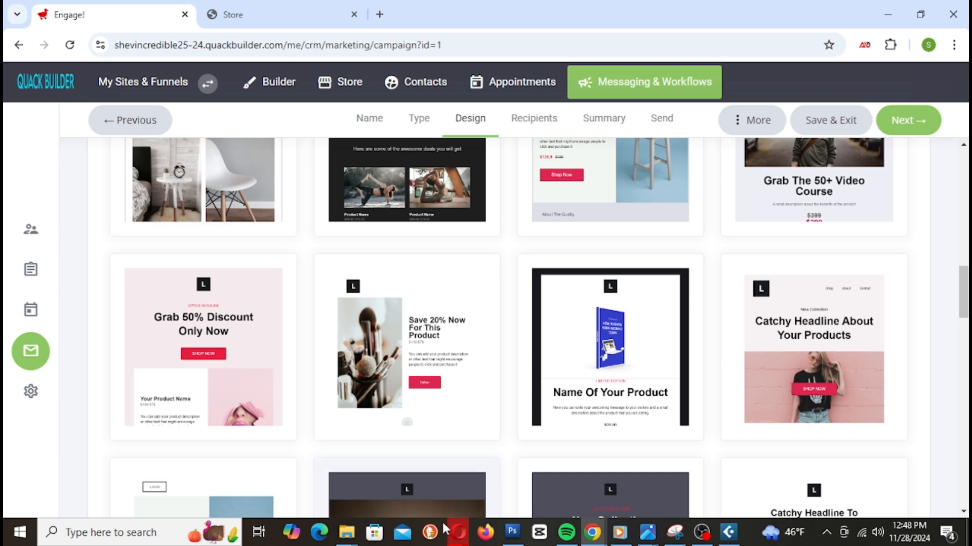
# Step: Choose the Save 20% Now template, which brings up the Brand details dialog
pyautogui.click(418, 371)
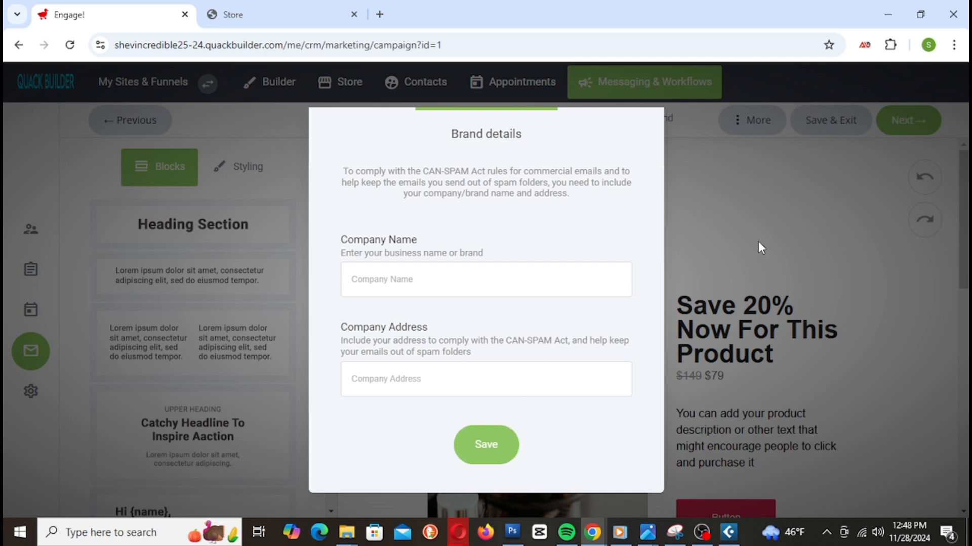
pyautogui.click(491, 439)
pyautogui.click(494, 361)
pyautogui.moveTo(449, 112)
pyautogui.mouseDown()
pyautogui.moveTo(466, 123)
pyautogui.moveTo(759, 138)
pyautogui.moveTo(470, 132)
pyautogui.moveTo(434, 105)
pyautogui.moveTo(435, 116)
pyautogui.mouseUp()
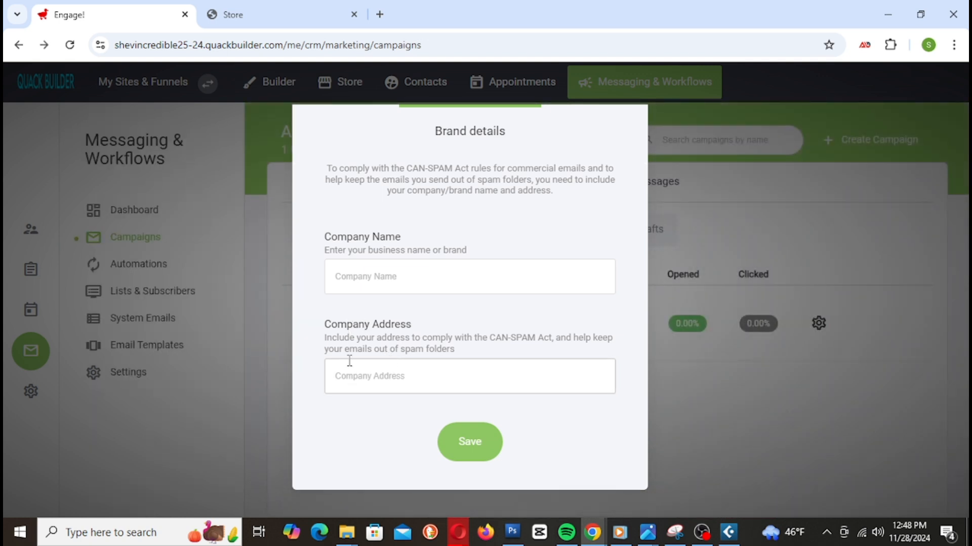
# Step: Enter 'Life Line' as the company name and copy it
pyautogui.click(403, 288)
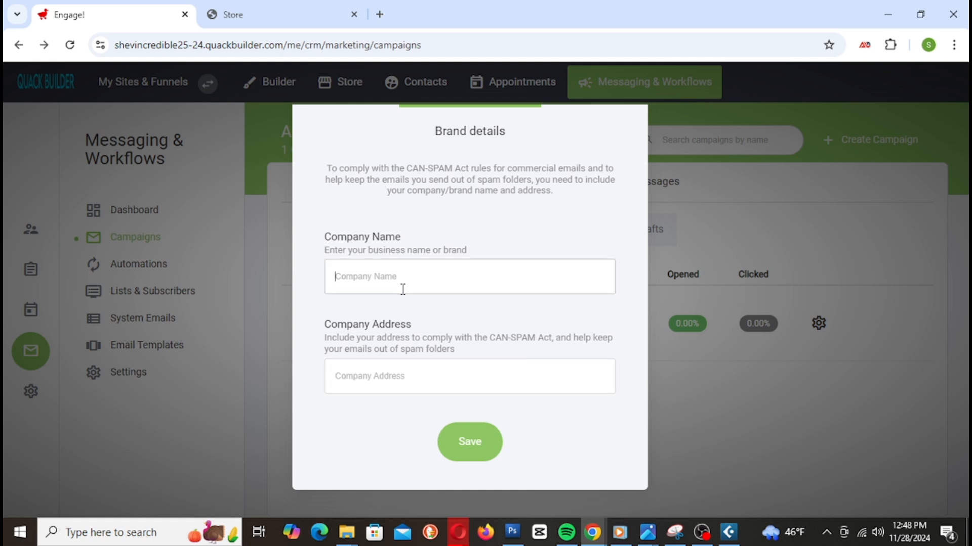
pyautogui.write('Life Line')
pyautogui.hotkey('ctrl', 'a')
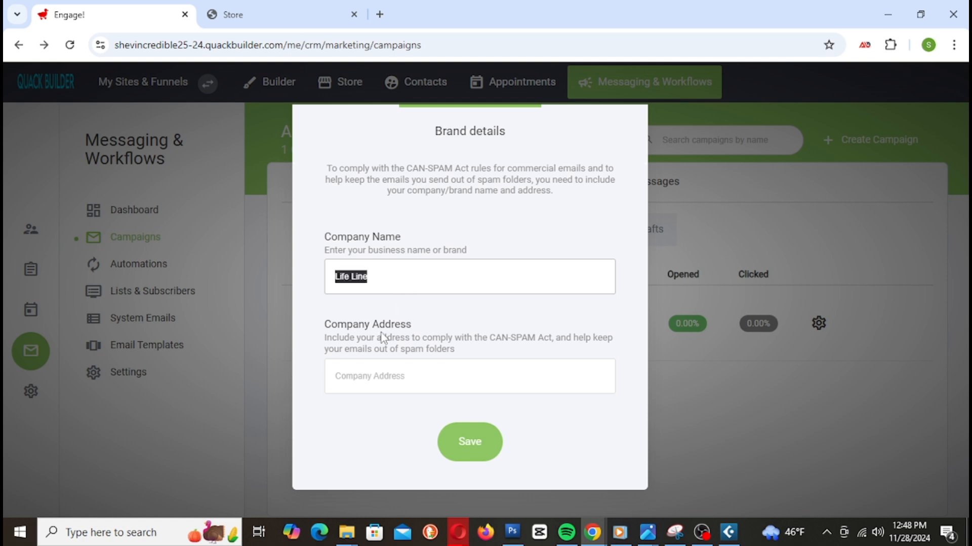
pyautogui.click(460, 449)
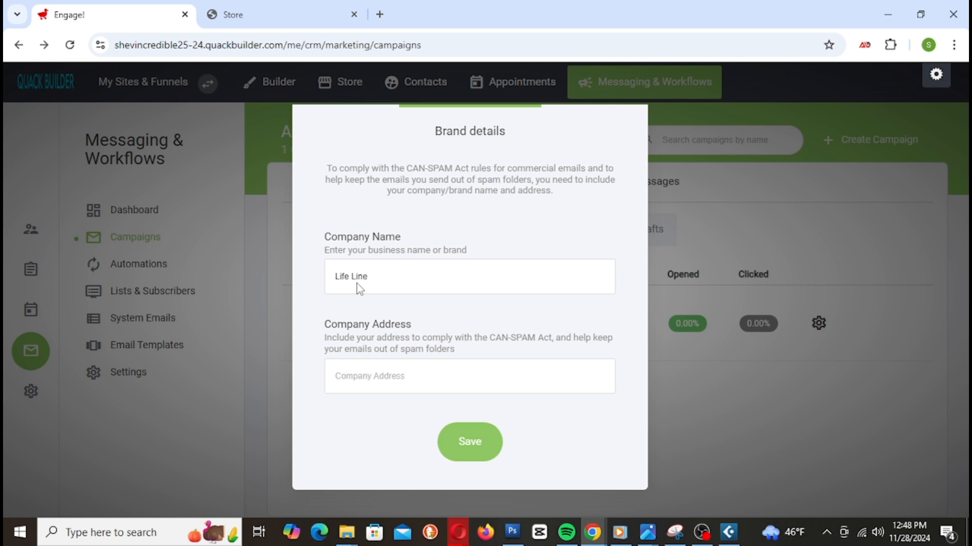
pyautogui.click(486, 354)
pyautogui.doubleClick(383, 281)
pyautogui.tripleClick(383, 281)
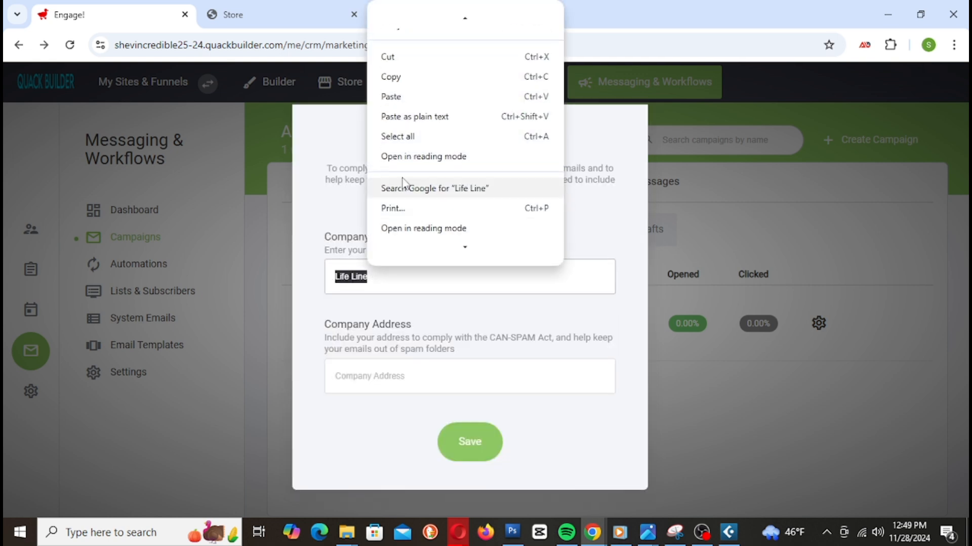
pyautogui.click(395, 77)
# Step: Paste it as the company address, edit it to 'LifeLine', and save
pyautogui.click(400, 373)
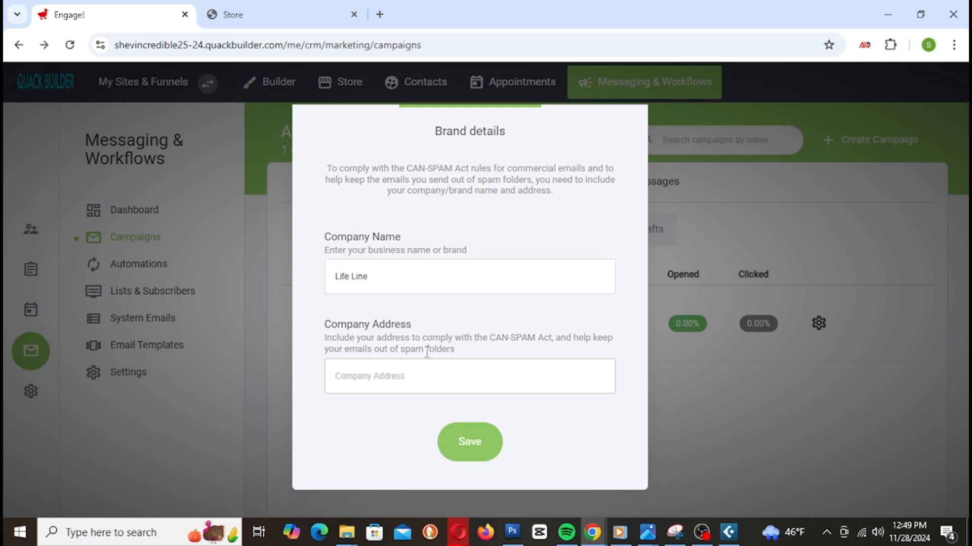
pyautogui.hotkey('ctrl', 'v')
pyautogui.press('BackSpace')
pyautogui.click(395, 384)
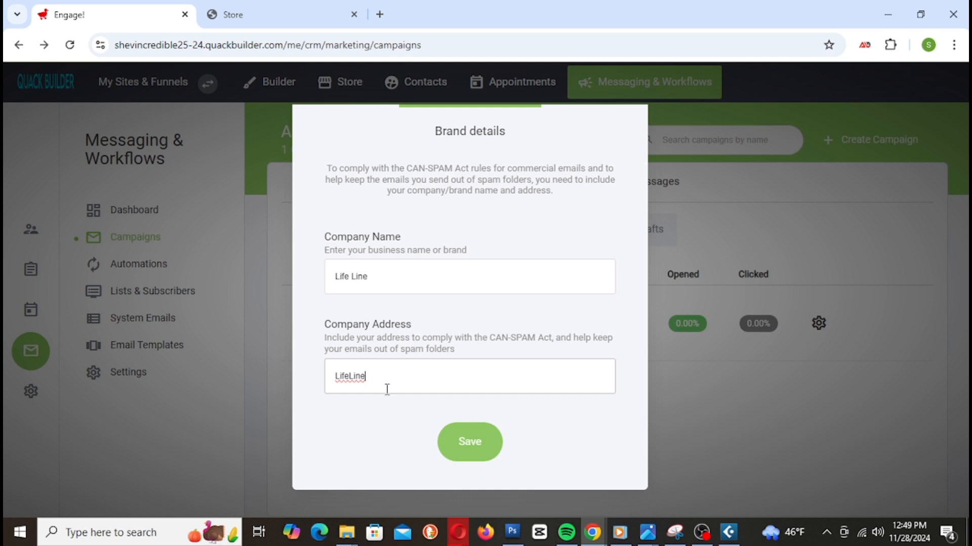
pyautogui.moveTo(489, 385); pyautogui.dragTo(295, 391)
pyautogui.click(429, 324)
pyautogui.click(445, 439)
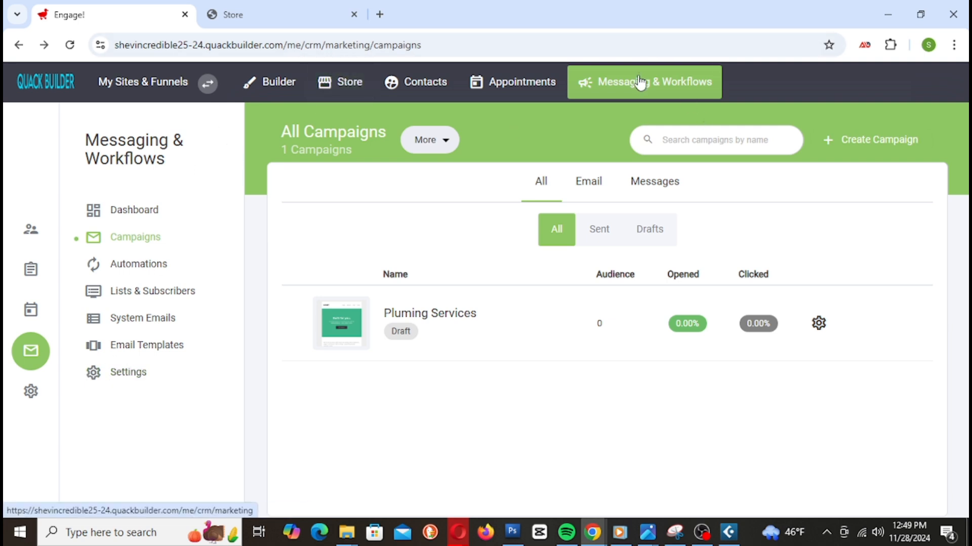
pyautogui.click(631, 88)
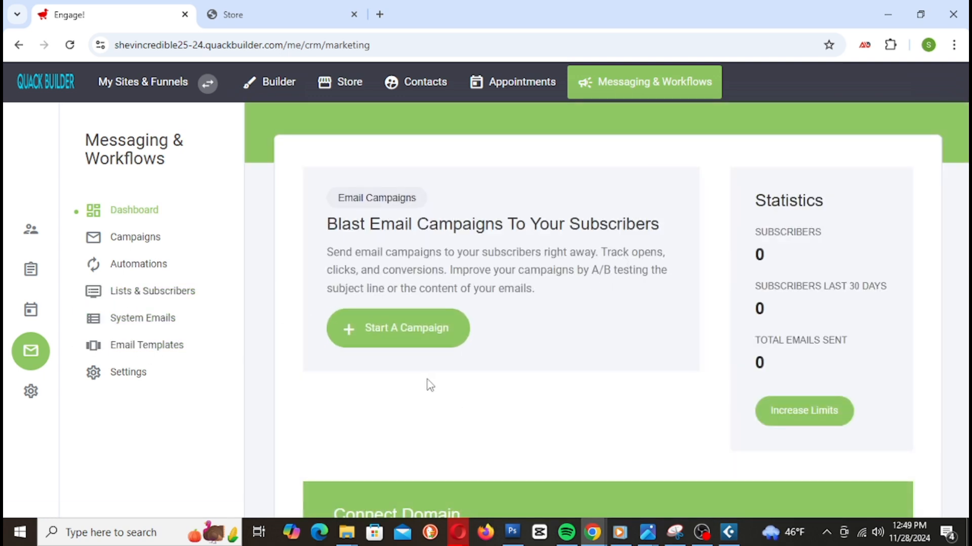
pyautogui.click(424, 327)
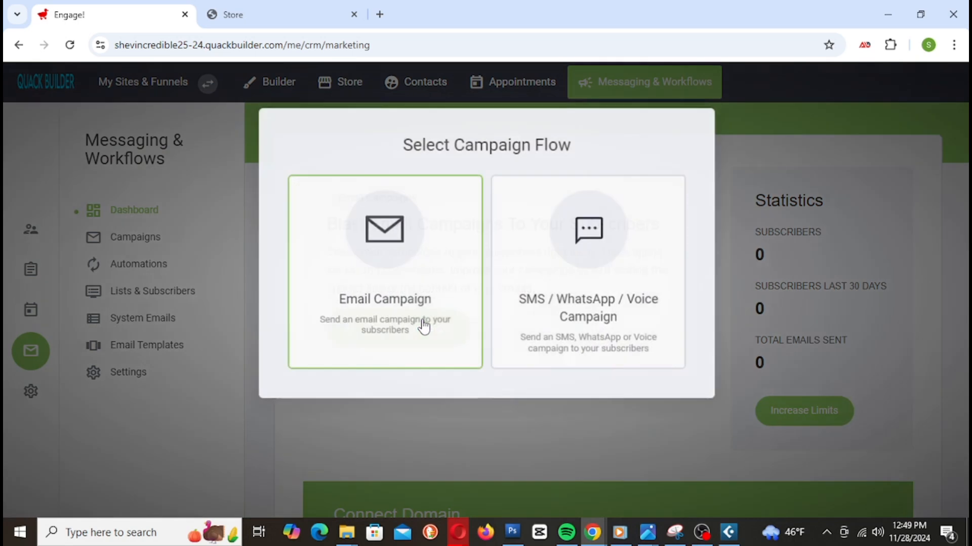
pyautogui.click(619, 262)
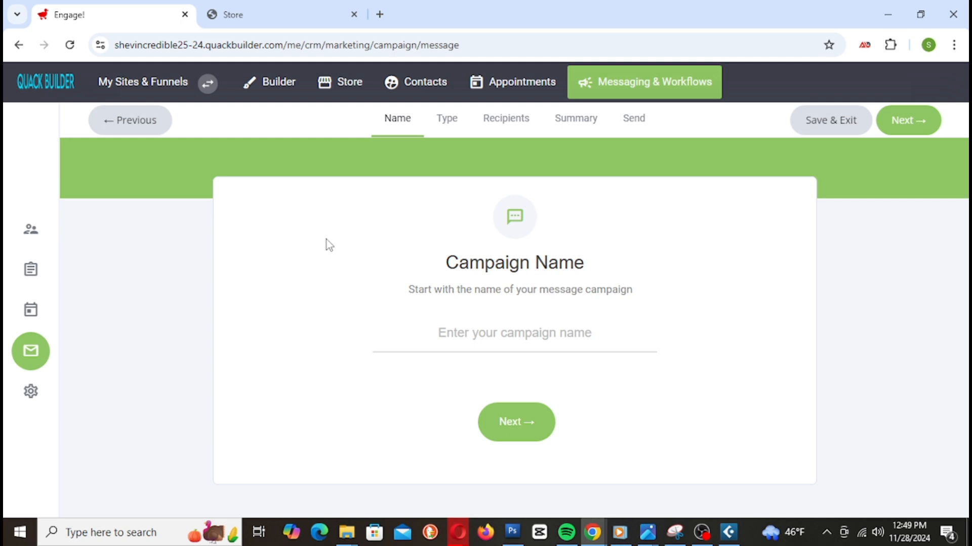
pyautogui.click(128, 126)
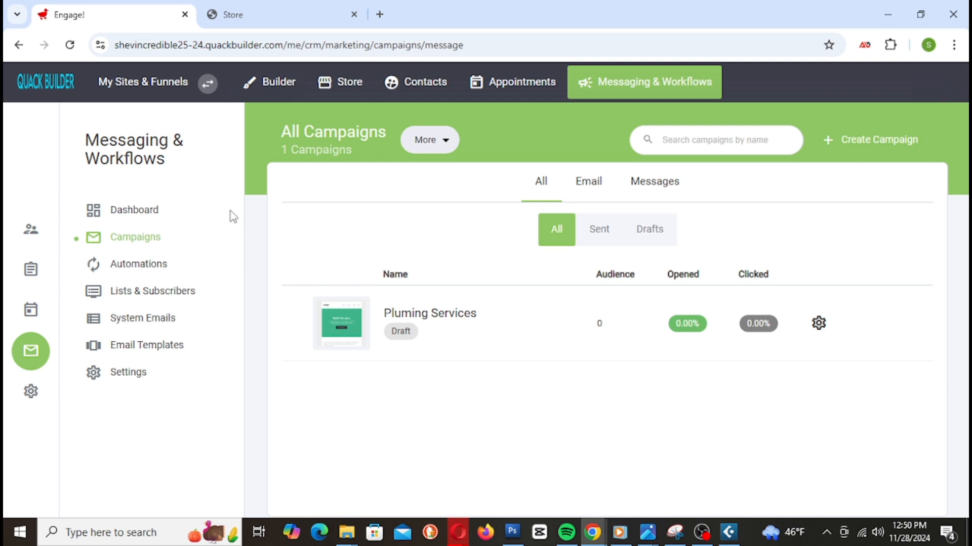
# Step: Open Builder and scroll through the Life Line homepage with its header and slider
pyautogui.click(267, 86)
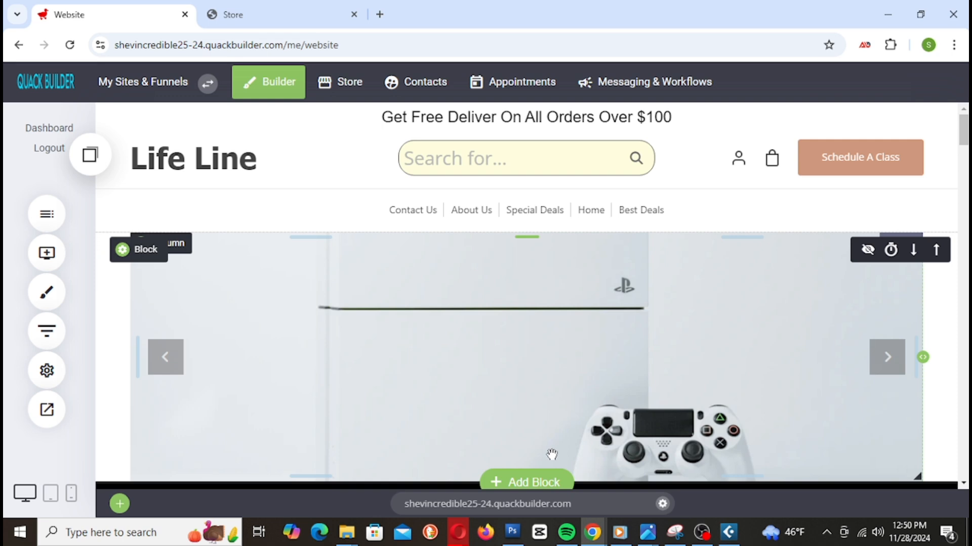
pyautogui.scroll(-10, 380, 263)
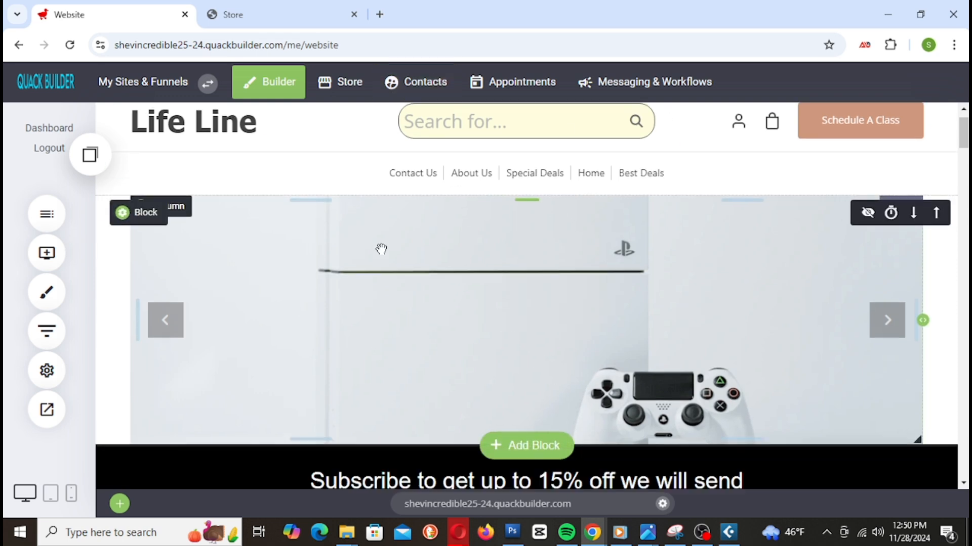
pyautogui.scroll(10, 379, 268)
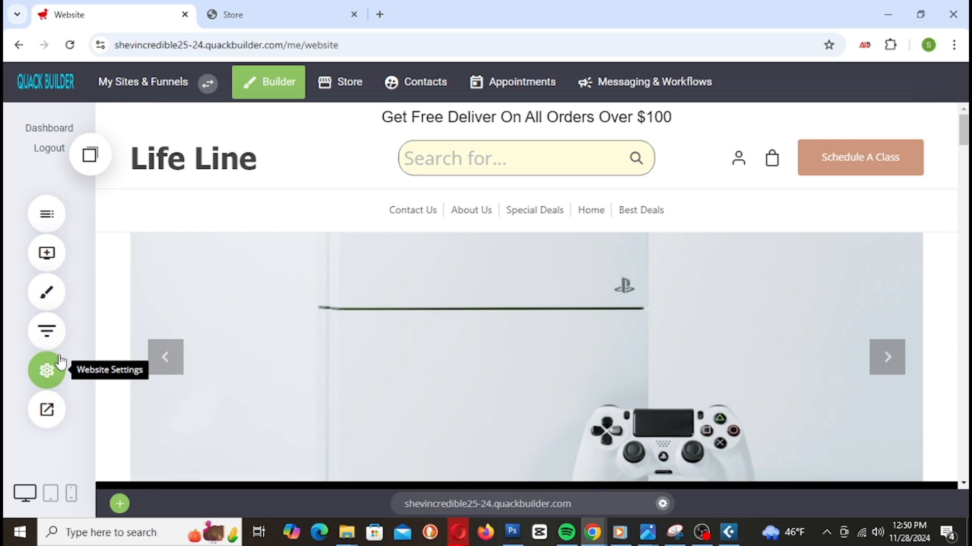
# Step: Open Website Settings > Applications, browse the apps available to connect, and close the list
pyautogui.click(46, 369)
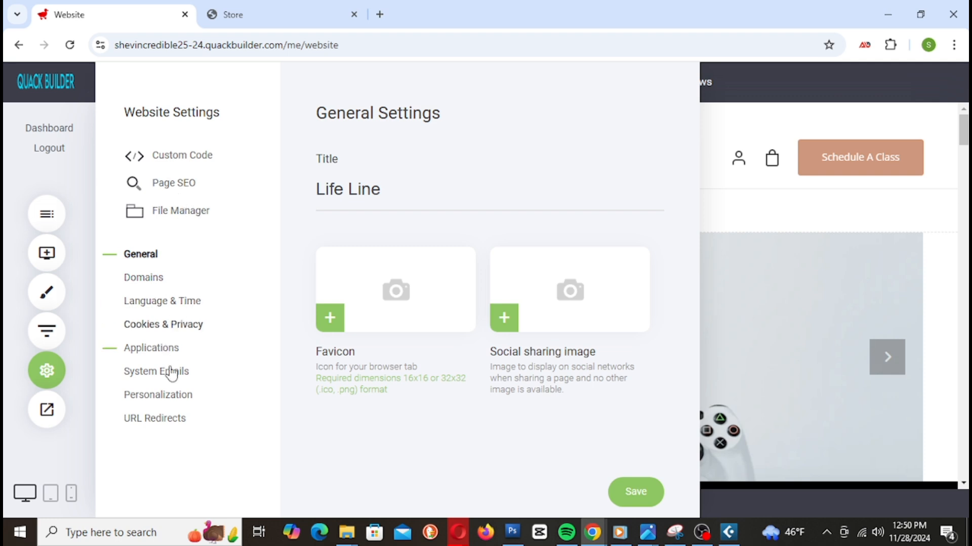
pyautogui.click(183, 352)
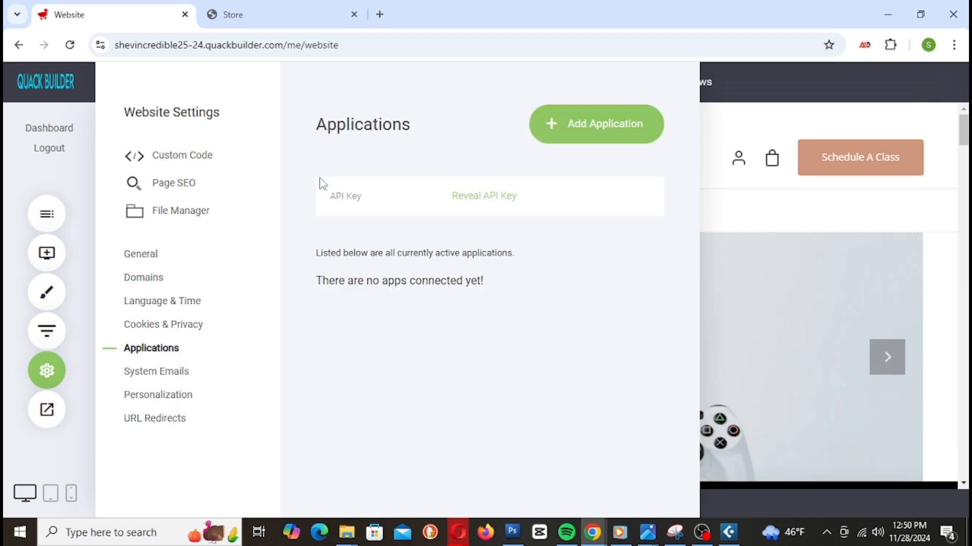
pyautogui.click(580, 126)
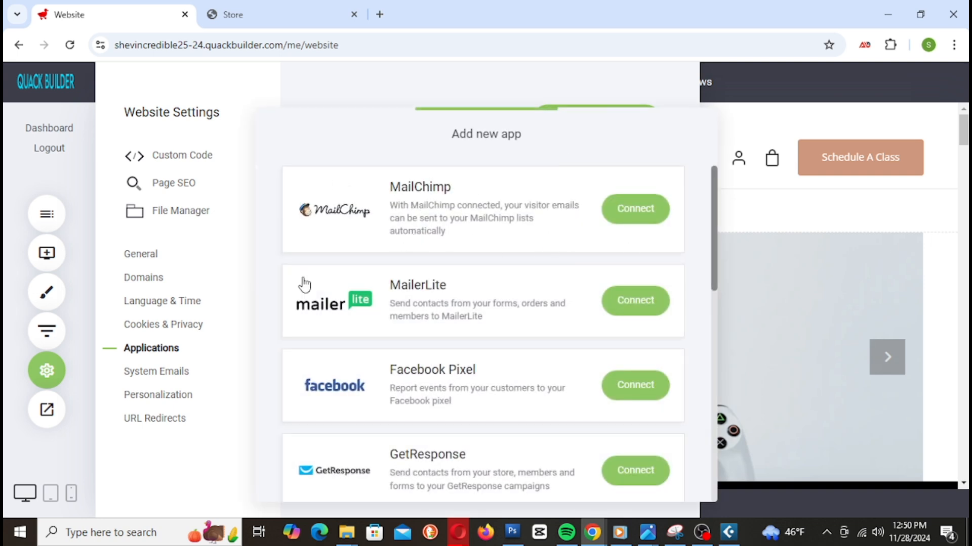
pyautogui.scroll(-8, 448, 296)
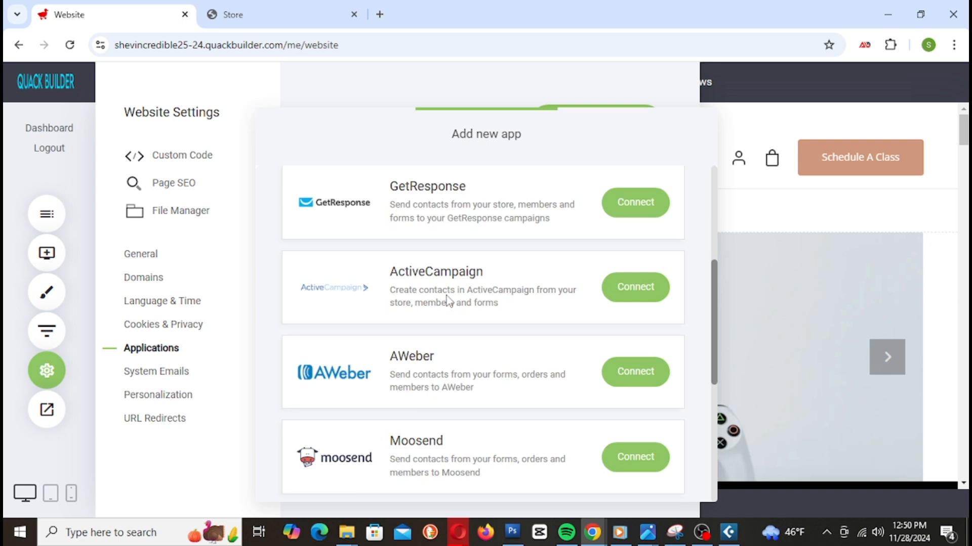
pyautogui.scroll(-3, 384, 319)
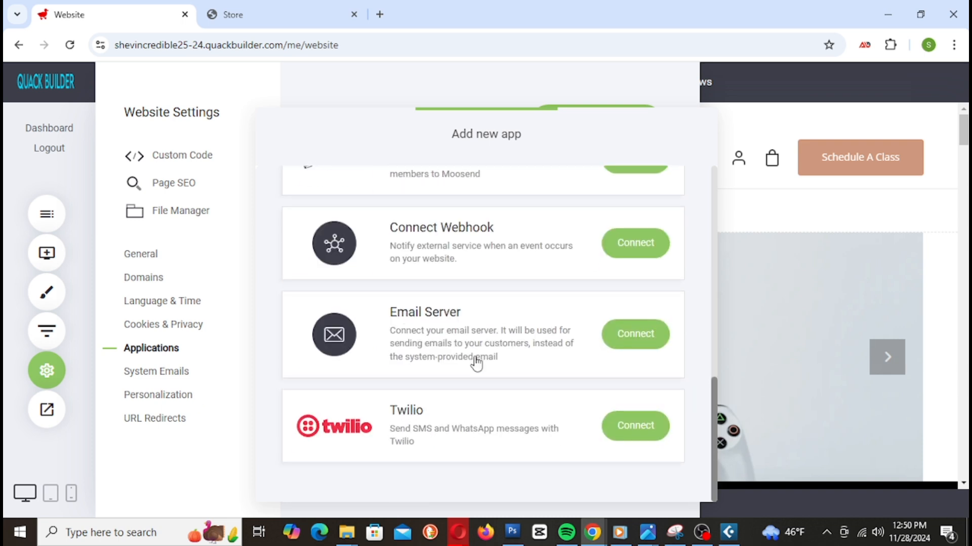
pyautogui.scroll(1, 486, 334)
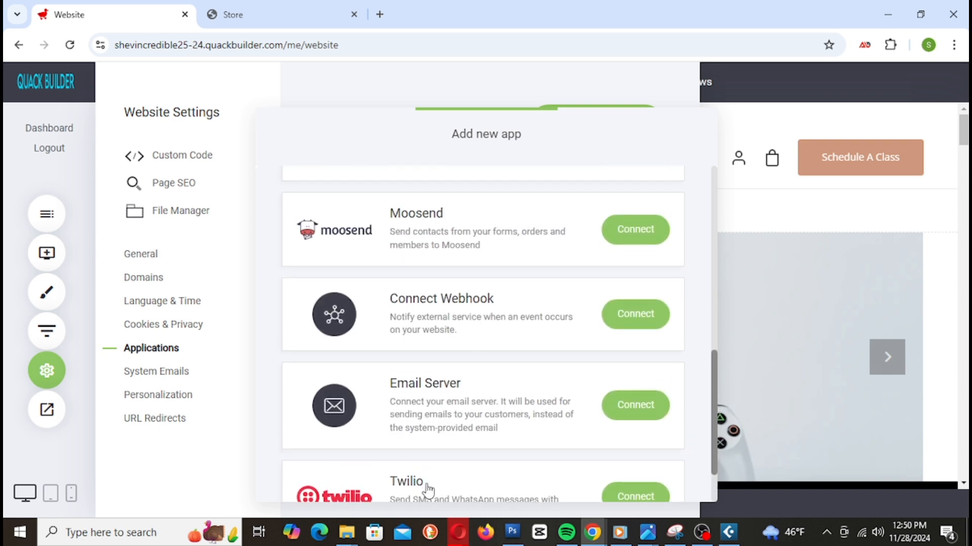
pyautogui.scroll(-1, 420, 483)
pyautogui.scroll(3, 440, 415)
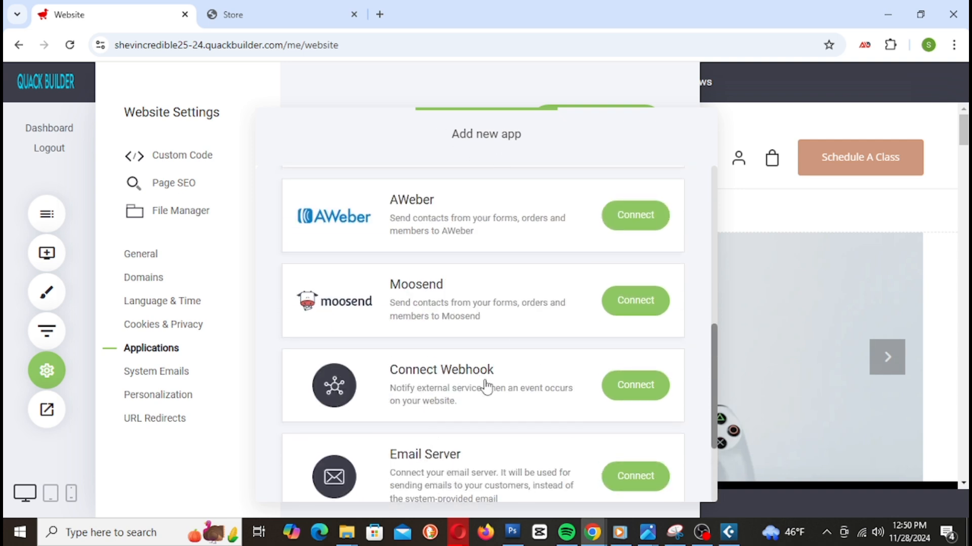
pyautogui.click(158, 364)
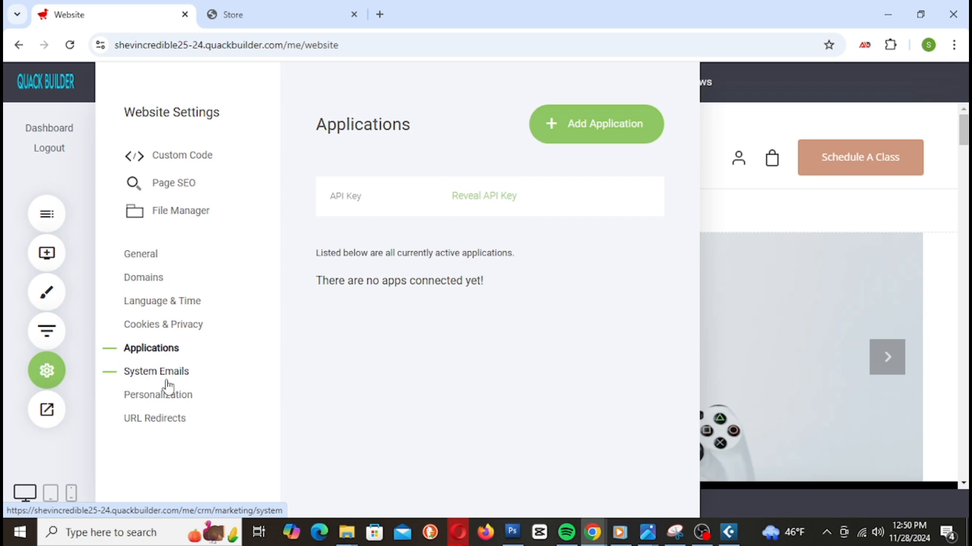
pyautogui.click(169, 386)
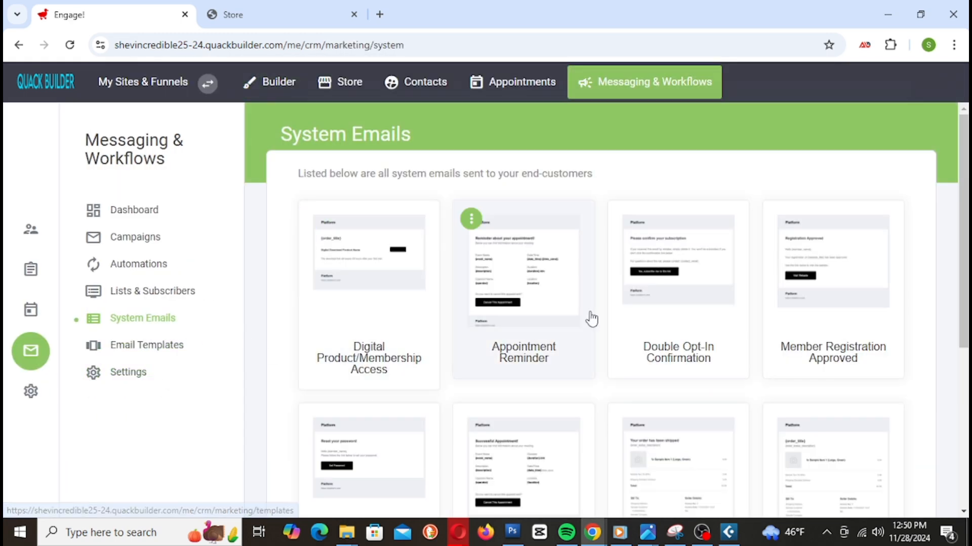
# Step: Scroll through the System Emails list of messages sent to end-customers
pyautogui.scroll(-3, 587, 319)
pyautogui.scroll(5, 602, 380)
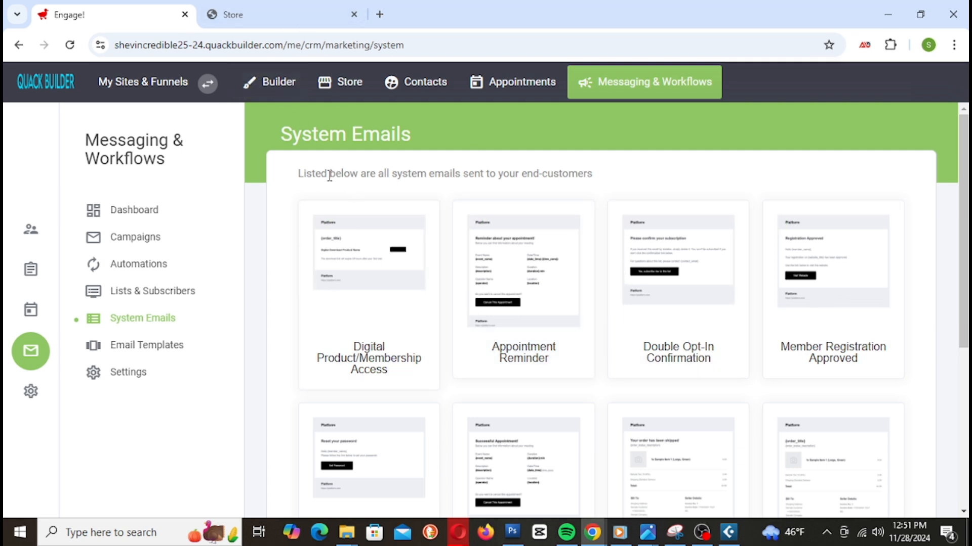
# Step: Reopen the Builder editor showing the Life Line homepage with header, navigation links and product slider
pyautogui.click(265, 86)
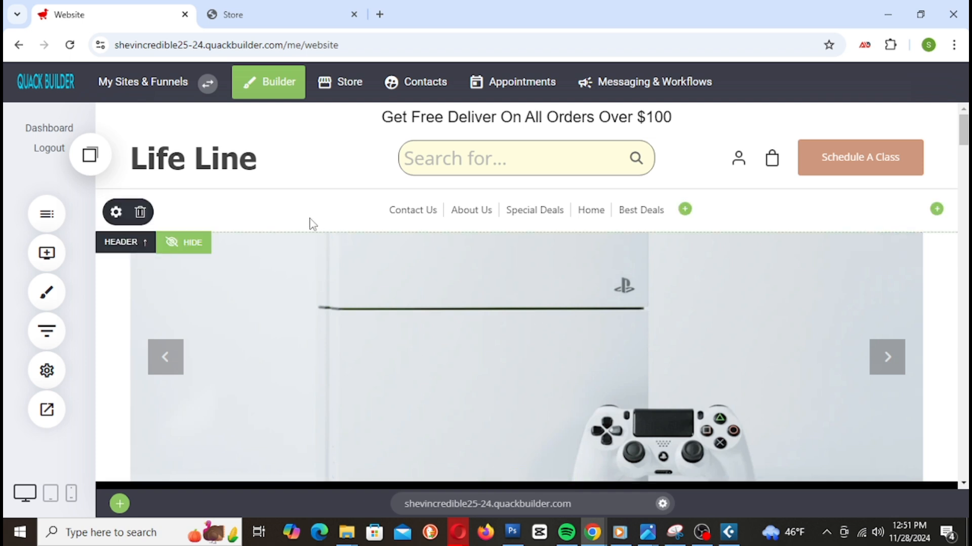
pyautogui.moveTo(299, 221)
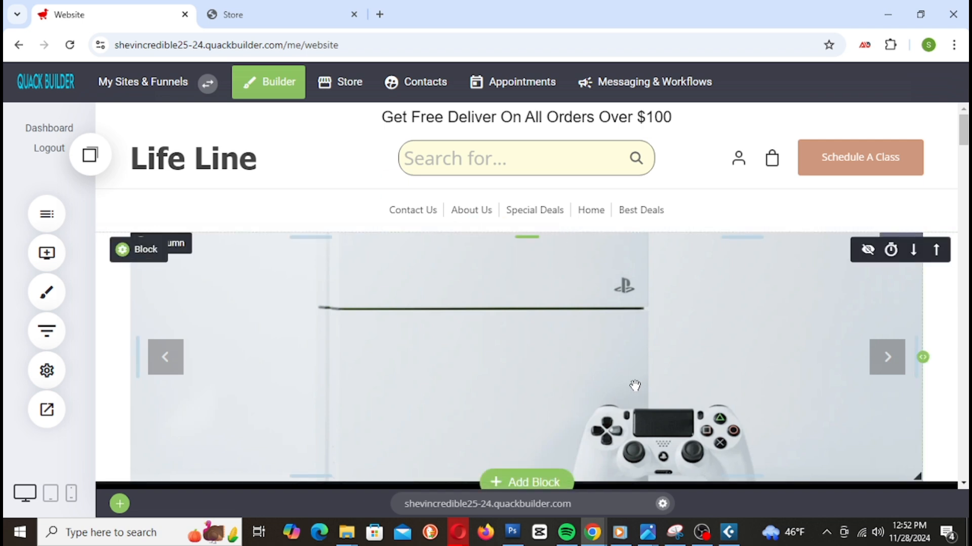
pyautogui.click(270, 25)
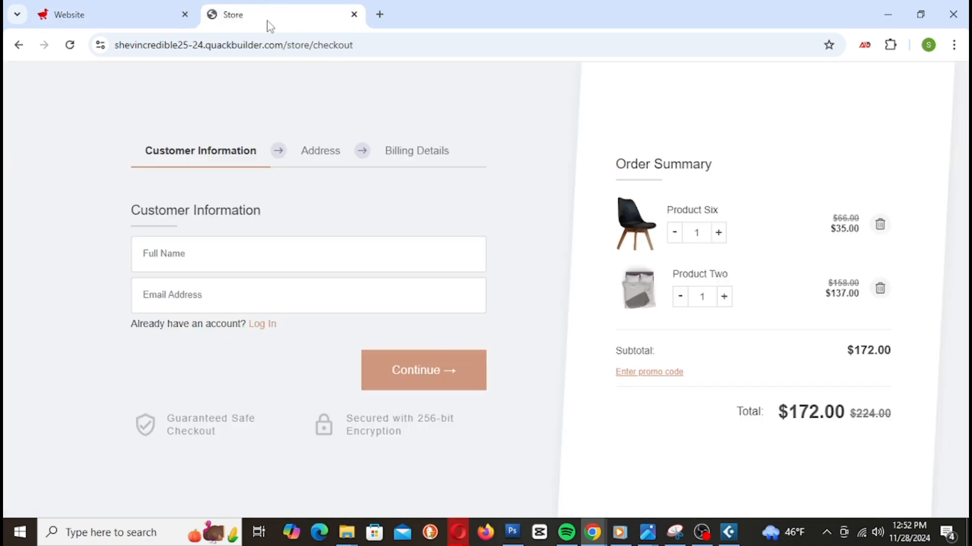
pyautogui.hotkey('alt', 'Left')
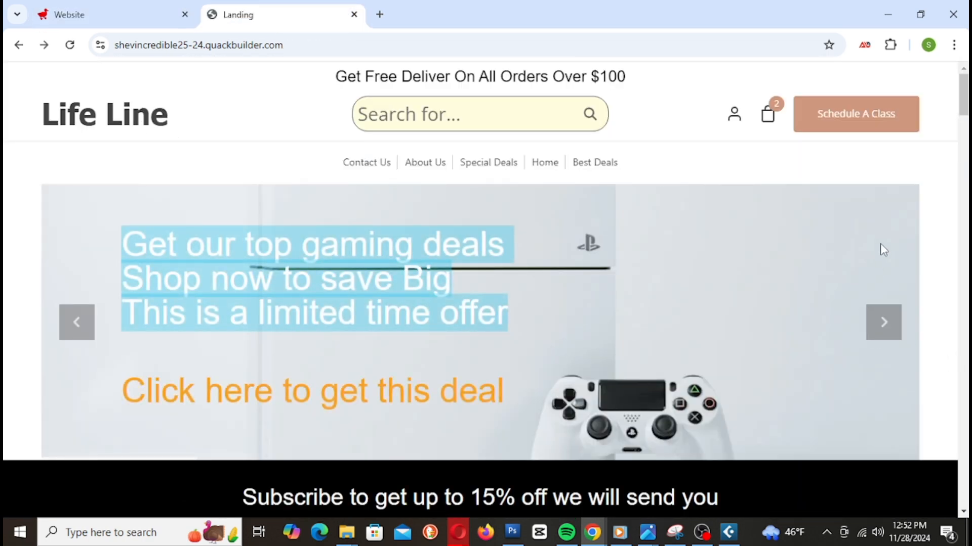
pyautogui.scroll(-2, 882, 244)
pyautogui.scroll(-3, 906, 230)
pyautogui.scroll(5, 909, 230)
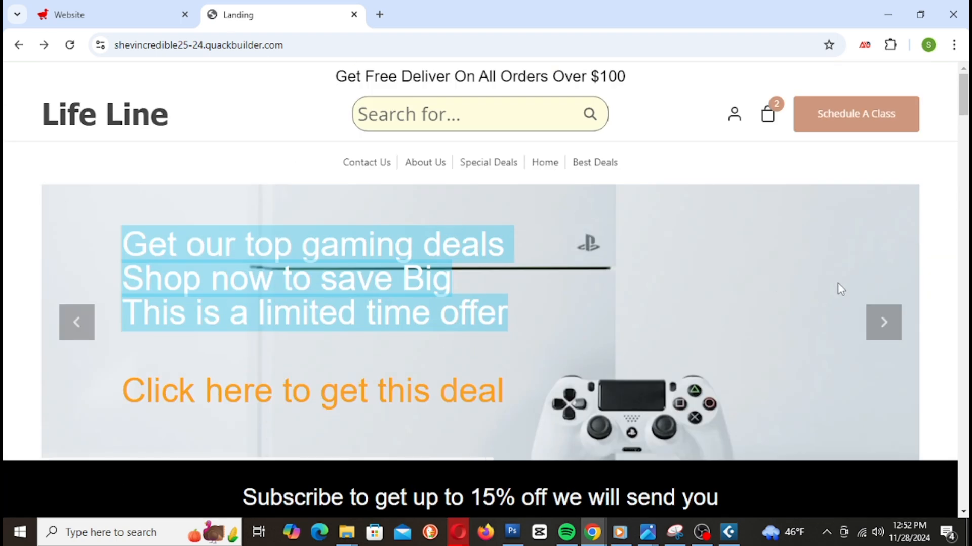
pyautogui.scroll(-5, 878, 255)
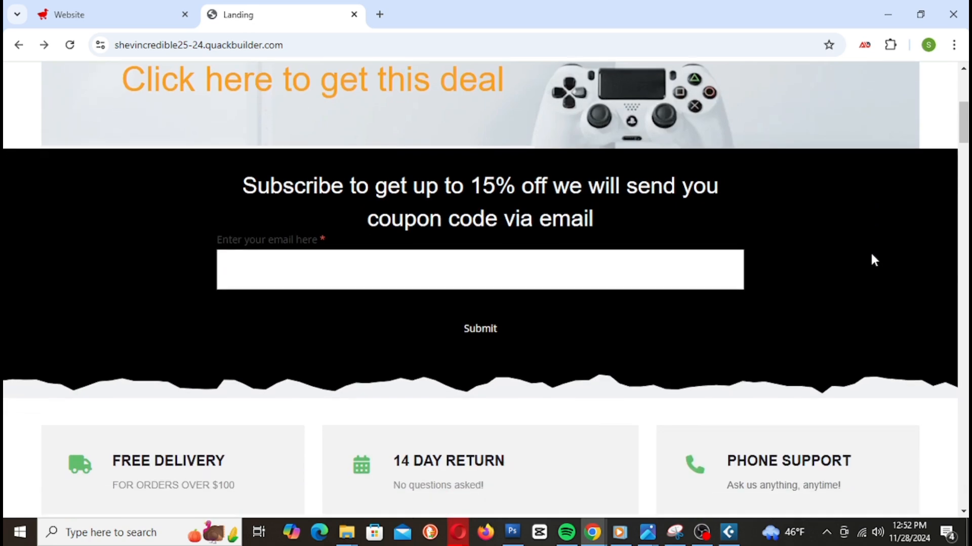
pyautogui.scroll(-8, 874, 260)
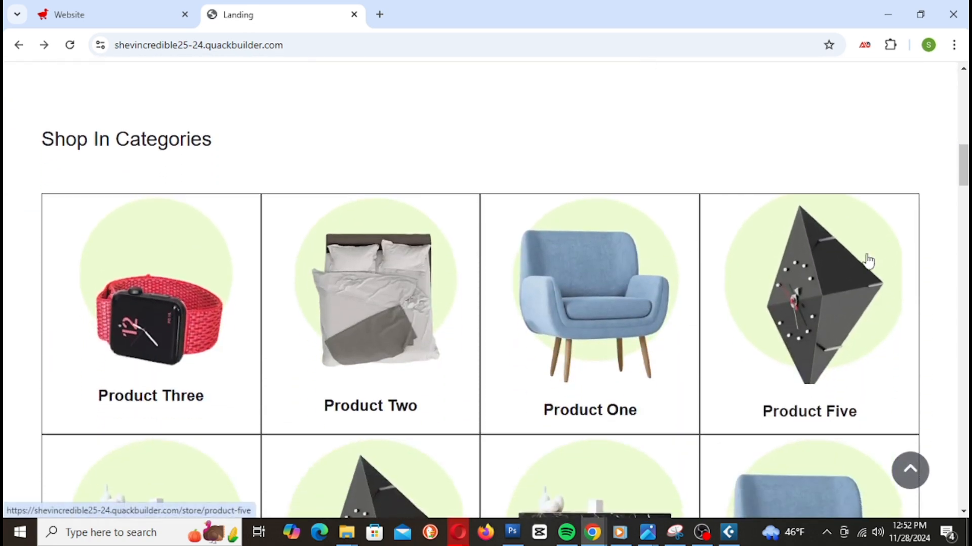
pyautogui.scroll(-5, 868, 261)
pyautogui.scroll(-4, 863, 253)
pyautogui.scroll(-8, 865, 259)
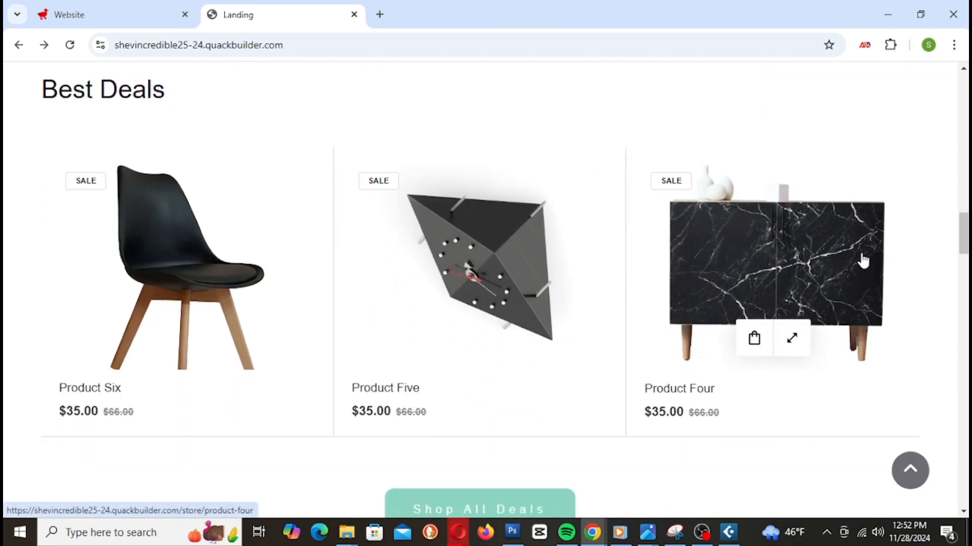
pyautogui.scroll(-4, 860, 255)
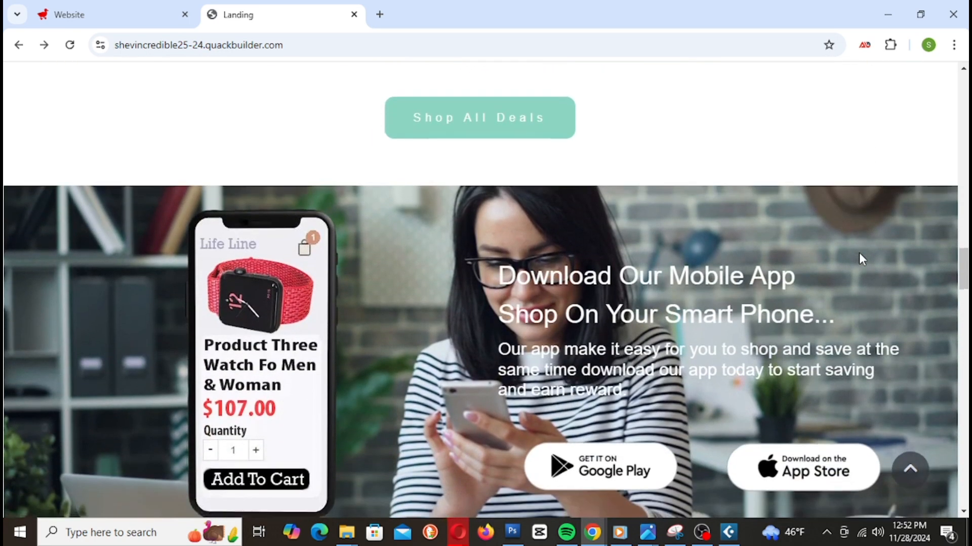
pyautogui.scroll(-6, 854, 252)
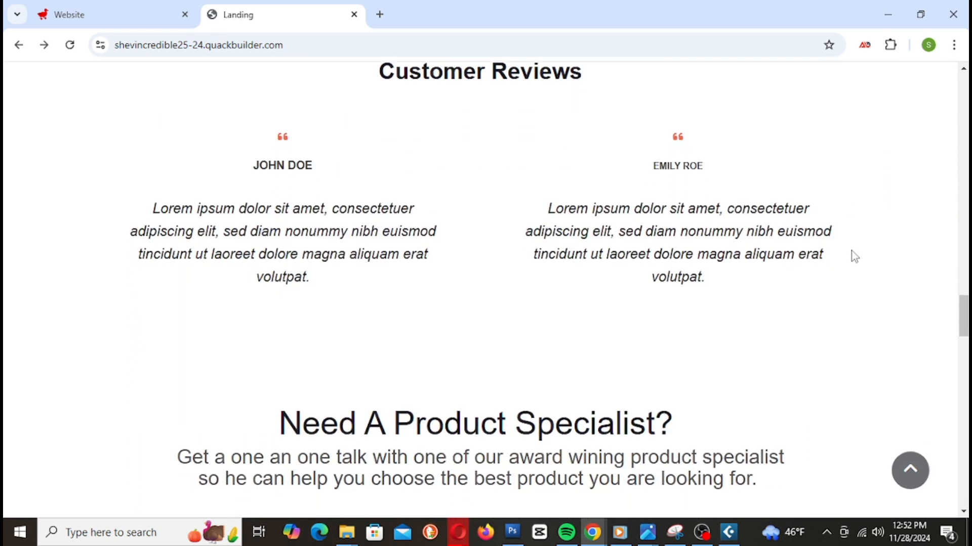
pyautogui.scroll(-5, 850, 250)
pyautogui.scroll(-4, 836, 245)
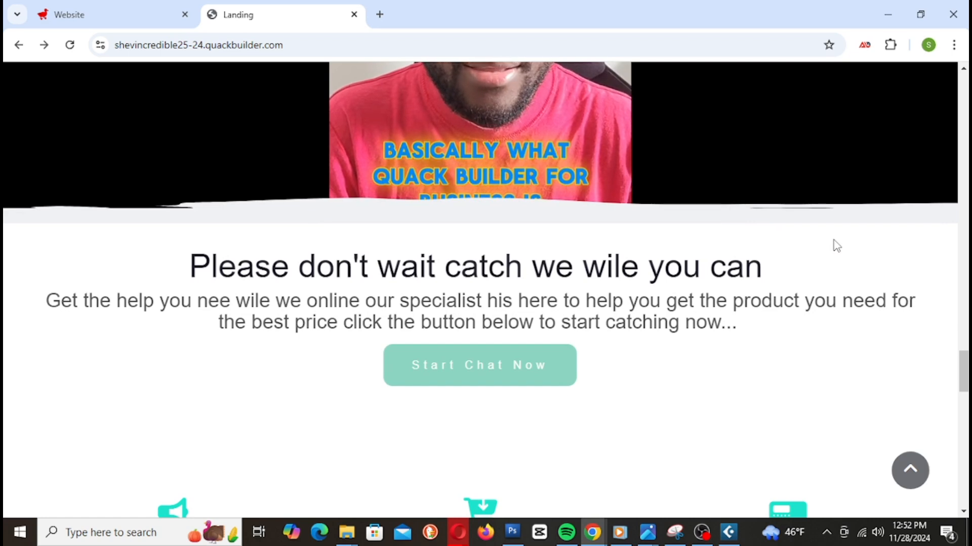
pyautogui.scroll(-4, 836, 246)
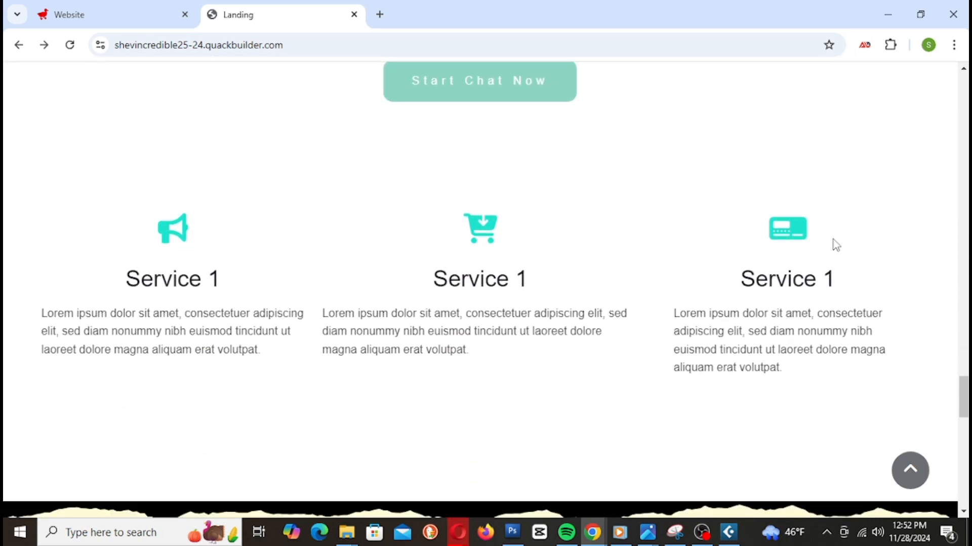
pyautogui.scroll(-5, 836, 245)
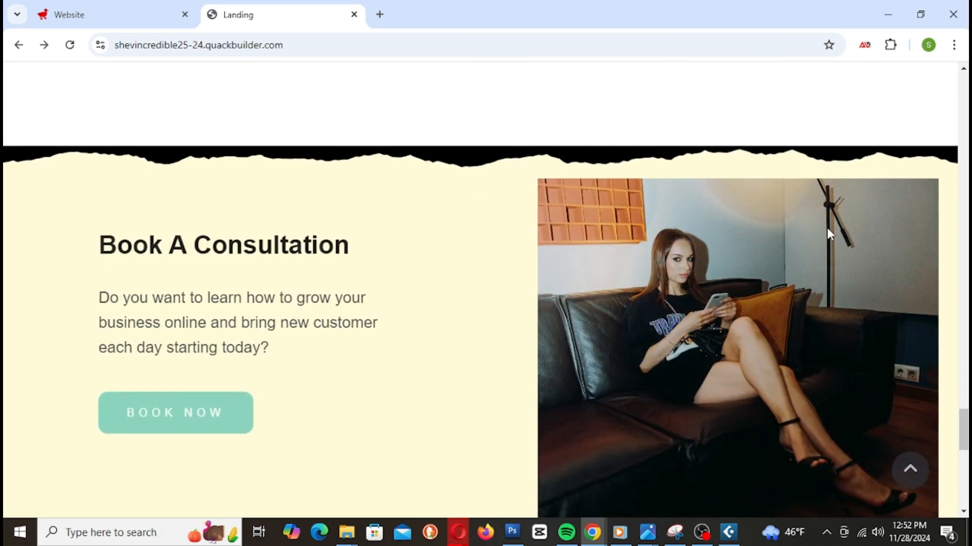
pyautogui.scroll(-5, 829, 233)
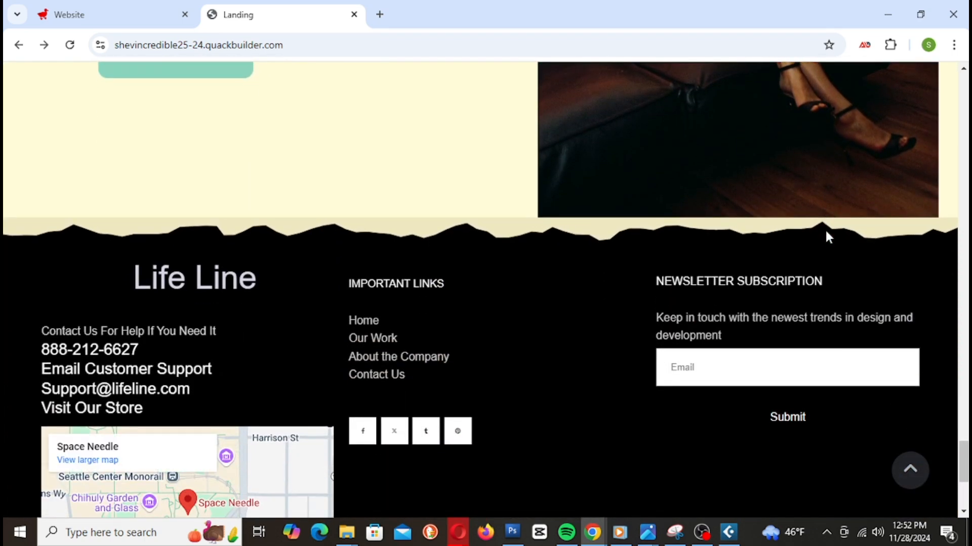
pyautogui.scroll(-4, 827, 237)
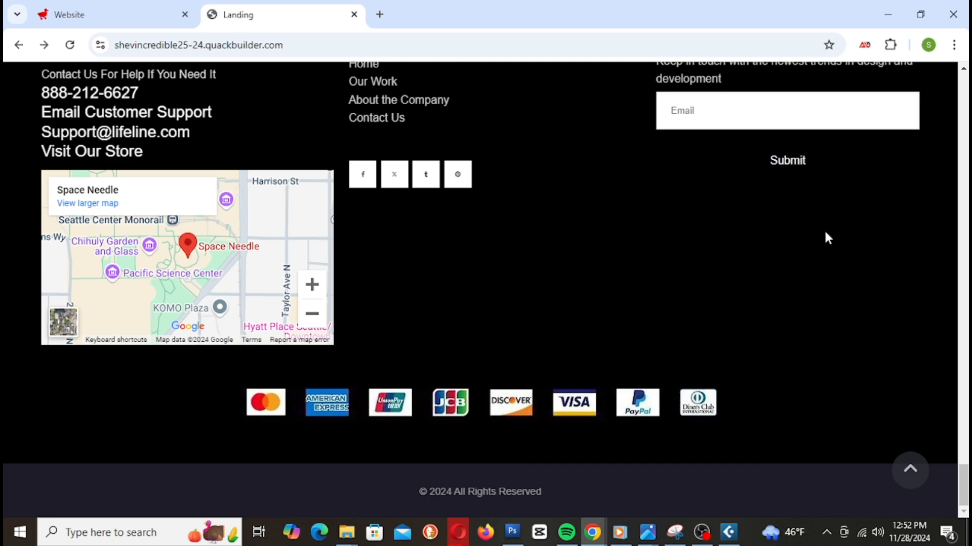
pyautogui.scroll(4, 828, 239)
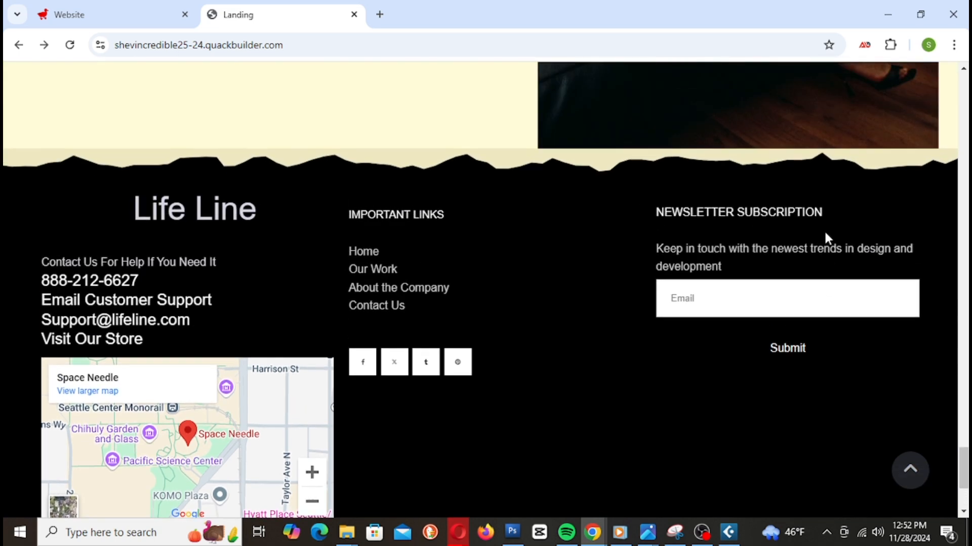
pyautogui.scroll(2, 820, 243)
pyautogui.scroll(4, 814, 247)
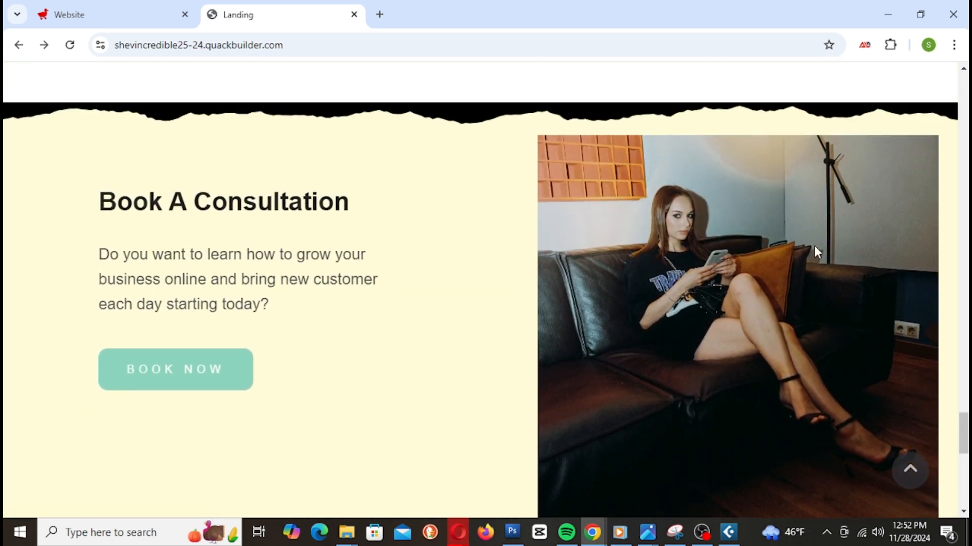
pyautogui.scroll(7, 817, 252)
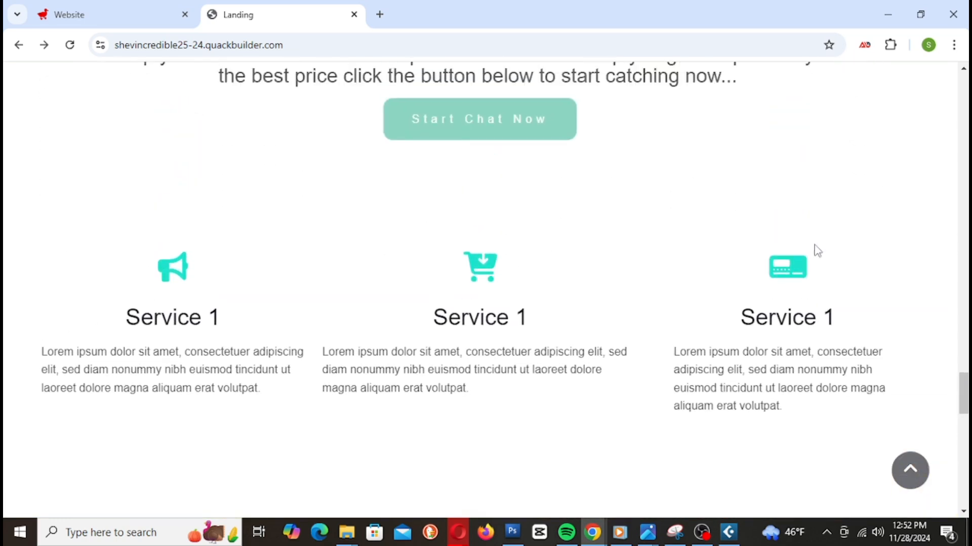
pyautogui.scroll(6, 815, 246)
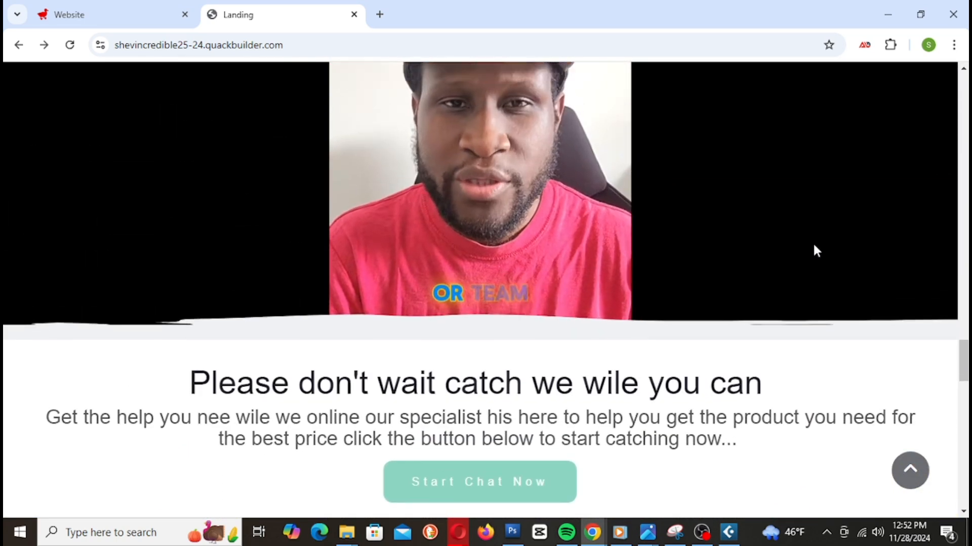
pyautogui.scroll(5, 815, 249)
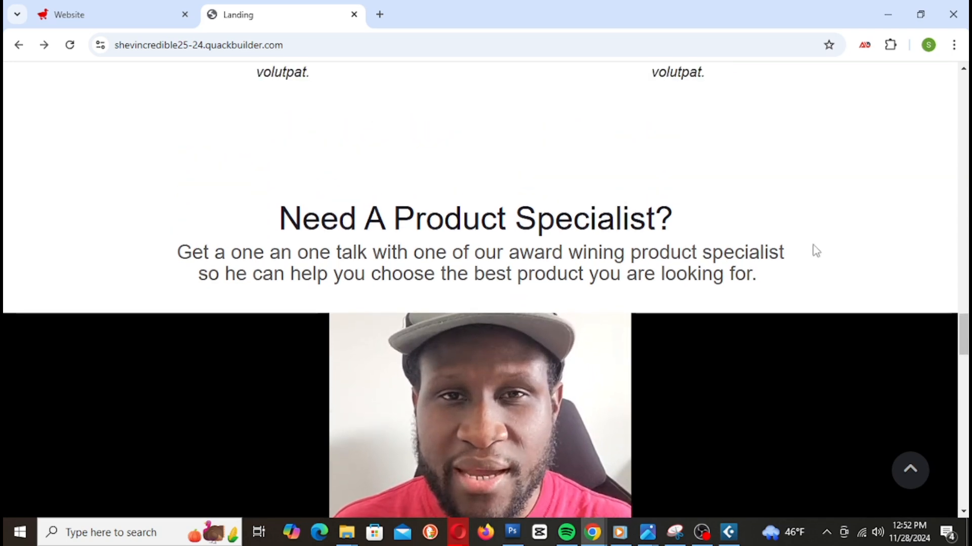
pyautogui.scroll(5, 815, 251)
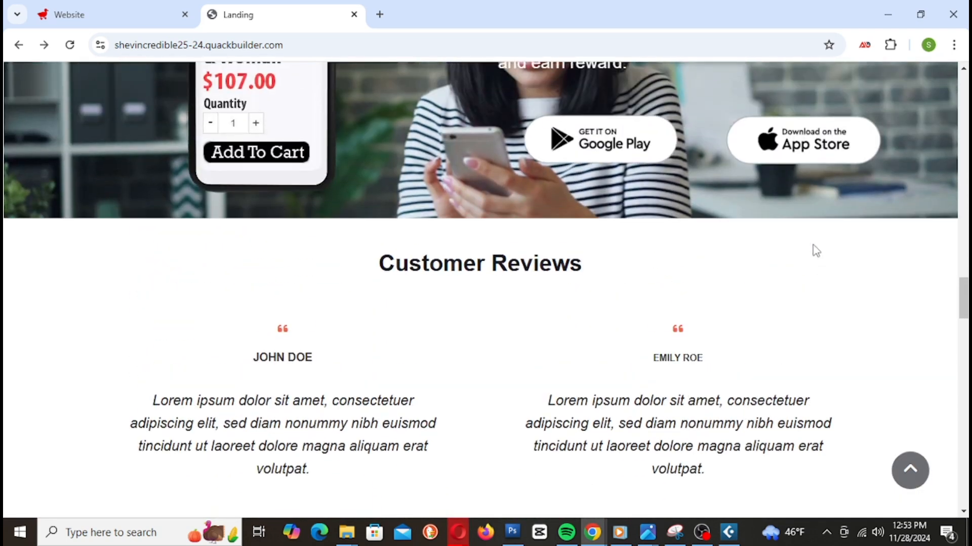
pyautogui.scroll(9, 815, 250)
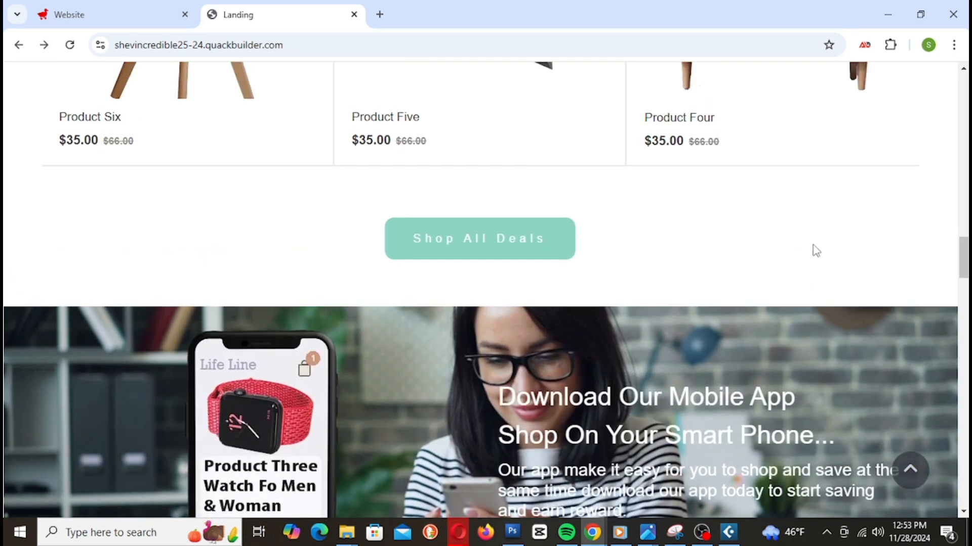
pyautogui.scroll(8, 815, 250)
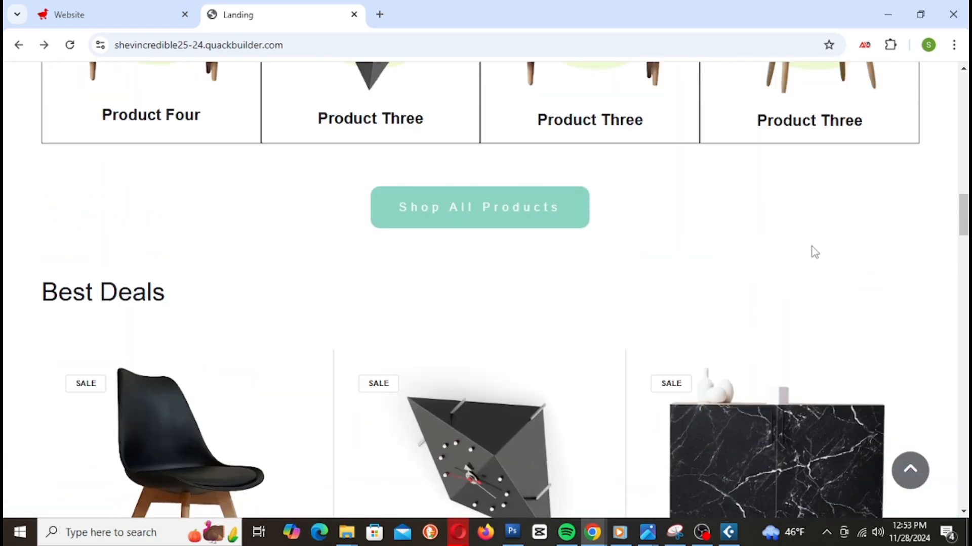
pyautogui.scroll(8, 814, 252)
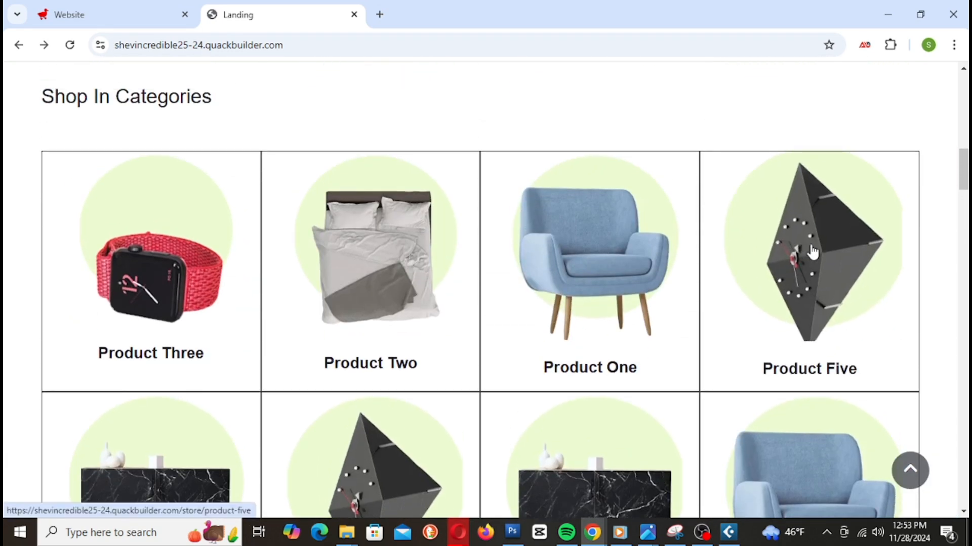
pyautogui.scroll(8, 812, 251)
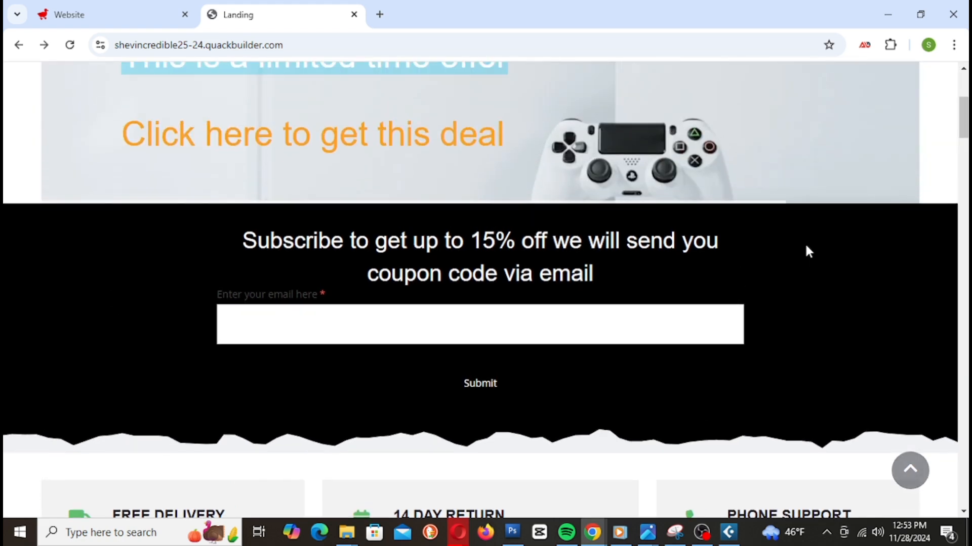
pyautogui.scroll(3, 808, 250)
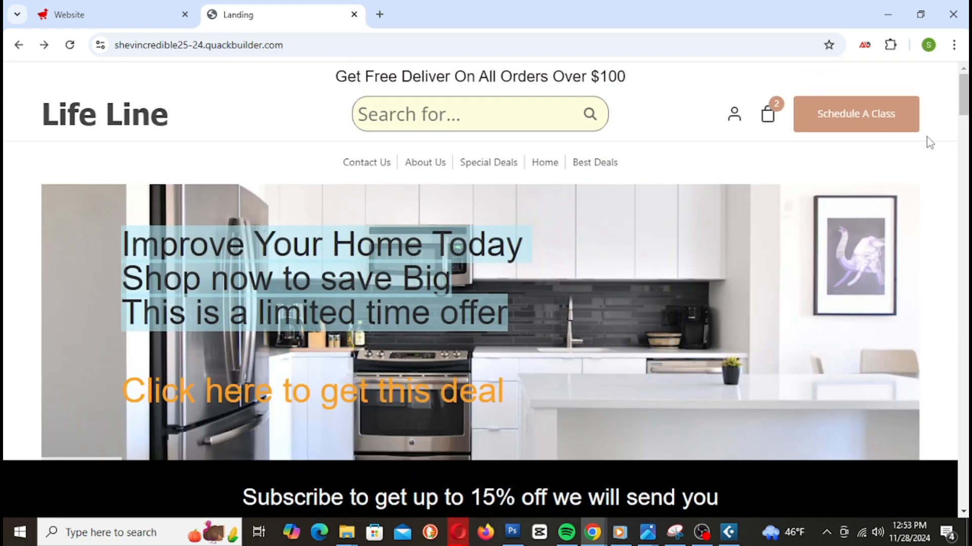
pyautogui.middleClick(926, 145)
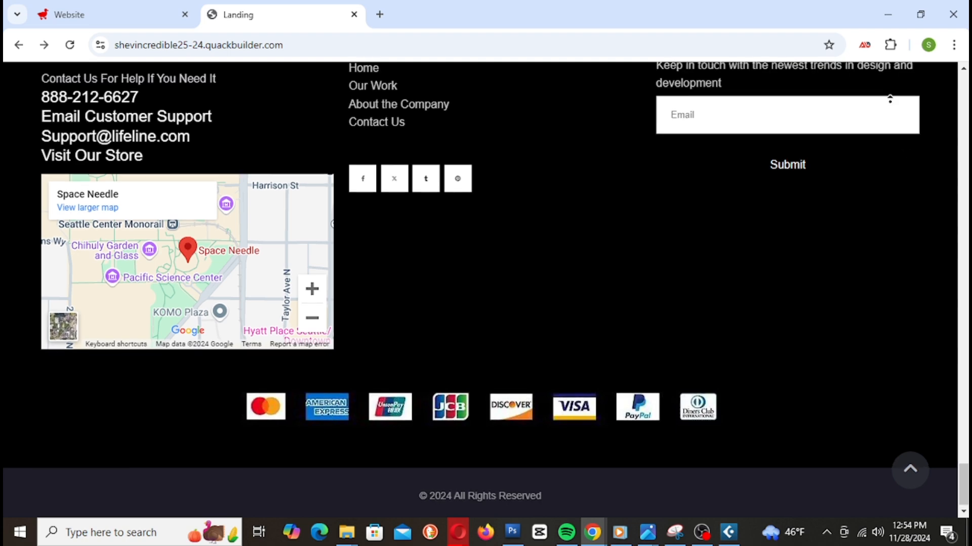
pyautogui.scroll(6, 885, 98)
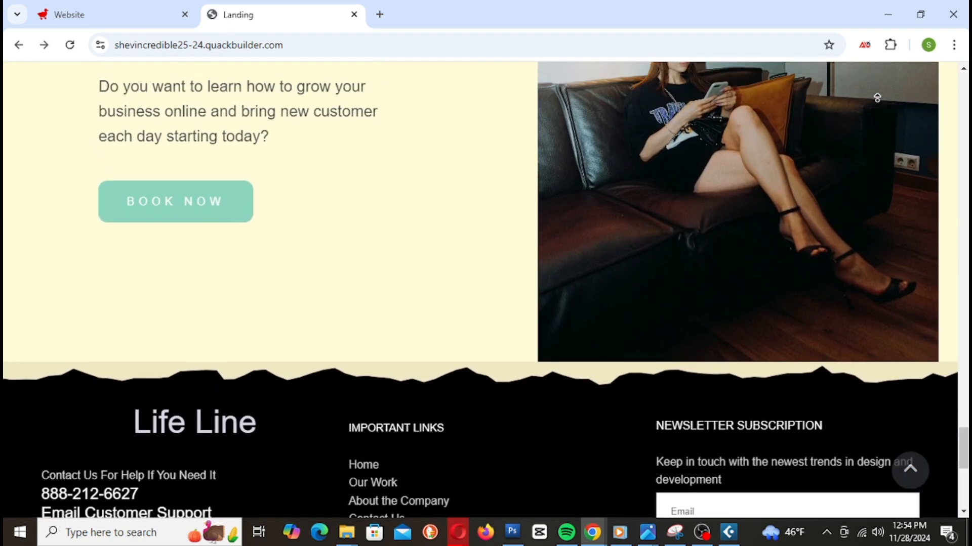